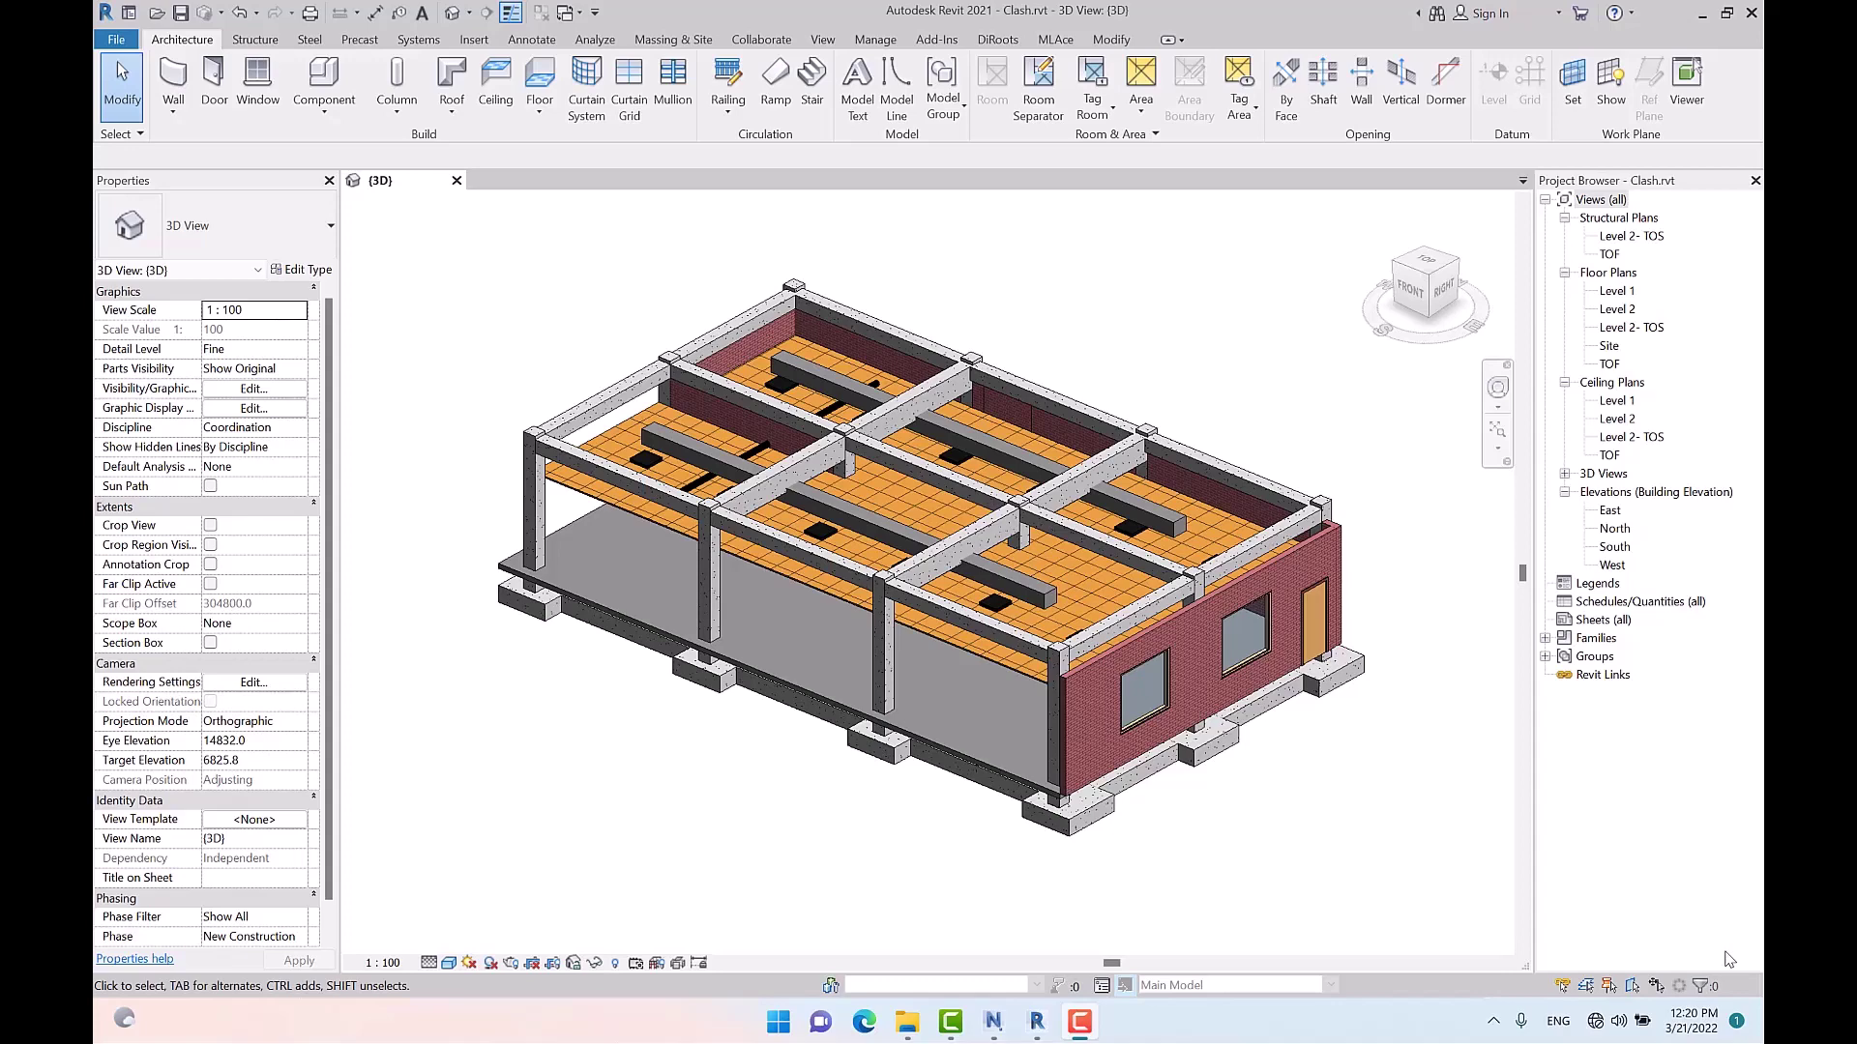
Examine the 3D building model, checking the concrete beams, columns and ducts above the ceiling from several sides
scroll(552, 527, down, 5)
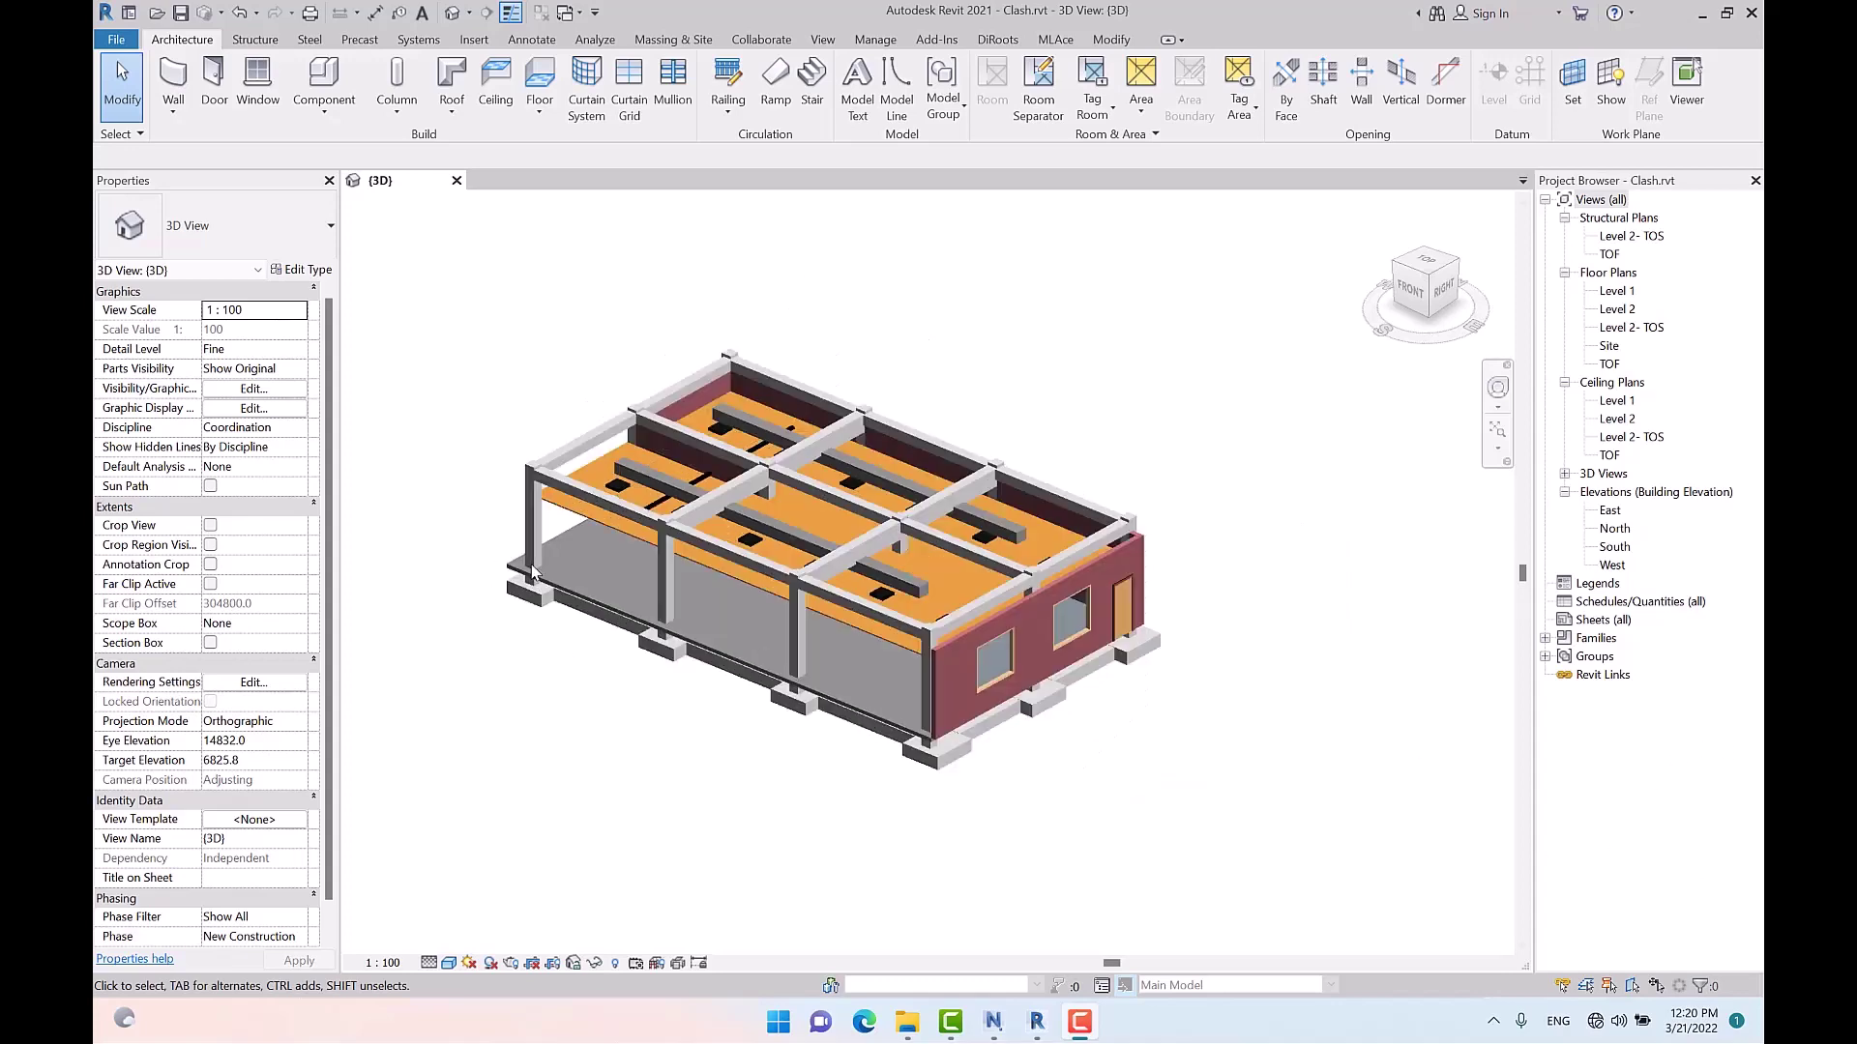
scroll(587, 629, up, 2)
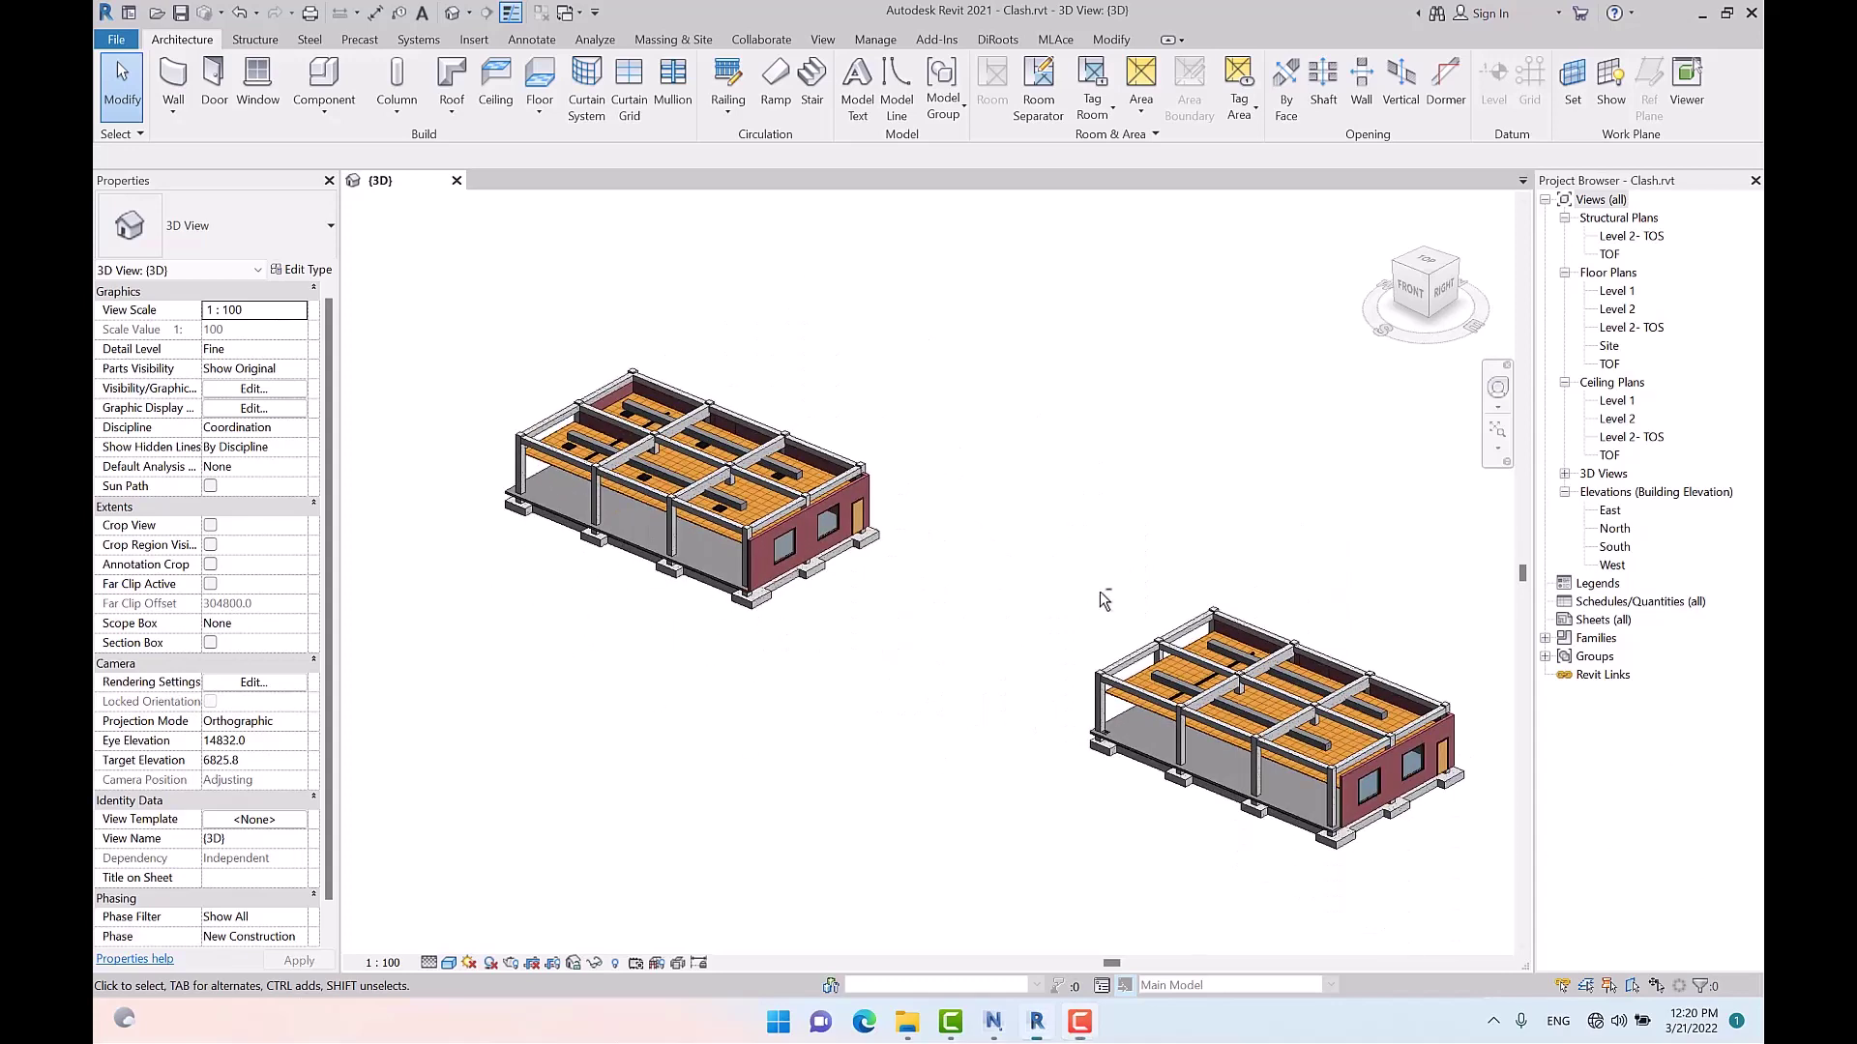
shift+middle_drag(858, 788, 1071, 535)
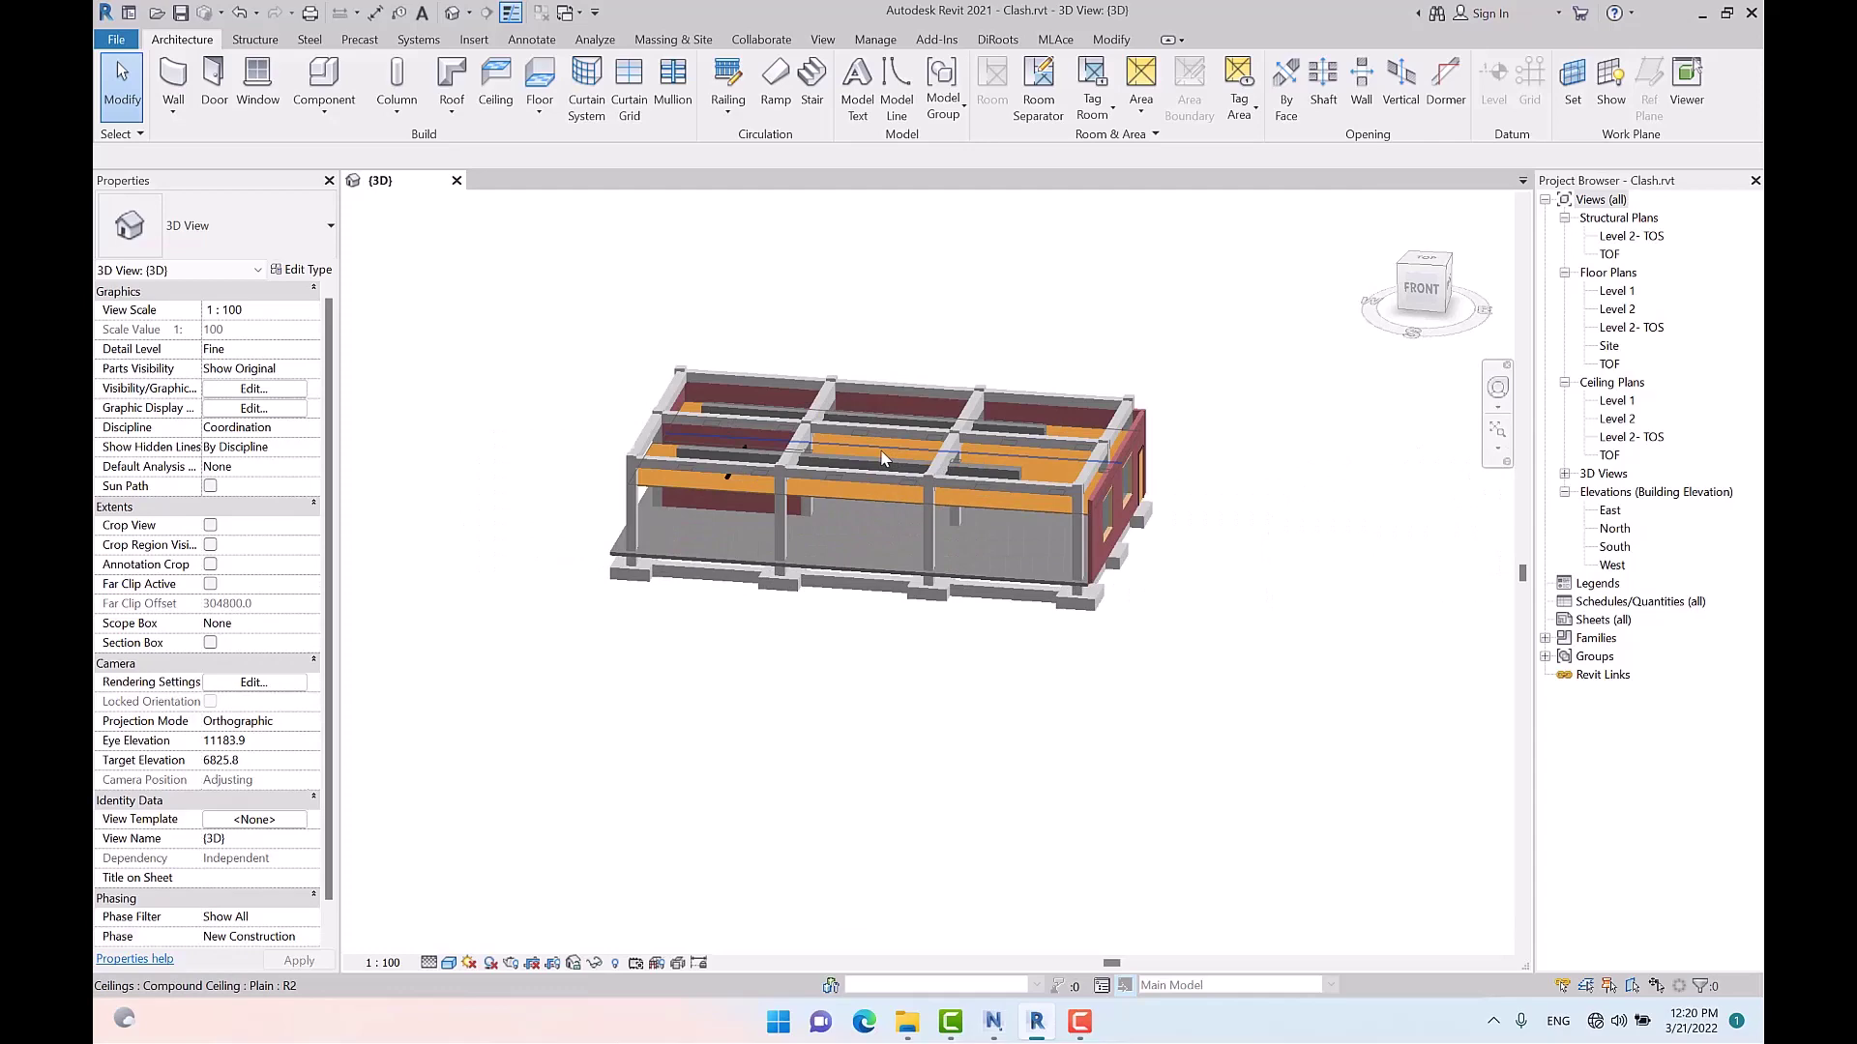
scroll(883, 459, up, 4)
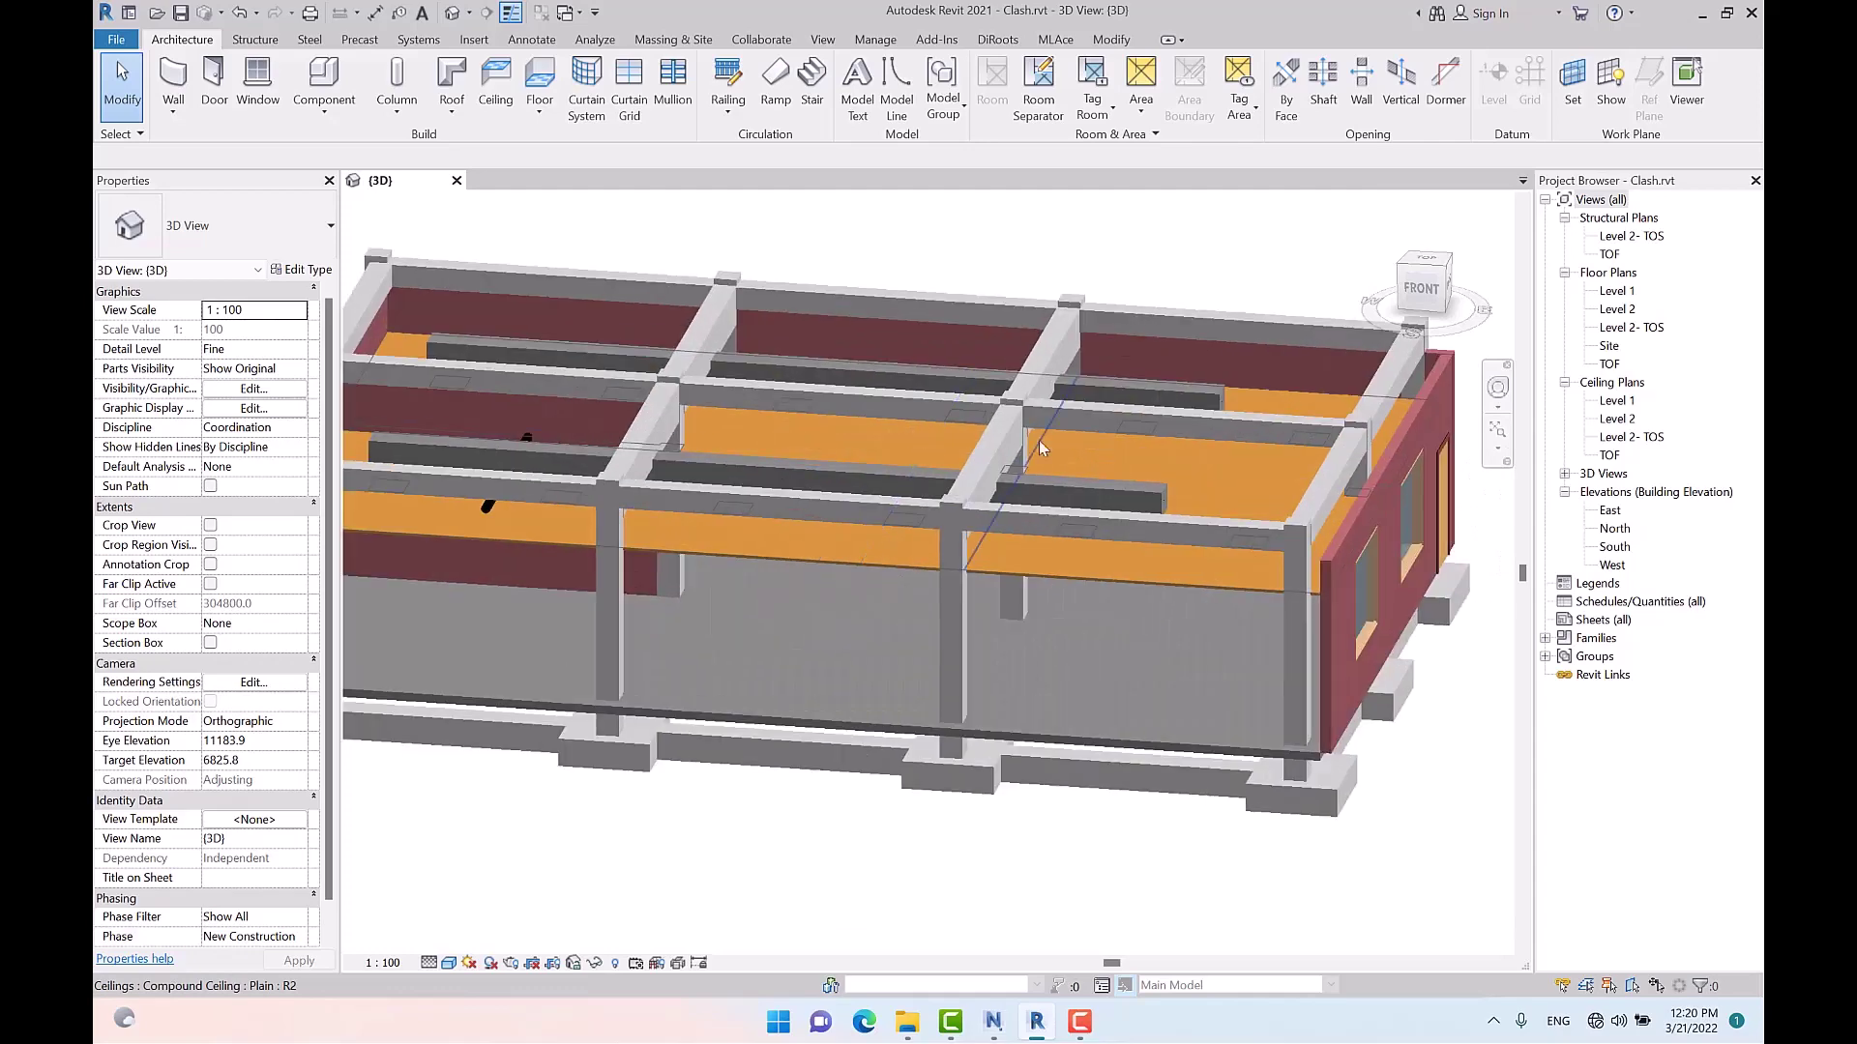
shift+middle_drag(1039, 439, 958, 474)
scroll(882, 464, up, 4)
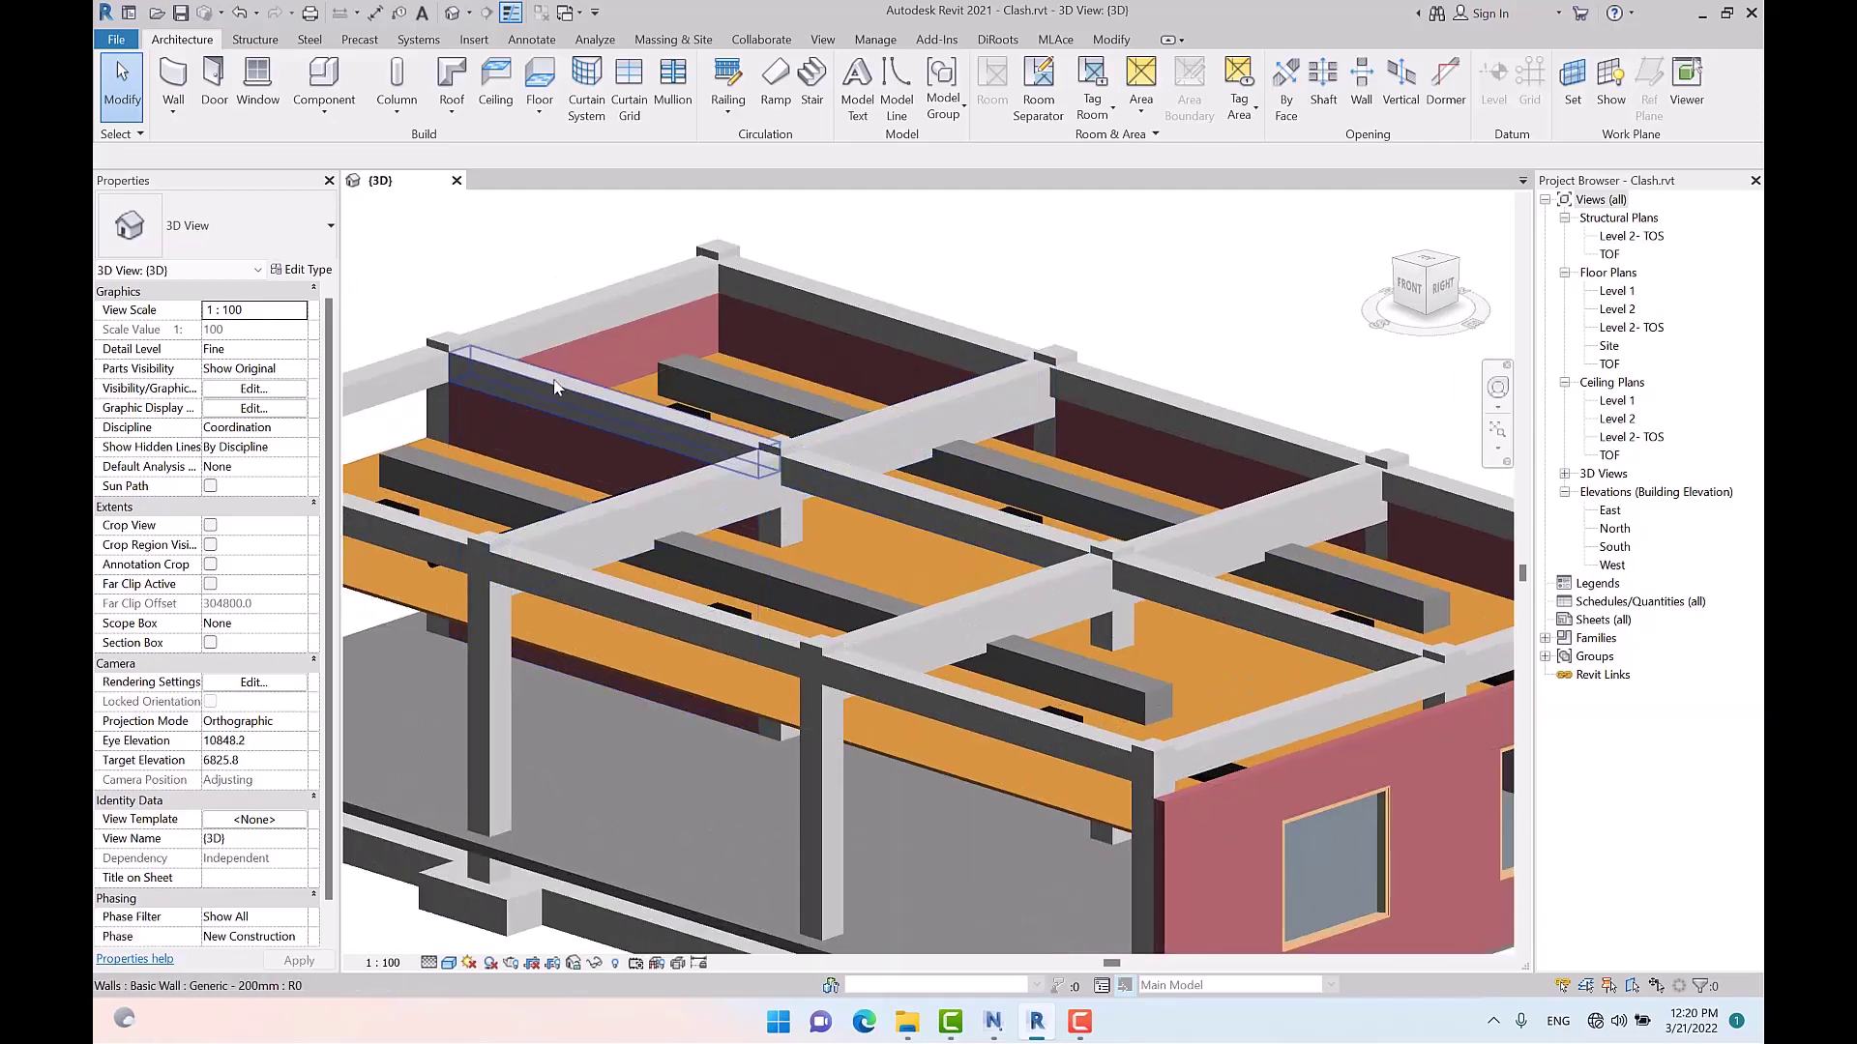
scroll(1075, 400, up, 3)
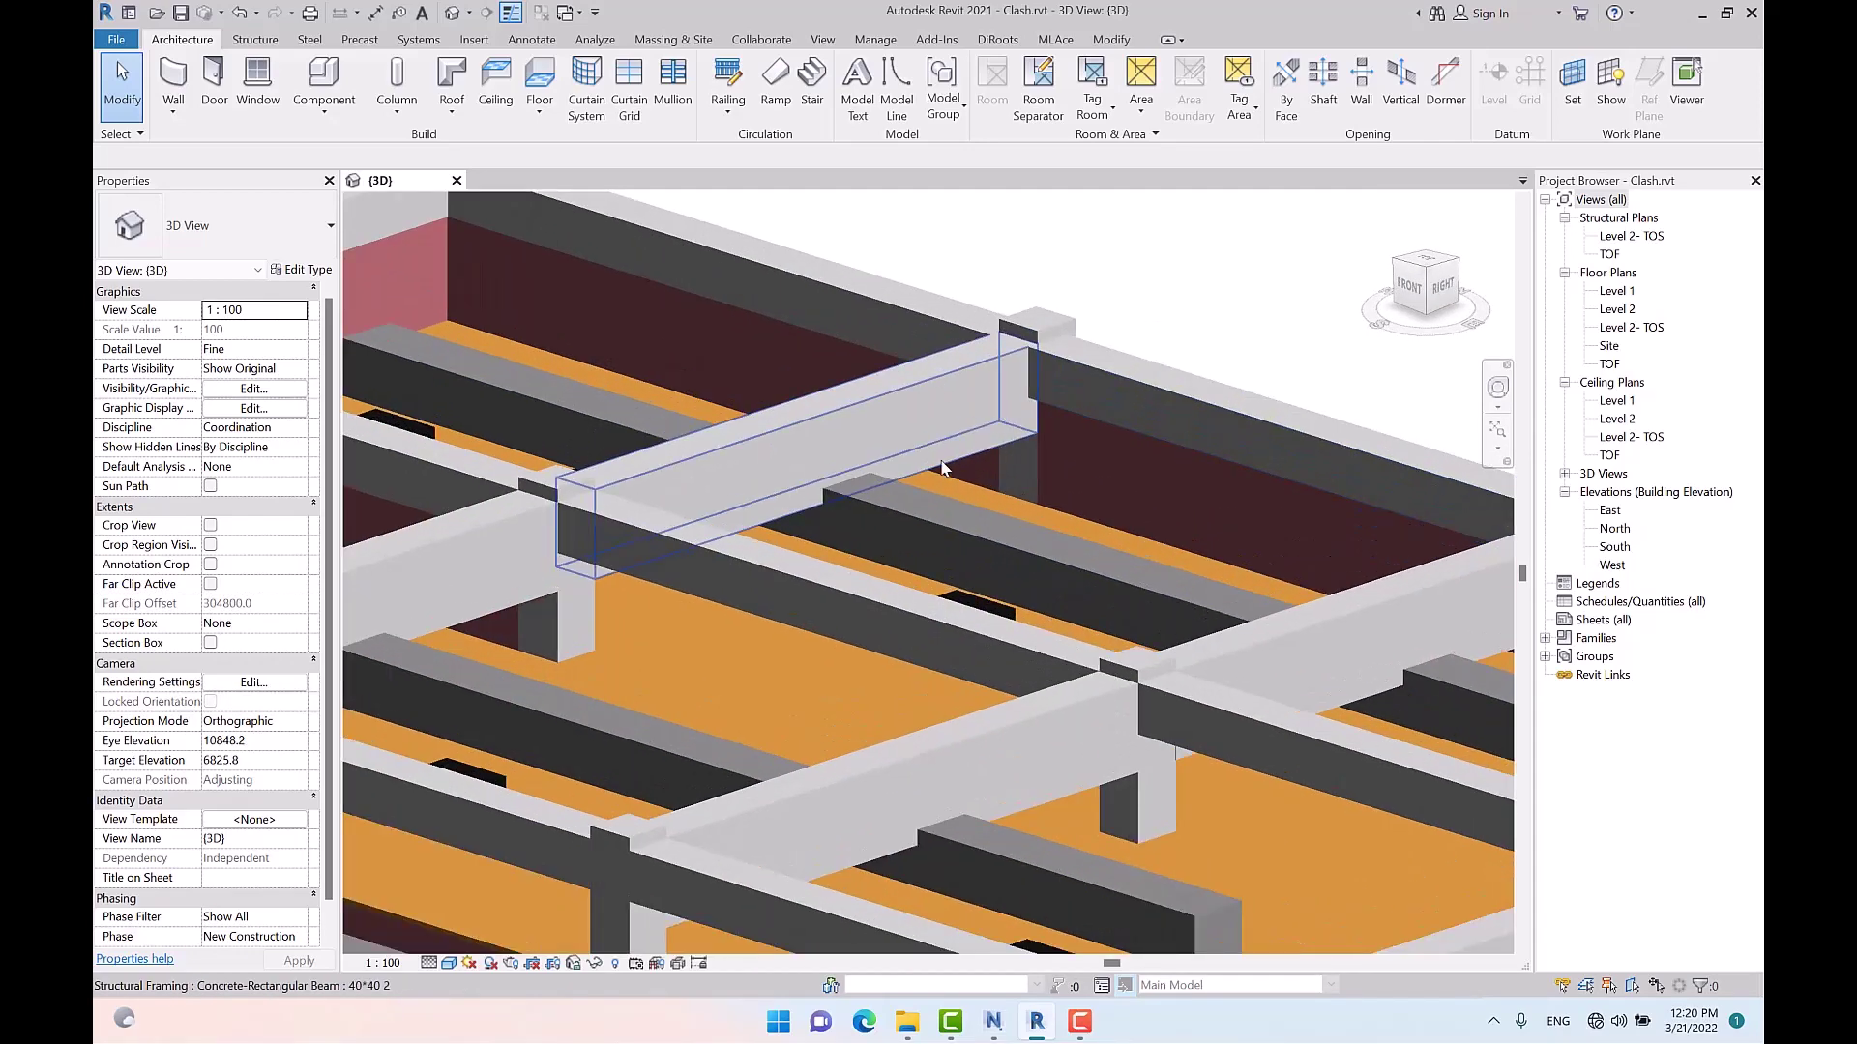
scroll(909, 488, down, 4)
scroll(1163, 370, down, 2)
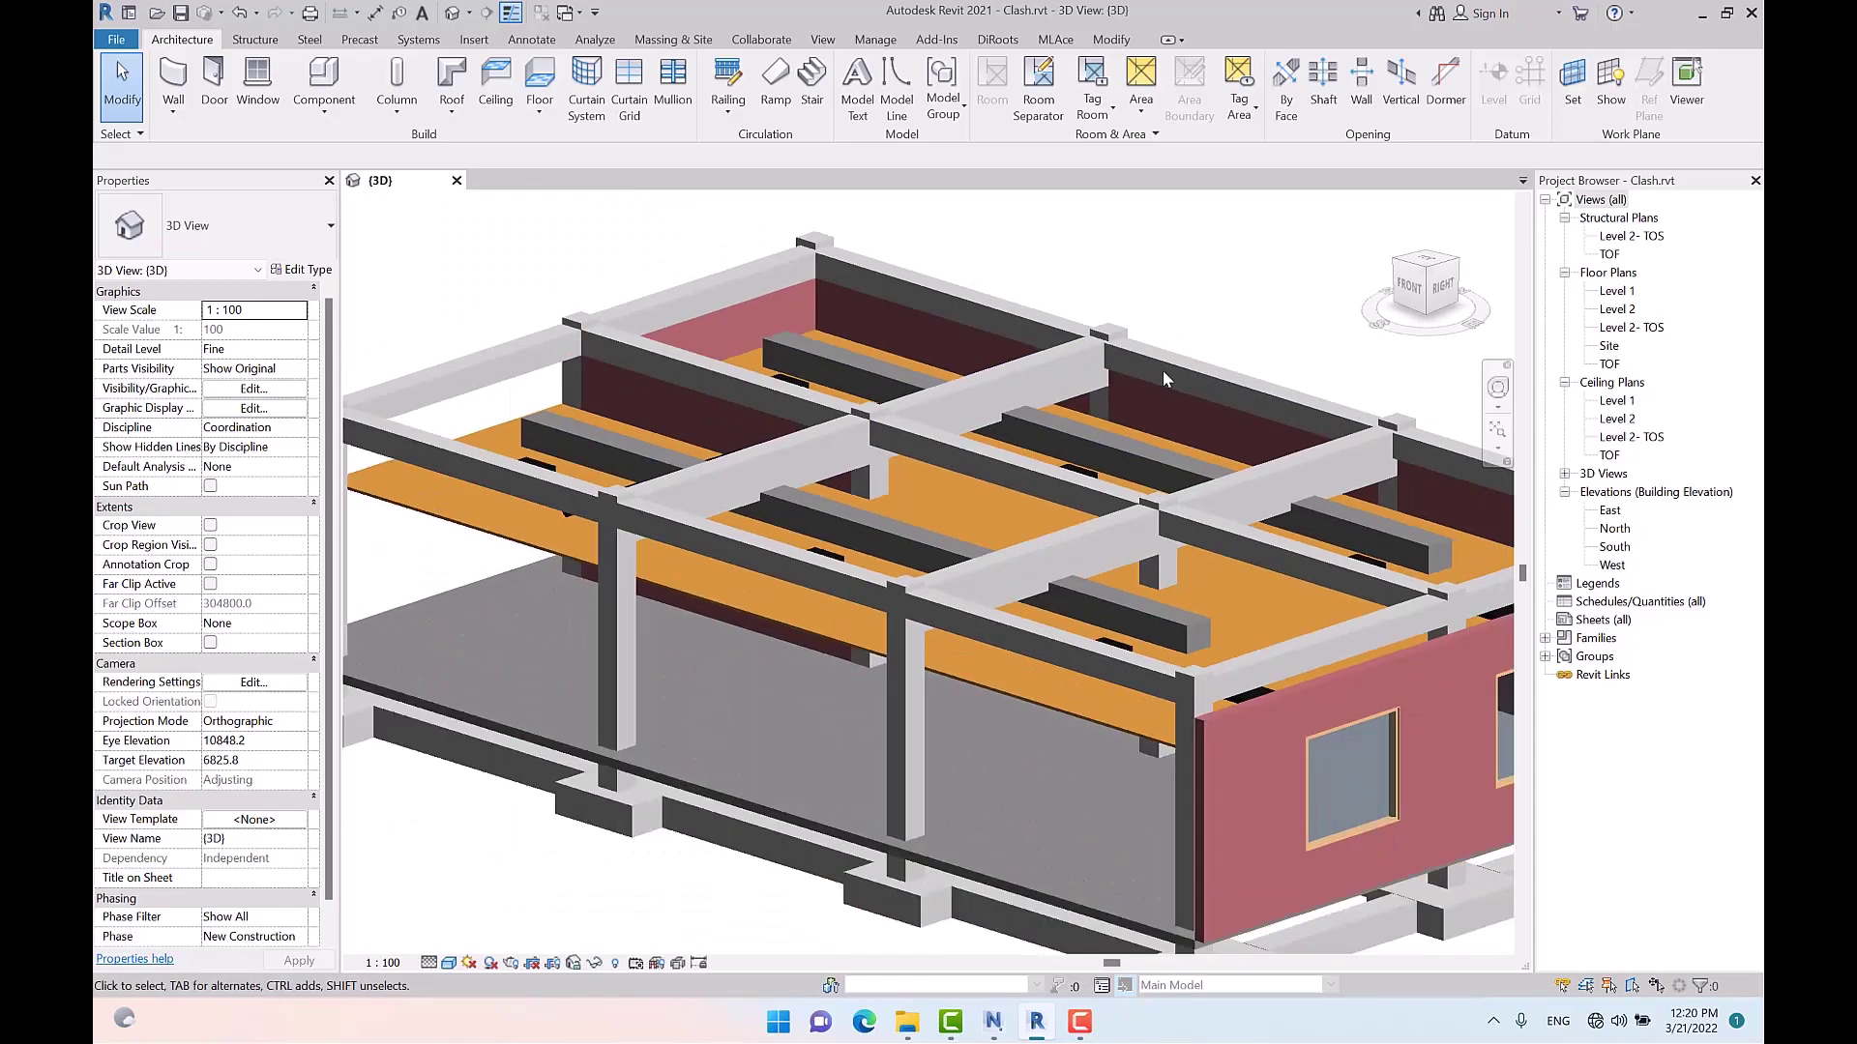
shift+middle_drag(706, 455, 1072, 530)
scroll(750, 489, up, 4)
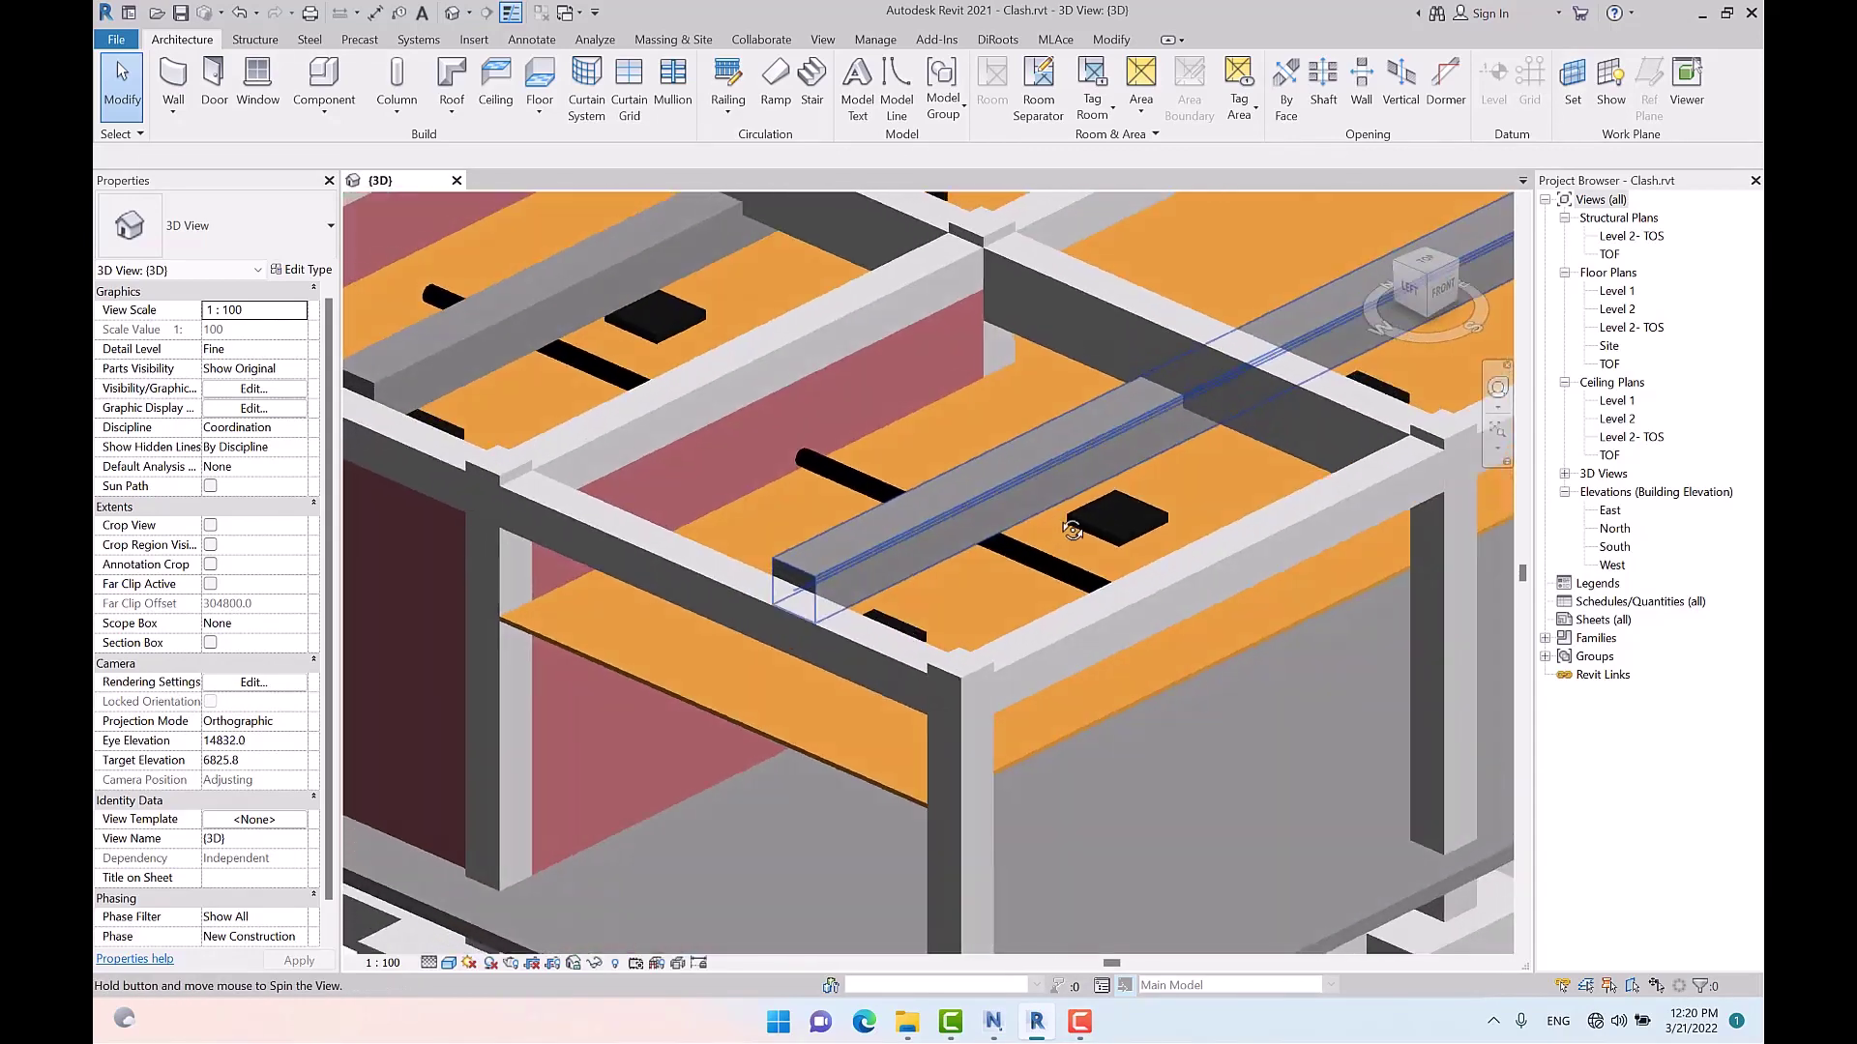
scroll(928, 491, down, 6)
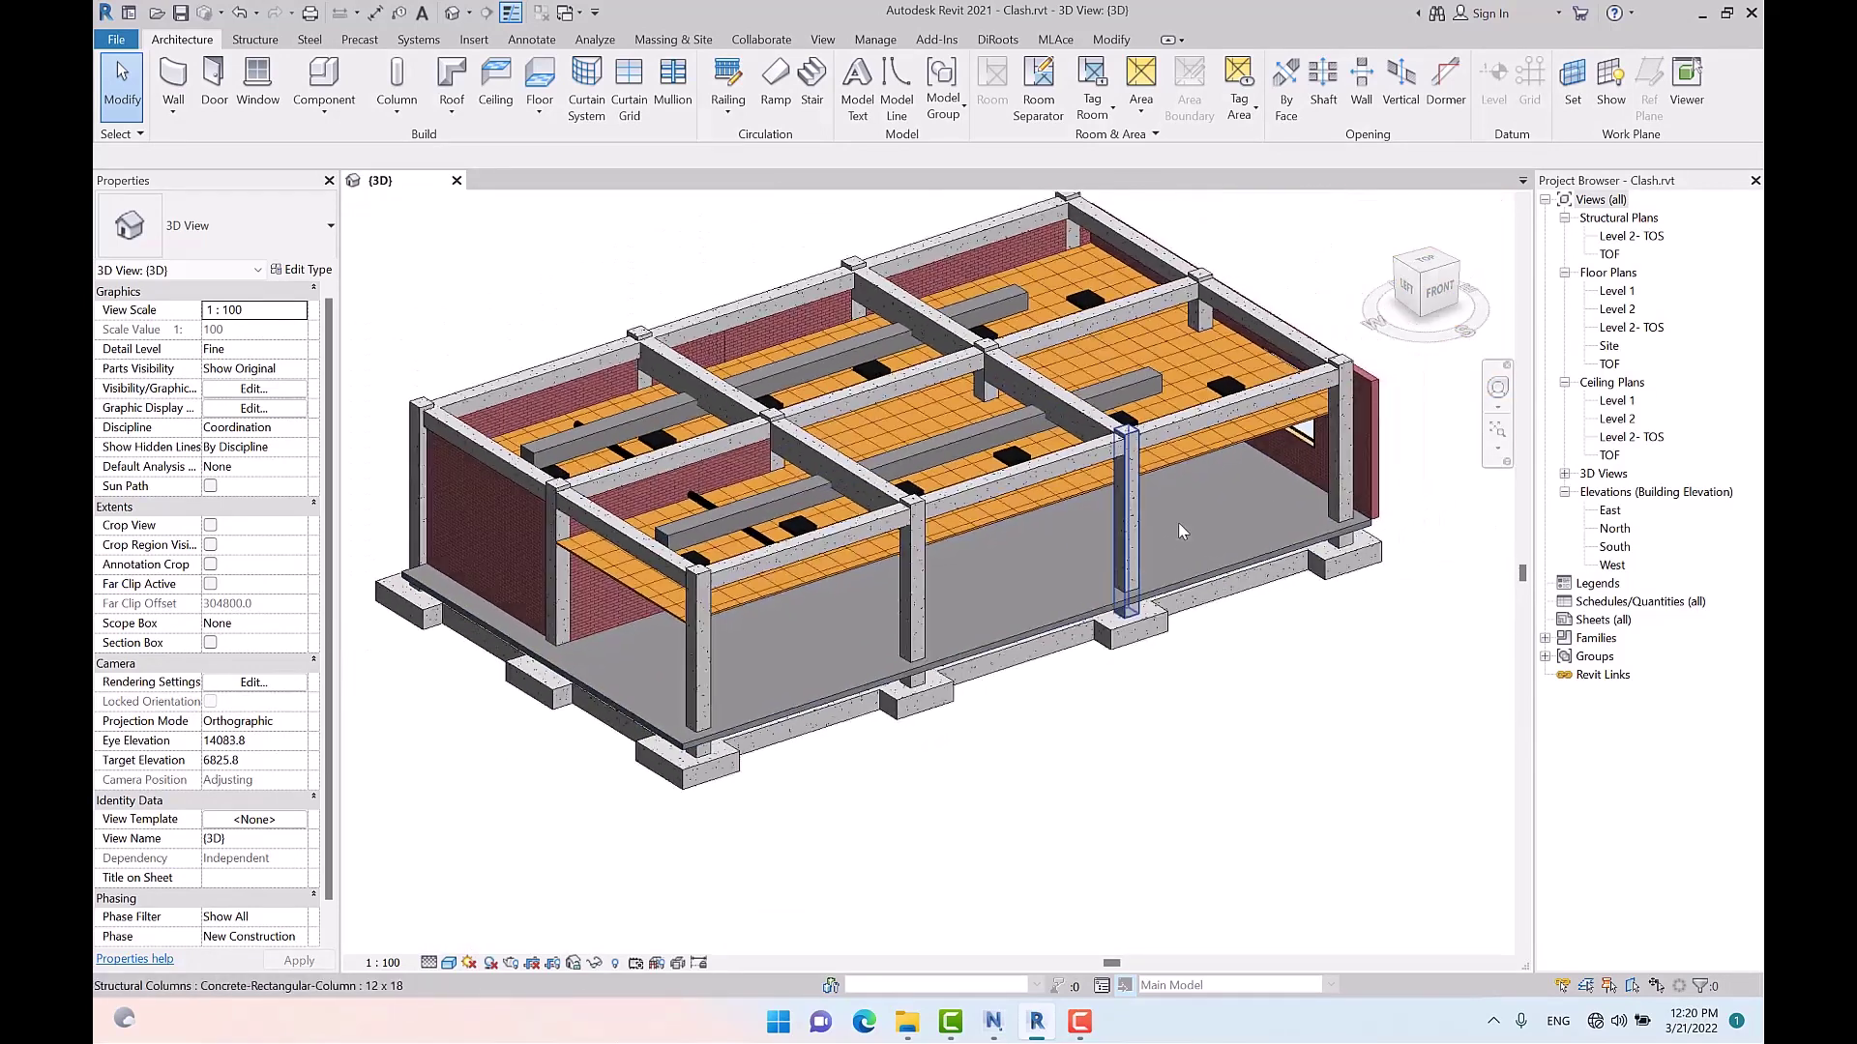
Open the Level 1 floor plan and examine how the brick wall along grid A meets the columns
double_click(1613, 290)
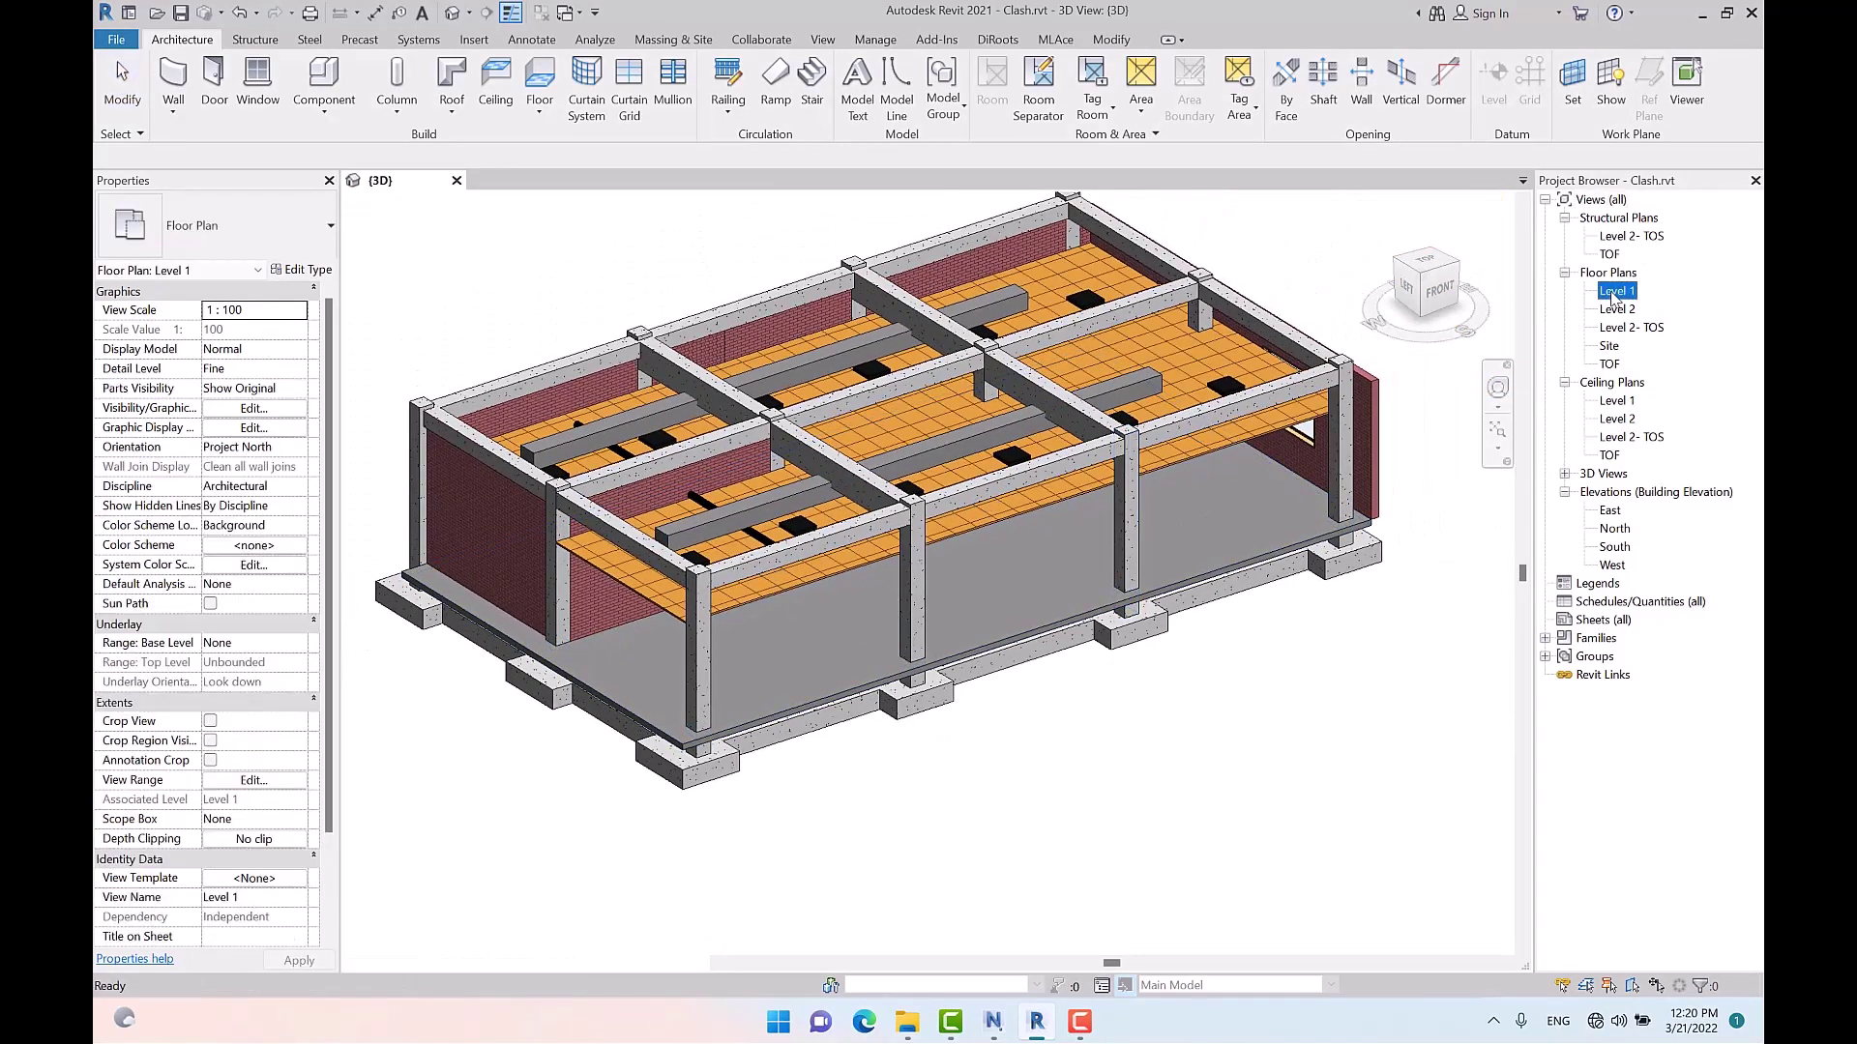
scroll(624, 390, up, 5)
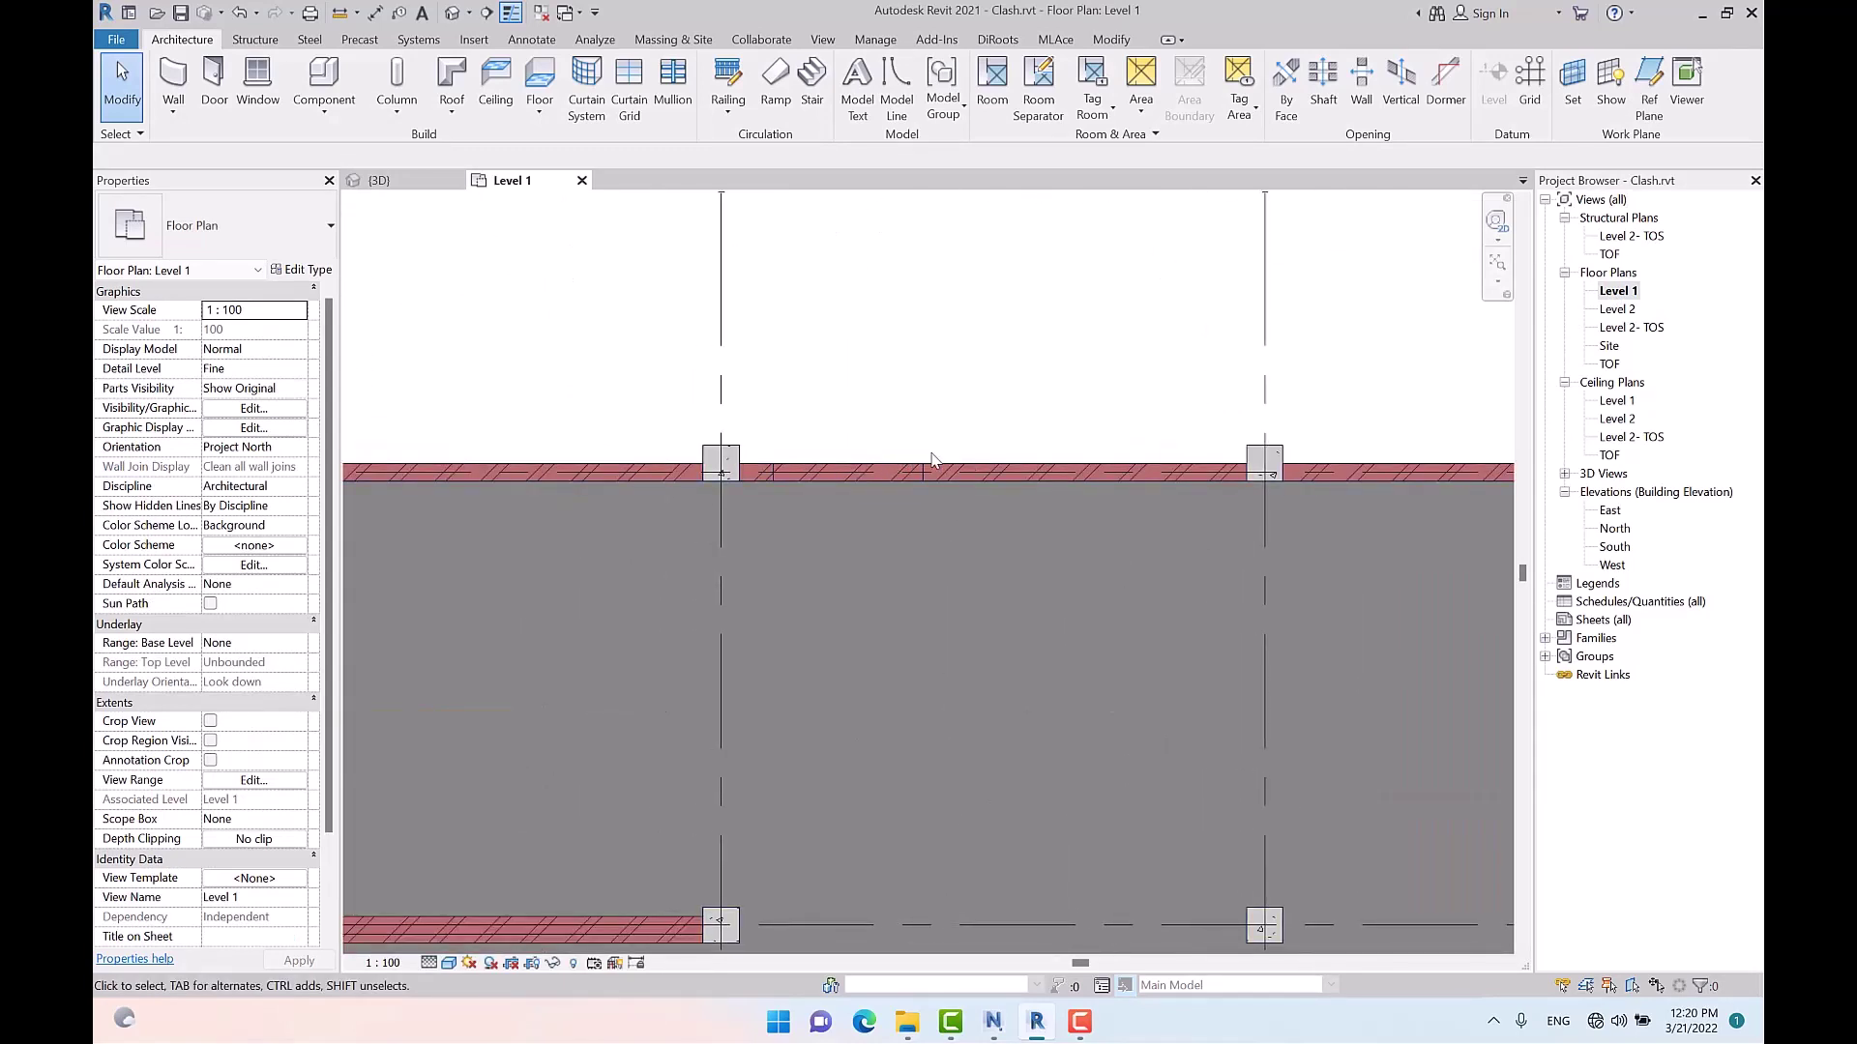
scroll(900, 369, down, 5)
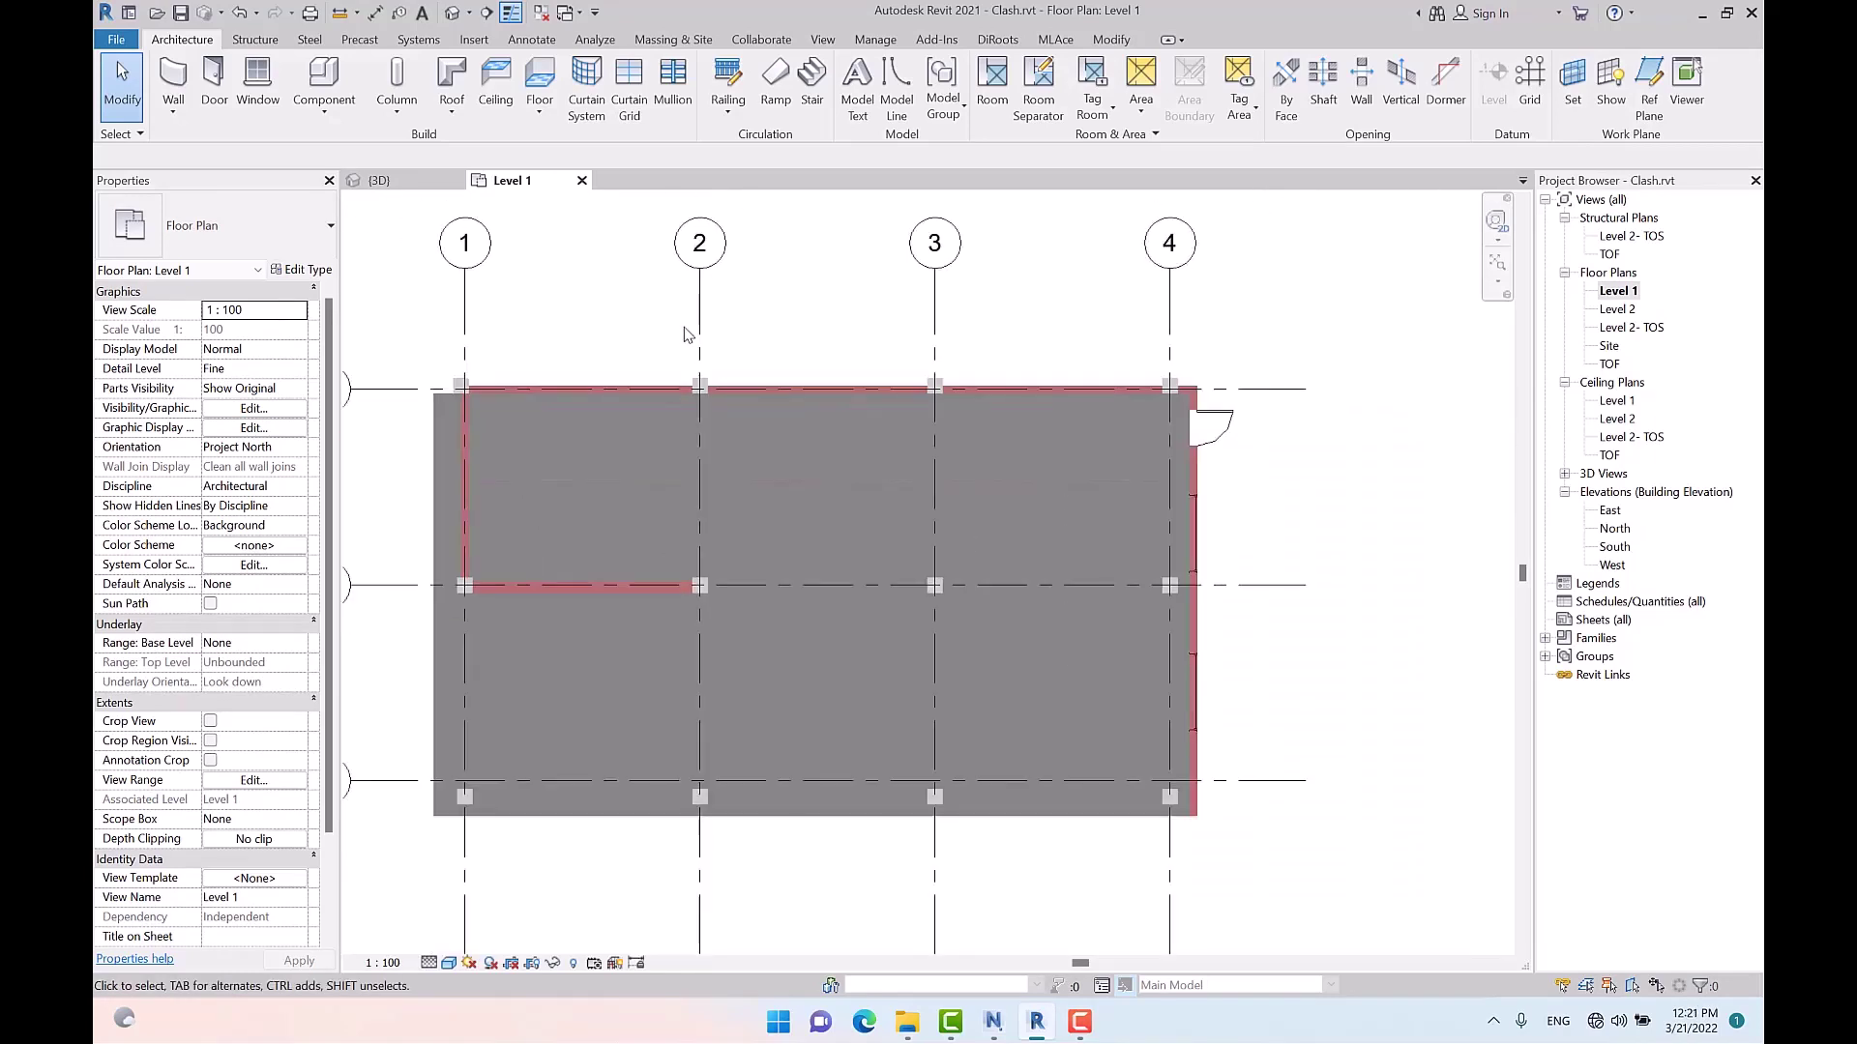
scroll(905, 401, up, 6)
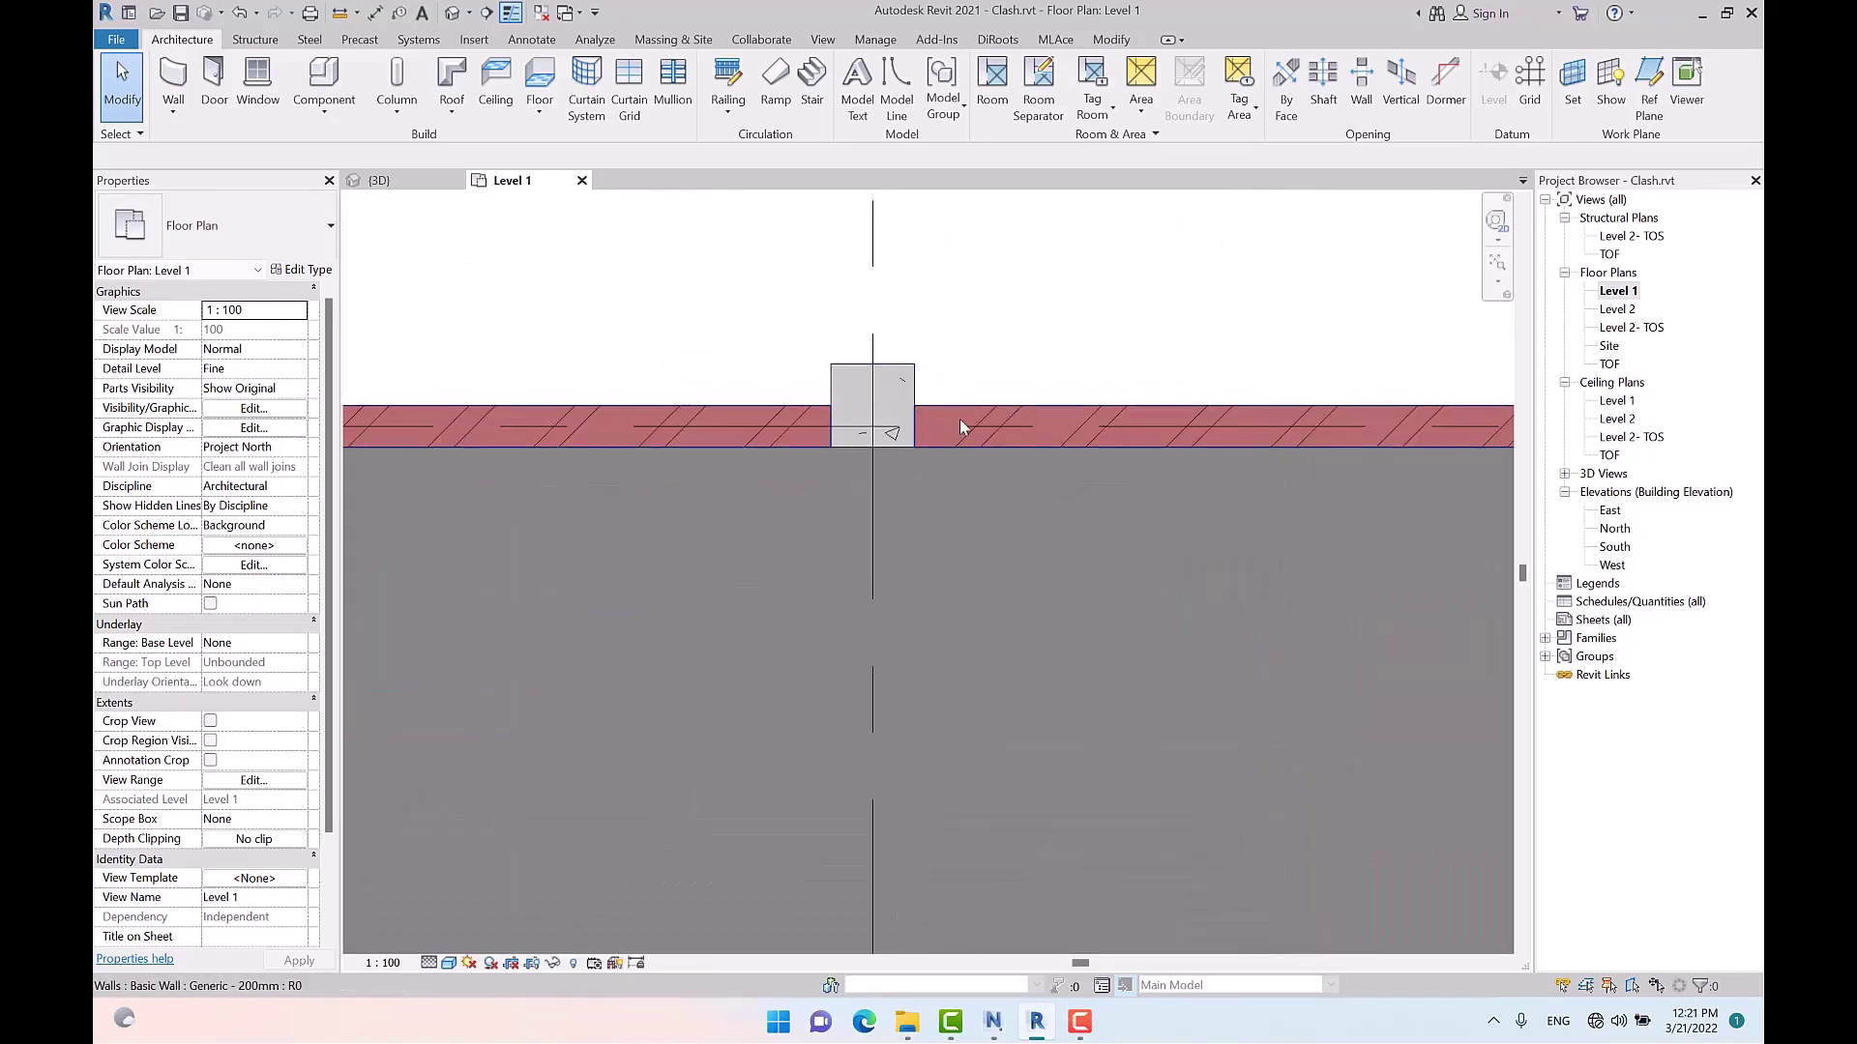
scroll(959, 419, down, 6)
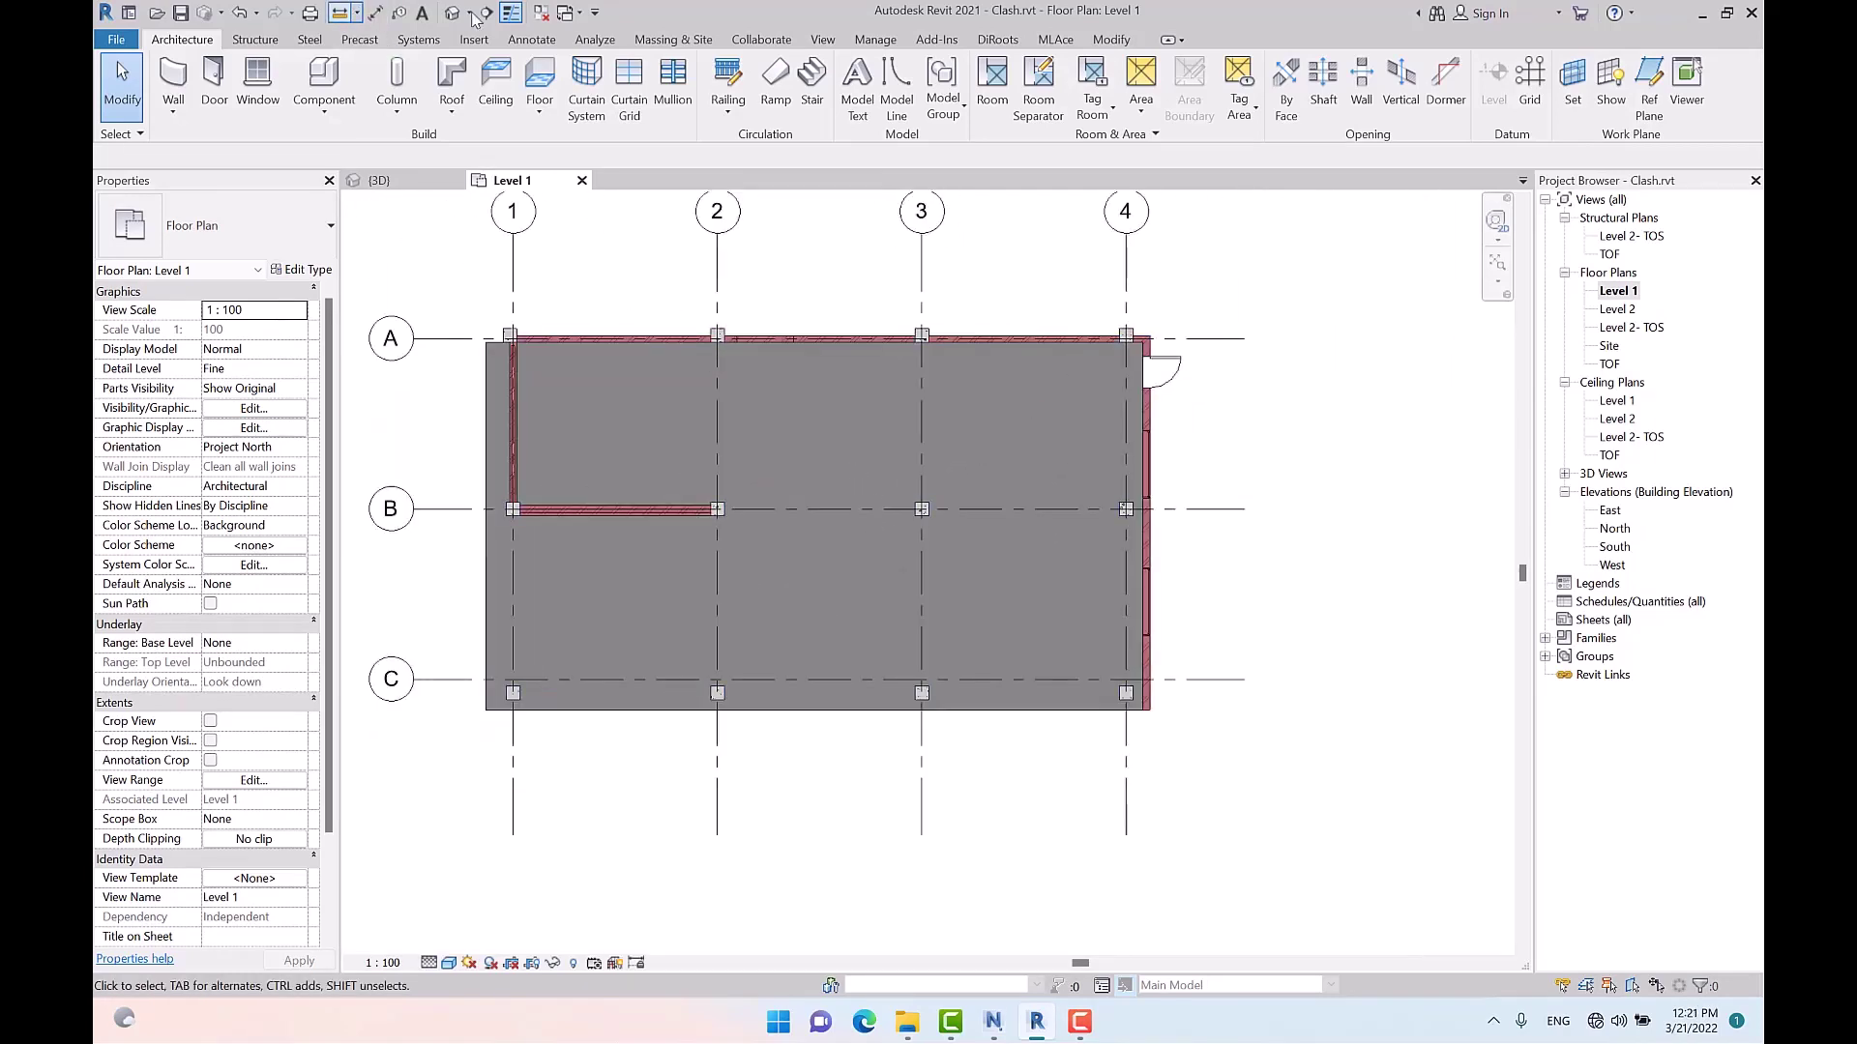
Return to the 3D view and inspect the ceiling around the columns, from above and from below
click(451, 12)
scroll(1006, 435, up, 4)
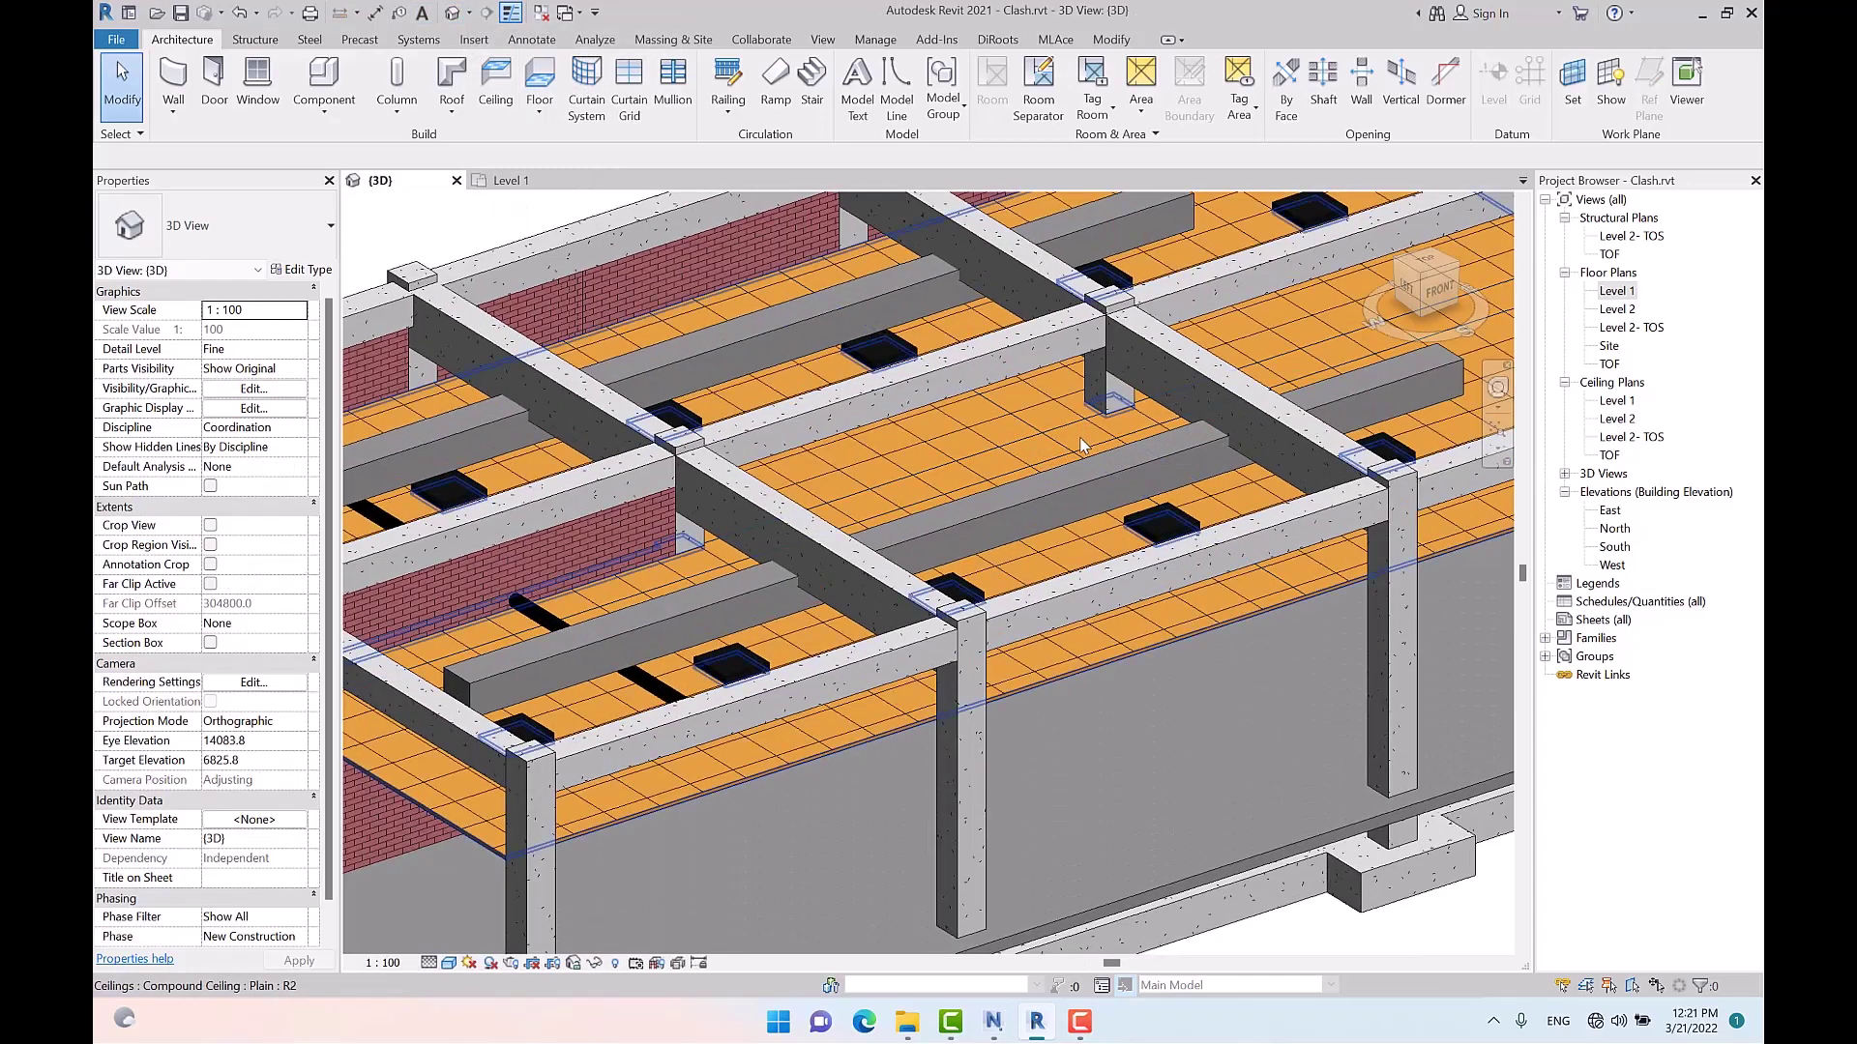
scroll(1073, 416, down, 6)
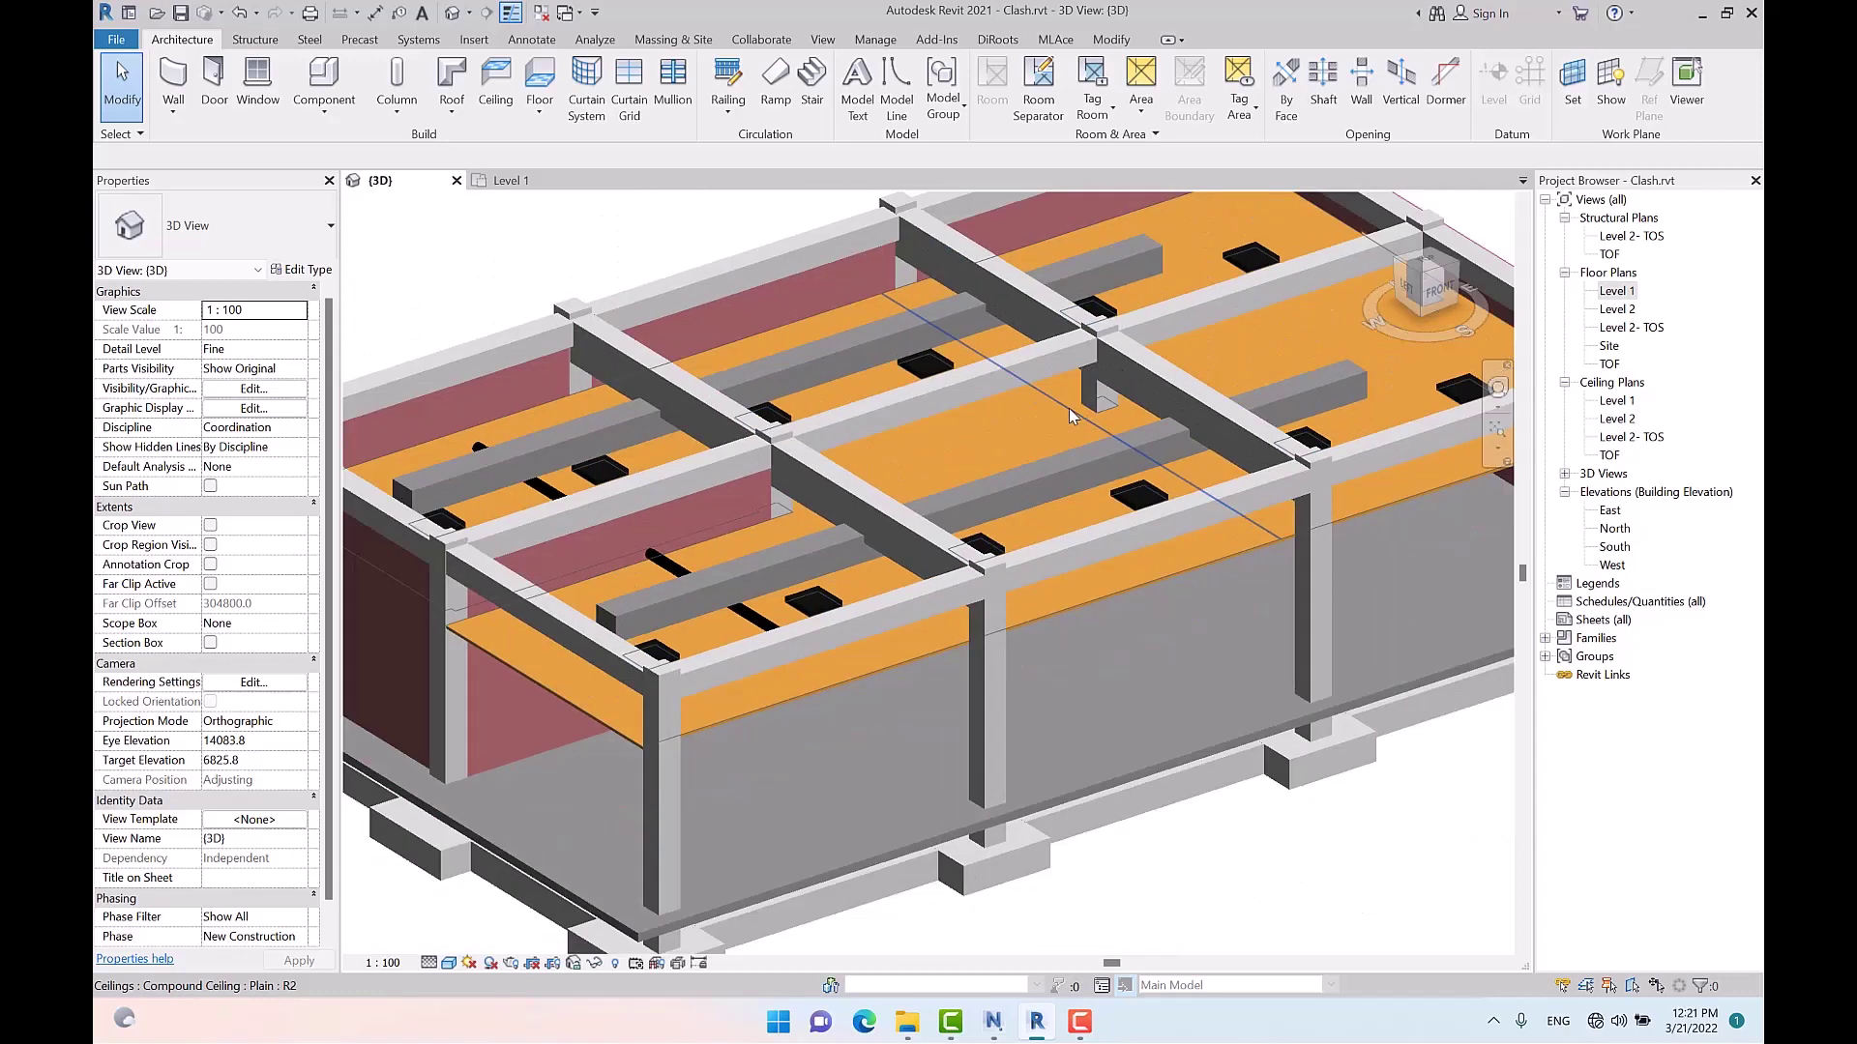
shift+middle_drag(1069, 408, 1163, 561)
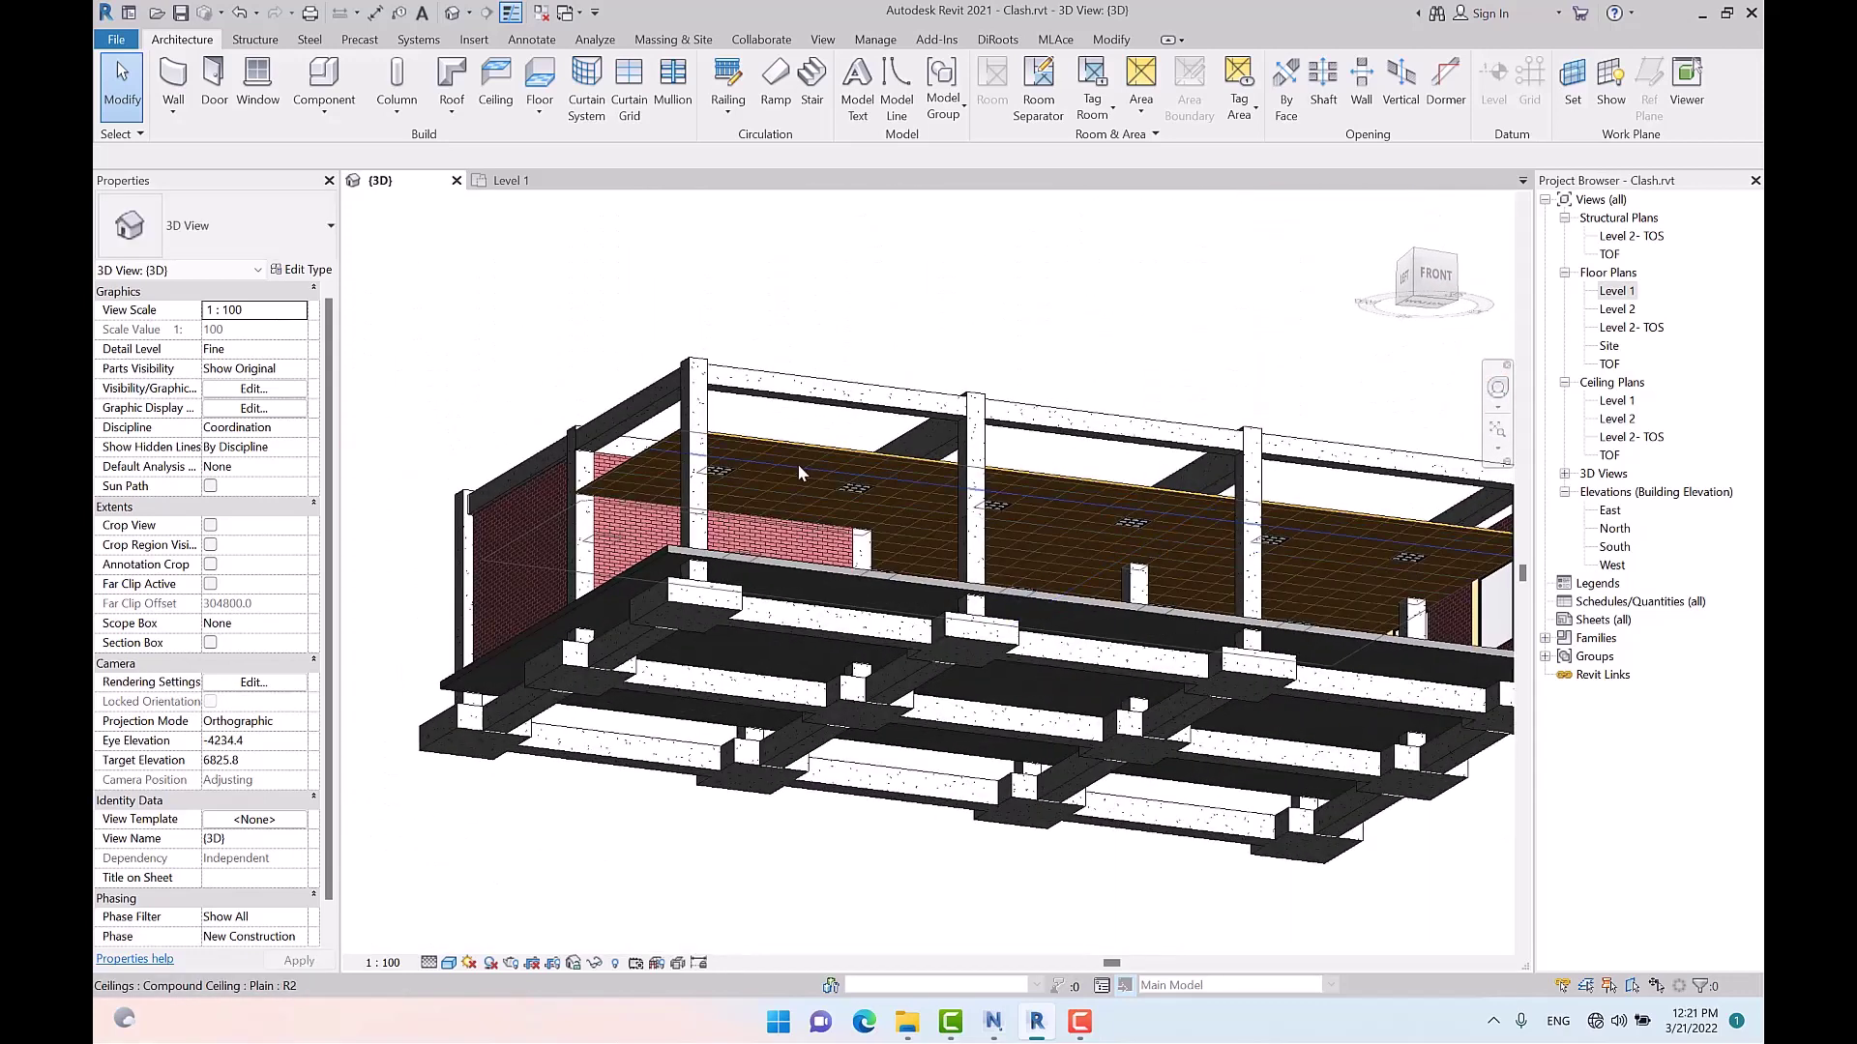
scroll(797, 462, down, 3)
shift+middle_drag(945, 484, 938, 571)
Copy the exterior wall with two windows and a door, paste it aligned to the same place, and delete the window instances not cutting anything
middle_drag(1451, 406, 776, 626)
scroll(1025, 566, down, 3)
scroll(1114, 619, up, 2)
shift+middle_drag(1290, 622, 928, 667)
scroll(919, 618, up, 5)
click(918, 619)
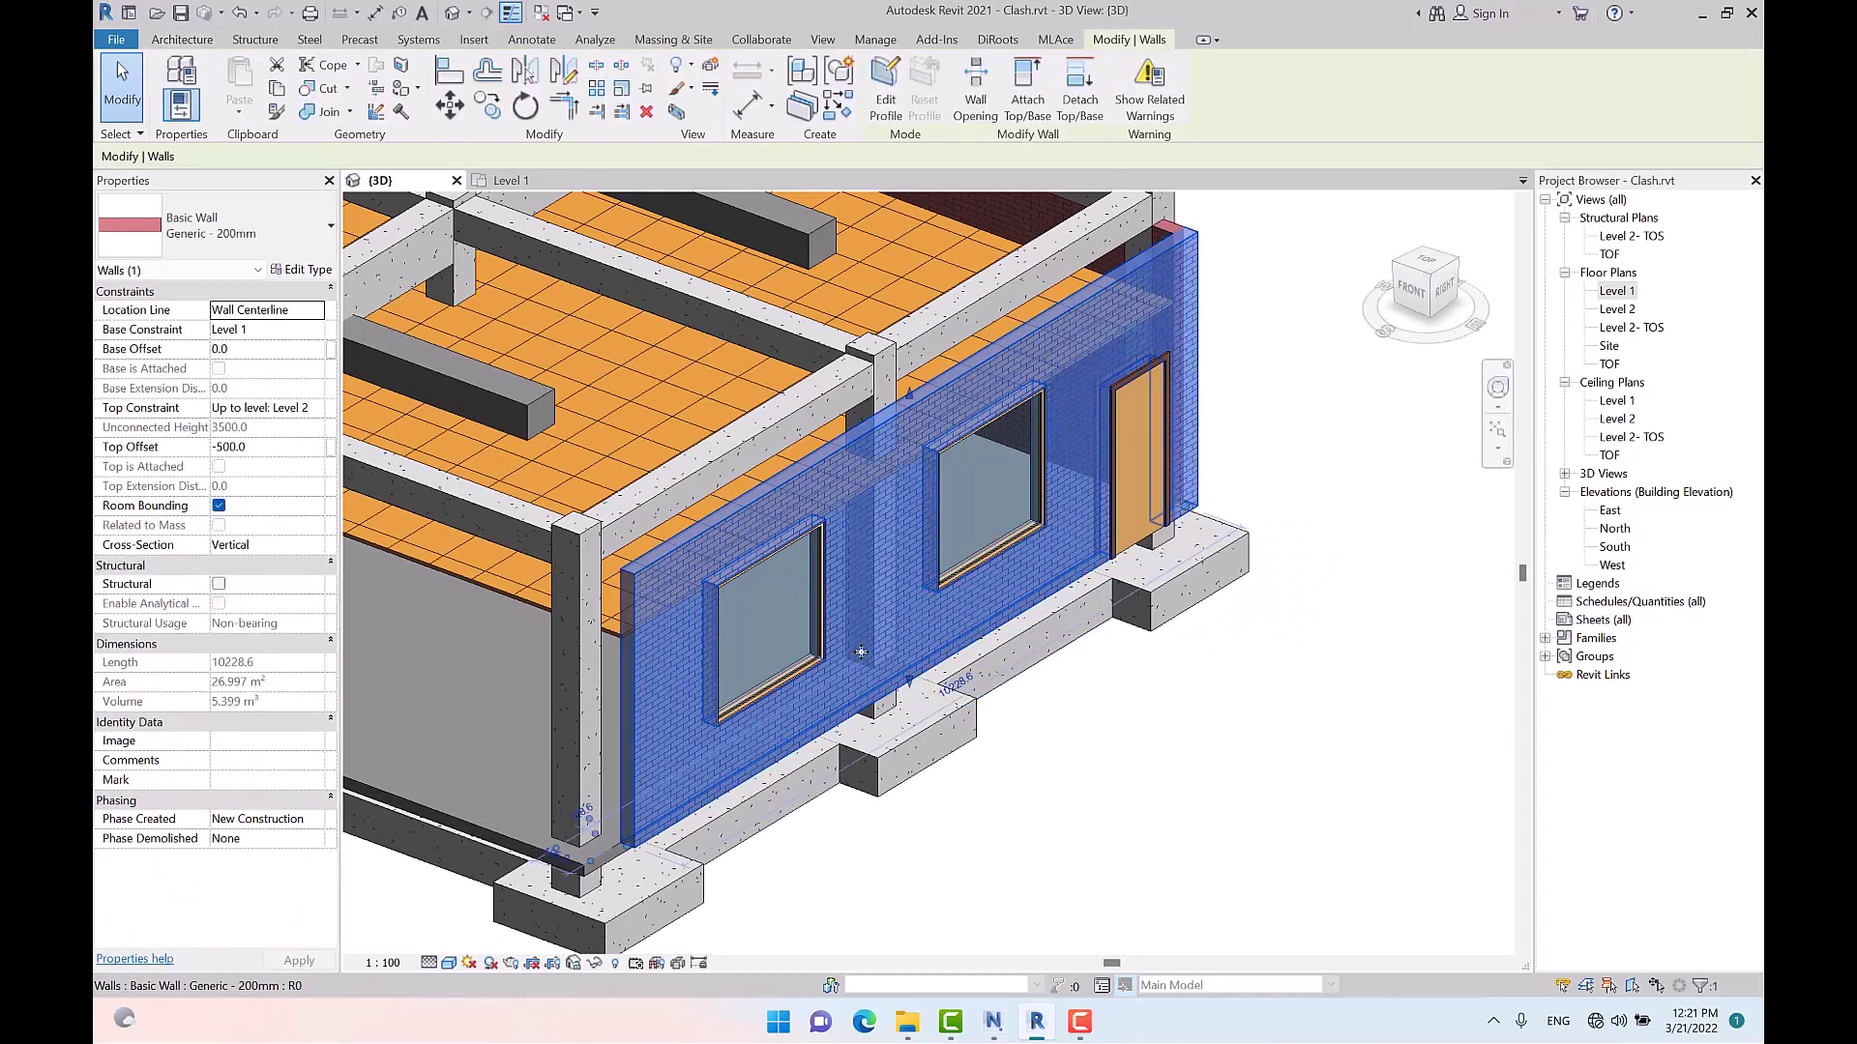
click(277, 89)
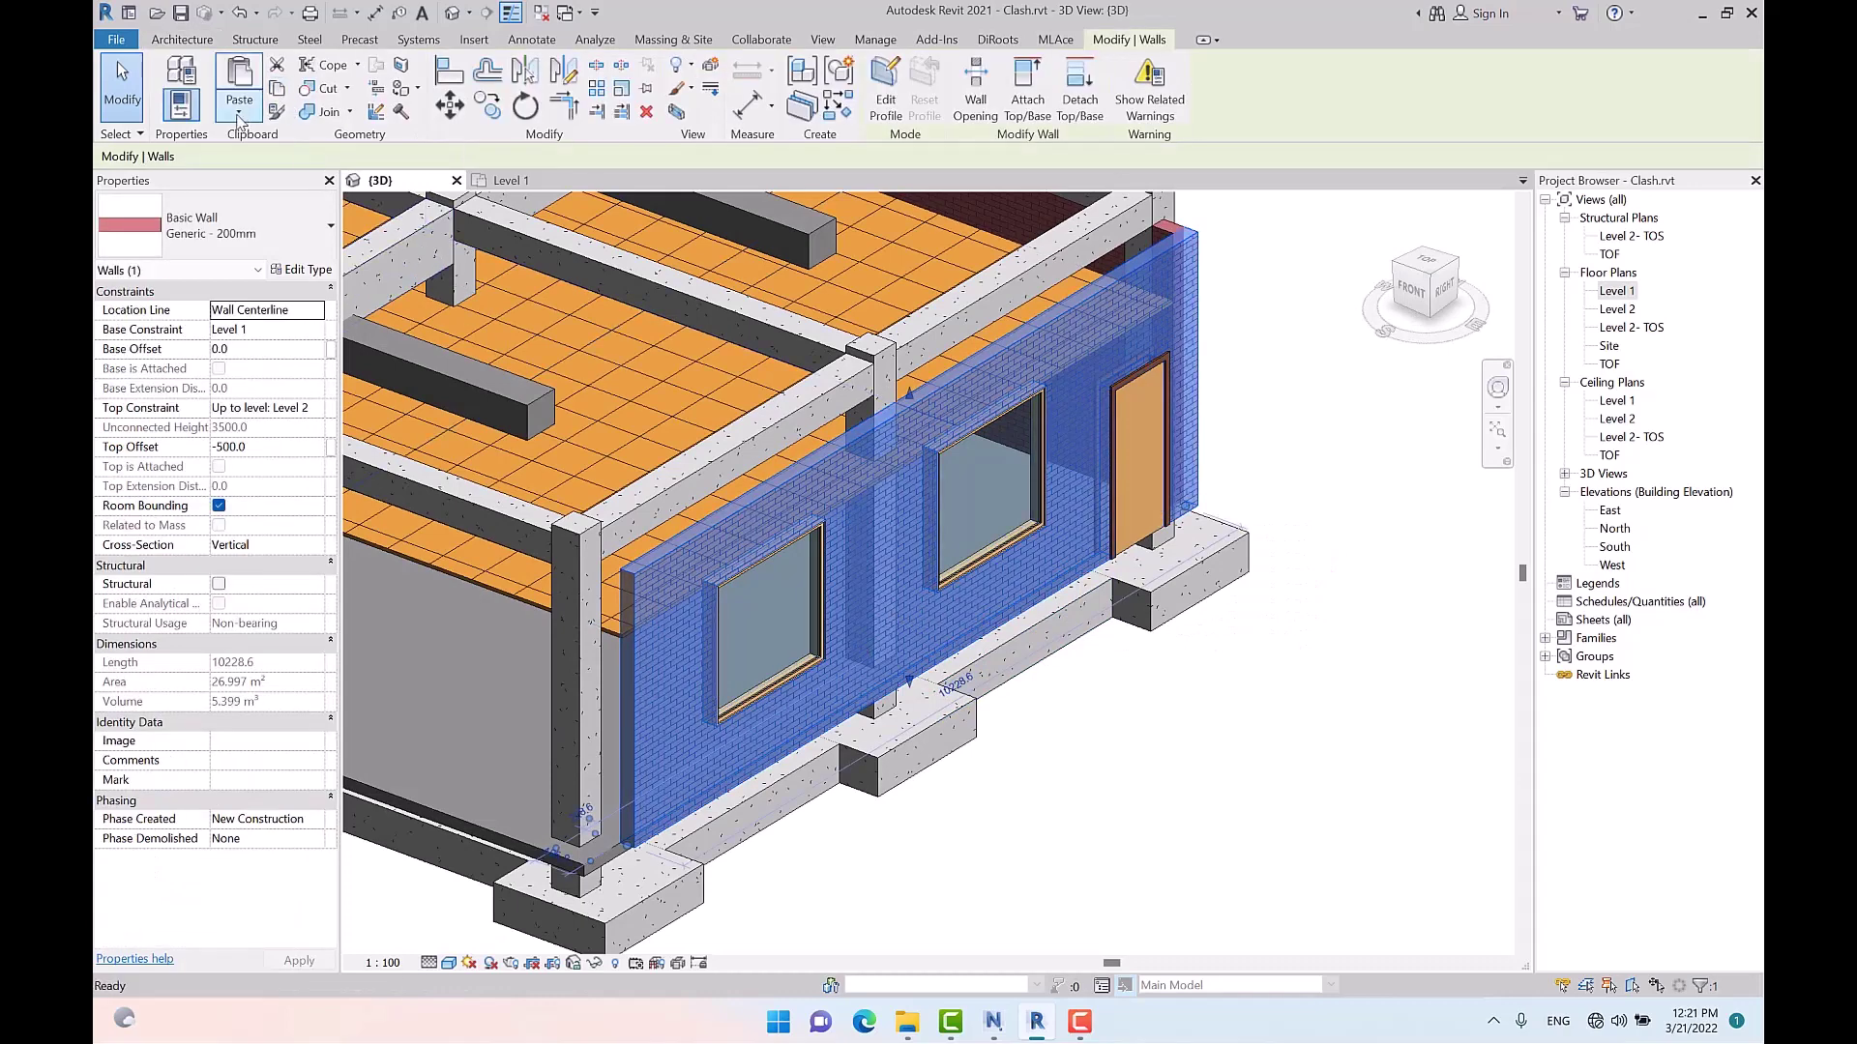
click(239, 106)
click(346, 305)
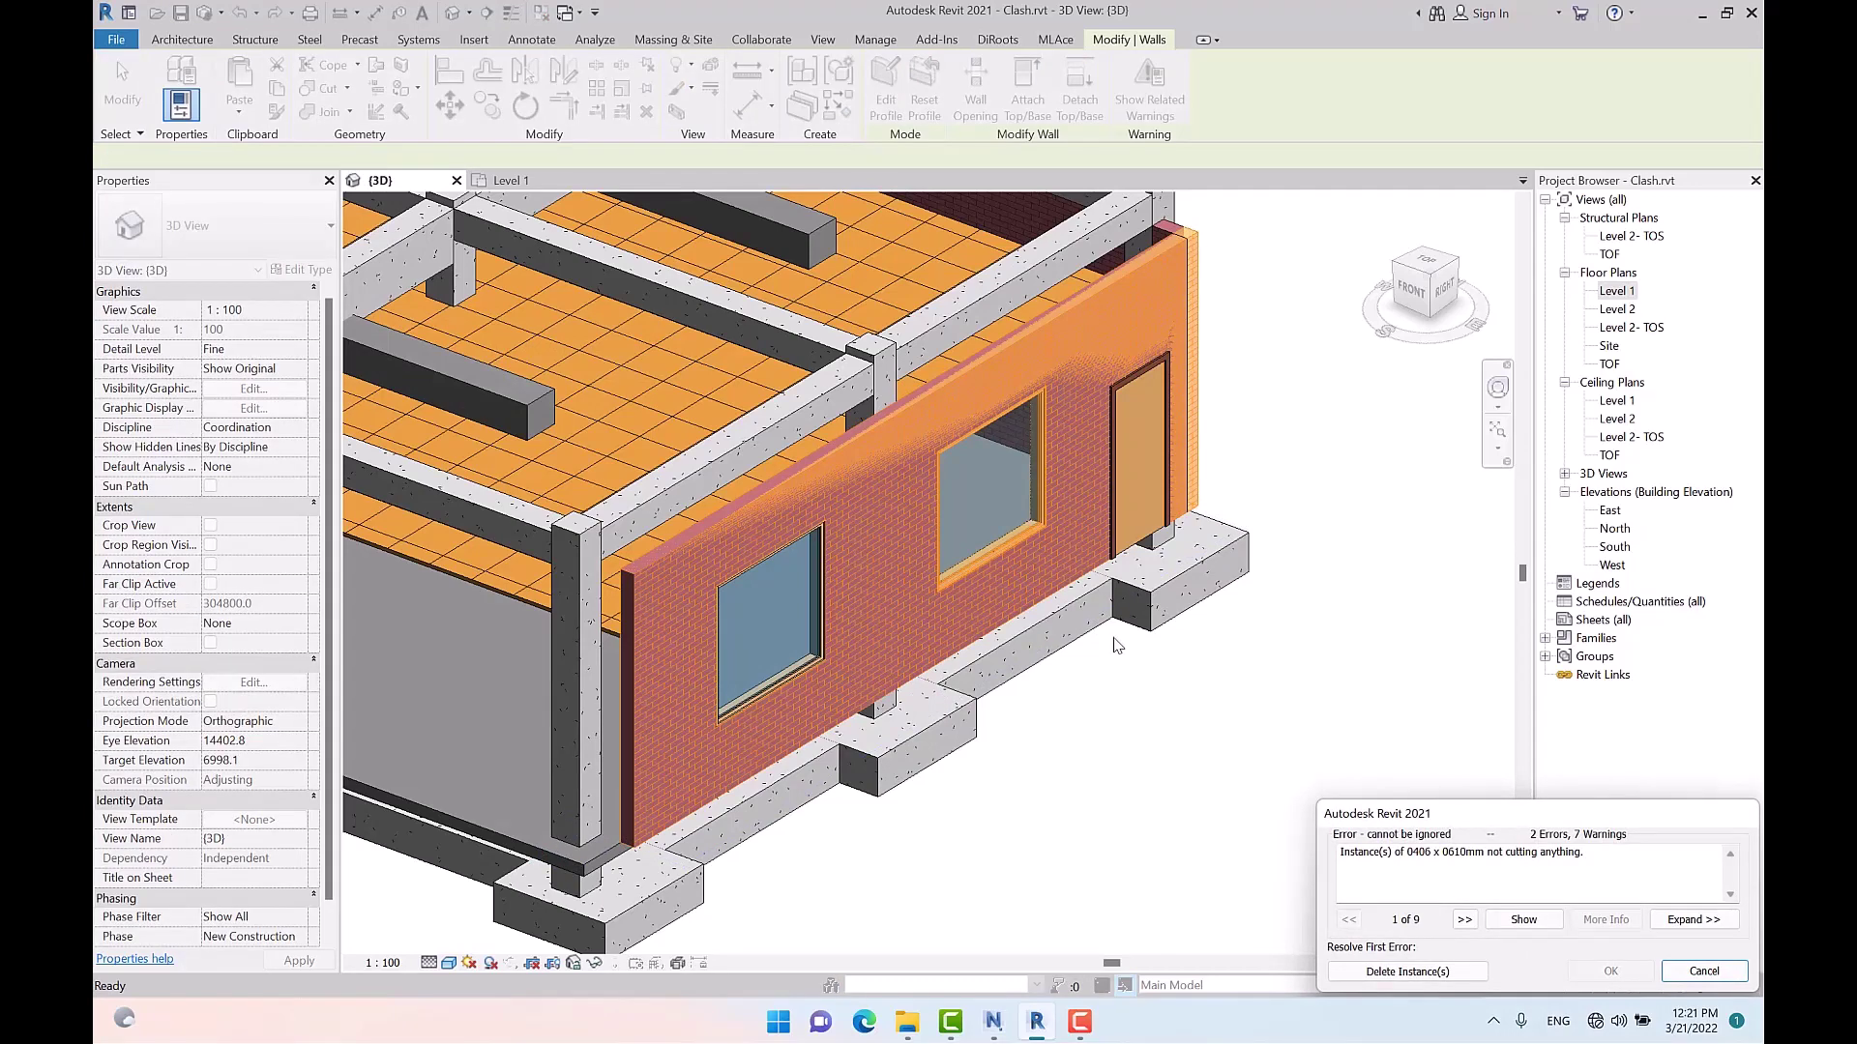
click(1393, 976)
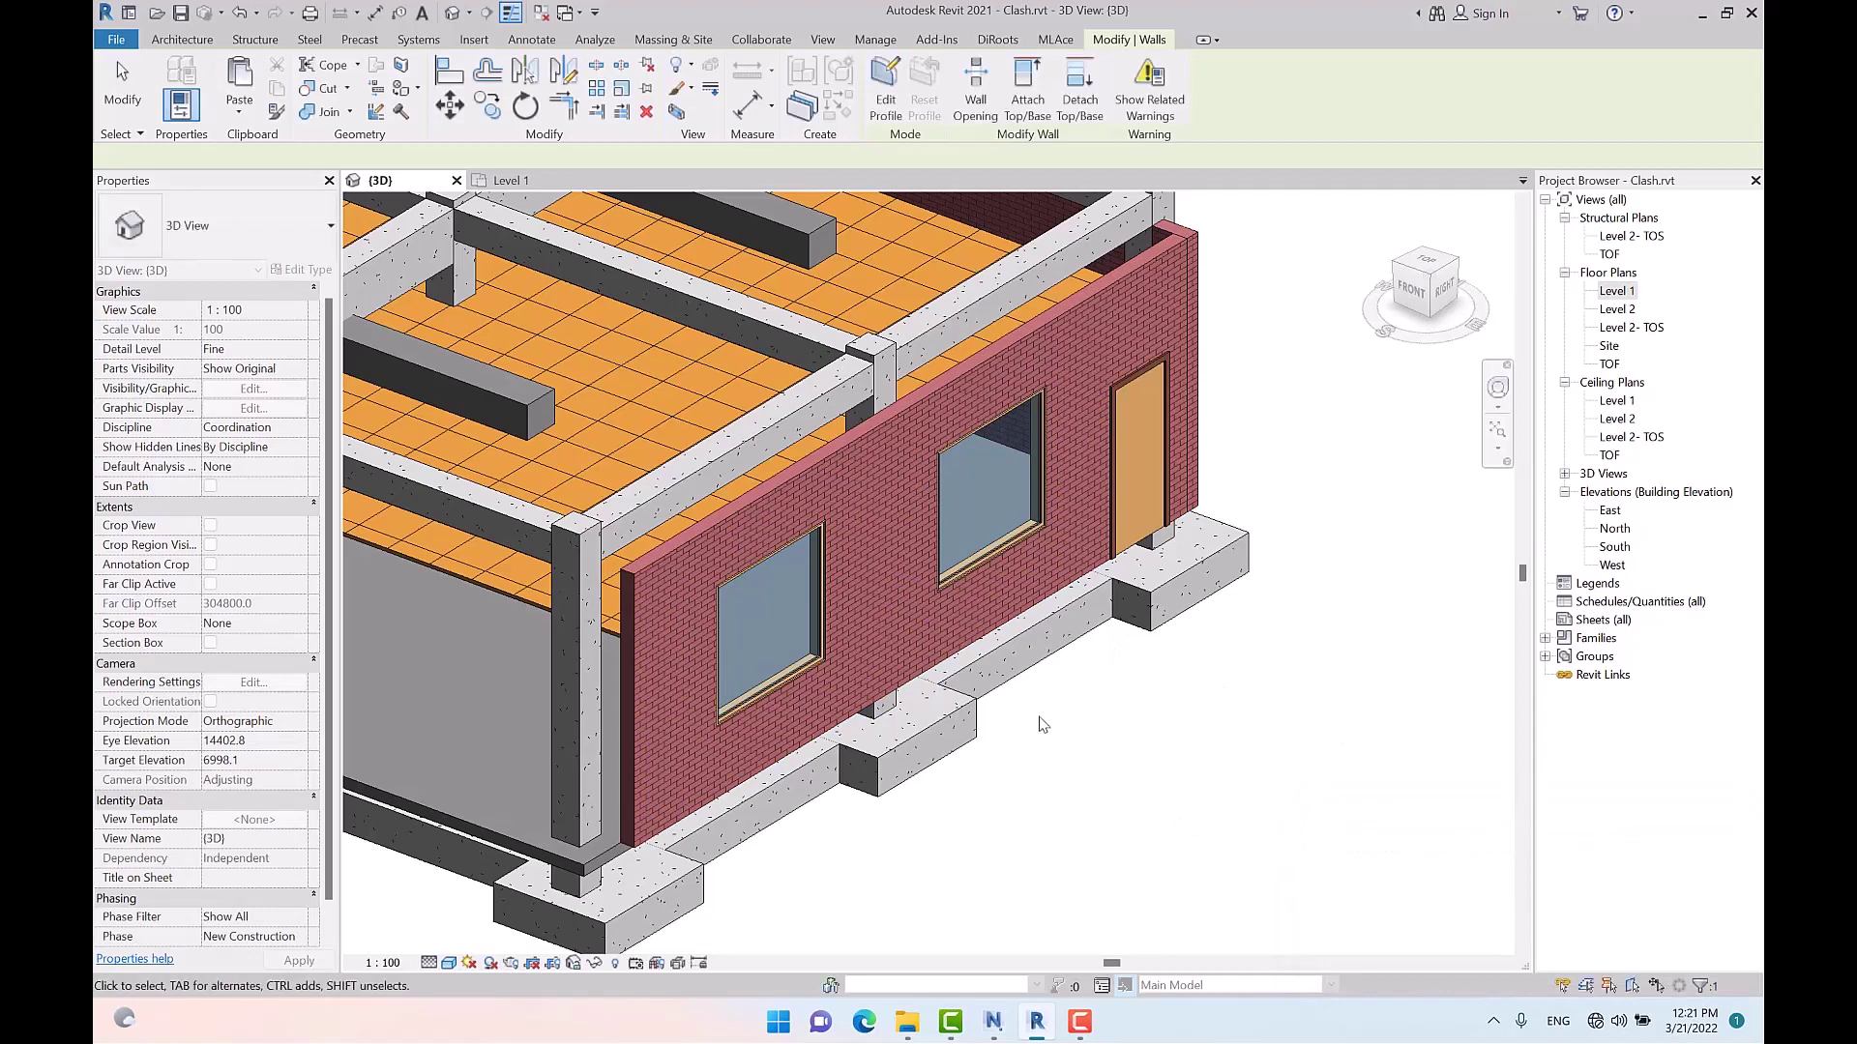
Try deleting the window nearest the door in the duplicated wall, and undo the deletion
click(863, 596)
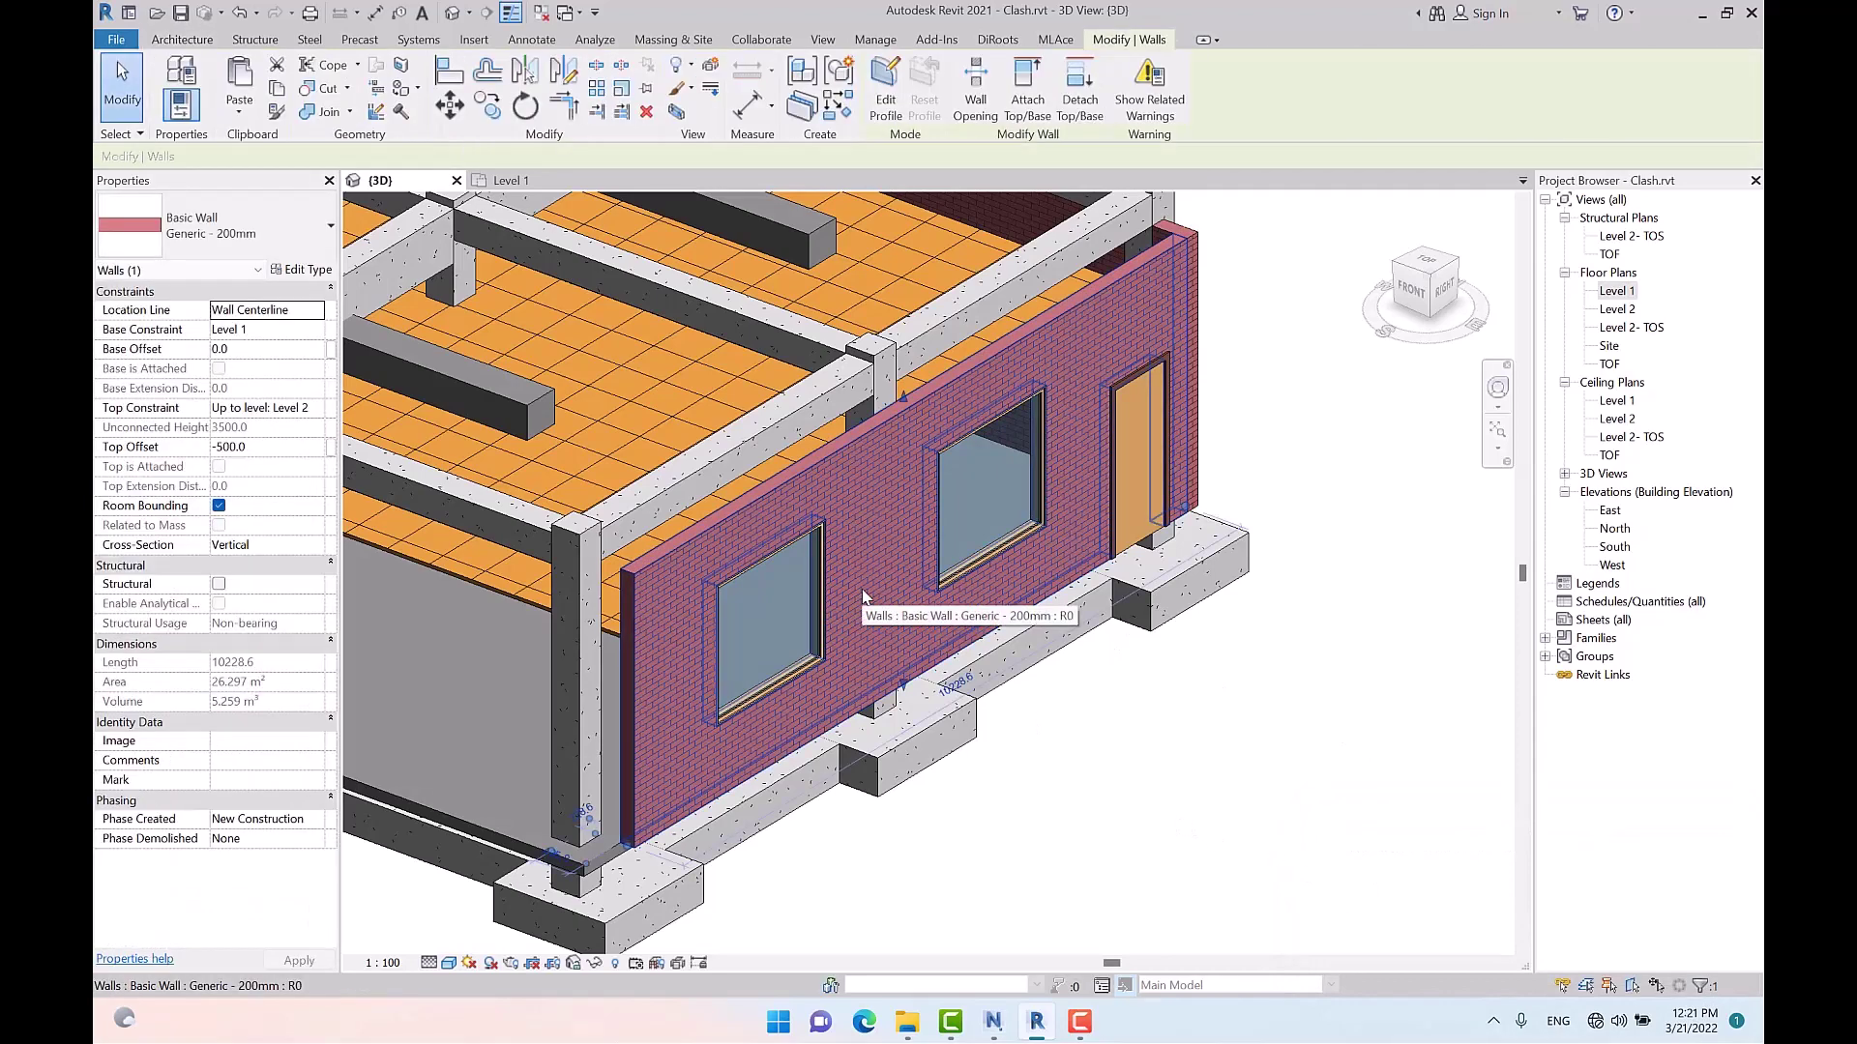
click(996, 535)
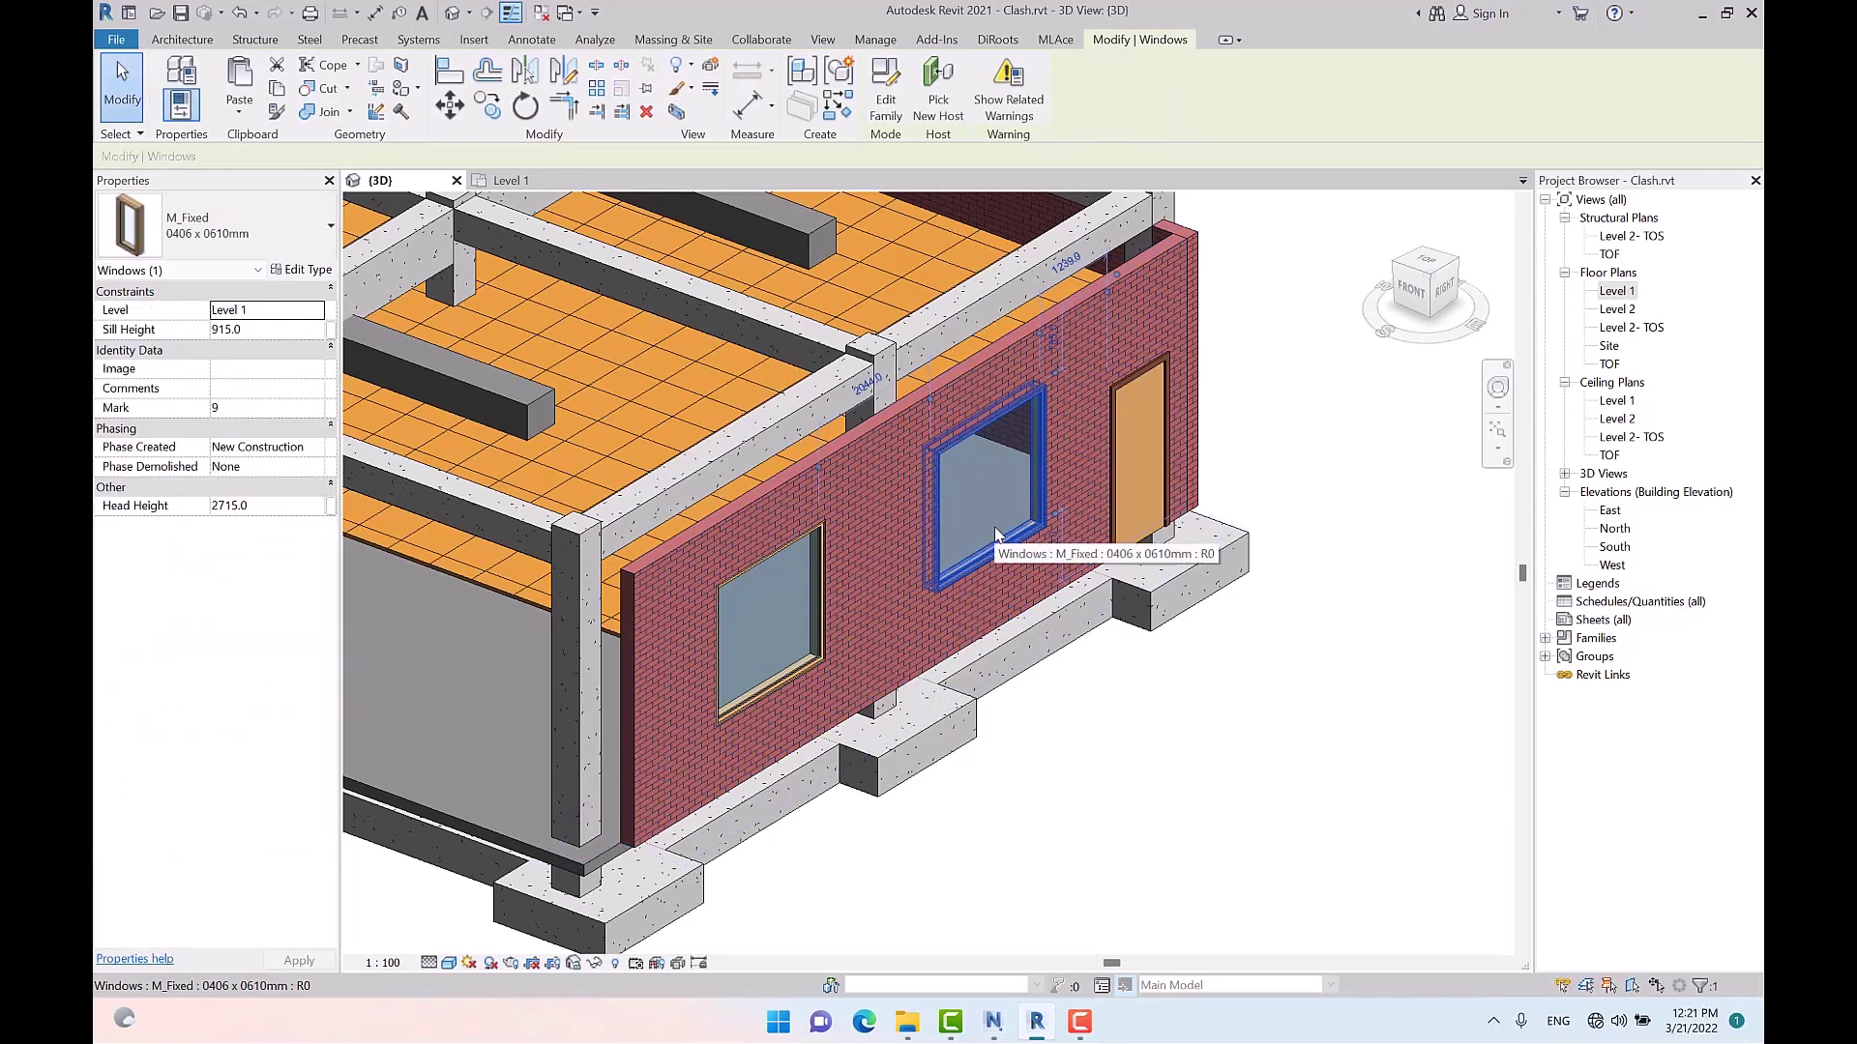
key(Delete)
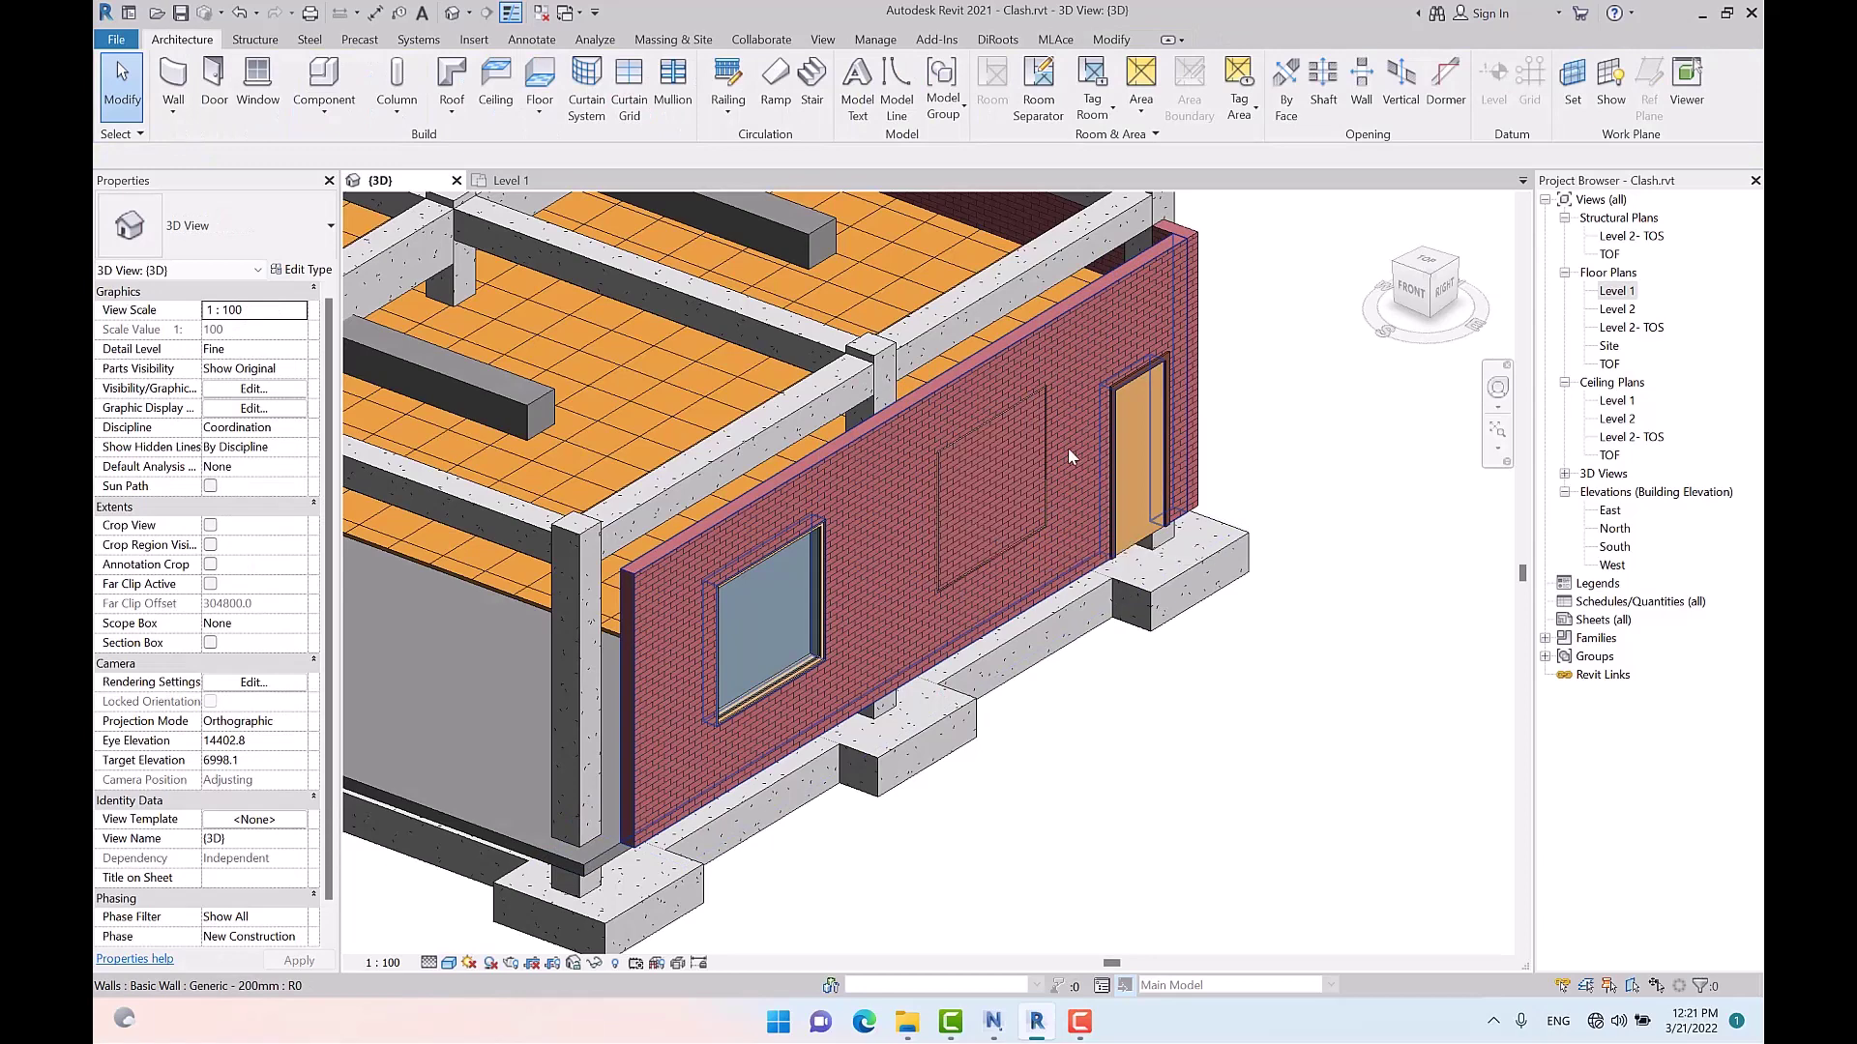
key(ctrl+z)
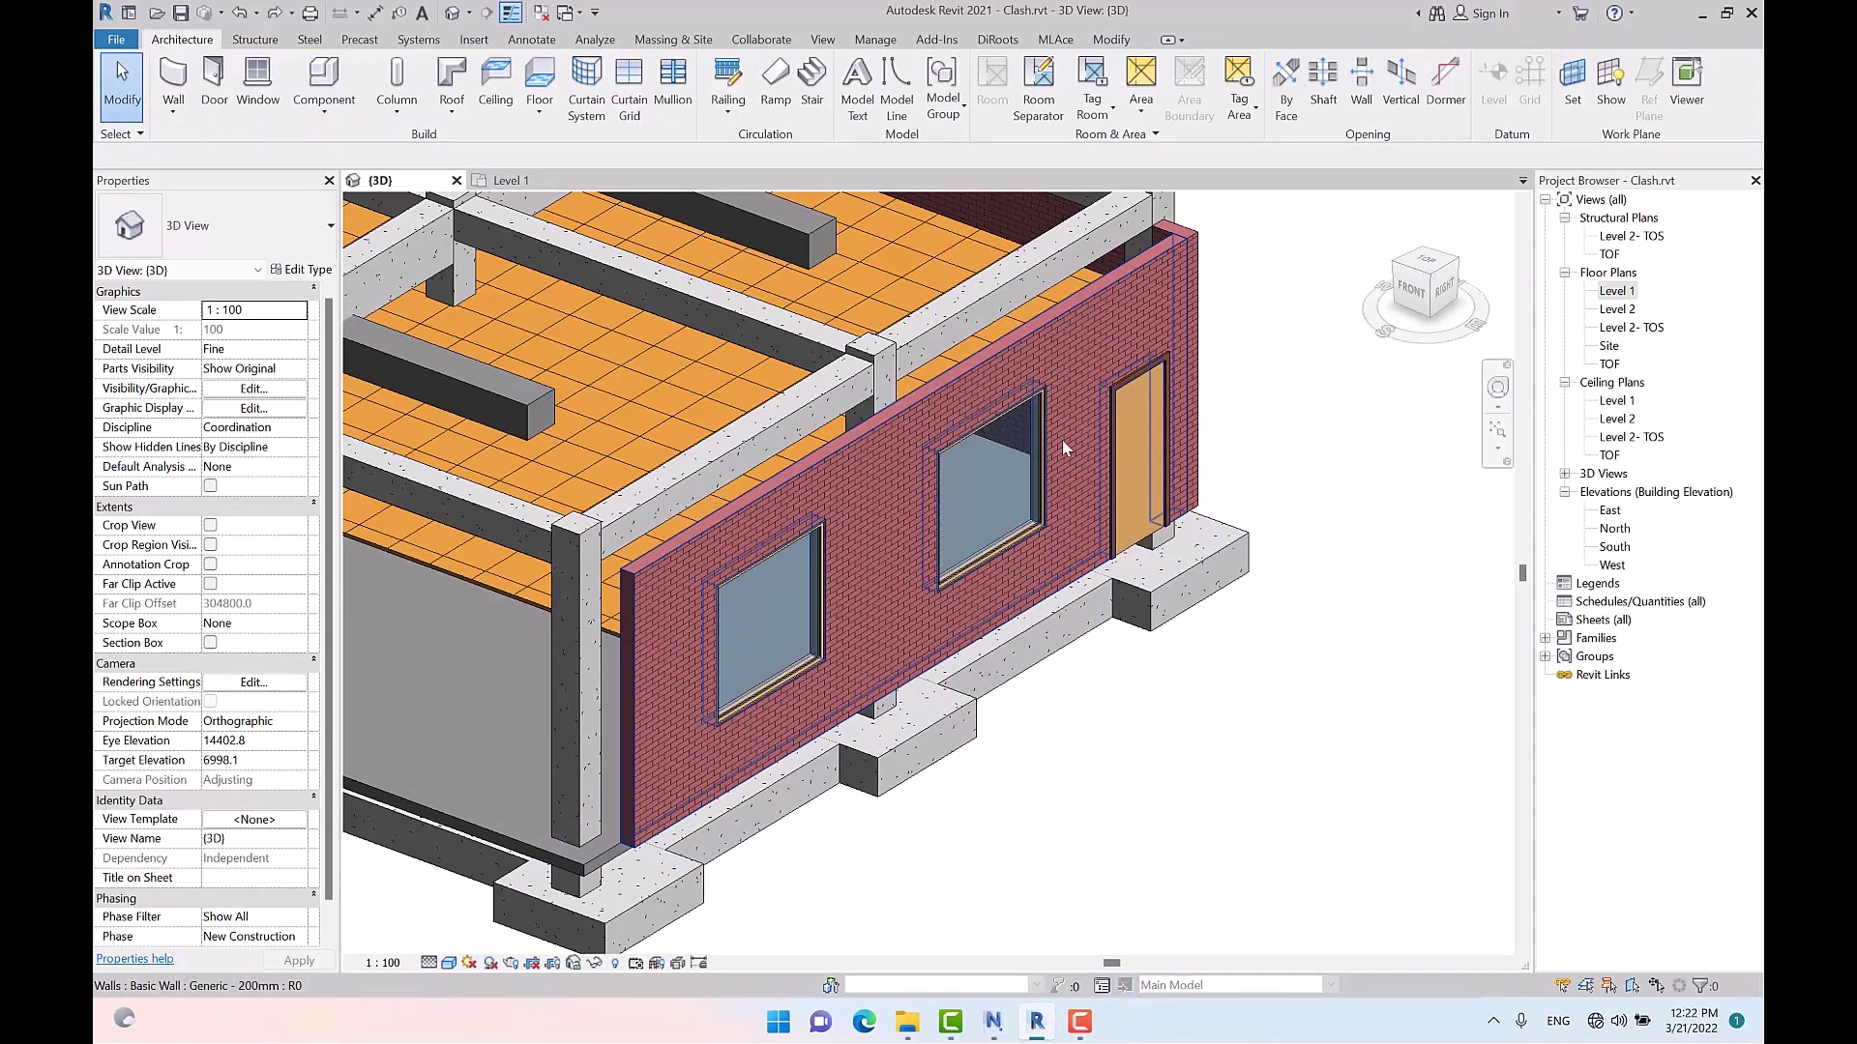
Inspect the brick walls, ceiling and ducts in 3D at the end of the building opposite the door wall
scroll(1181, 376, down, 3)
scroll(1350, 599, down, 2)
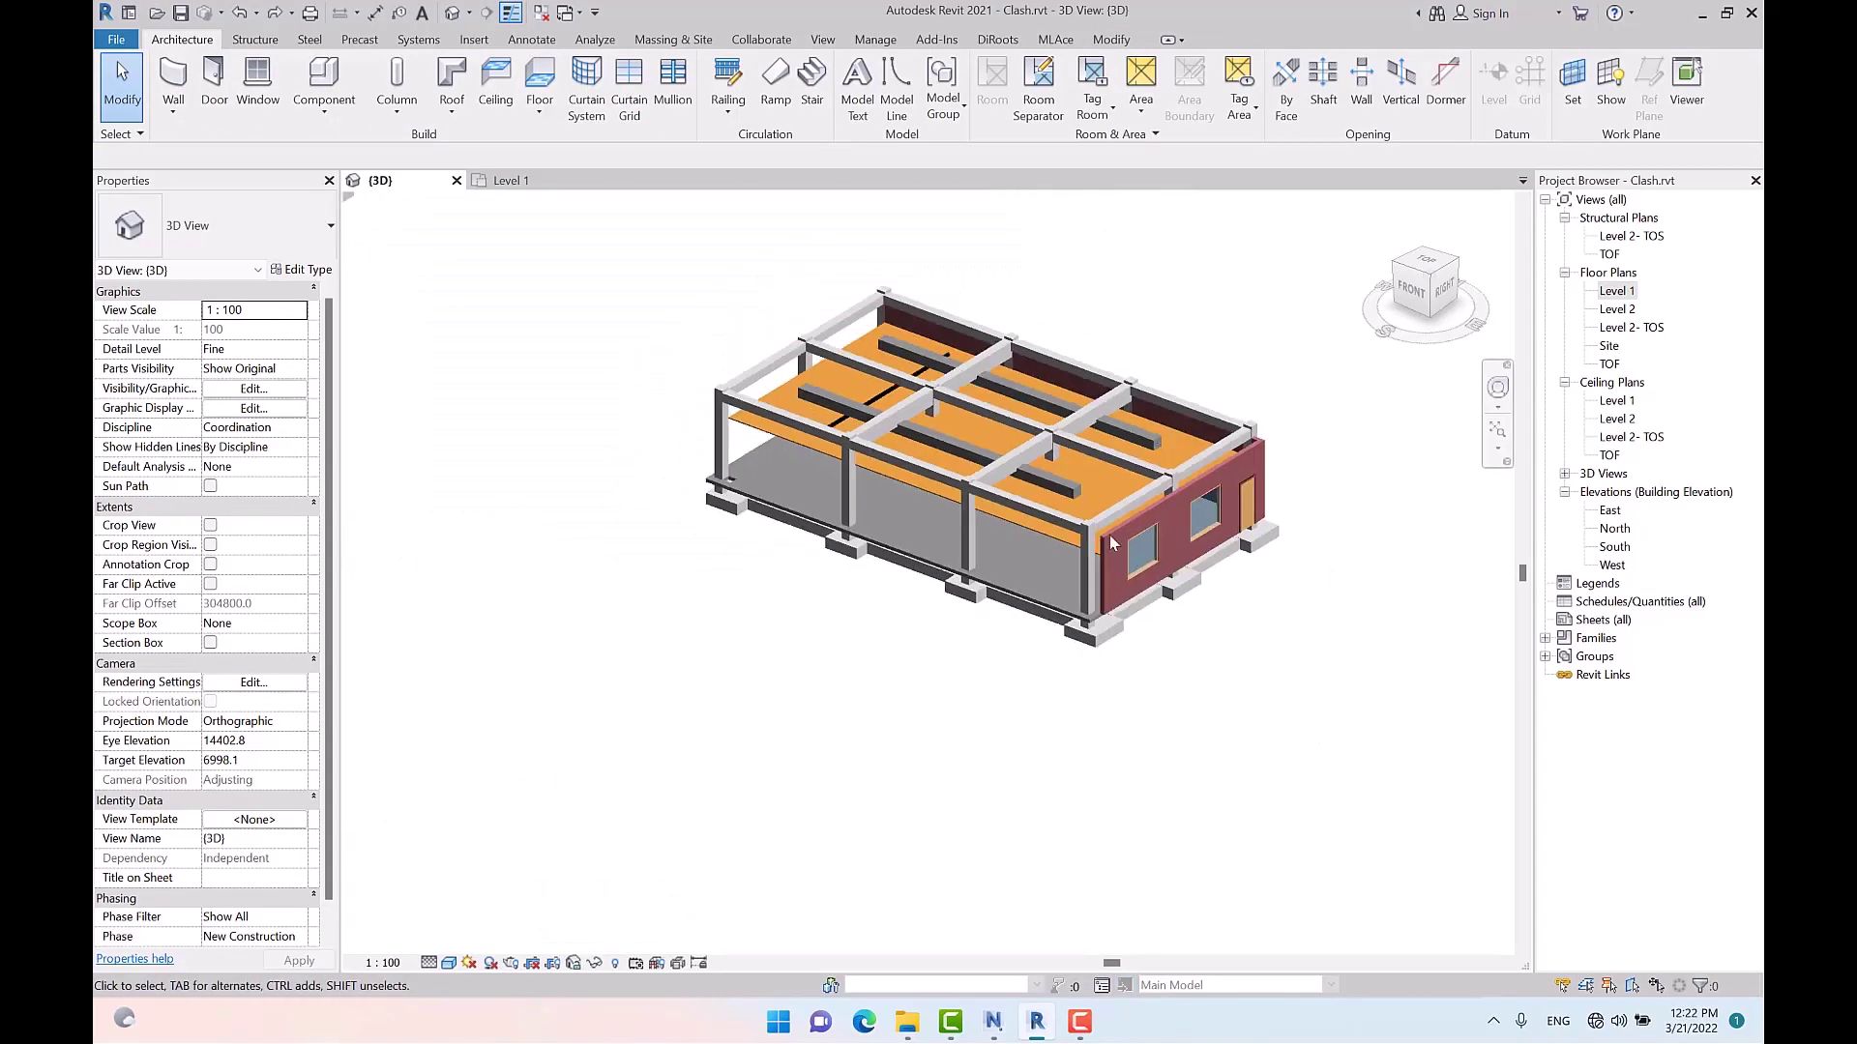
shift+middle_drag(1112, 544, 1495, 601)
scroll(713, 742, up, 2)
shift+middle_drag(1025, 682, 1175, 619)
scroll(1305, 517, down, 4)
scroll(692, 754, up, 6)
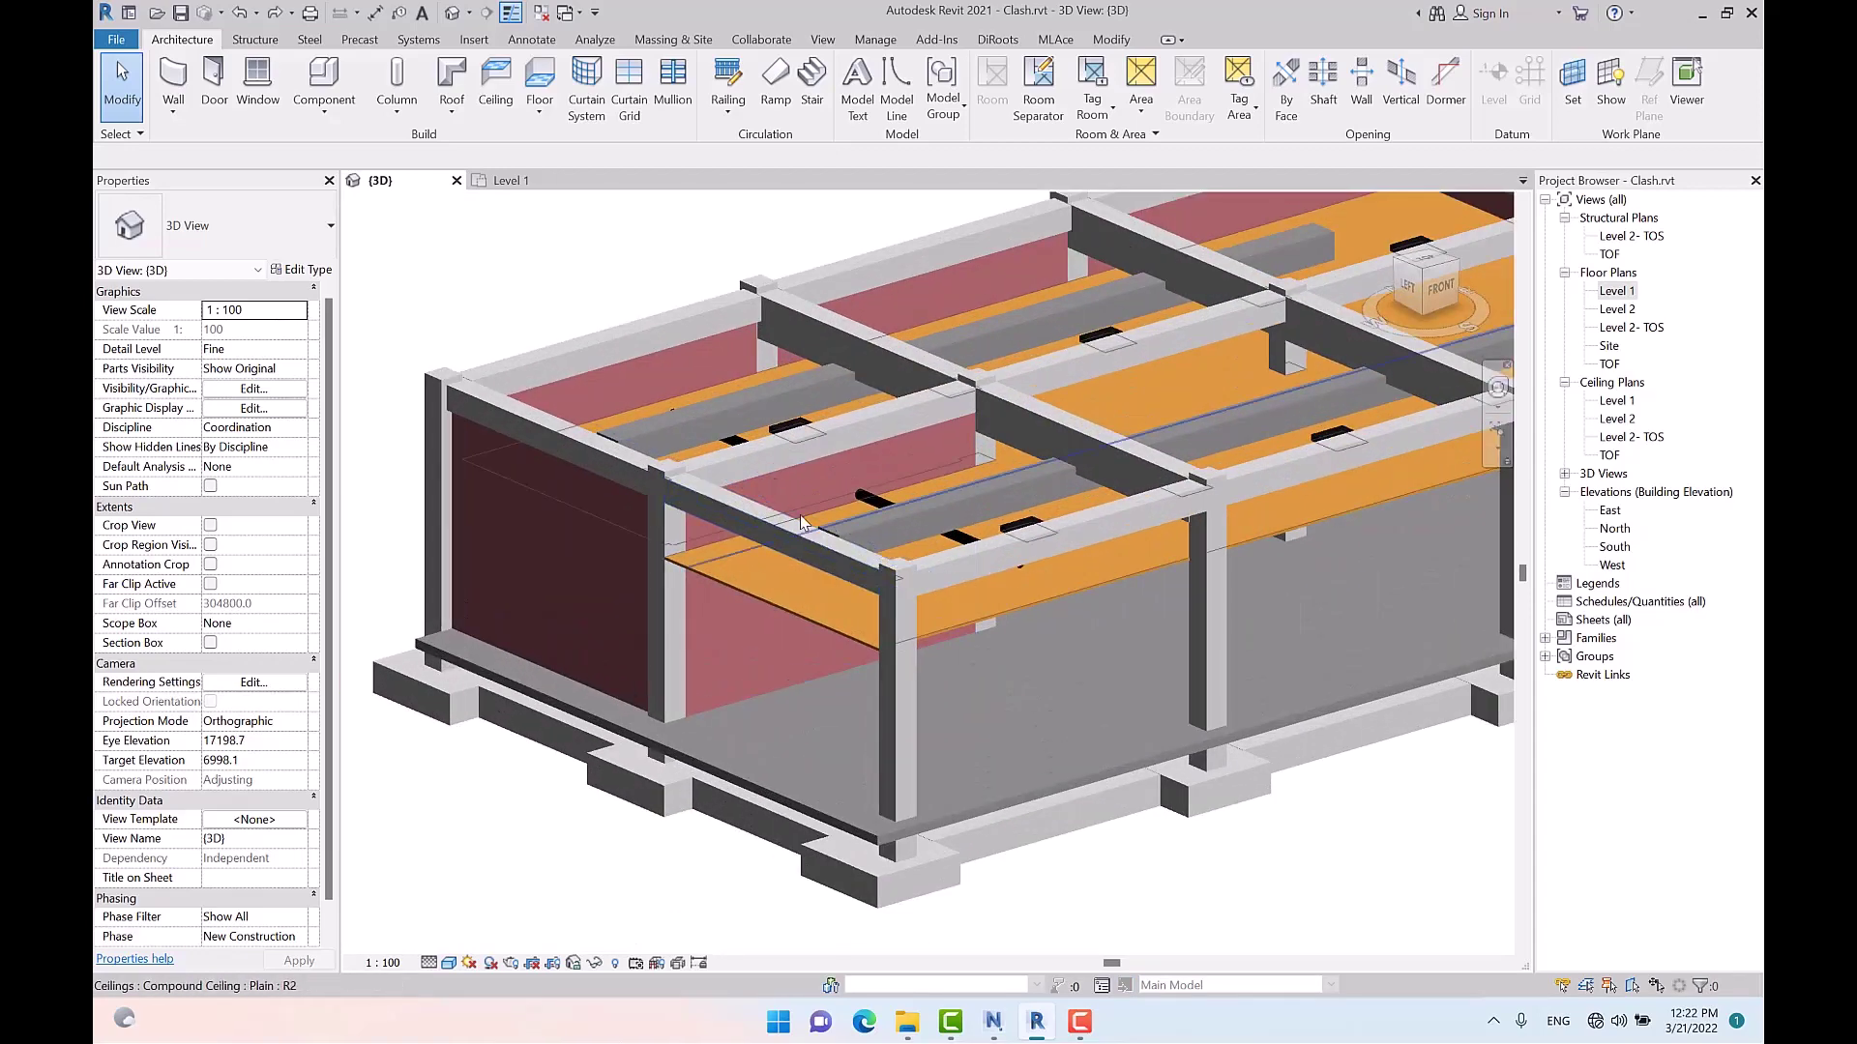
Open the Level 1 floor plan and examine the Generic - 200mm and Generic - 90mm Brick walls along grid 1
double_click(1617, 292)
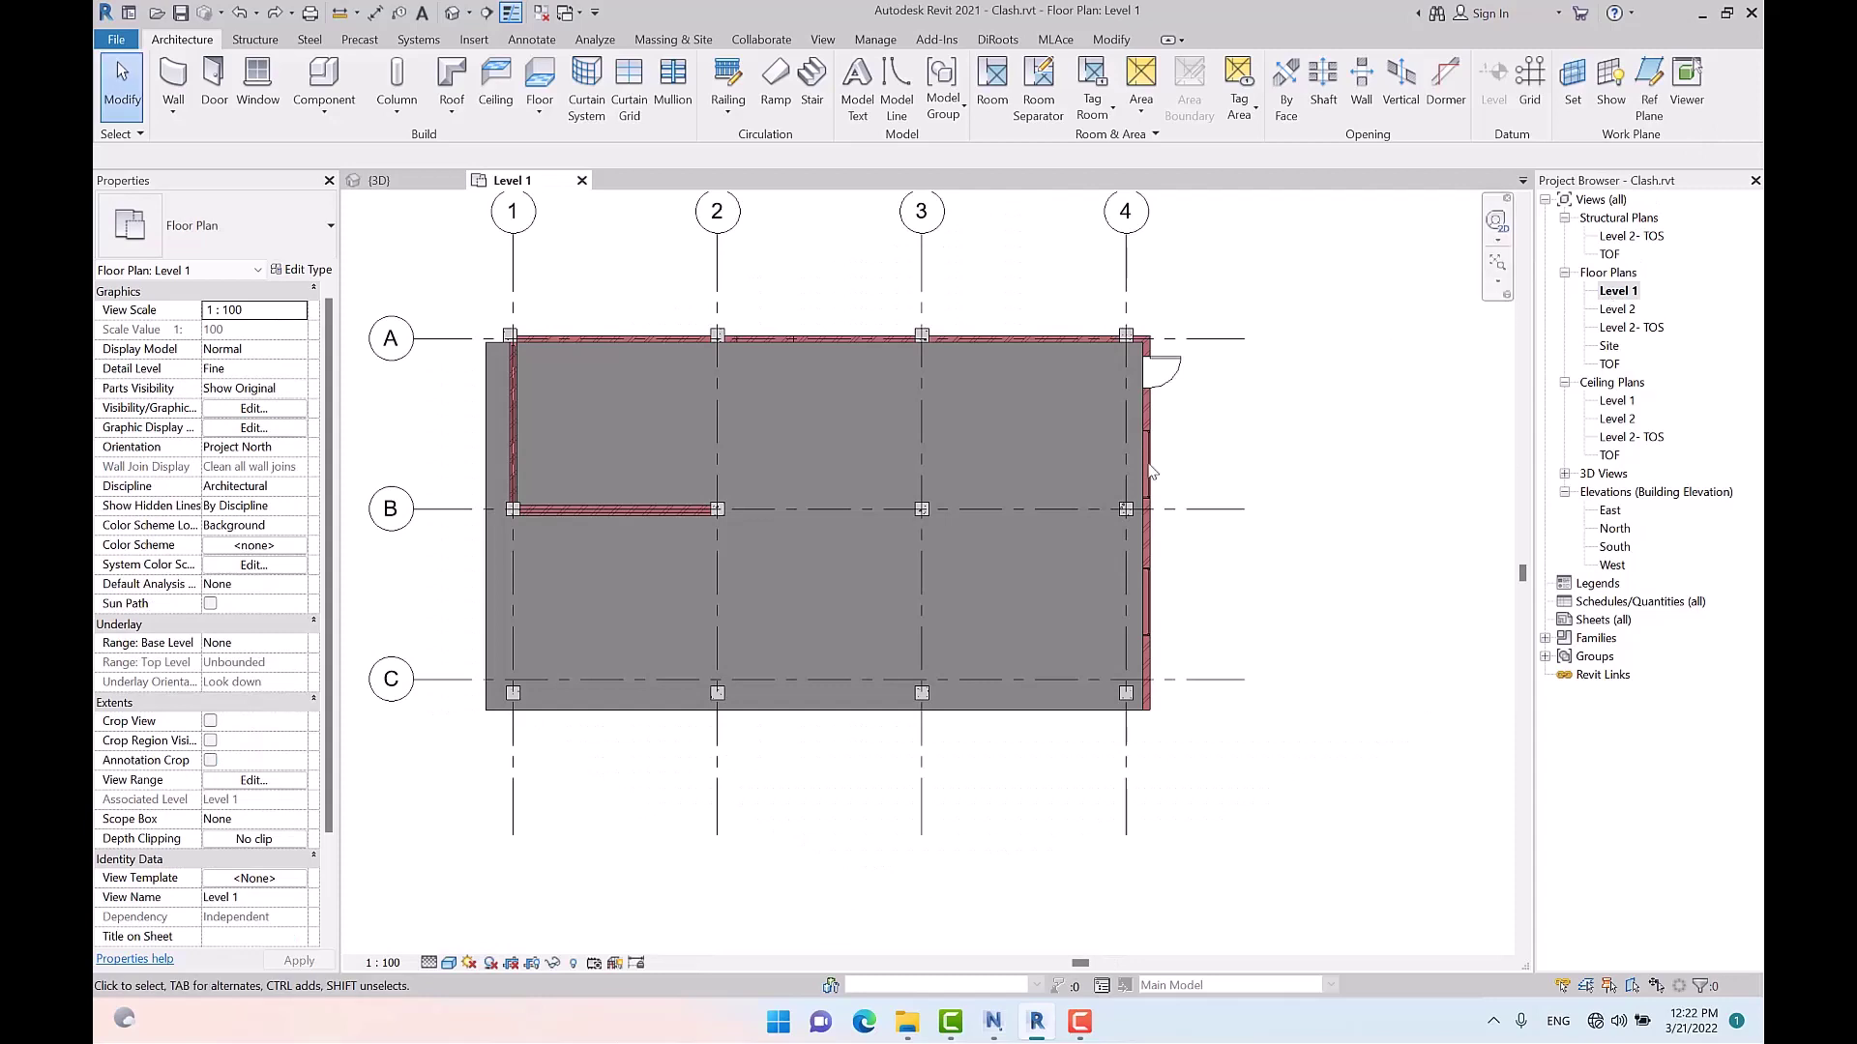
scroll(1123, 468, down, 1)
scroll(708, 376, up, 5)
scroll(716, 387, up, 8)
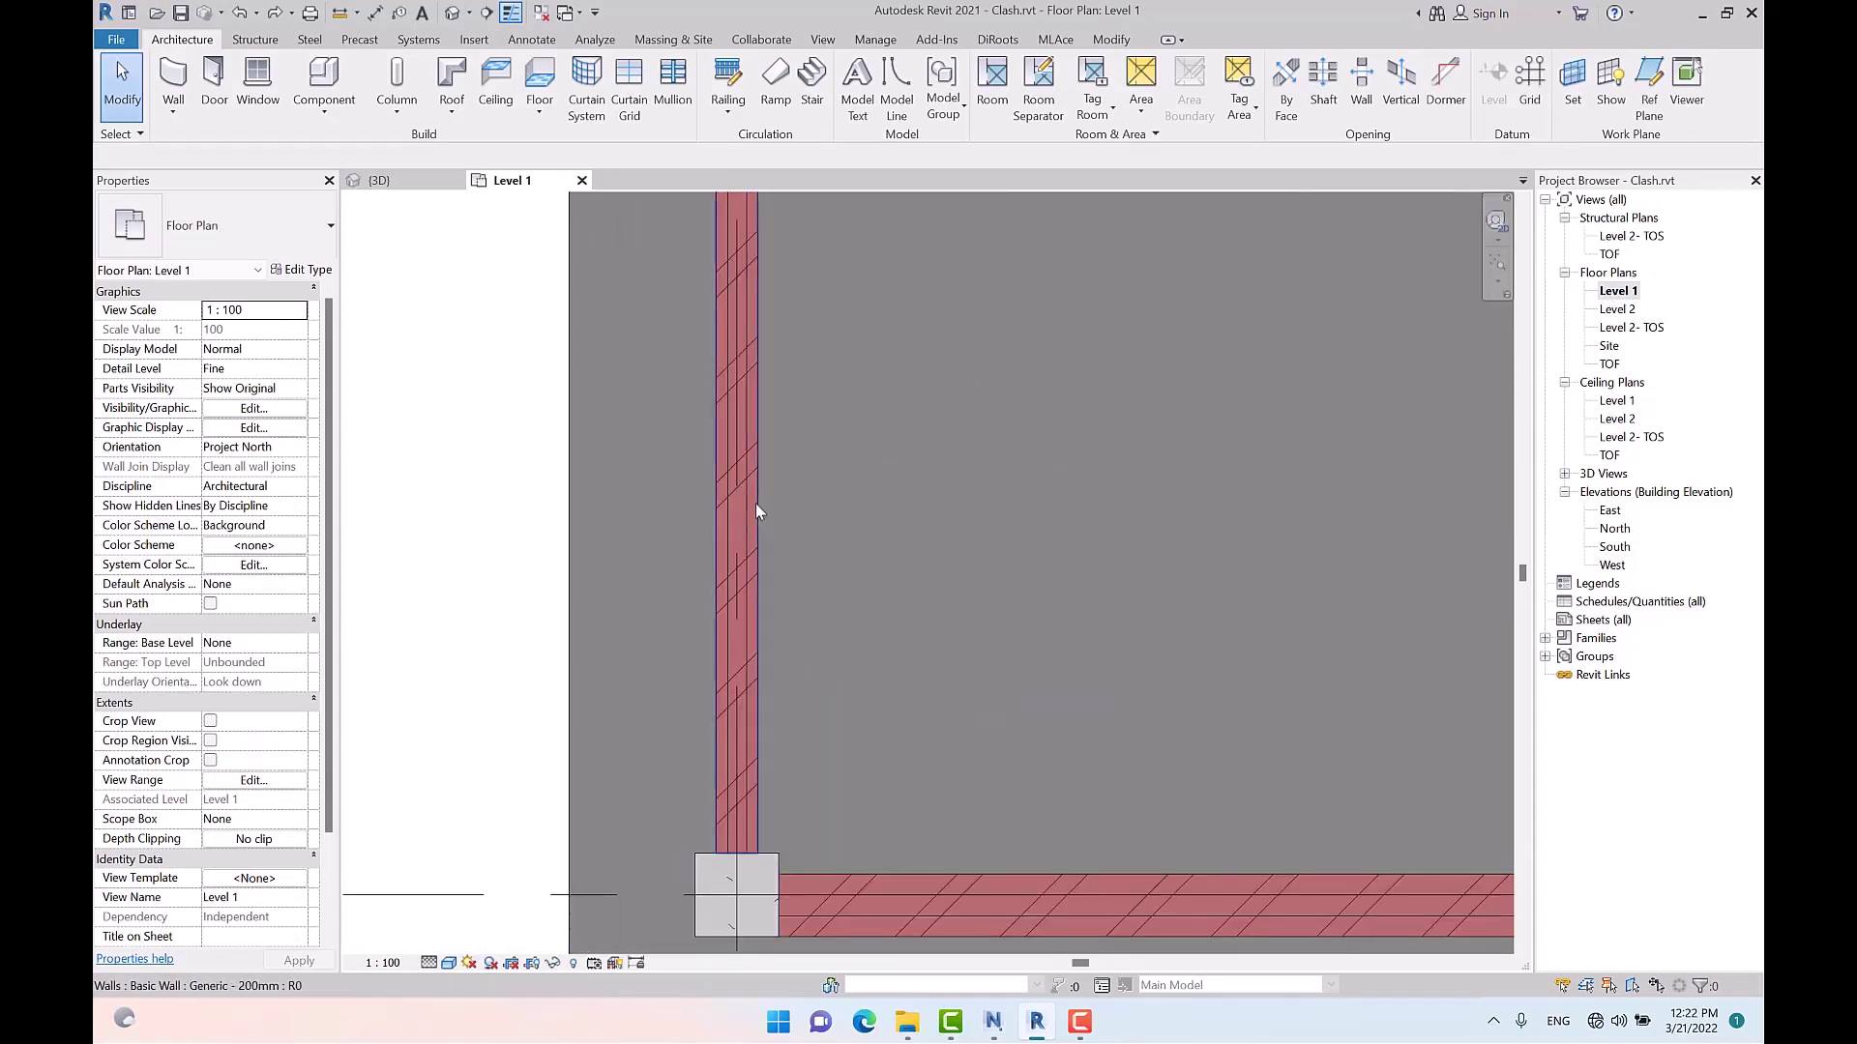
click(758, 526)
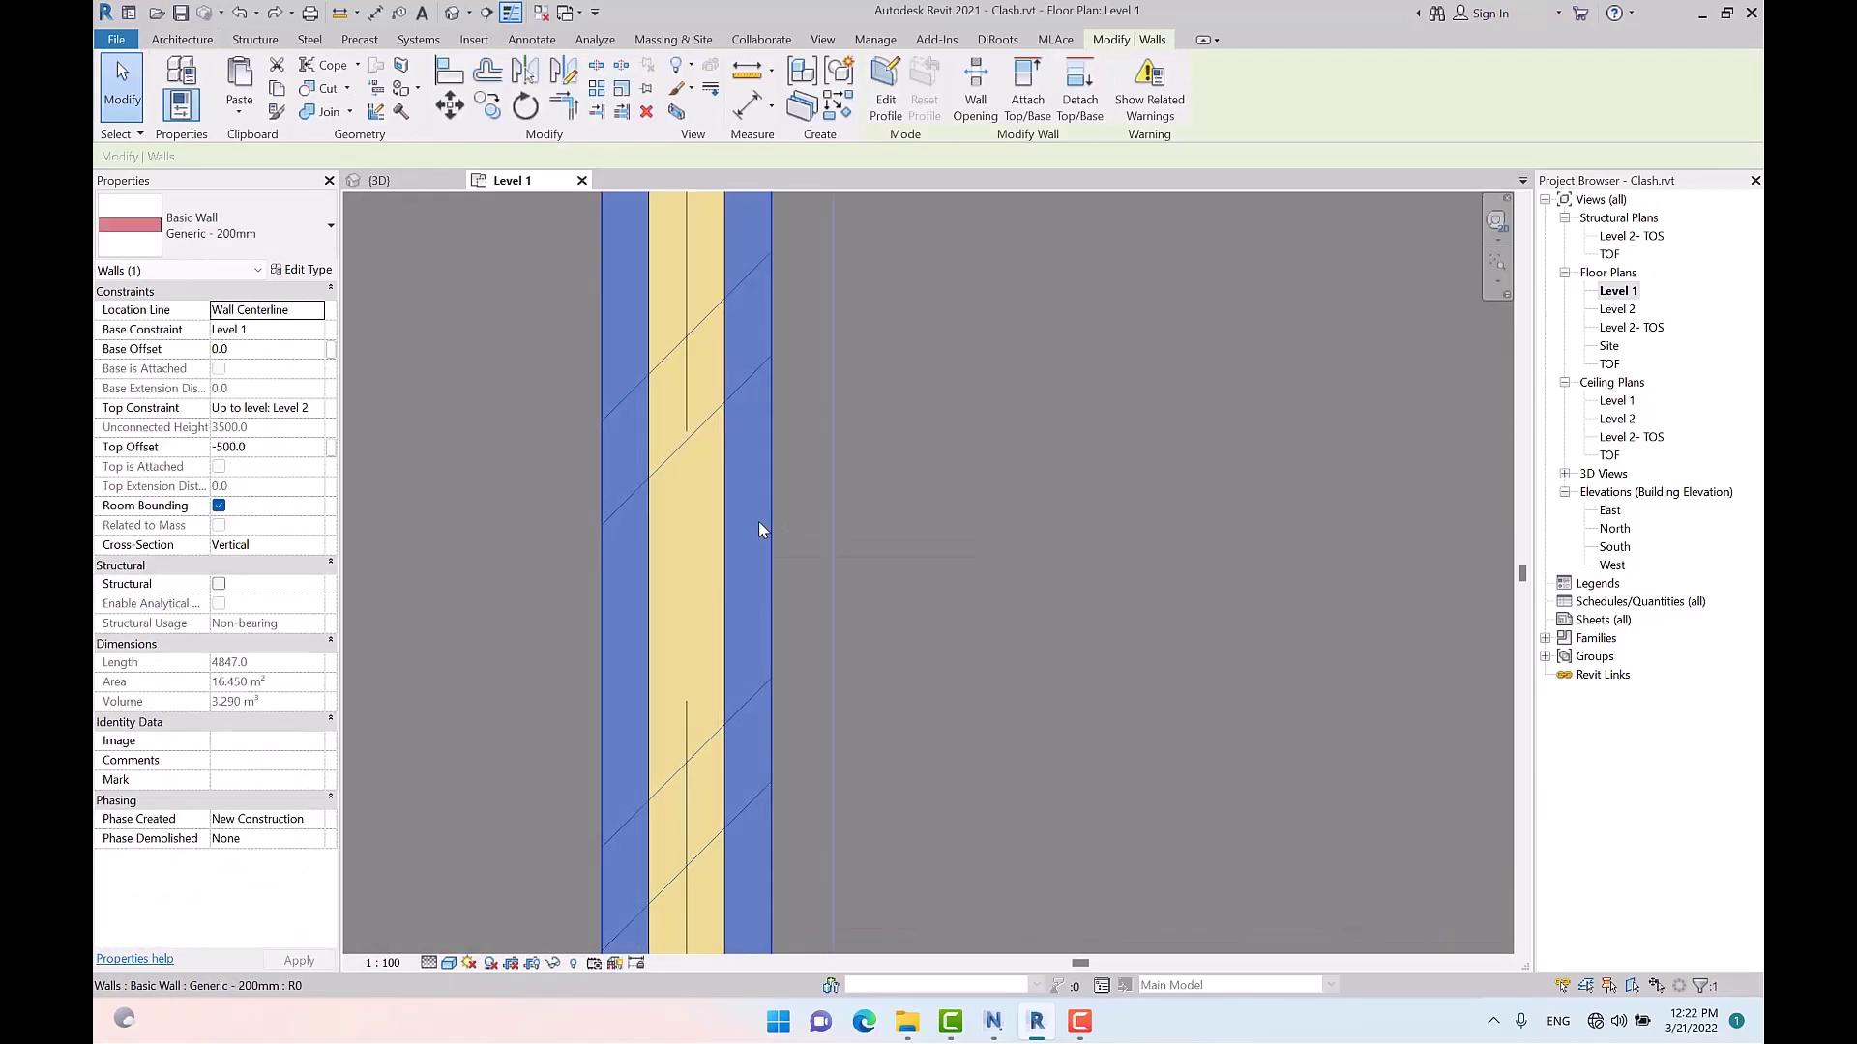
key(Escape)
click(723, 520)
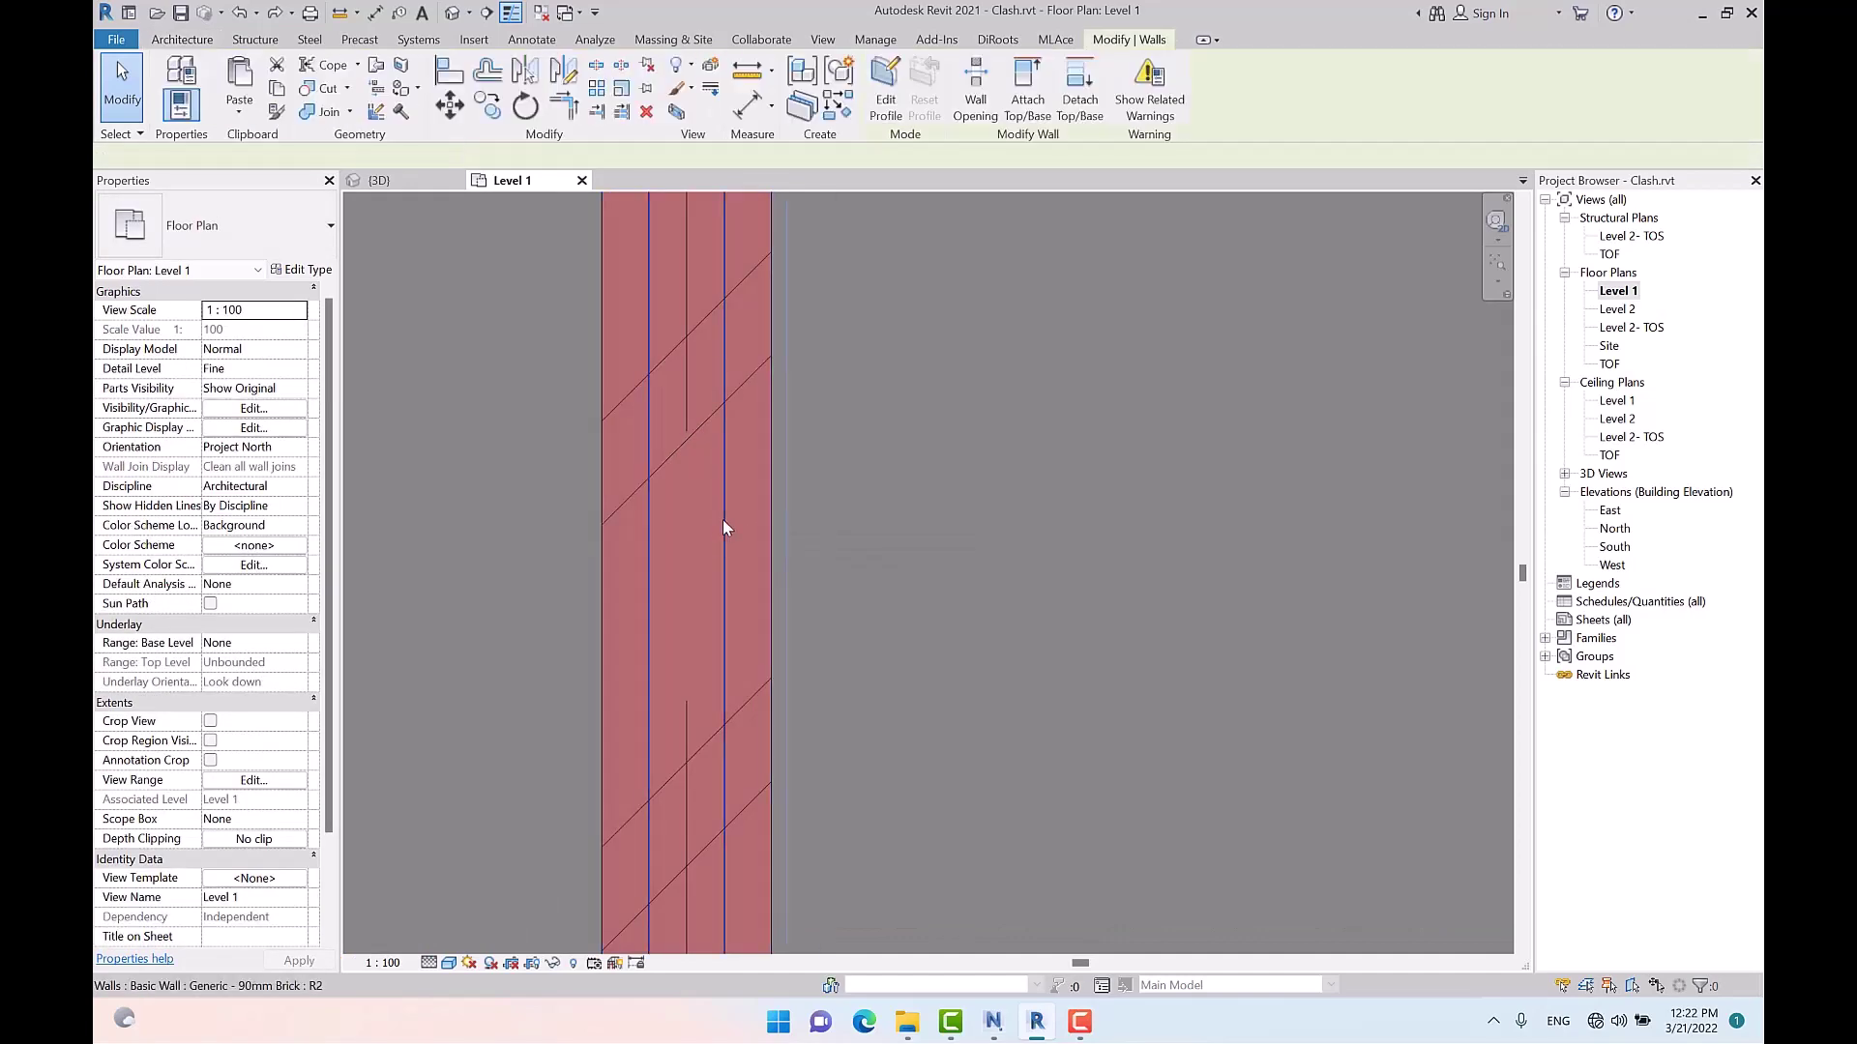
scroll(662, 510, down, 3)
scroll(662, 510, down, 2)
key(Escape)
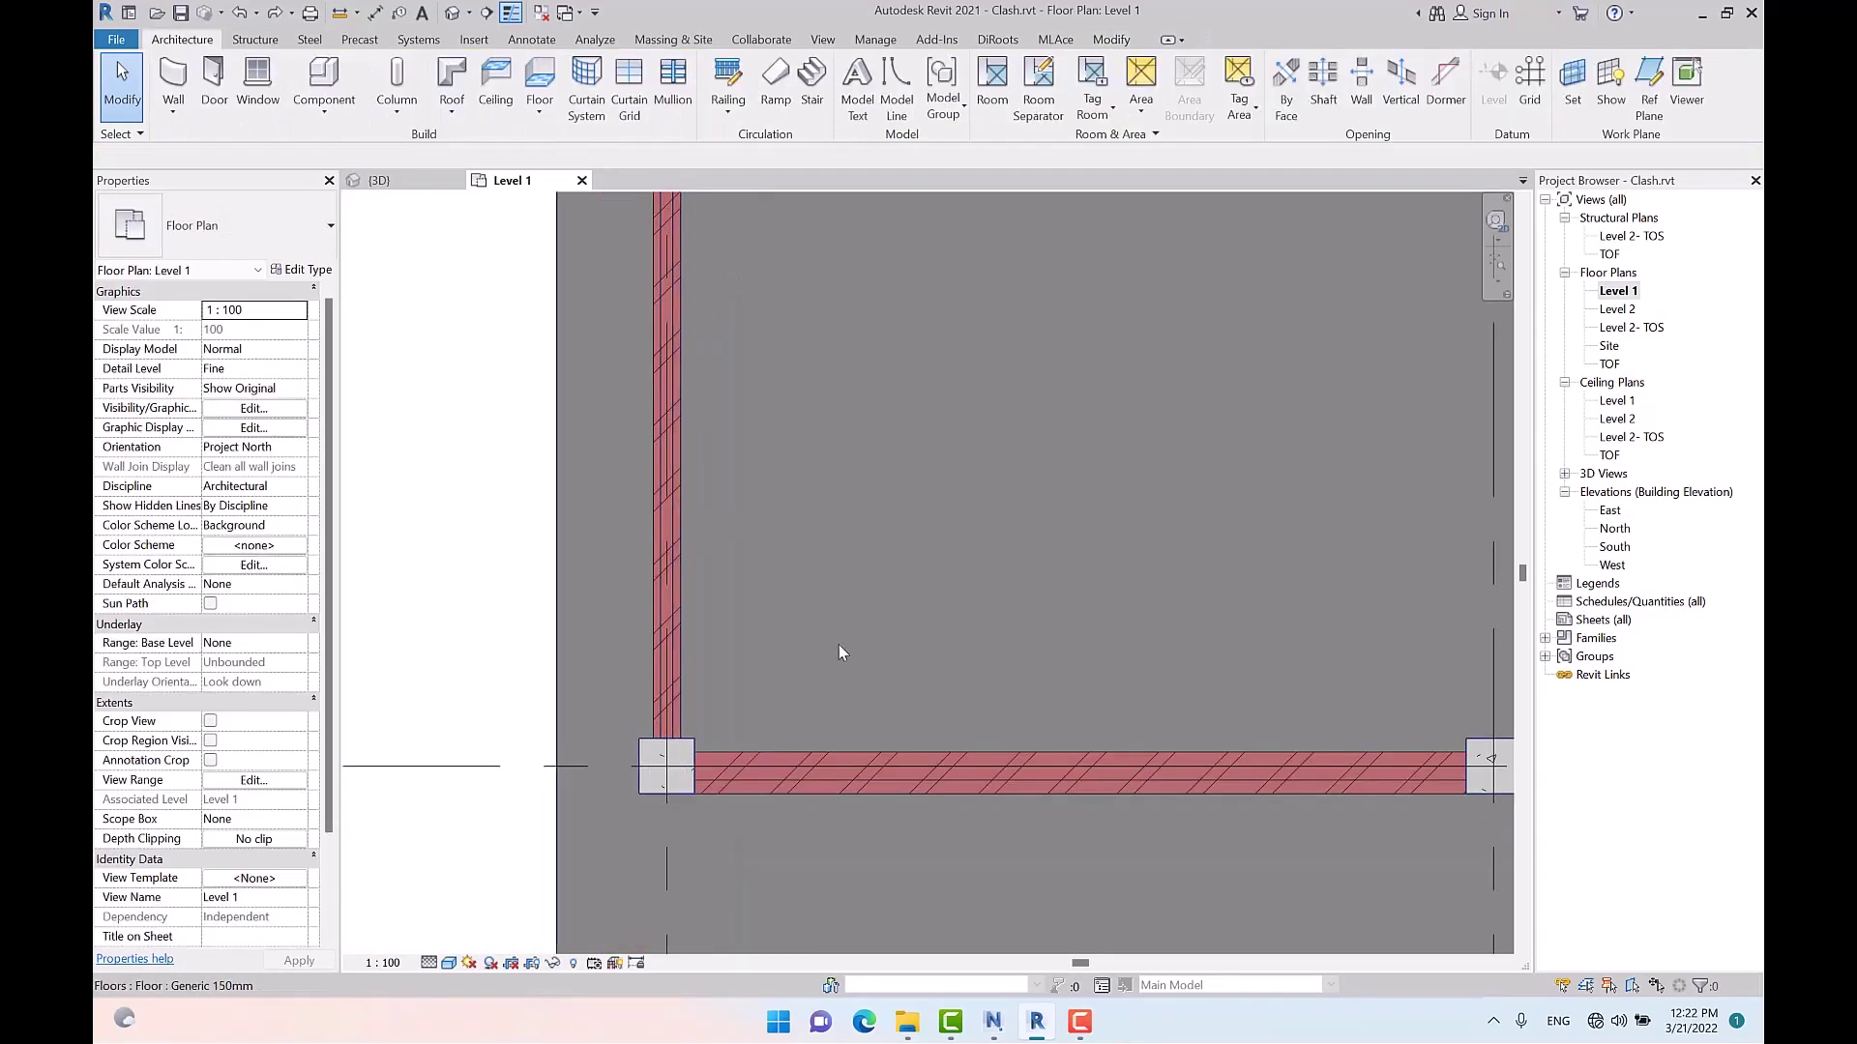
Examine the walls along grid B between grids 1 and 2, up to the column at grid 2
middle_drag(839, 644, 763, 527)
scroll(770, 586, up, 5)
scroll(859, 527, down, 2)
middle_drag(885, 621, 628, 679)
scroll(1416, 617, up, 2)
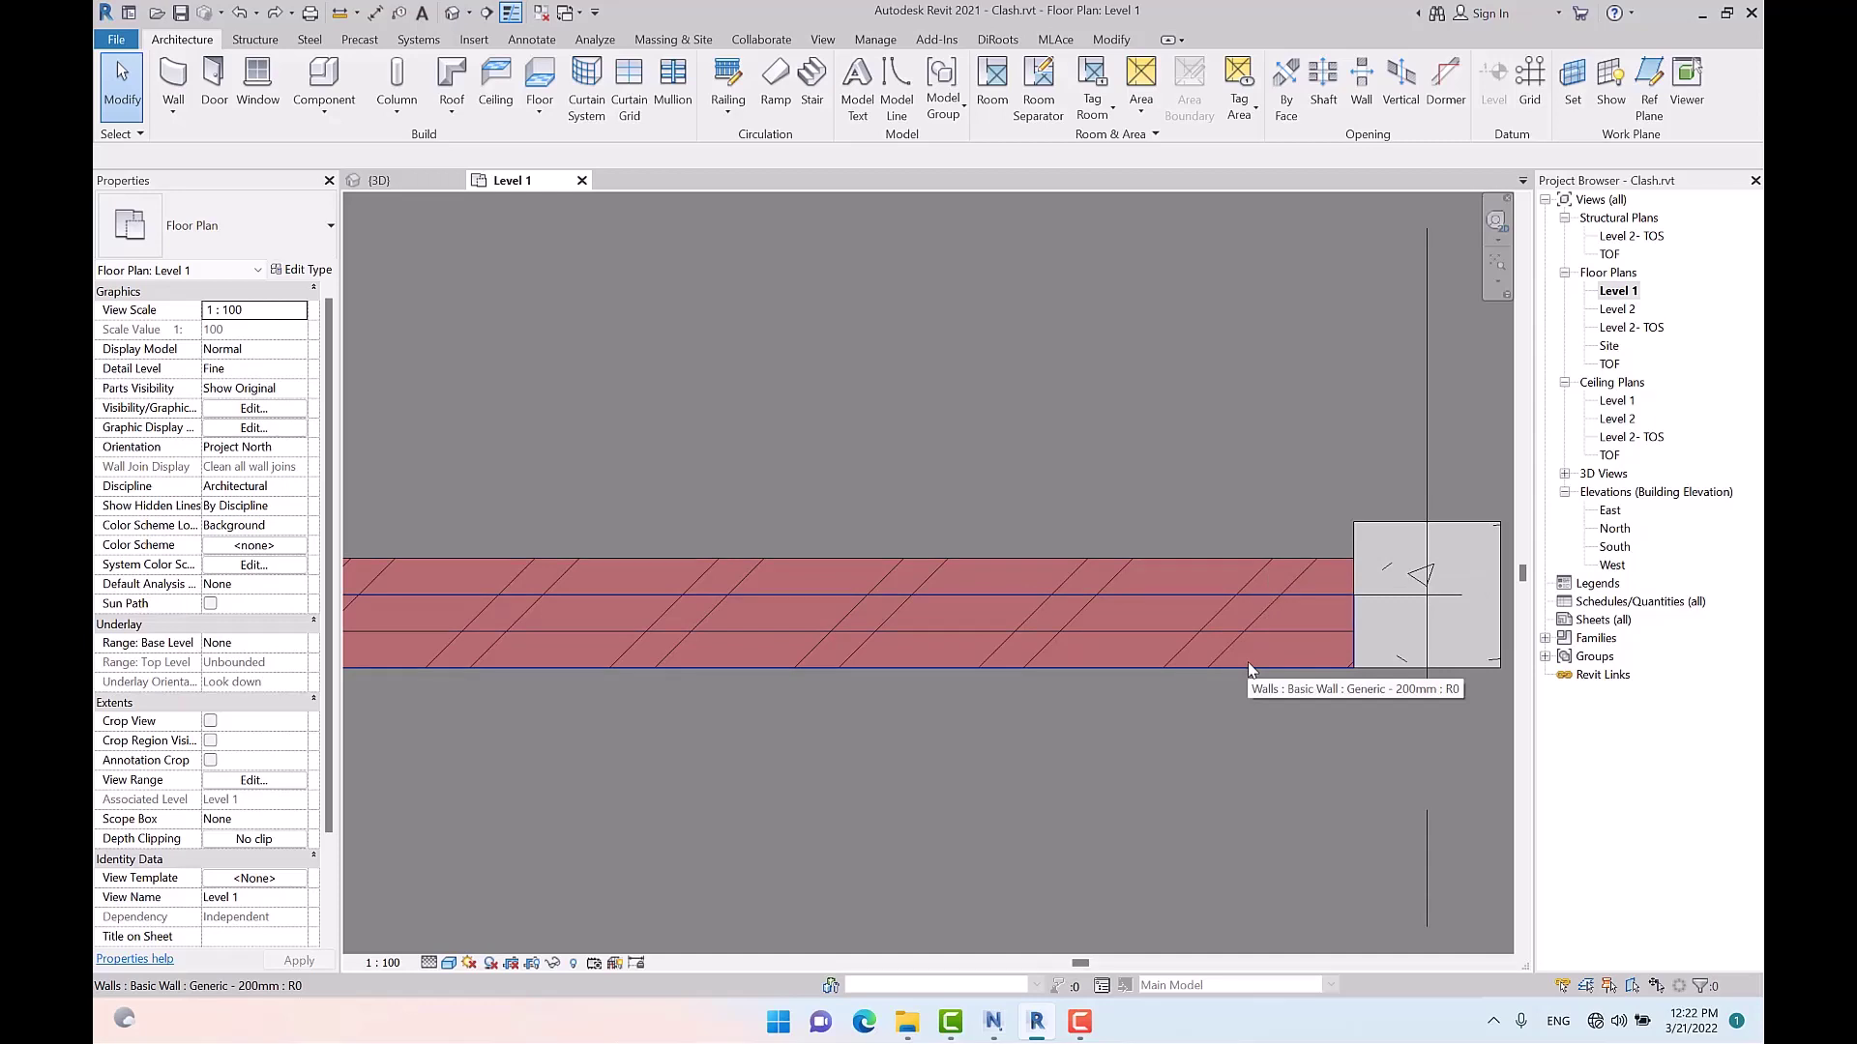
scroll(828, 613, down, 10)
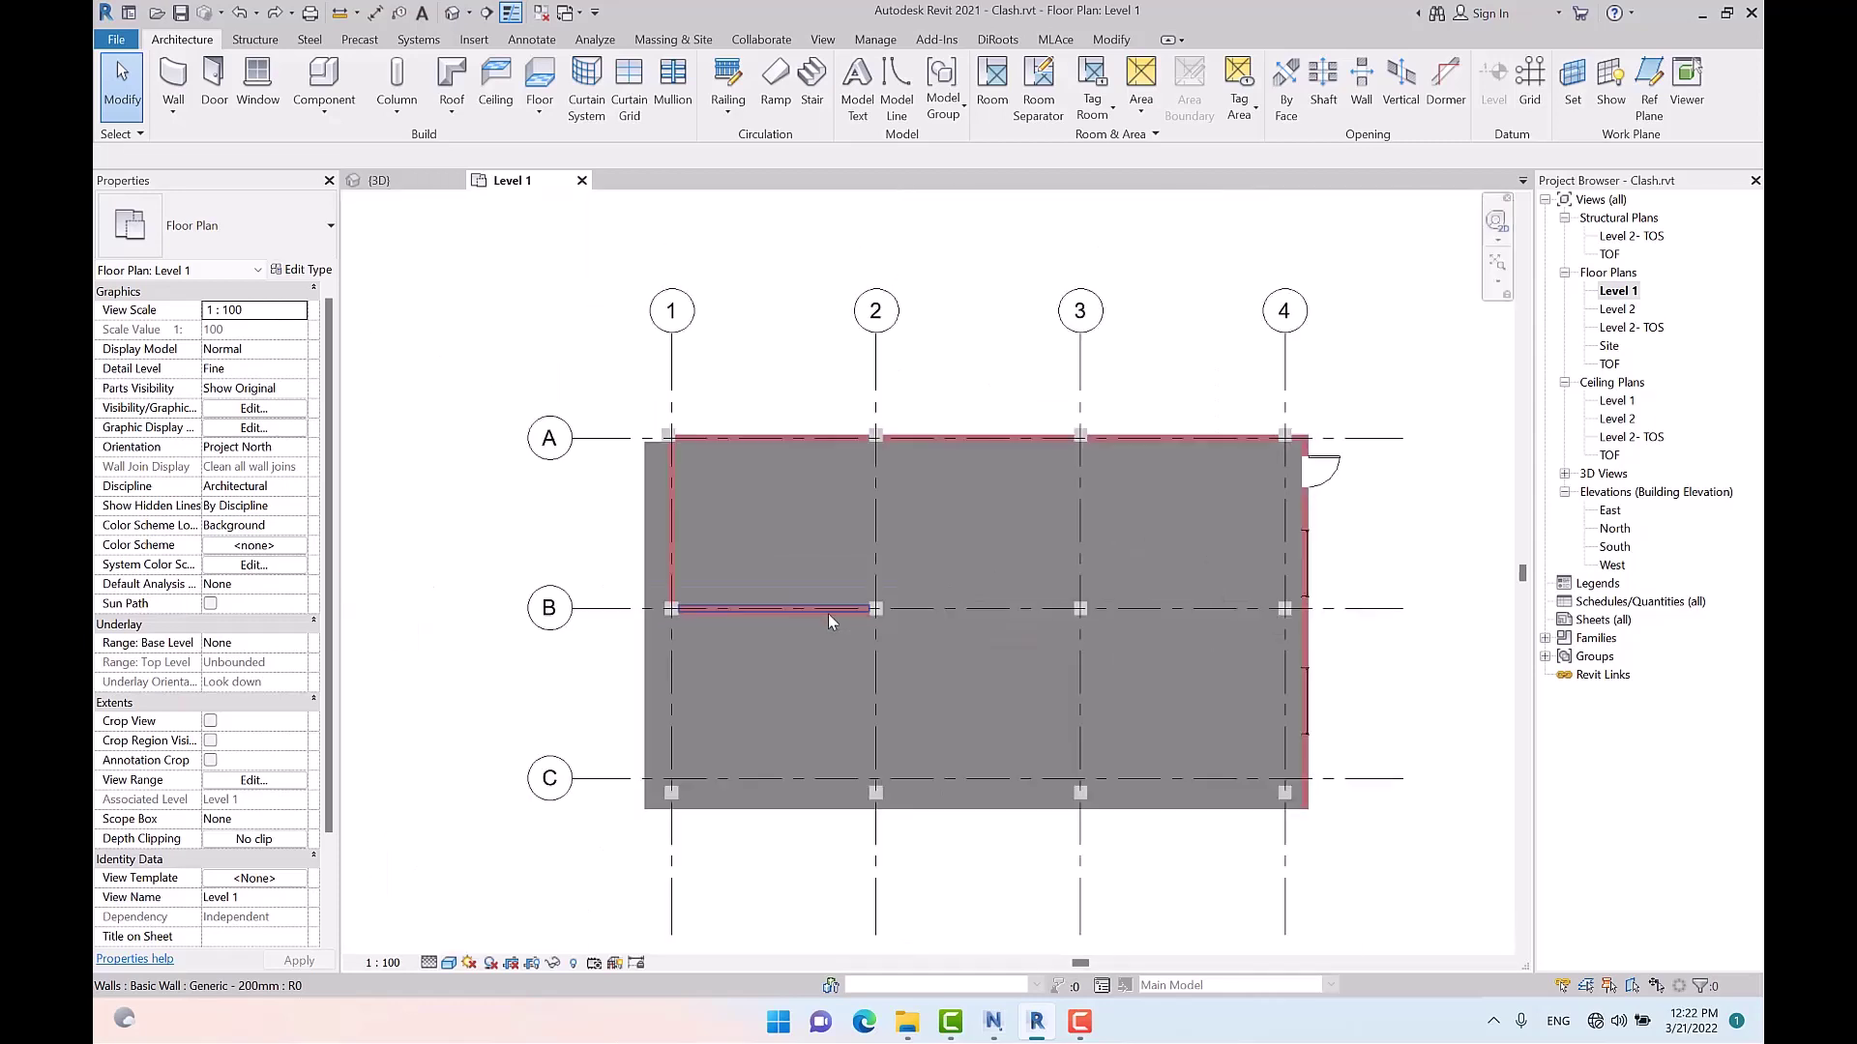
Return to the 3D view and look over both copies of the building
click(451, 13)
scroll(723, 580, down, 3)
shift+middle_drag(1161, 527, 1064, 571)
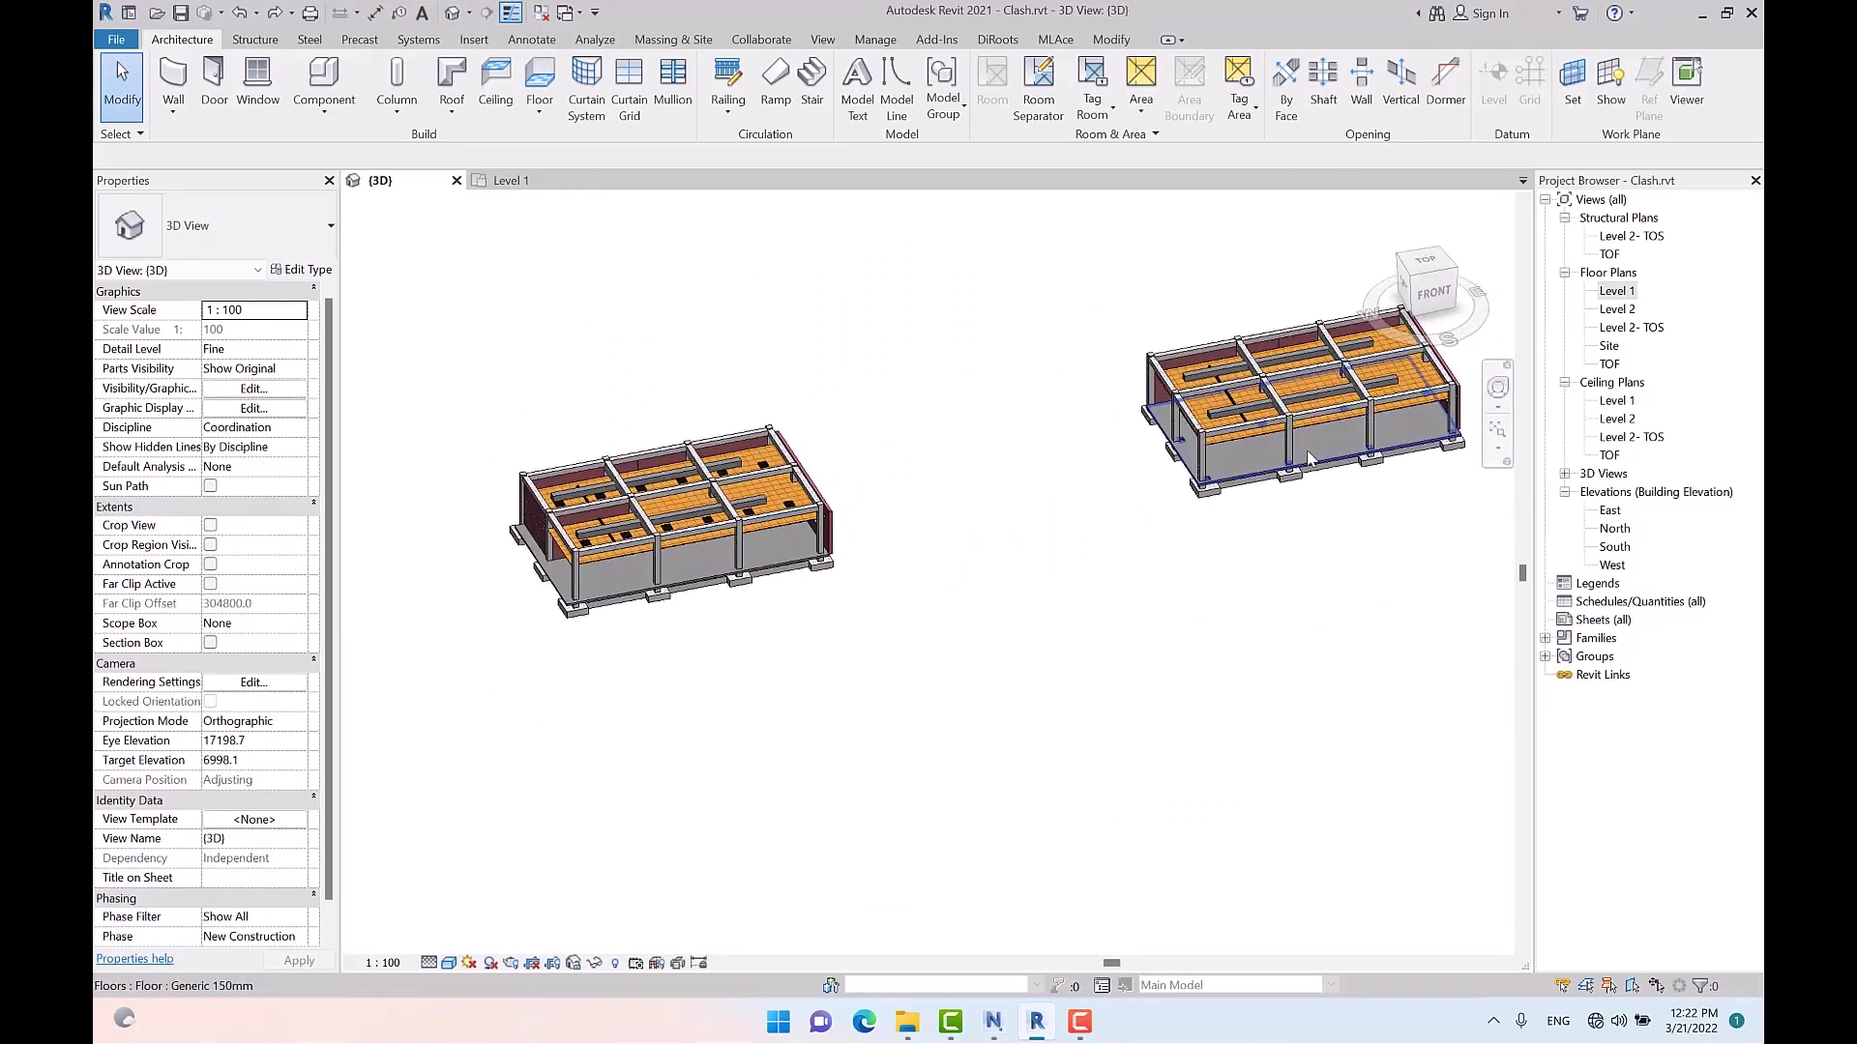
Inspect the concrete beams and the ducts crossing them in the copy of the building without ceiling fixtures
middle_drag(1383, 387, 1078, 561)
scroll(1068, 576, up, 5)
shift+middle_drag(1112, 648, 1127, 655)
scroll(1089, 510, up, 3)
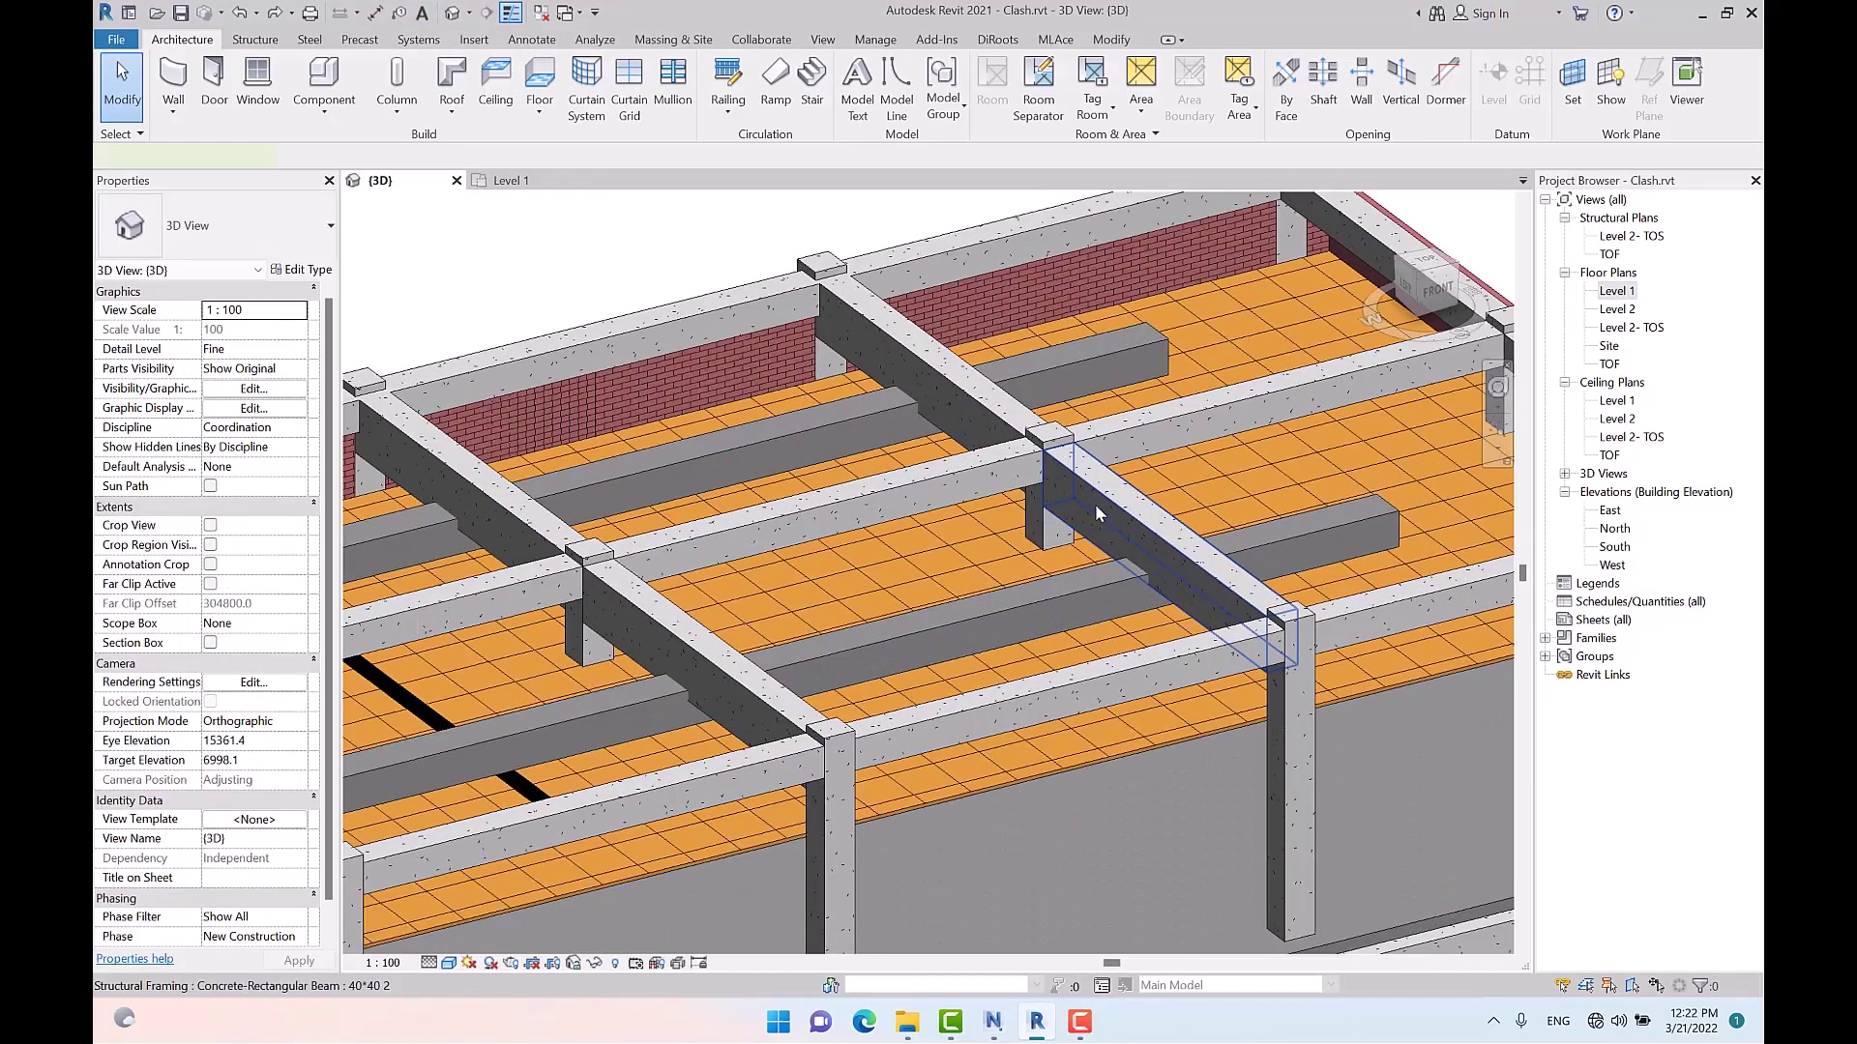
click(1095, 503)
scroll(1146, 522, down, 5)
scroll(1146, 522, down, 3)
Select the beam and ceiling zone of the building from the front and filter the selection to Ducts and Structural Framing (Girder)
shift+middle_drag(1146, 522, 1045, 473)
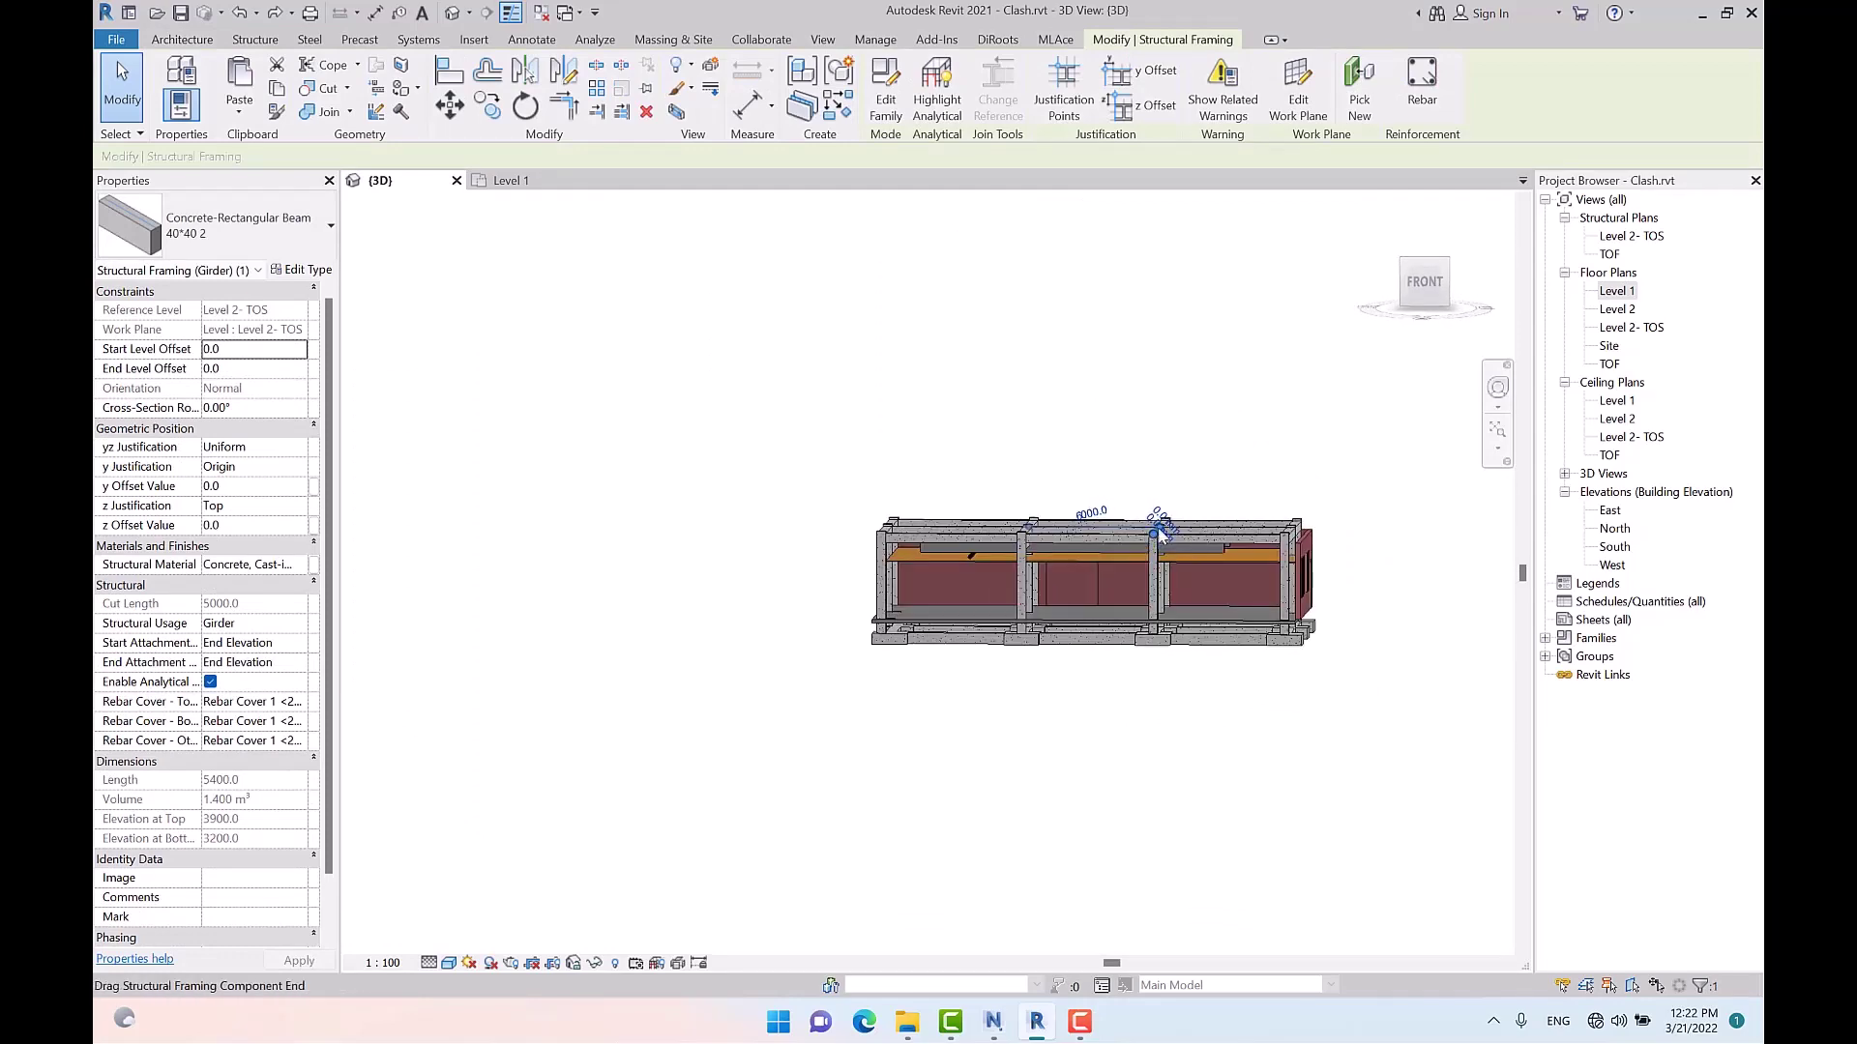
scroll(1225, 530, up, 3)
shift+middle_drag(1313, 577, 1325, 555)
click(966, 427)
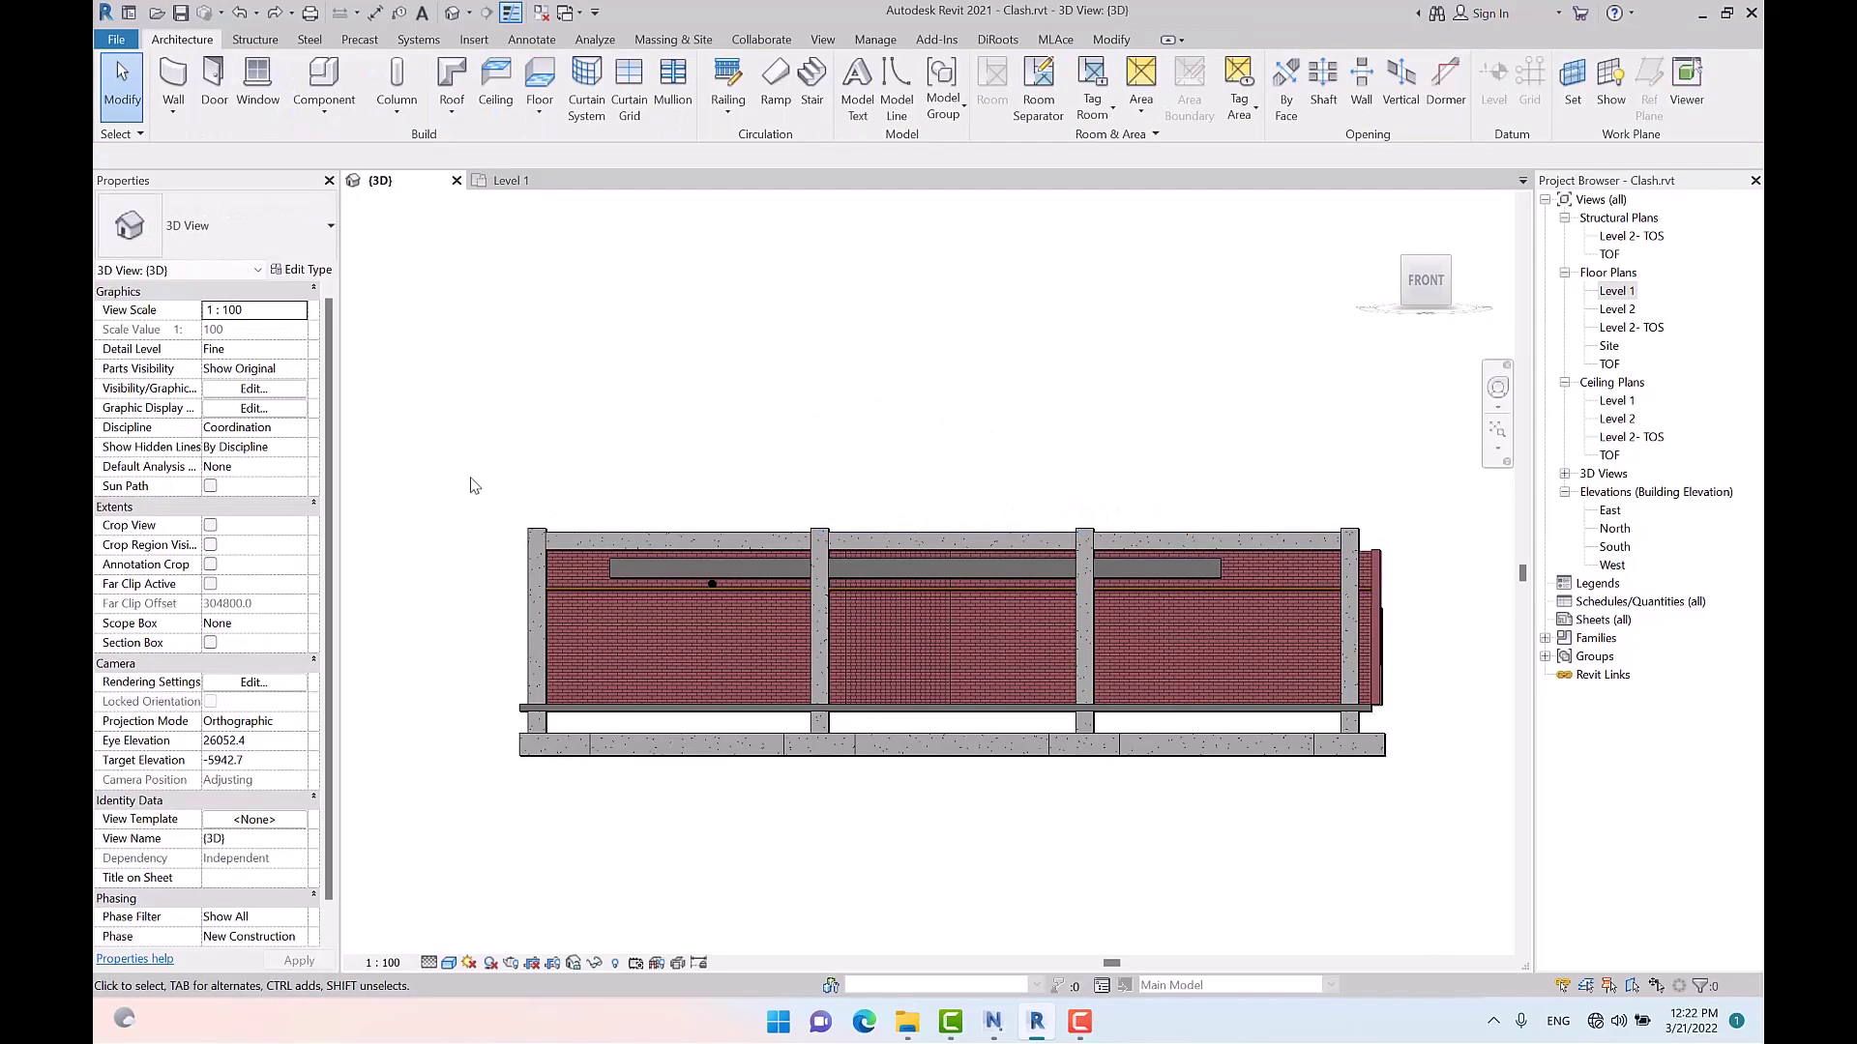
drag(470, 473, 1414, 576)
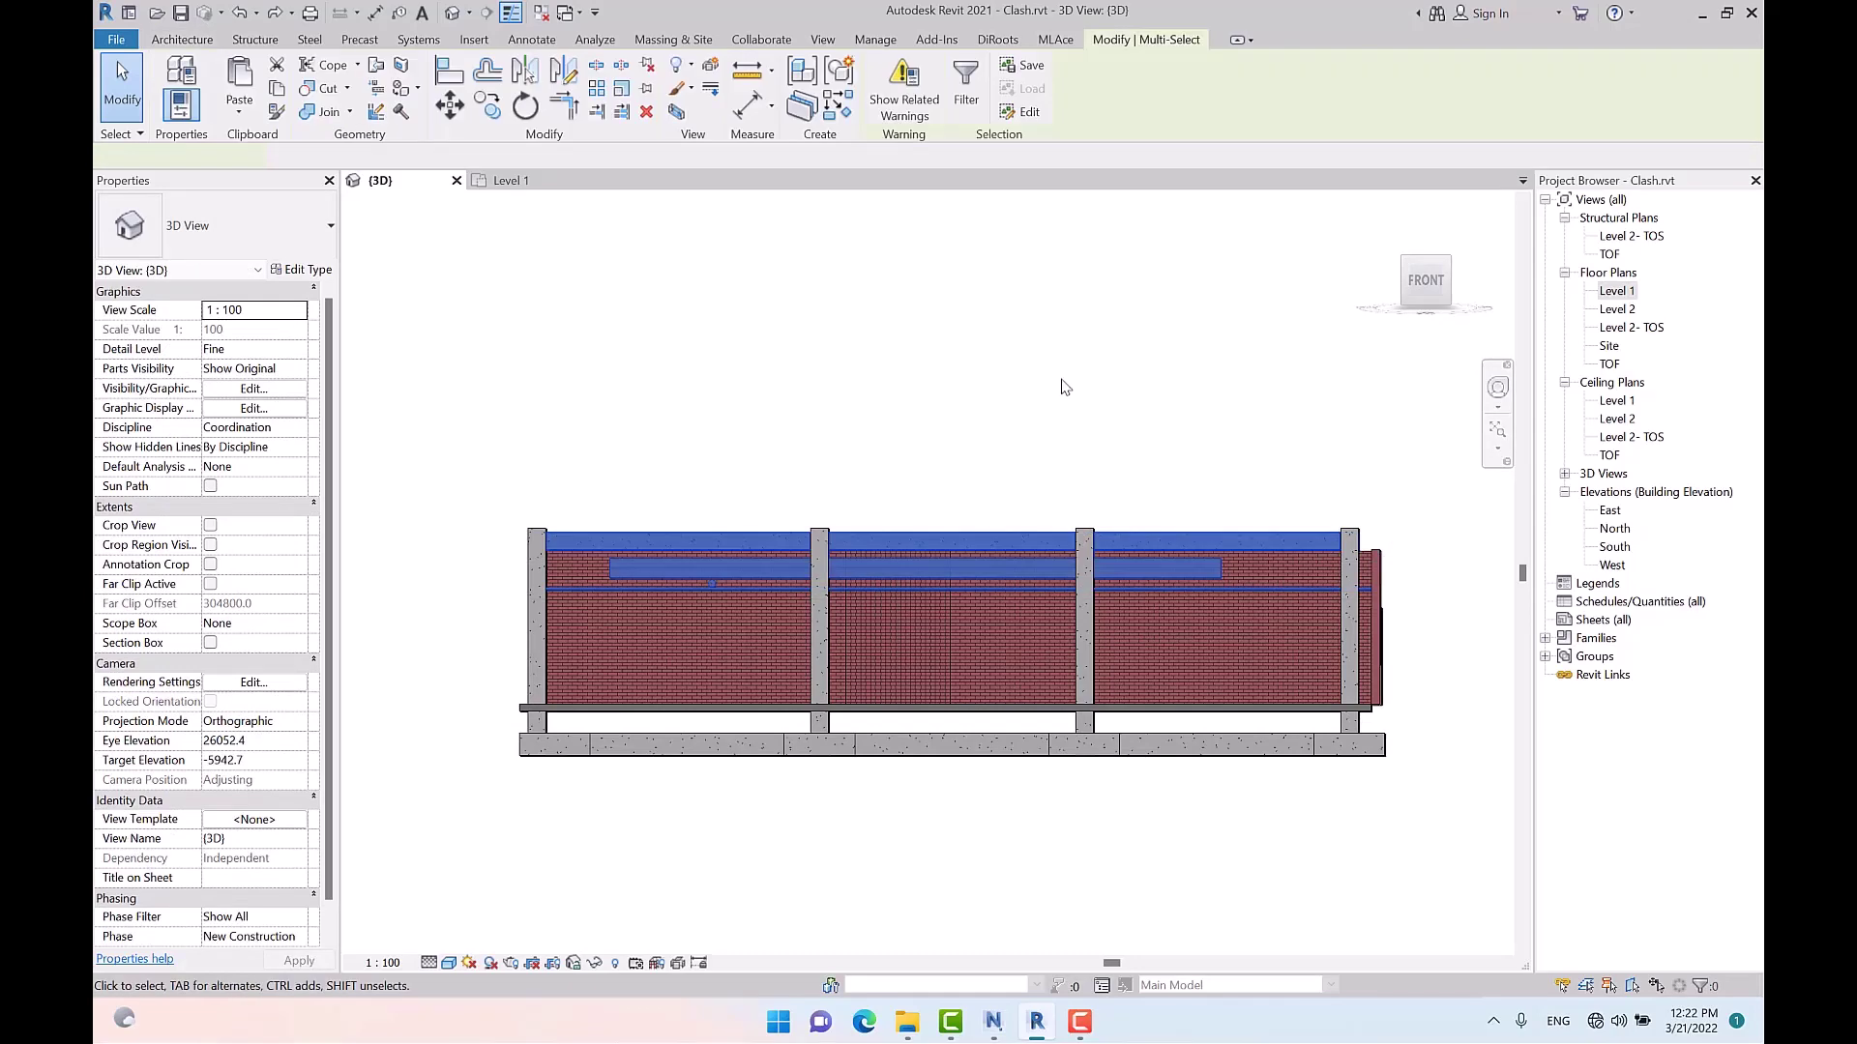
click(967, 92)
click(538, 414)
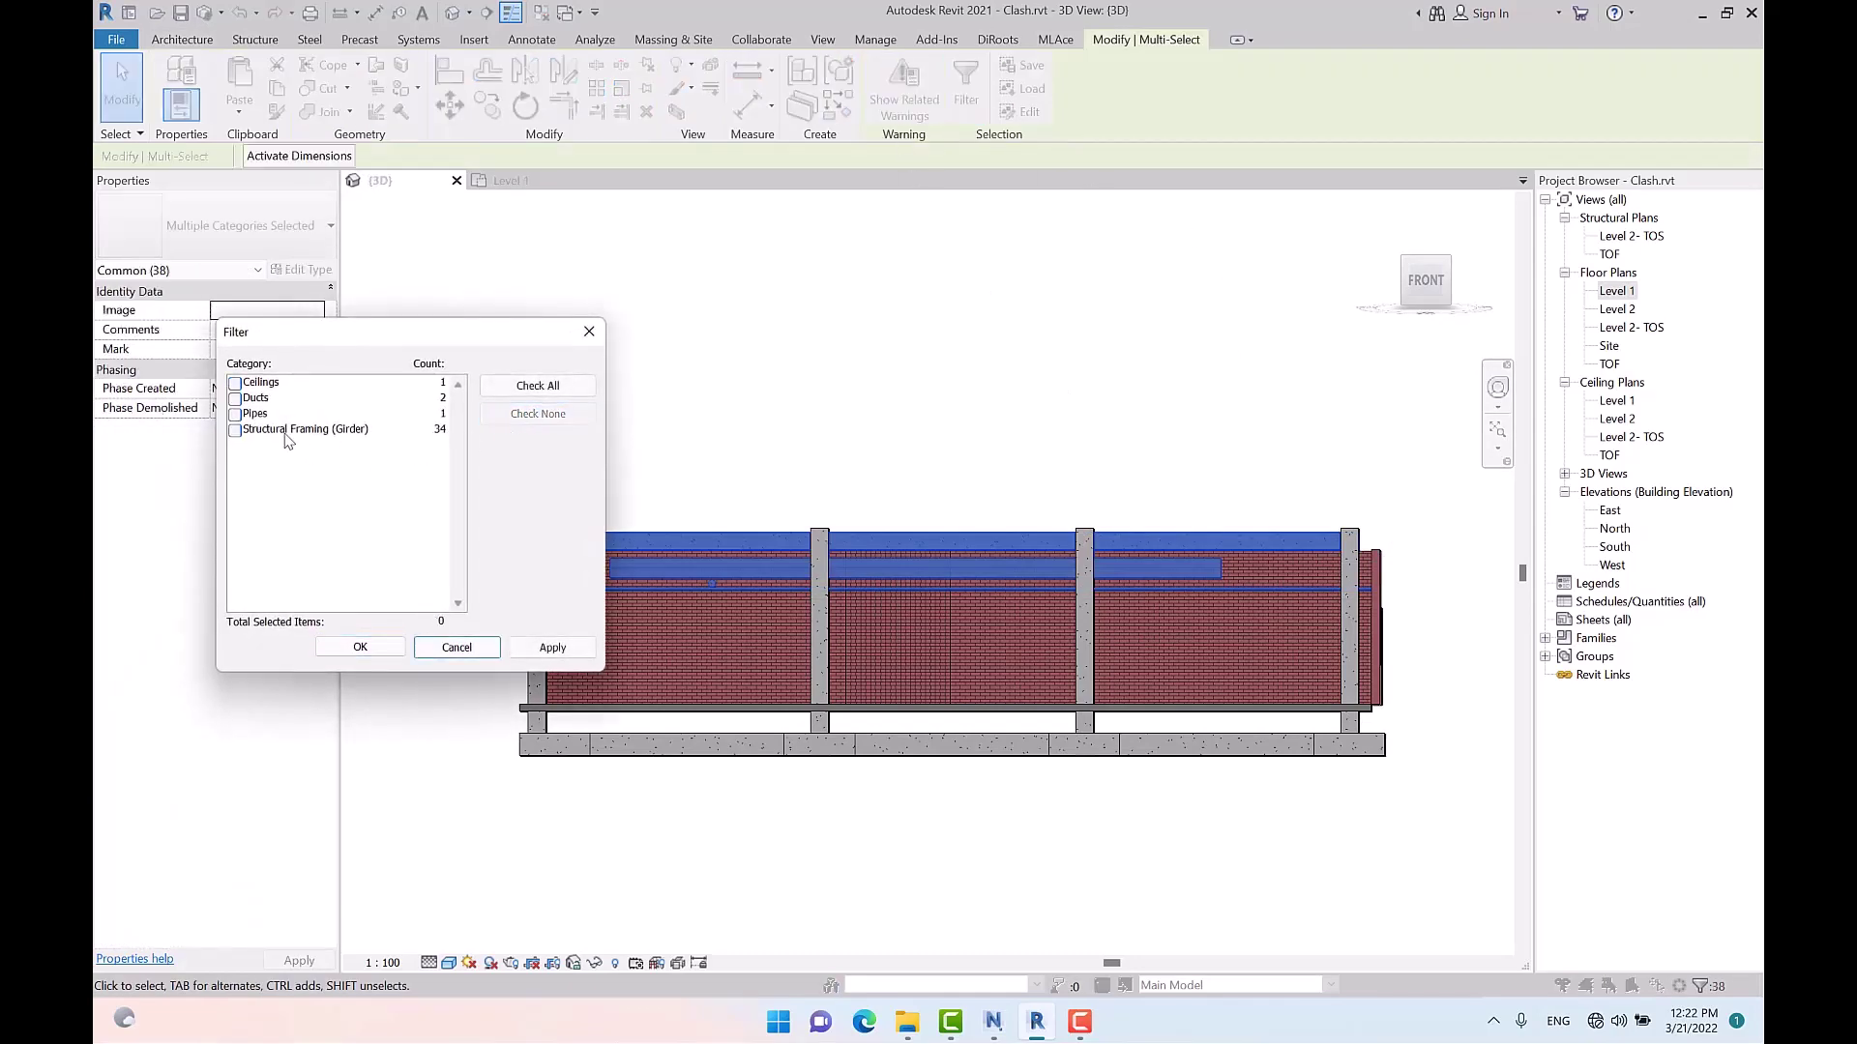
click(235, 400)
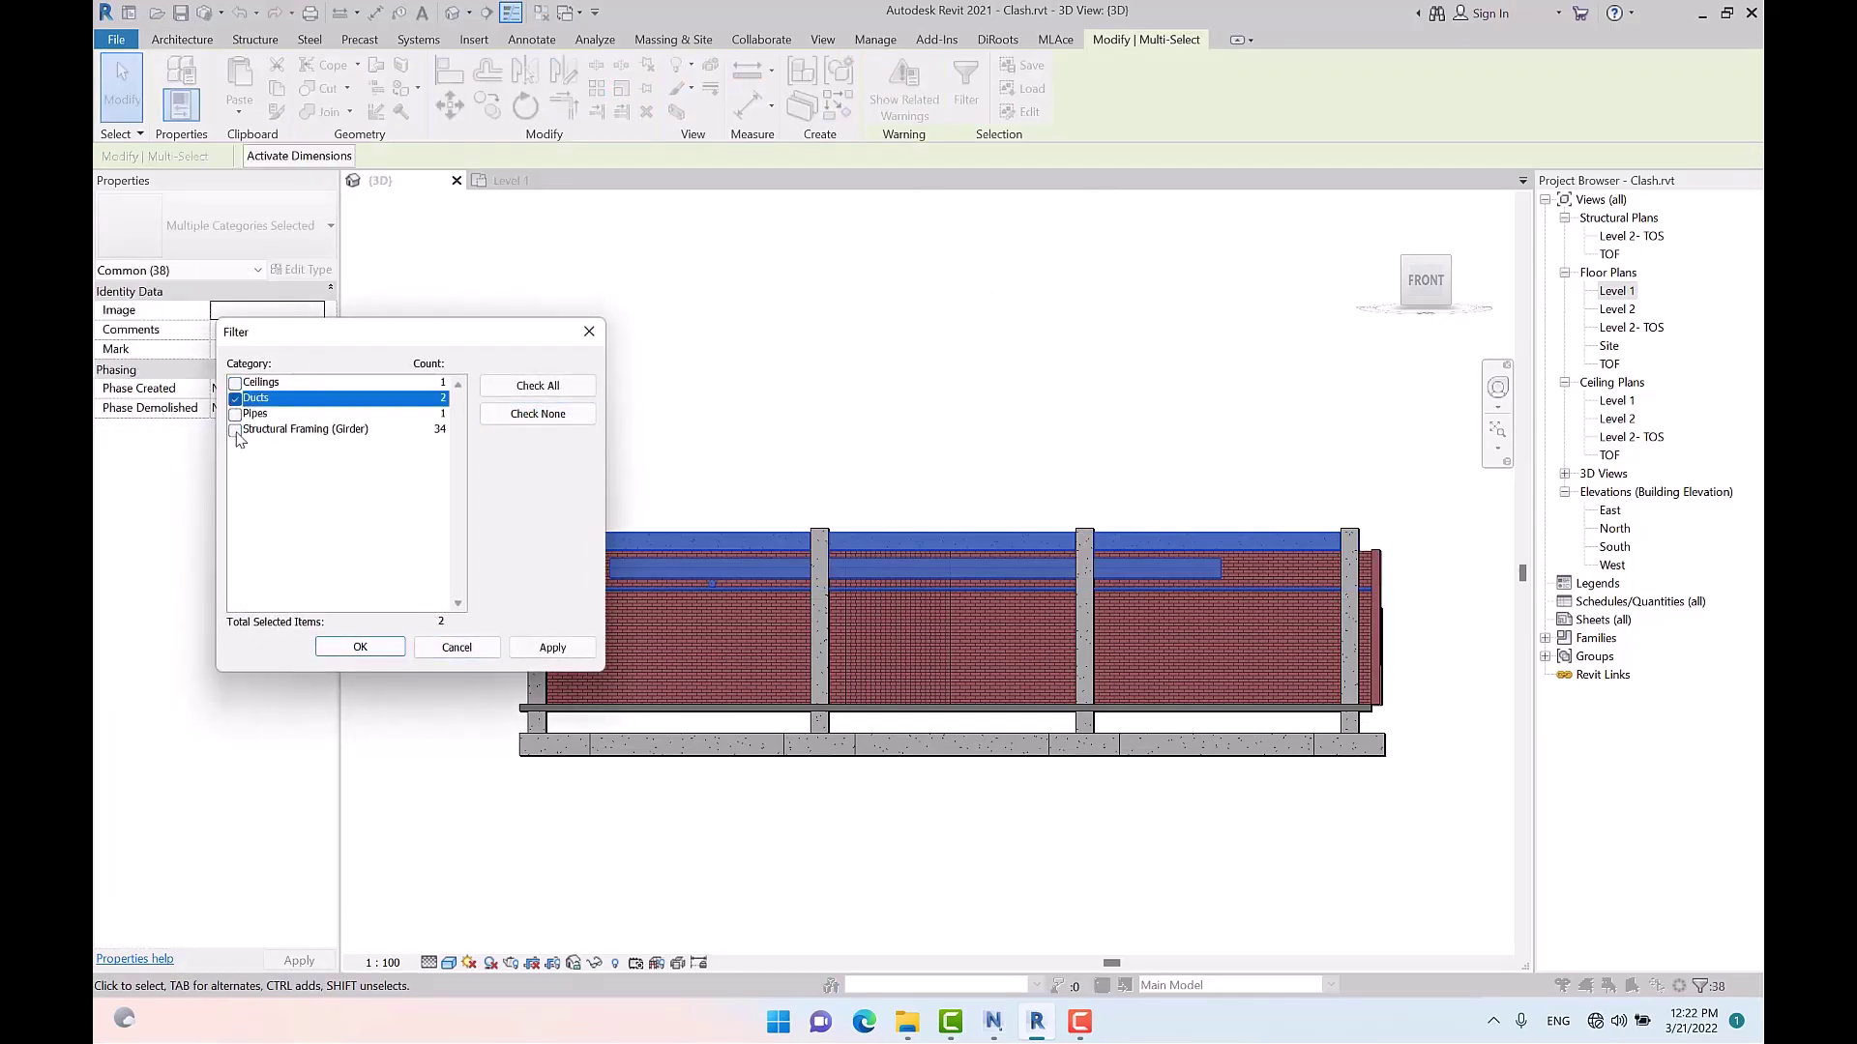
click(235, 430)
click(360, 647)
Duplicate the selected girders and ducts by copying them and pasting them aligned to the same place
shift+middle_drag(1061, 352, 972, 546)
click(239, 102)
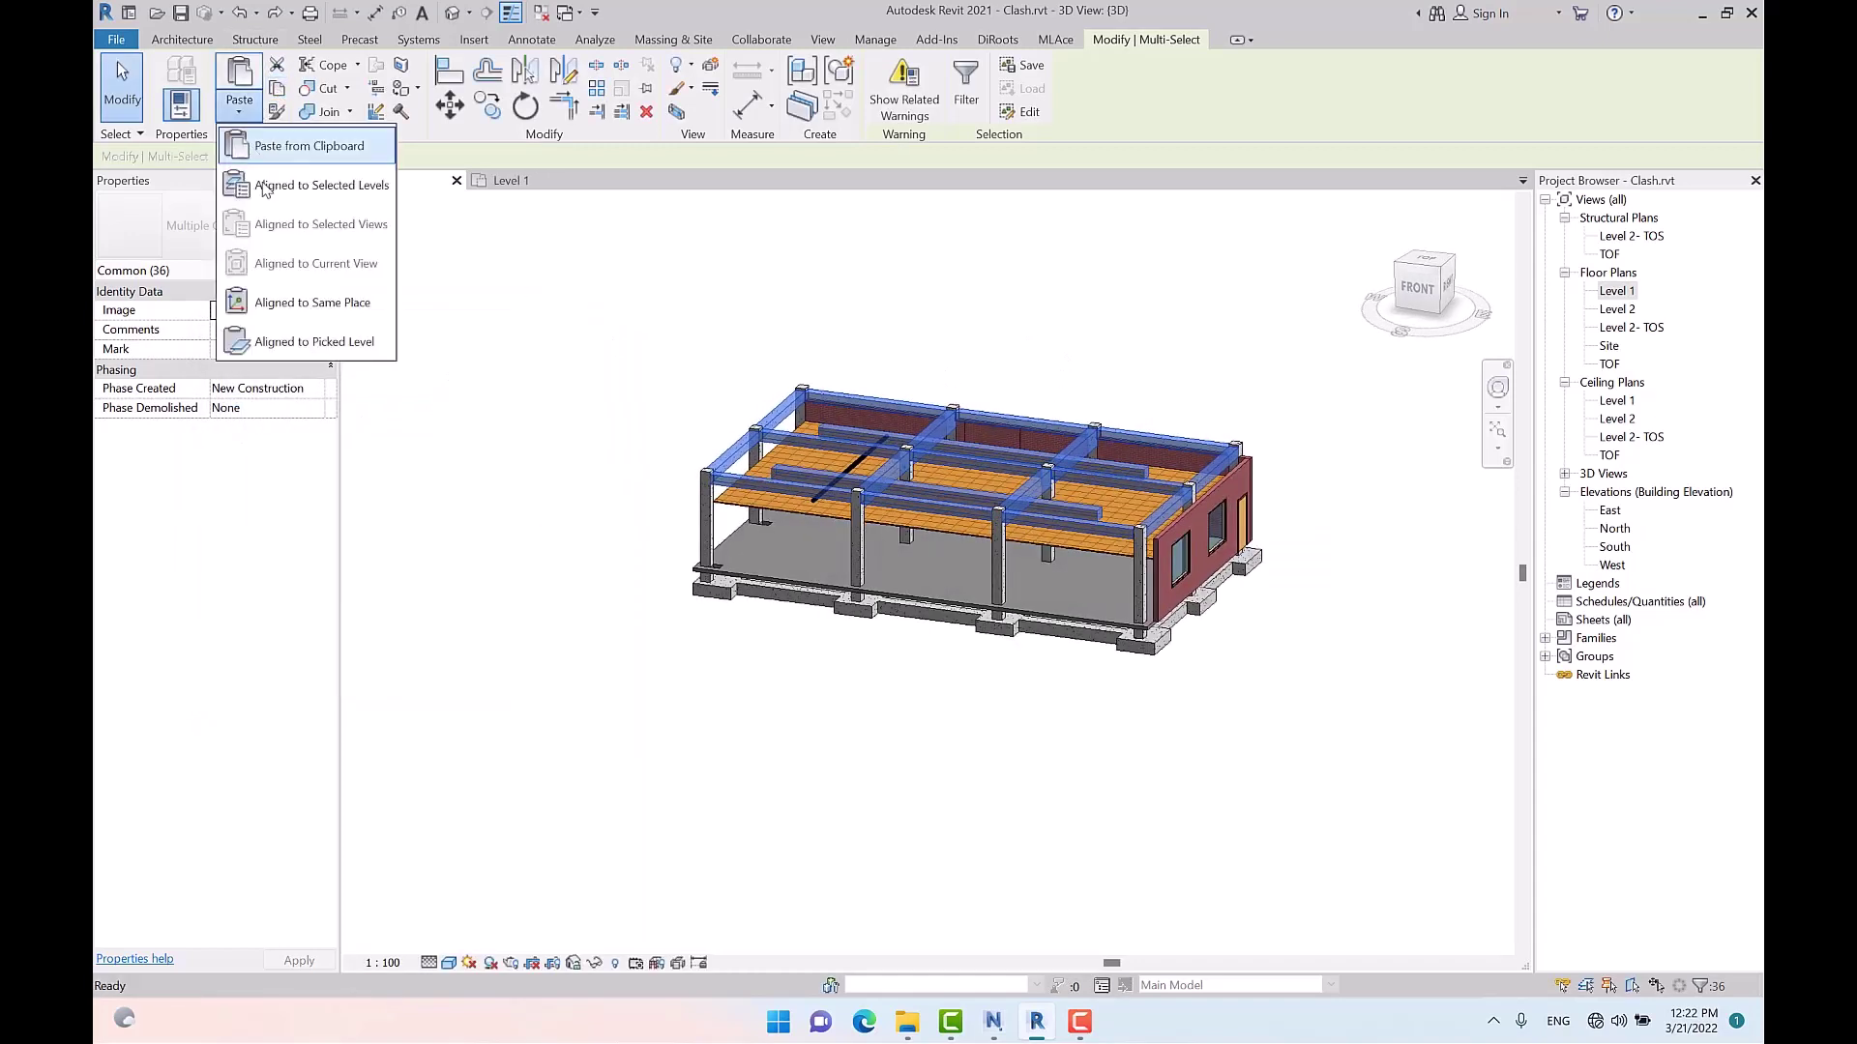
click(312, 301)
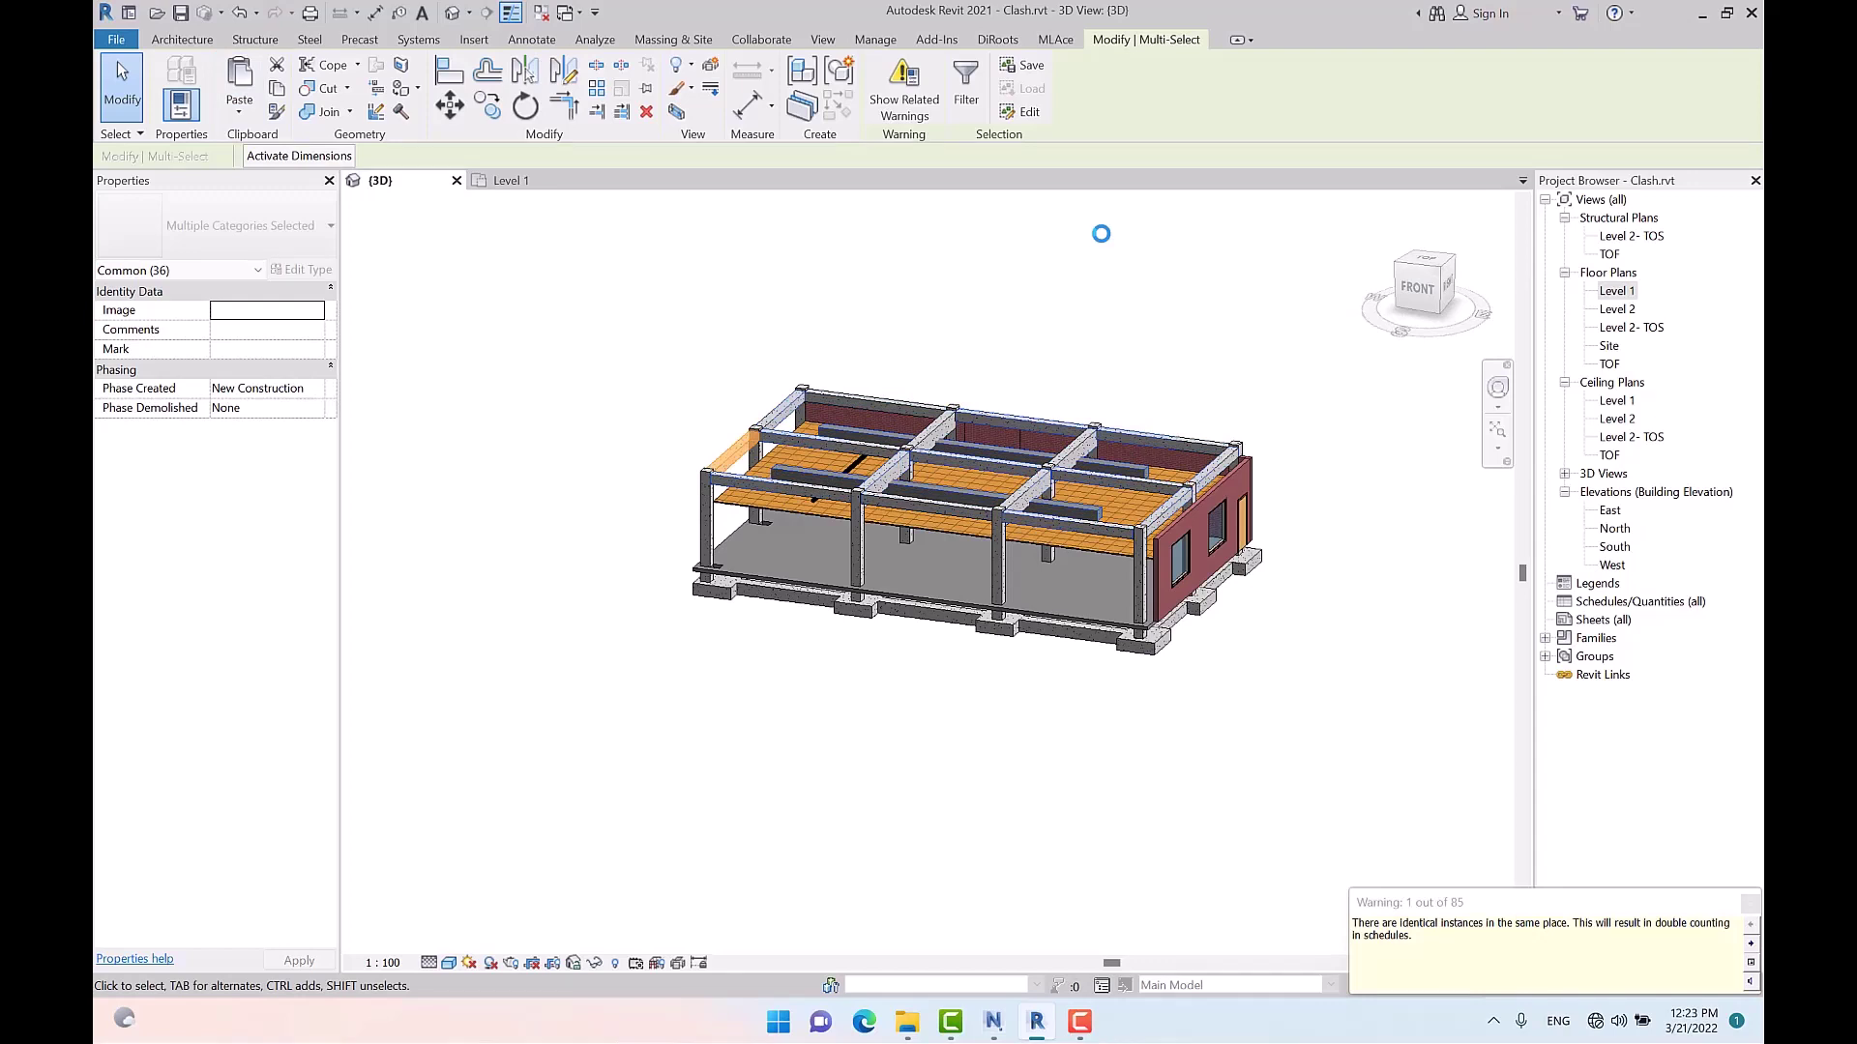
key(Escape)
Inspect the window wall, beams, ducts and ceiling around the duplicated elements, and look over the other building in 3D
scroll(1280, 585, up, 6)
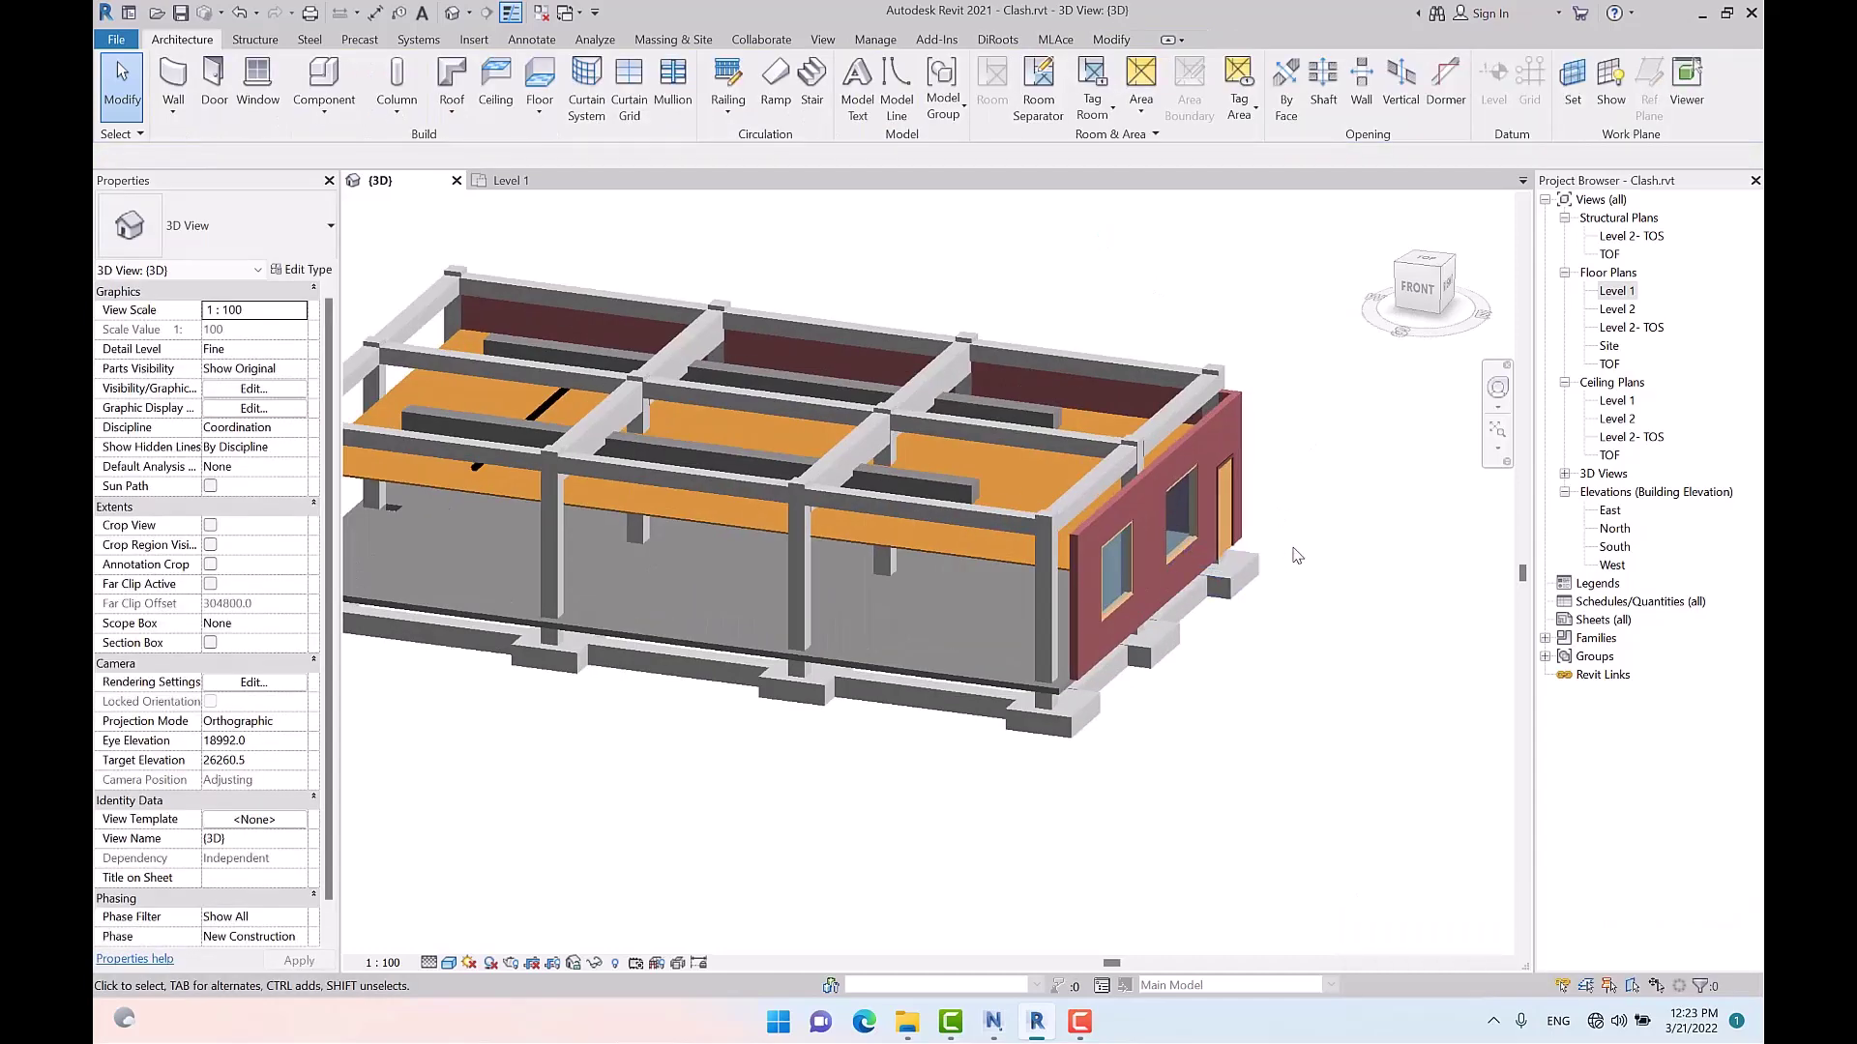
scroll(1340, 467, down, 3)
scroll(1260, 474, up, 2)
click(1230, 453)
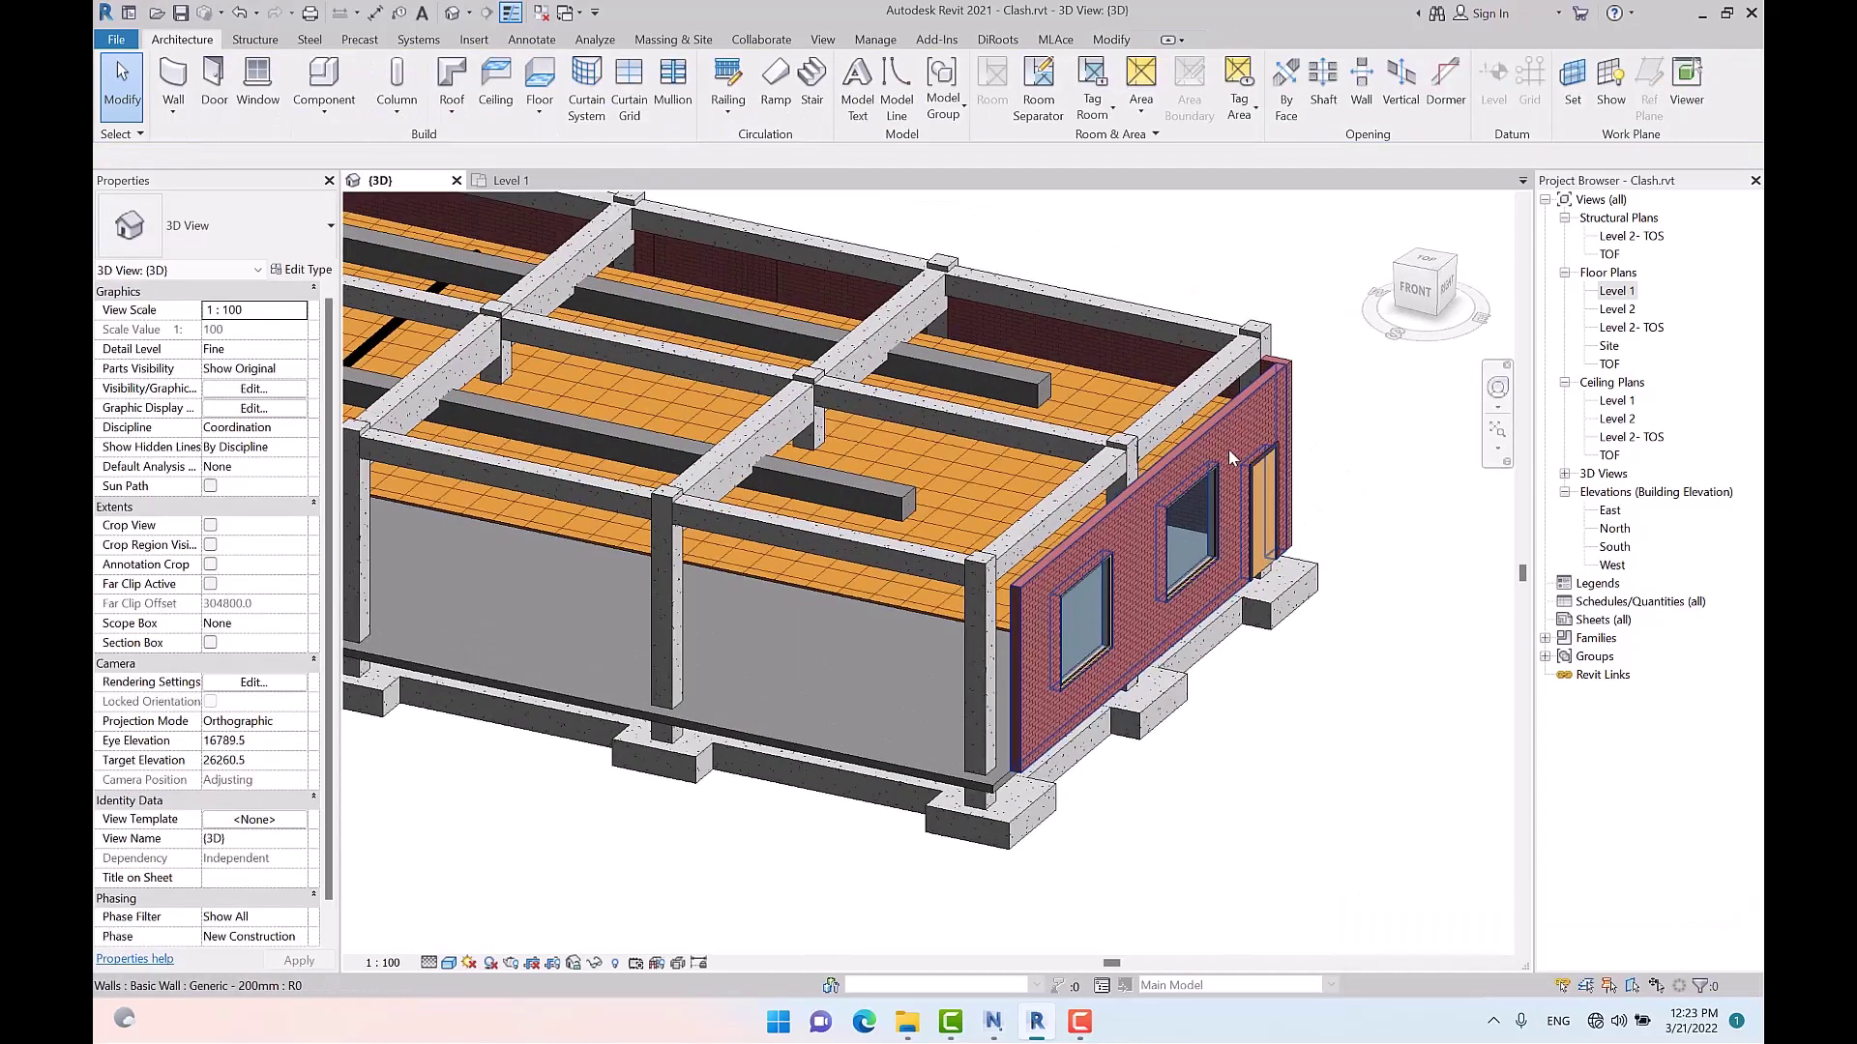
click(1427, 578)
scroll(968, 522, down, 3)
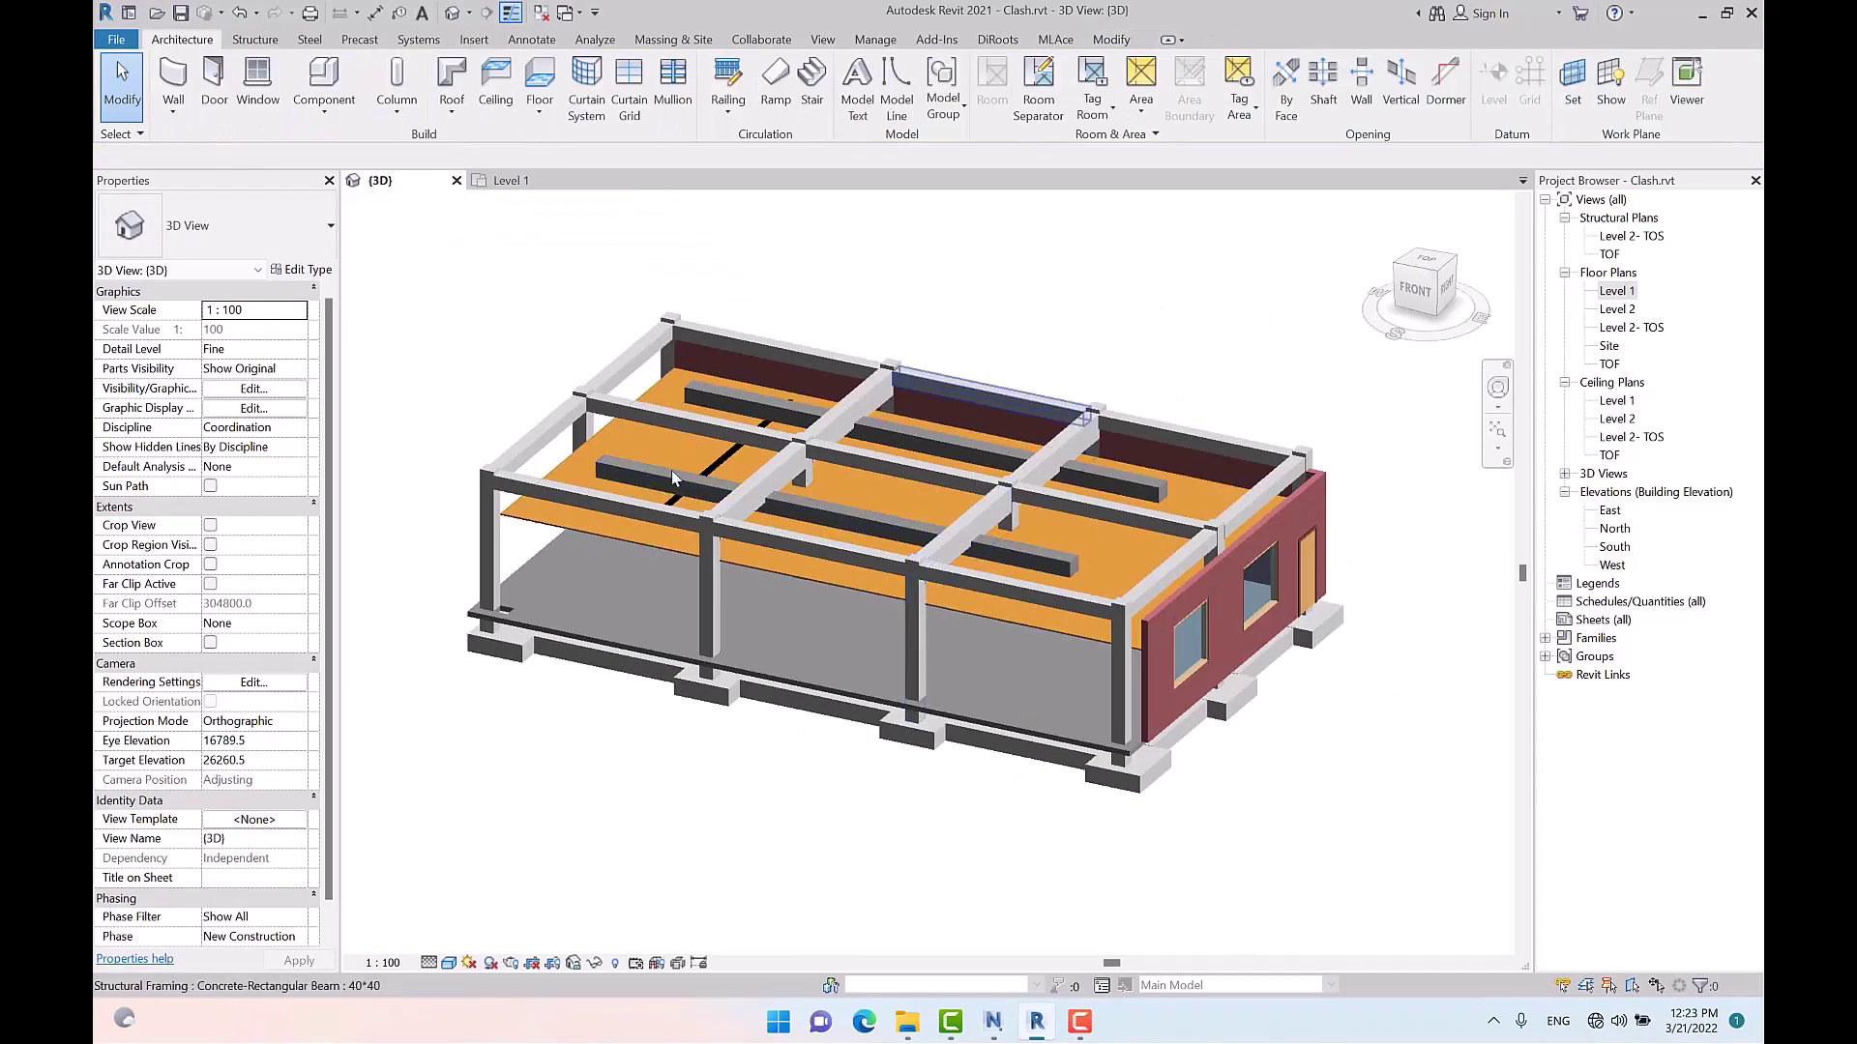
scroll(921, 407, up, 3)
scroll(921, 406, up, 1)
click(924, 438)
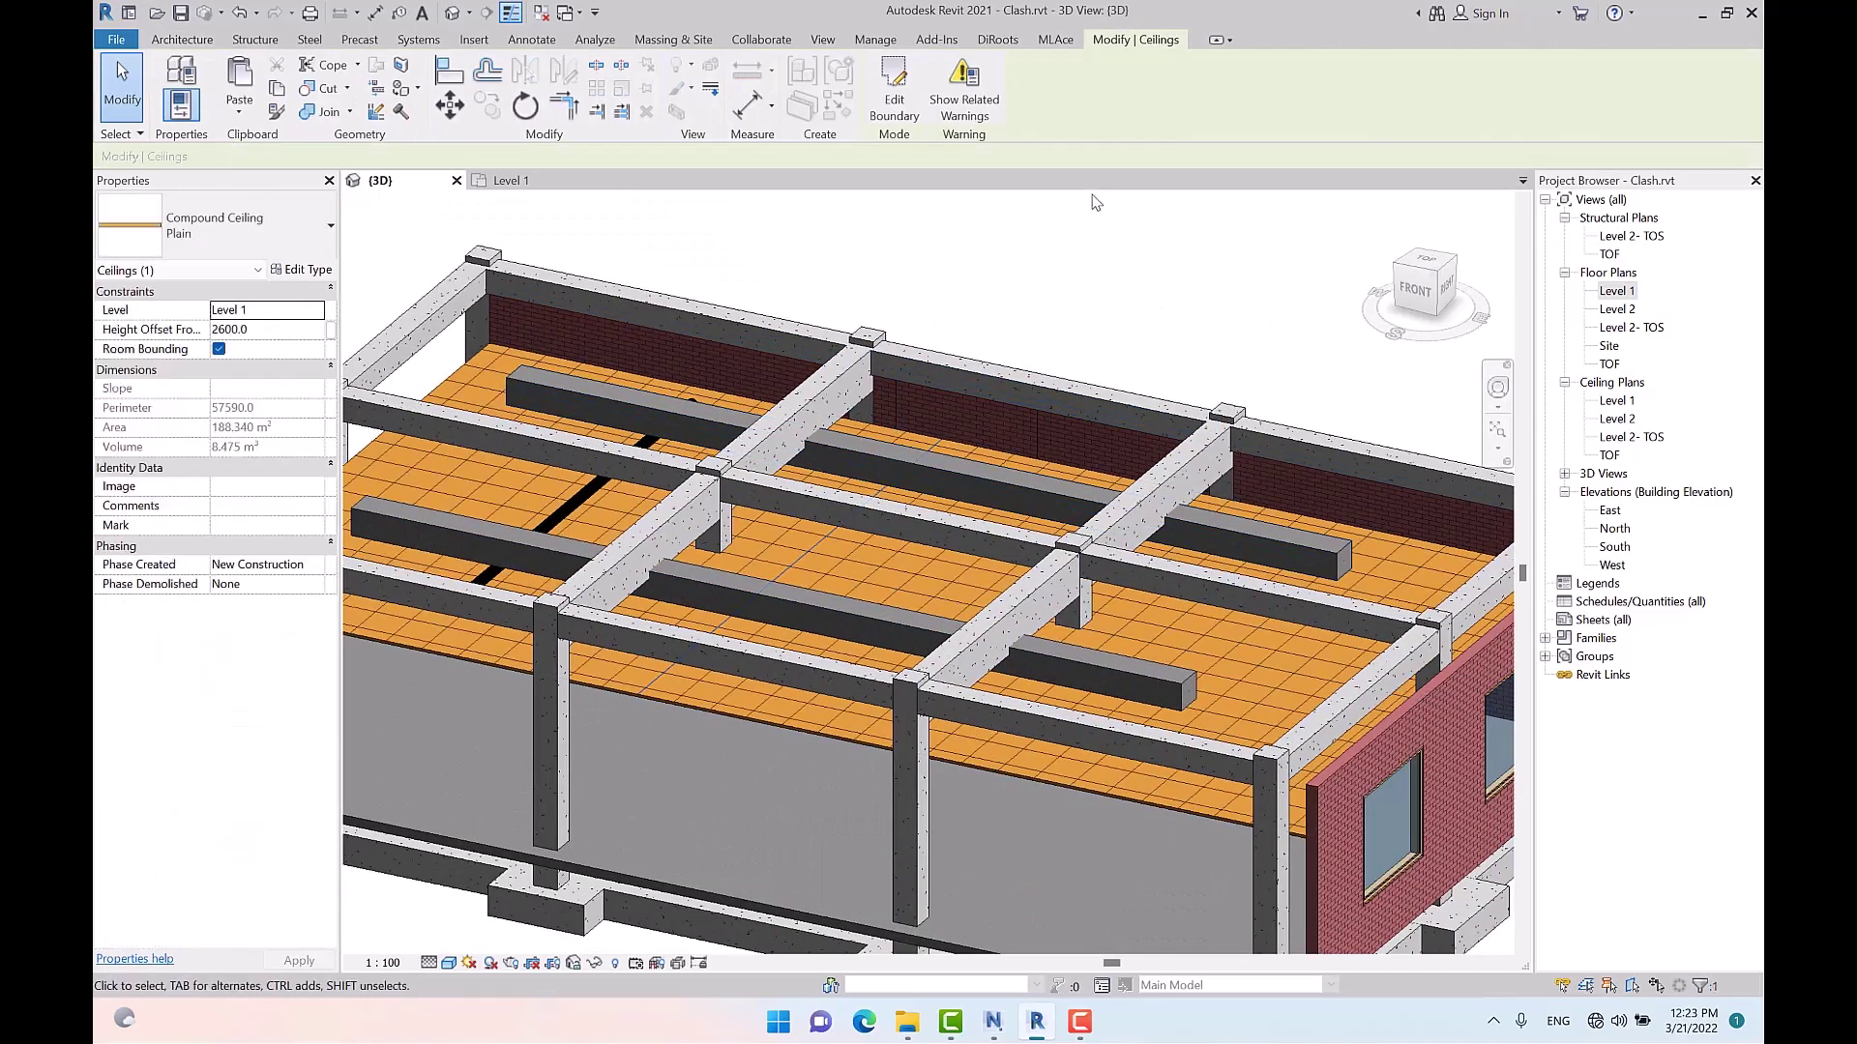
click(1106, 248)
scroll(1109, 254, down, 3)
scroll(727, 307, up, 3)
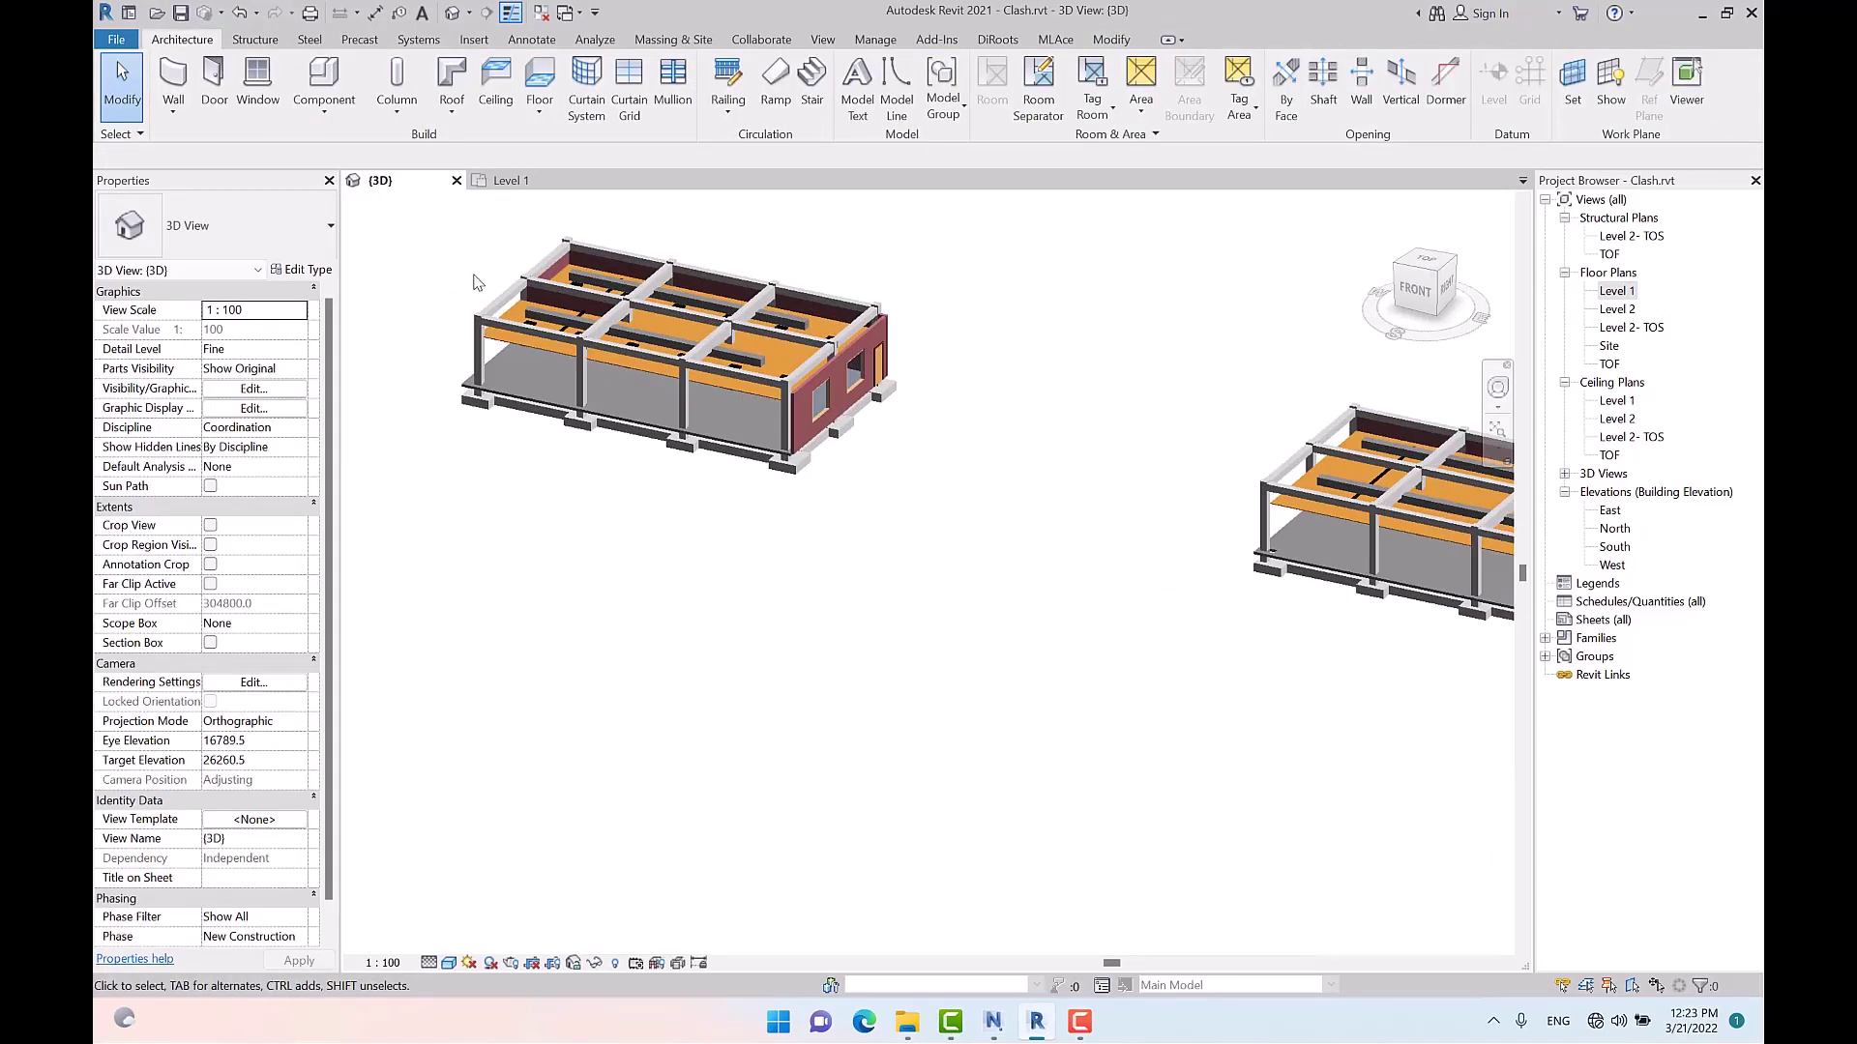
Open the Level 1 floor plan and examine the overlapping walls along grids 1, B and A and their meeting with the columns
double_click(1617, 290)
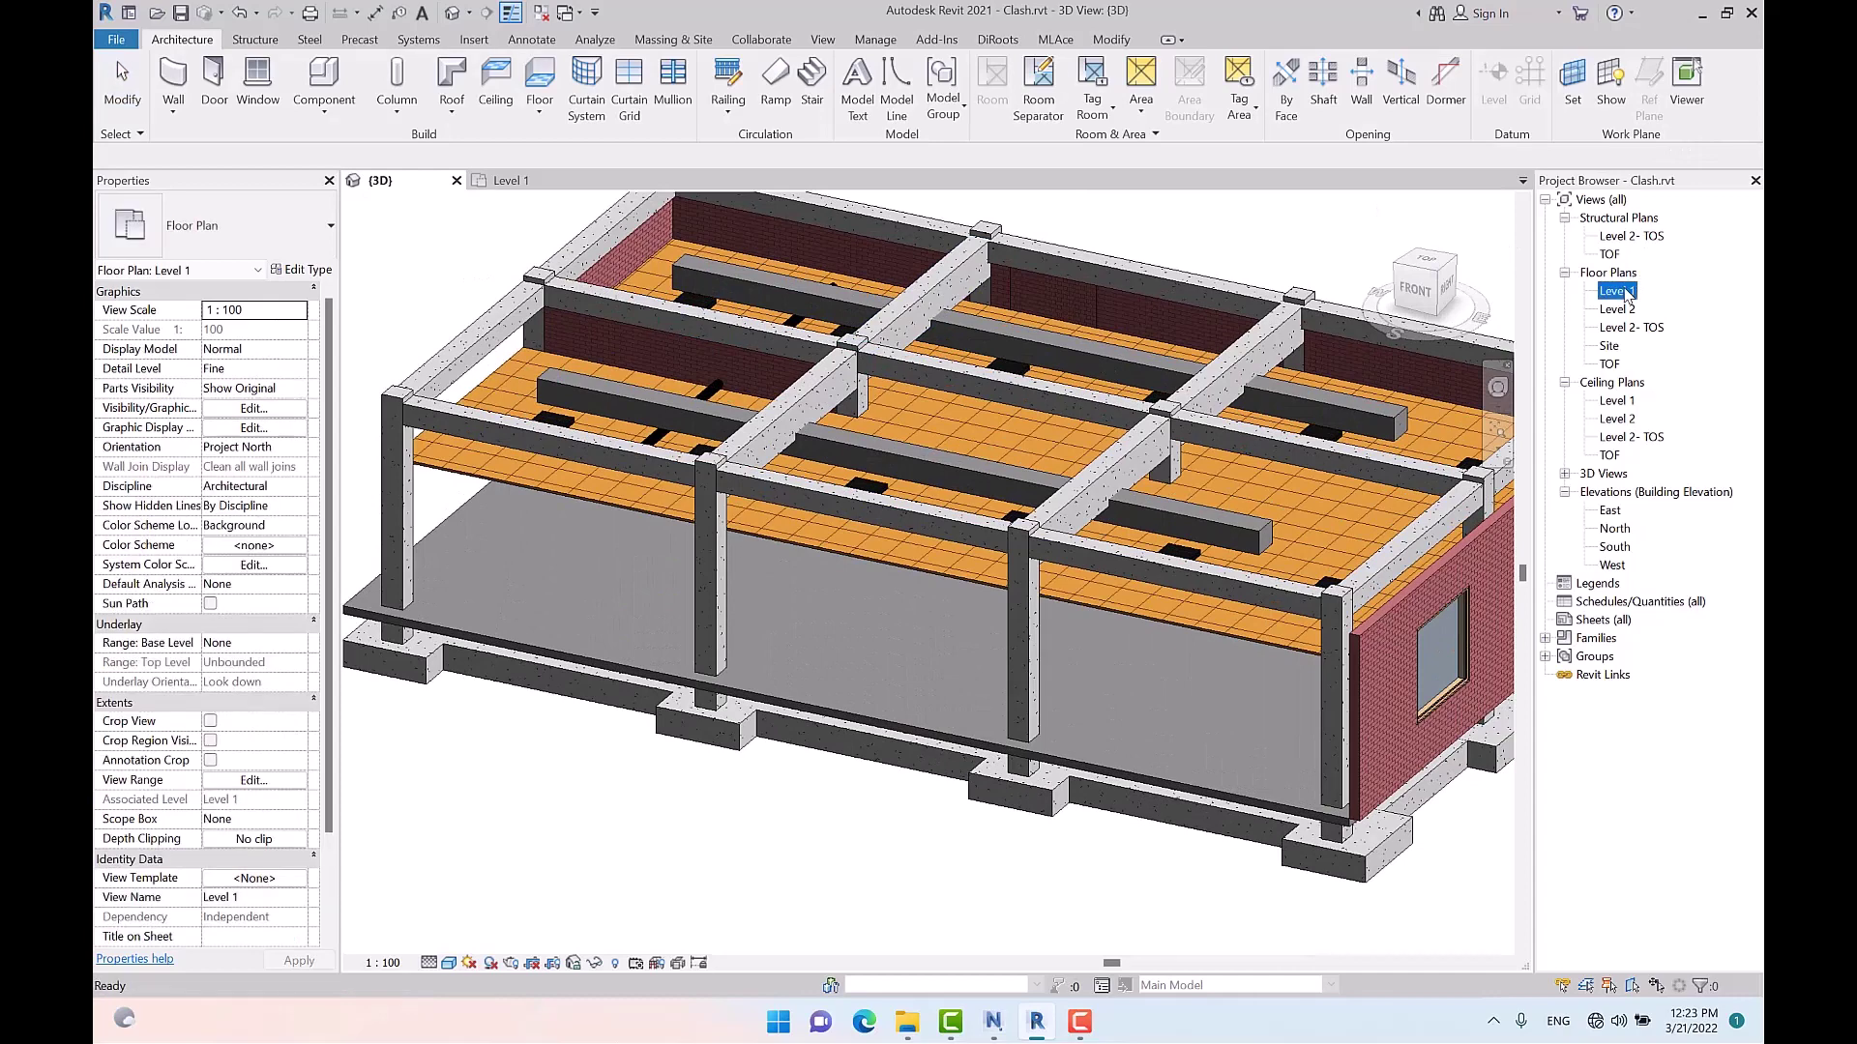
scroll(797, 445, up, 5)
scroll(812, 449, up, 2)
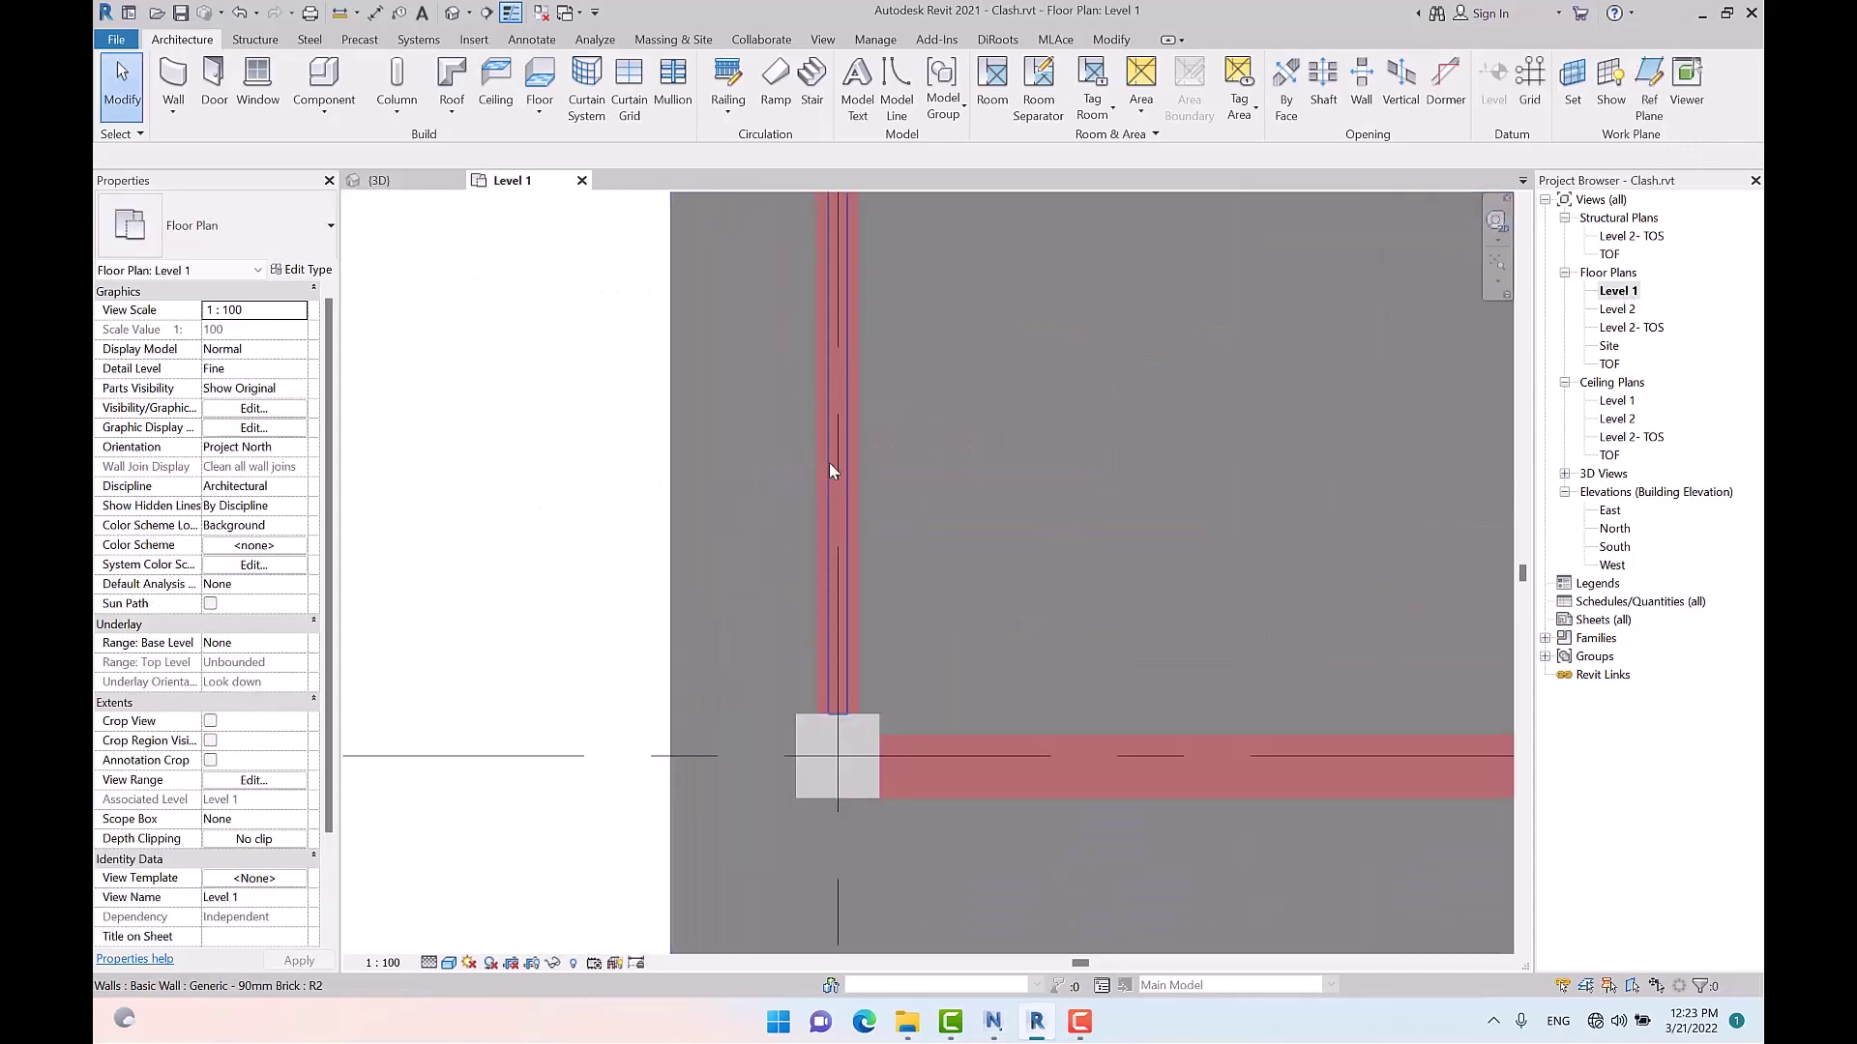
scroll(475, 435, down, 3)
scroll(791, 525, up, 5)
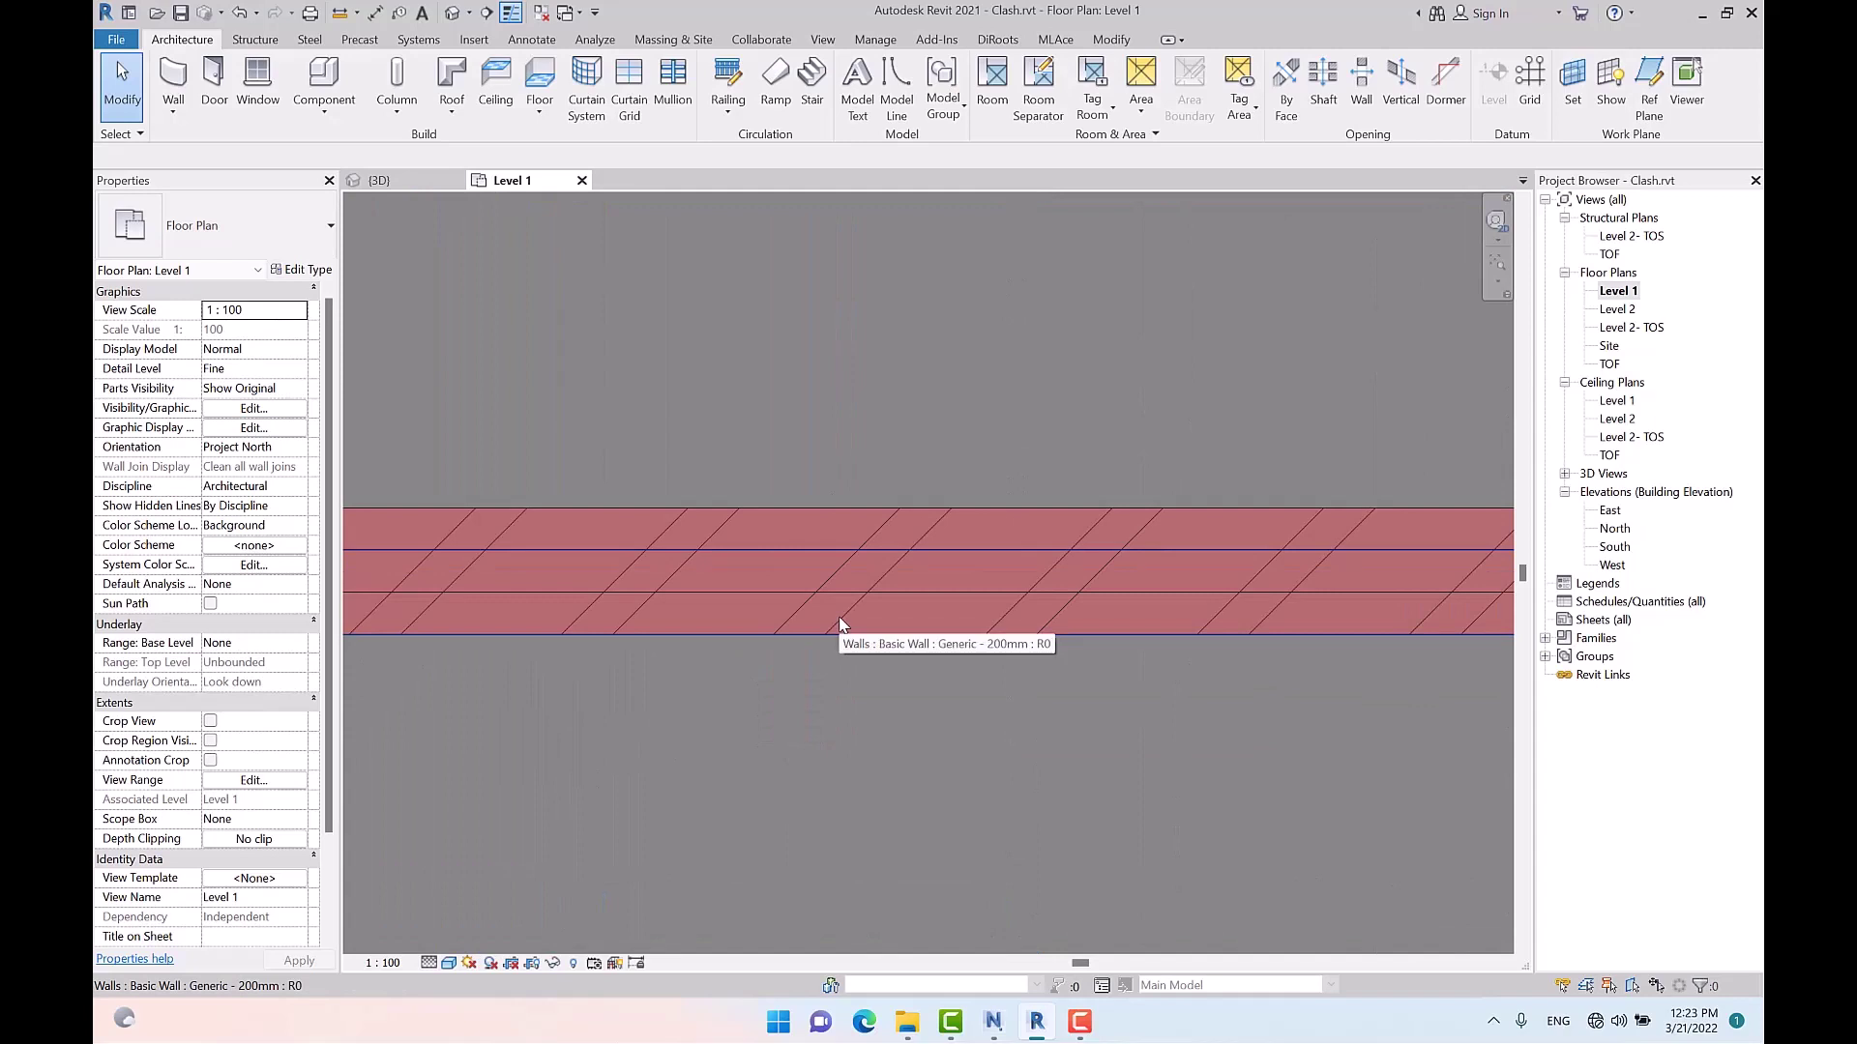
scroll(850, 617, down, 6)
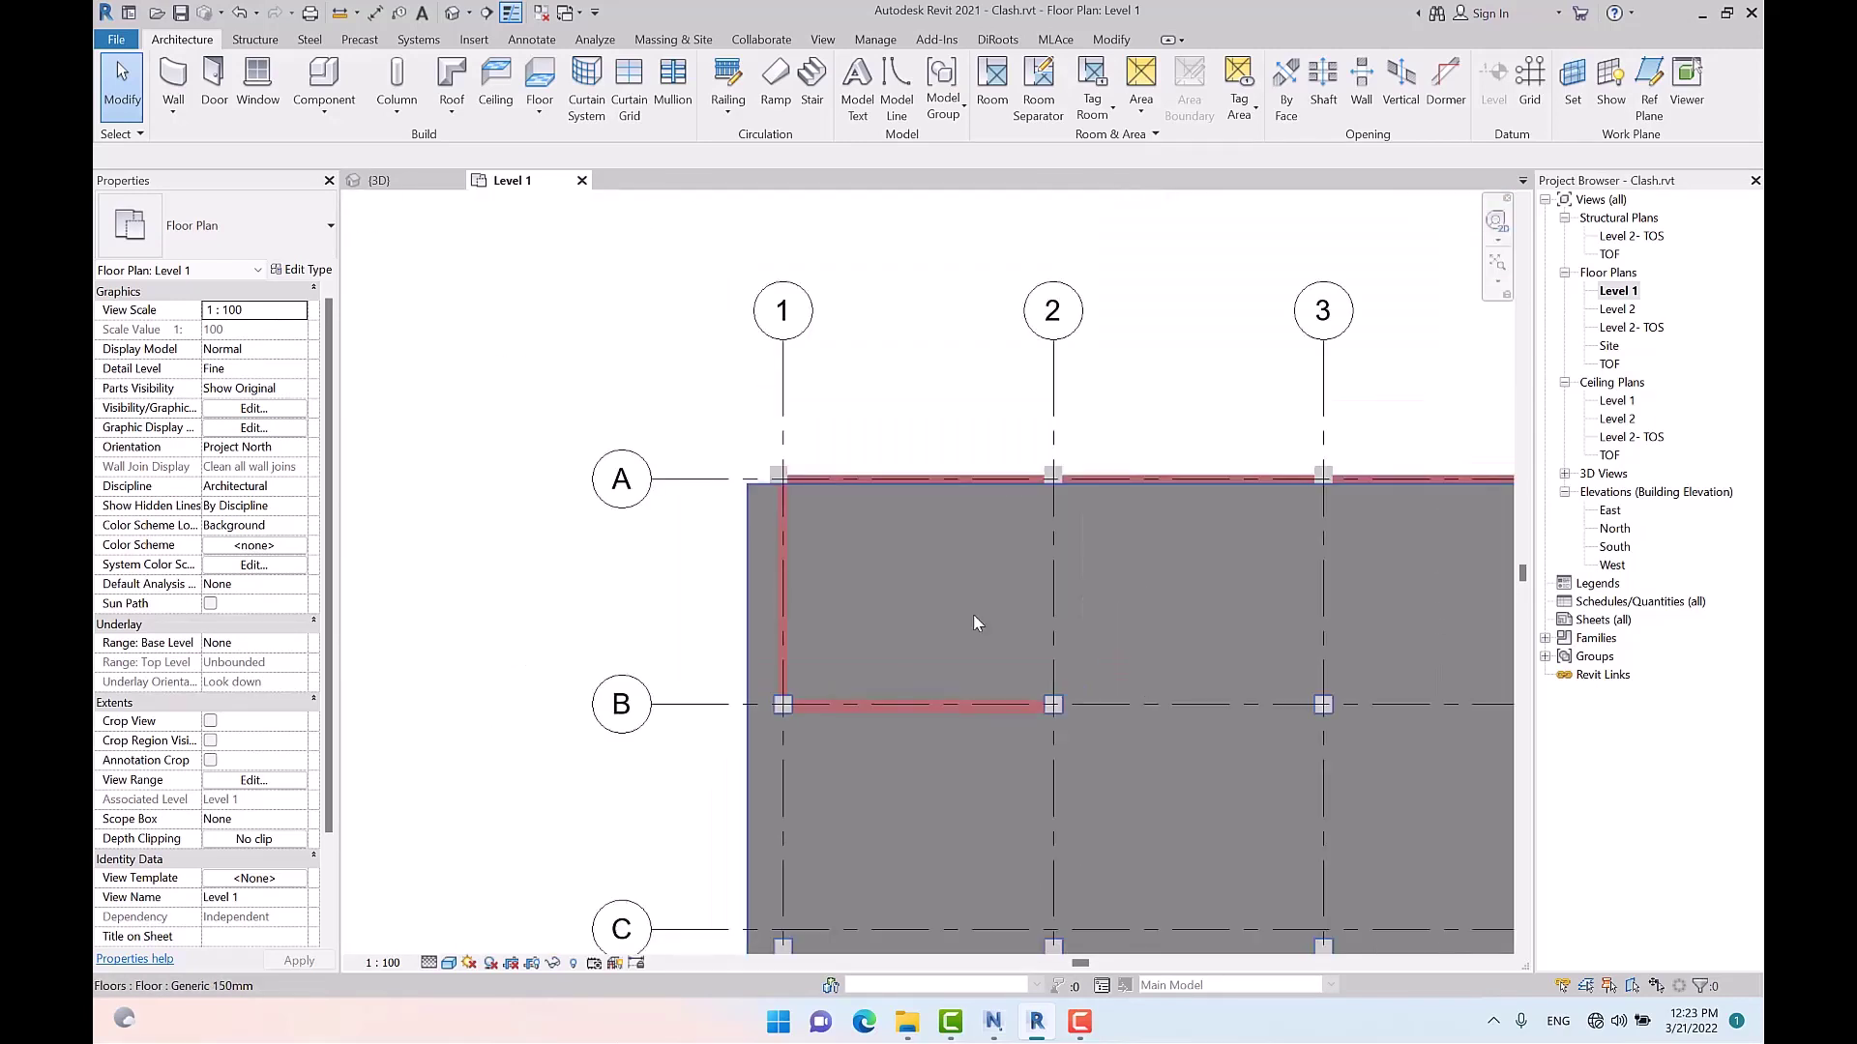
scroll(1188, 512, up, 5)
scroll(1188, 513, up, 1)
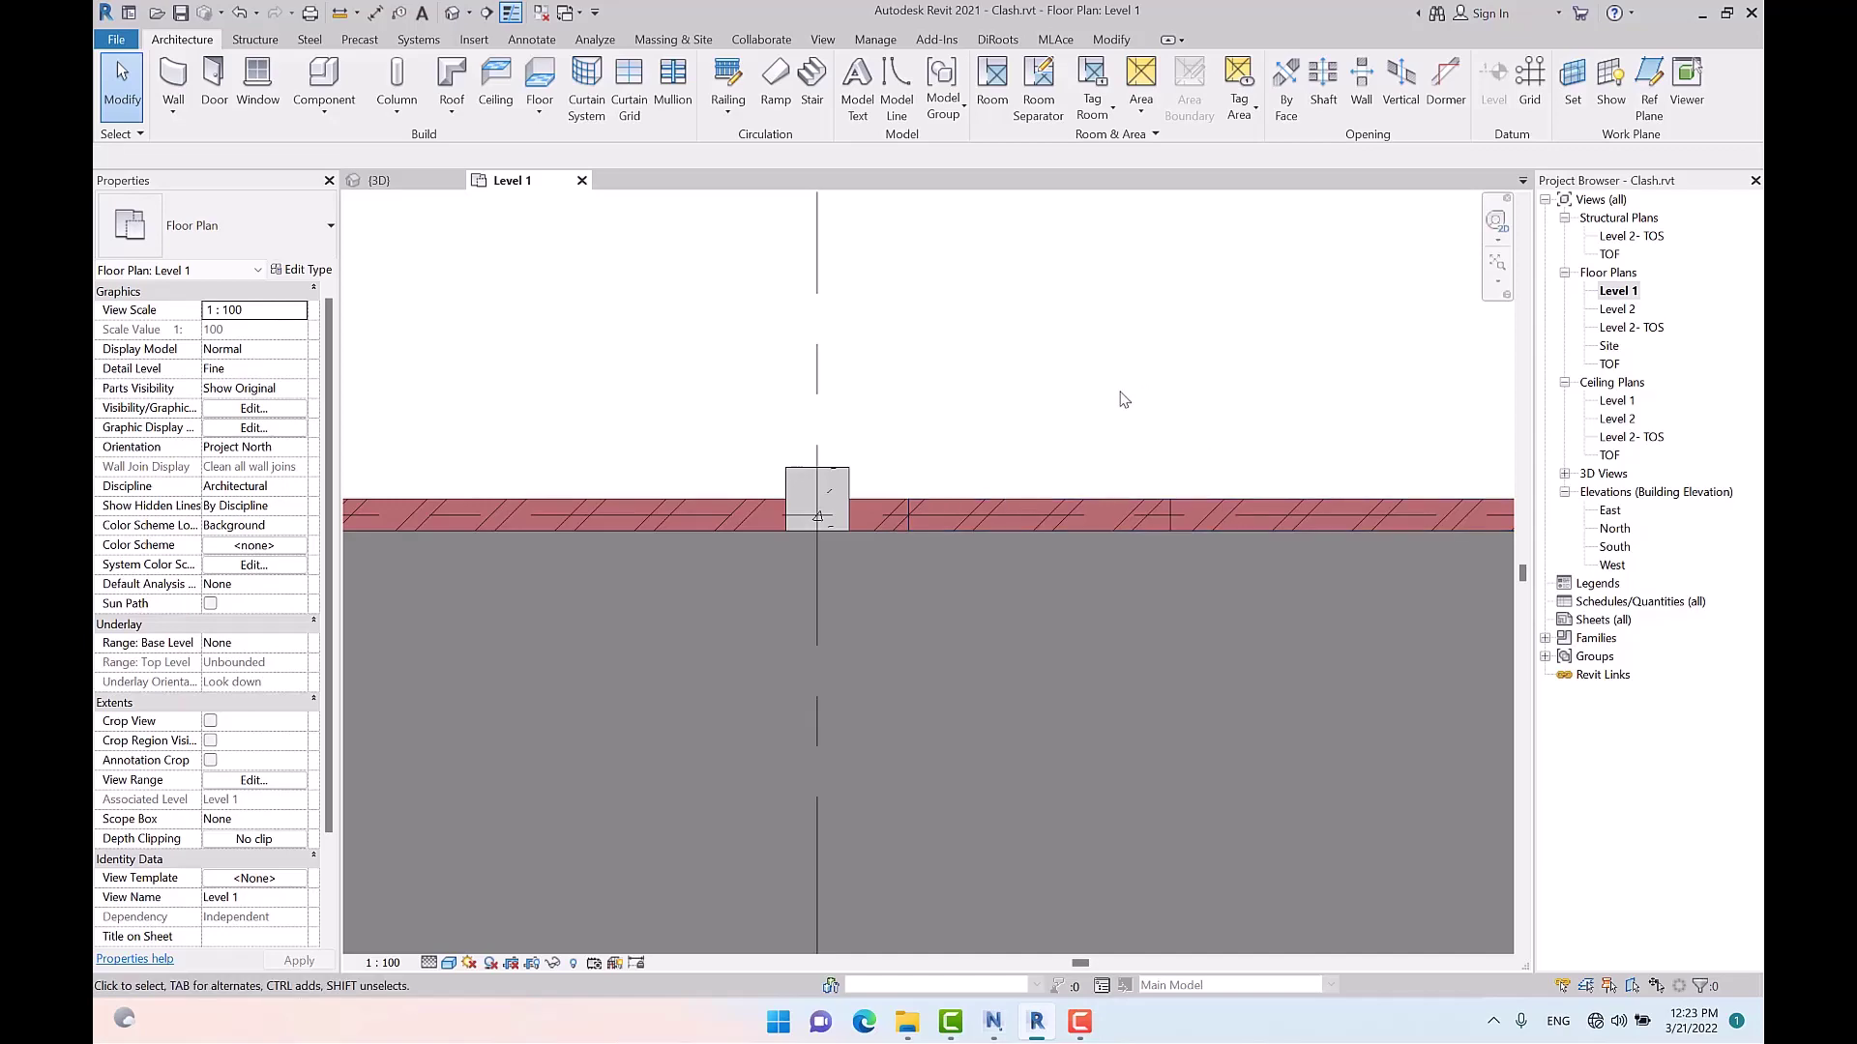
scroll(1119, 401, down, 5)
Go back from the floor plan to the 3D view and bring both buildings into sight
click(452, 13)
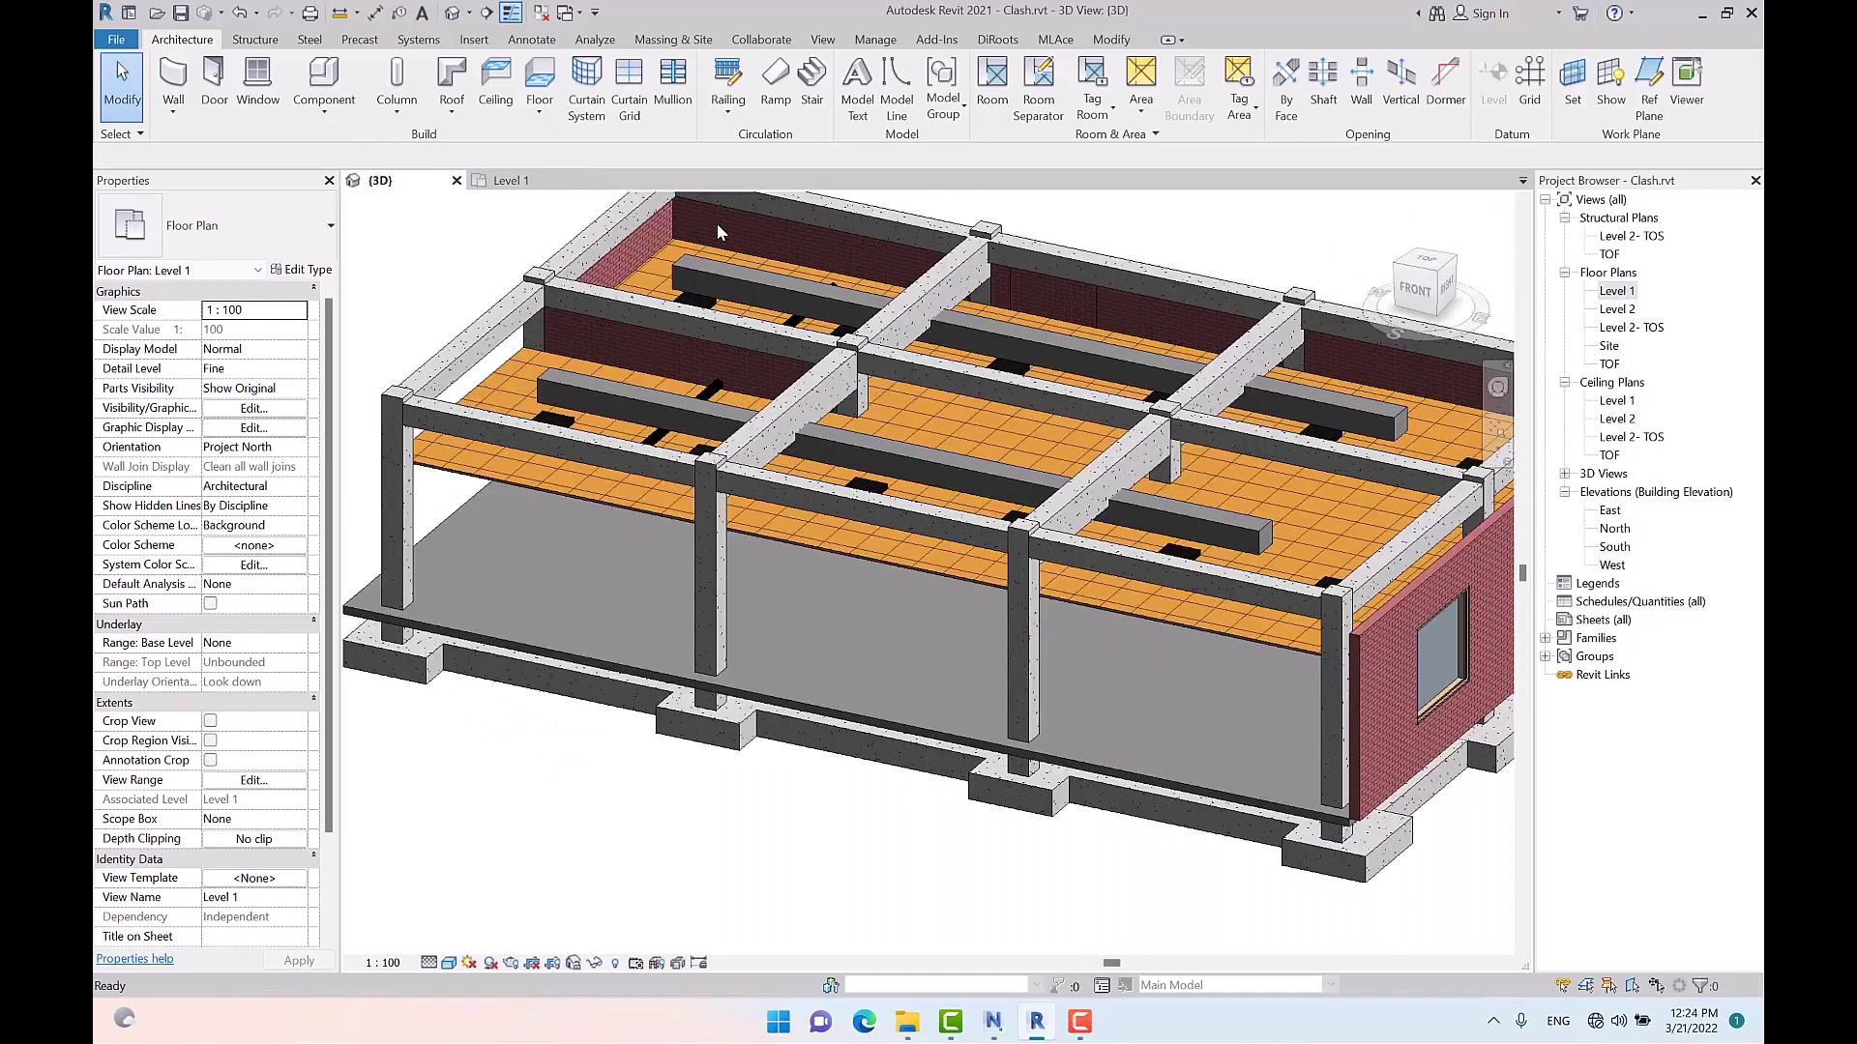
scroll(877, 546, down, 5)
scroll(877, 546, down, 3)
shift+middle_drag(1003, 580, 1237, 559)
scroll(1237, 559, up, 3)
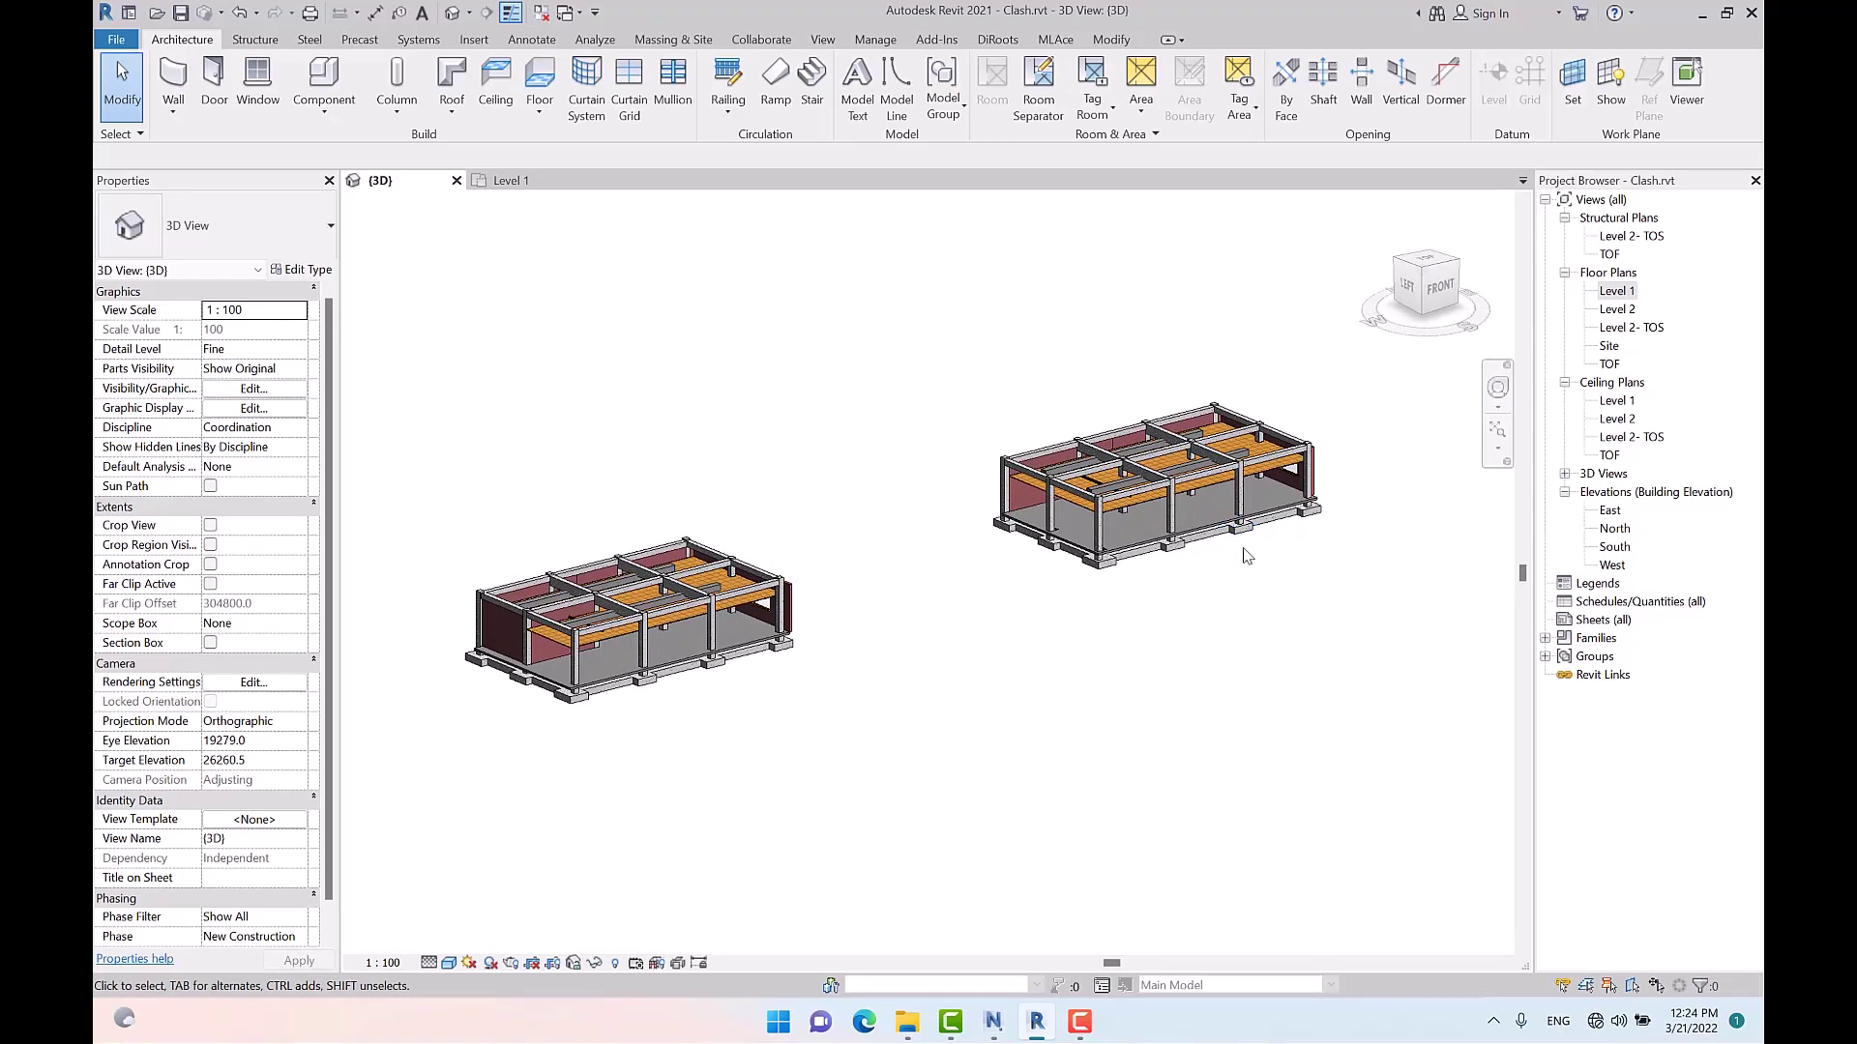
Look at the empty Navisworks Manage session, return to Revit and review the NWC export option without exporting
click(992, 1022)
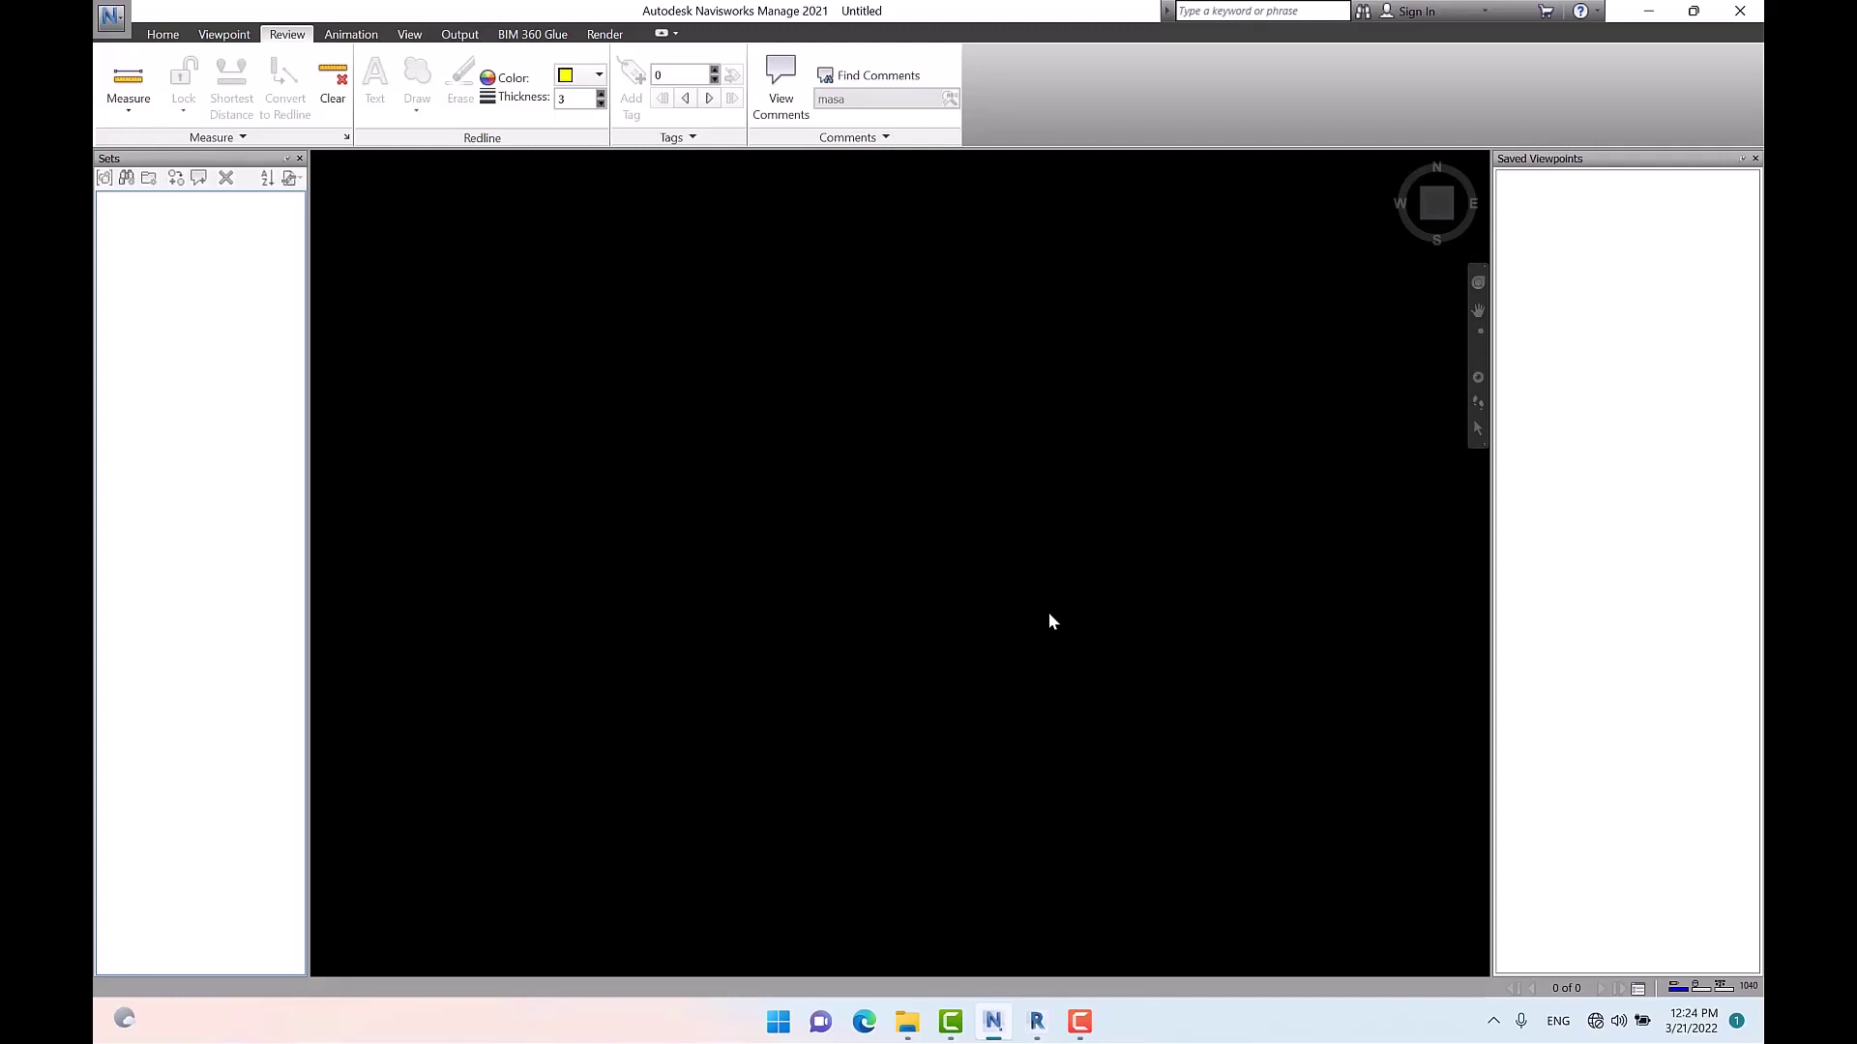
click(1035, 1021)
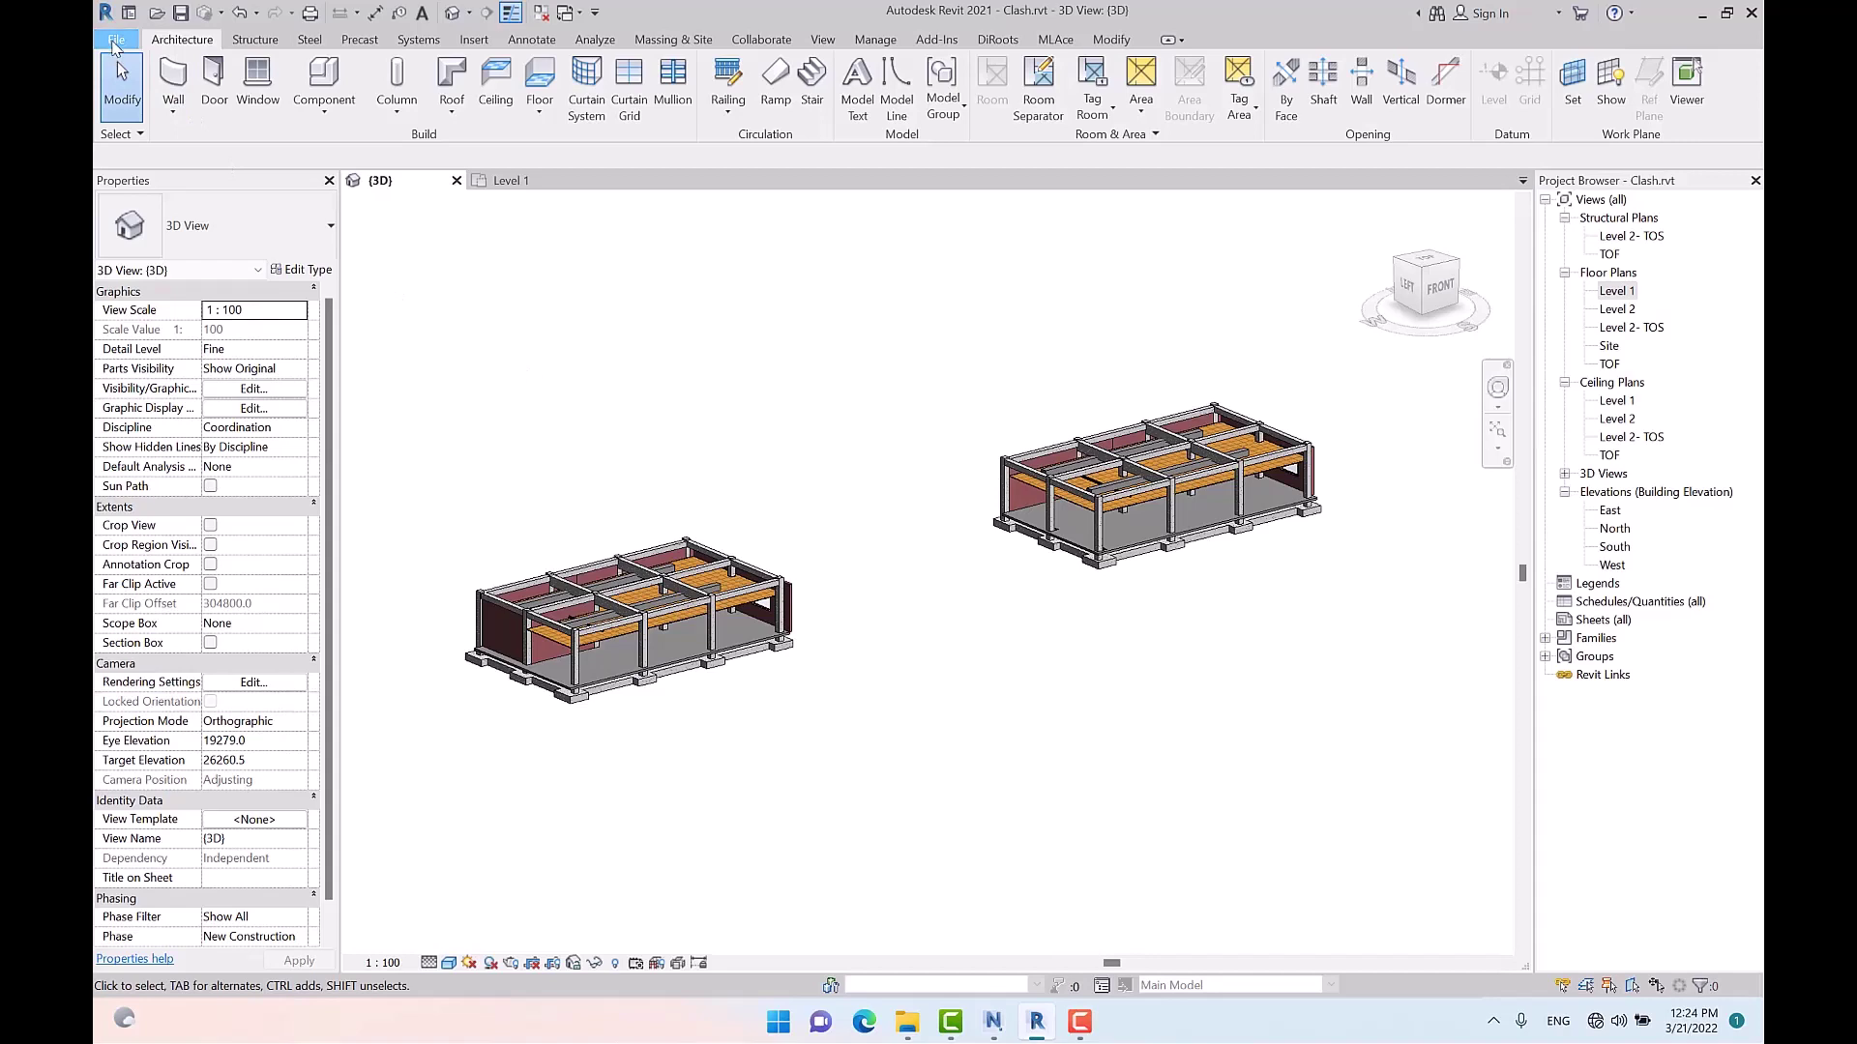
click(116, 39)
mouse_move(211, 360)
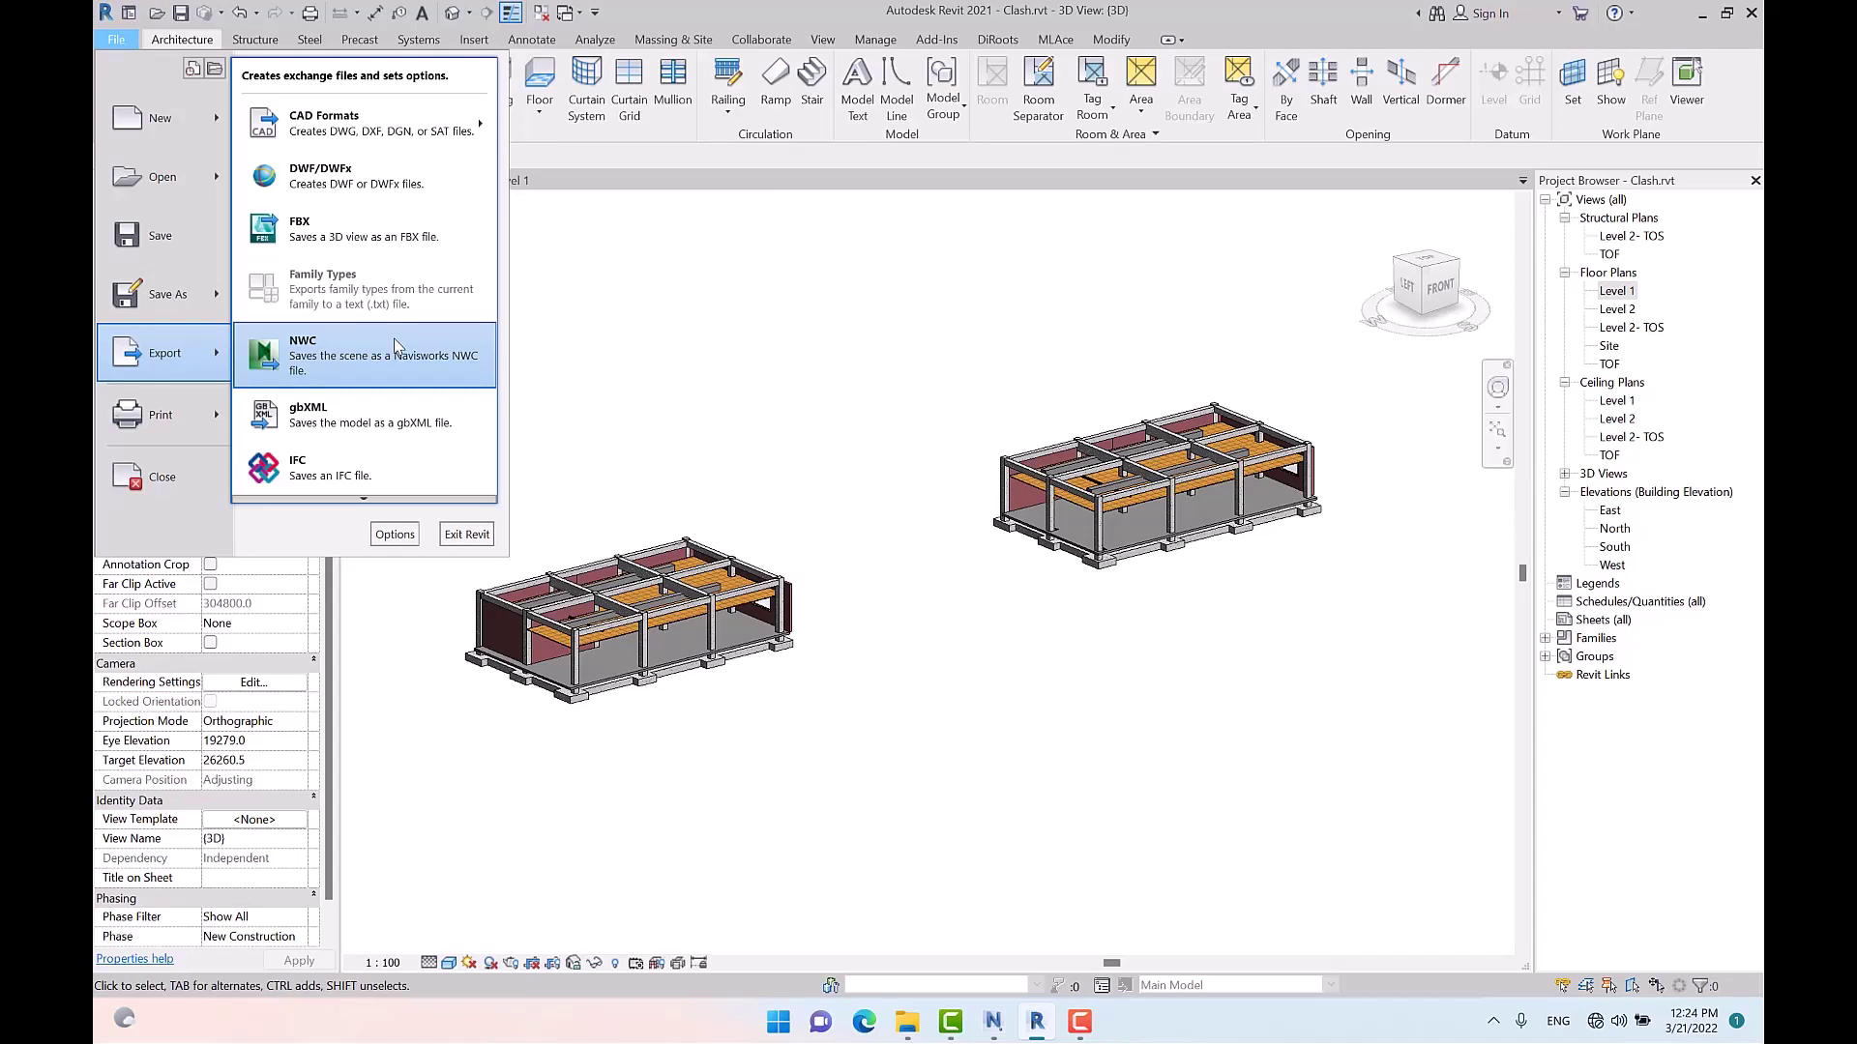
click(838, 397)
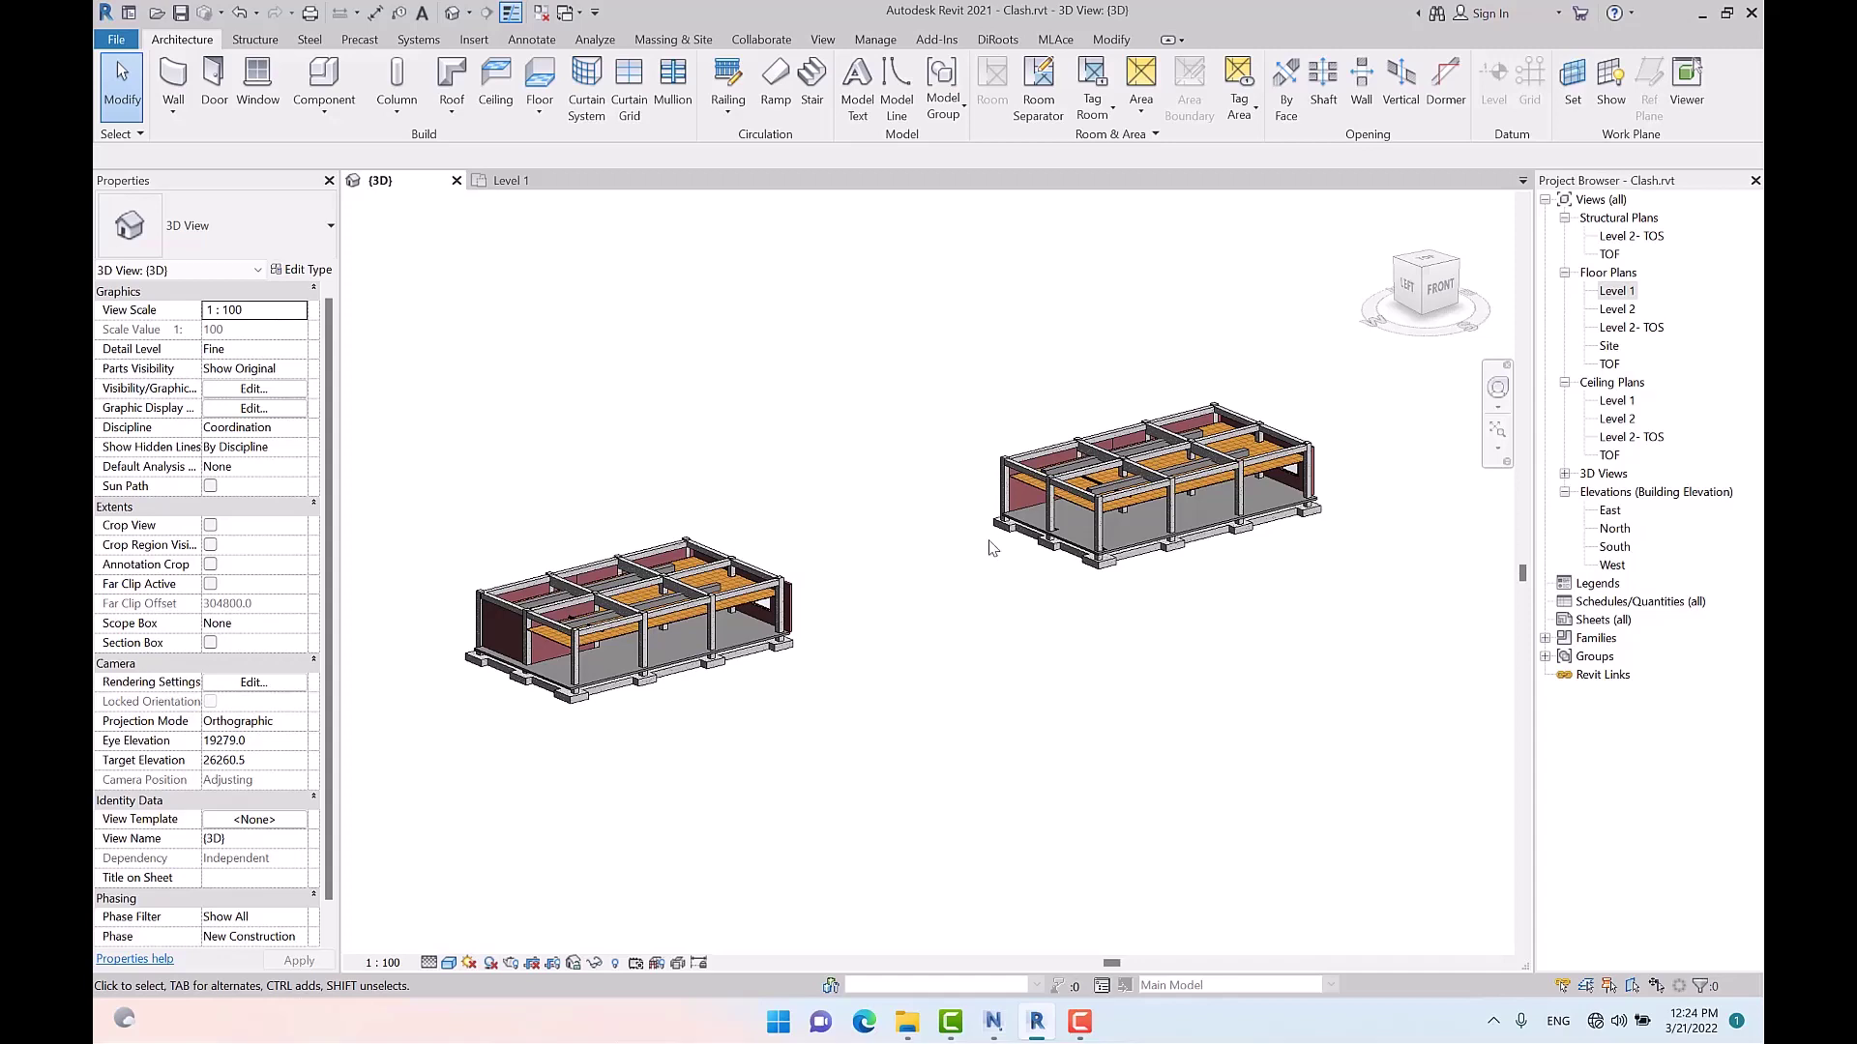
Switch to Navisworks Manage, start opening a file from the NAVIS folder and set the file type to Revit (*.rvt; *.rfa; *.rte)
click(994, 1021)
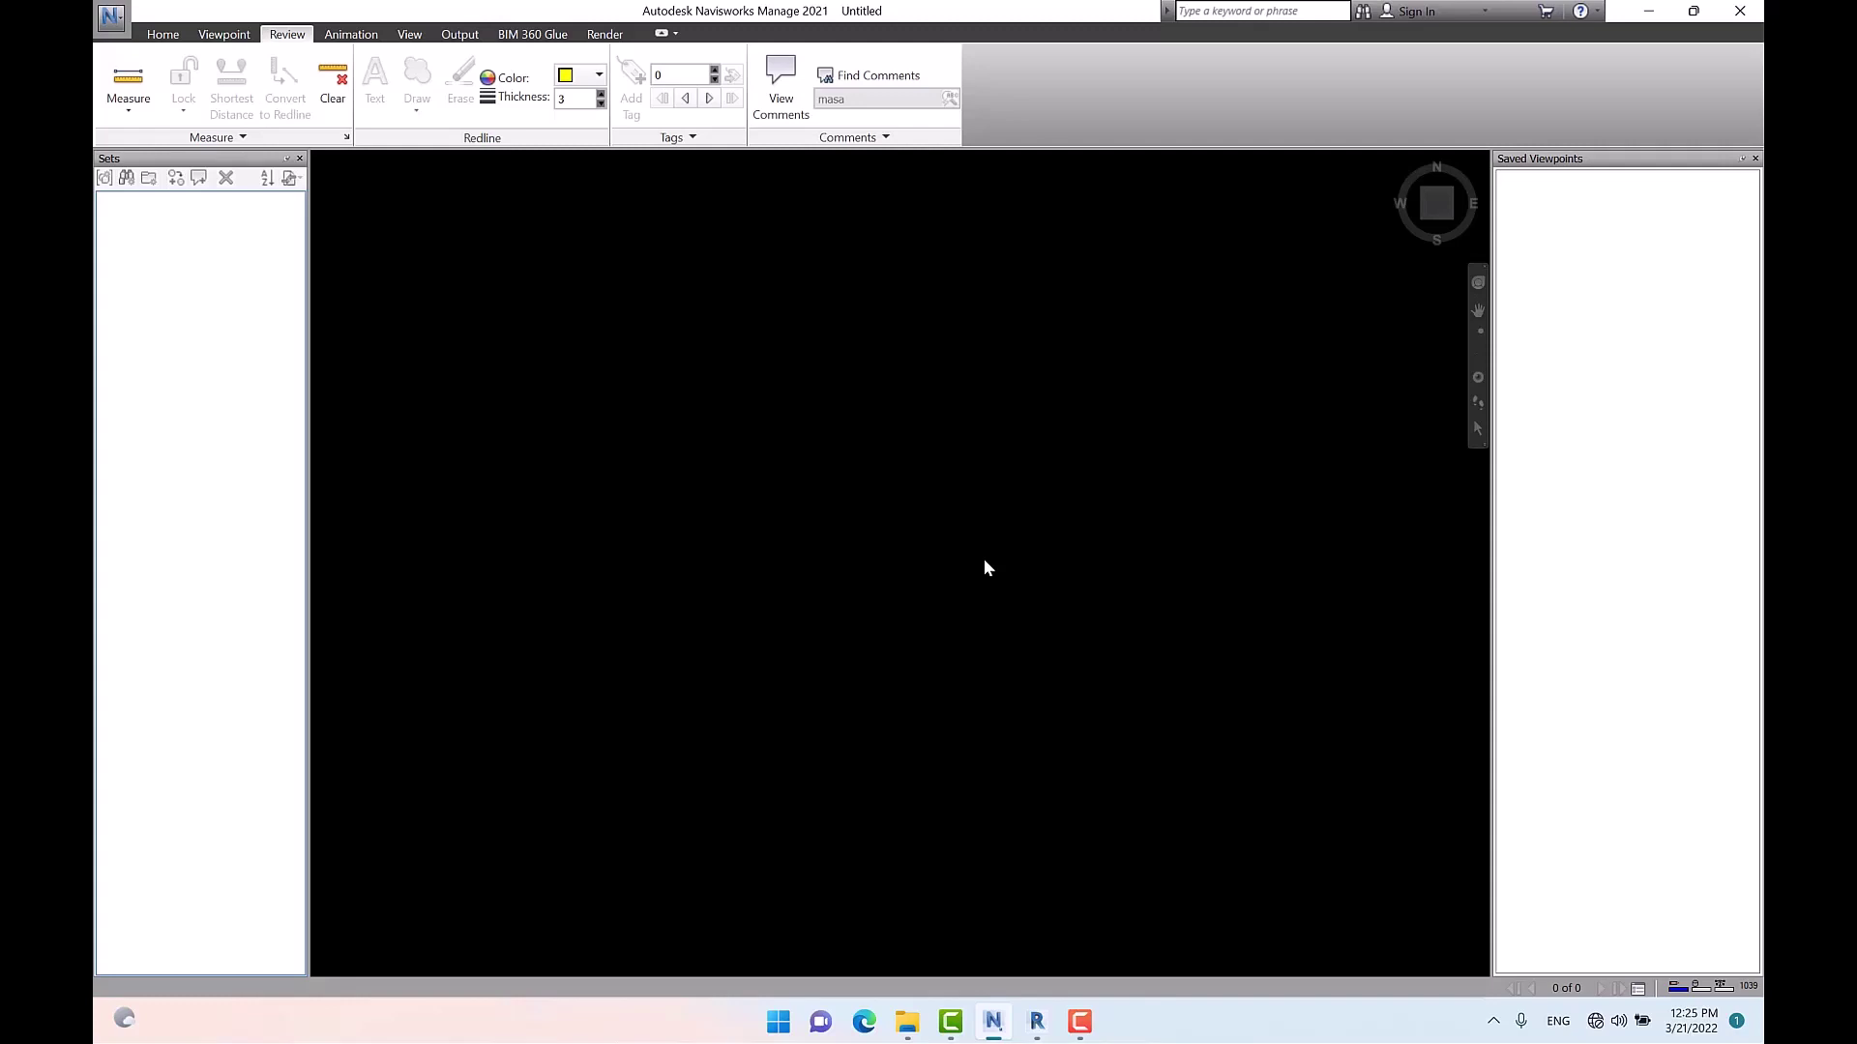
click(112, 19)
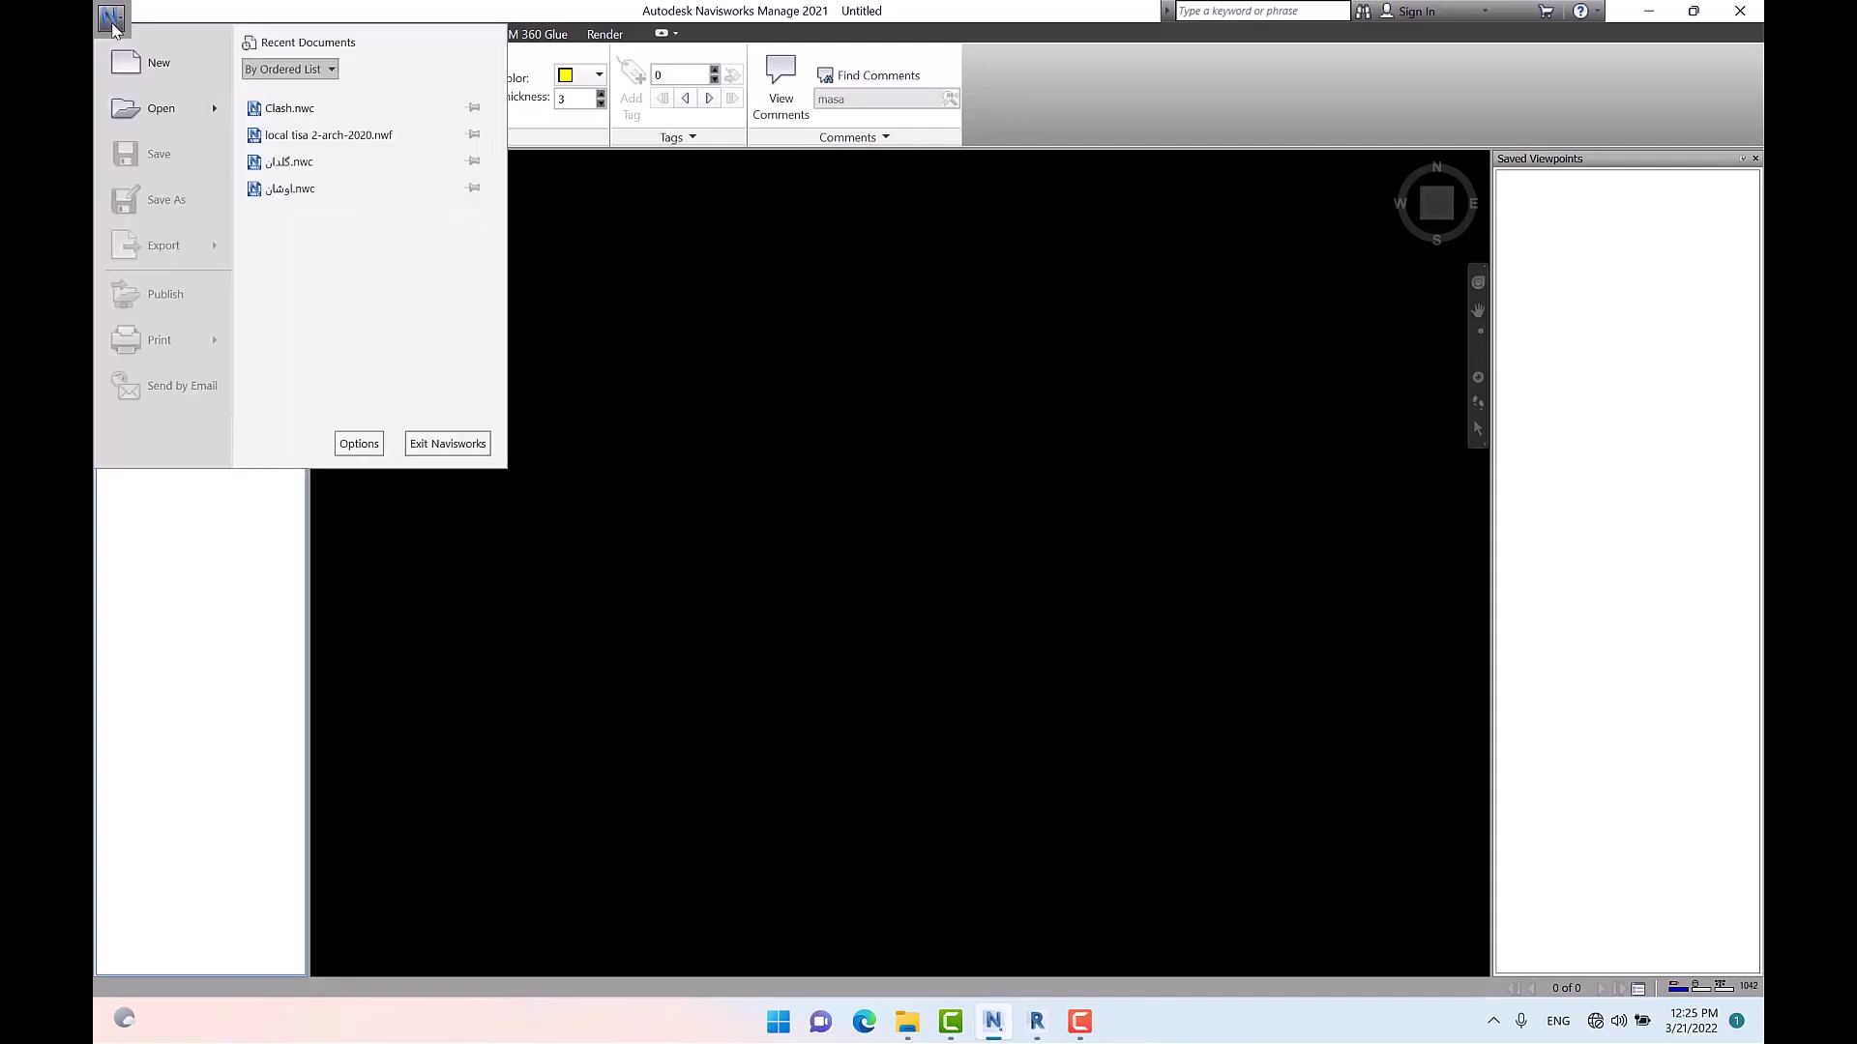
click(155, 109)
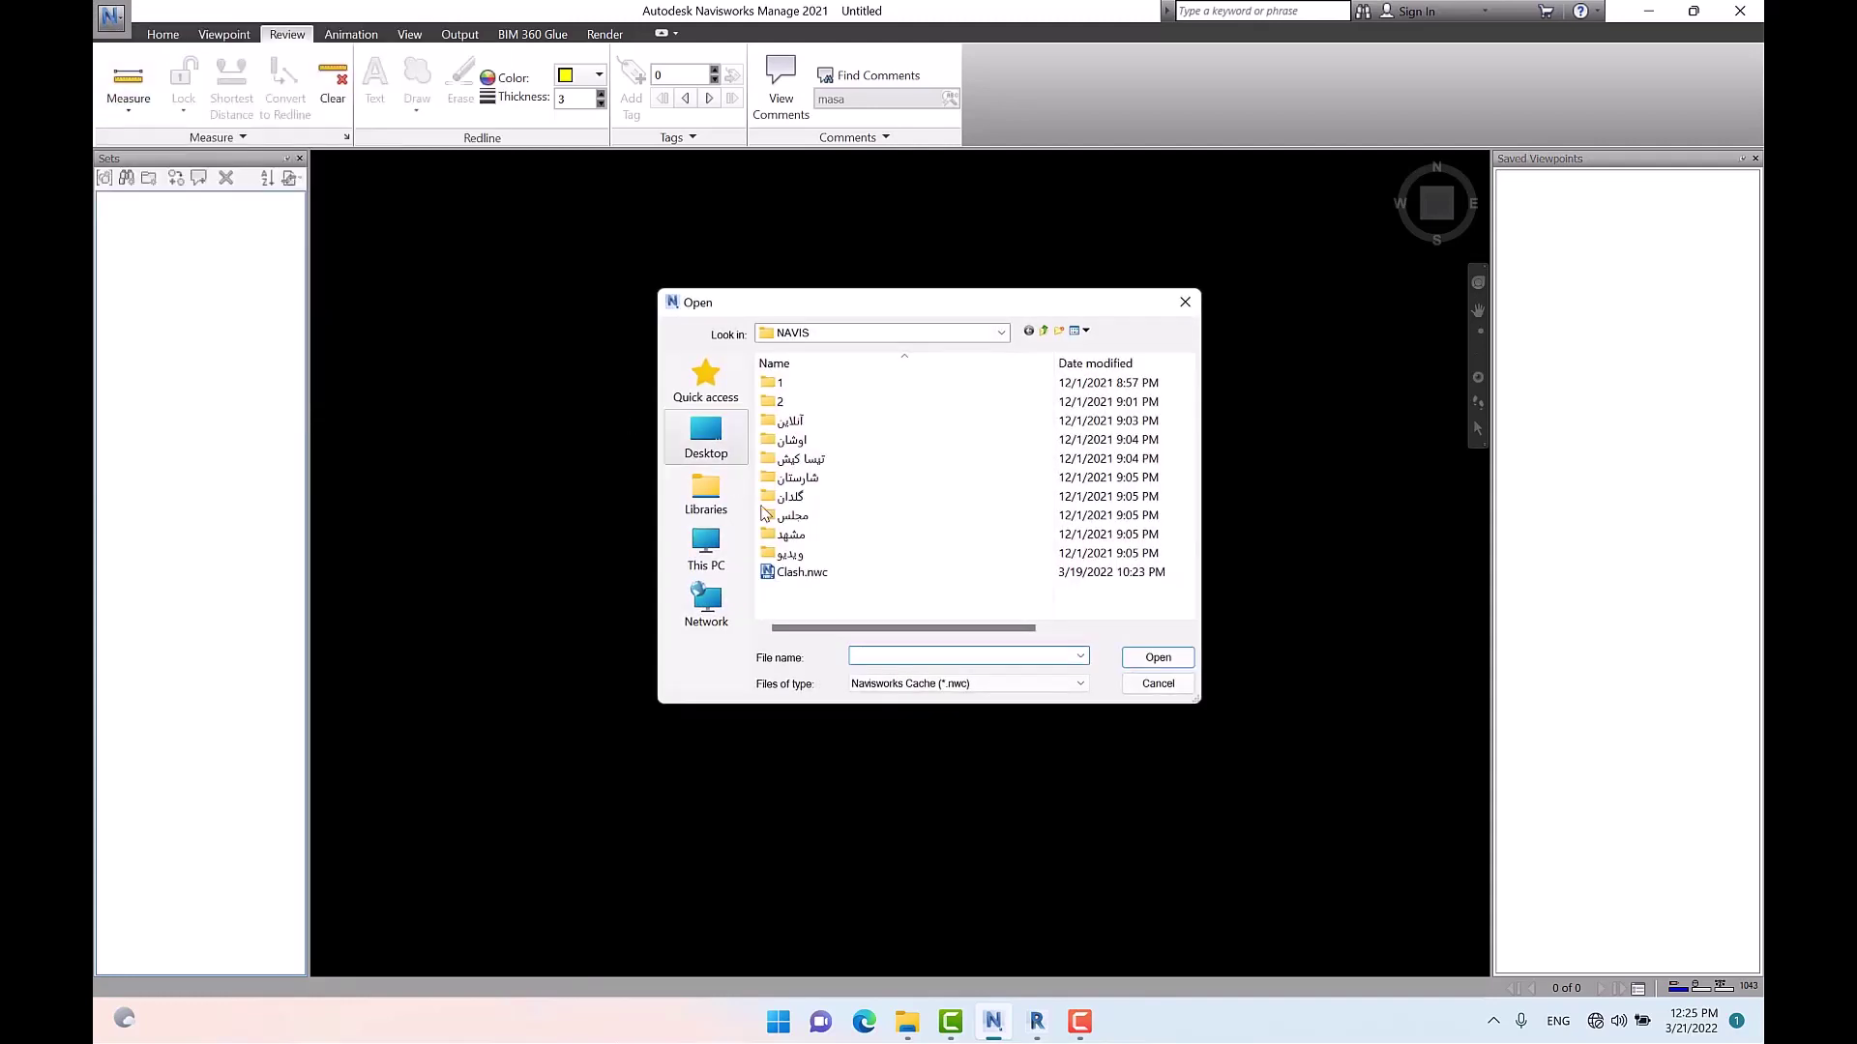
click(882, 684)
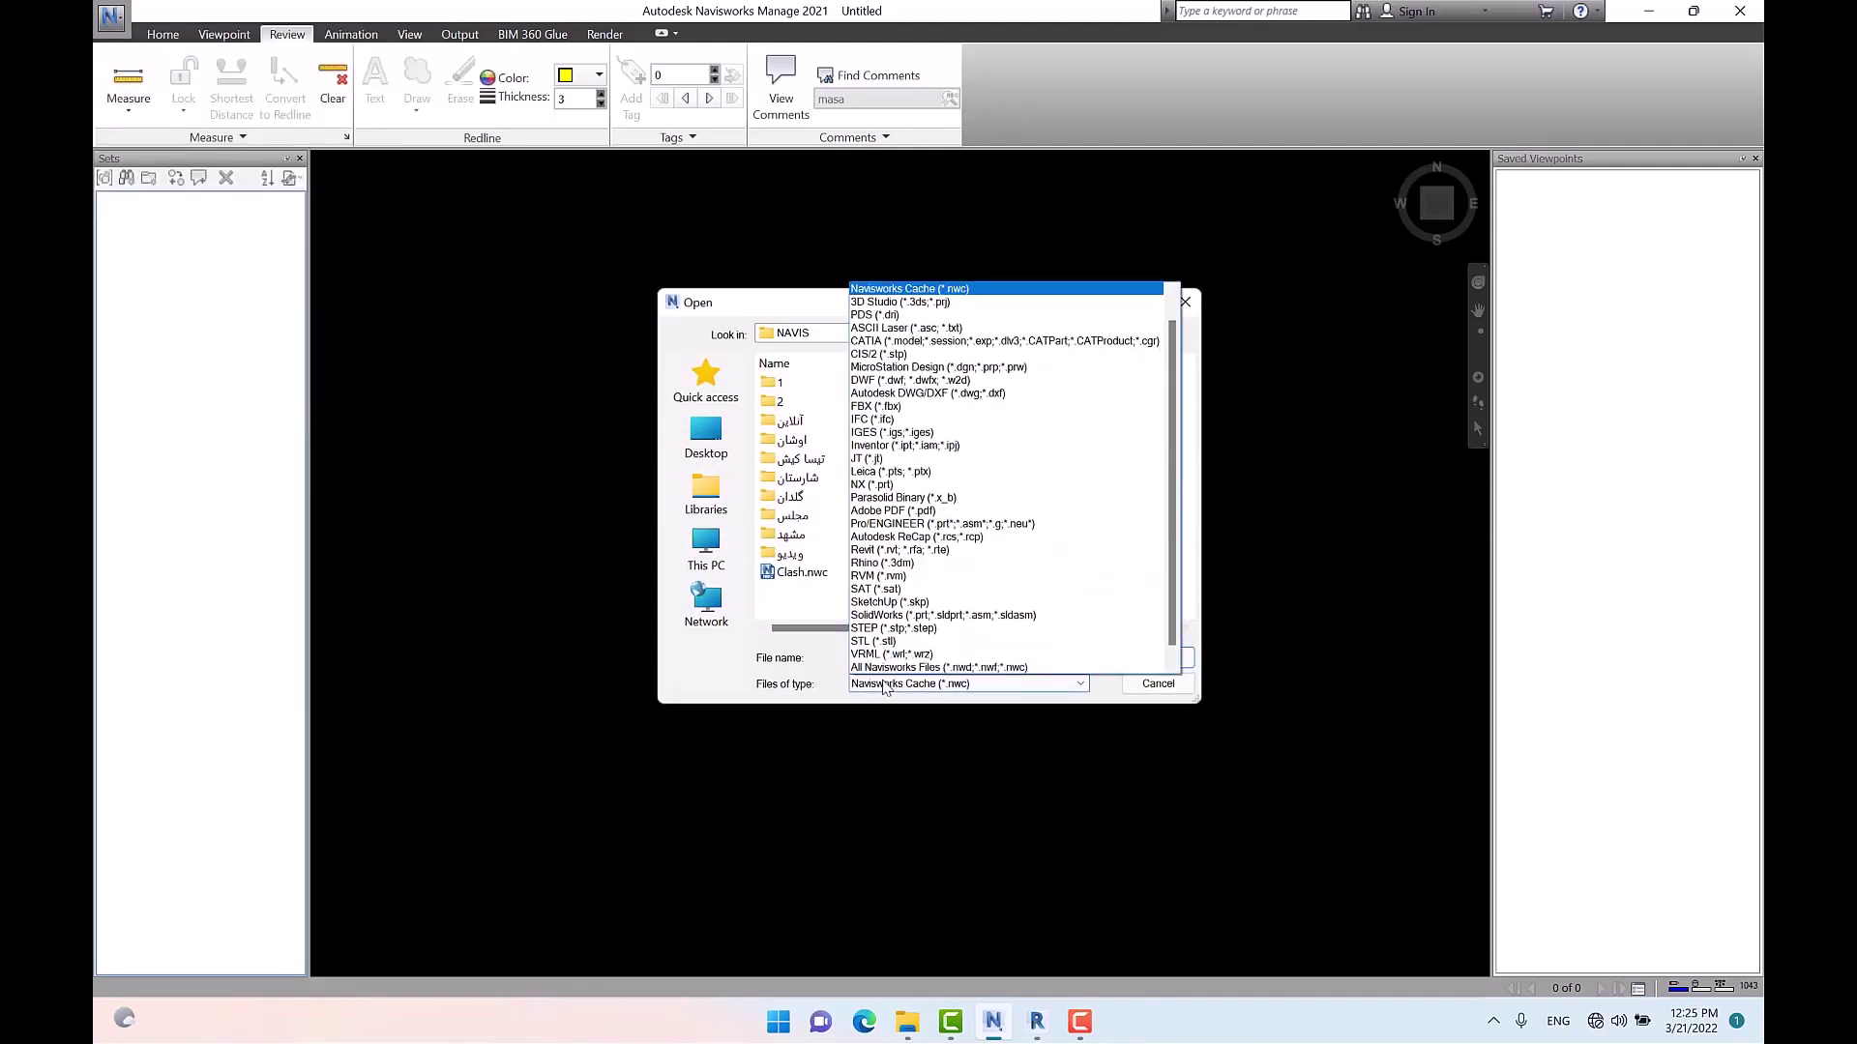
click(957, 550)
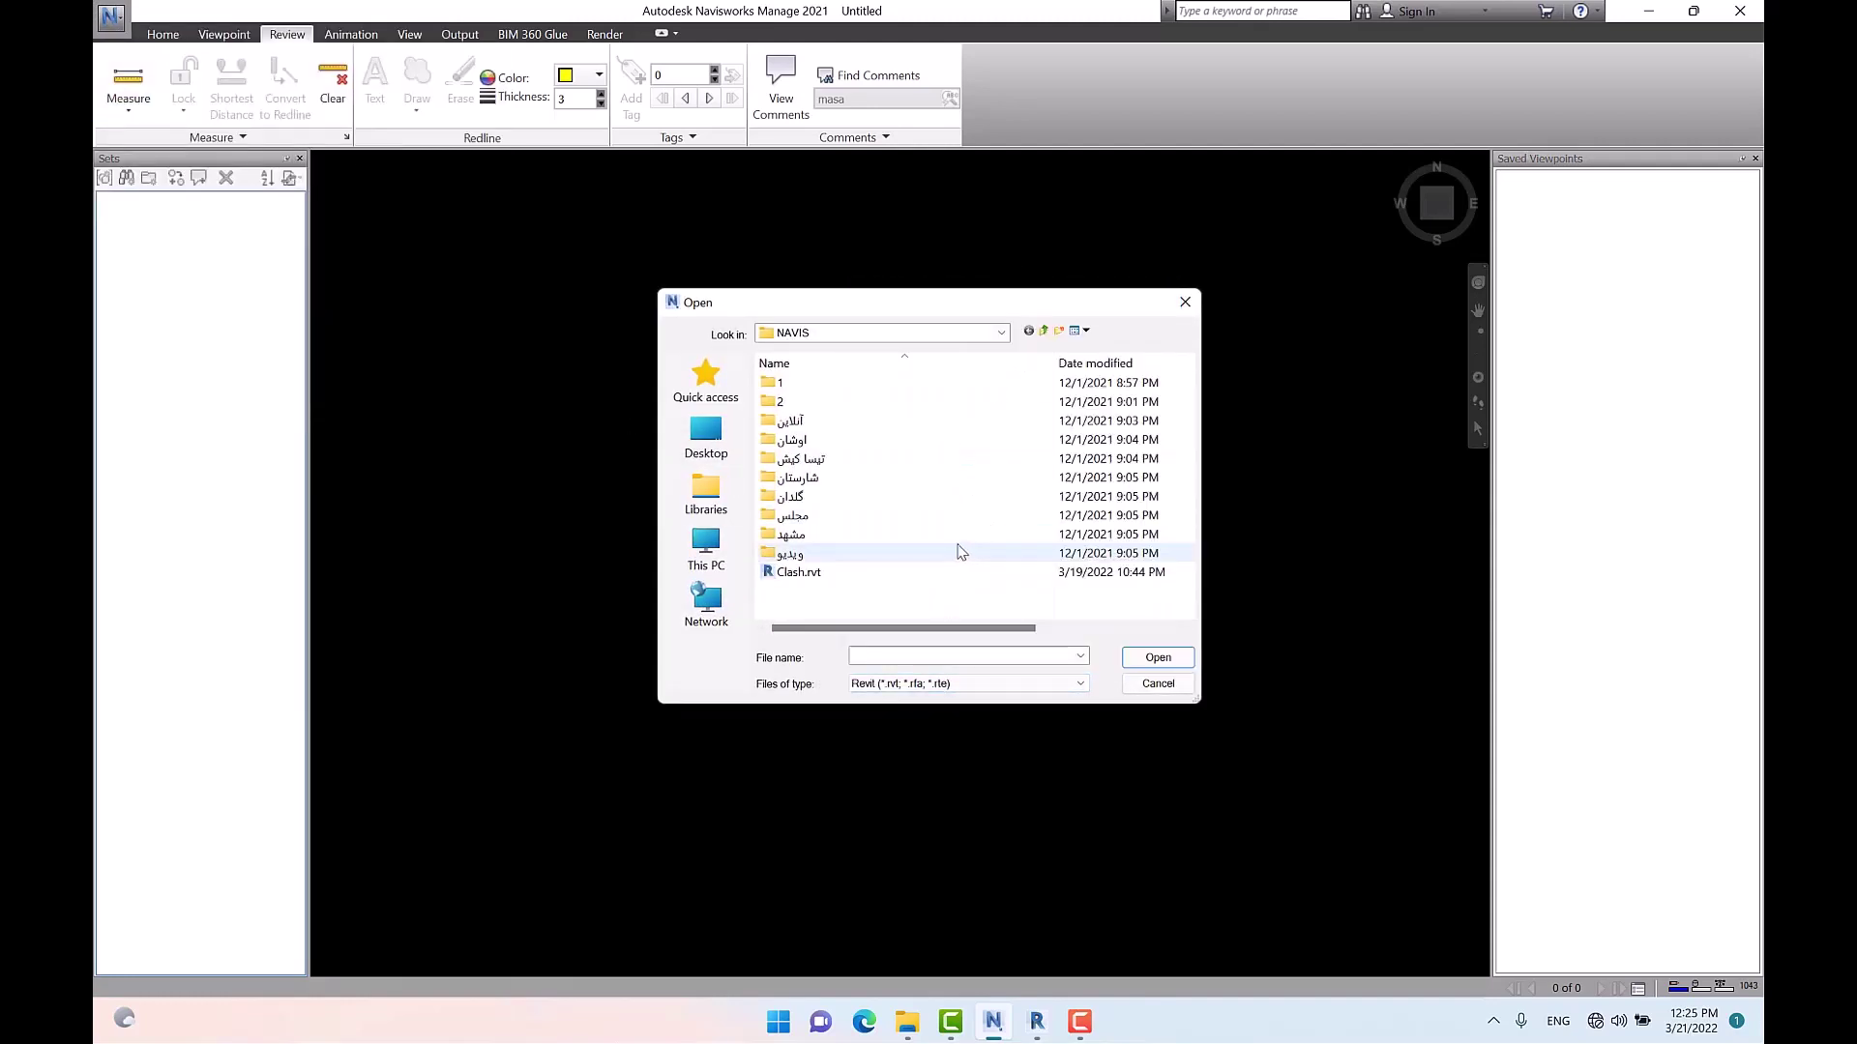
Save the model in Revit and open the updated Clash.rvt in Navisworks Manage
click(1037, 1021)
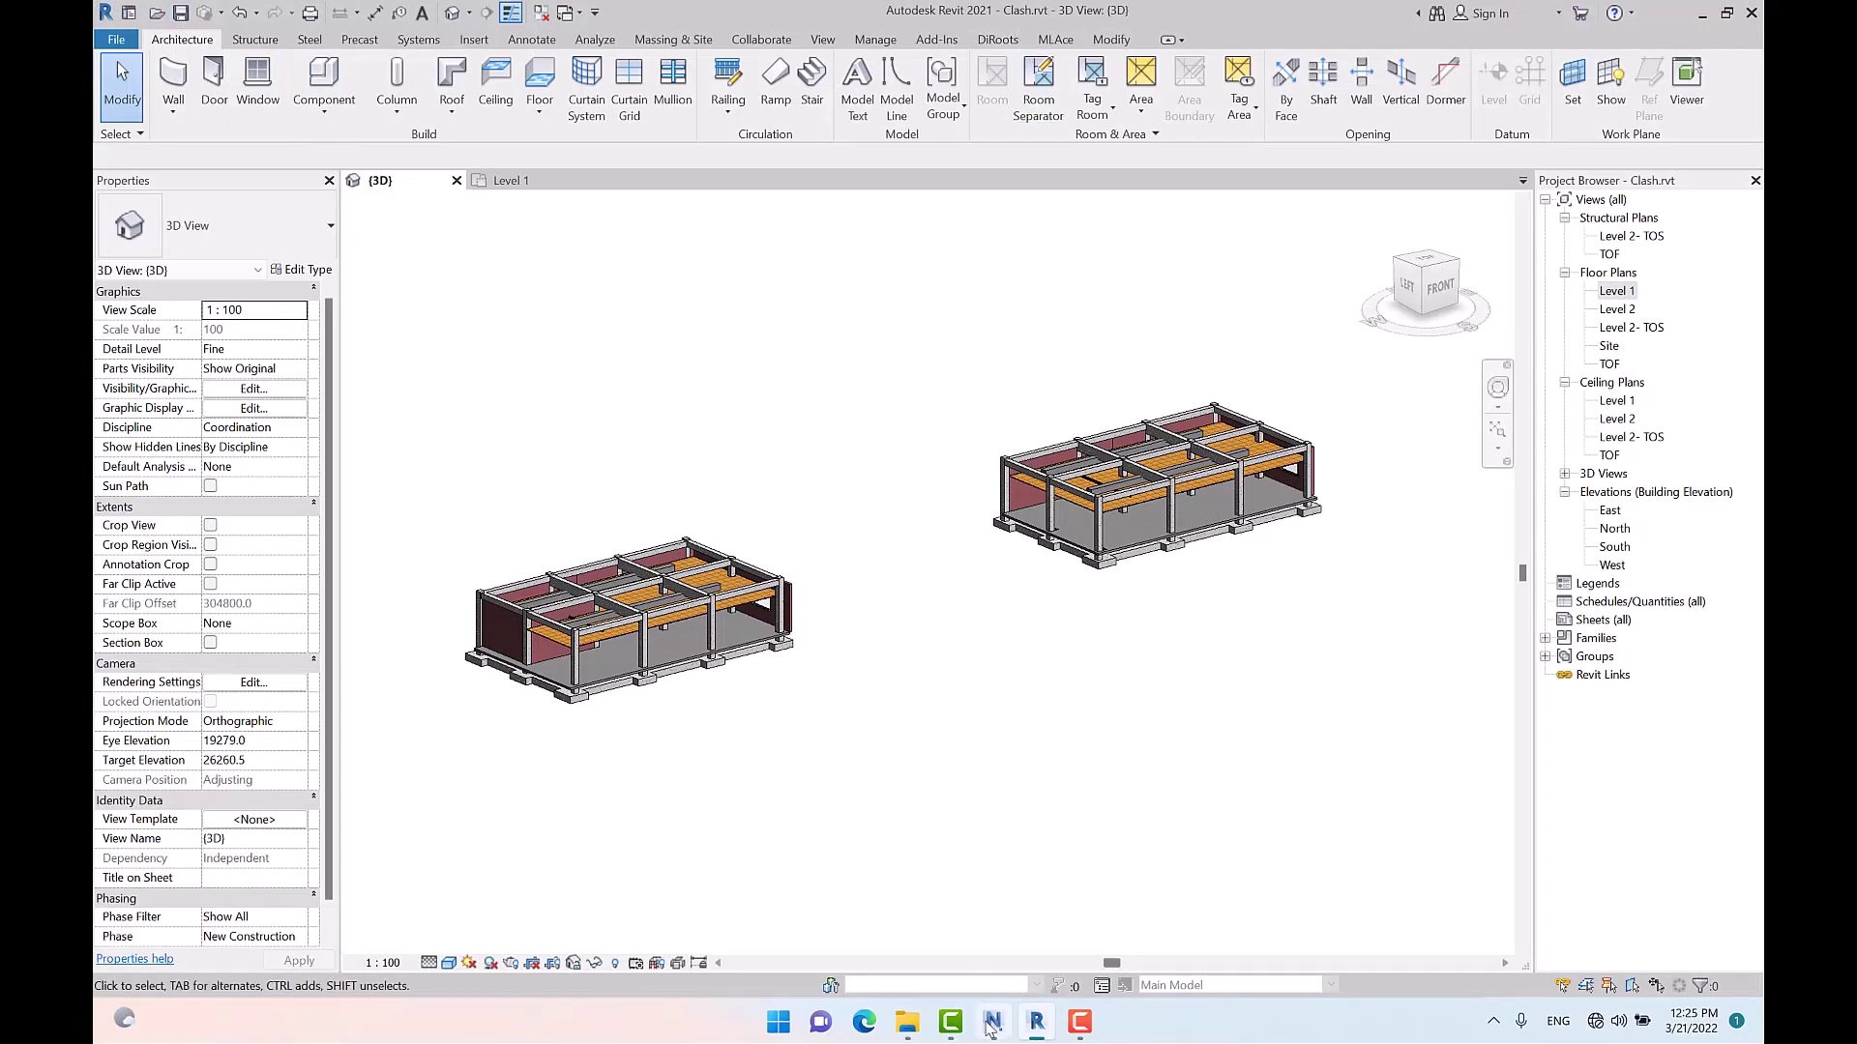
click(990, 1023)
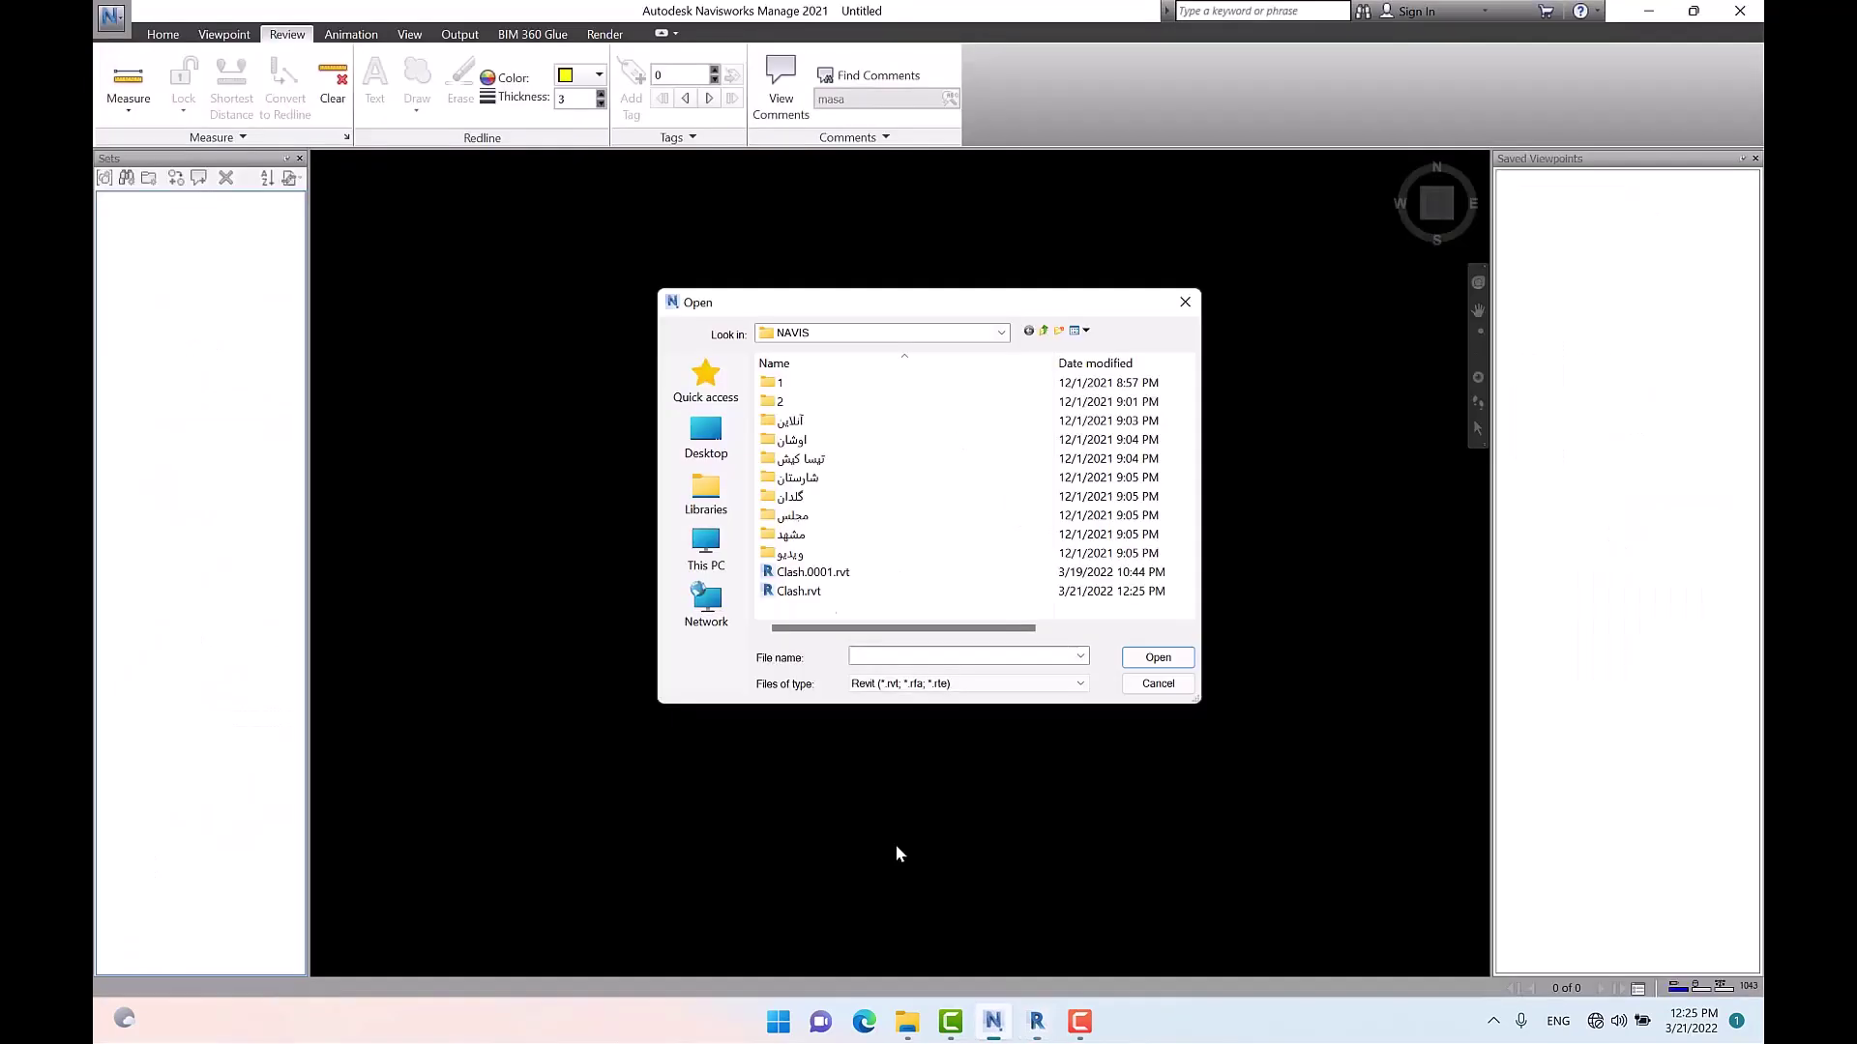
click(817, 595)
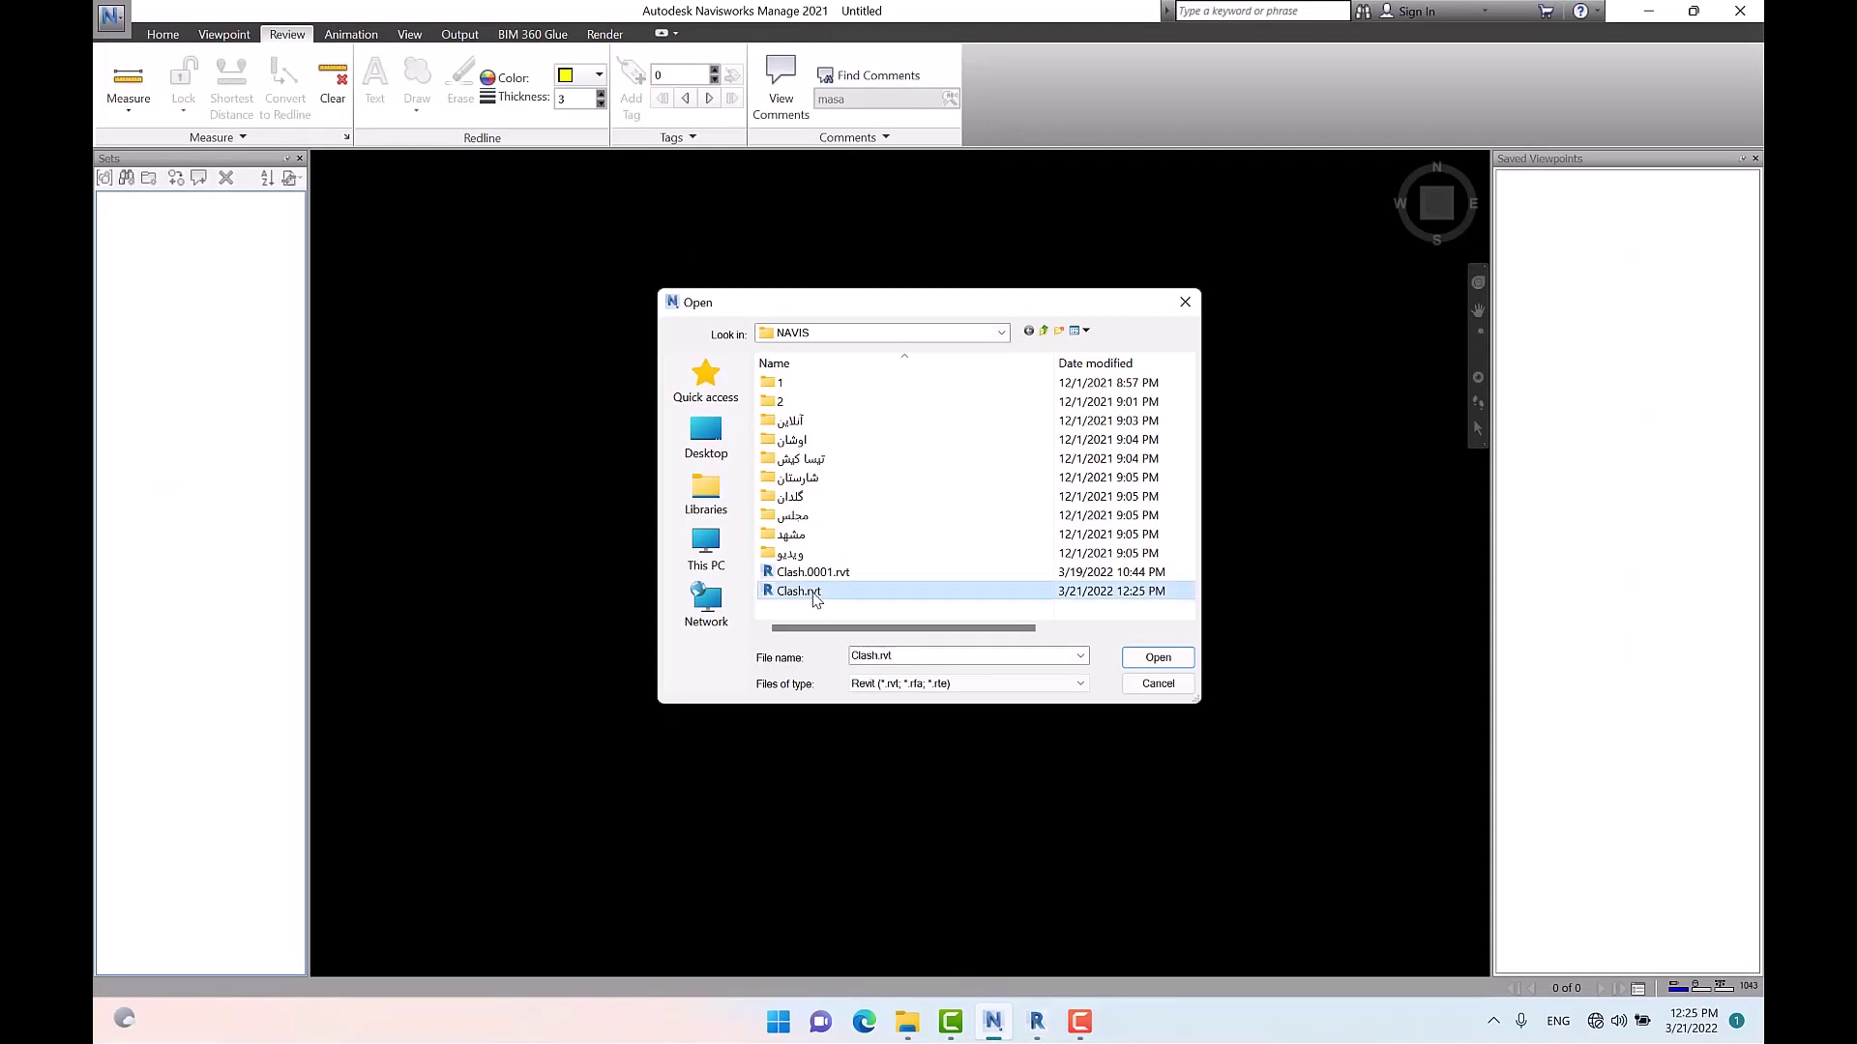
click(1157, 658)
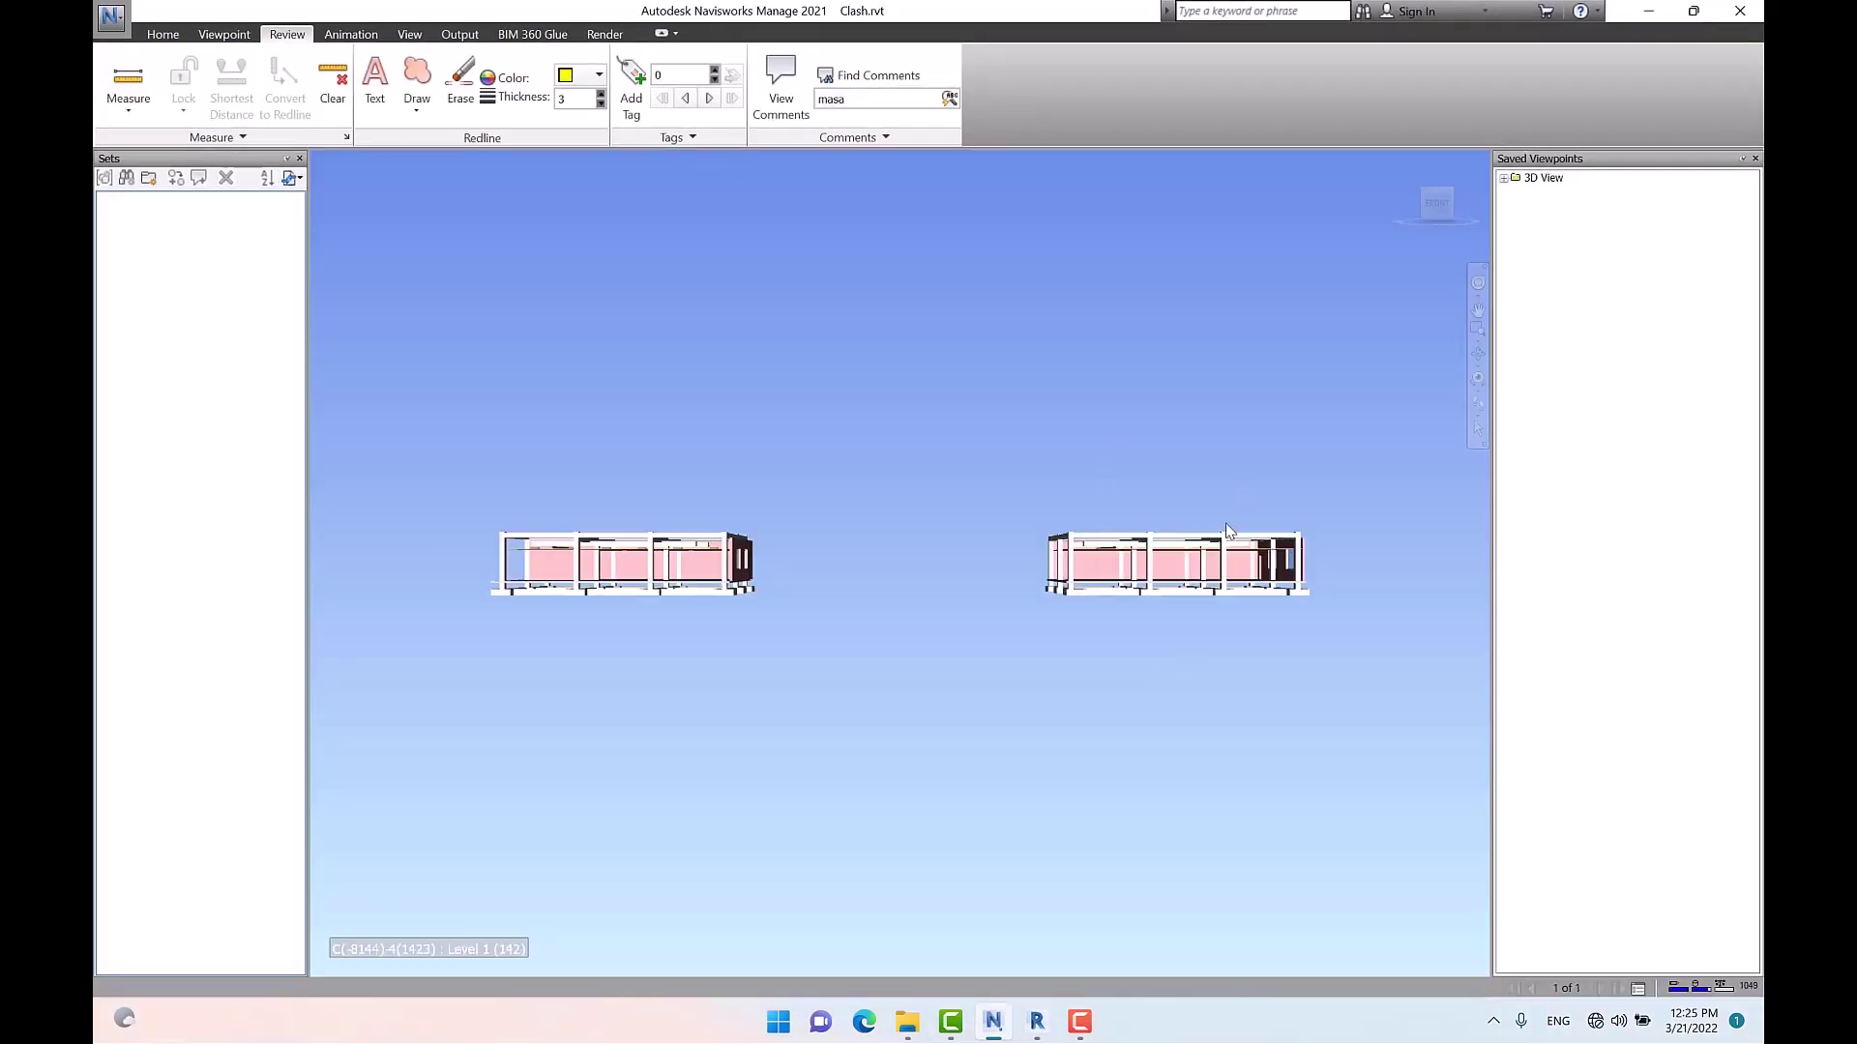
Examine the imported building model from the corner beside the brick wall with two windows and a door
shift+middle_drag(1226, 524, 1052, 587)
scroll(1390, 669, up, 10)
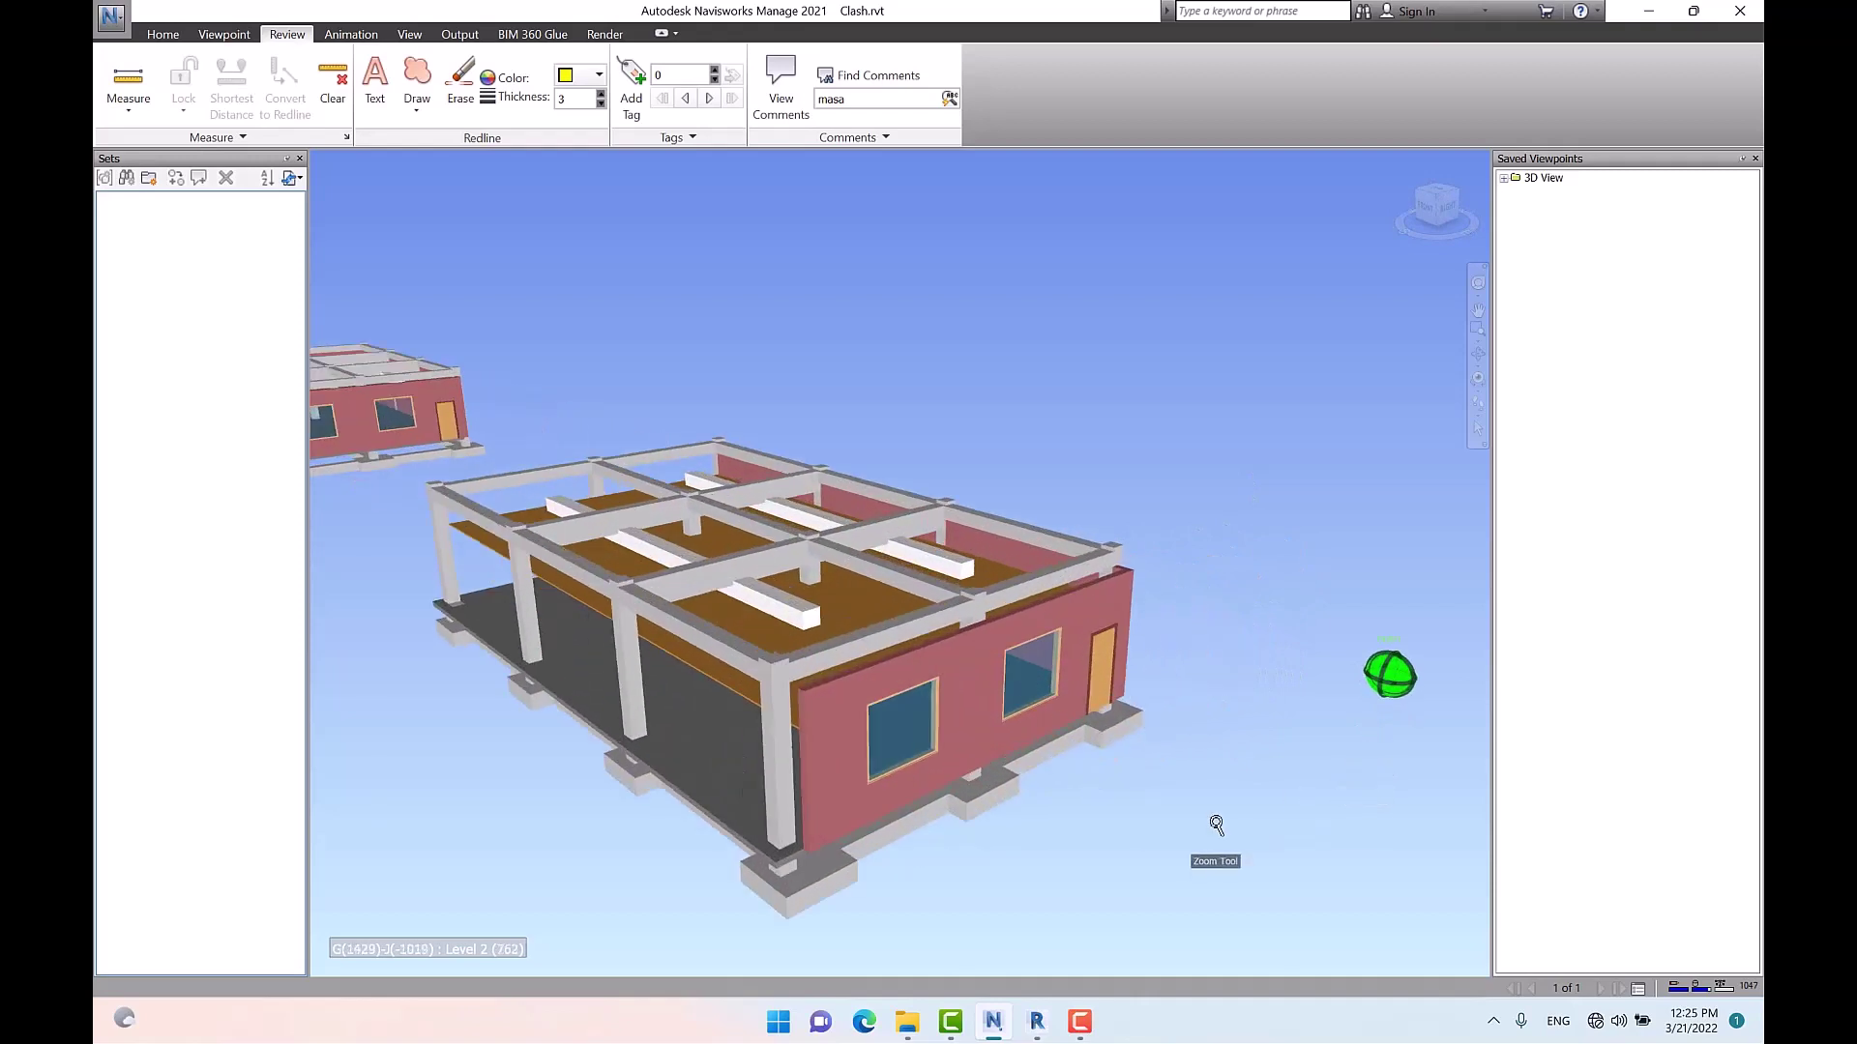
middle_drag(982, 795, 1165, 682)
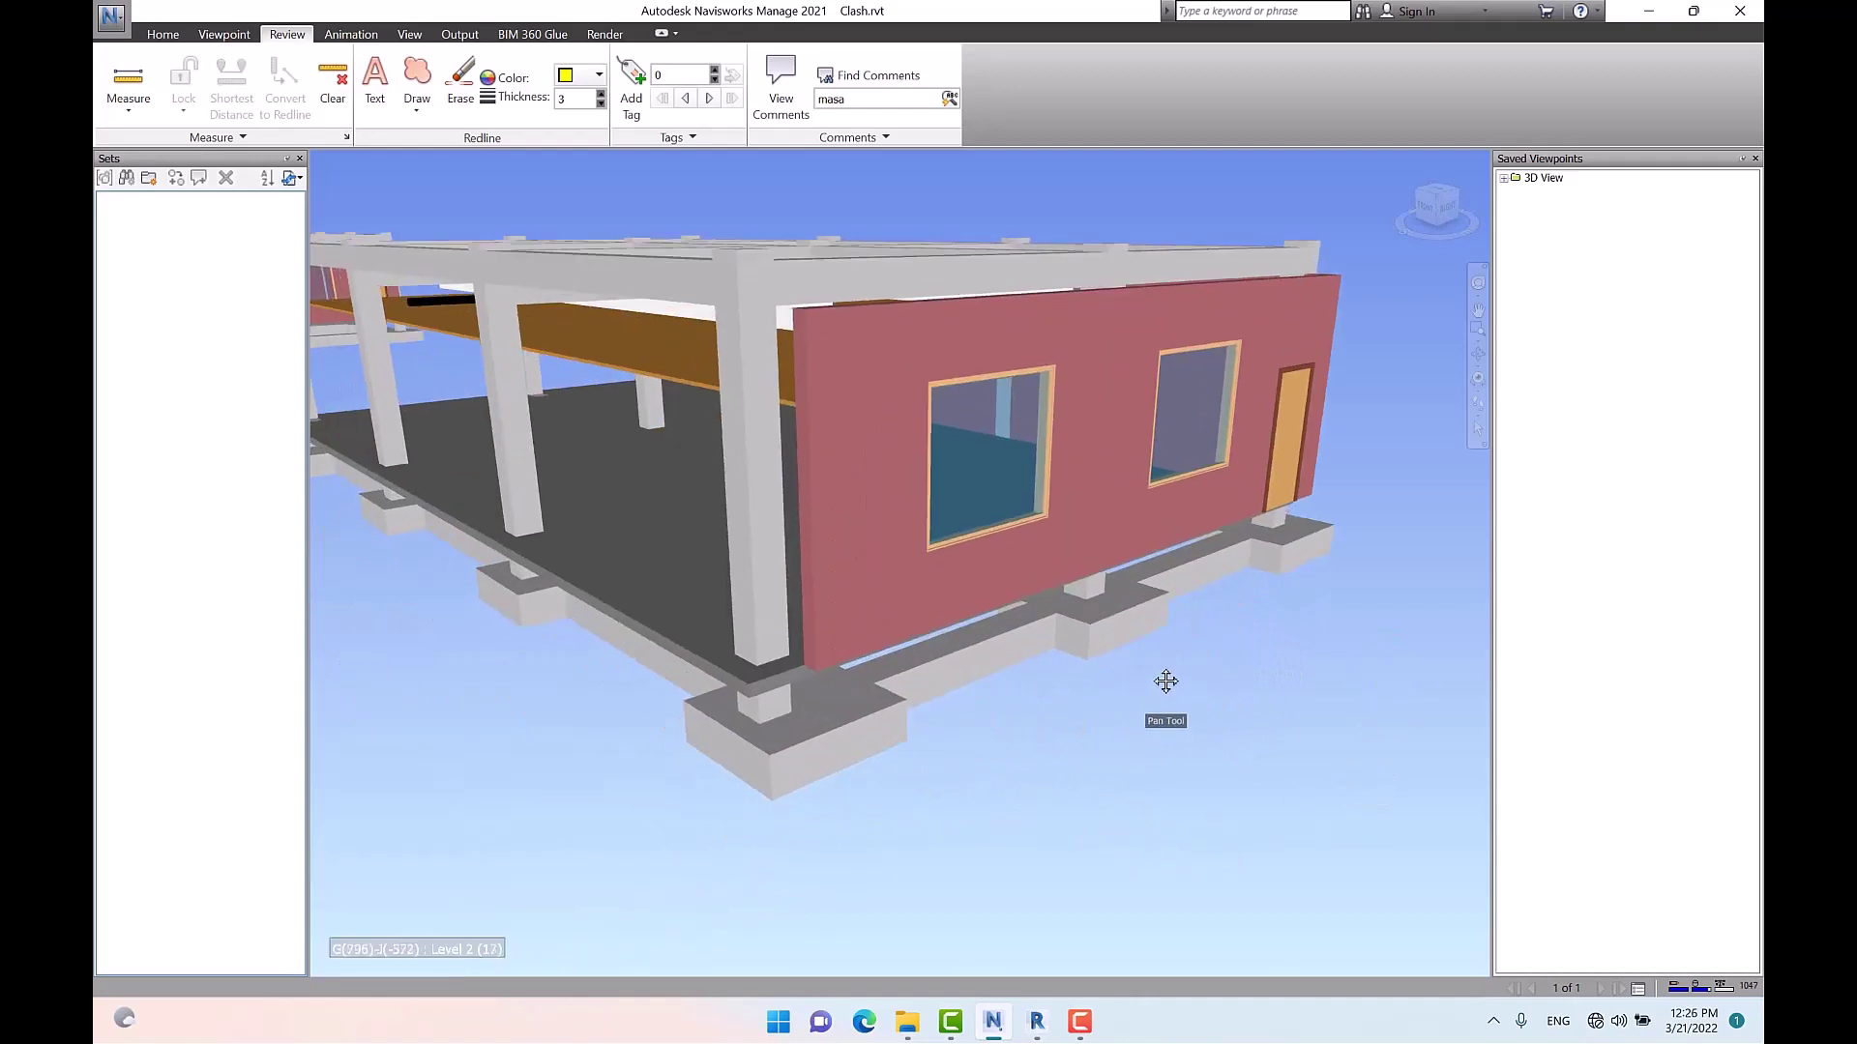
Select the brick wall with two windows and a door to inspect its overlapping faces, then clear the selection
click(1109, 523)
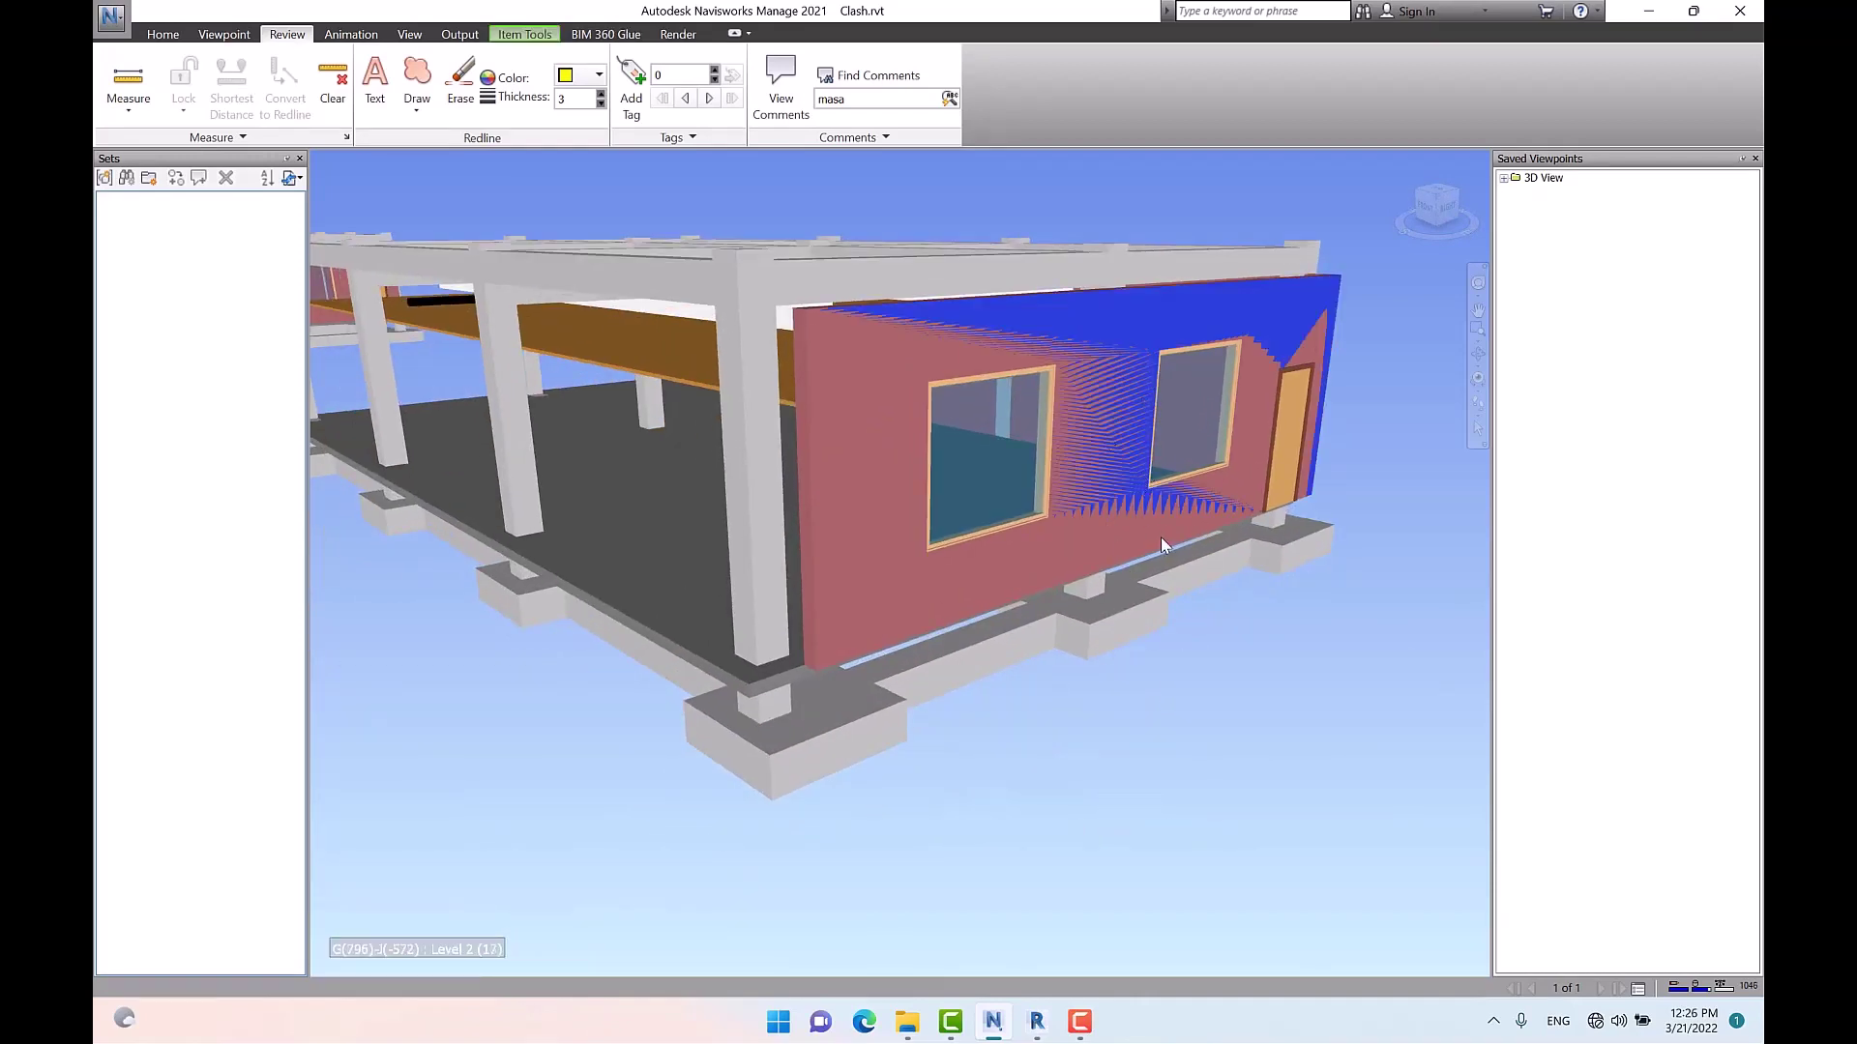
click(1244, 763)
scroll(1262, 763, down, 5)
shift+middle_drag(1127, 493, 1119, 629)
scroll(965, 741, up, 5)
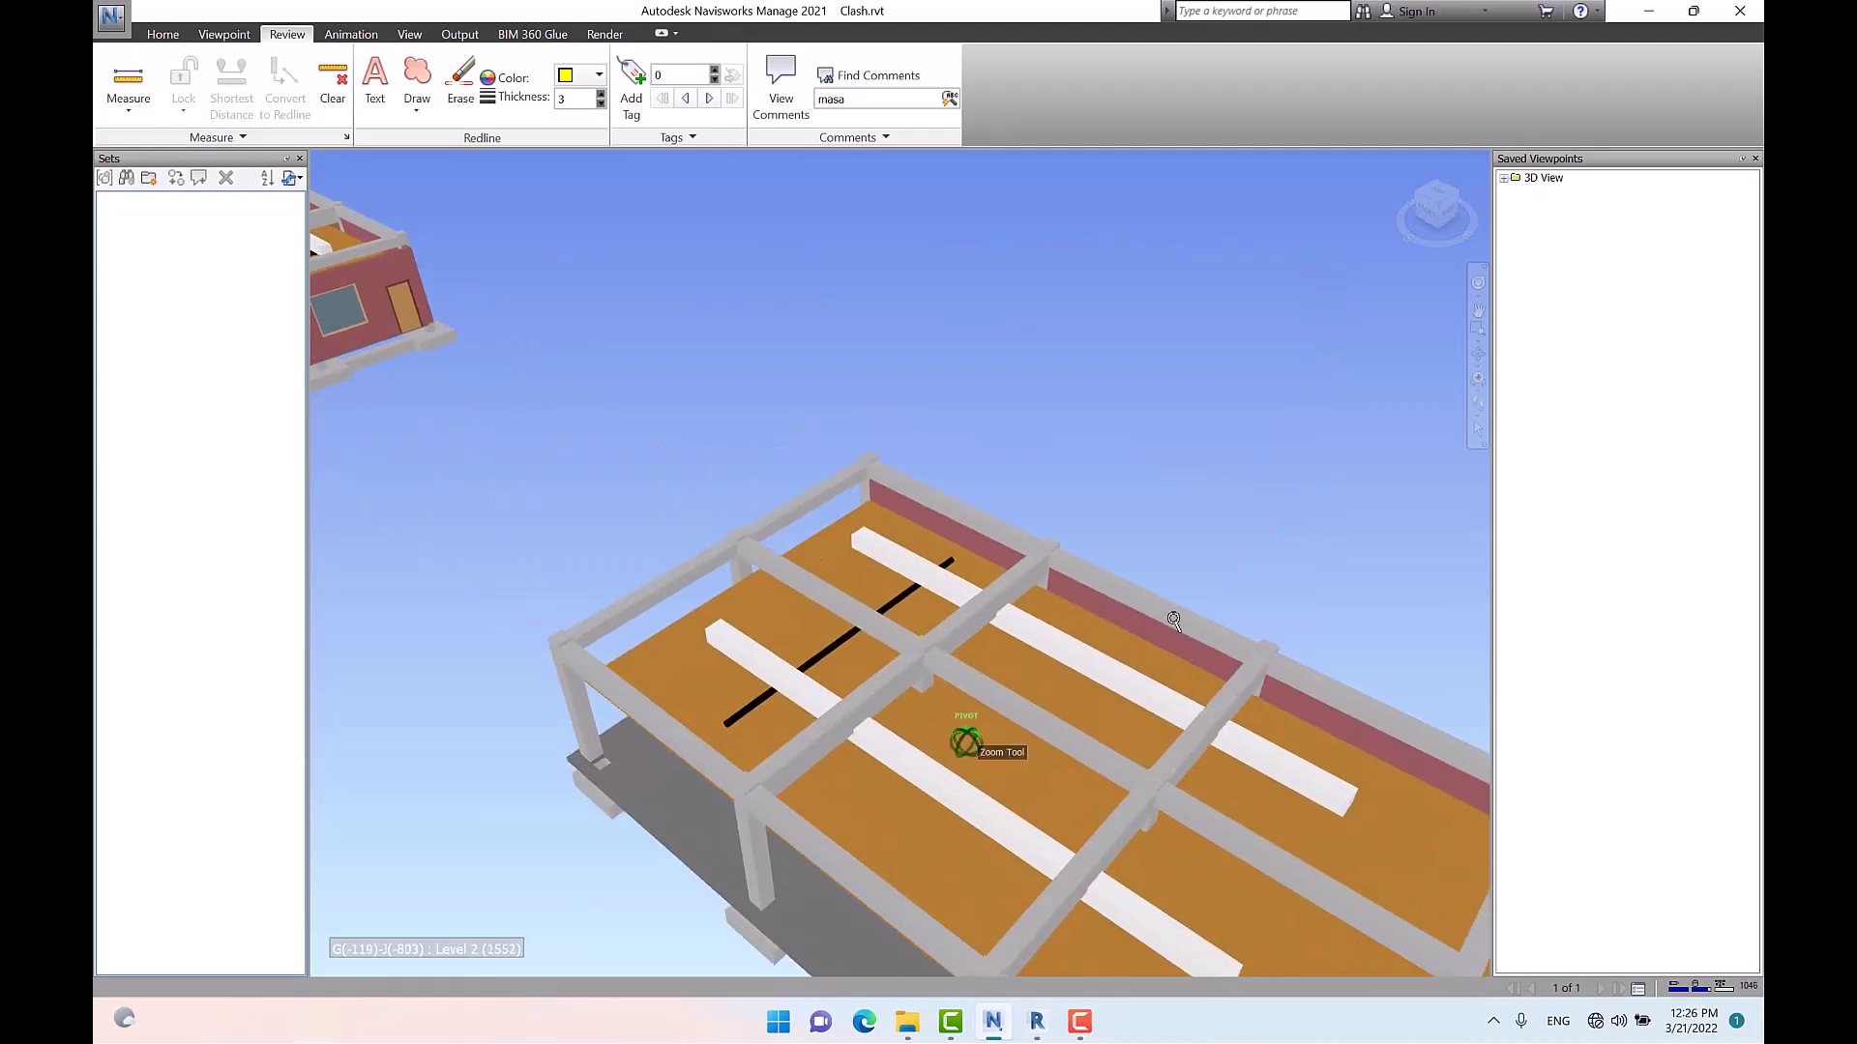
Hide the white duct nearest the long brick wall and undo the hiding
click(1125, 634)
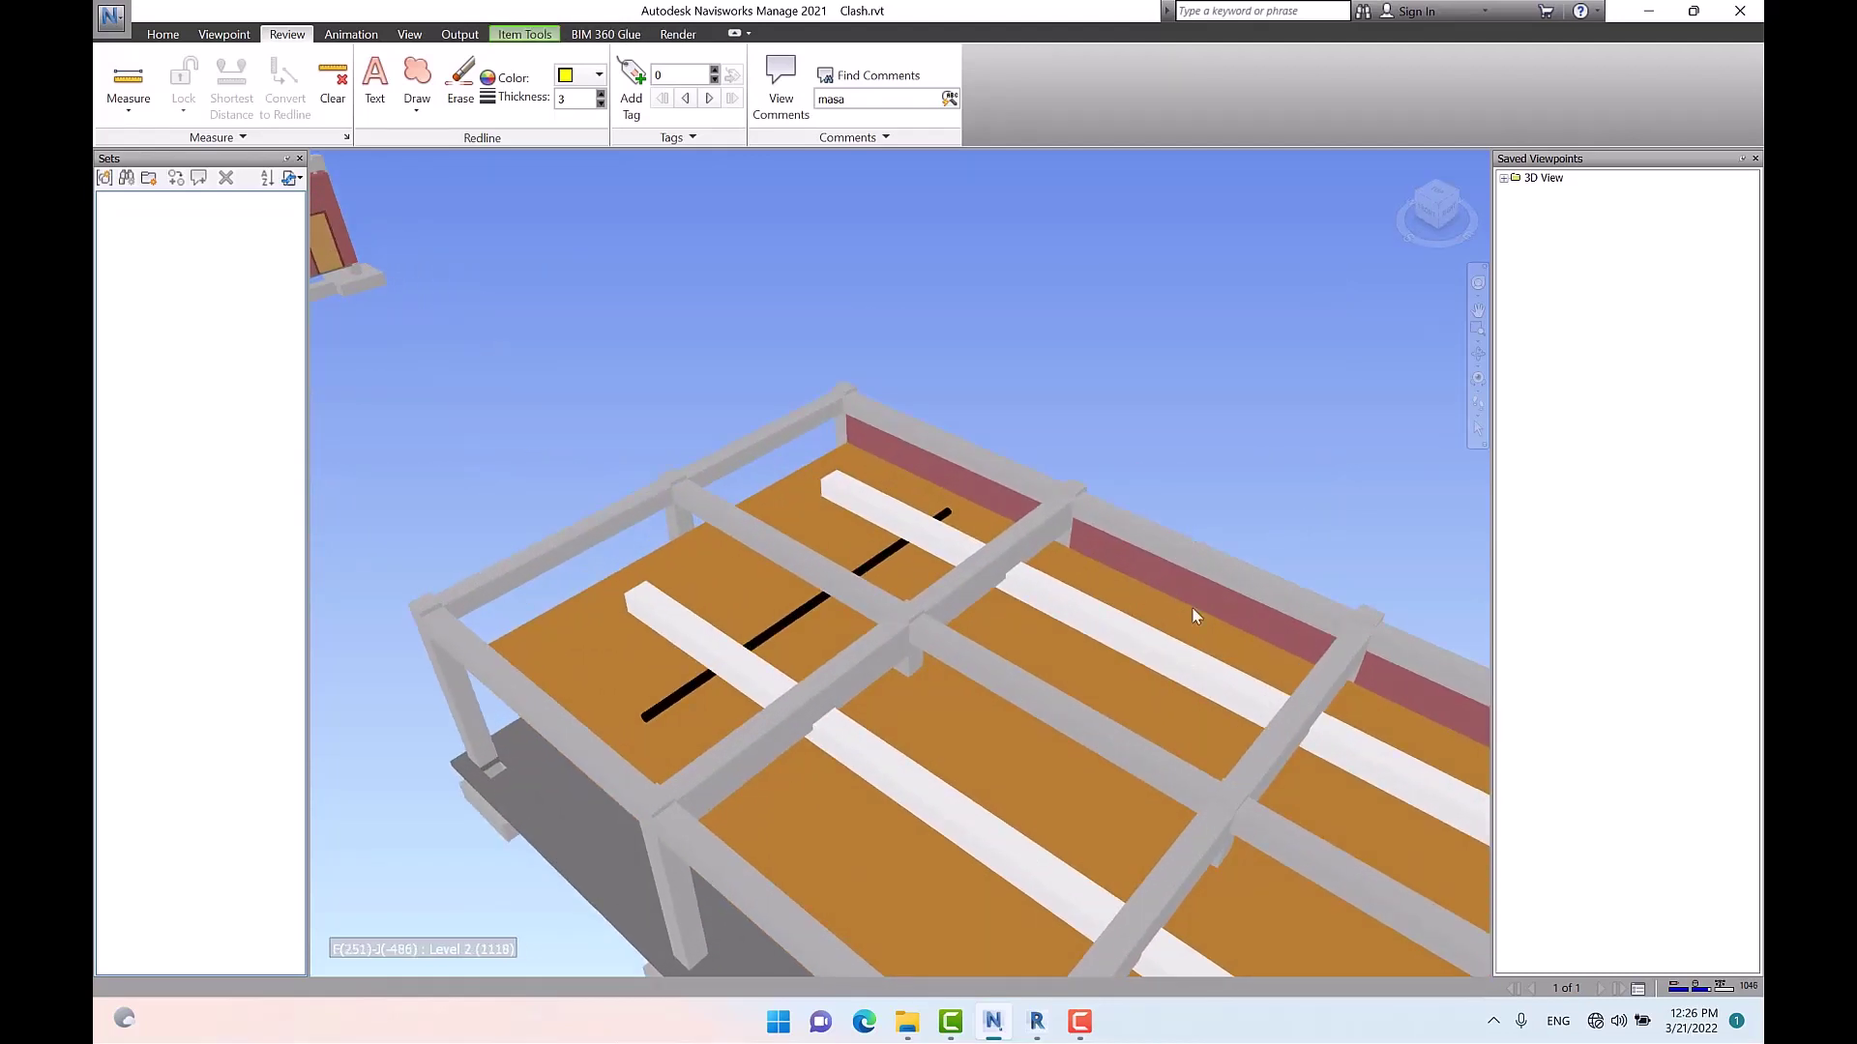
middle_drag(1193, 613, 1085, 495)
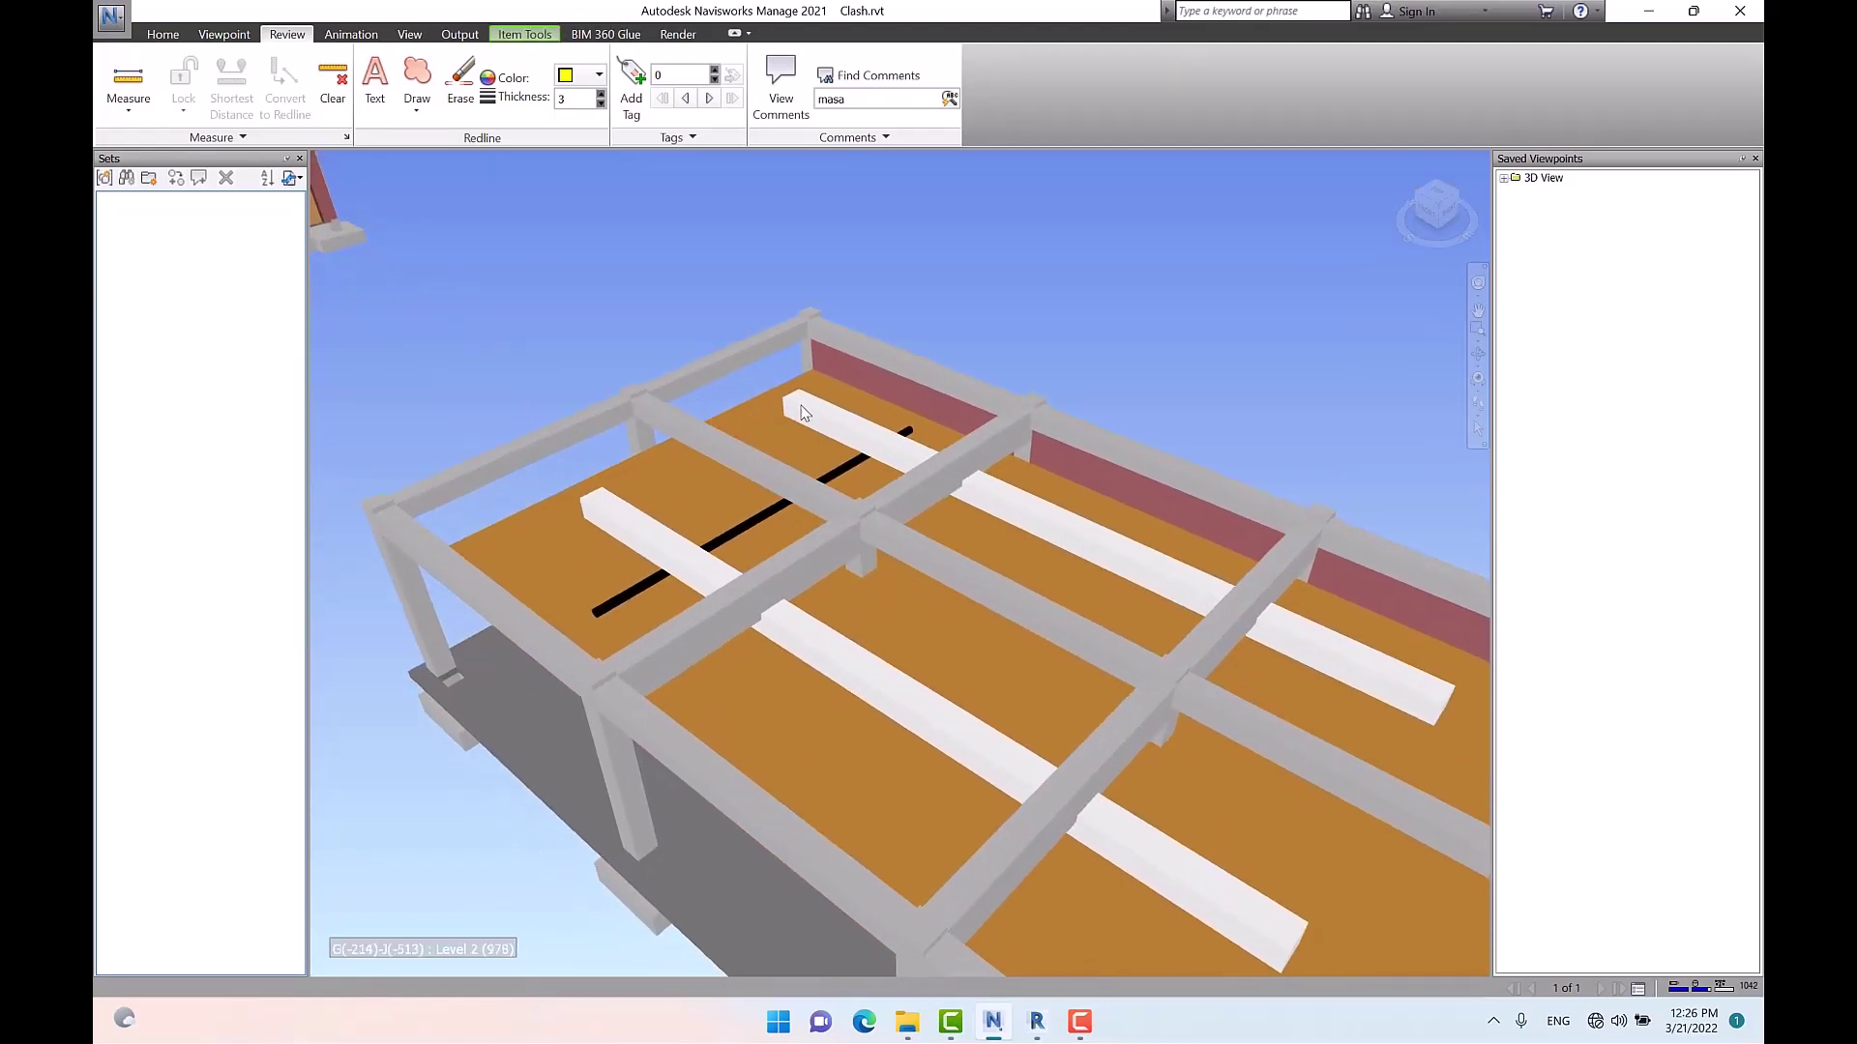
click(832, 428)
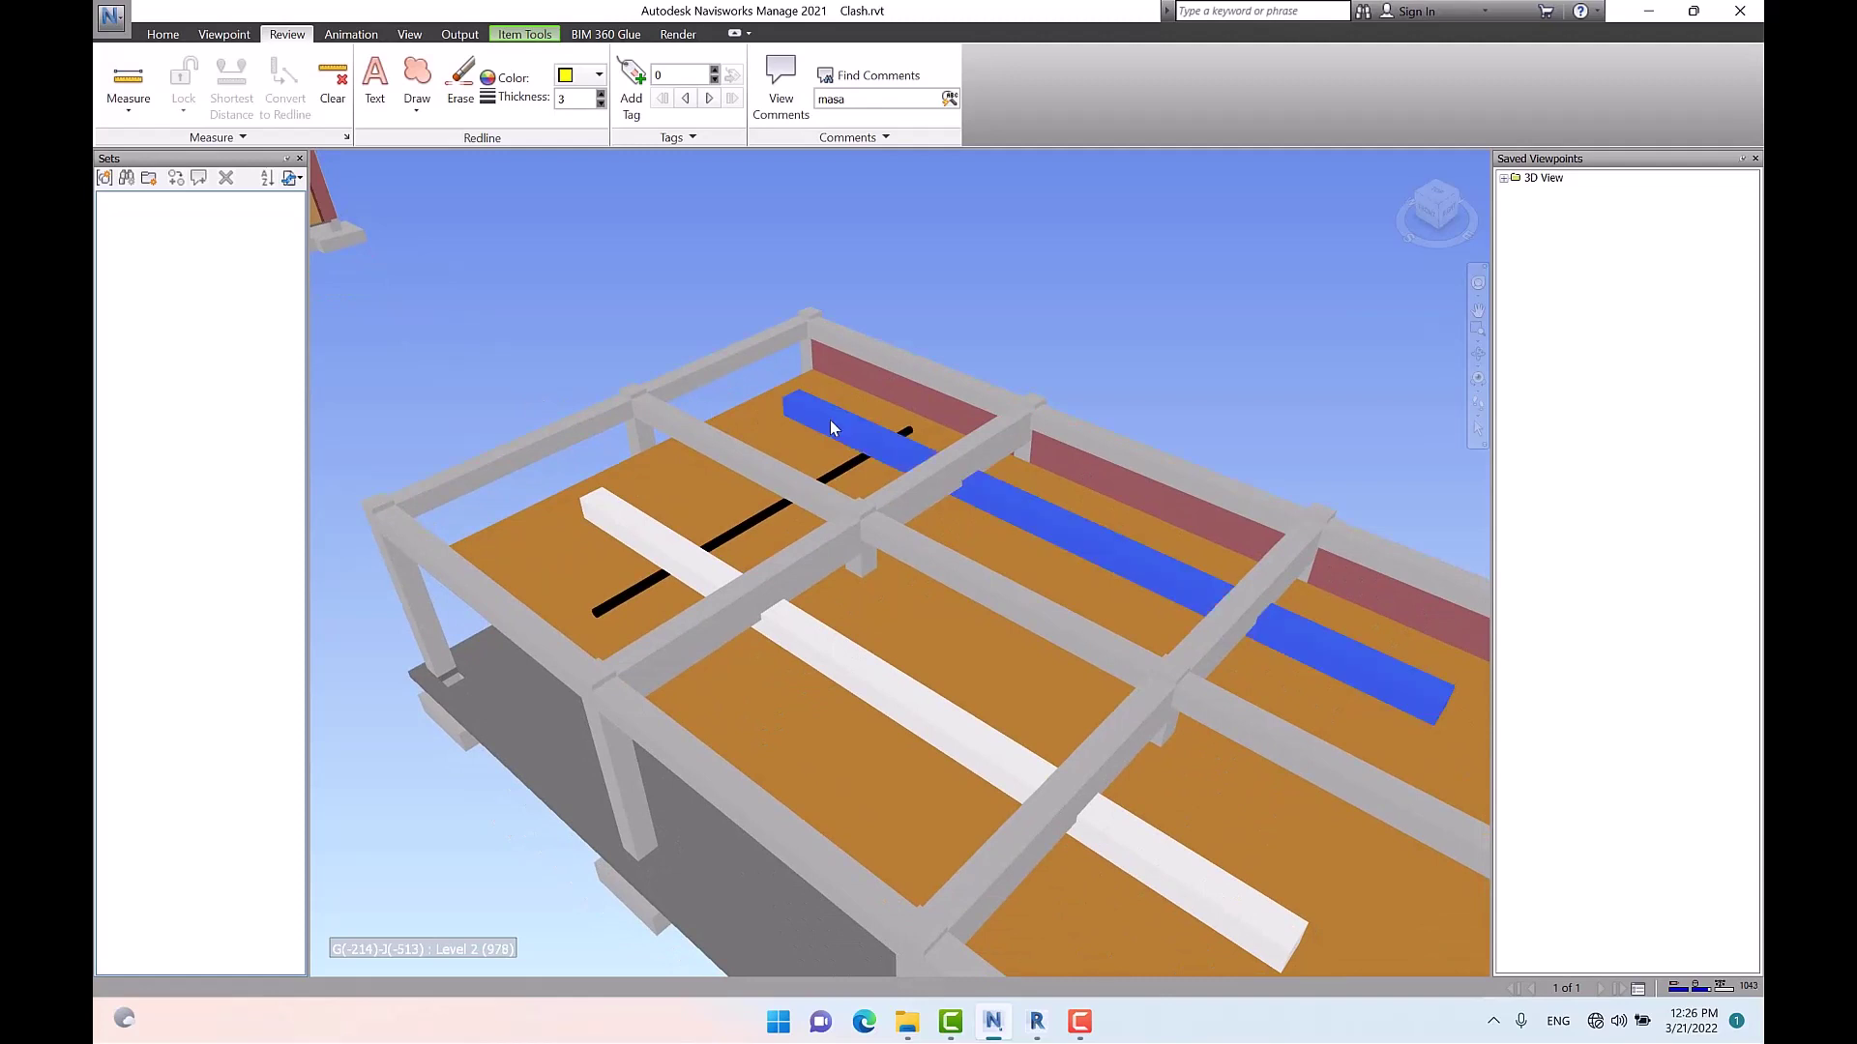
key(ctrl+h)
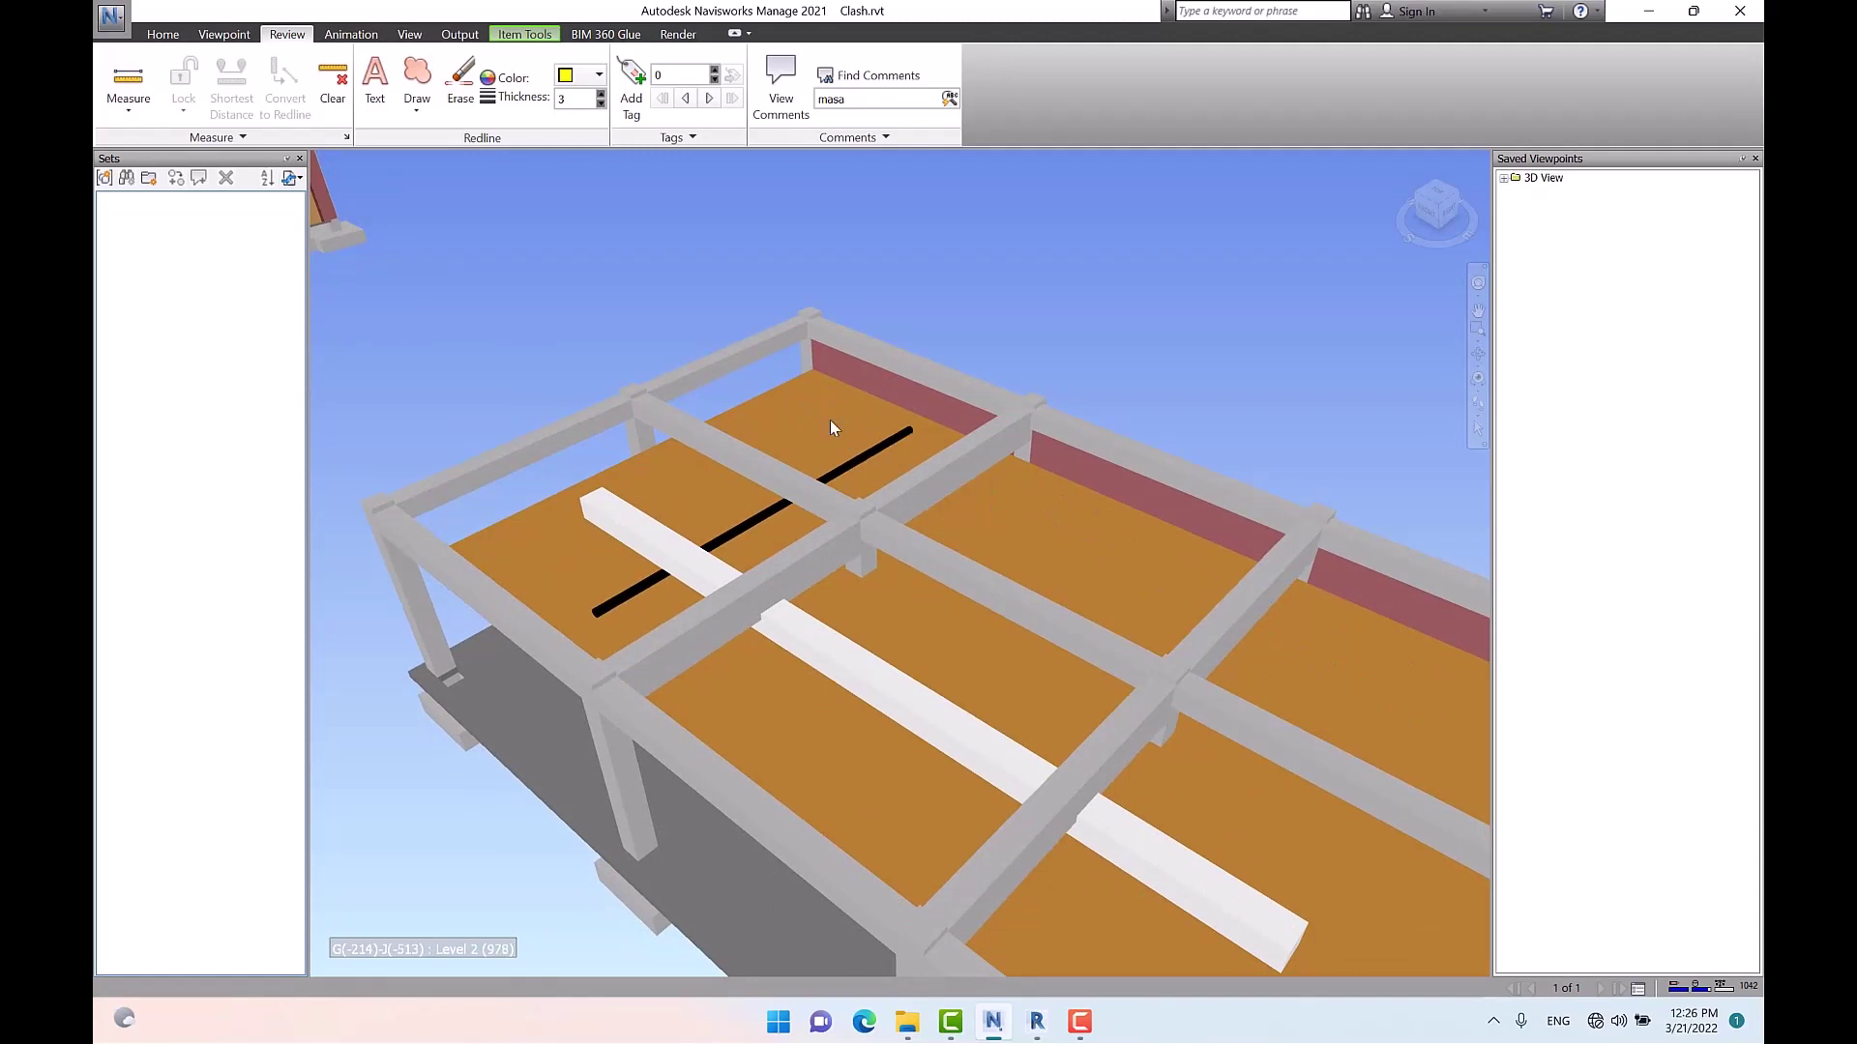
key(ctrl+z)
key(ctrl+z)
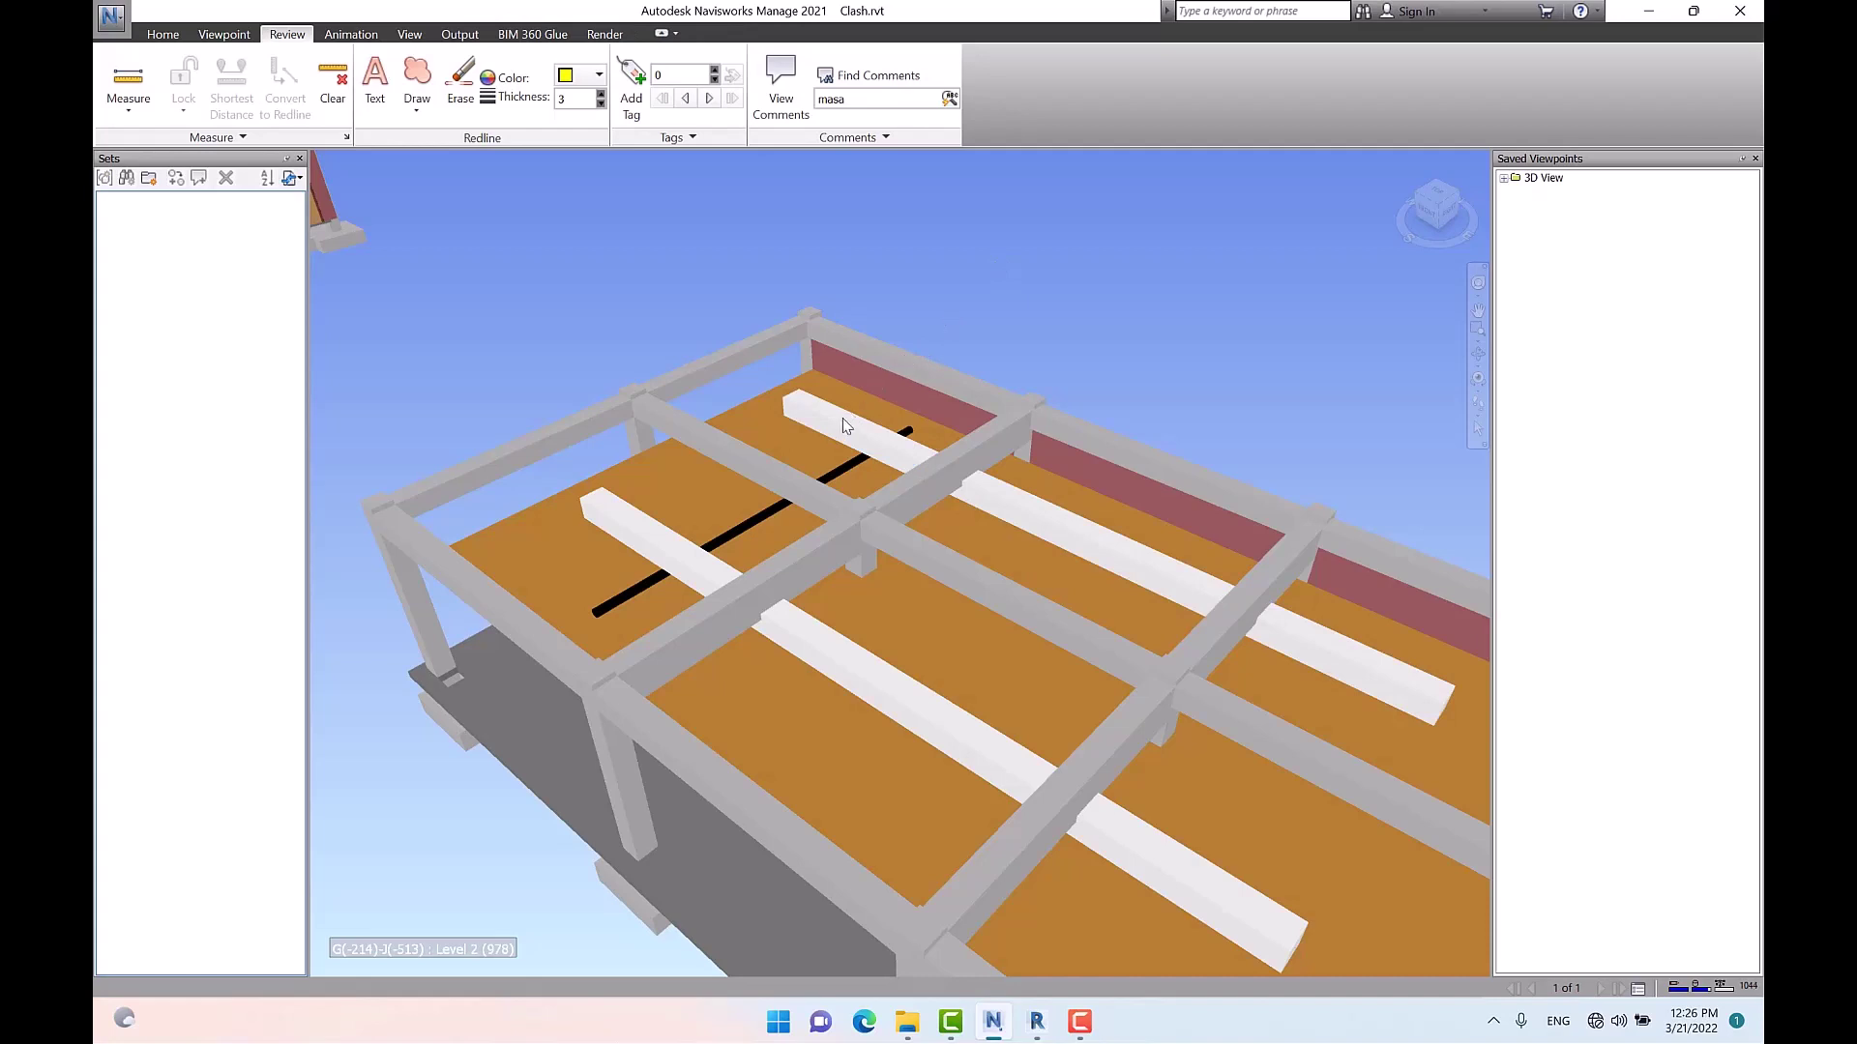
Select the same duct again and switch its visibility off and back on to check for a coincident duplicate
click(844, 426)
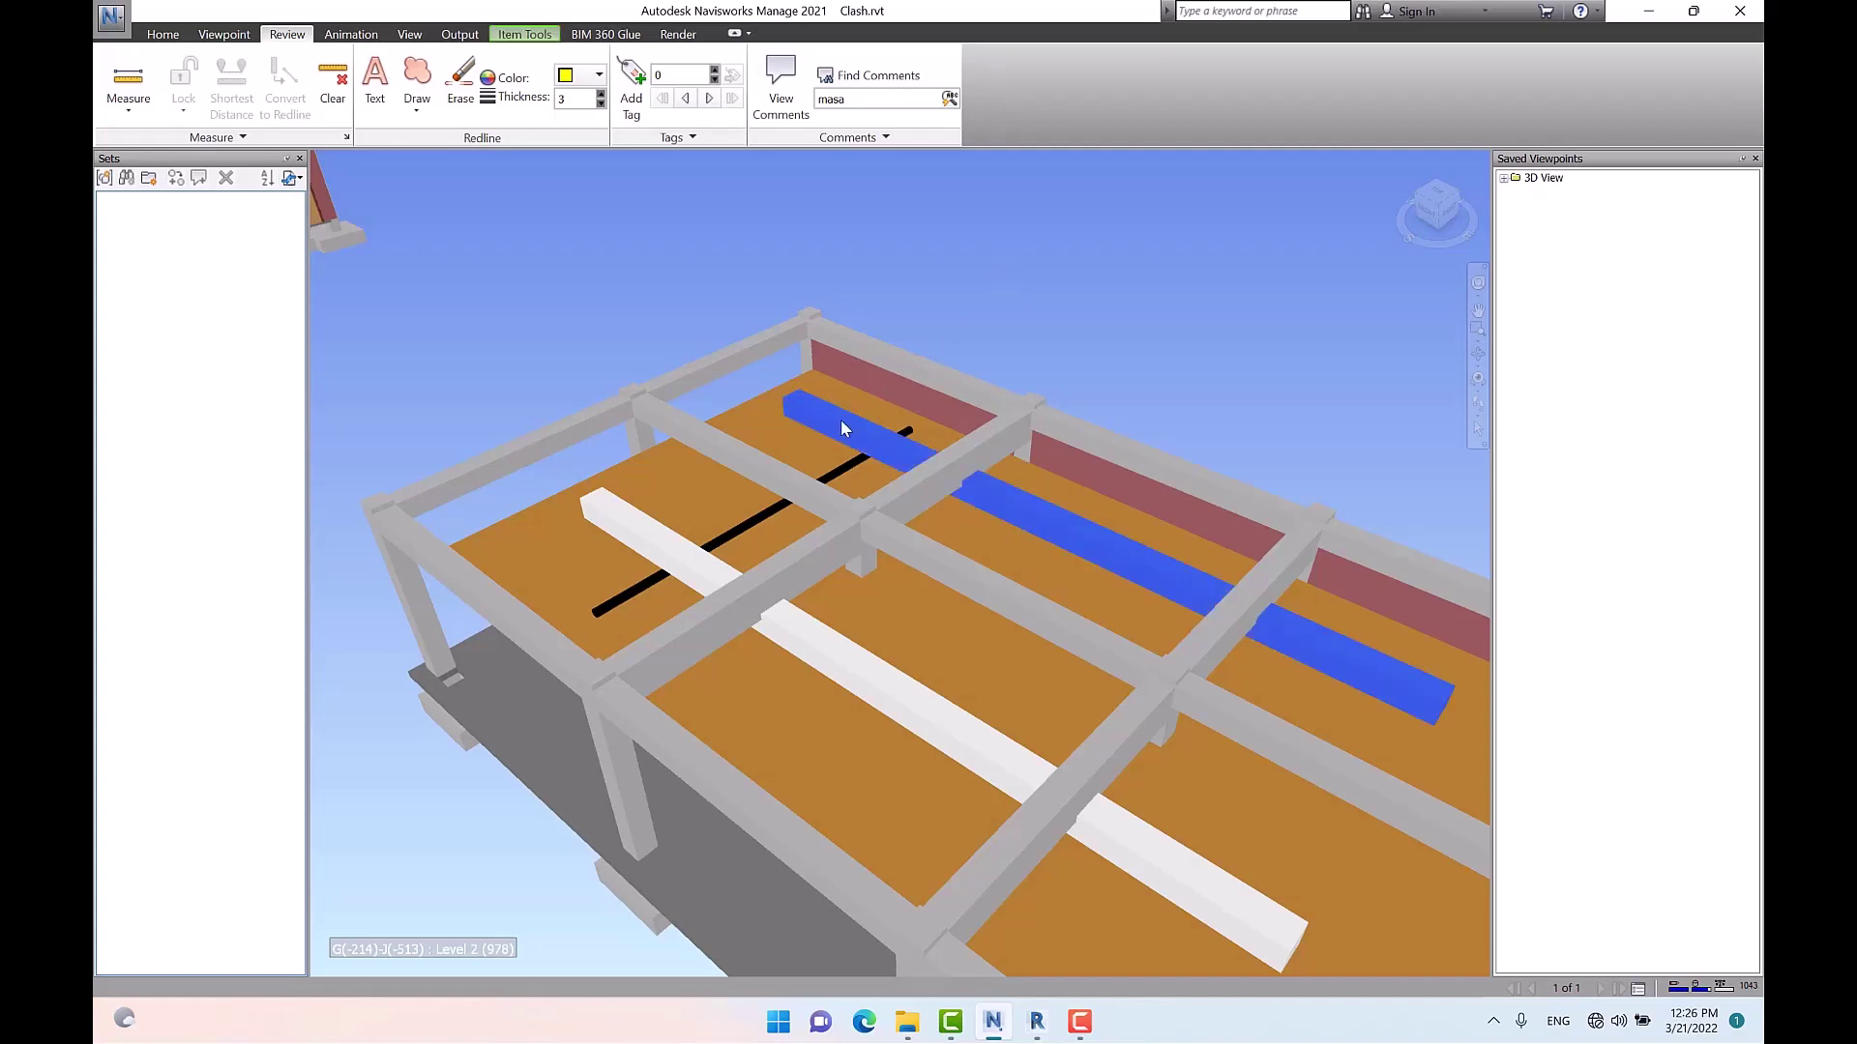
key(Escape)
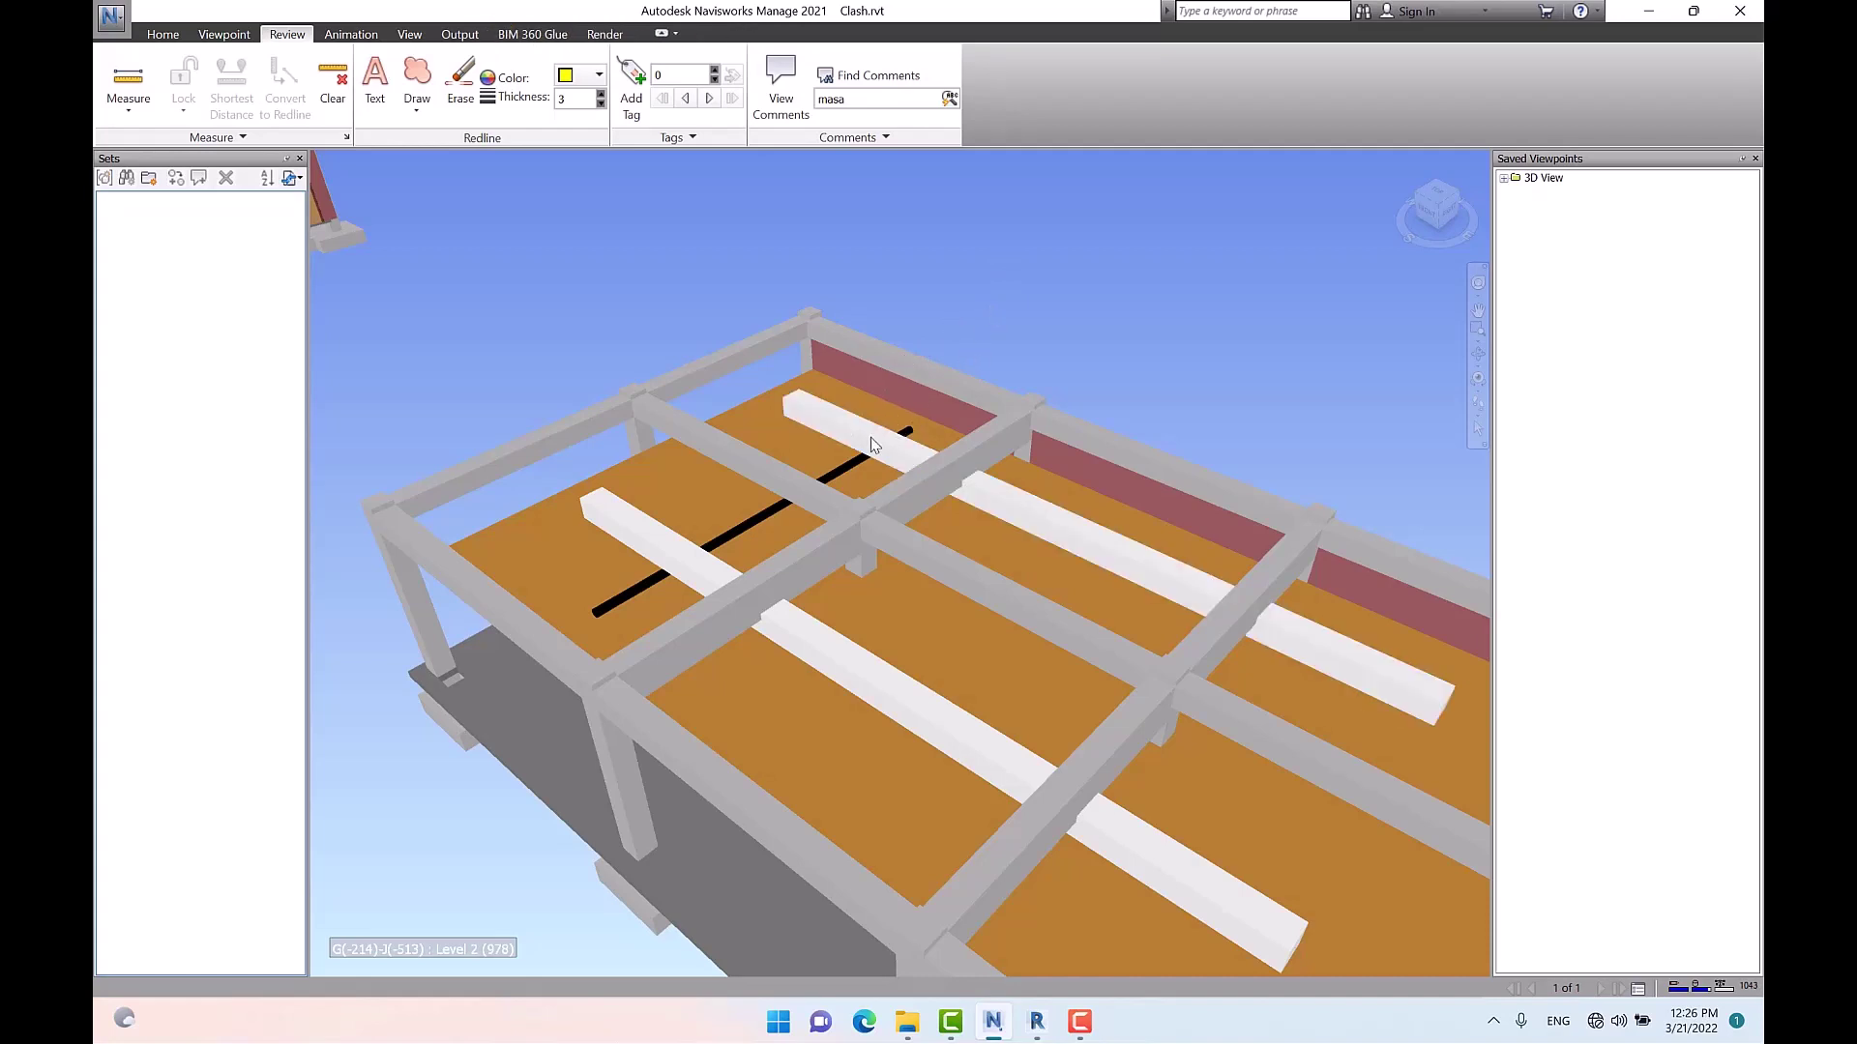
click(873, 445)
key(ctrl+h)
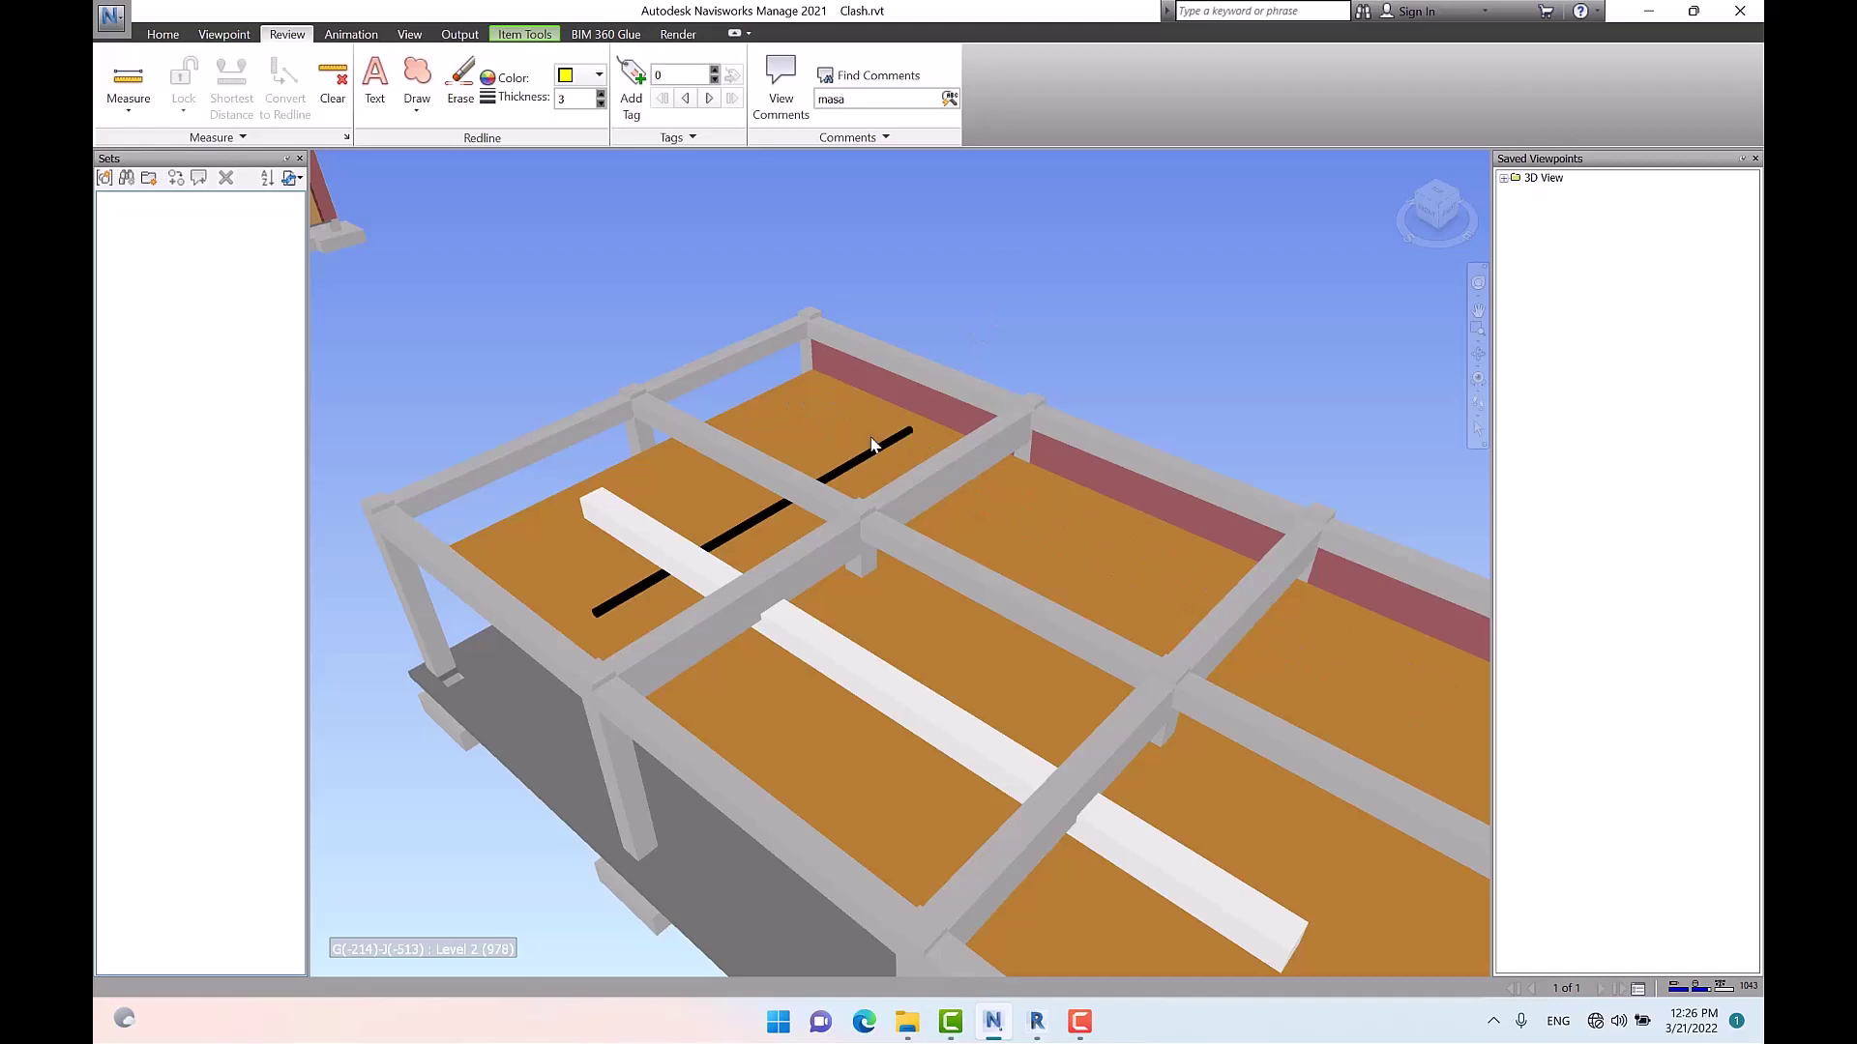
key(ctrl+h)
key(Escape)
click(873, 445)
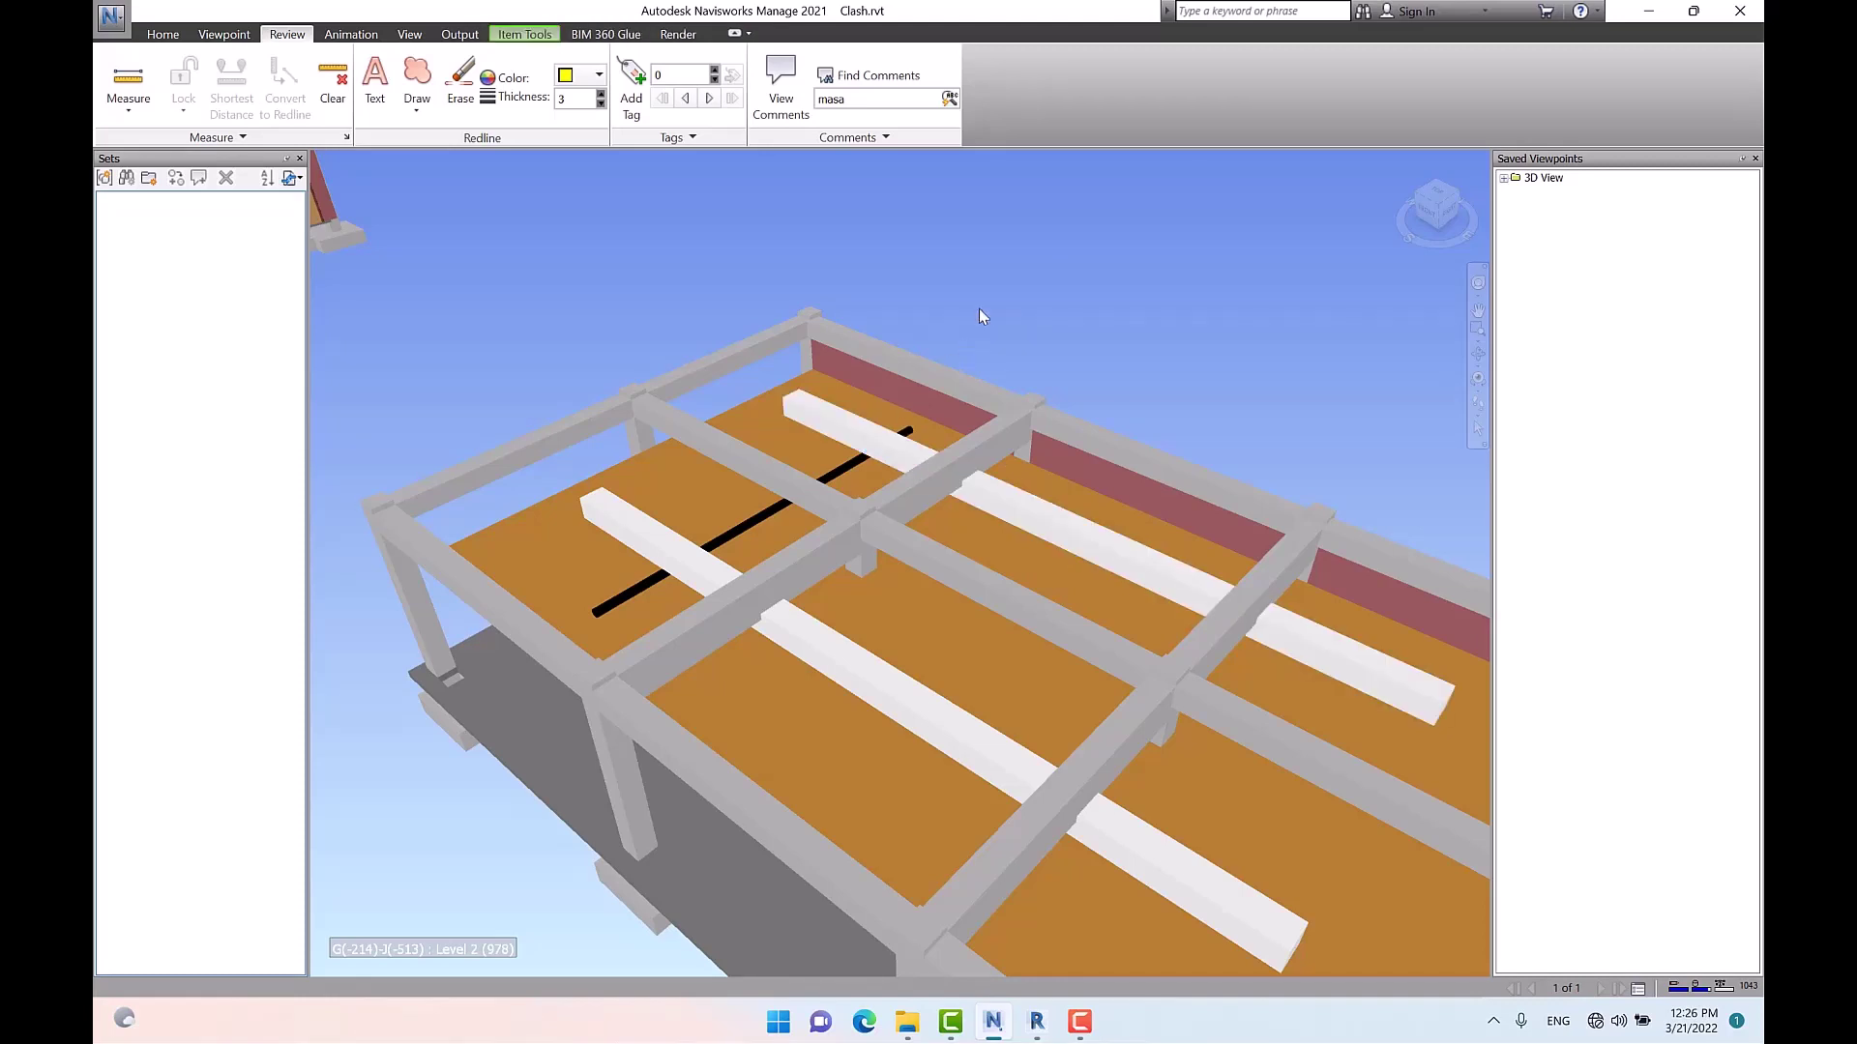
Close the saved viewpoints list and show the properties of the duct nearest the long brick wall, widening the value column
click(978, 309)
click(828, 420)
click(1755, 157)
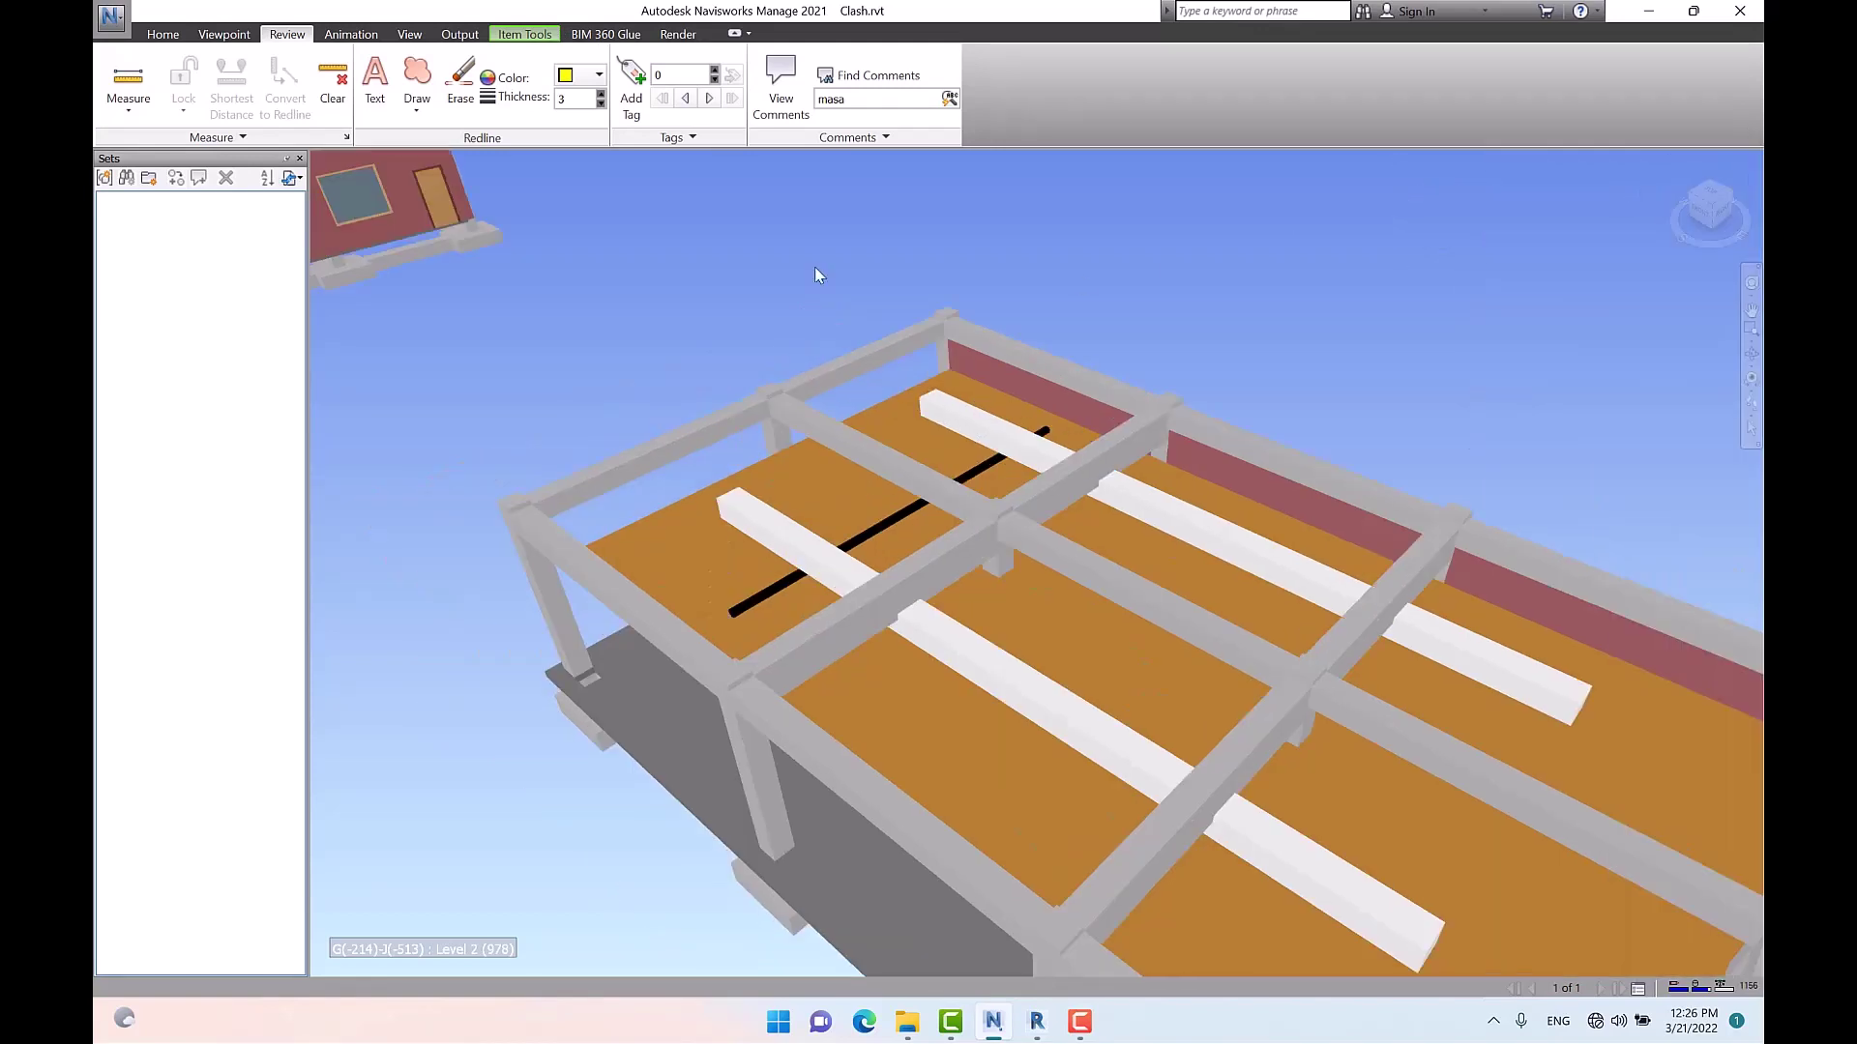
click(163, 35)
click(996, 85)
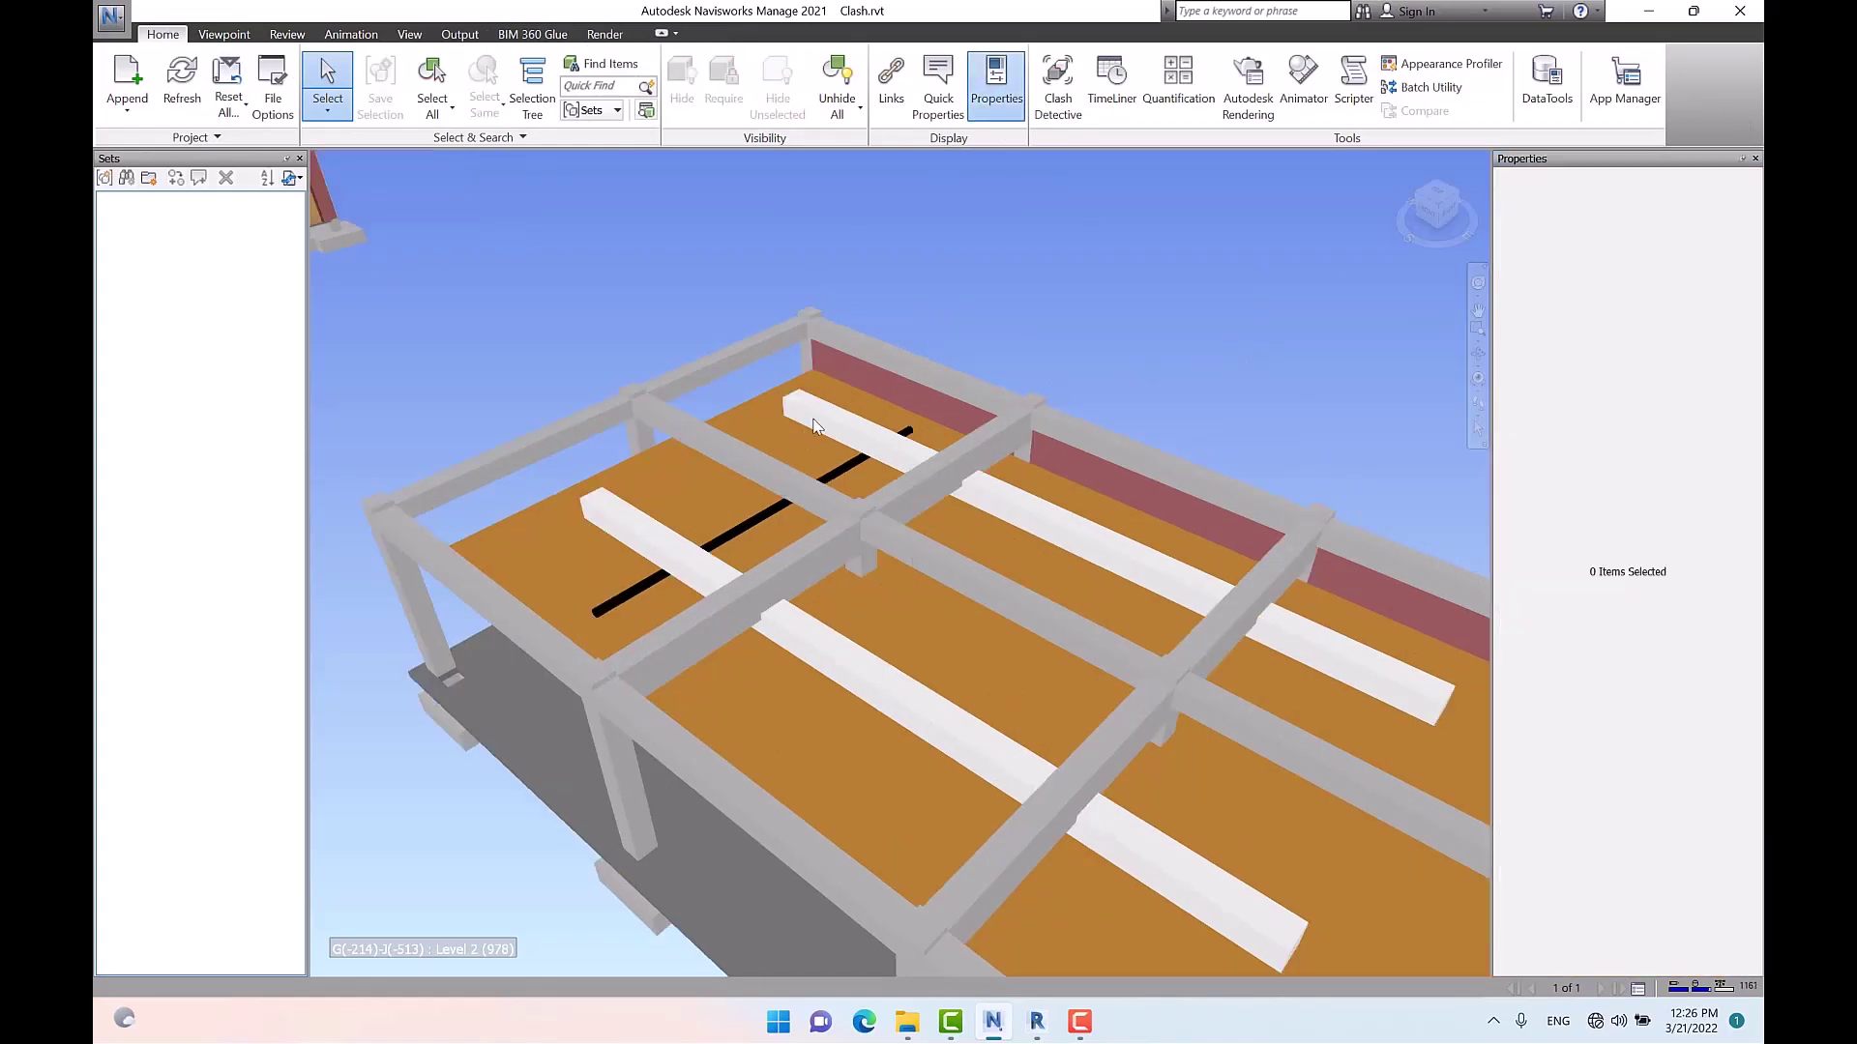
click(839, 424)
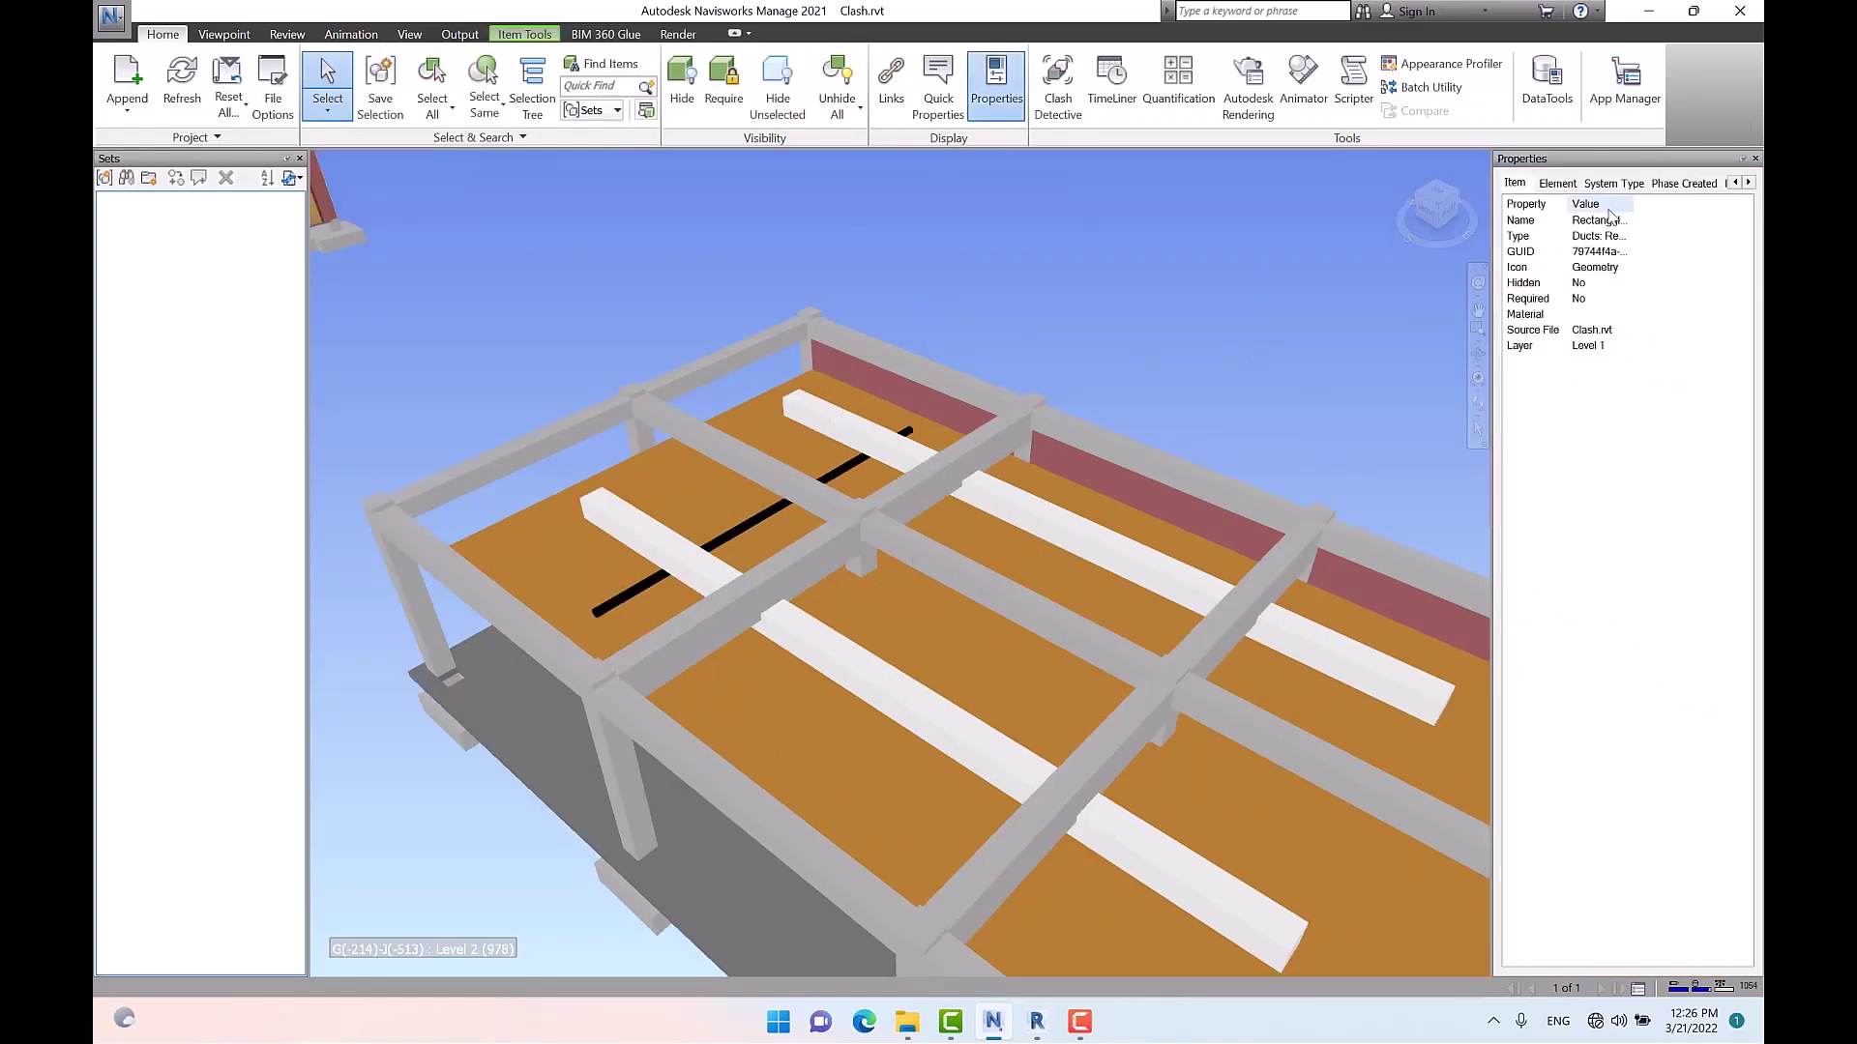
drag(1632, 205, 1719, 206)
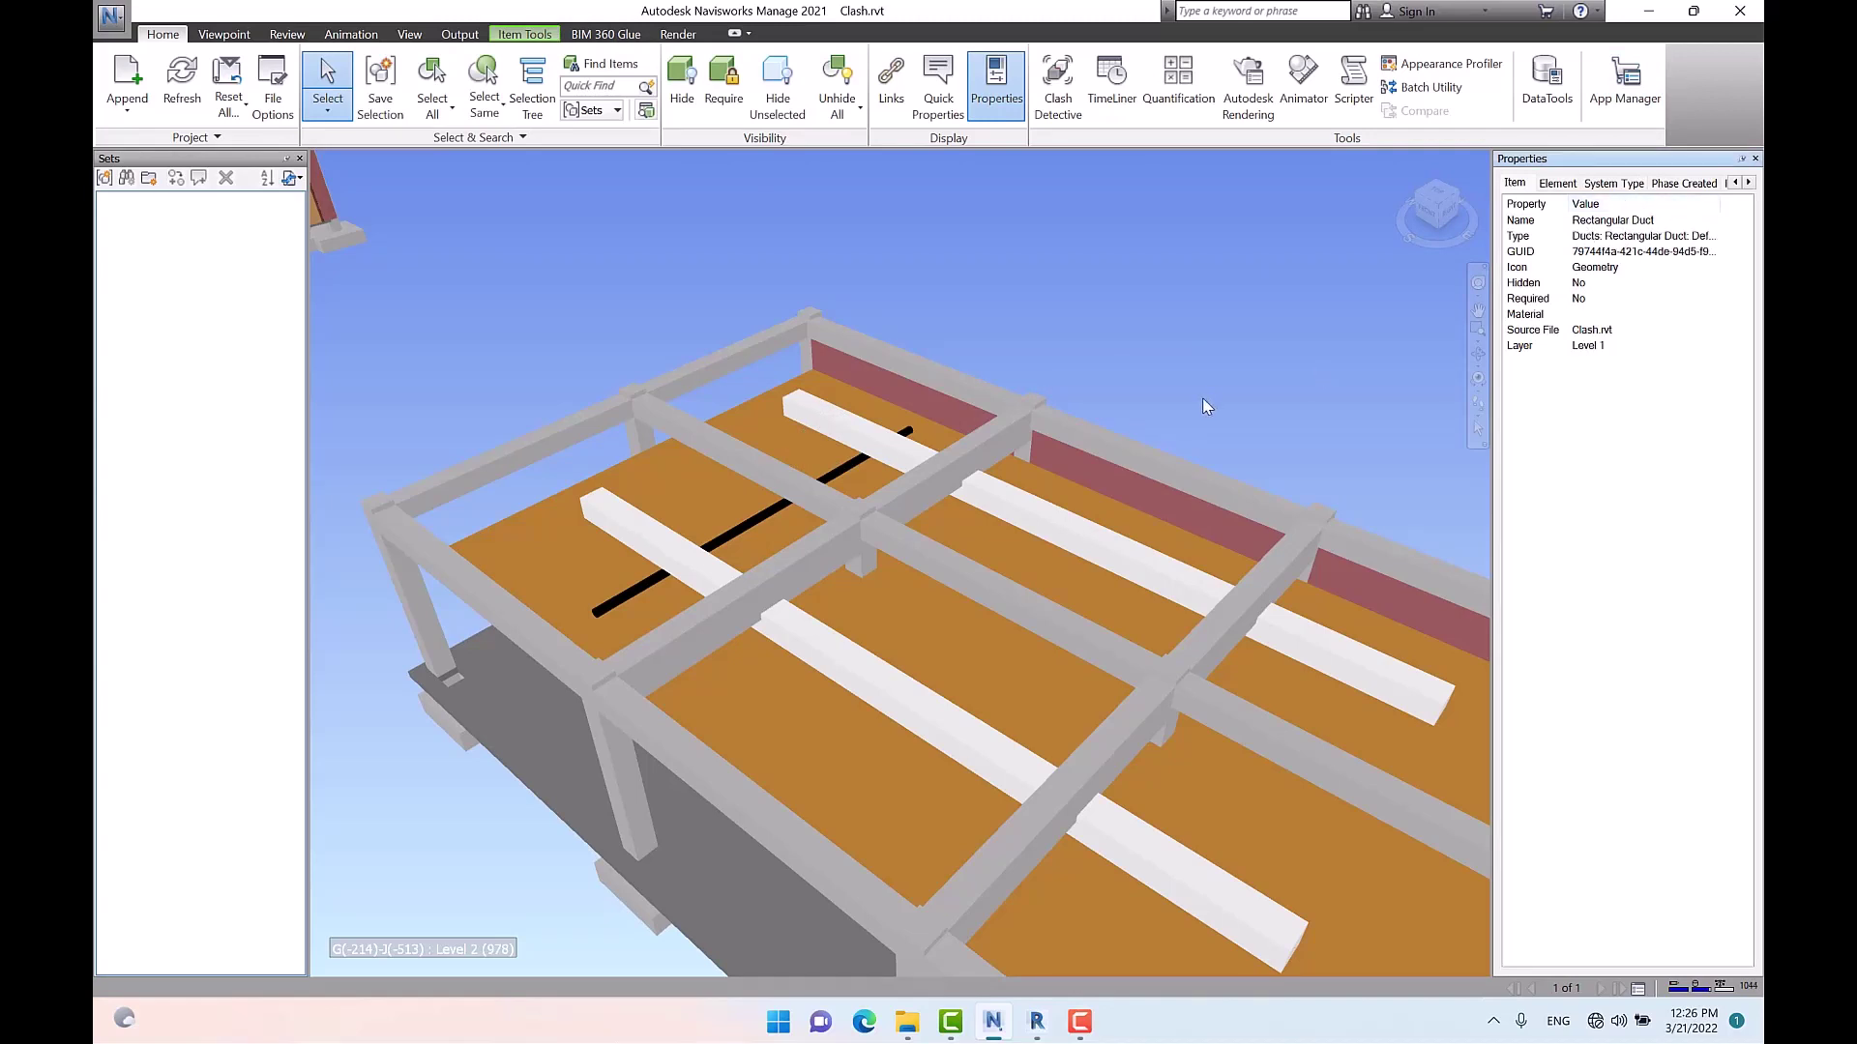
Inspect the properties of the other duct at the same position, temporarily hide it, and look over both buildings
click(1178, 418)
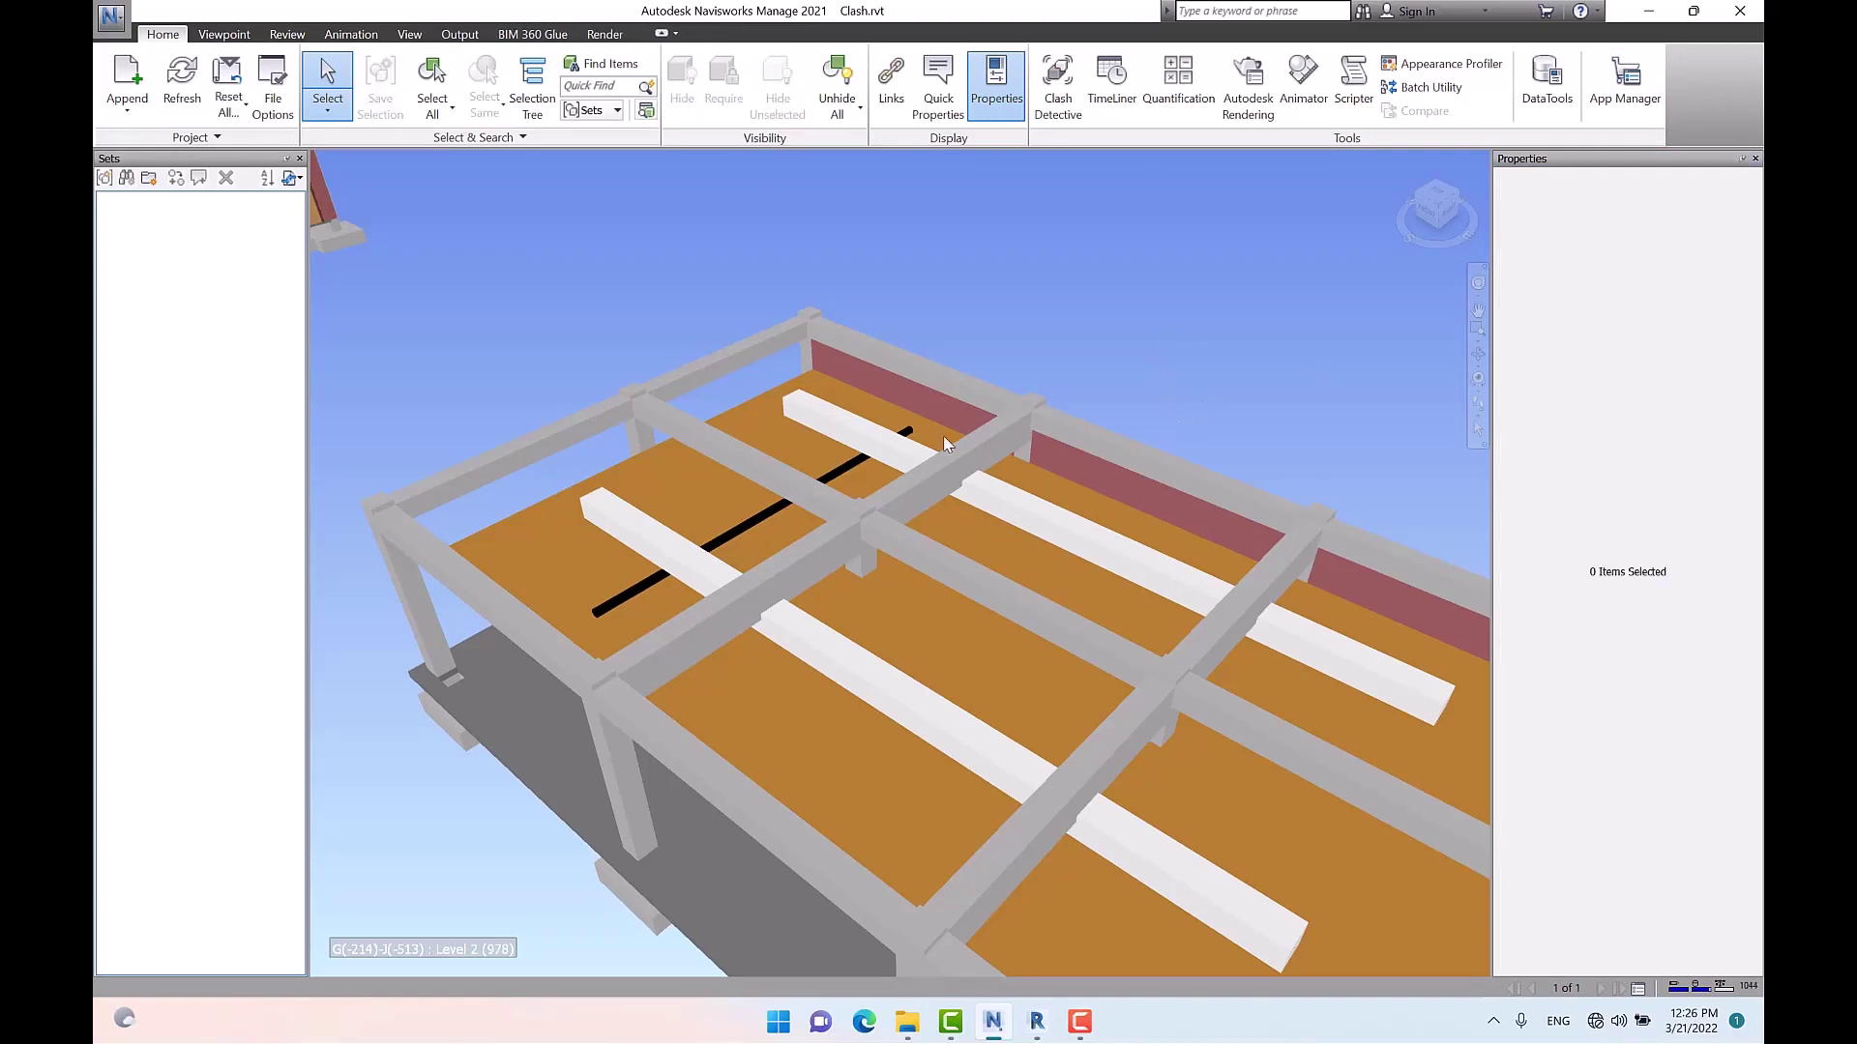
click(860, 437)
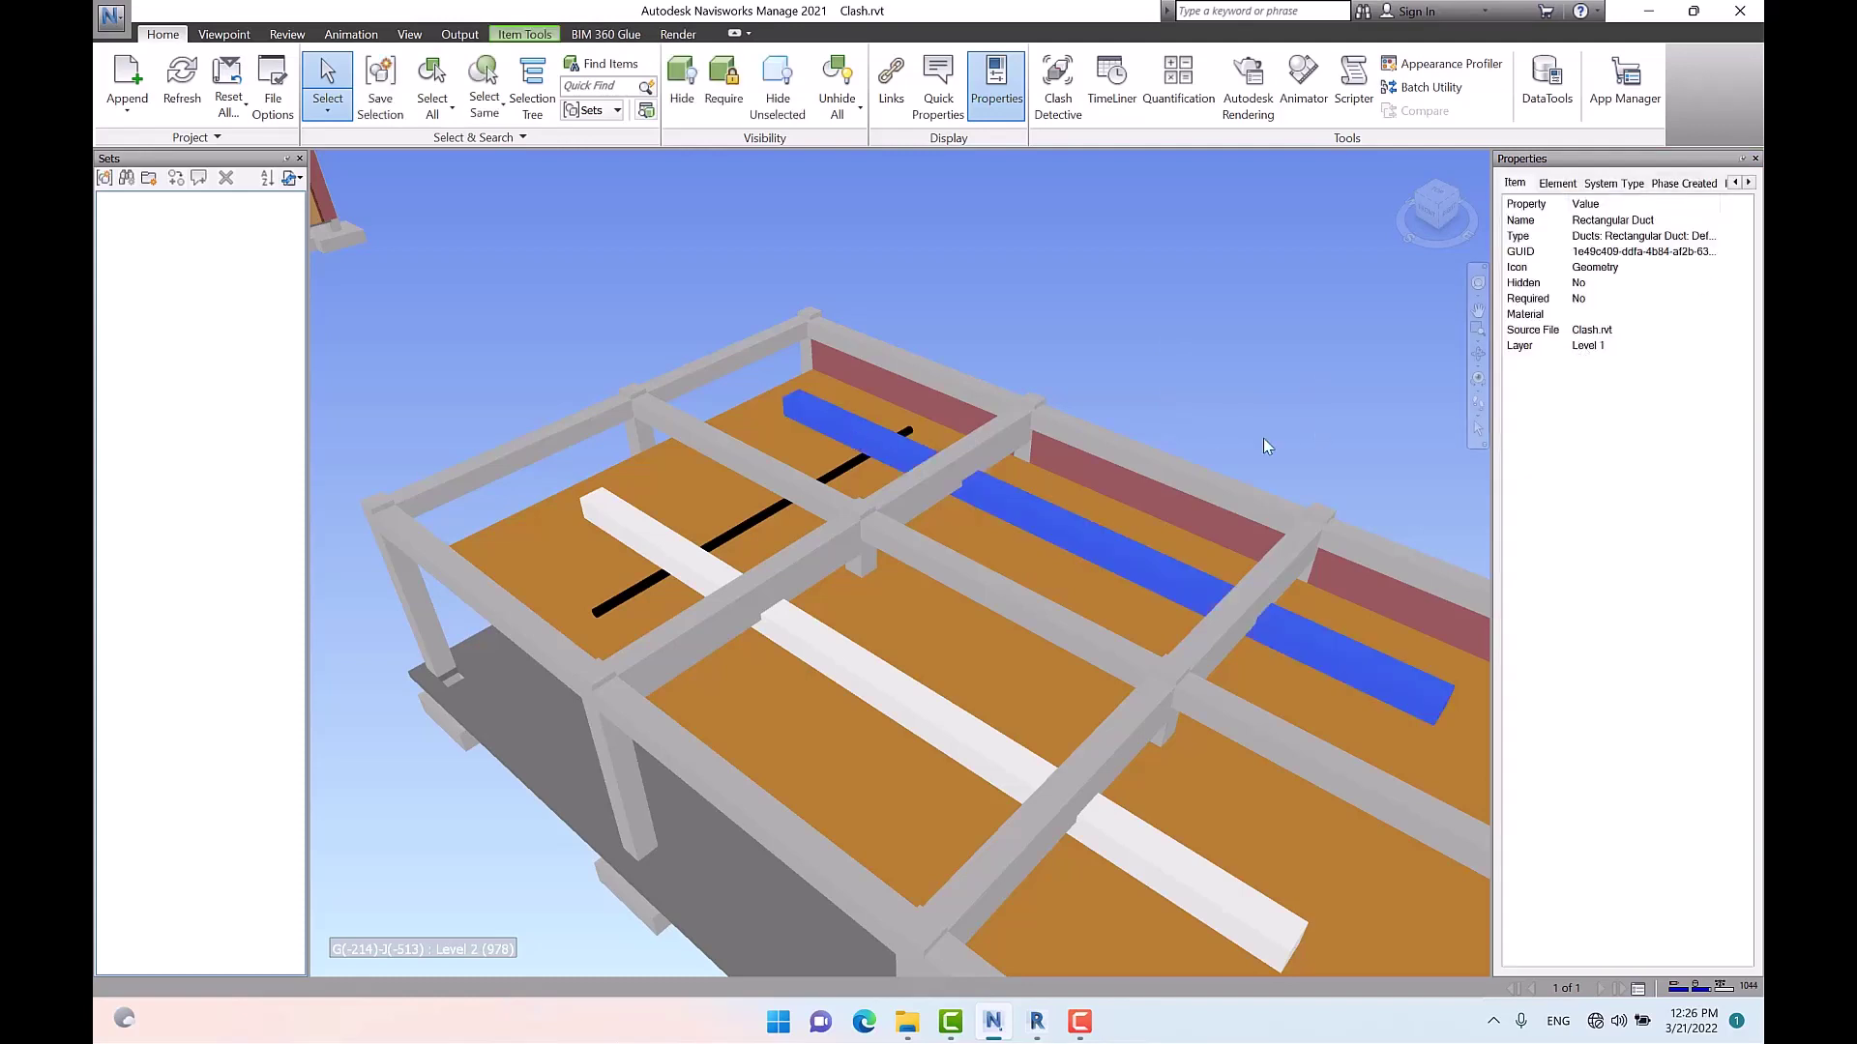
key(ctrl+h)
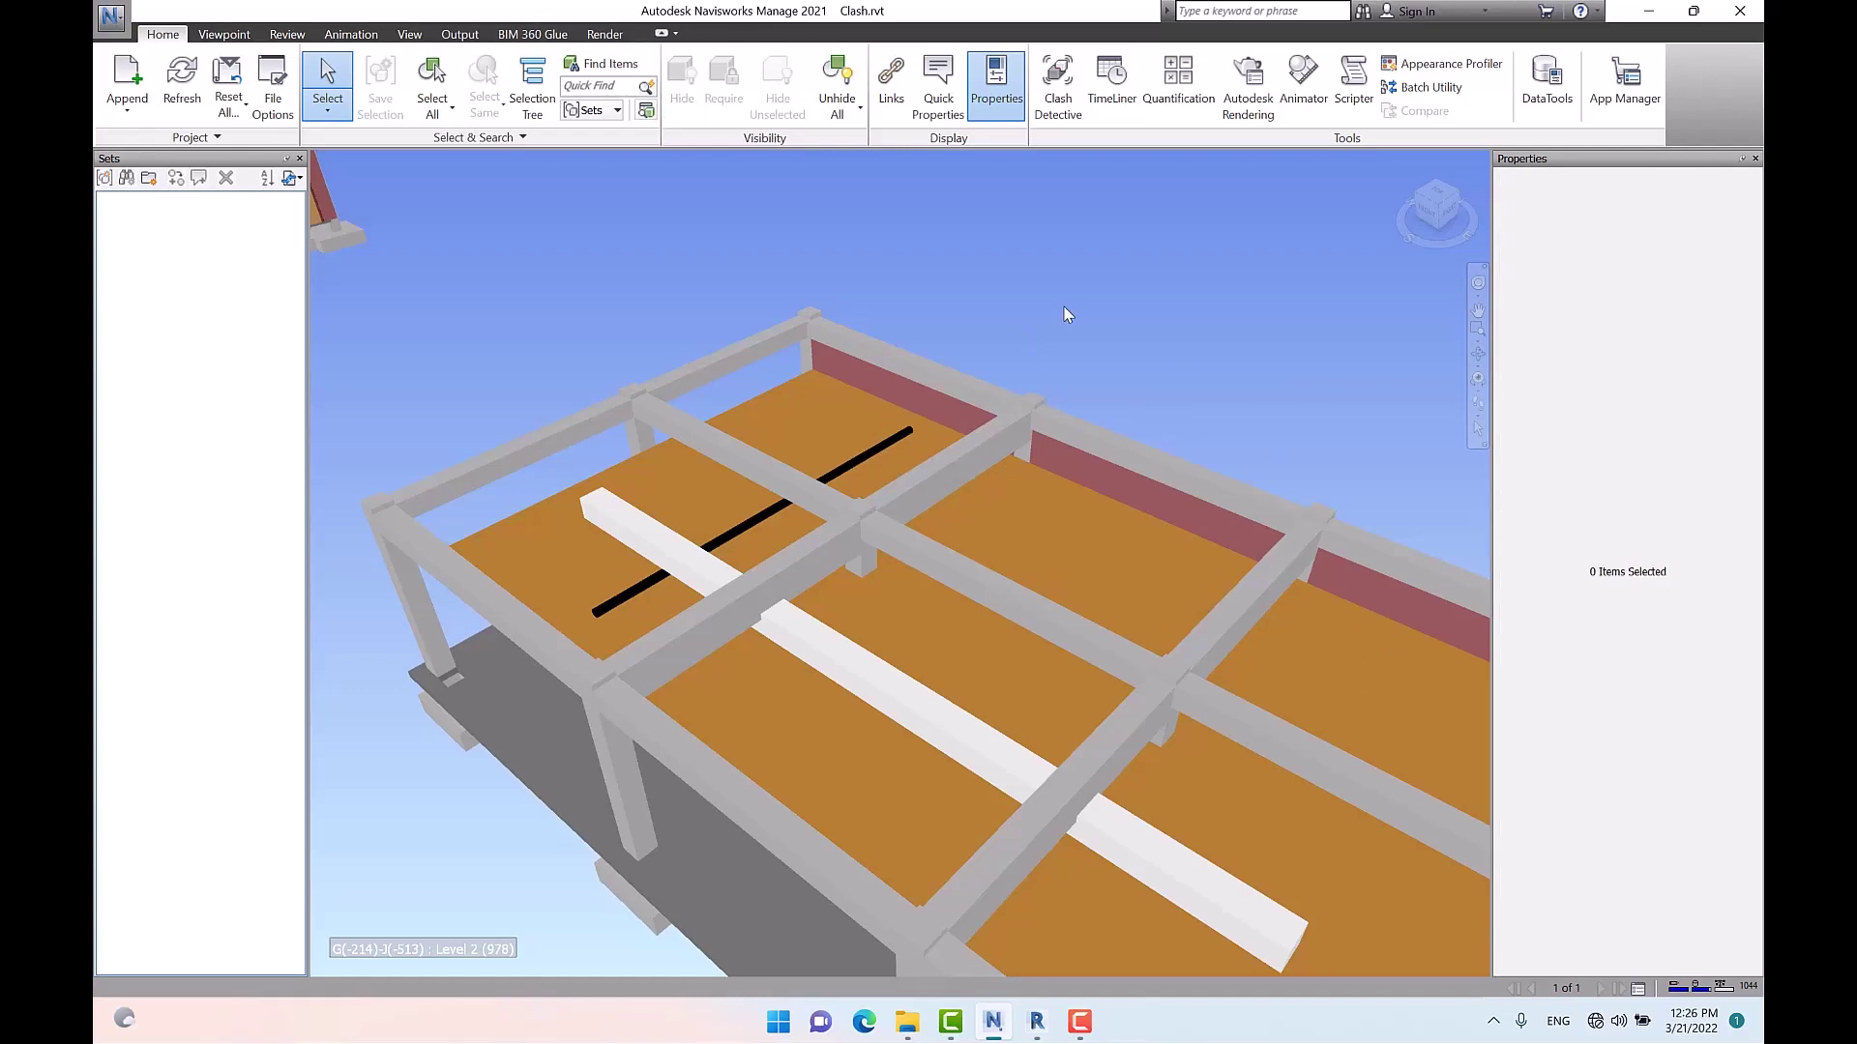
key(ctrl+h)
click(1065, 314)
scroll(889, 364, down, 10)
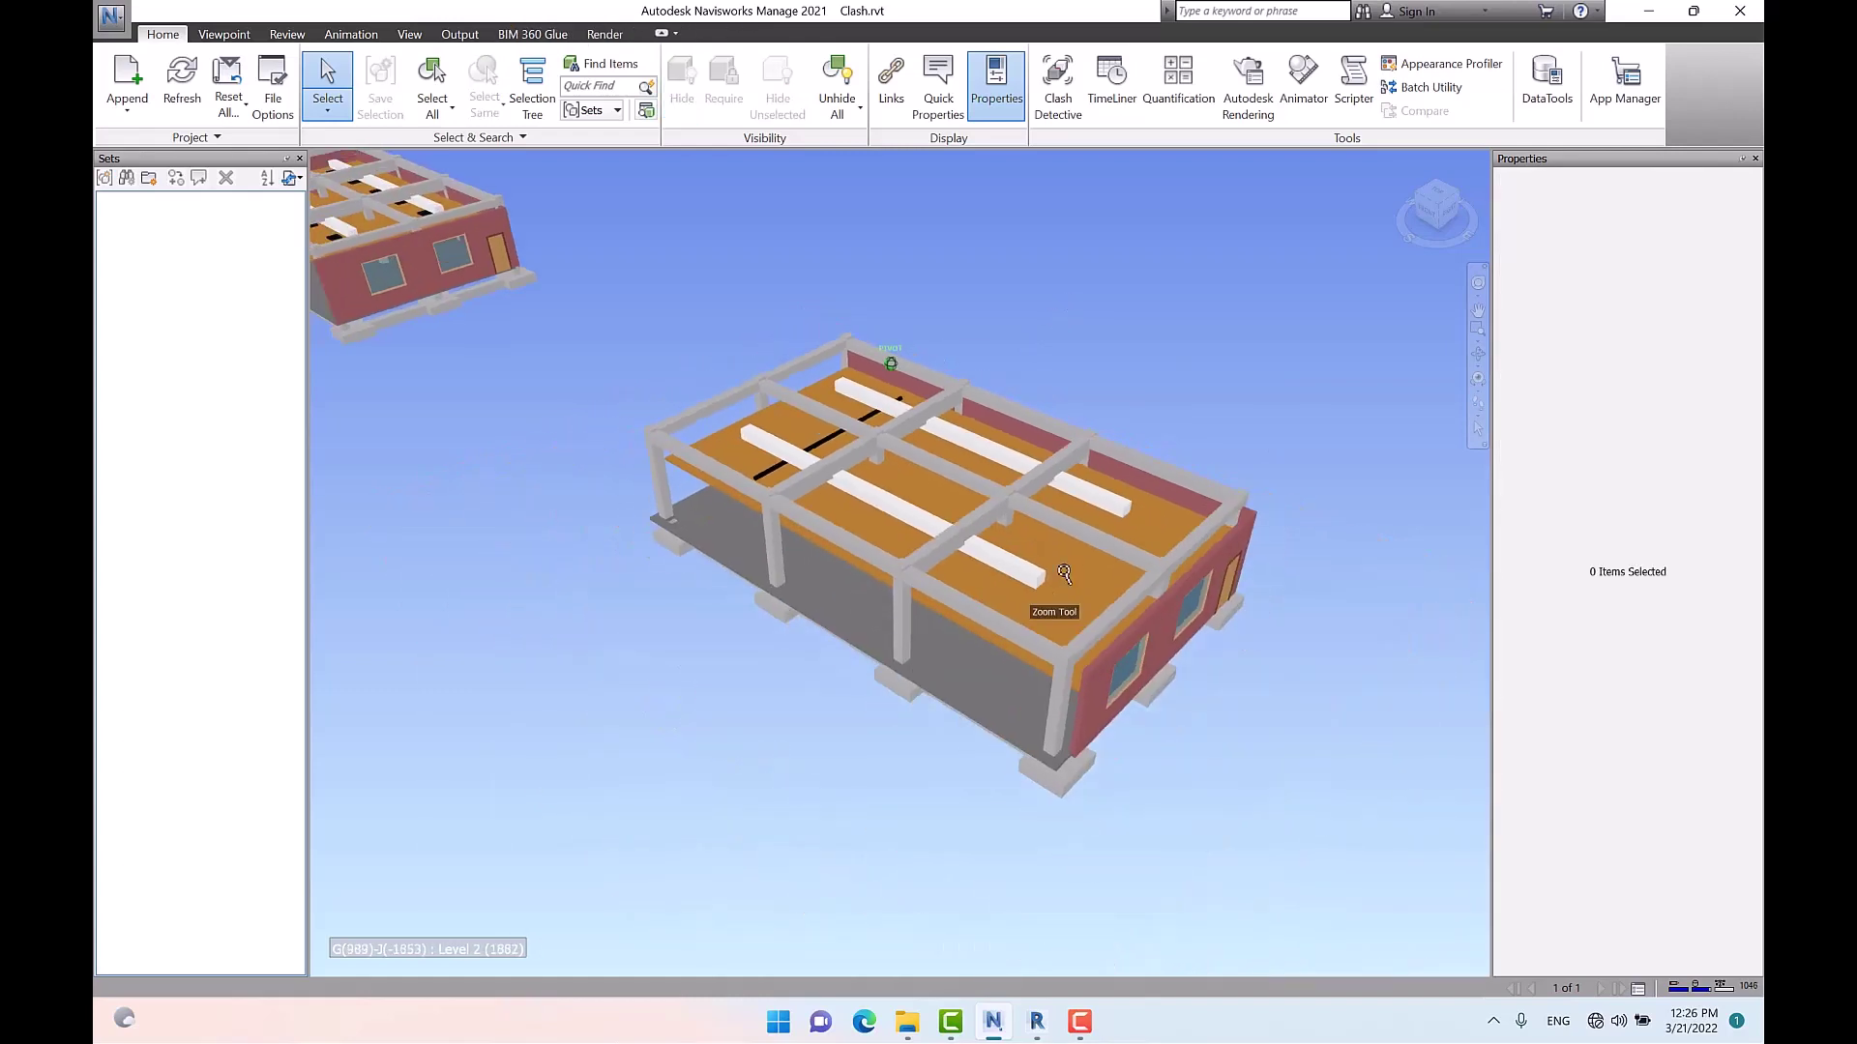
shift+middle_drag(867, 485, 1052, 305)
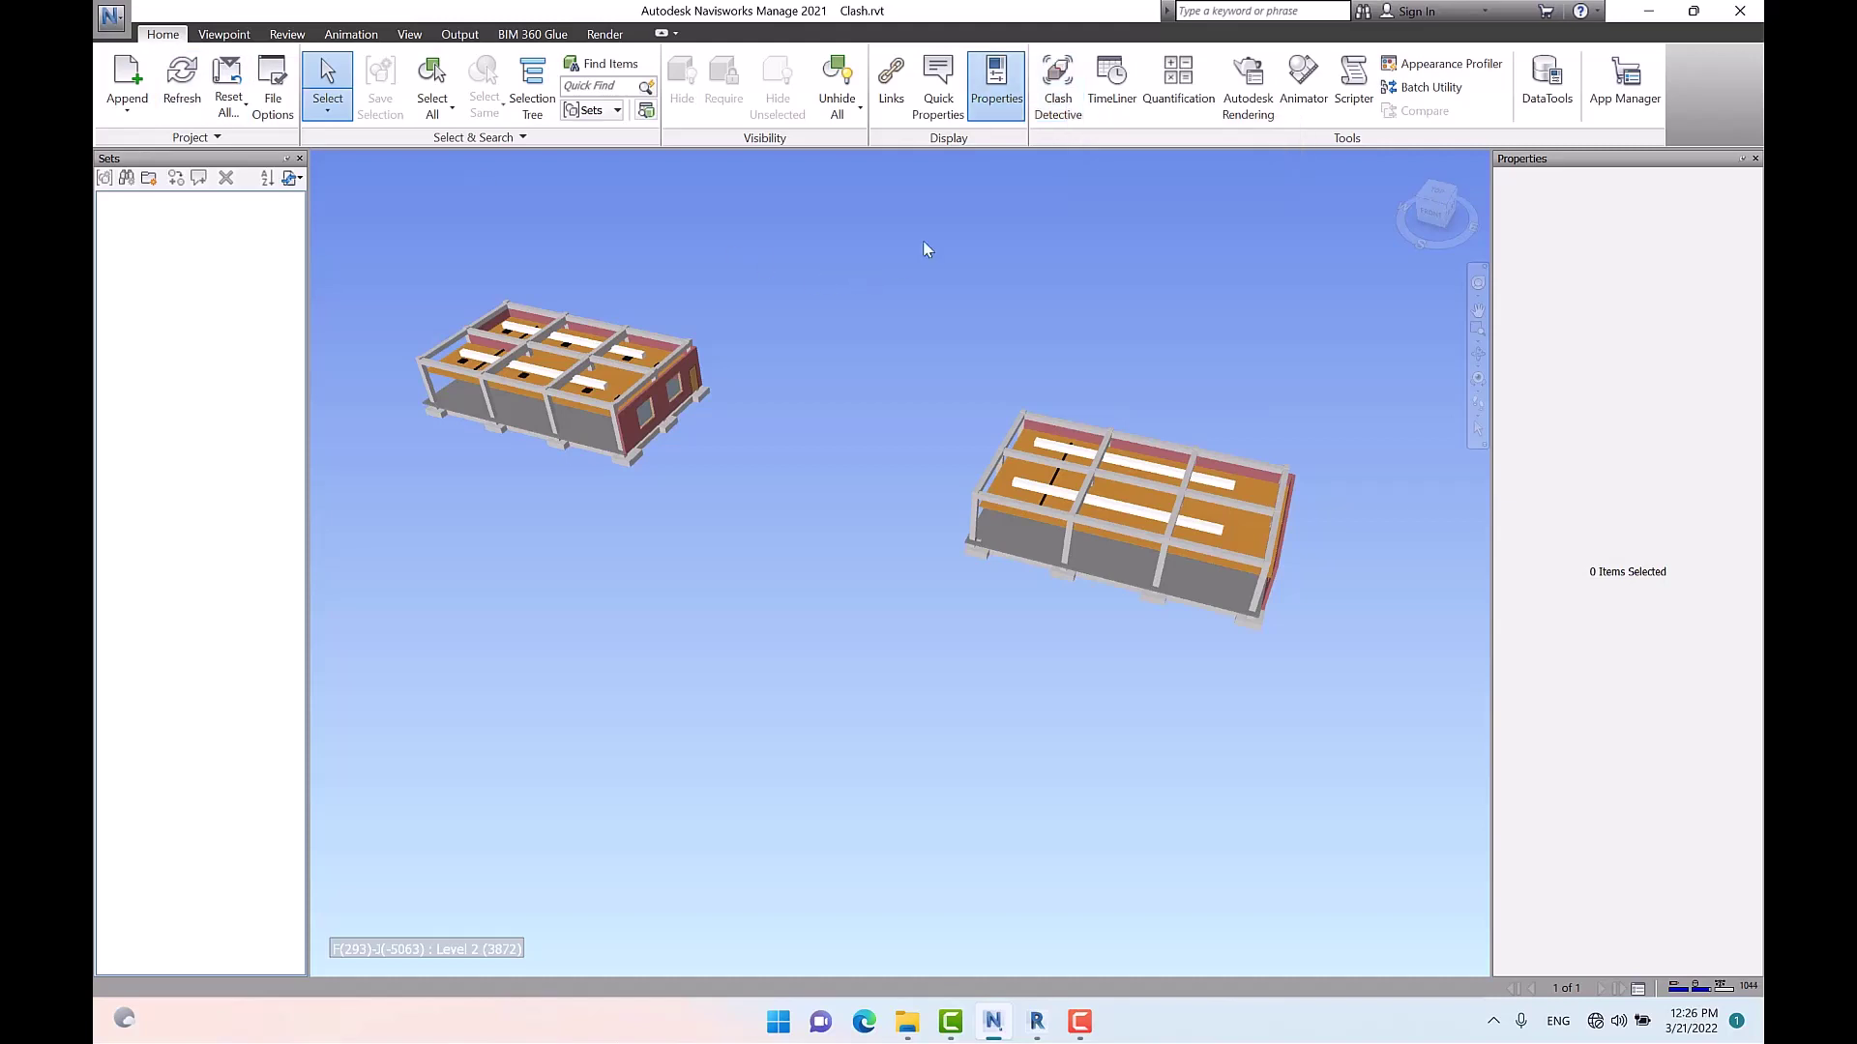
Open Clash Detective, close the Sets window, widen the clash window and add a new clash test
click(1072, 97)
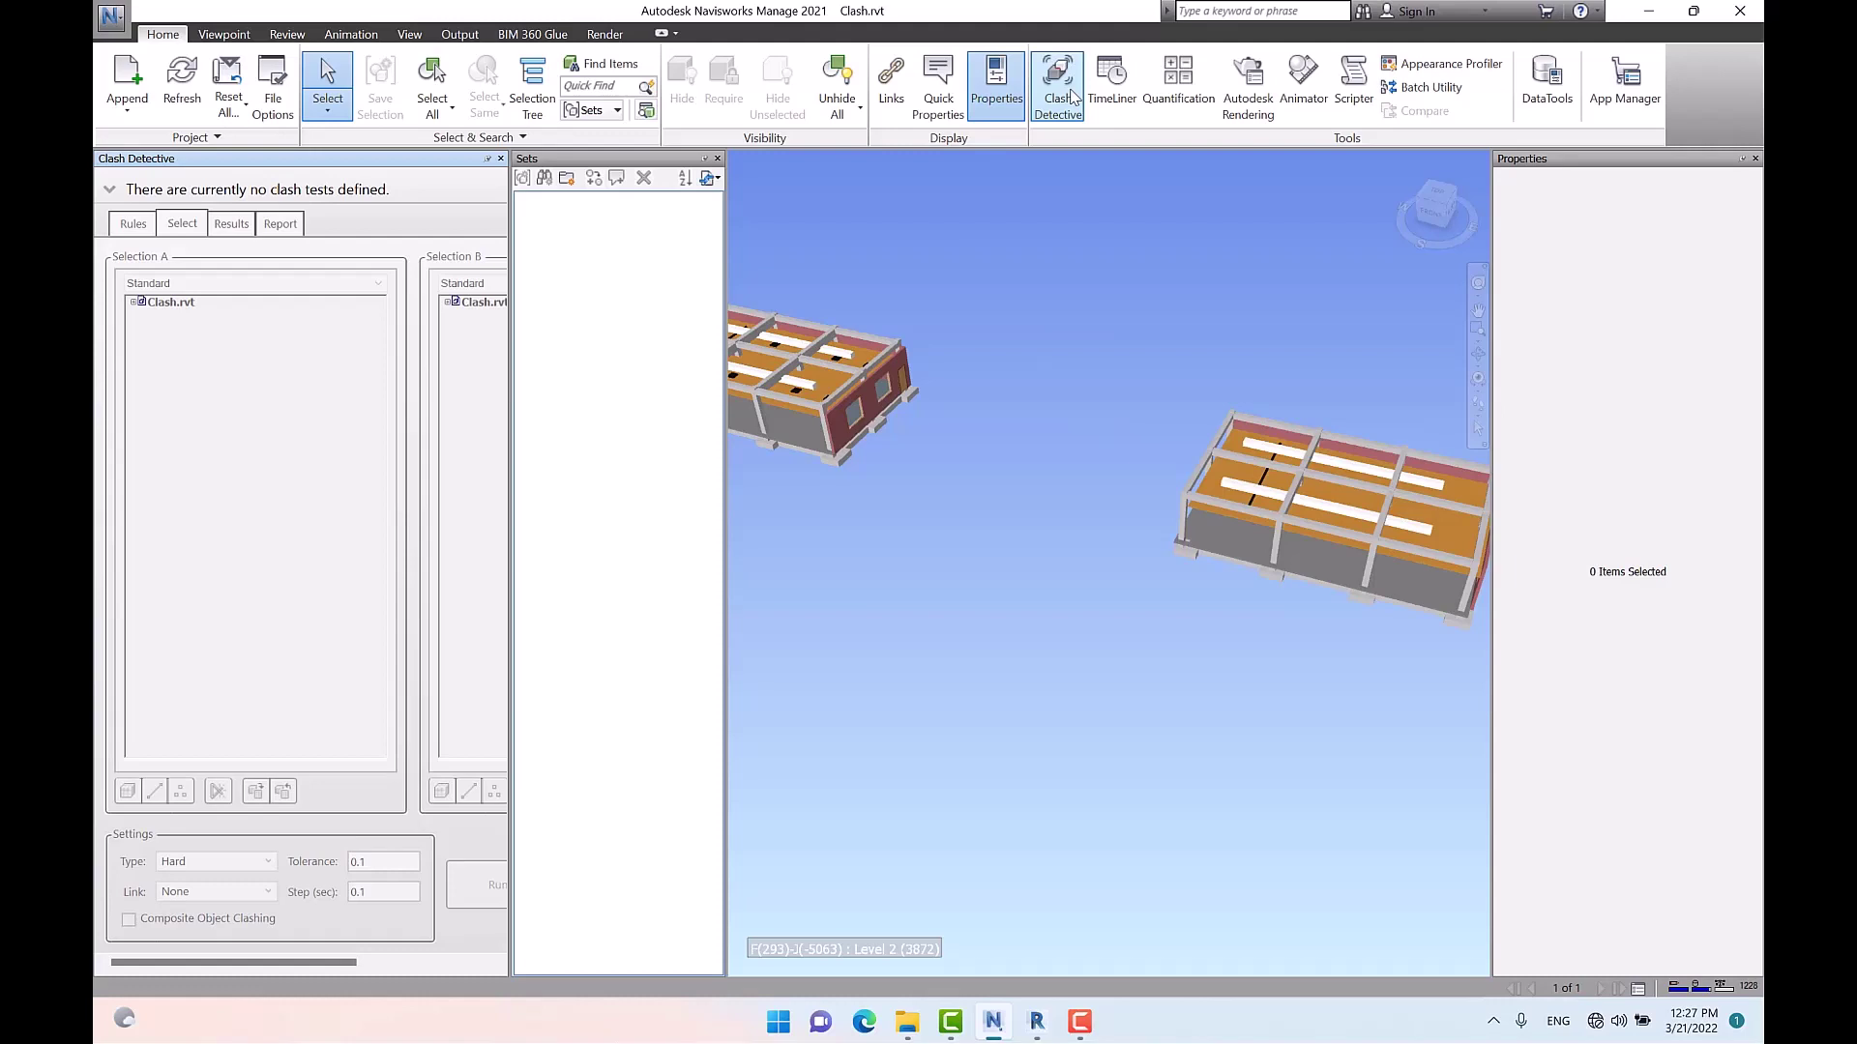
click(718, 159)
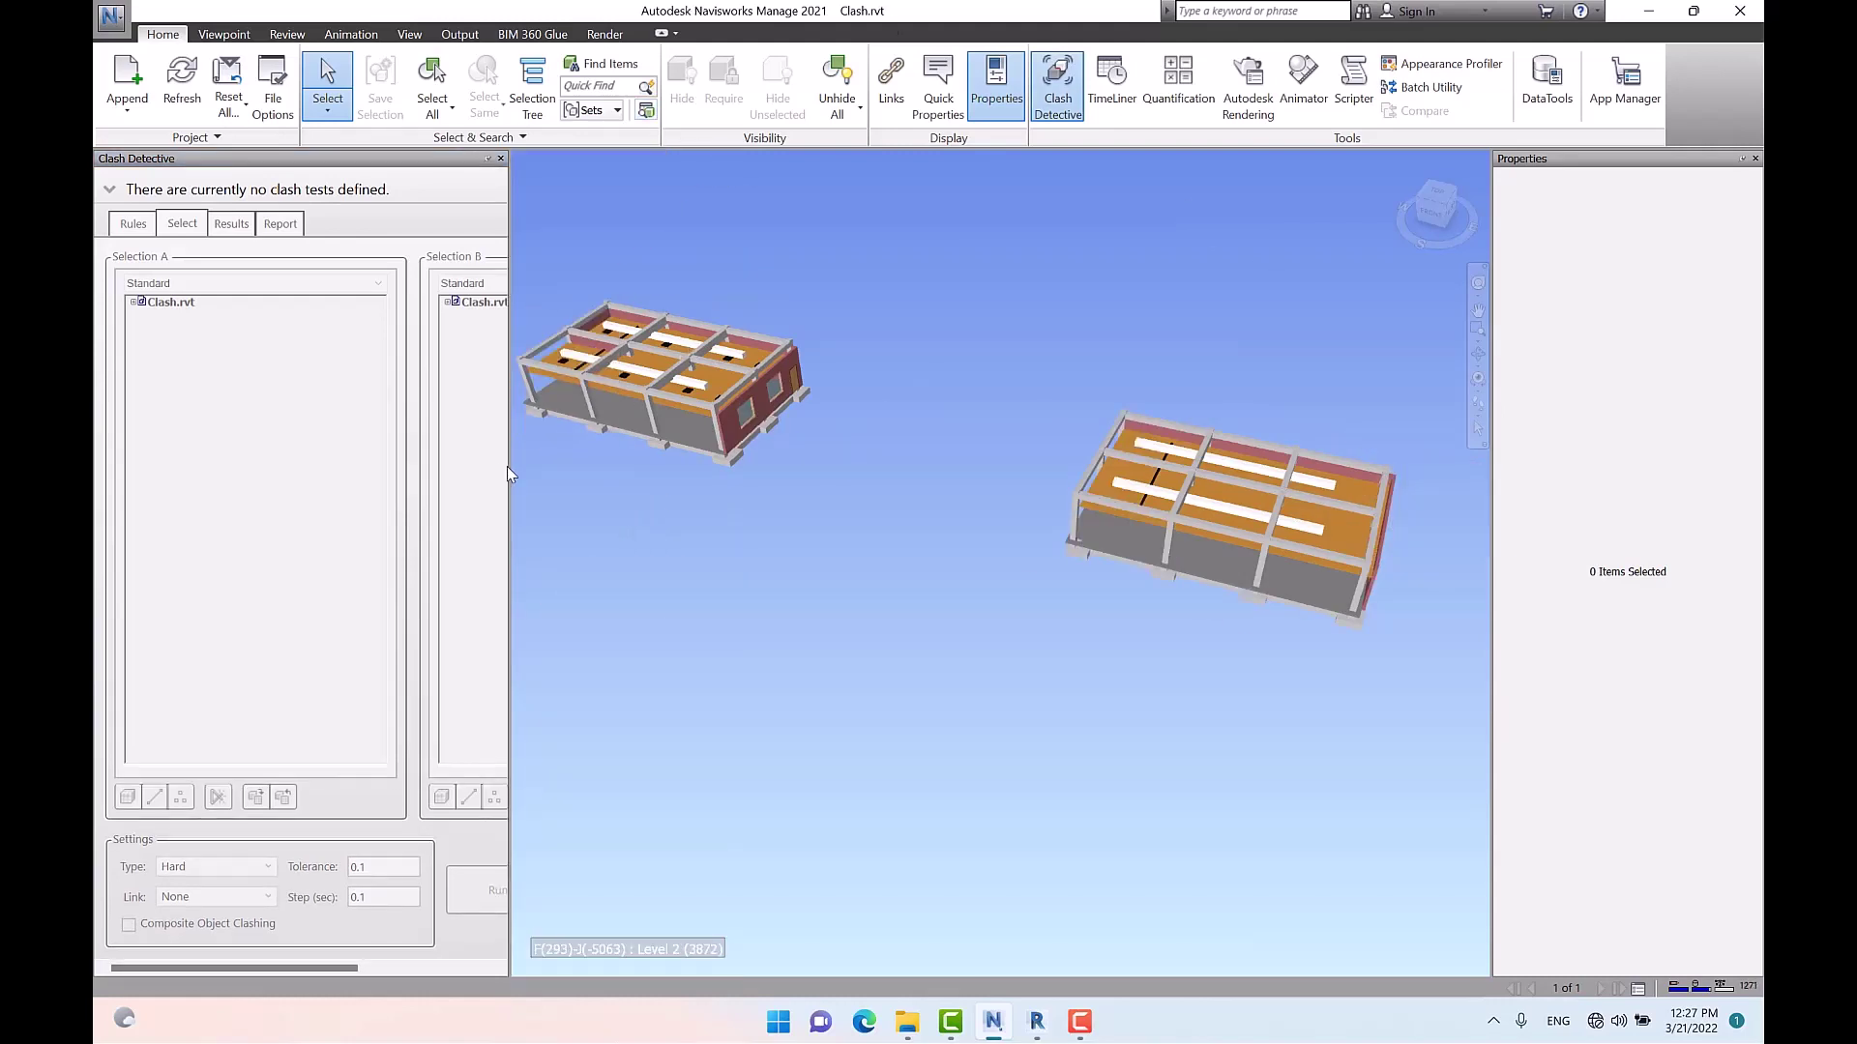
drag(507, 472, 716, 469)
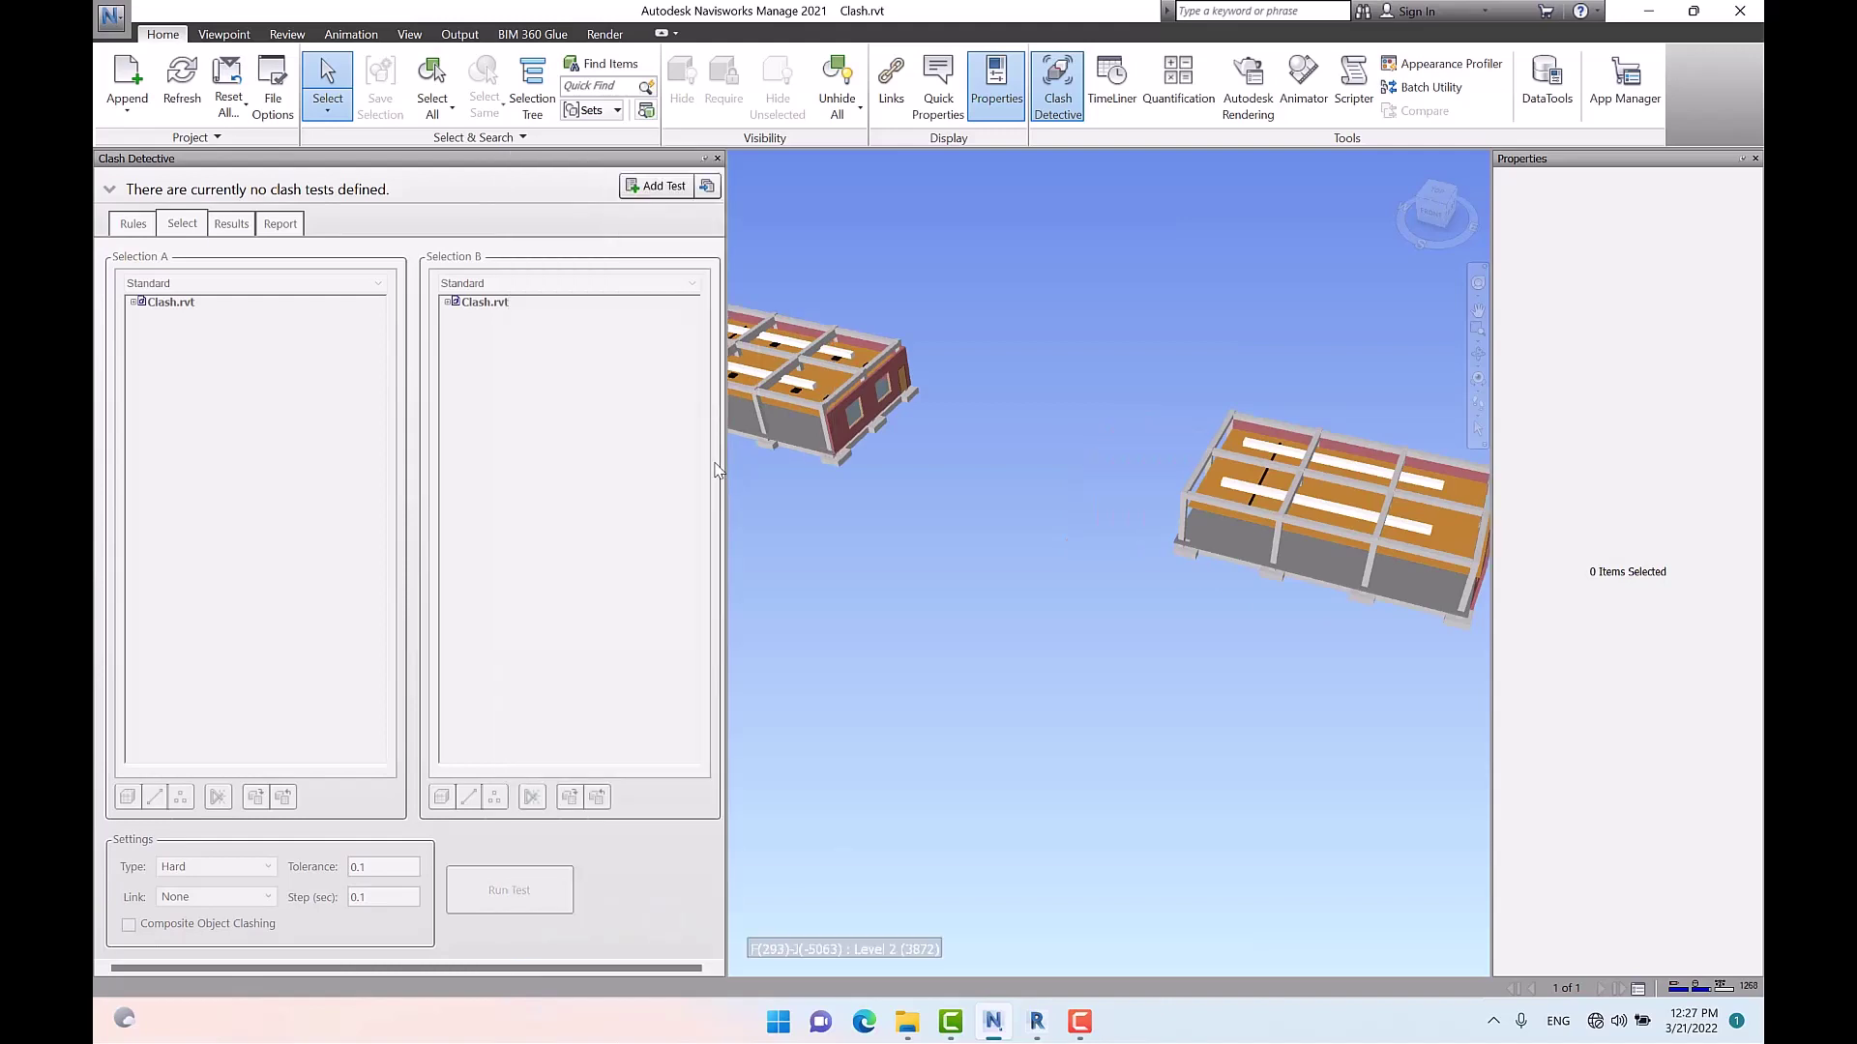
click(664, 186)
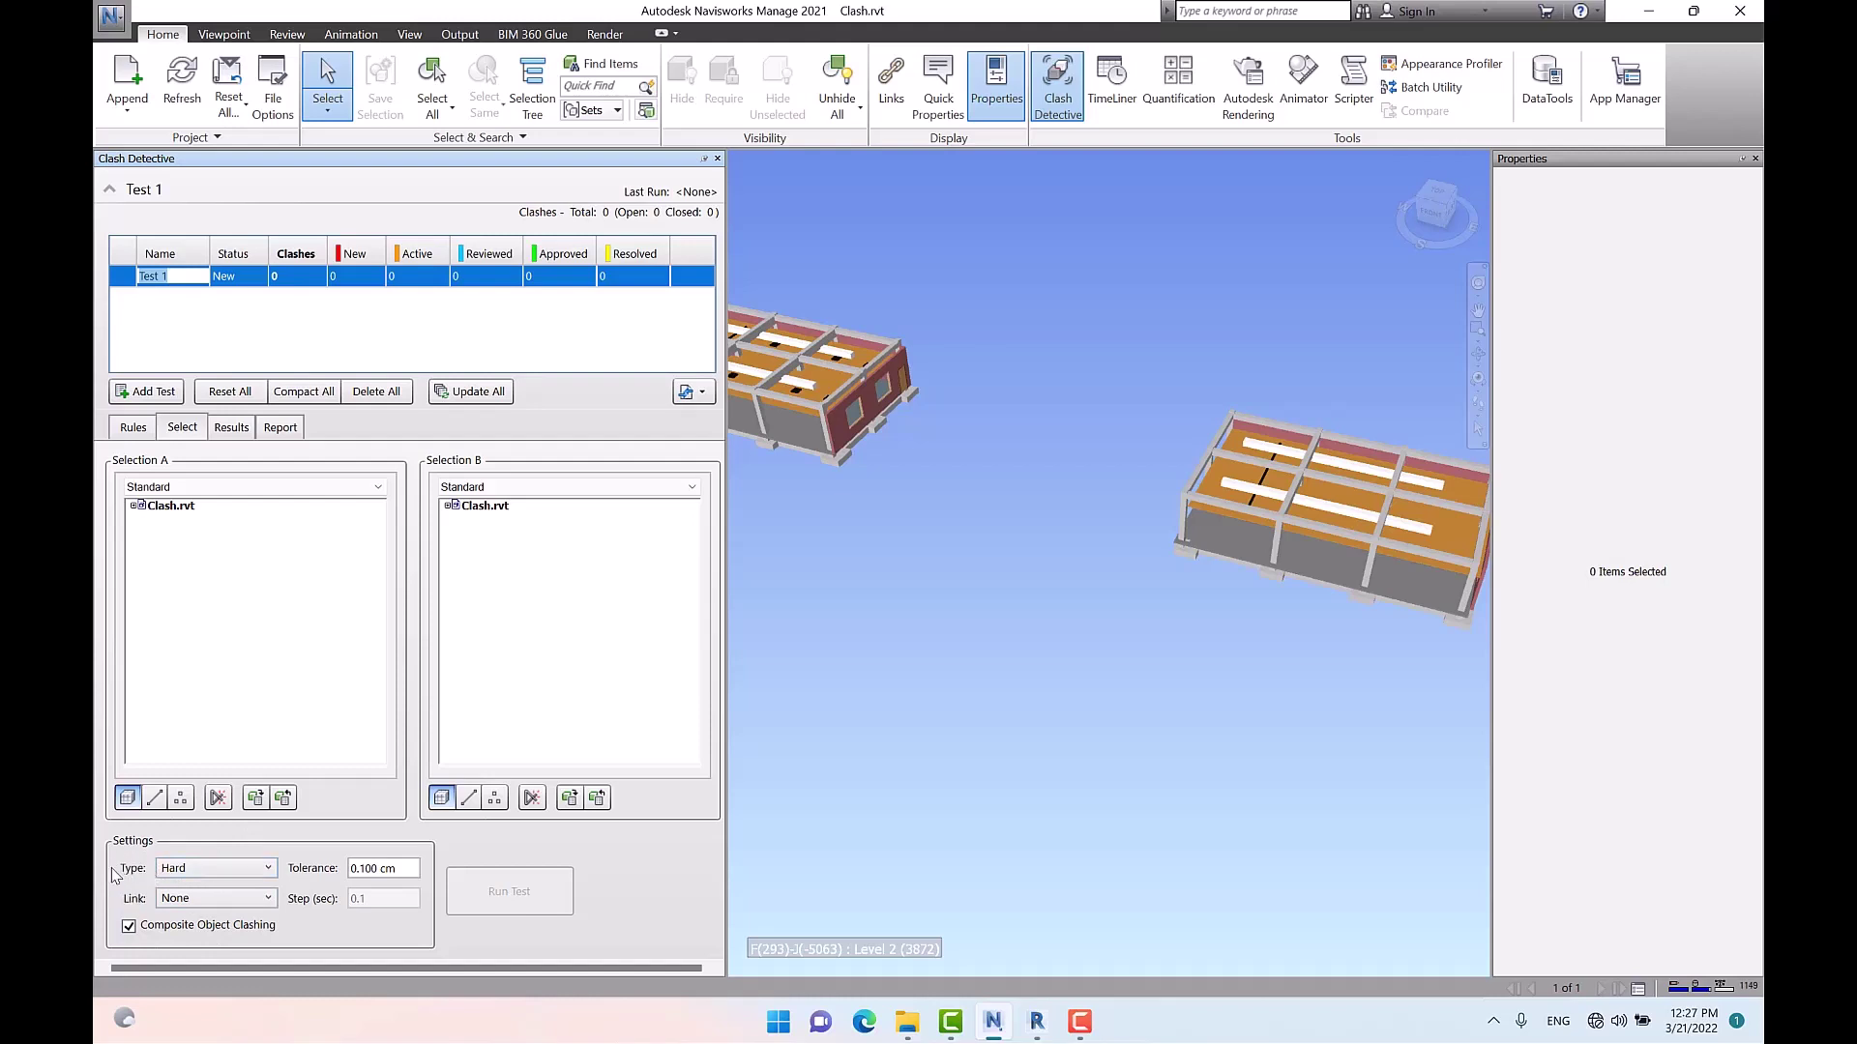
Set the clash test type to Duplicates with a tolerance of 0 cm
click(194, 874)
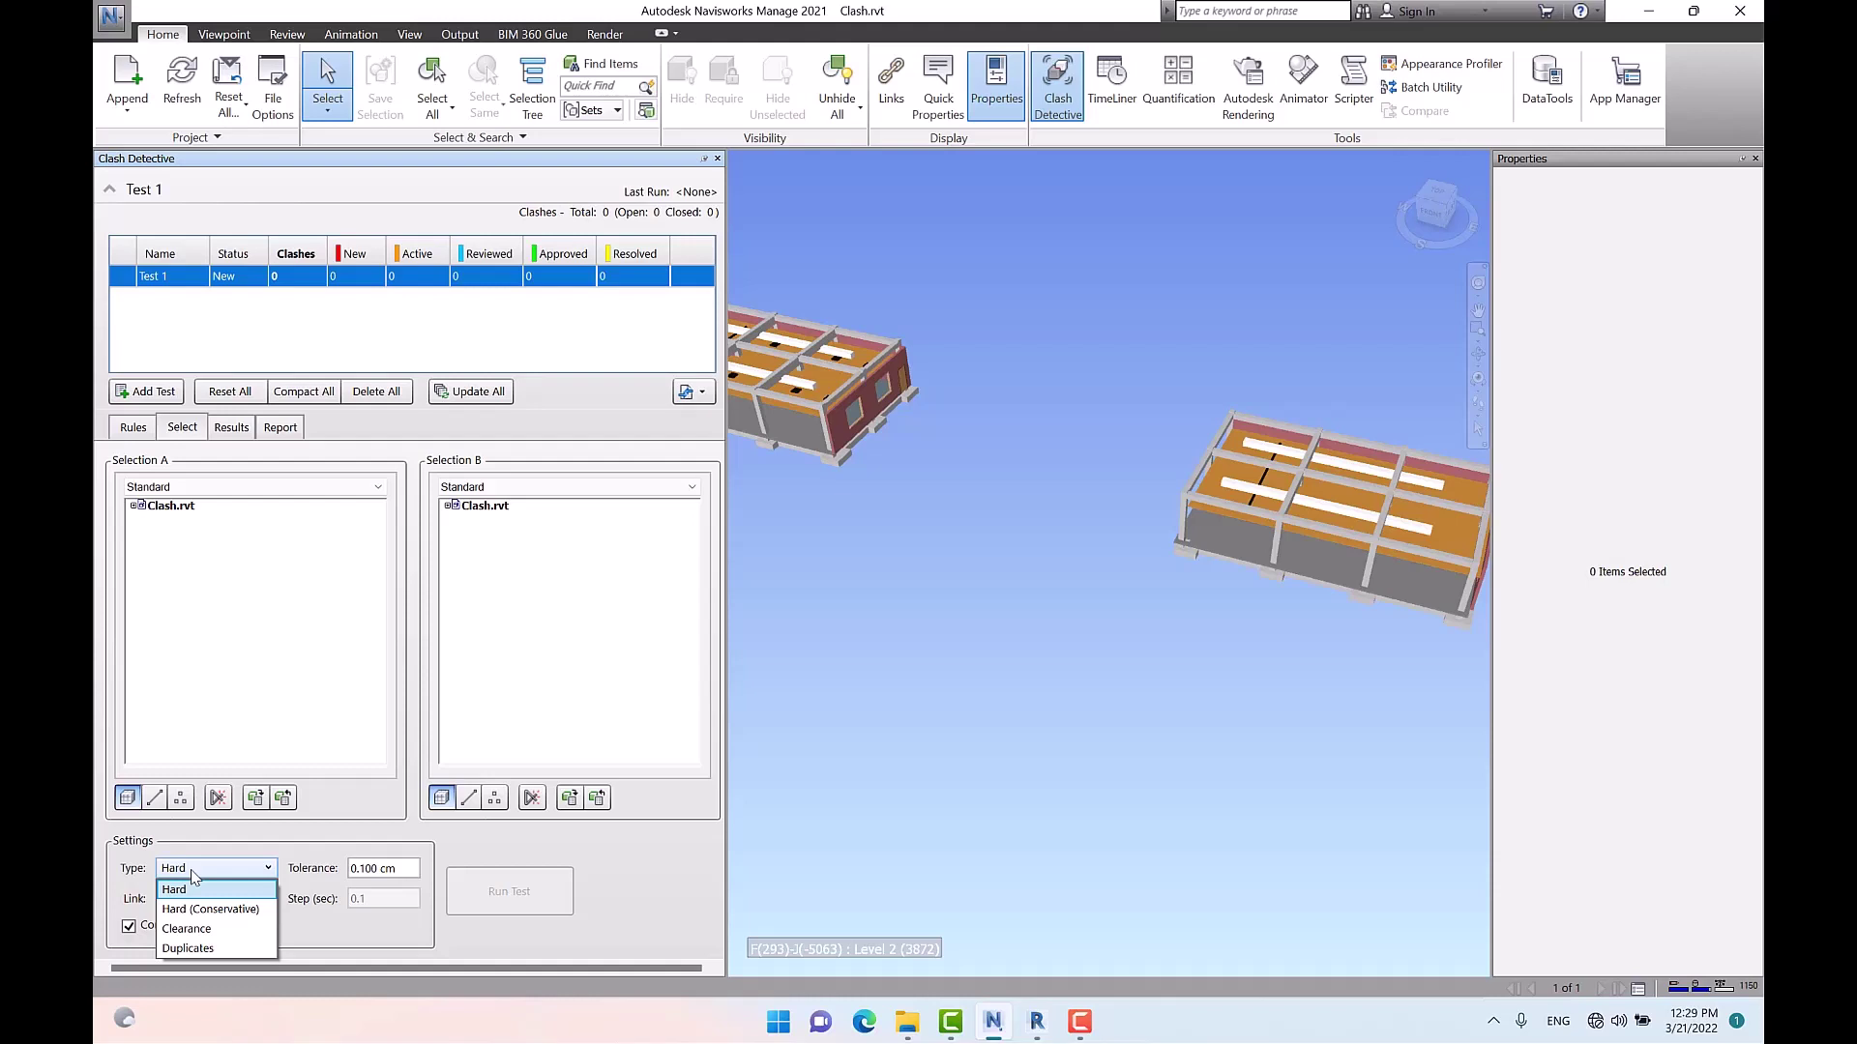
click(221, 949)
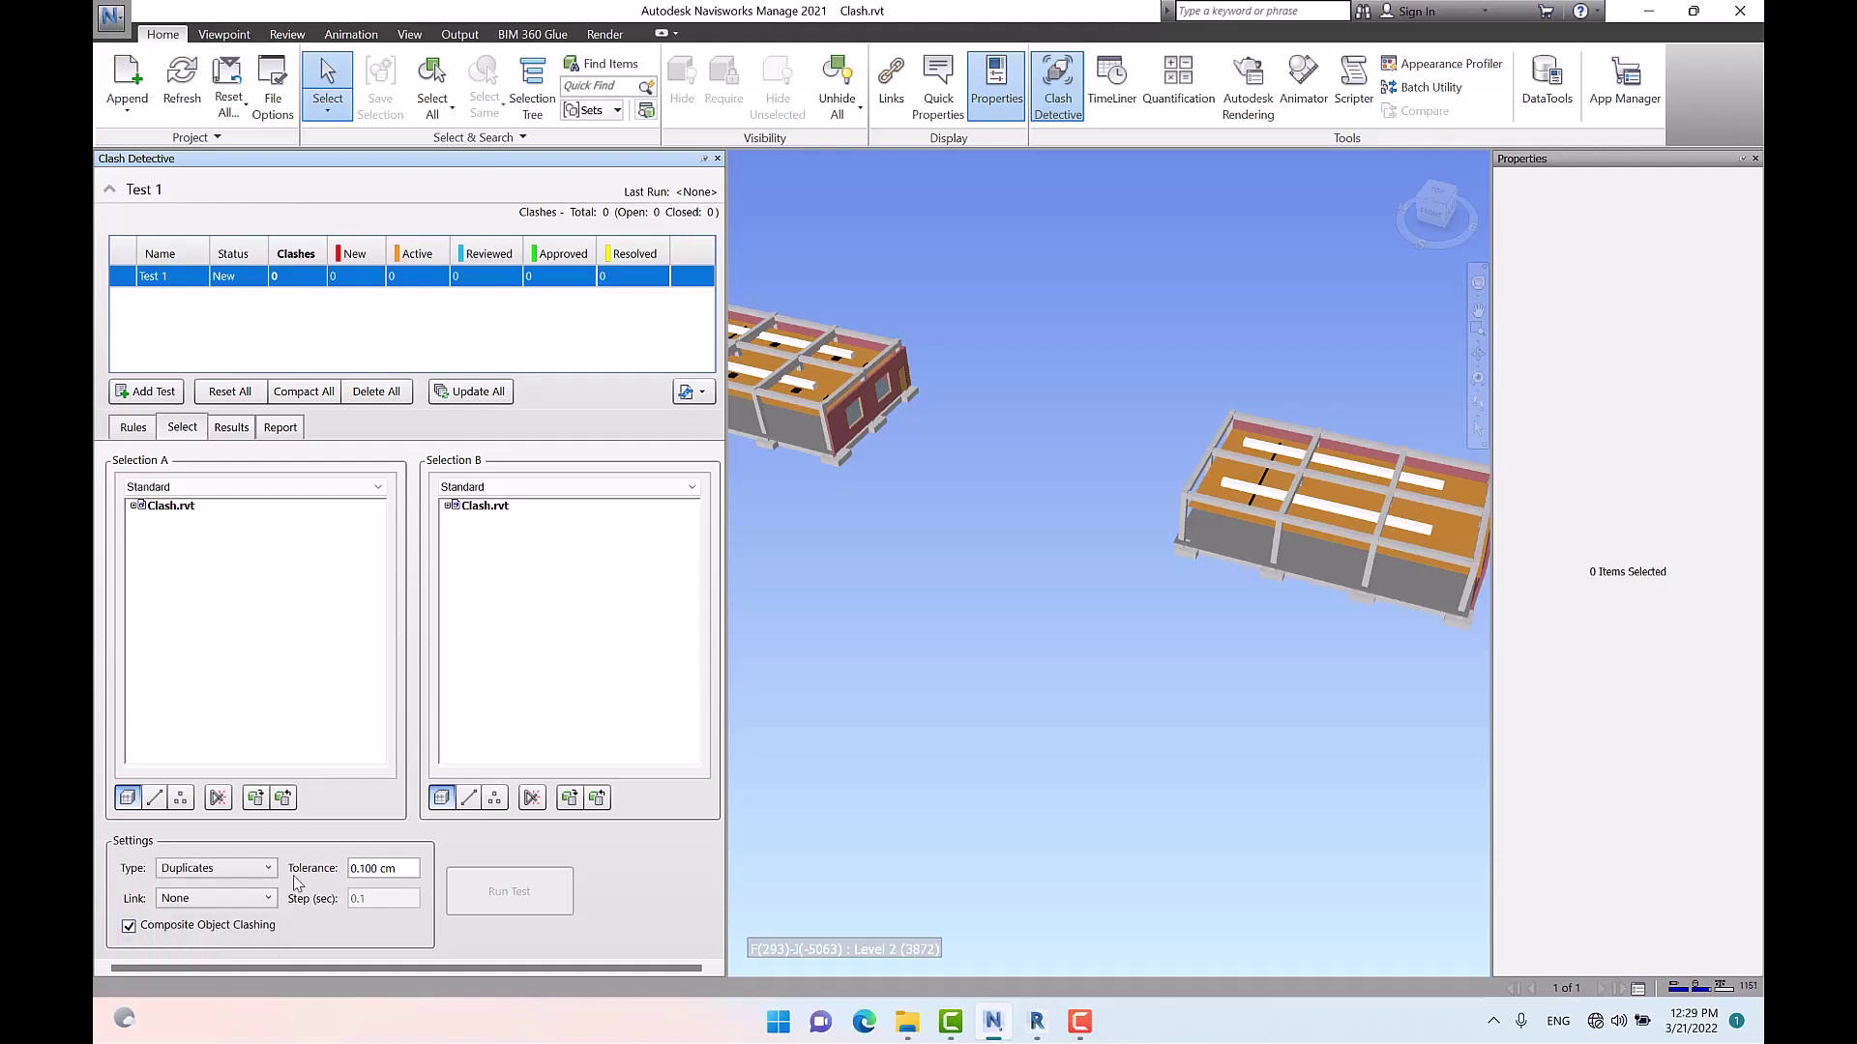
click(377, 870)
text(0)
Select Clash.rvt for both Selection A and Selection B and run the clash test
click(175, 511)
click(484, 507)
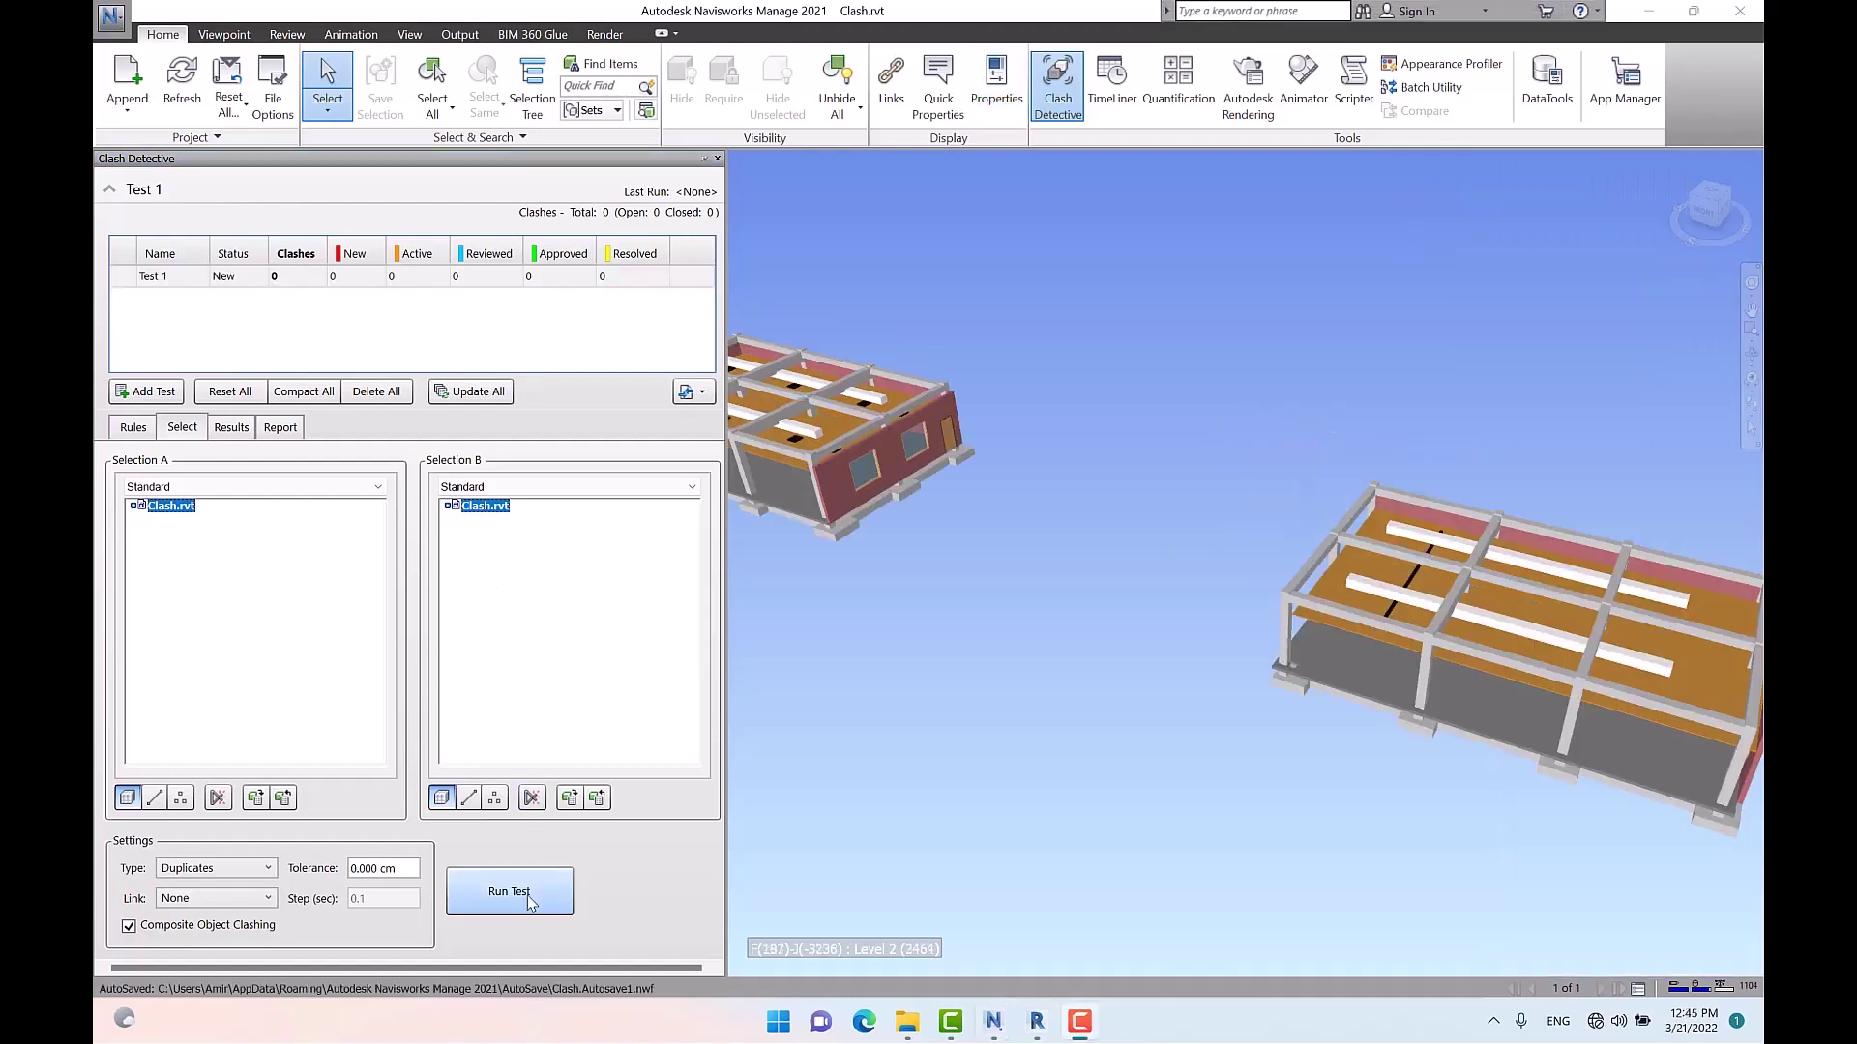
click(523, 895)
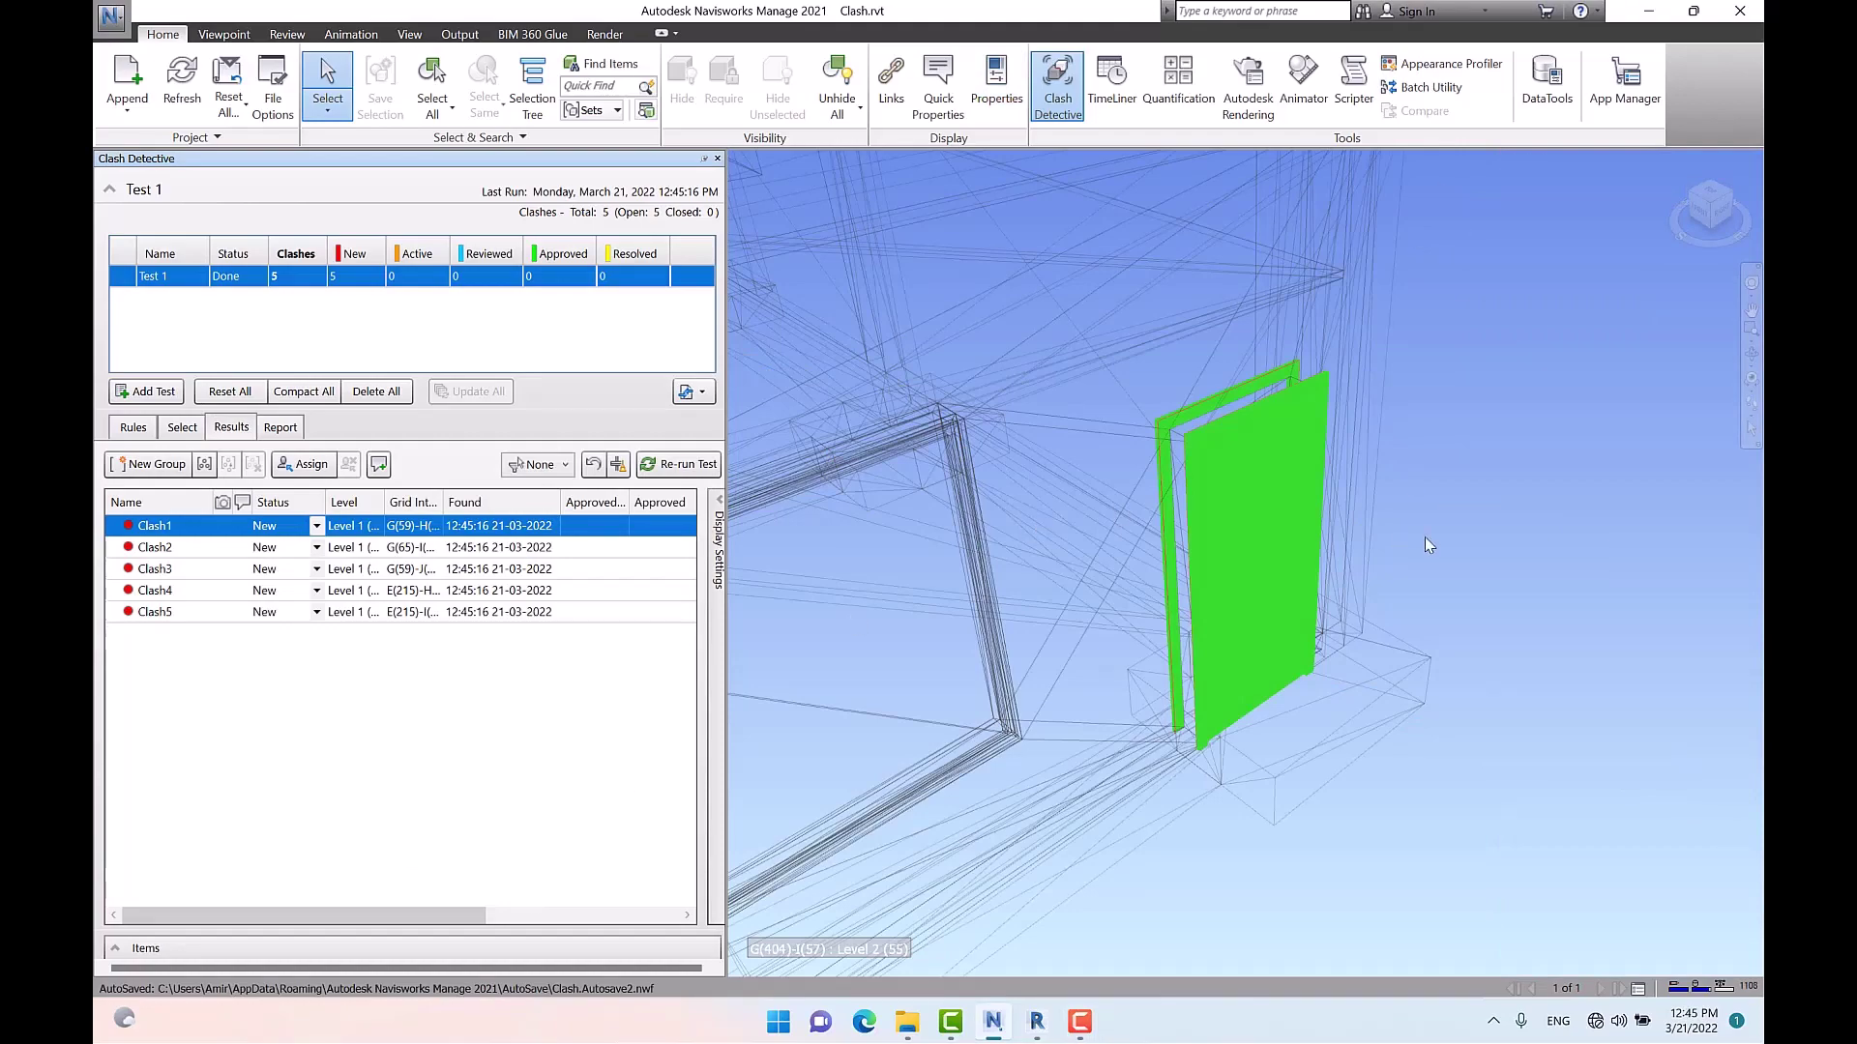
Review the duplicate results from Clash1 to Clash5 one by one in the model and examine the second building
scroll(1424, 536, down, 10)
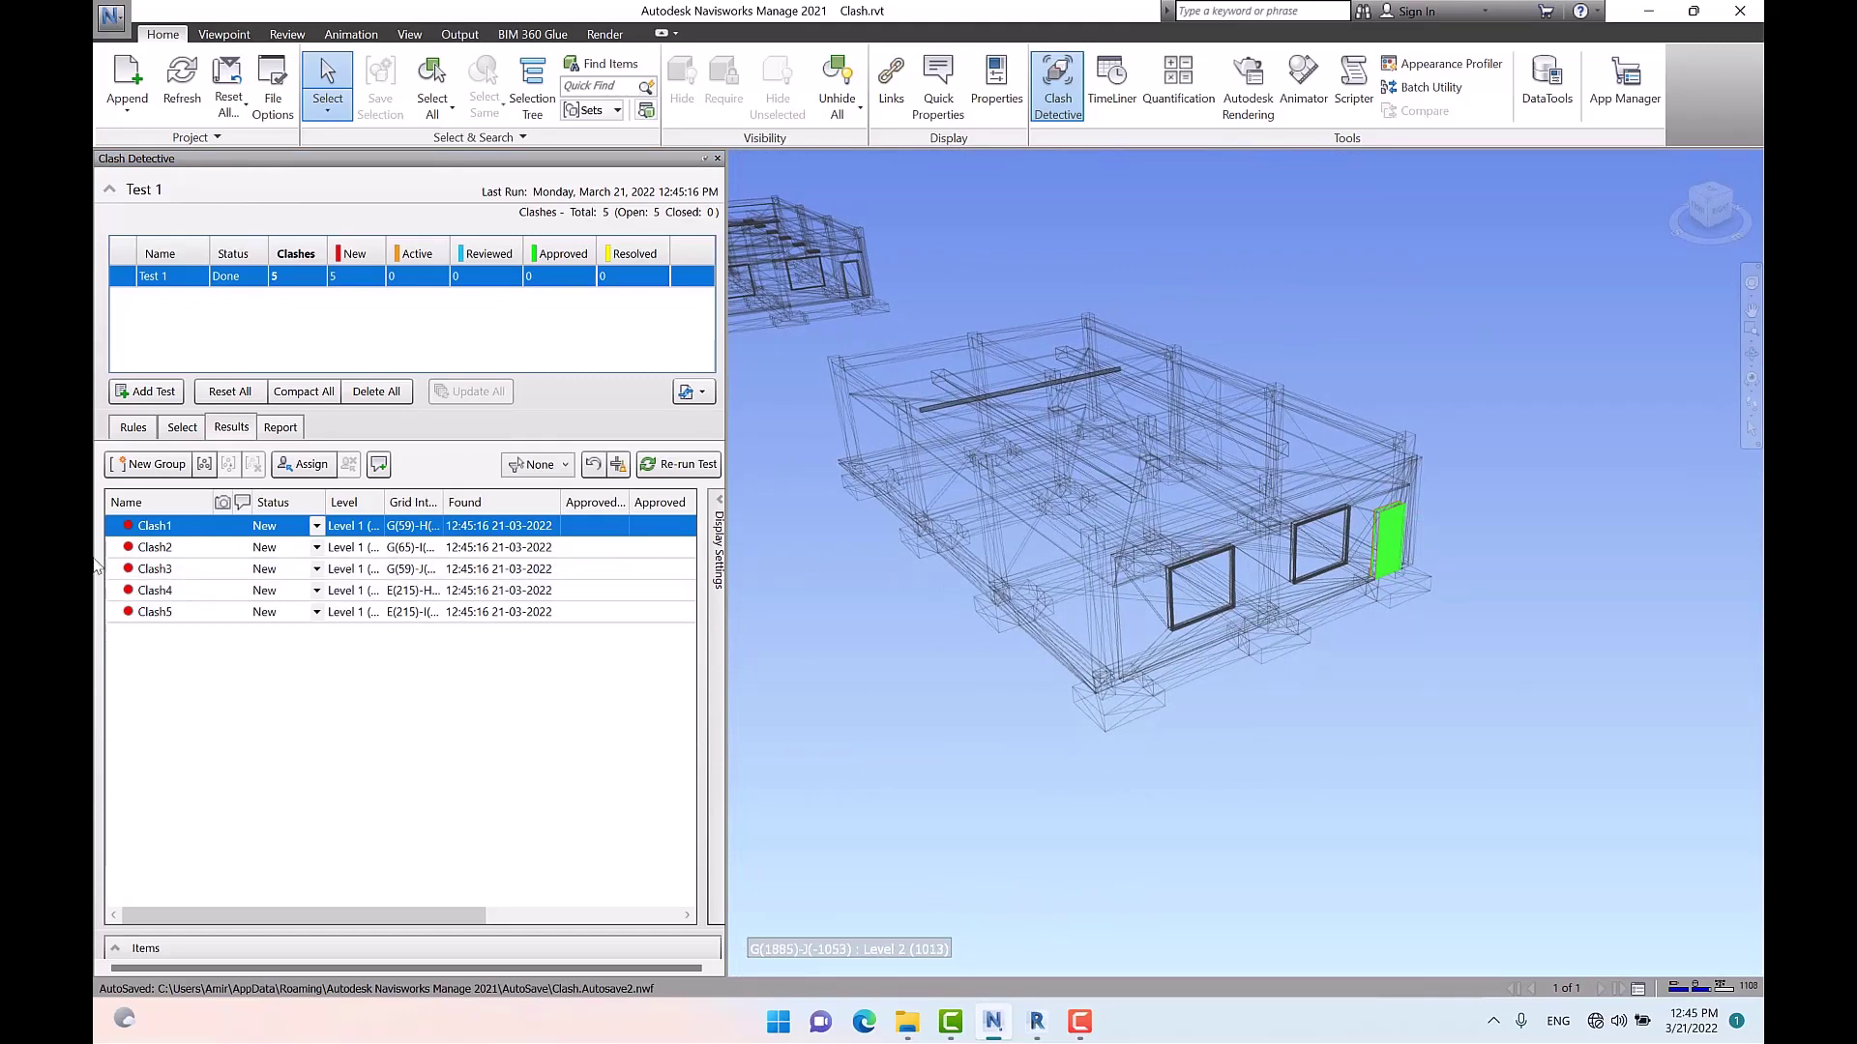
click(164, 548)
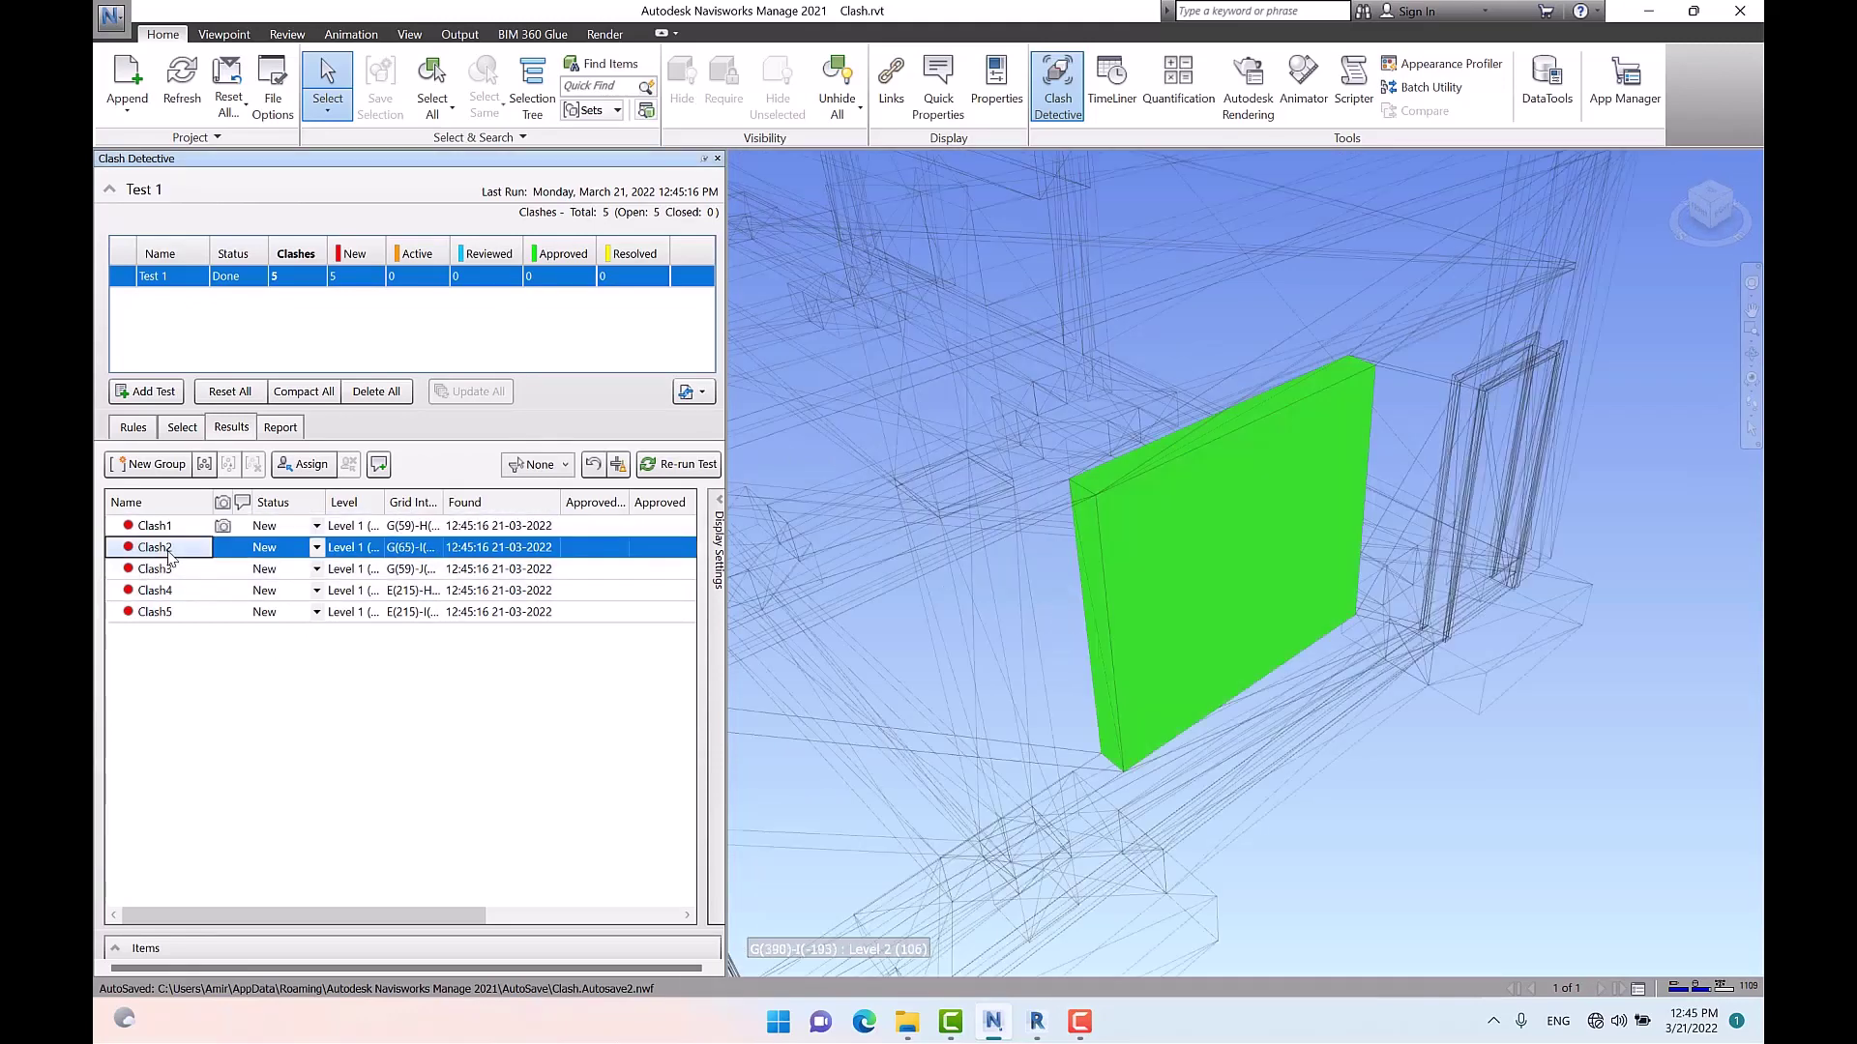
click(167, 571)
click(169, 593)
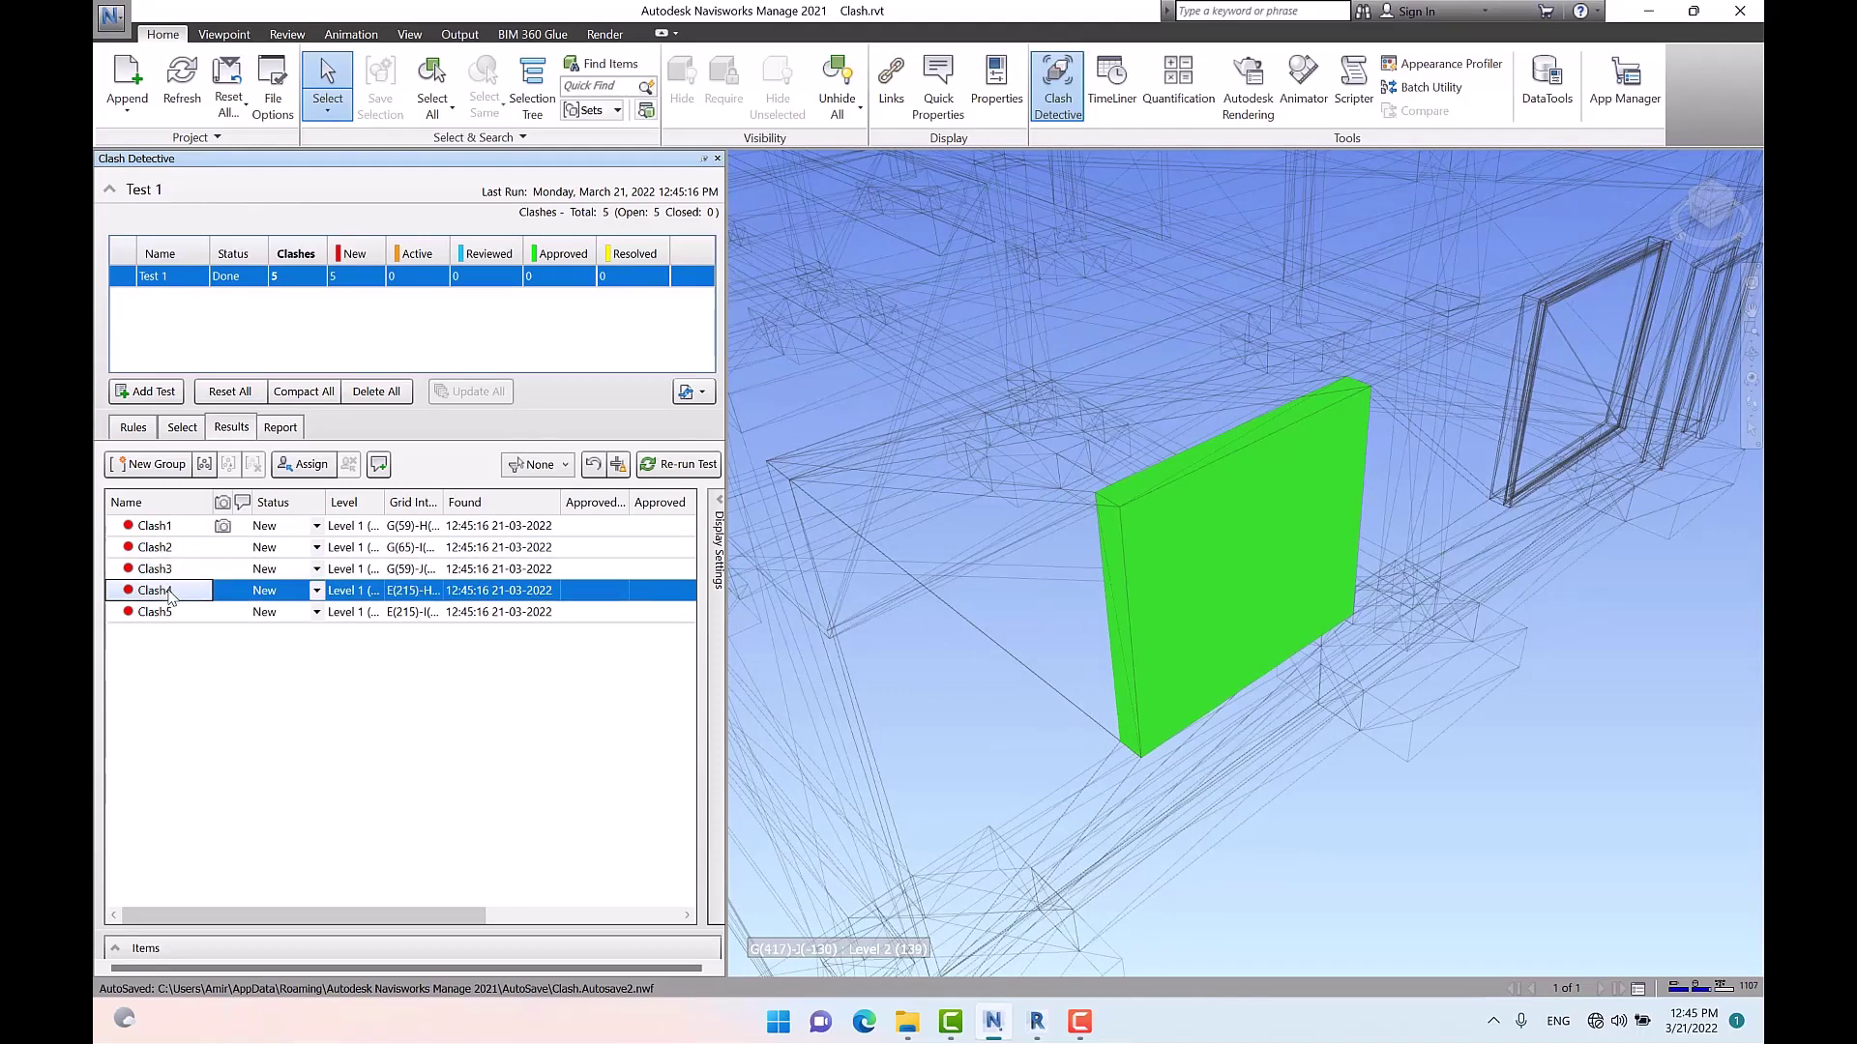
click(162, 613)
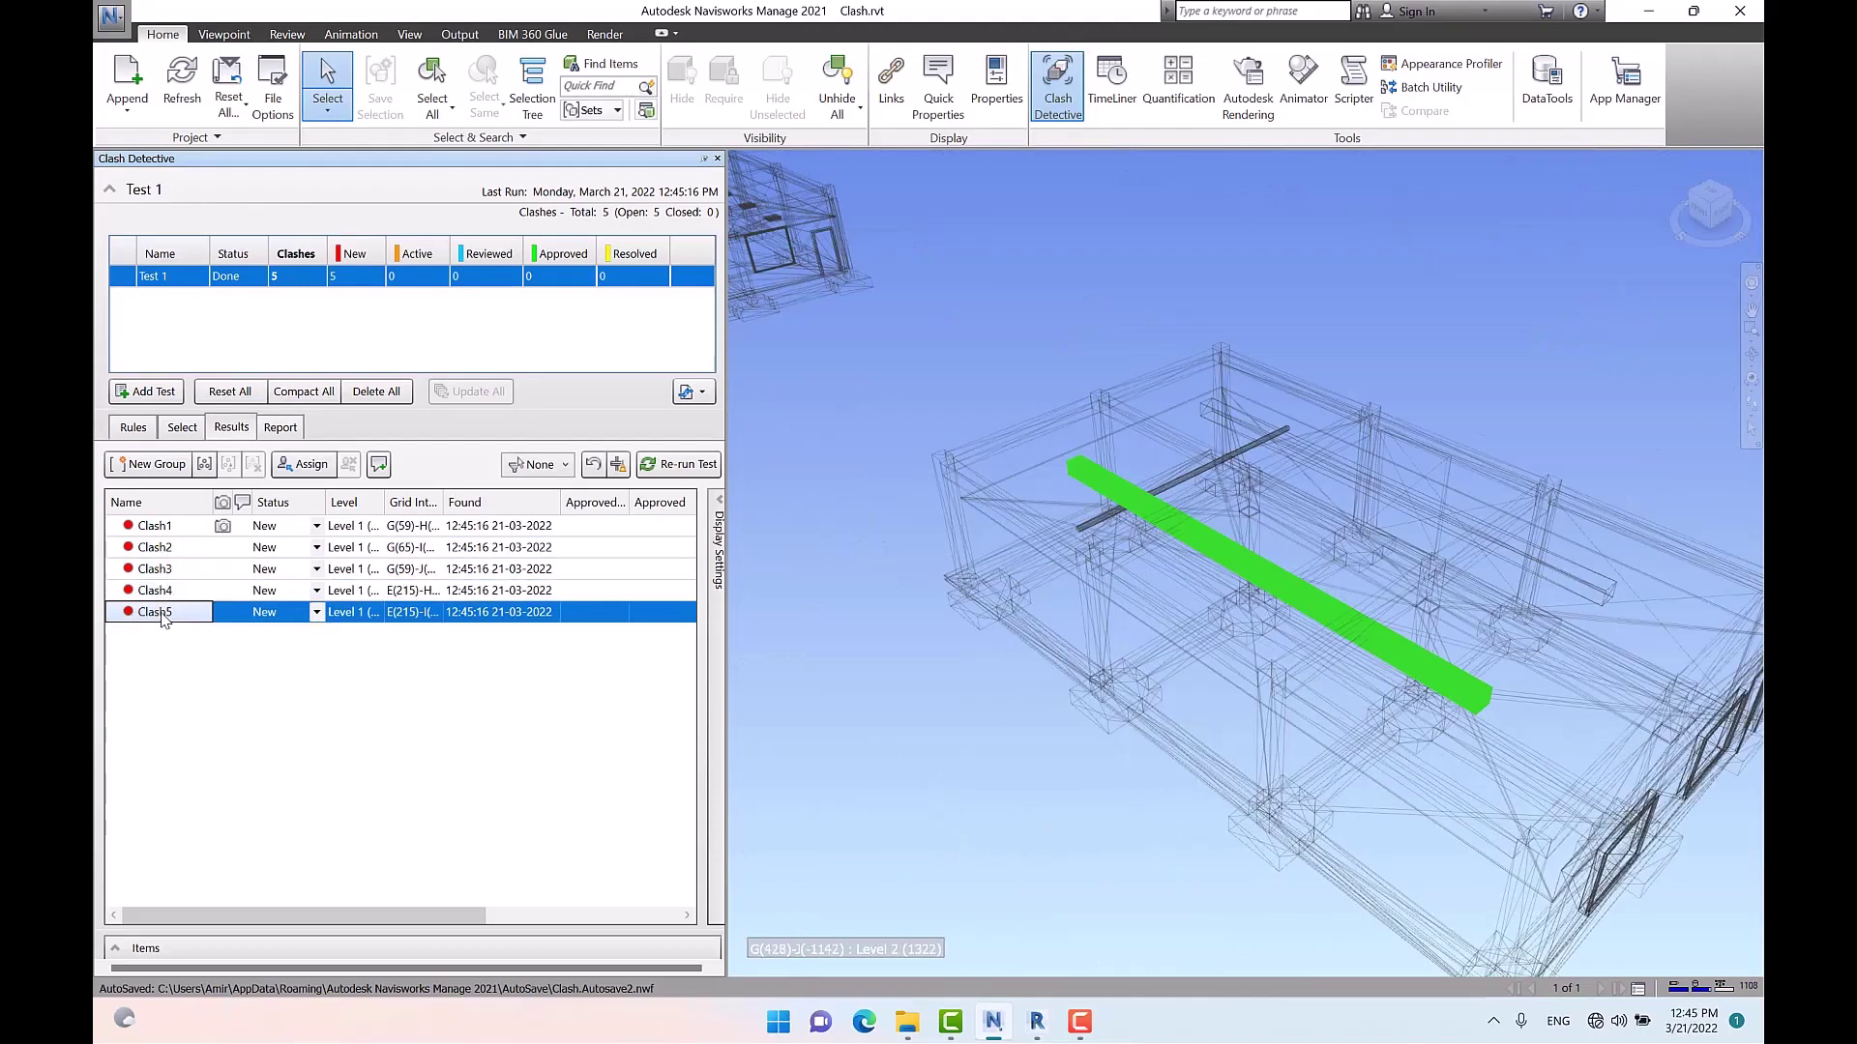
scroll(1122, 817, down, 5)
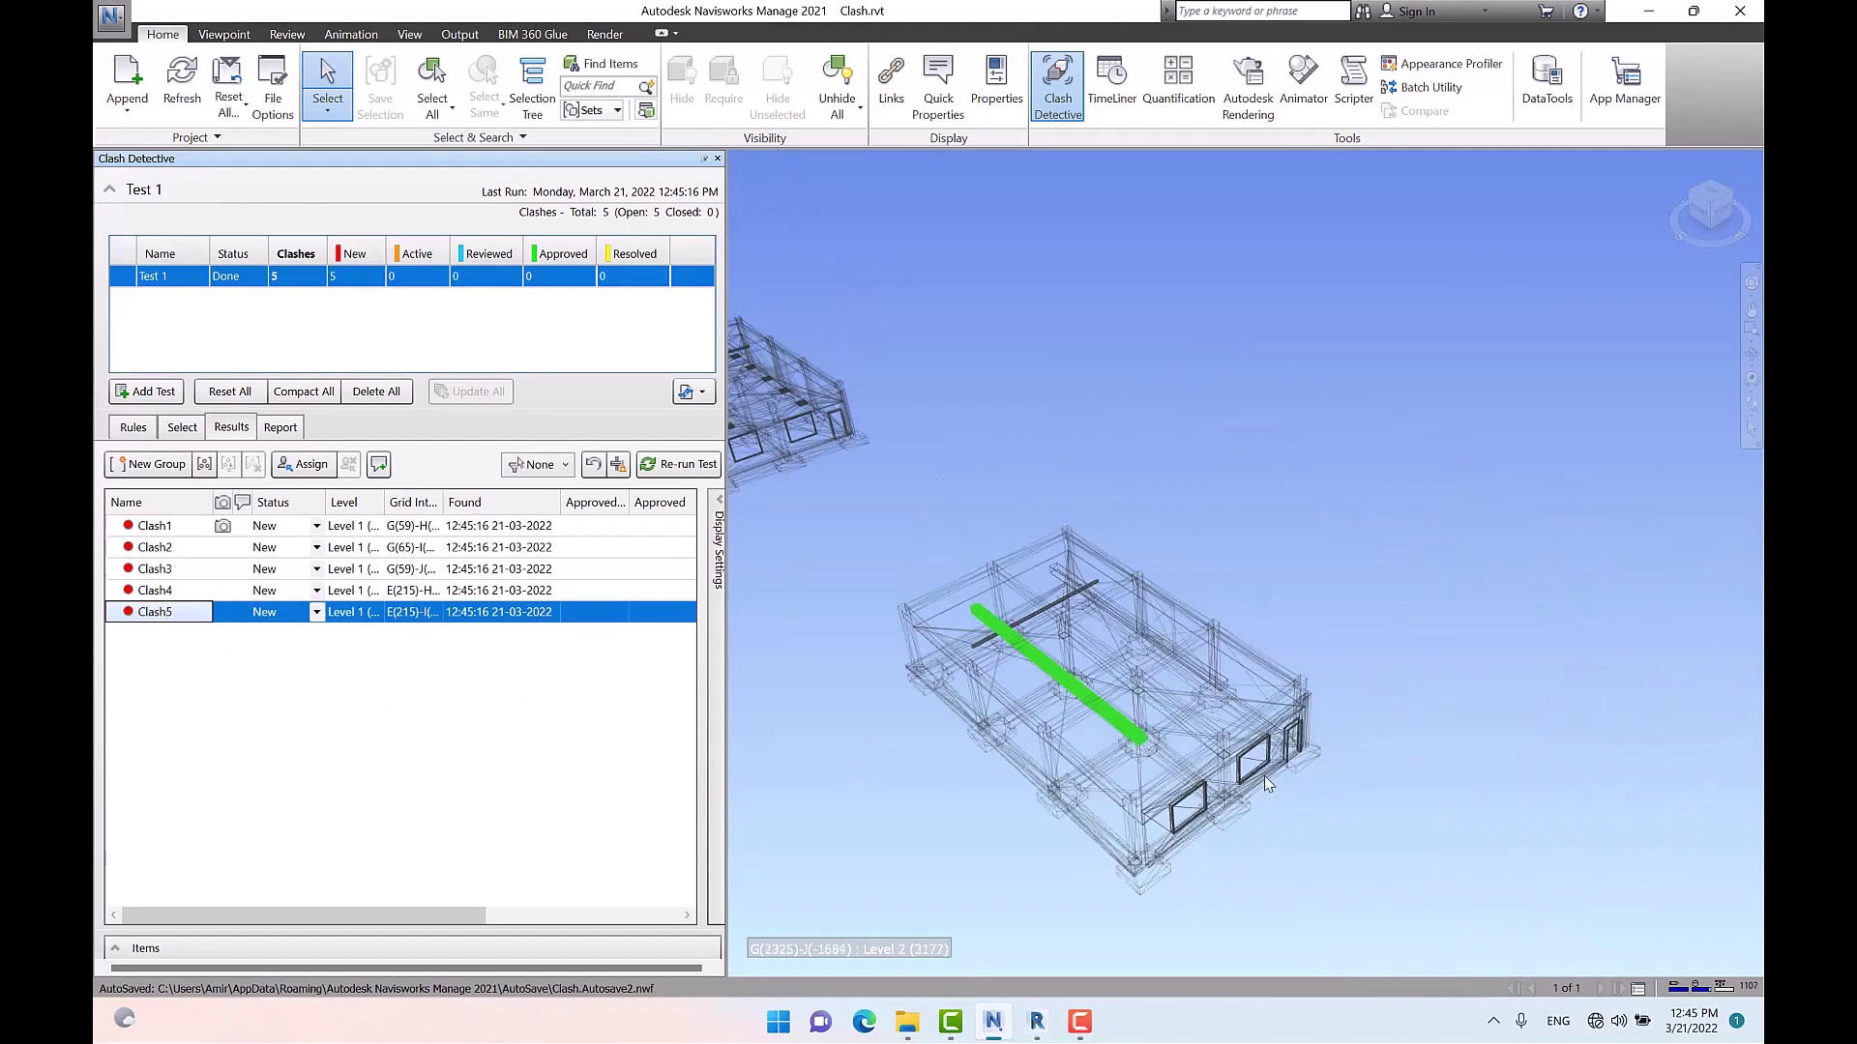
middle_drag(1063, 575, 1490, 657)
scroll(1065, 486, up, 6)
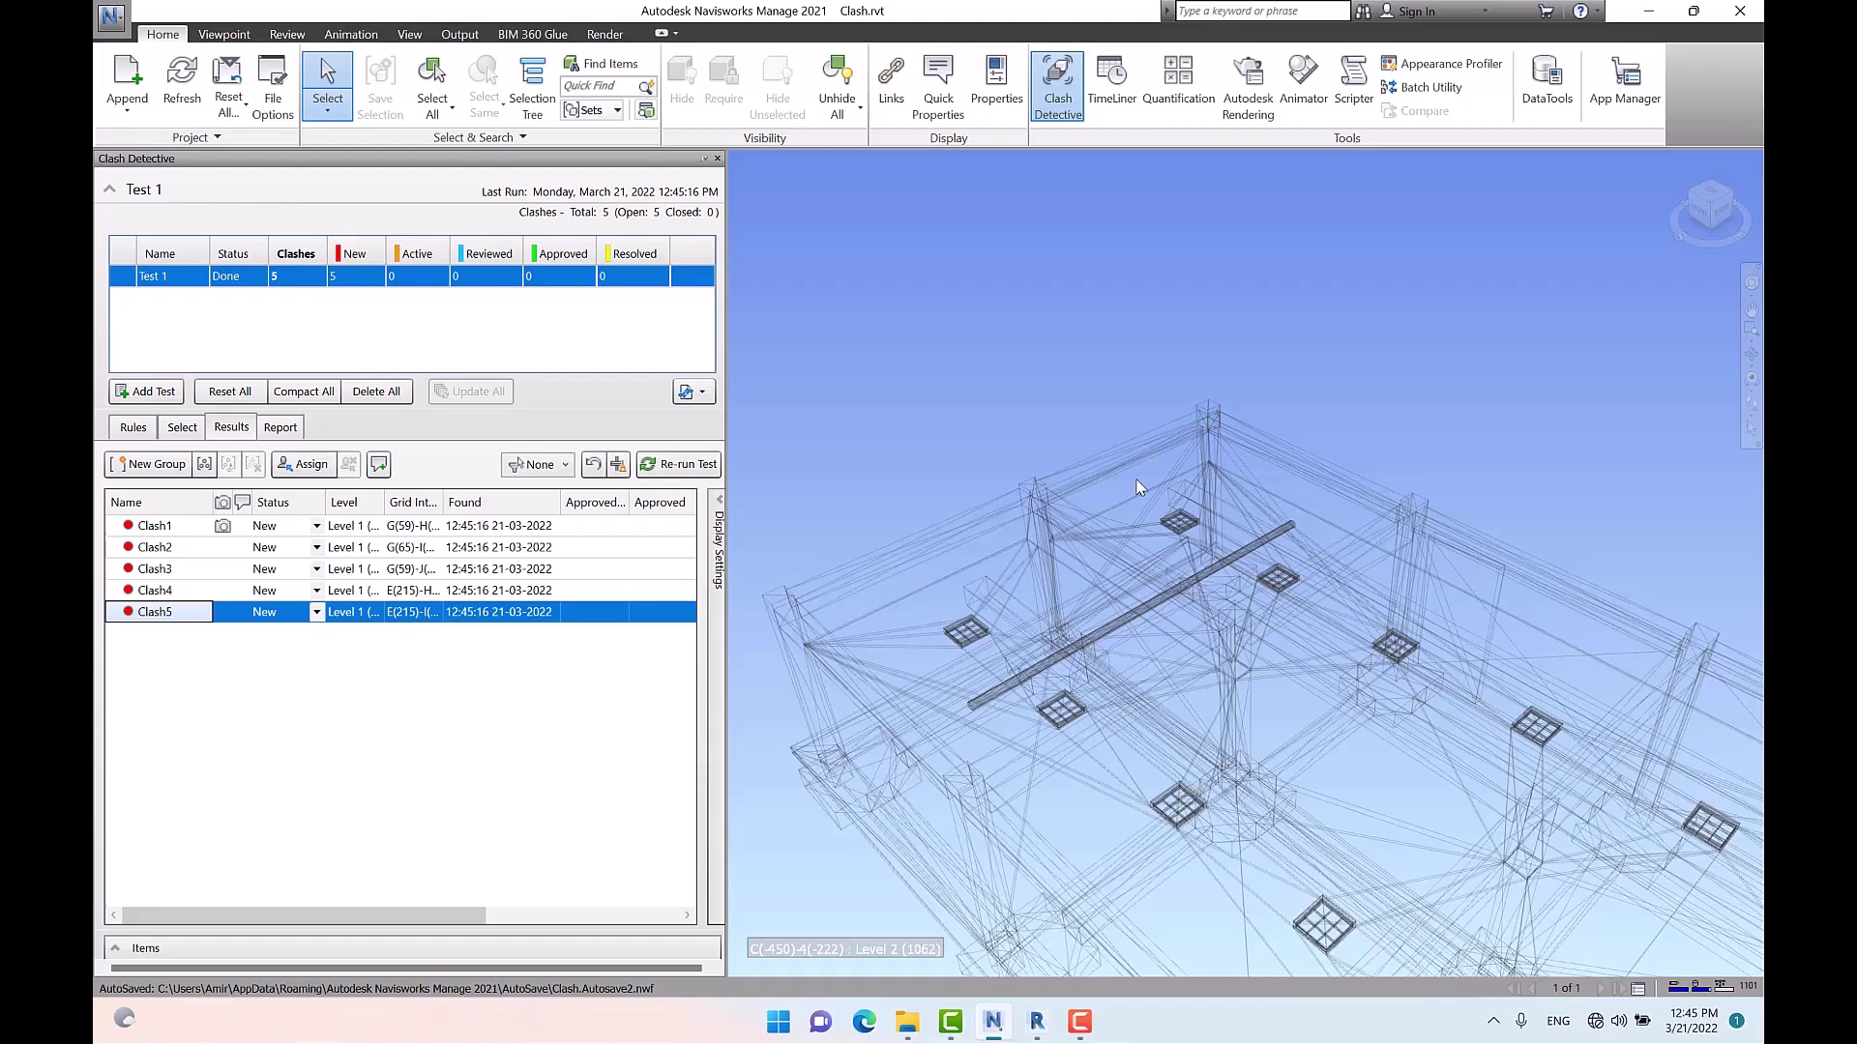
scroll(1137, 487, down, 5)
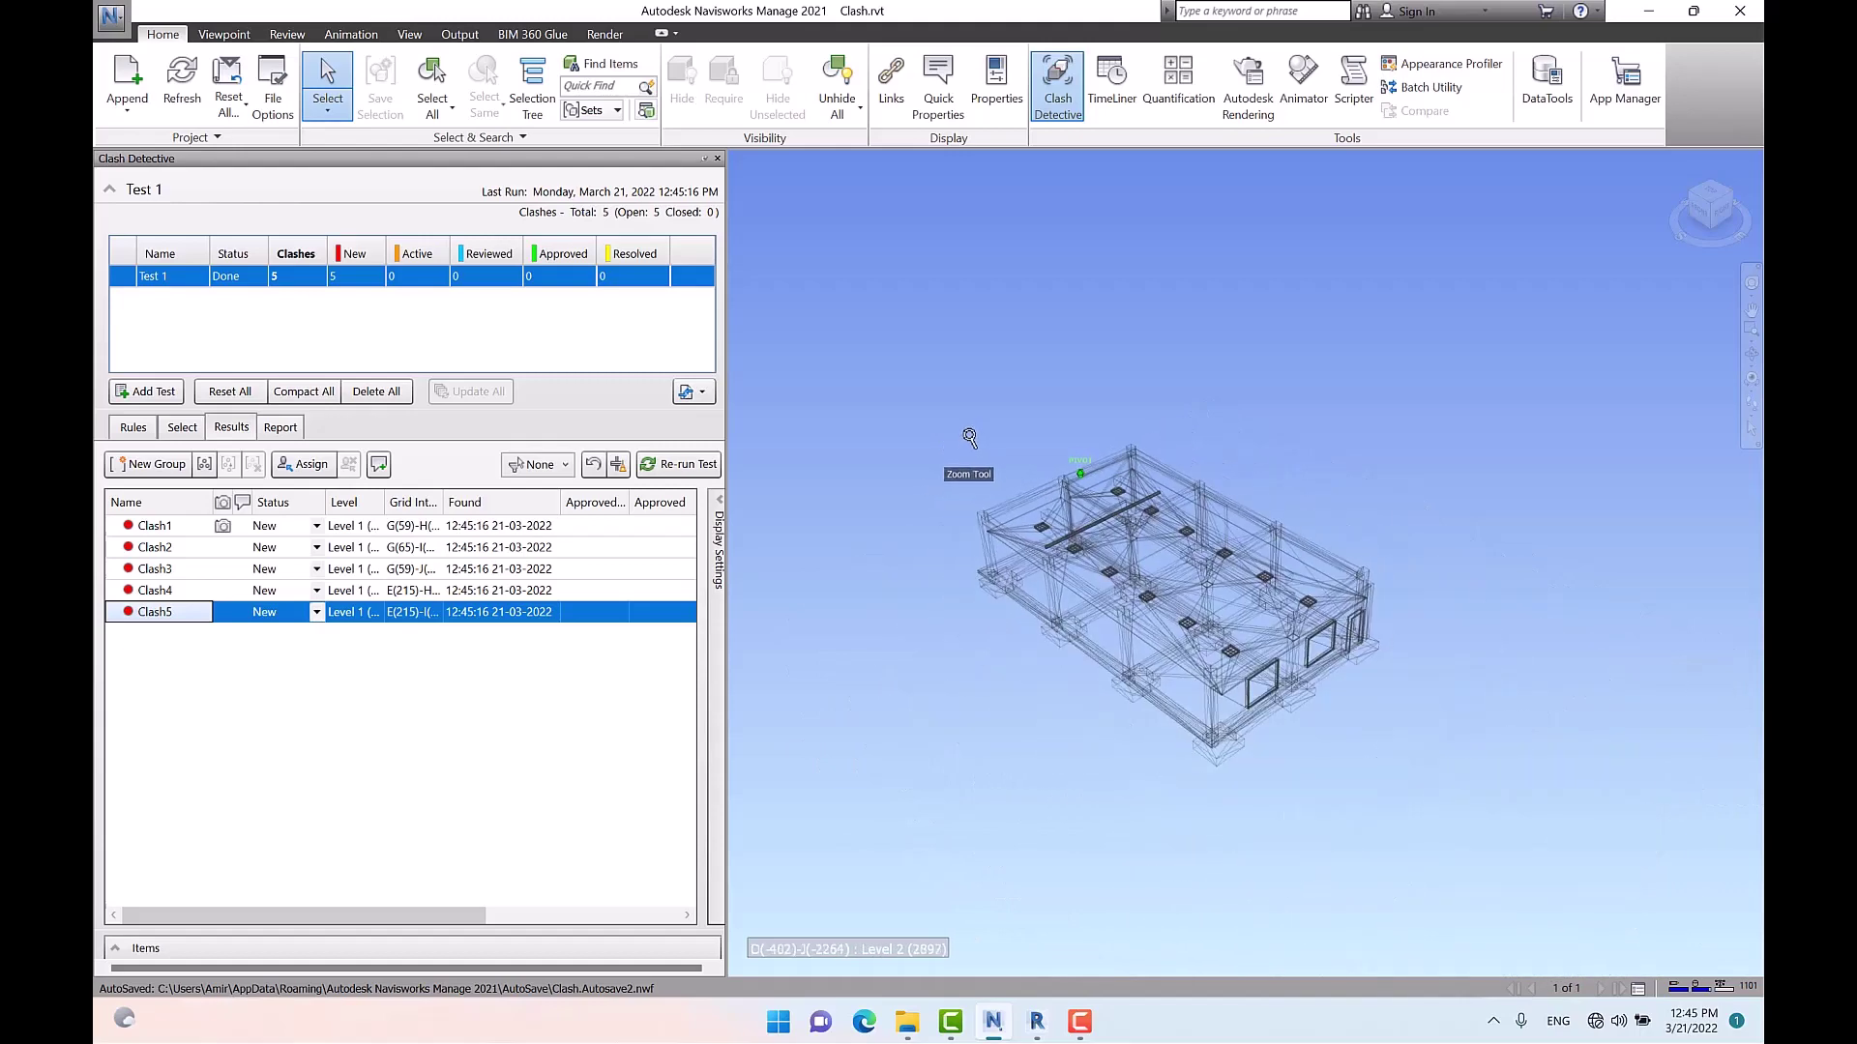
Switch to Revit and, in the Level 1 floor plan, pull back one overlapping wall at the second building's corner beside the door to a 10040 mm length
scroll(1283, 680, up, 8)
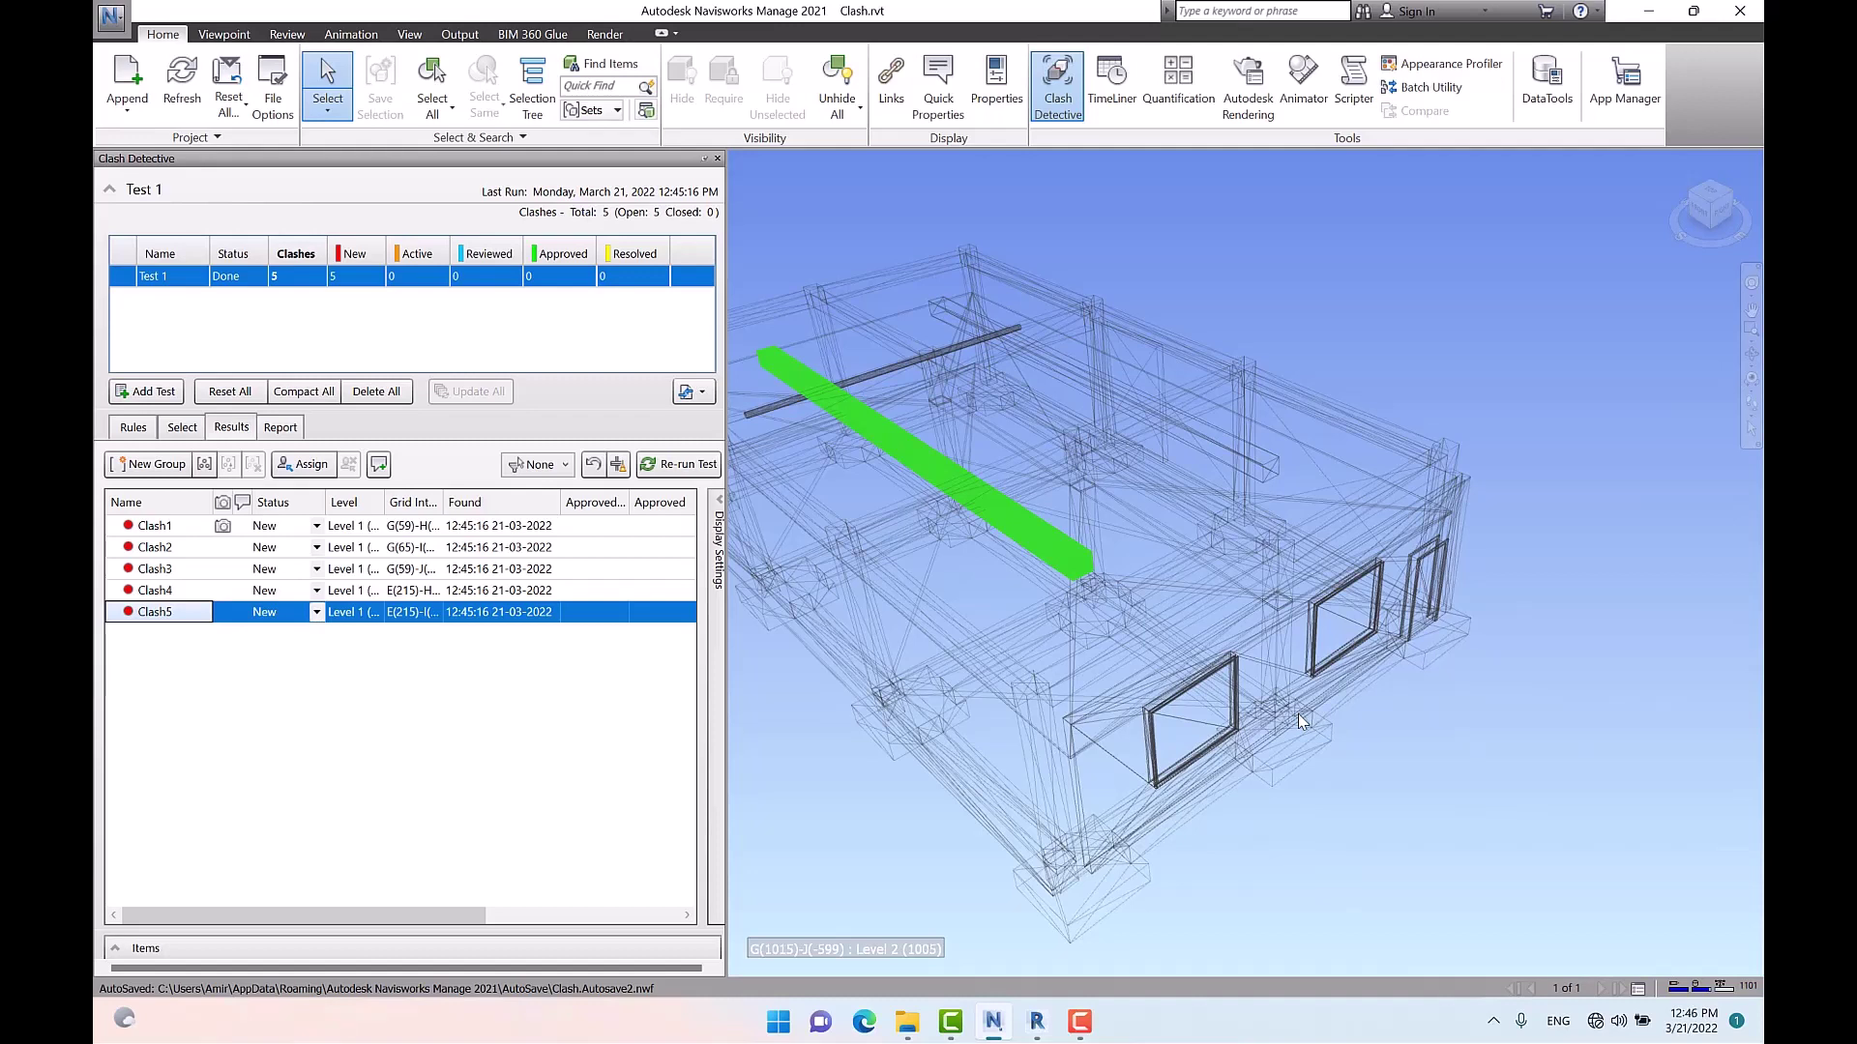
click(1037, 1022)
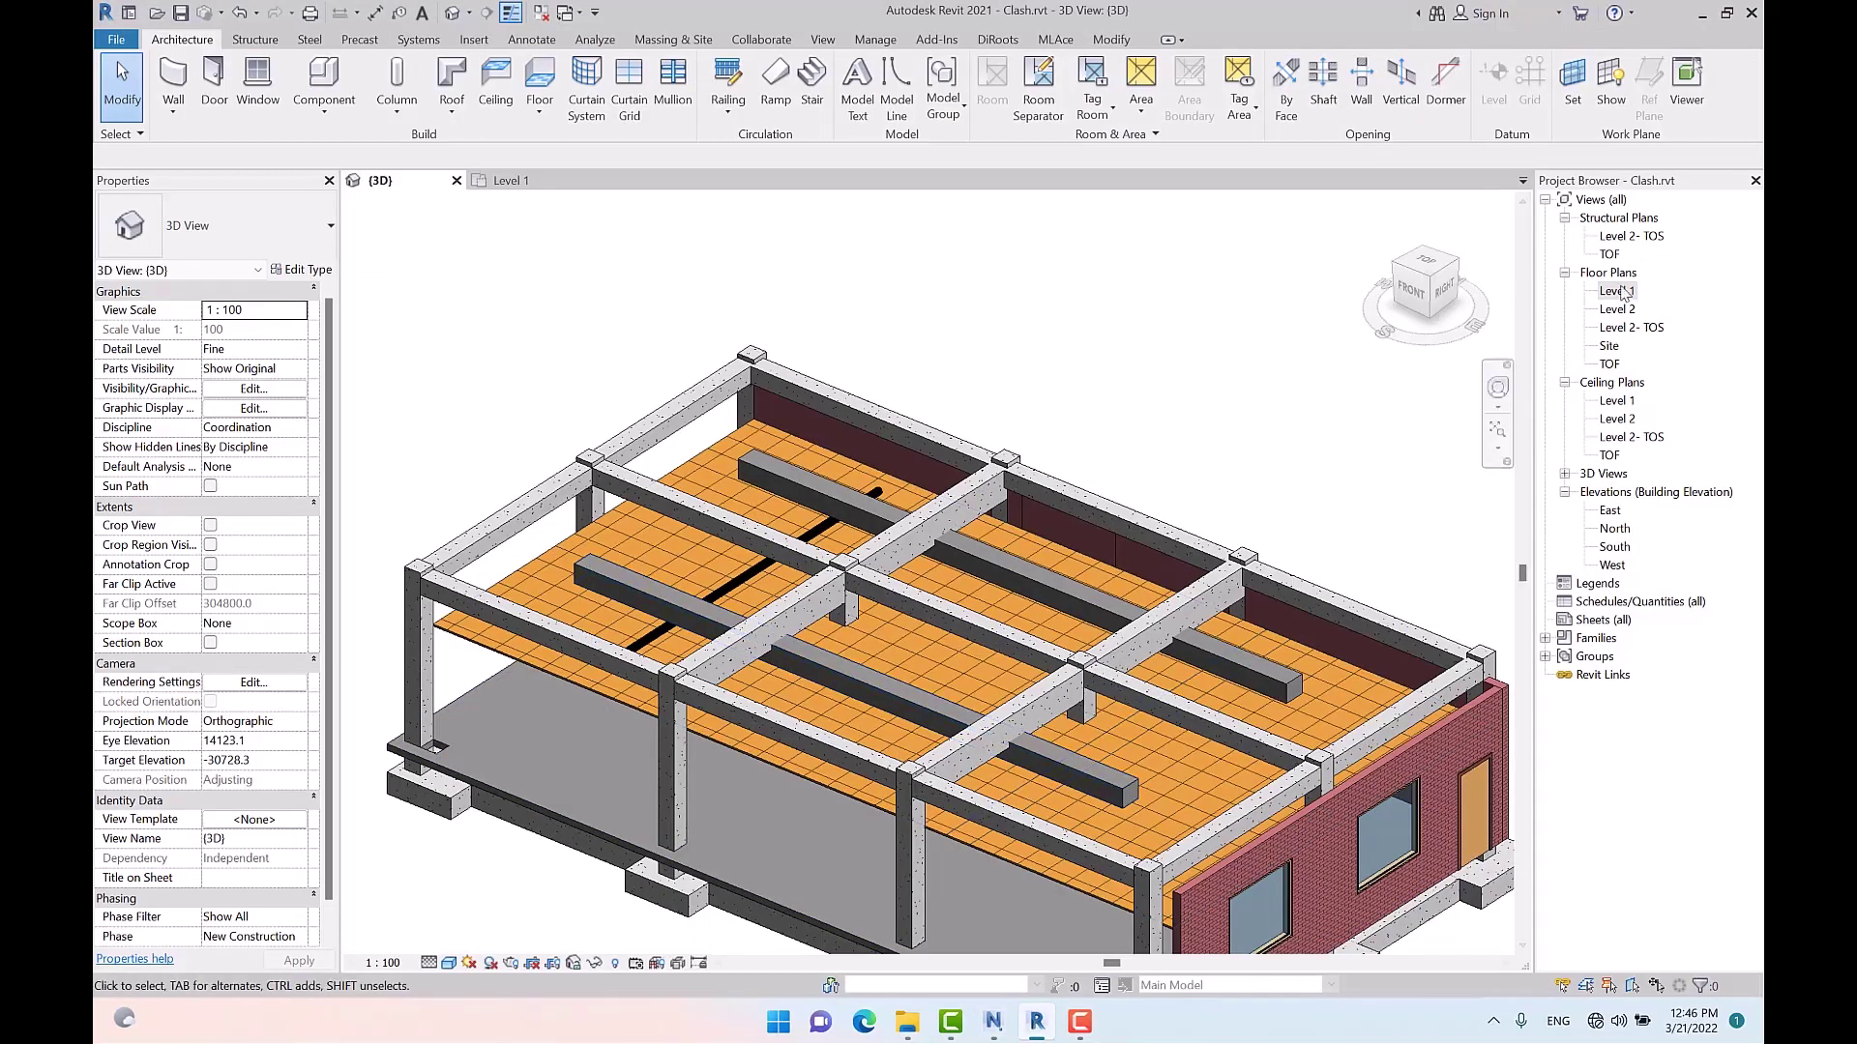
double_click(1621, 292)
scroll(1132, 594, down, 5)
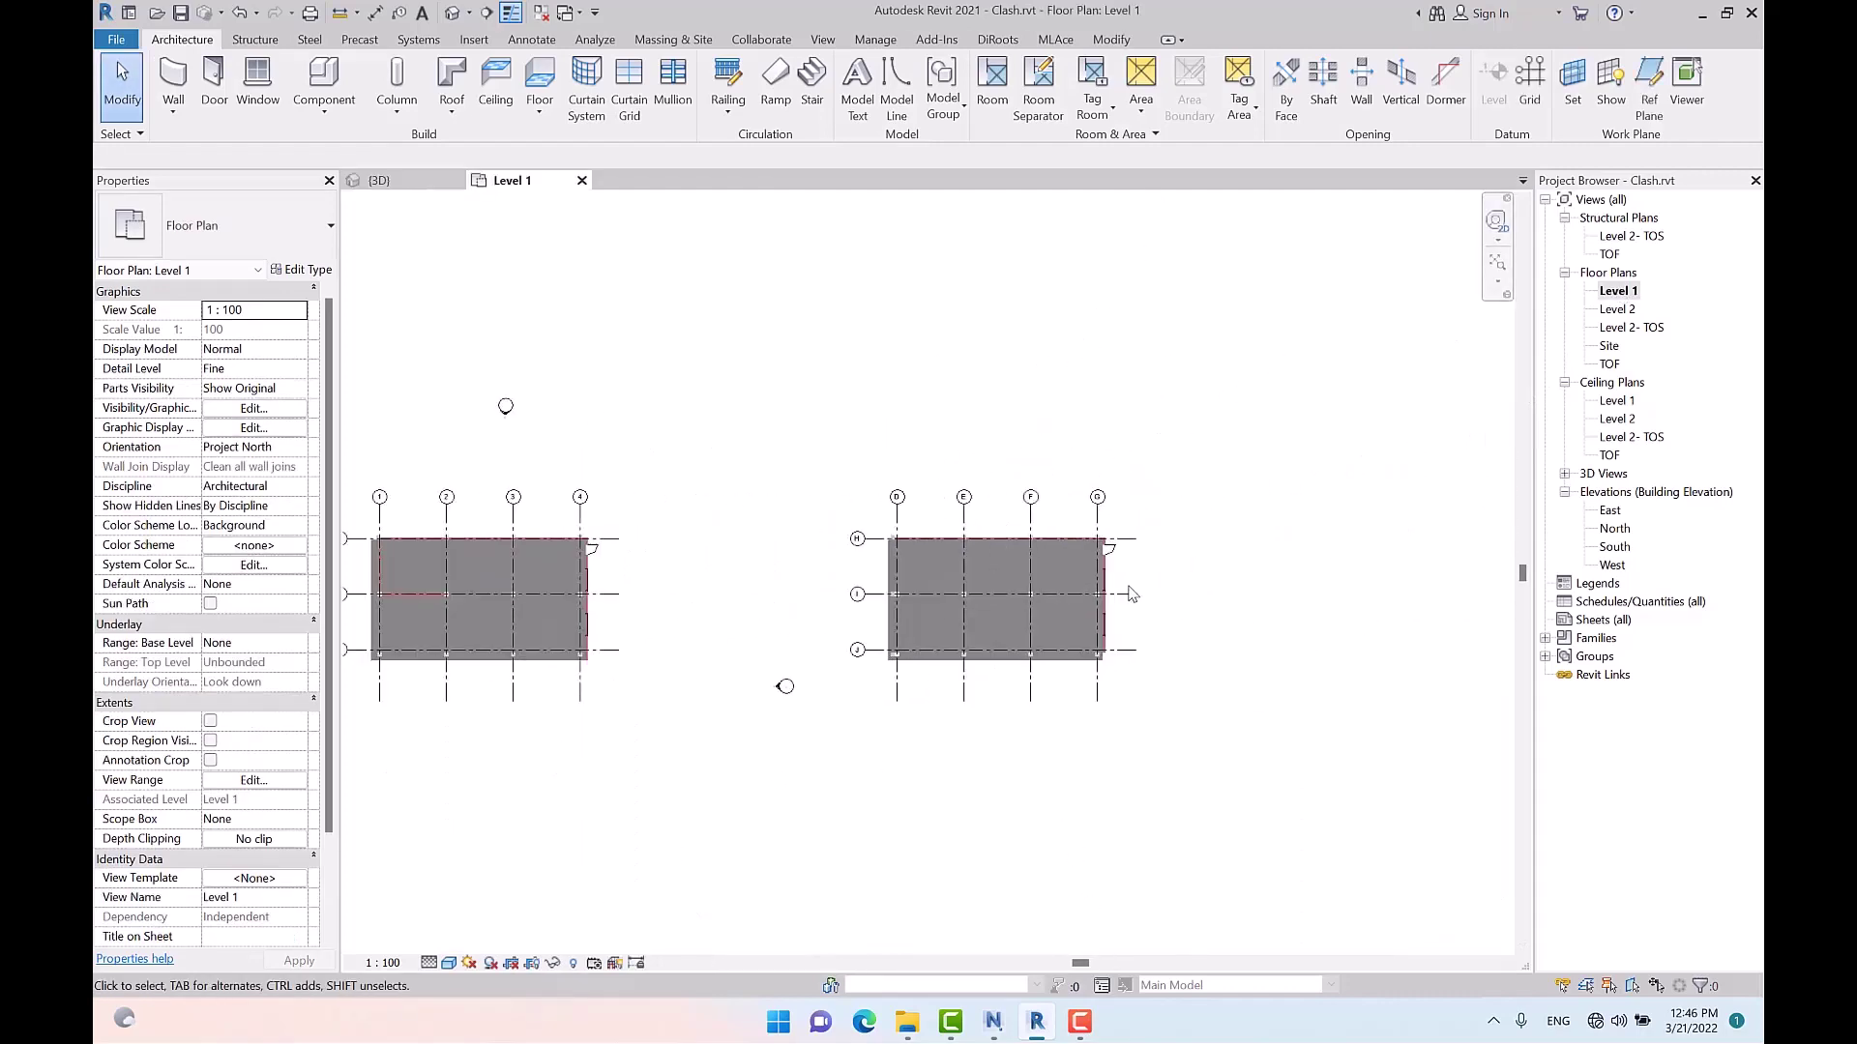
scroll(1132, 594, up, 8)
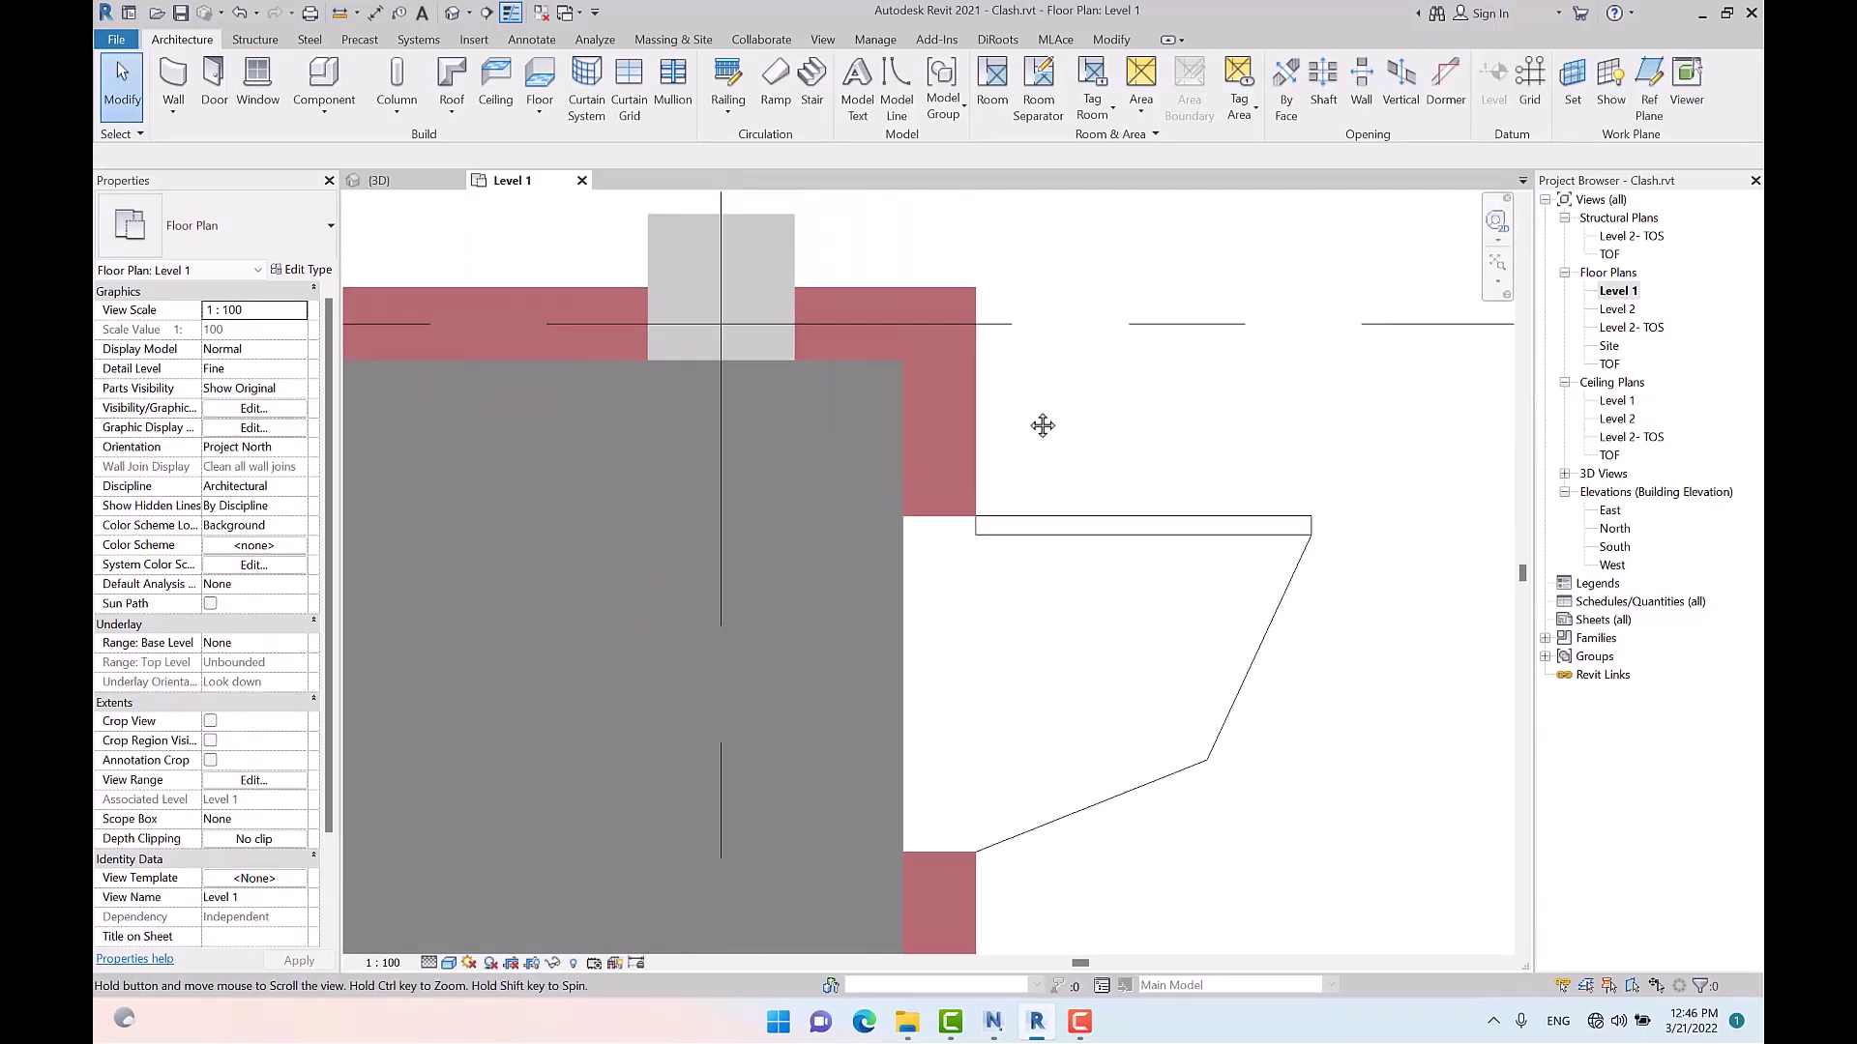
middle_drag(1043, 426, 972, 457)
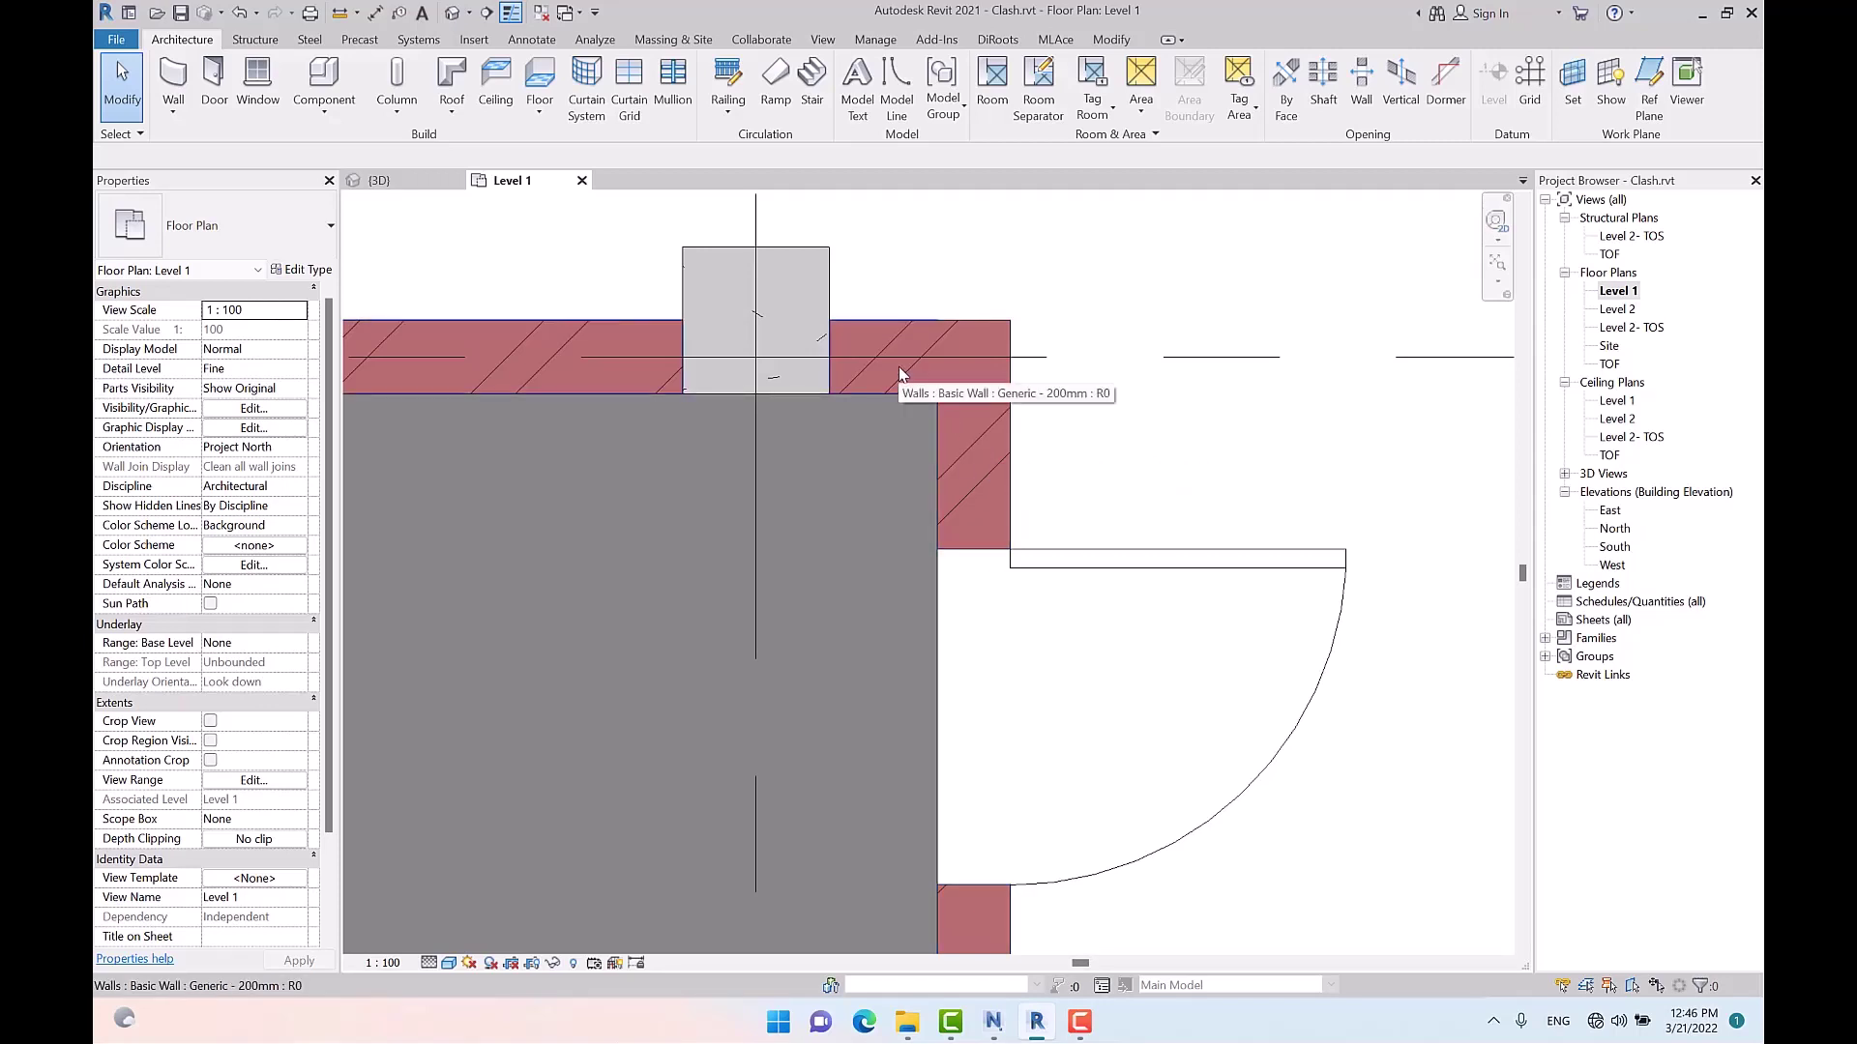
click(962, 466)
scroll(982, 445, up, 2)
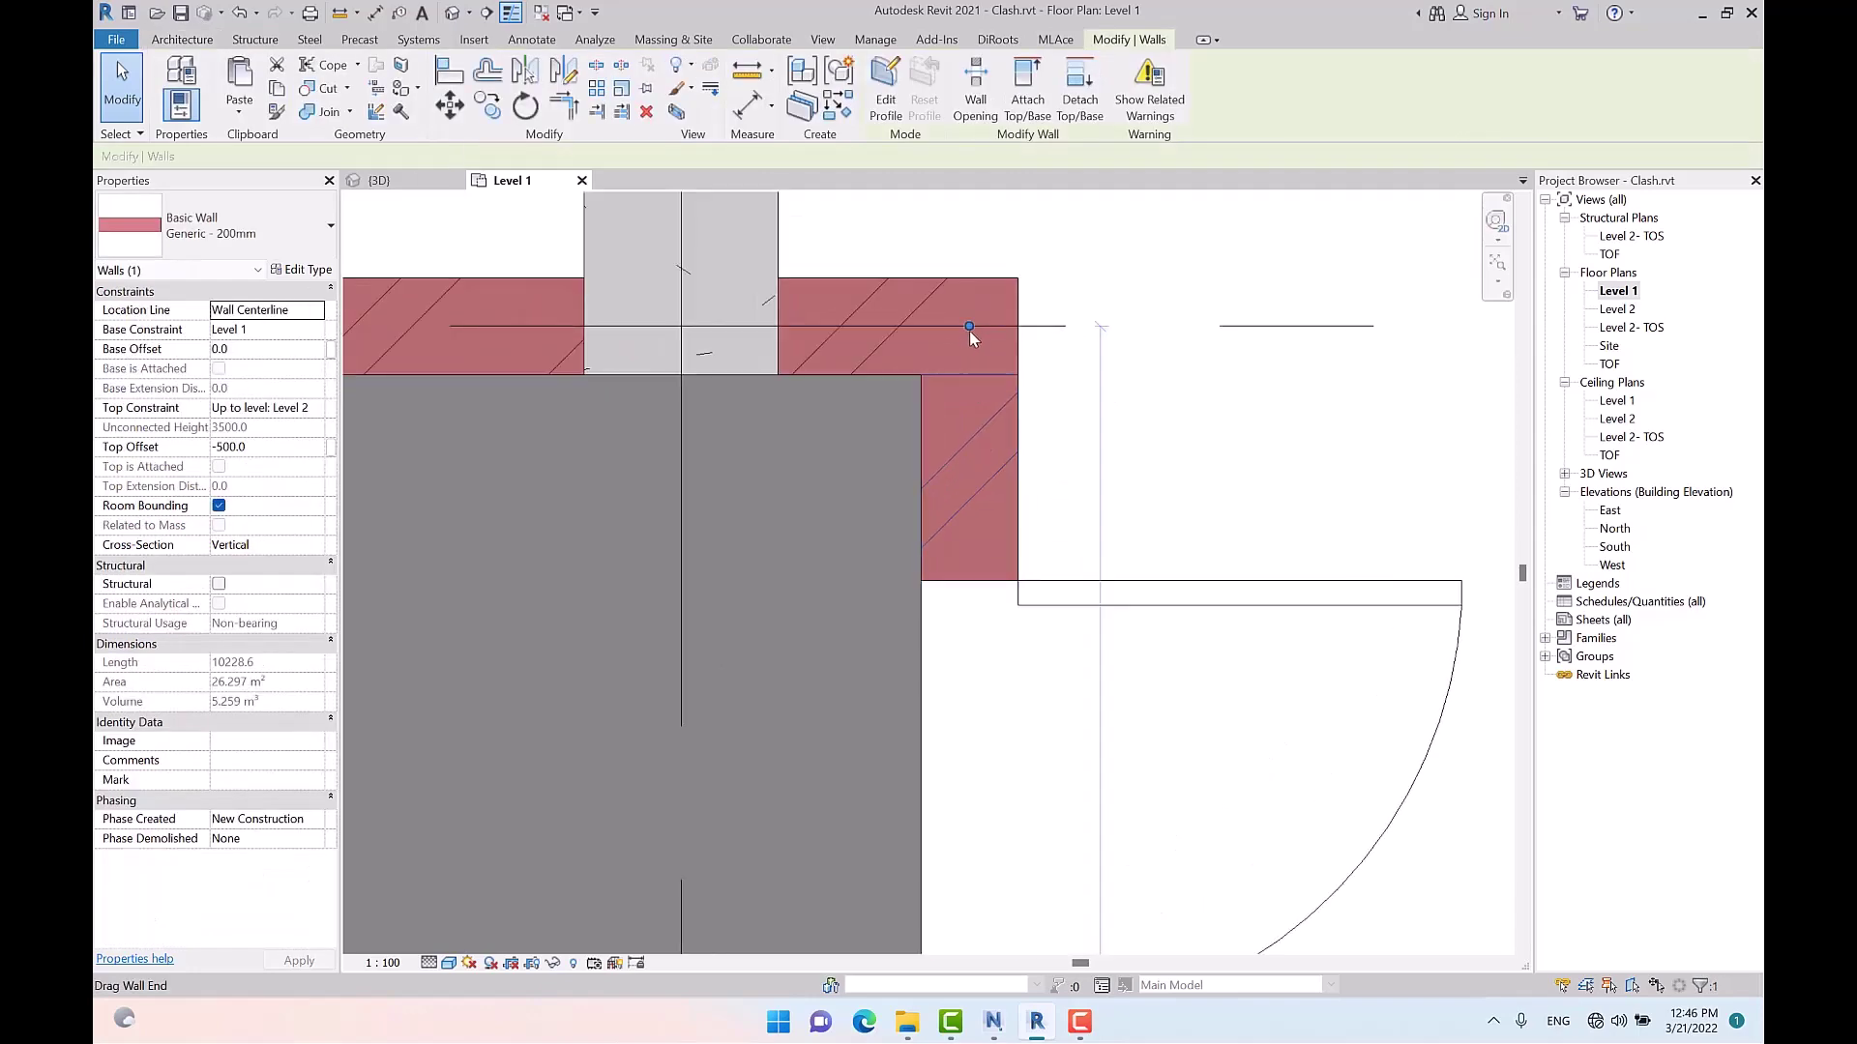
drag(970, 326, 997, 417)
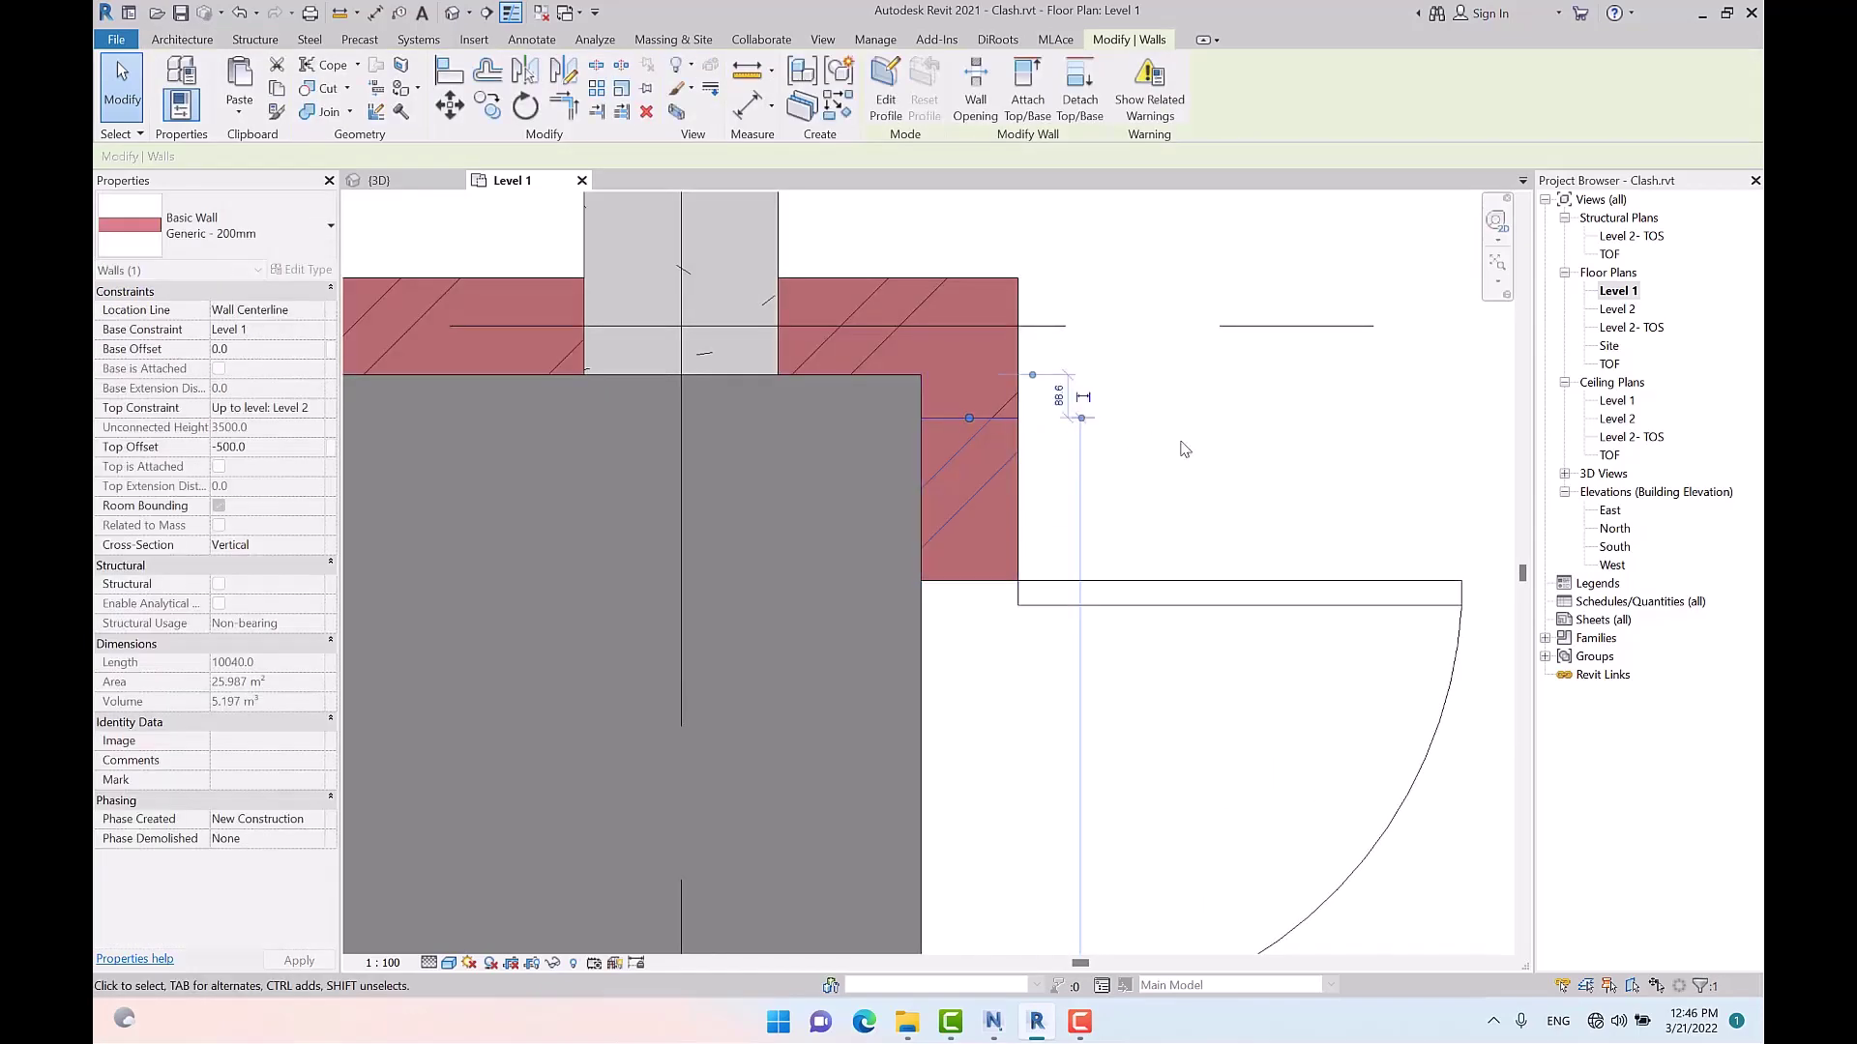
click(1181, 447)
click(1001, 399)
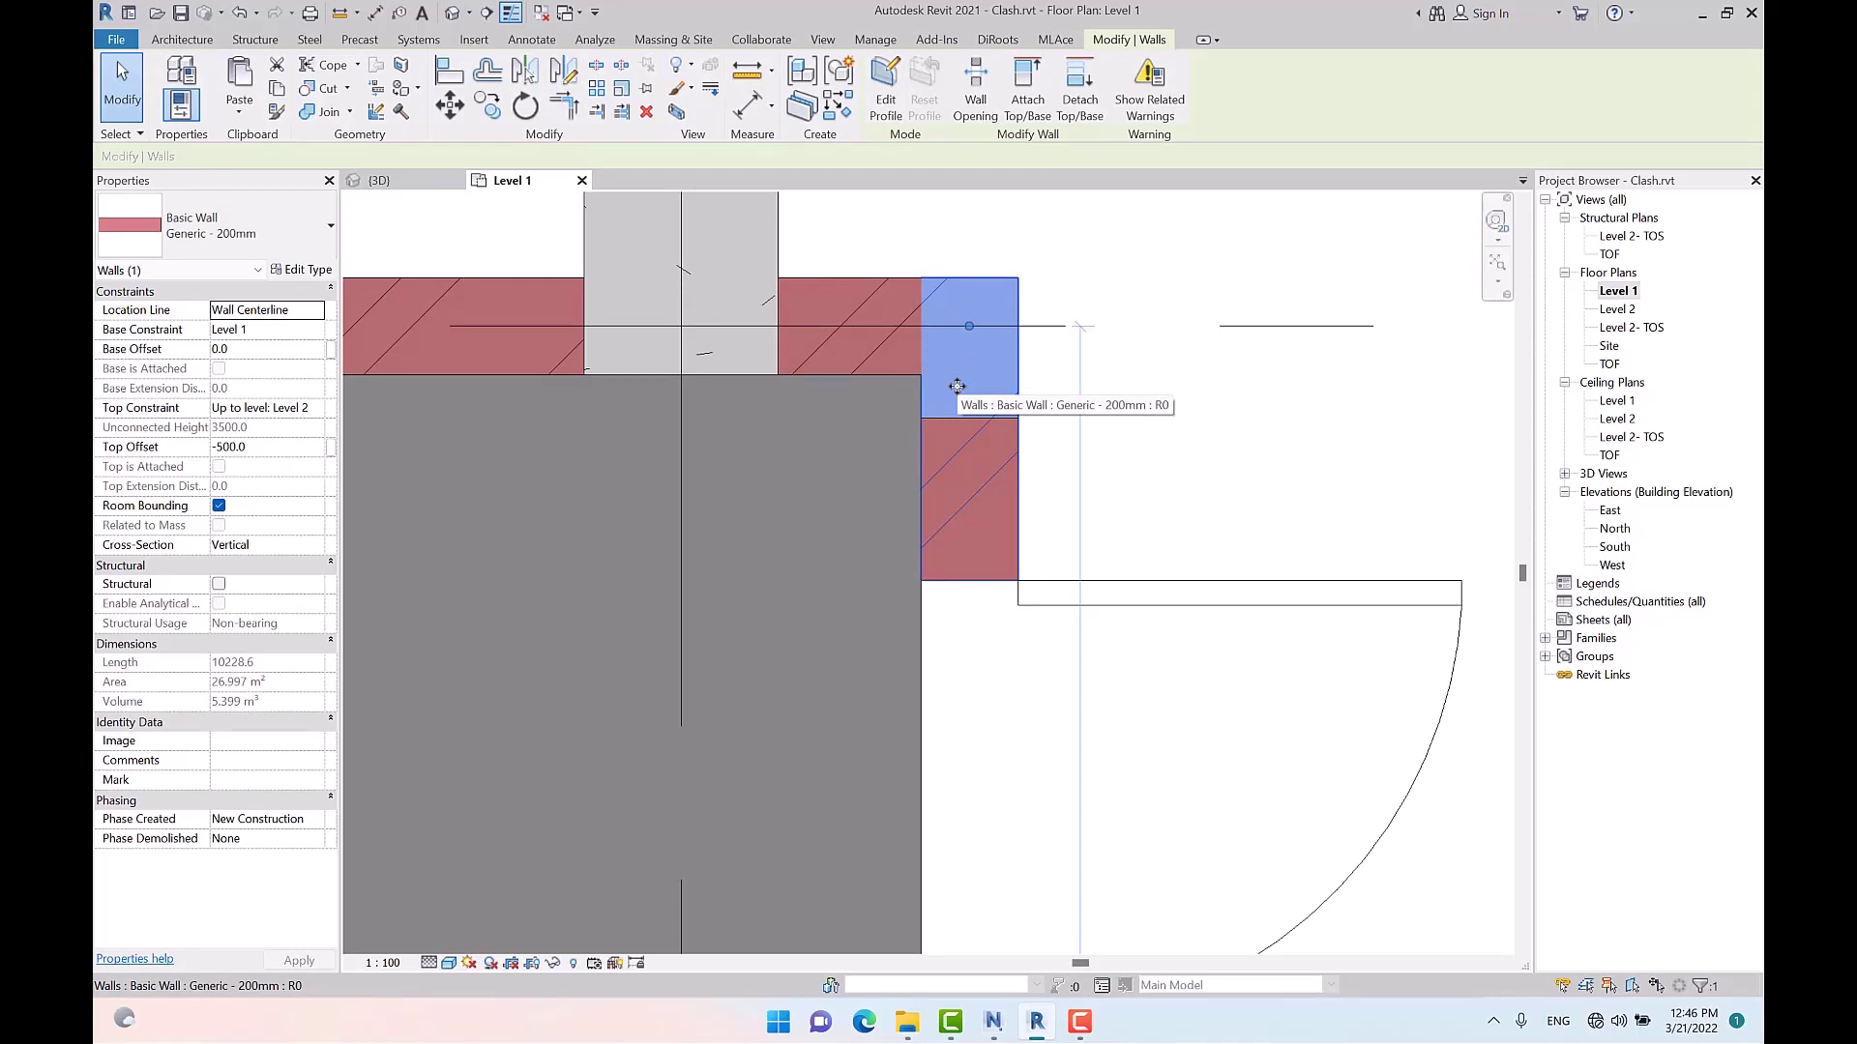
click(1149, 443)
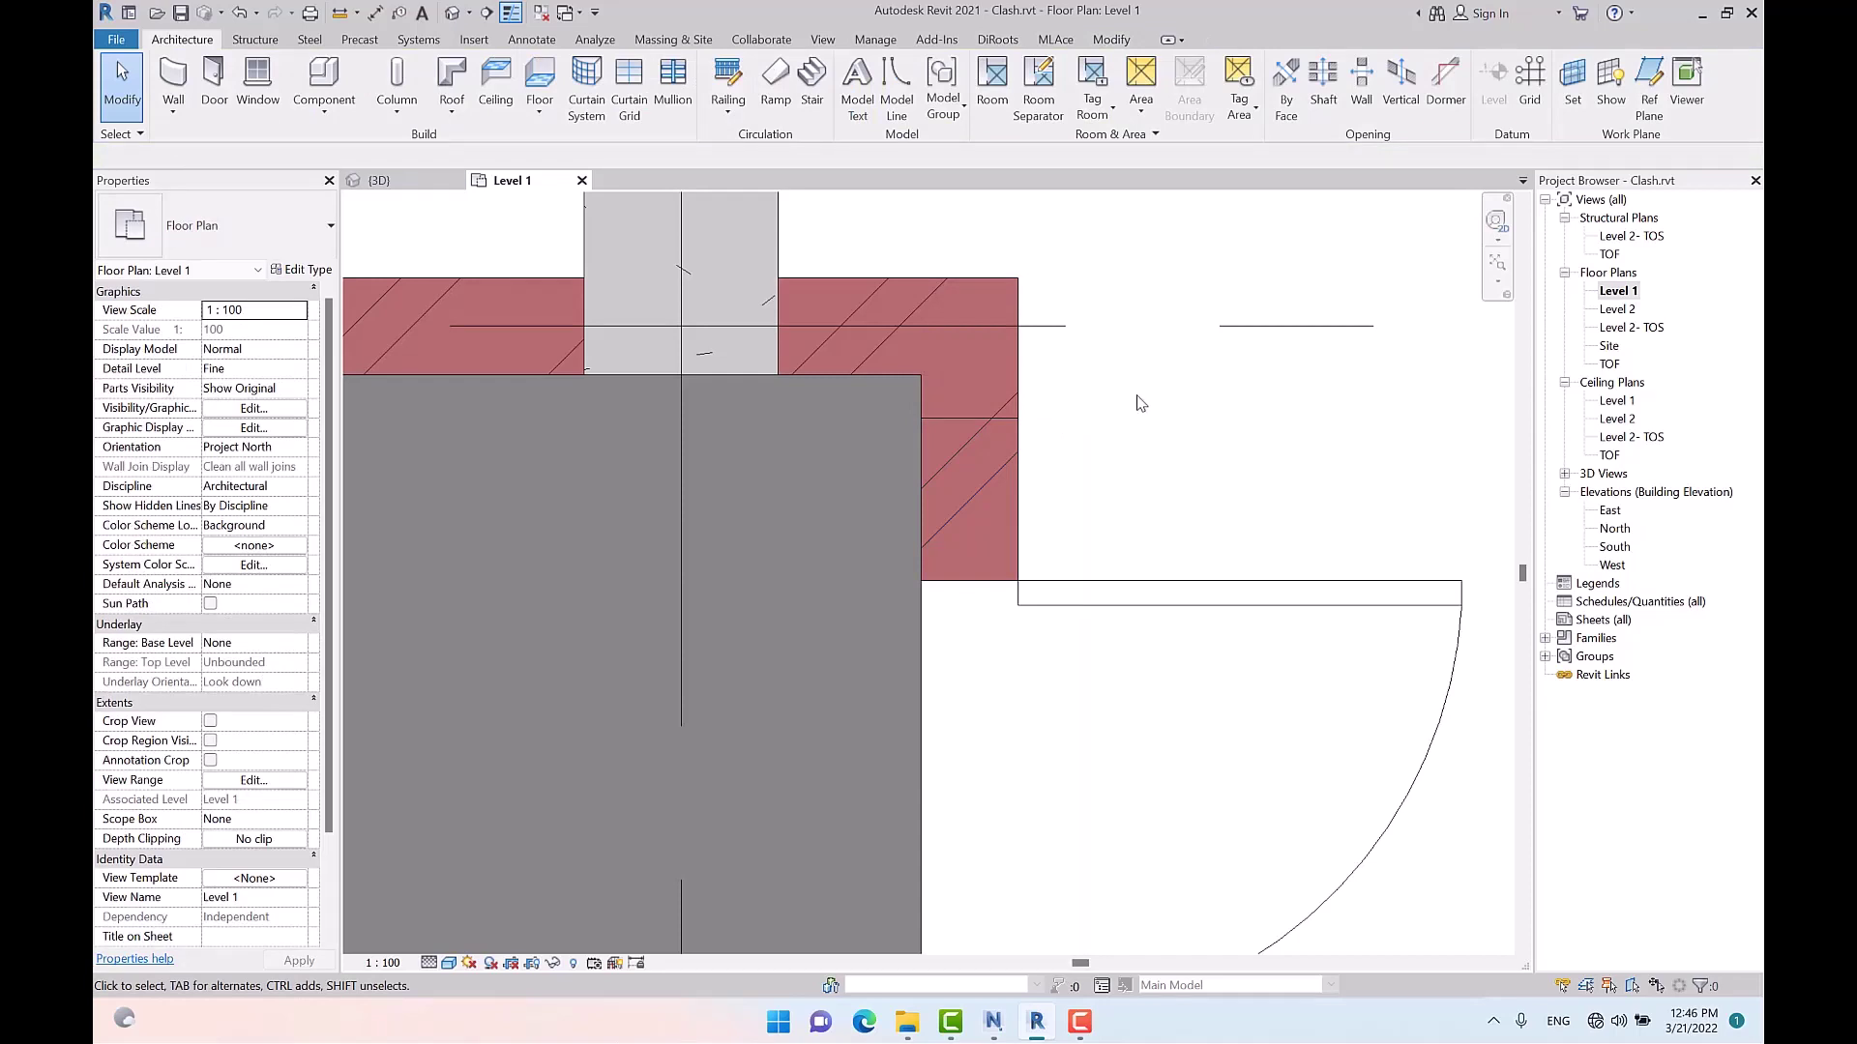
Pull the other overlapping wall's end back to the same endpoint and check the open corner beside the door in the 3D view
click(951, 463)
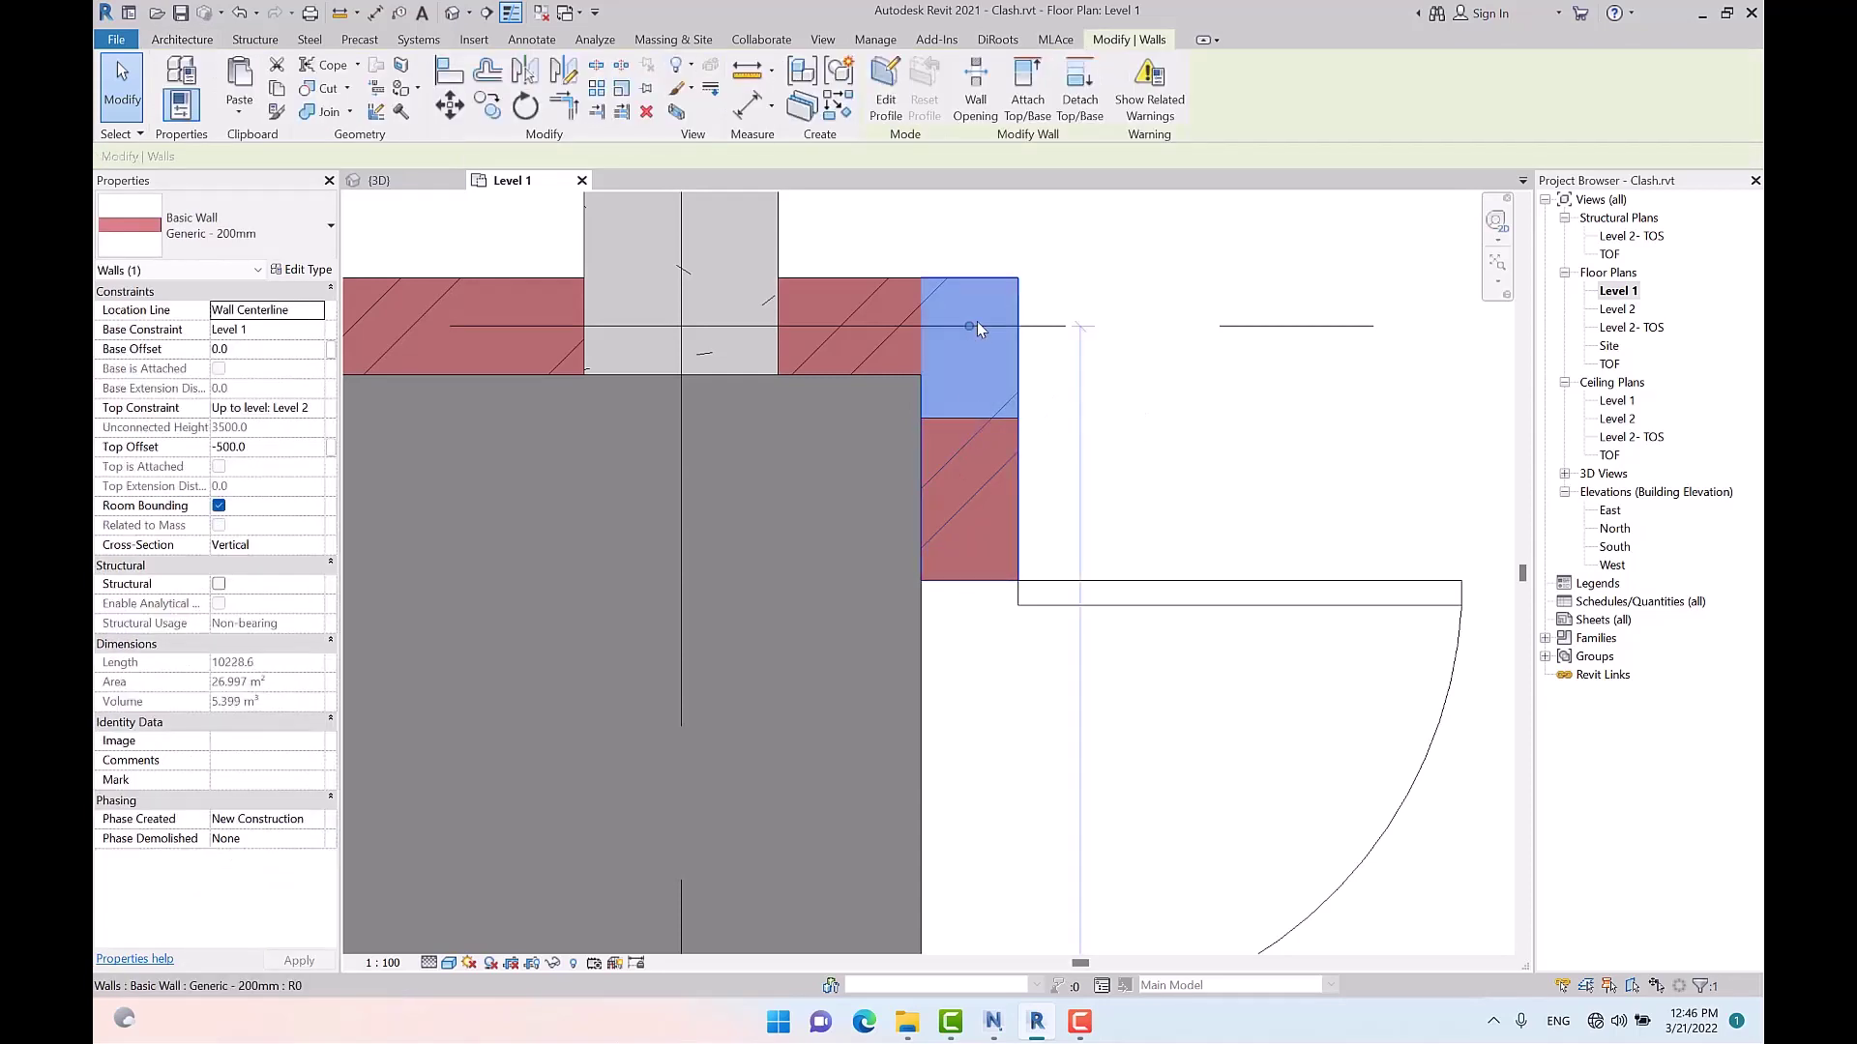
drag(970, 326, 970, 418)
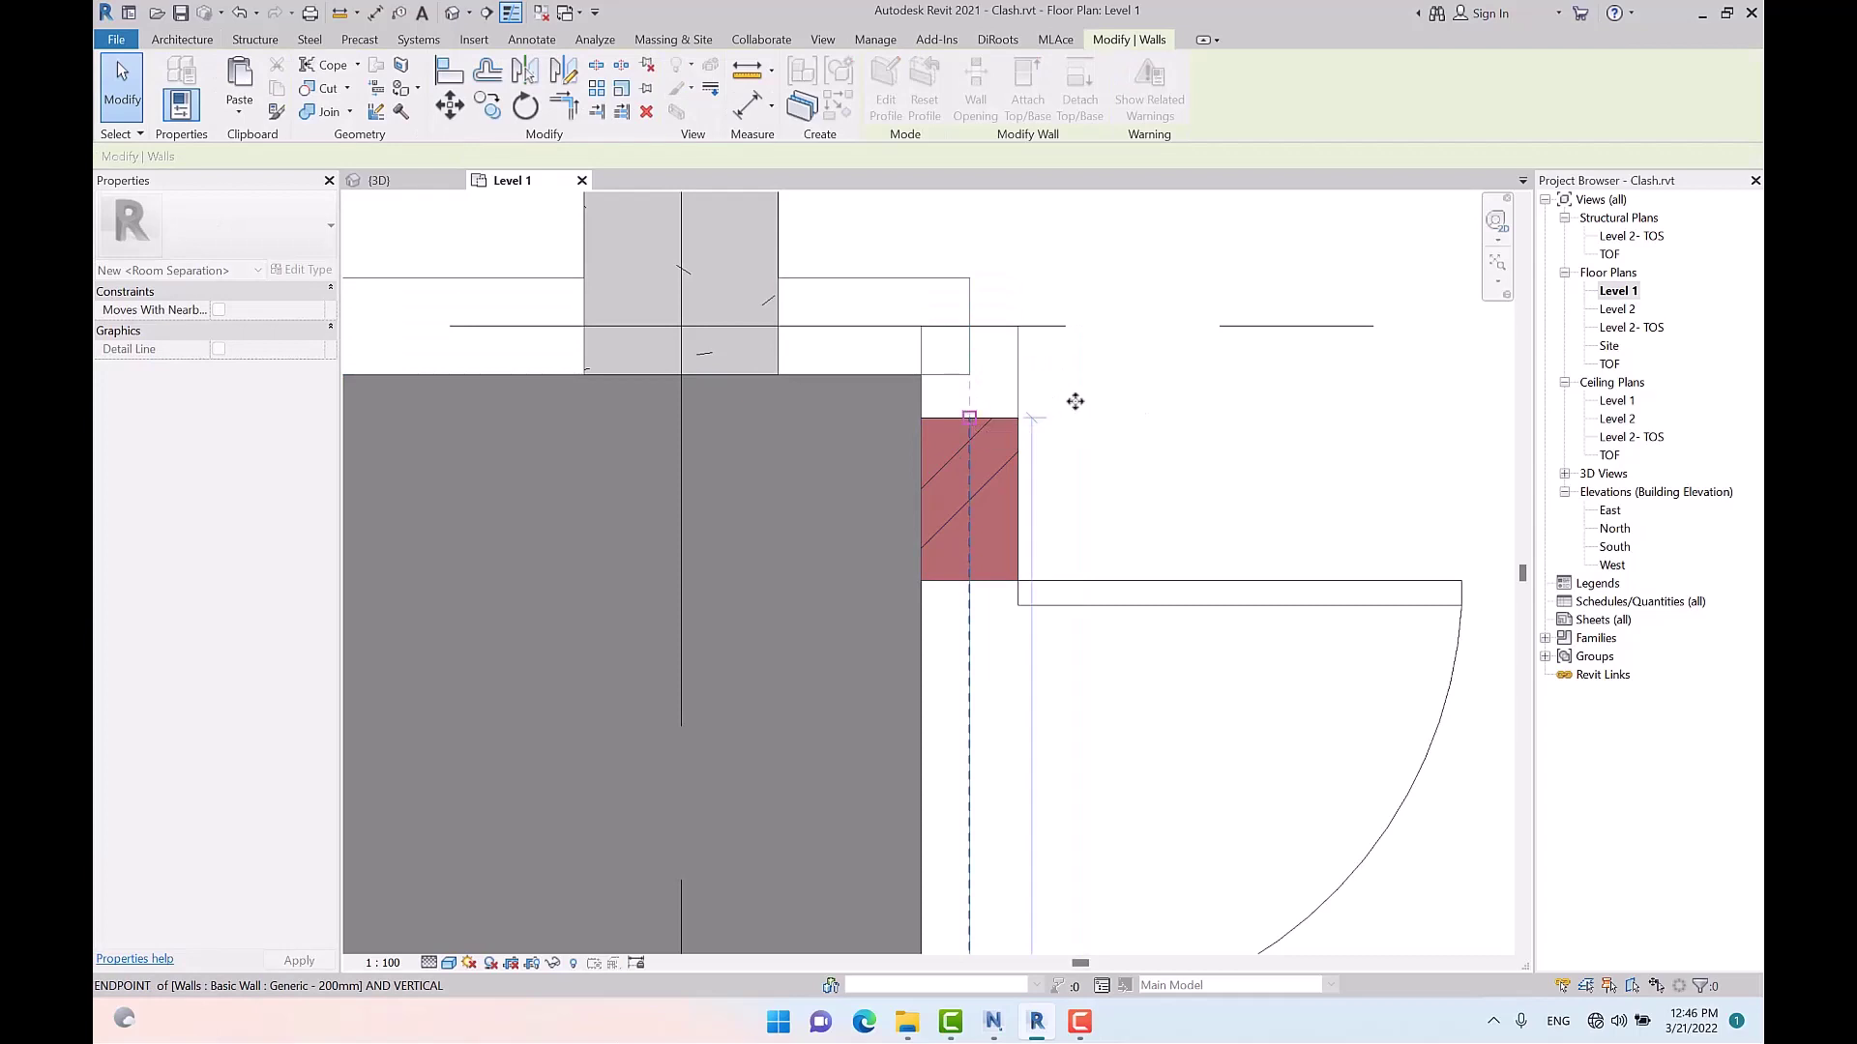
click(1255, 404)
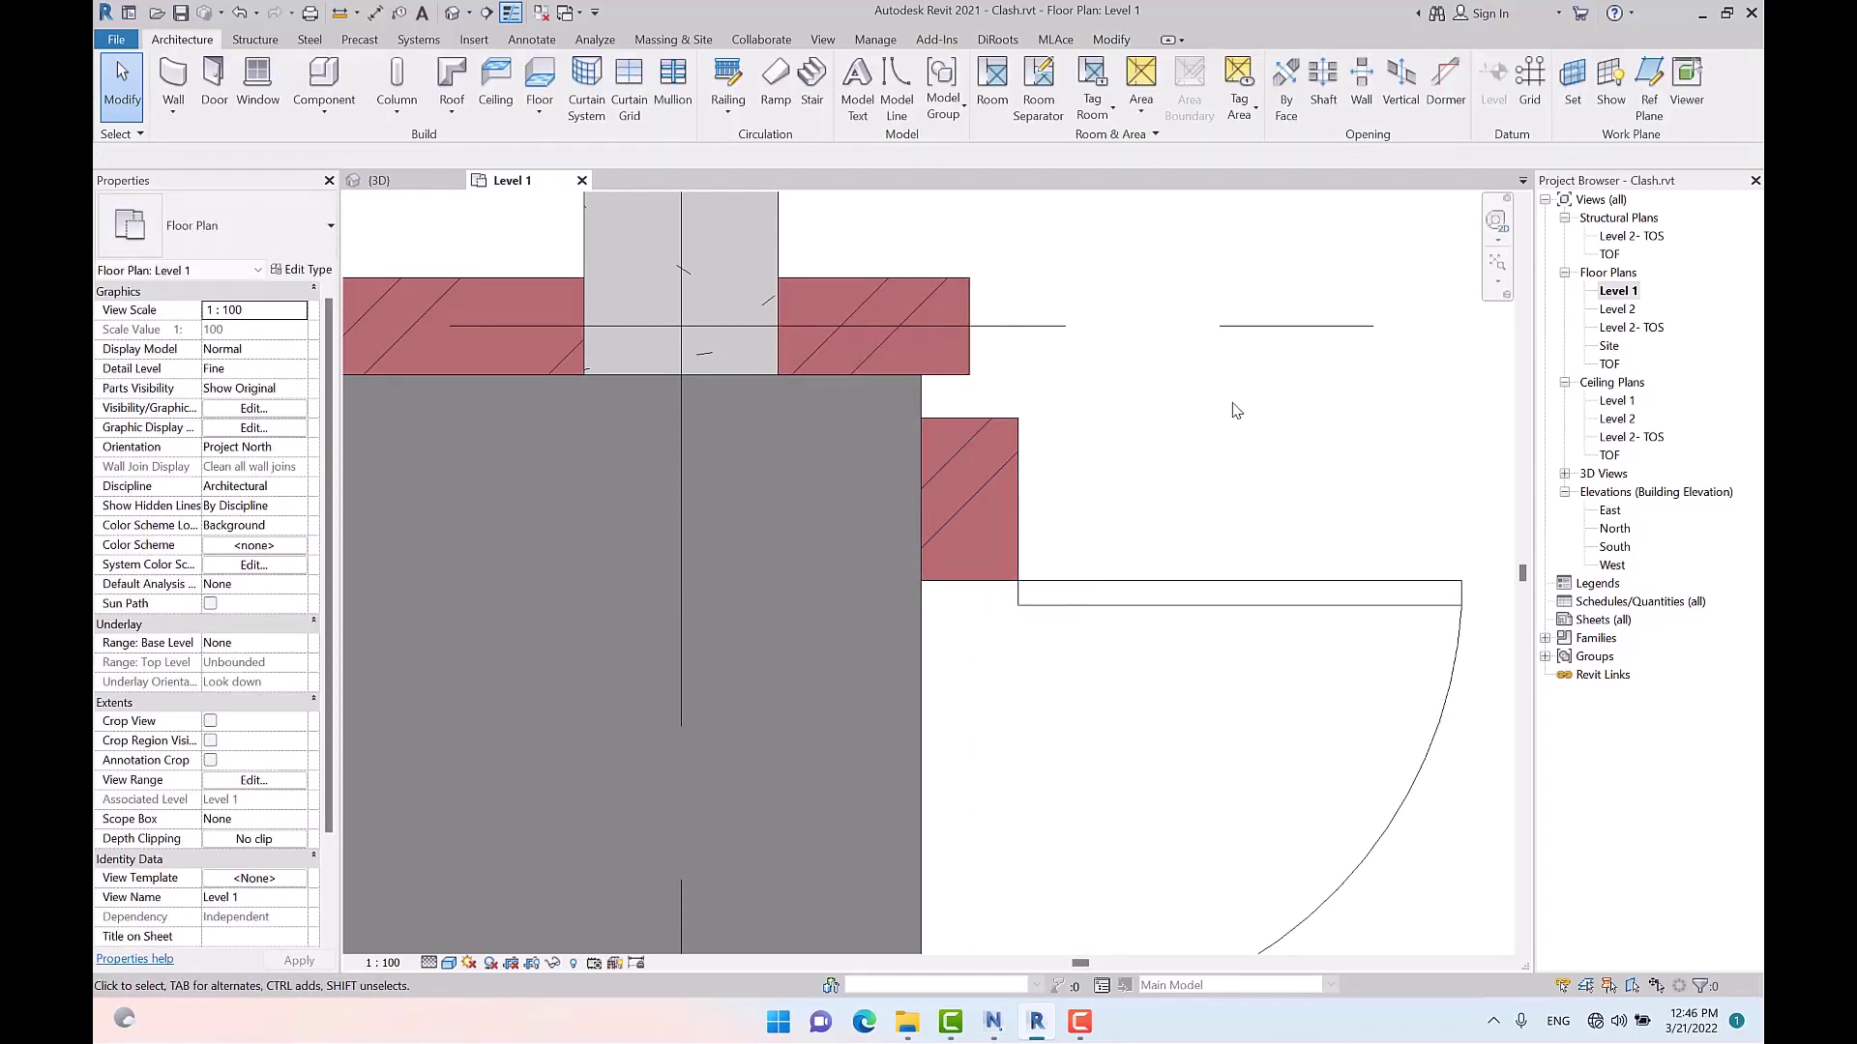
click(454, 13)
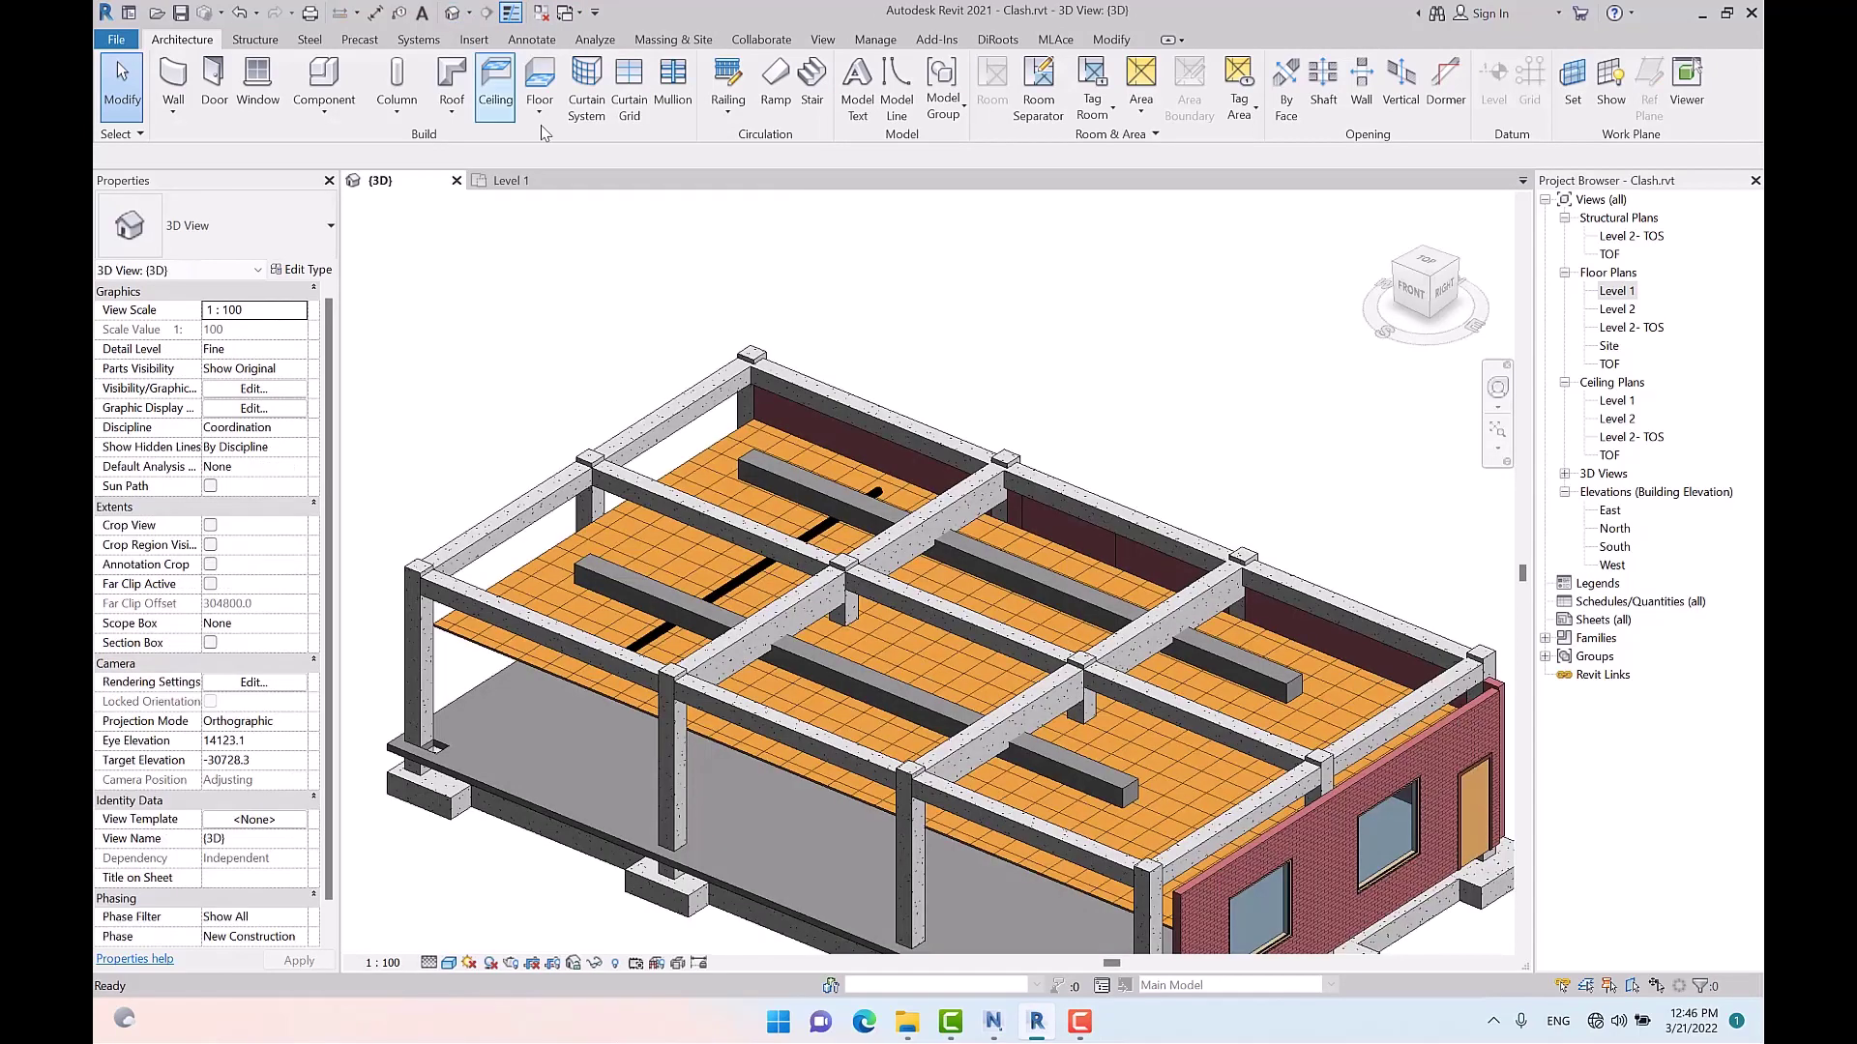
scroll(749, 290, down, 2)
shift+middle_drag(1049, 543, 907, 527)
scroll(905, 525, down, 5)
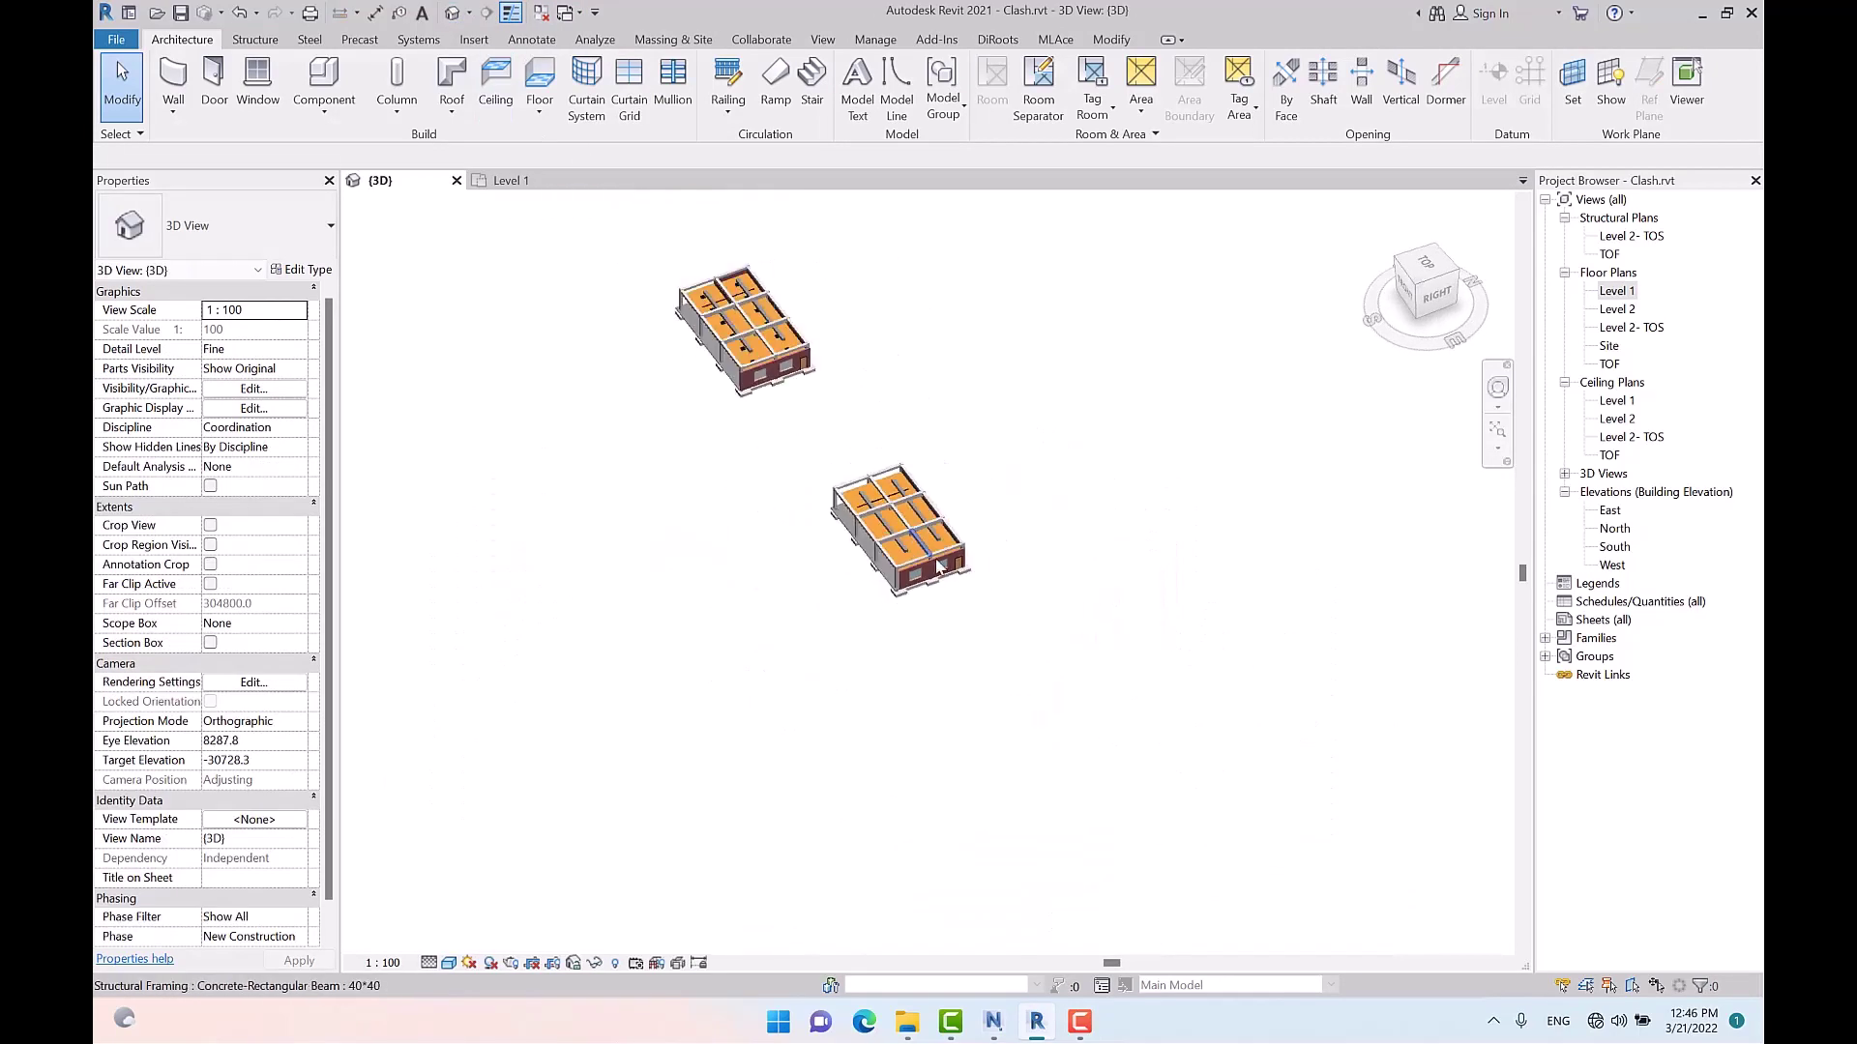
scroll(938, 565, up, 6)
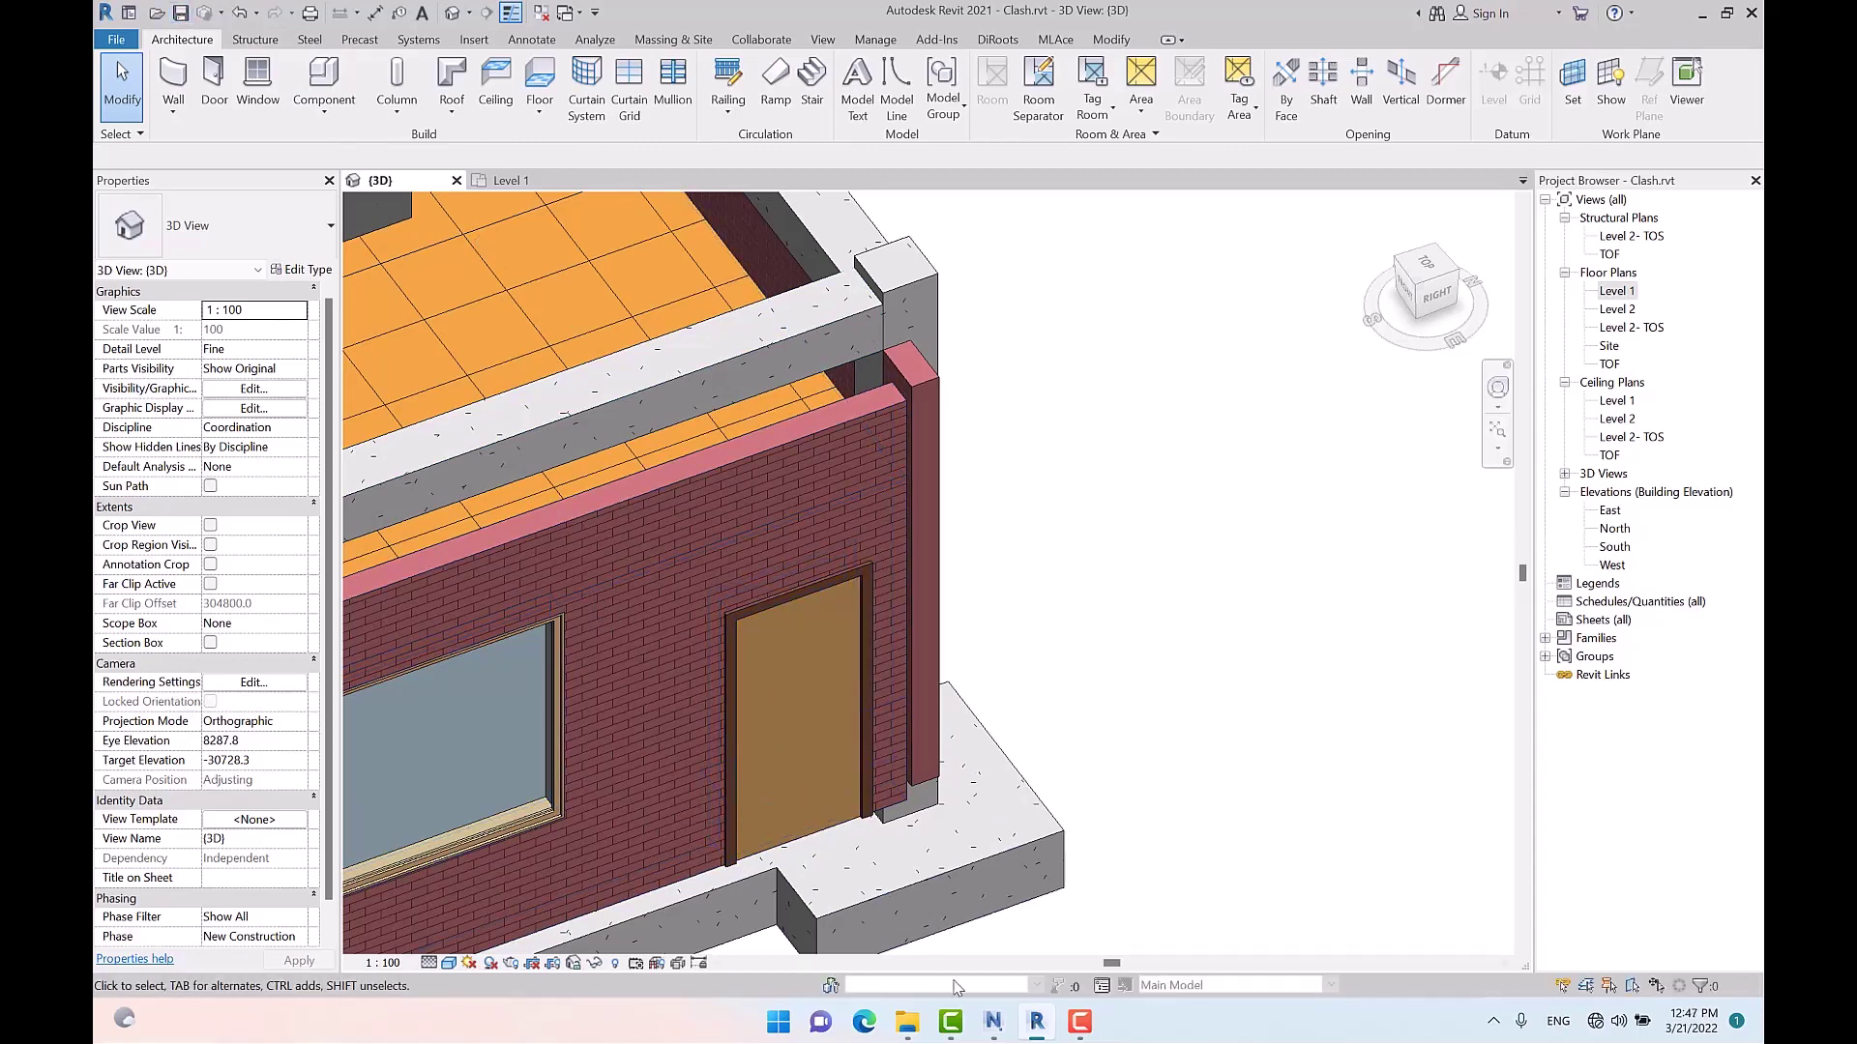
Switch to Navisworks, refresh the model, reset all clash results and run the Duplicates test again on Clash.rvt
click(993, 1023)
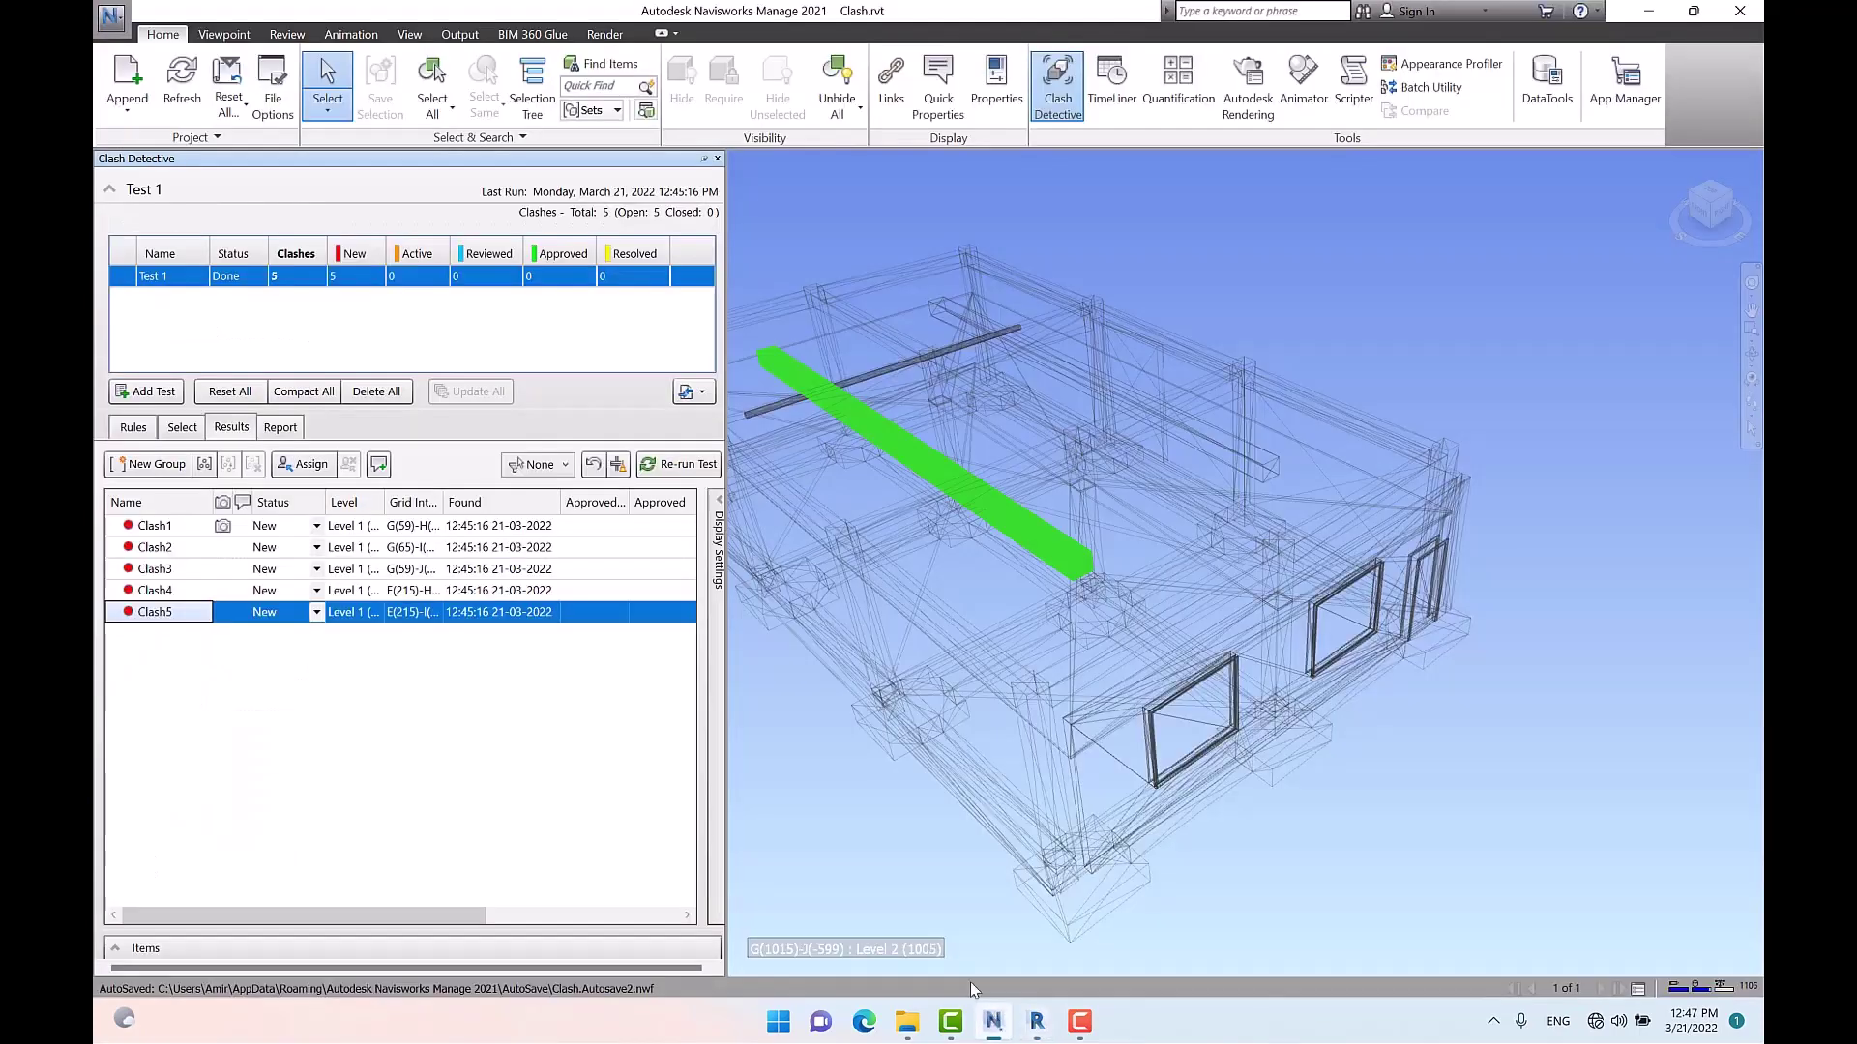
click(181, 87)
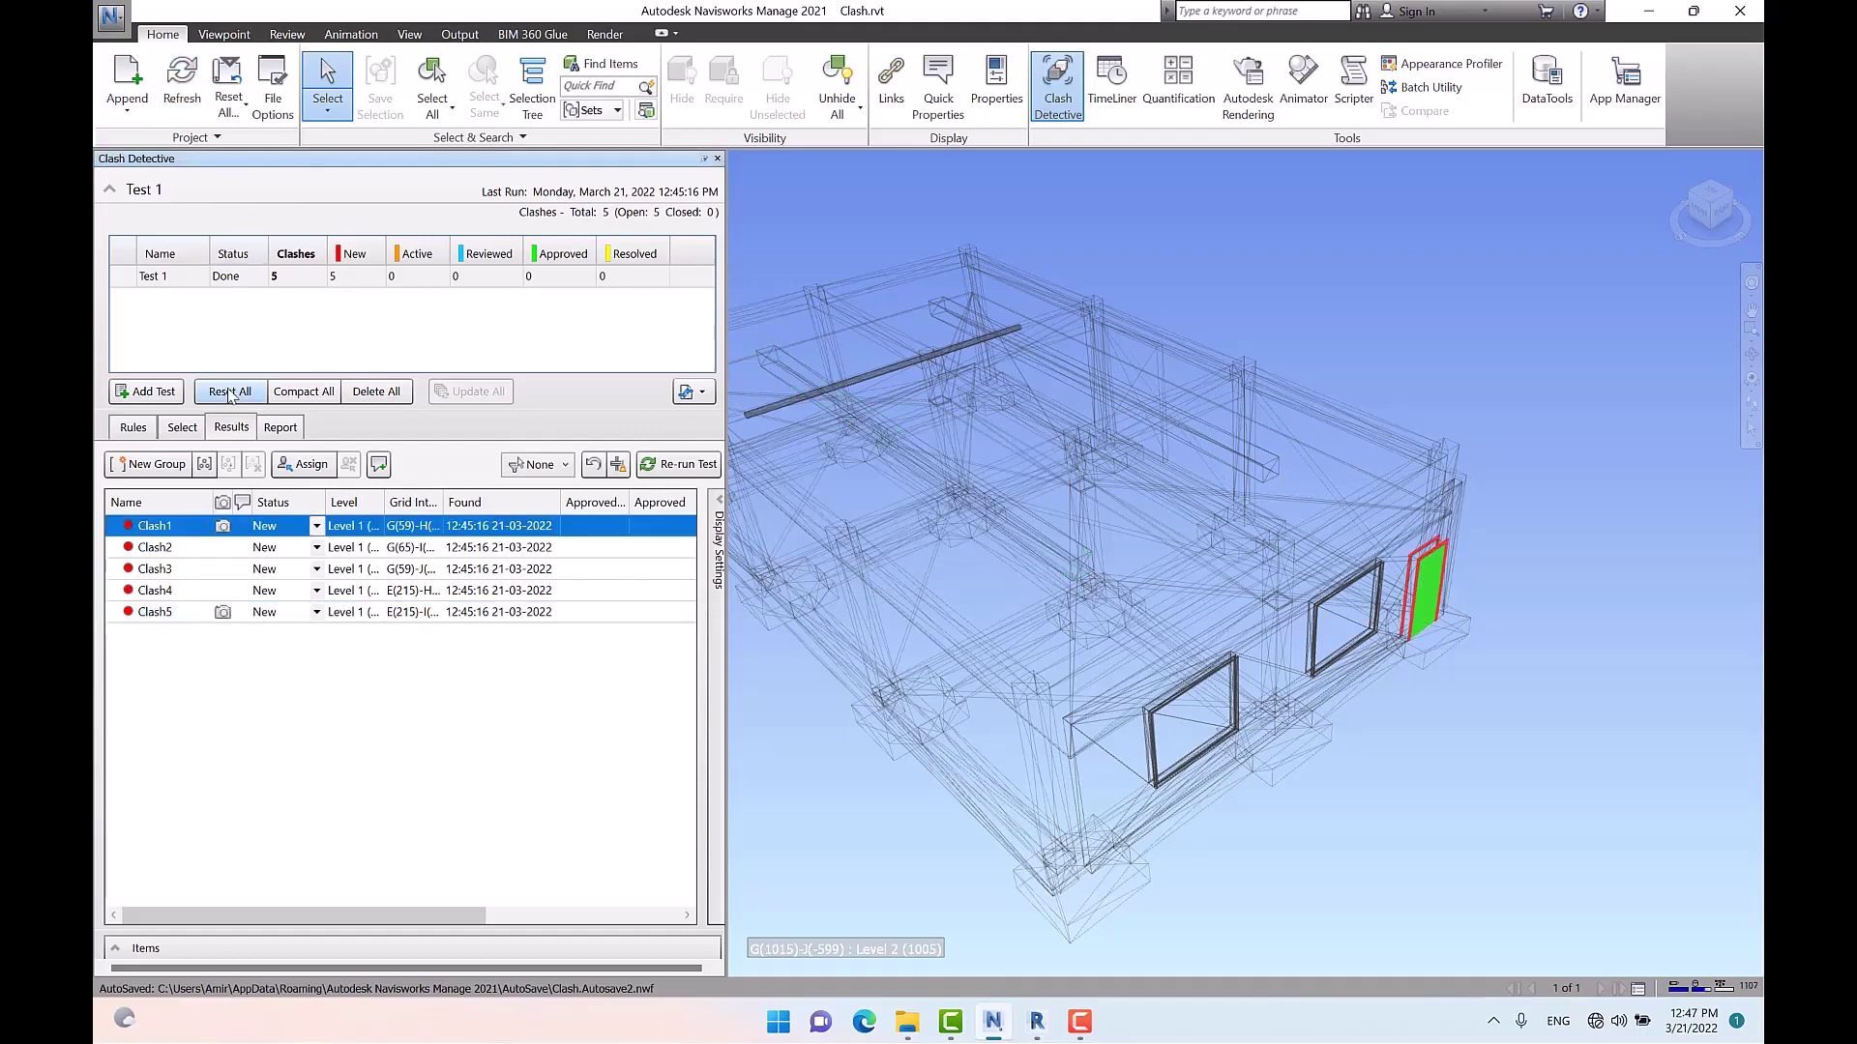
click(184, 426)
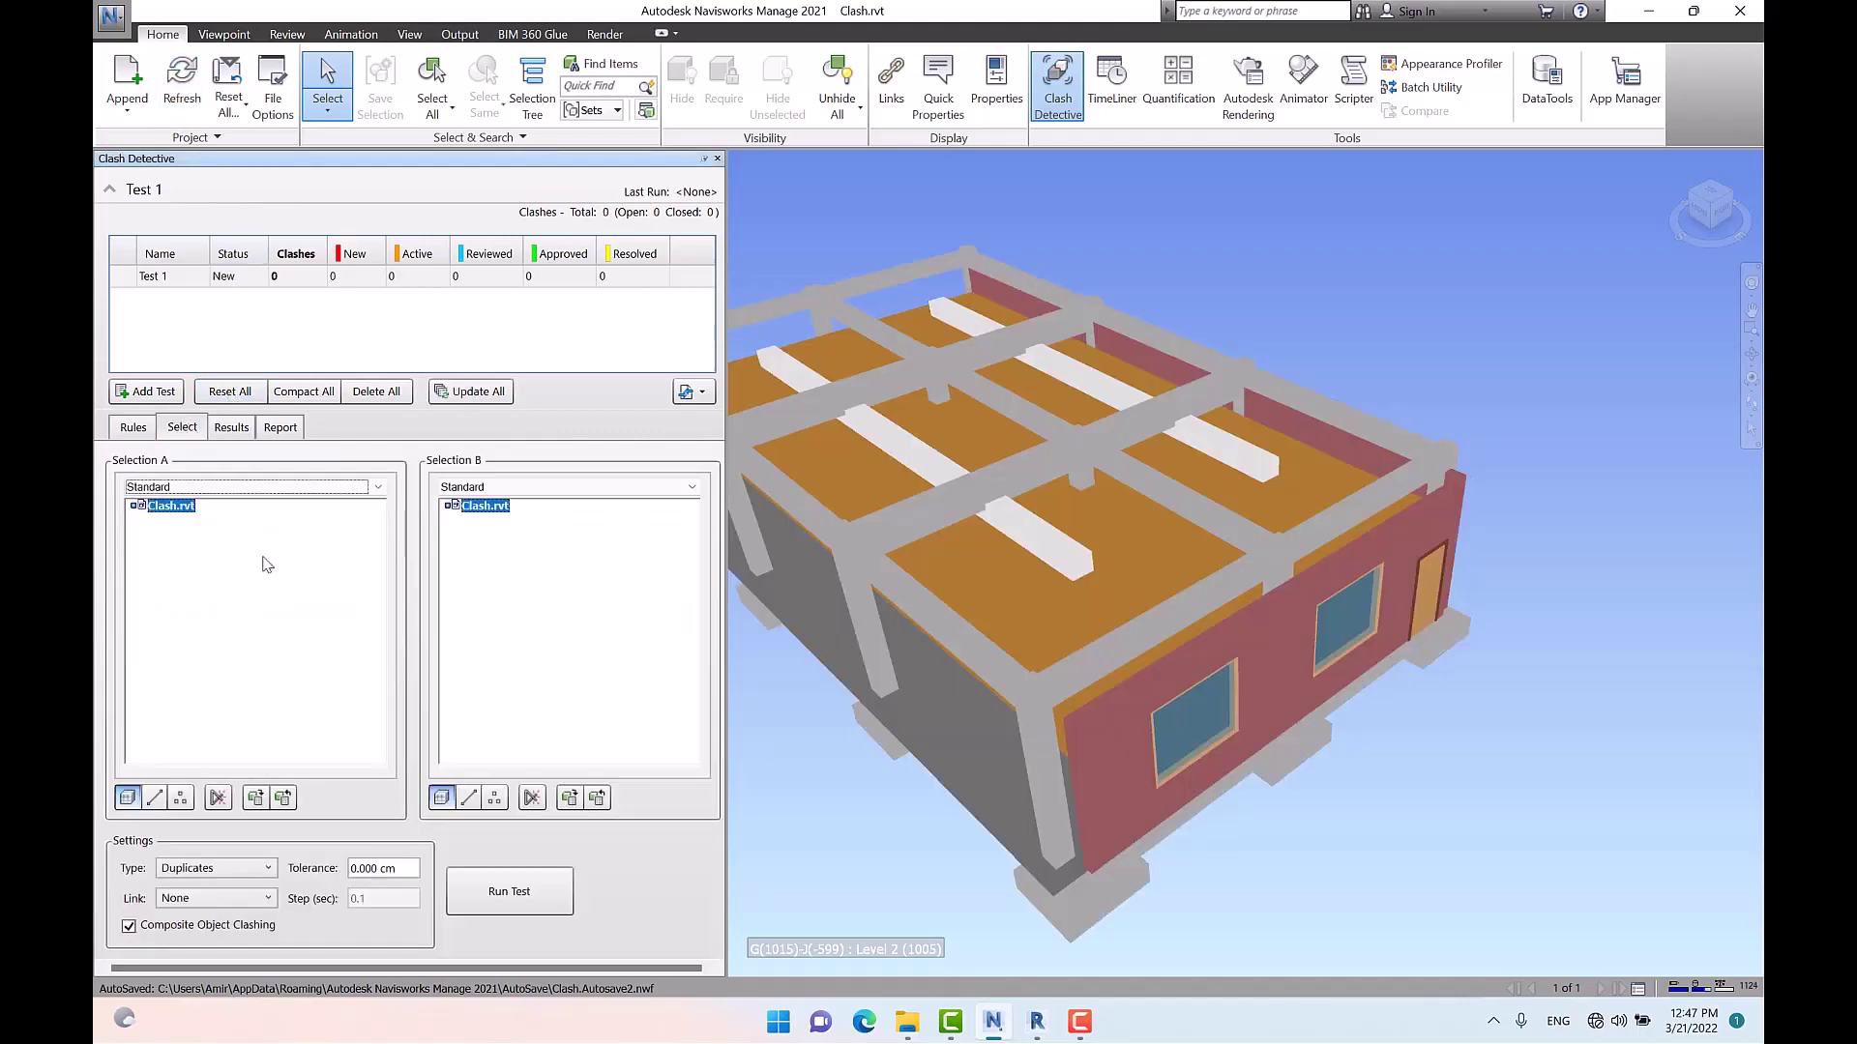
click(510, 891)
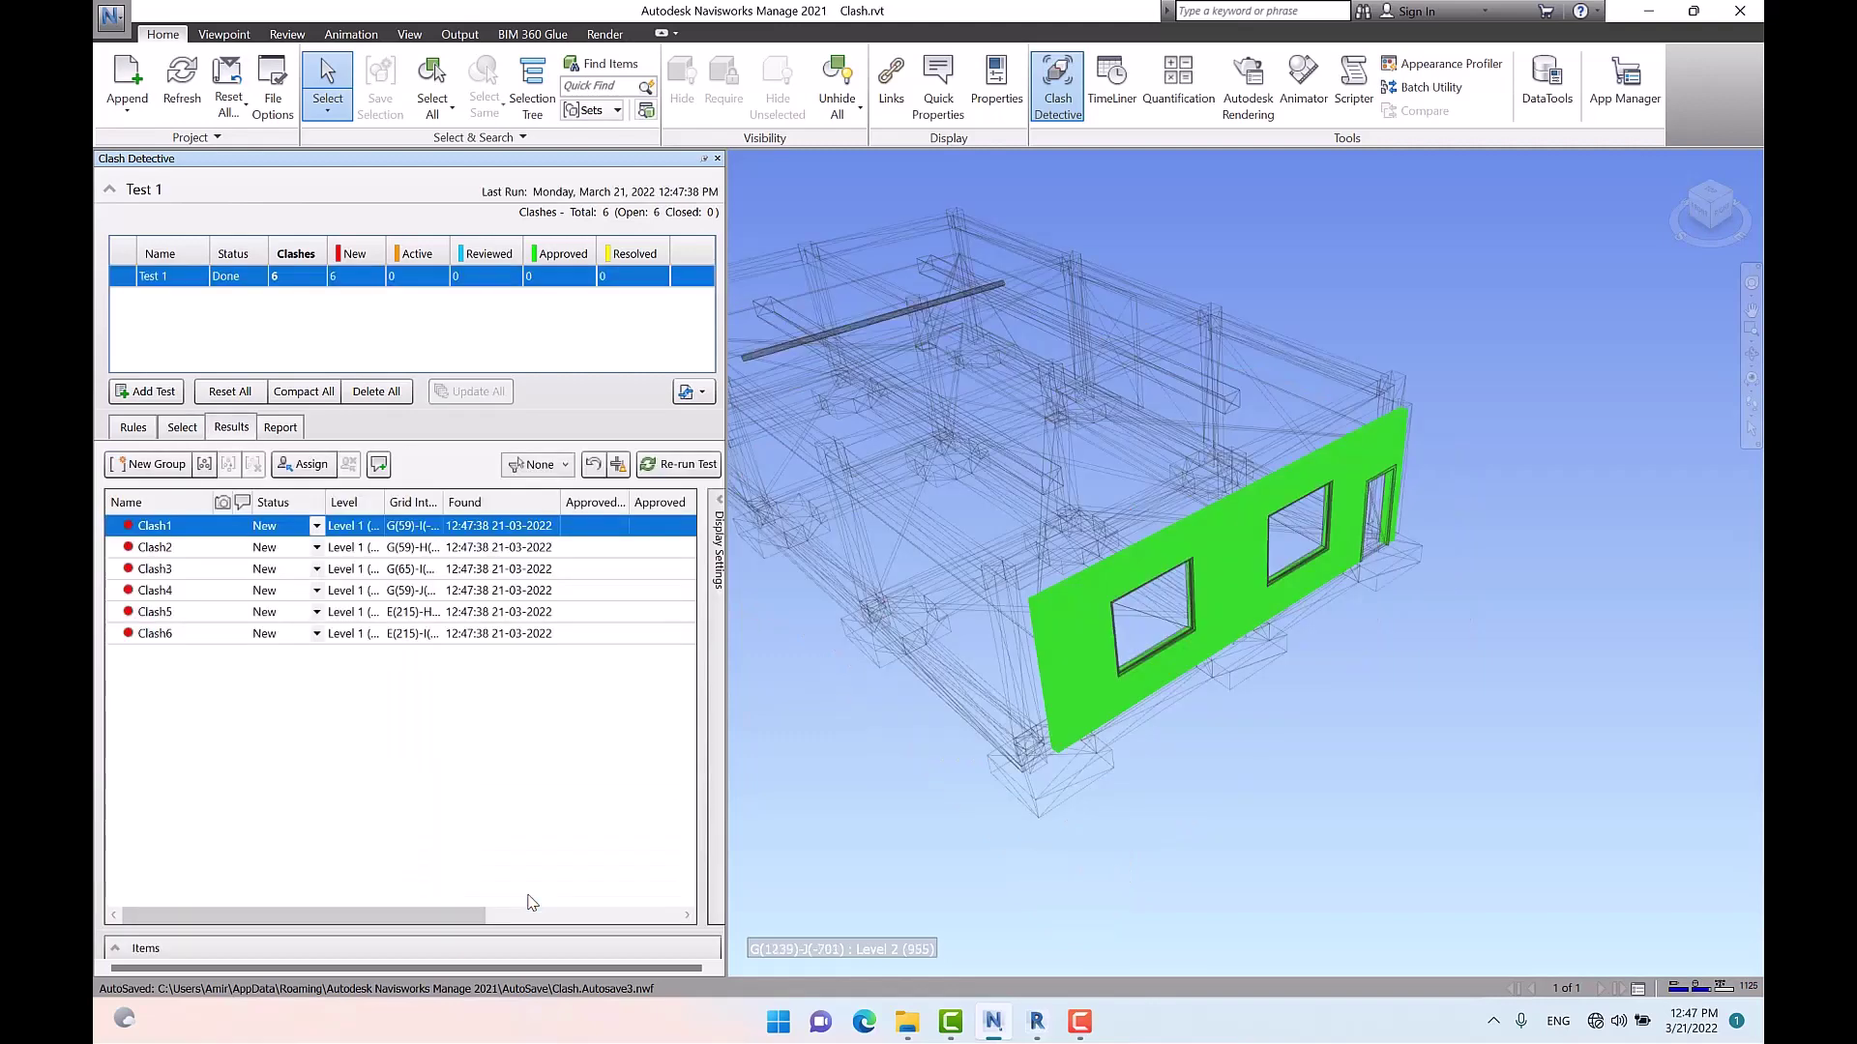
Review the duplicate results Clash1 to Clash3 in the model and return to the test's selection settings
click(178, 551)
click(174, 531)
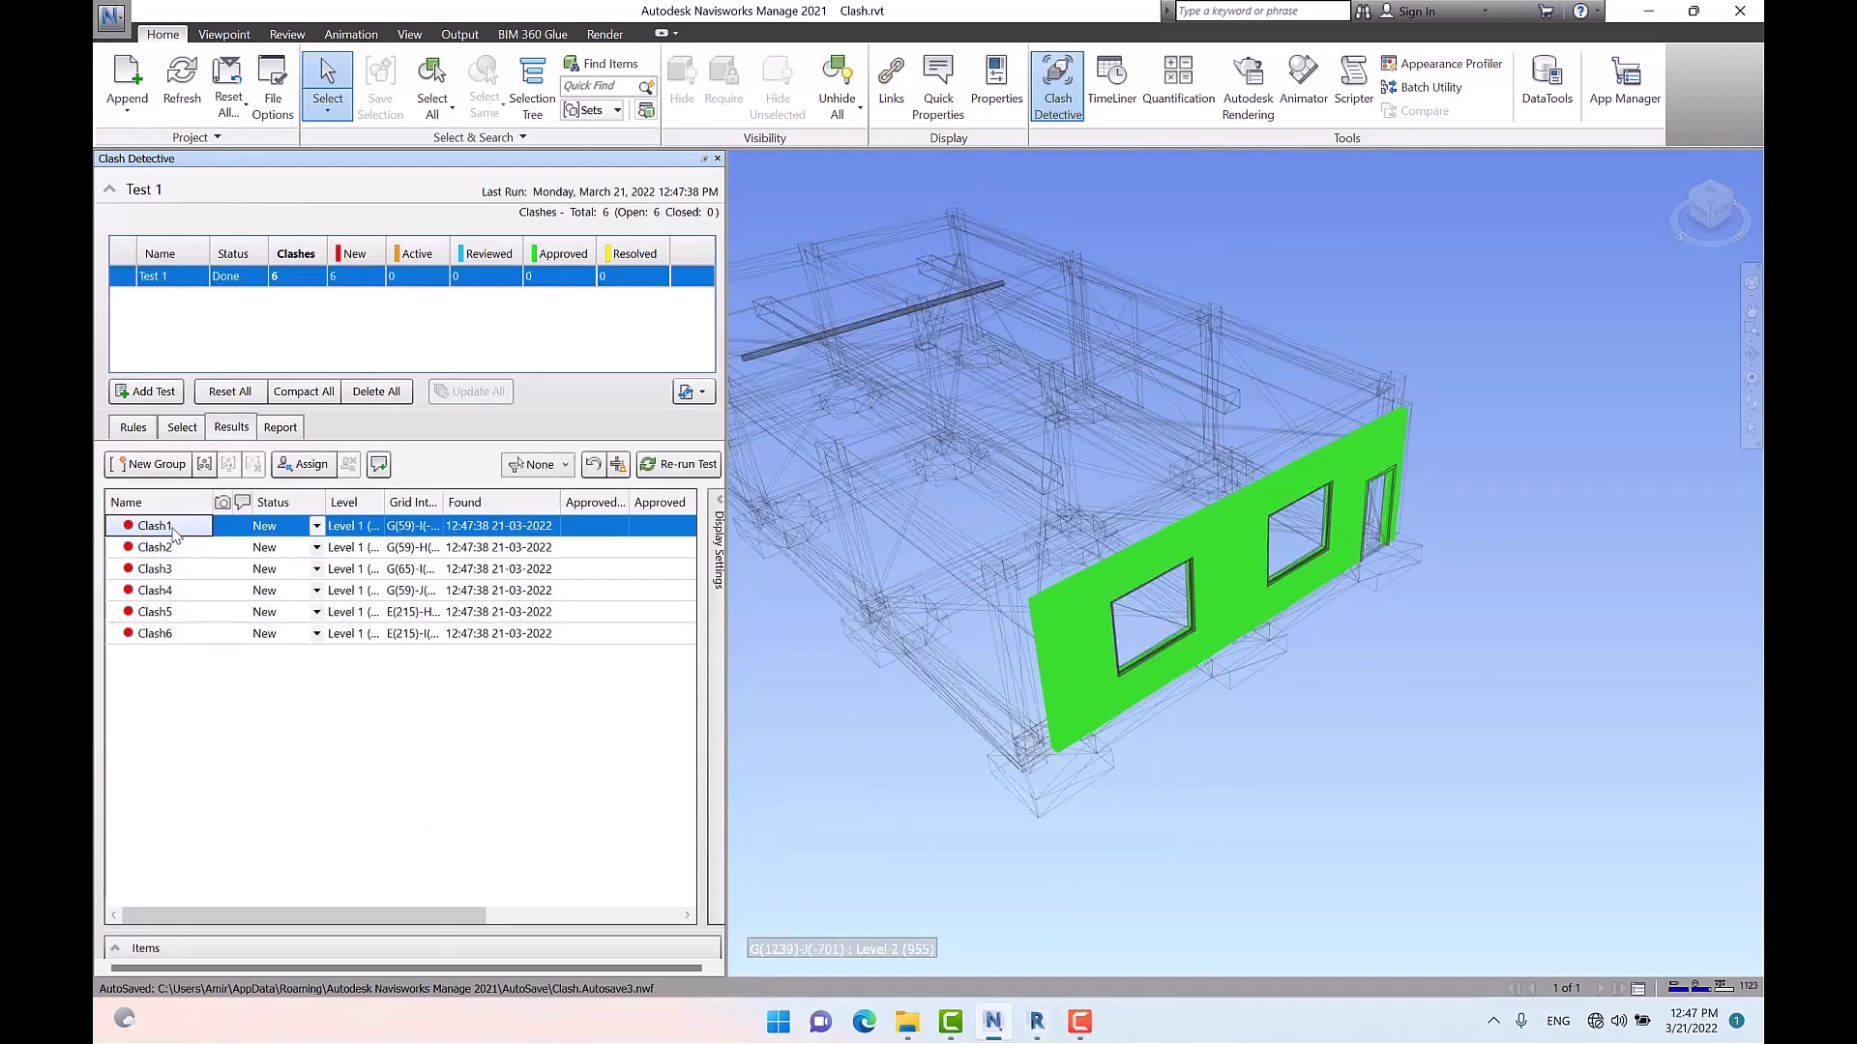
click(182, 549)
click(175, 569)
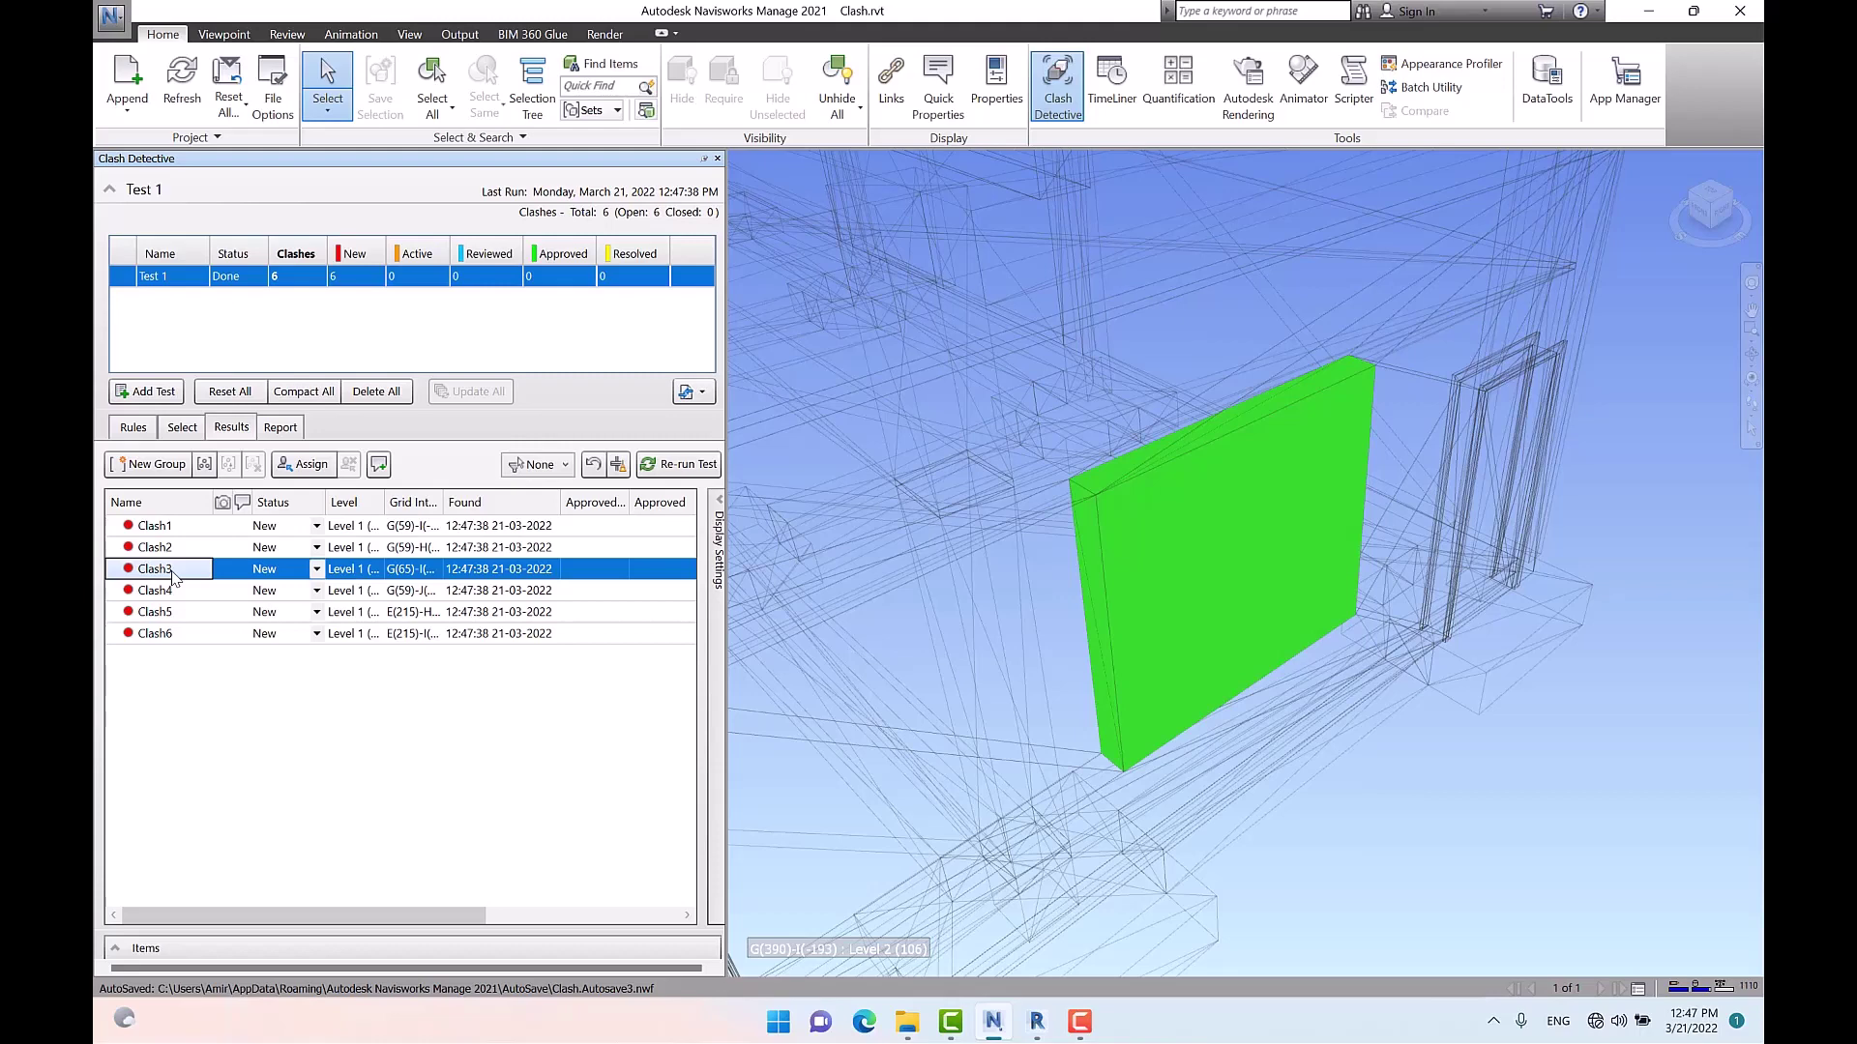
click(182, 427)
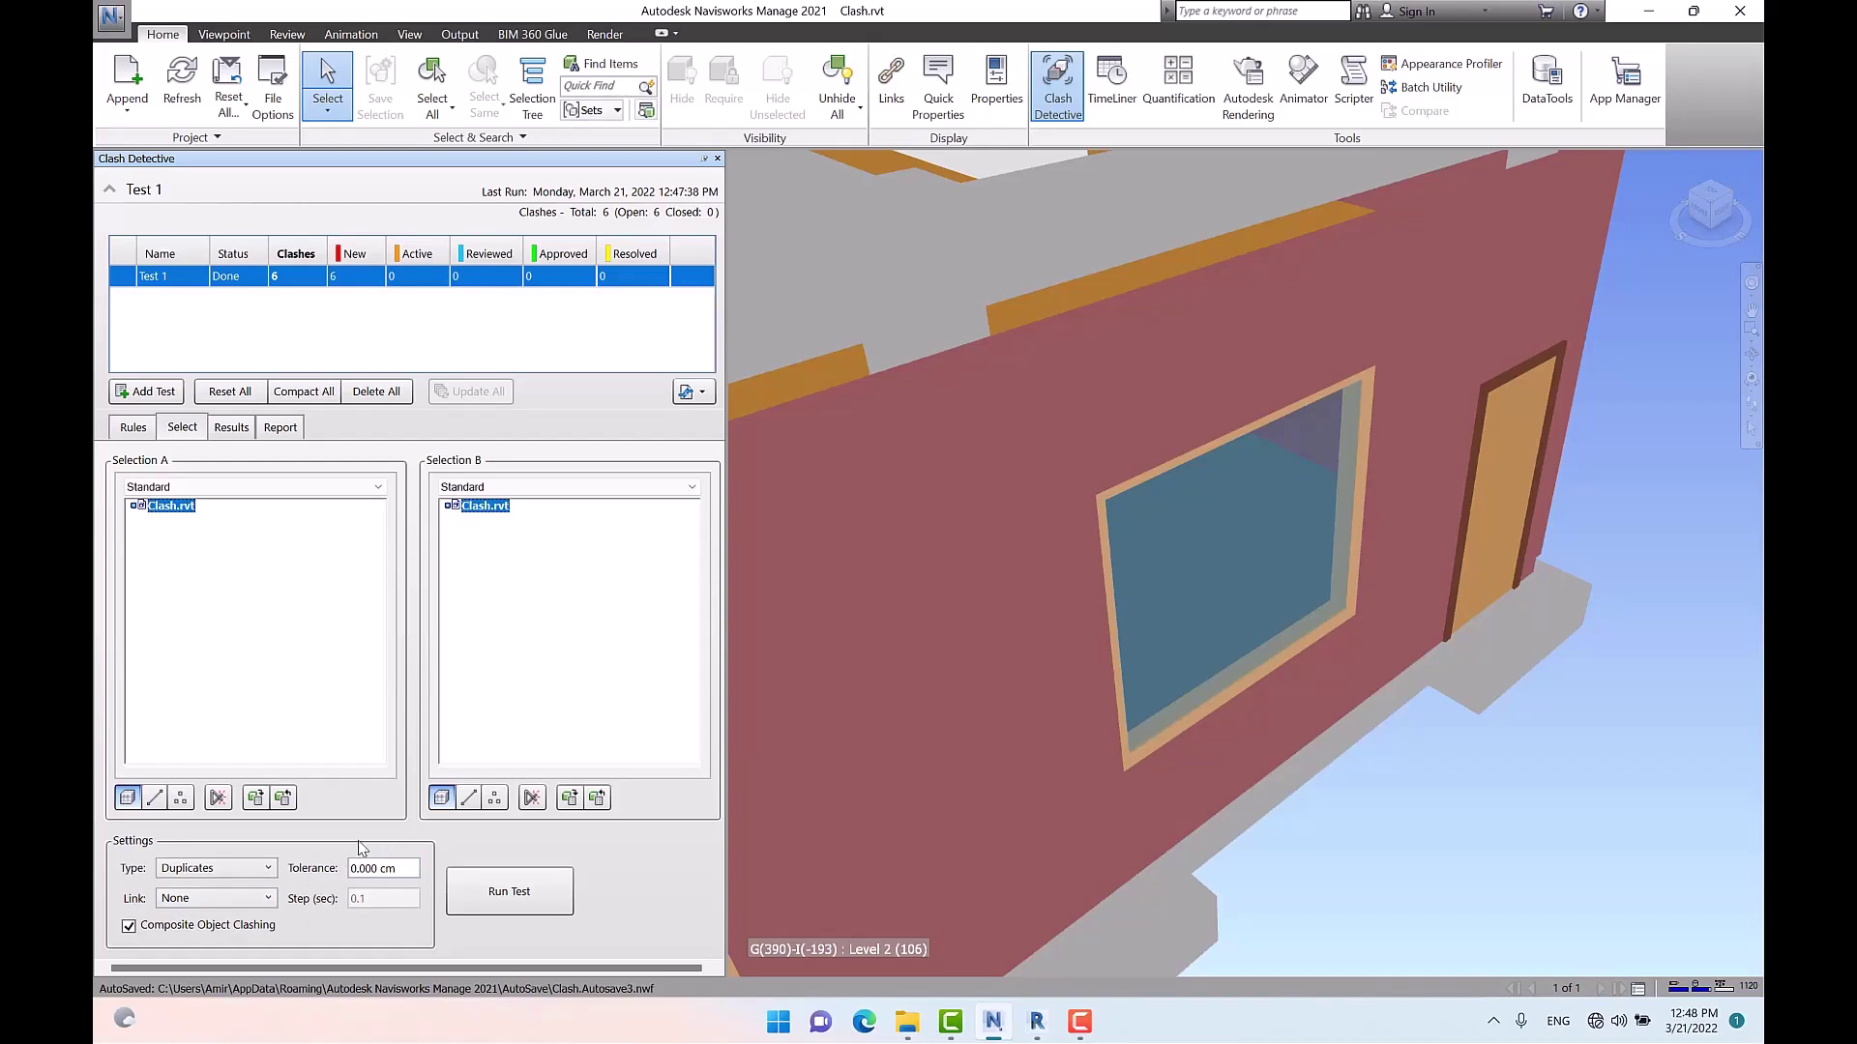
Switch to Revit and, in the Level 1 floor plan, trim both overlapping walls beside the door to the adjoining wall to form a corner
click(1035, 1022)
double_click(1613, 290)
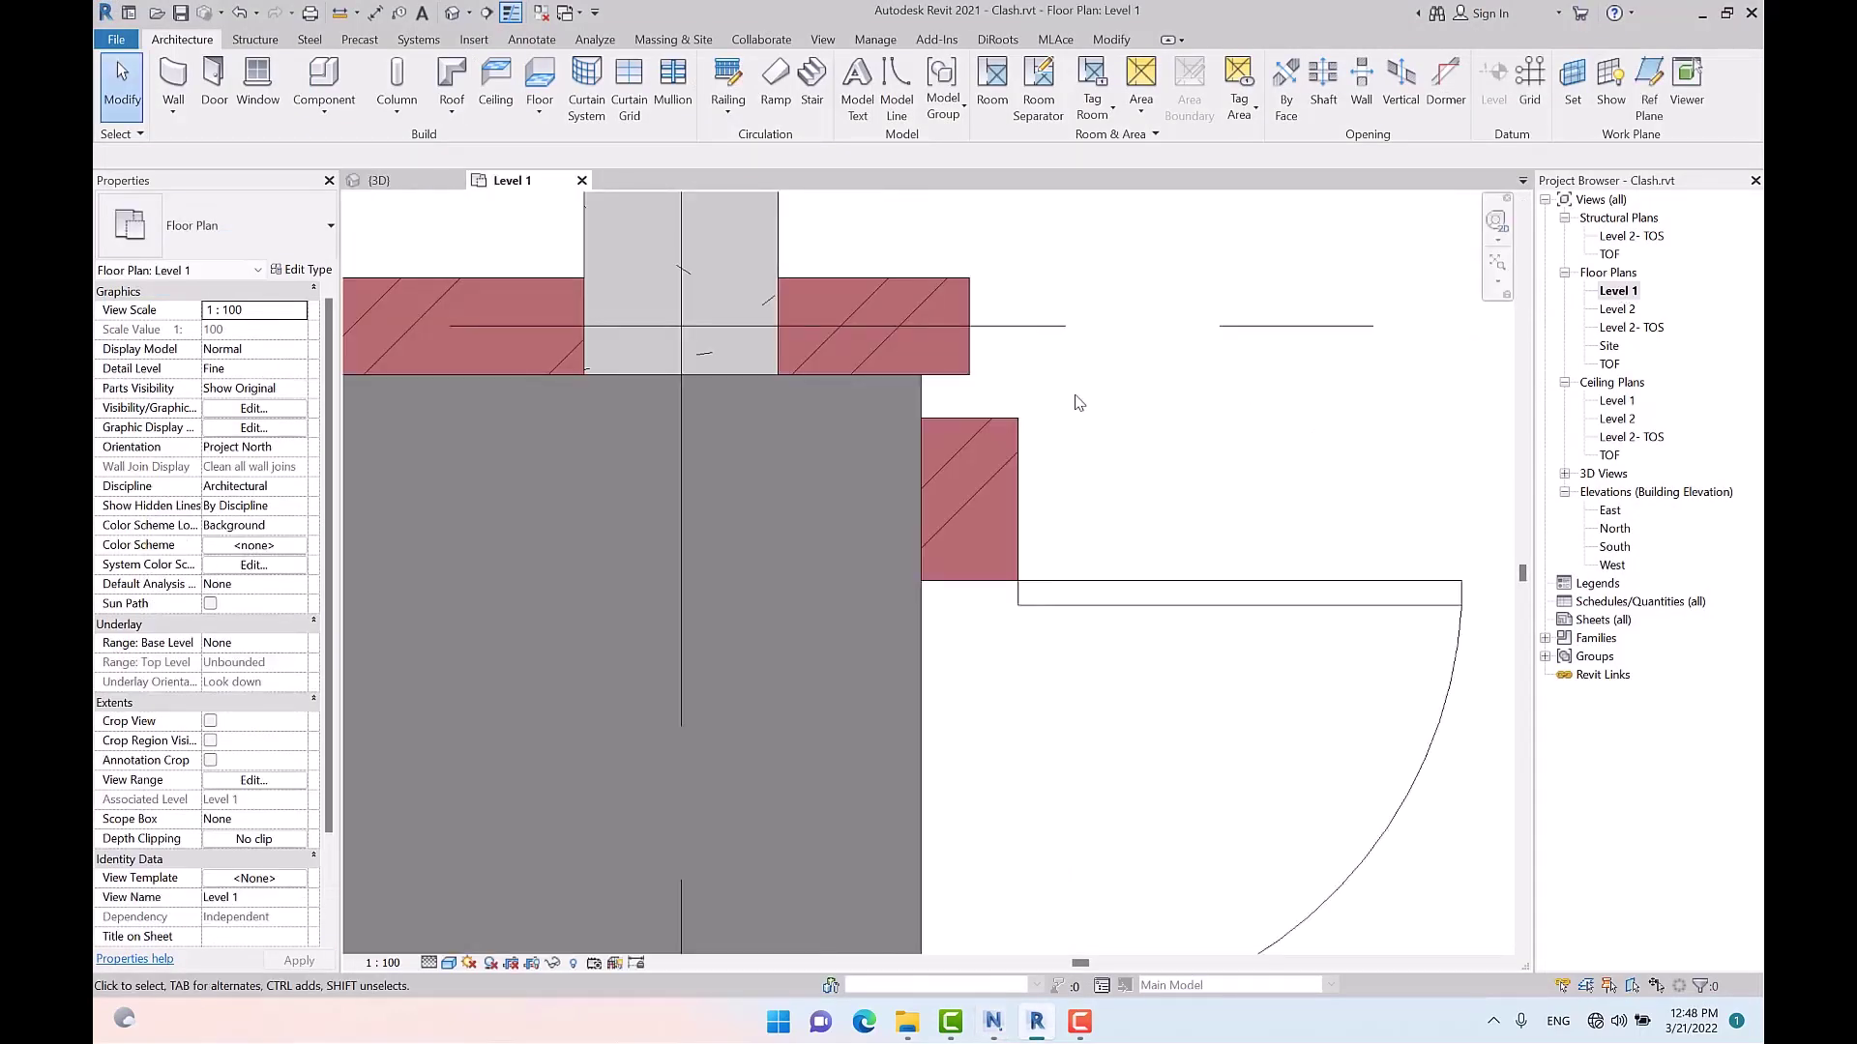
key(t)
key(r)
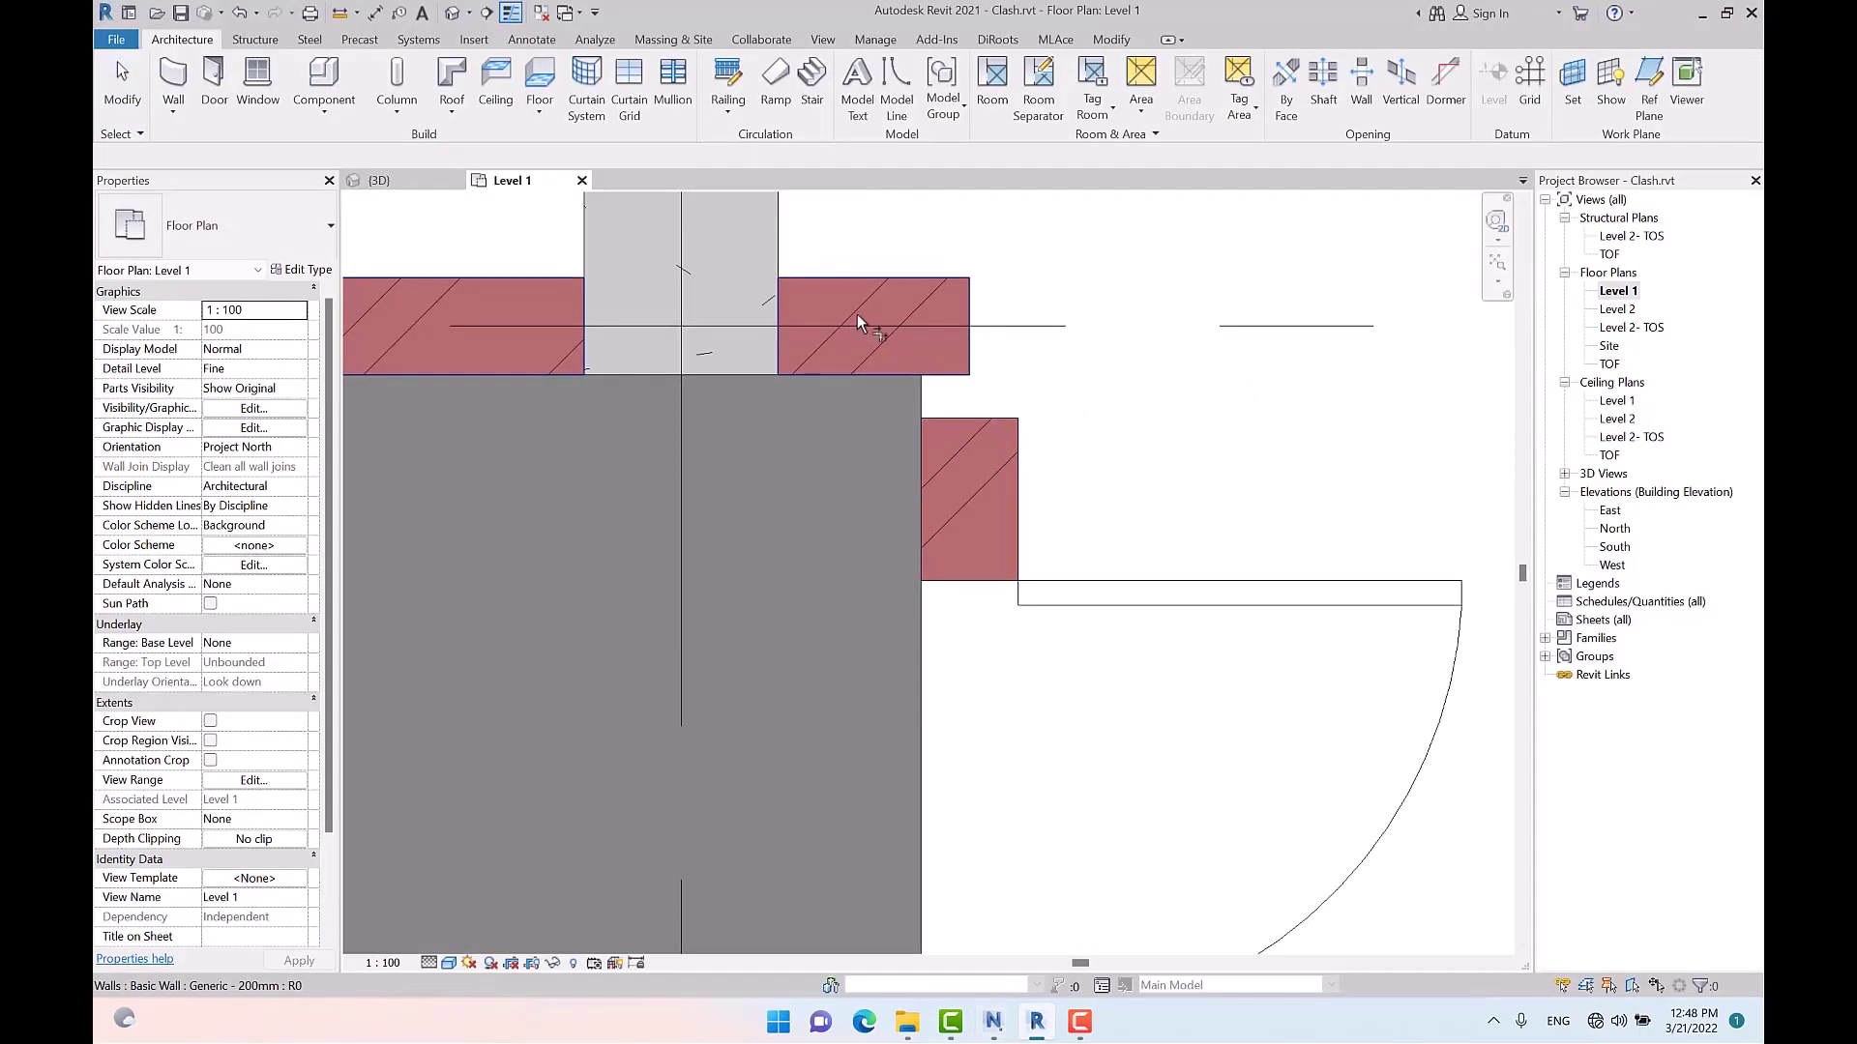
click(859, 321)
click(961, 471)
click(843, 314)
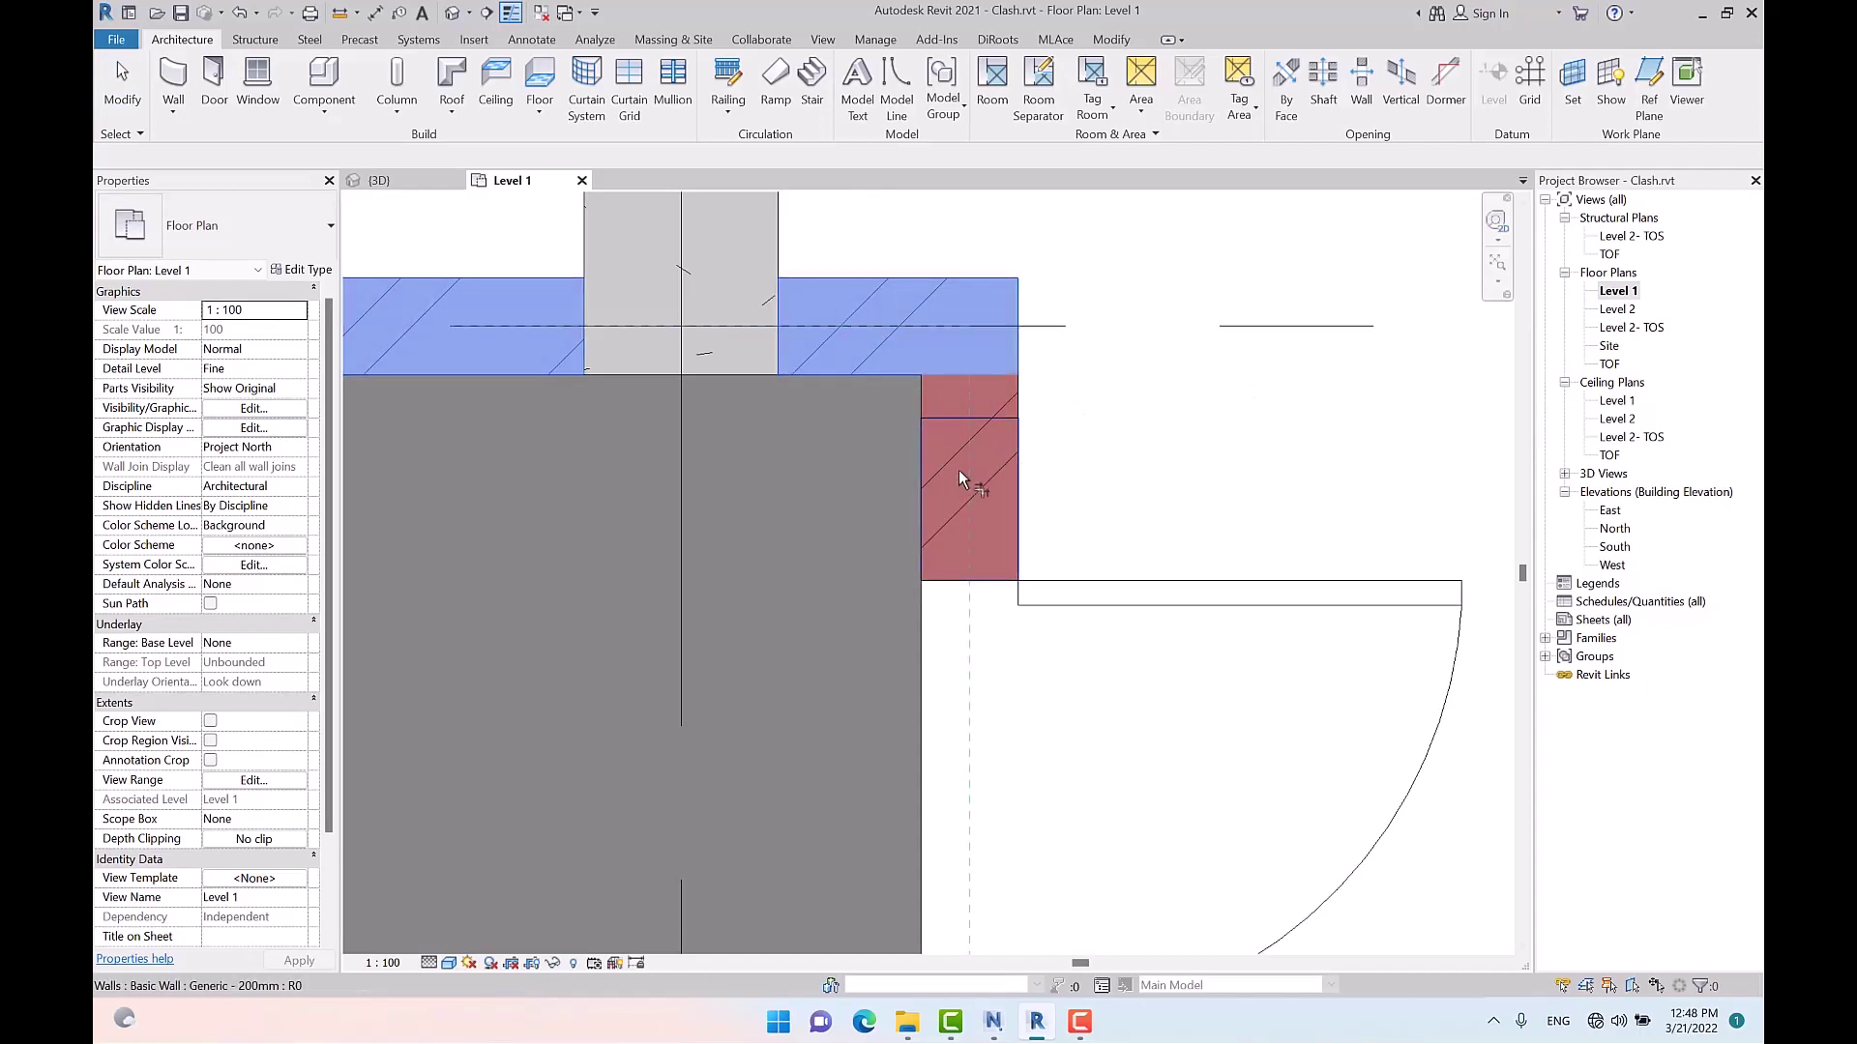
click(961, 474)
Inspect both buildings in the 3D view and save the Revit project
click(452, 13)
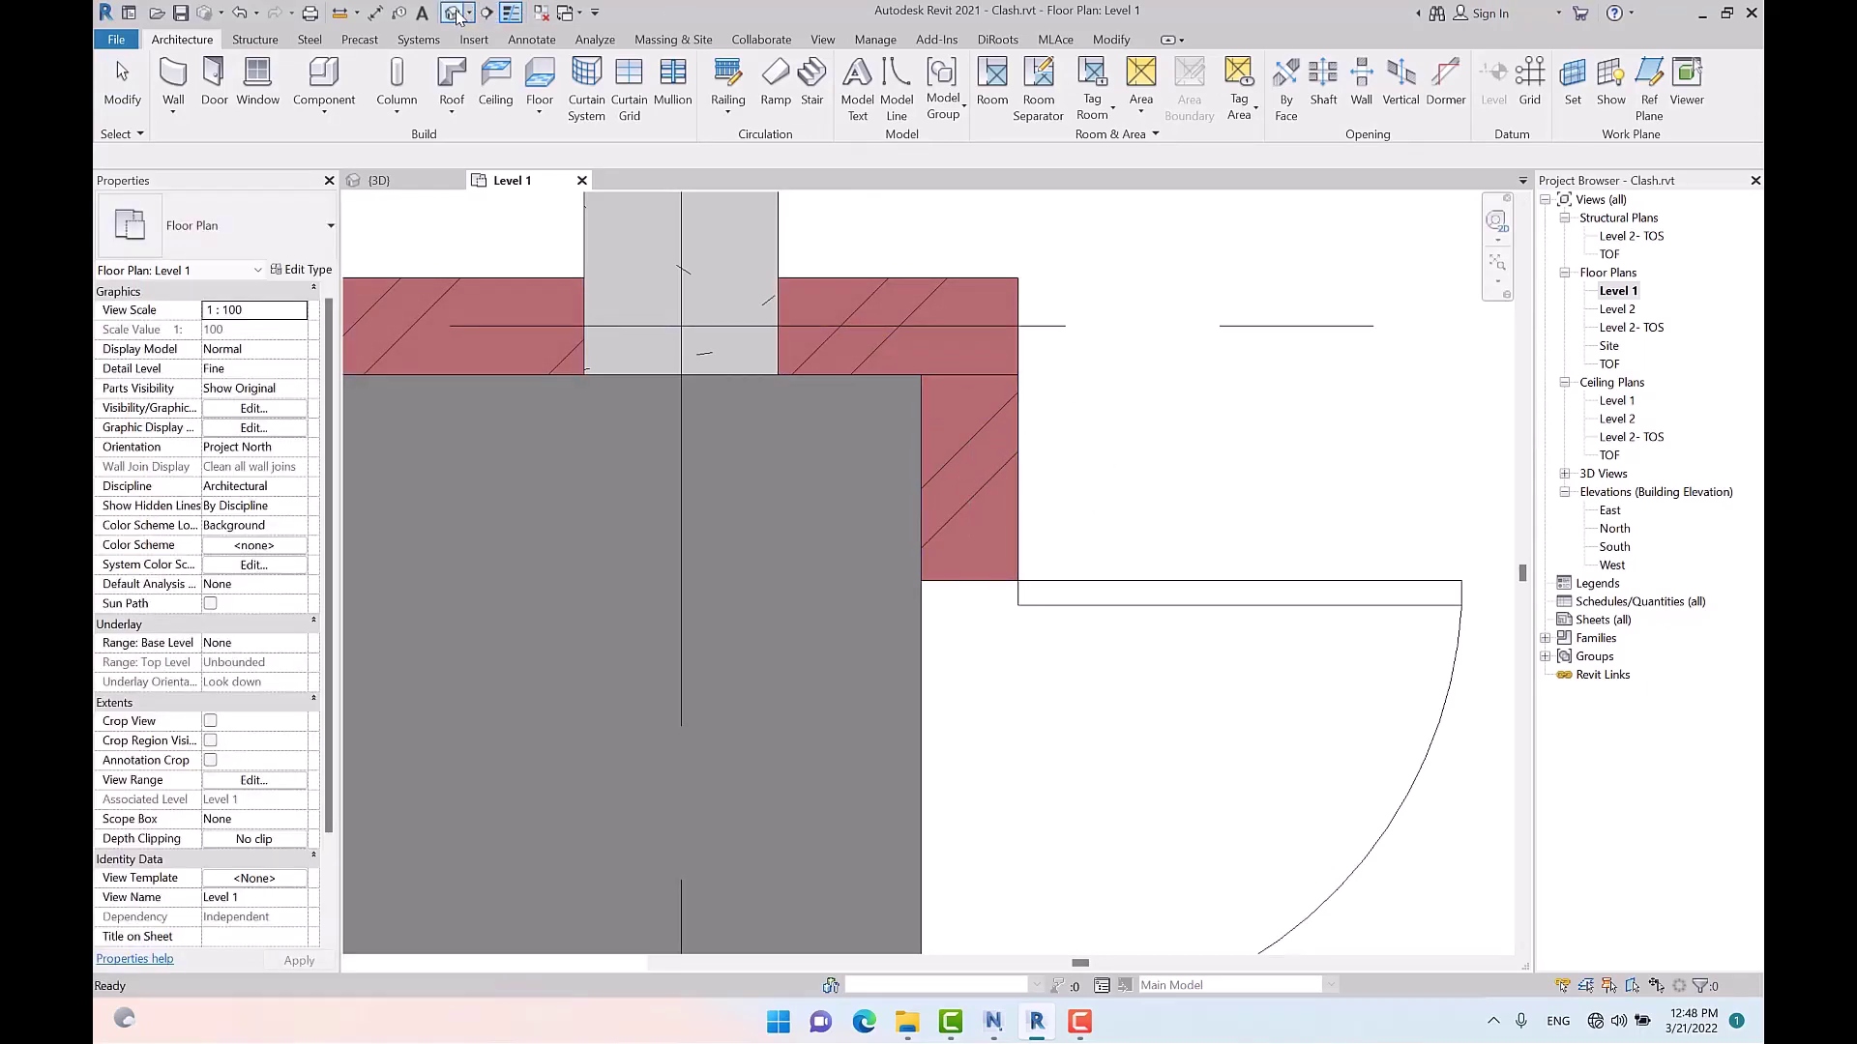
scroll(1228, 471, down, 5)
scroll(1215, 630, down, 2)
shift+middle_drag(1215, 631, 1275, 596)
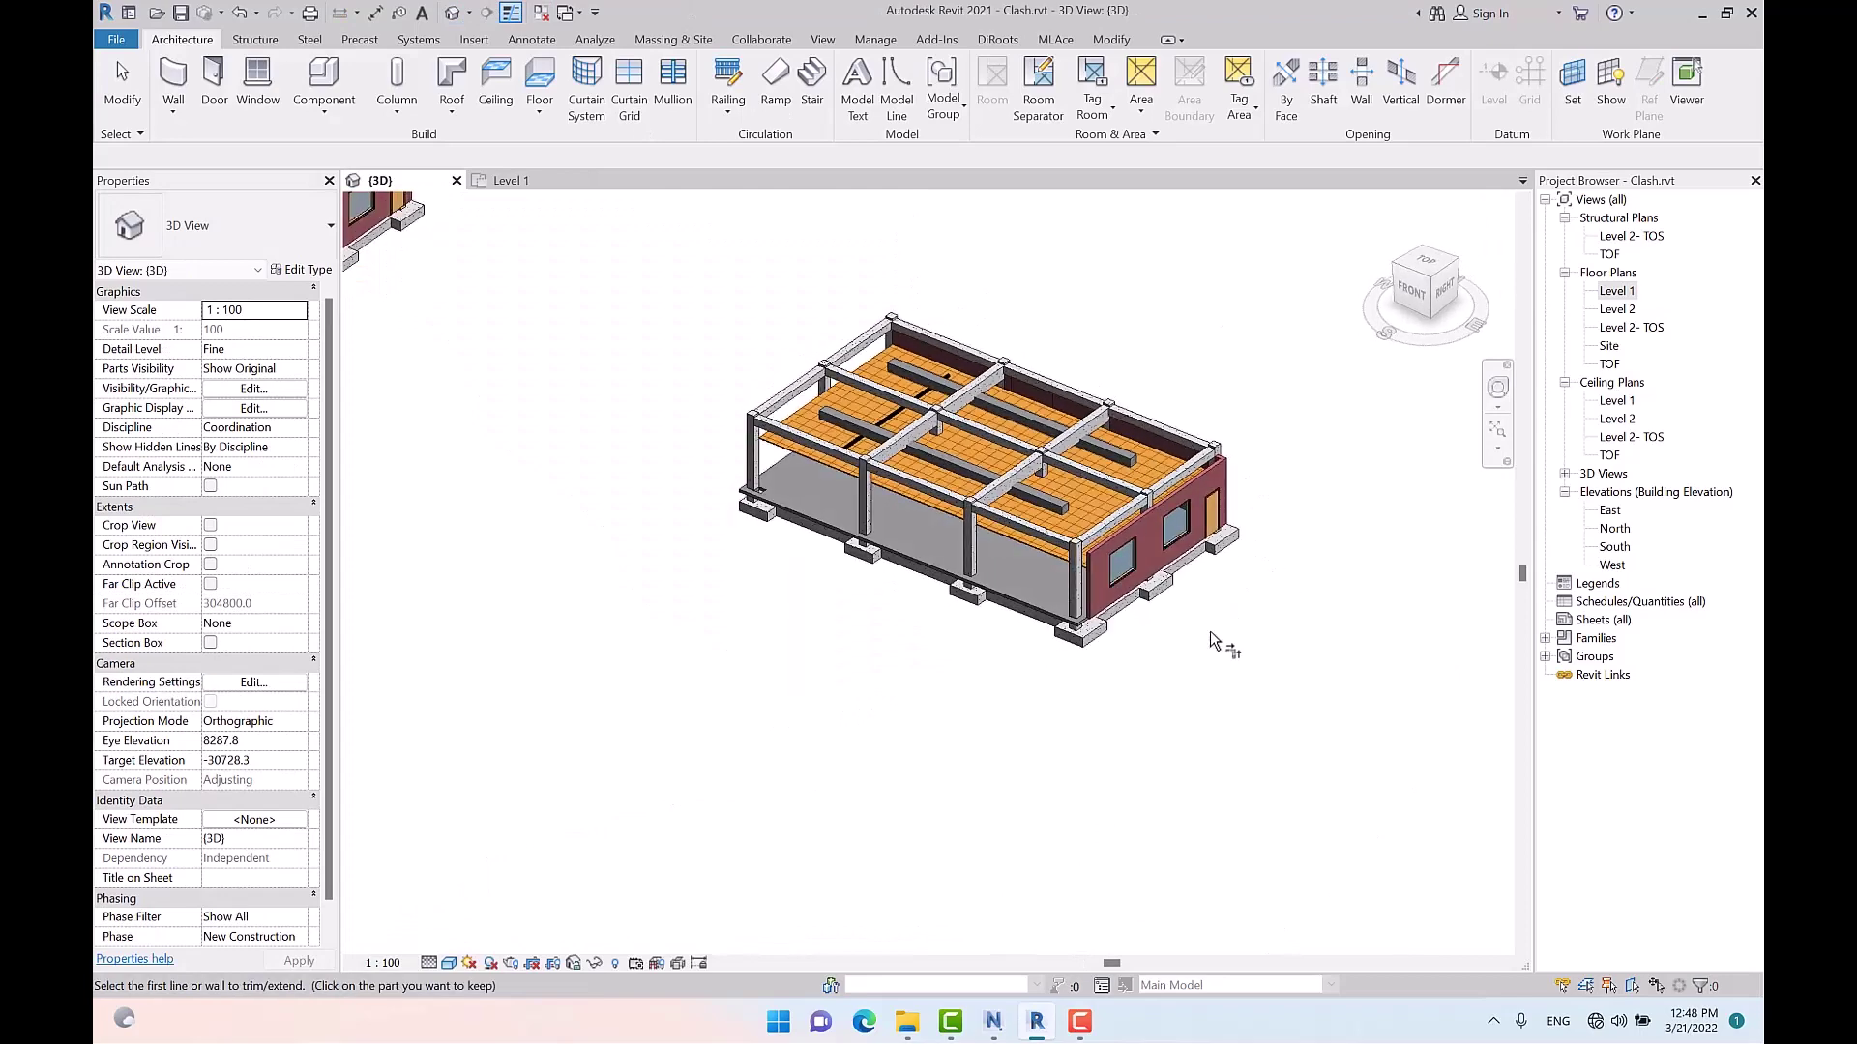
scroll(1215, 632, down, 3)
click(181, 13)
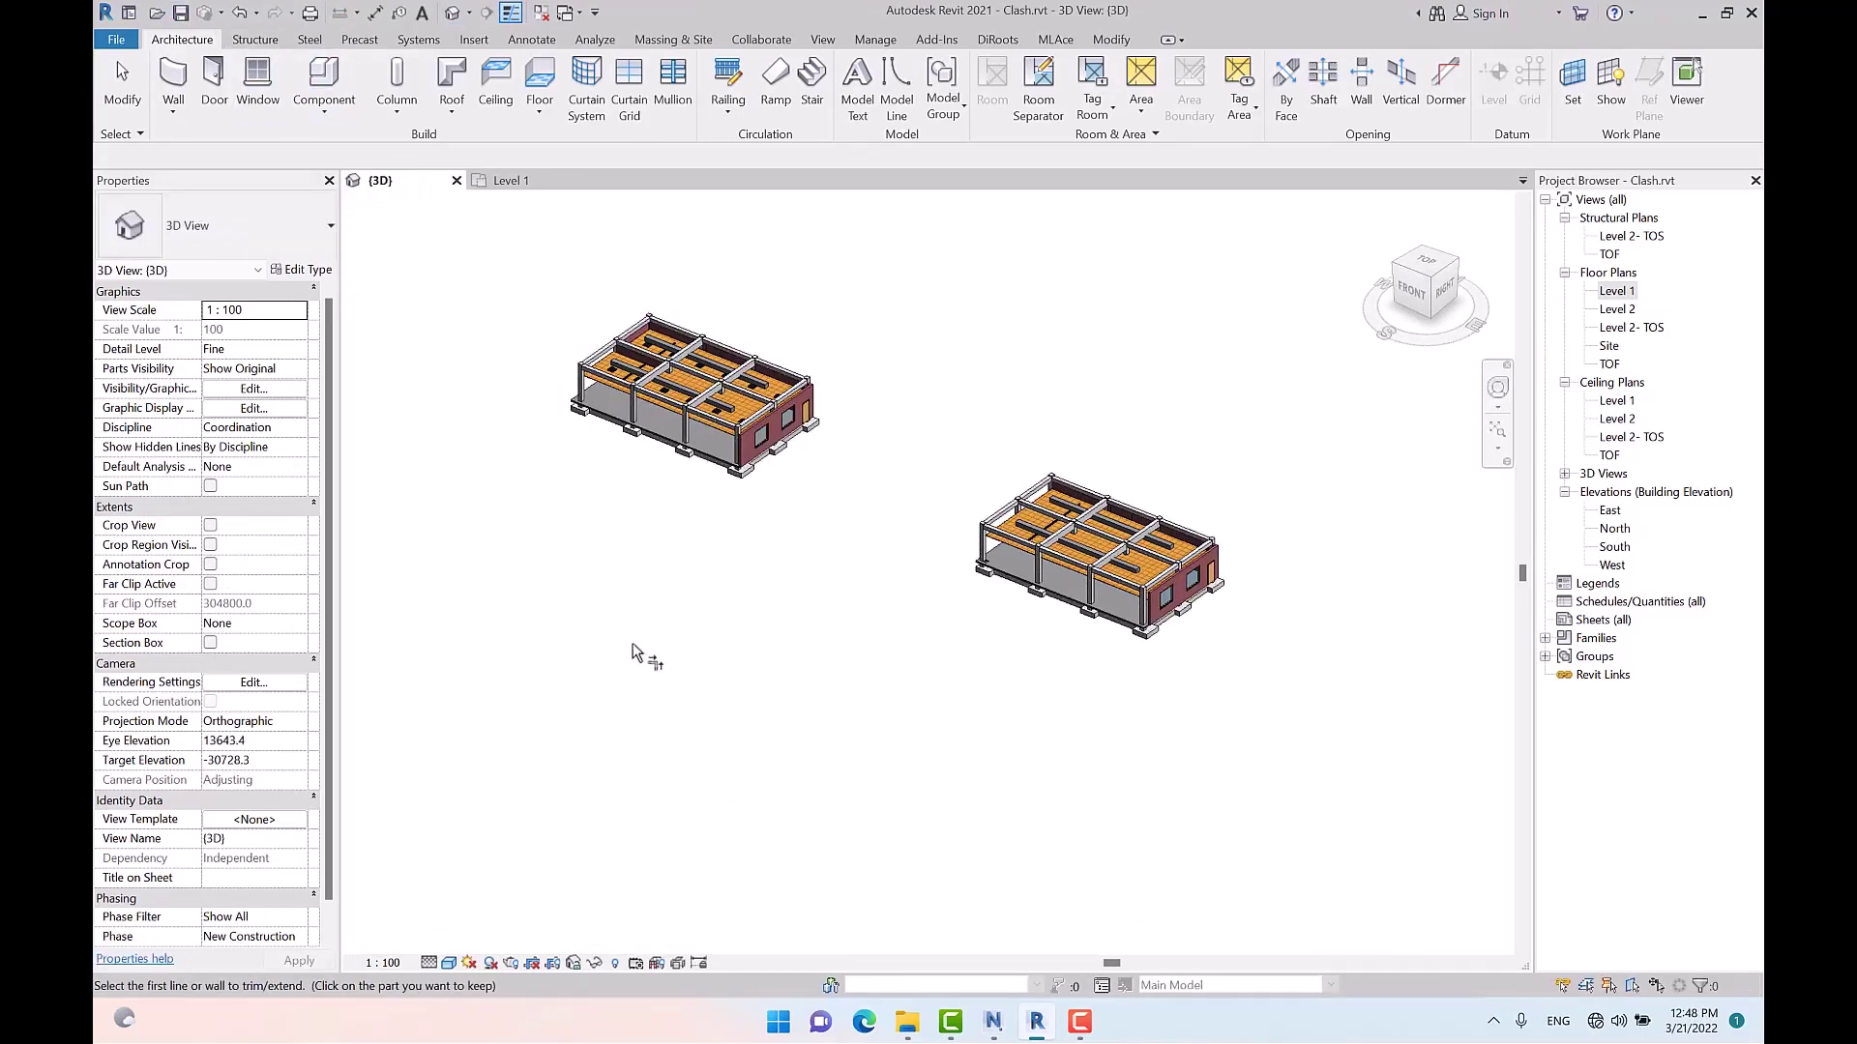
Switch to Navisworks, reset all clash results and set the linear display units to Meters
click(992, 1023)
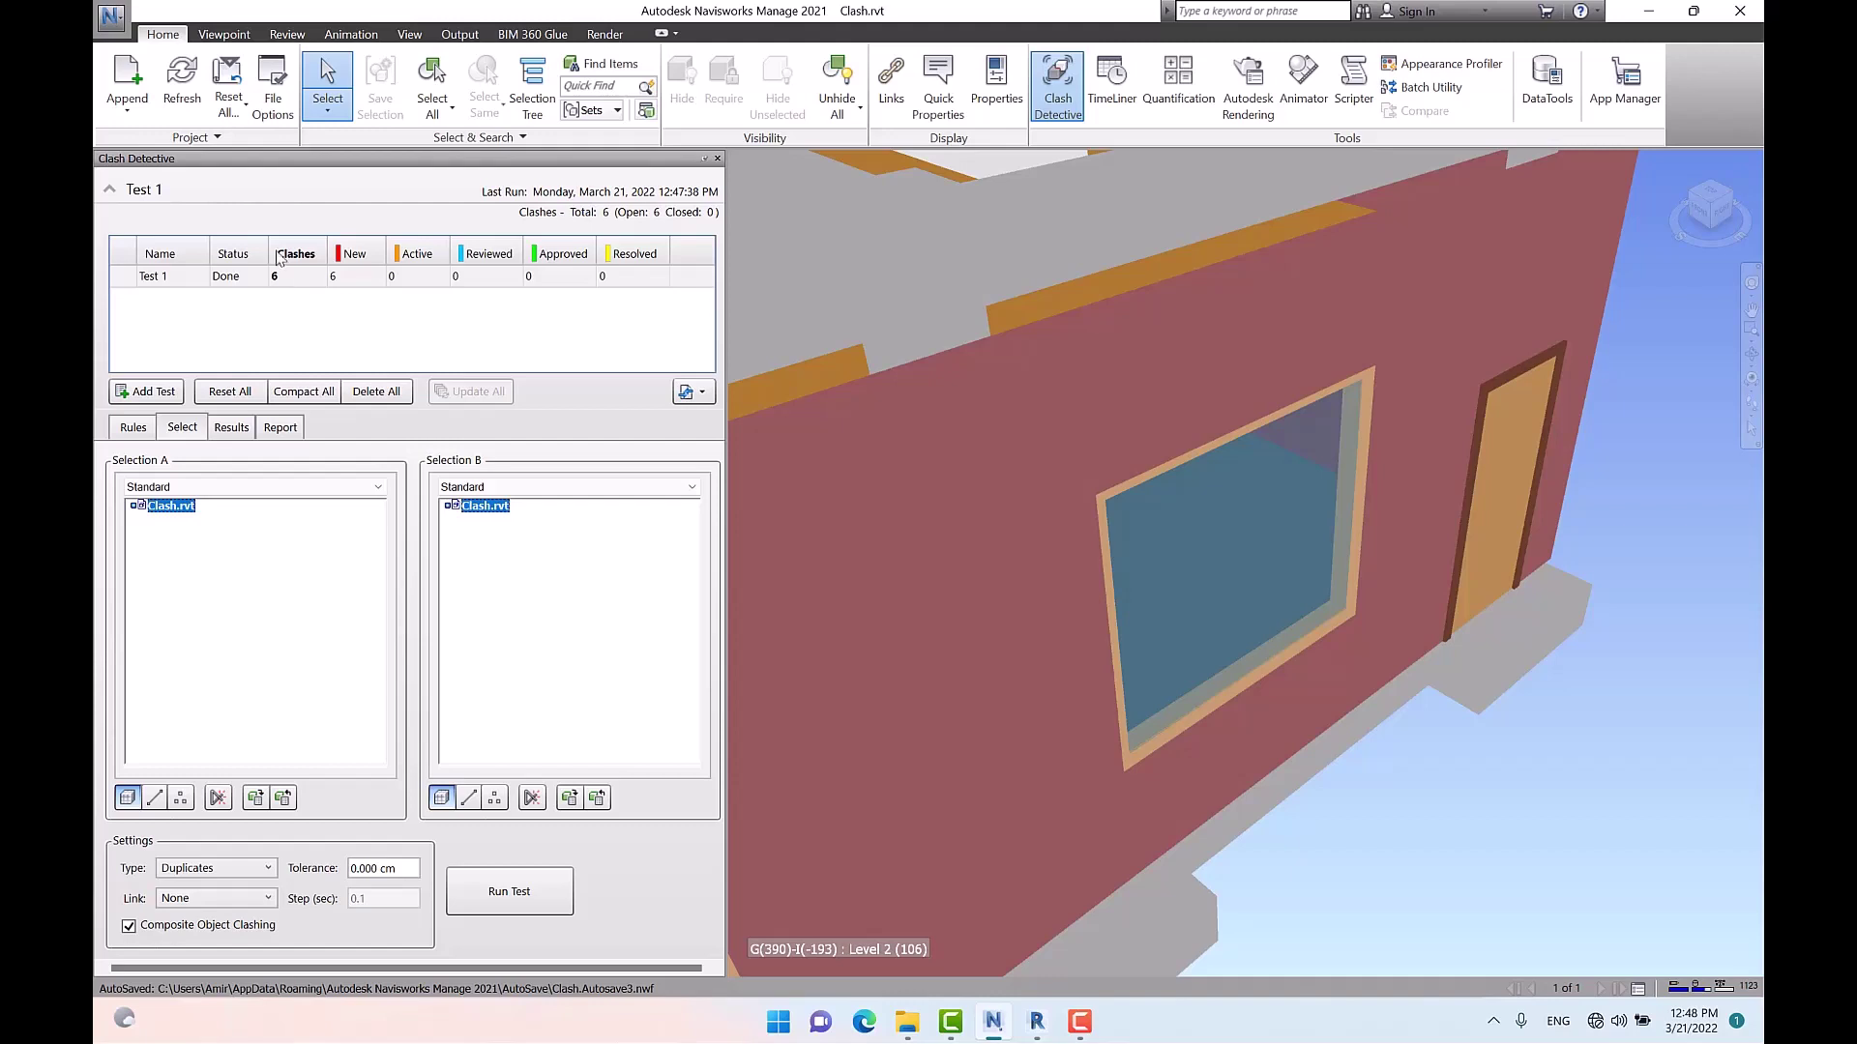
click(230, 392)
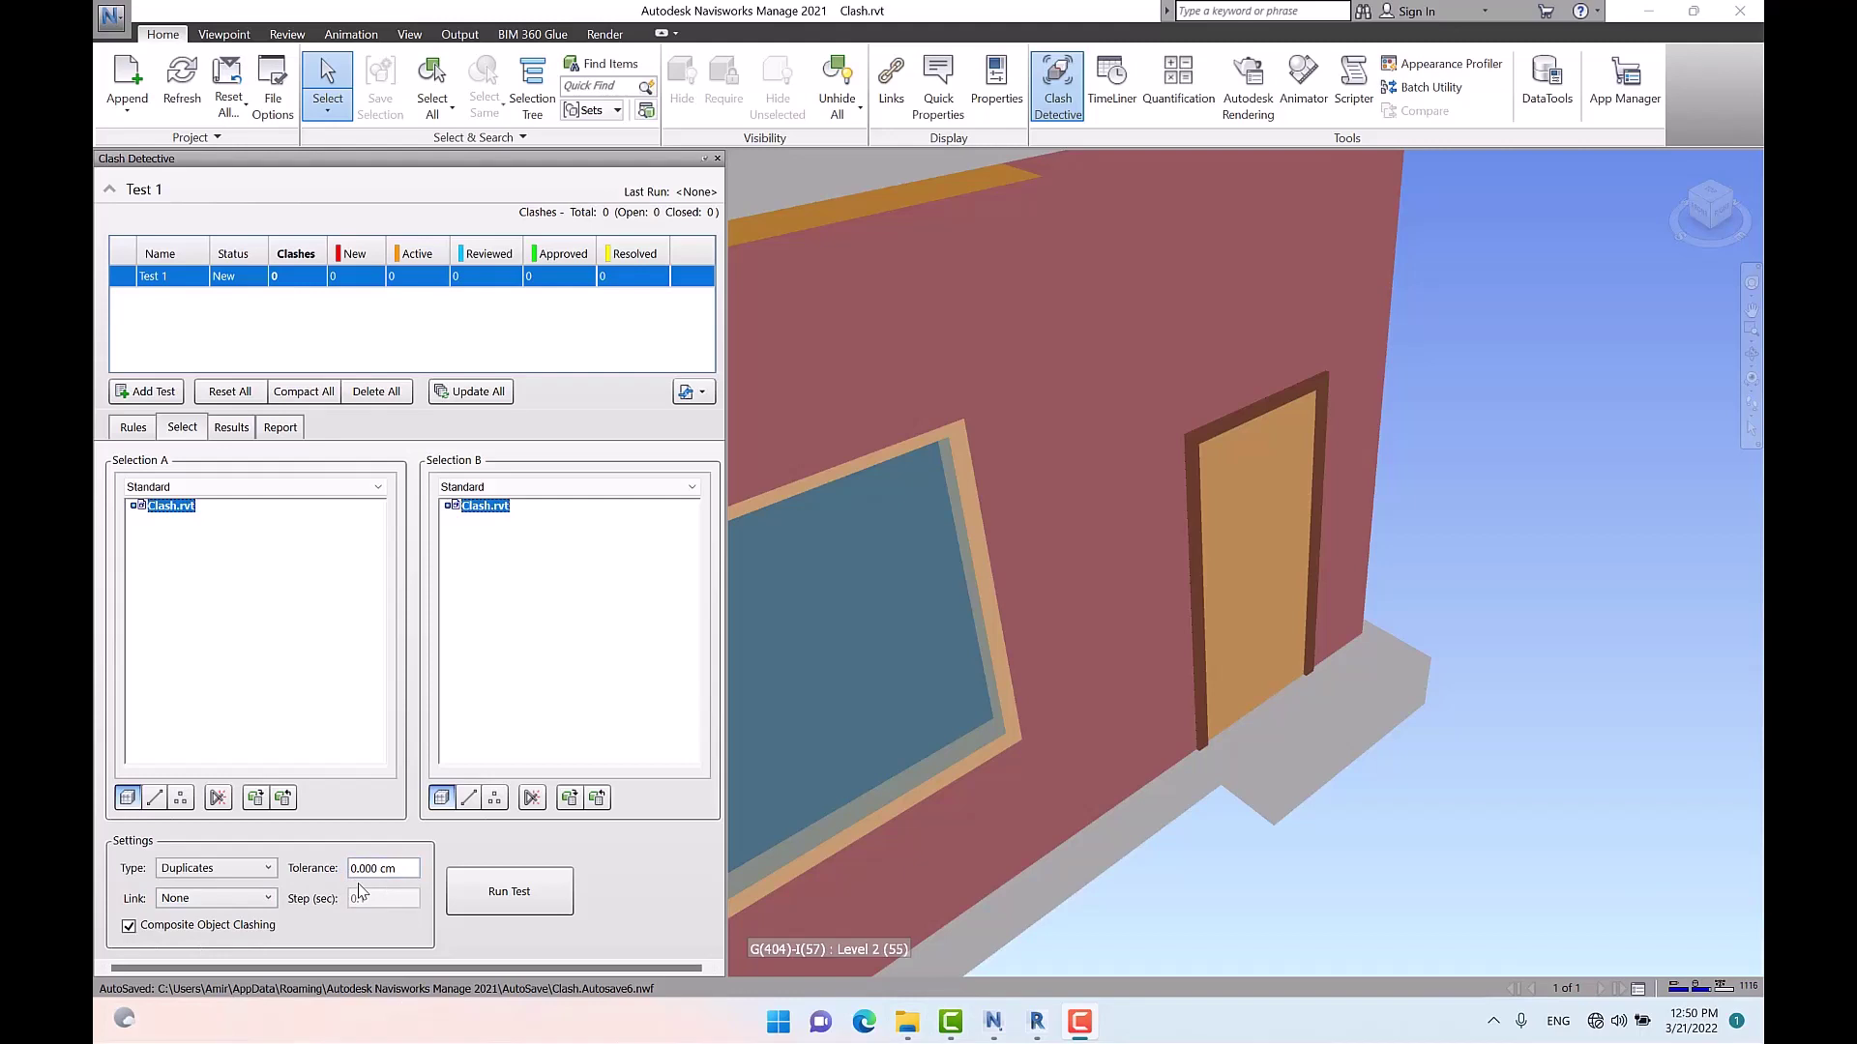
click(112, 16)
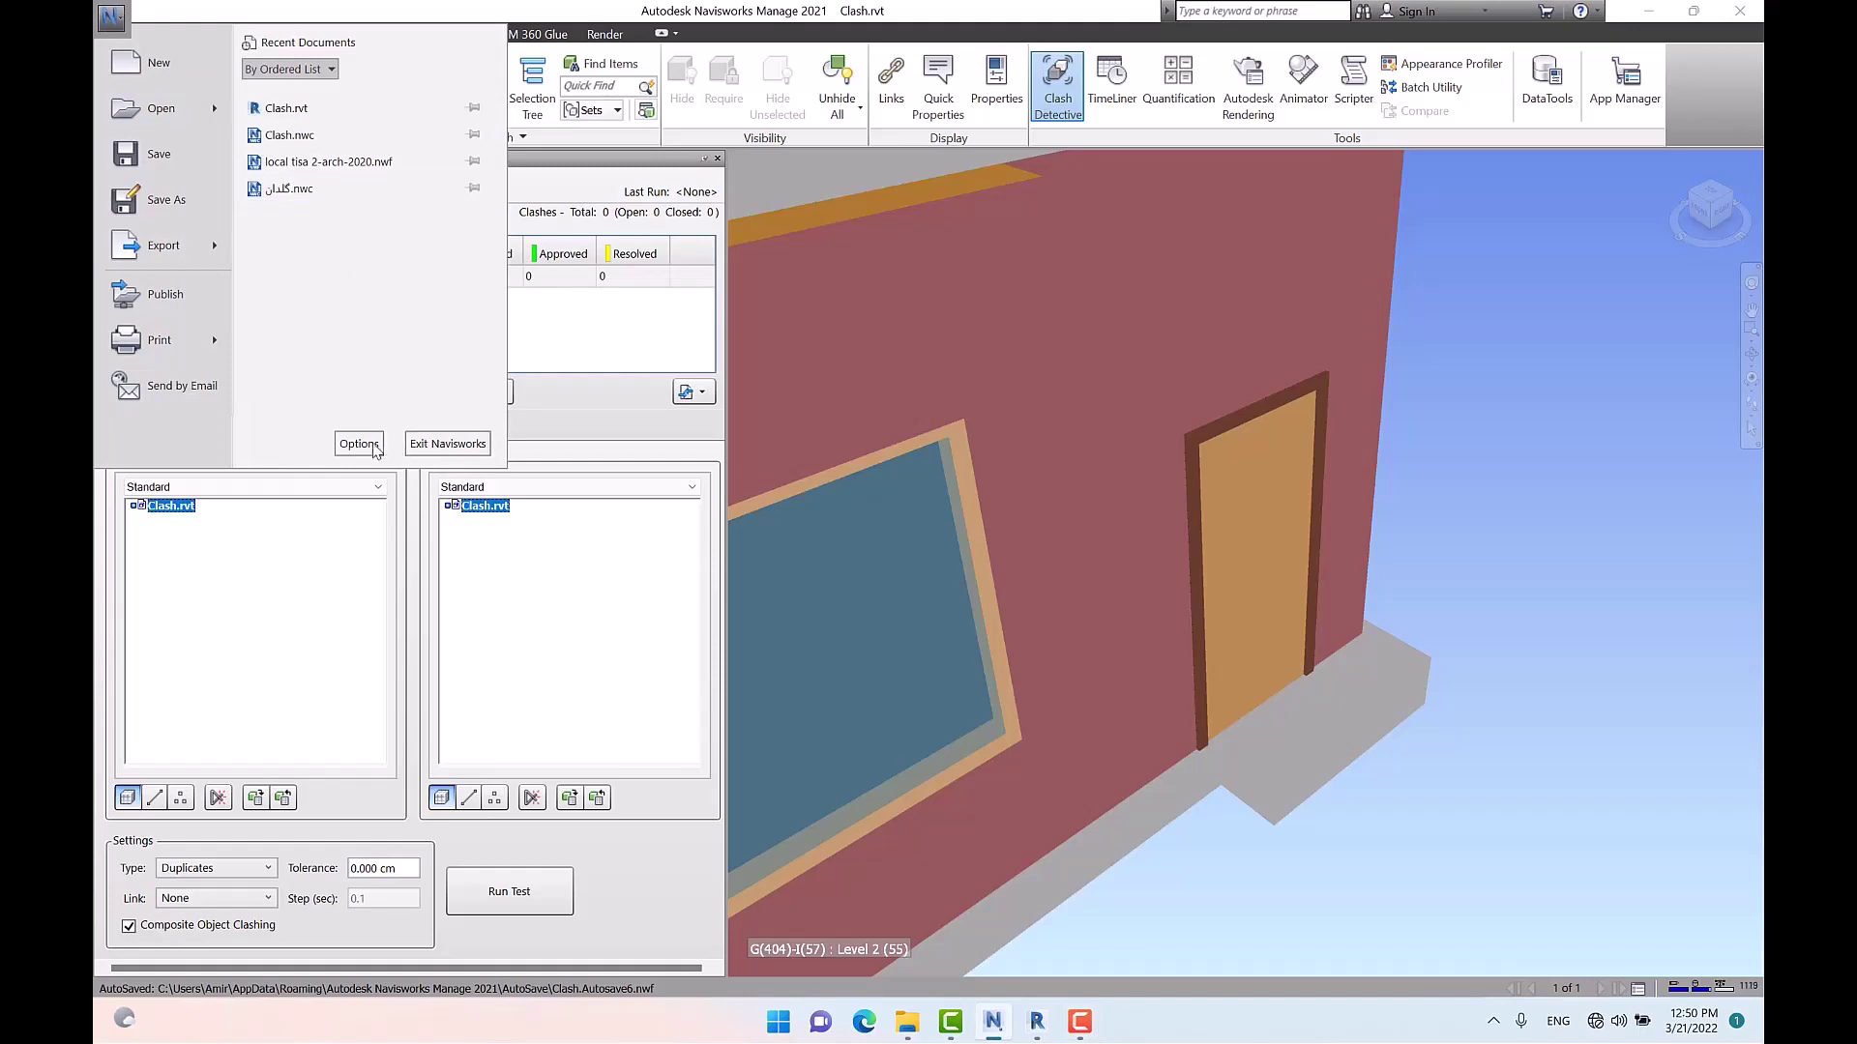
click(374, 450)
click(607, 235)
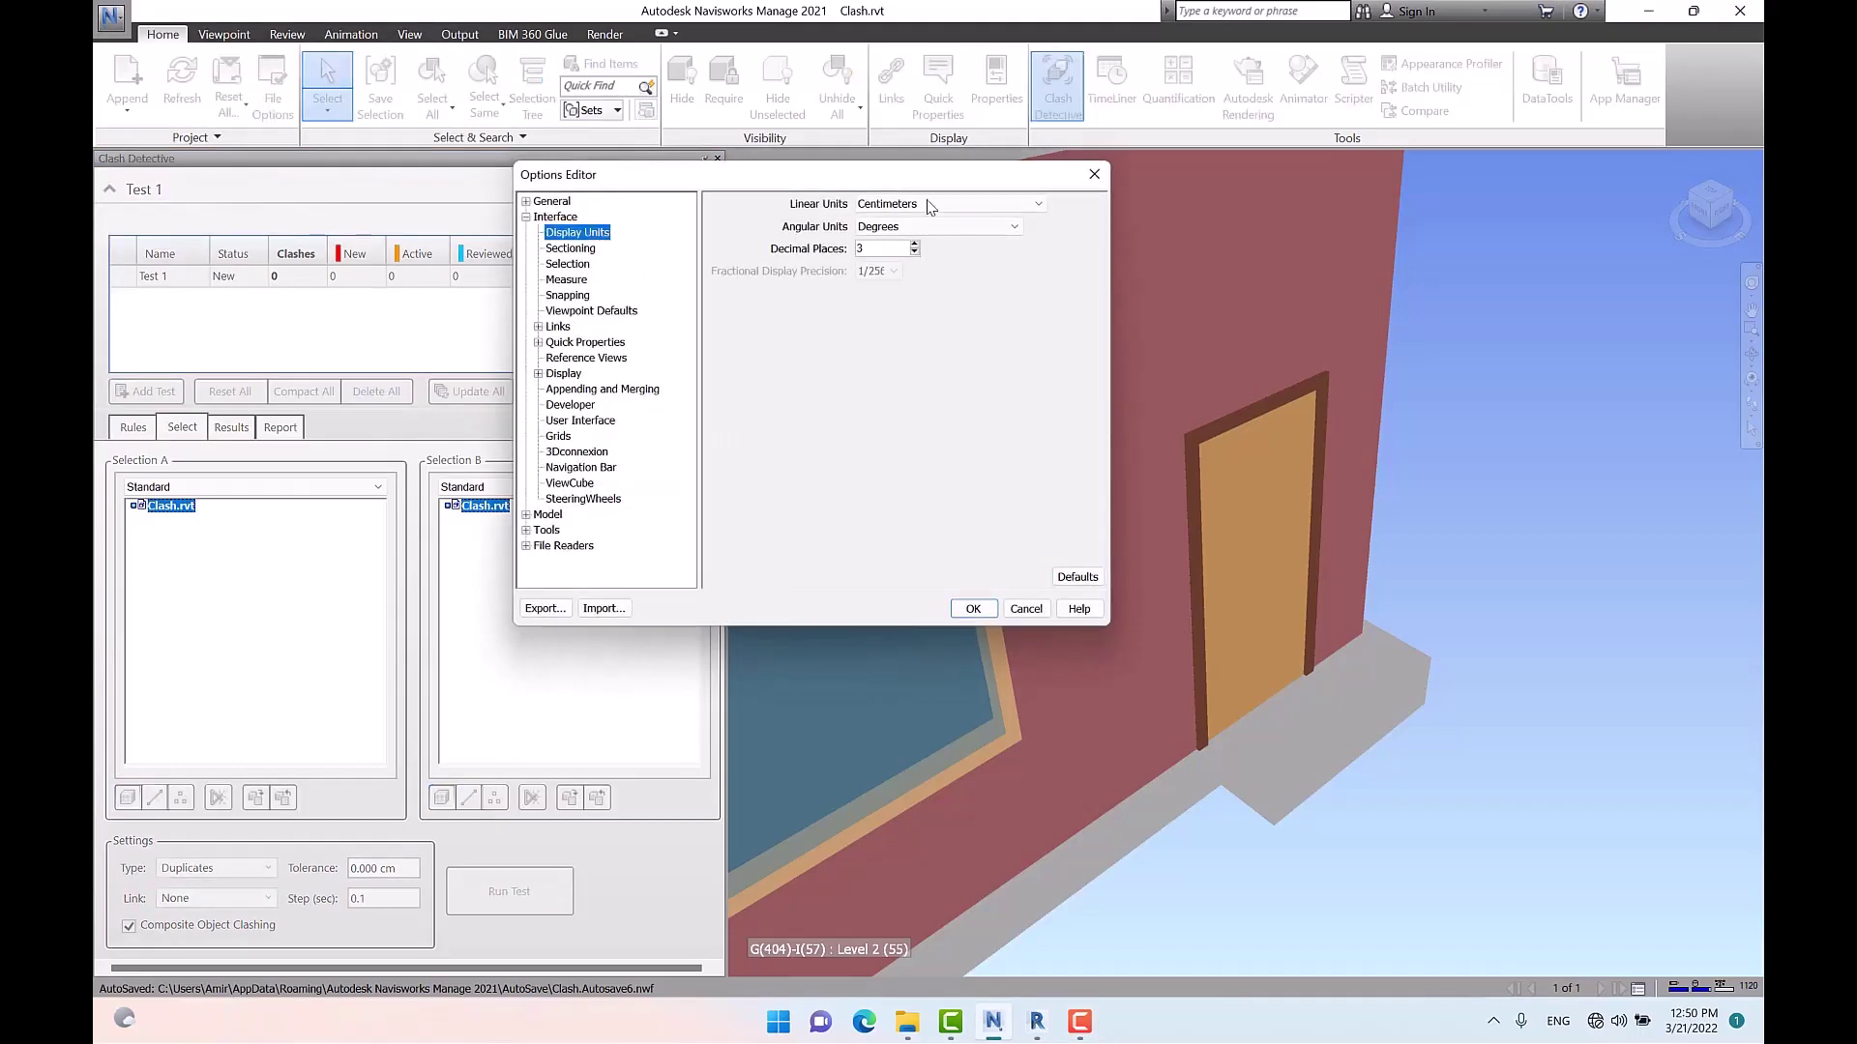
click(928, 205)
click(950, 219)
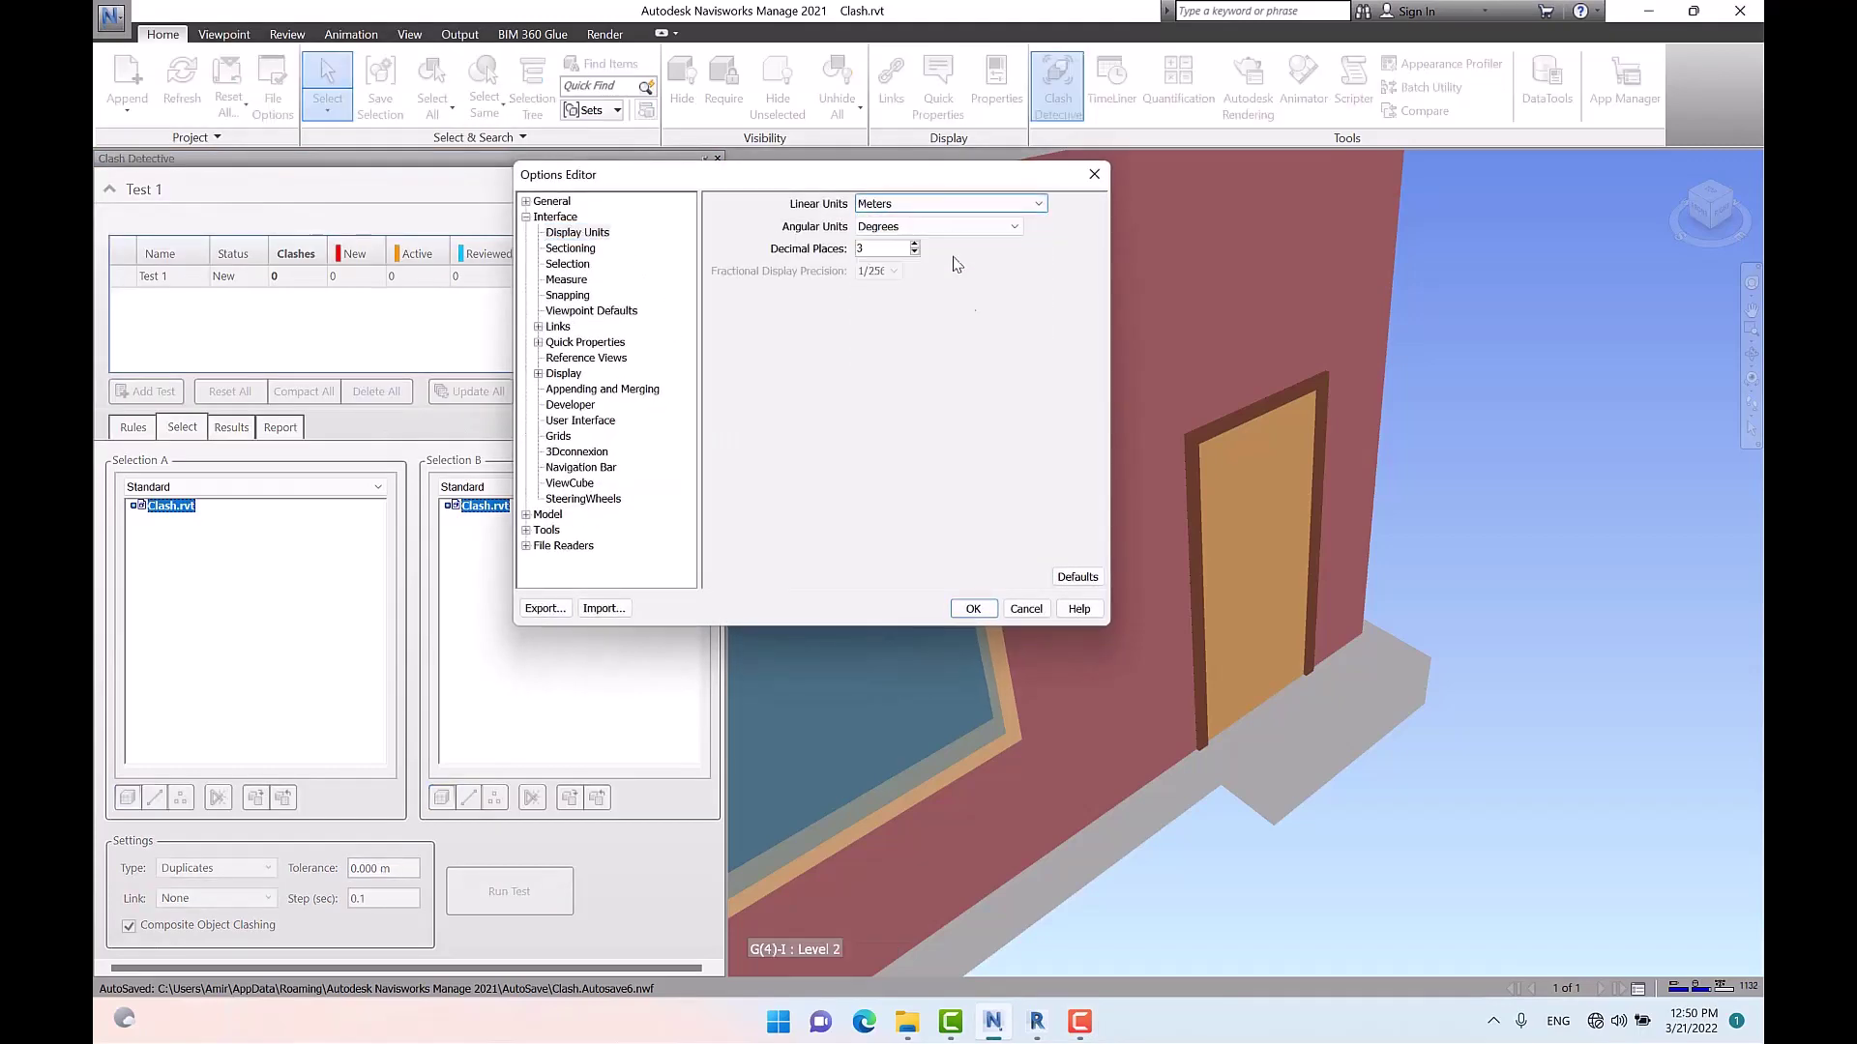
click(973, 608)
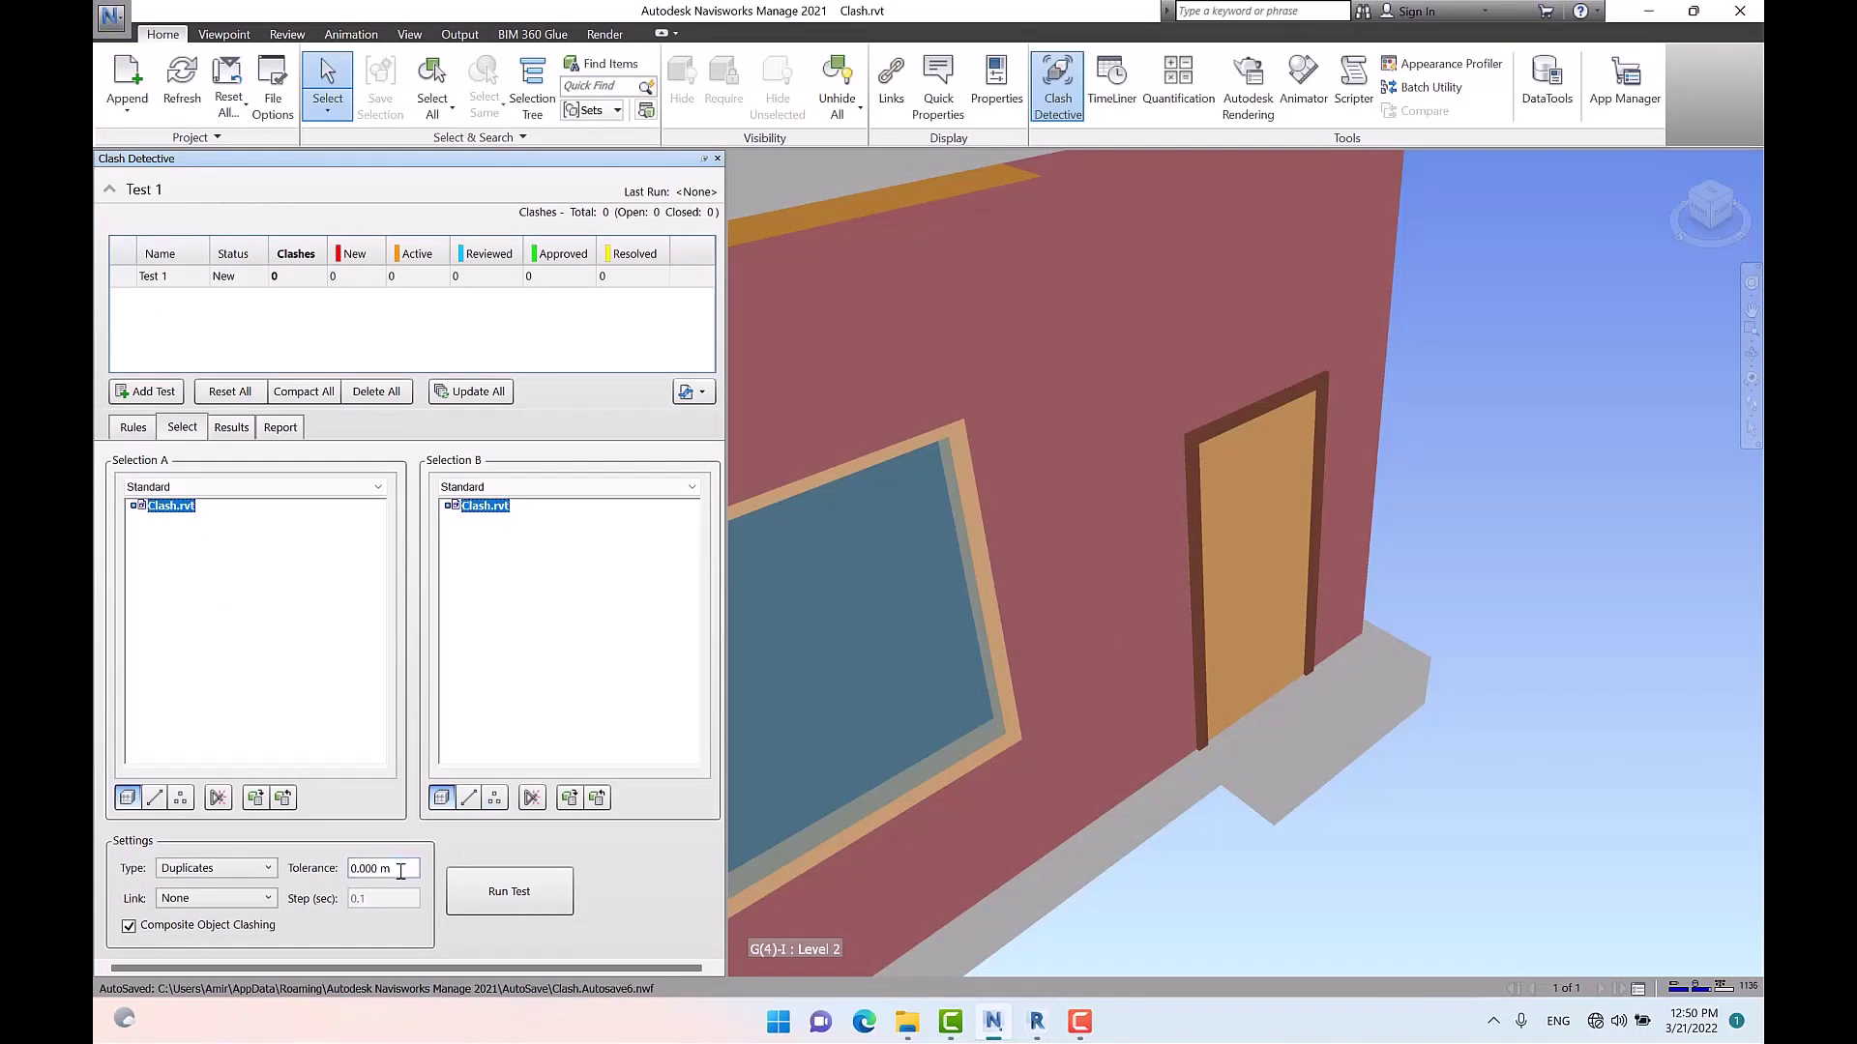
Edit the tolerance field and run the Duplicates test on Clash.rvt with the metre units
click(392, 867)
key(BackSpace)
click(510, 892)
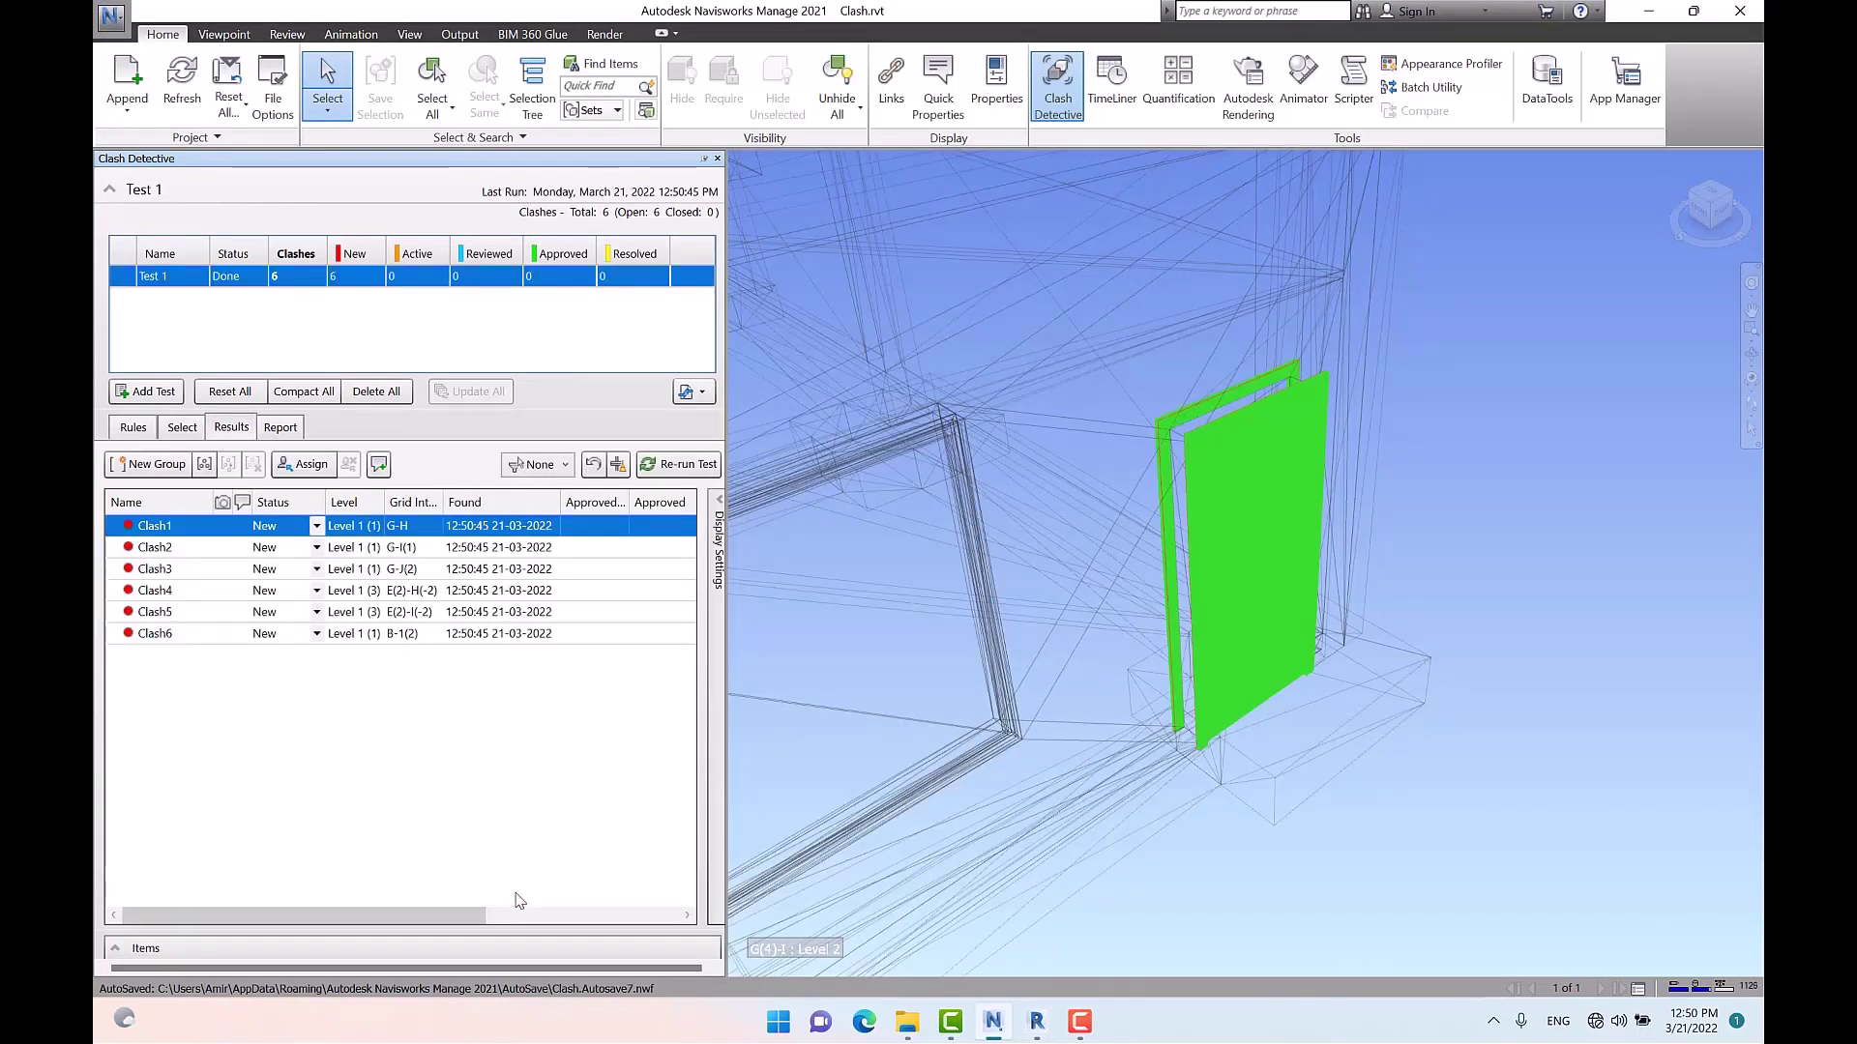
Step through Clash2 to Clash6 in the Duplicates results, and return to the selection and tolerance settings of Test 1
click(191, 550)
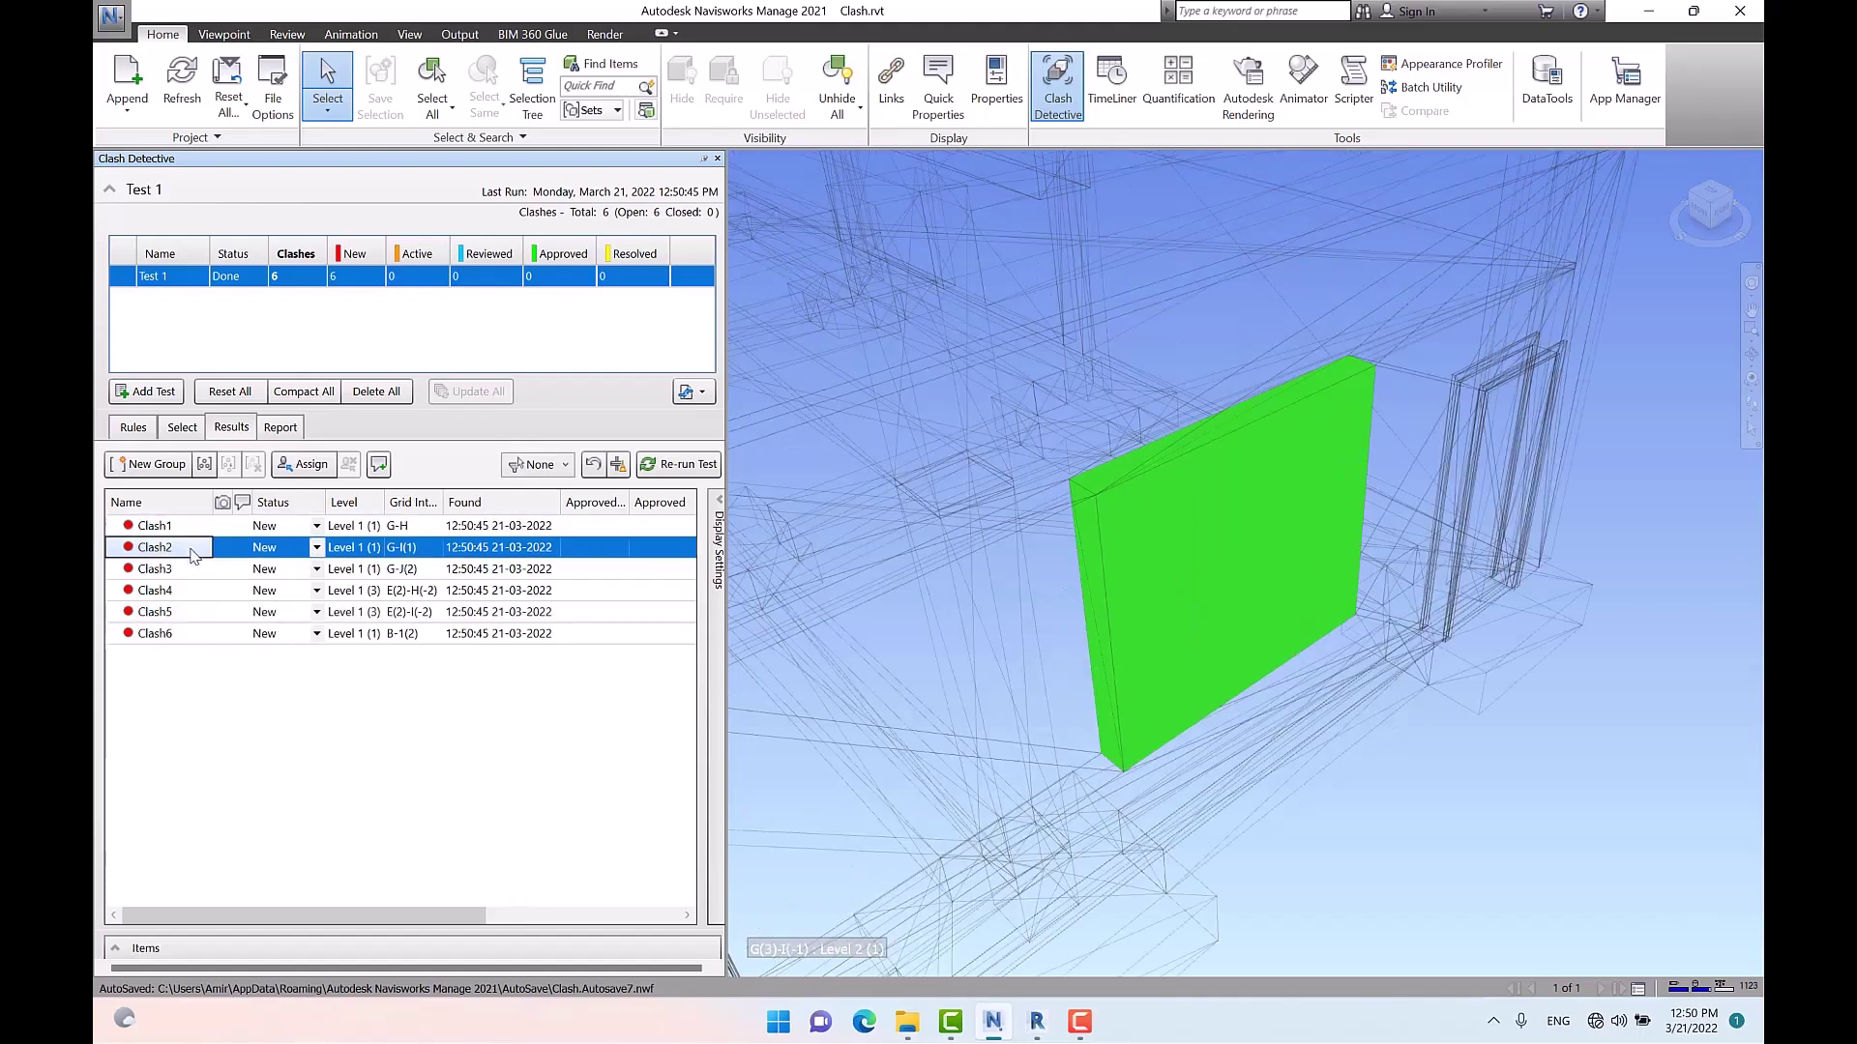
click(182, 570)
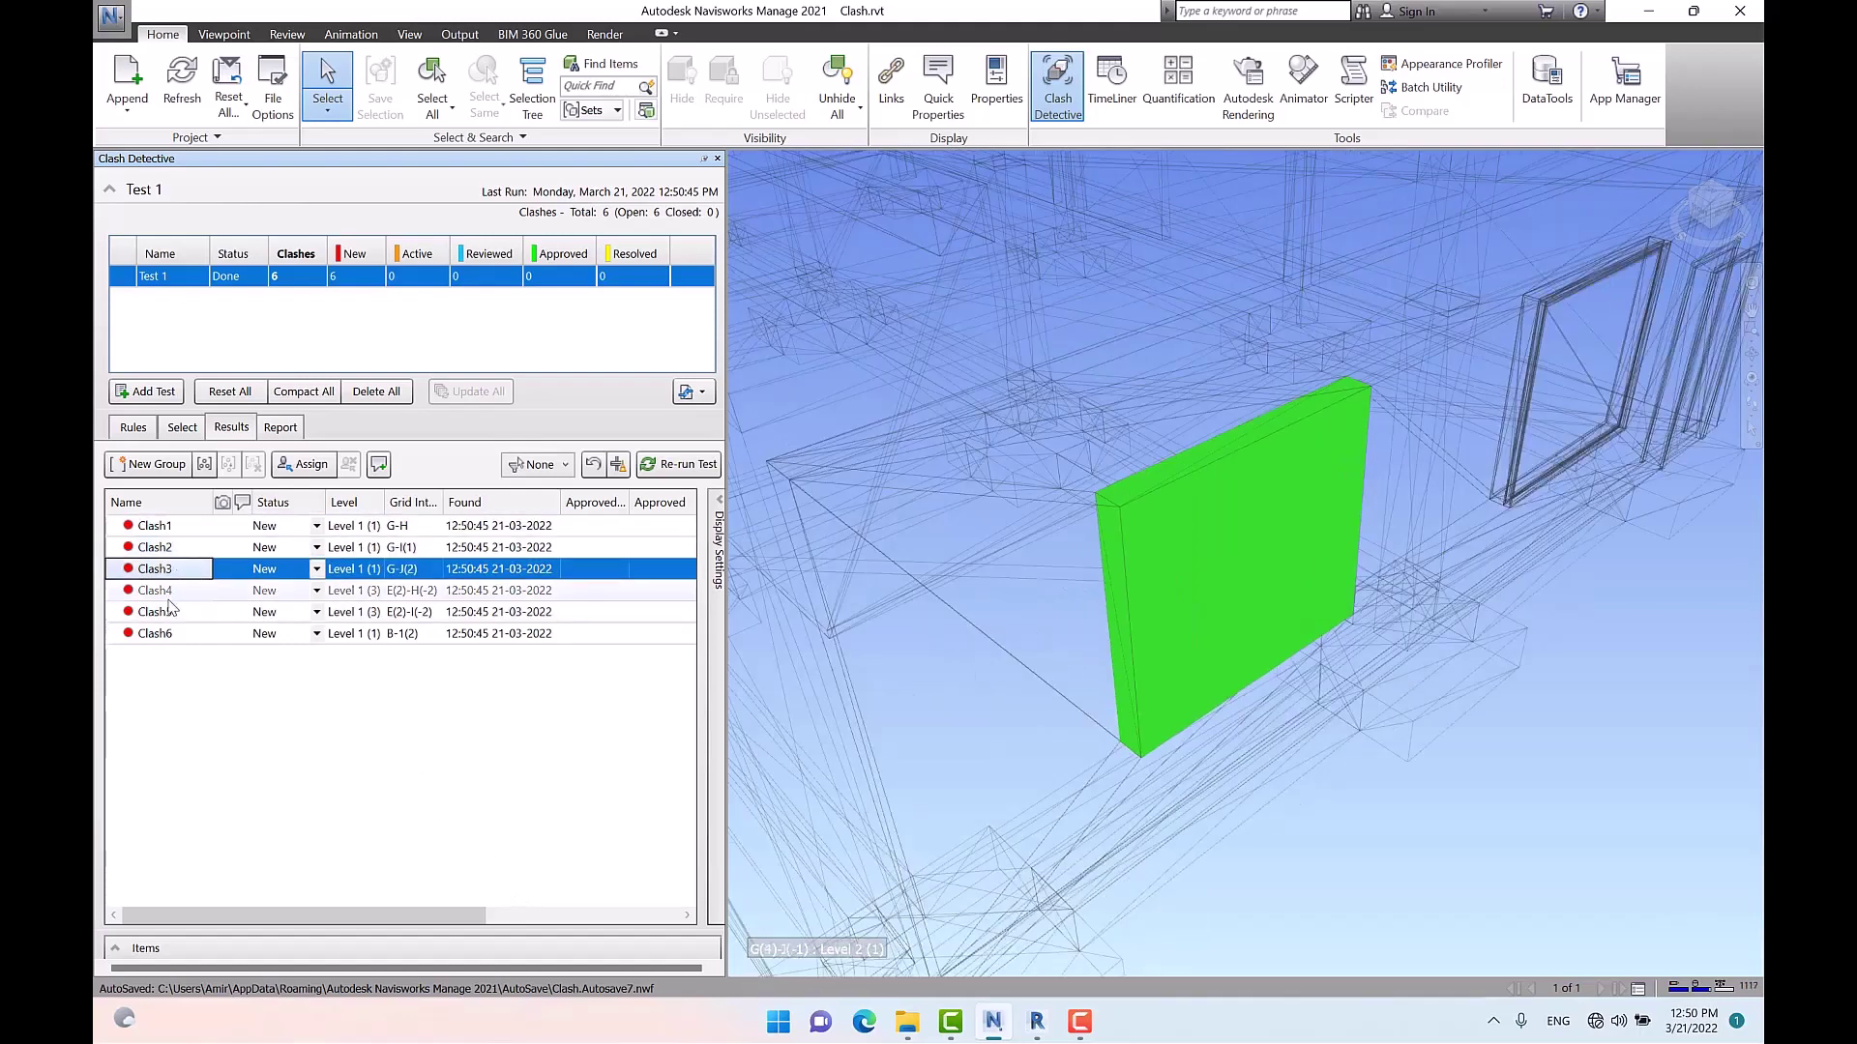
click(173, 592)
click(170, 613)
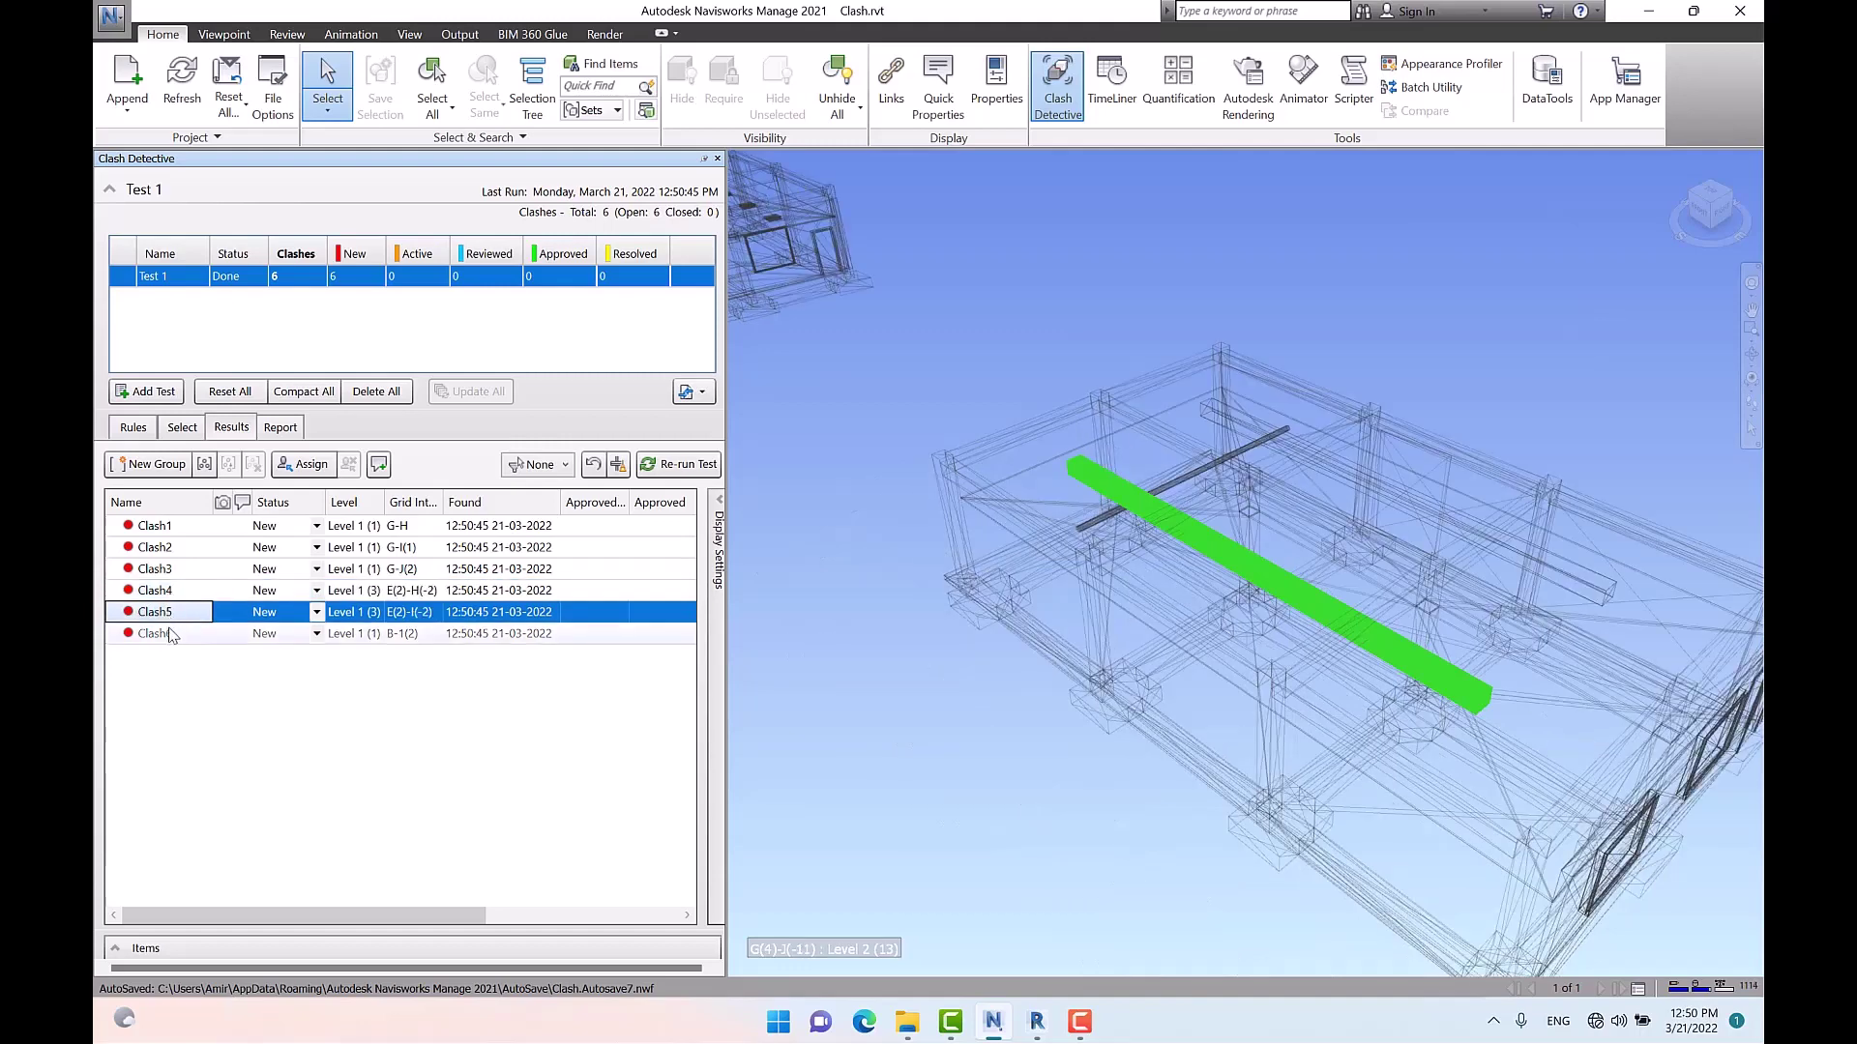
click(170, 637)
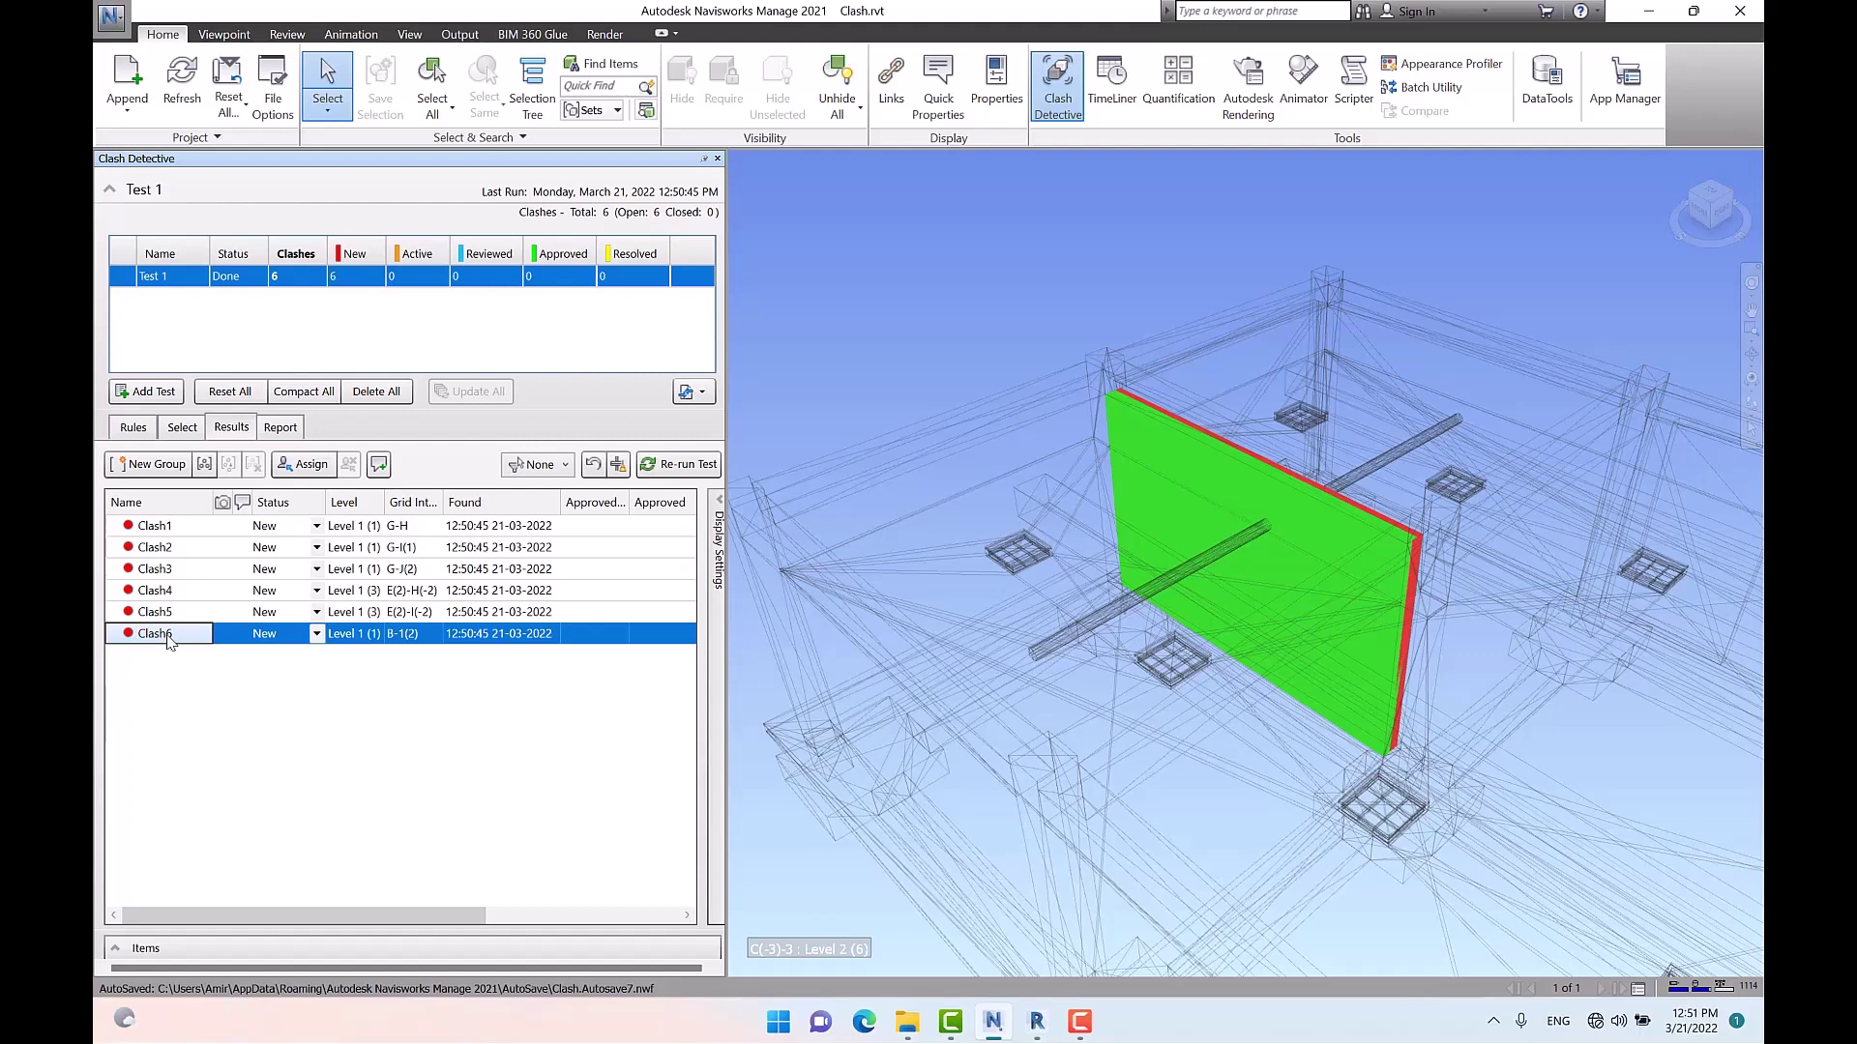
click(181, 426)
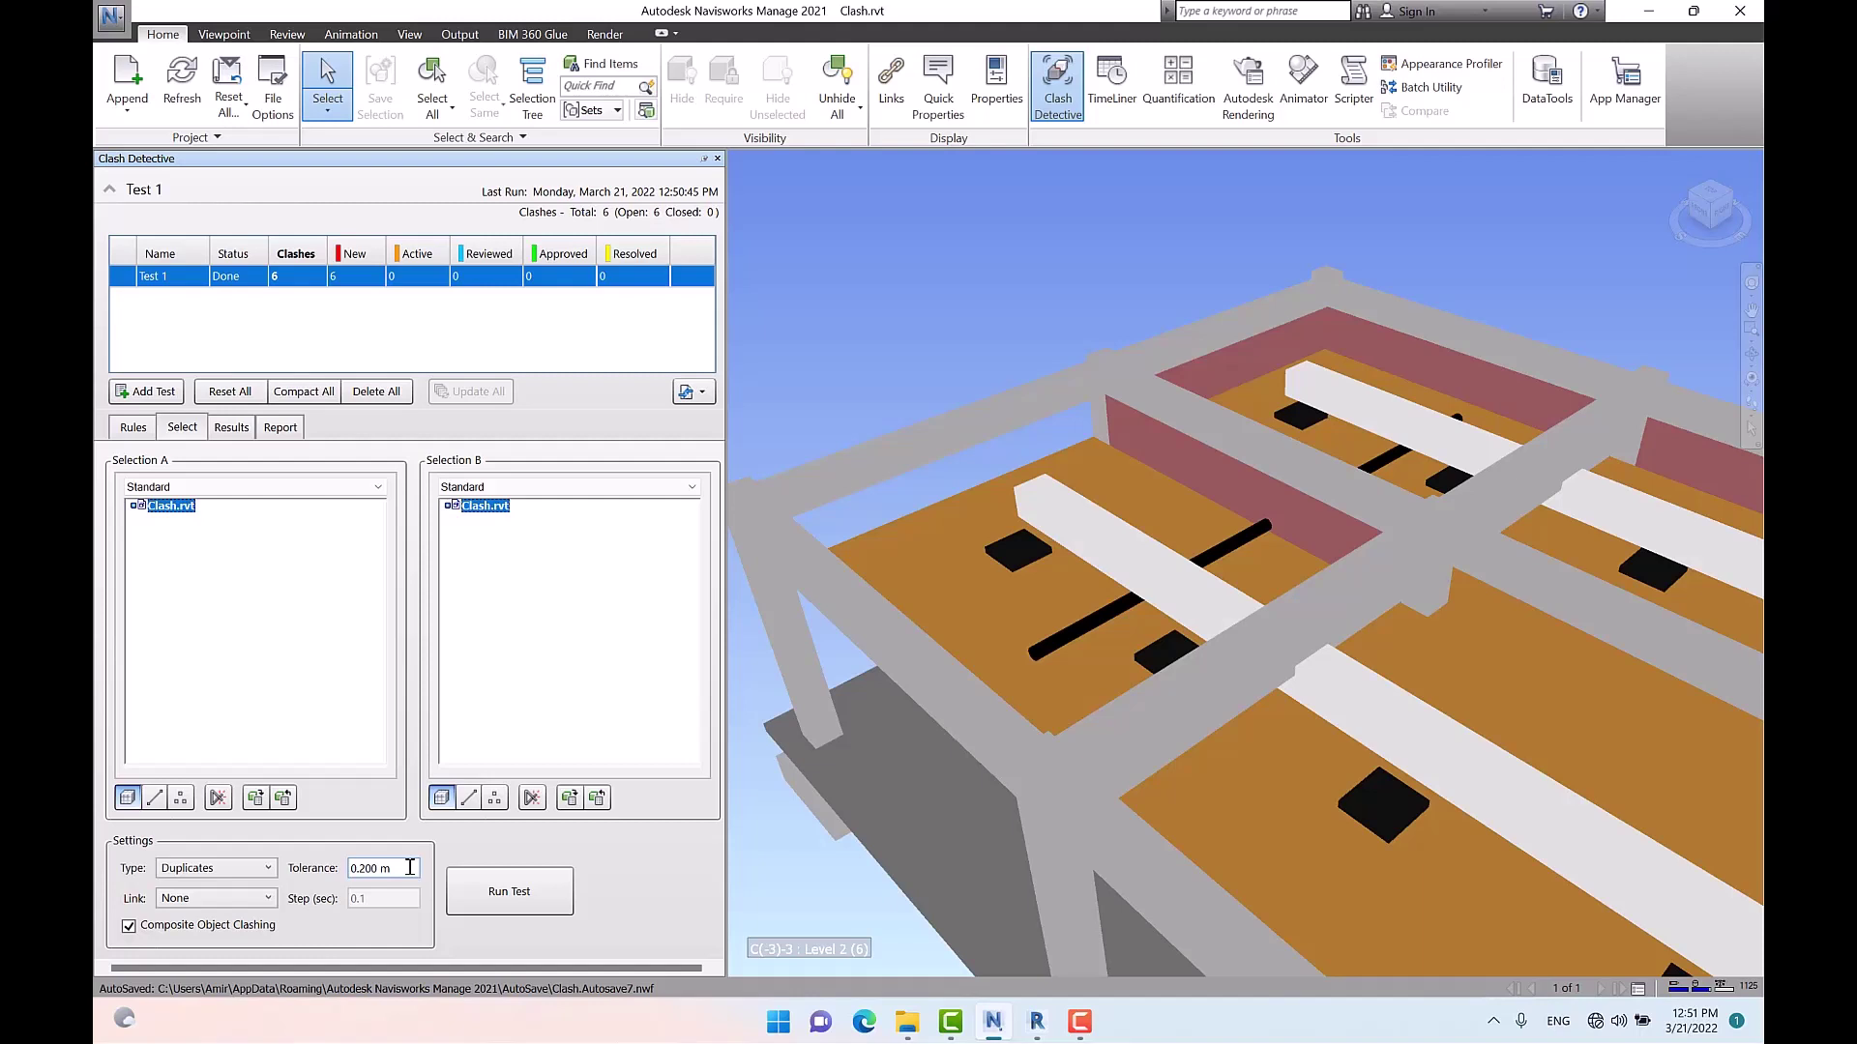
Hide the exterior wall at the building's column corner to check the overlapping wall behind it, and undo the hiding
scroll(1464, 397, down, 5)
shift+middle_drag(1479, 542, 1634, 411)
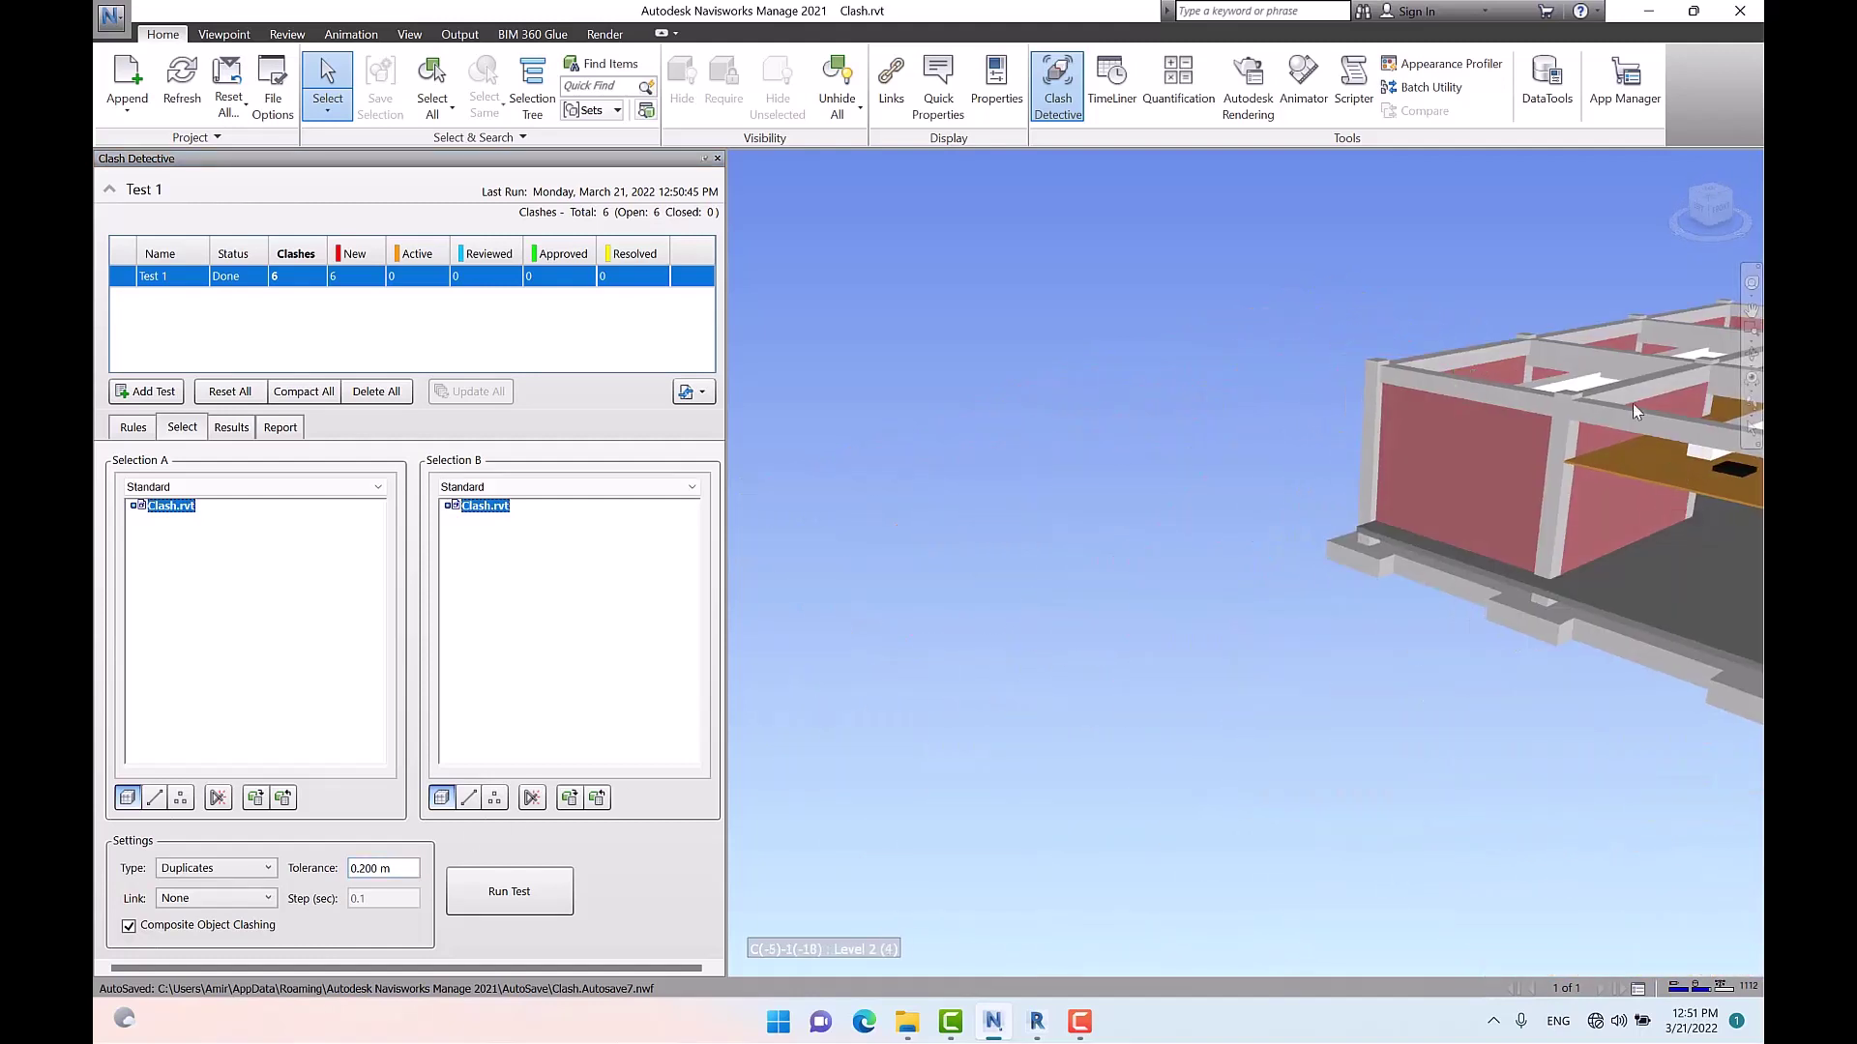
scroll(1633, 410, up, 3)
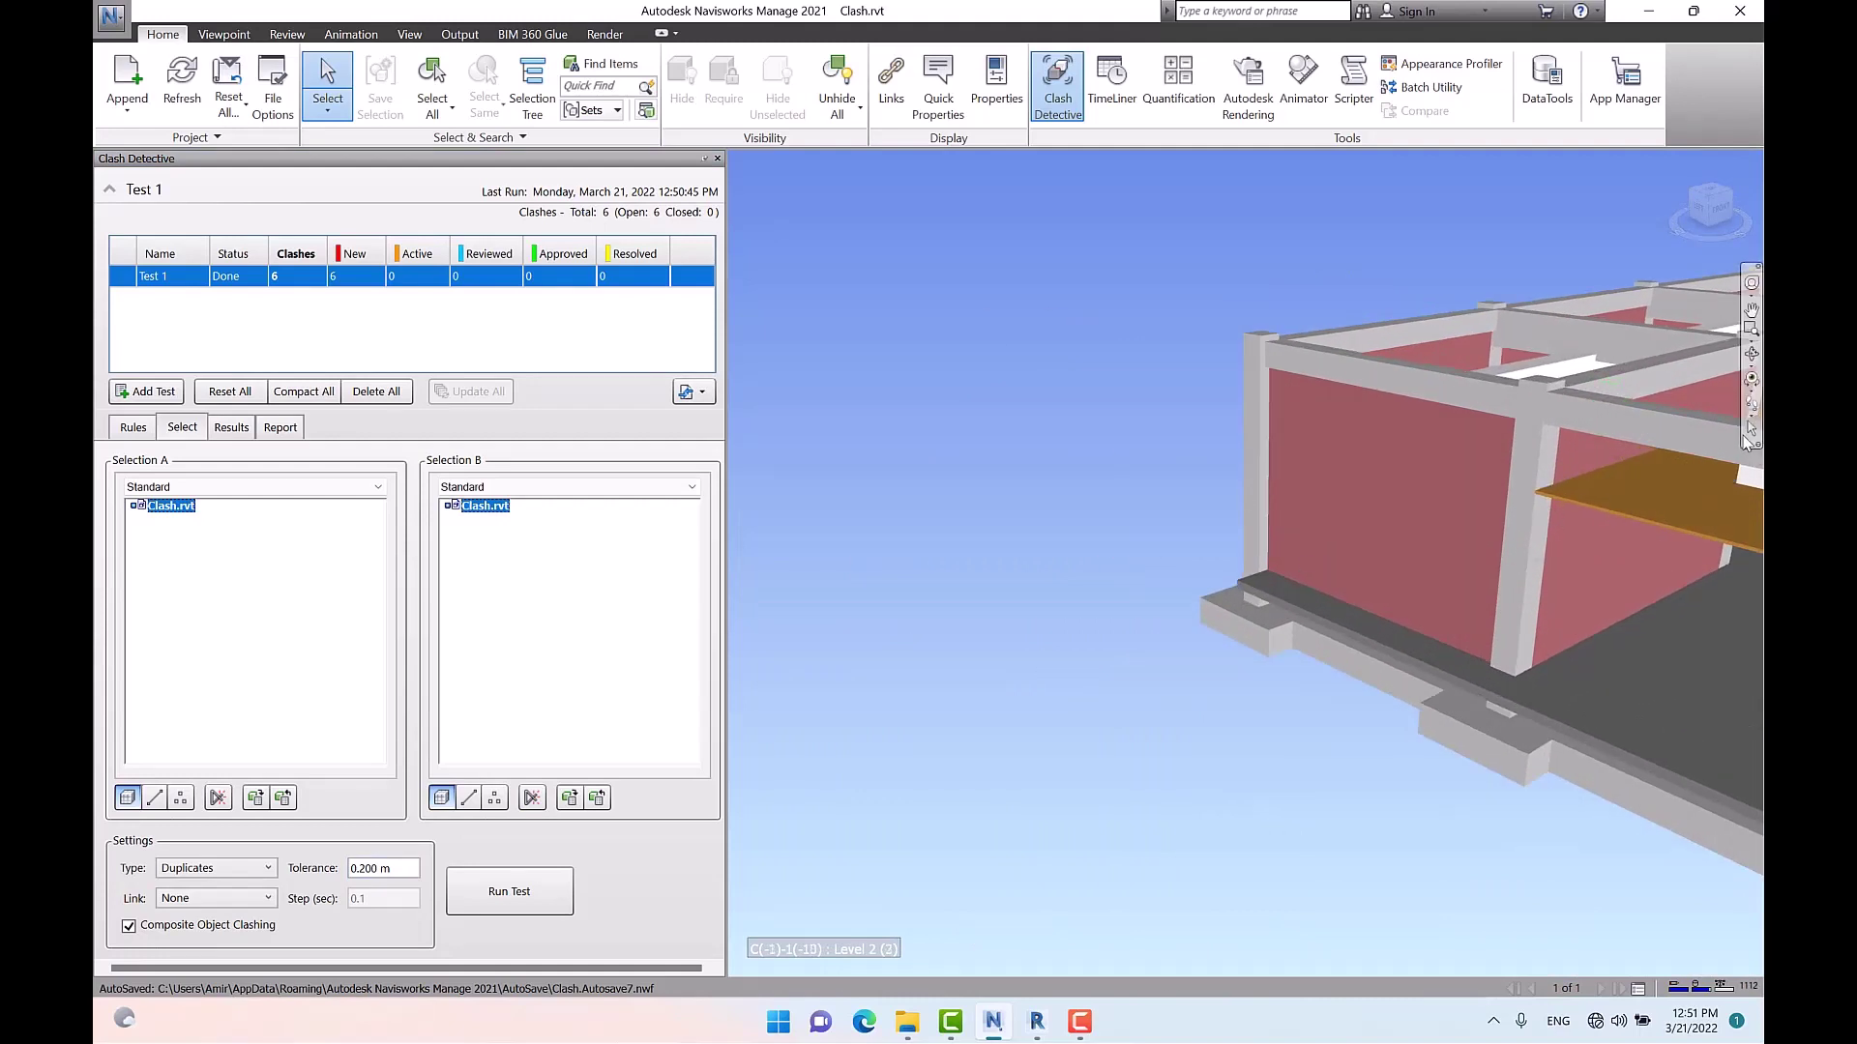
click(1381, 540)
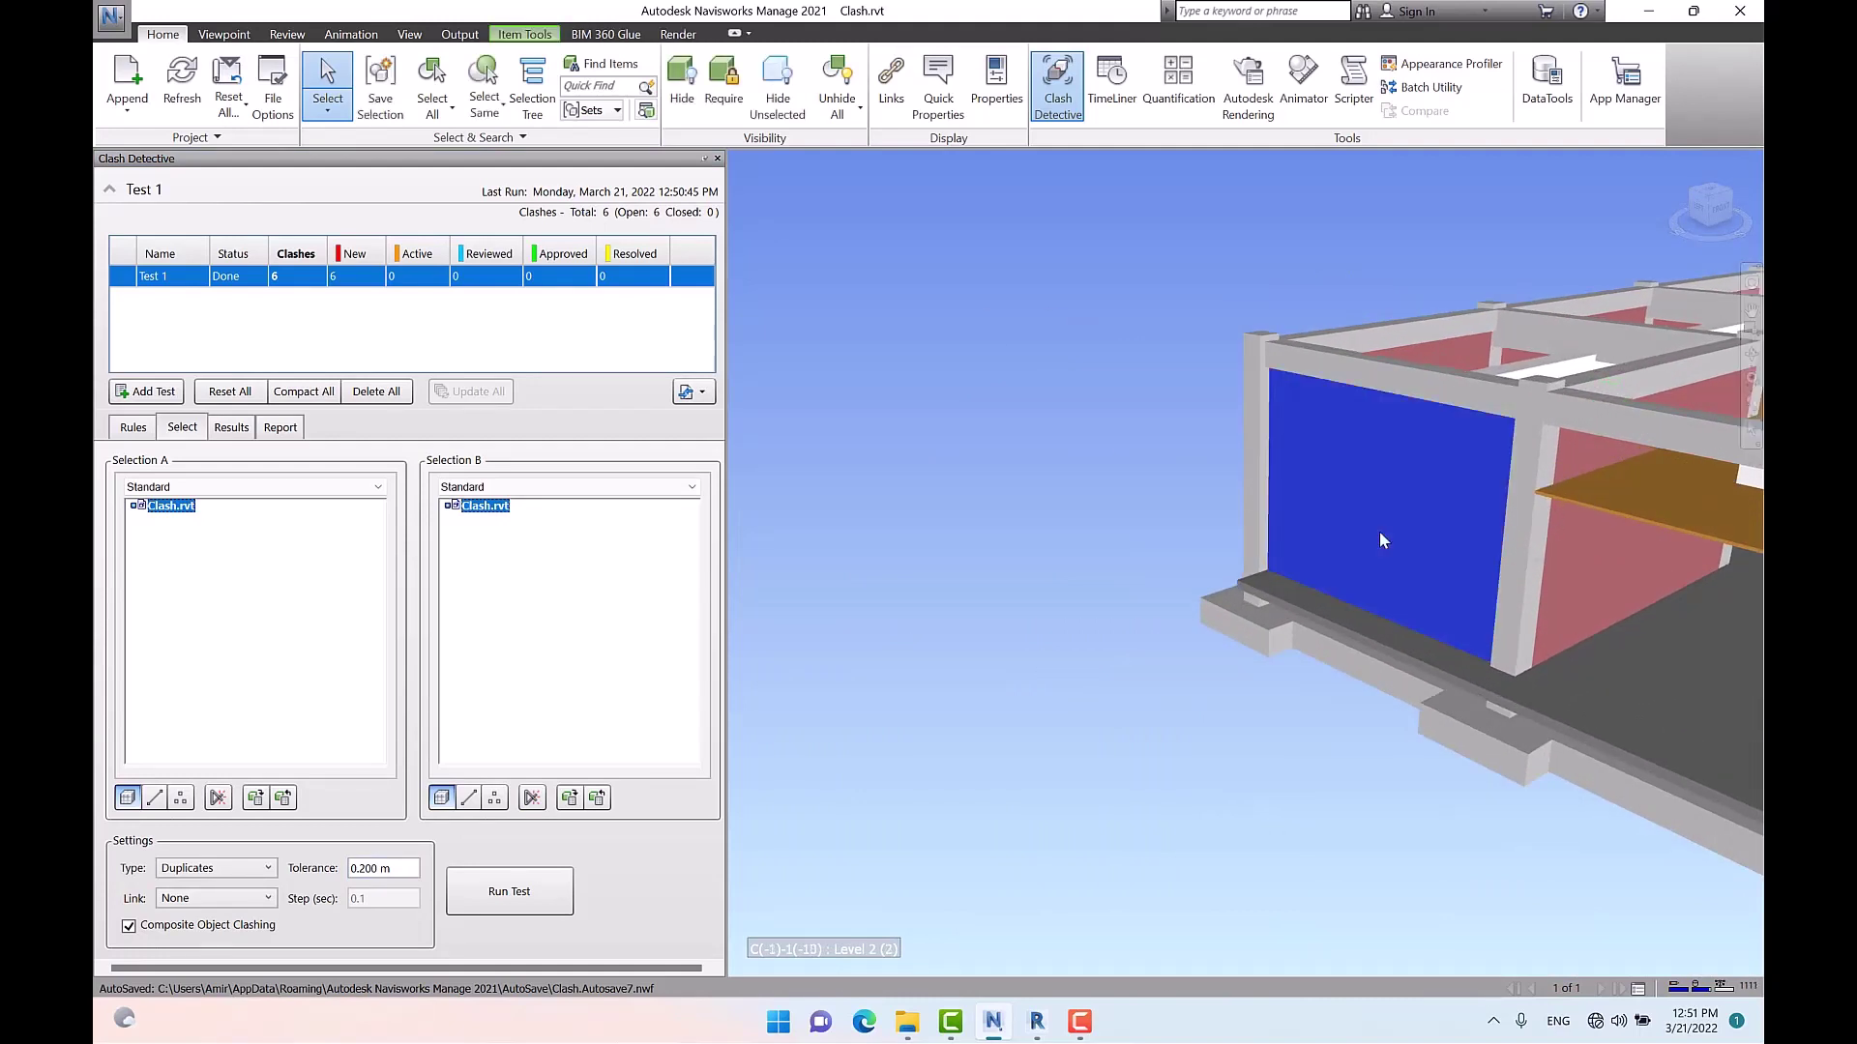
key(ctrl+h)
click(1414, 510)
key(ctrl+h)
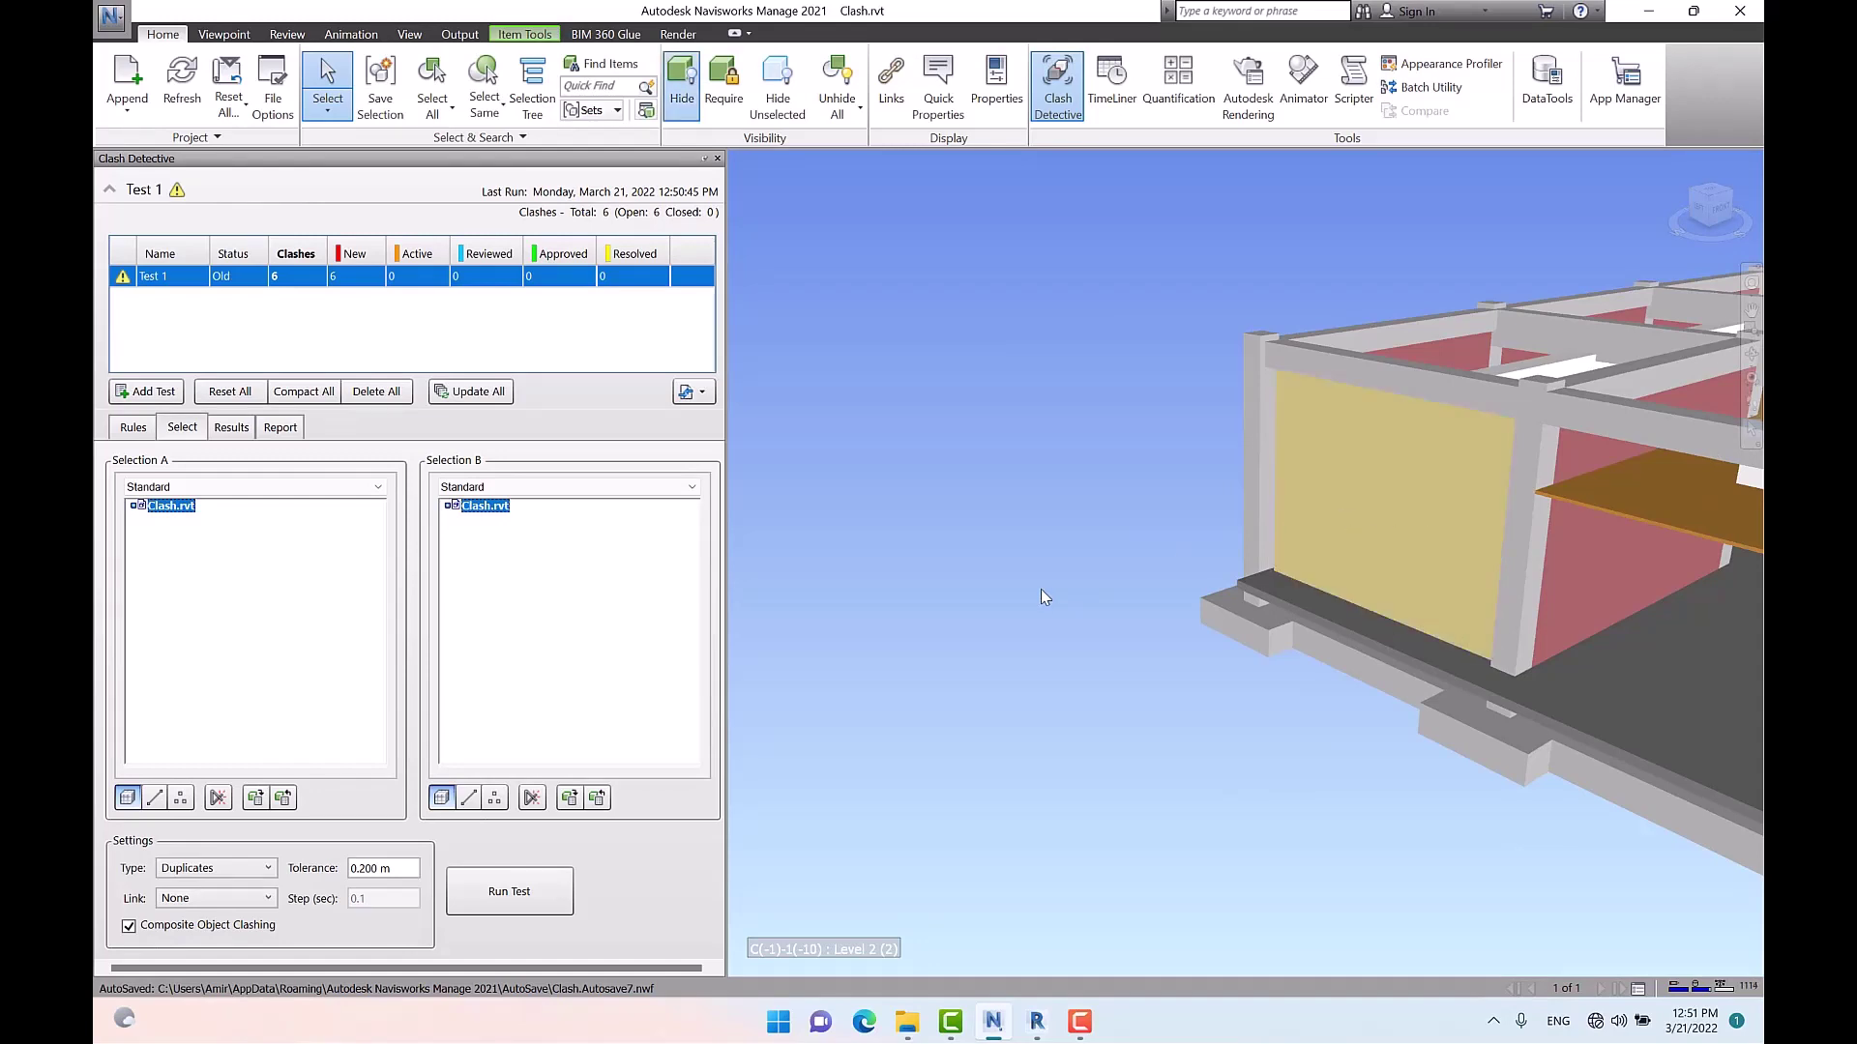
key(ctrl+z)
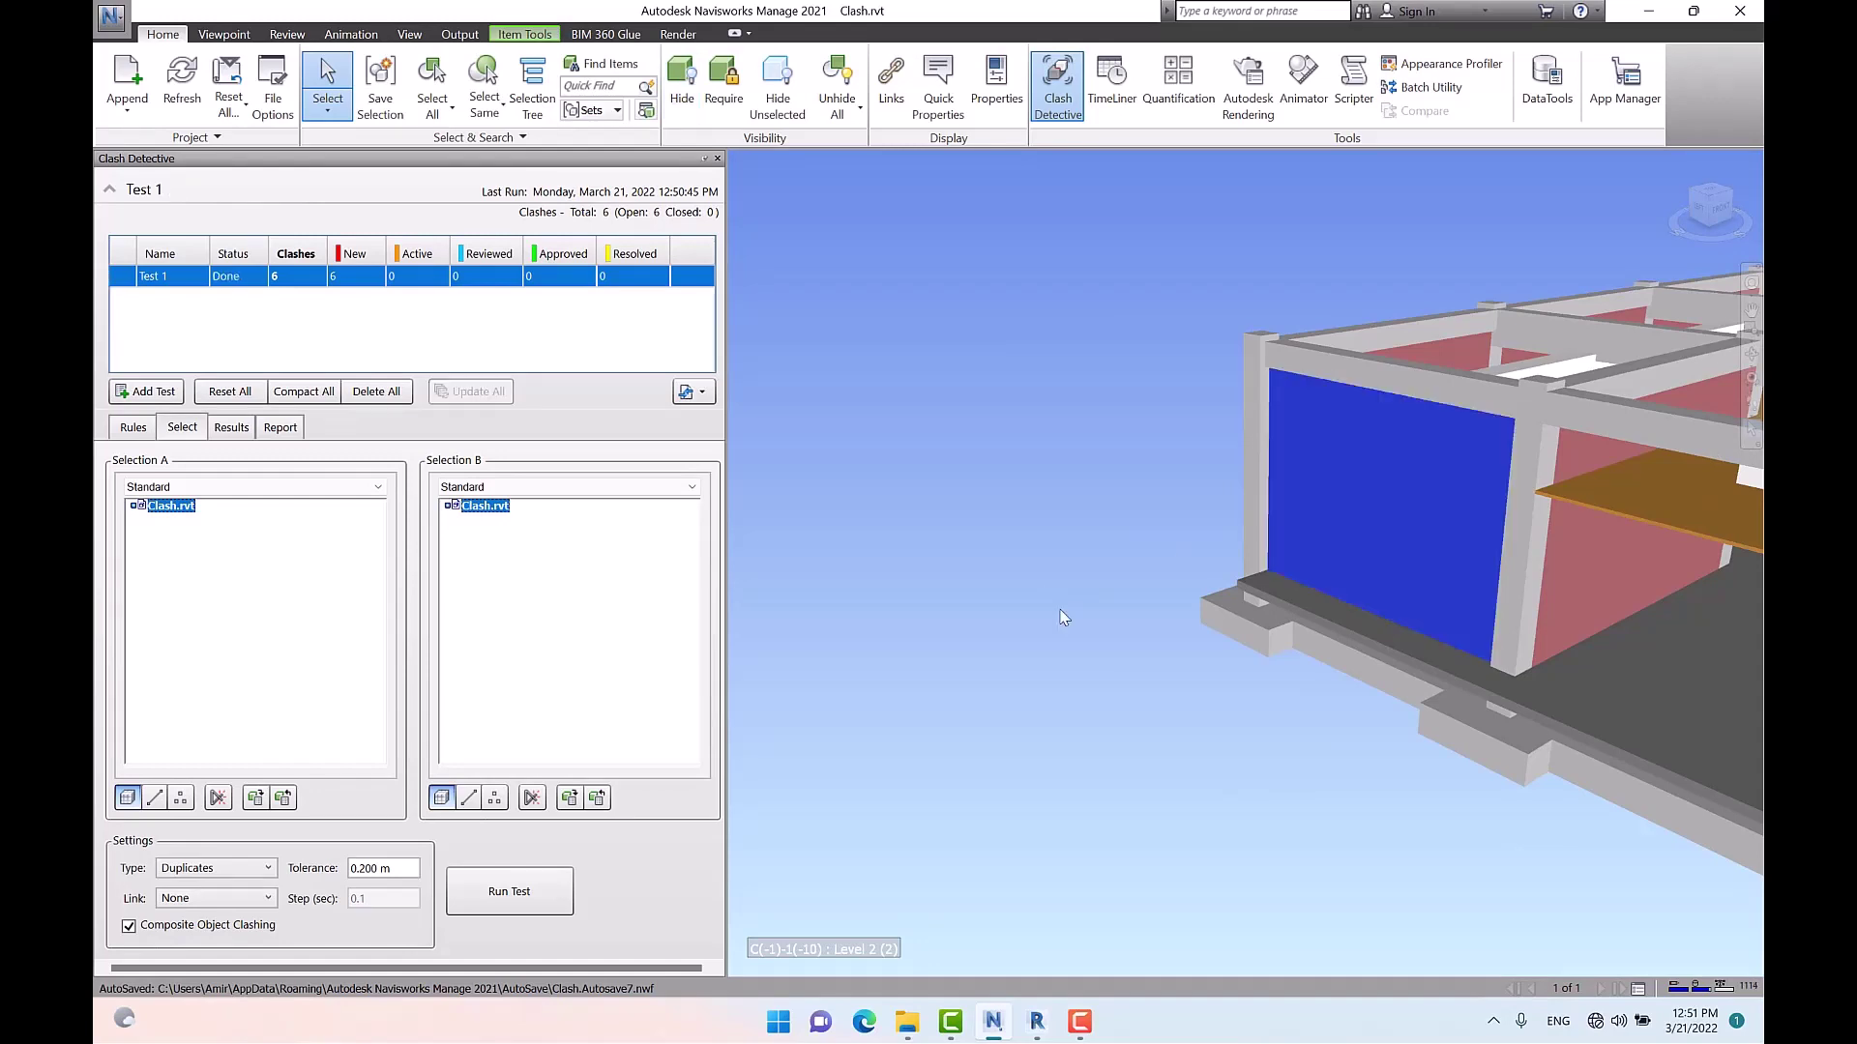
click(1034, 485)
Inspect the building from above and examine its end wall with the two windows and the door
scroll(896, 507, down, 4)
shift+middle_drag(1211, 539, 978, 601)
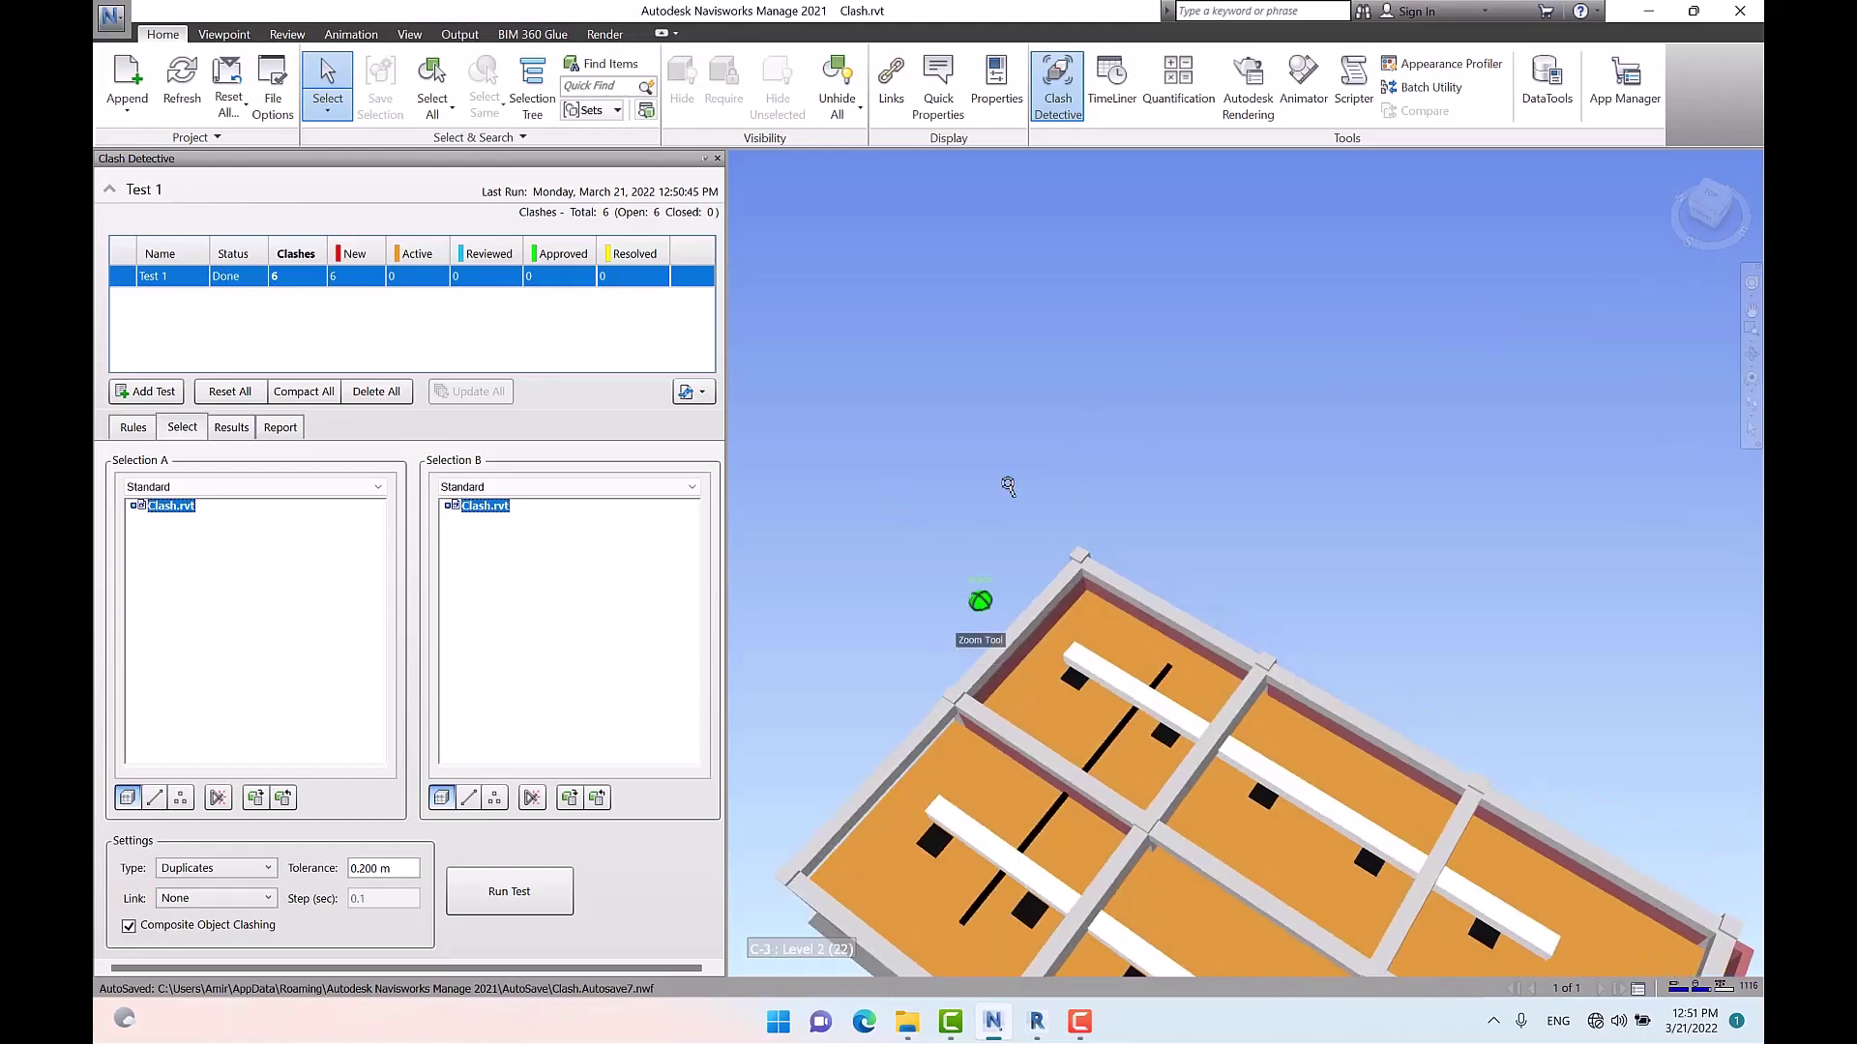
scroll(1032, 369, down, 6)
middle_drag(1235, 646, 1104, 363)
scroll(1328, 628, up, 5)
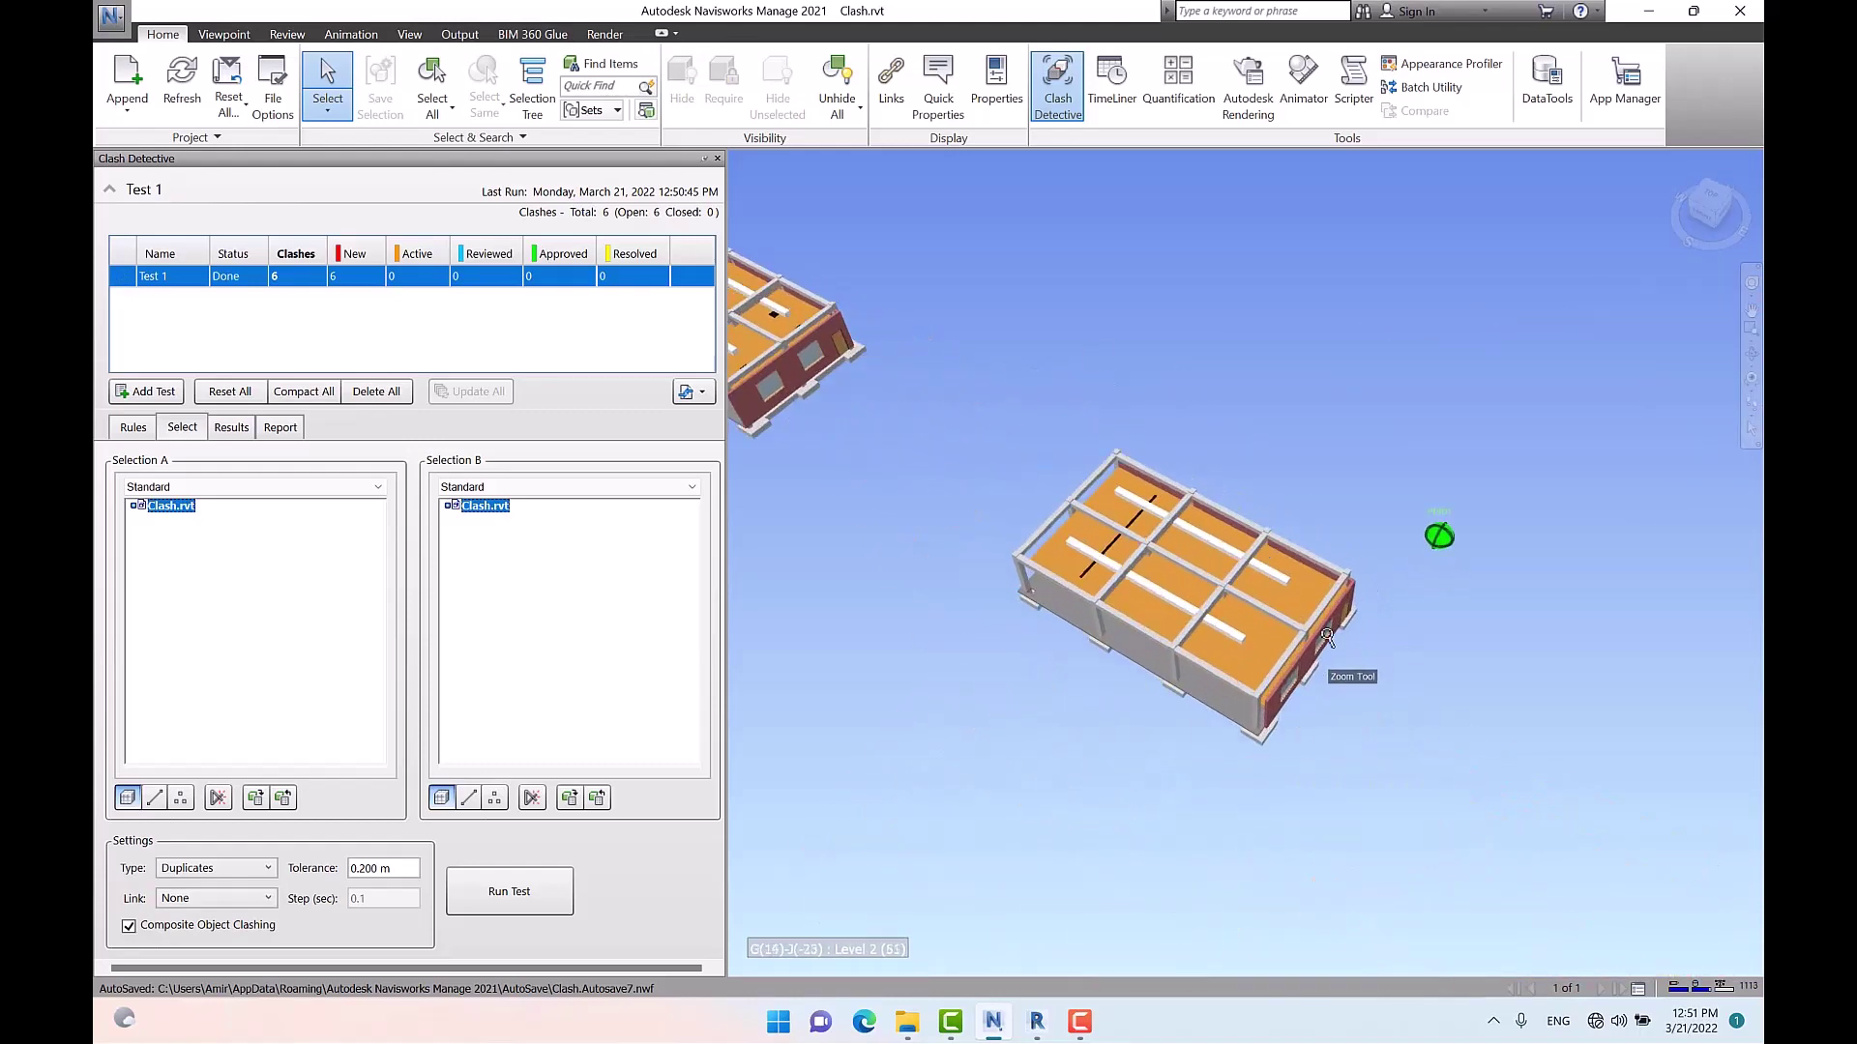
shift+middle_drag(1331, 702, 1306, 542)
scroll(1310, 430, up, 6)
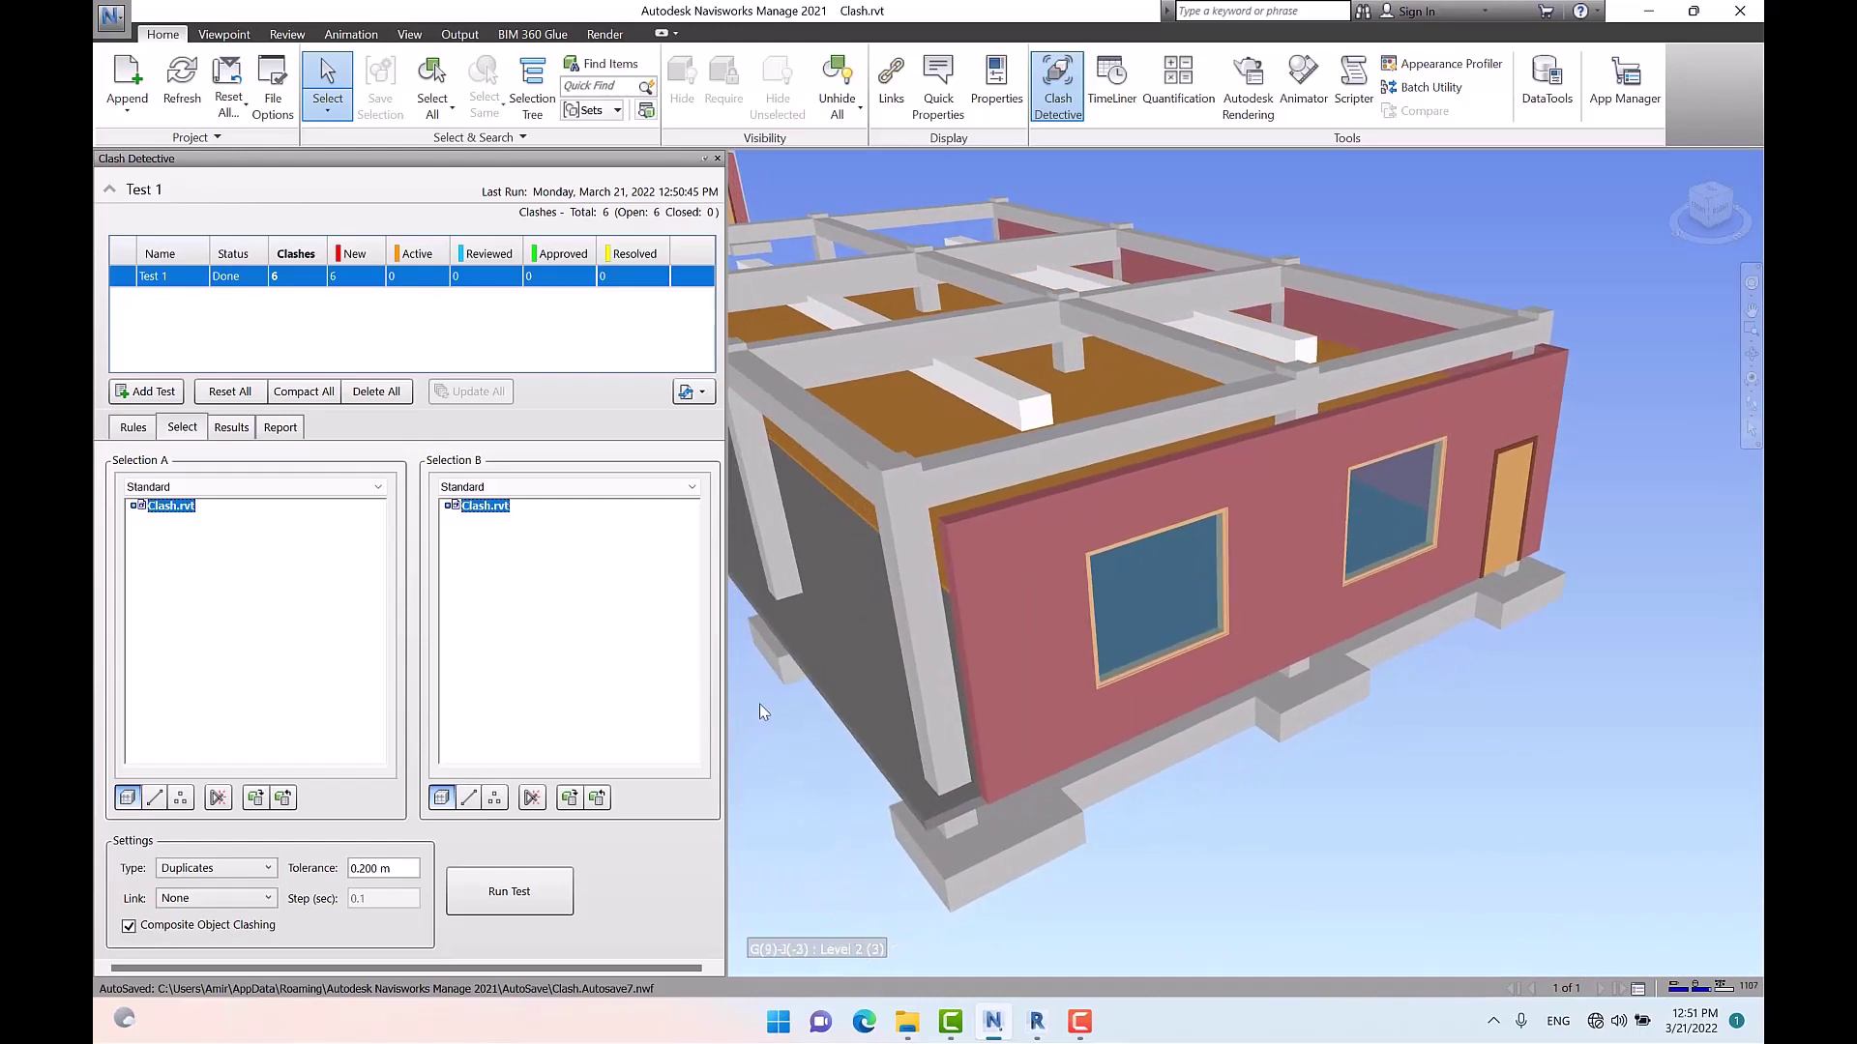
Enter a tolerance of 1 m for the Duplicates test and run it on Clash.rvt
click(384, 868)
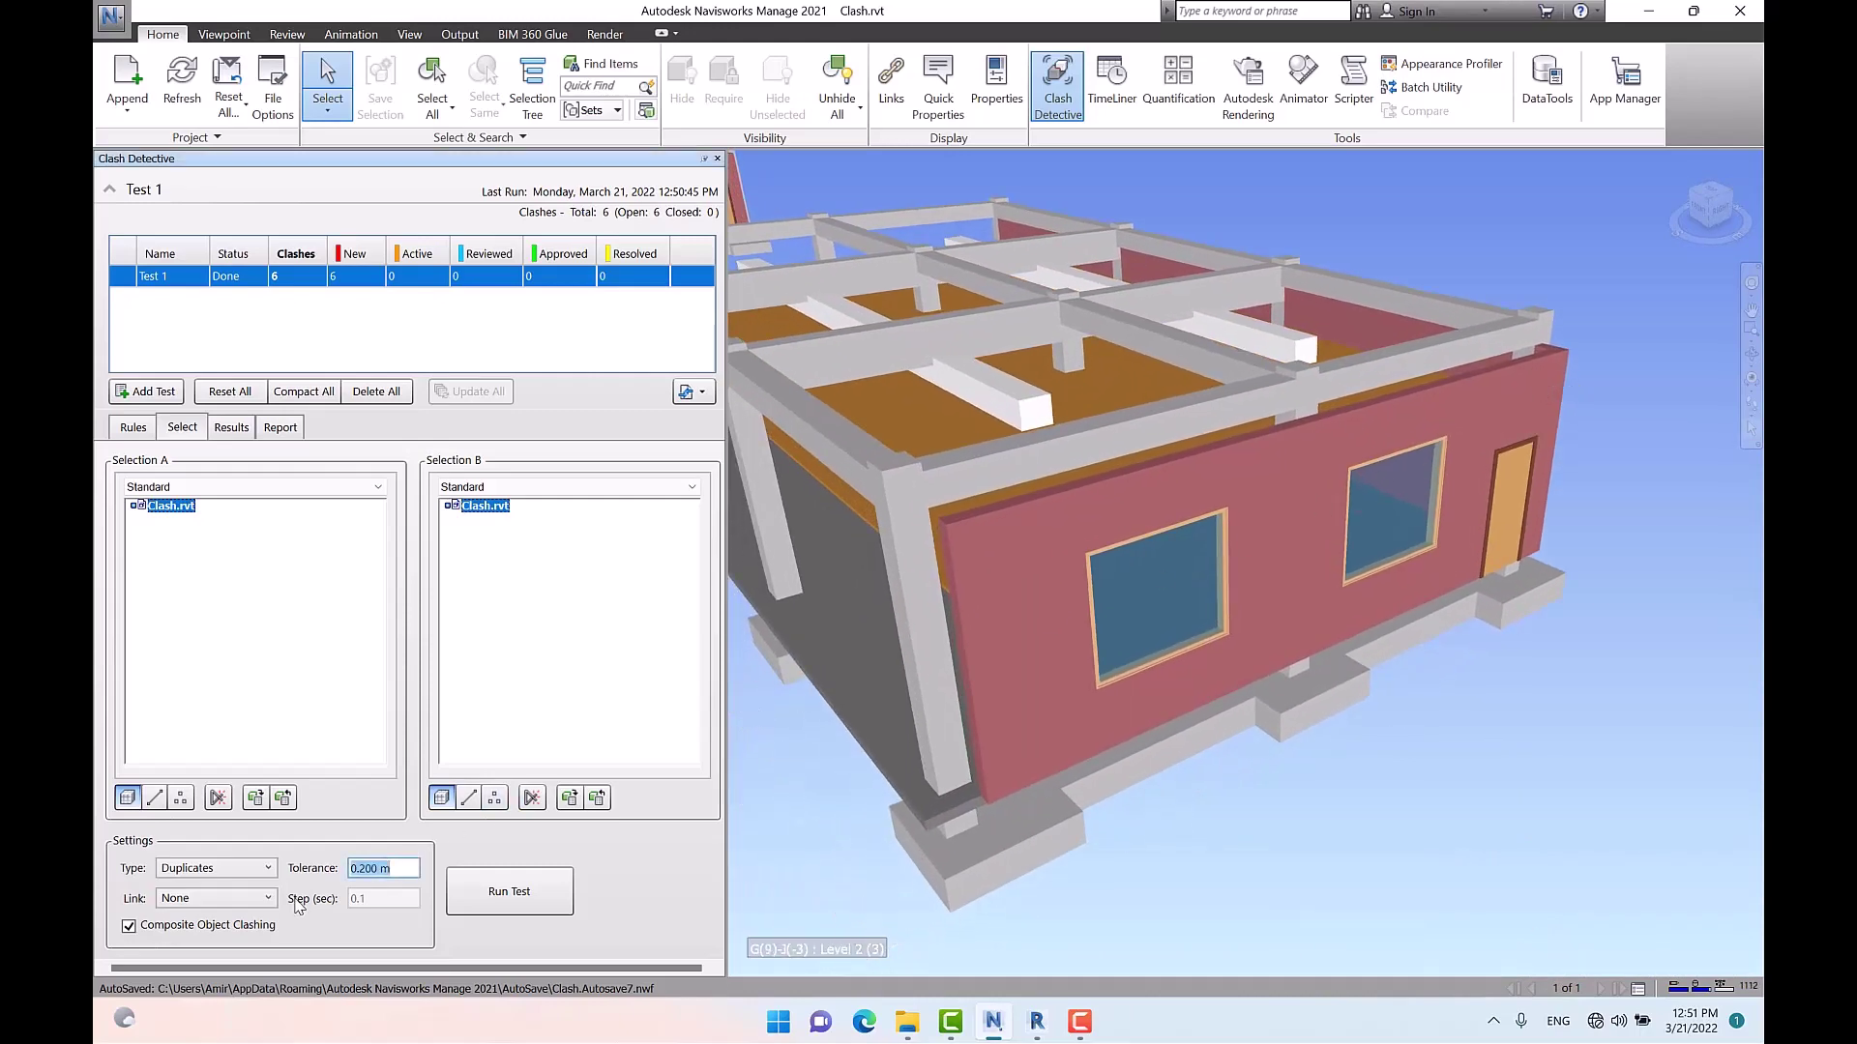
text(1)
key(Return)
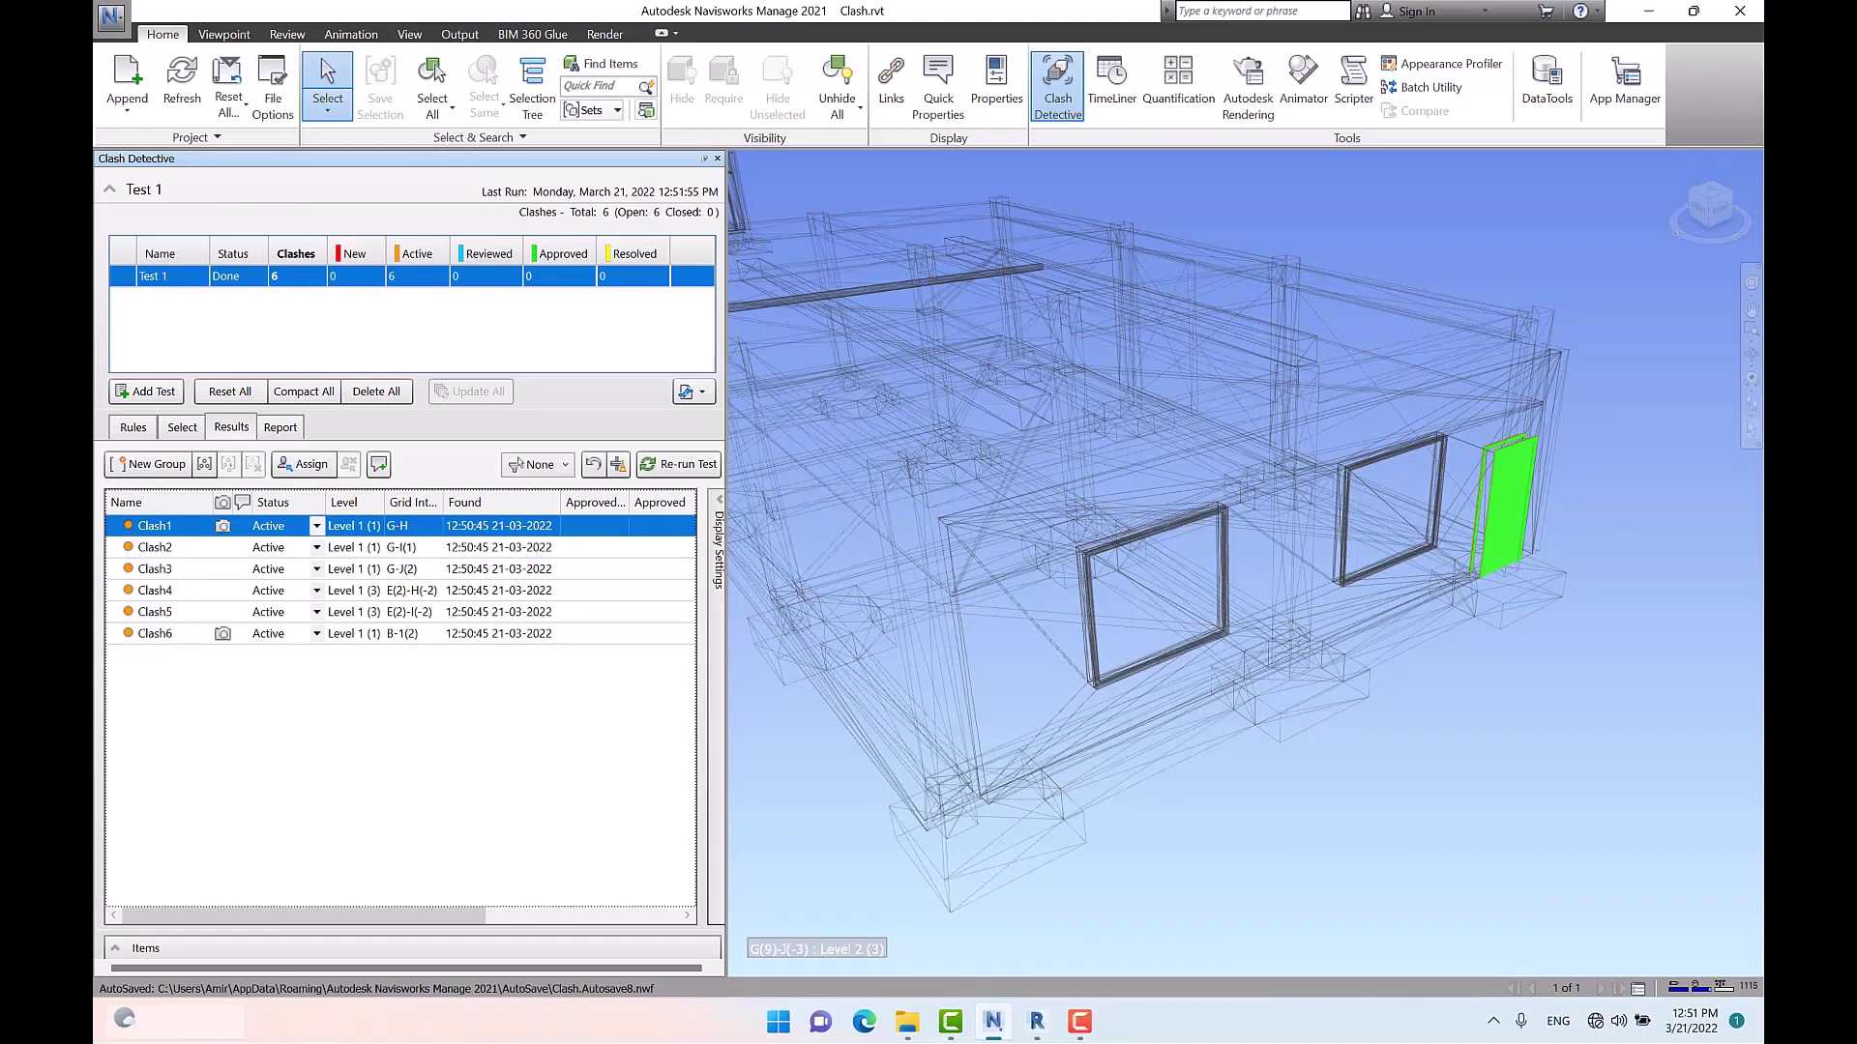
Review Clash2 to Clash6 in the rerun test results to see which elements they highlight
key(Down)
key(Down)
key(Down)
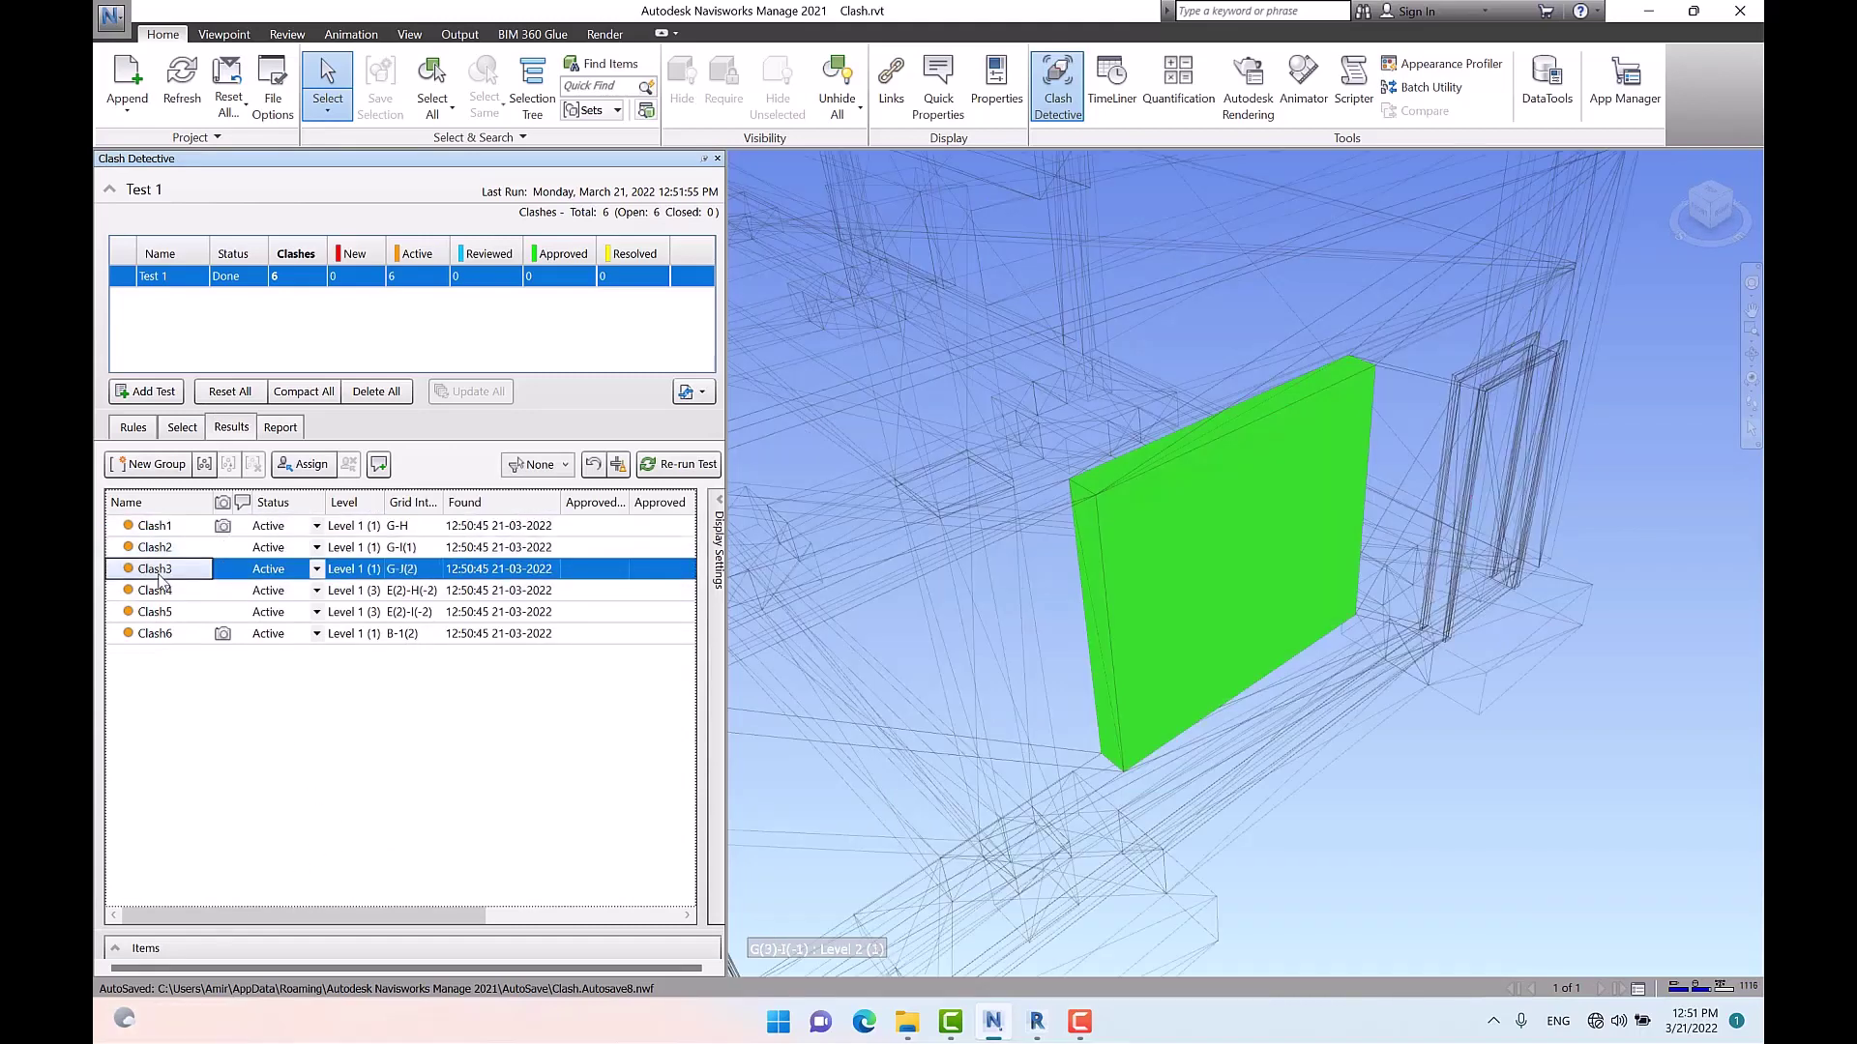
click(164, 616)
click(161, 635)
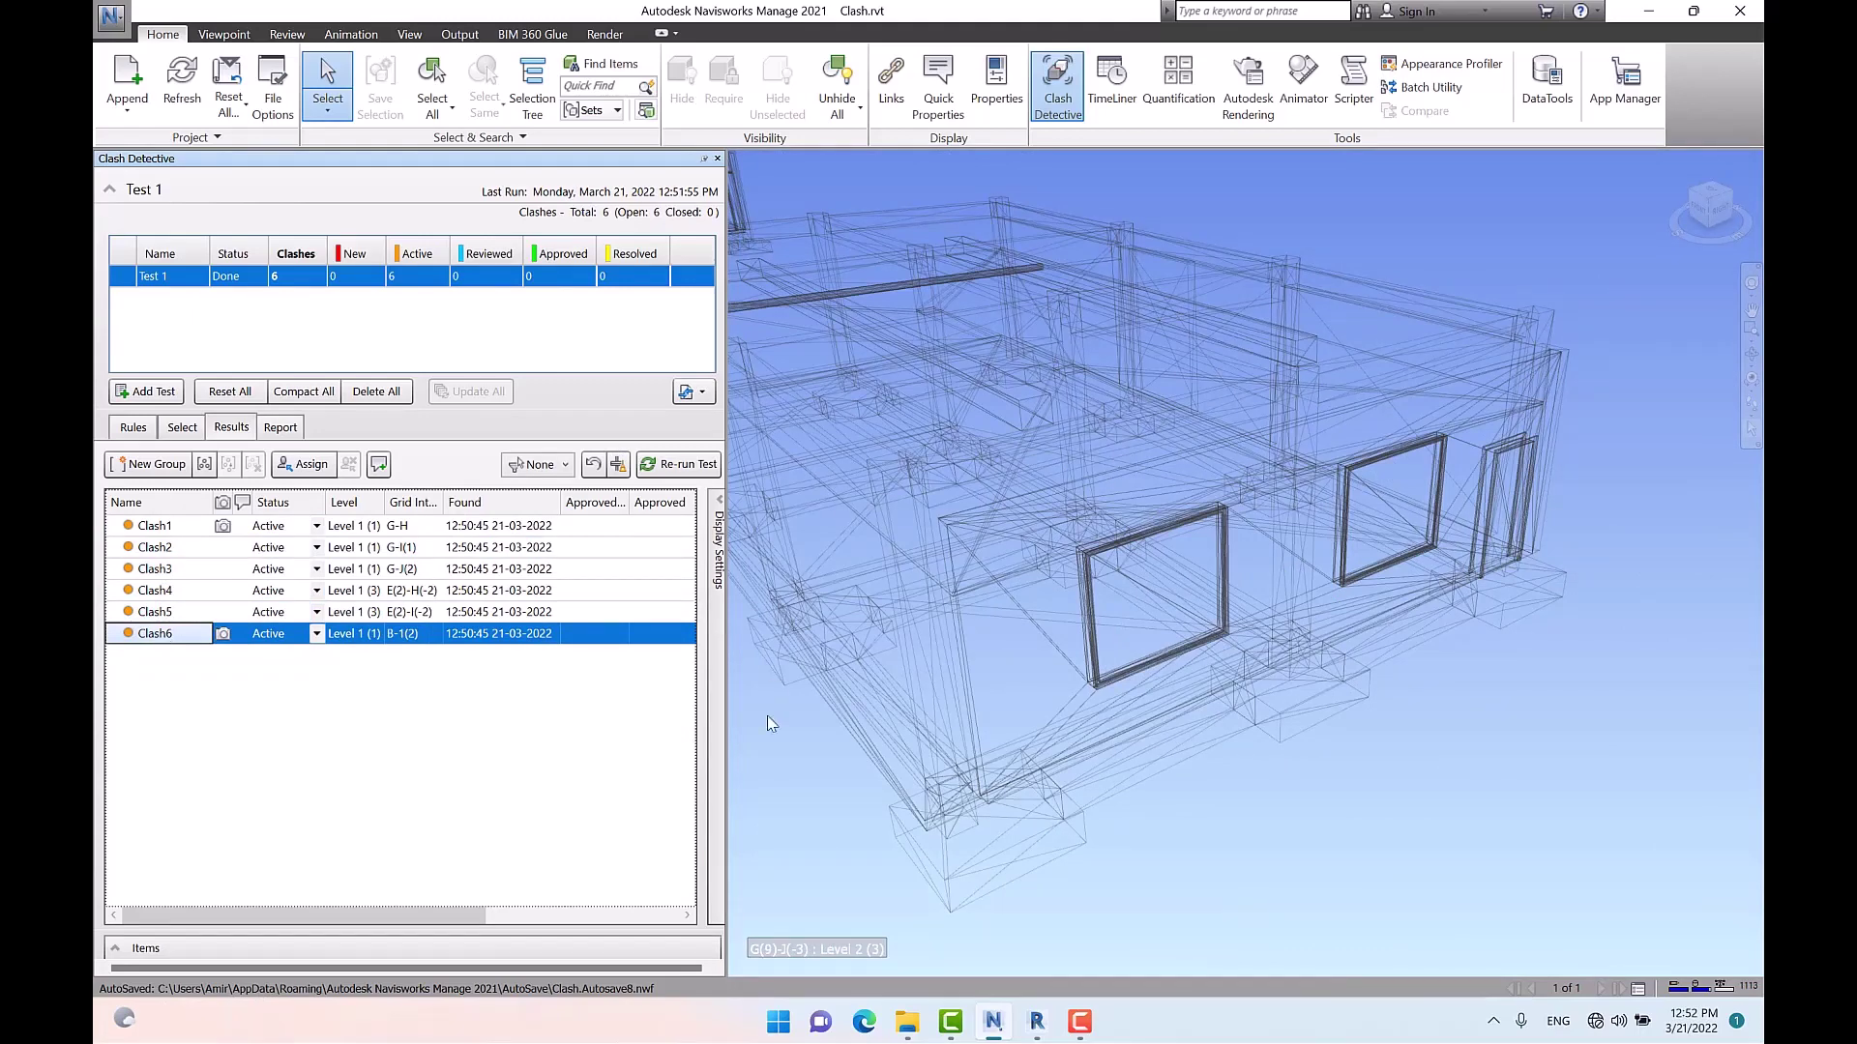
Switch to Revit, end the running trim command and open the Level 1 floor plan
click(1034, 1024)
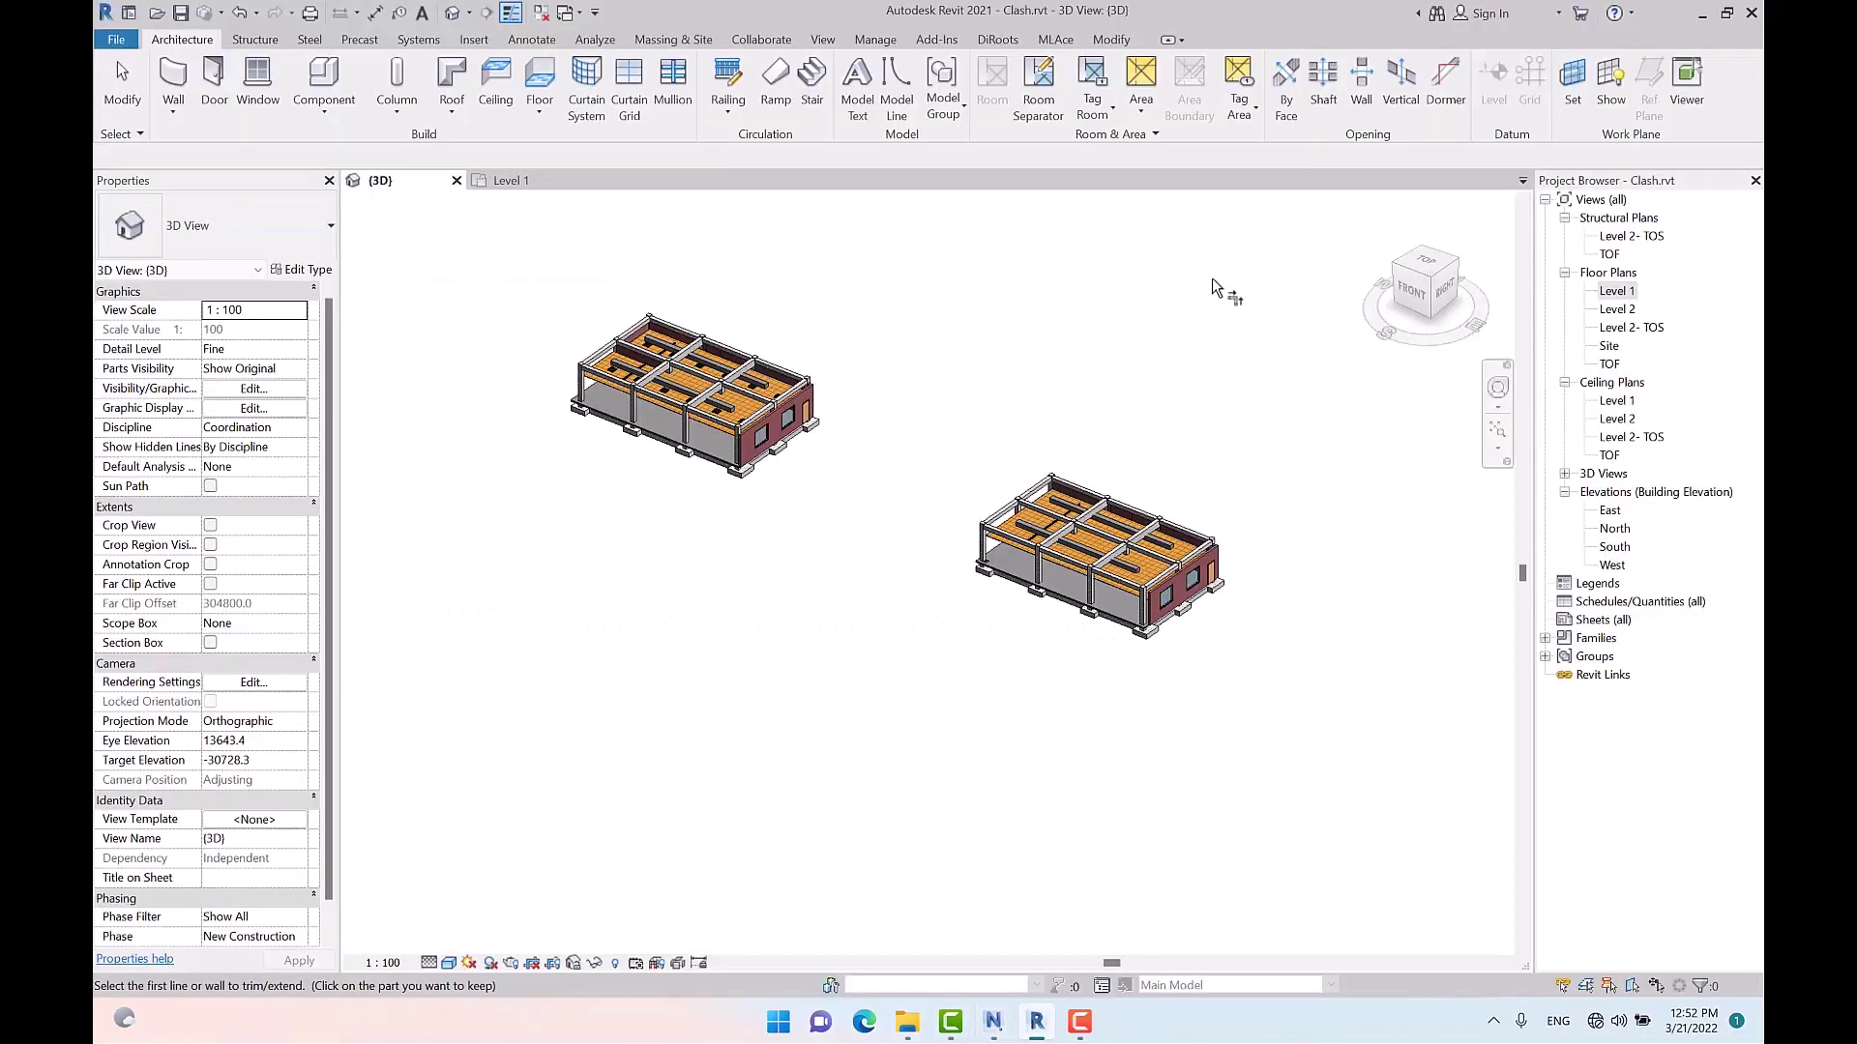
key(Escape)
double_click(1617, 290)
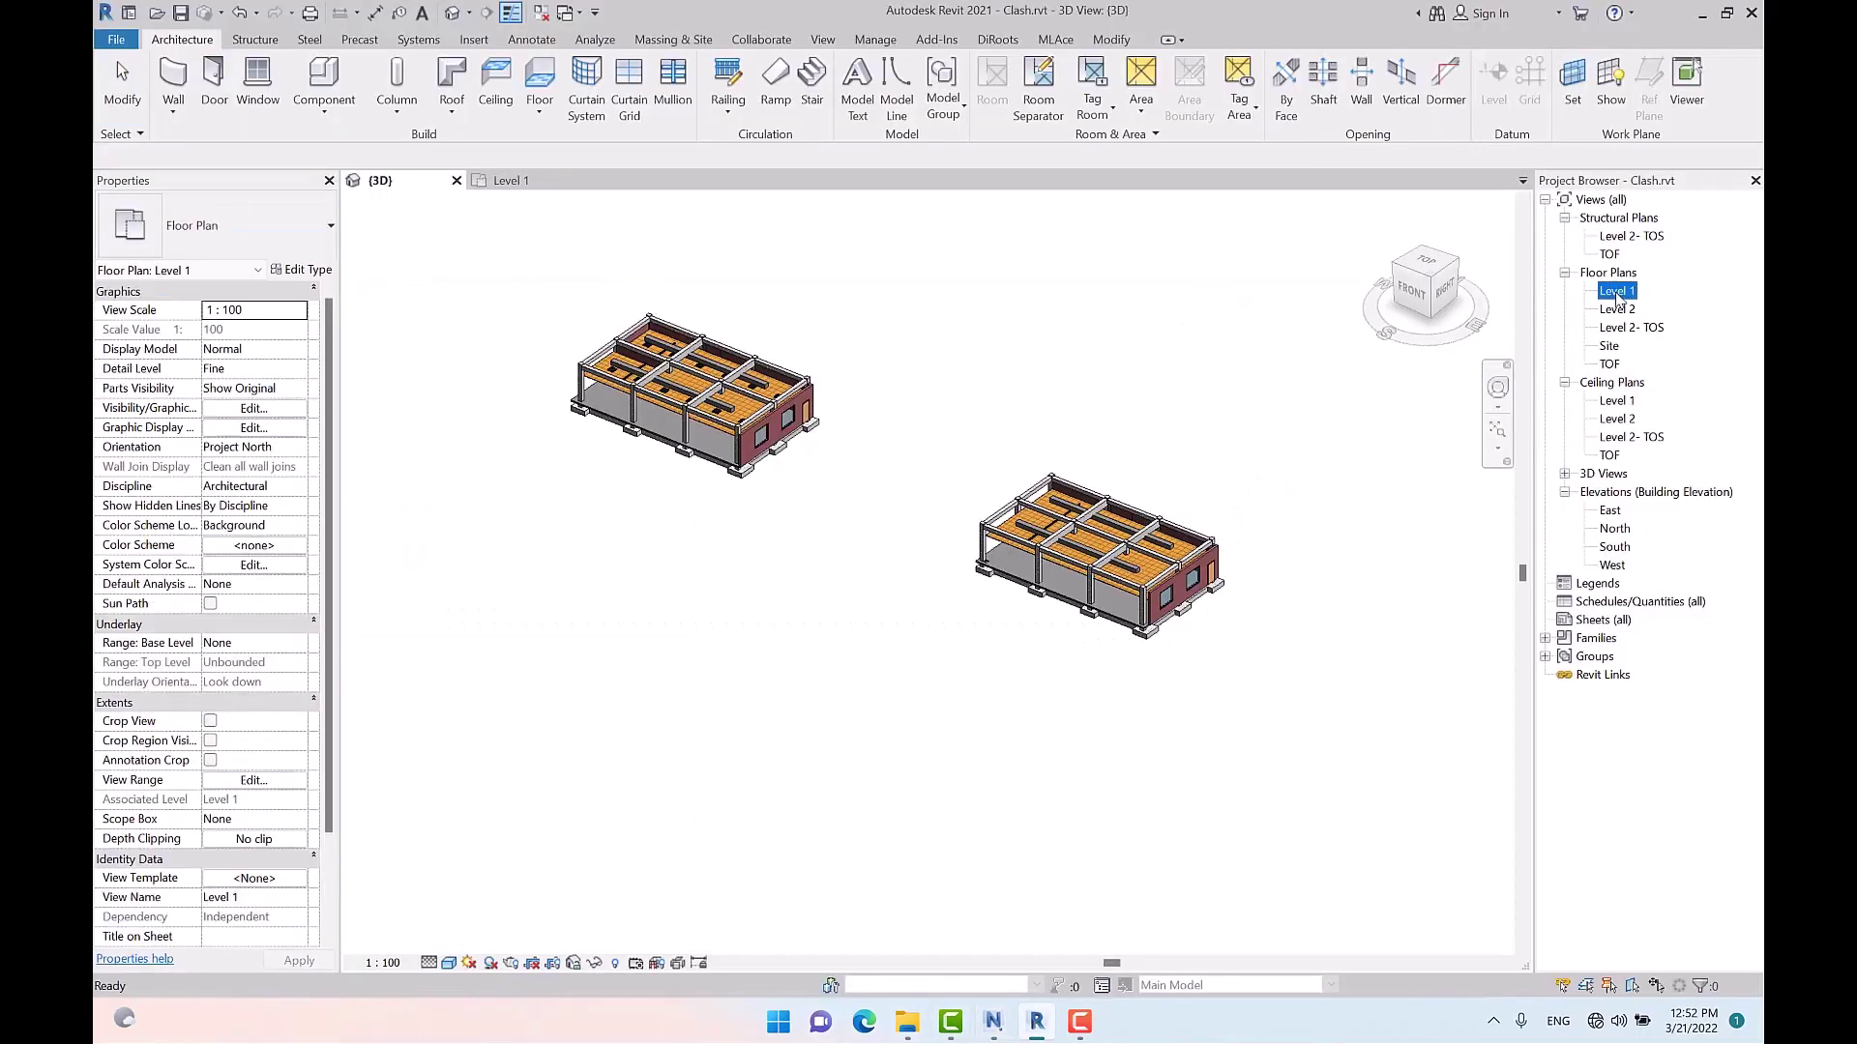
scroll(1045, 546, down, 4)
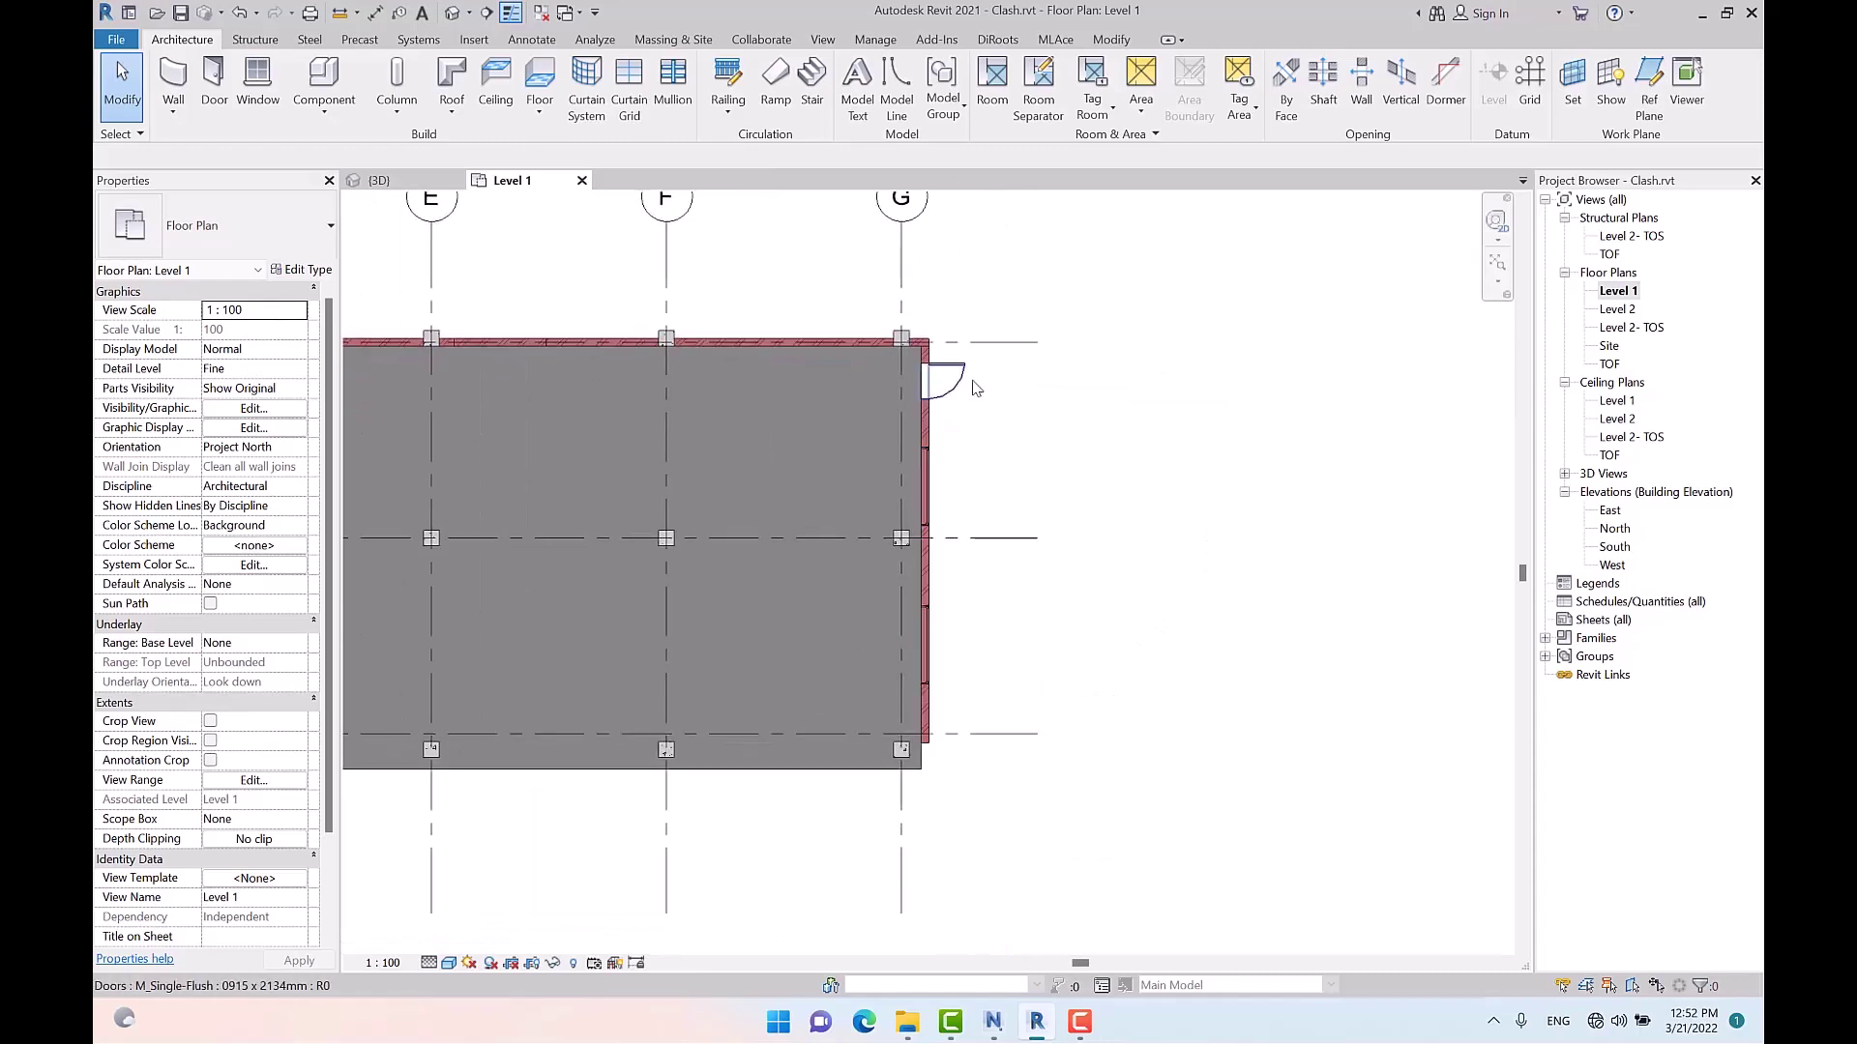
Copy the end wall with its door and windows horizontally outward, parallel to the original wall, and save the project
scroll(895, 480, up, 5)
click(807, 480)
scroll(646, 283, down, 1)
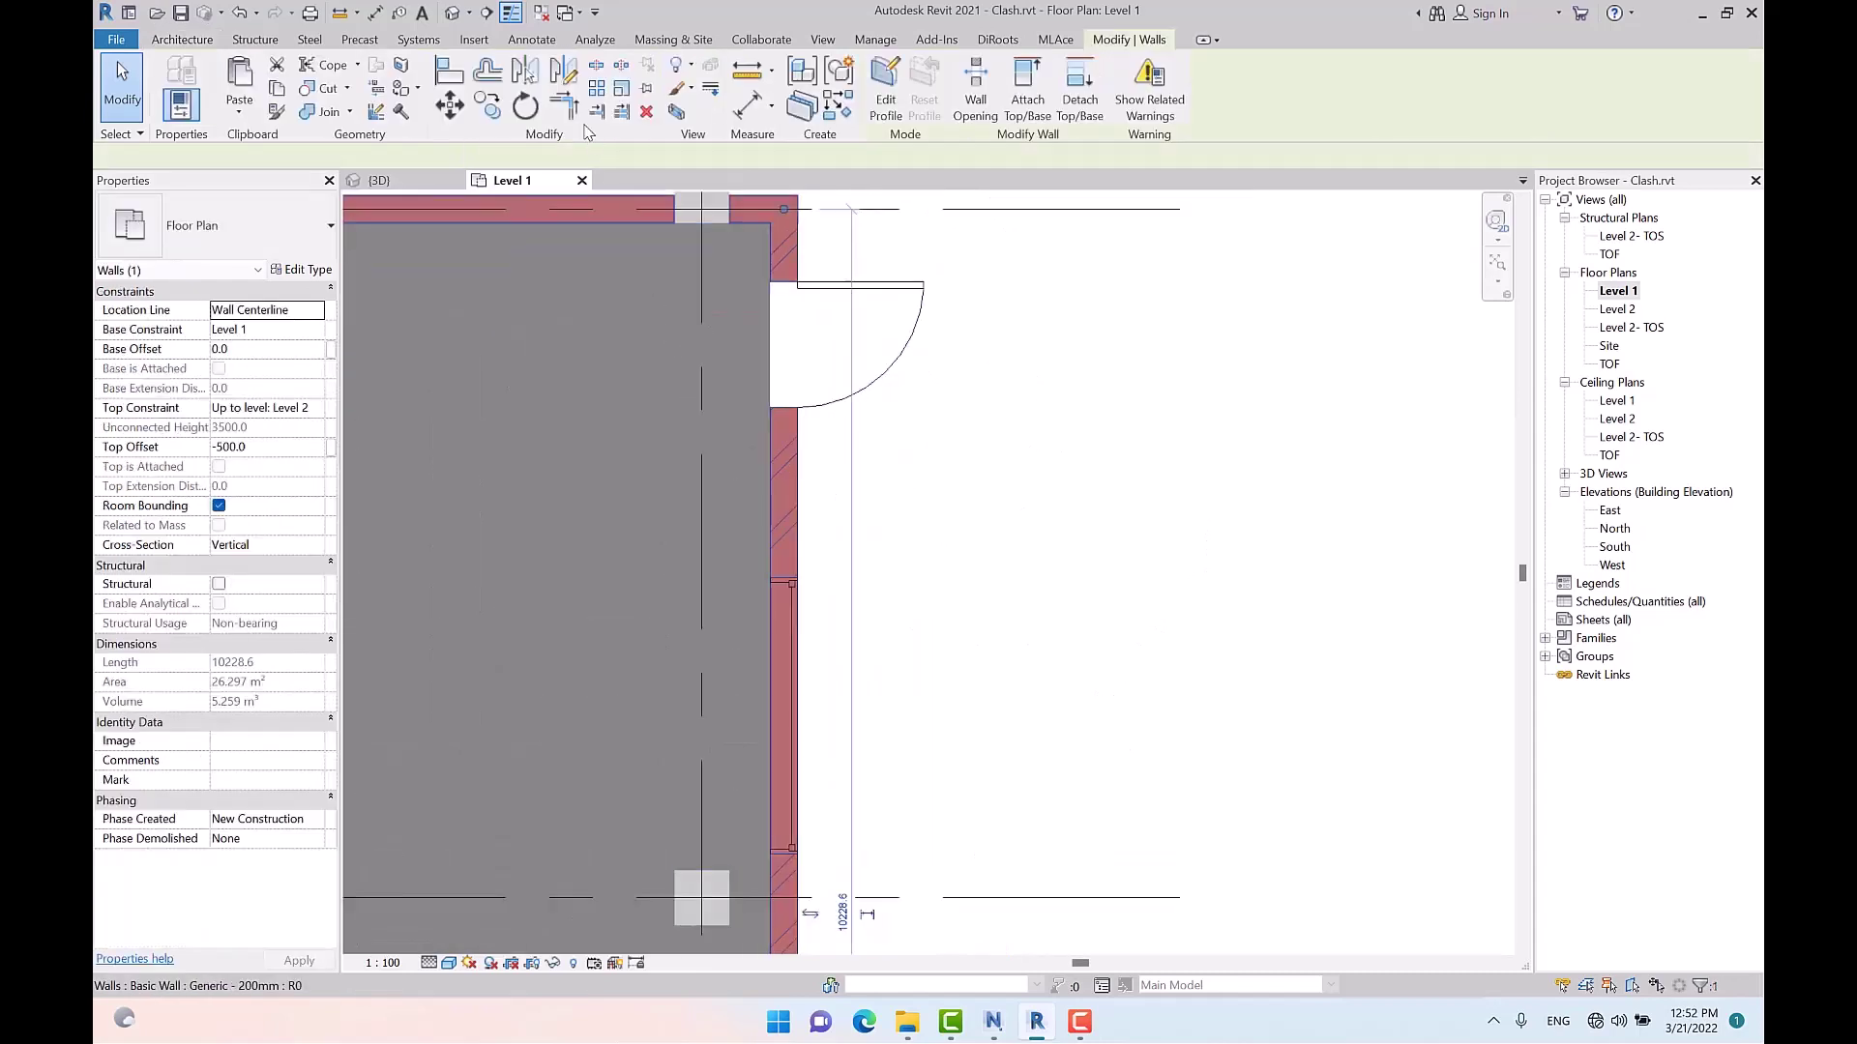
click(487, 106)
click(845, 489)
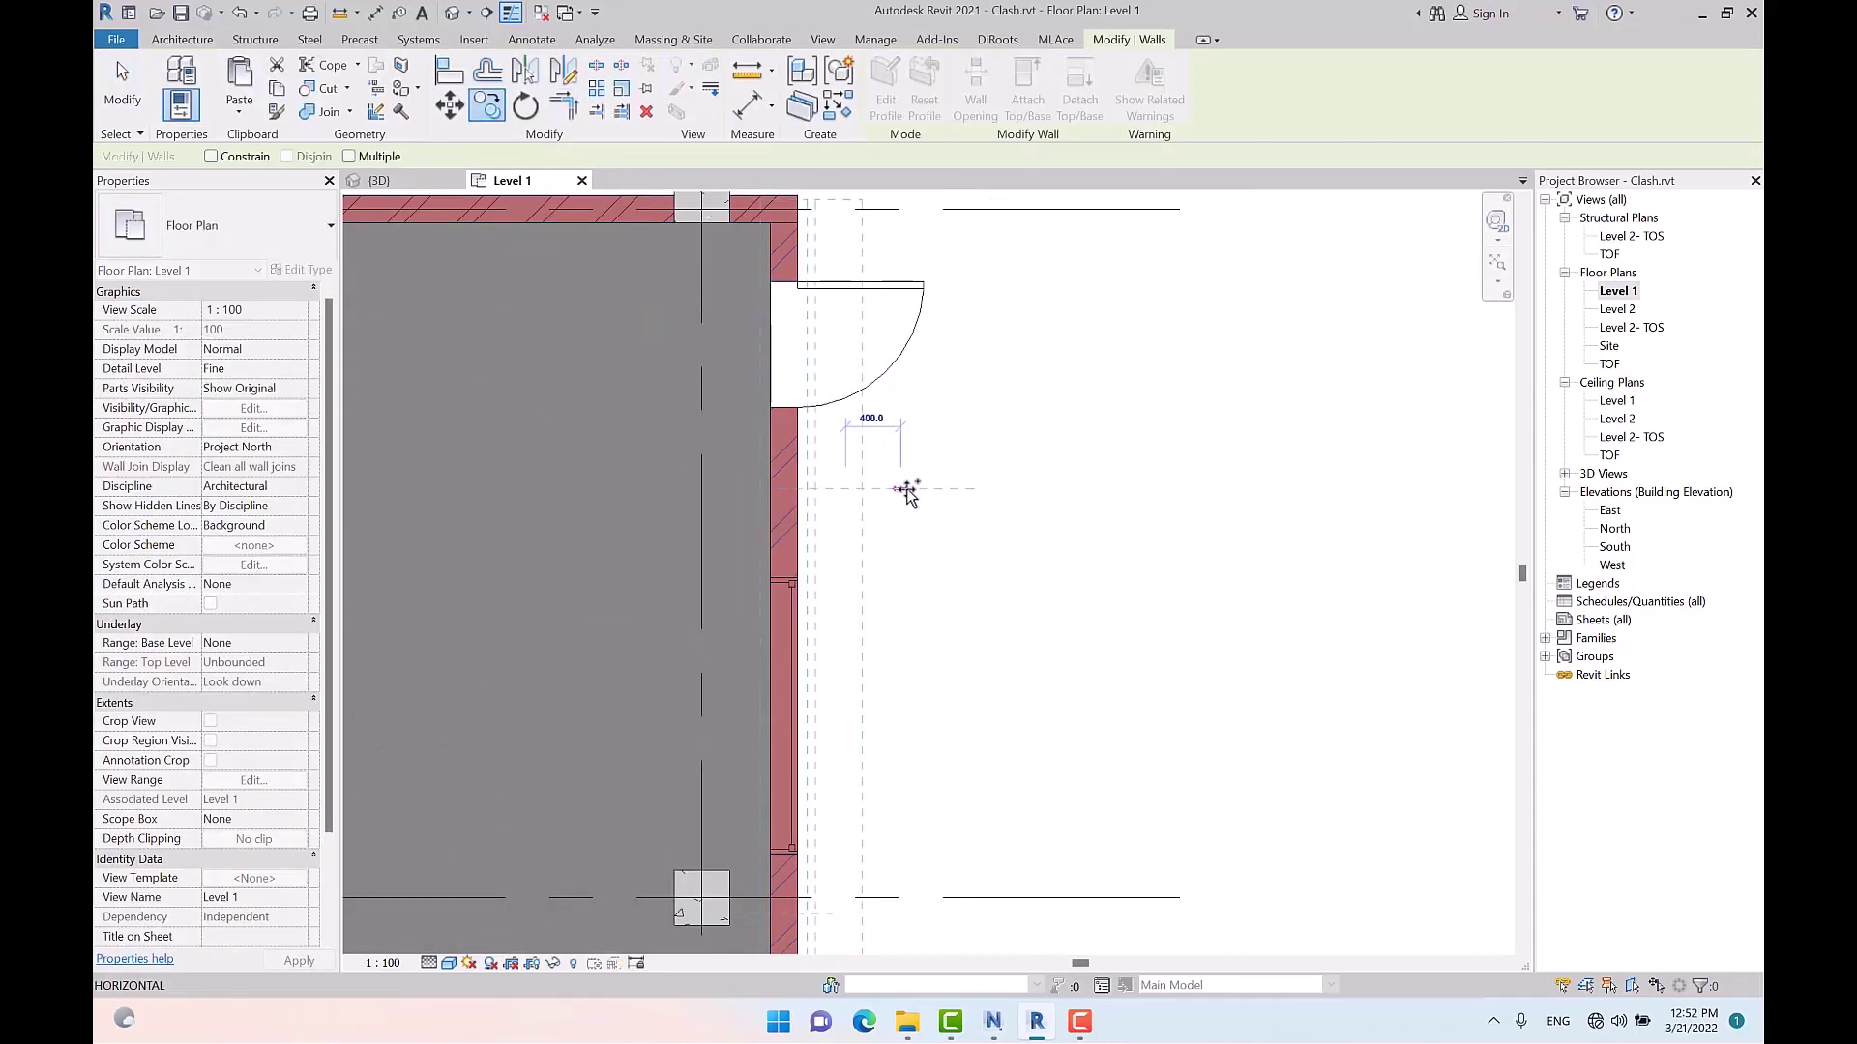
click(933, 489)
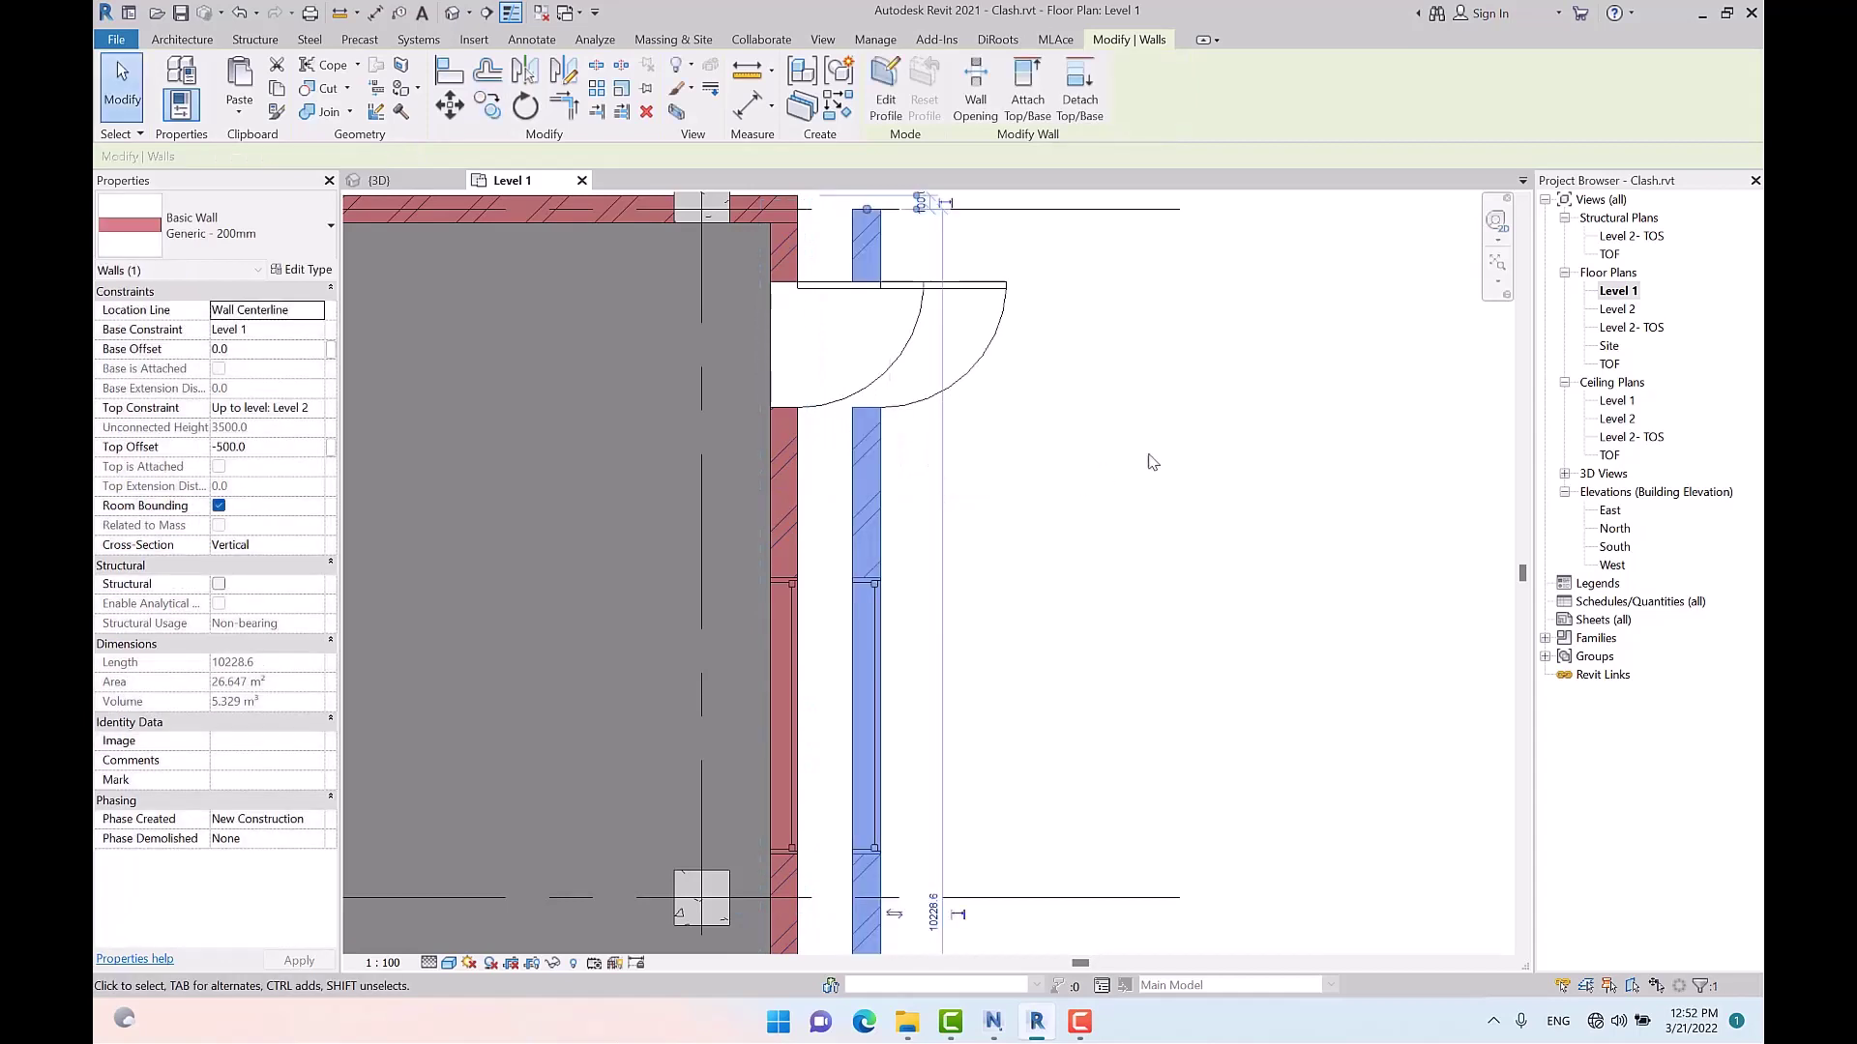
key(Escape)
scroll(1123, 444, down, 3)
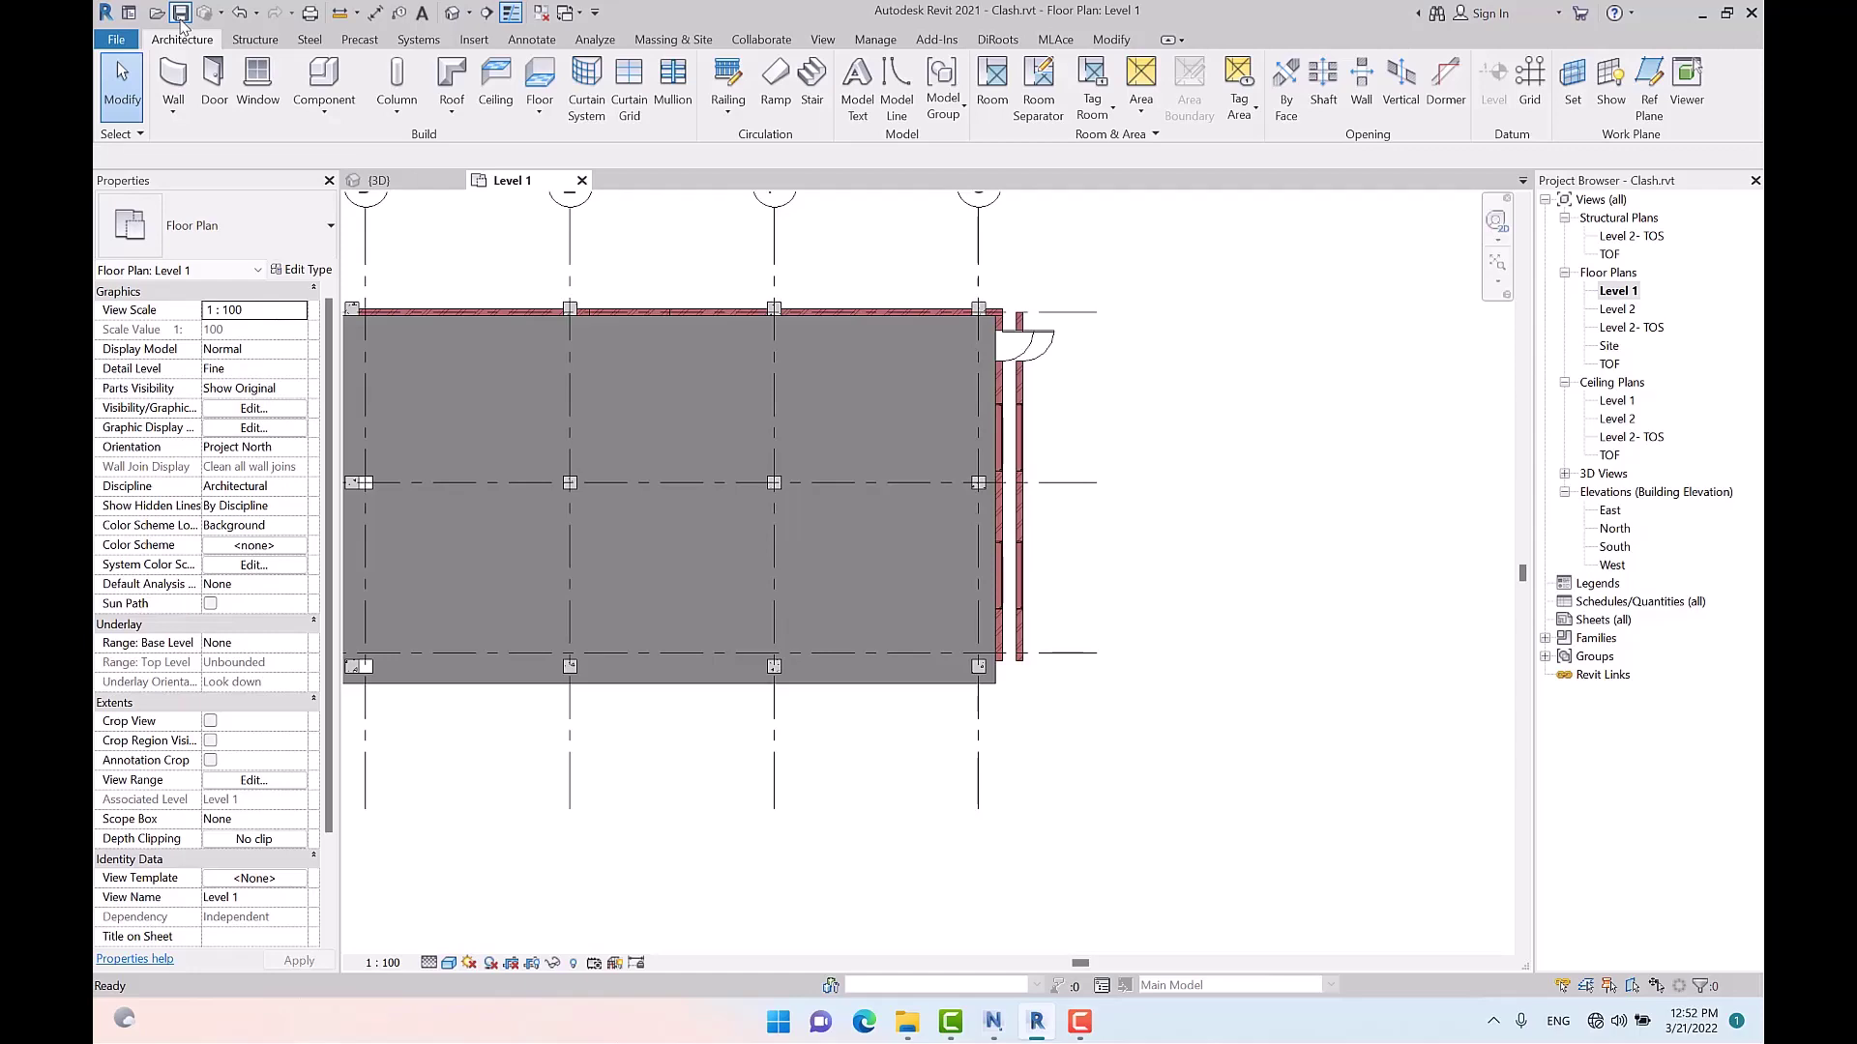
Switch to Navisworks, reset all clash results and run the Duplicates test with a tolerance of 1 m
click(992, 1026)
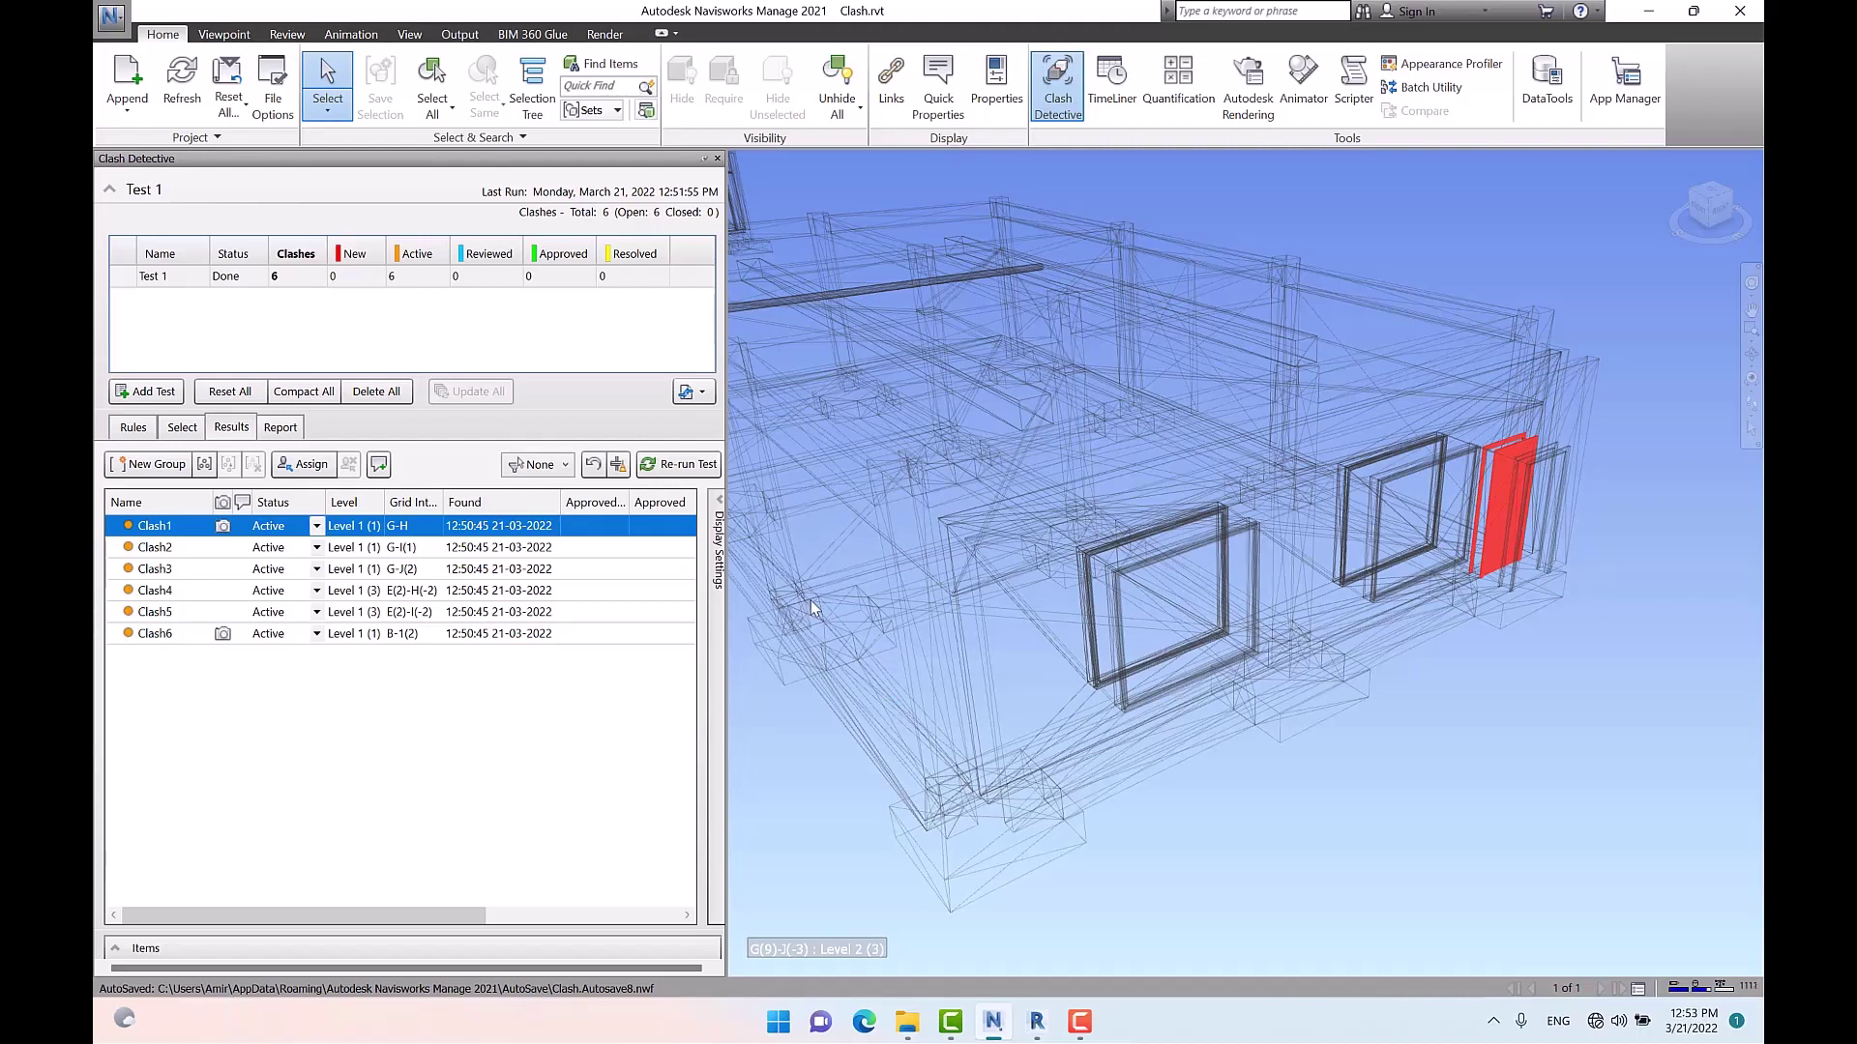
click(237, 394)
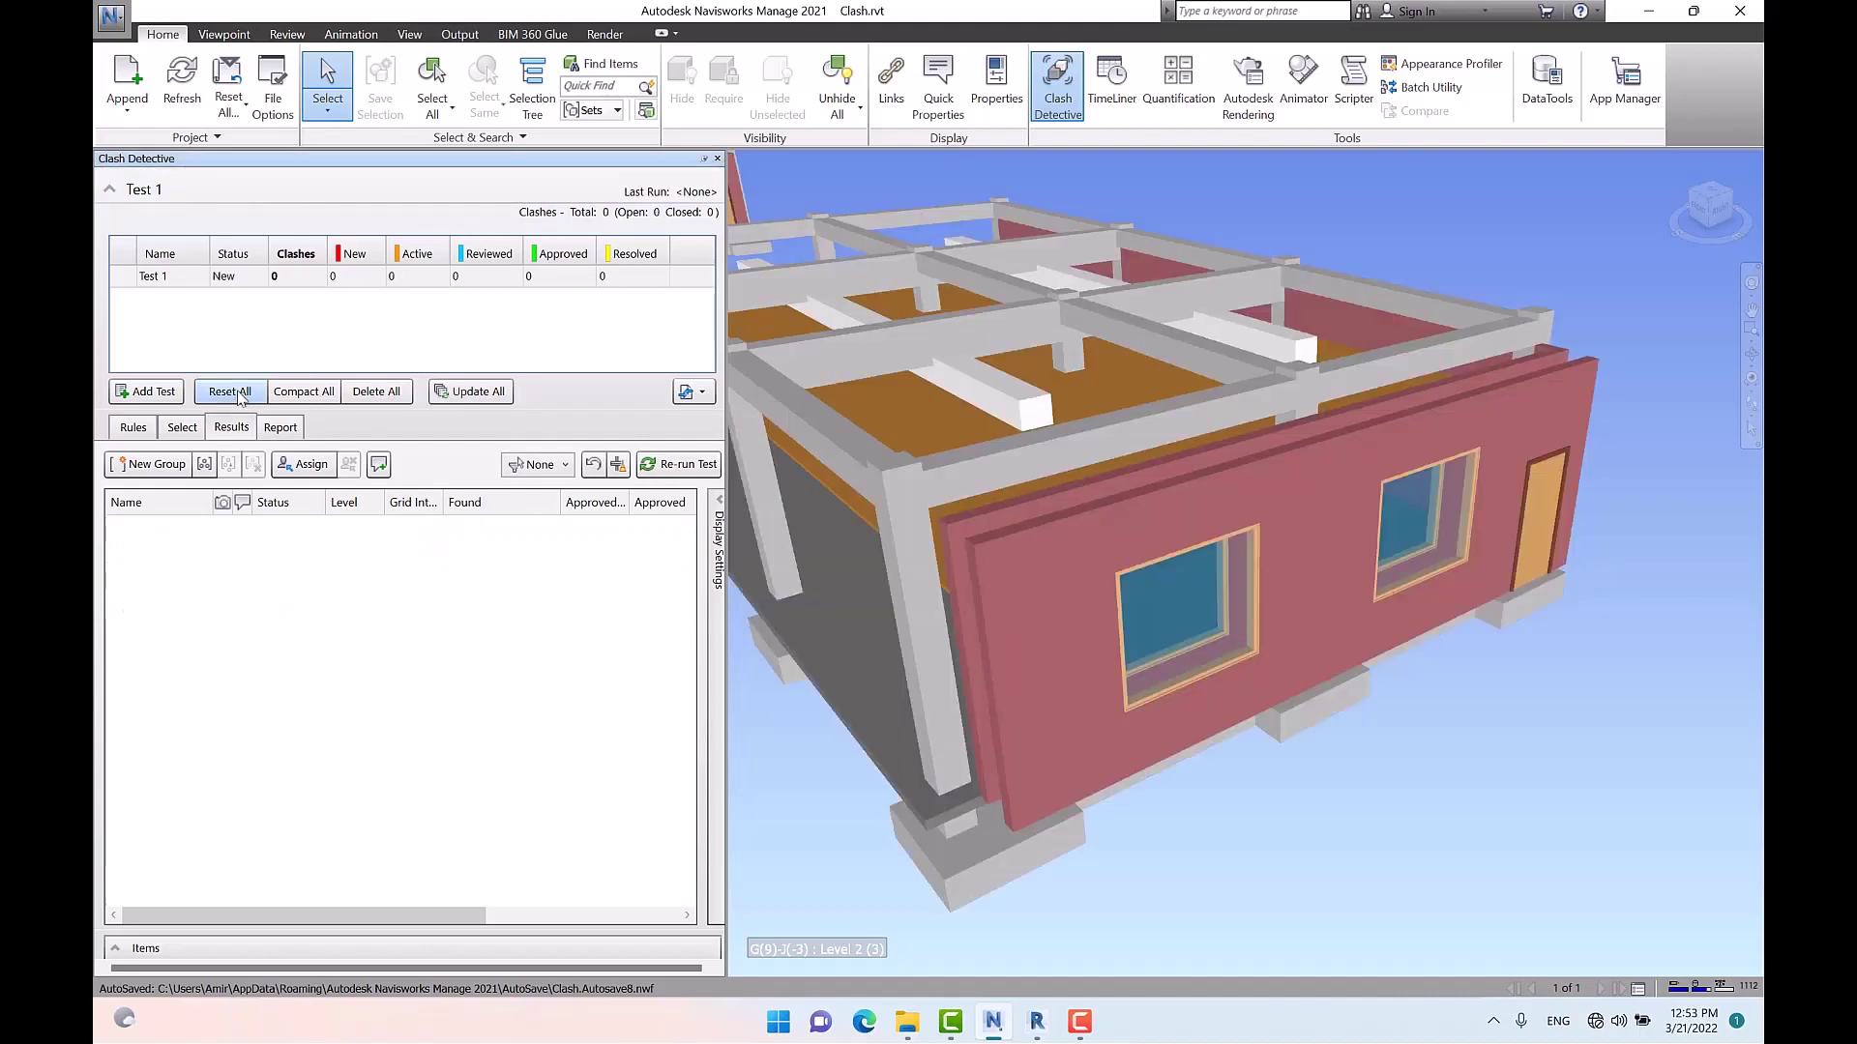
click(183, 430)
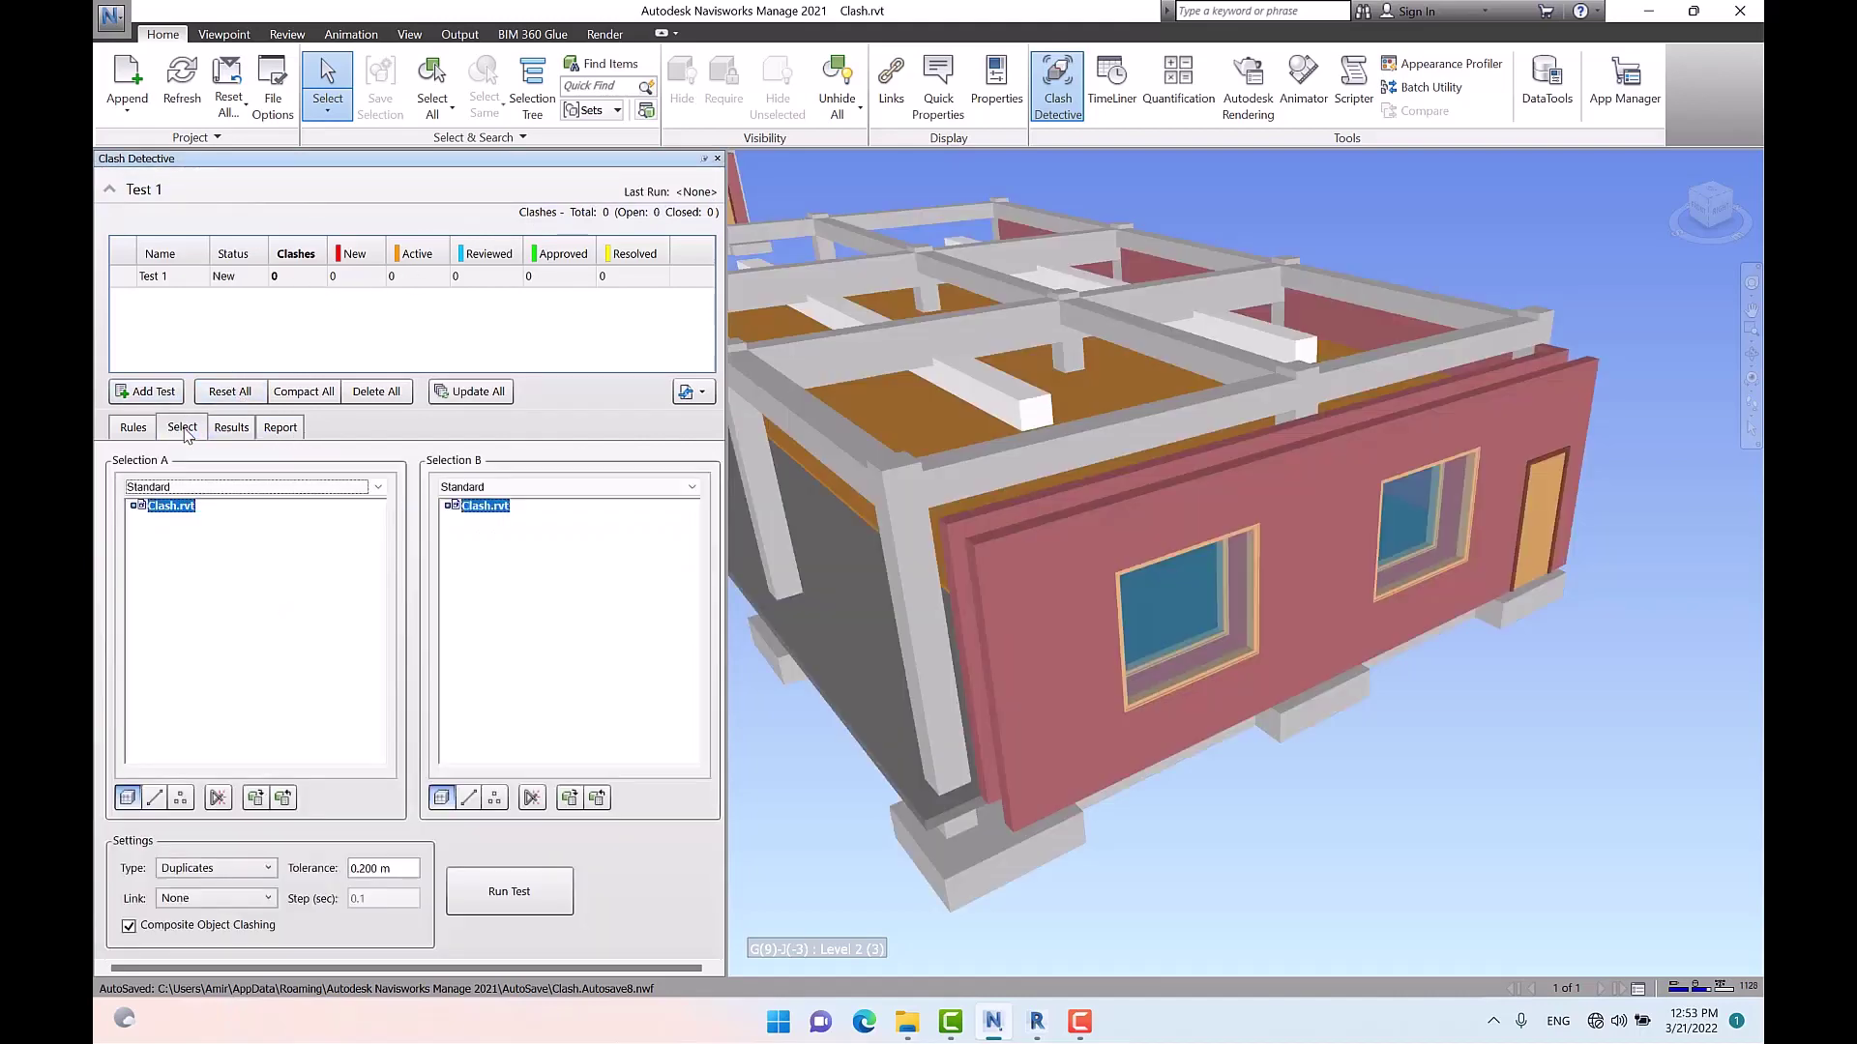
click(417, 869)
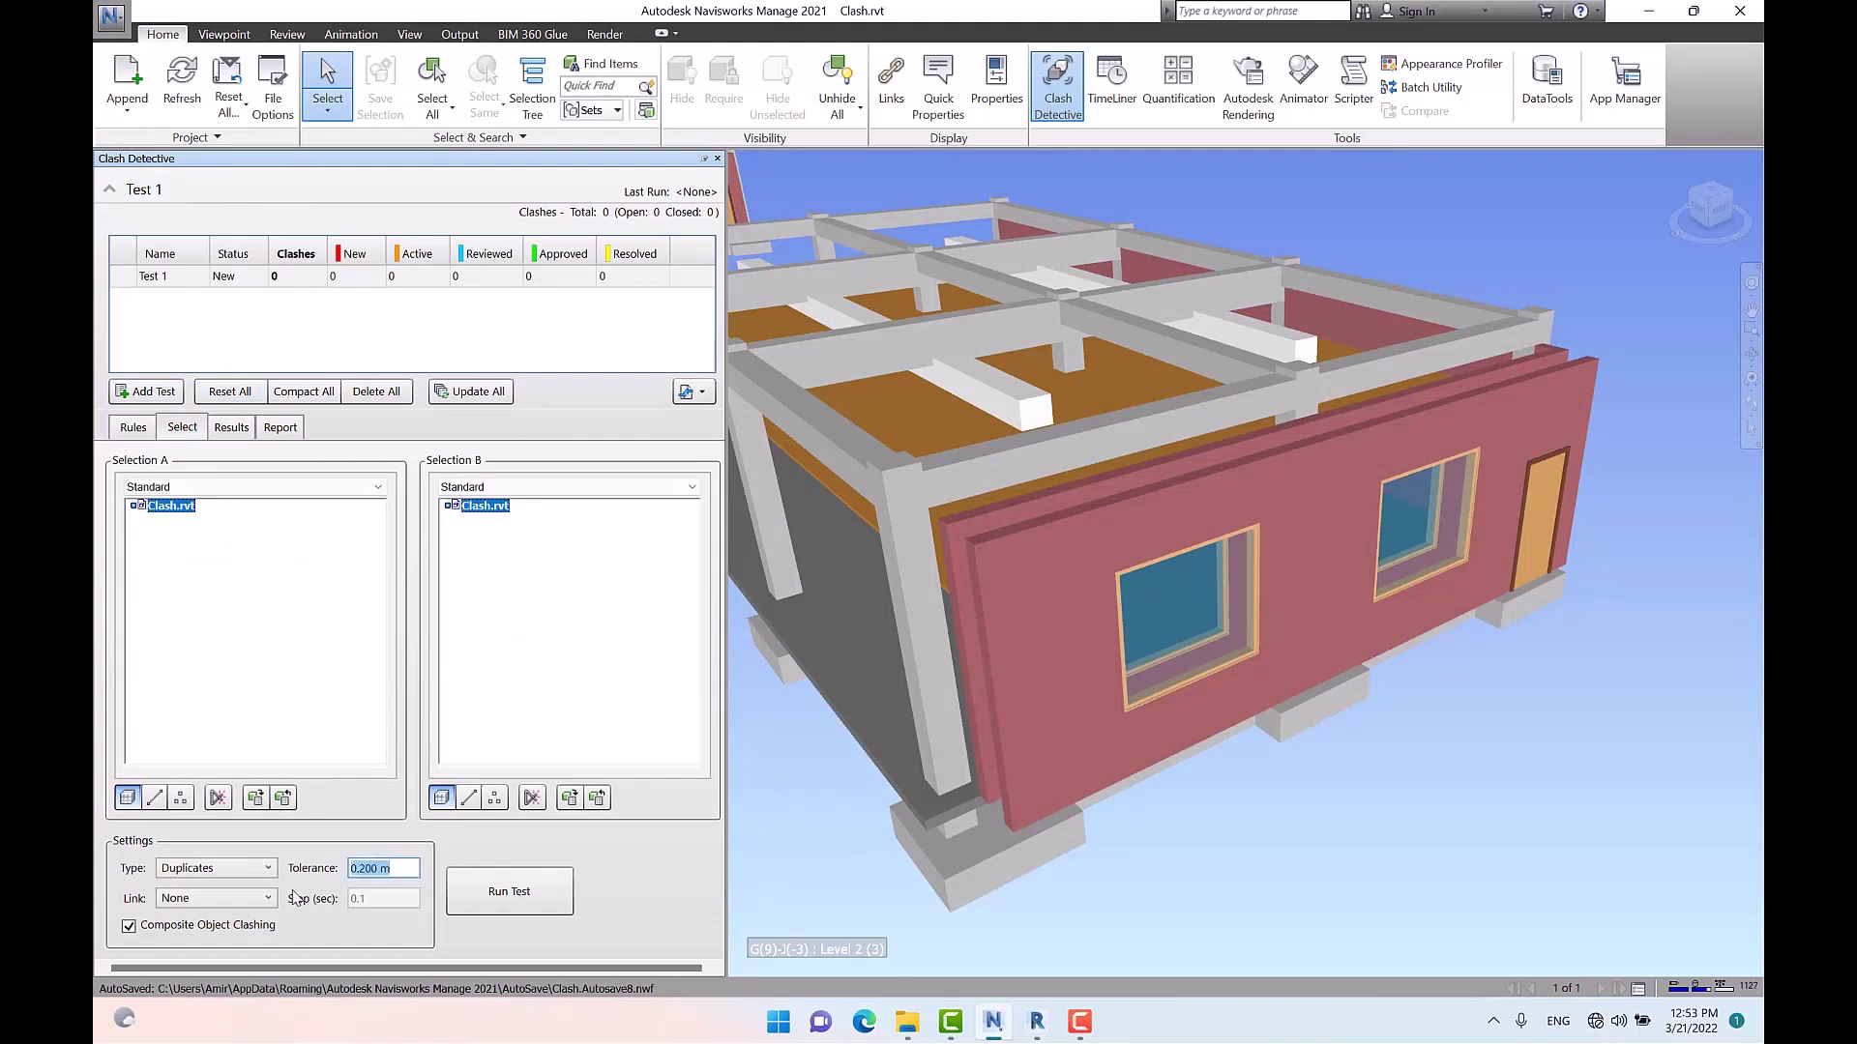
text(1)
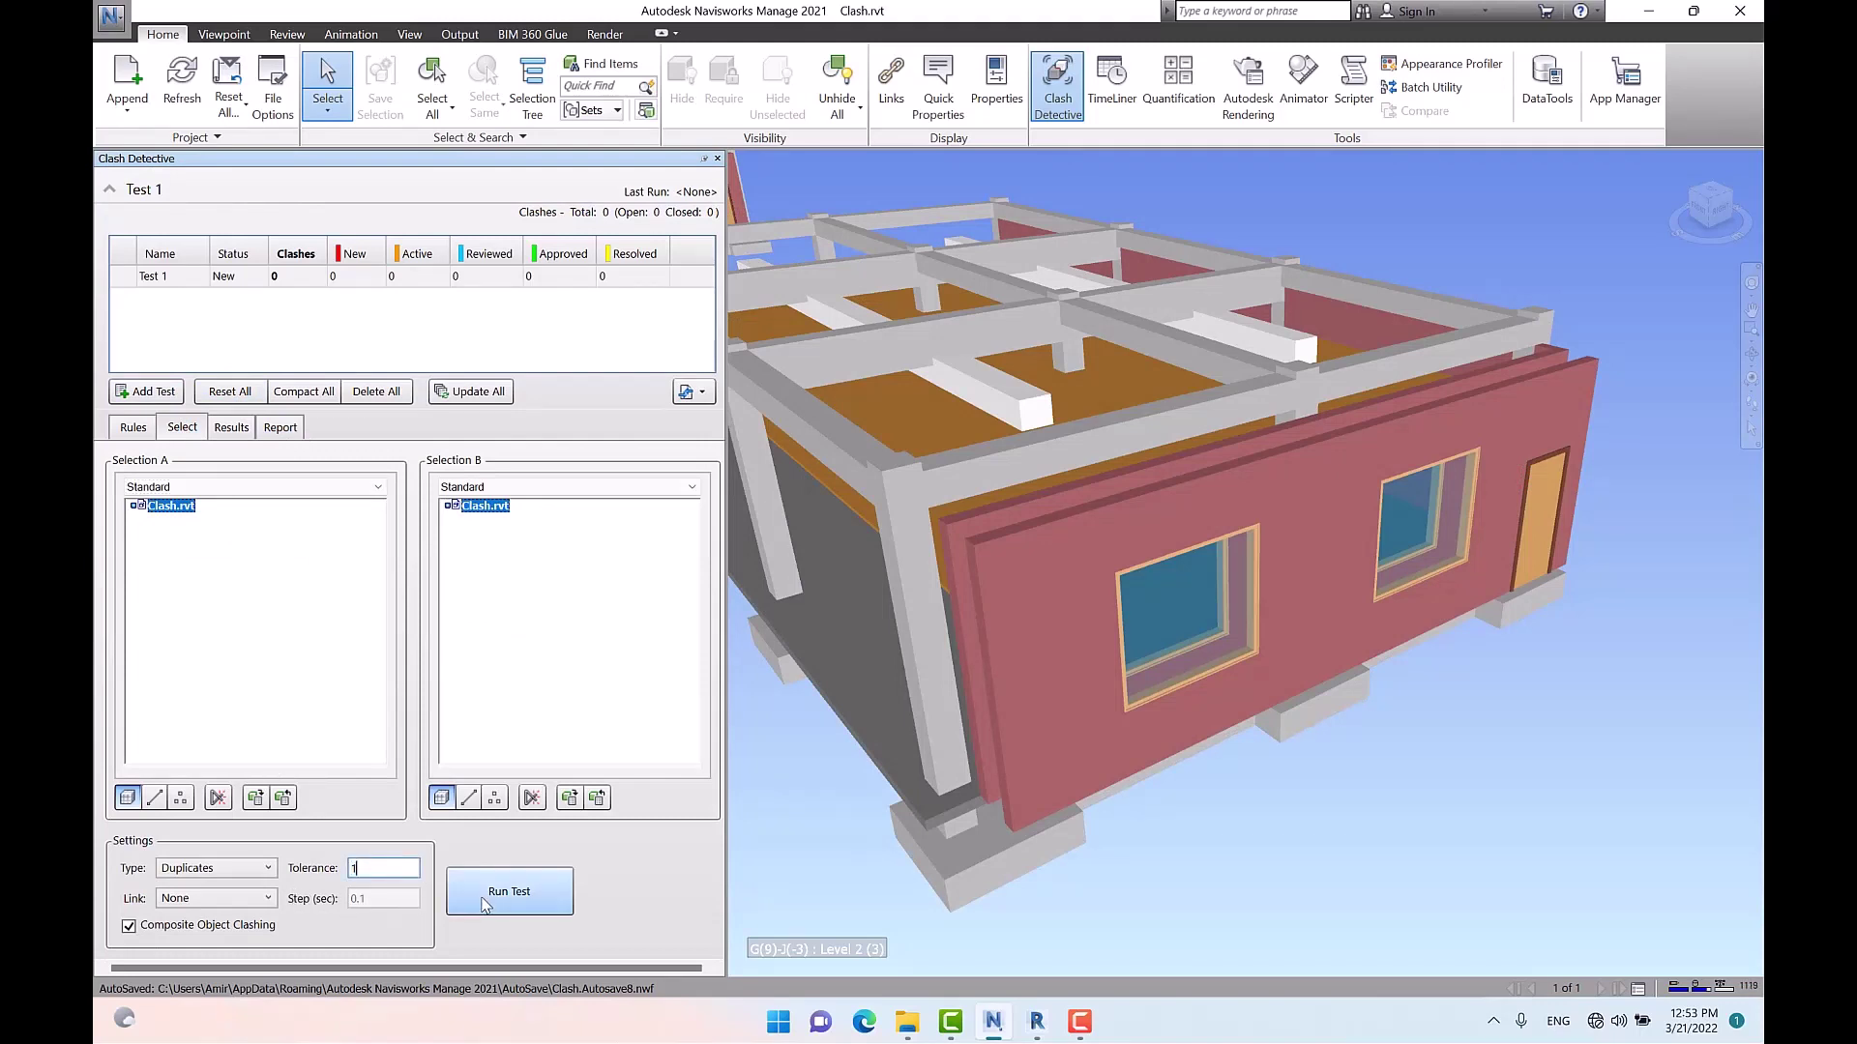
click(528, 891)
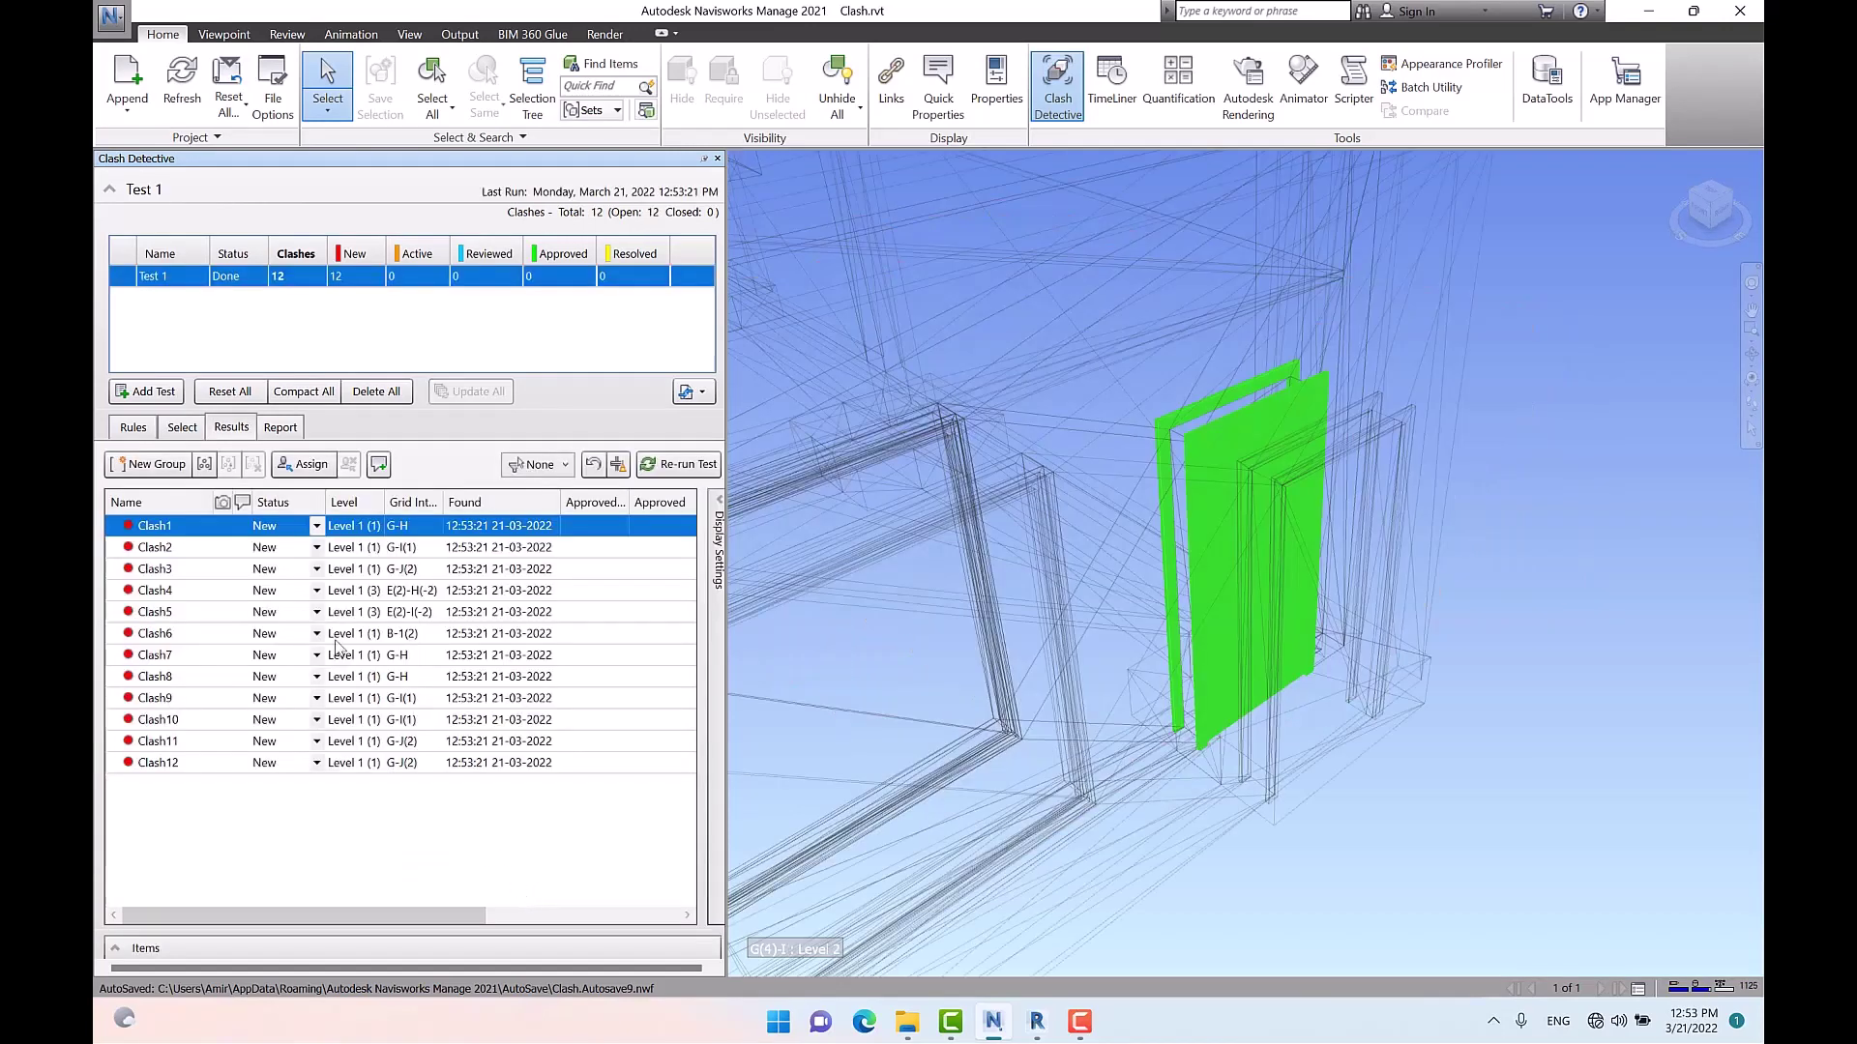
Examine Clash2 to Clash7 of the new Duplicates results, including the door clash caused by the copied wall
click(155, 548)
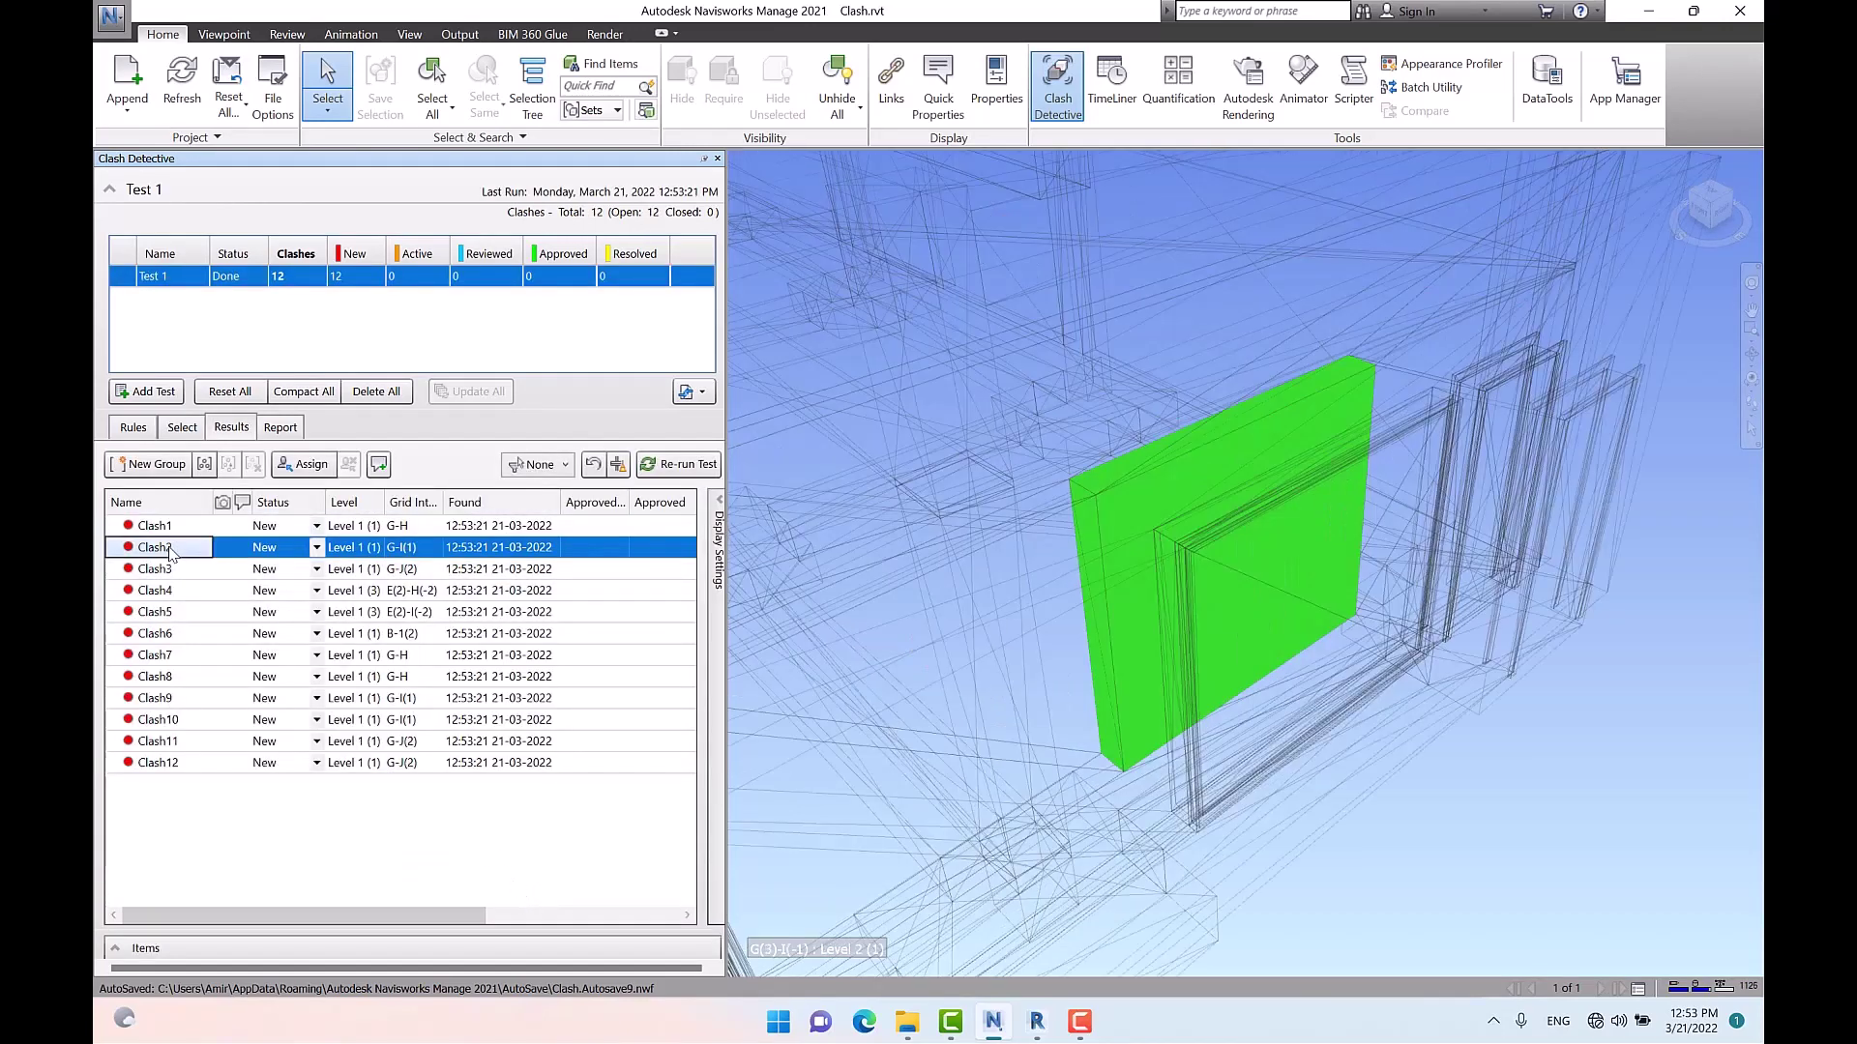
click(182, 570)
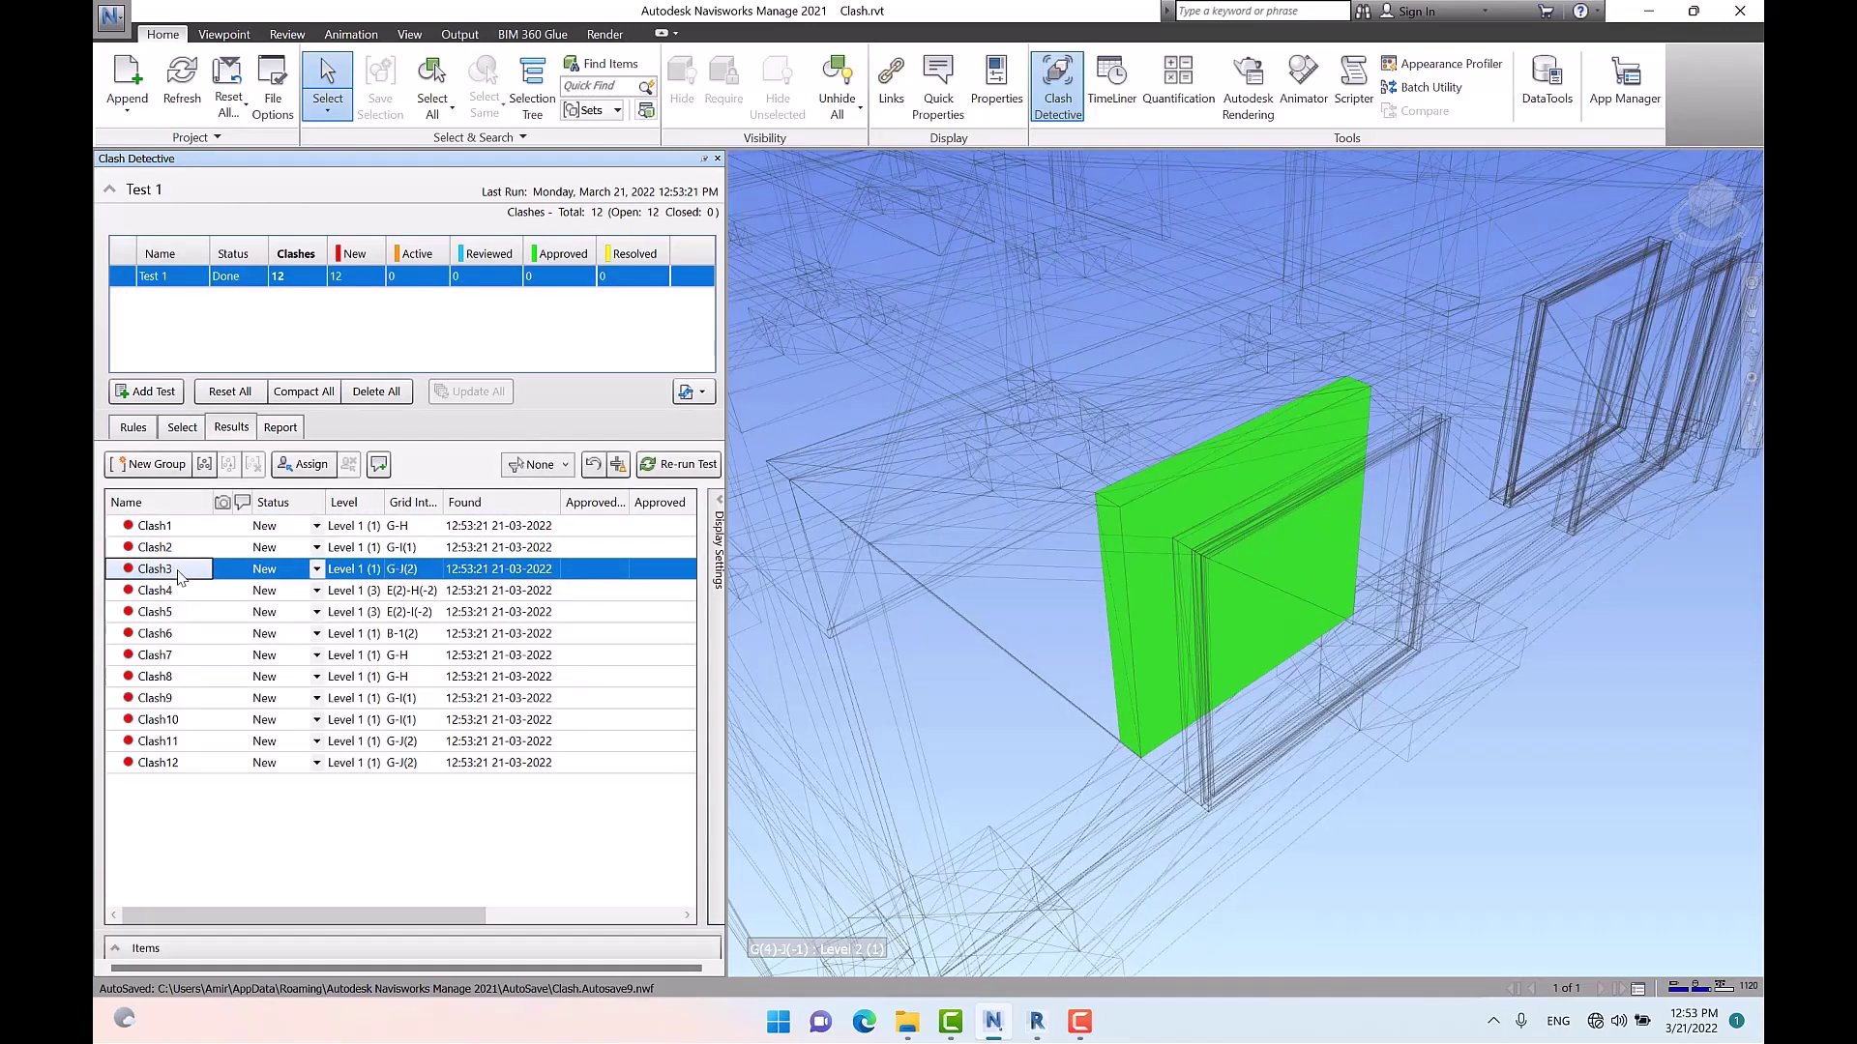
click(183, 591)
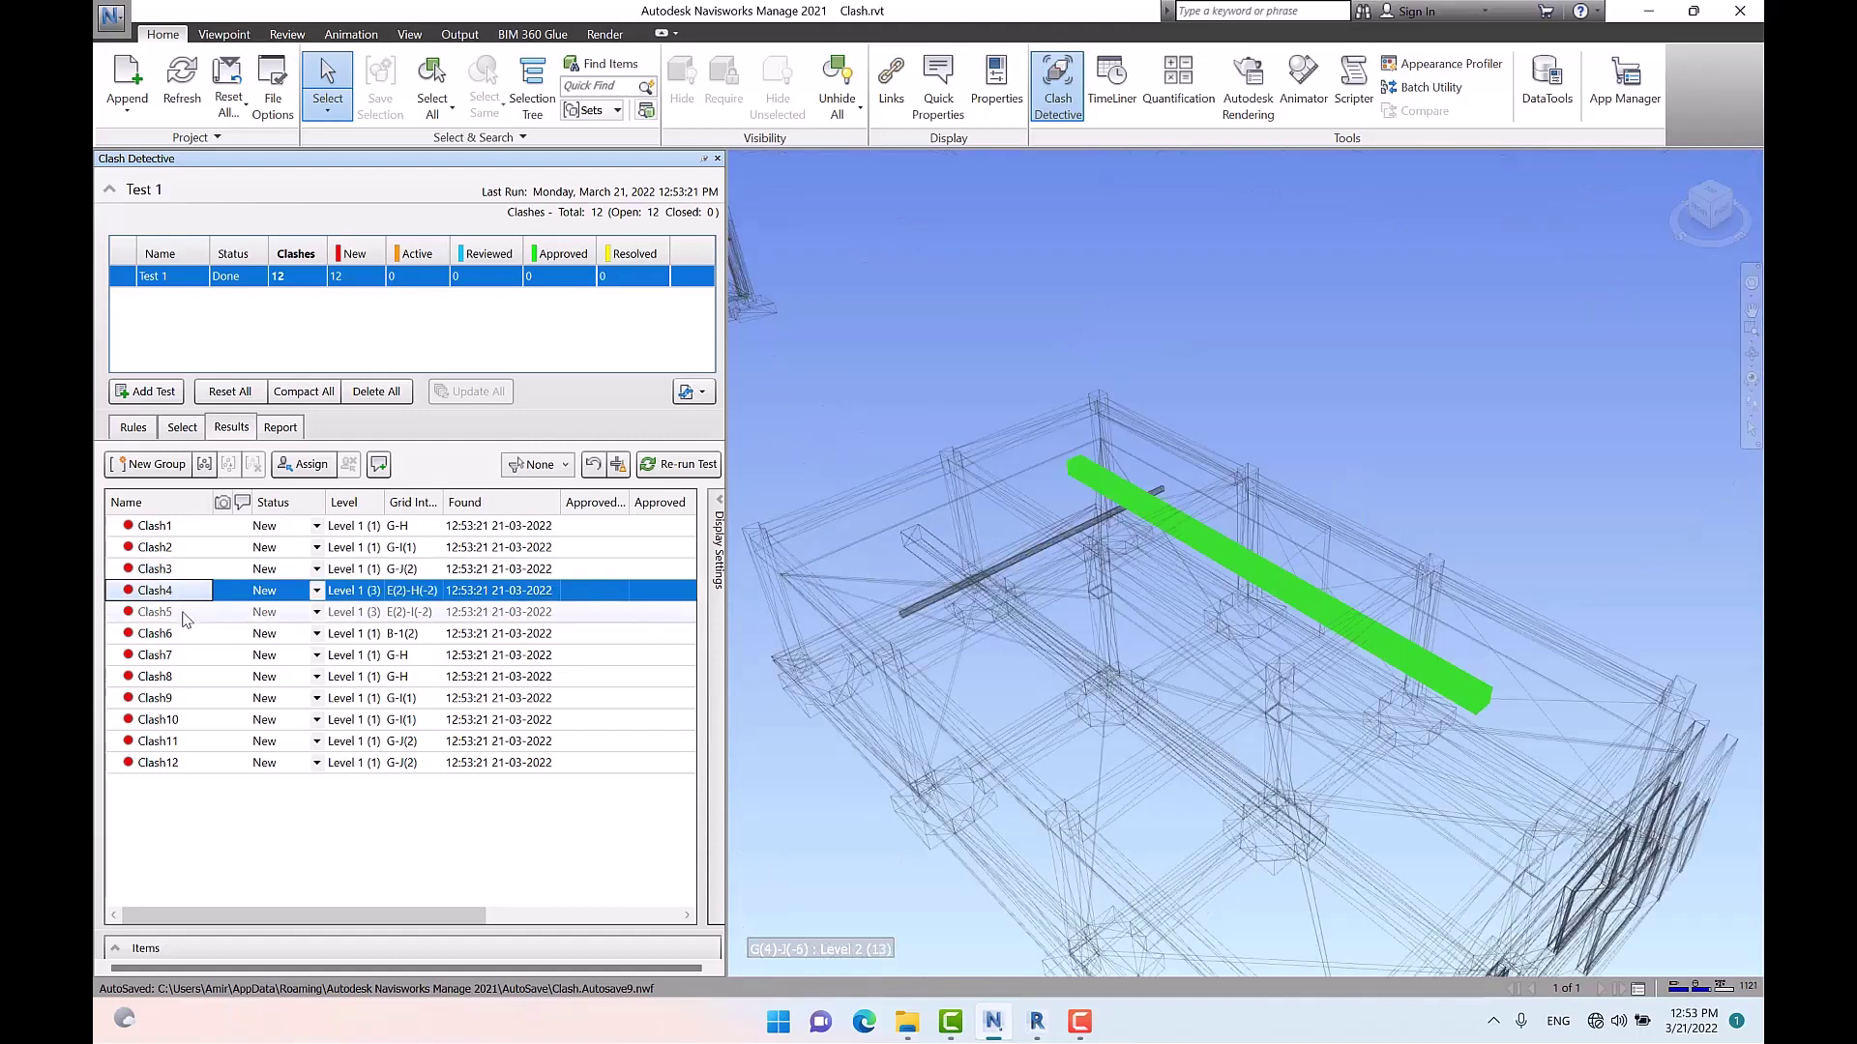
click(184, 615)
click(183, 636)
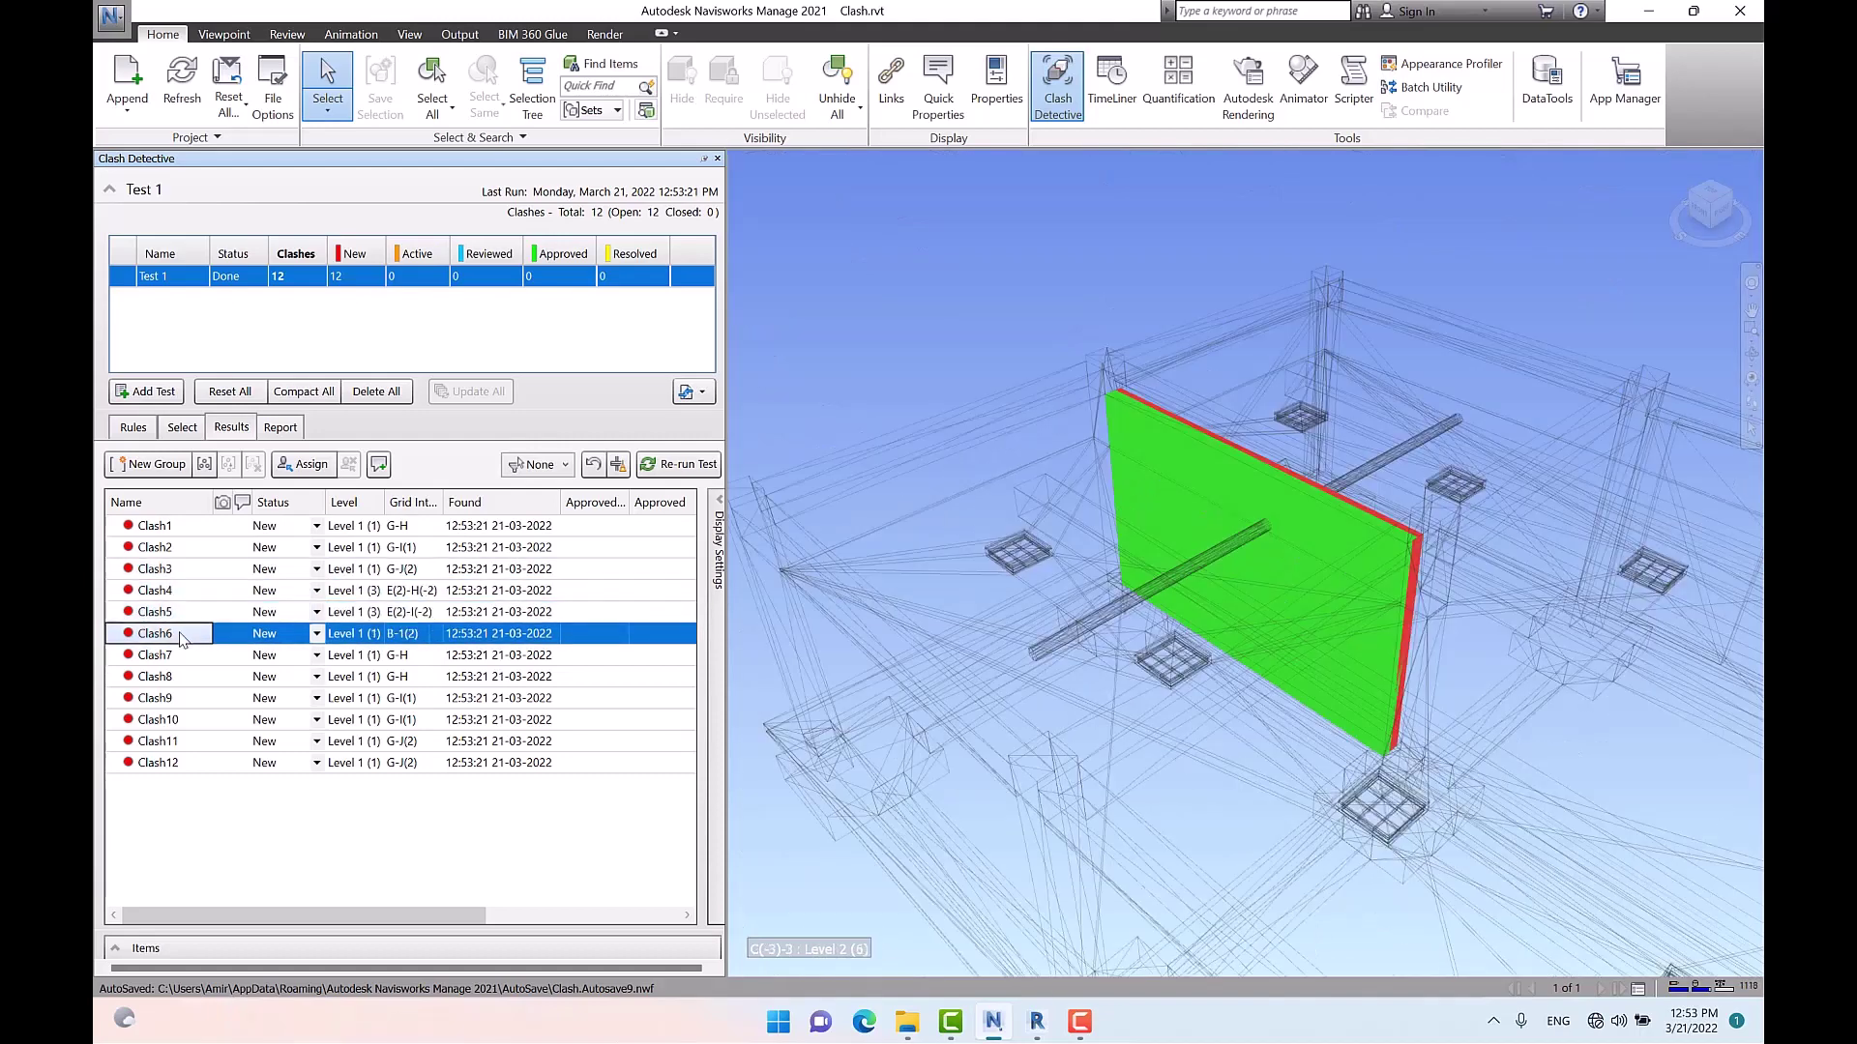
click(169, 657)
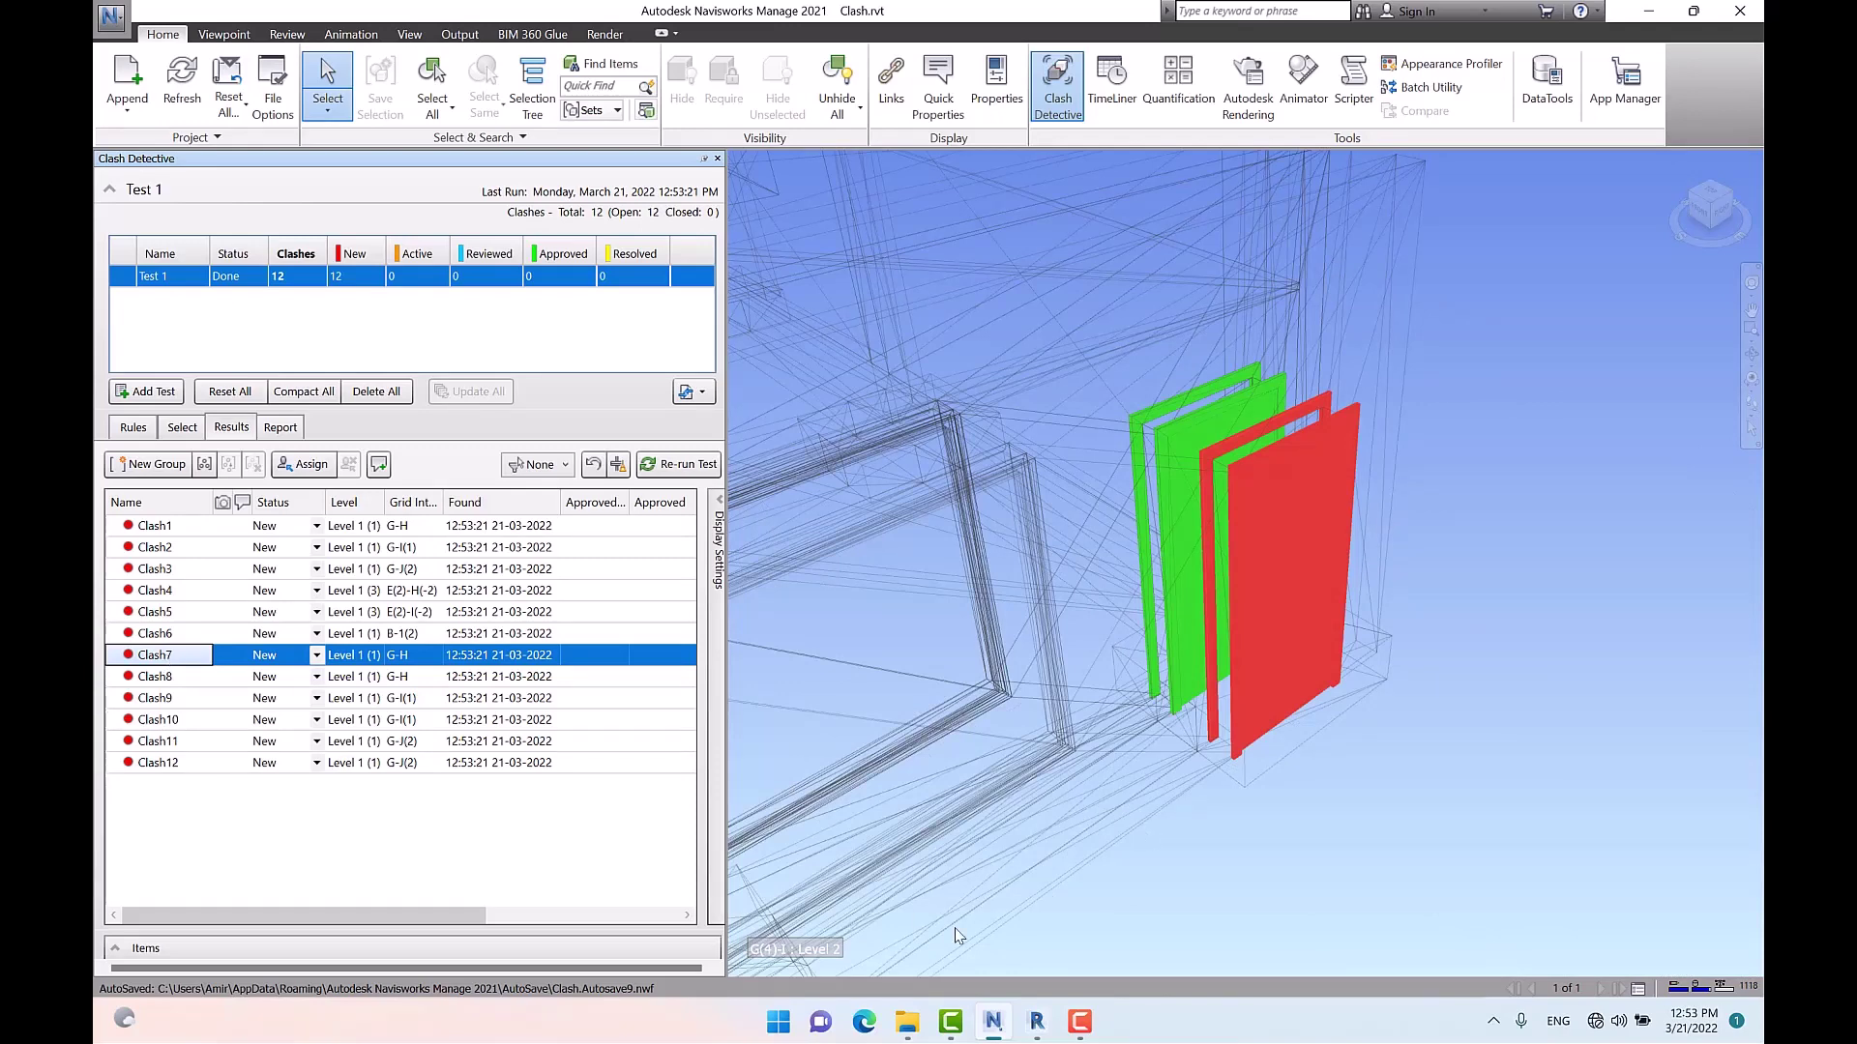
Examine Clash8 to Clash12 of the Duplicates results, including the copied windows, and review the test's settings and the building
click(1036, 1025)
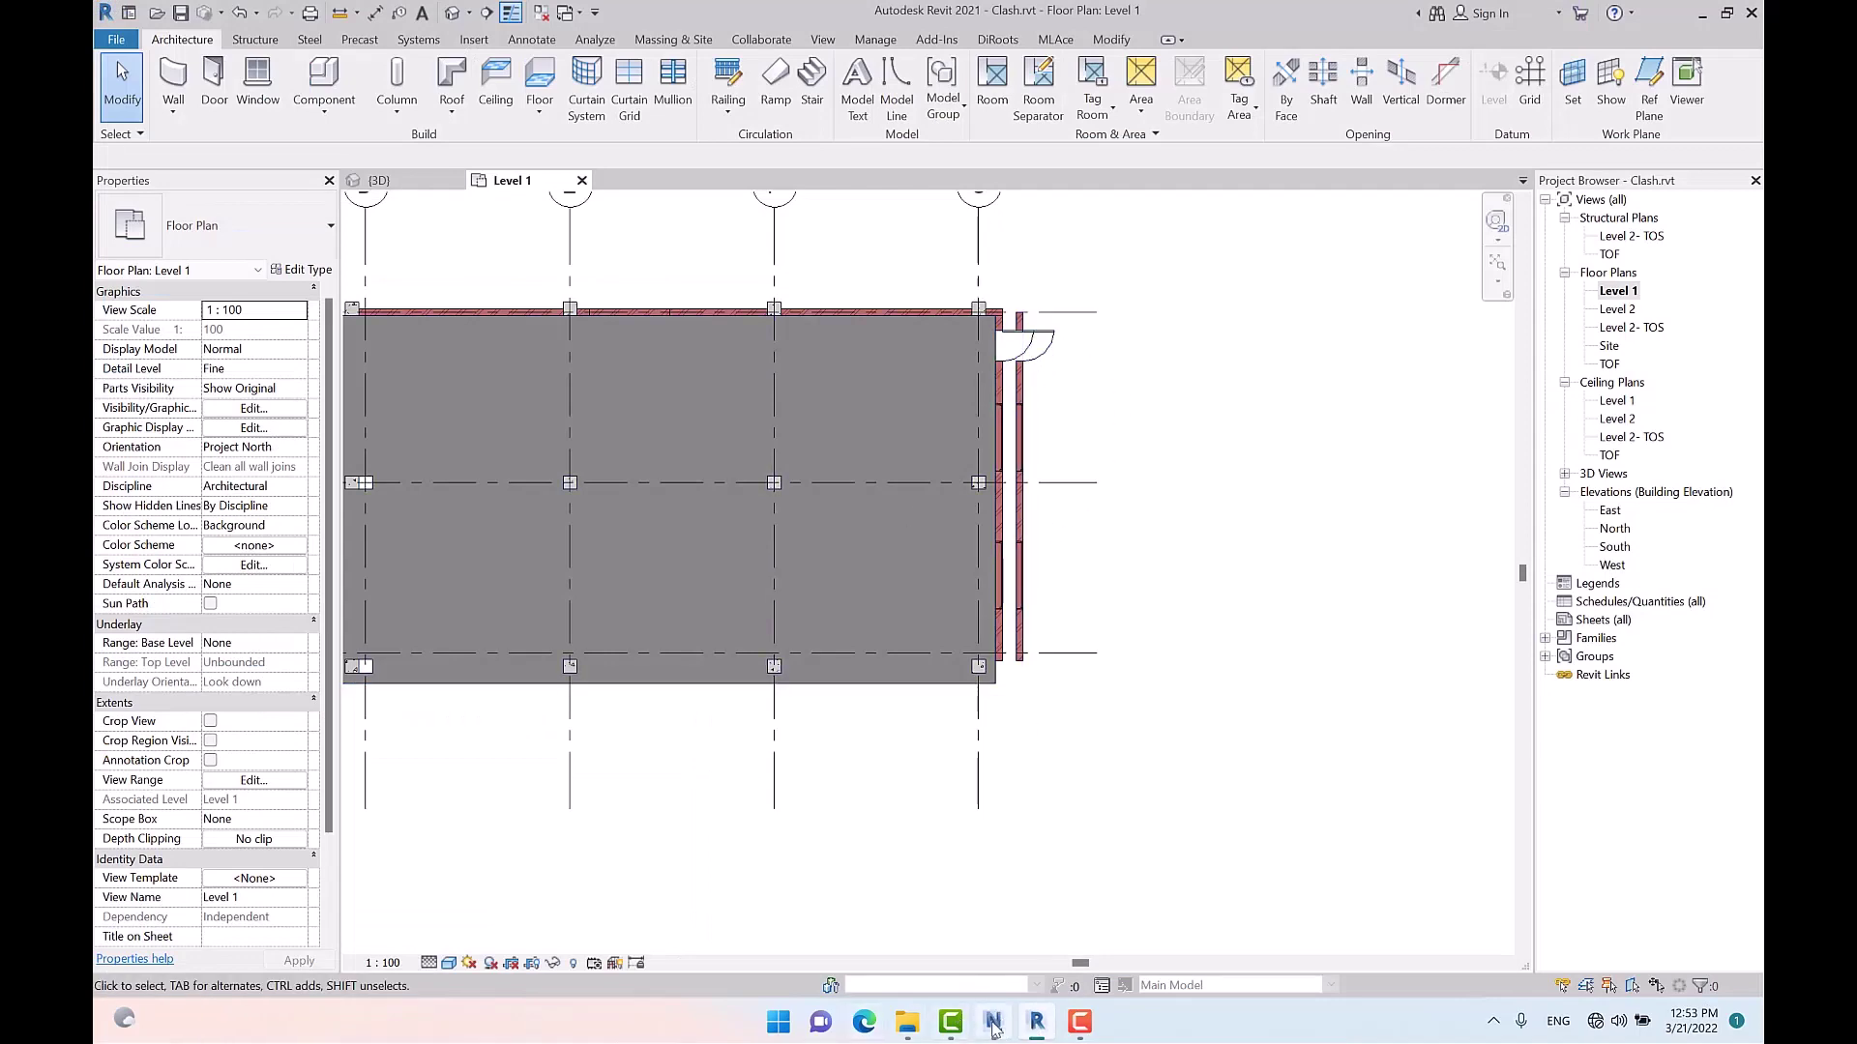
click(992, 1022)
click(152, 681)
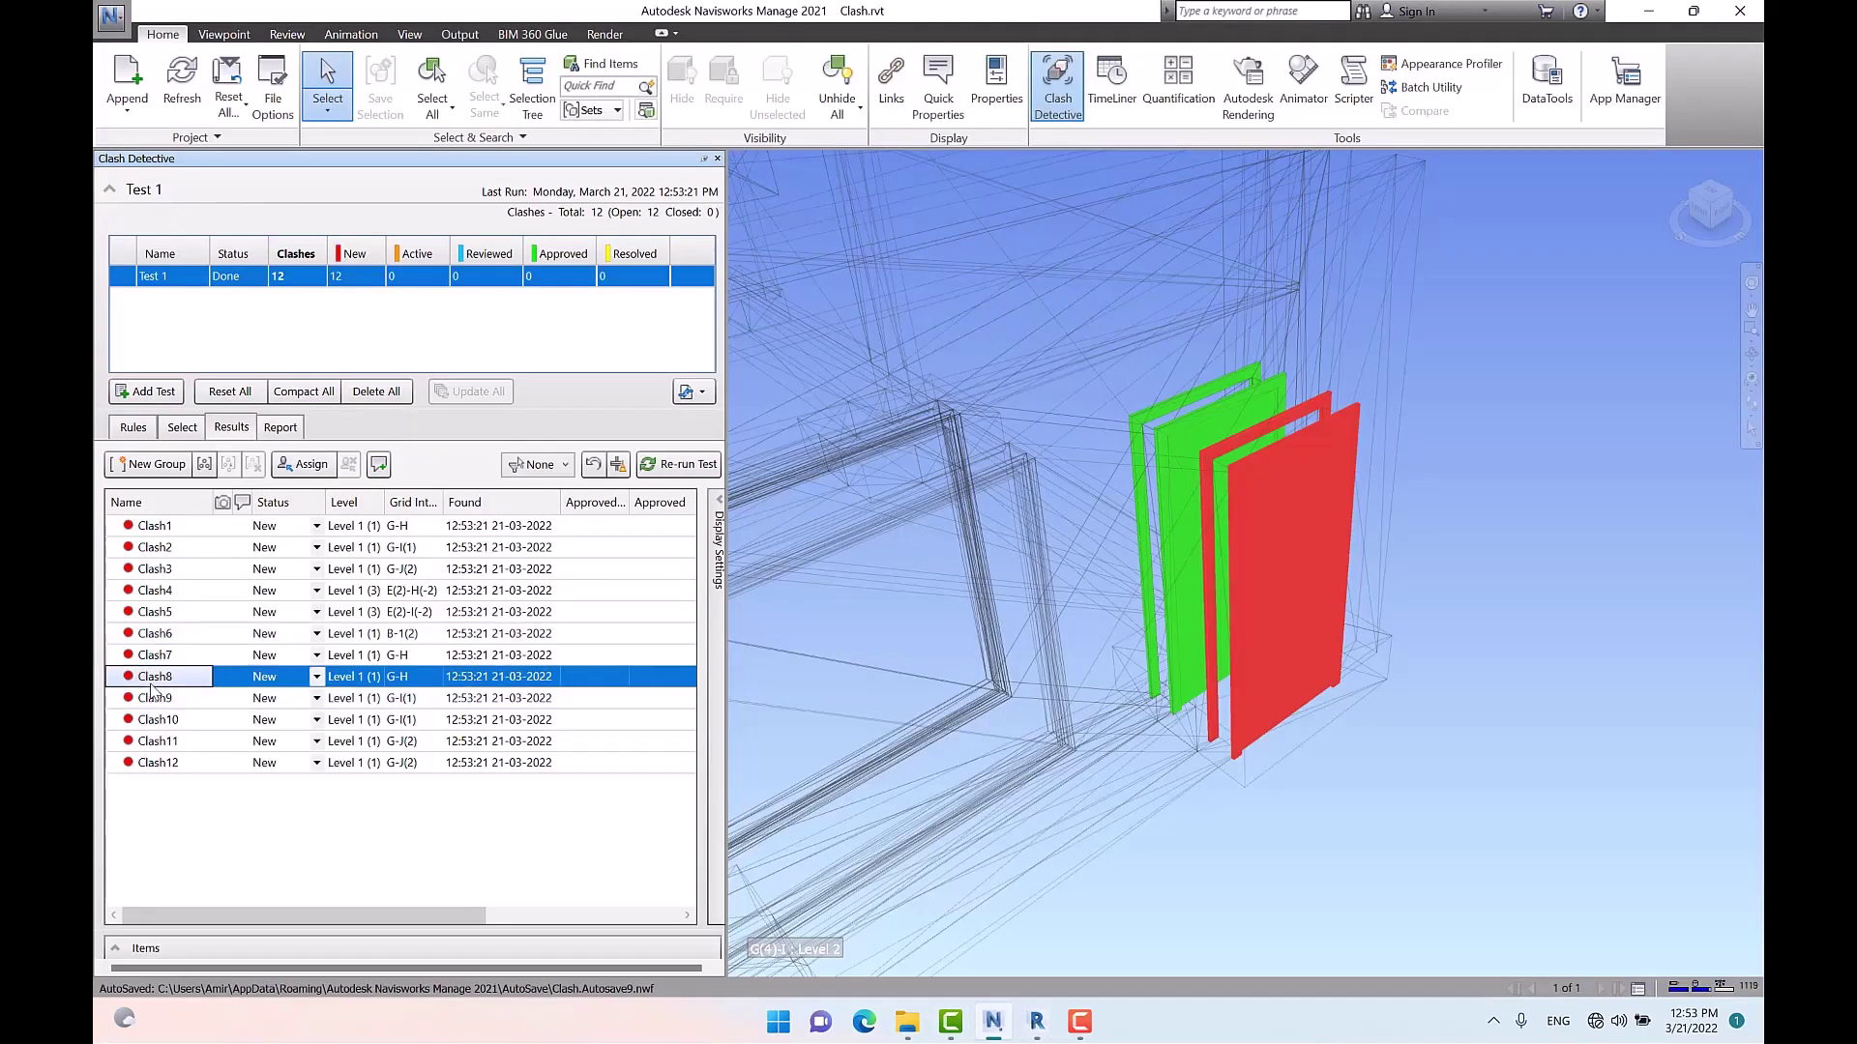
click(174, 698)
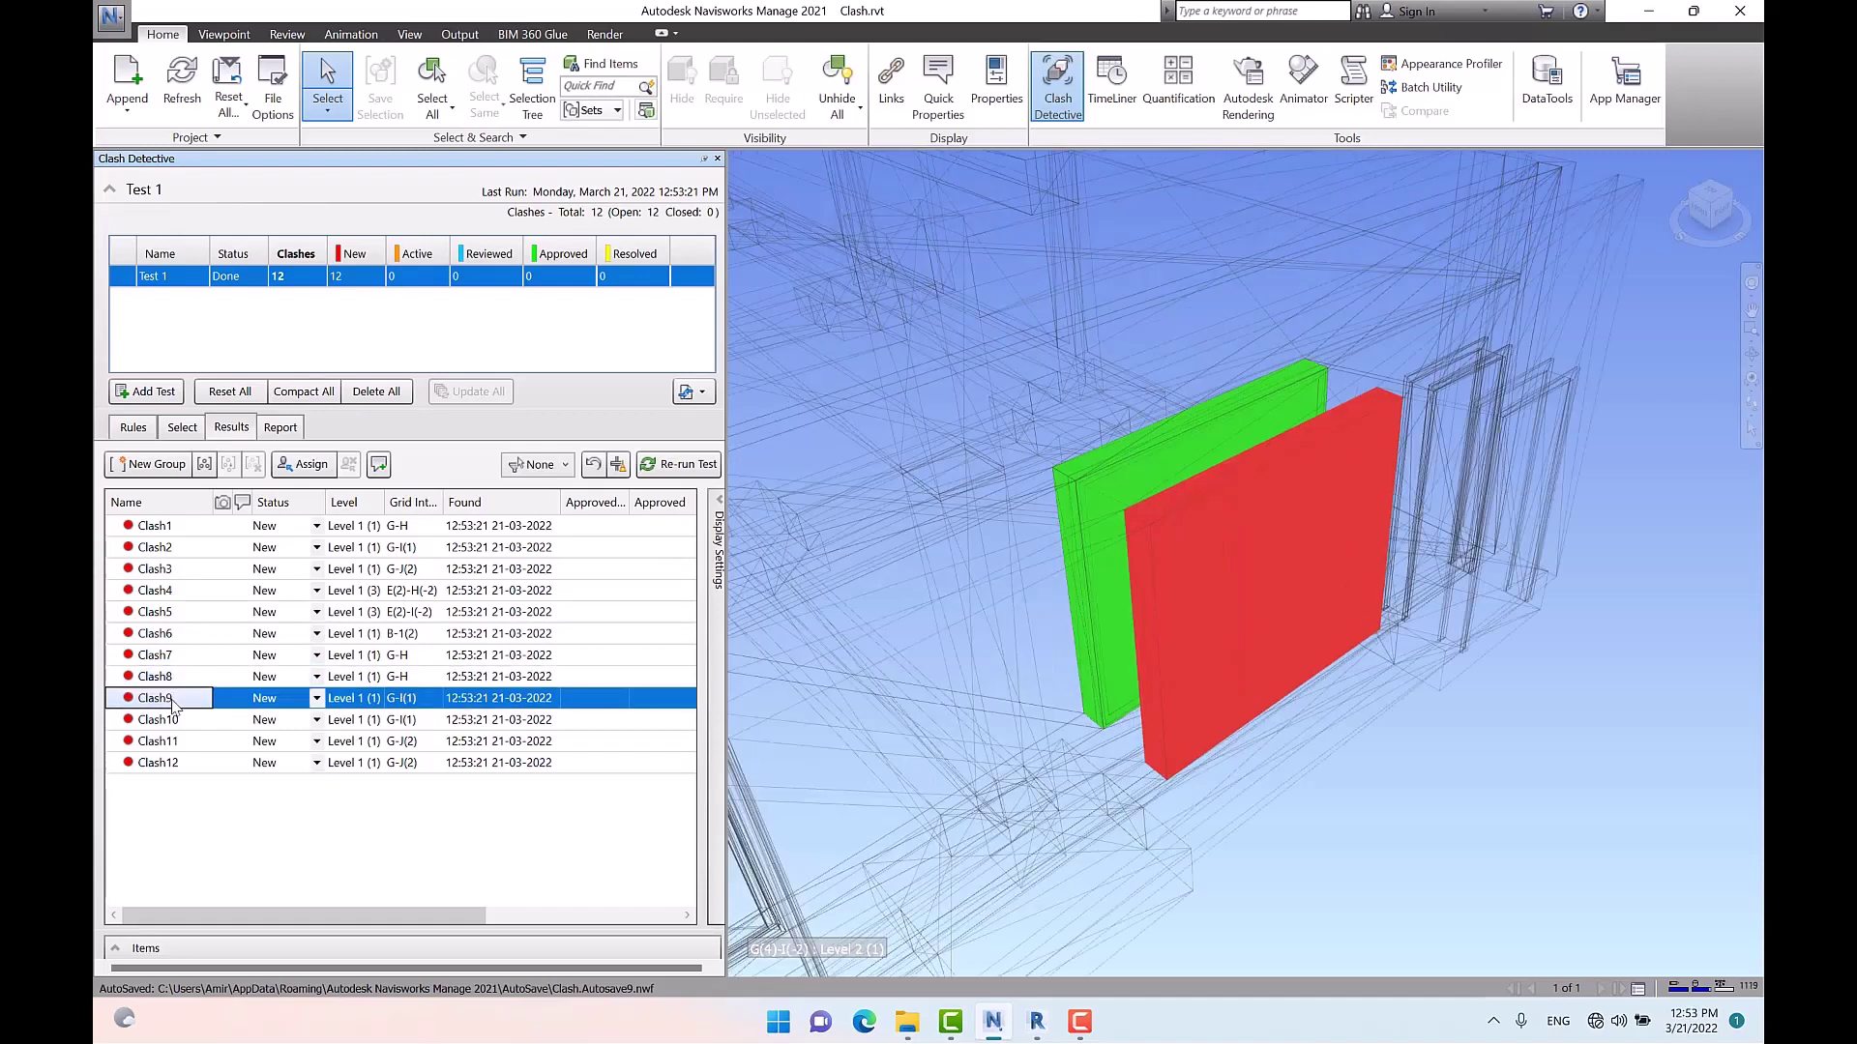
click(178, 720)
click(179, 741)
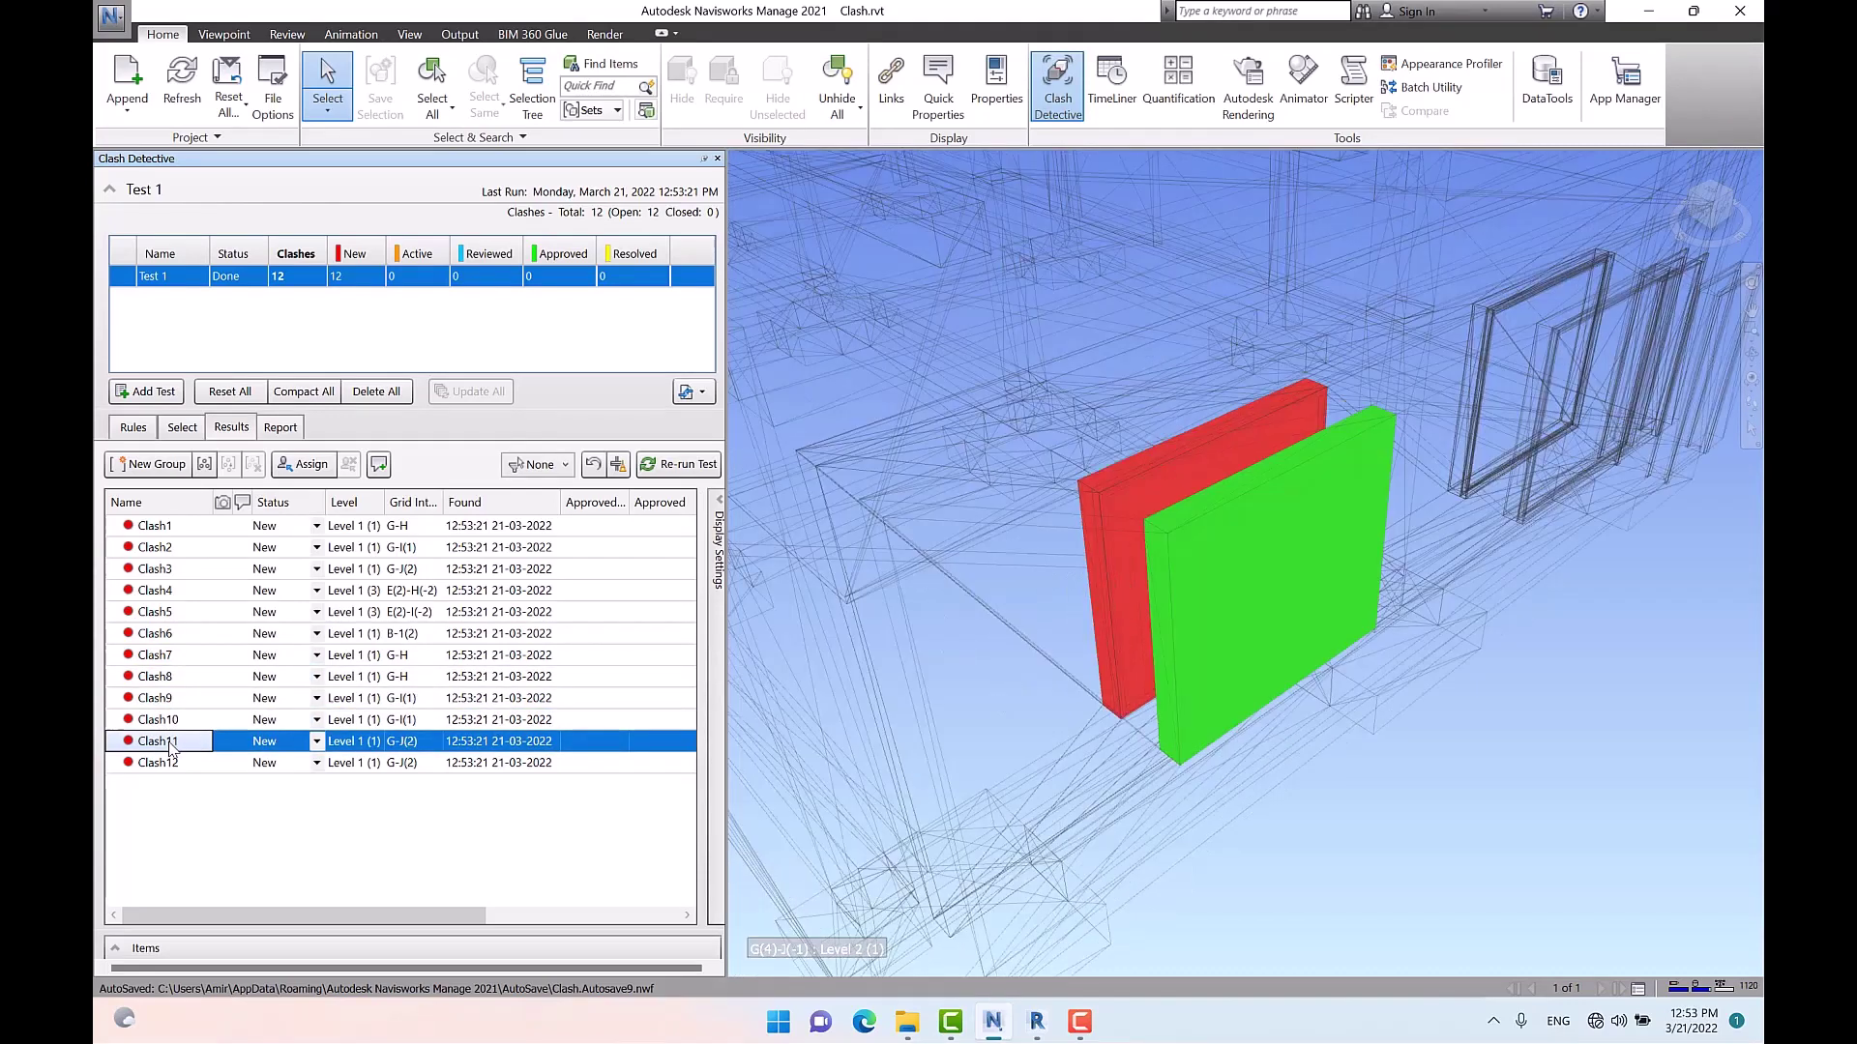
click(188, 764)
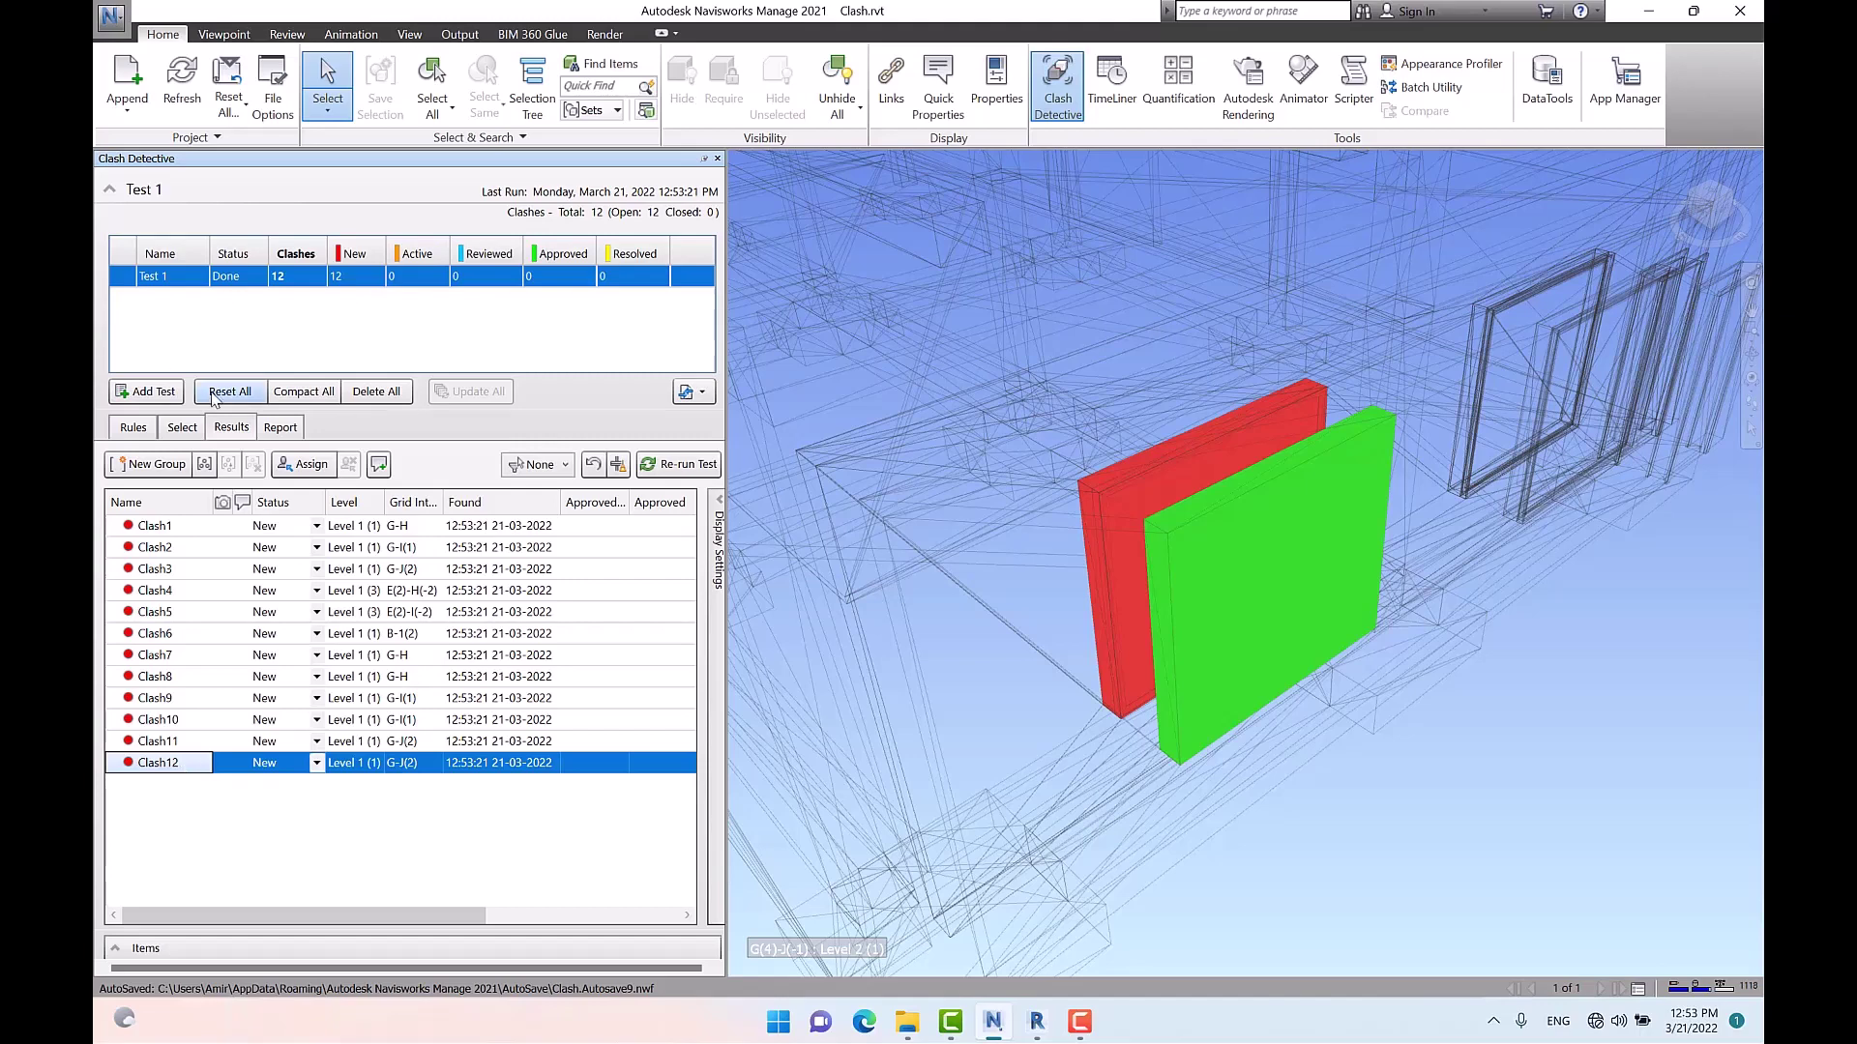
click(182, 427)
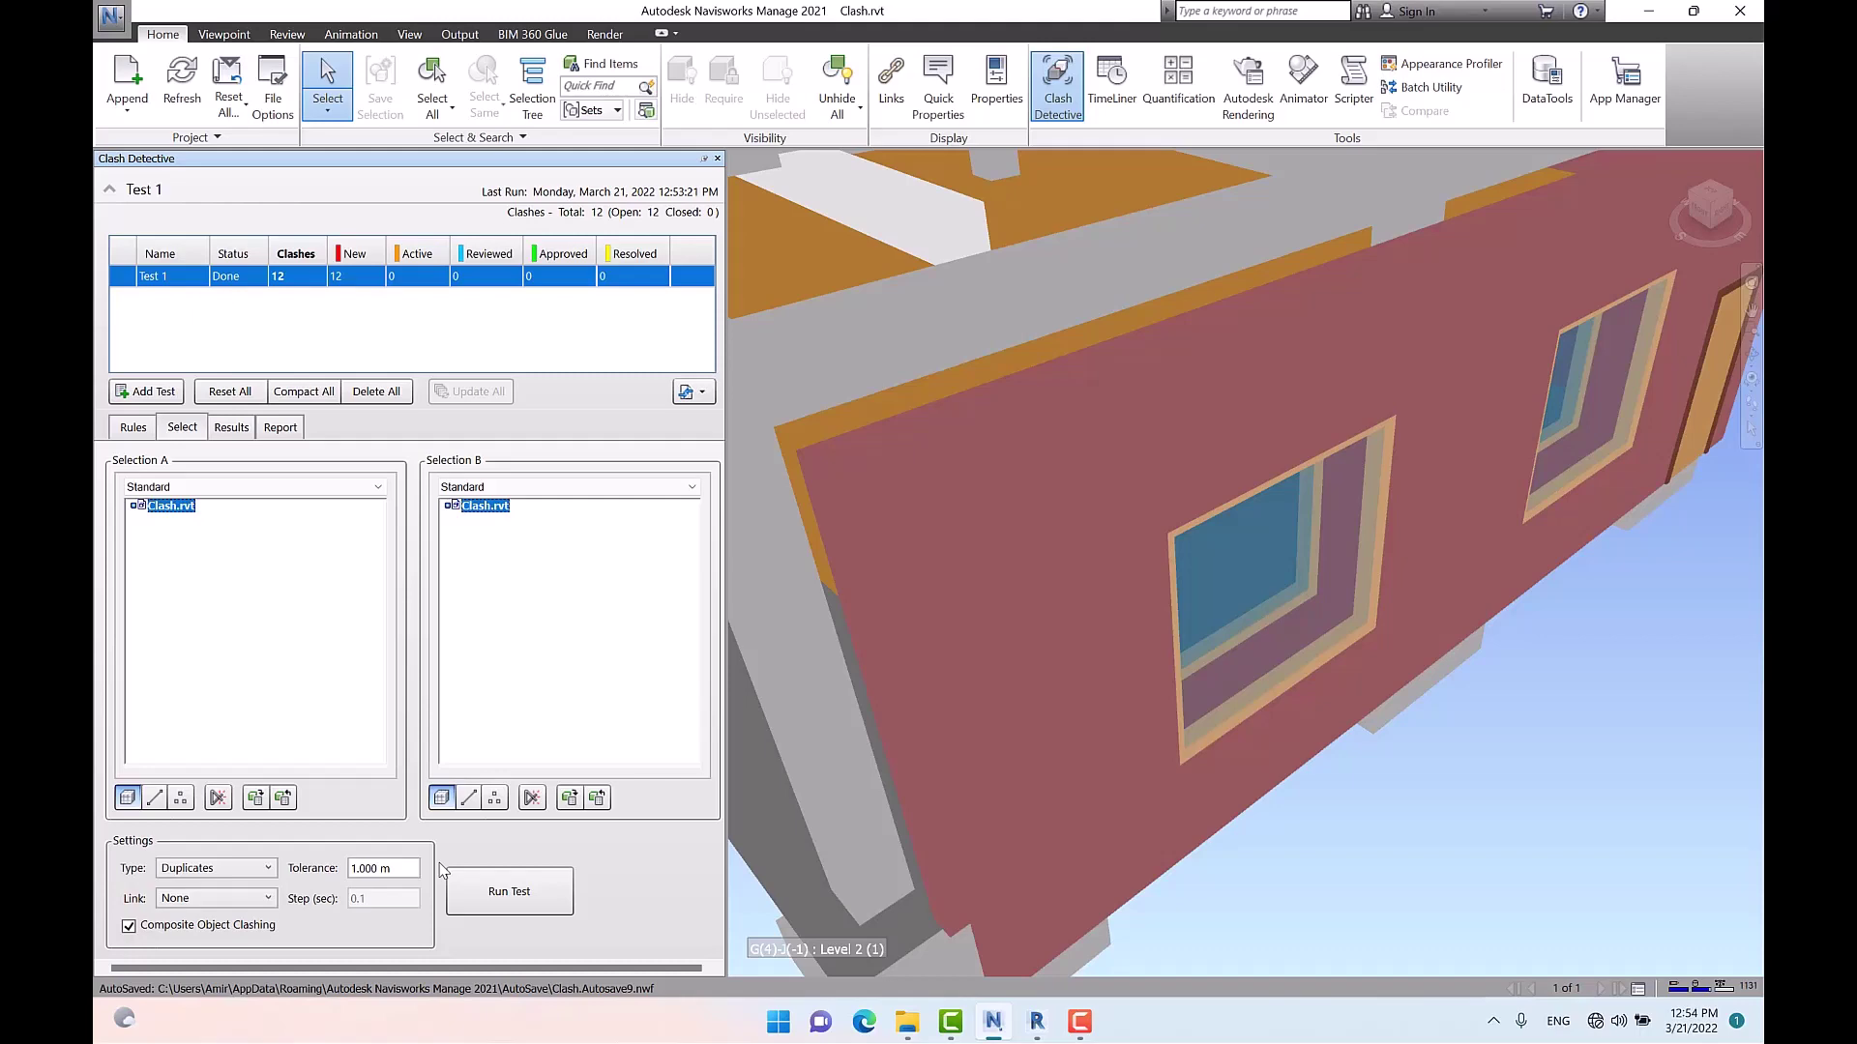
scroll(1371, 592, down, 5)
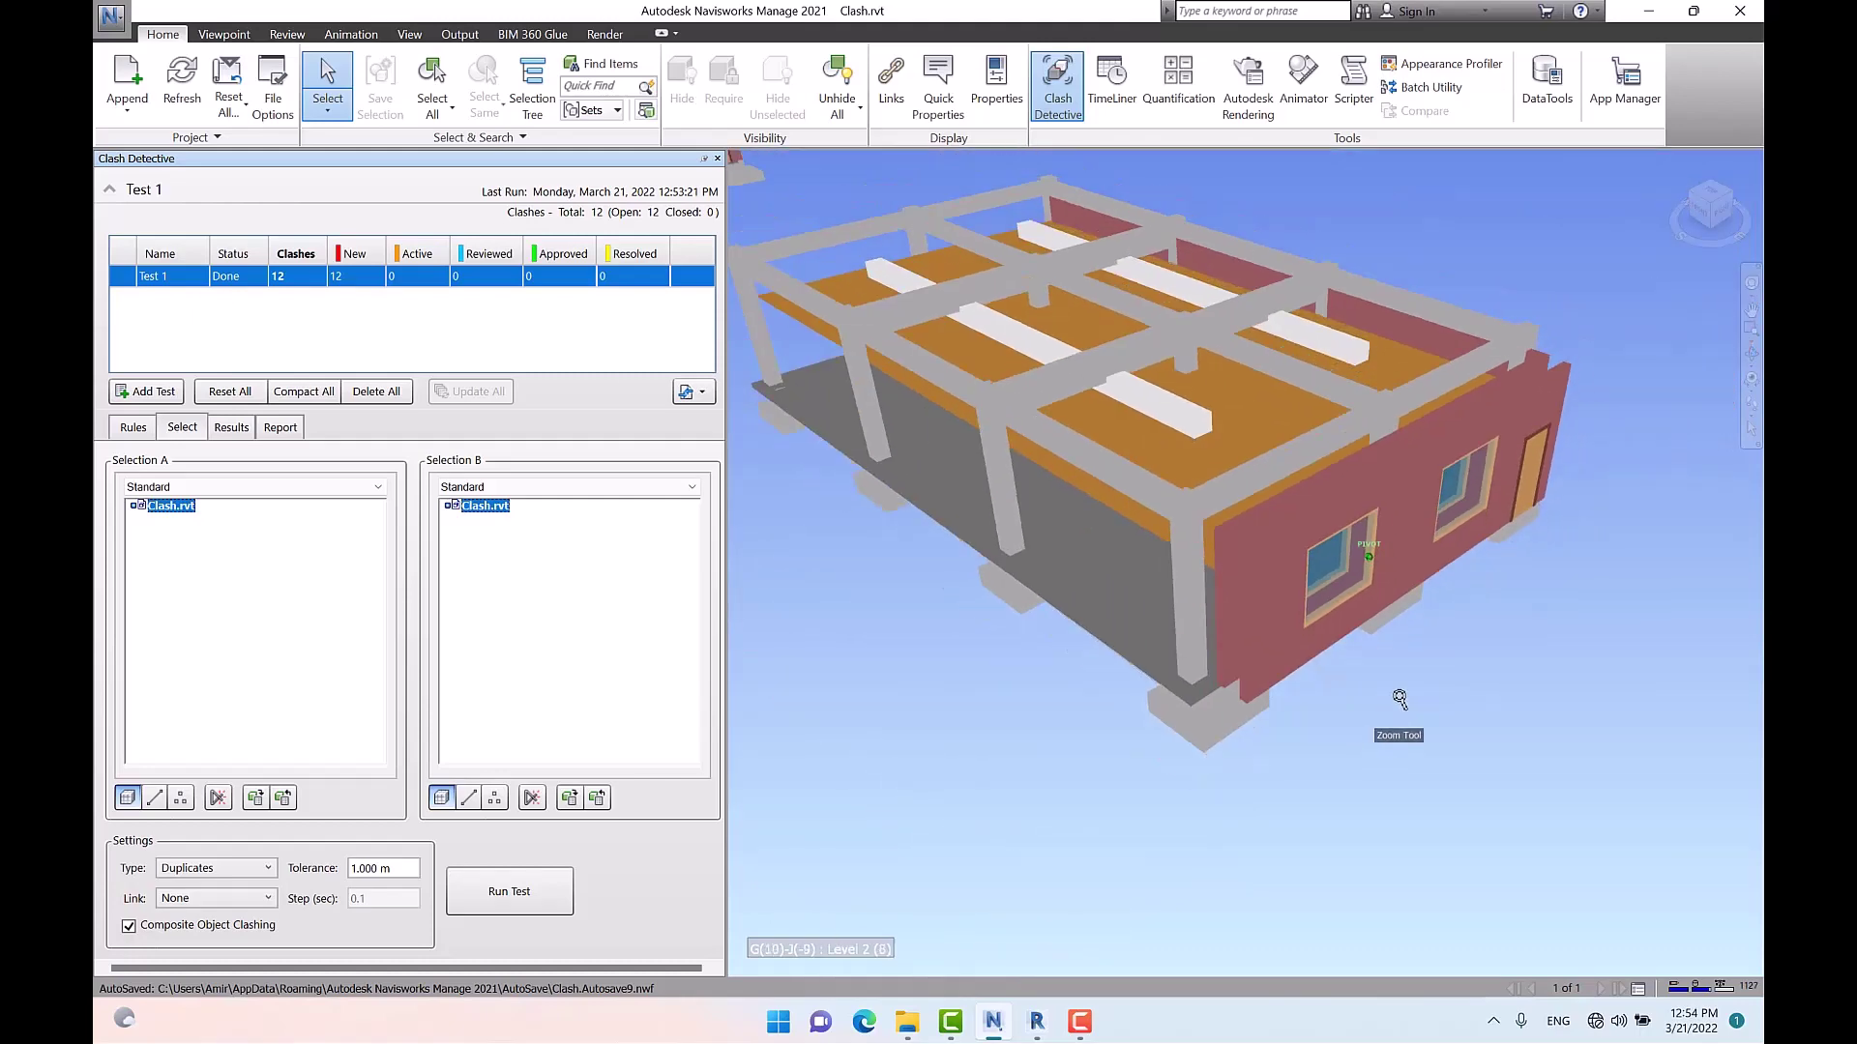
Switch to Revit, open the 3D view and select the duplicated 40*40 2 concrete girder between the interior columns
click(1036, 1022)
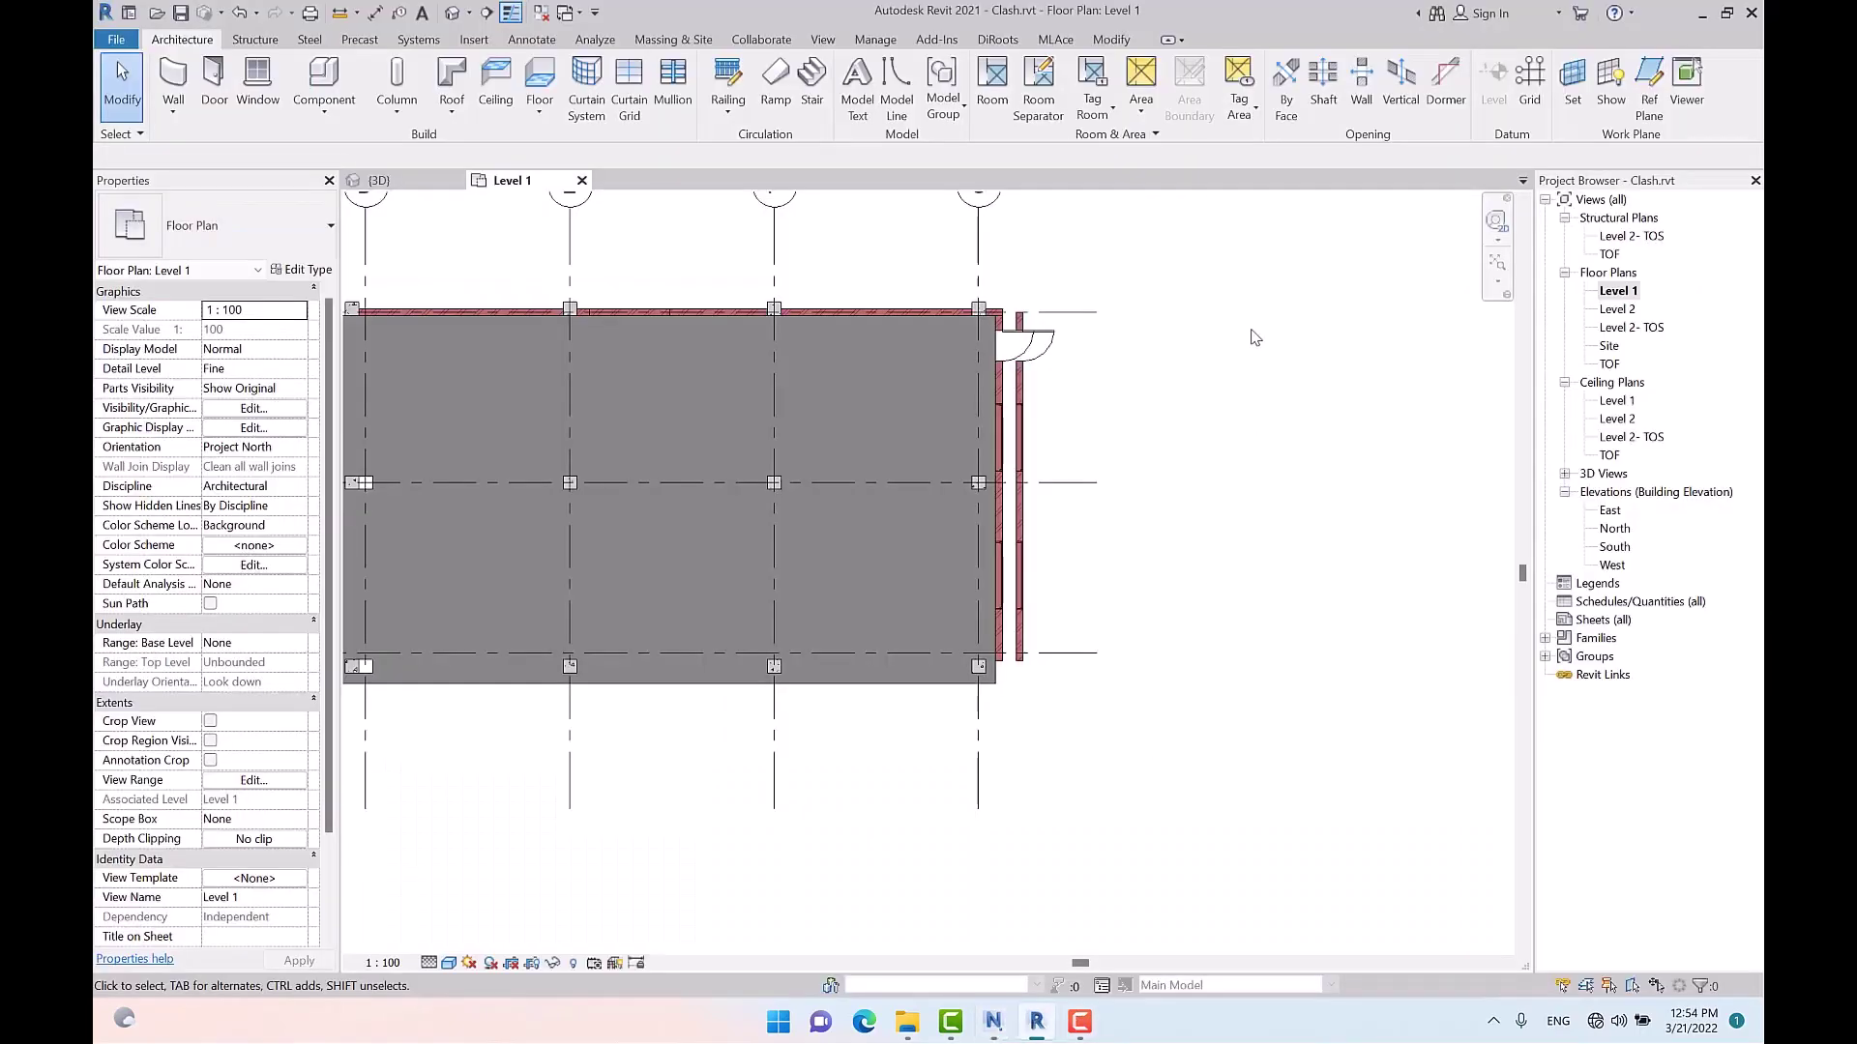
click(378, 180)
scroll(982, 483, up, 6)
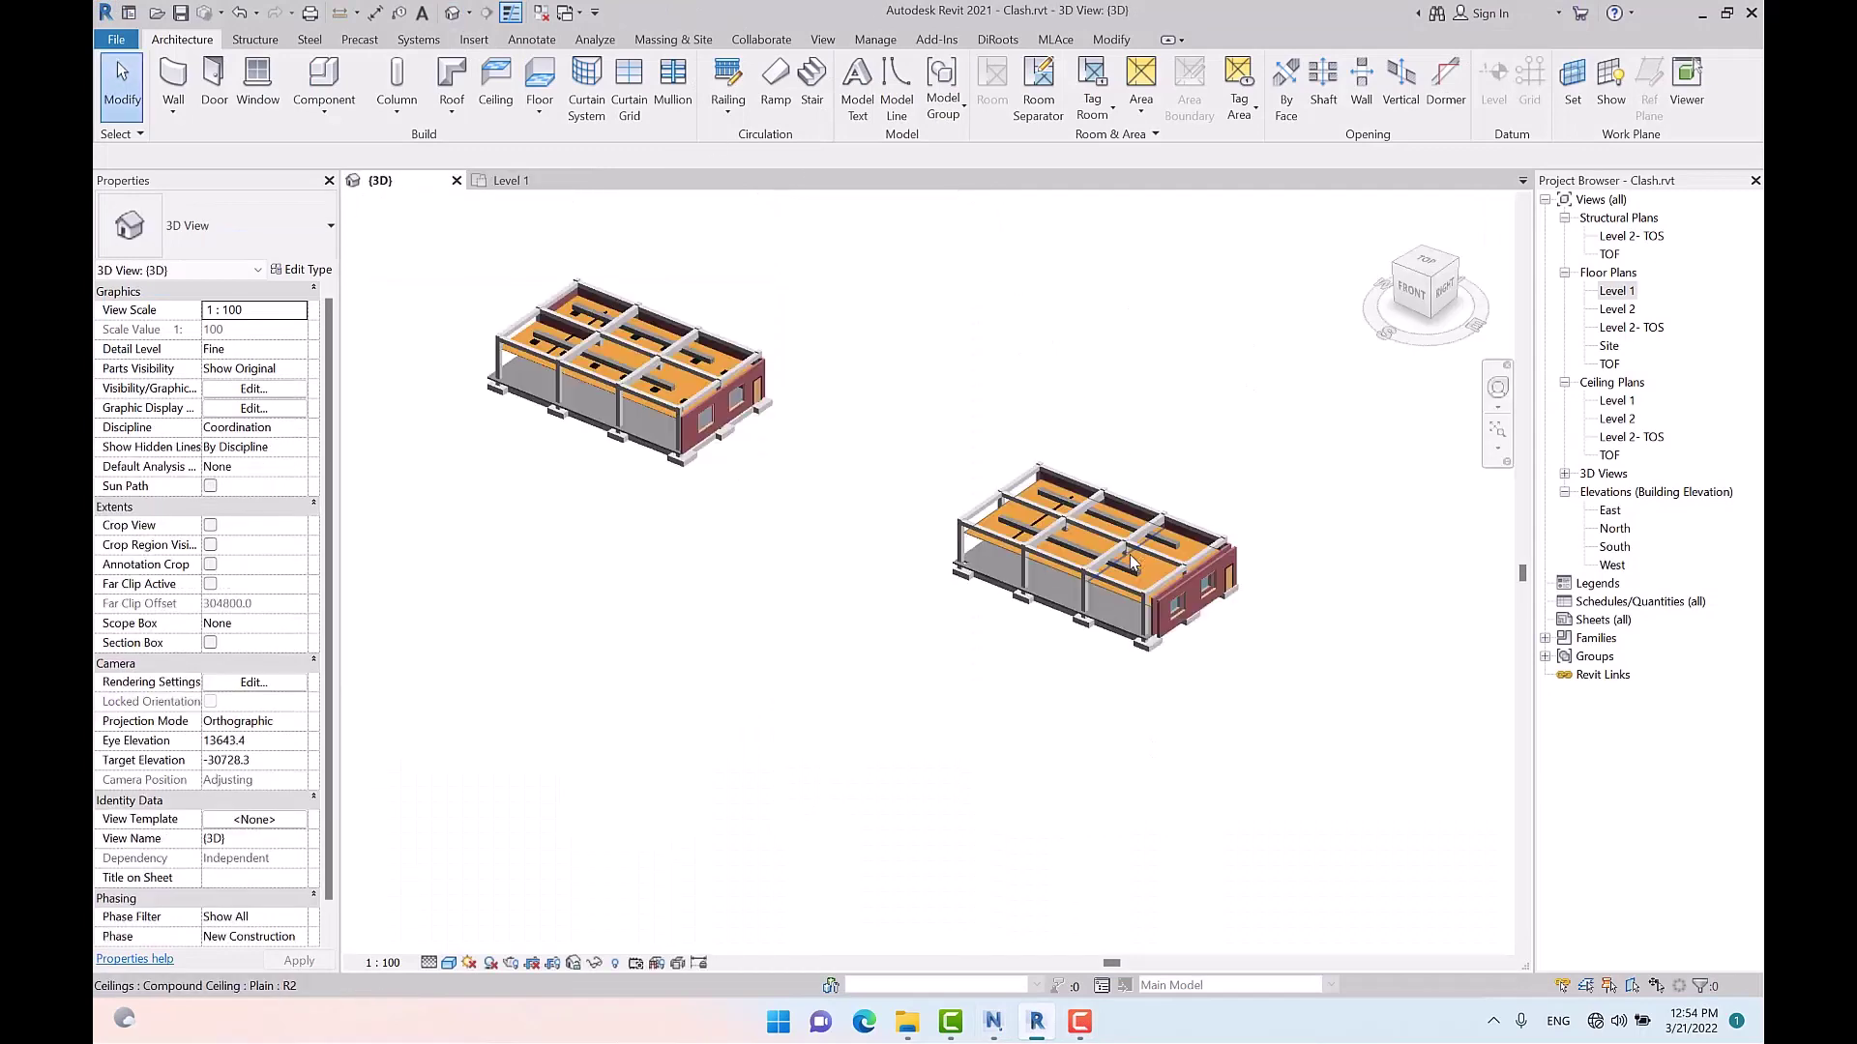
scroll(983, 484, up, 3)
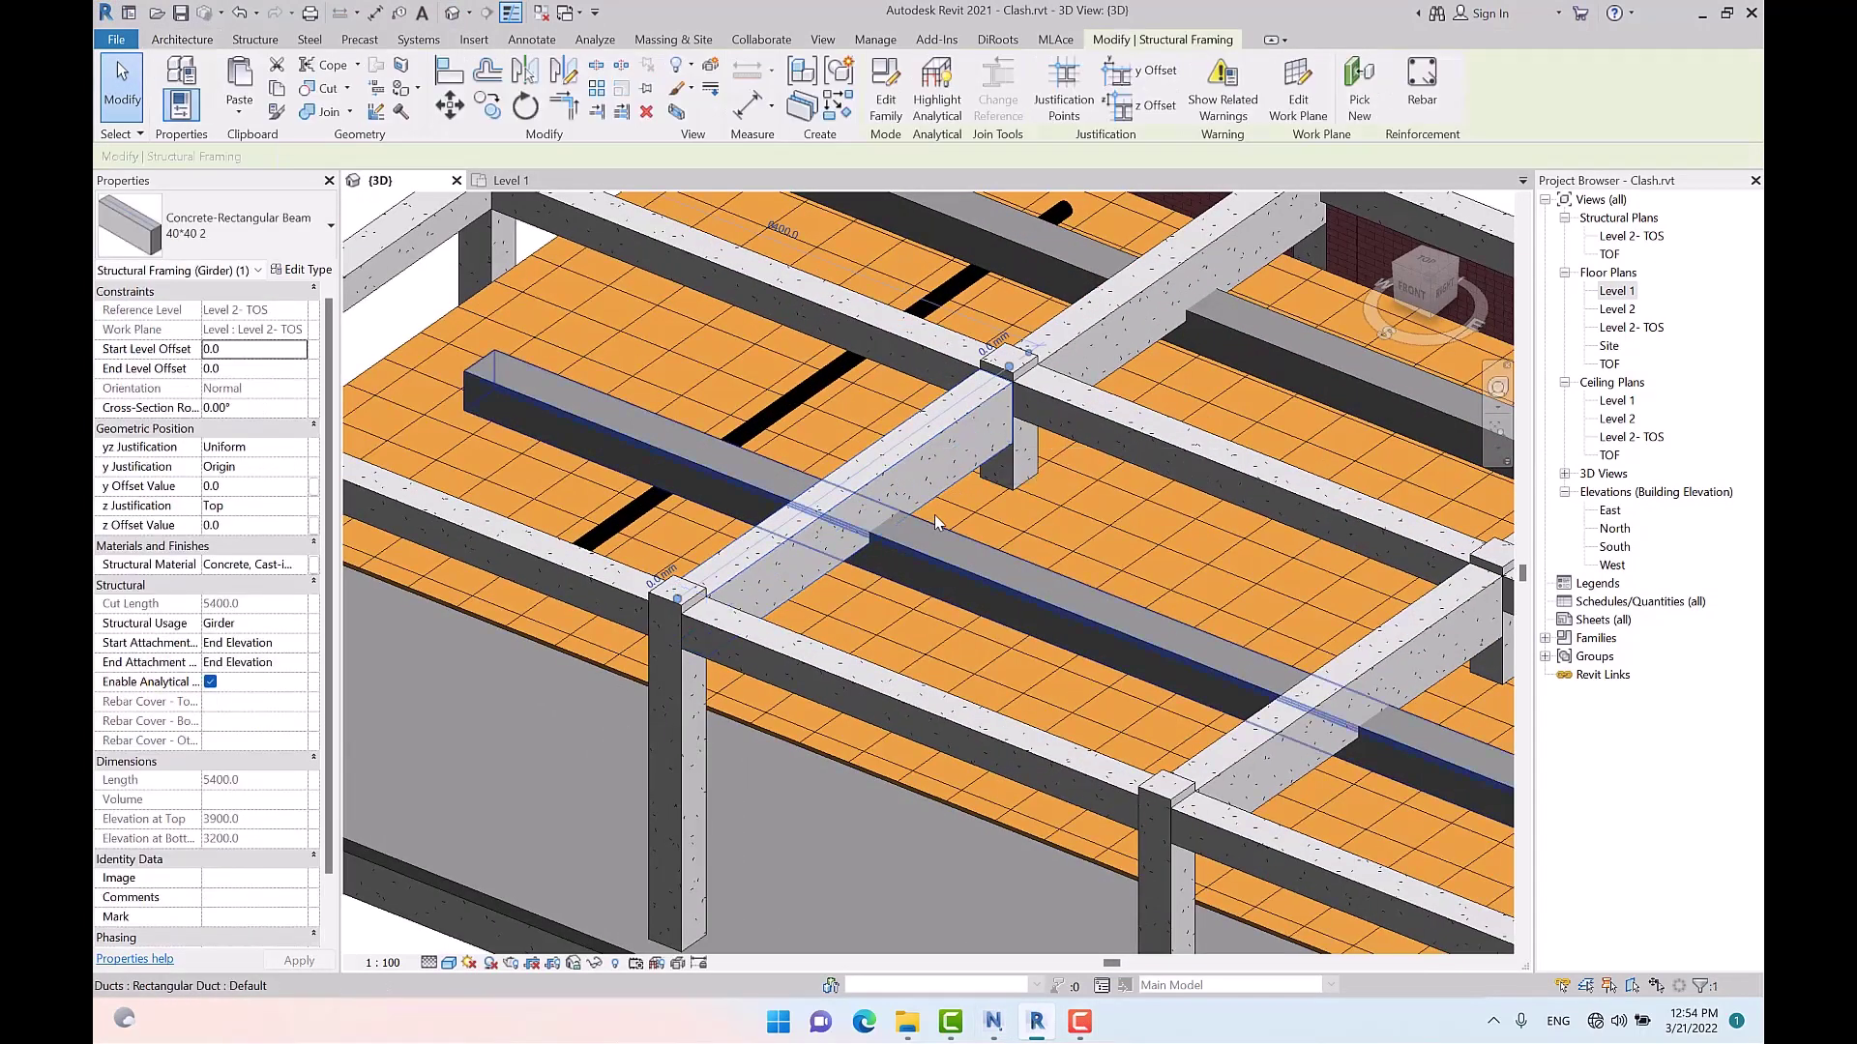
Try to move the duplicated girder away from the original by unjoining its elements, and undo the move
drag(904, 448, 792, 441)
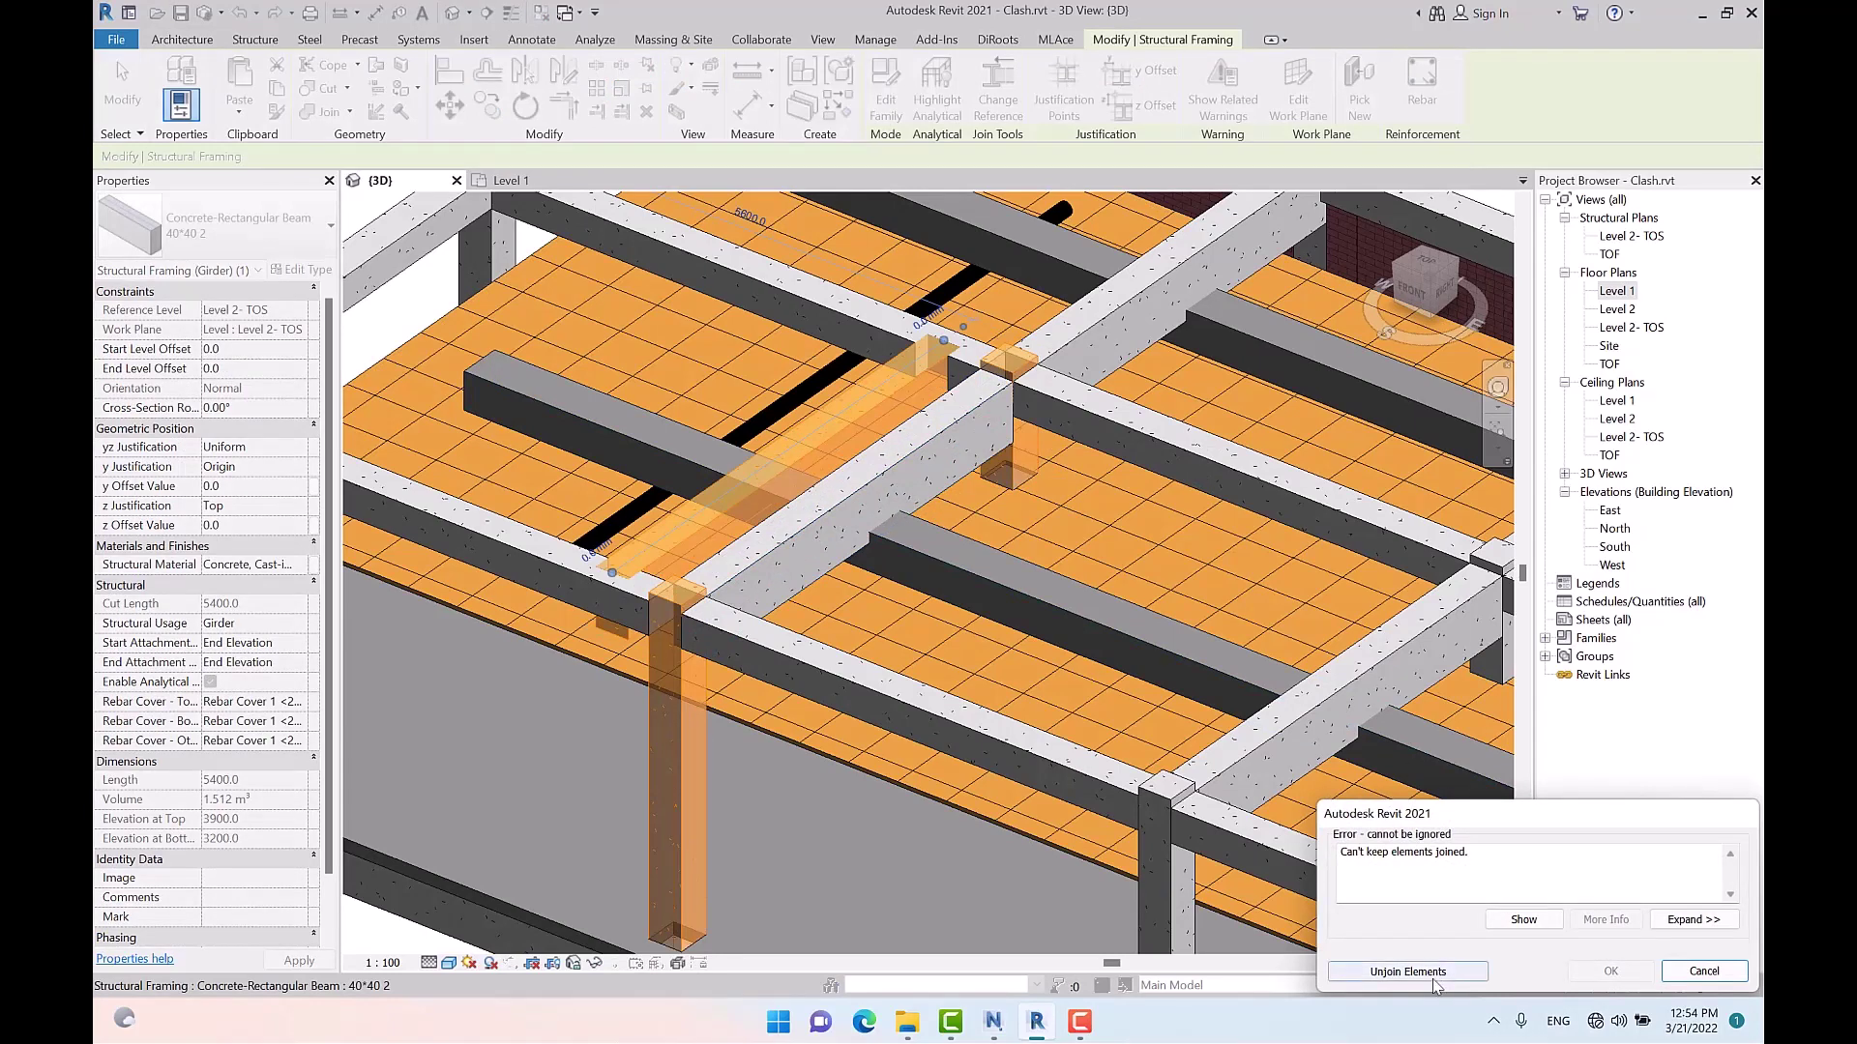
click(1407, 971)
key(Escape)
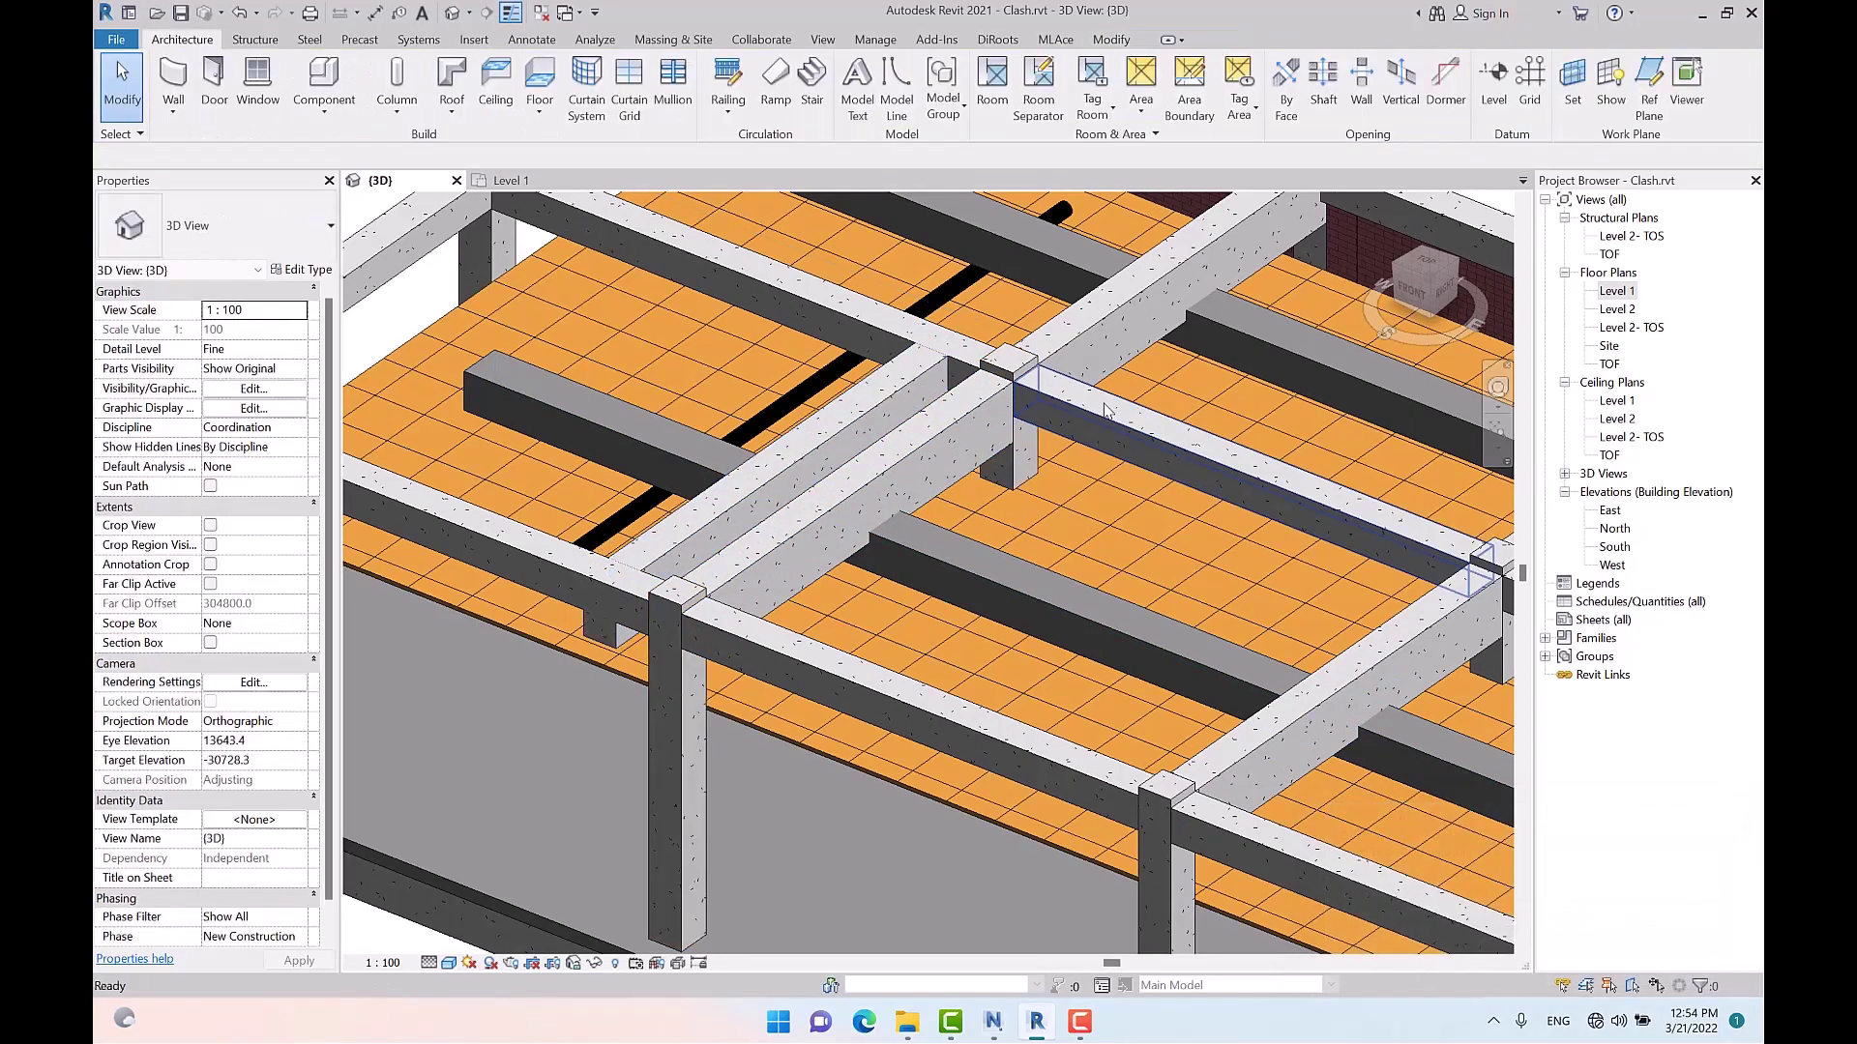
key(ctrl+z)
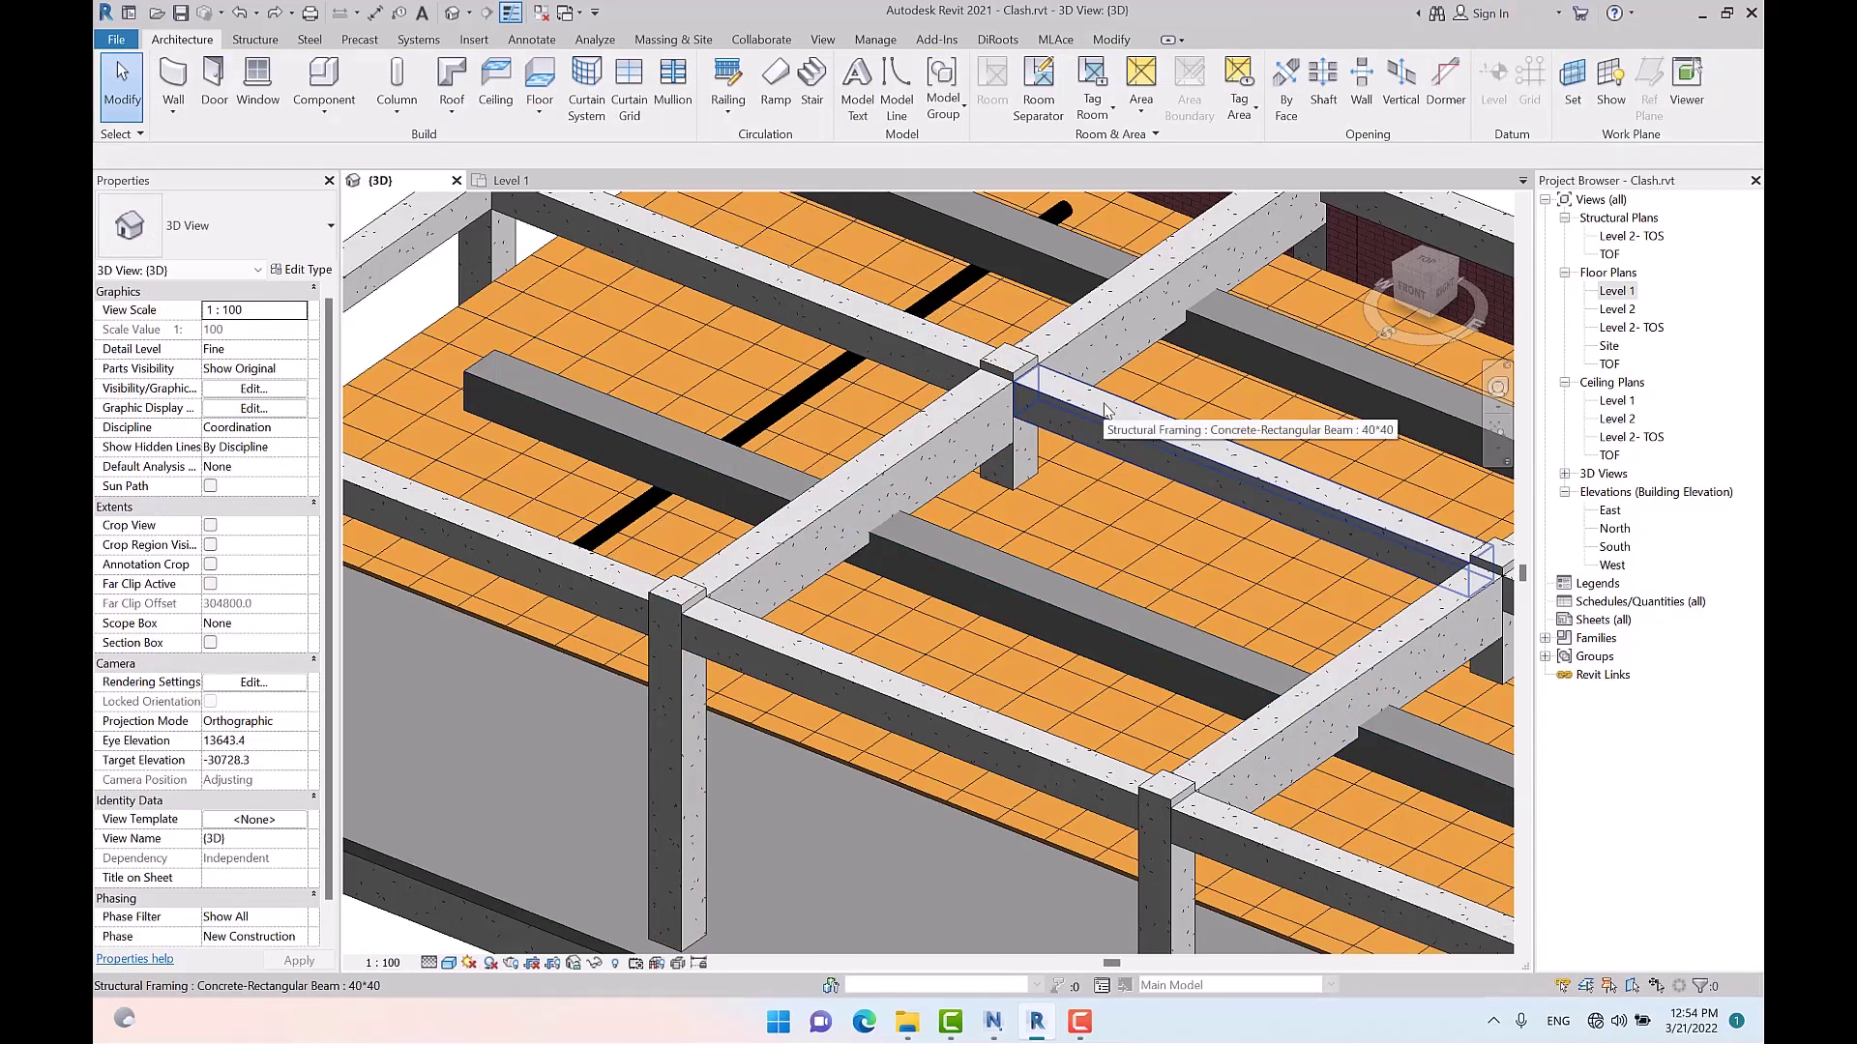
Nudge the duplicated 40*40 2 girder sideways until it sits about 180 mm from the original girder
scroll(996, 537, down, 3)
scroll(984, 522, up, 4)
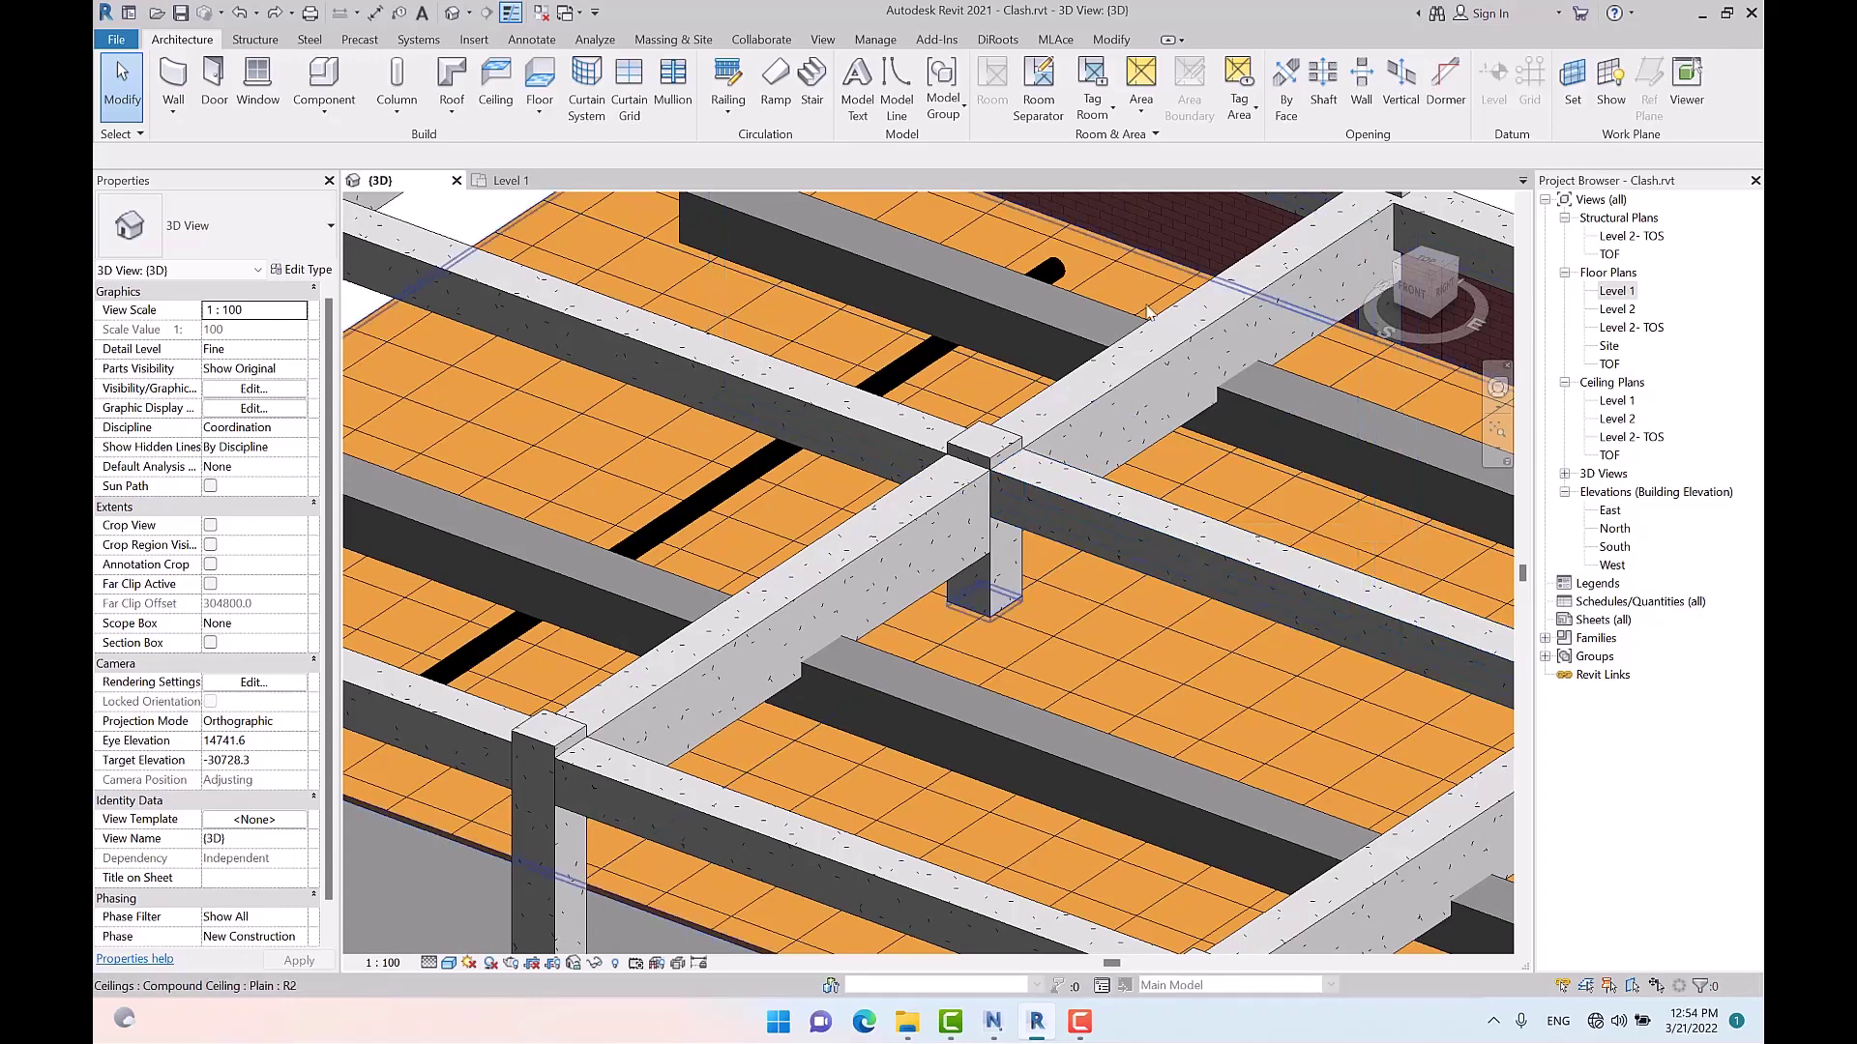
scroll(1098, 455, down, 2)
shift+middle_drag(1069, 498, 1152, 611)
scroll(840, 459, up, 2)
scroll(967, 460, up, 2)
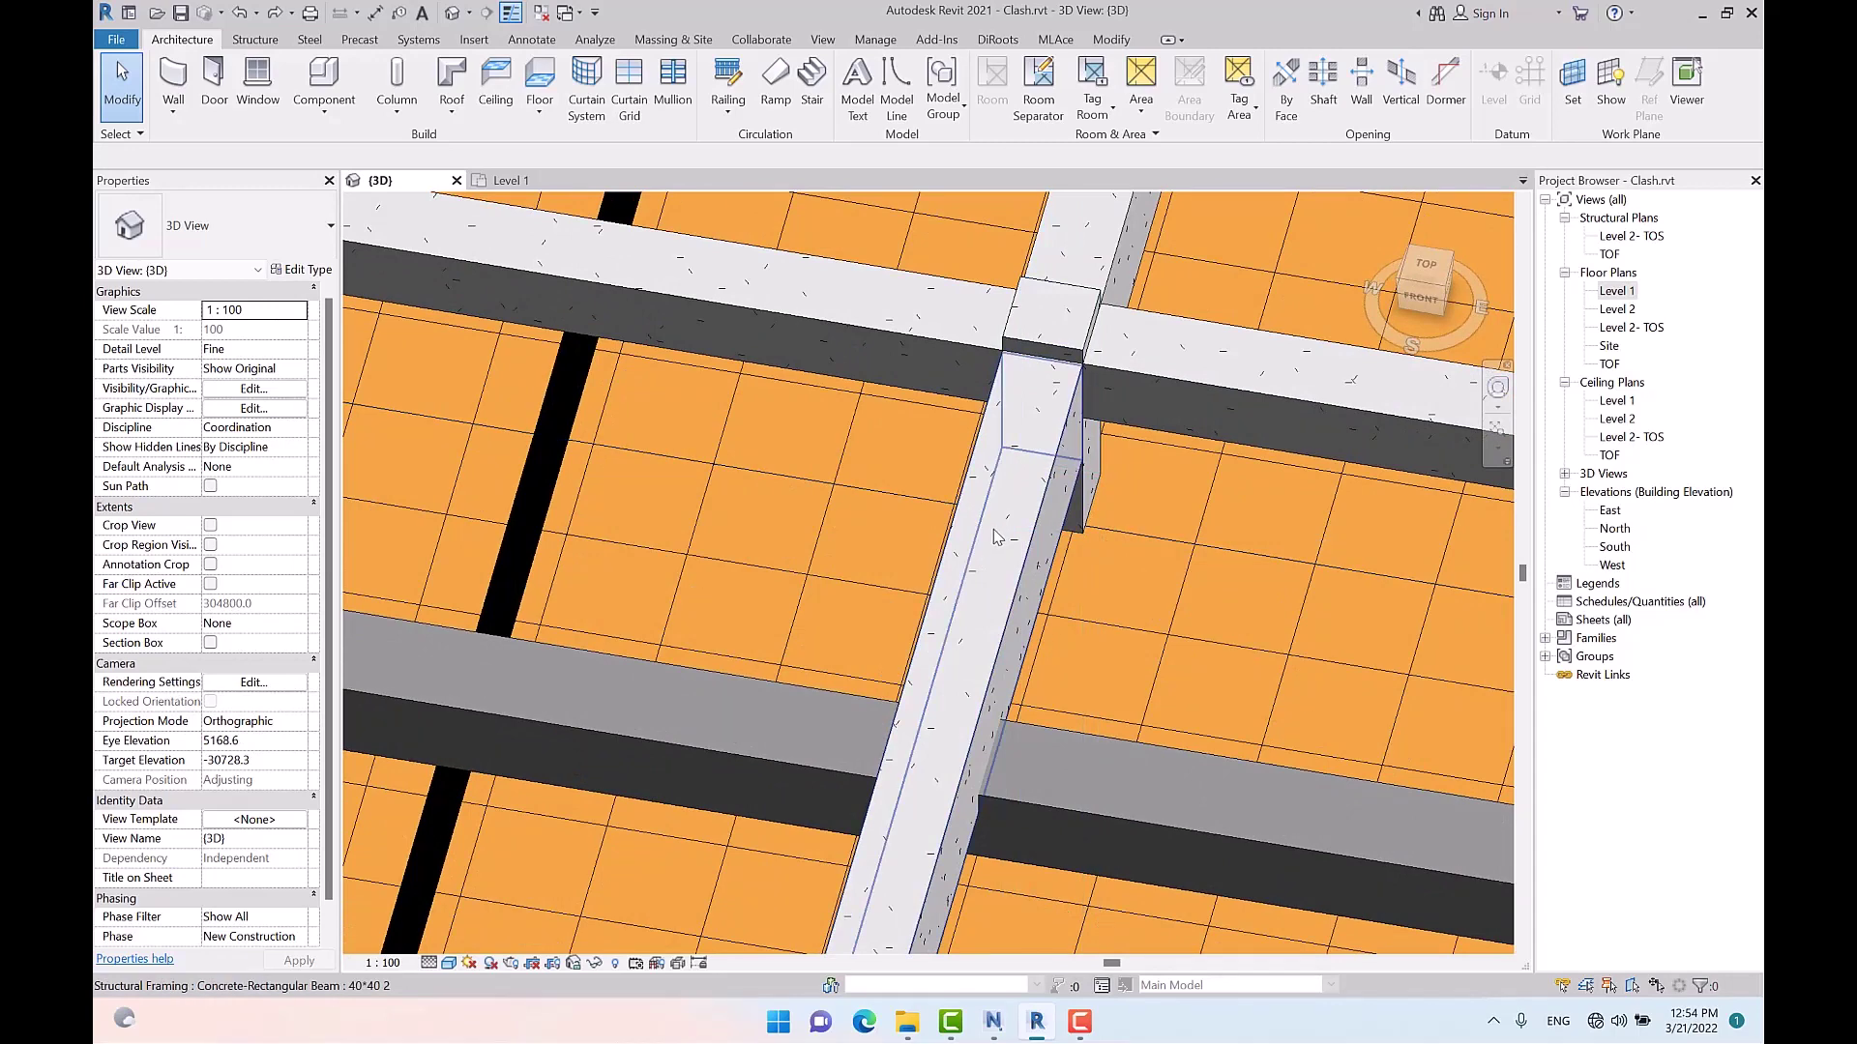
click(1025, 630)
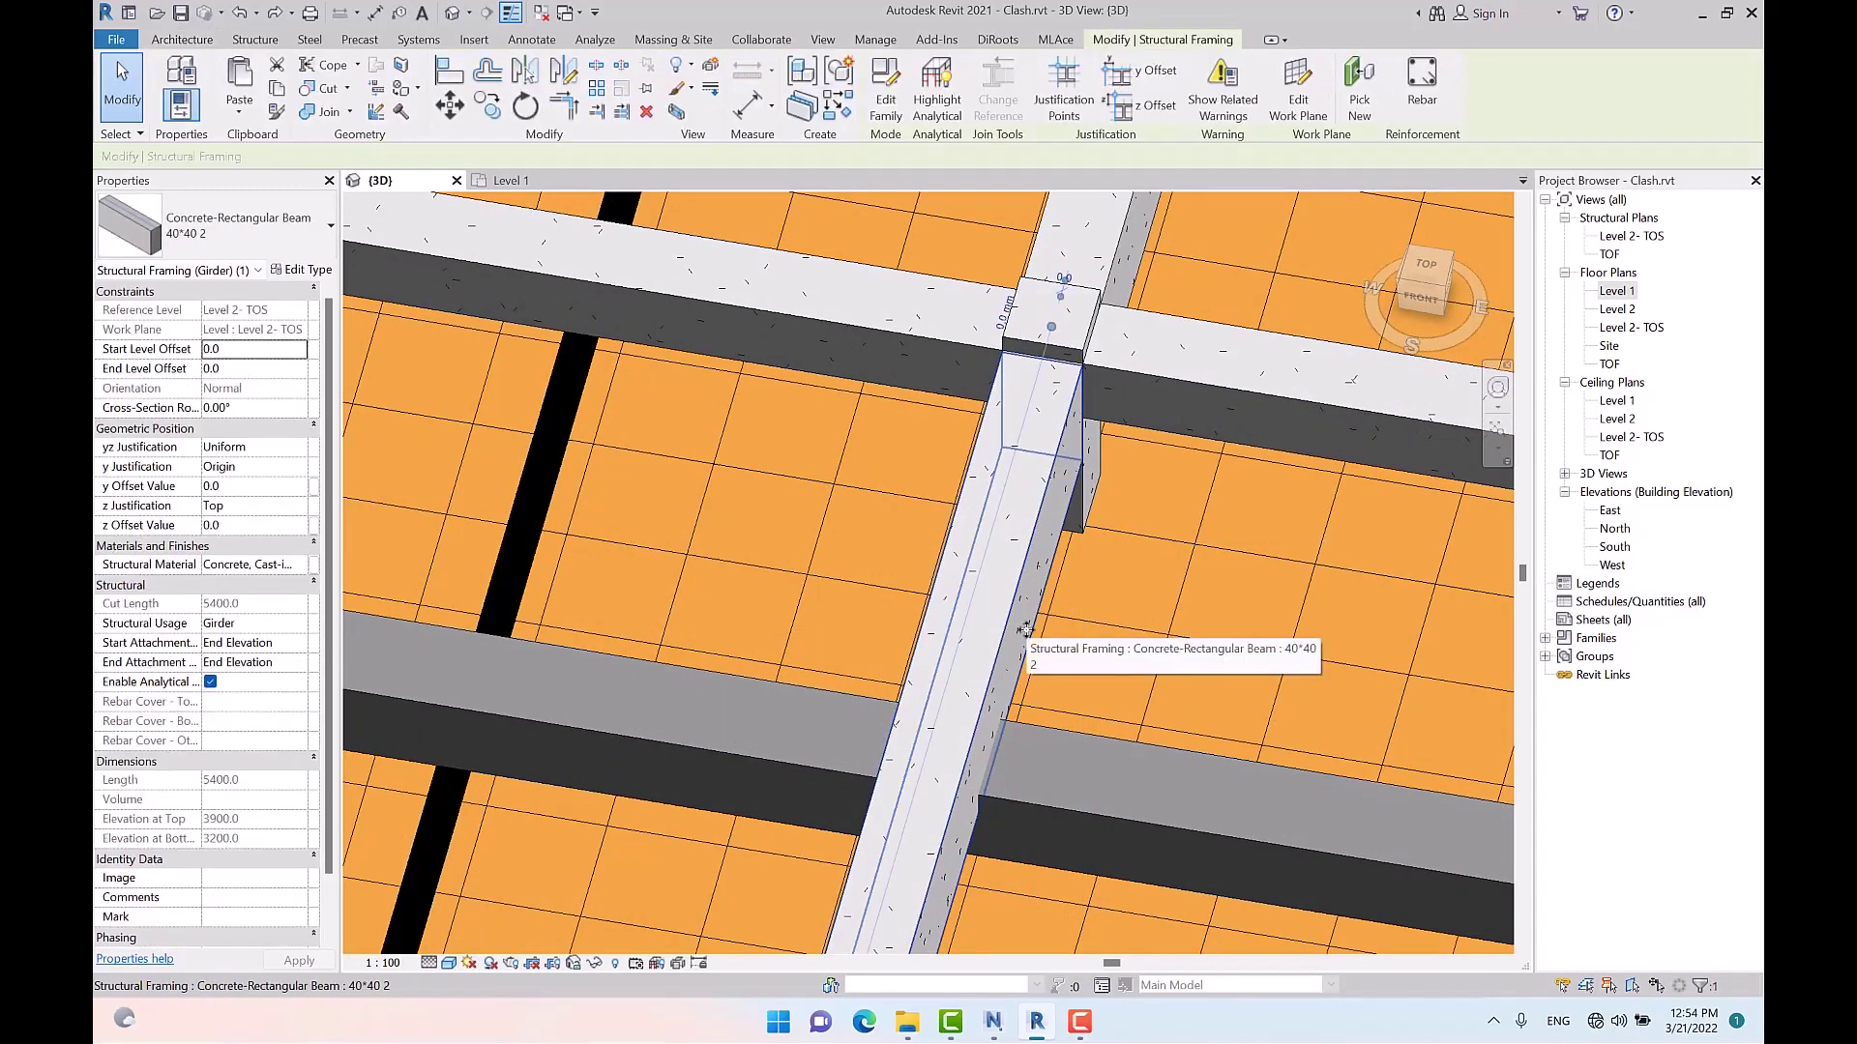
key(Left)
key(Left)
key(Left)
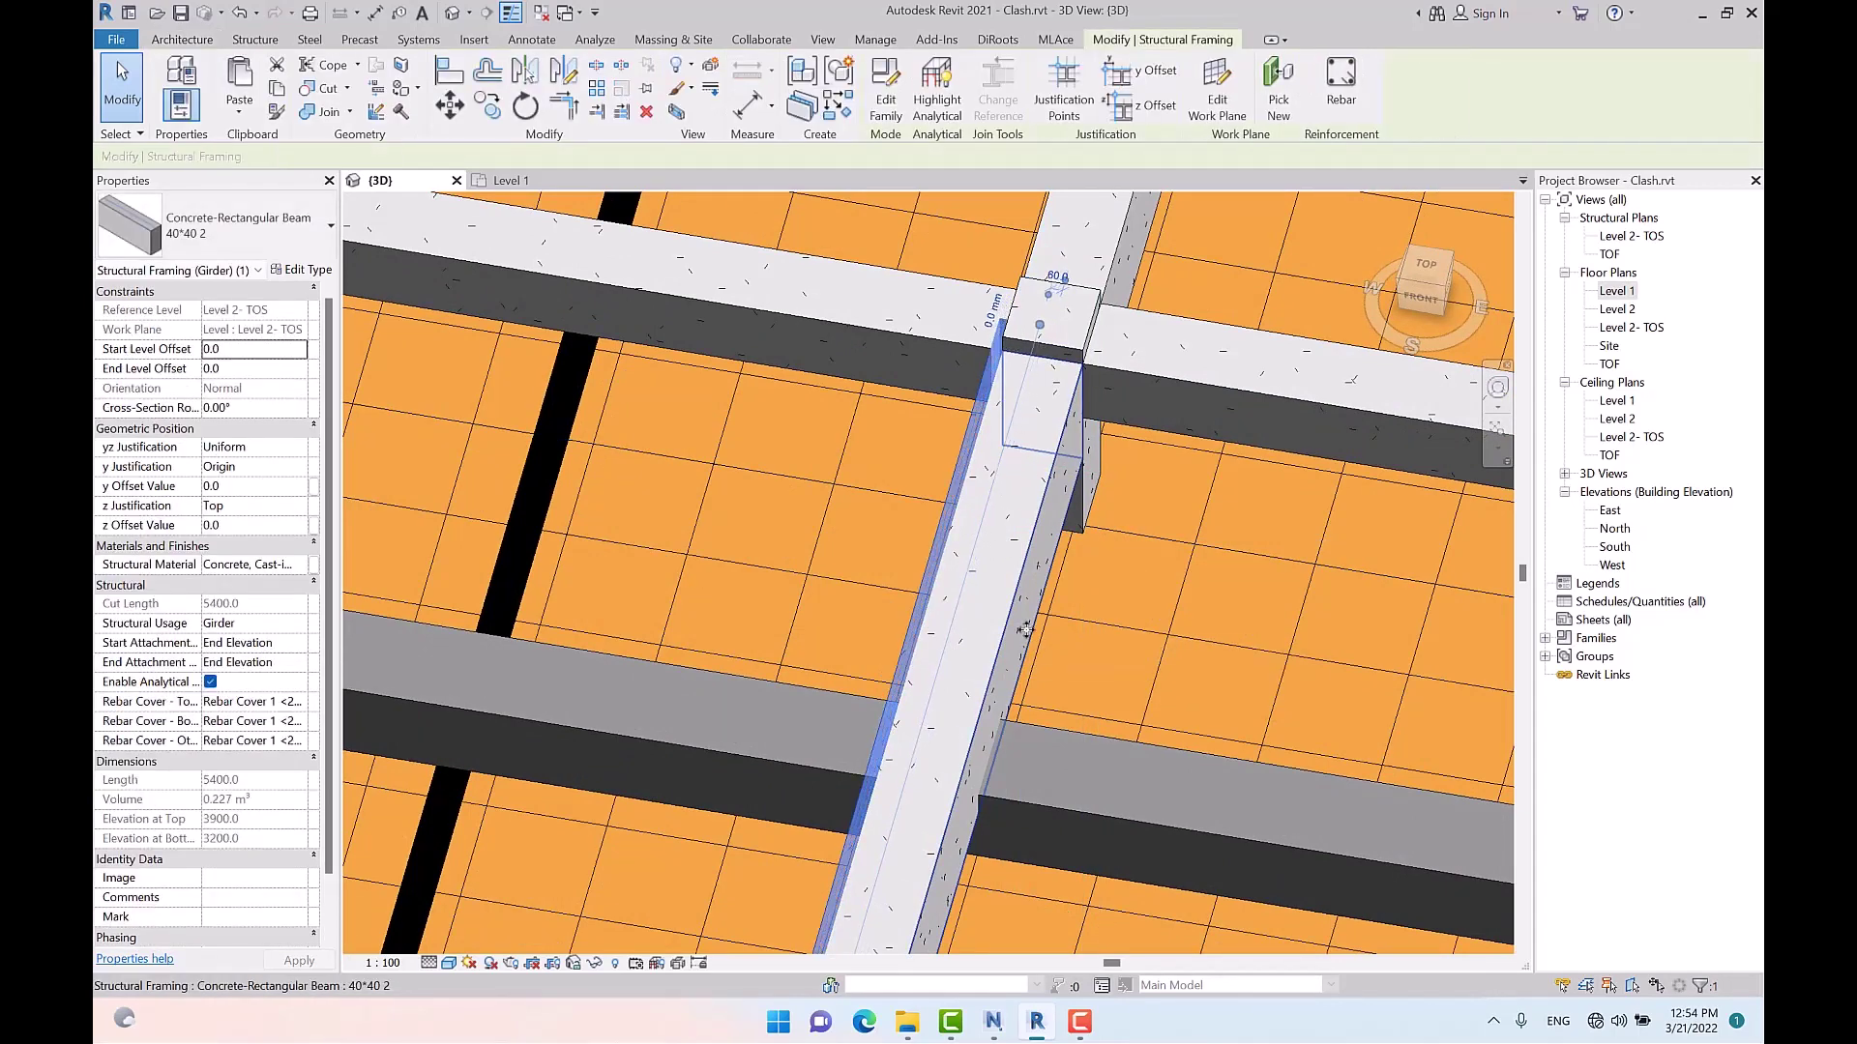
key(Left)
key(Left)
key(Left)
key(Left)
key(Left)
key(Left)
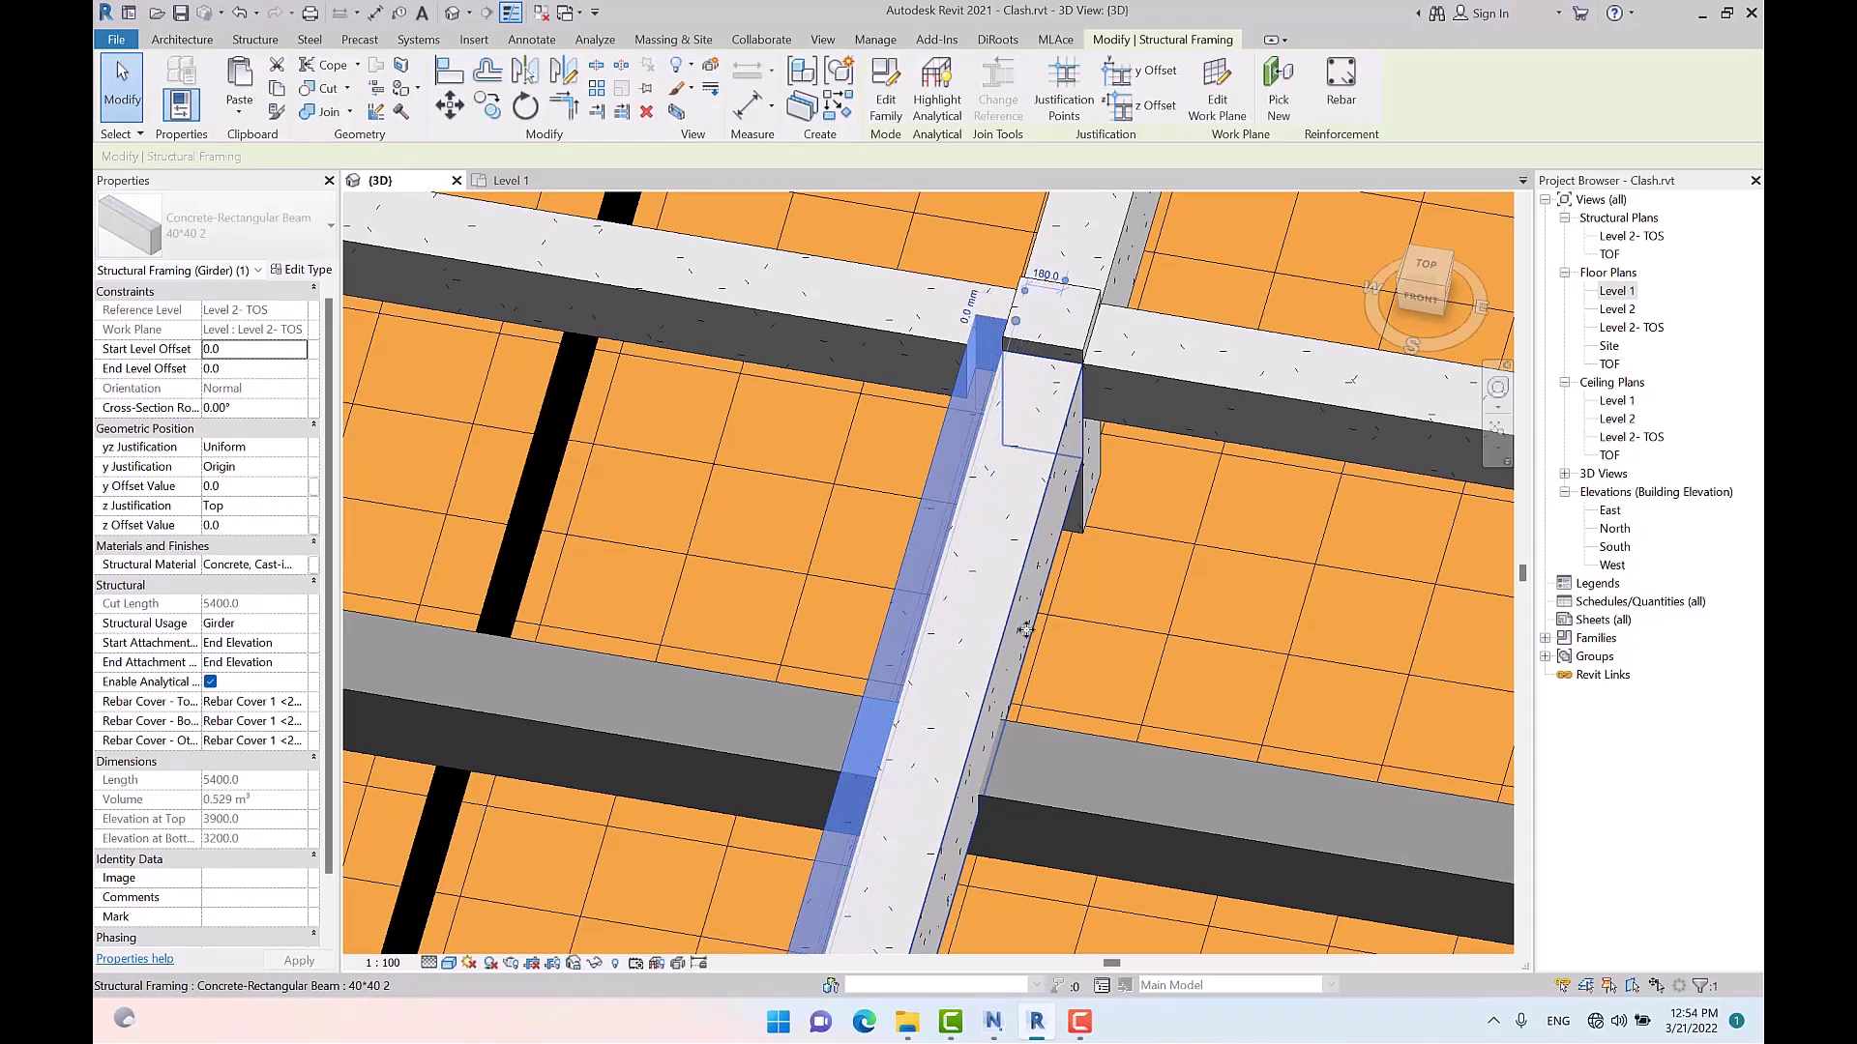
key(Escape)
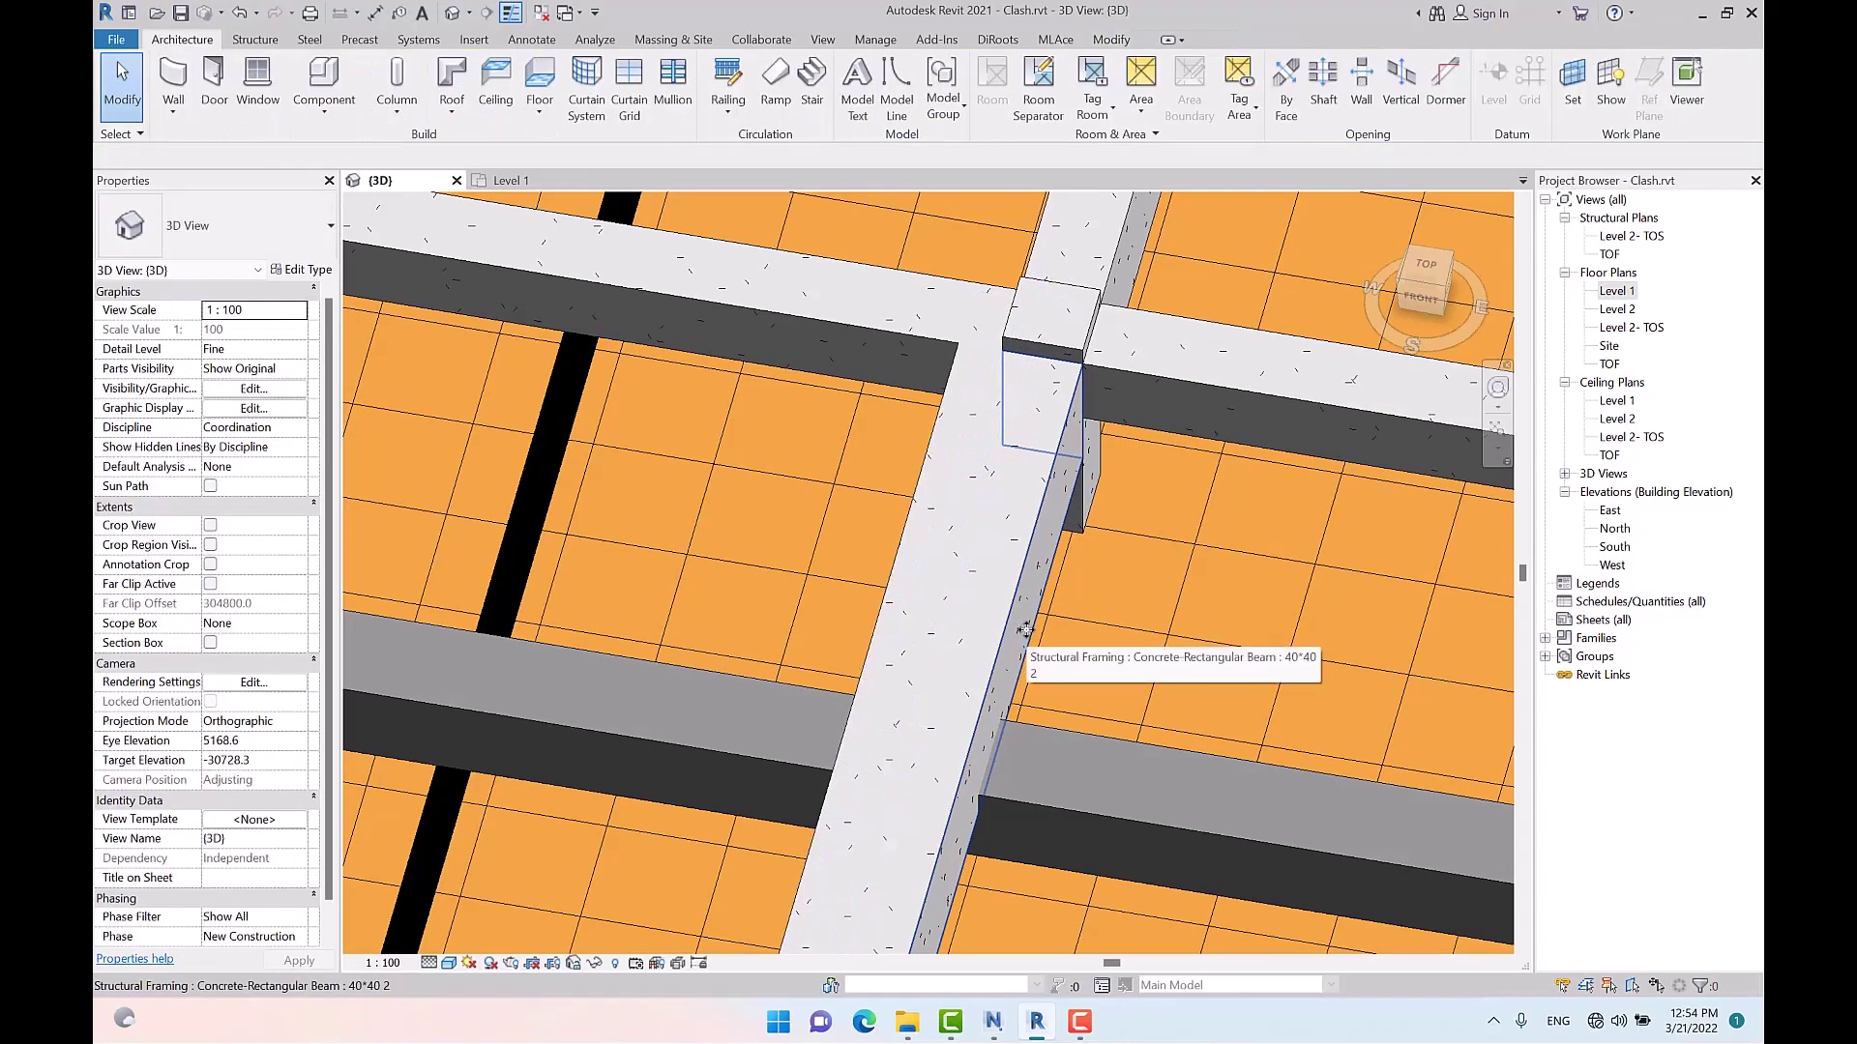
Nudge the duplicated girder further to about 240 mm from the original and unjoin the conflicting elements
click(917, 559)
key(Left)
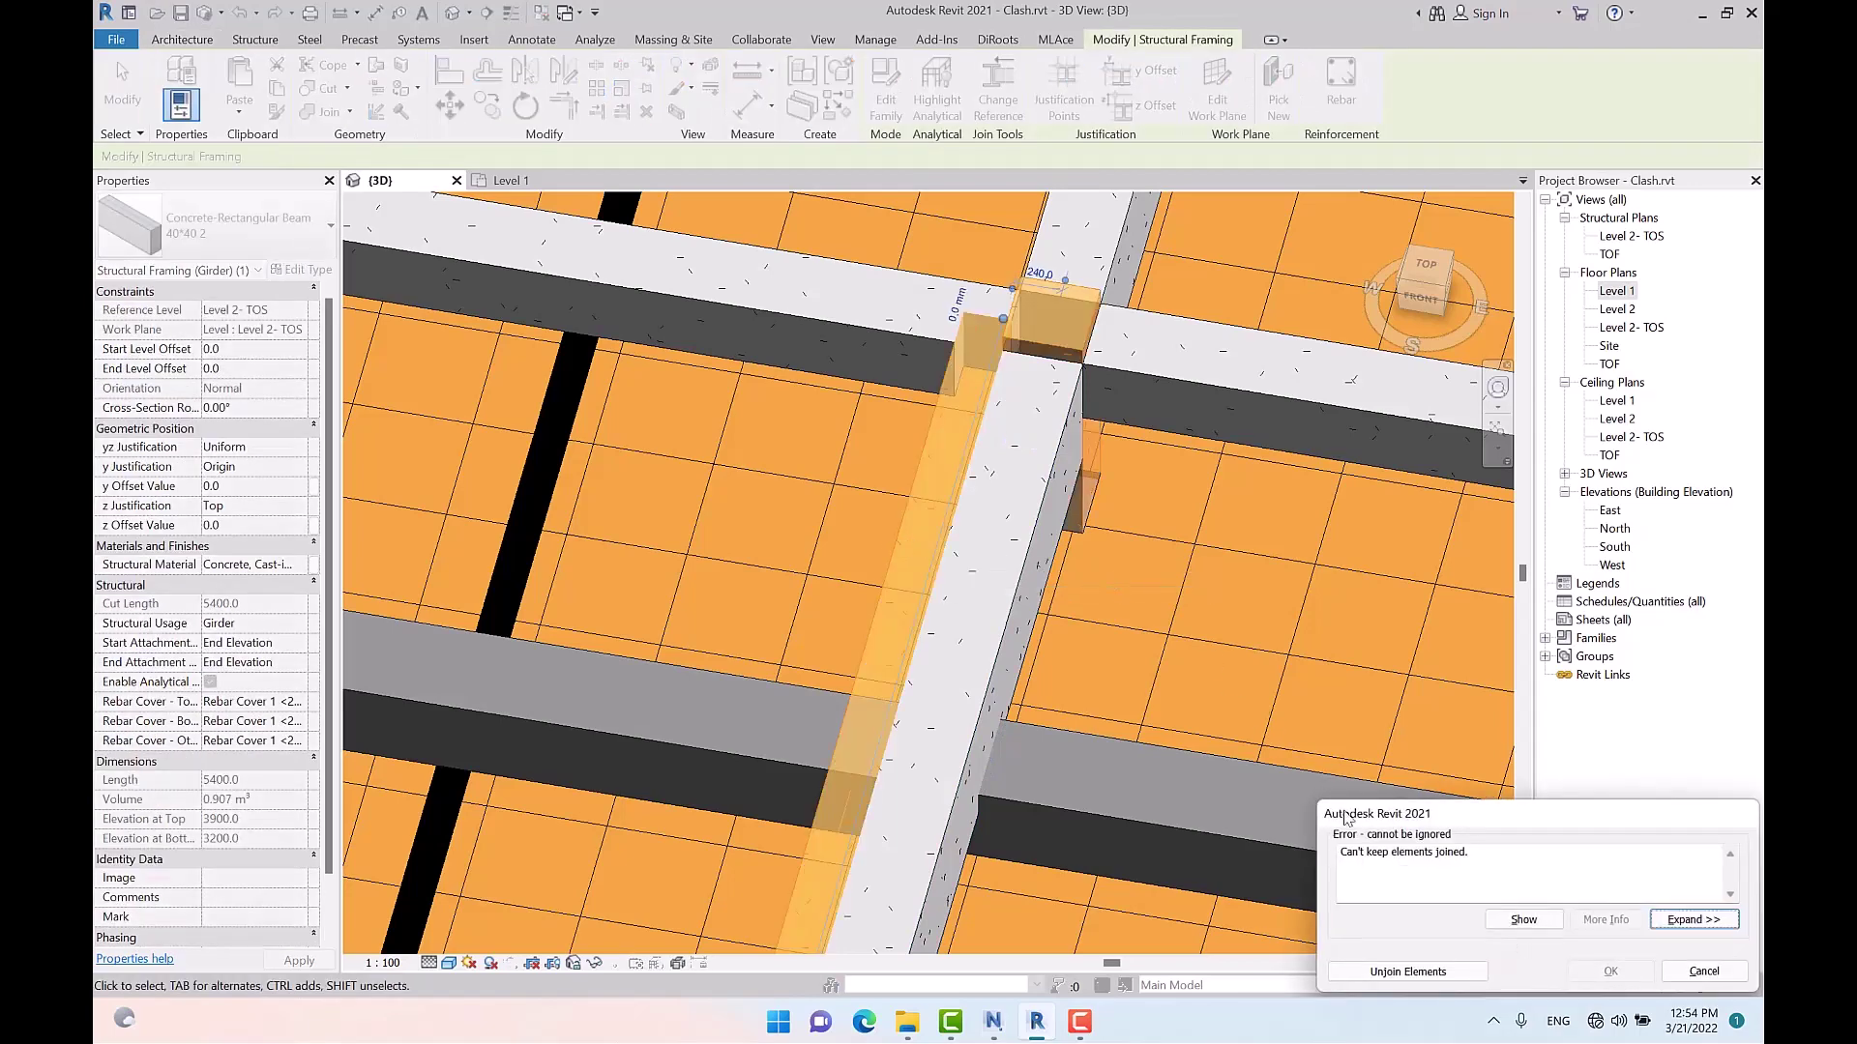
click(1377, 975)
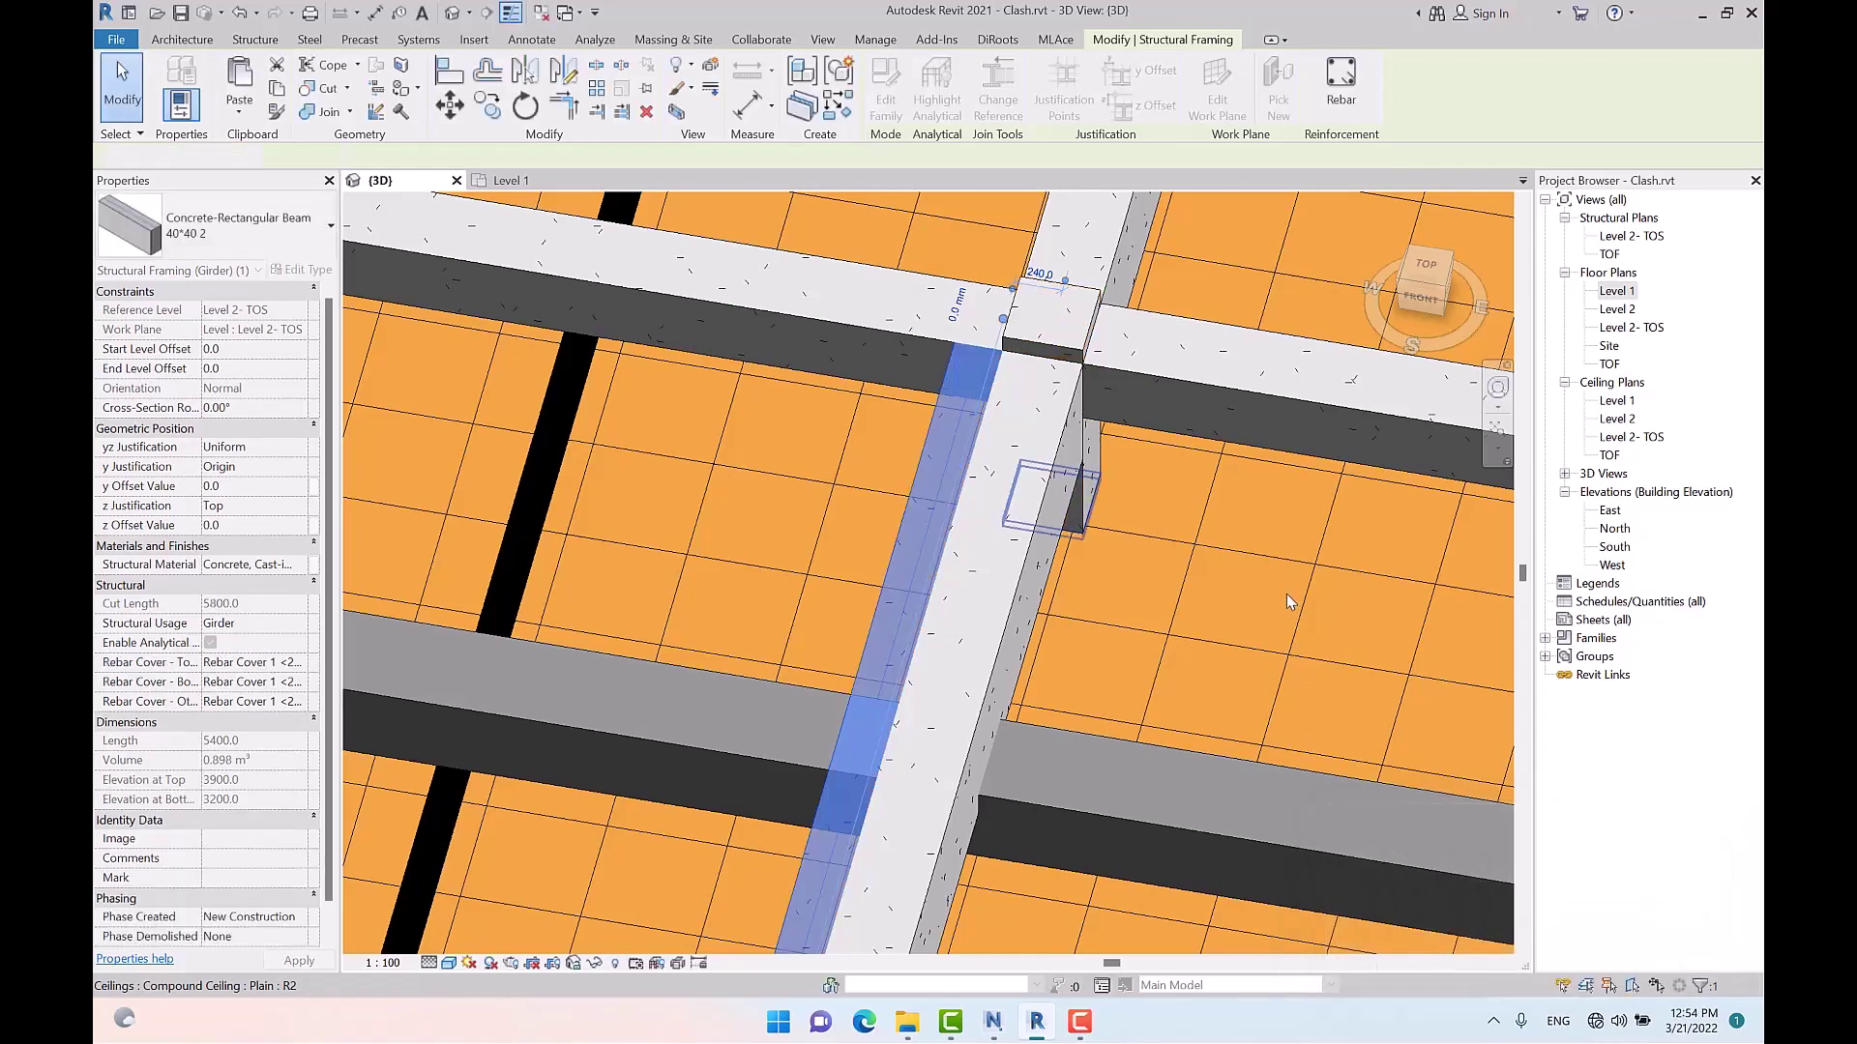
key(Escape)
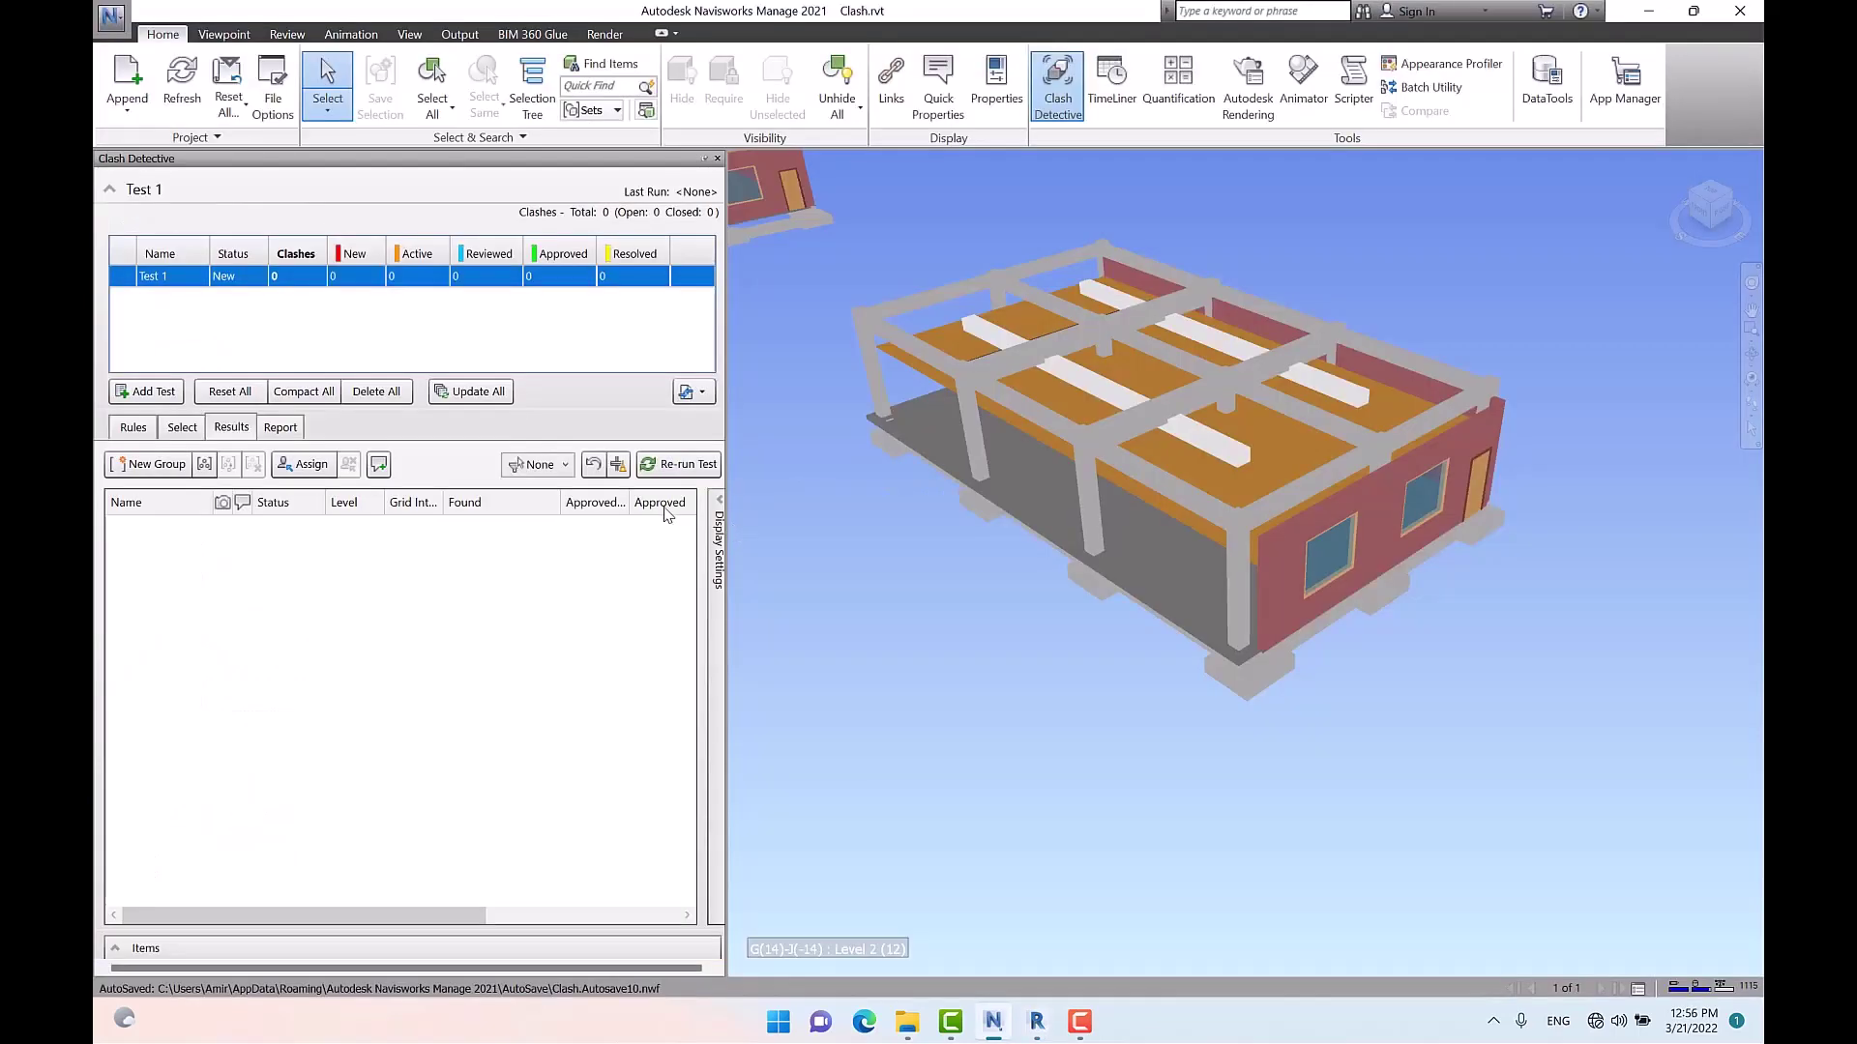
Set the type of Test 1 to Clearance in Navisworks and open its tolerance for editing
click(181, 427)
click(232, 871)
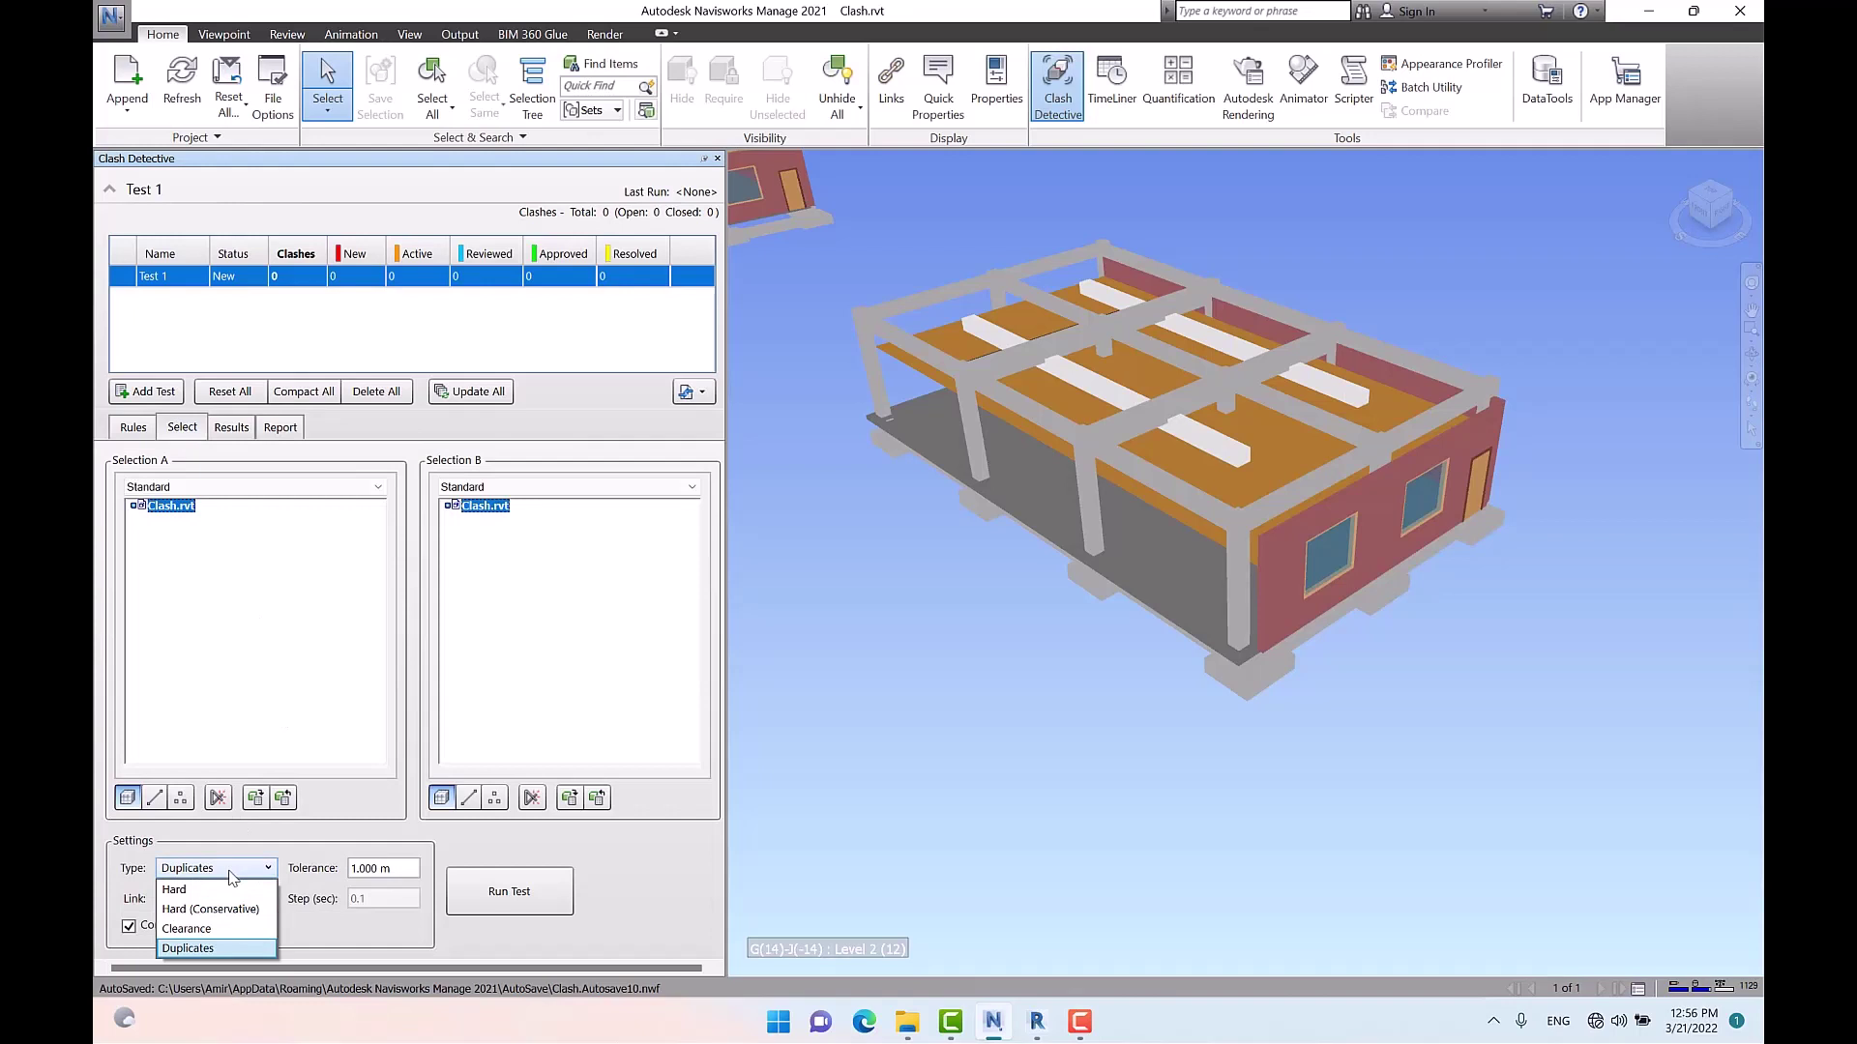
click(250, 930)
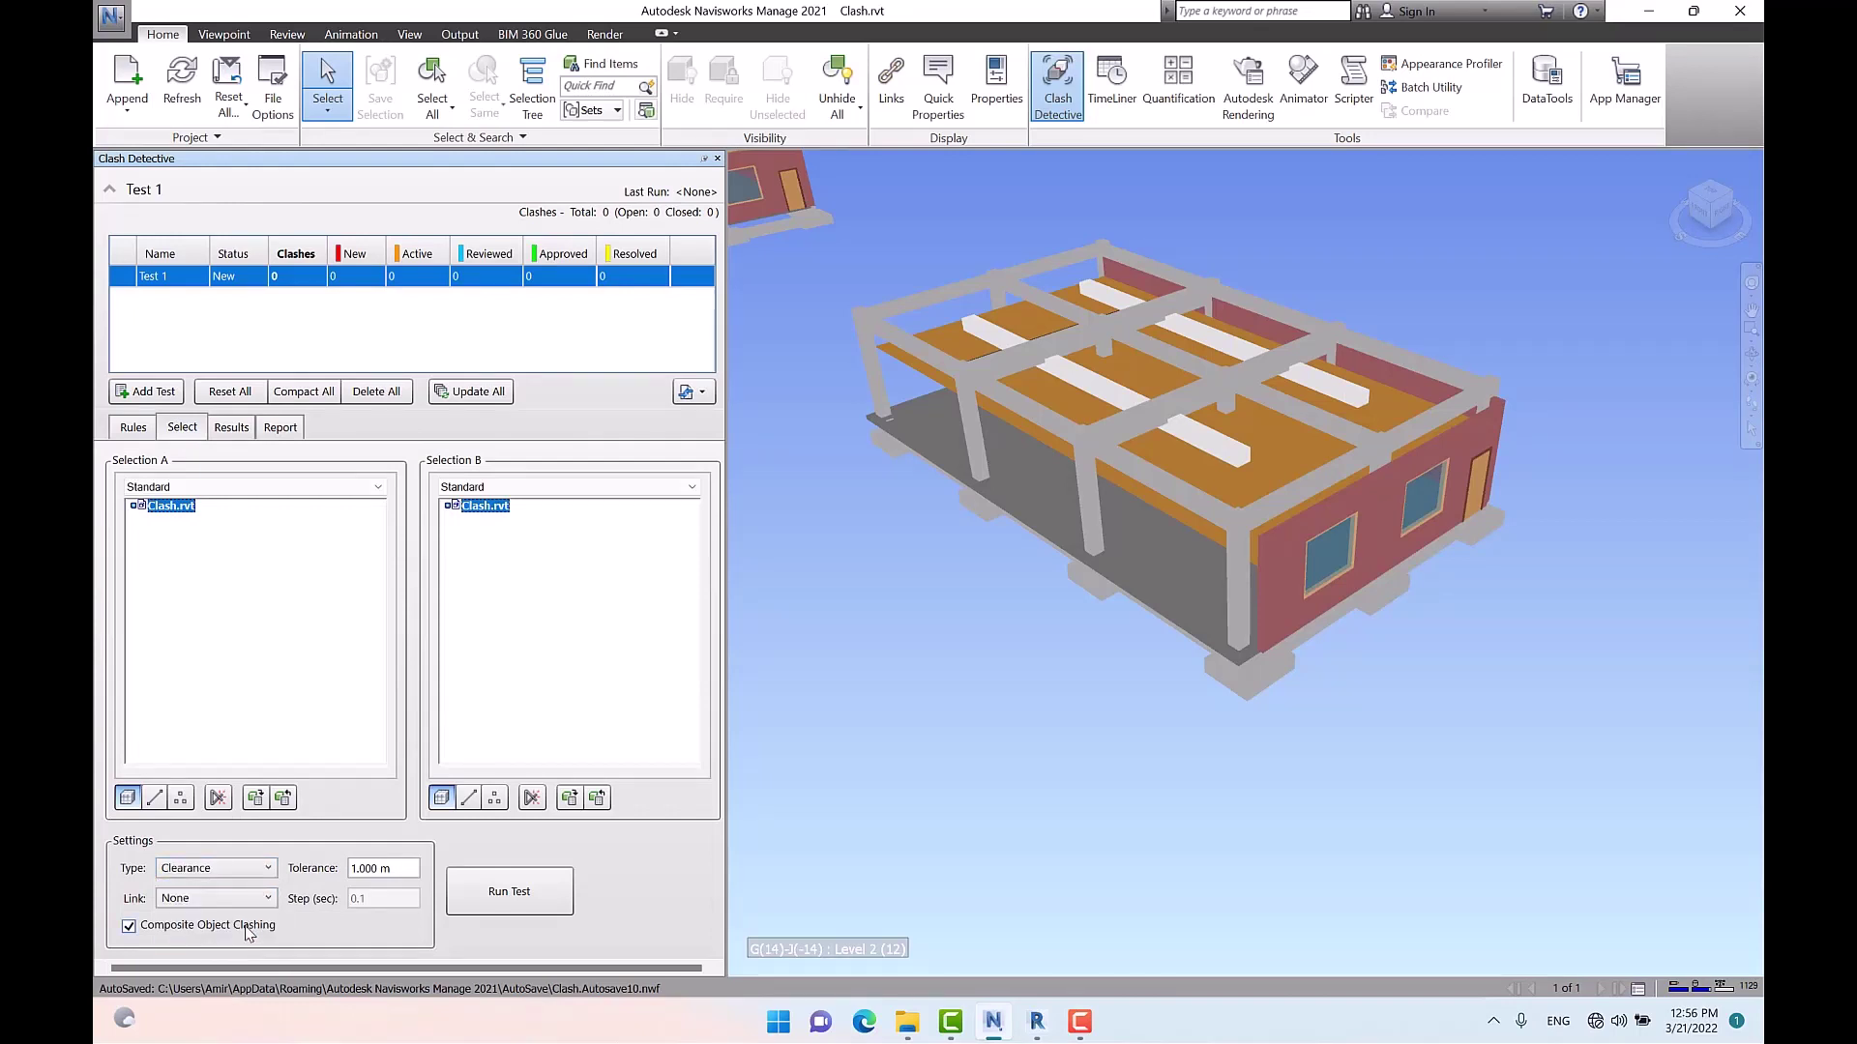
click(398, 869)
Select a troffer light in the ceiling, extend the selection to all lights of the same type and use them as Selection A
scroll(1331, 519, down, 5)
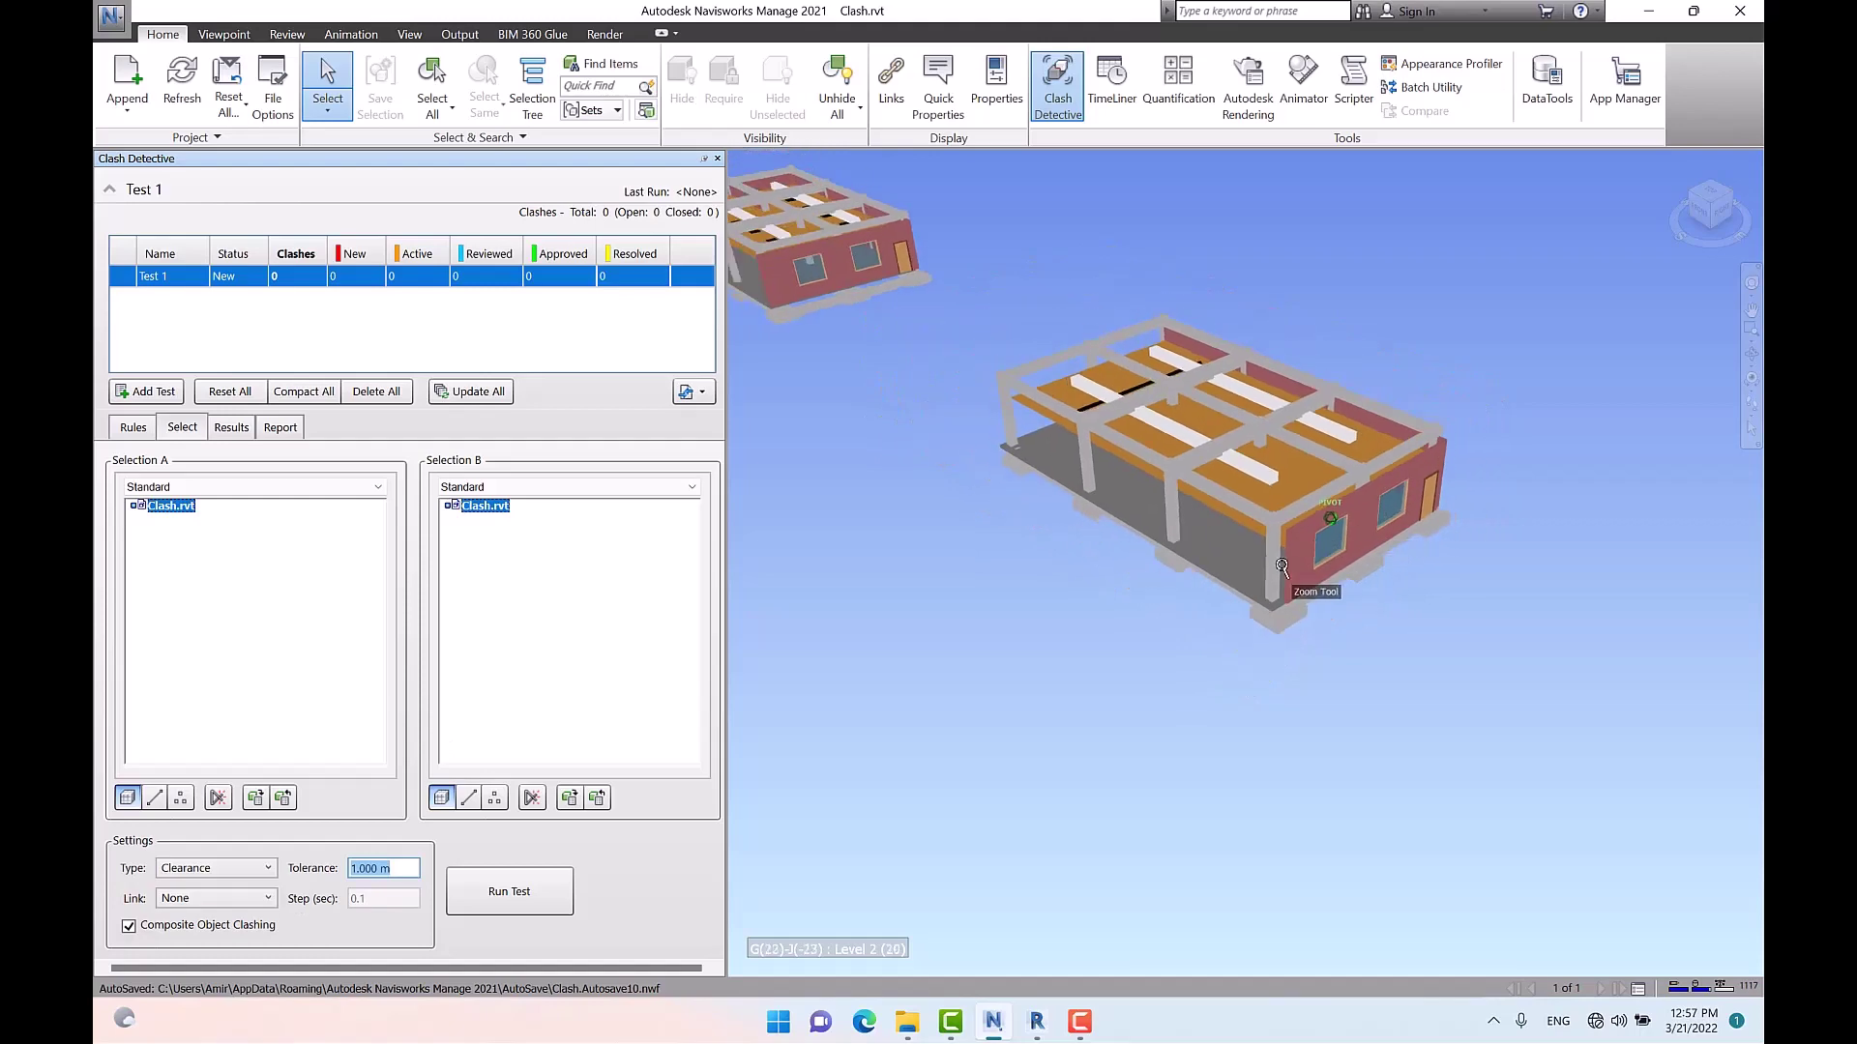
middle_drag(1247, 563, 1388, 487)
scroll(1388, 486, up, 10)
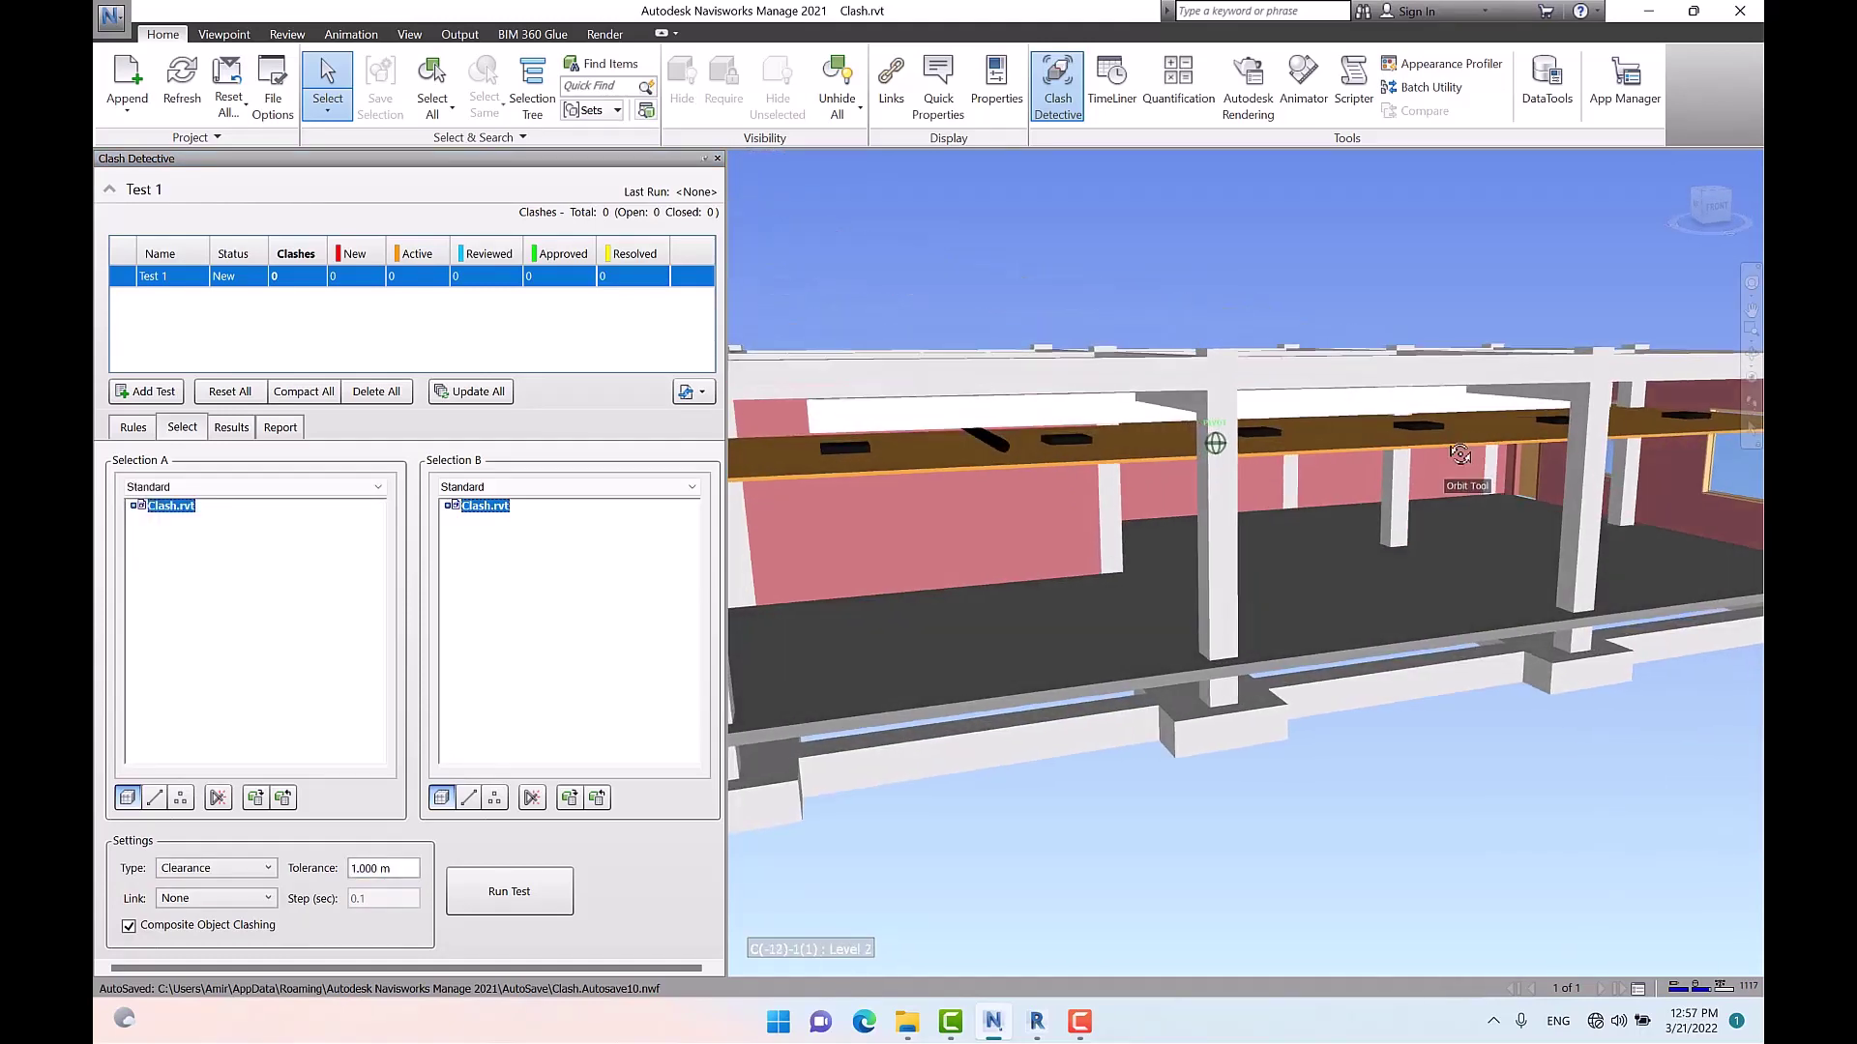
shift+middle_drag(1452, 434, 1441, 457)
scroll(1209, 402, up, 4)
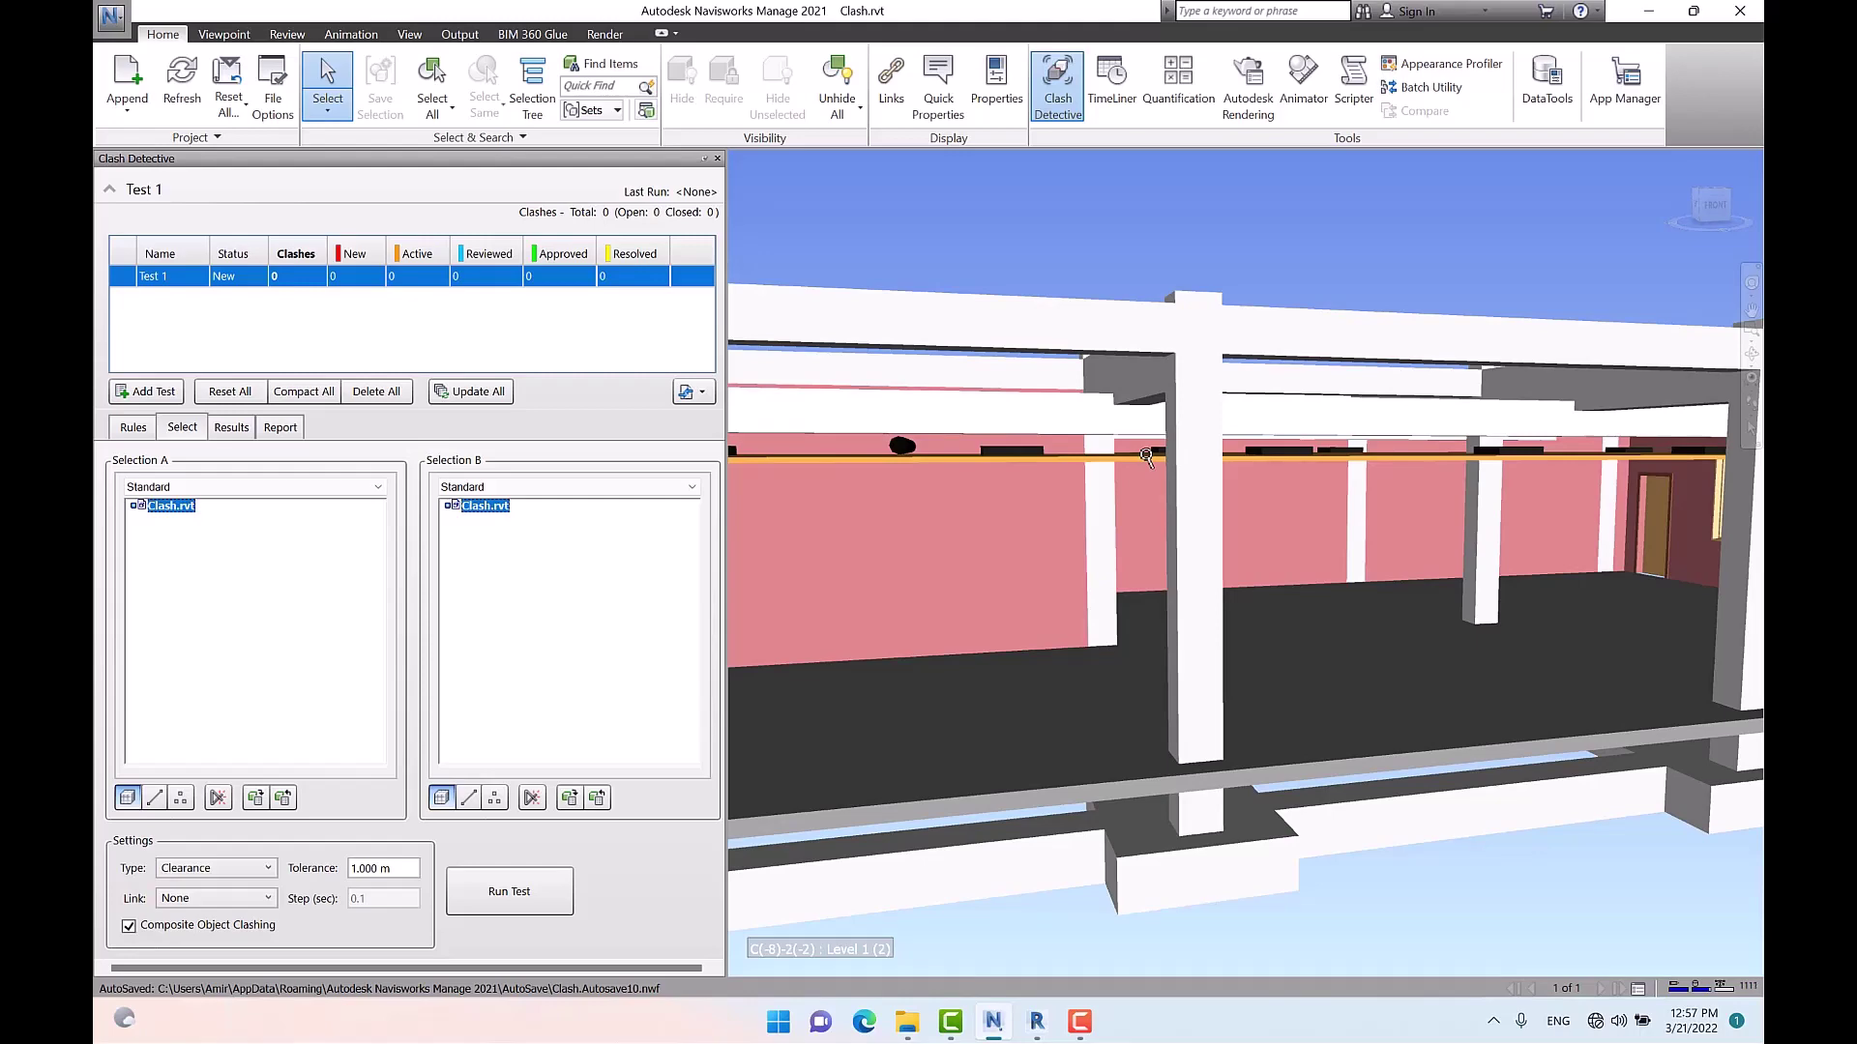
scroll(1247, 418, down, 4)
mouse_move(1250, 418)
shift+middle_down()
mouse_move(1302, 414)
mouse_move(1235, 517)
mouse_move(1257, 485)
mouse_move(1248, 437)
shift+middle_up()
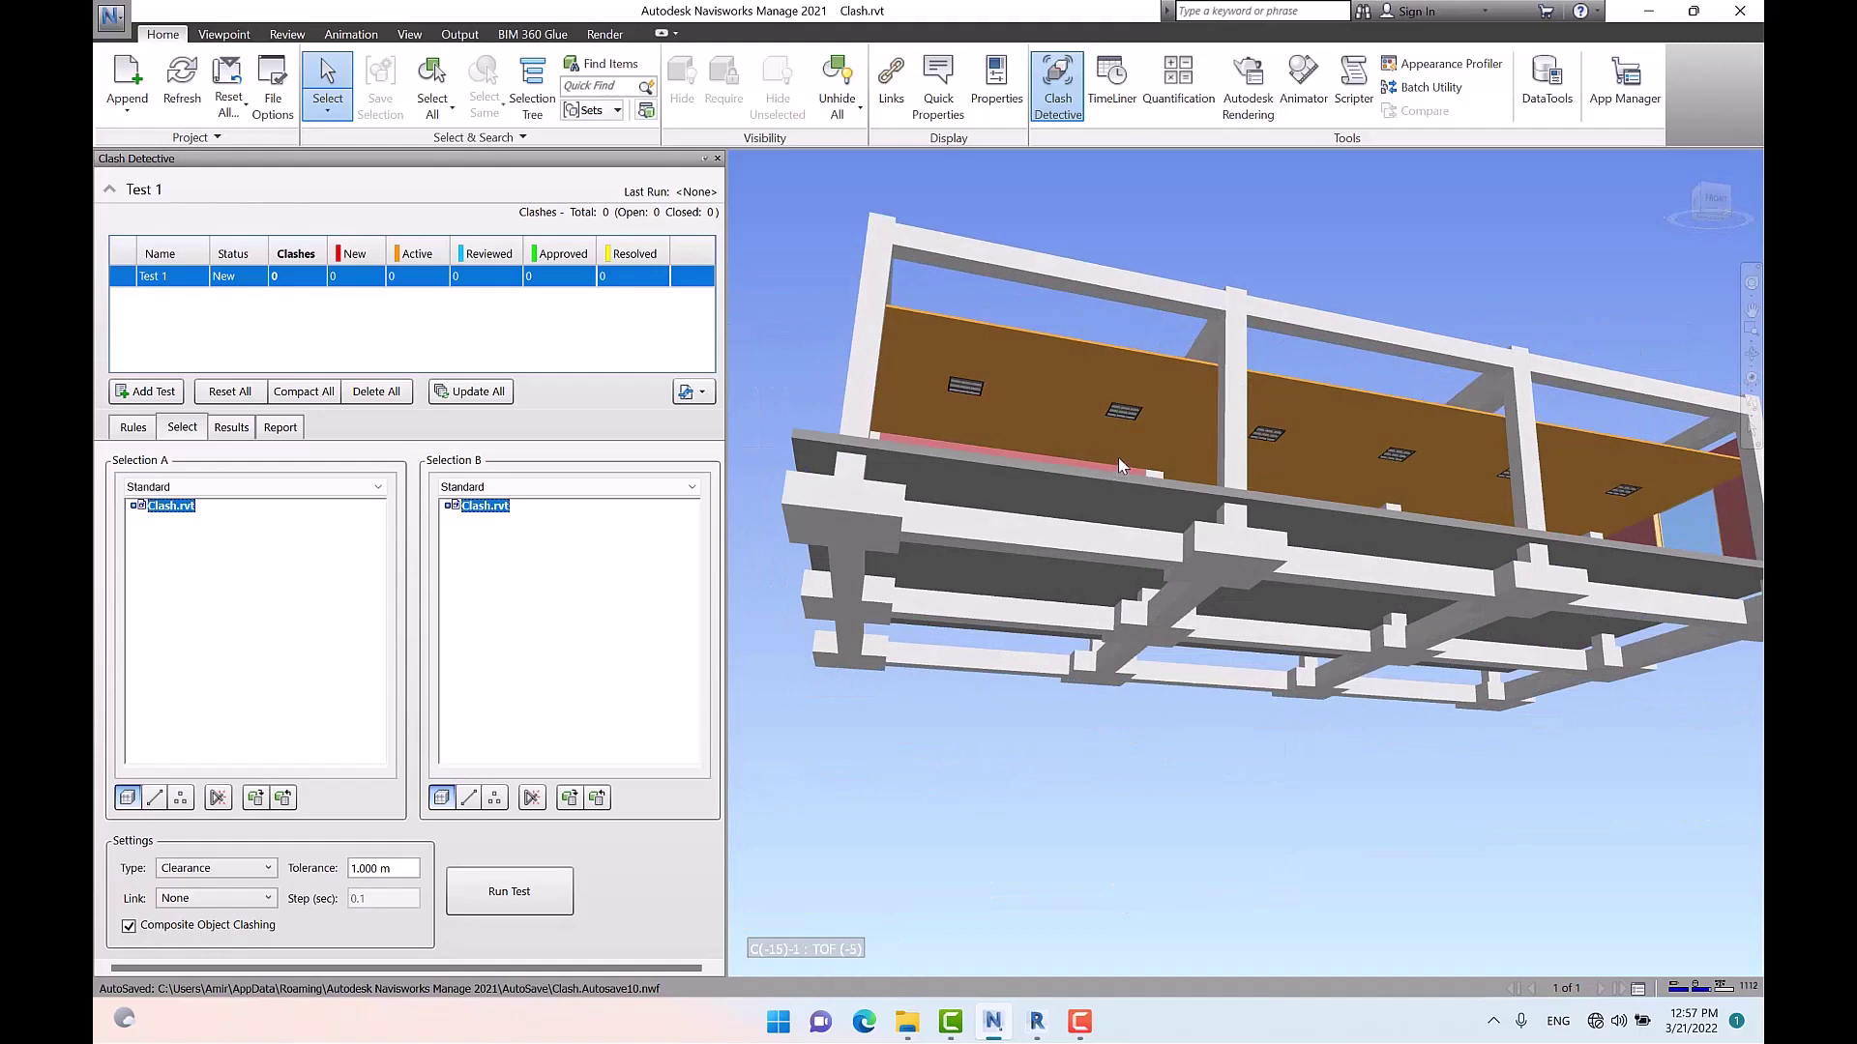
scroll(1119, 458, up, 1)
click(1126, 417)
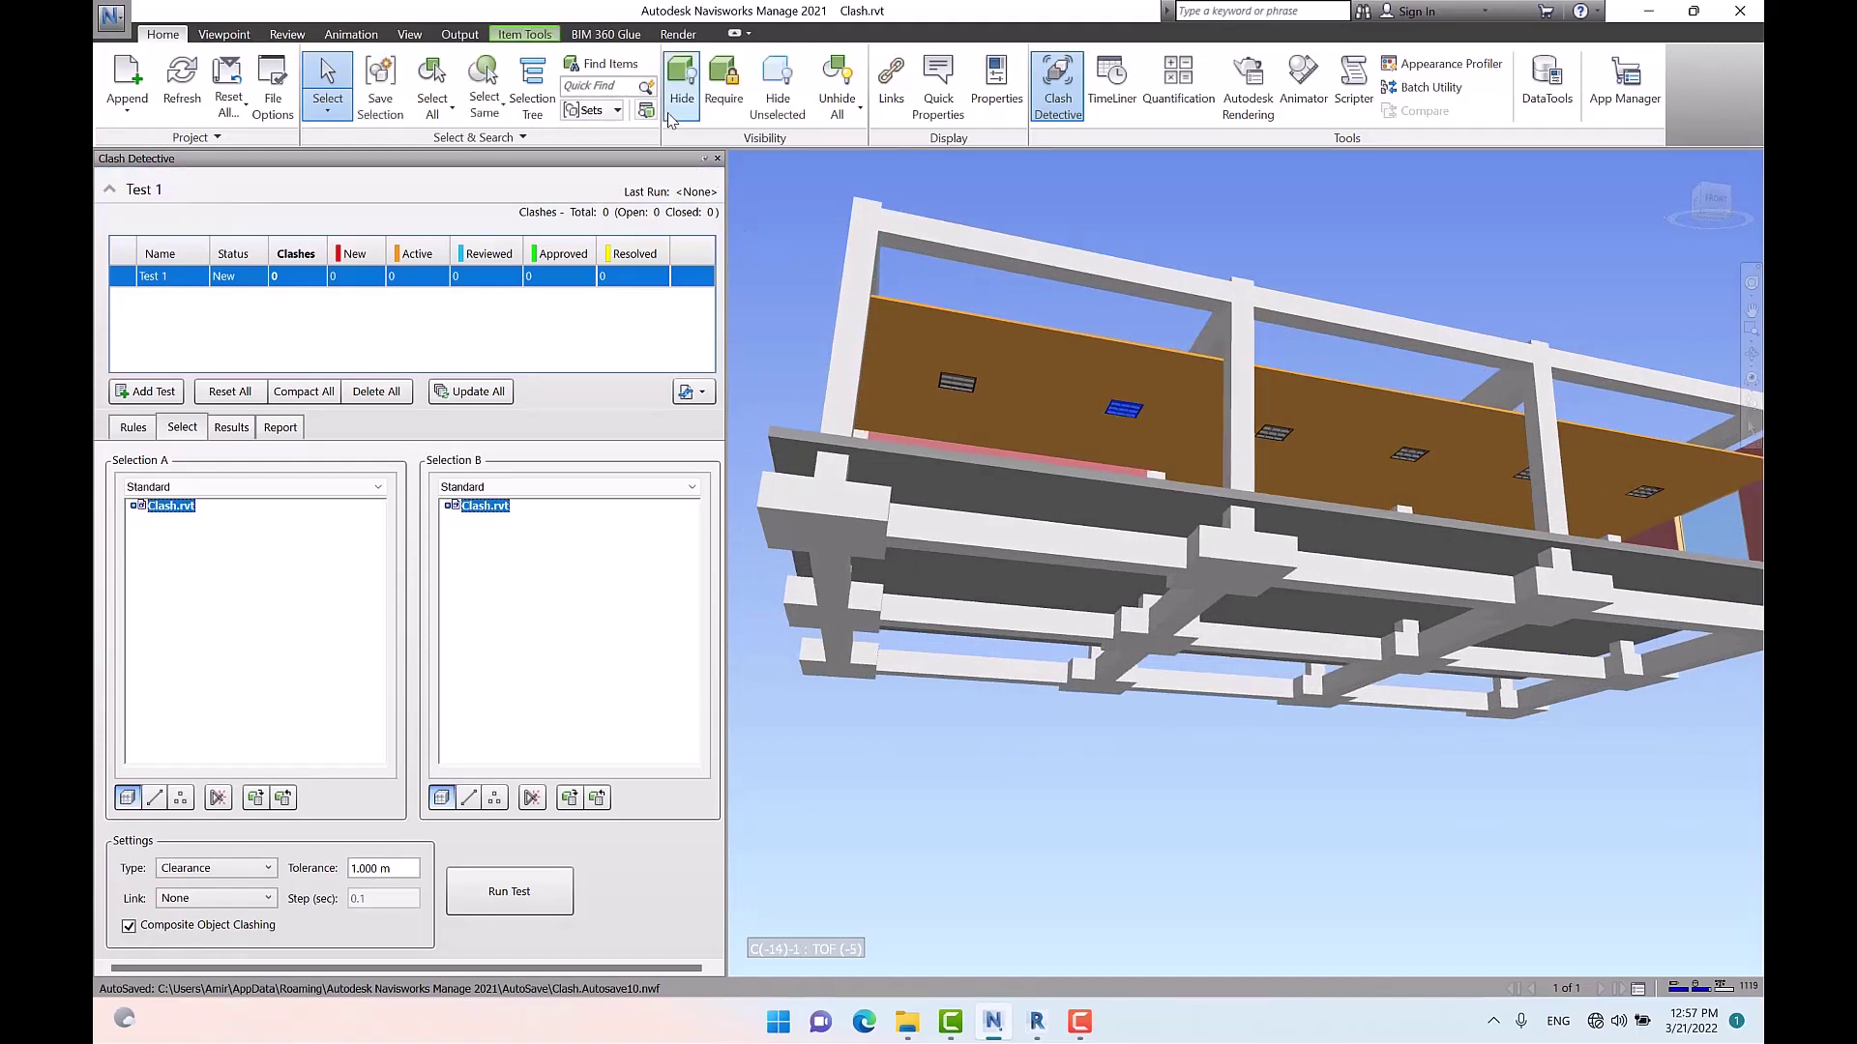
click(499, 114)
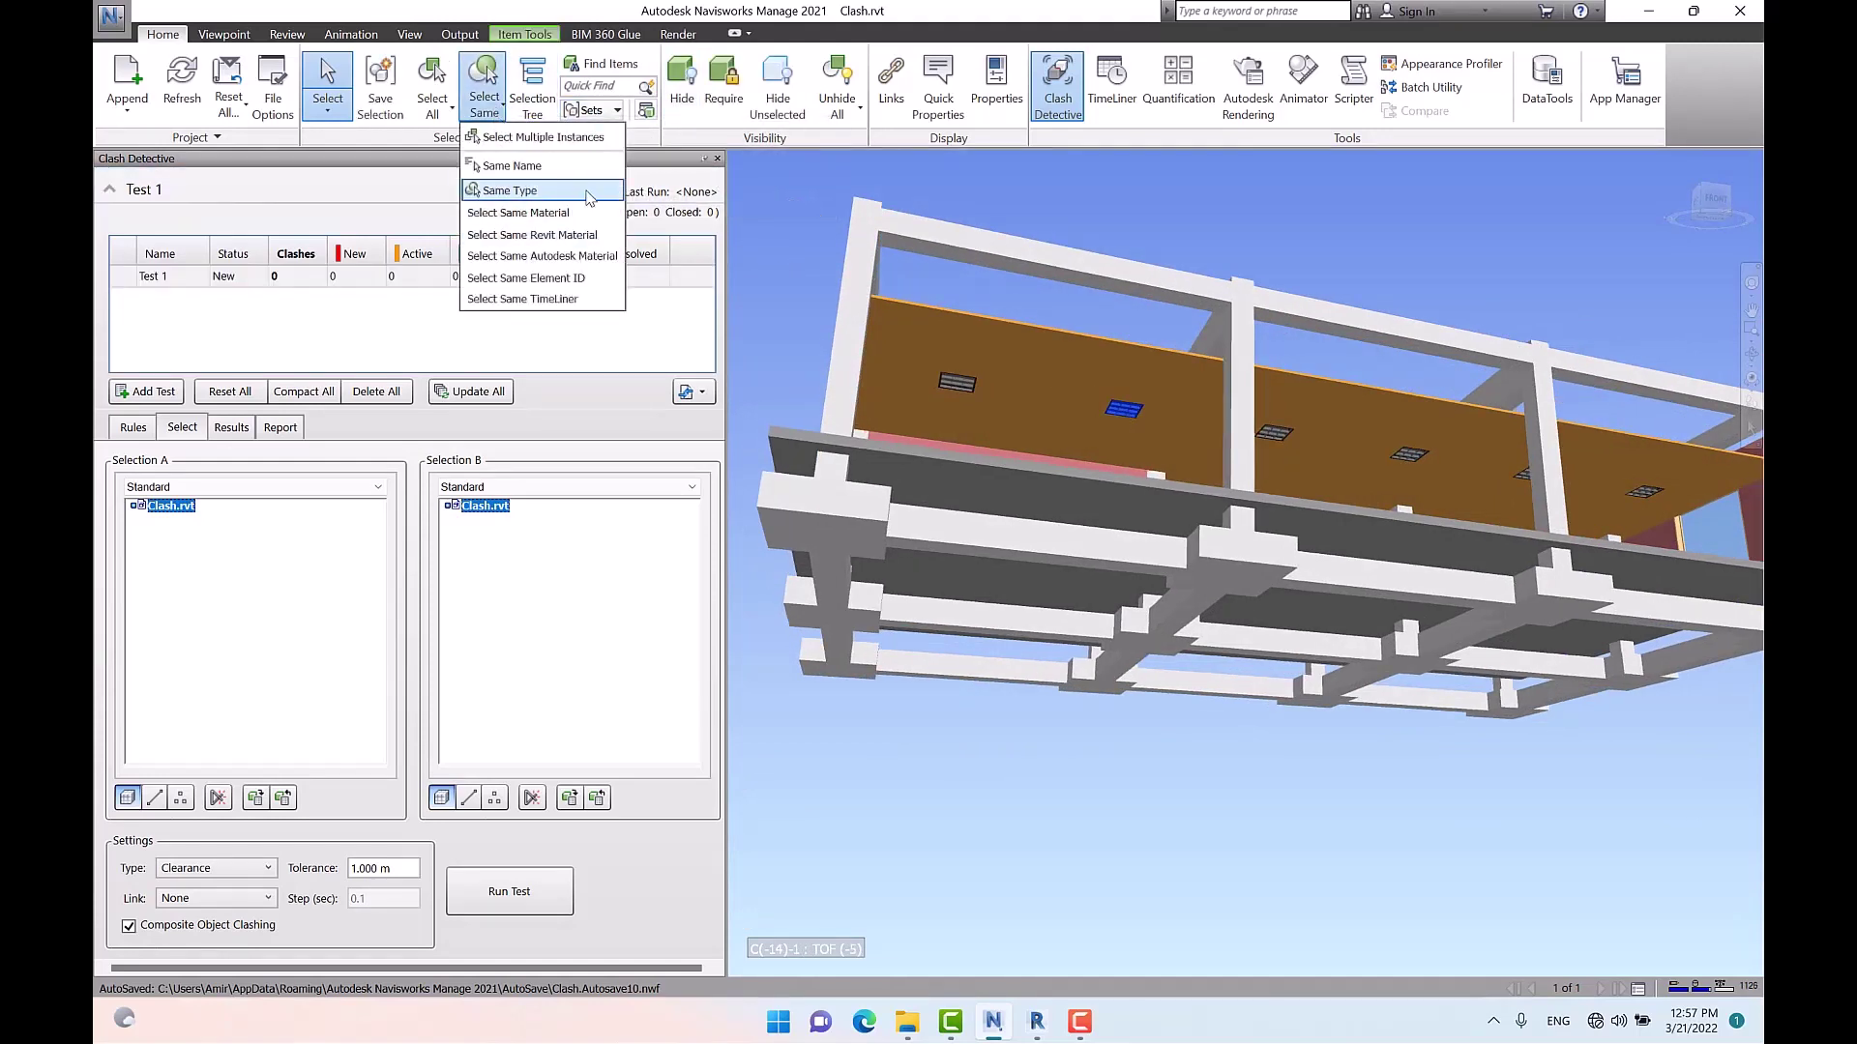
click(547, 192)
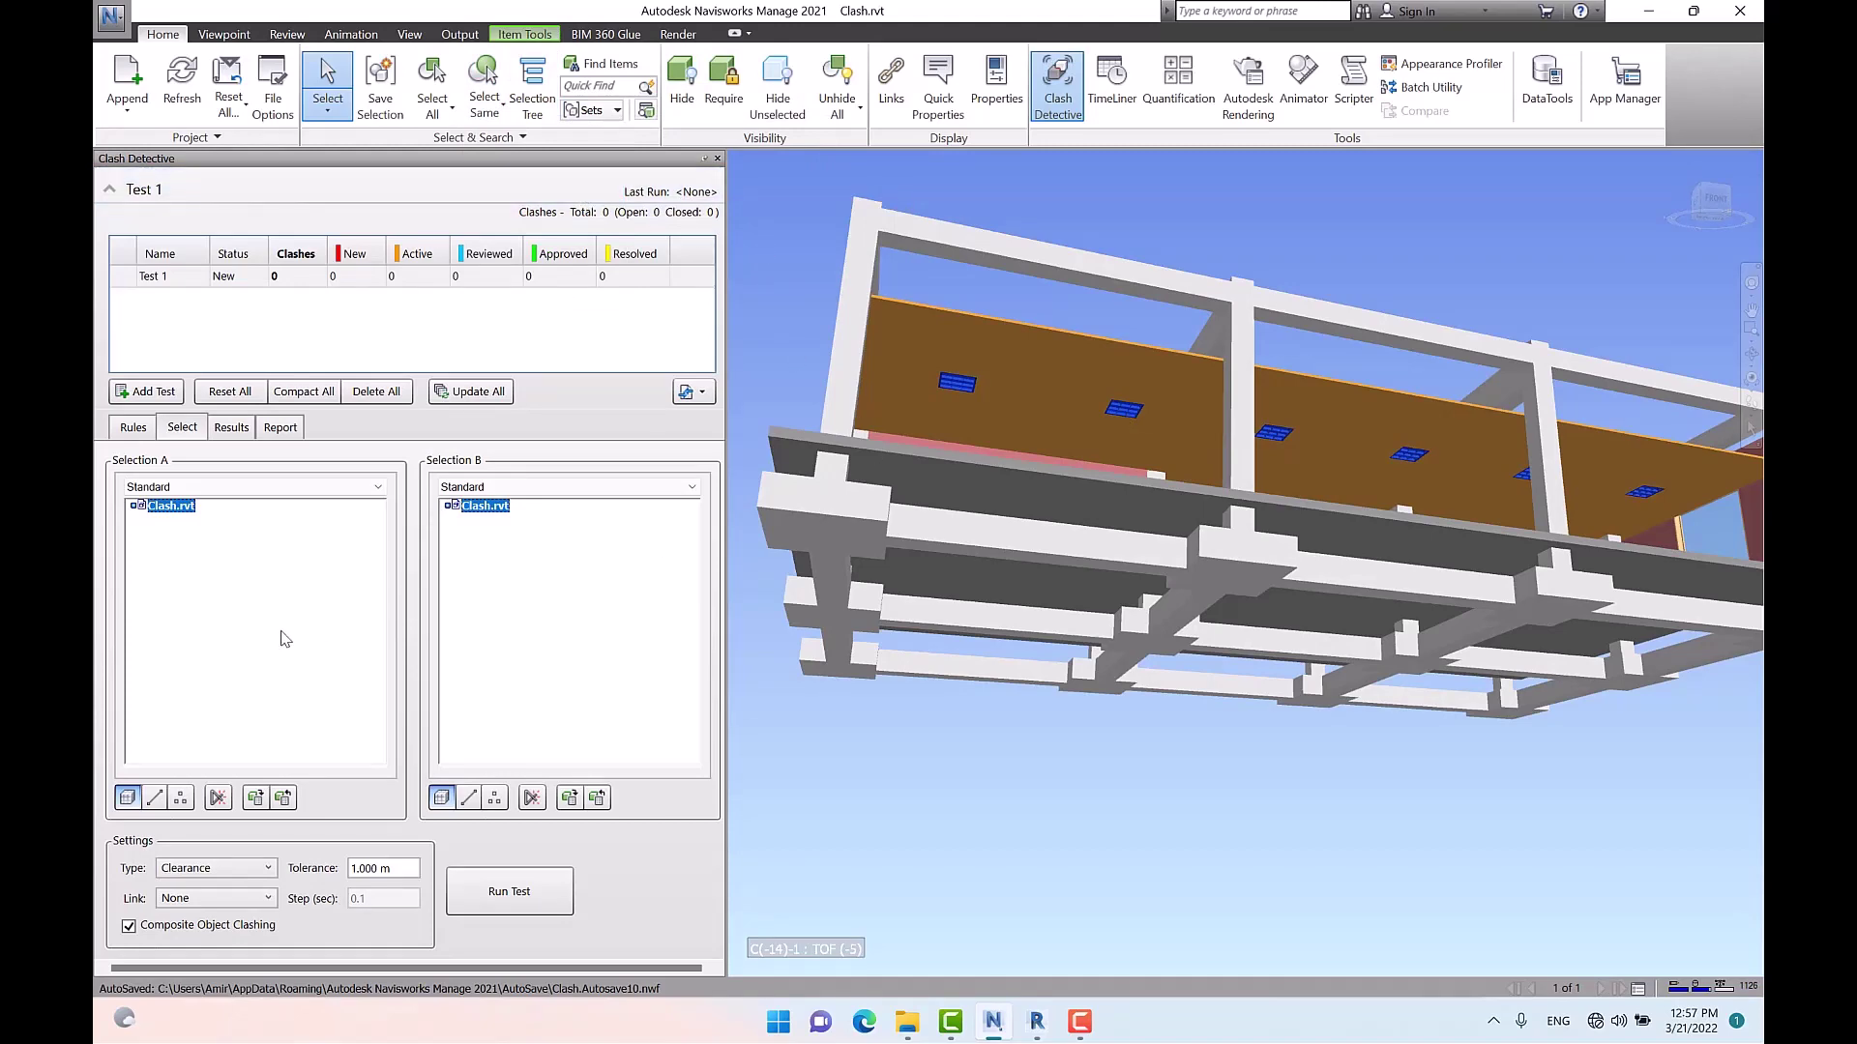
click(256, 801)
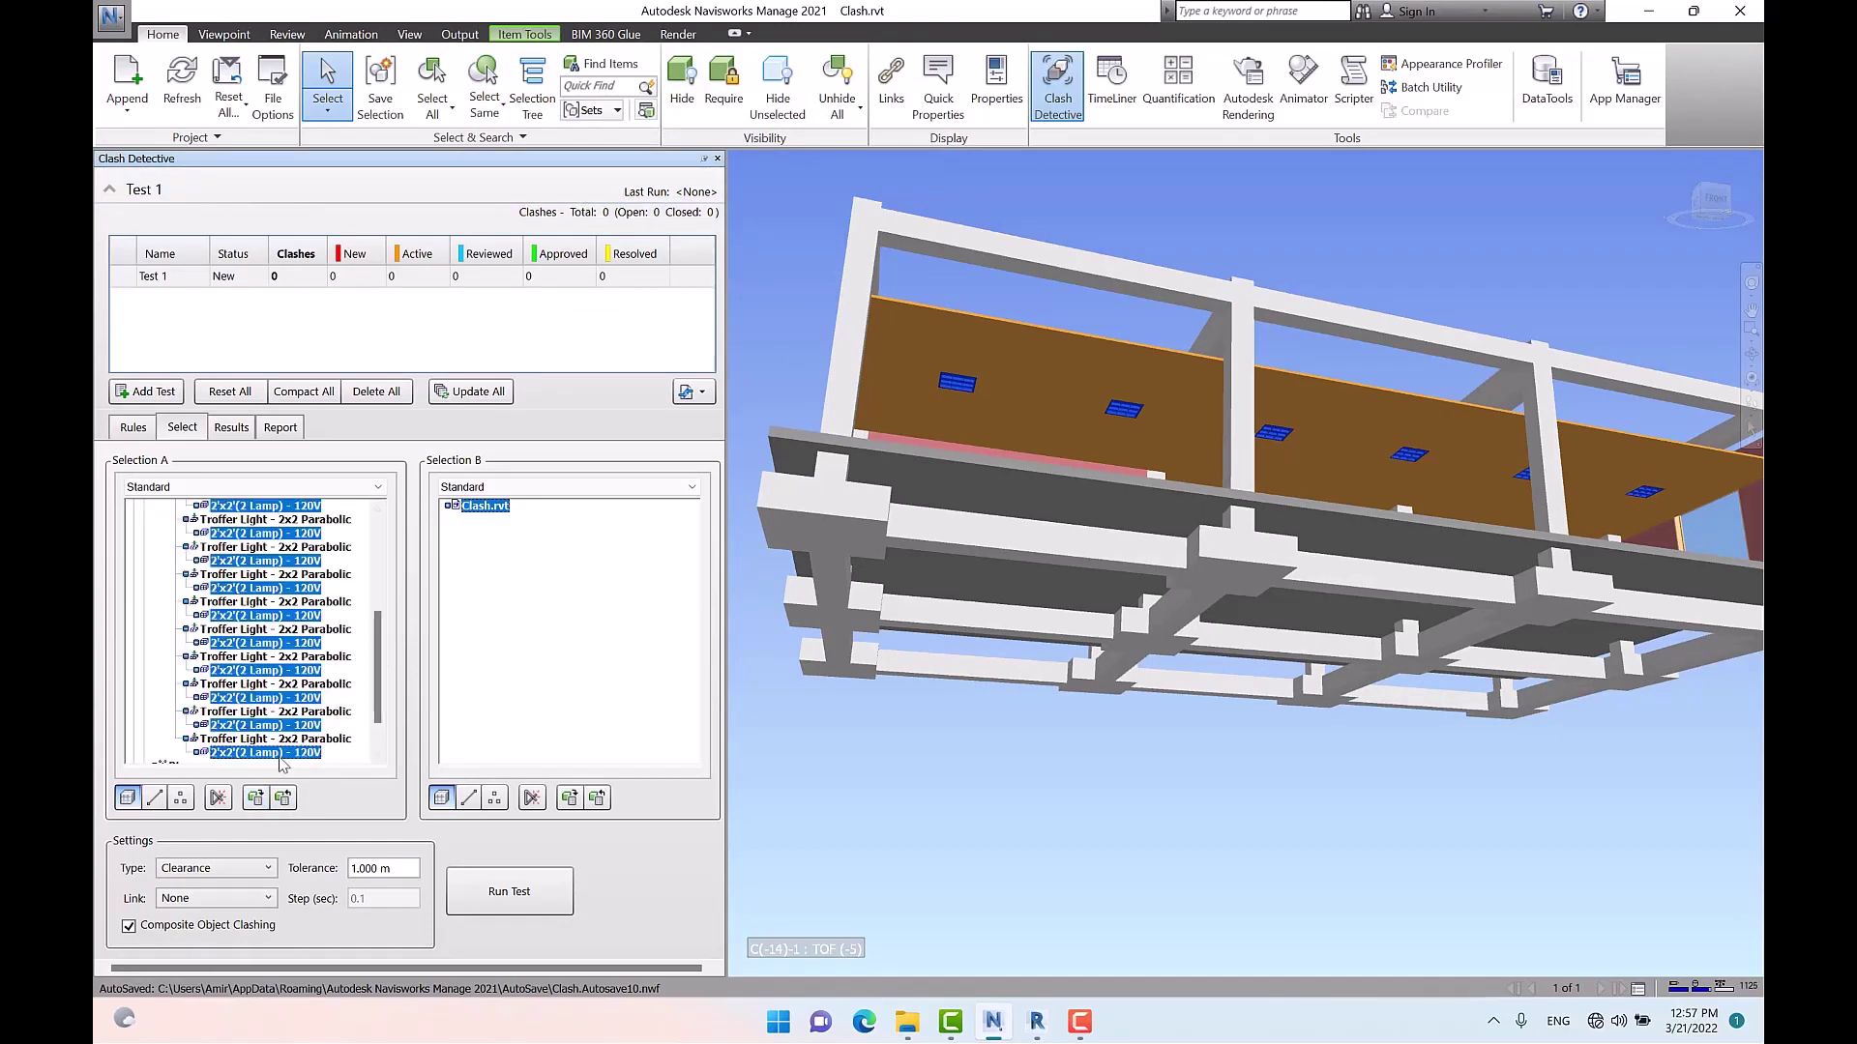
Select the upper-level concrete rectangular beams, extend the selection to all matching beams and use them as Selection B
mouse_move(1239, 352)
shift+middle_down()
mouse_move(1305, 416)
mouse_move(1200, 498)
shift+middle_up()
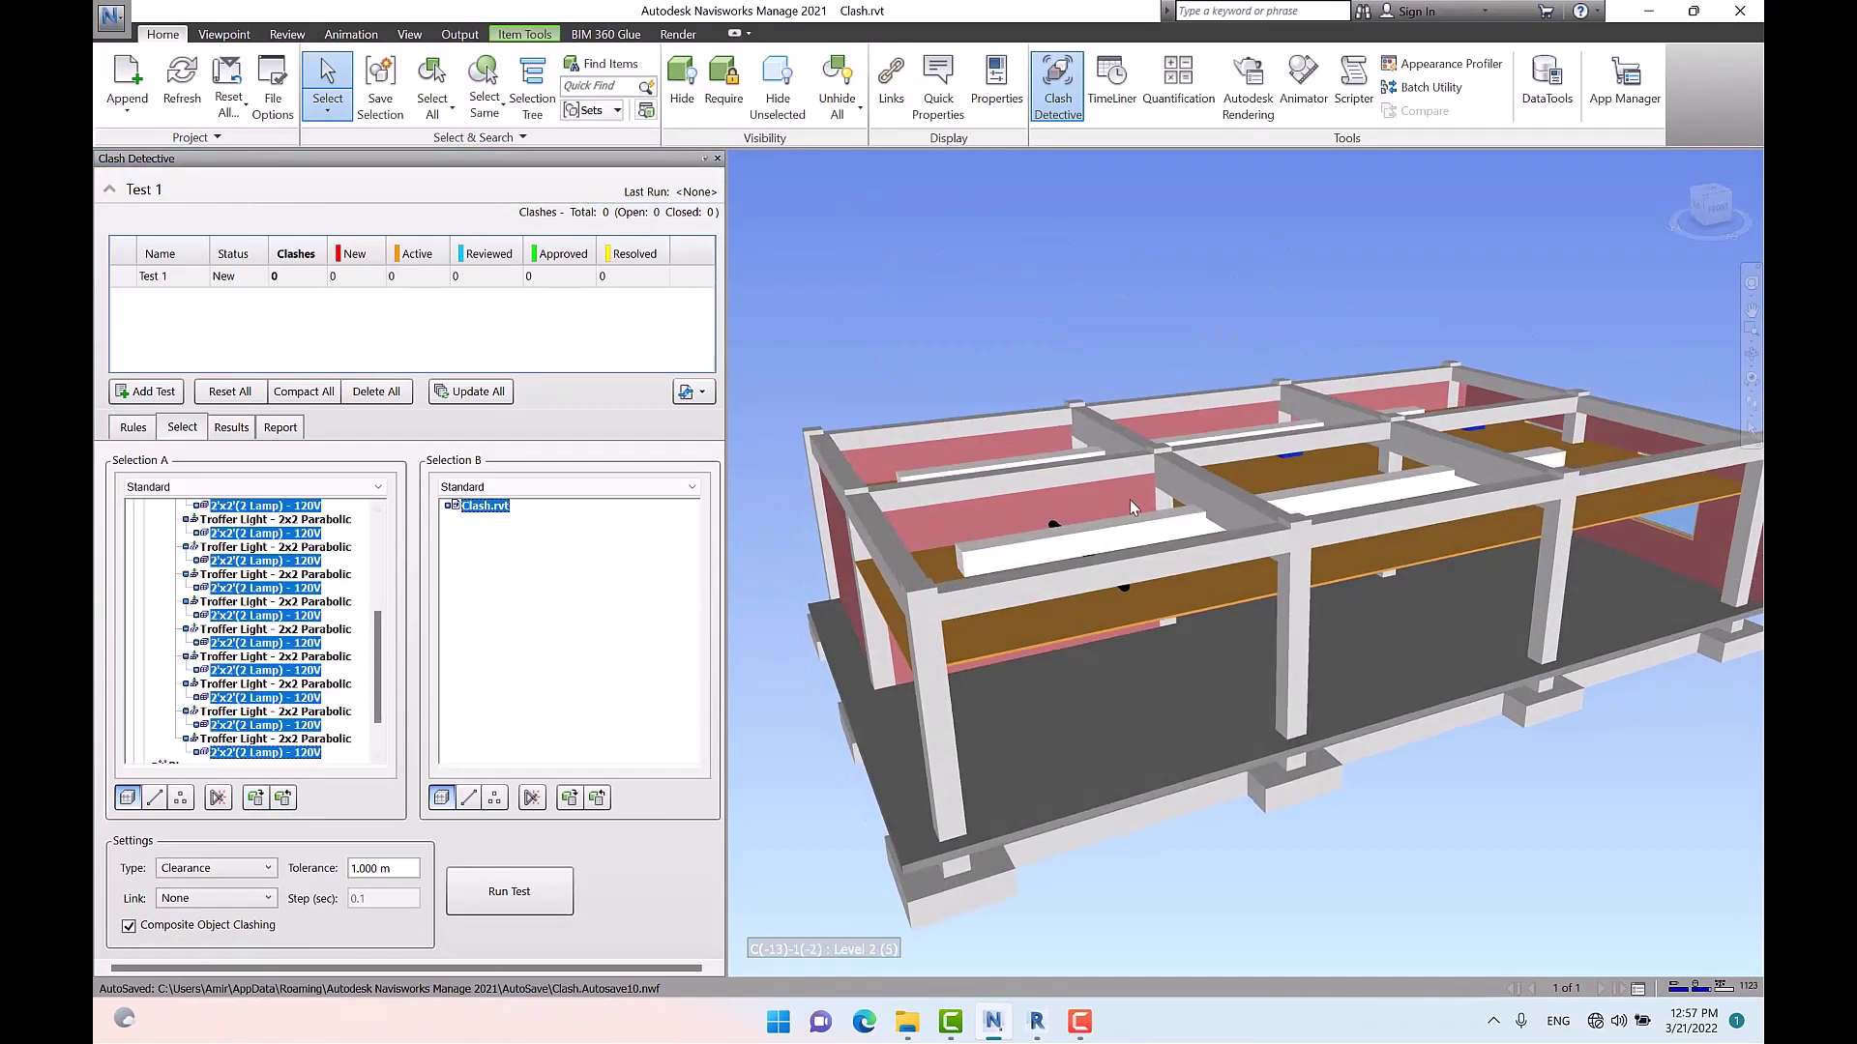
shift+middle_drag(1172, 561, 1207, 522)
click(1207, 522)
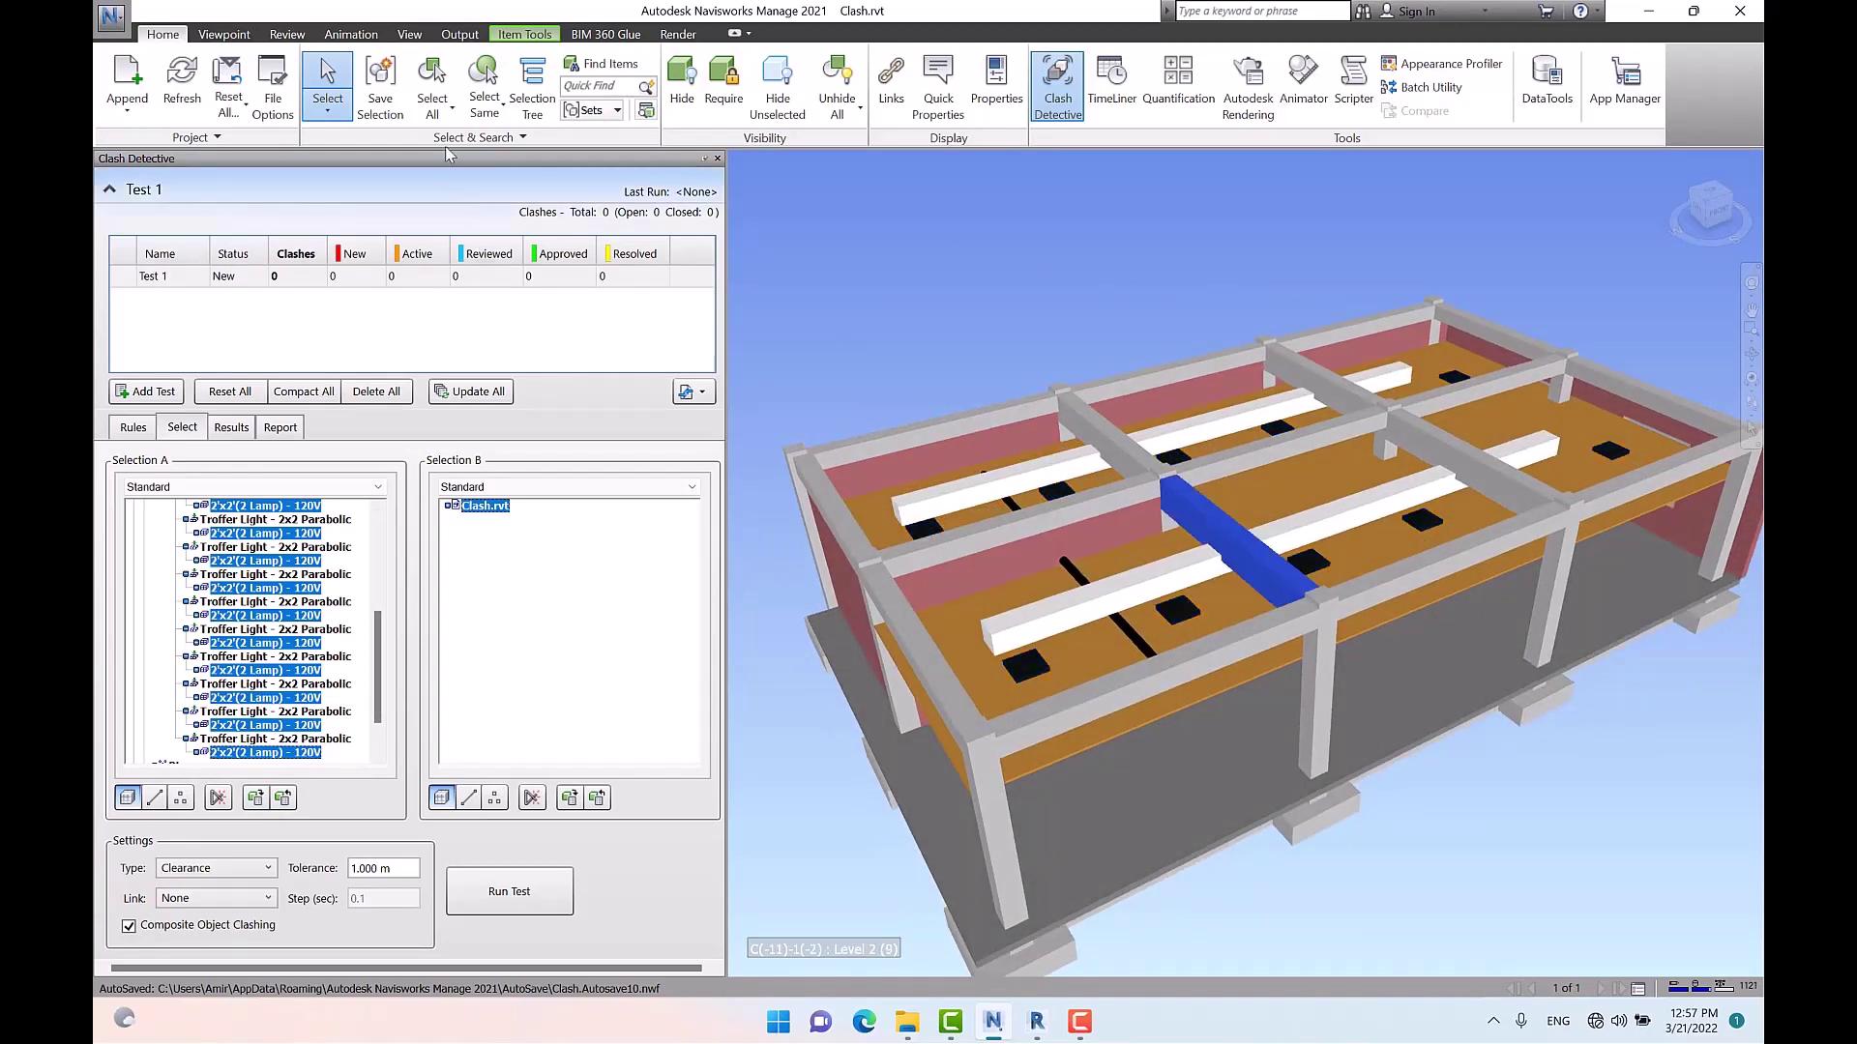
click(483, 108)
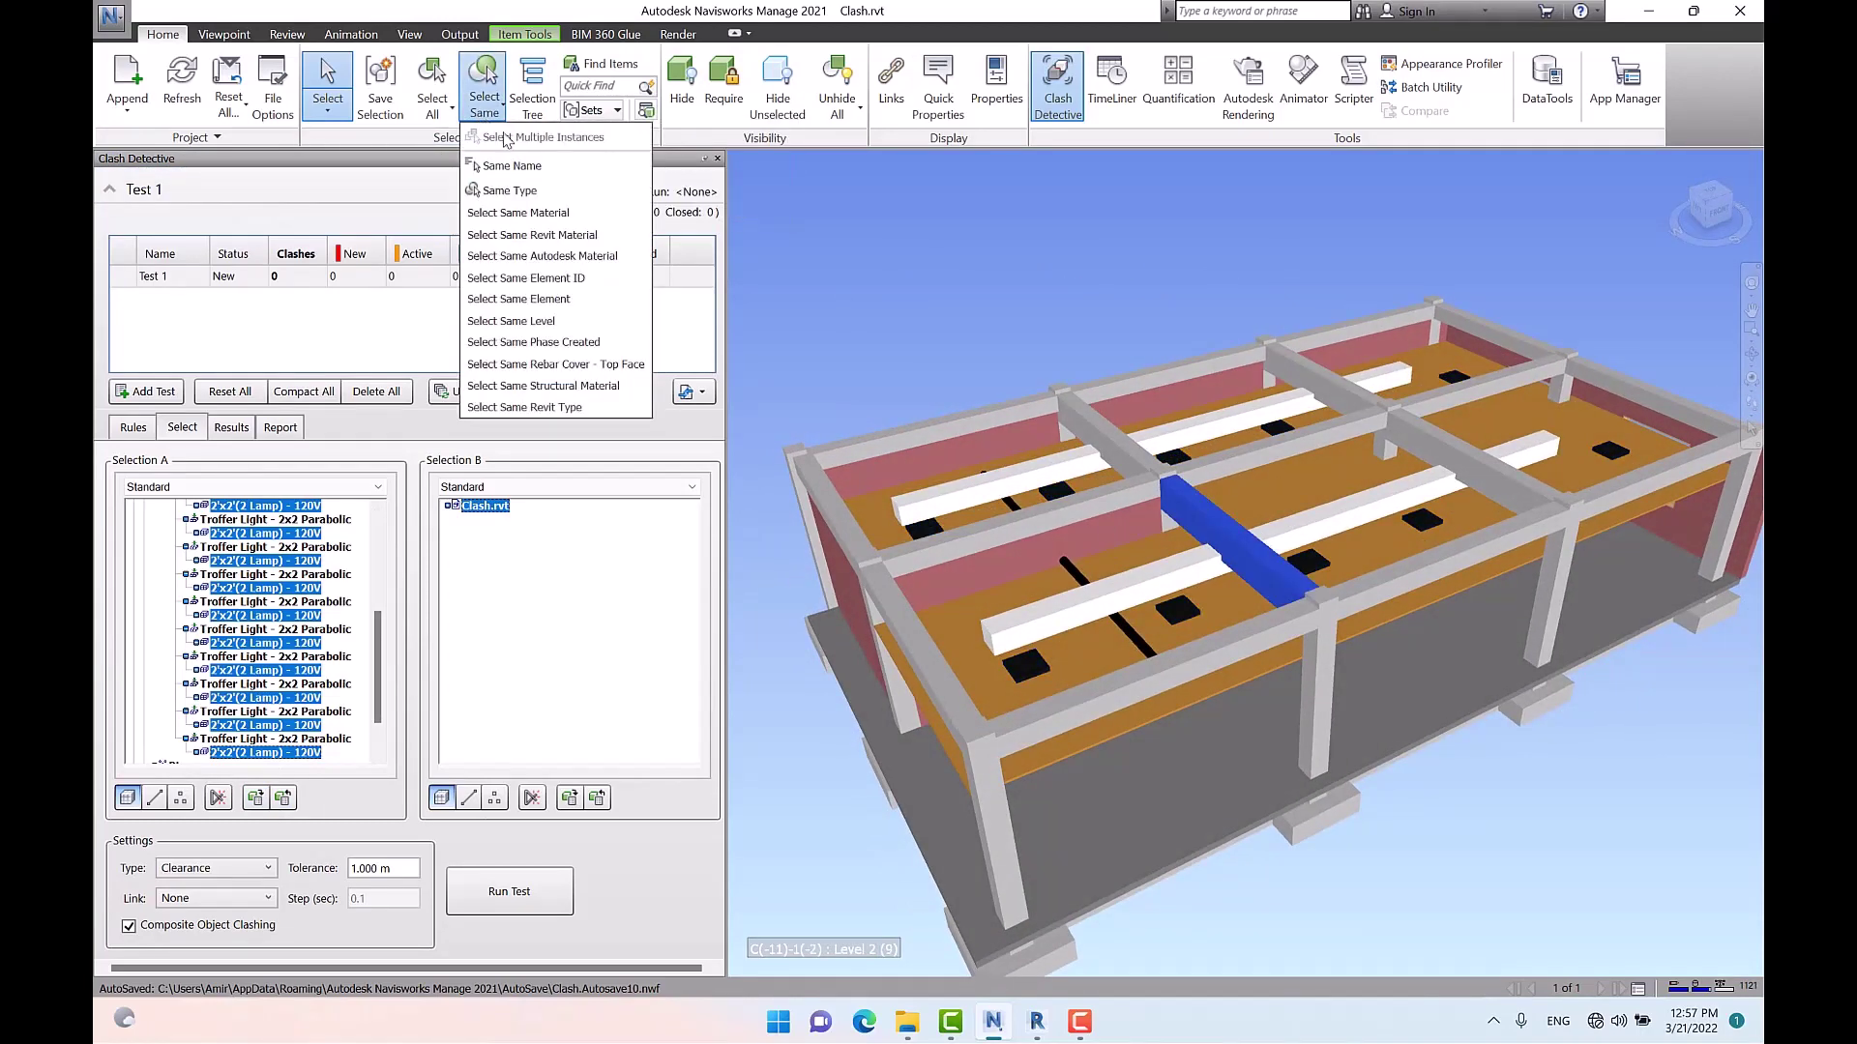
click(522, 187)
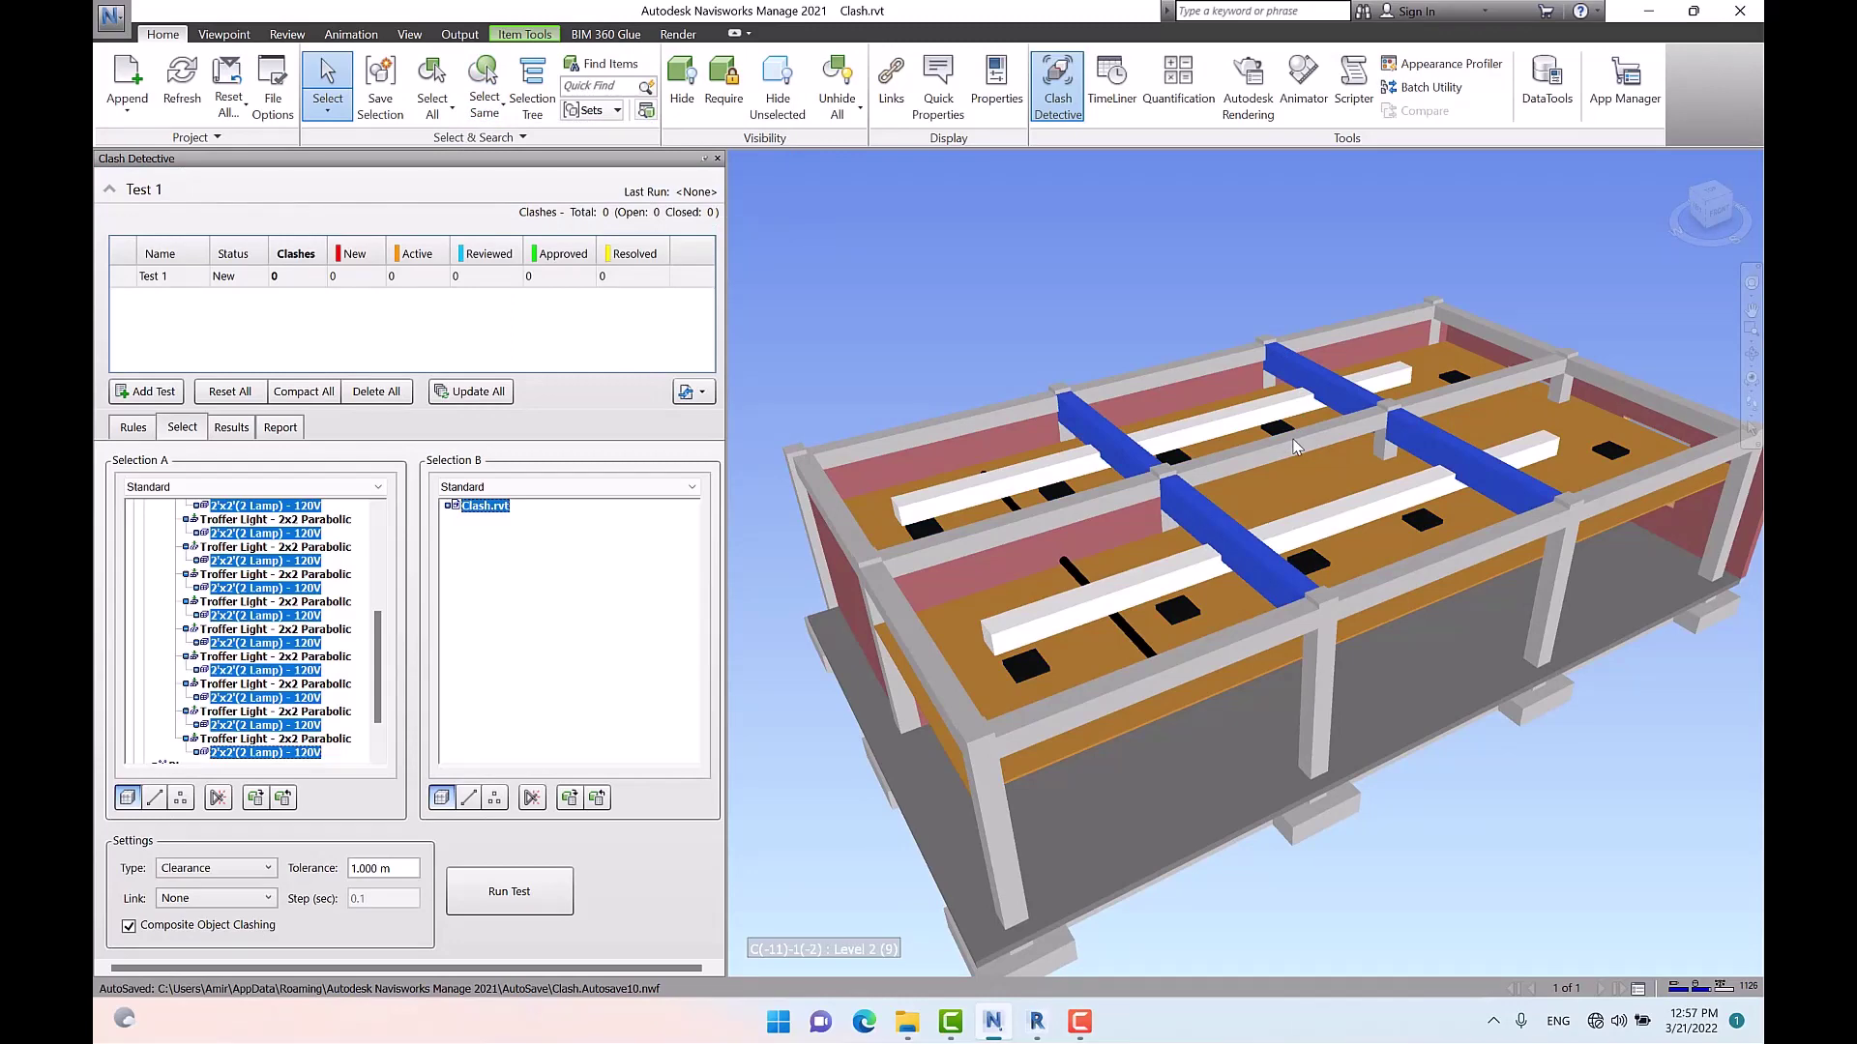
click(1296, 447)
click(484, 105)
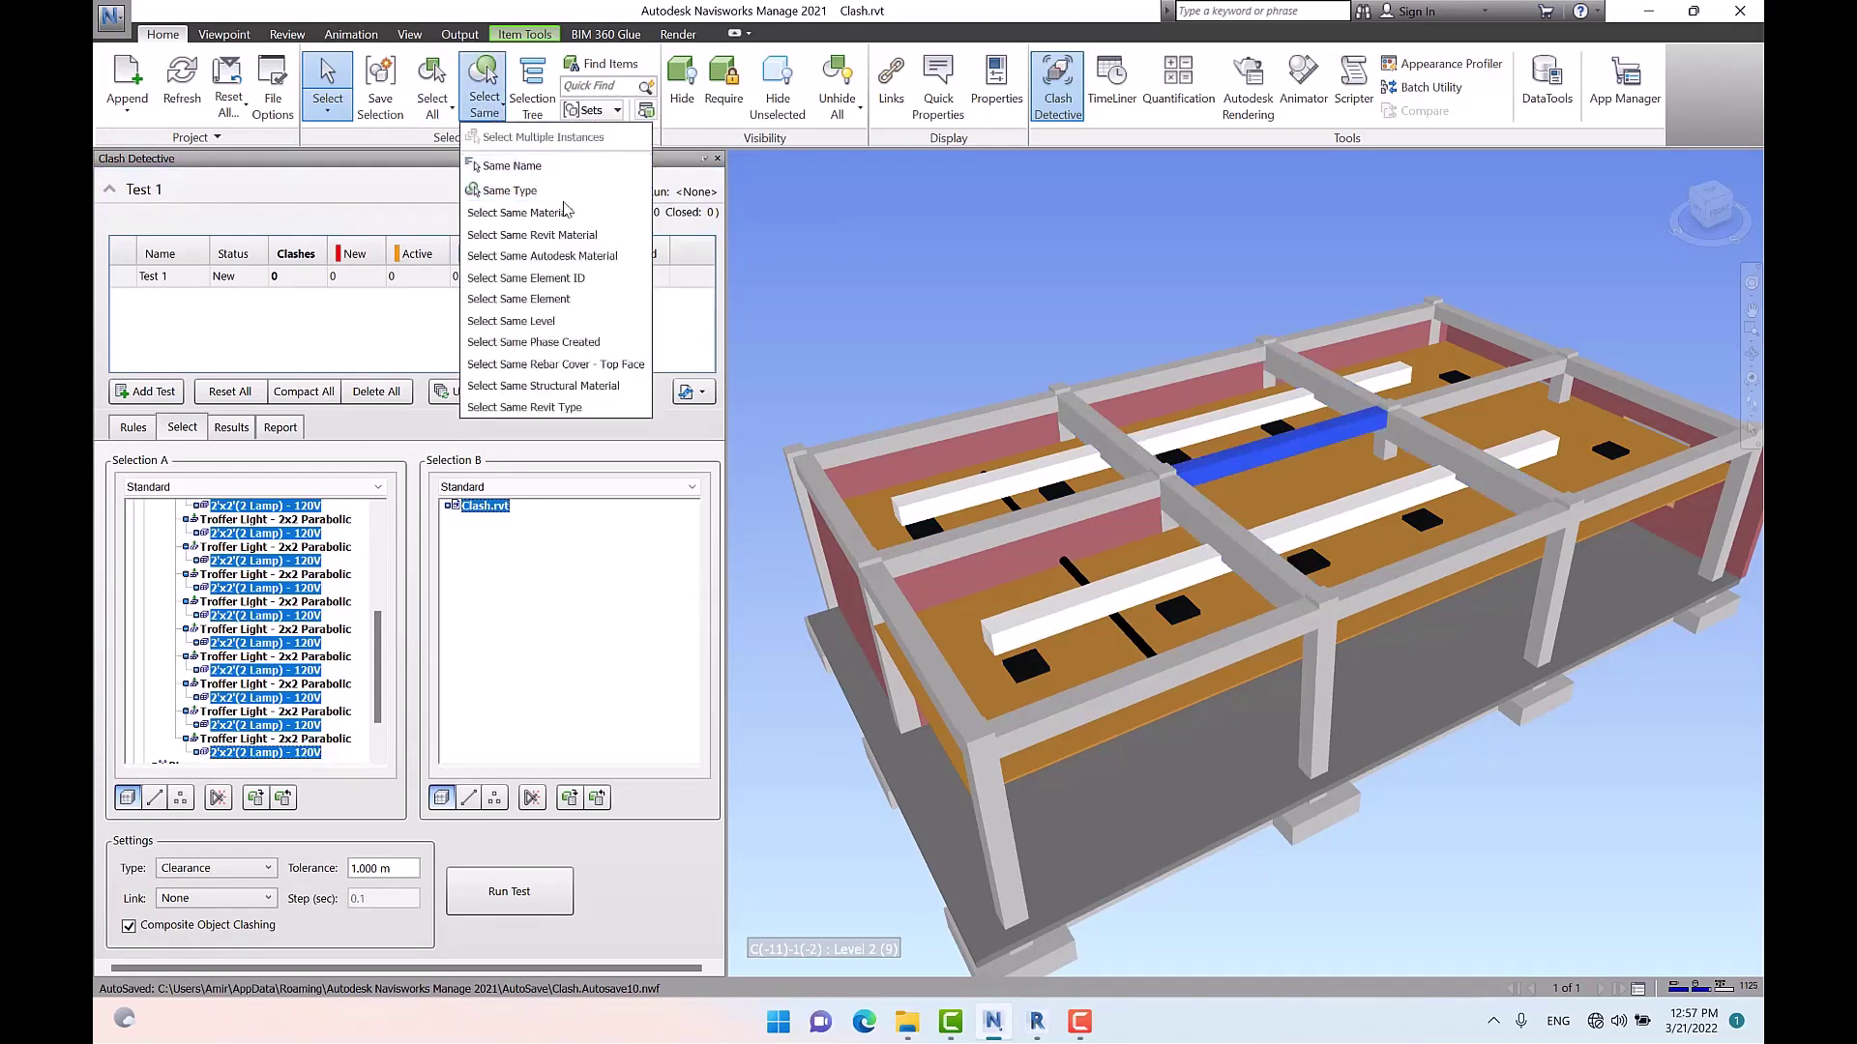
click(566, 212)
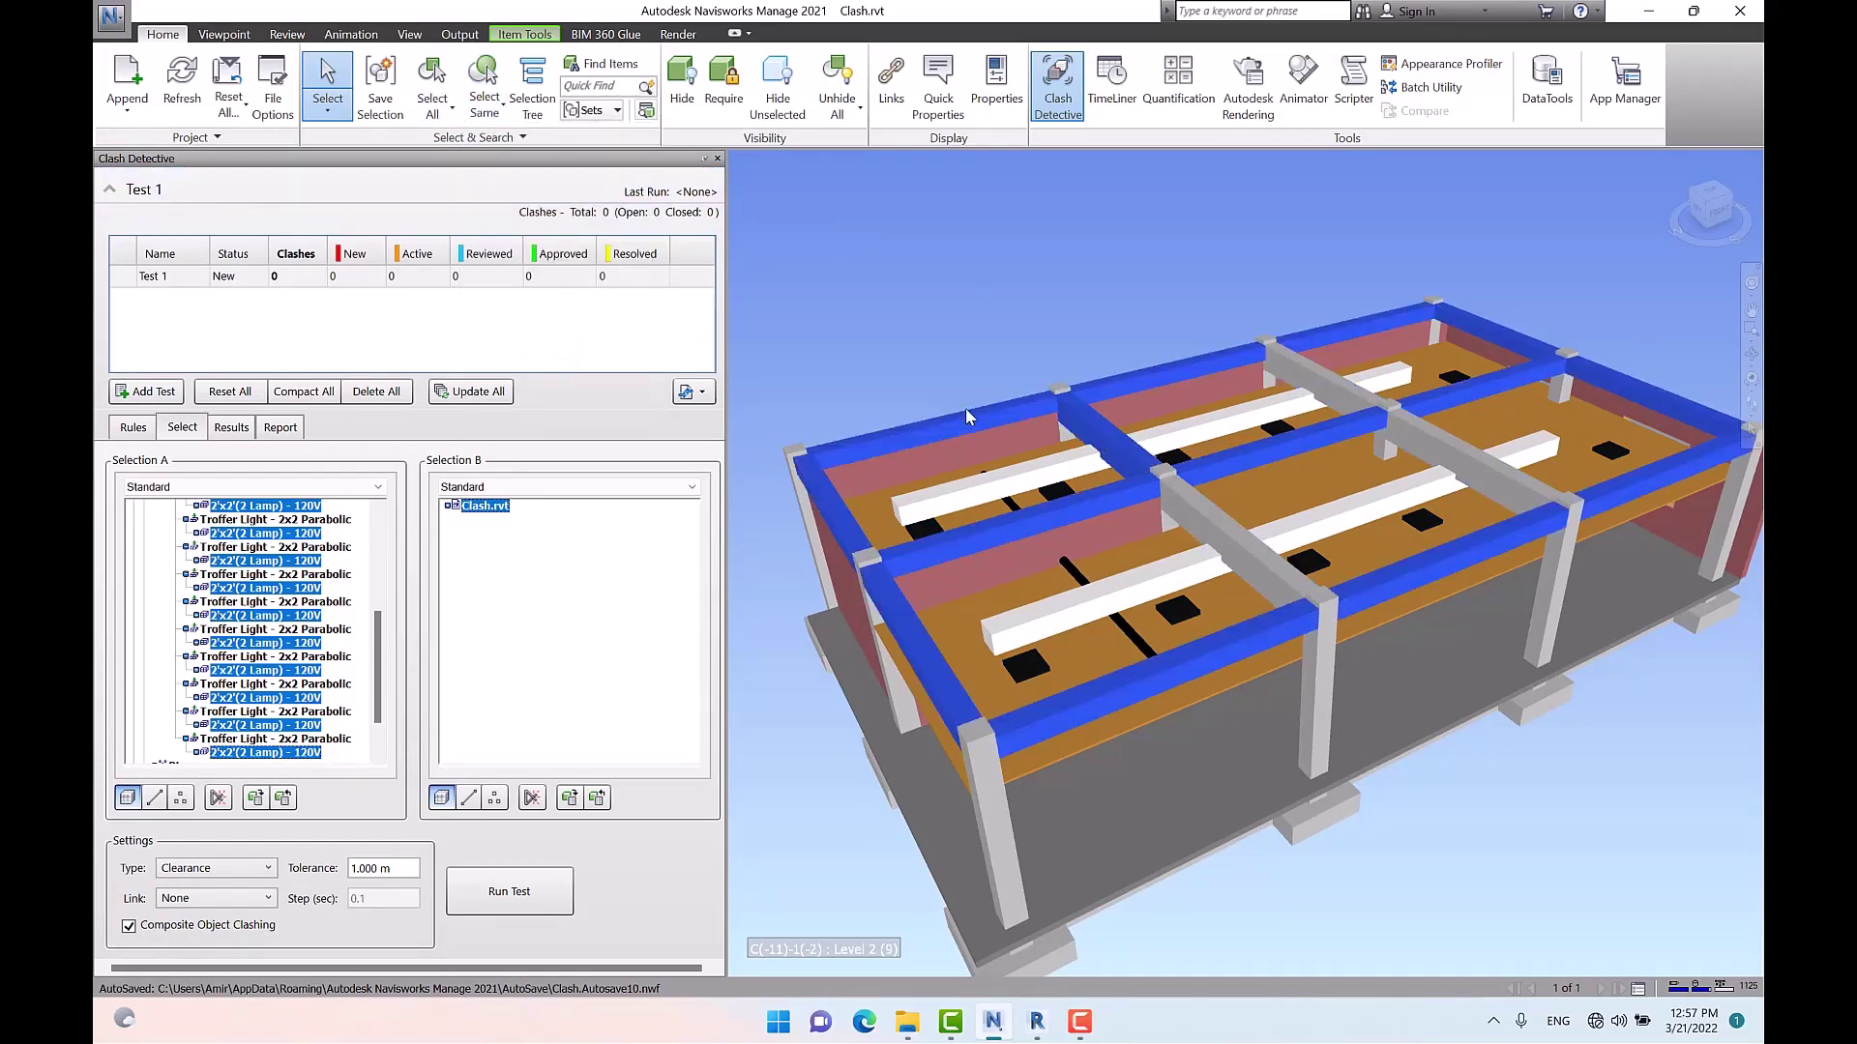
click(488, 104)
click(552, 188)
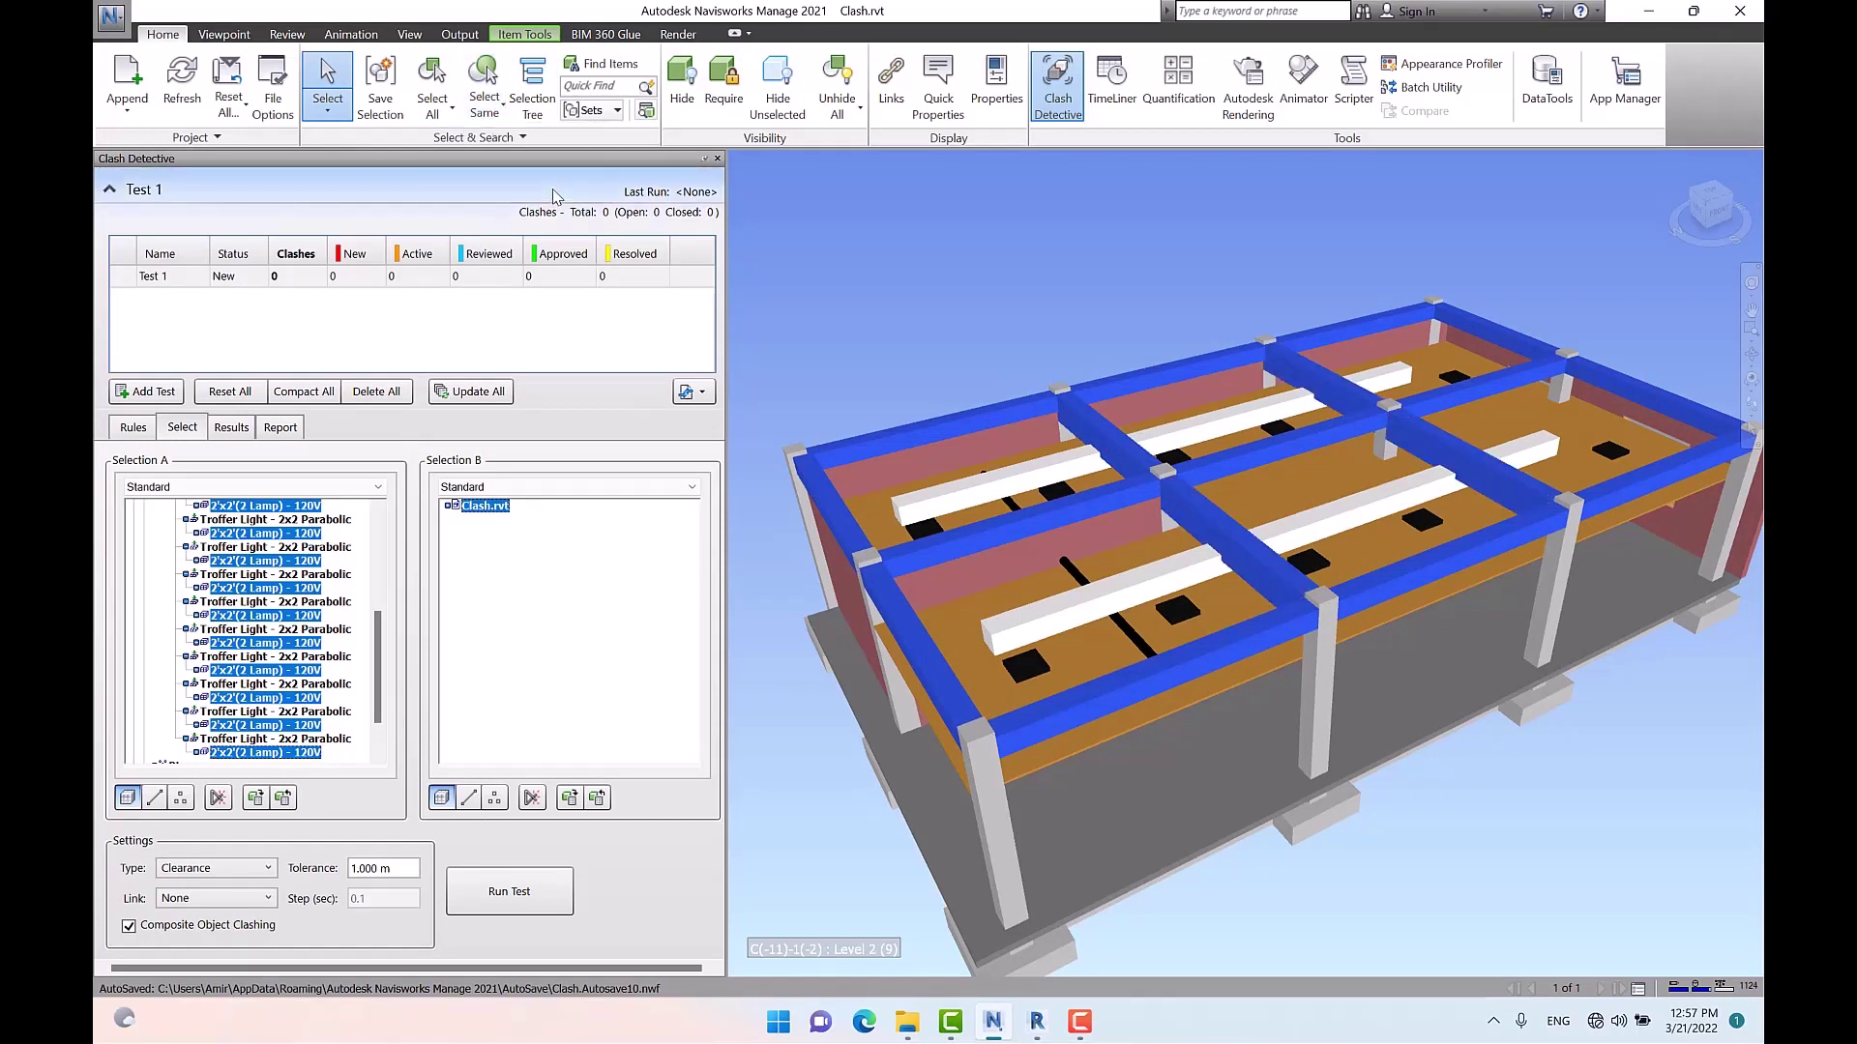
click(570, 799)
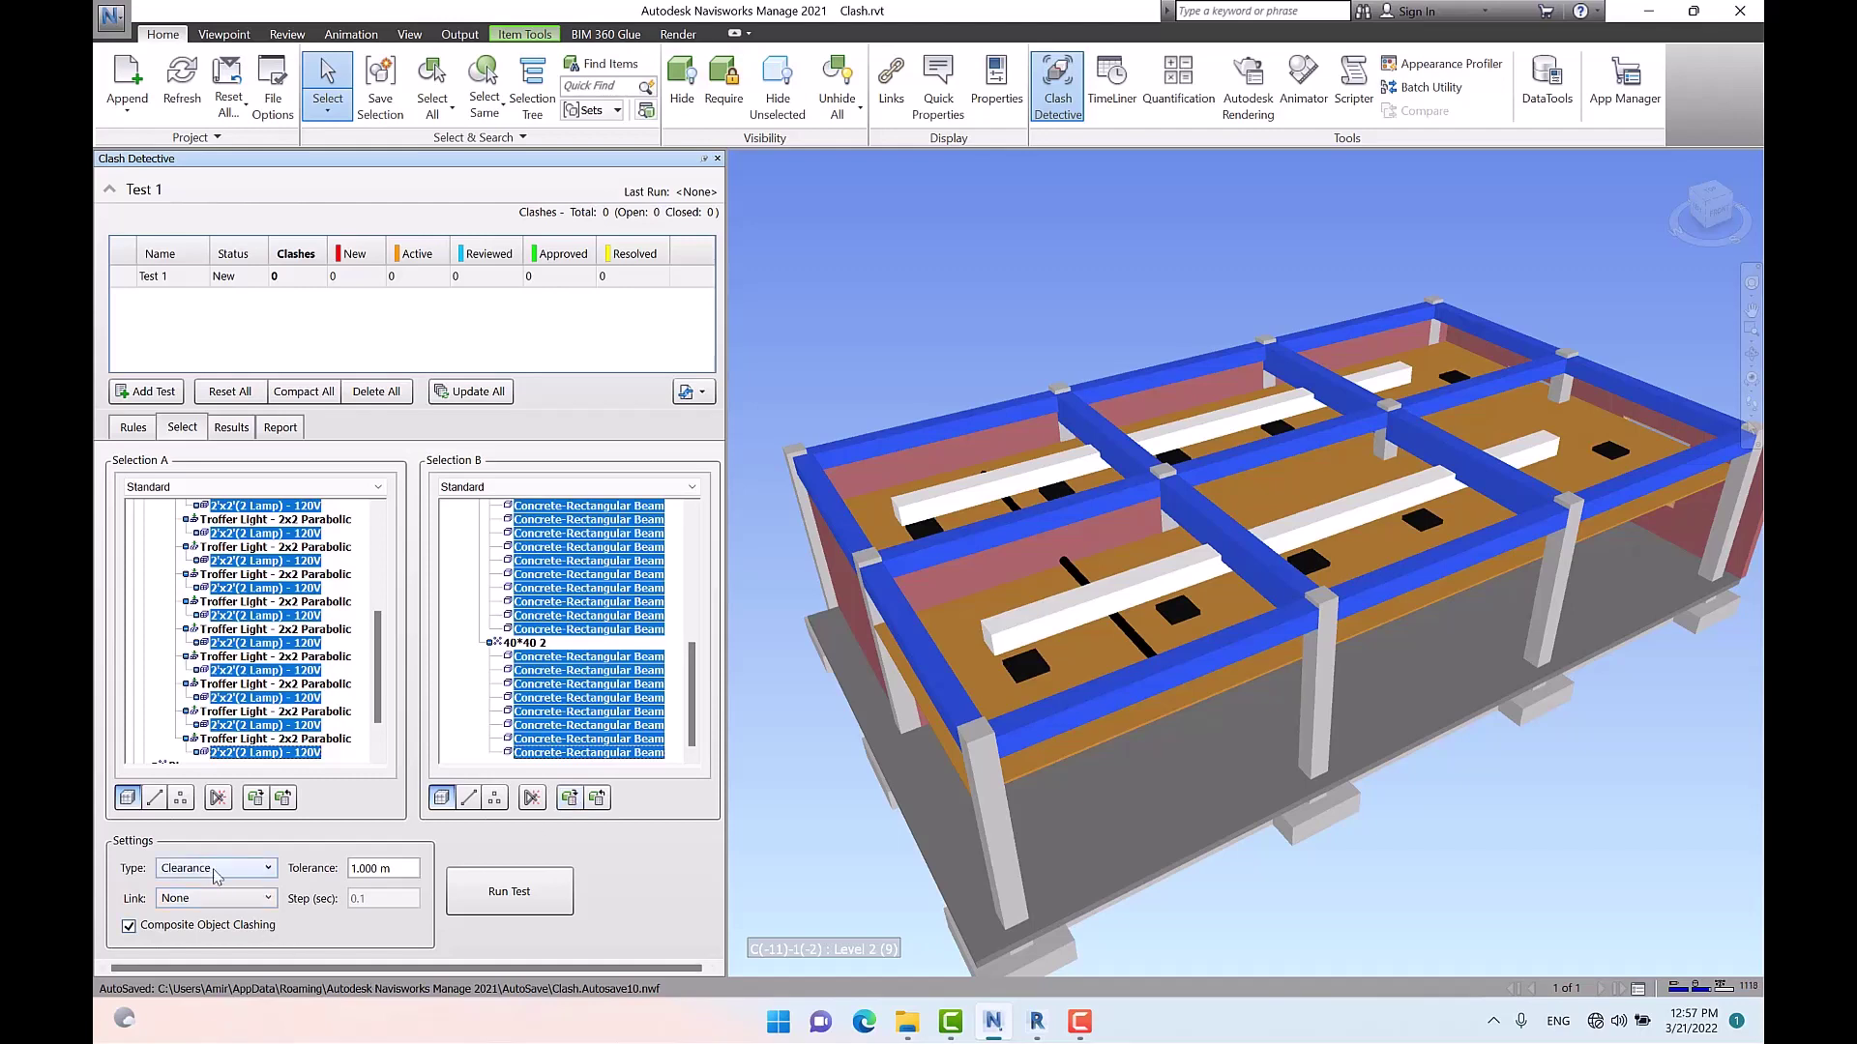
Set the clearance tolerance of Test 1 to 0.5 m and run the test between the lights and beams
drag(394, 868, 295, 897)
key(BackSpace)
text(.5)
click(516, 882)
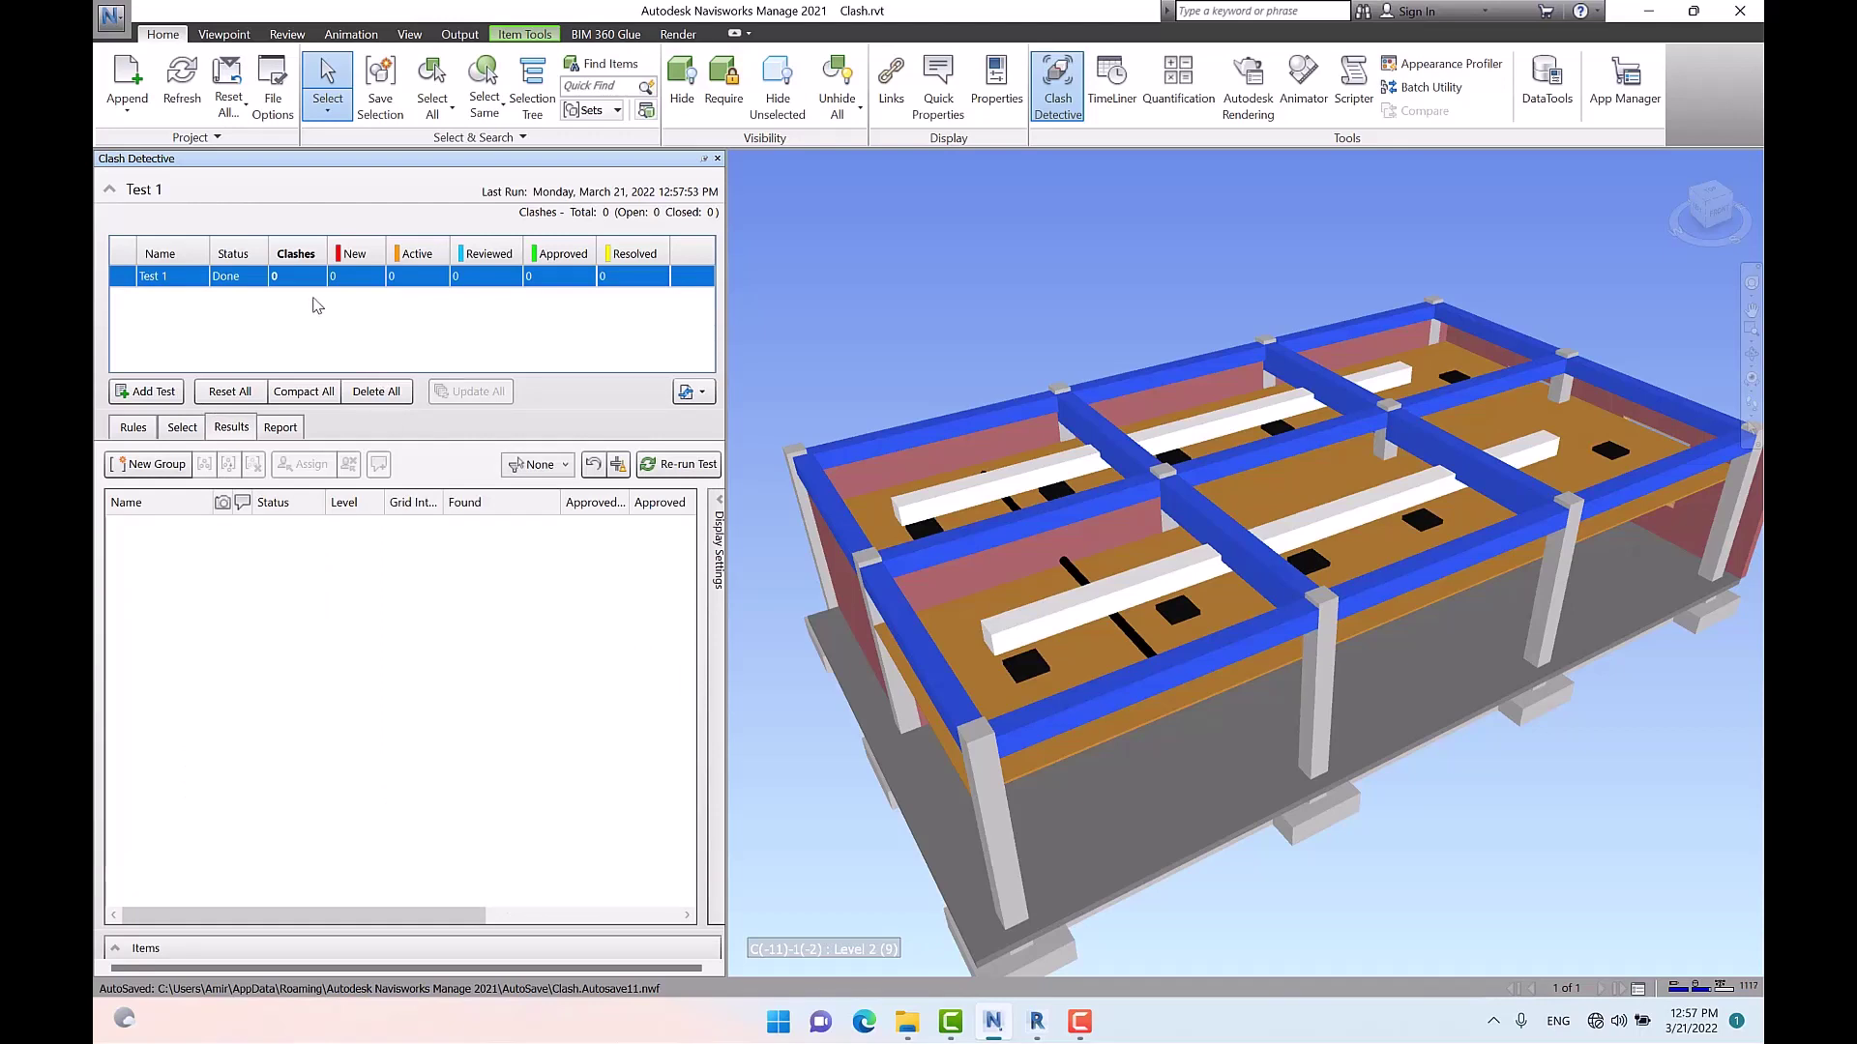
Set the clearance tolerance of Test 1 to 1 m and run the test again
click(181, 428)
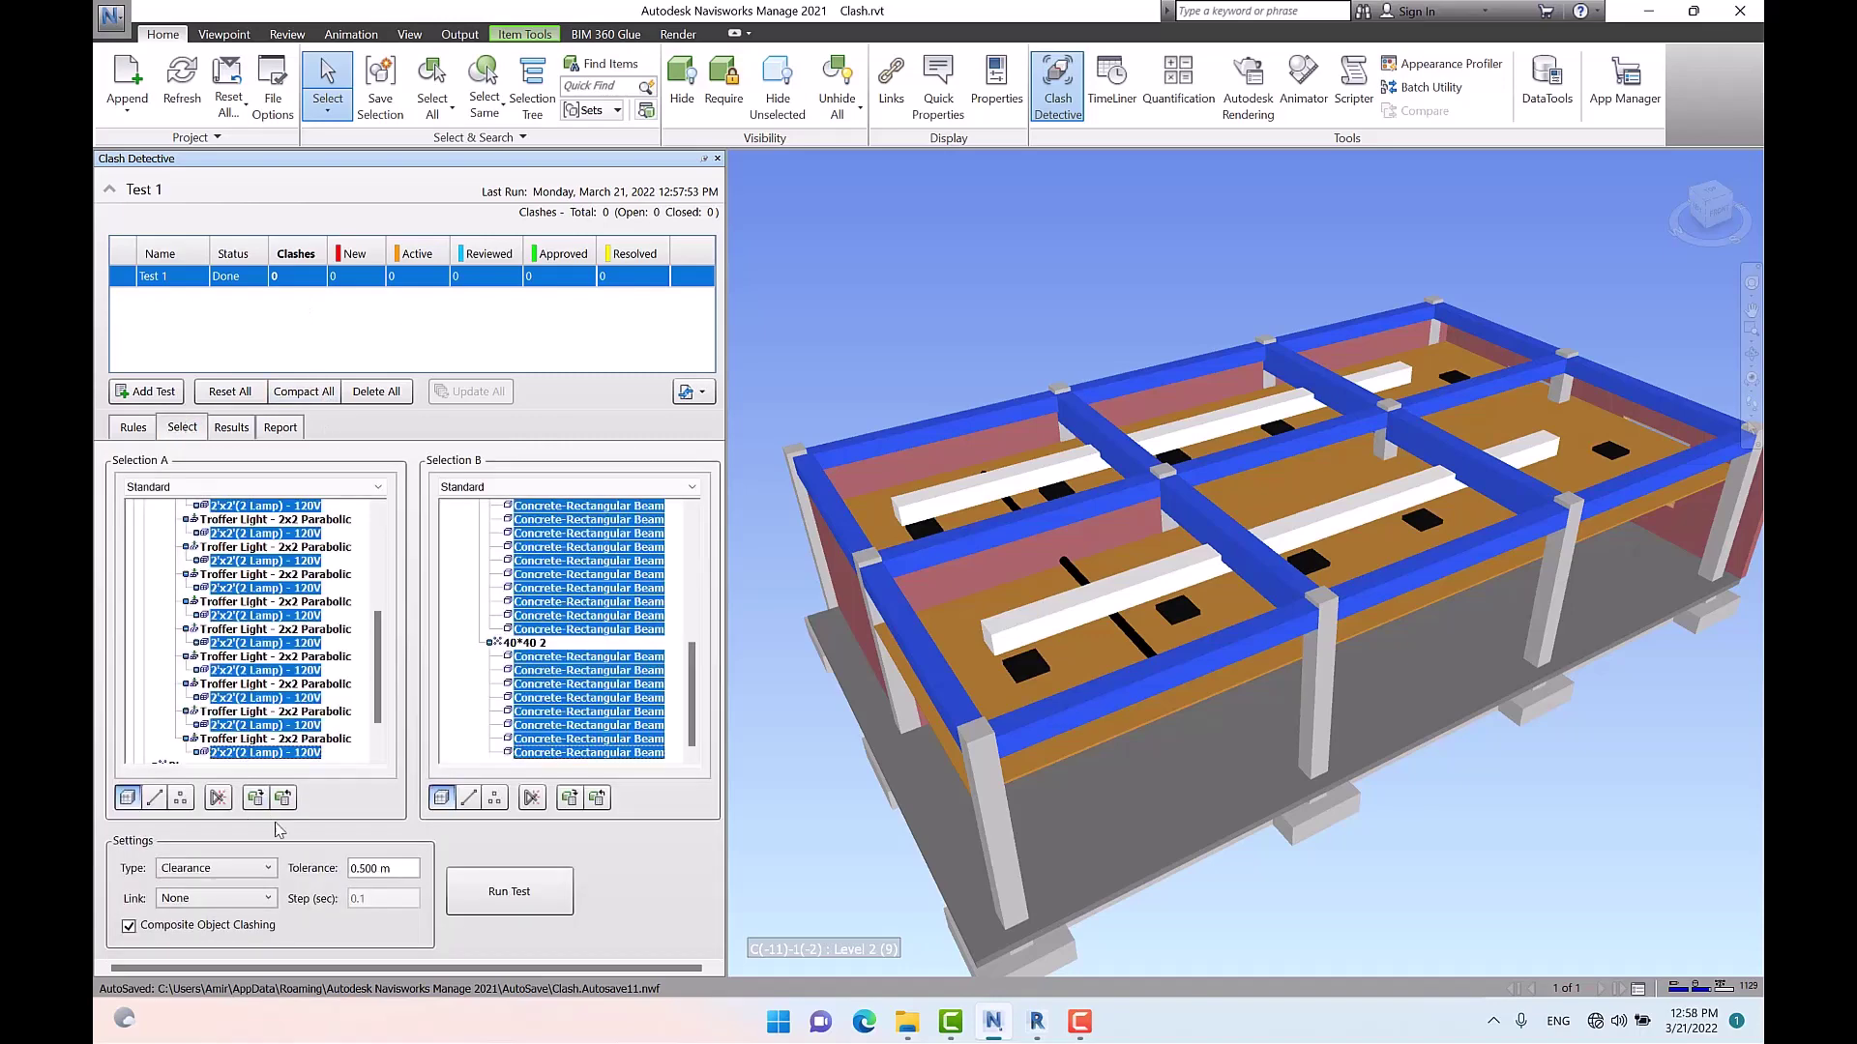
drag(394, 870, 318, 895)
text(1)
click(507, 890)
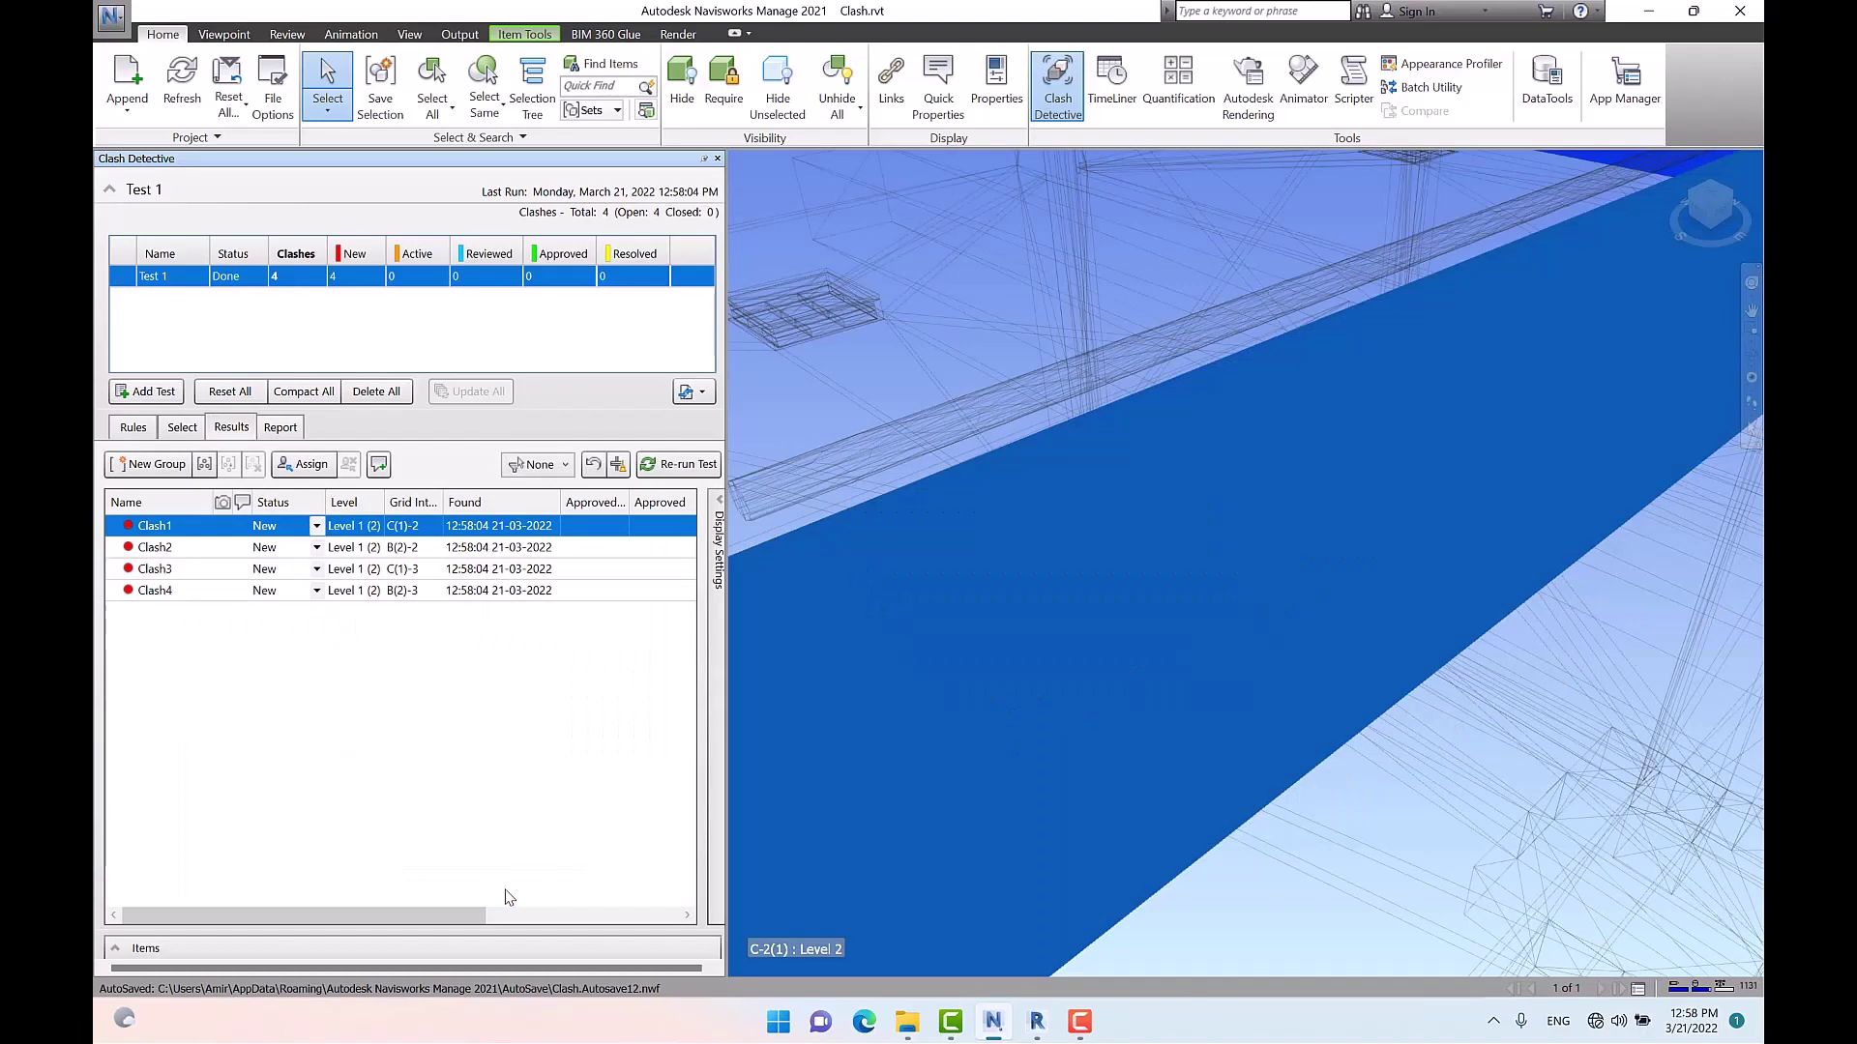
Examine Clash1 to Clash4 in the model to see how each light lies relative to its beam
scroll(1339, 580, down, 5)
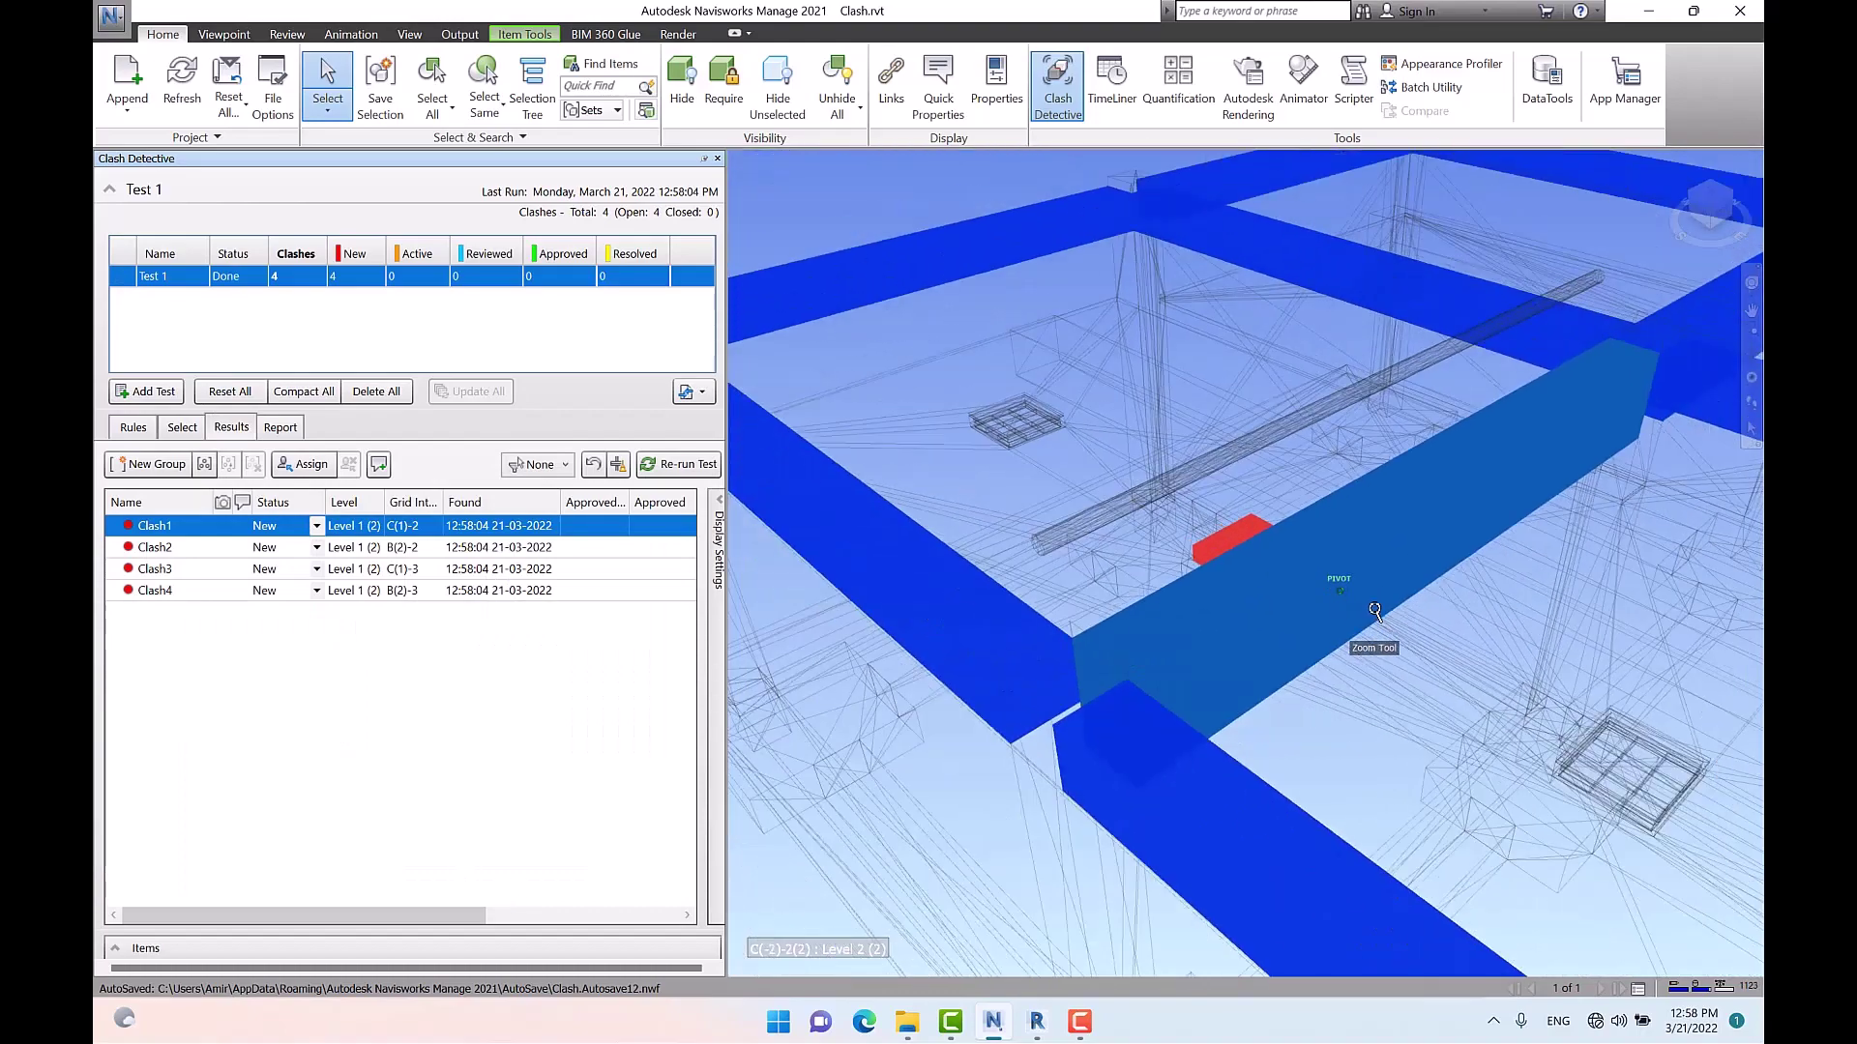
mouse_move(1422, 638)
shift+middle_down()
mouse_move(1482, 642)
mouse_move(1455, 631)
shift+middle_up()
click(178, 551)
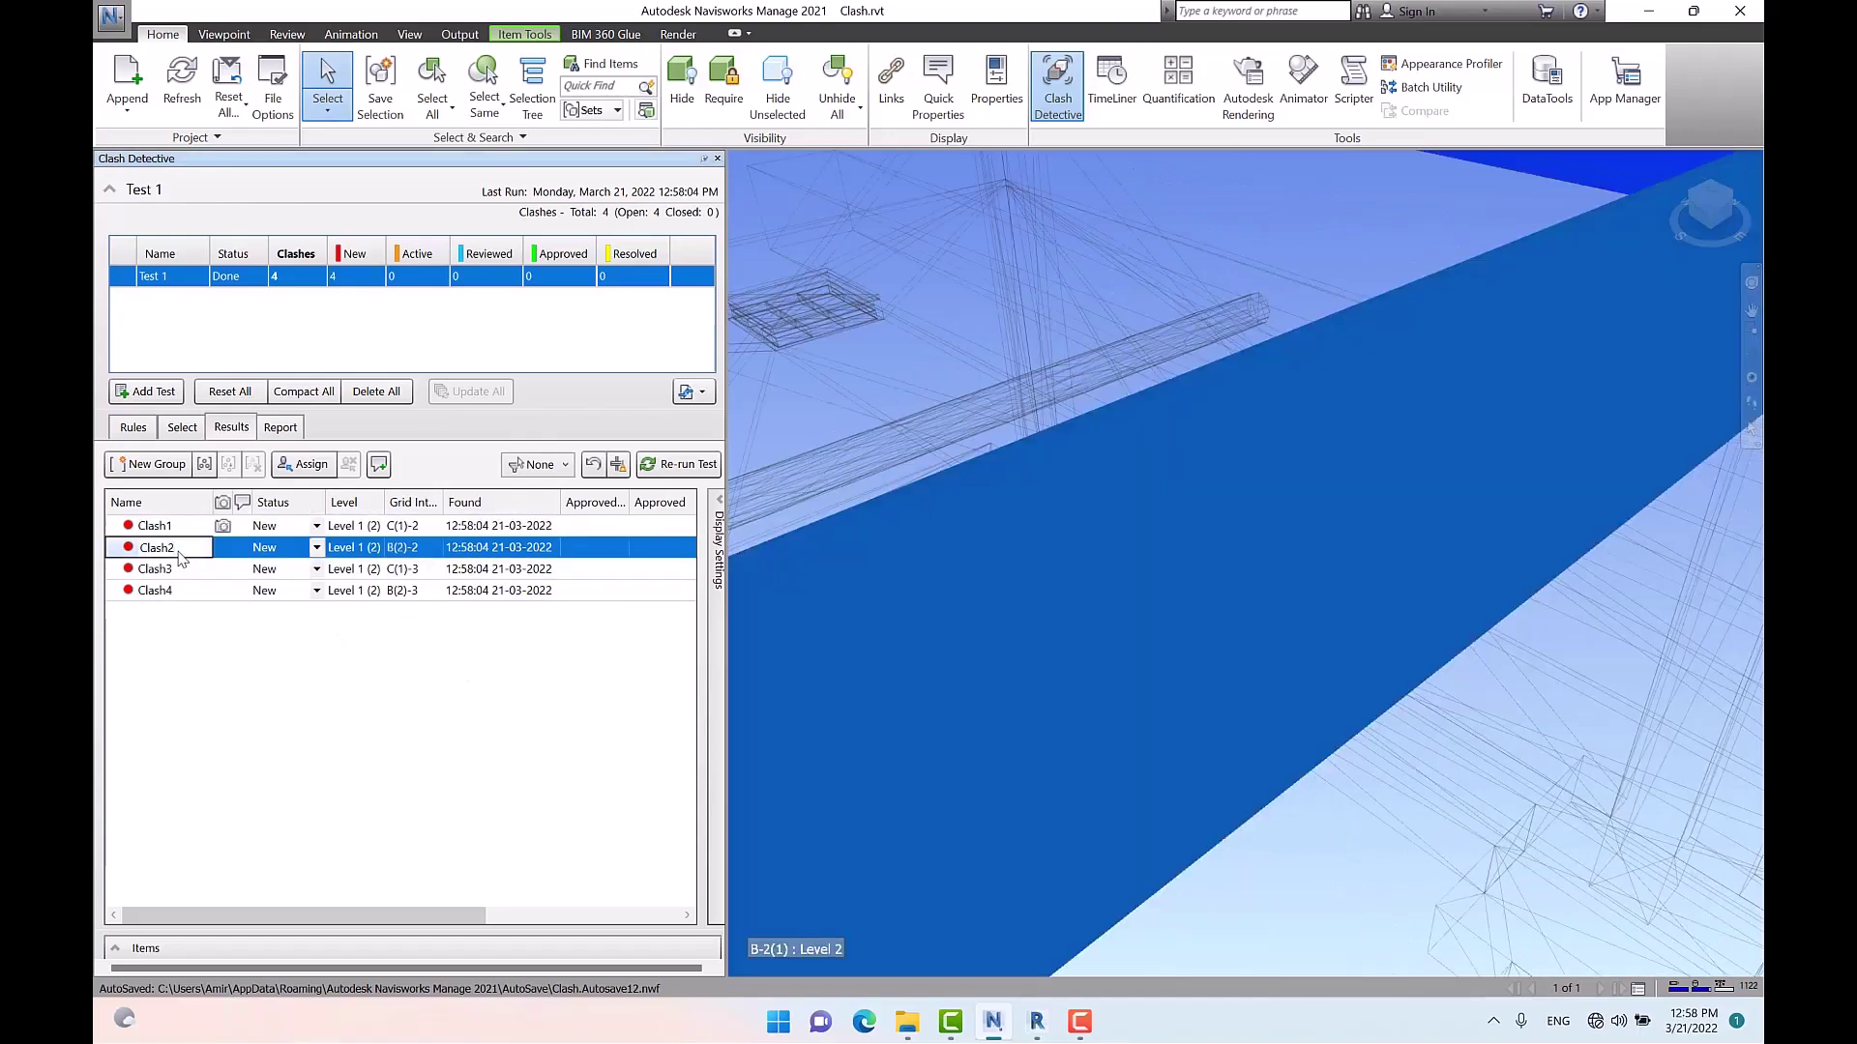
click(179, 569)
scroll(1220, 646, down, 3)
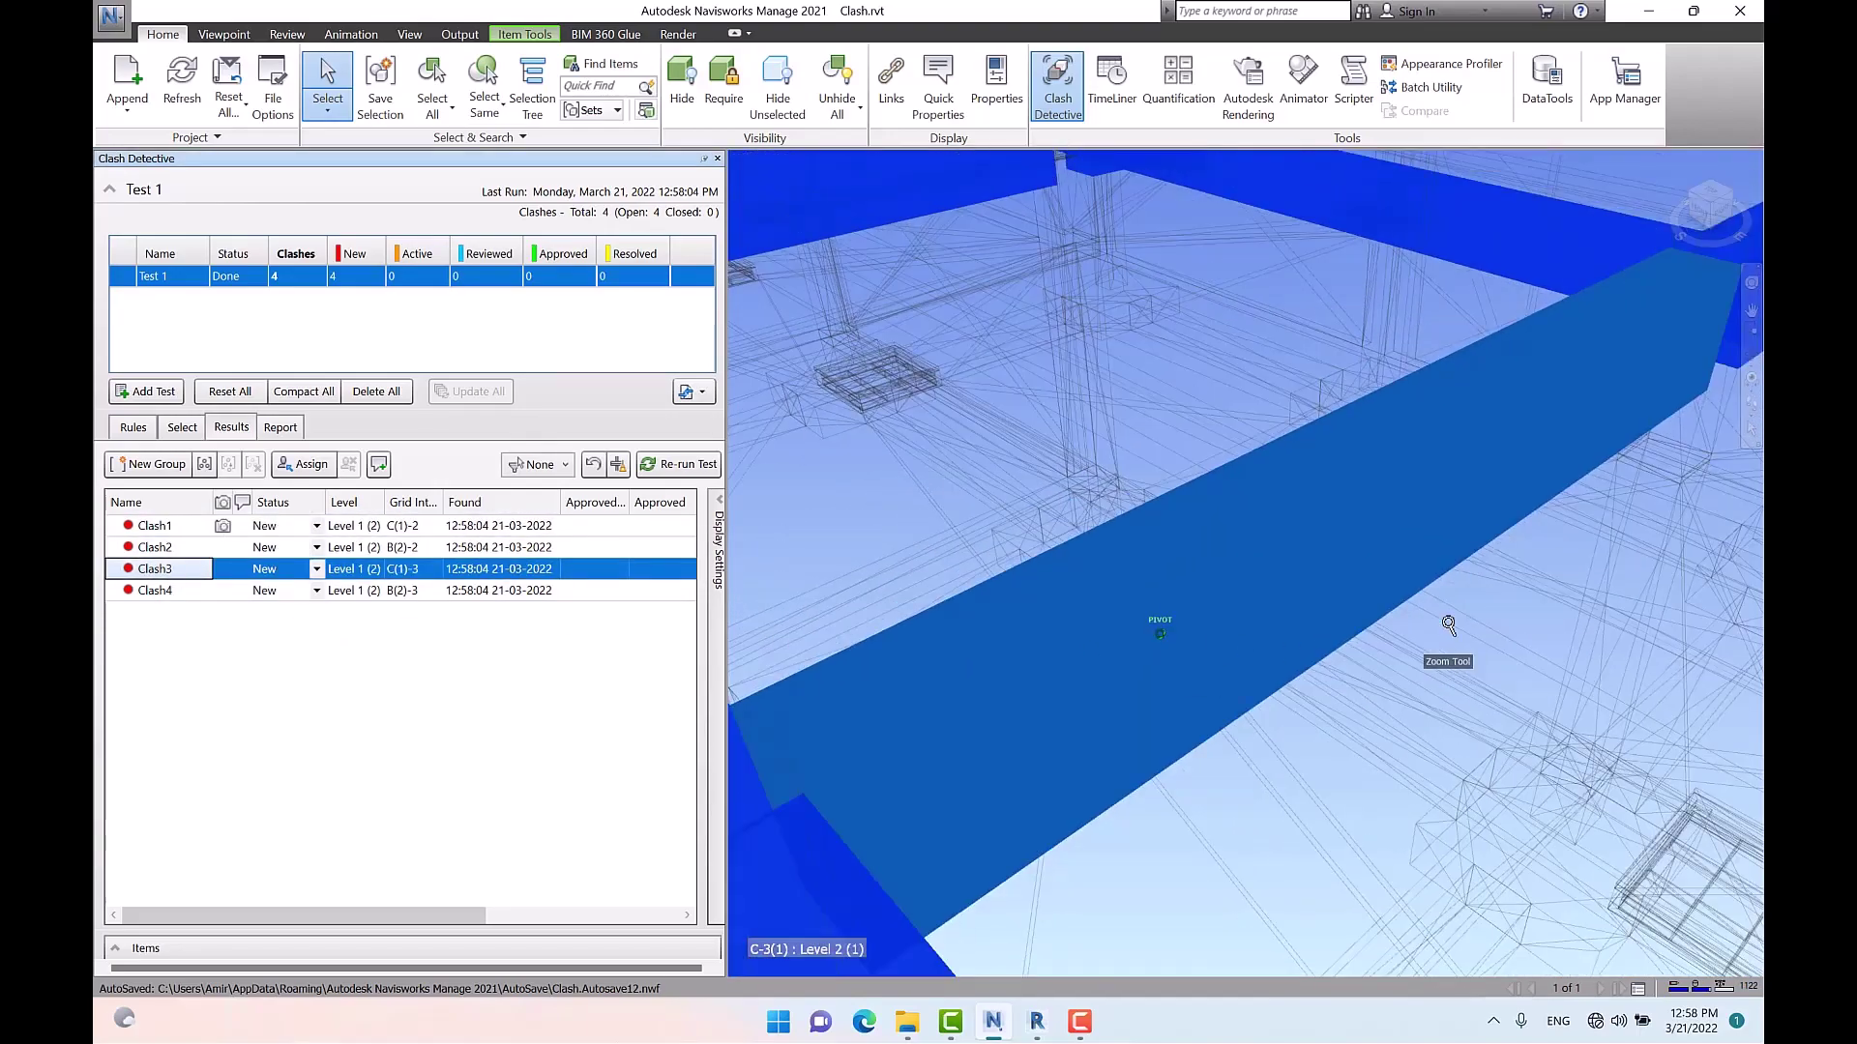
scroll(1448, 626, down, 5)
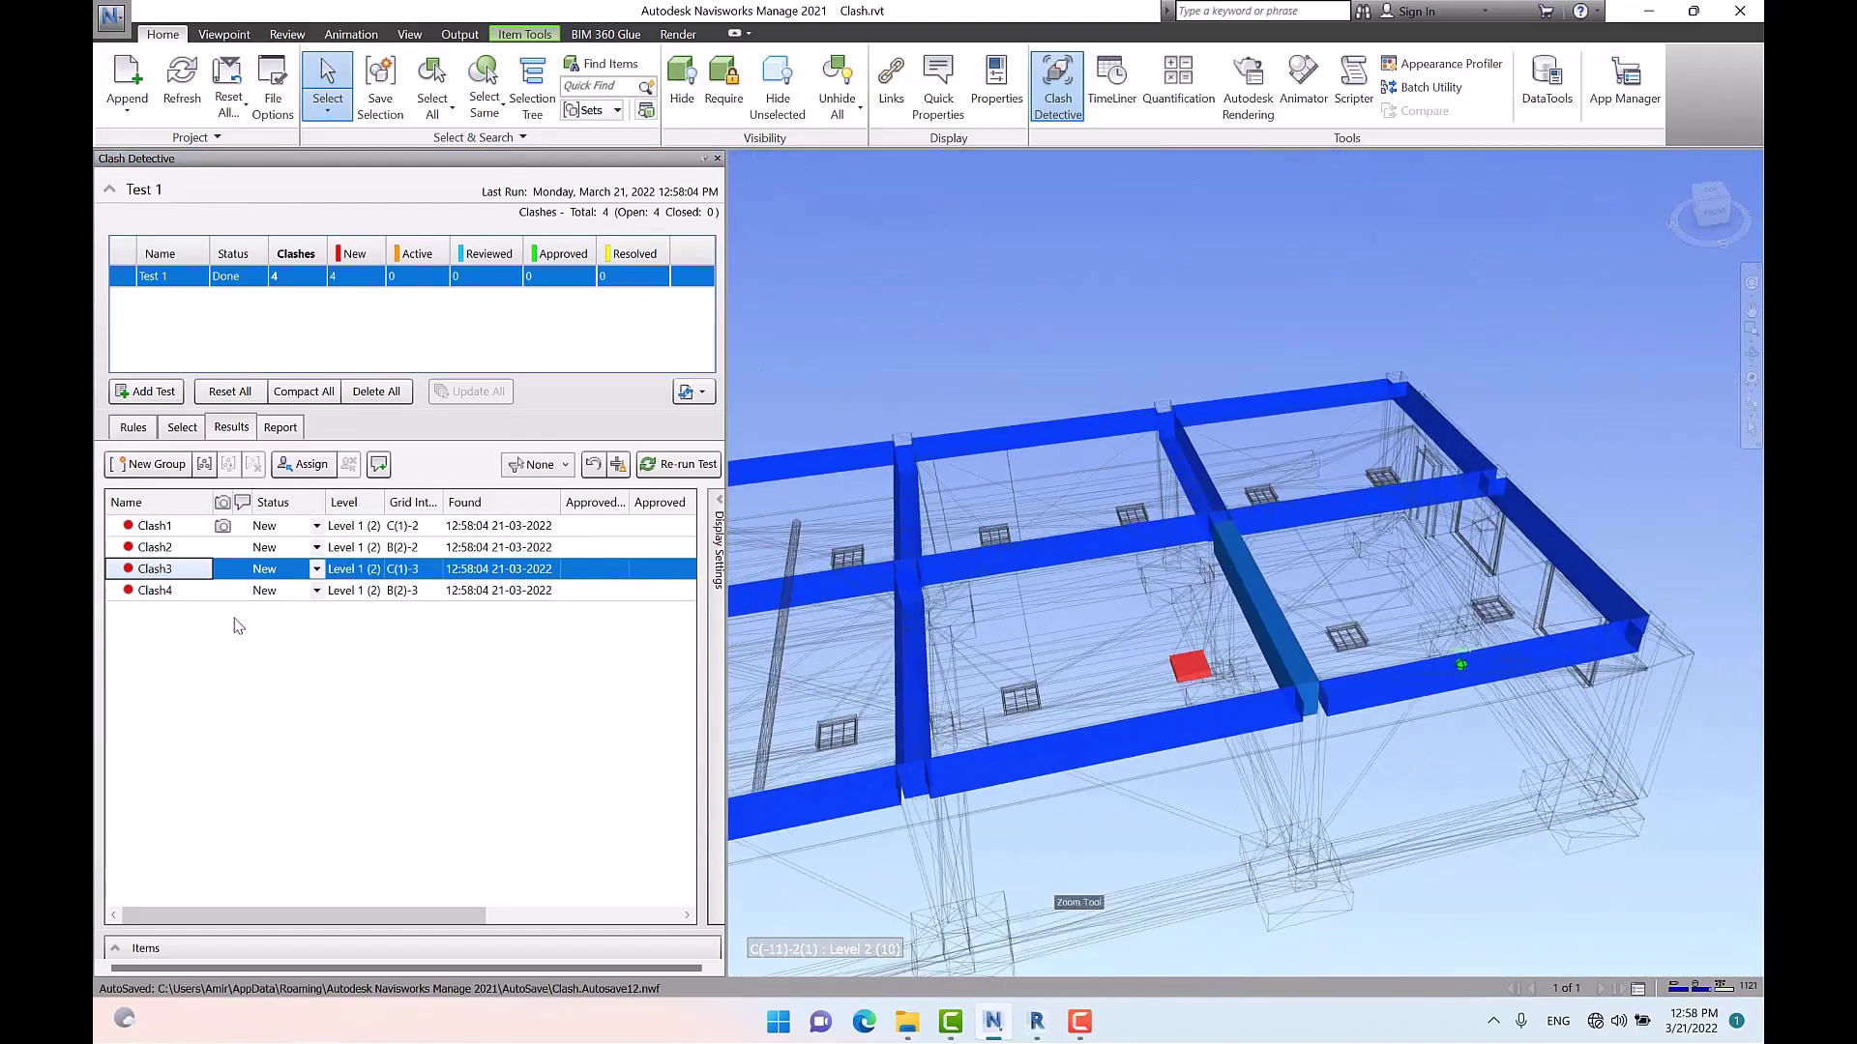
click(155, 590)
scroll(1413, 607, down, 3)
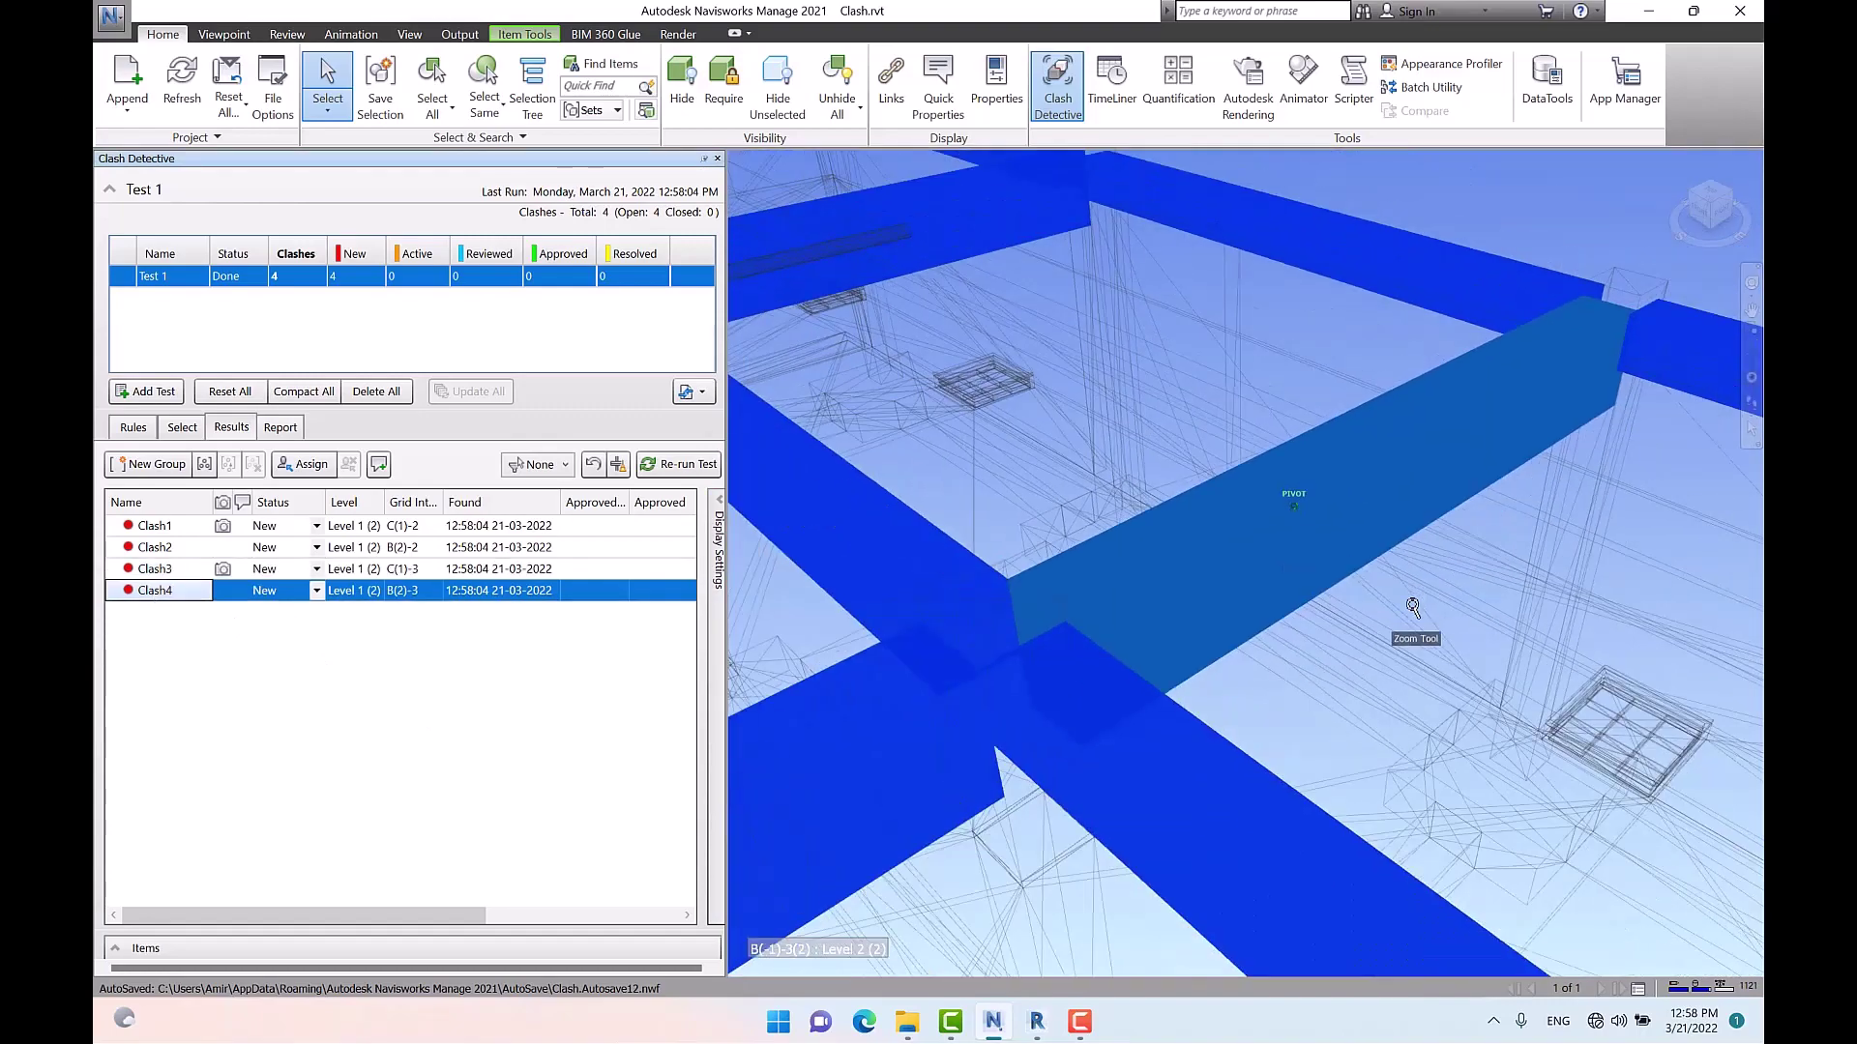
scroll(1413, 608, down, 5)
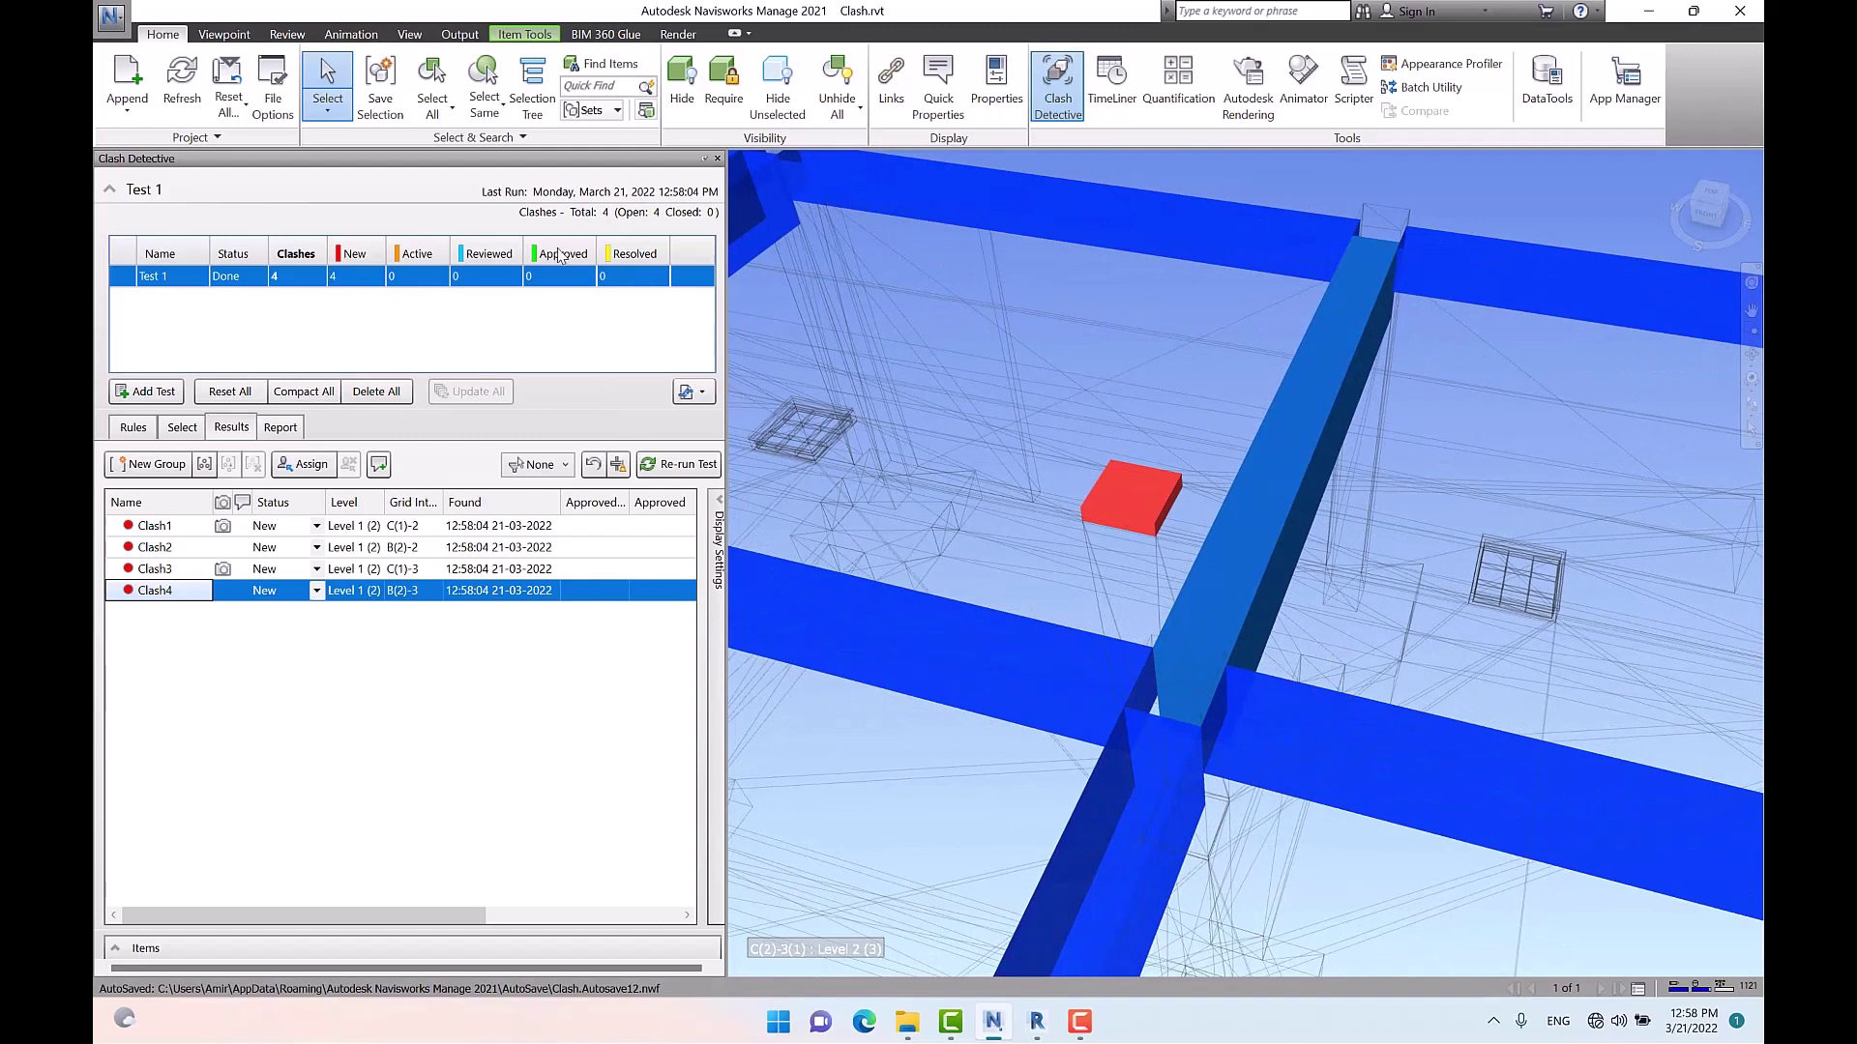
Reset the test results and replace Selection B with all rectangular ducts of the same type above the ceiling
click(230, 392)
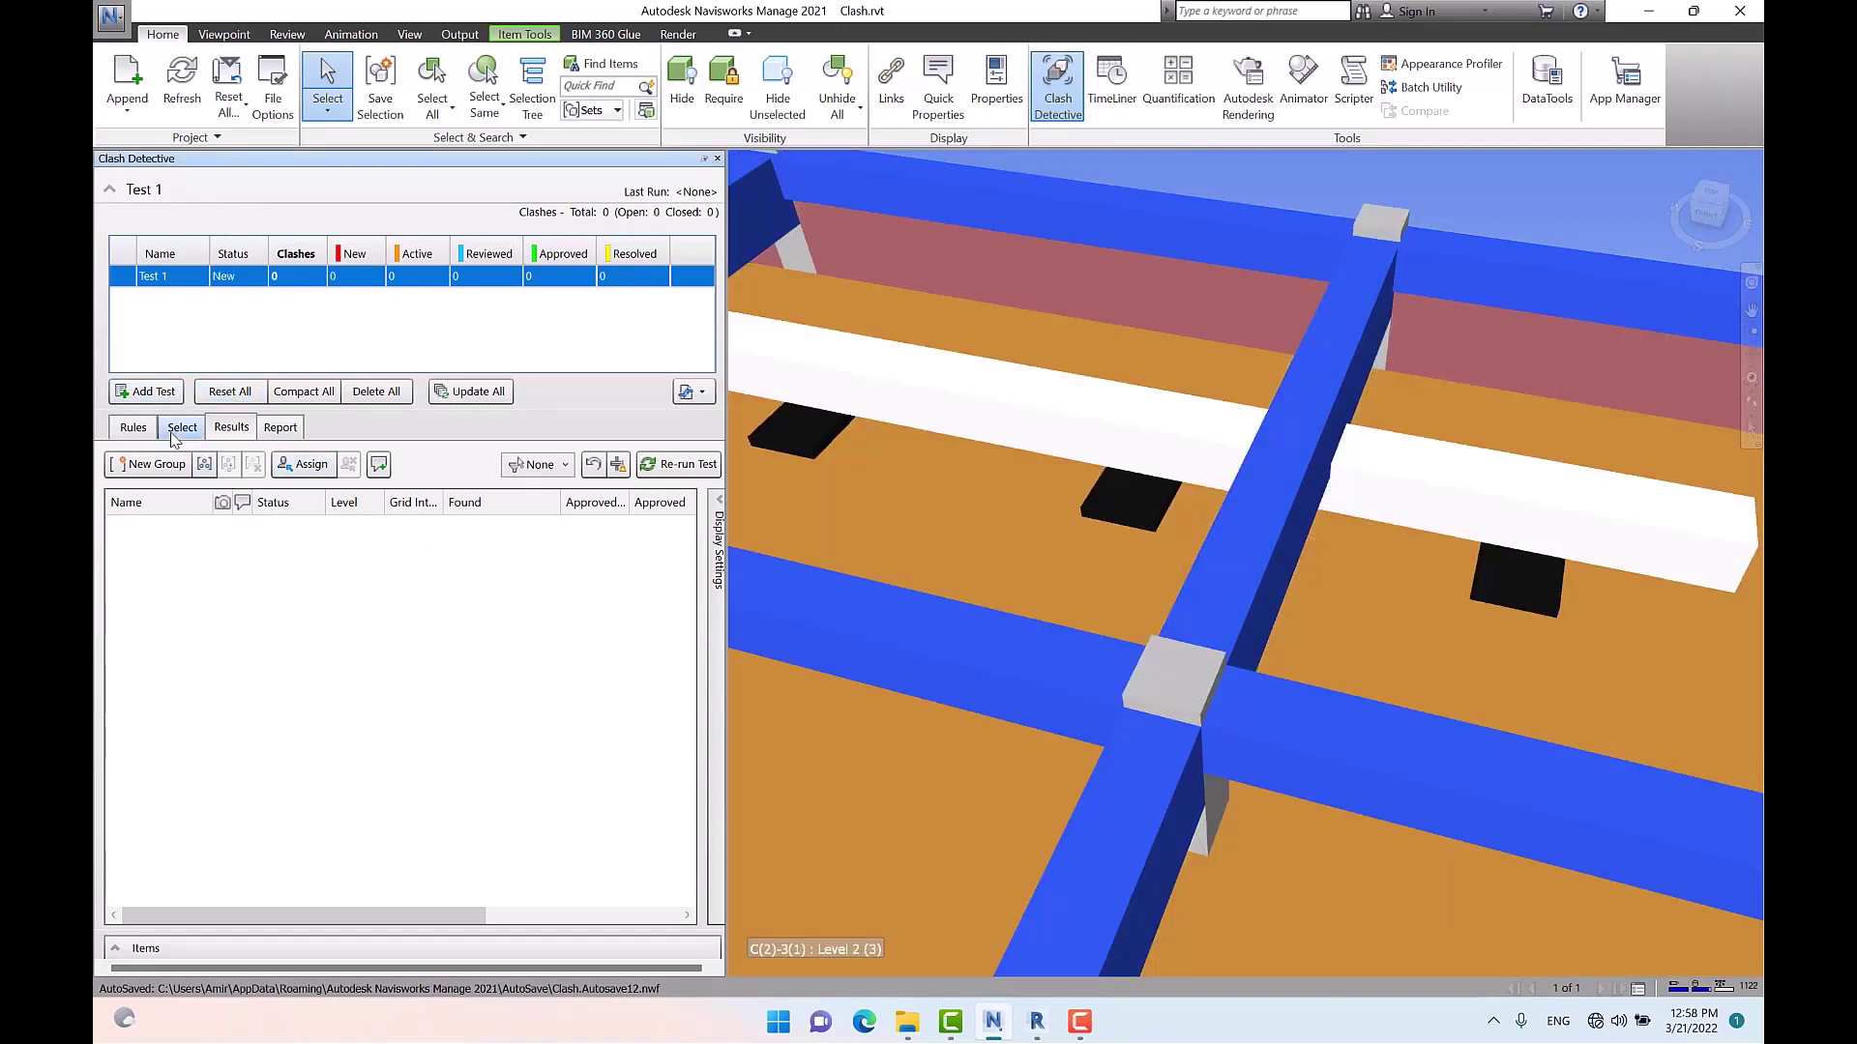
click(180, 428)
scroll(1425, 563, down, 5)
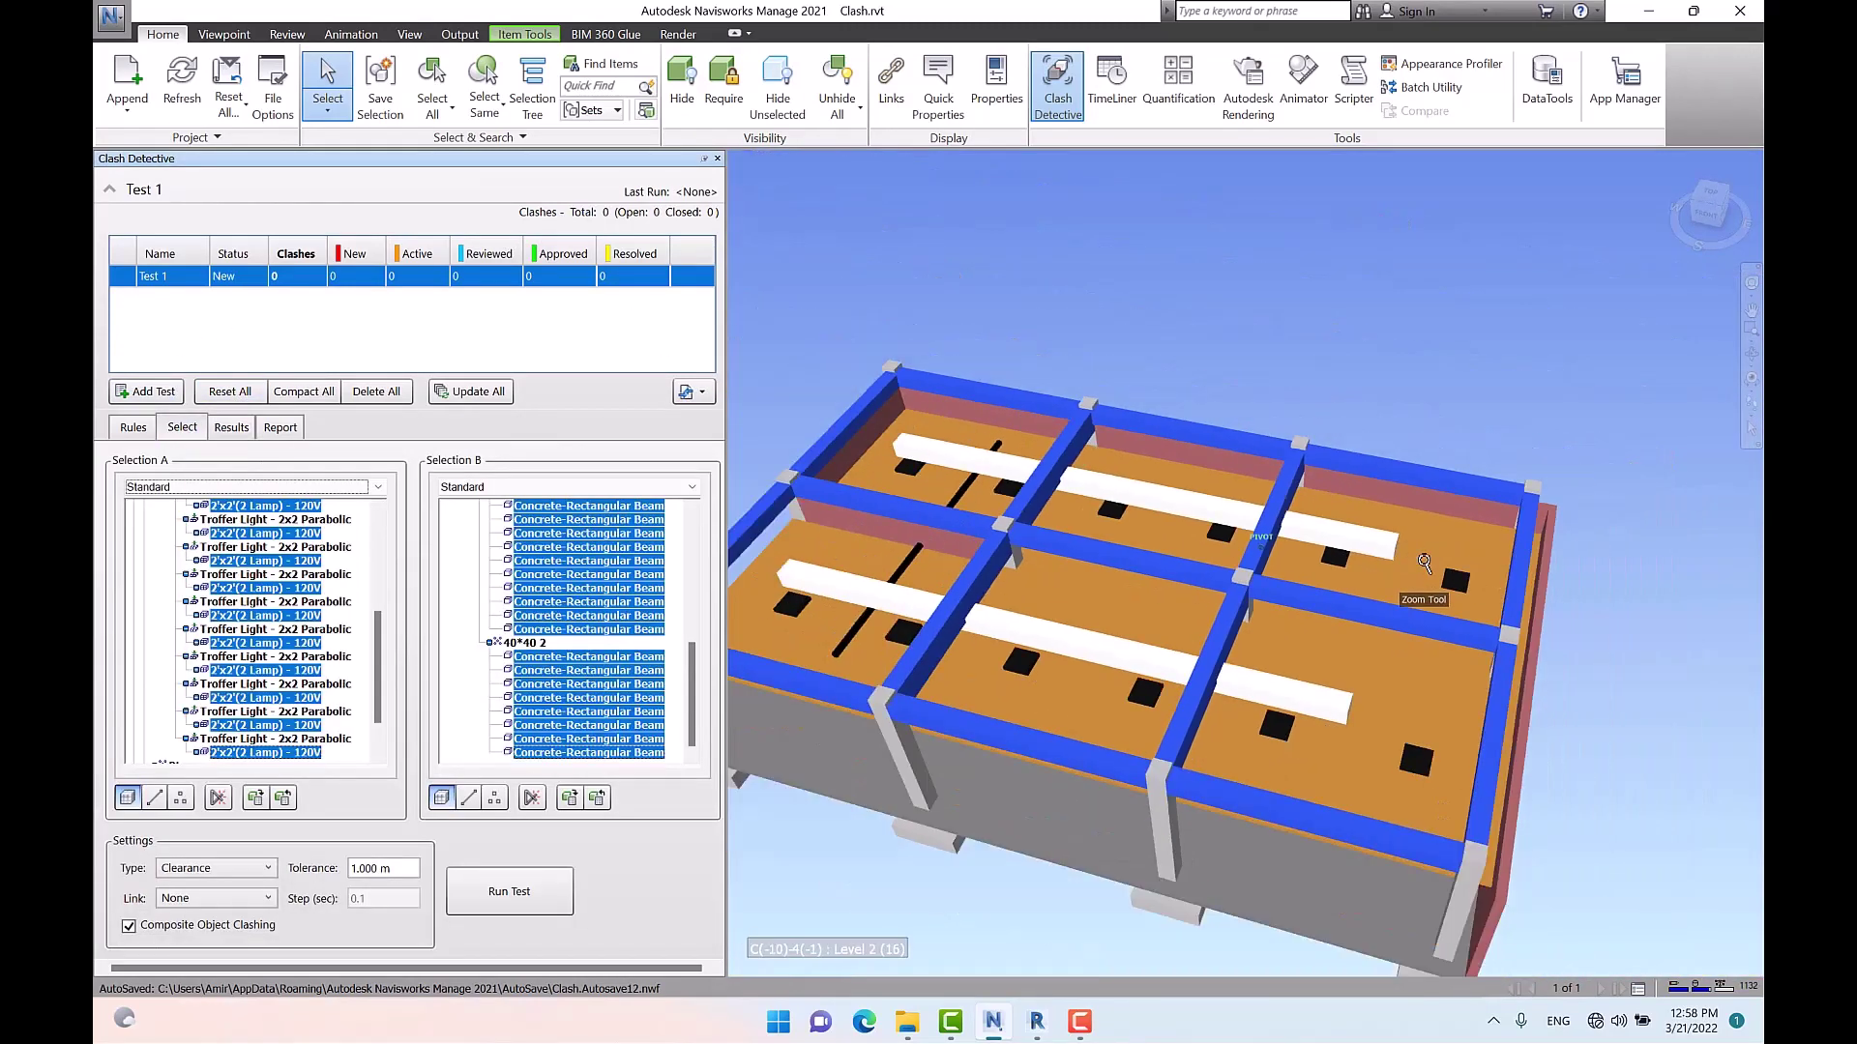
click(1441, 356)
shift+middle_drag(1443, 640, 1362, 611)
scroll(1362, 612, up, 3)
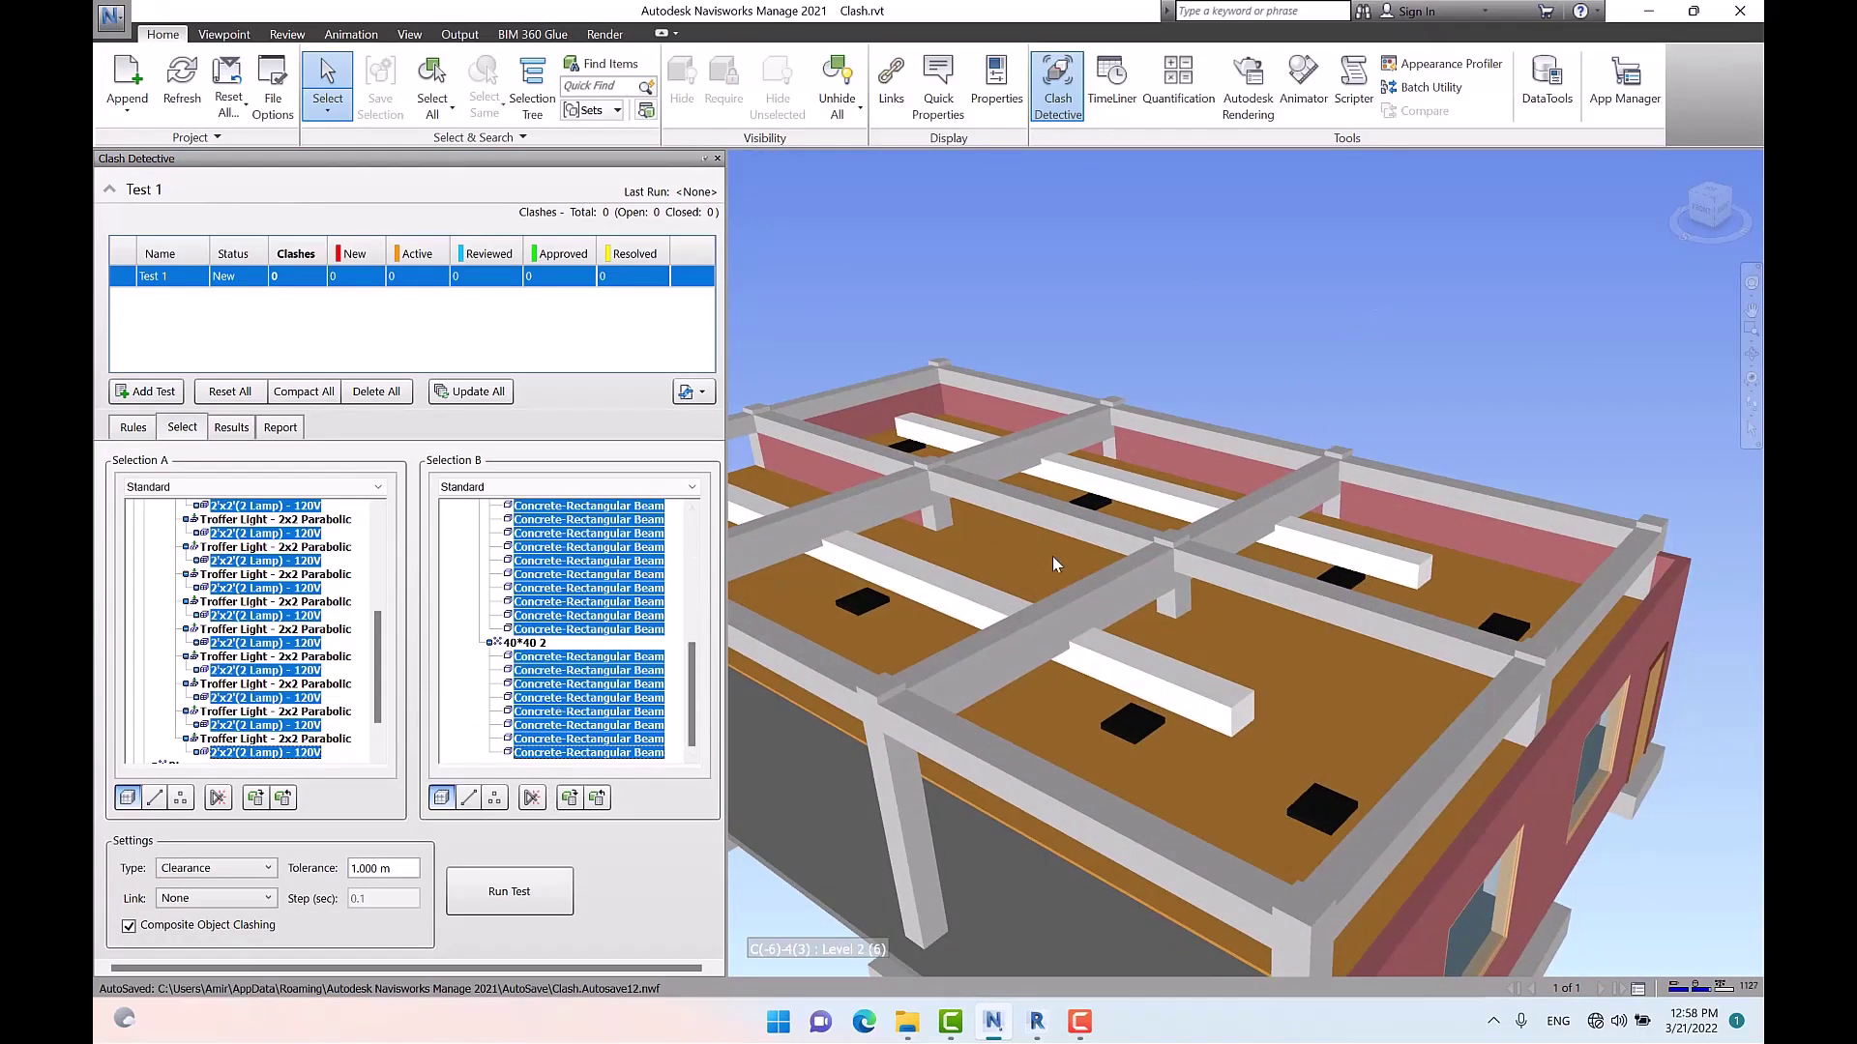
click(1356, 561)
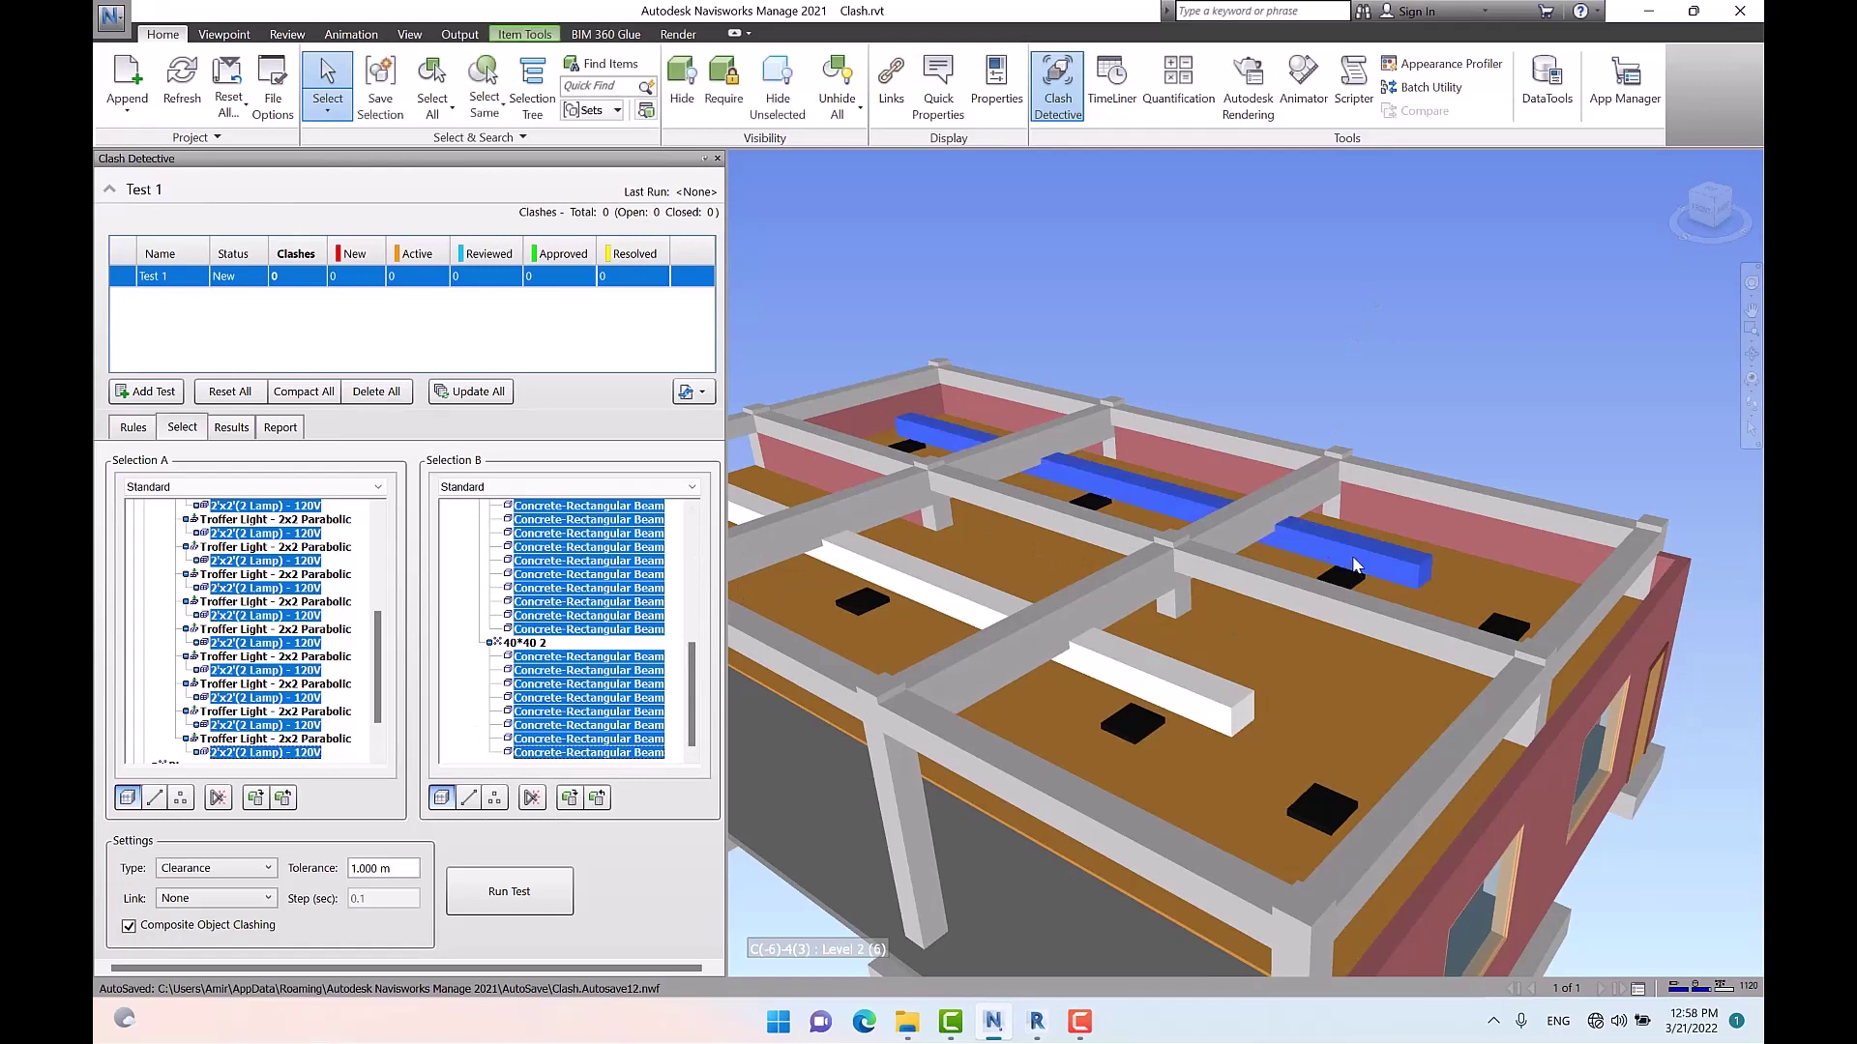
click(483, 105)
click(542, 200)
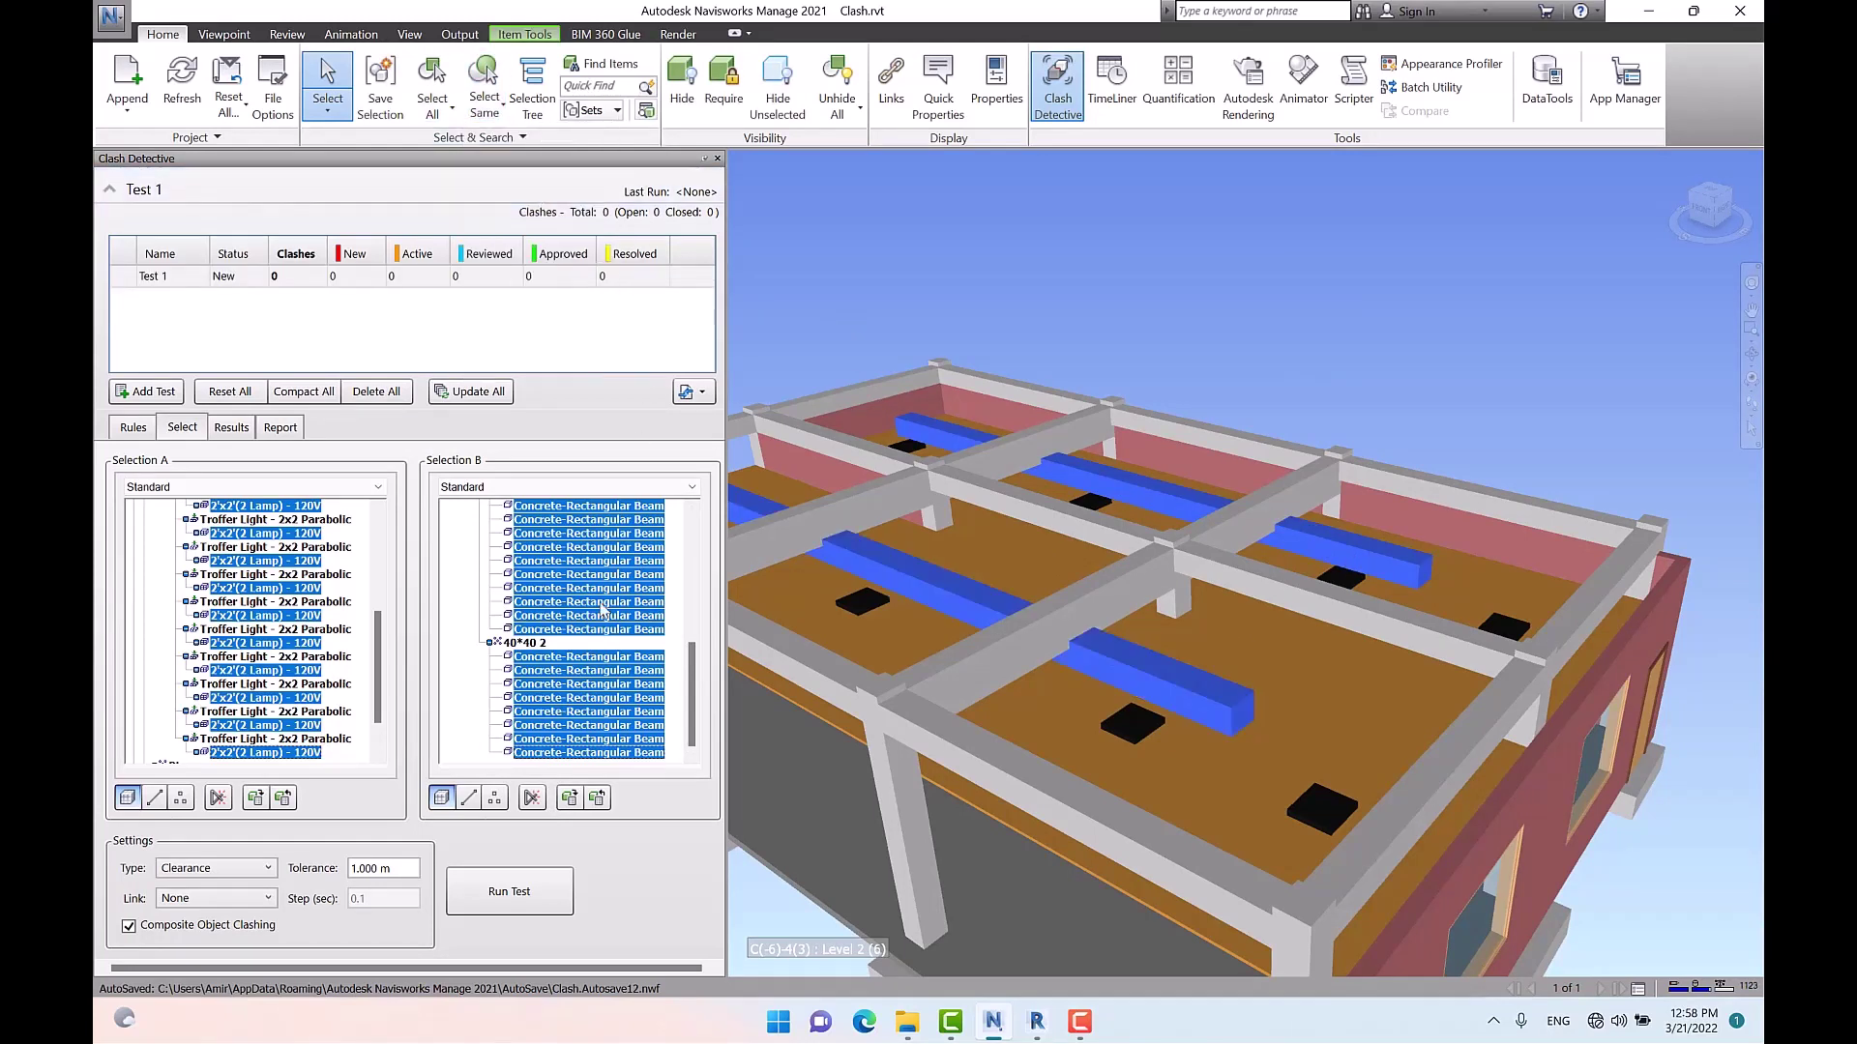
click(570, 796)
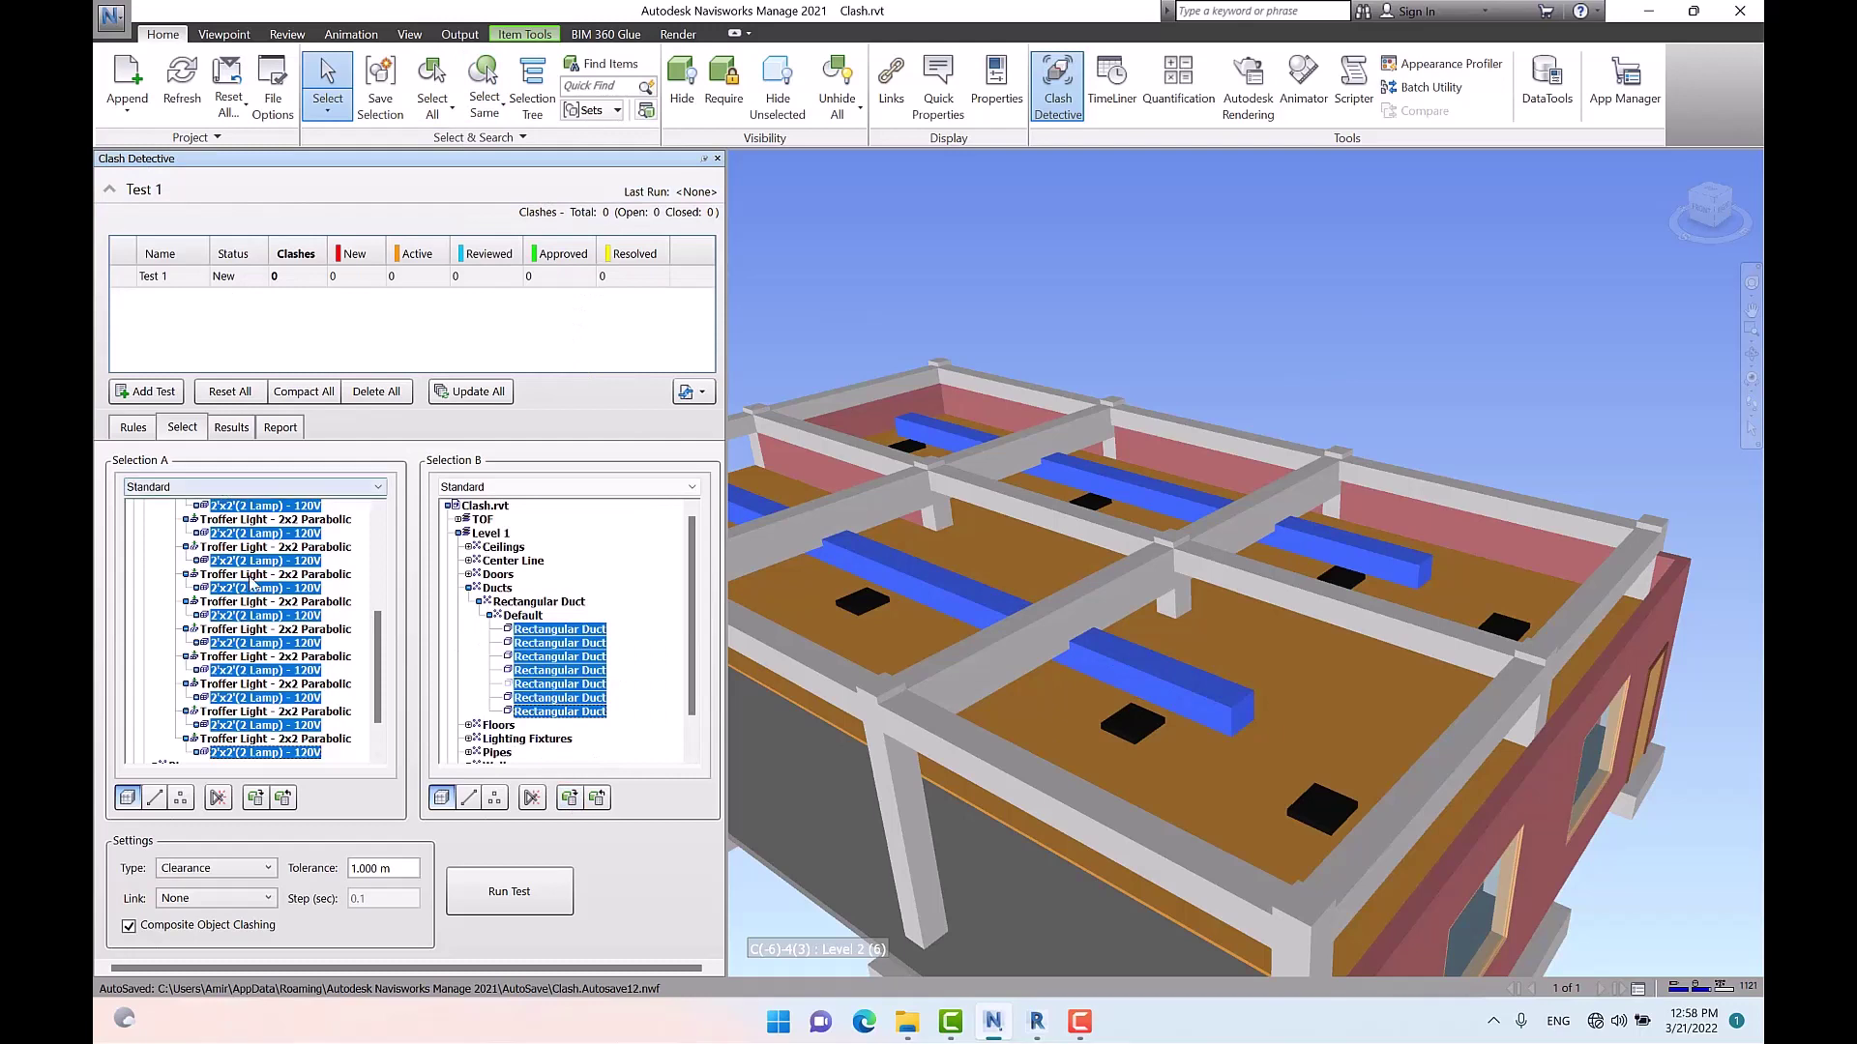
Set the clearance tolerance to 0.5 m and run Test 1 between the lights and ducts
drag(404, 868, 324, 892)
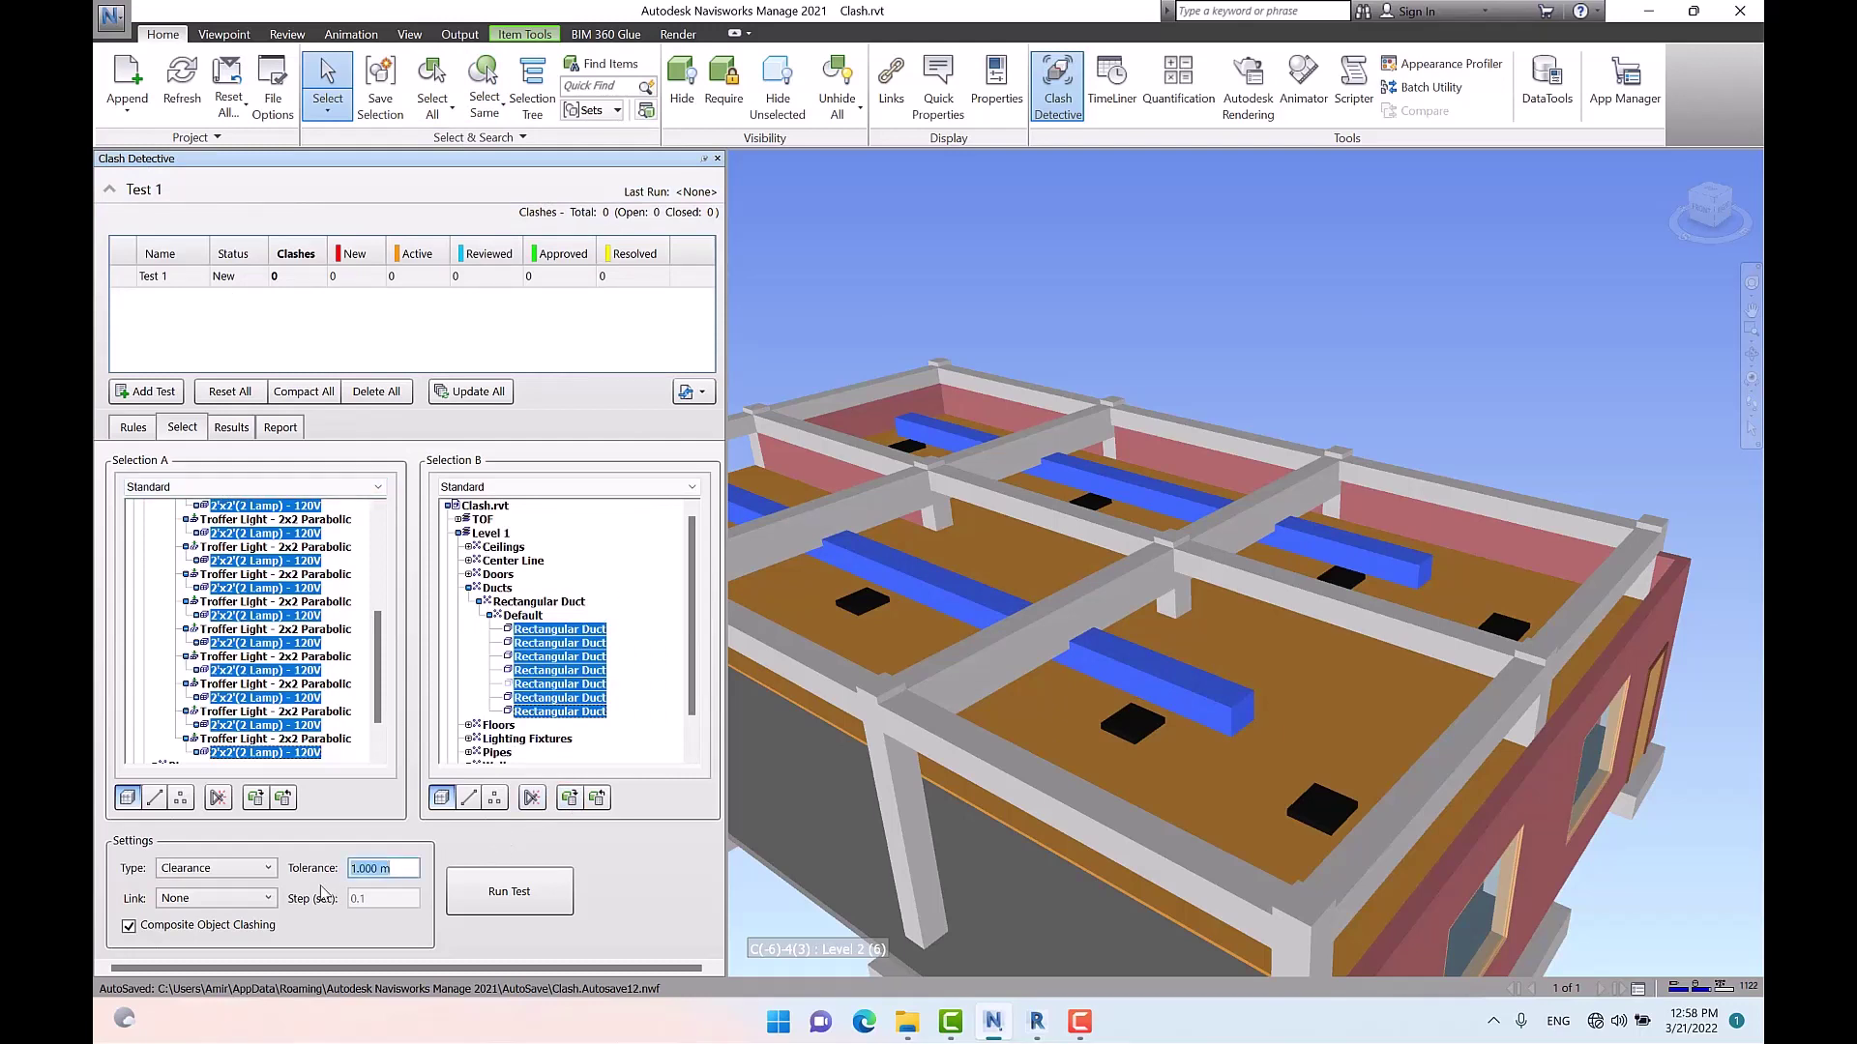
key(BackSpace)
click(498, 897)
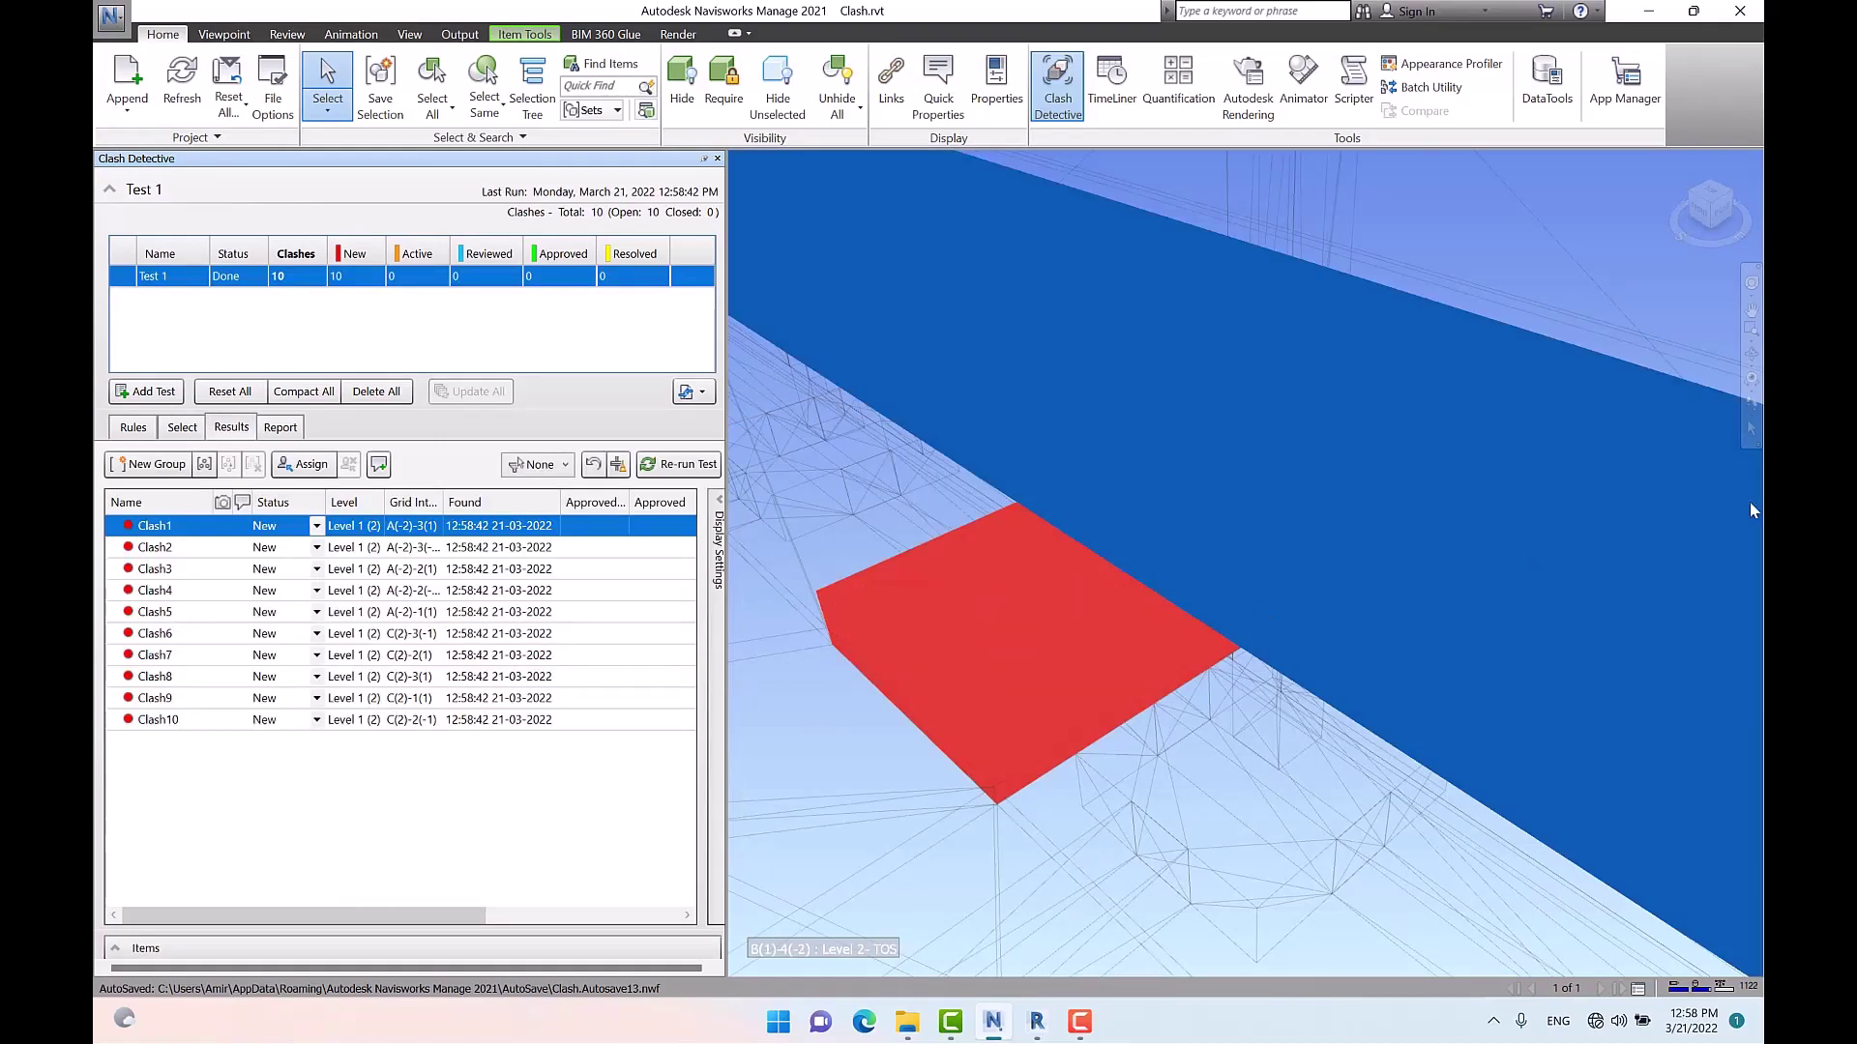
Go through Clash1 to Clash10 and examine each light's position relative to the duct
scroll(1750, 500, down, 8)
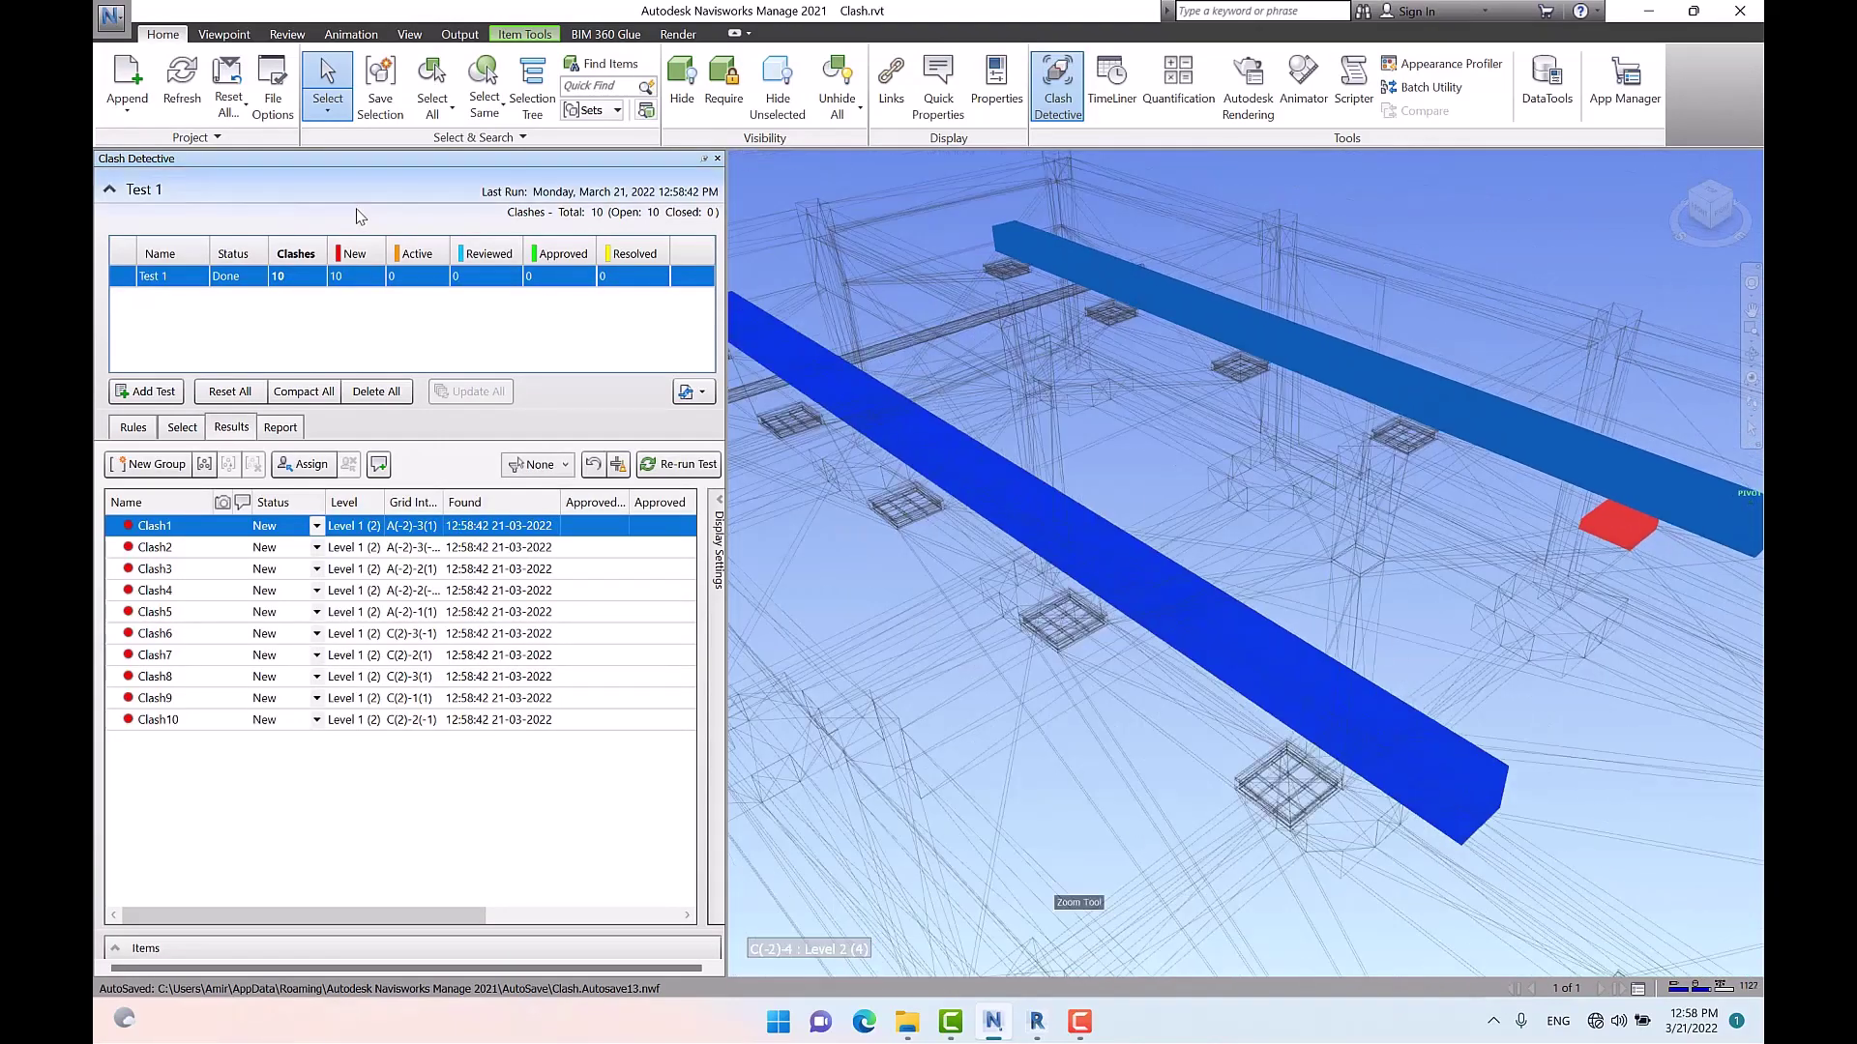
click(154, 547)
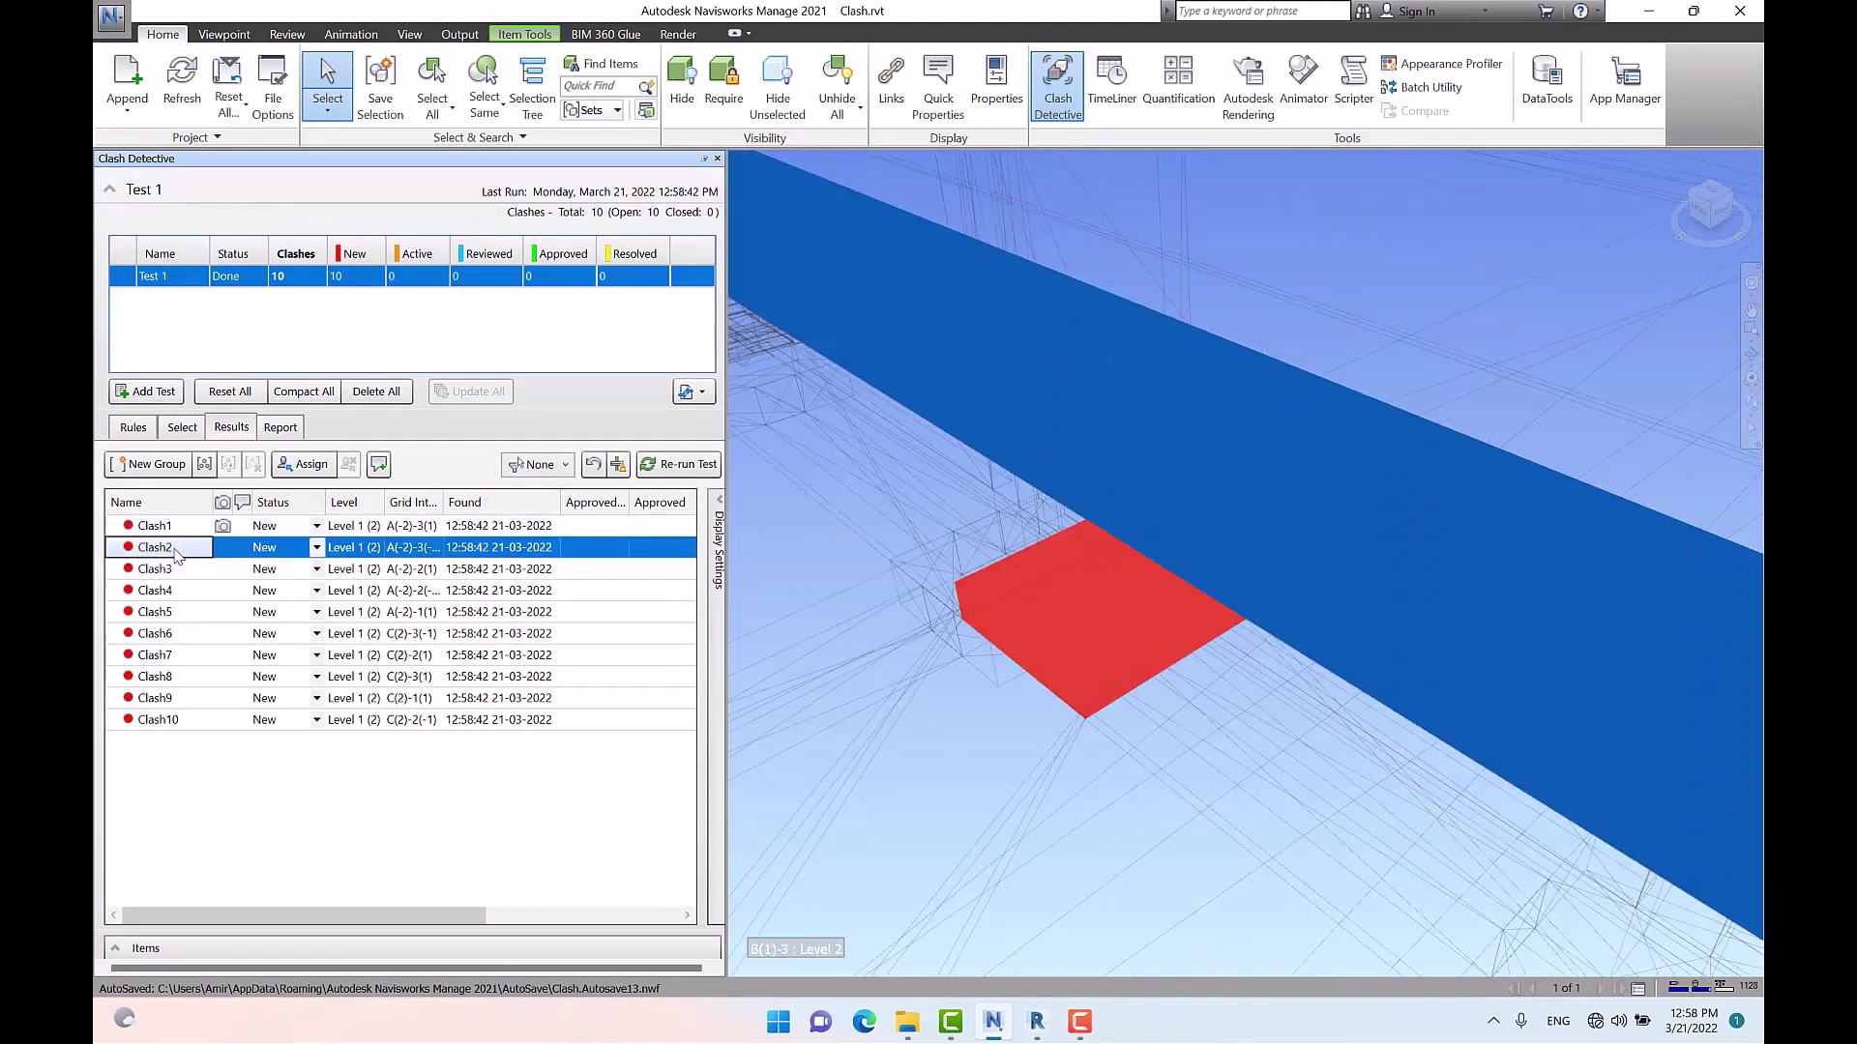
key(Down)
key(Down)
key(Down)
key(Down)
key(Down)
key(Down)
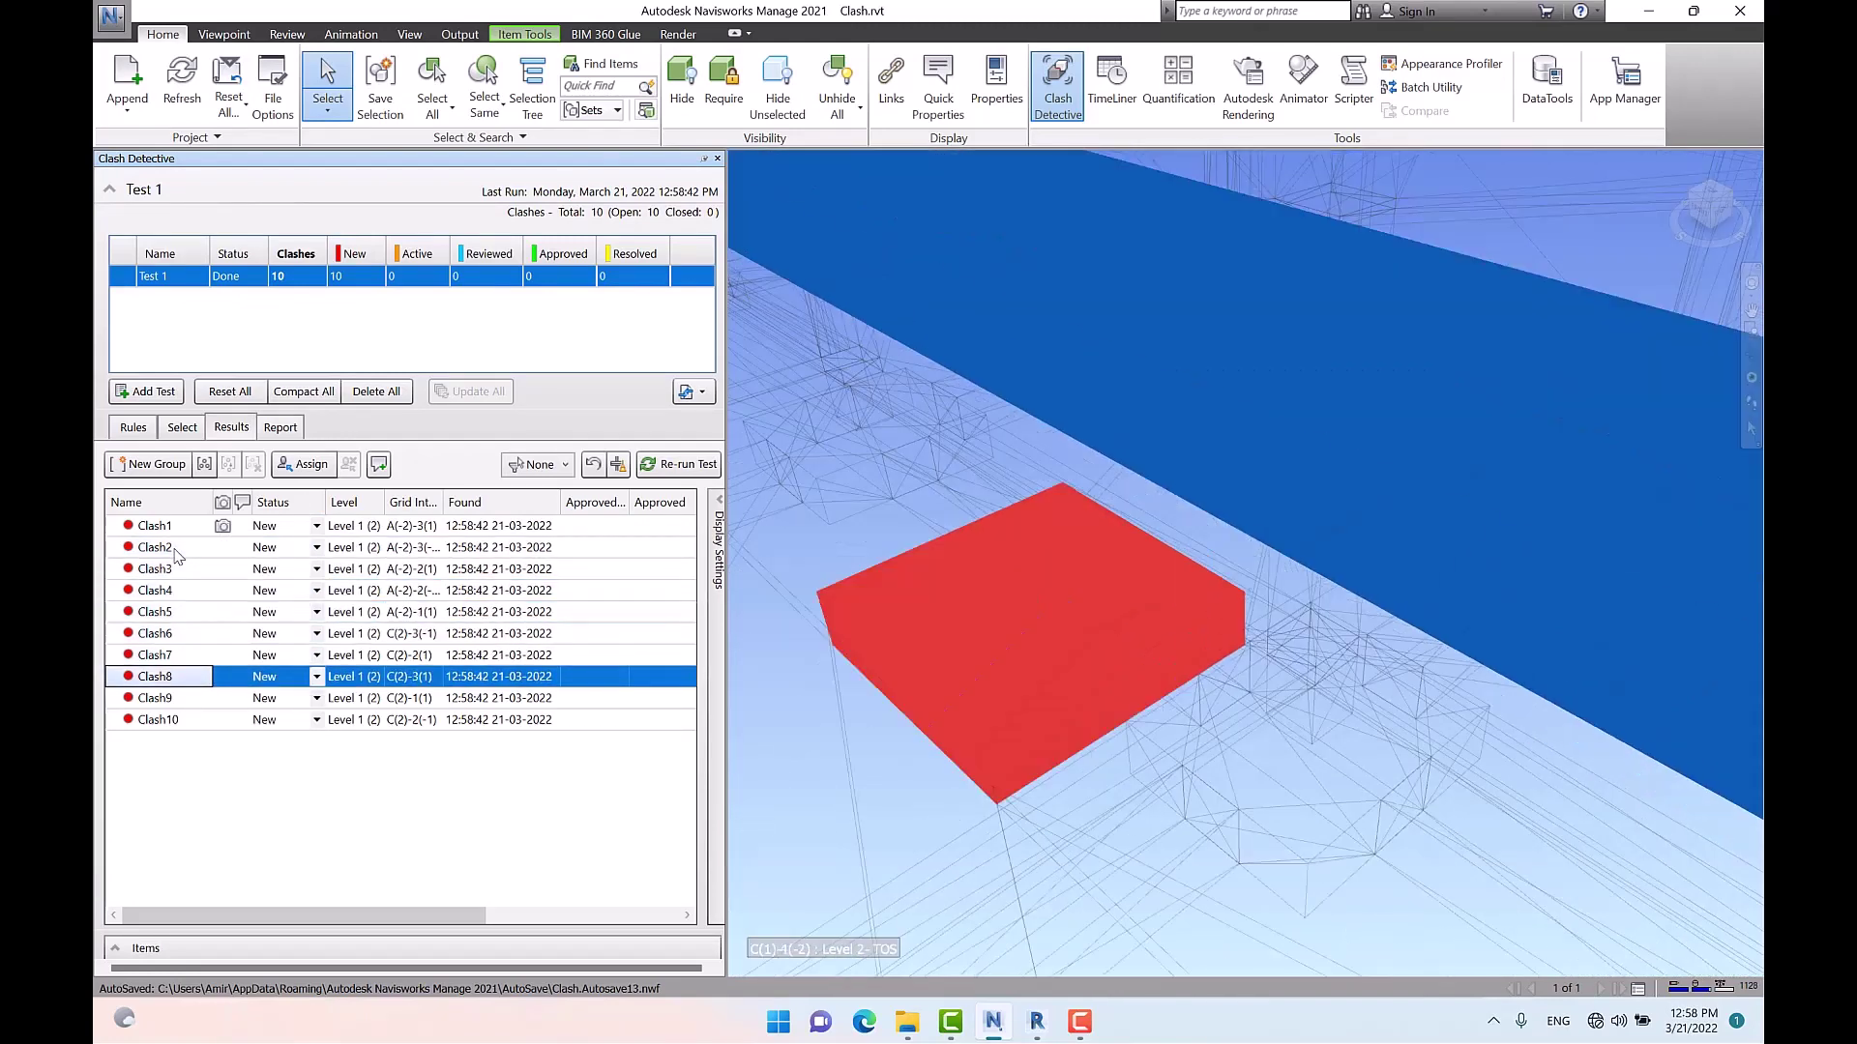
key(Down)
key(Down)
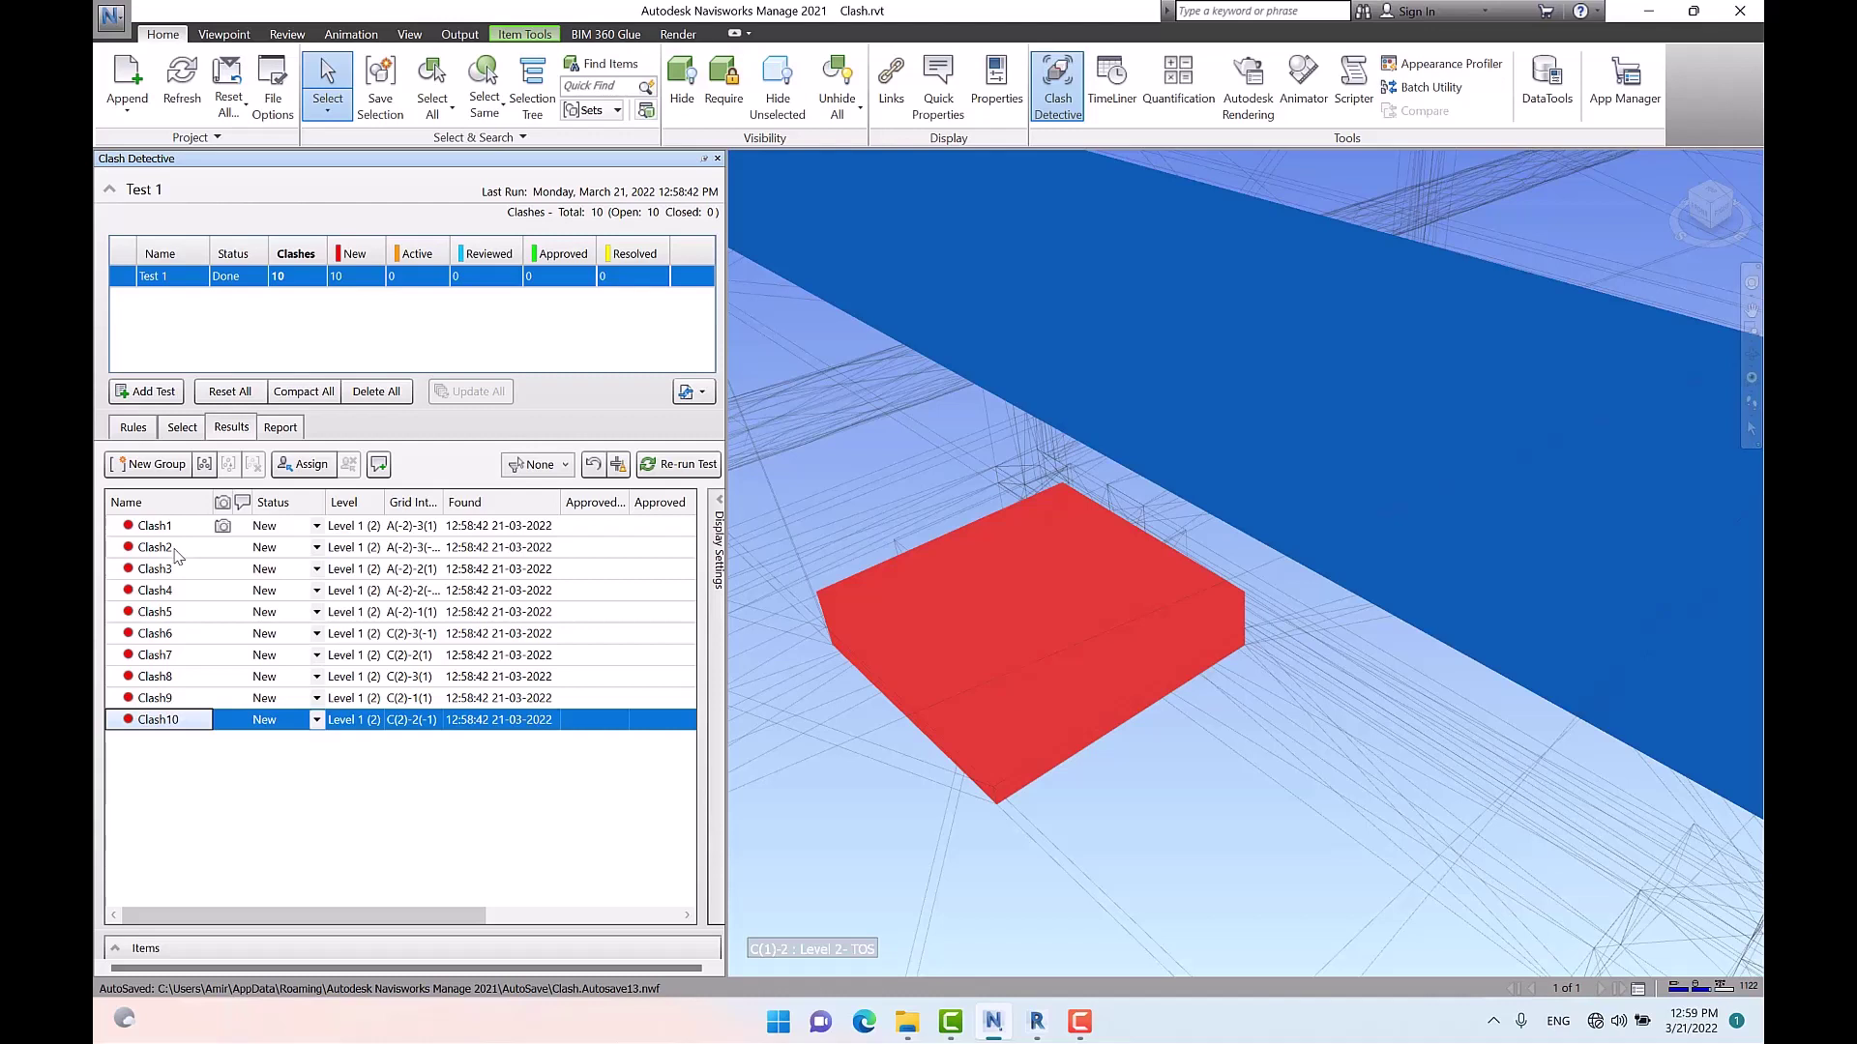
Reset the results of Test 1 and change its type to Hard (Conservative)
click(199, 427)
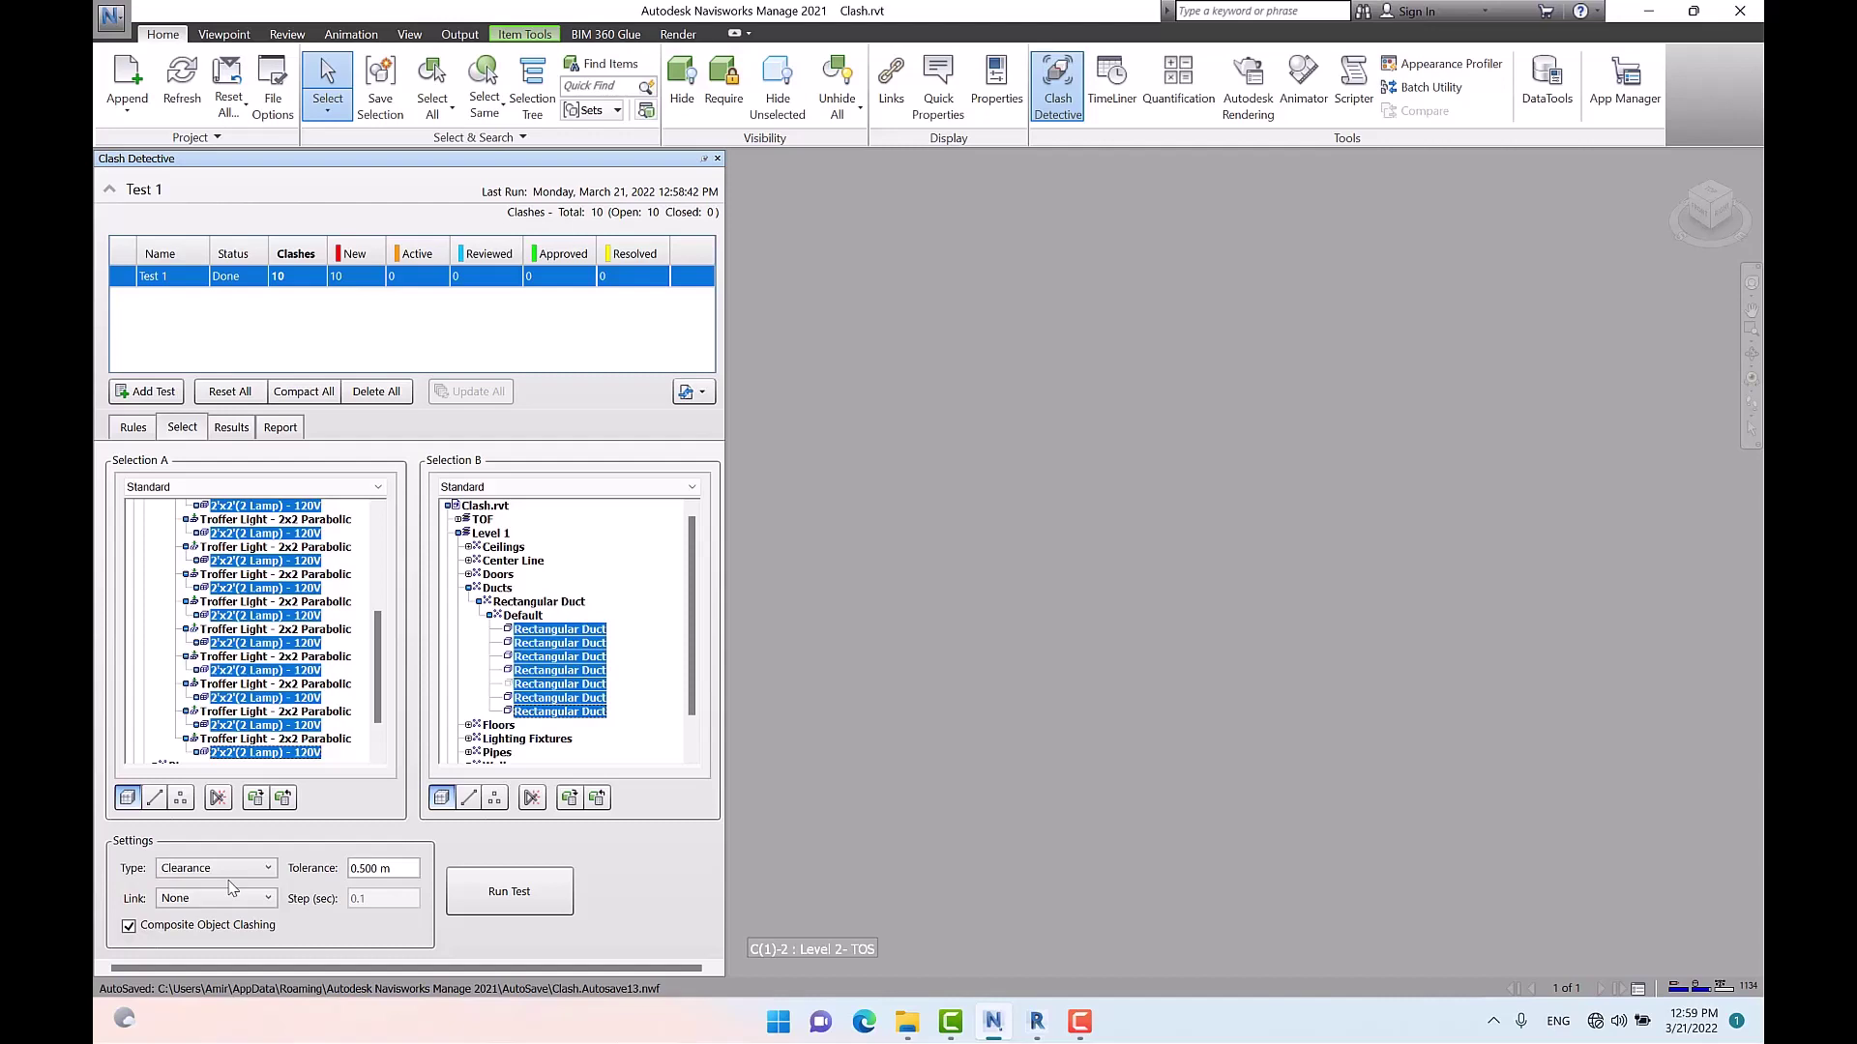
click(230, 392)
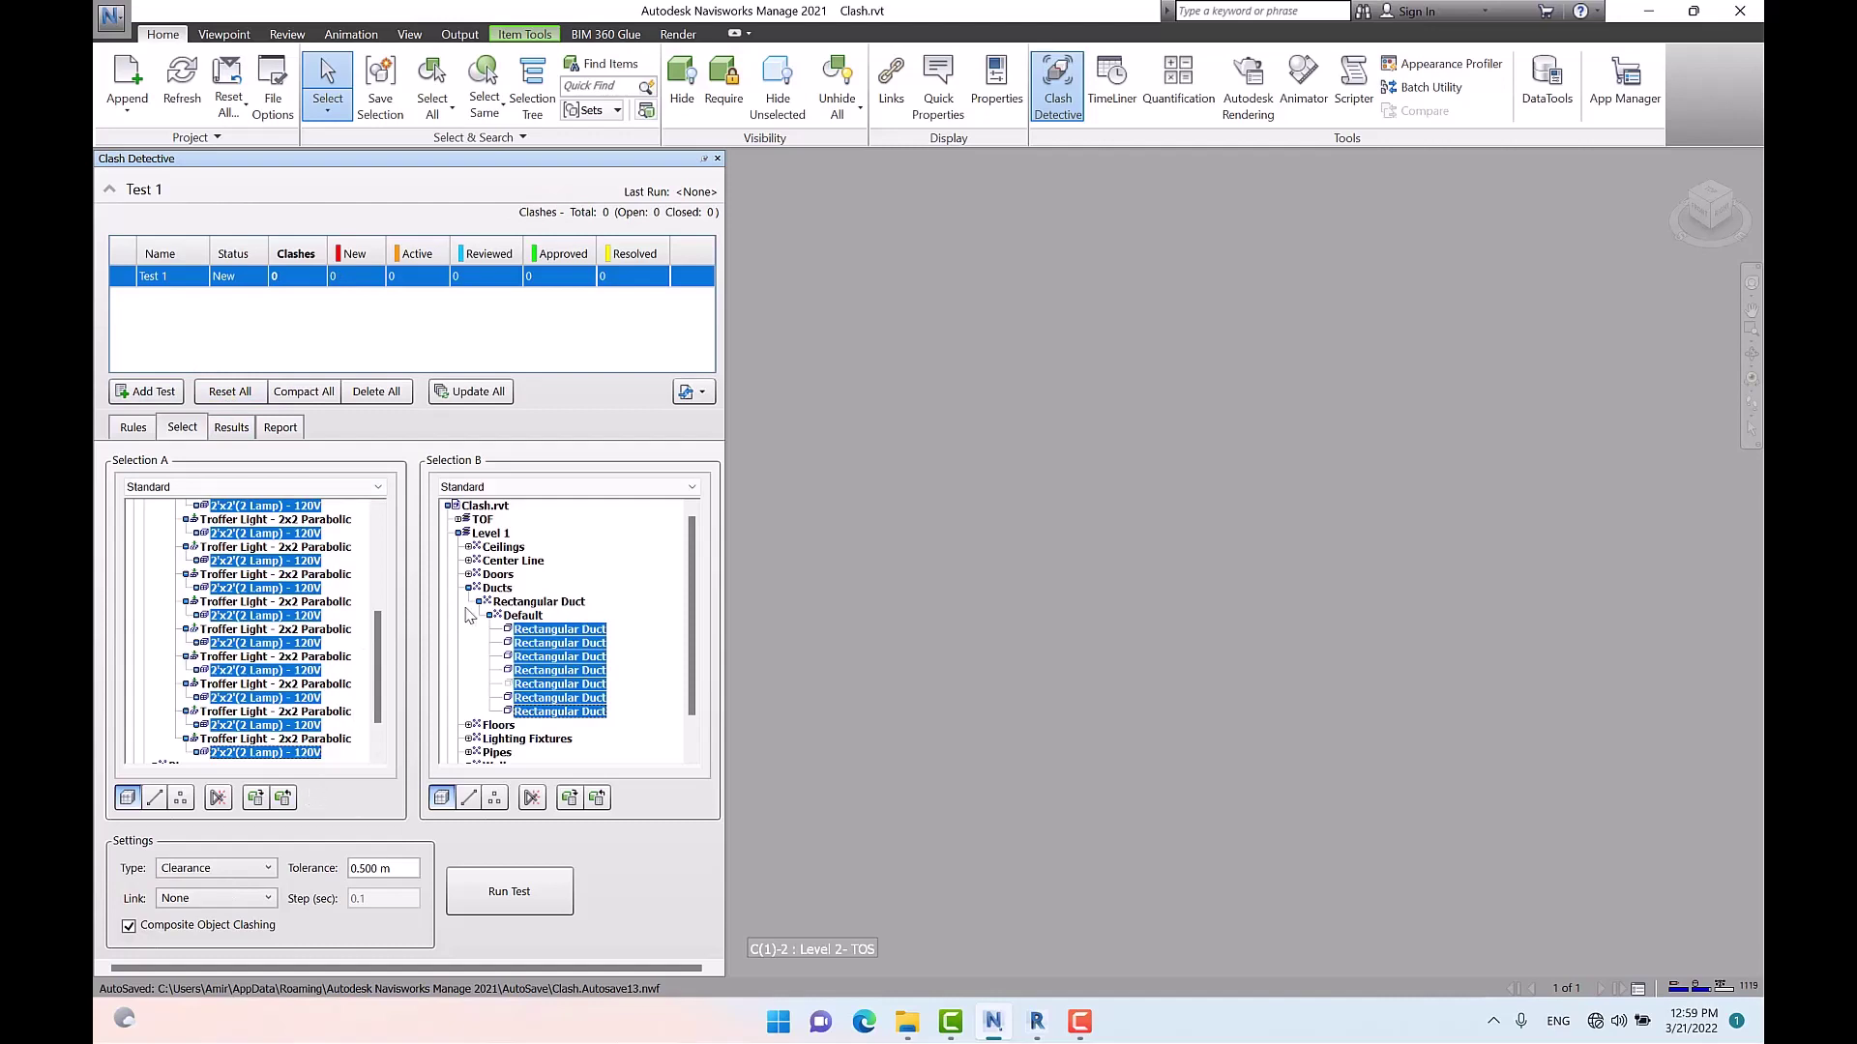
click(268, 868)
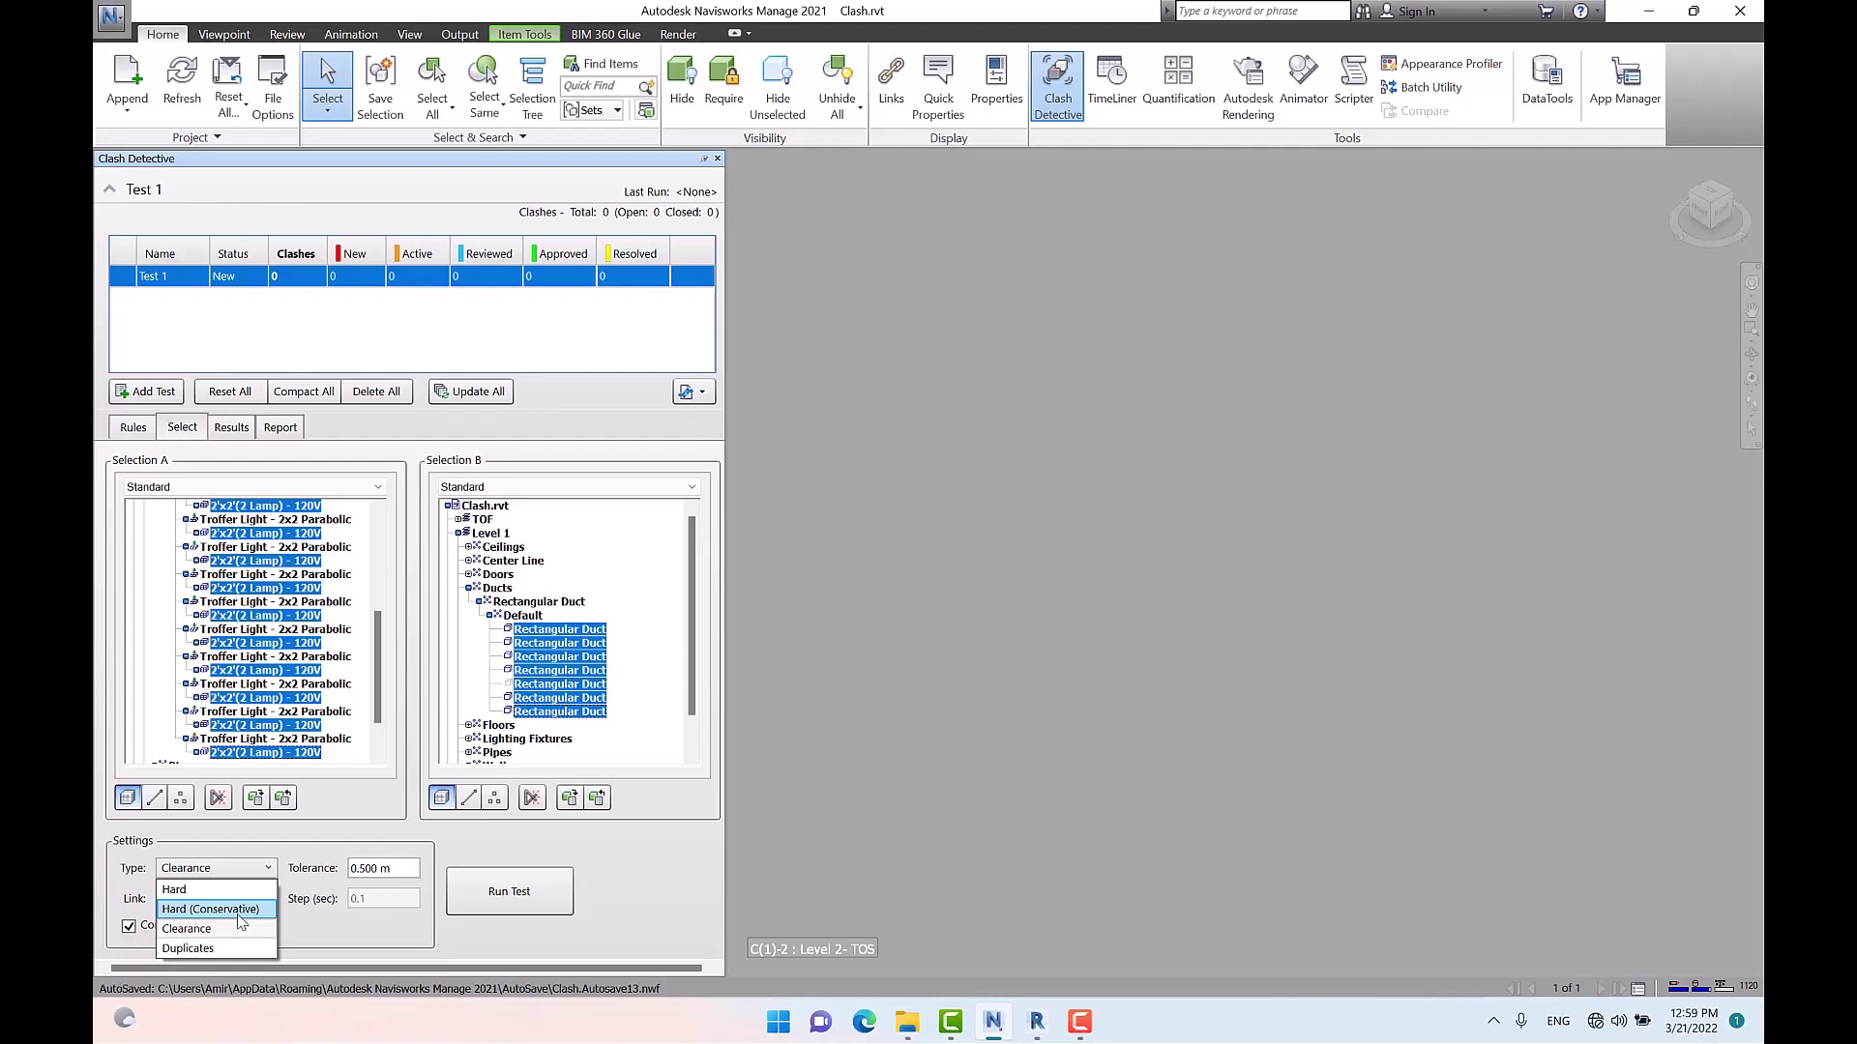
click(239, 912)
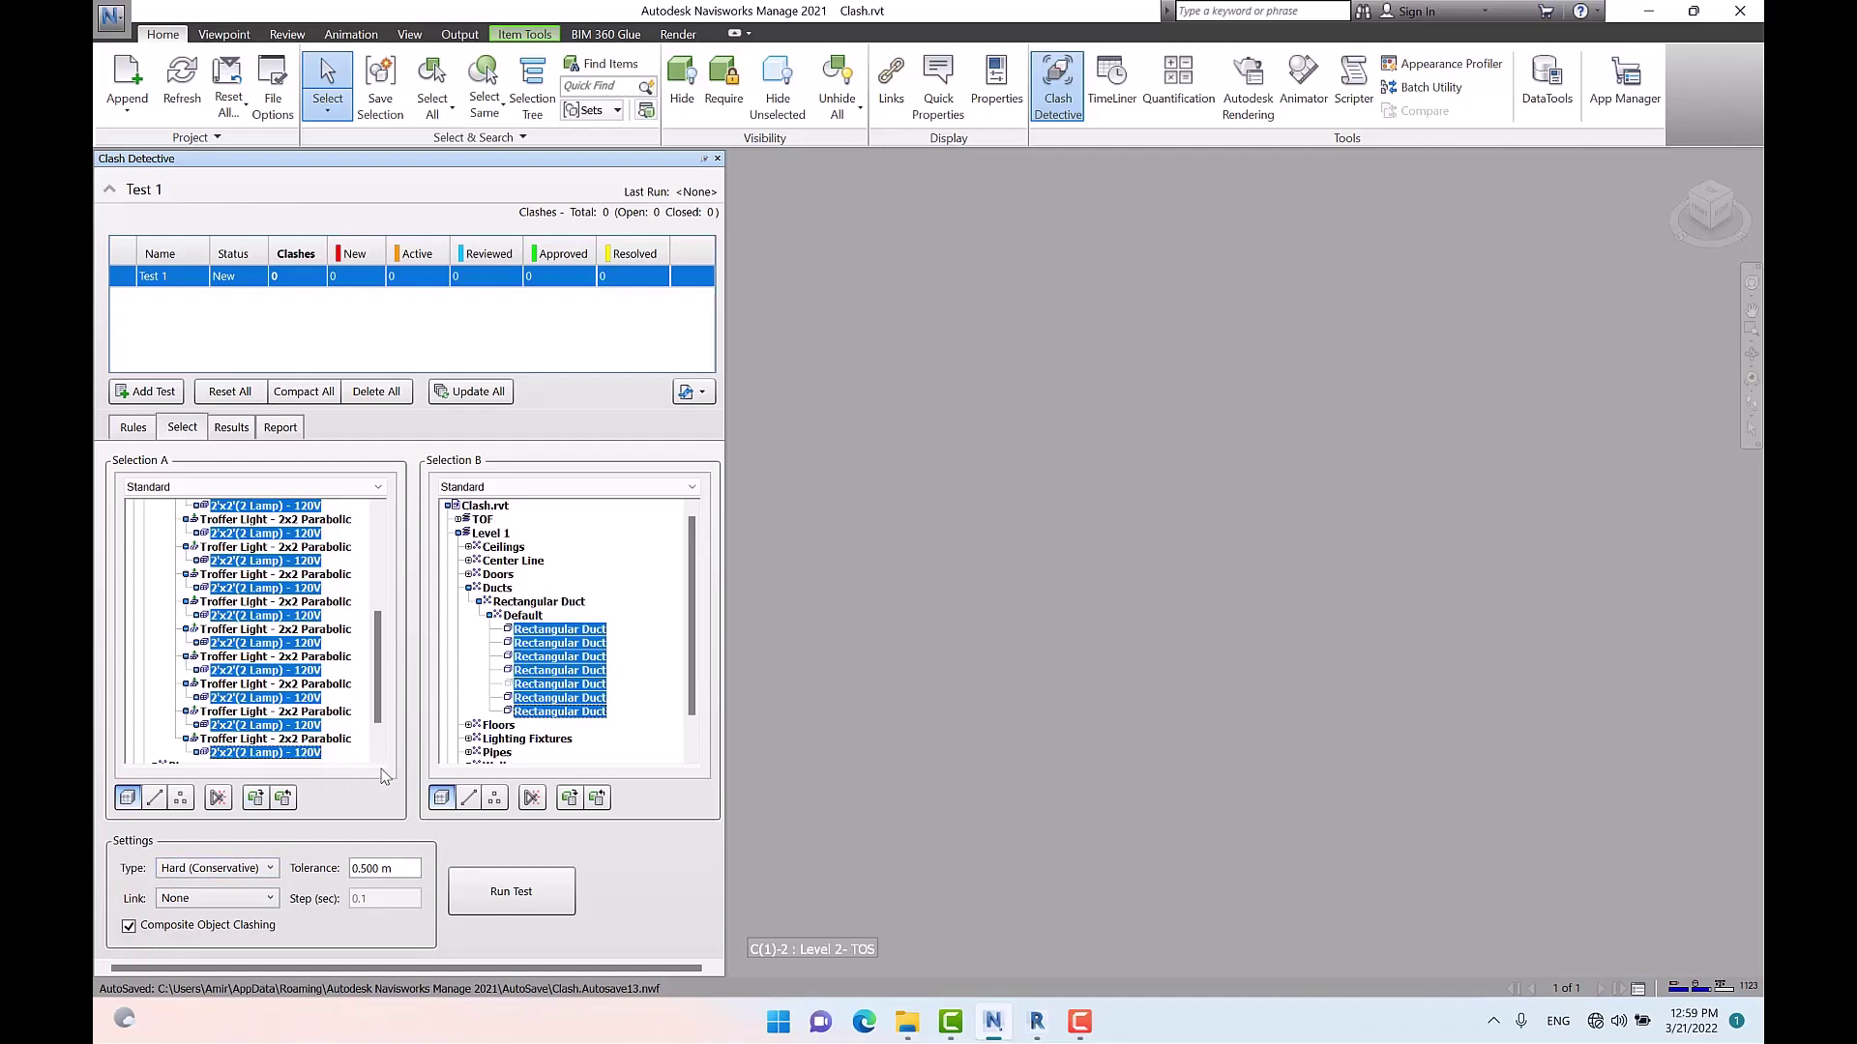
Select the whole Clash.rvt model in both Selection A and Selection B, with both trees collapsed
drag(383, 681, 383, 568)
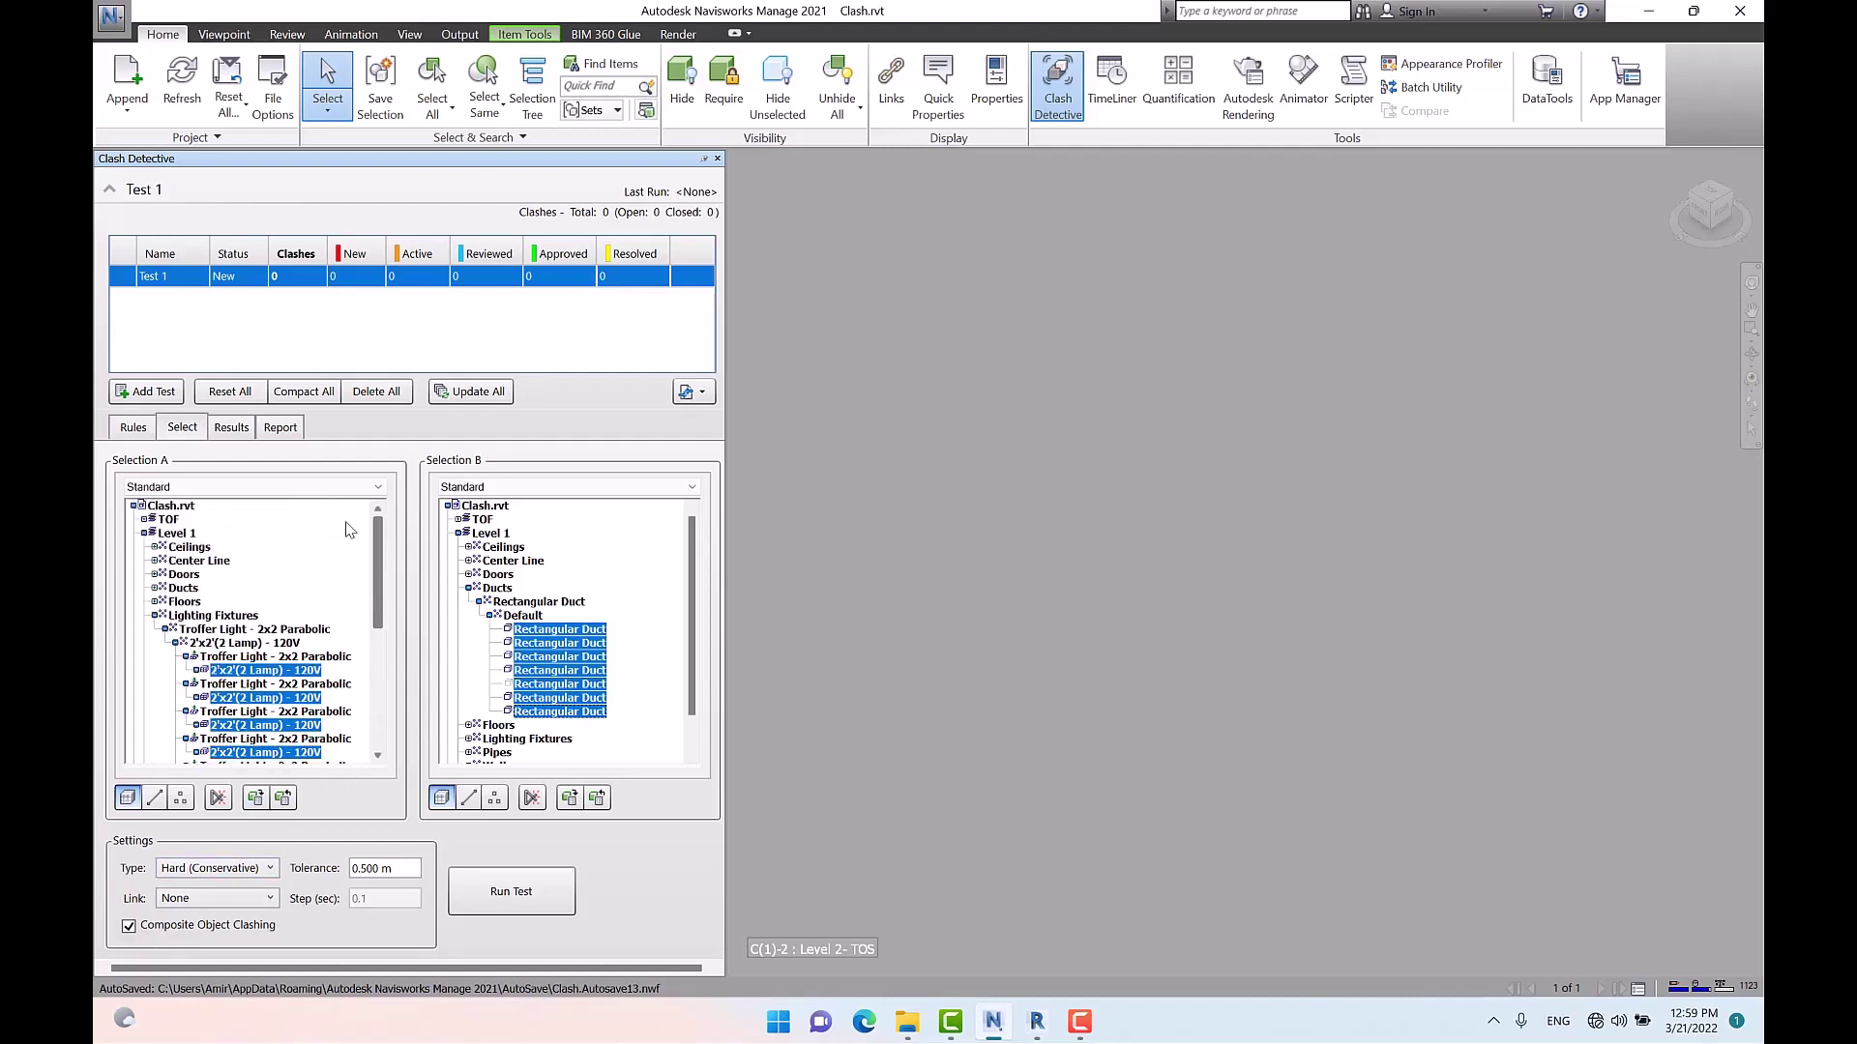
click(170, 507)
click(484, 510)
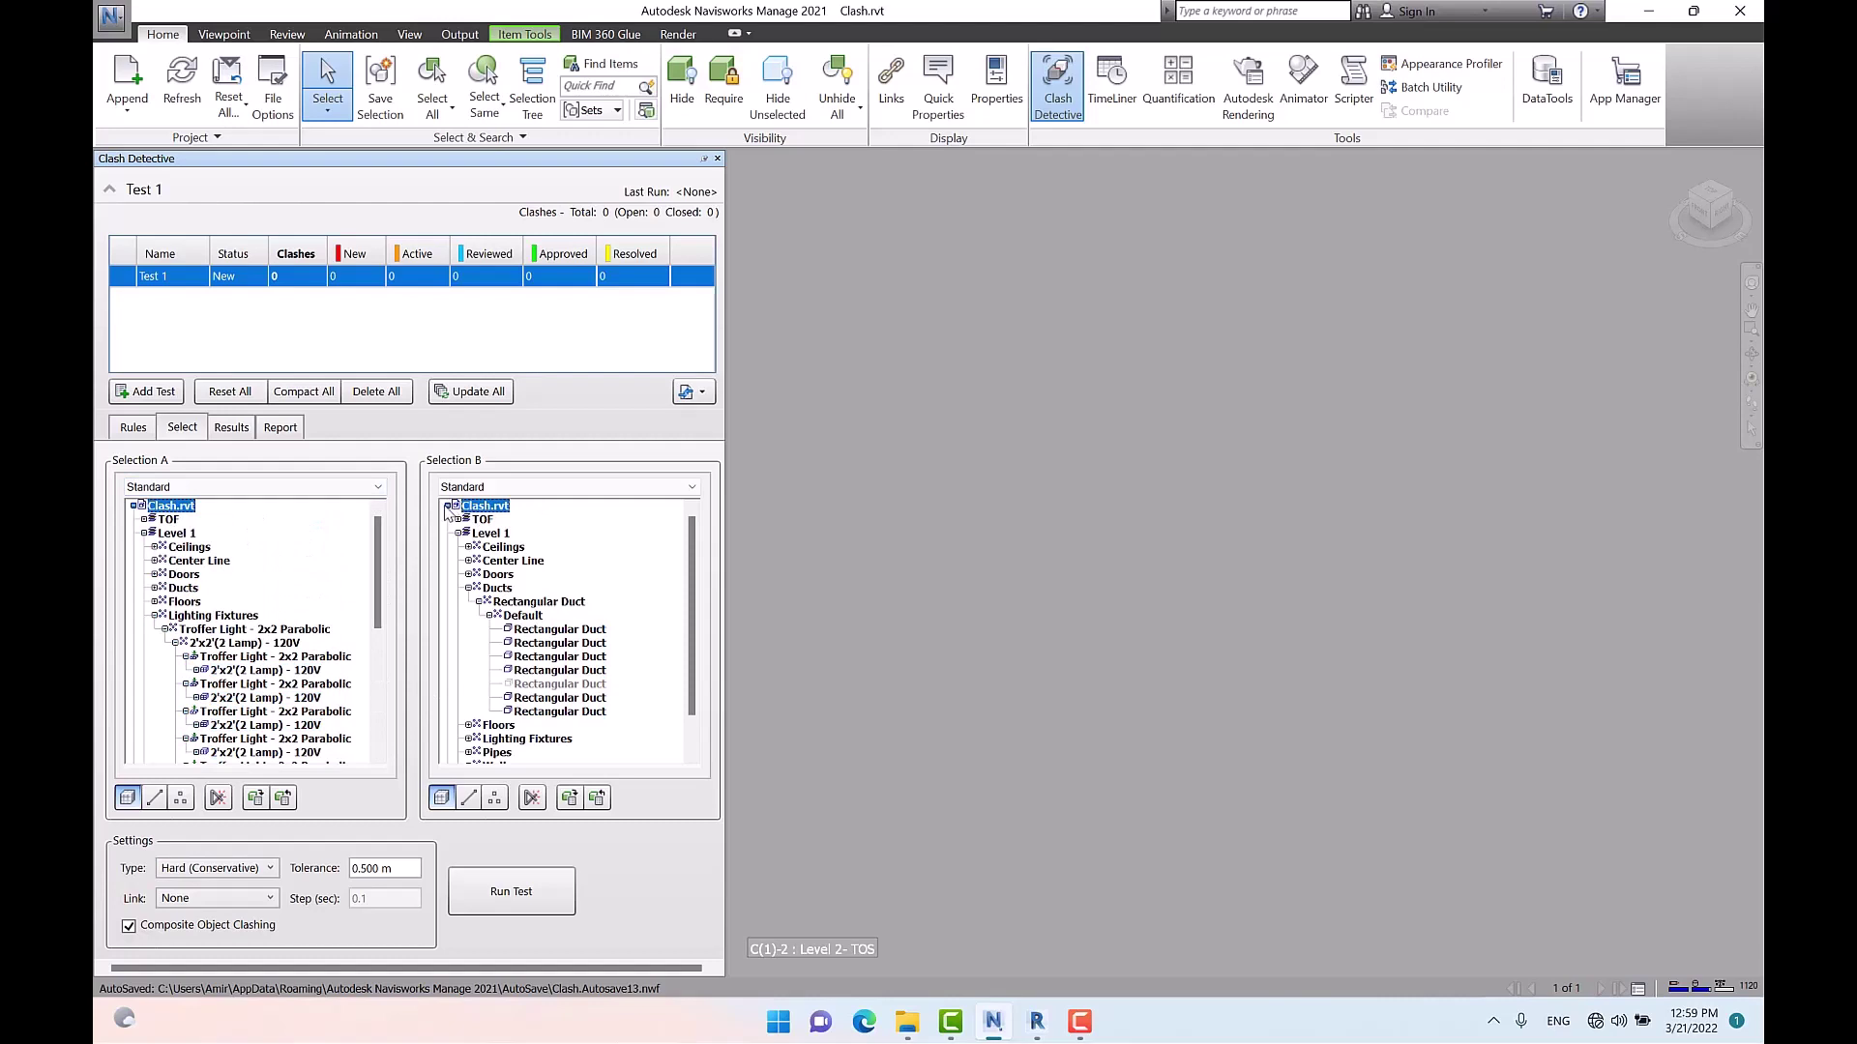
click(134, 506)
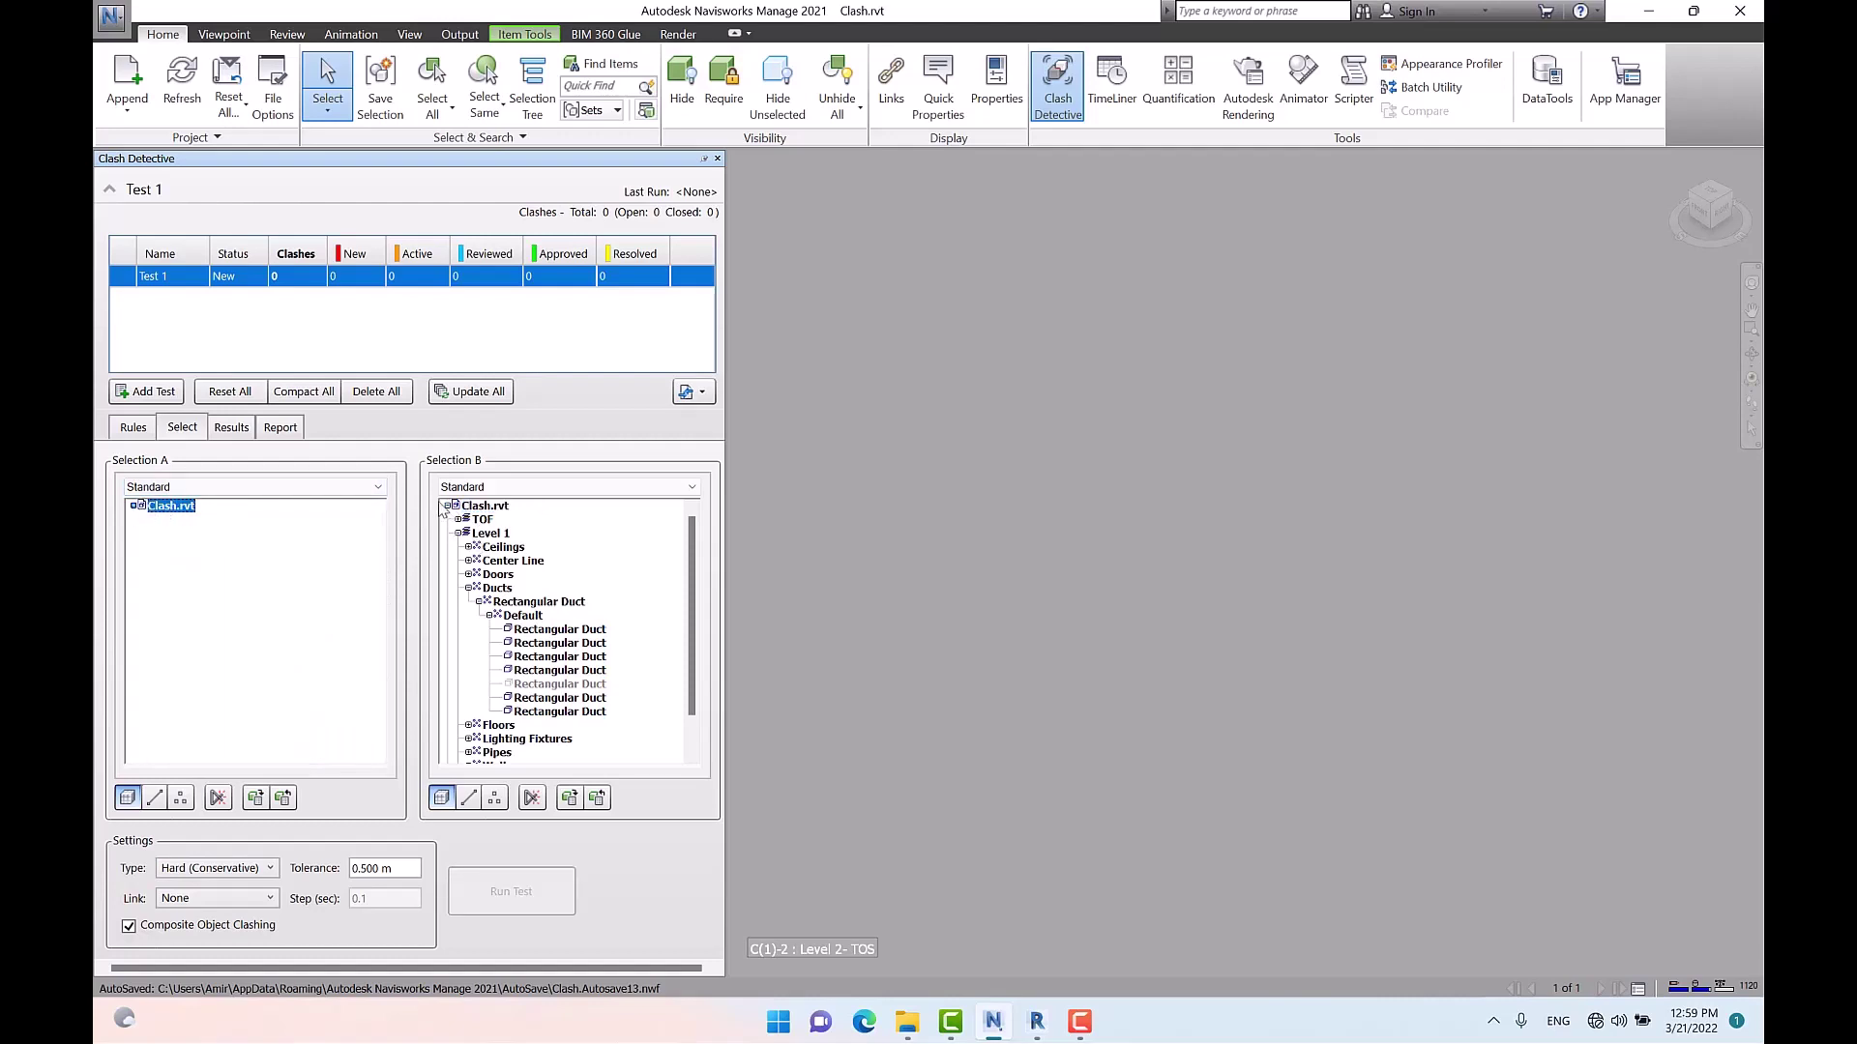
click(447, 506)
click(486, 508)
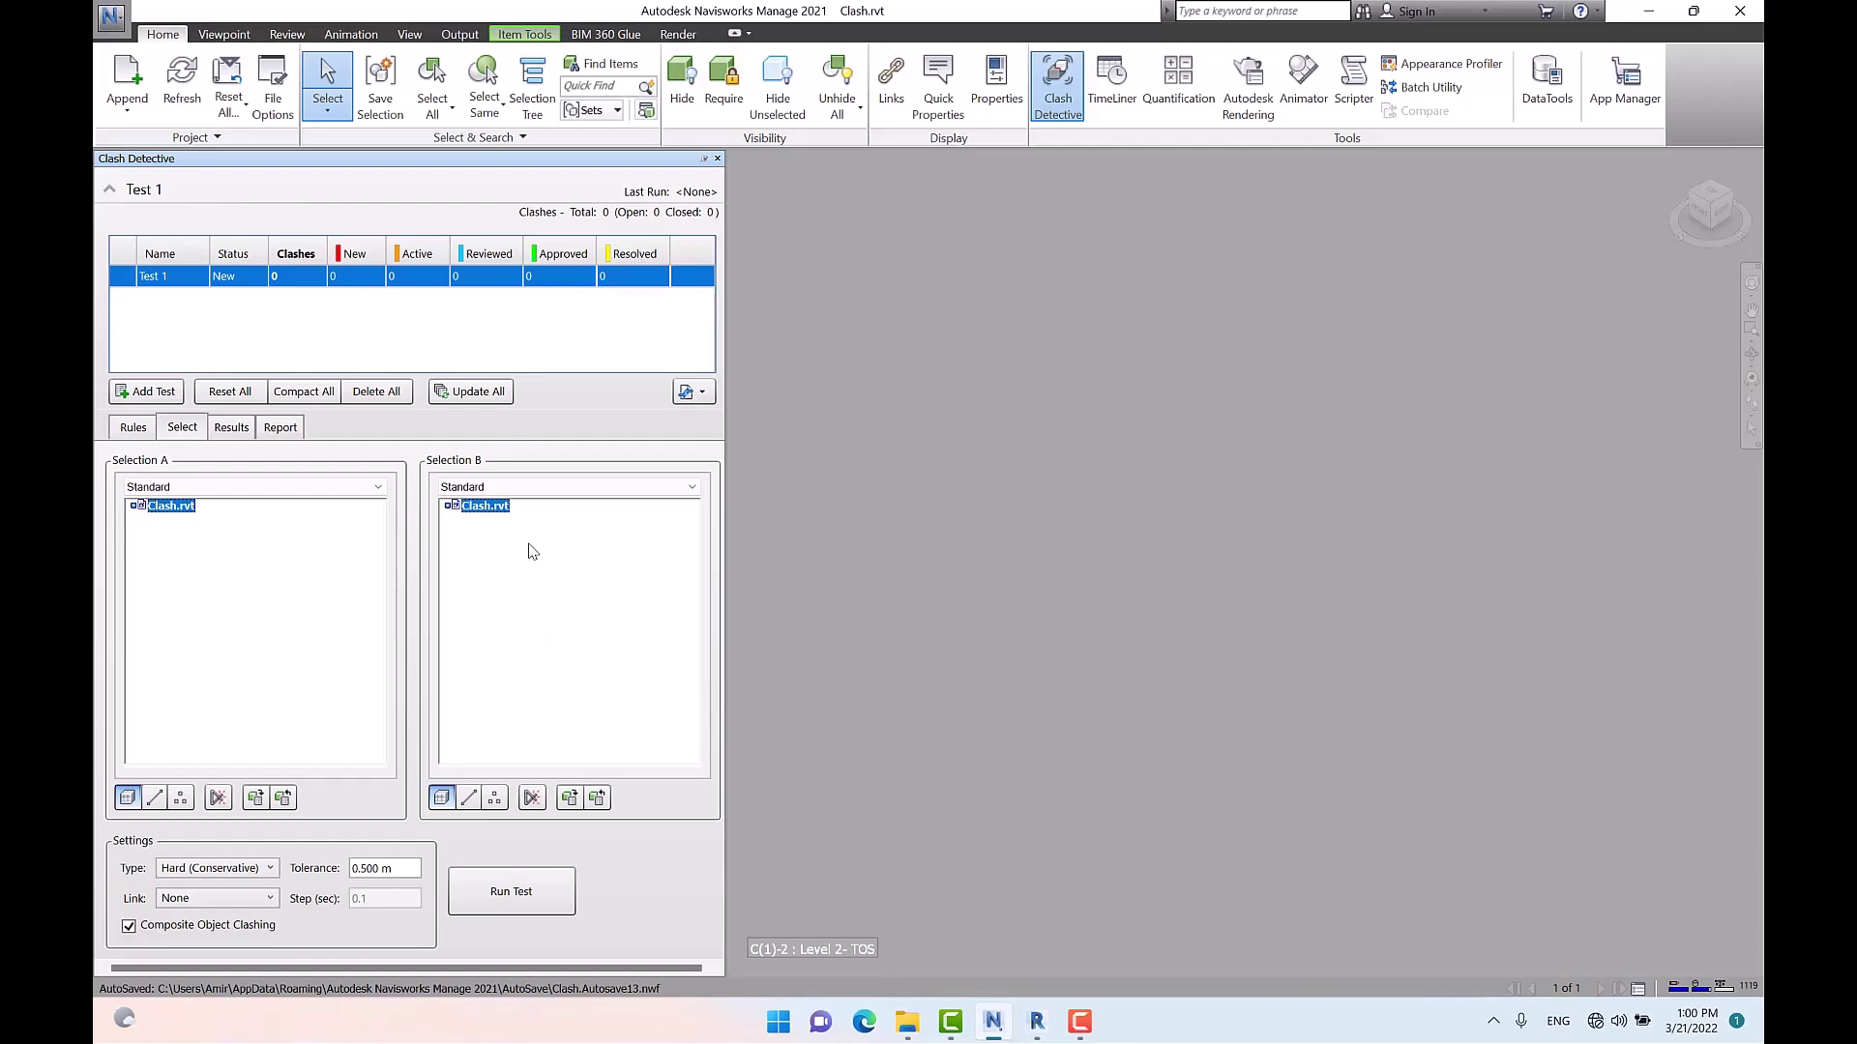
Set the clash tolerance to 0.05 m and run Test 1 with the Hard (Conservative) type
click(244, 869)
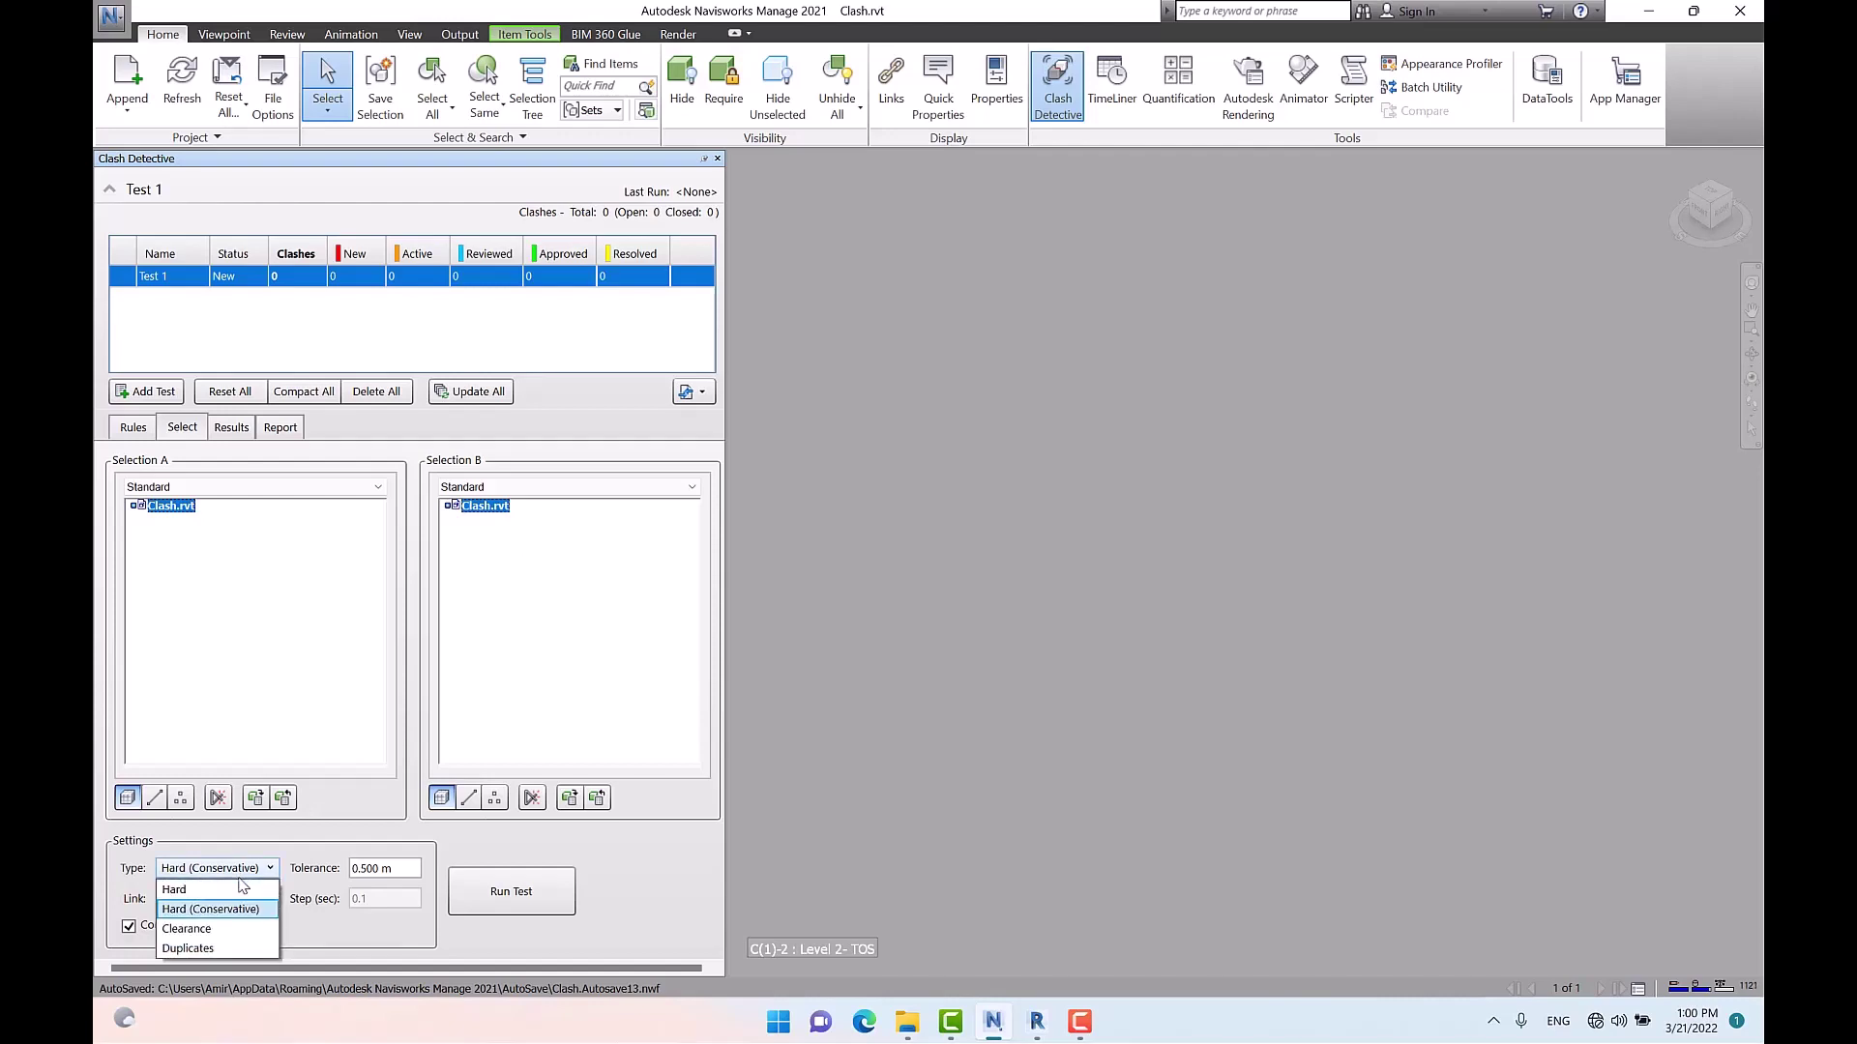
click(348, 798)
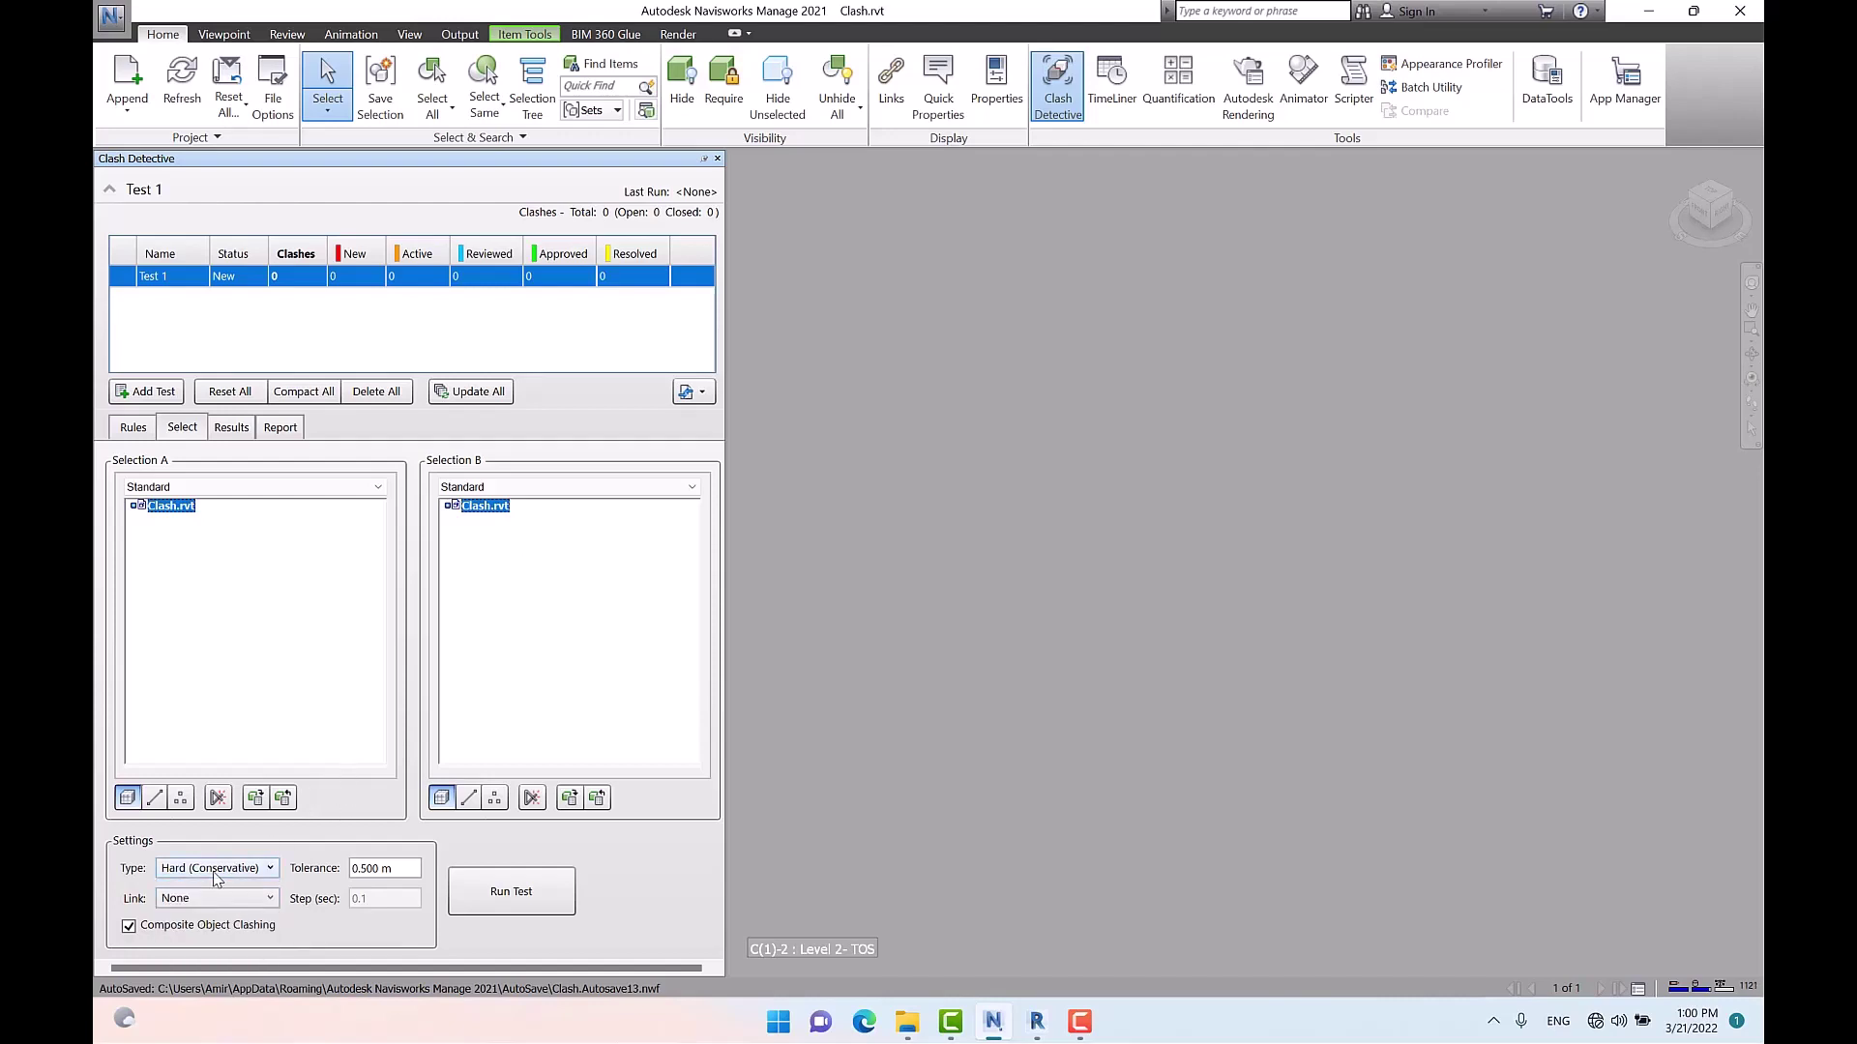
click(400, 869)
key(BackSpace)
text(.05)
click(517, 904)
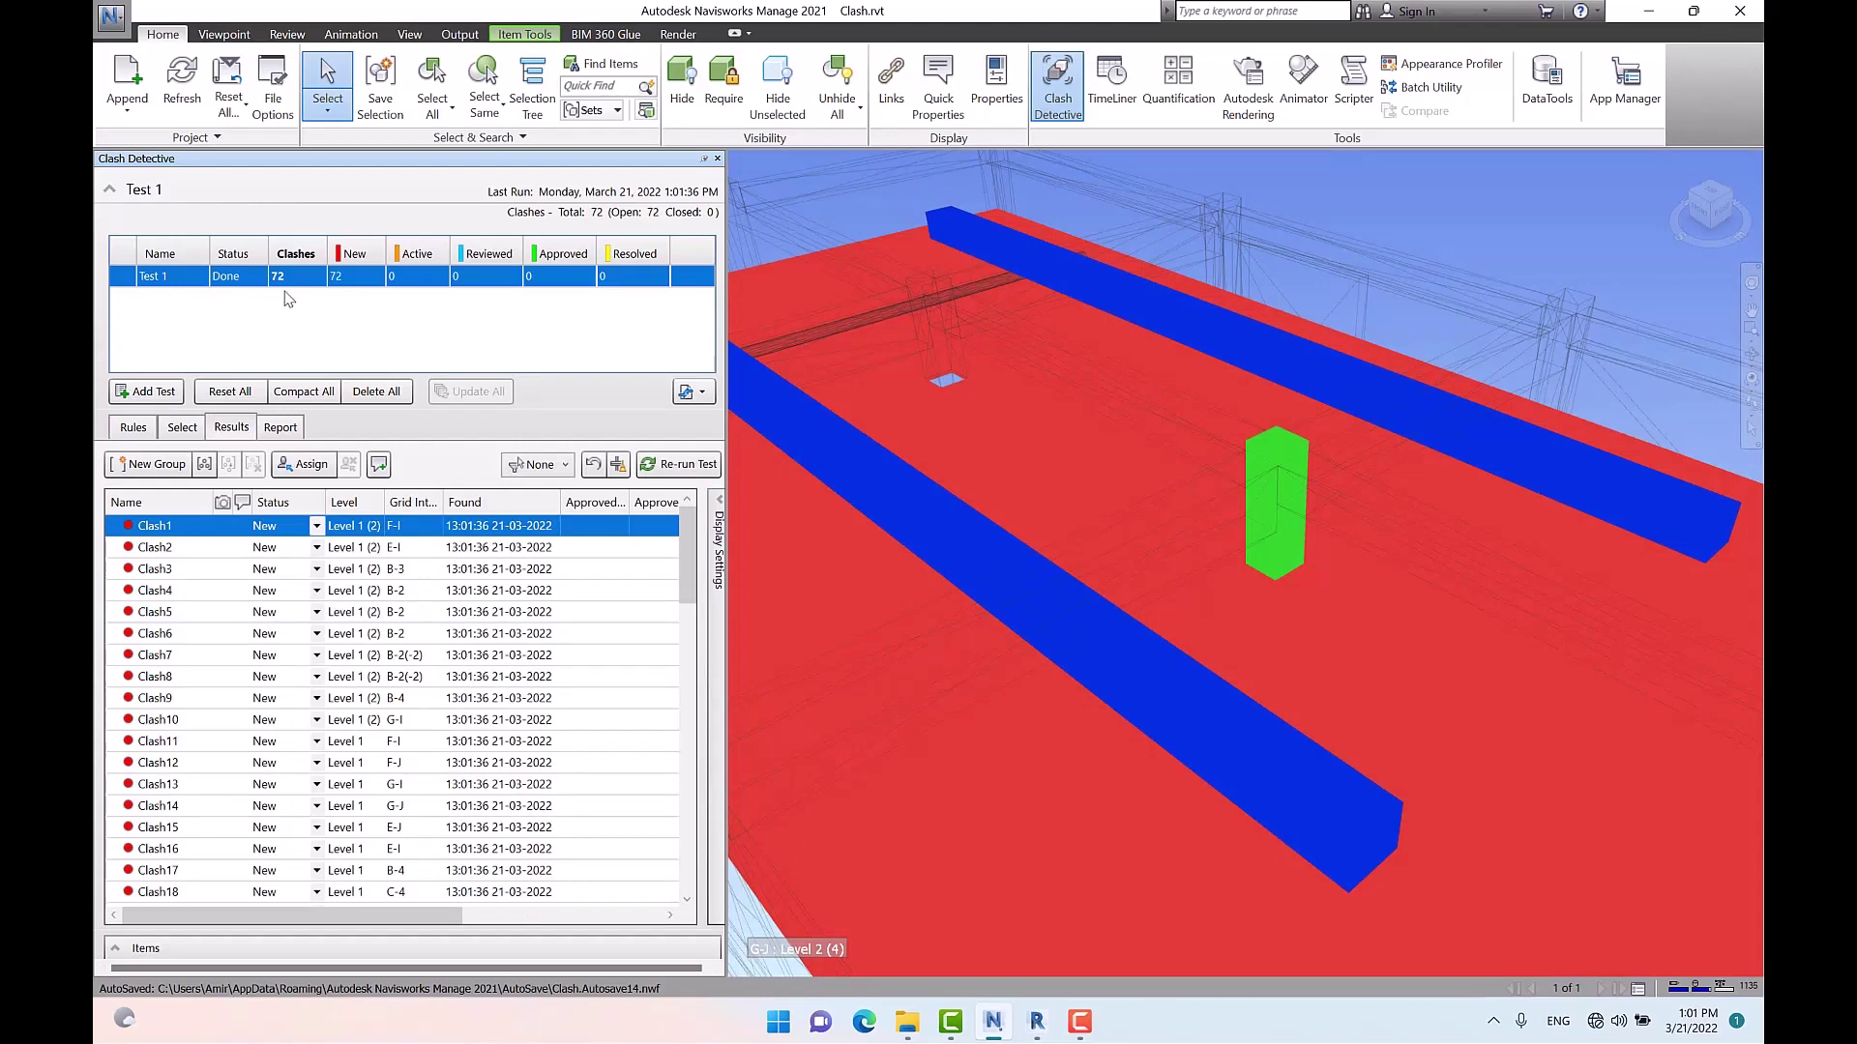
Review the clashing elements in the 3D view from Clash2 to Clash36, comparing Clash4 to Clash7 back and forth
click(160, 548)
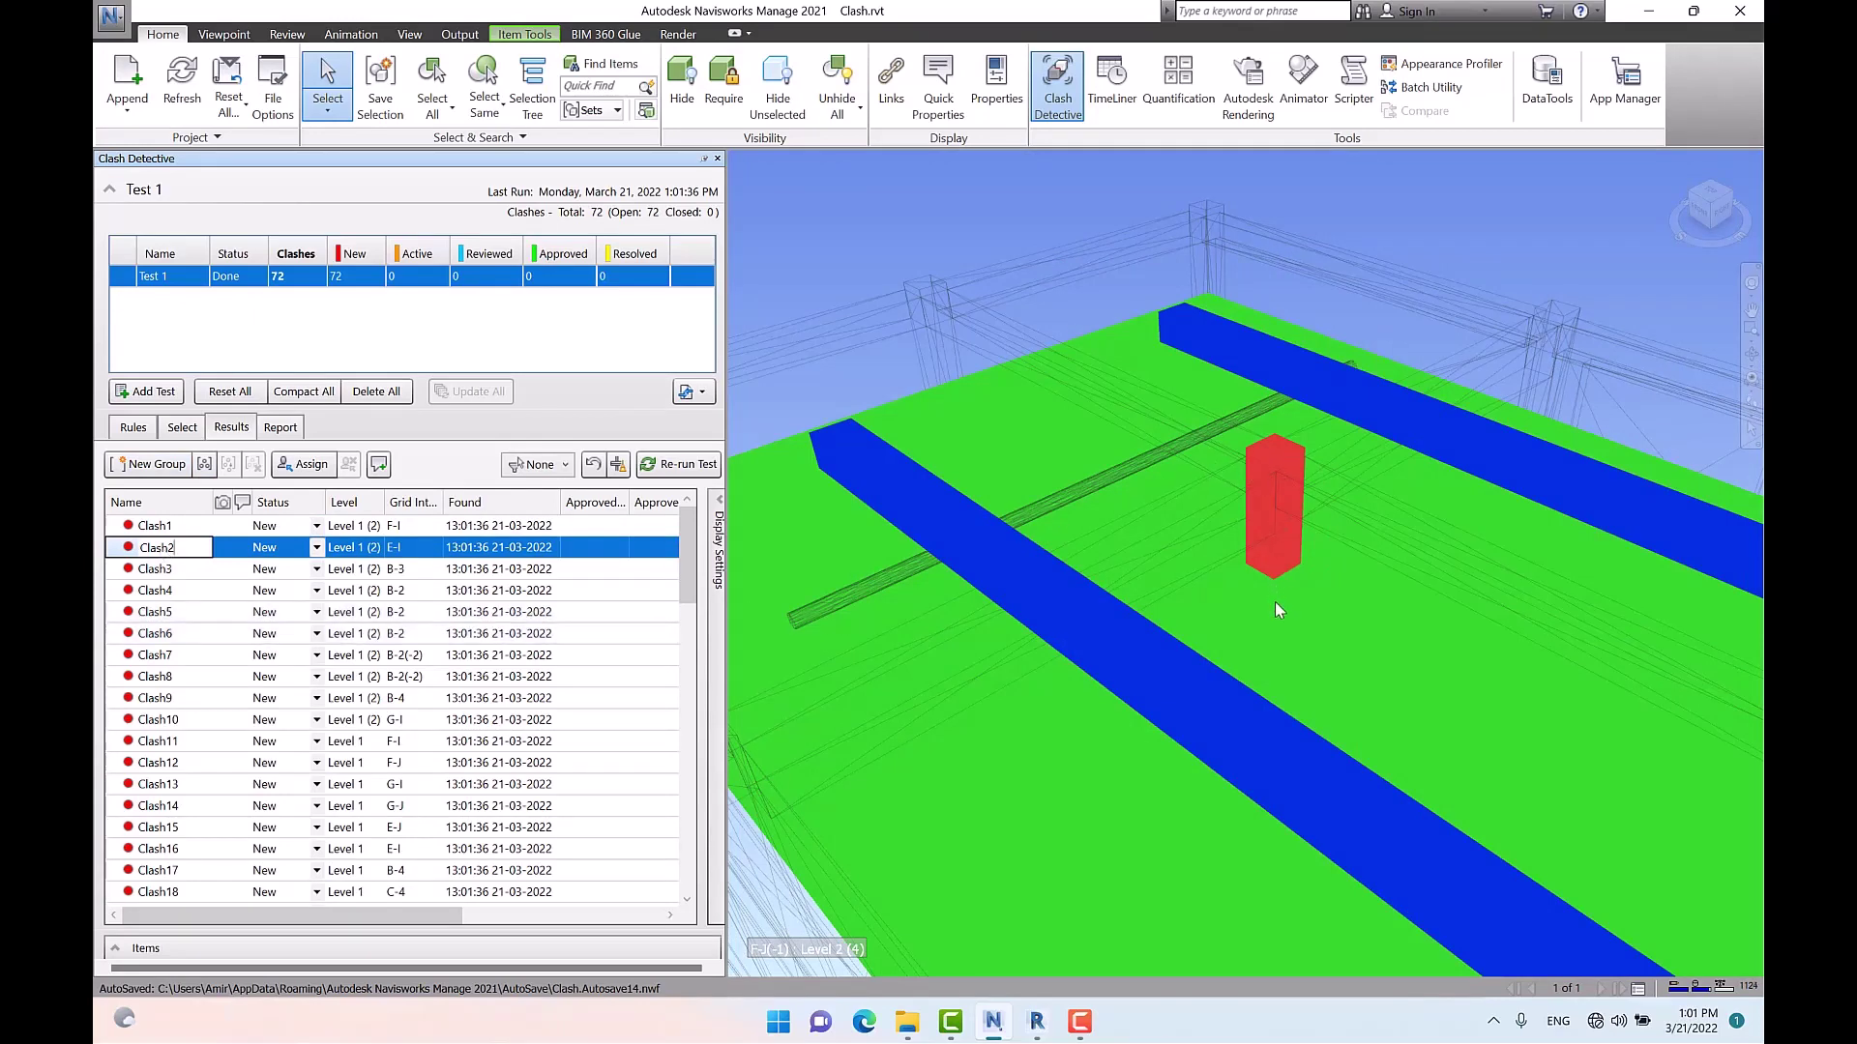
key(Down)
key(Down)
key(Down)
key(Down)
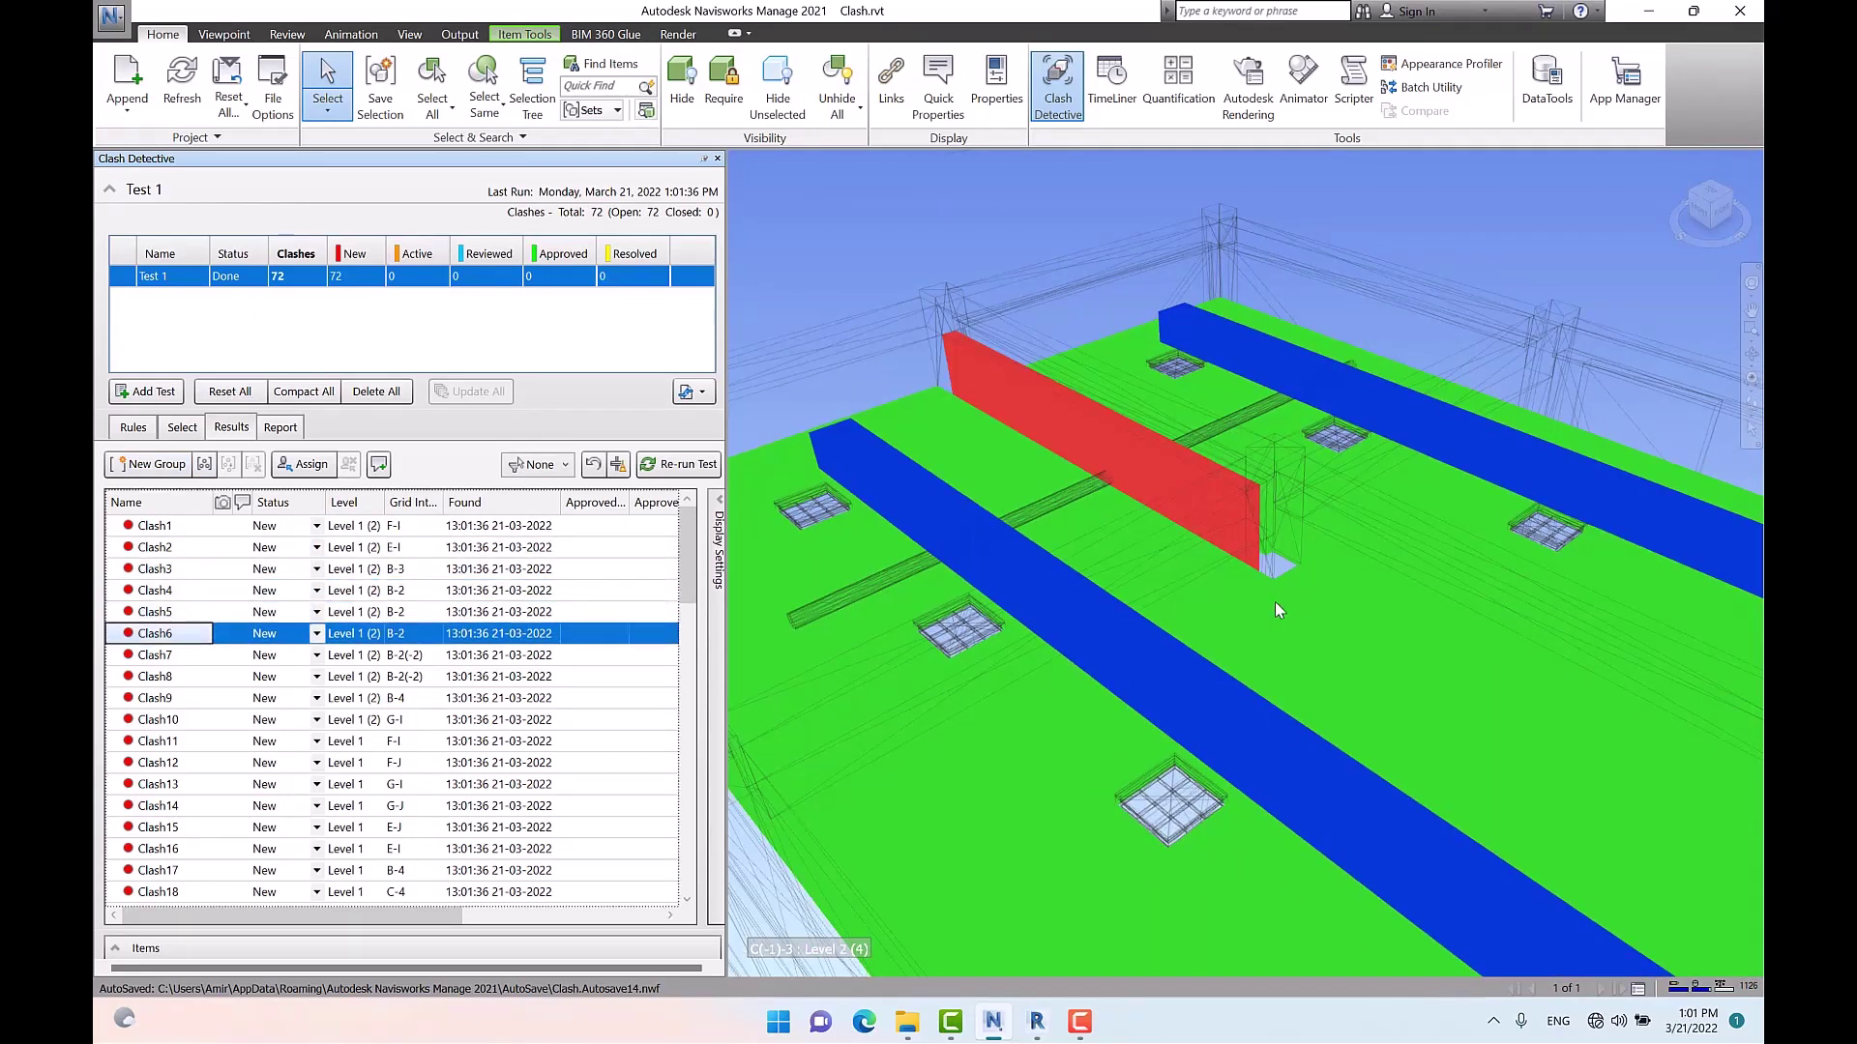
key(Down)
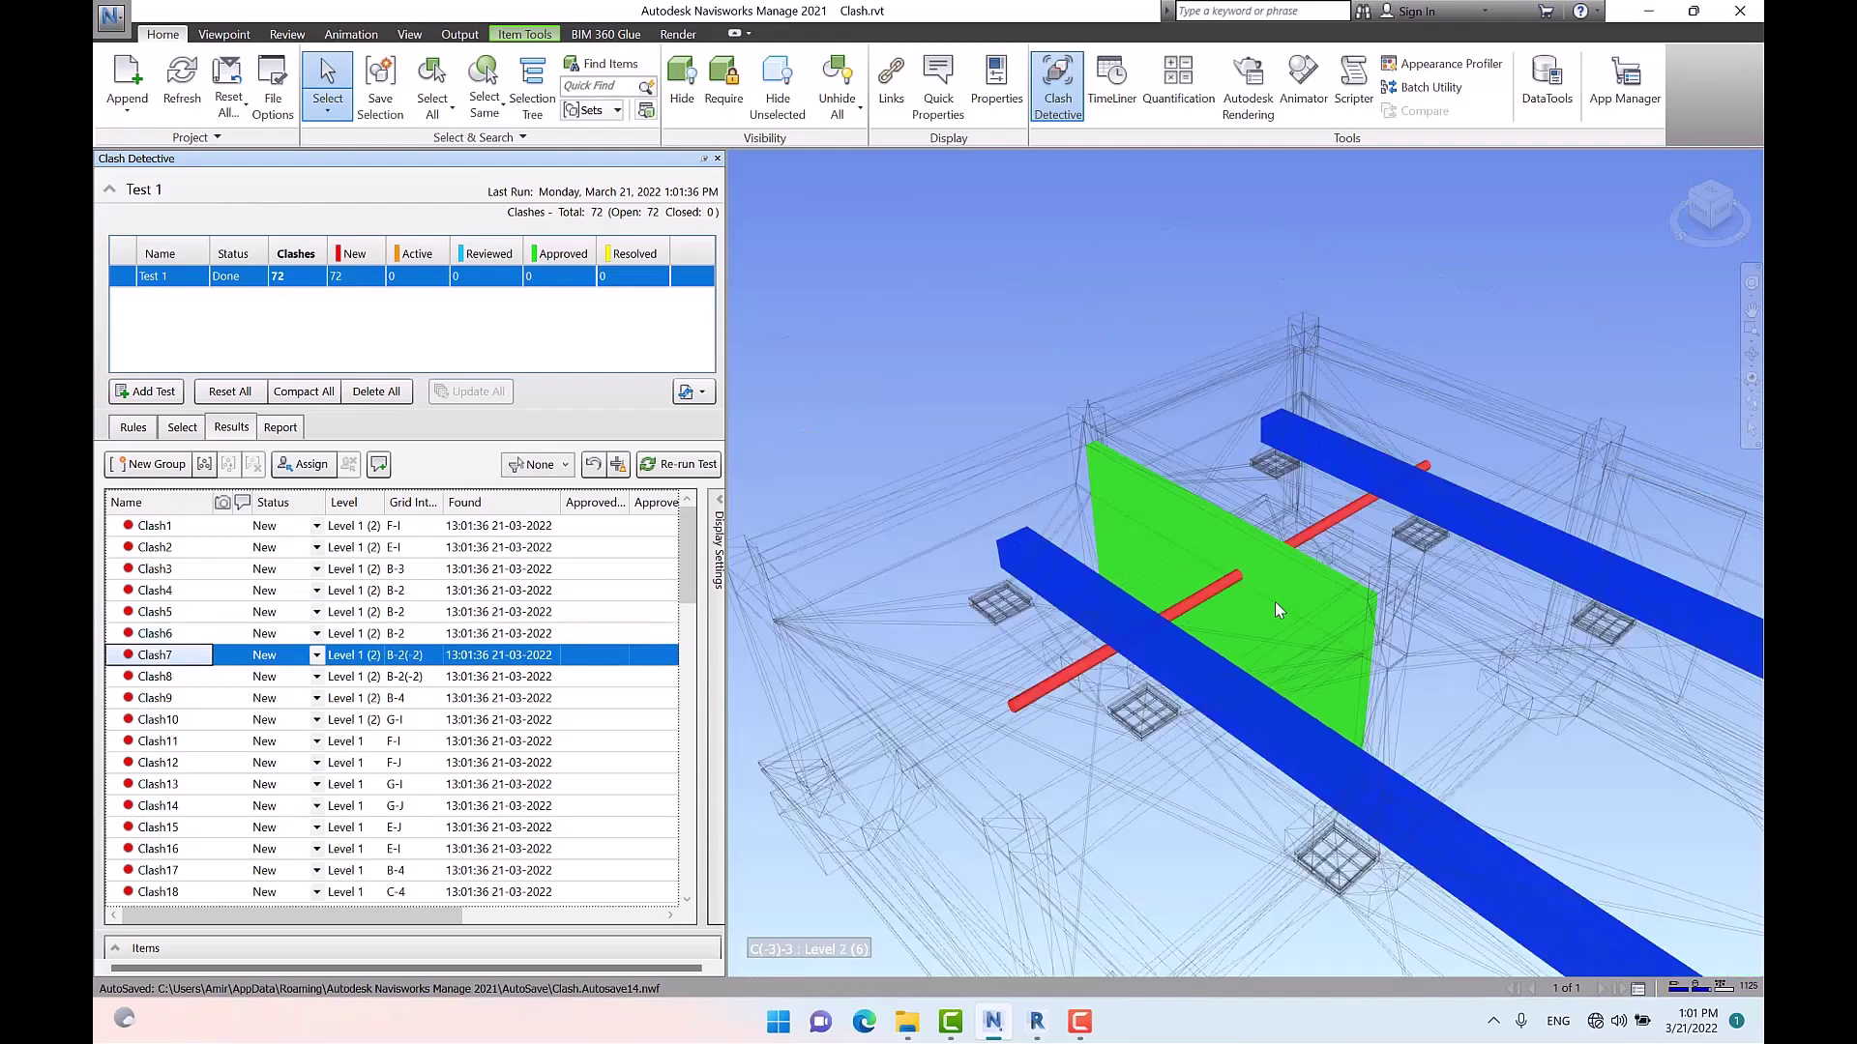
key(Up)
key(Up)
key(Up)
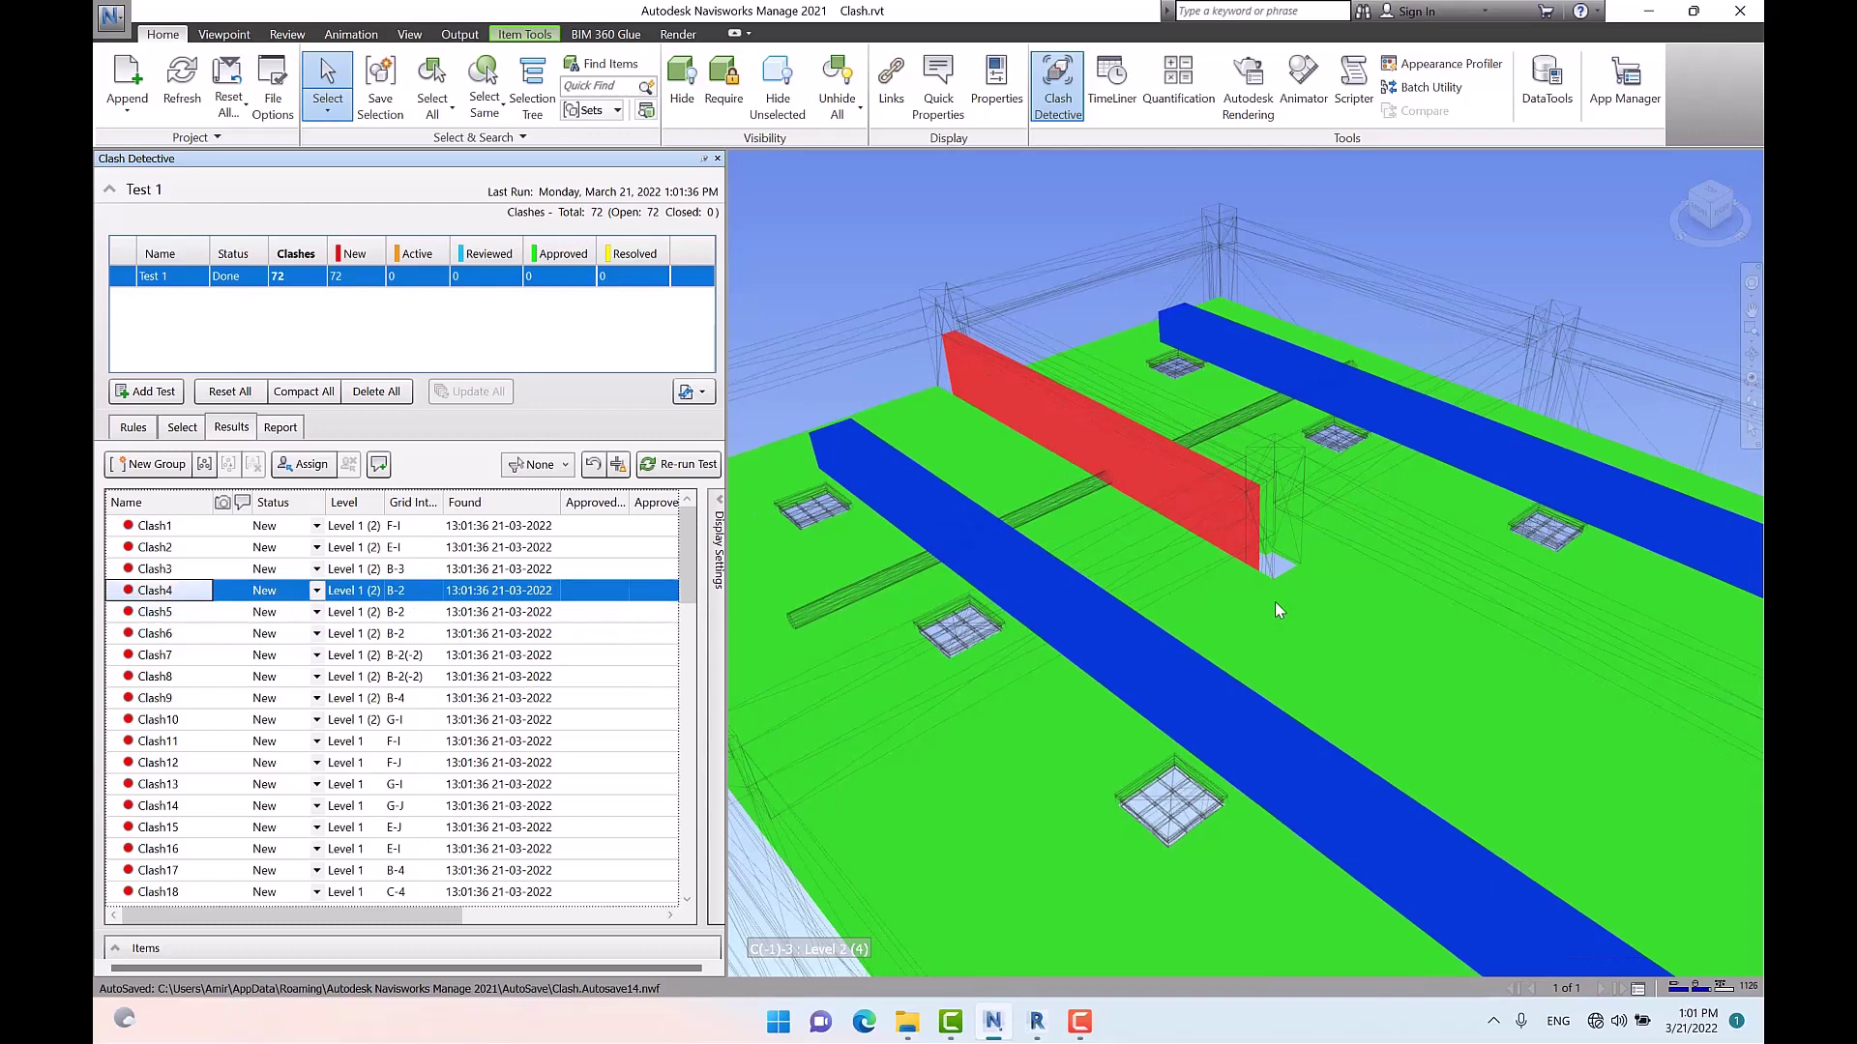
key(Down)
key(Down)
key(Up)
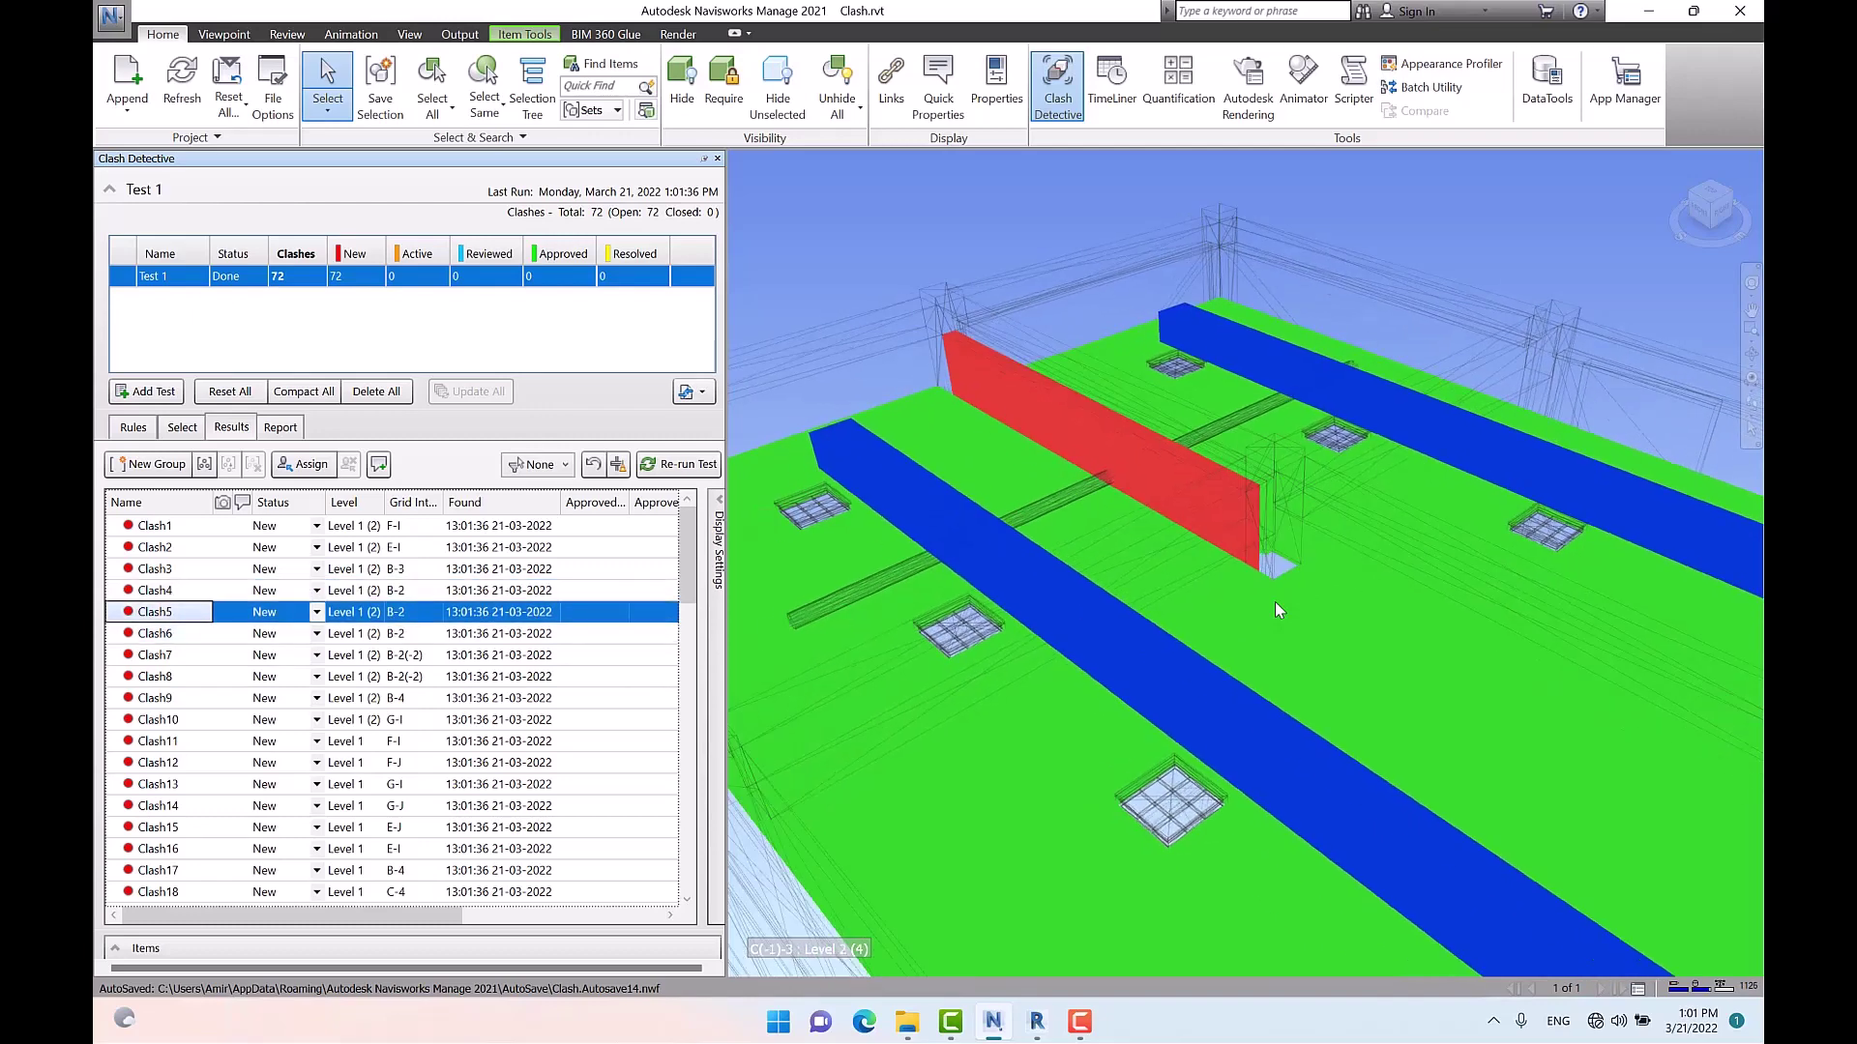
key(Down)
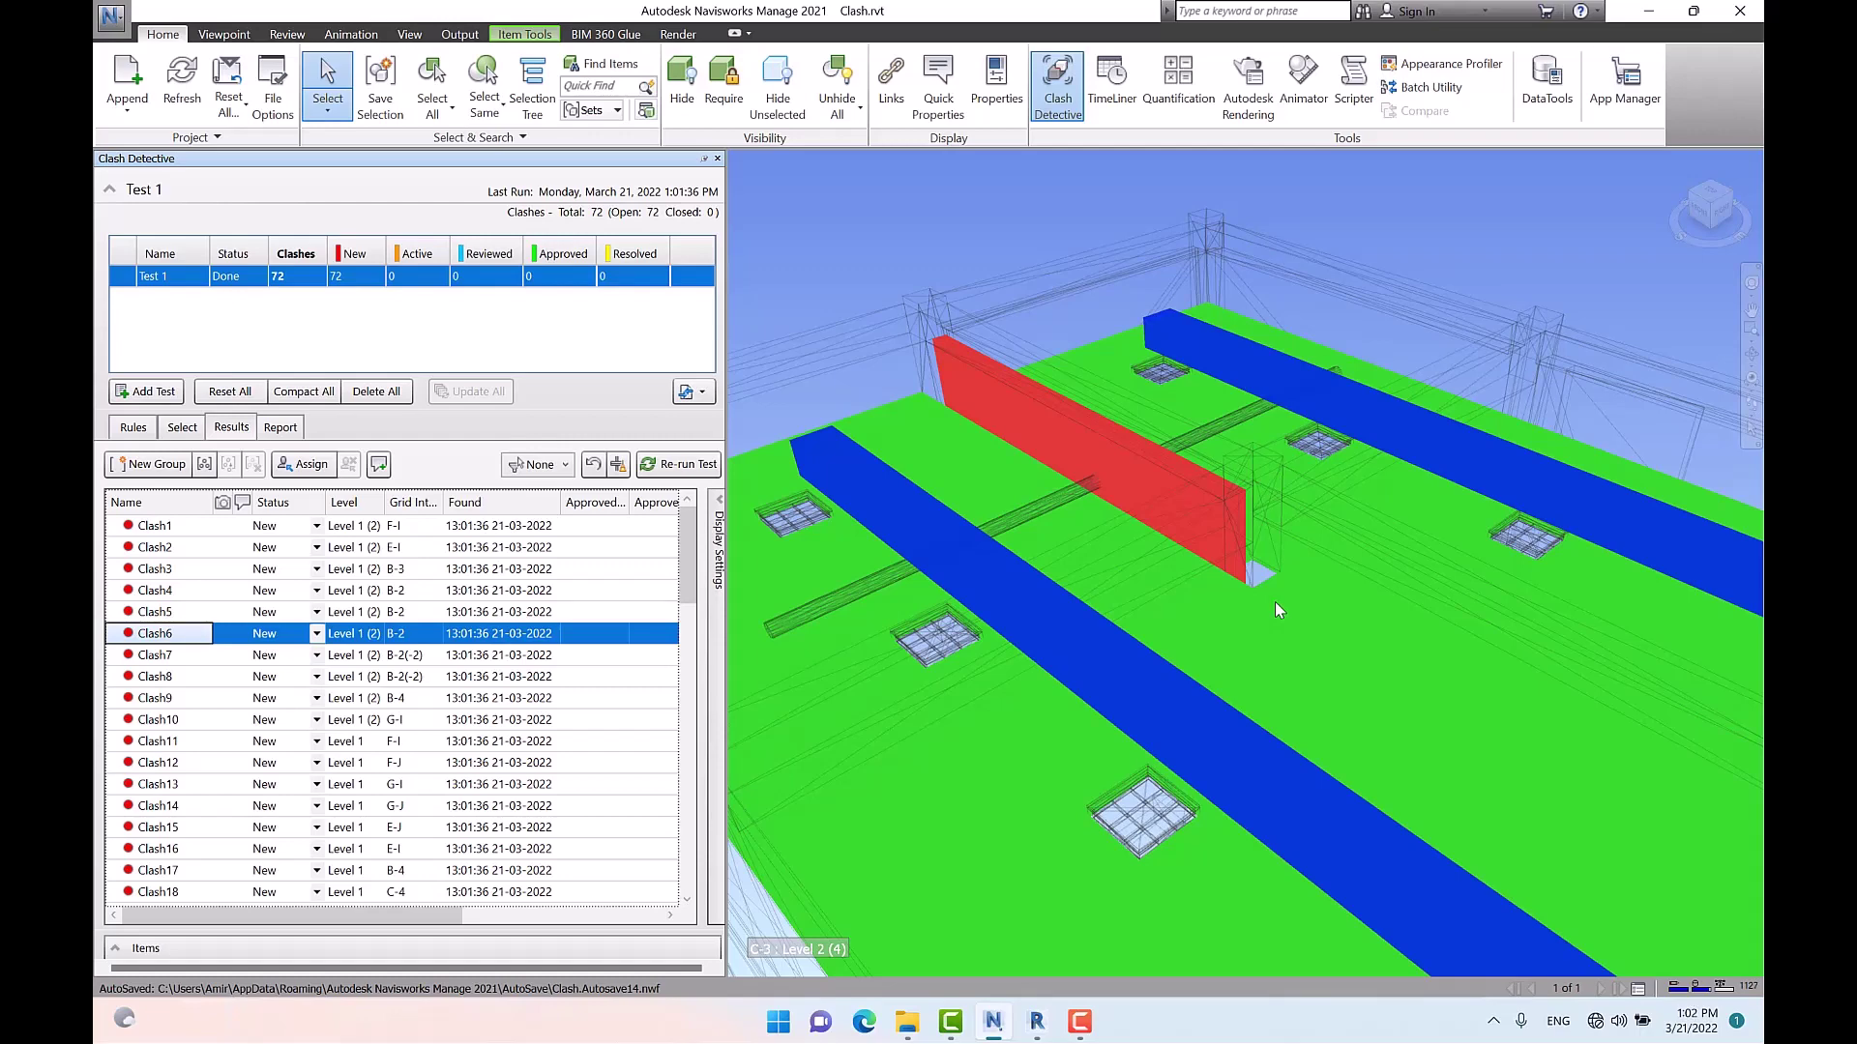
key(Up)
key(Up)
key(Down)
key(Down)
key(Down)
key(Down)
key(Down)
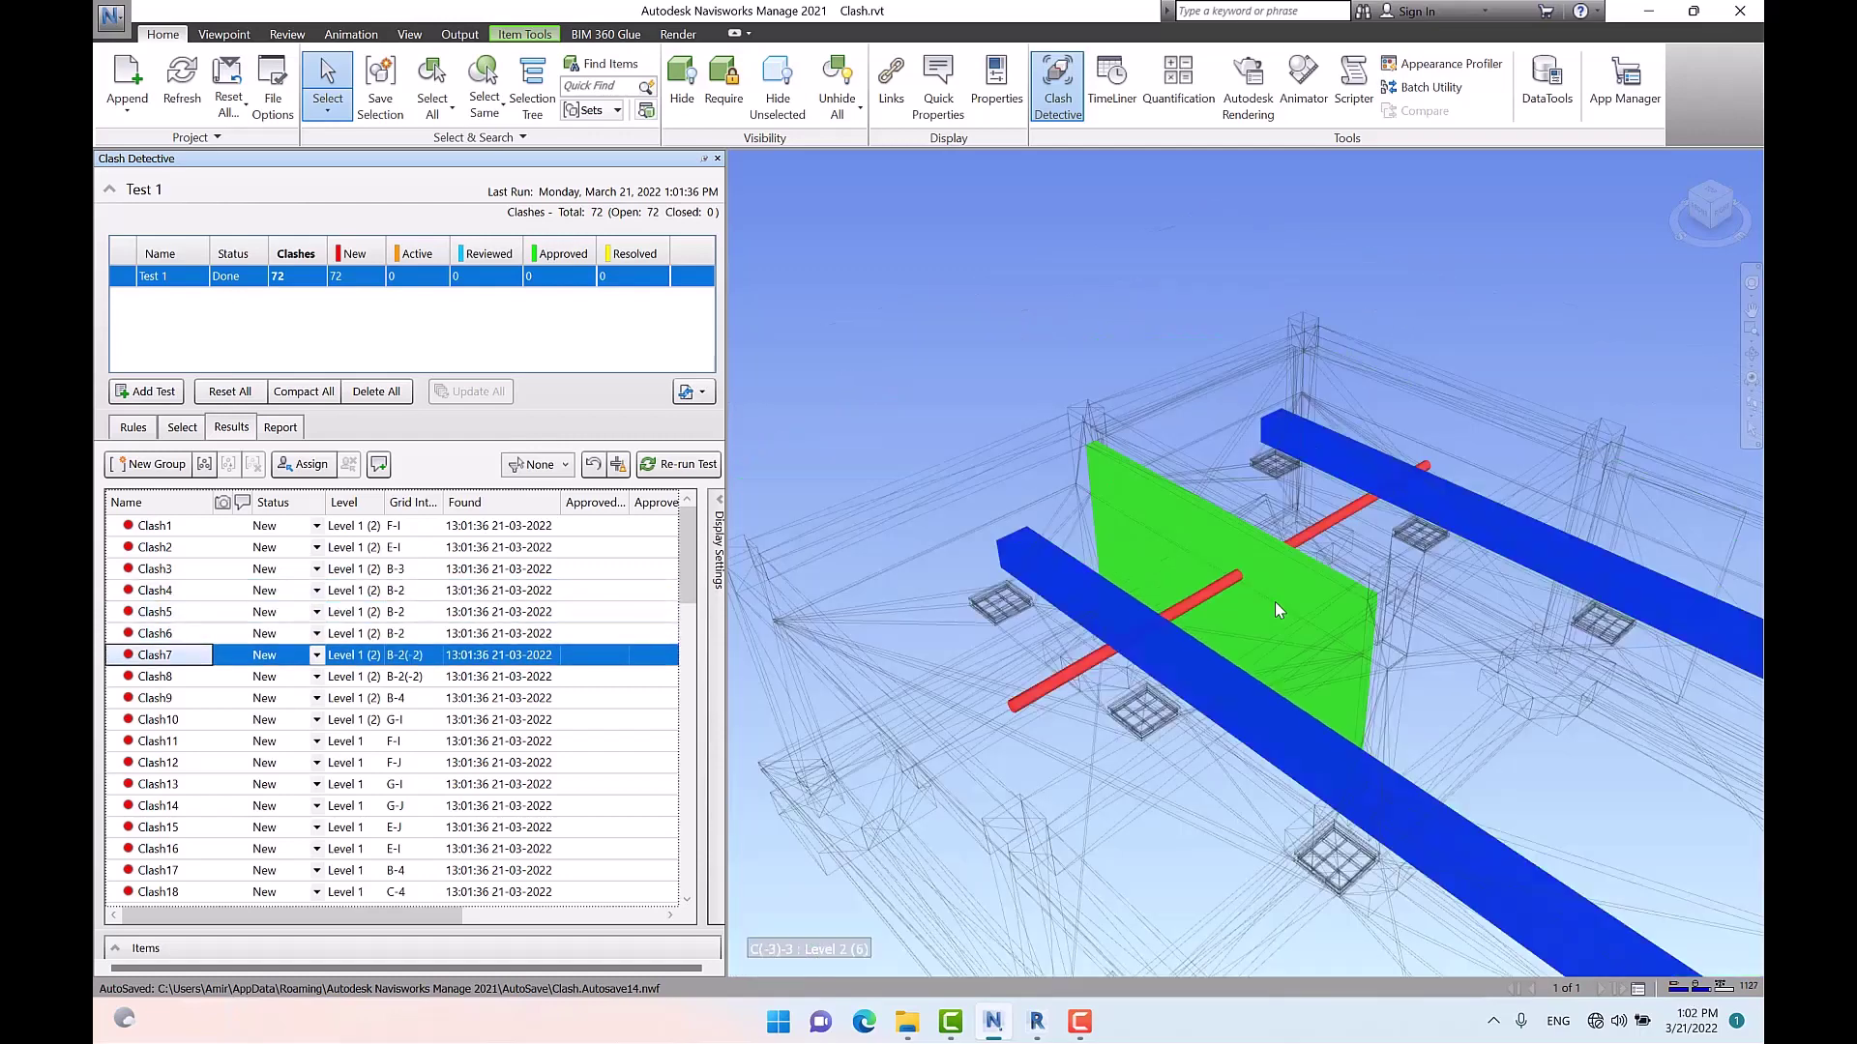
key(Down)
key(Down)
key(Down)
key(Down)
key(Down)
key(Down)
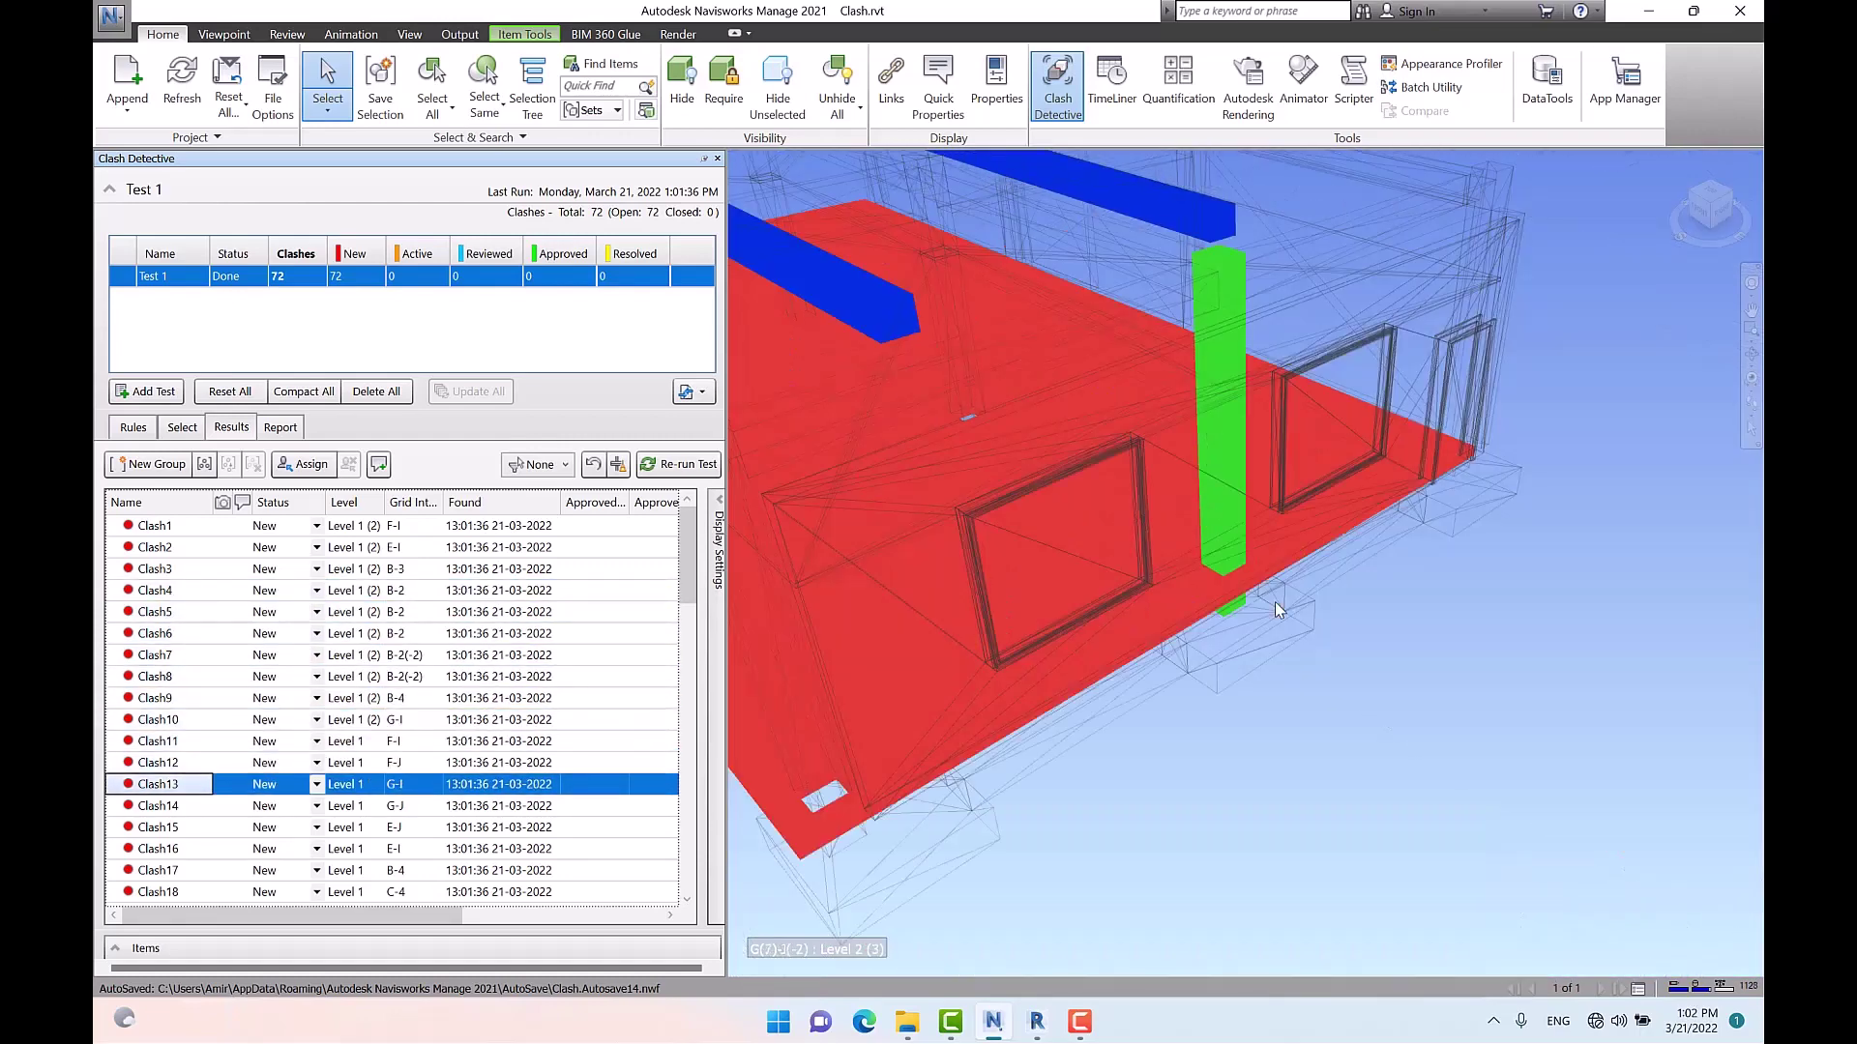
key(Down)
key(Down)
key(Down)
key(Down)
key(Down)
key(Down)
key(Down)
key(Down)
key(Down)
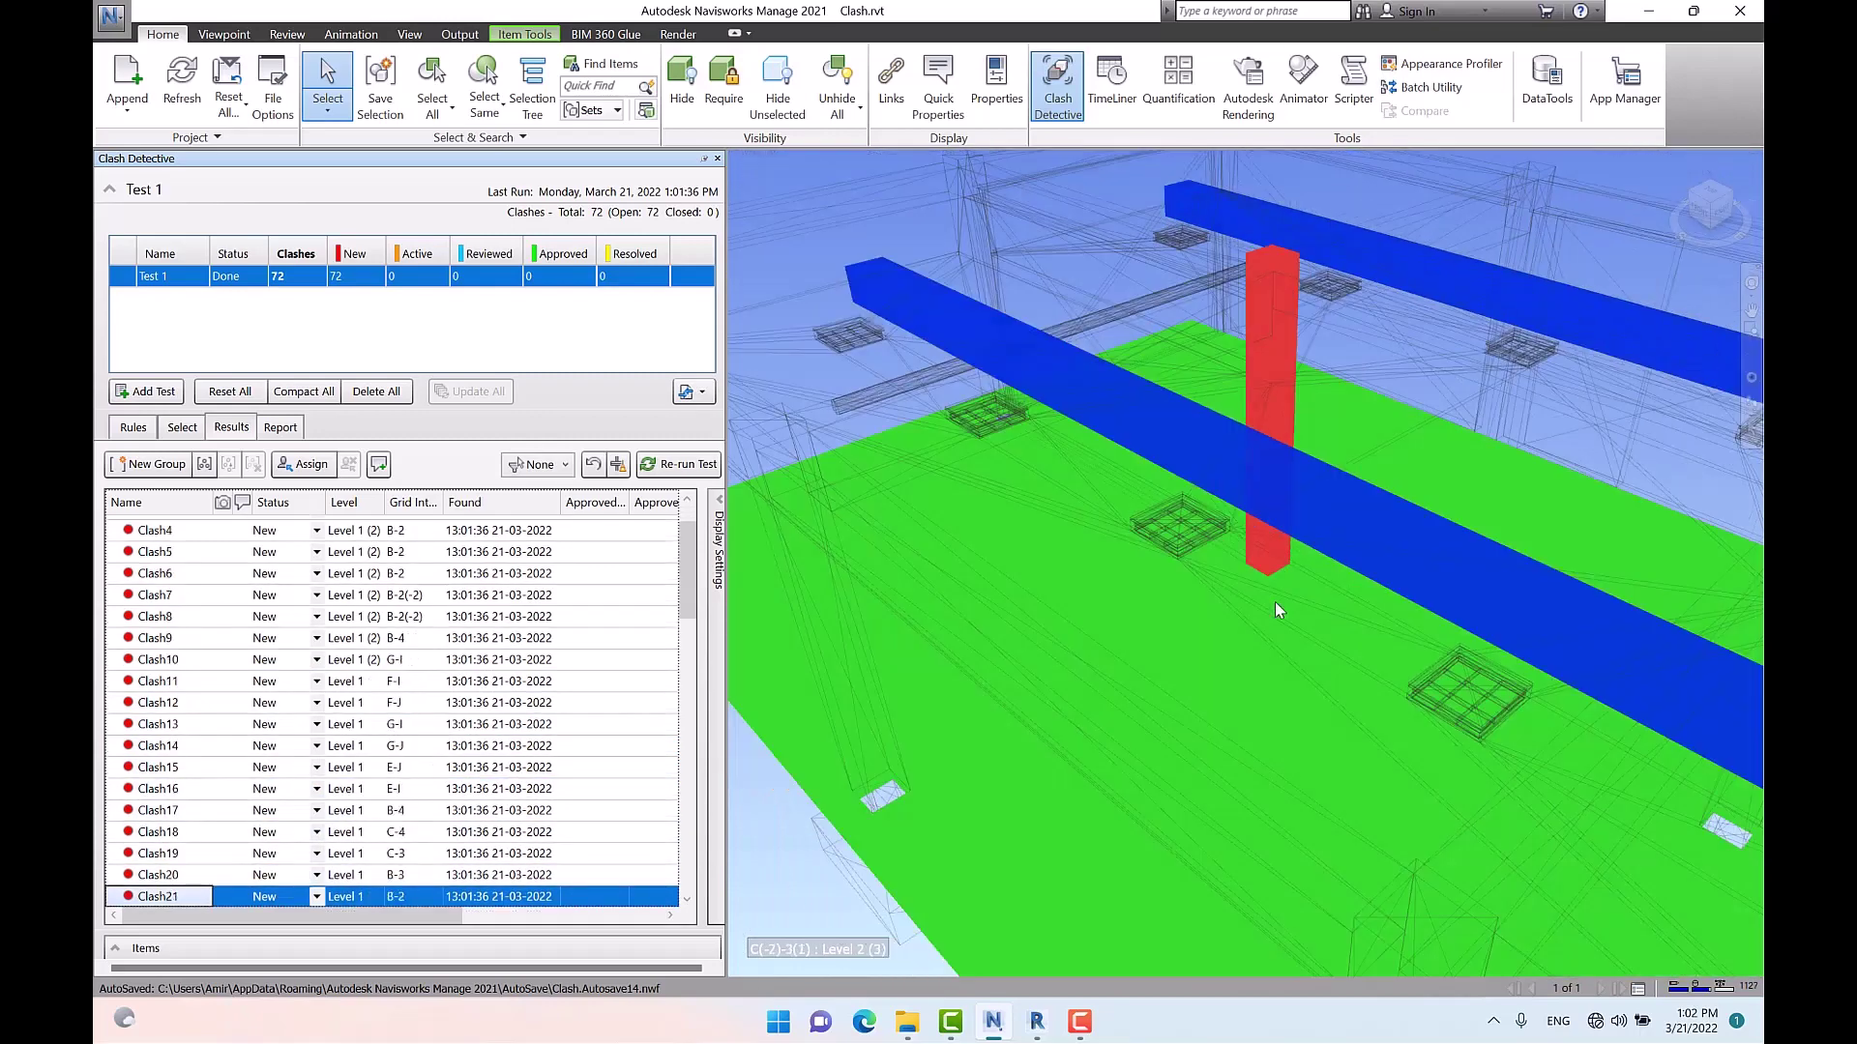
key(Down)
key(Down)
key(Down)
key(Down)
key(Down)
key(Down)
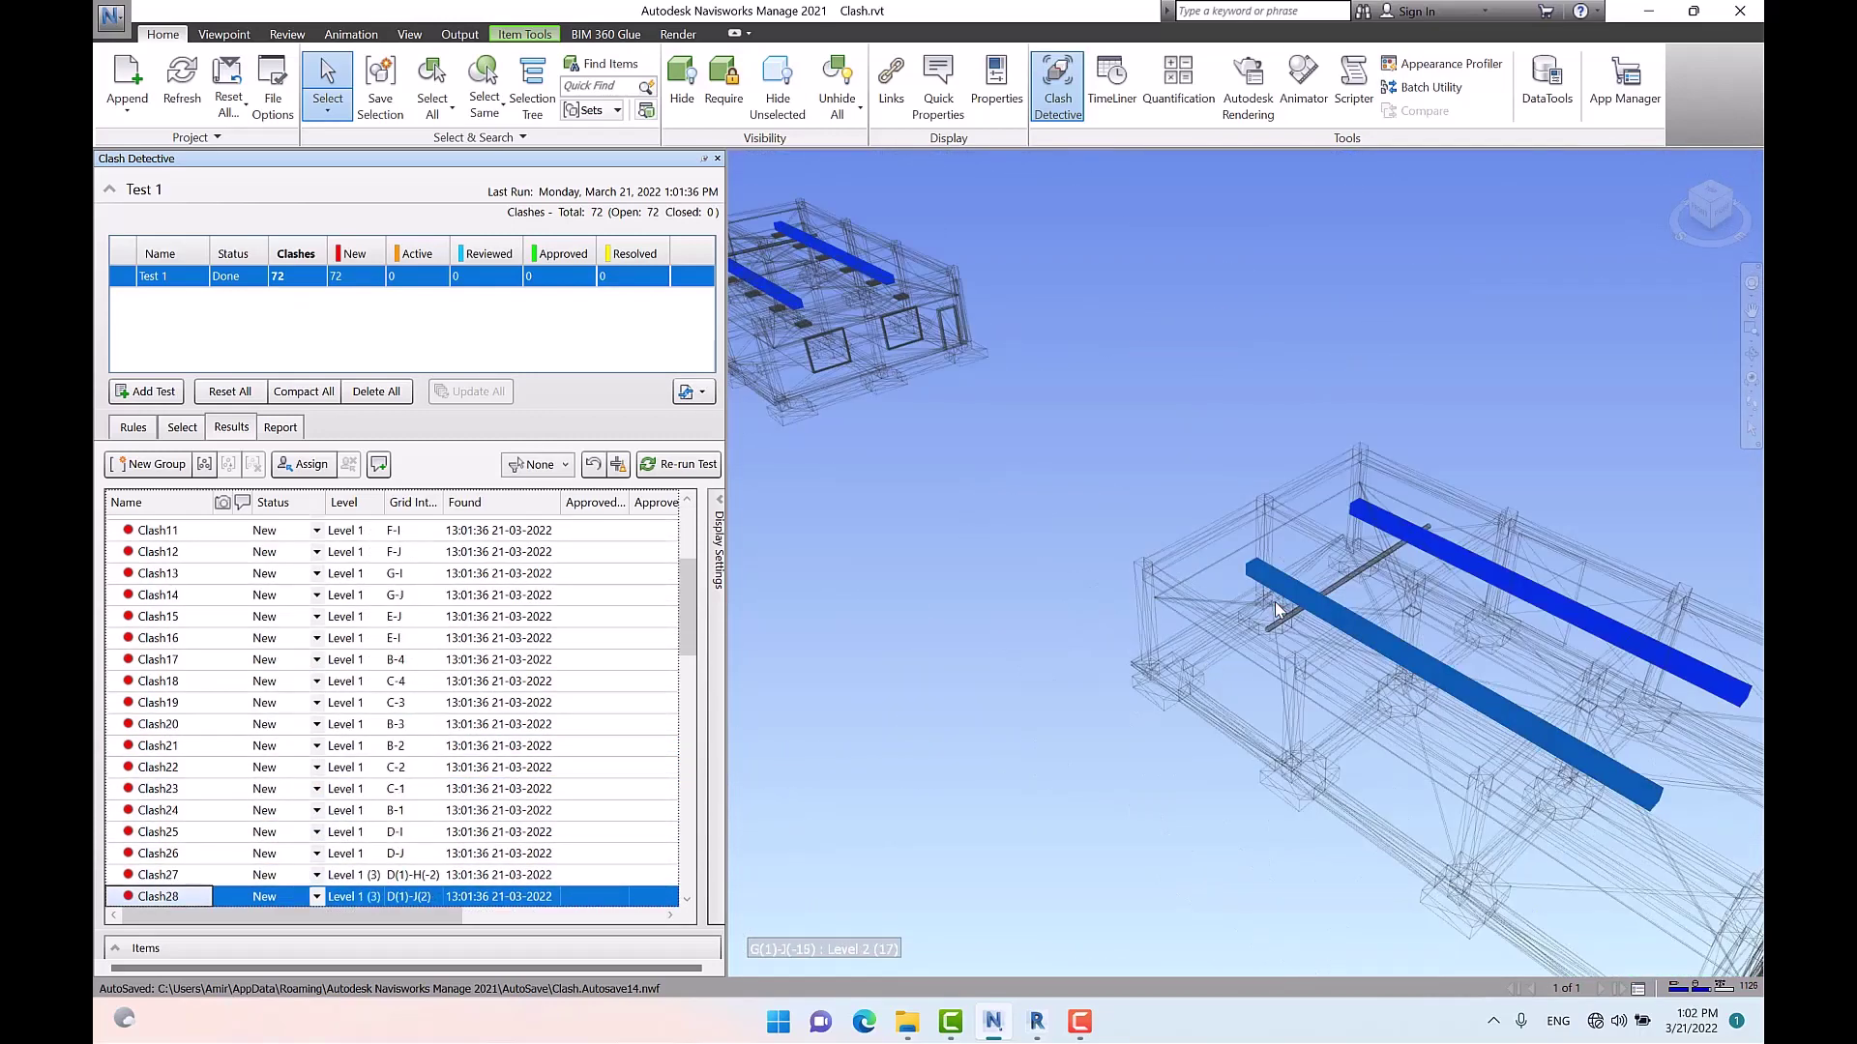
key(Down)
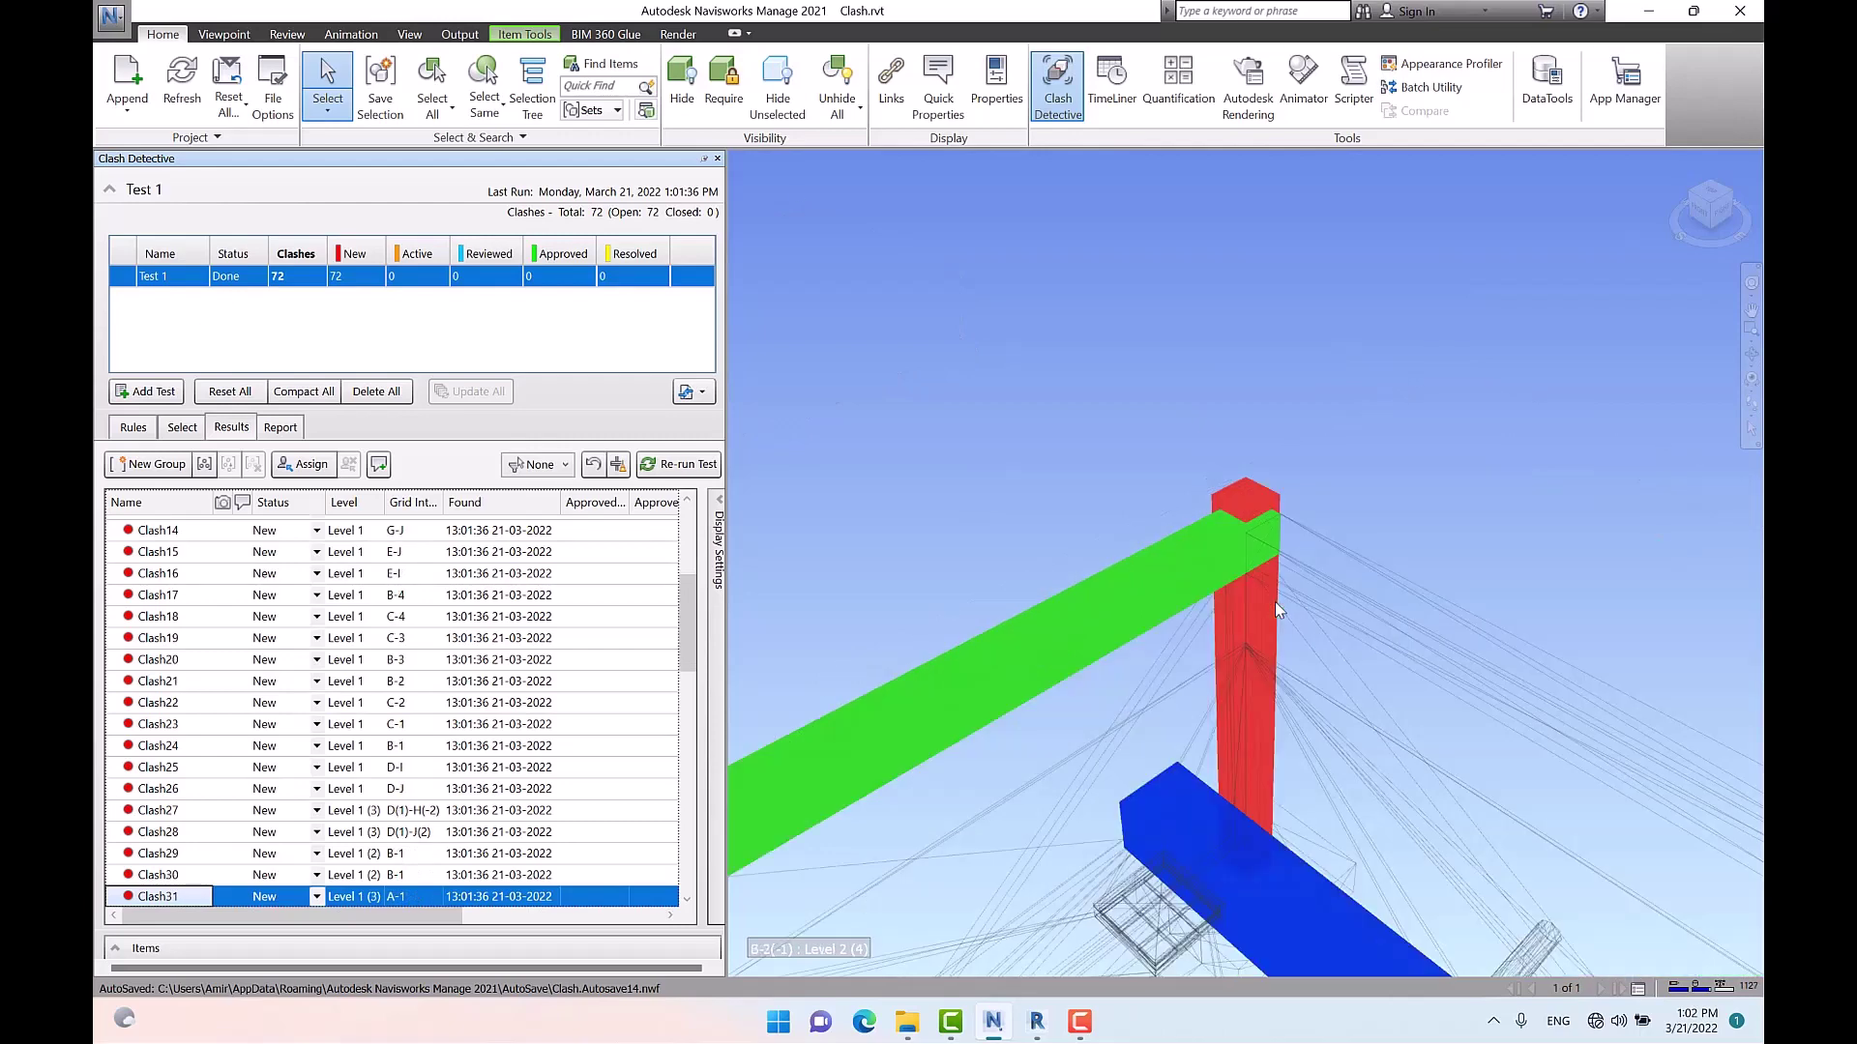
key(Down)
key(Down)
key(Down)
key(Down)
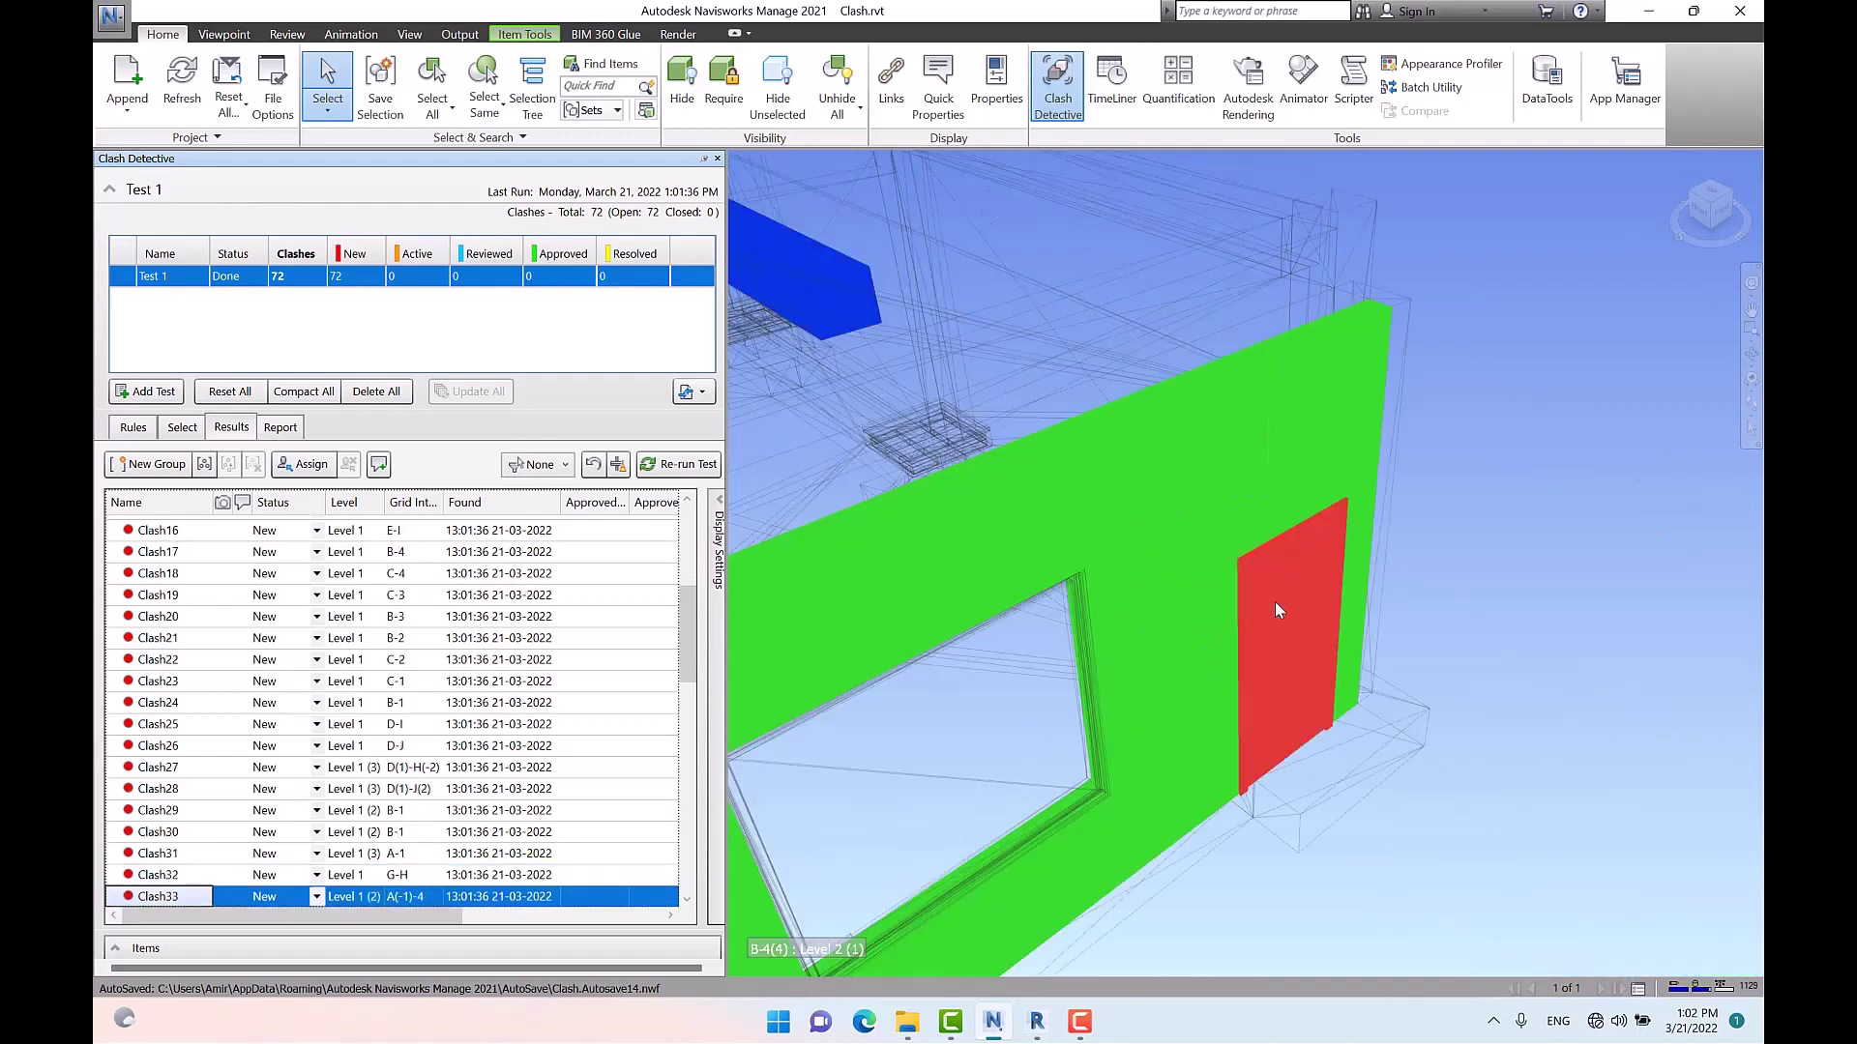
key(Down)
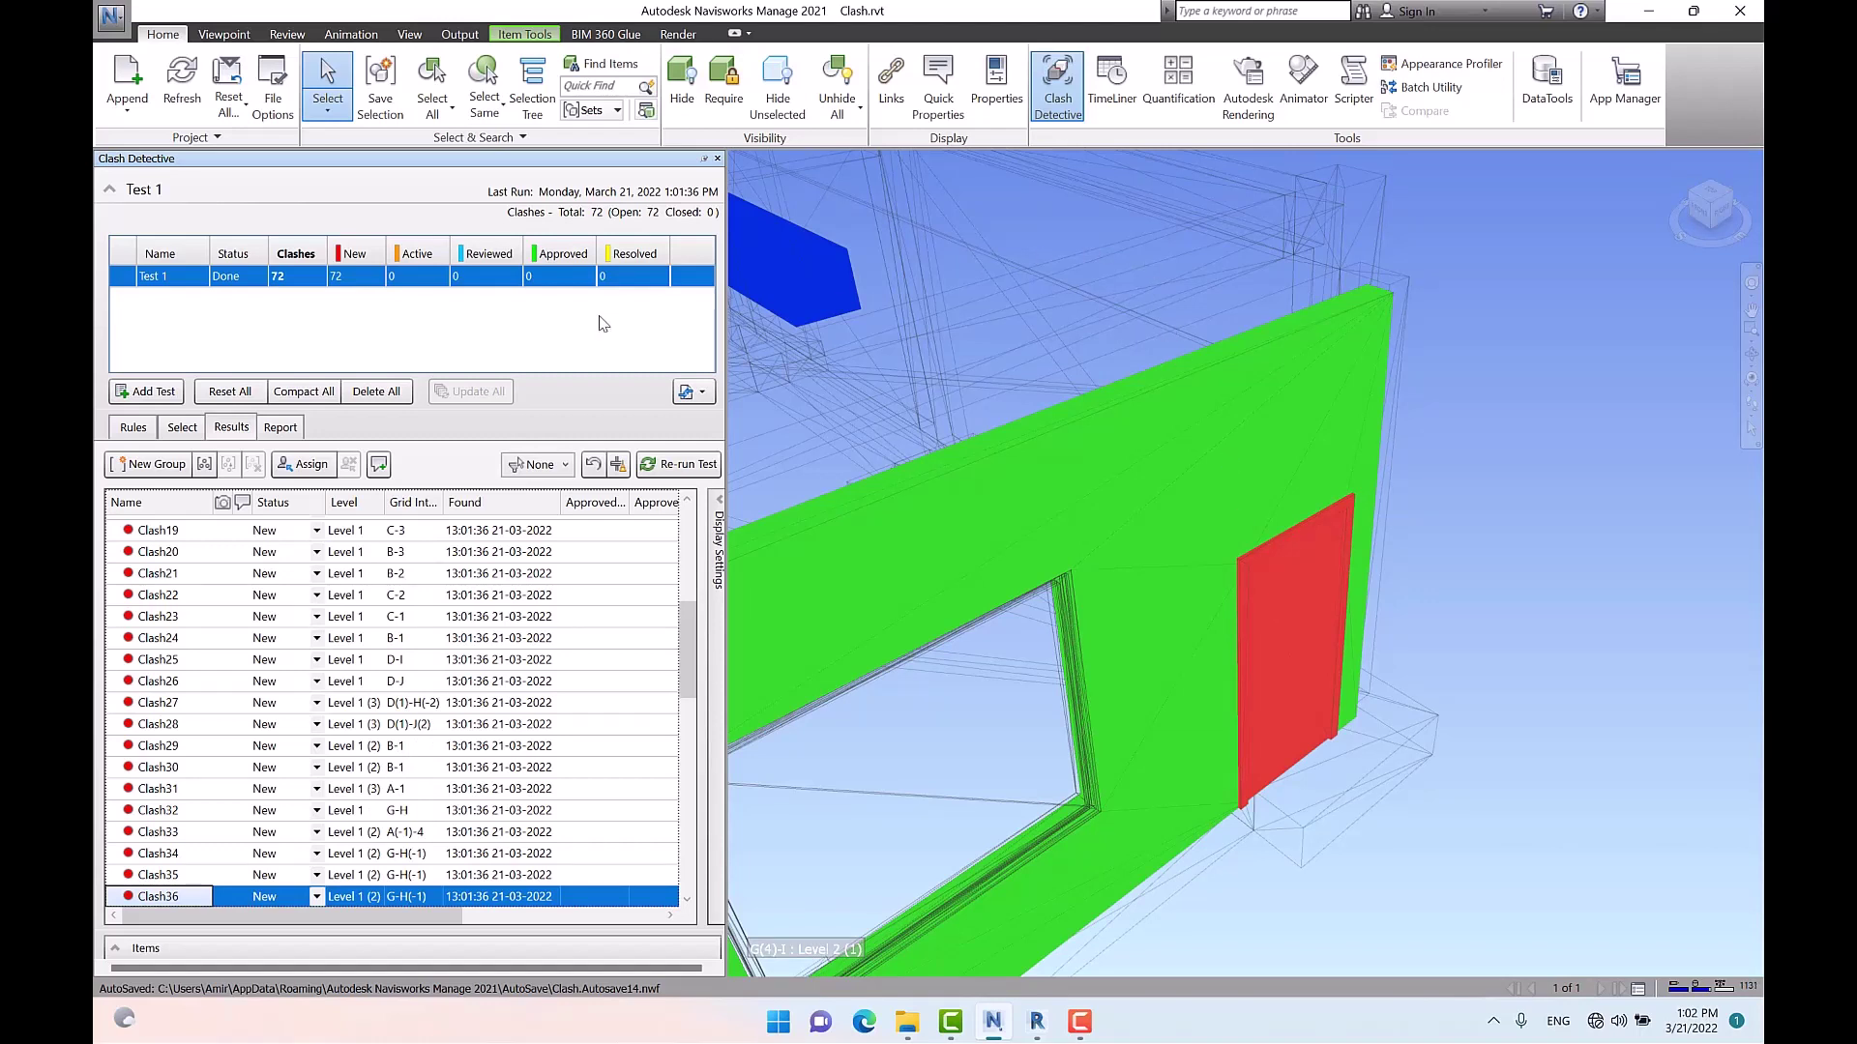
Reset all clash results and run Test 1 again with the clash type set to Hard
click(245, 391)
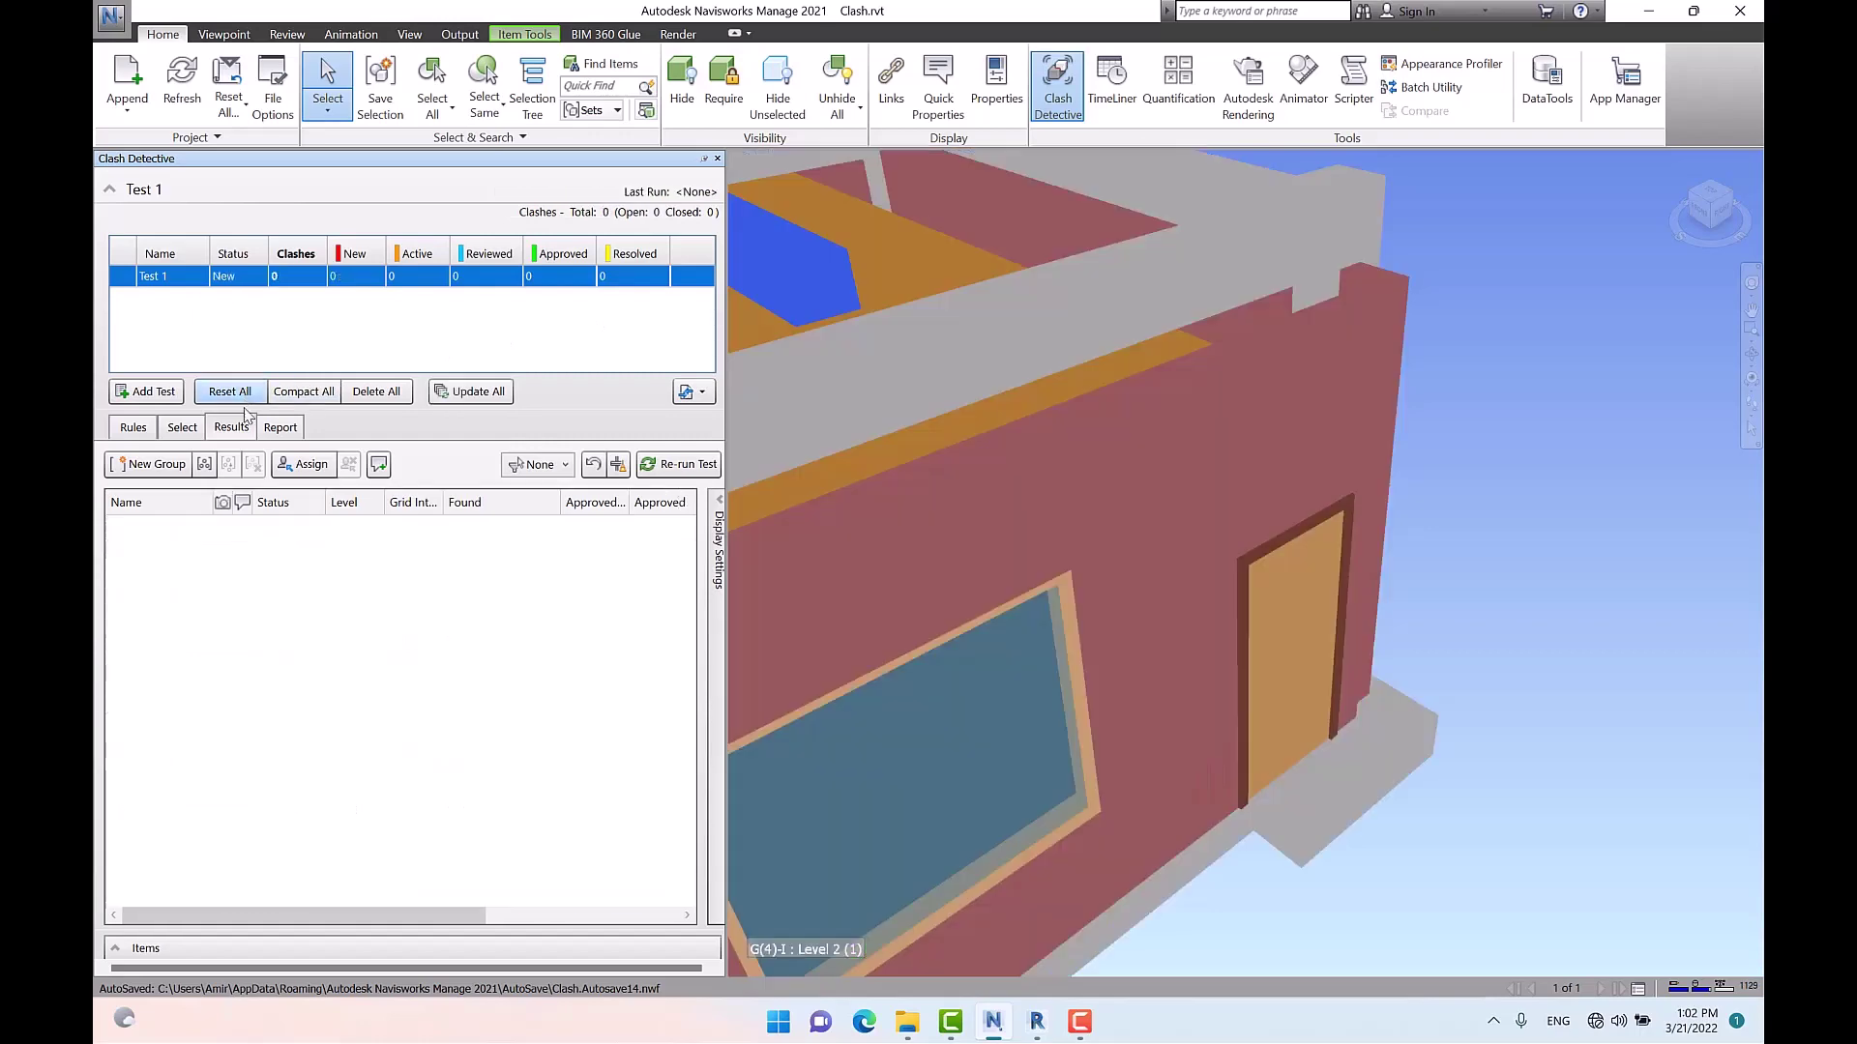
click(182, 427)
click(223, 868)
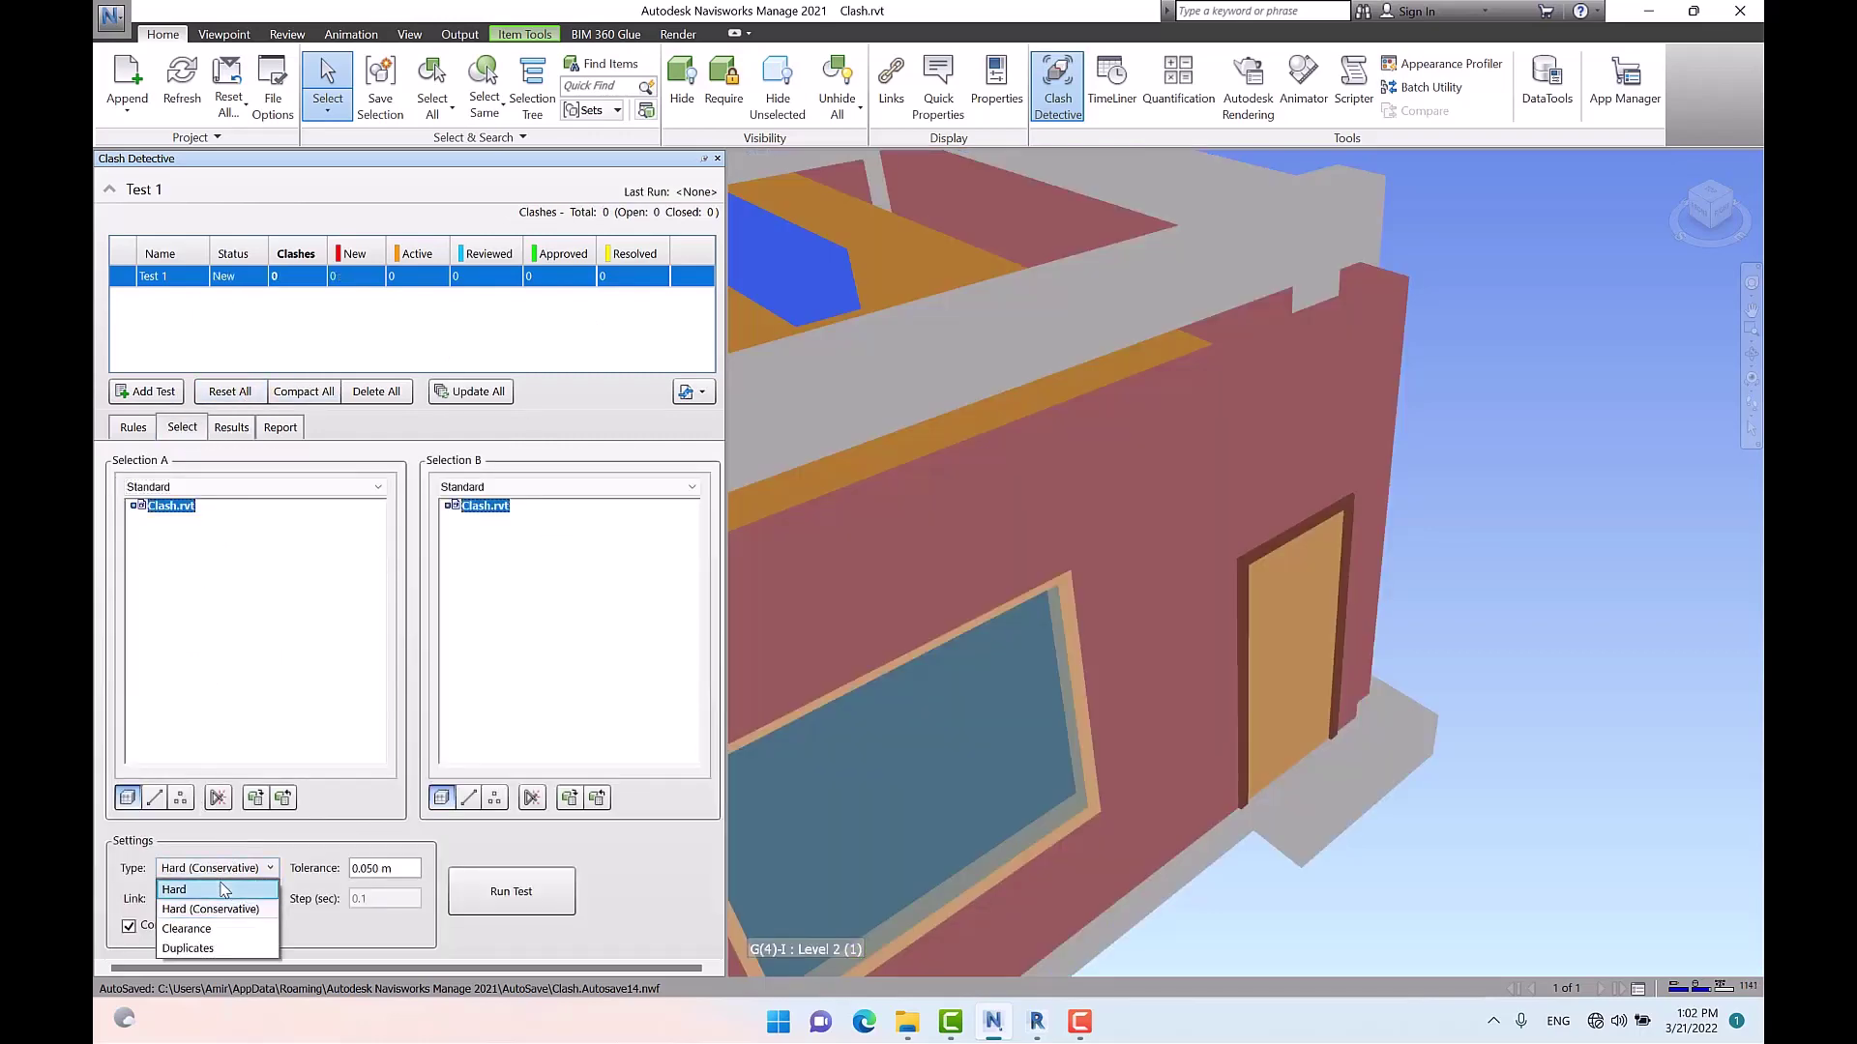
click(220, 889)
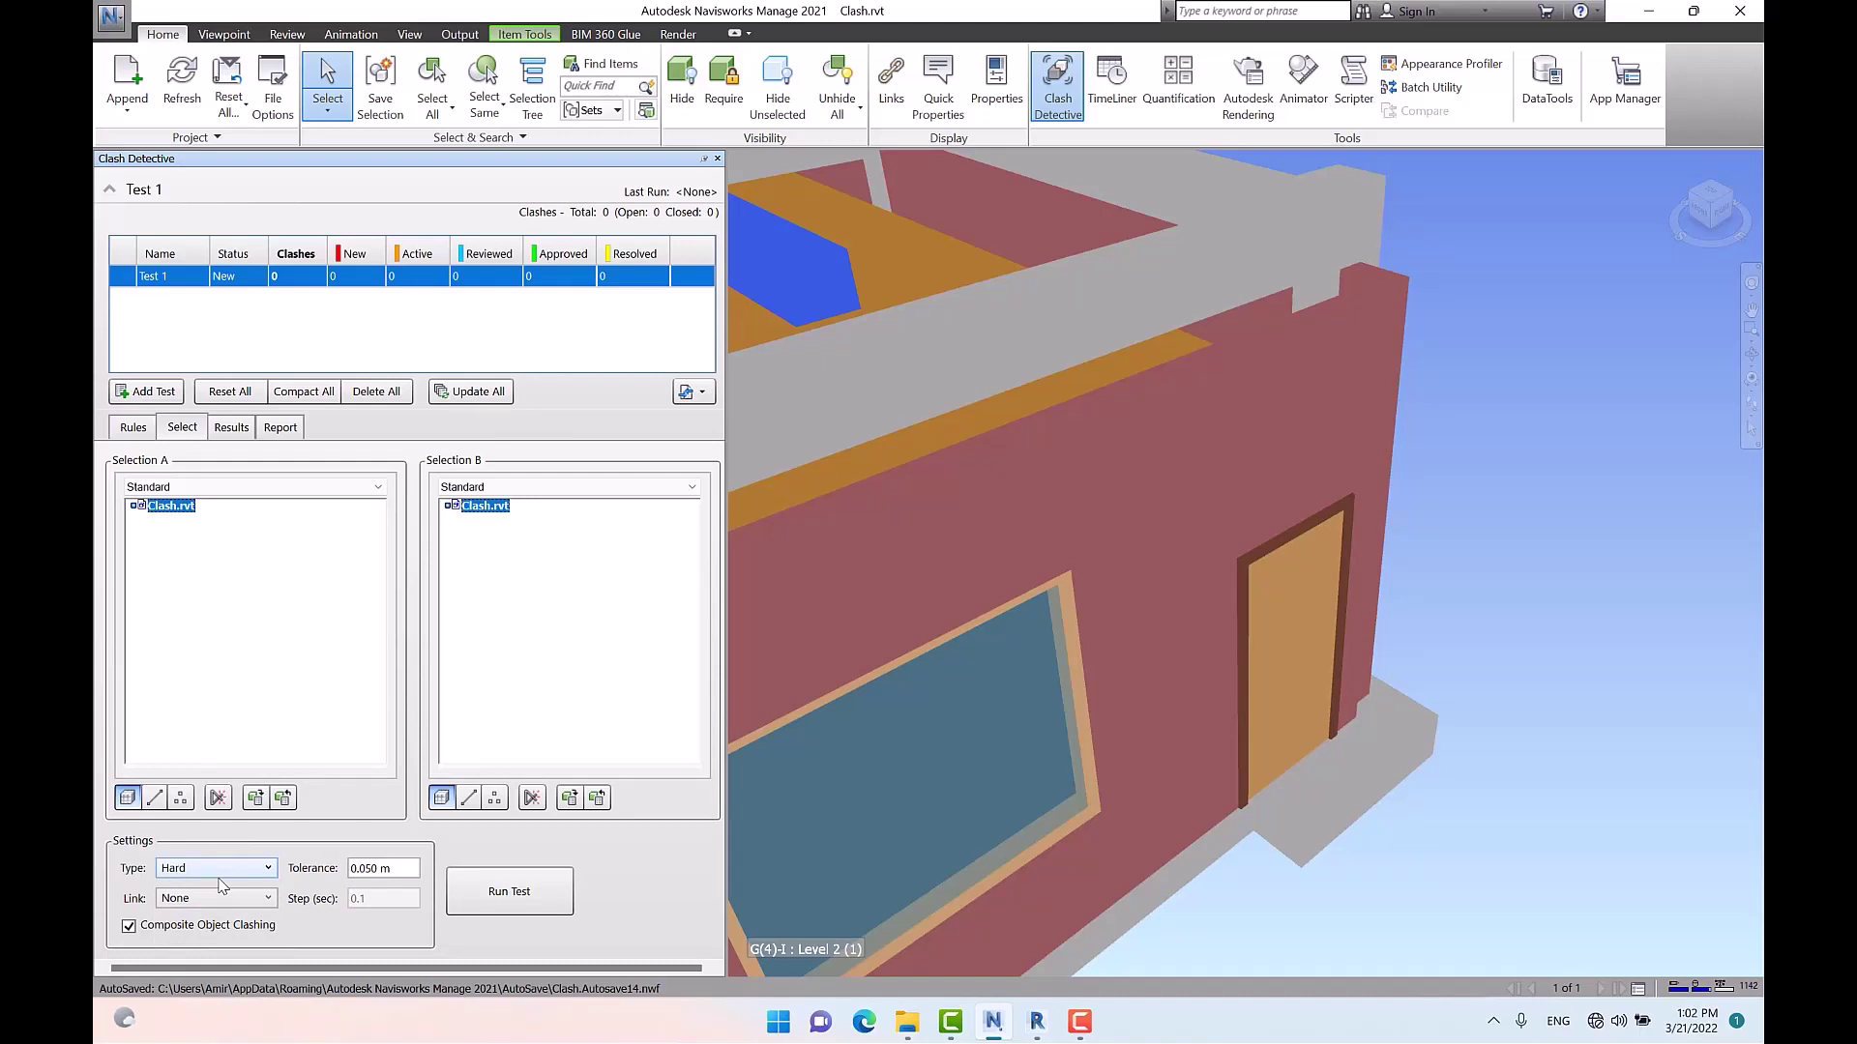
click(482, 901)
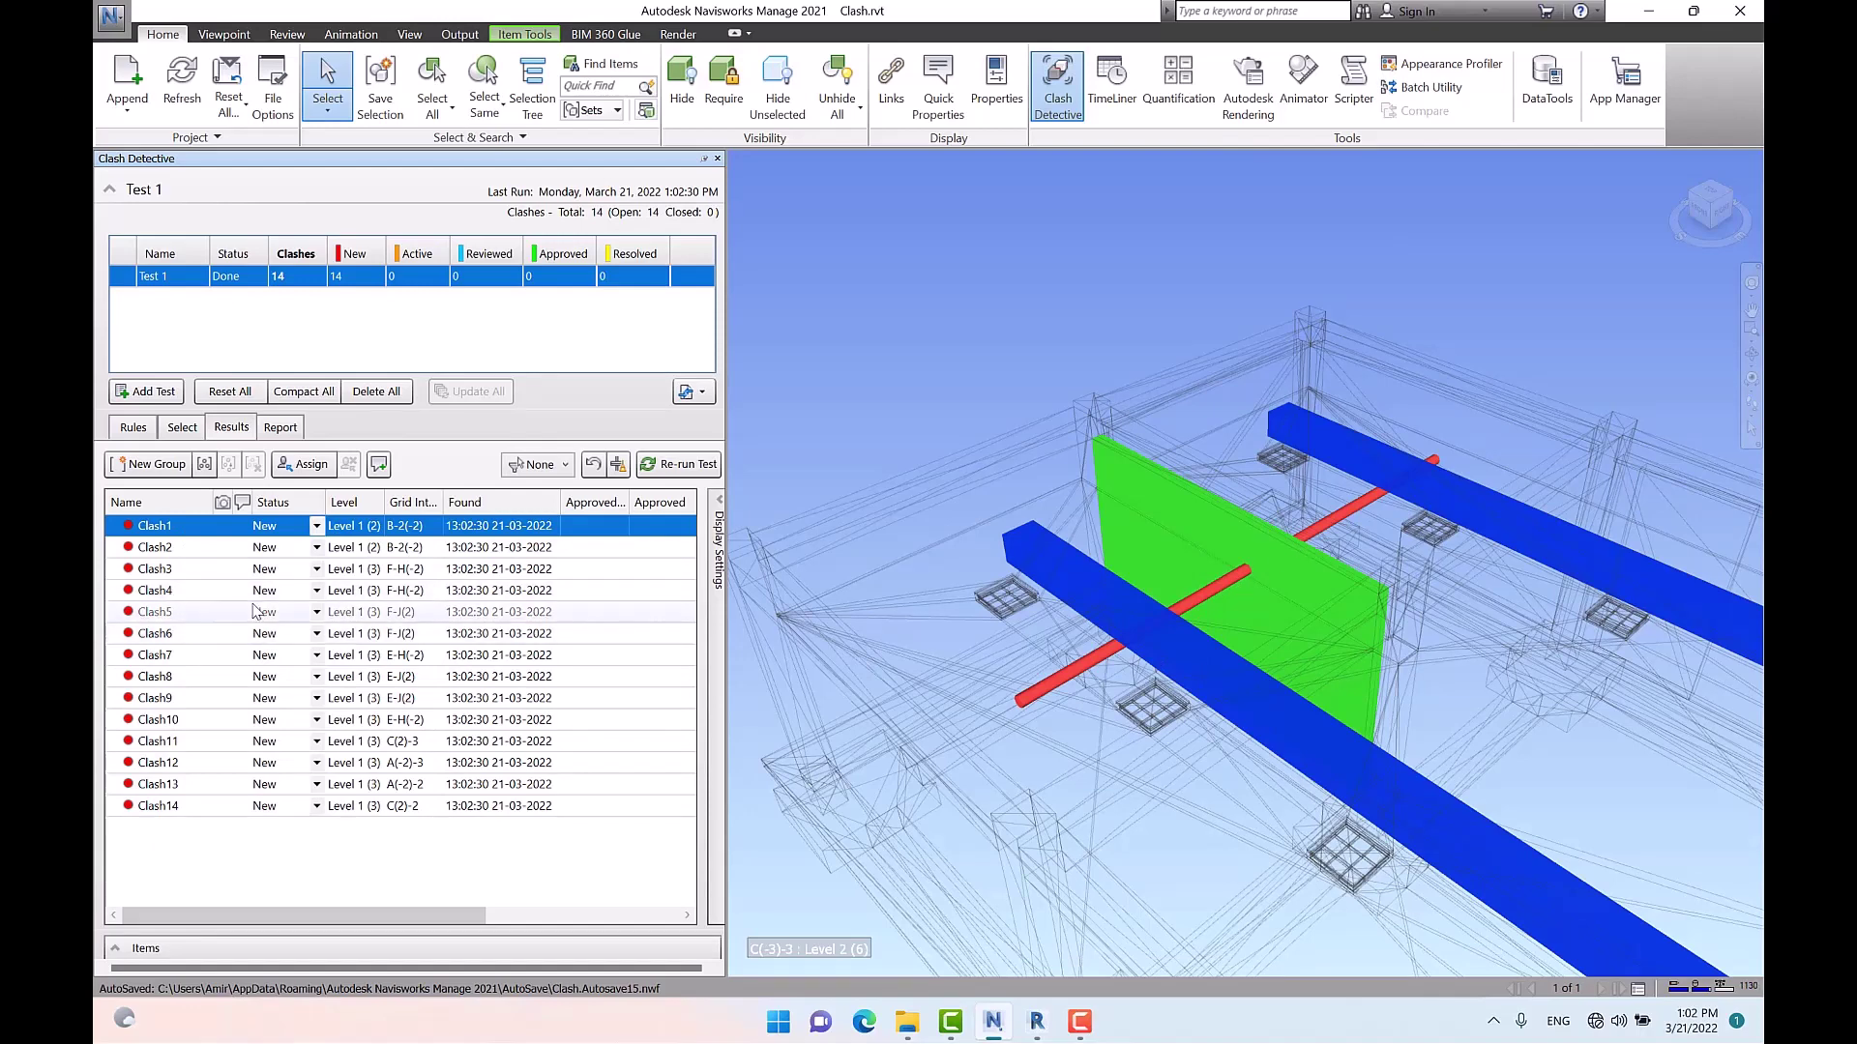
Examine the Hard test's clashes in the 3D view from Clash2 to Clash14 and back up to Clash1
click(218, 549)
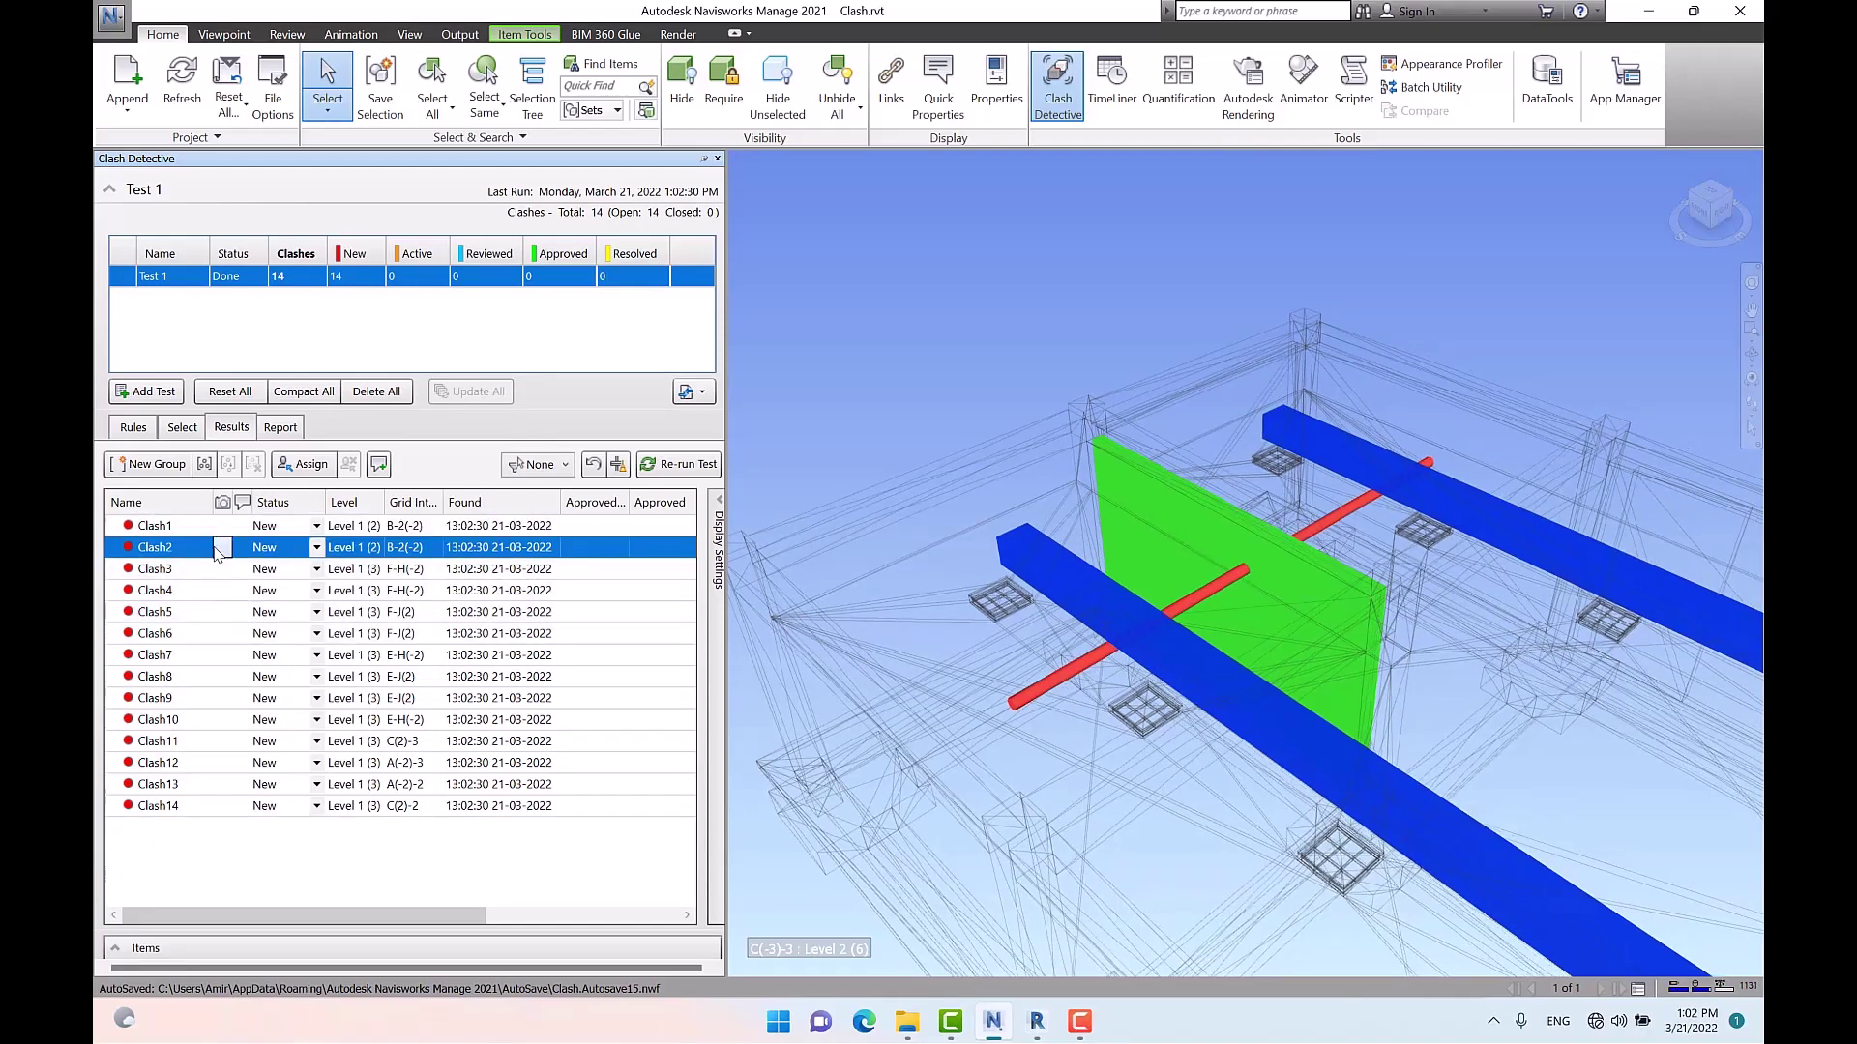
key(Down)
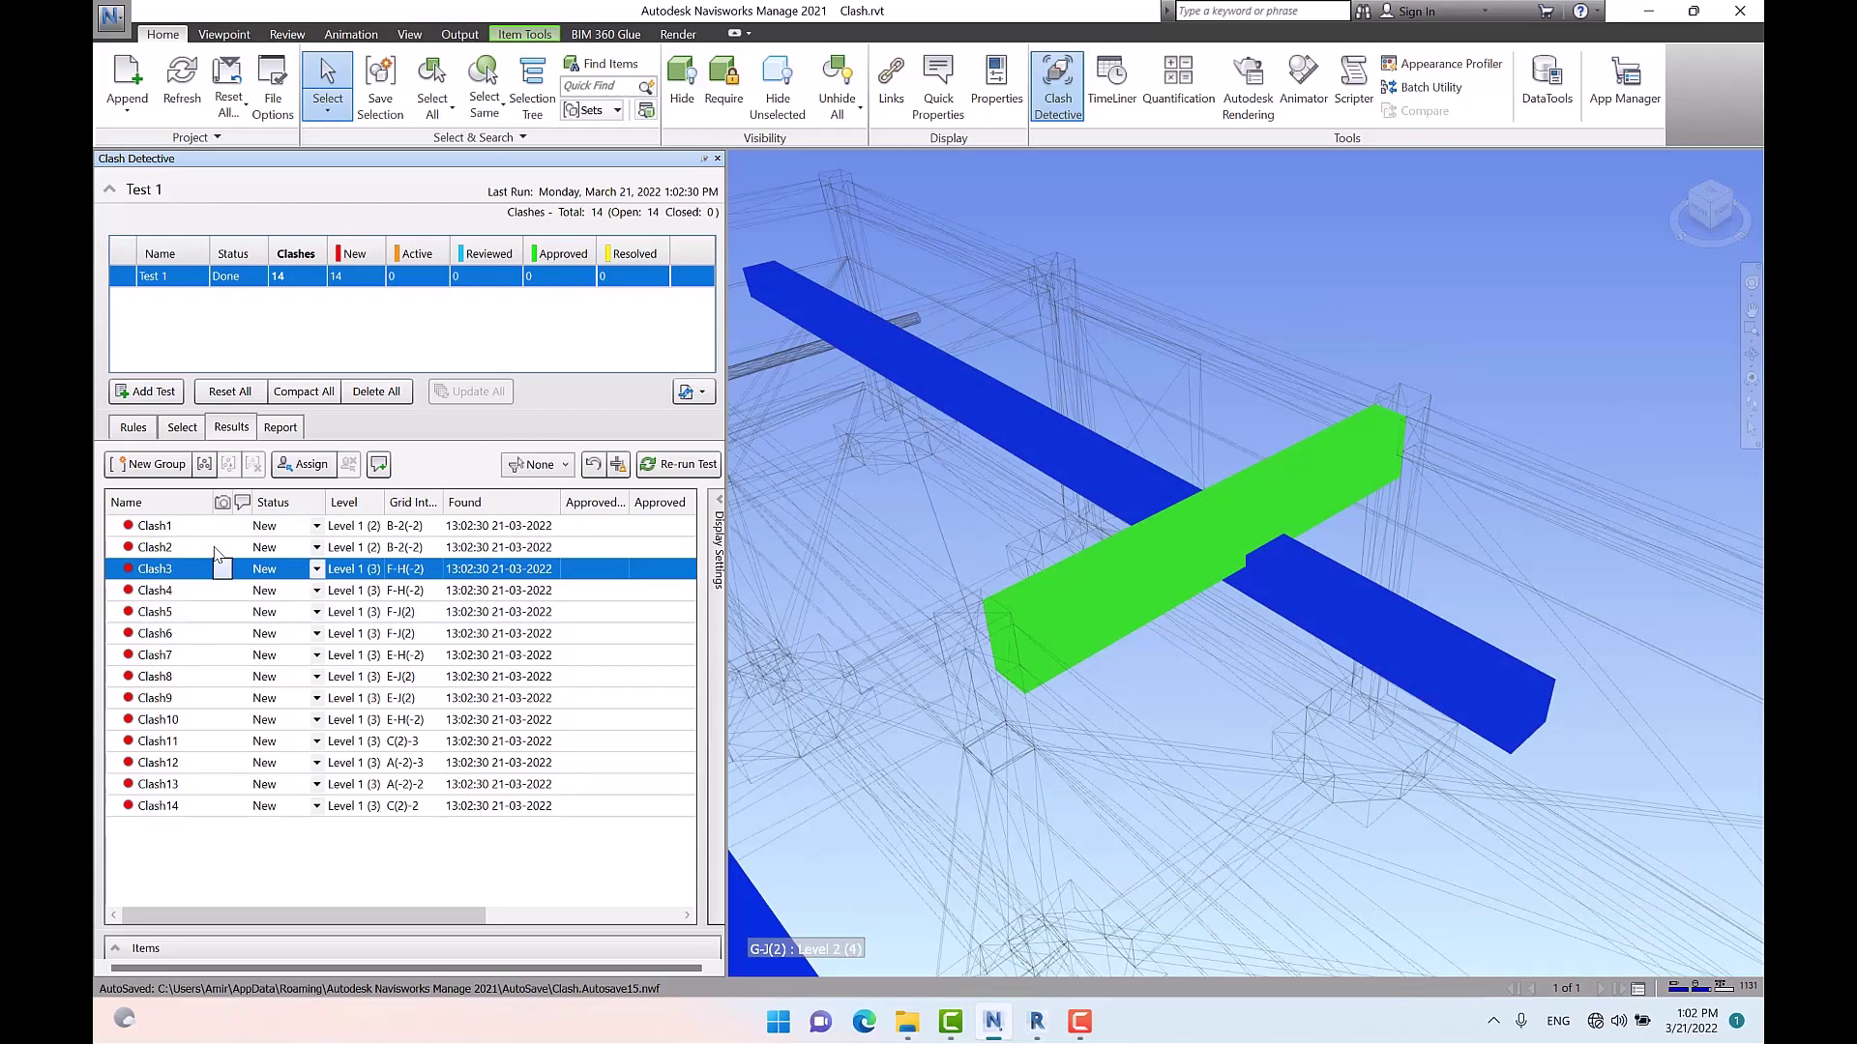
key(Down)
key(Down)
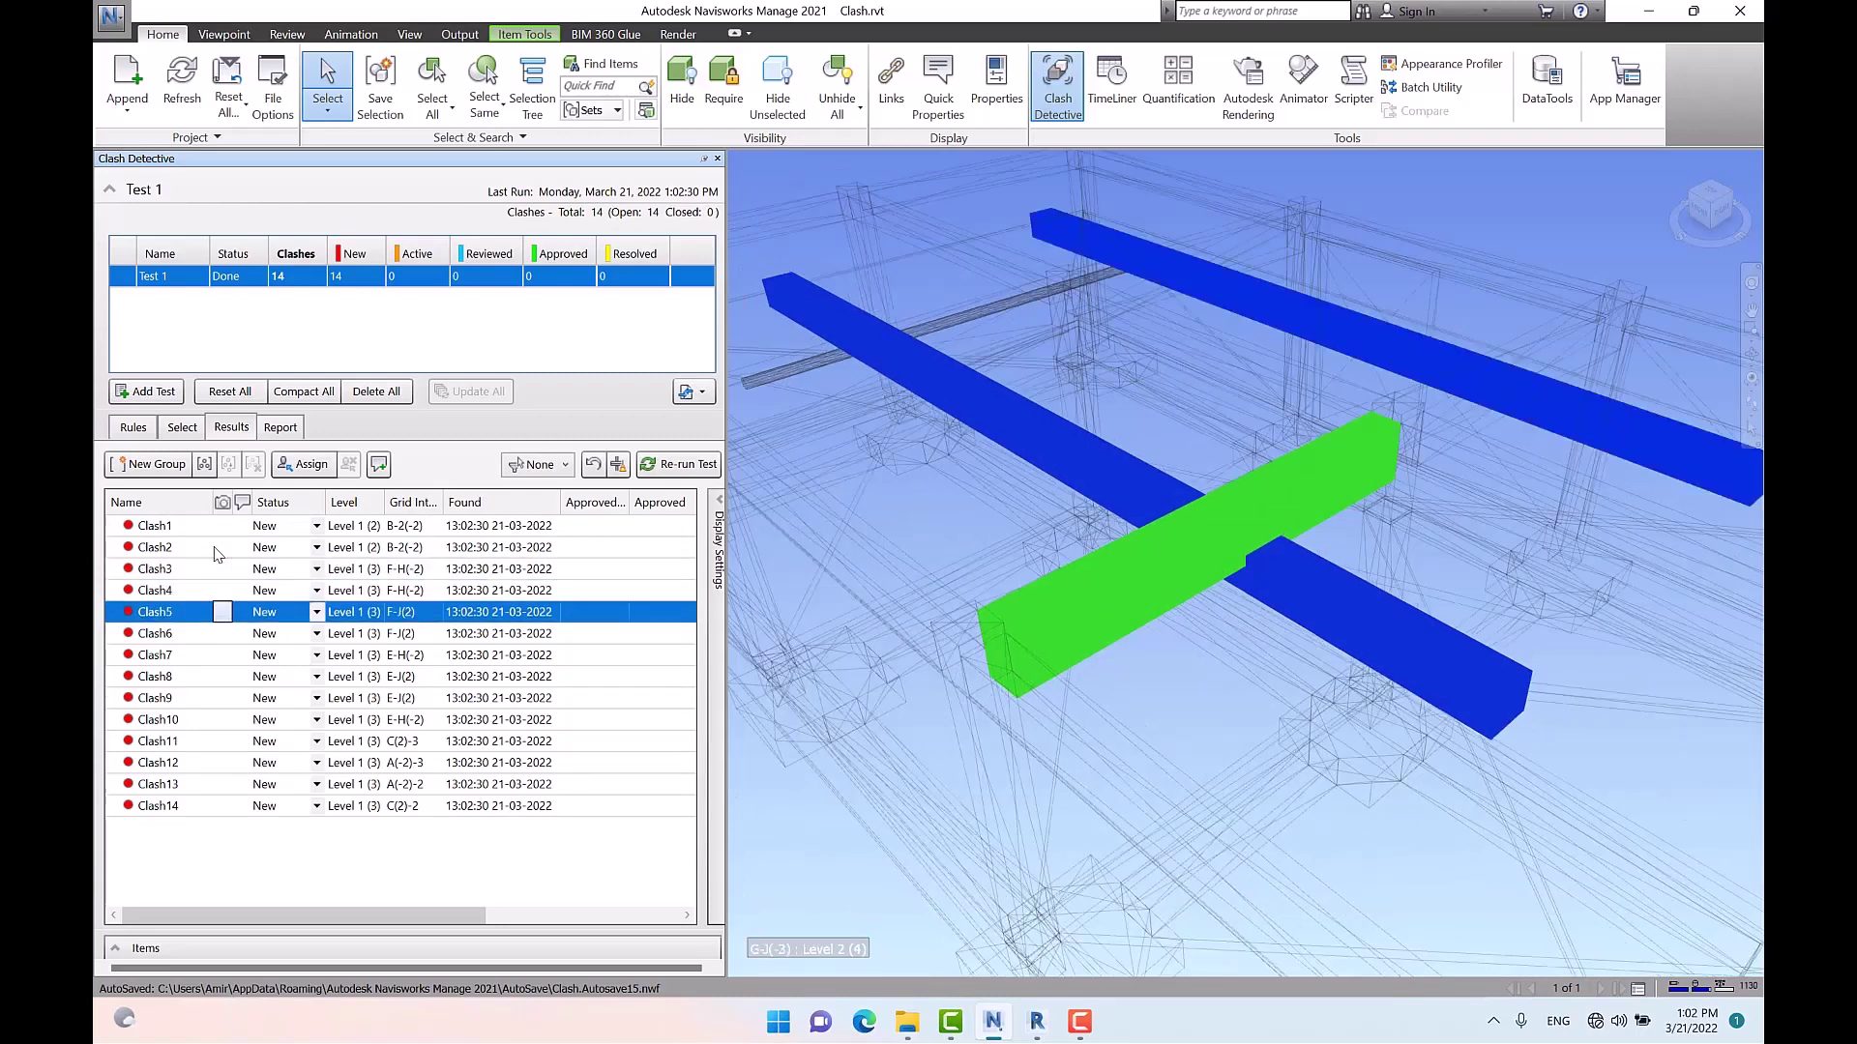
key(Down)
key(Down)
key(Down)
key(Down)
key(Down)
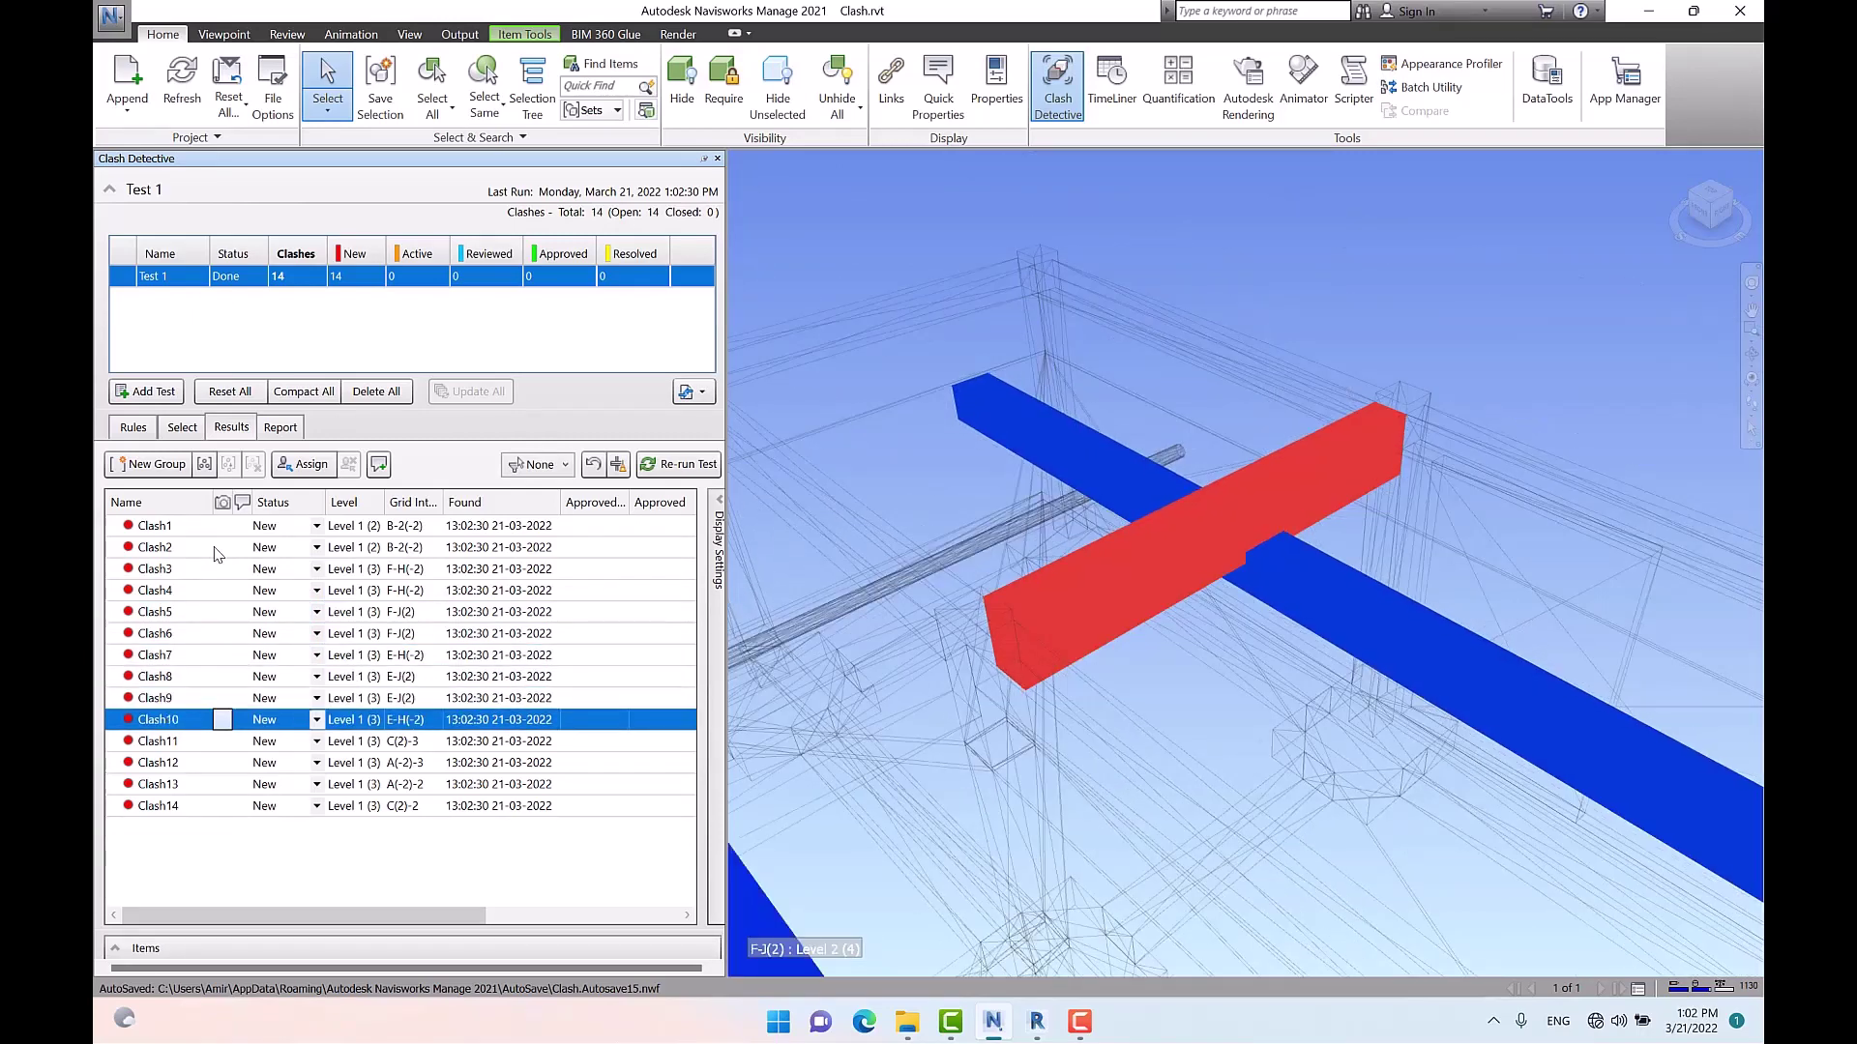
key(Down)
key(Down)
key(Down)
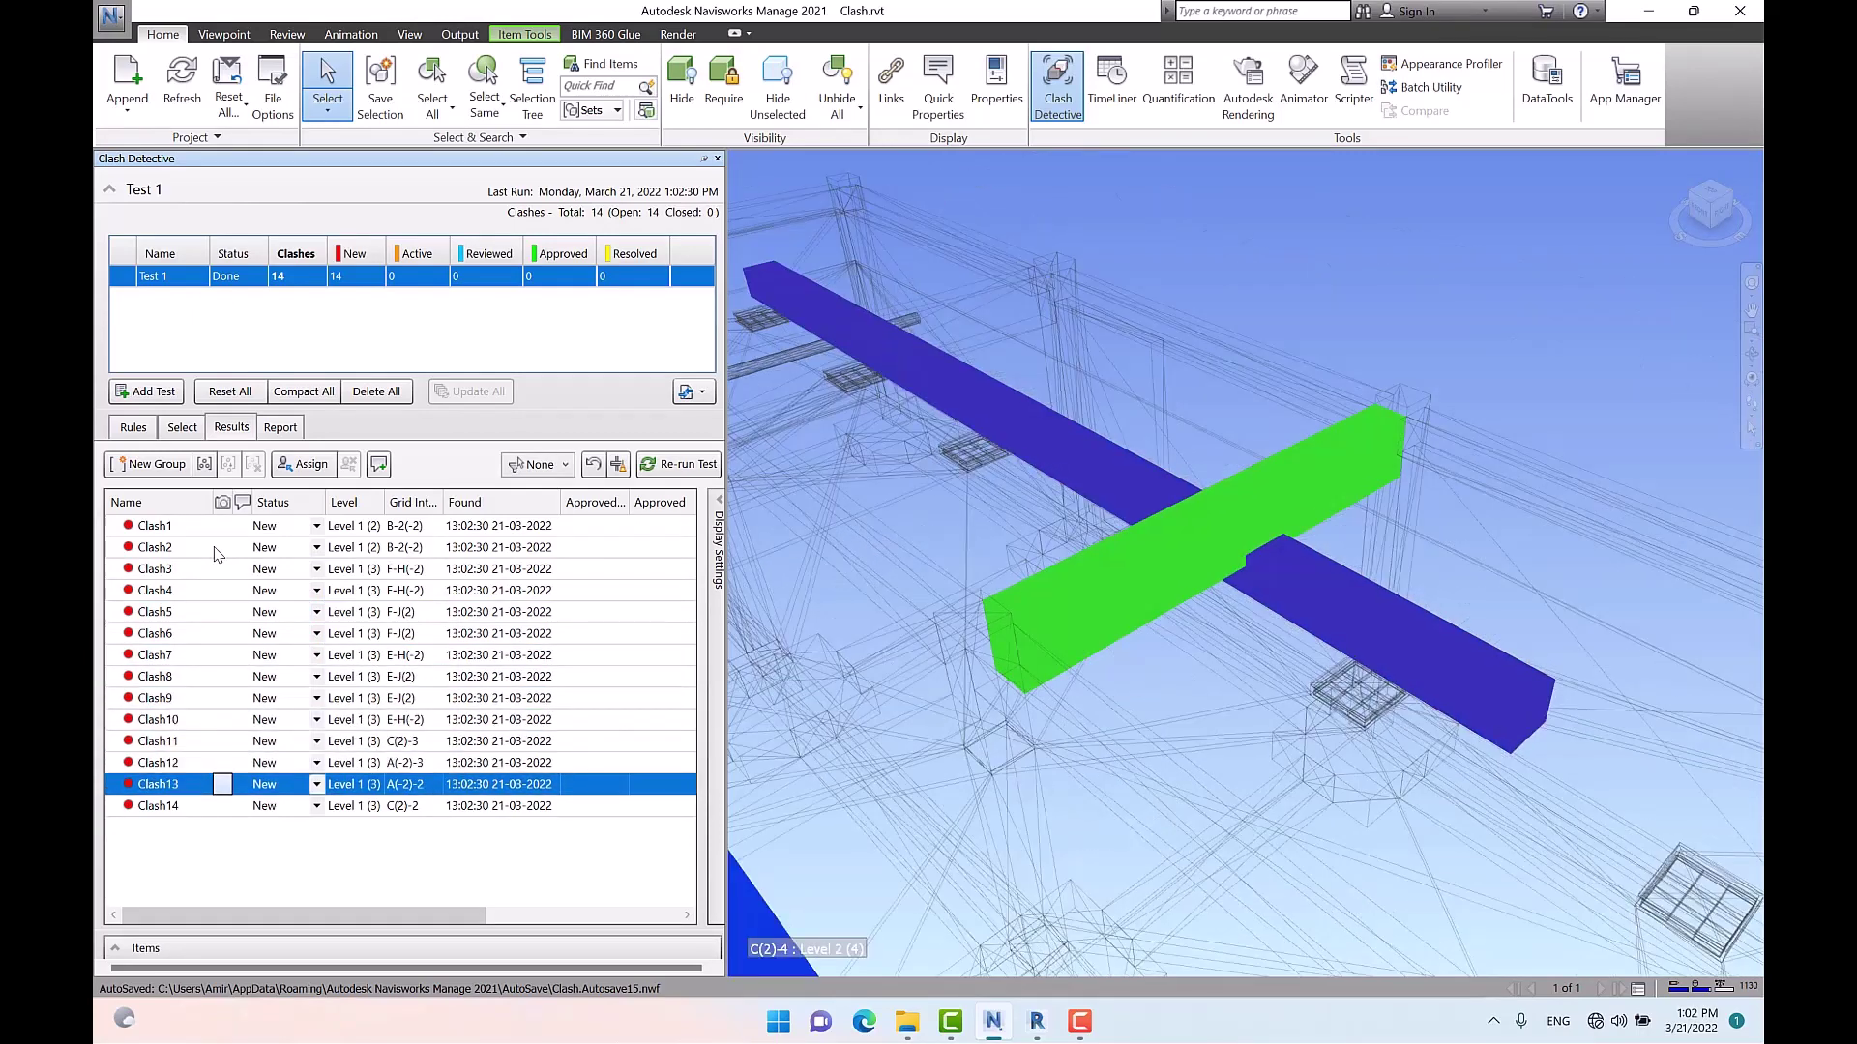
key(Down)
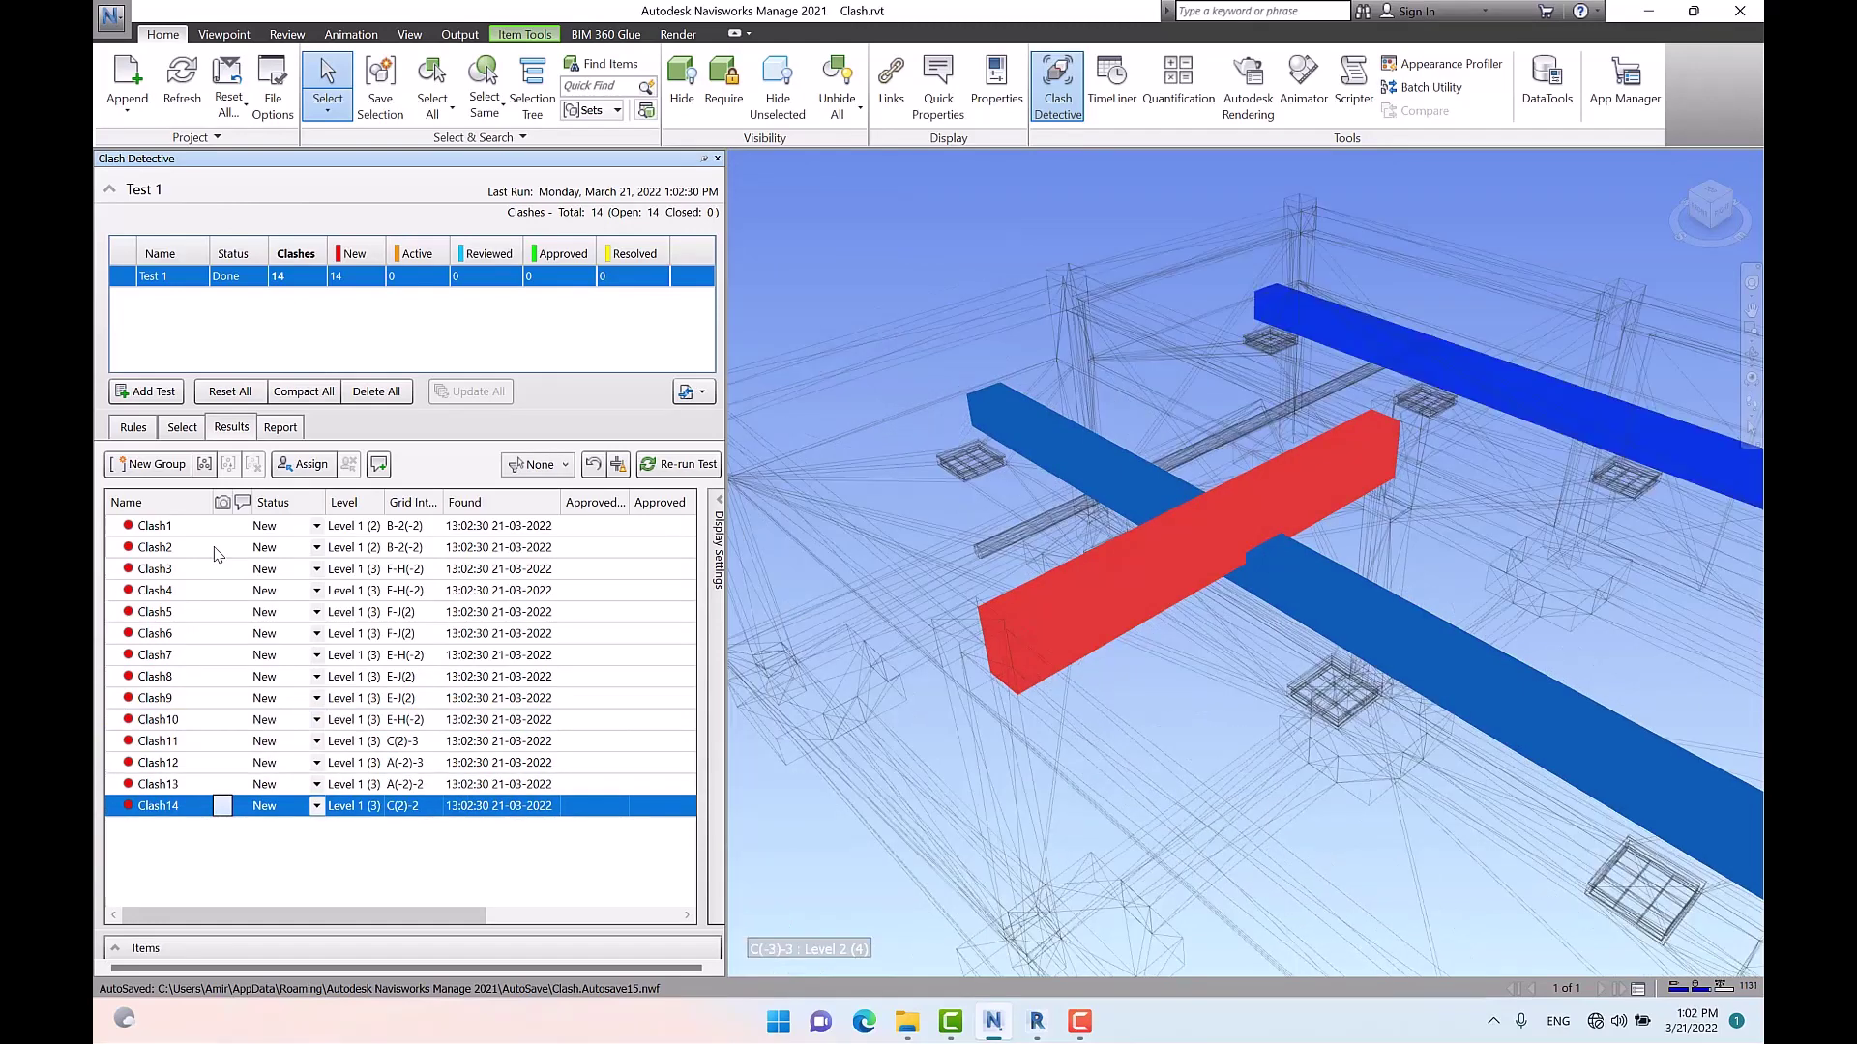
key(Up)
key(Up)
key(Up)
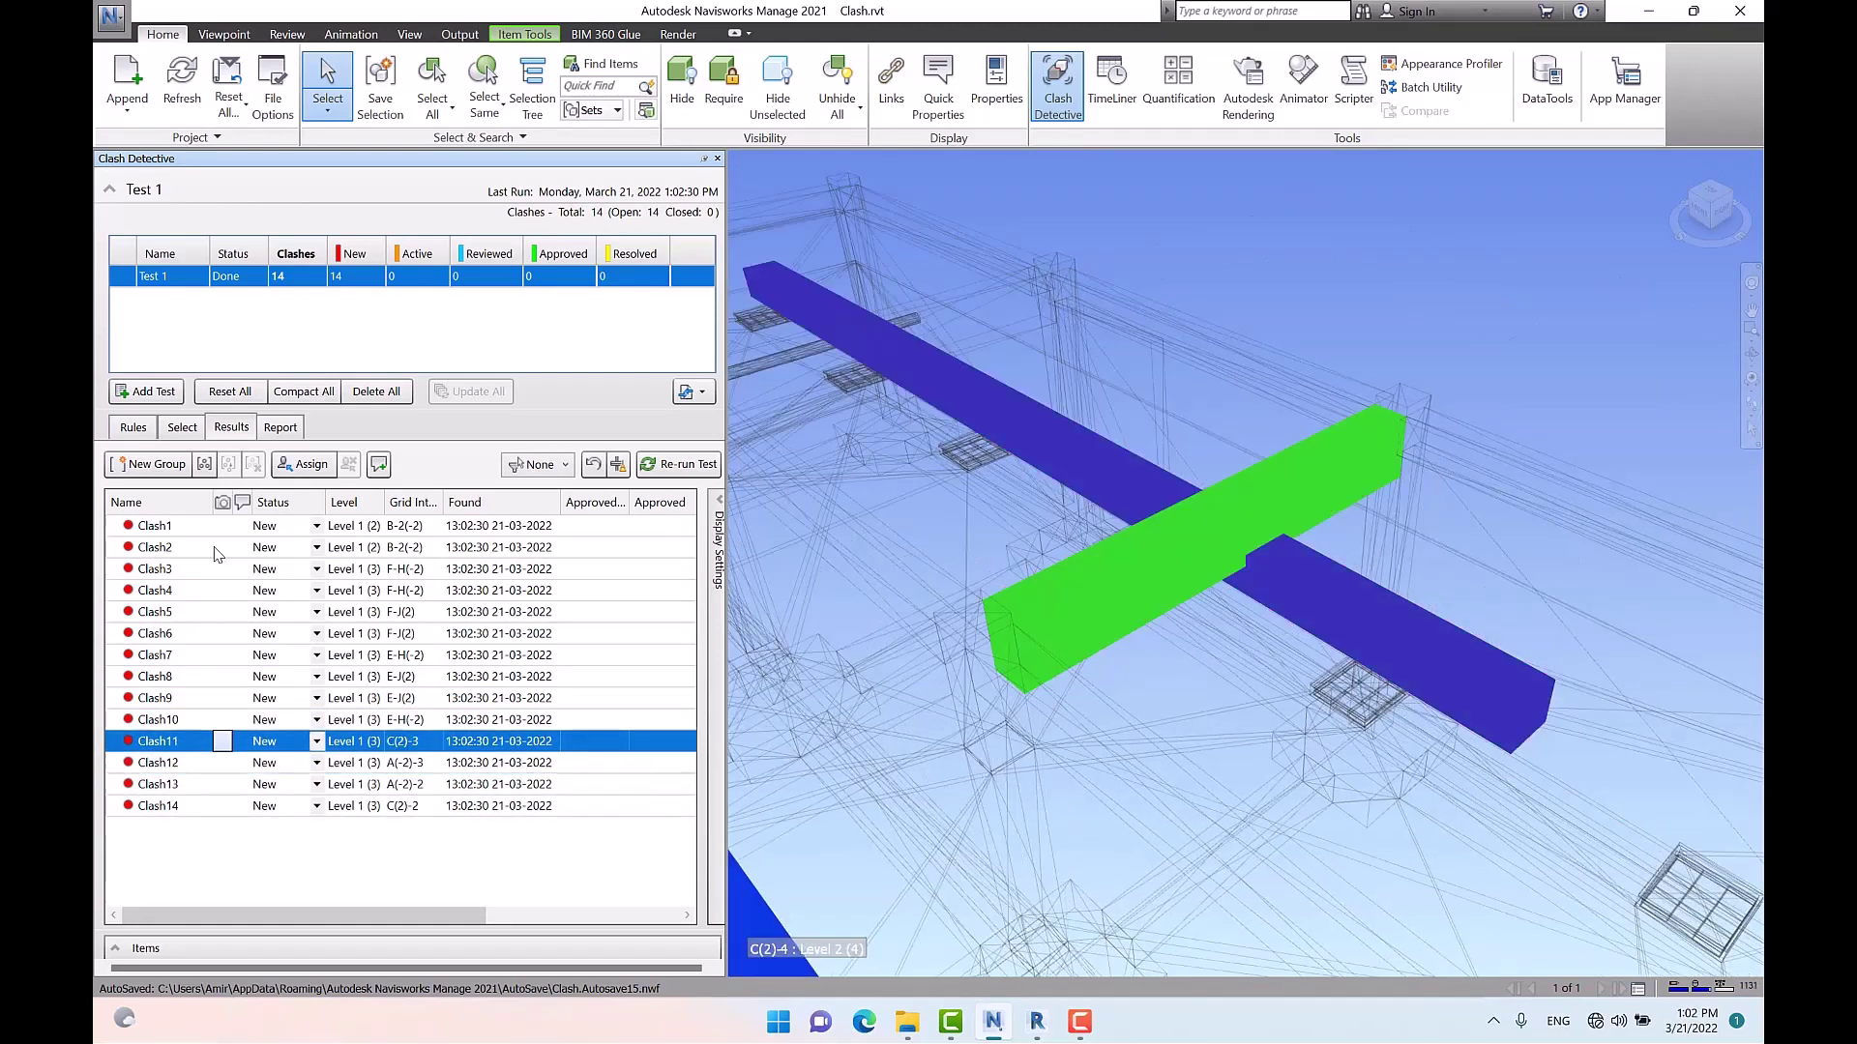
key(Up)
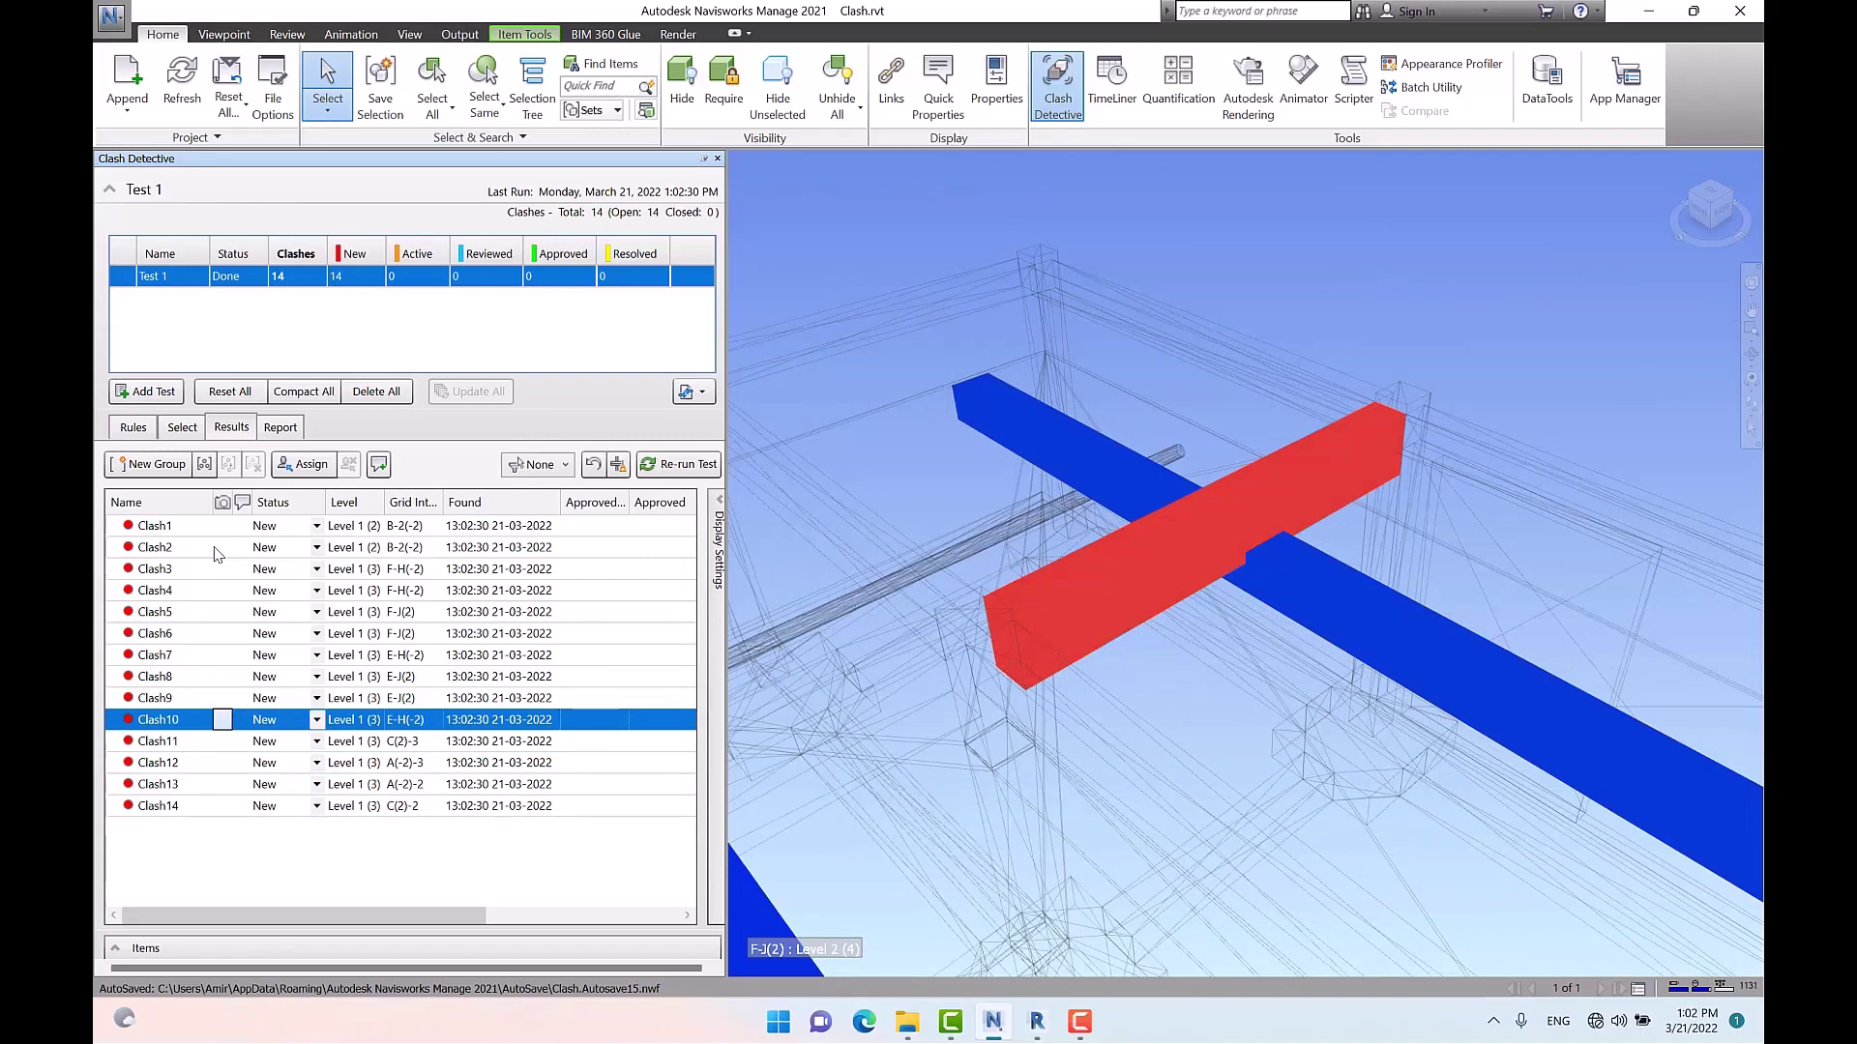
key(Up)
key(Up)
key(Up)
key(Up)
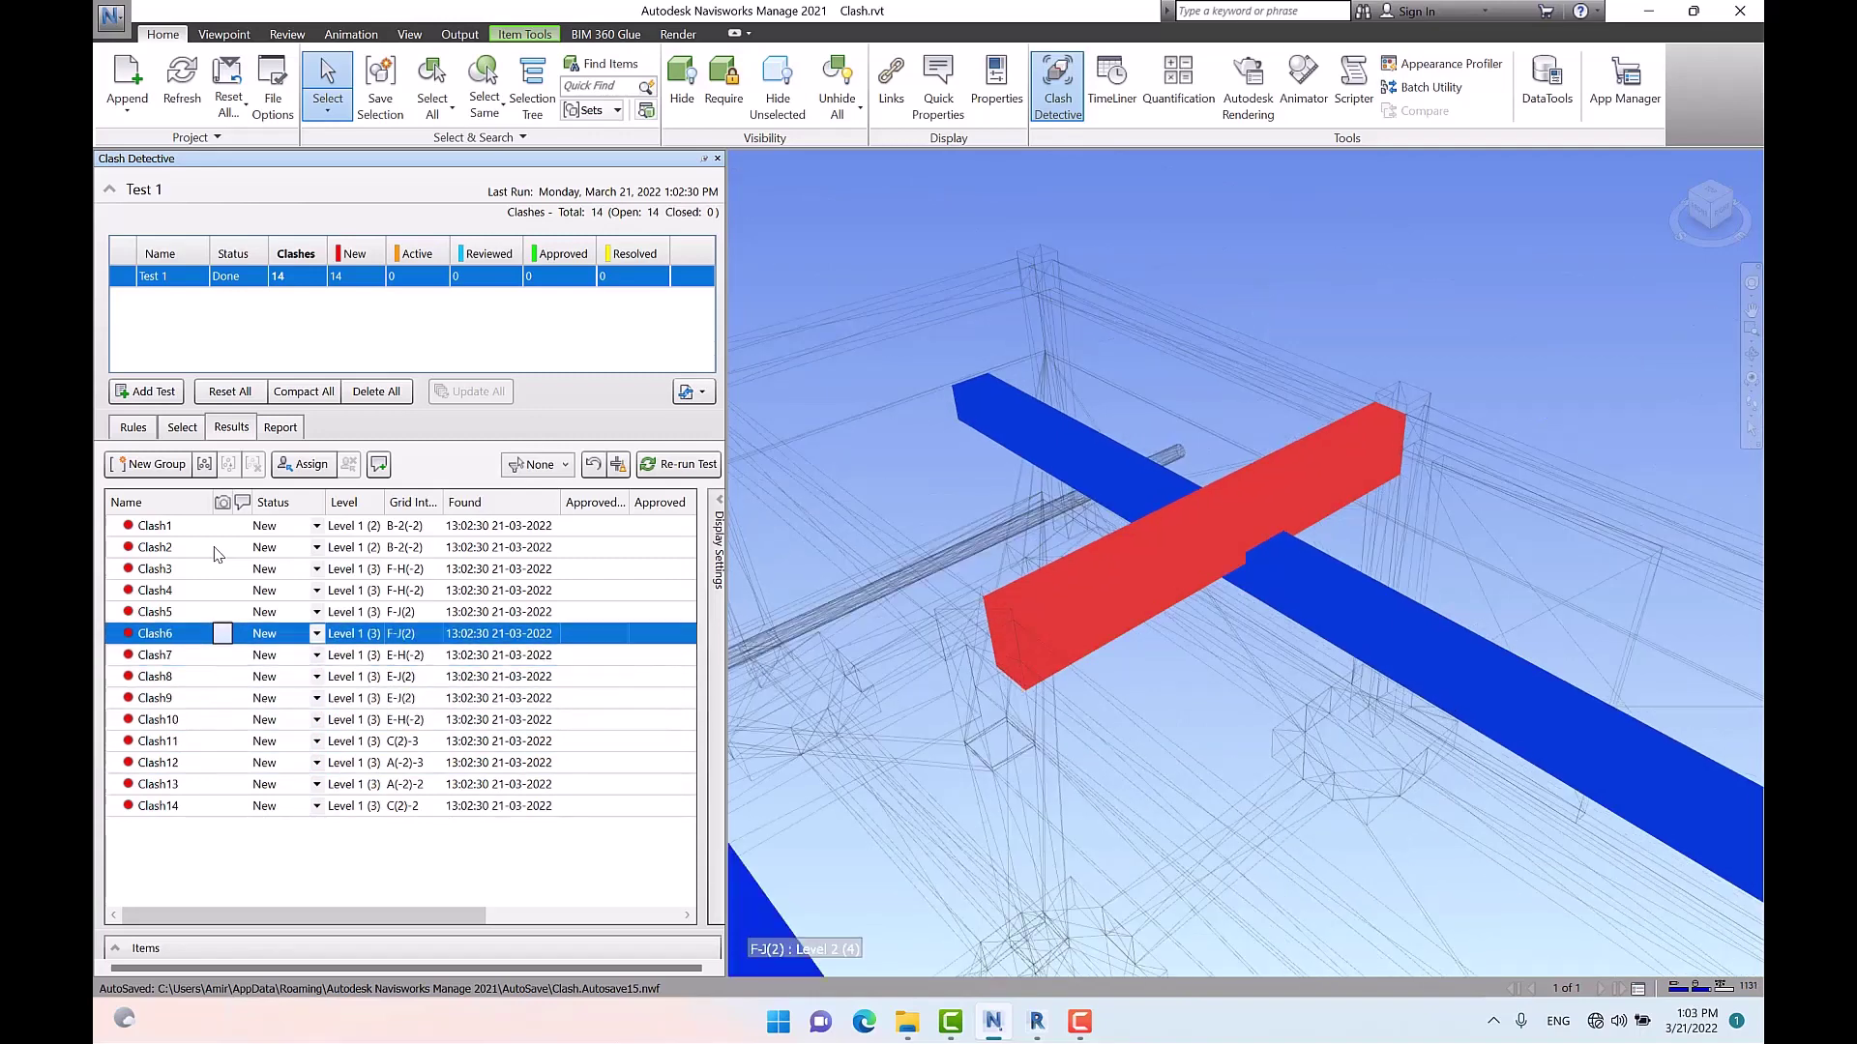
key(Up)
key(Up)
key(Up)
key(Up)
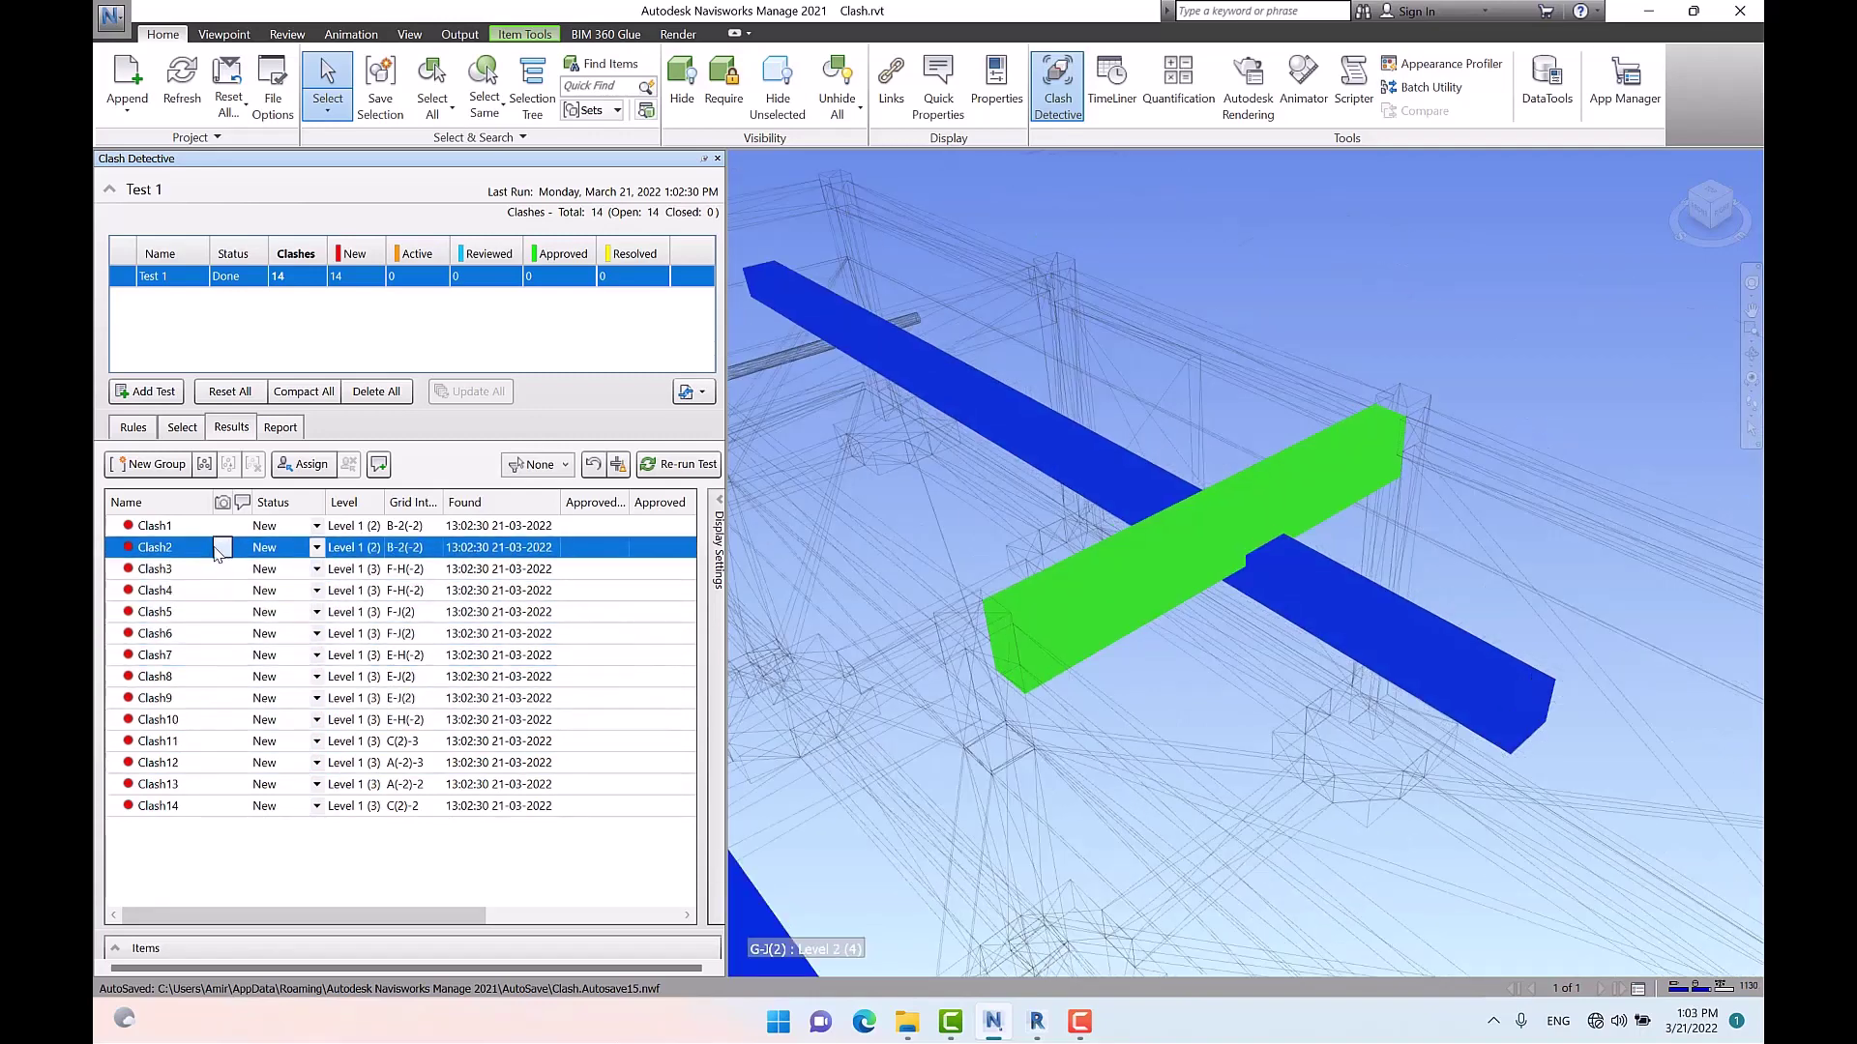
key(Up)
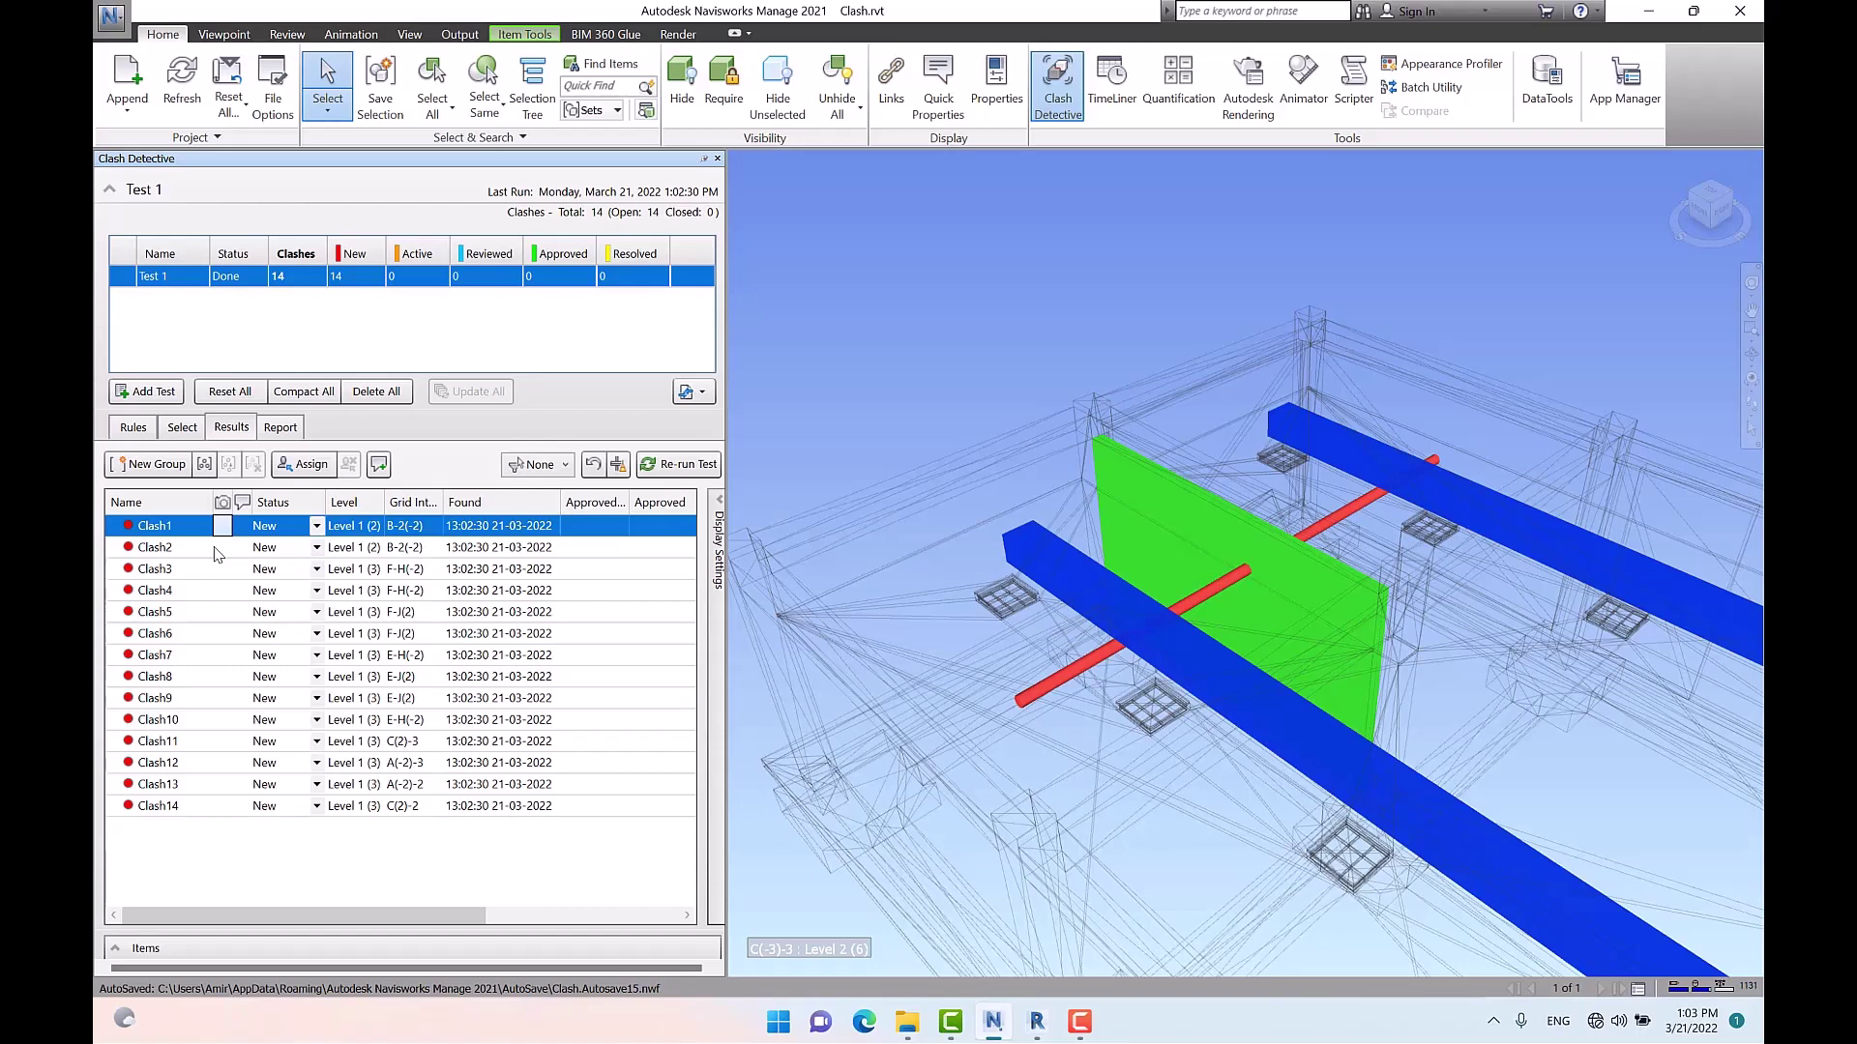
click(182, 427)
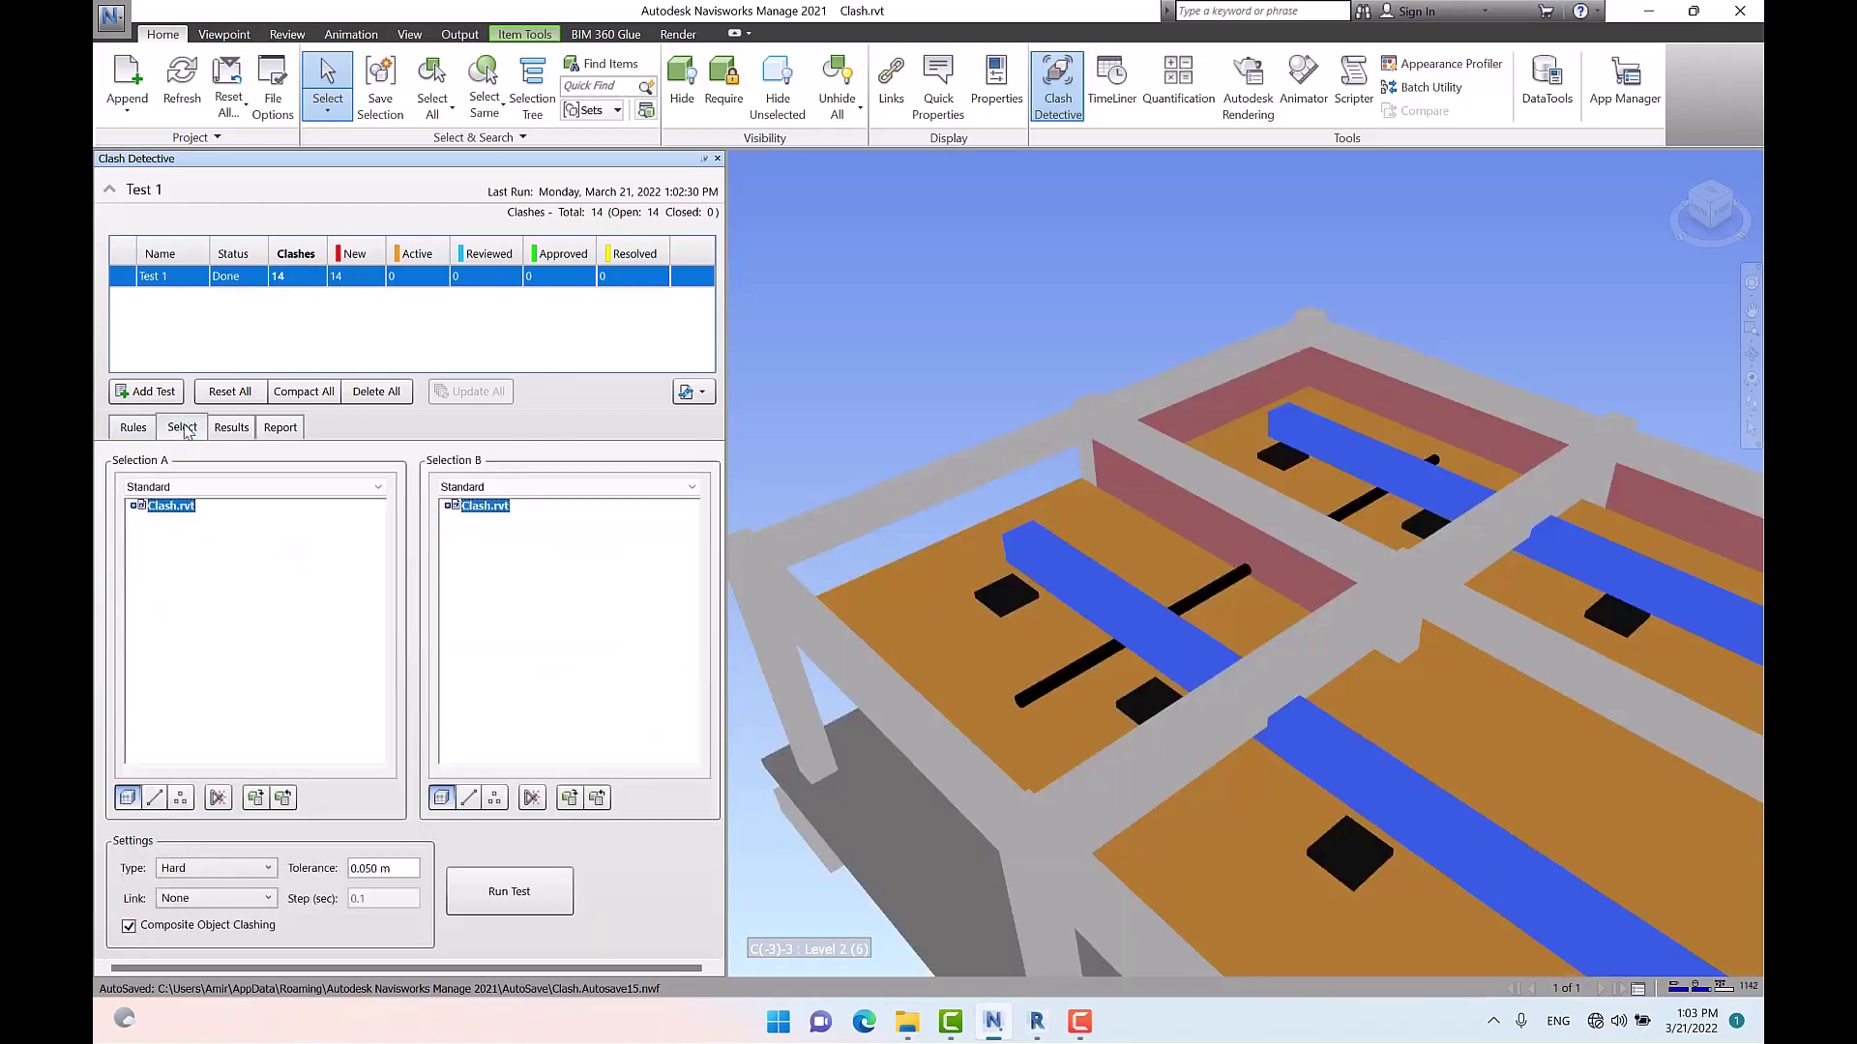
click(216, 874)
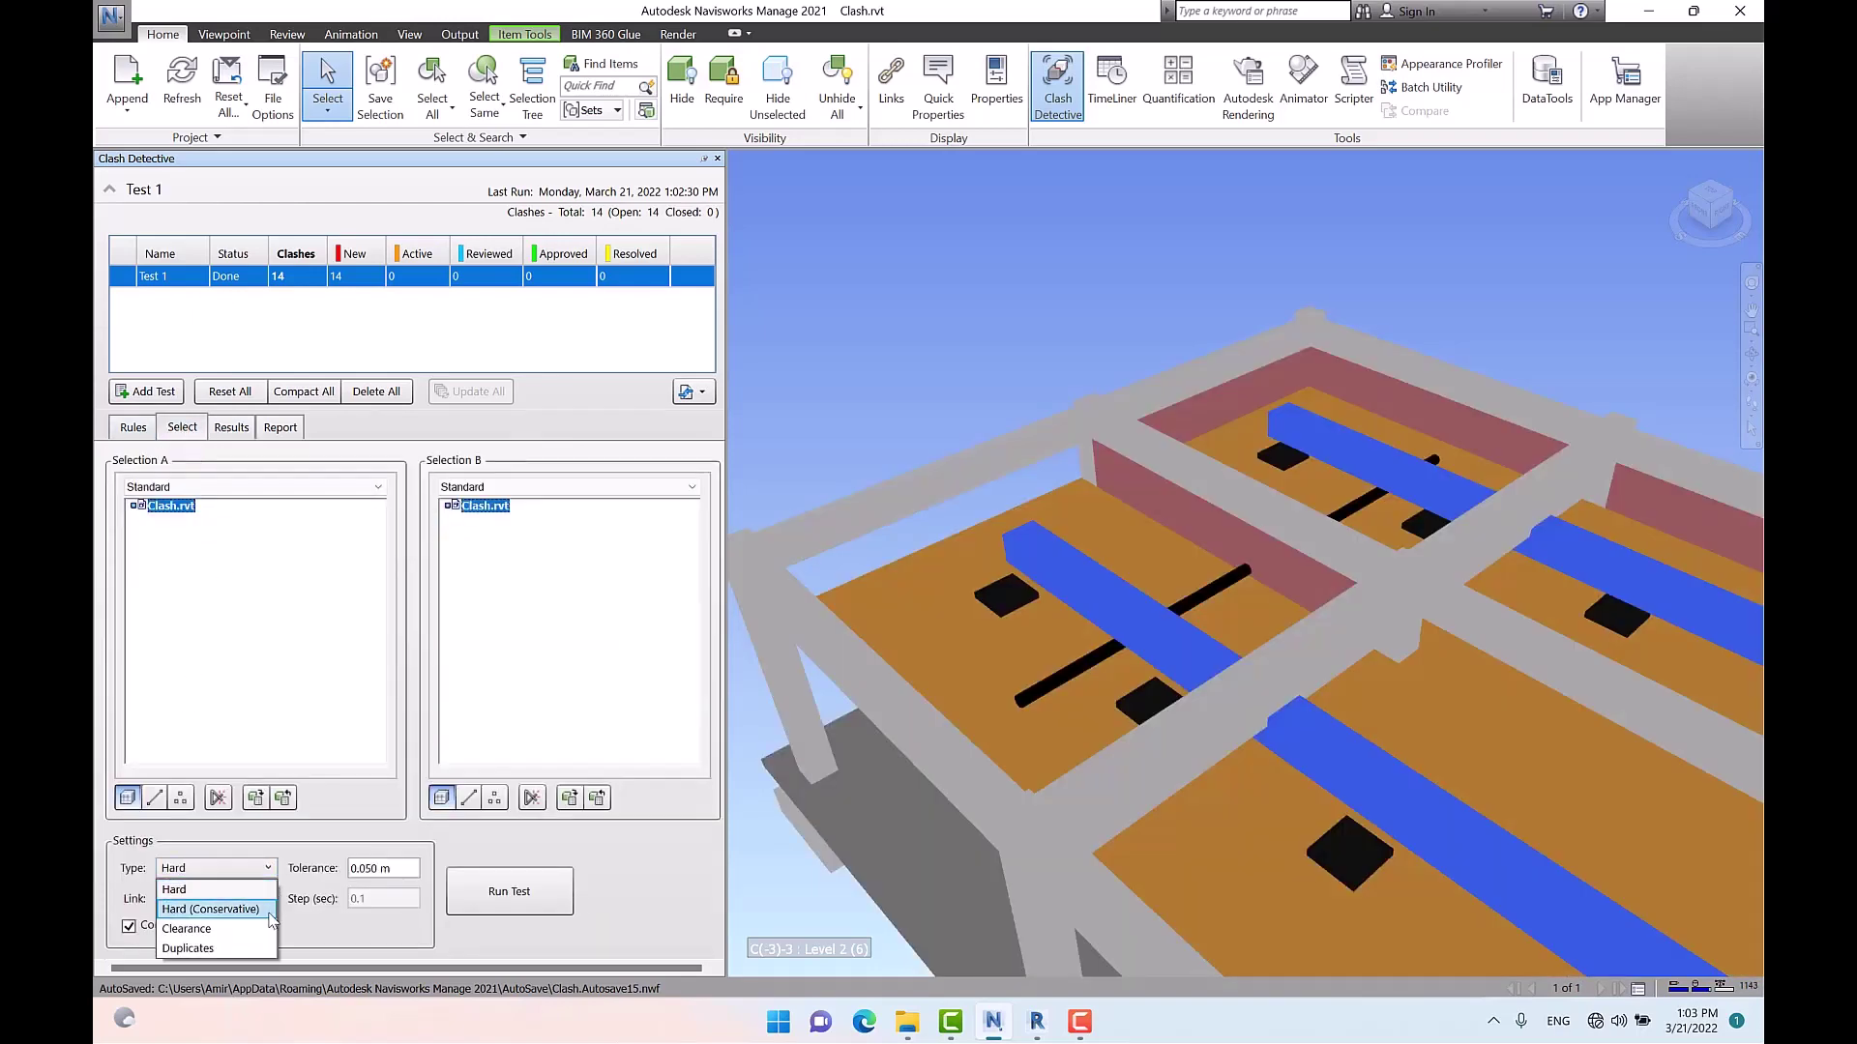
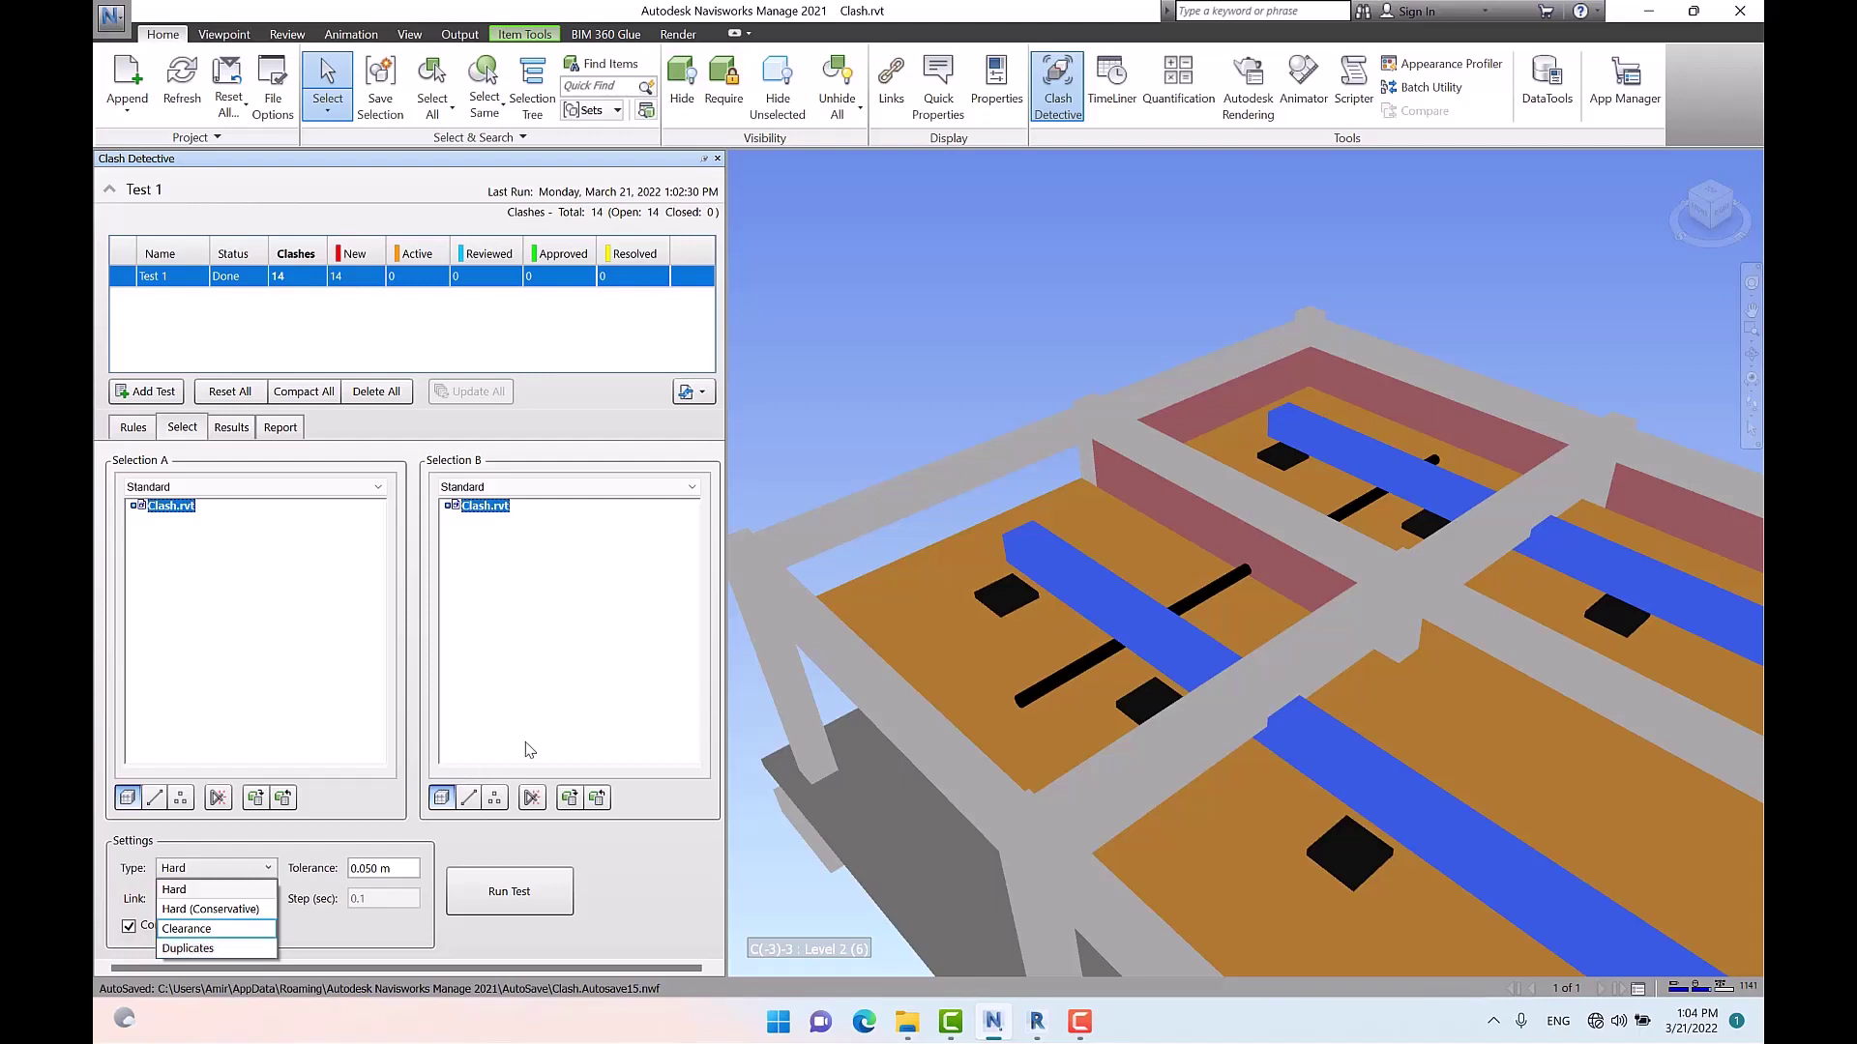
click(1013, 308)
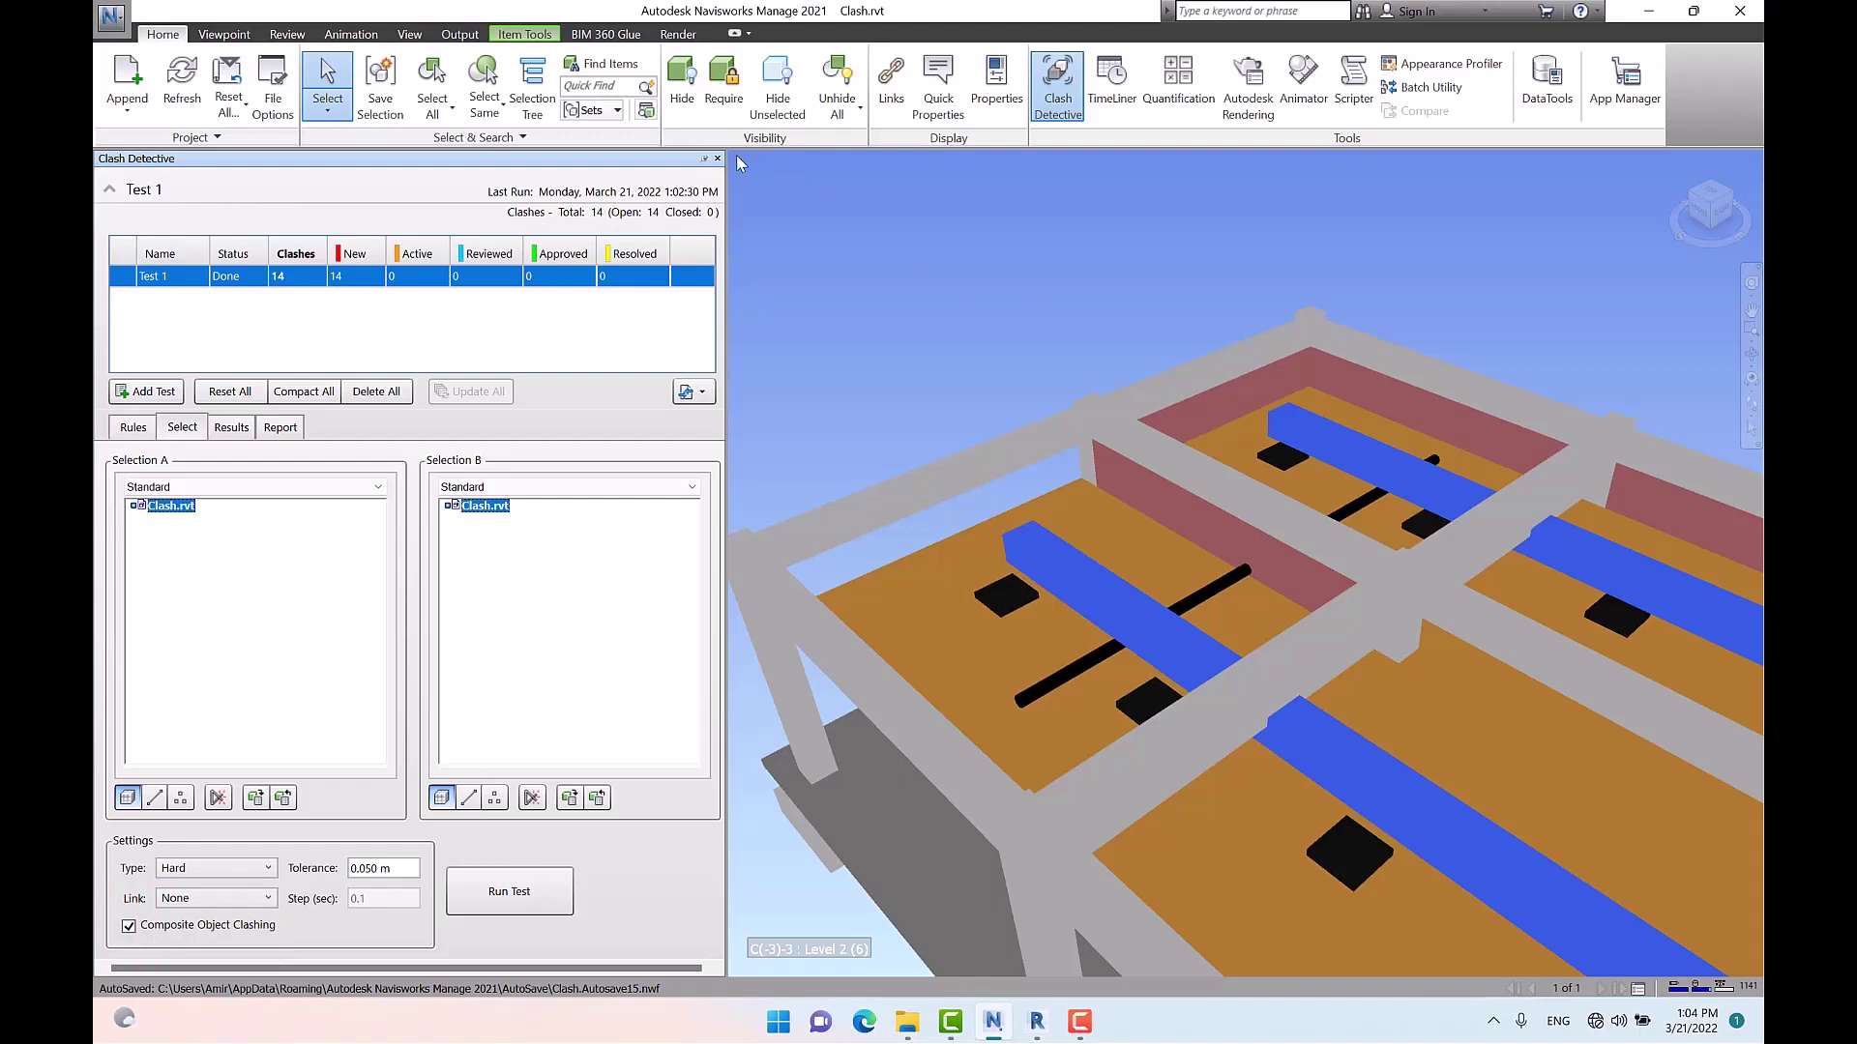
Reset and delete Test 1, close Clash Detective and clear the element selection
click(229, 392)
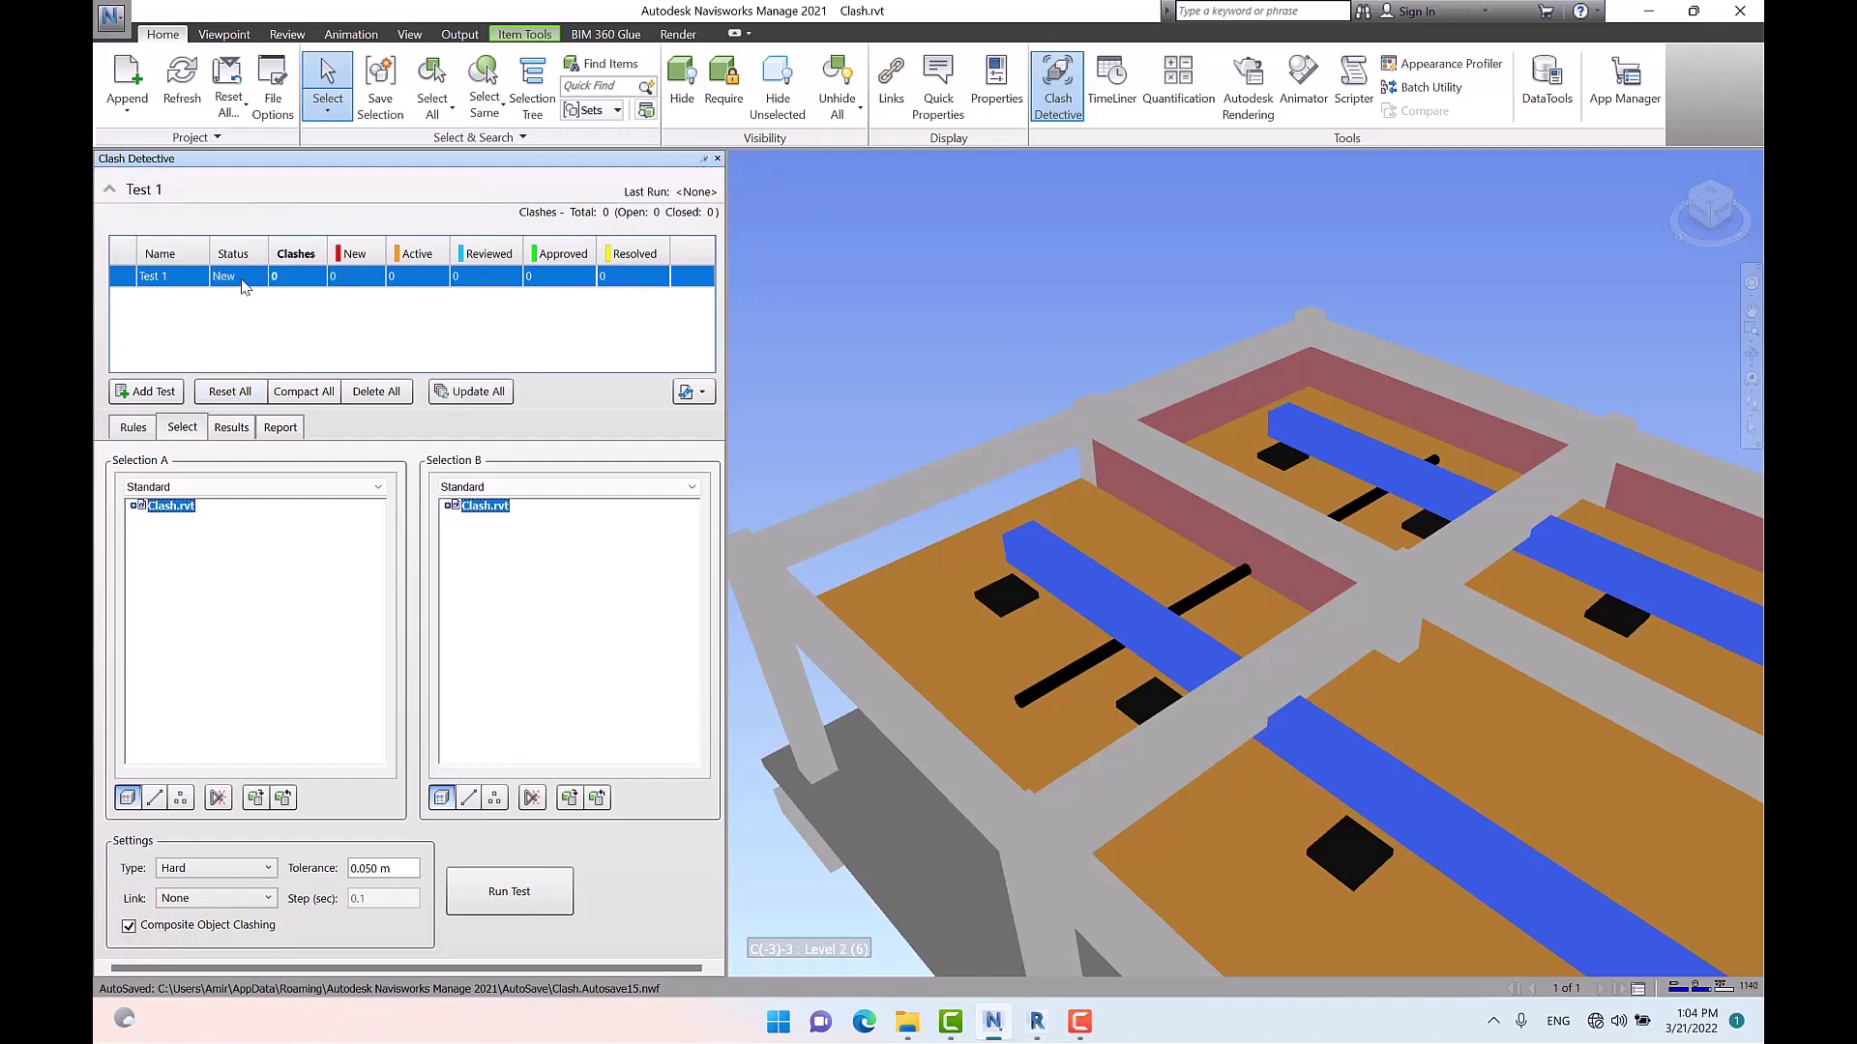
right_click(241, 283)
click(296, 393)
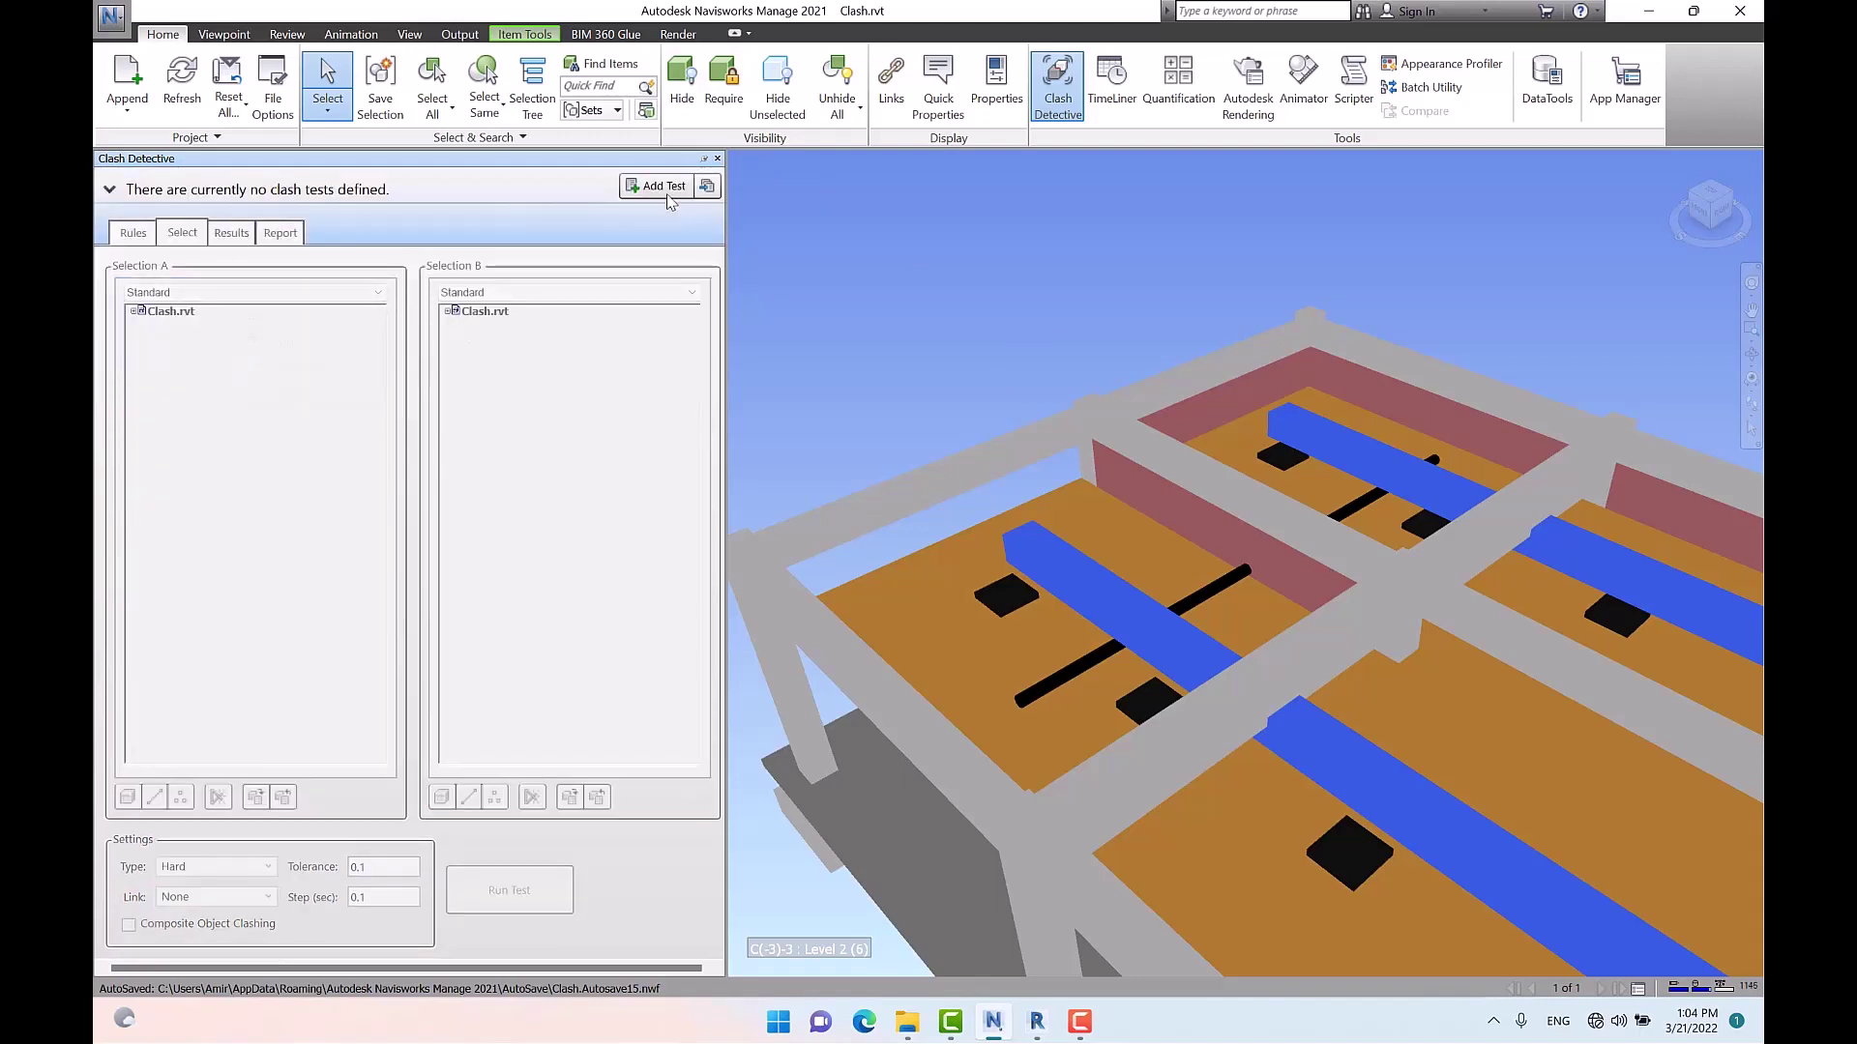
click(717, 157)
key(Escape)
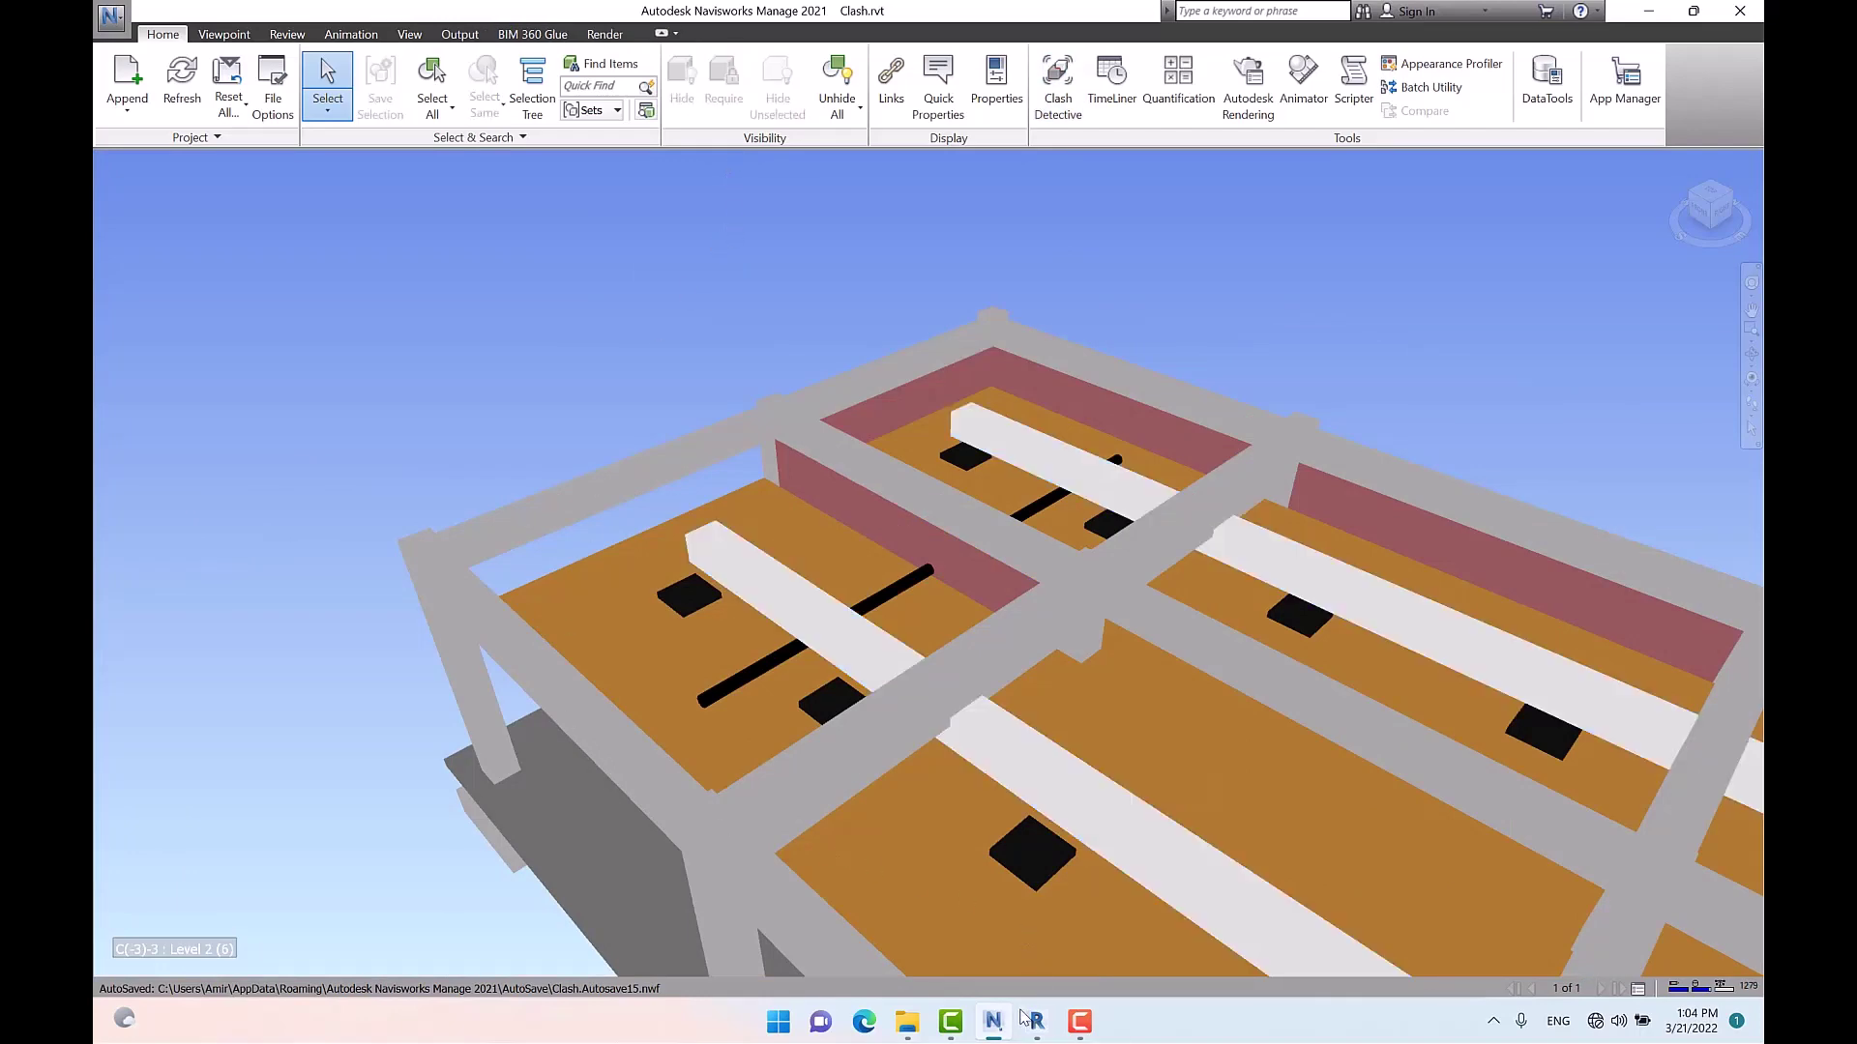
Switch to Revit and delete the second copy of the building, without lighting fixtures, from the 3D view
mouse_move(1041, 1033)
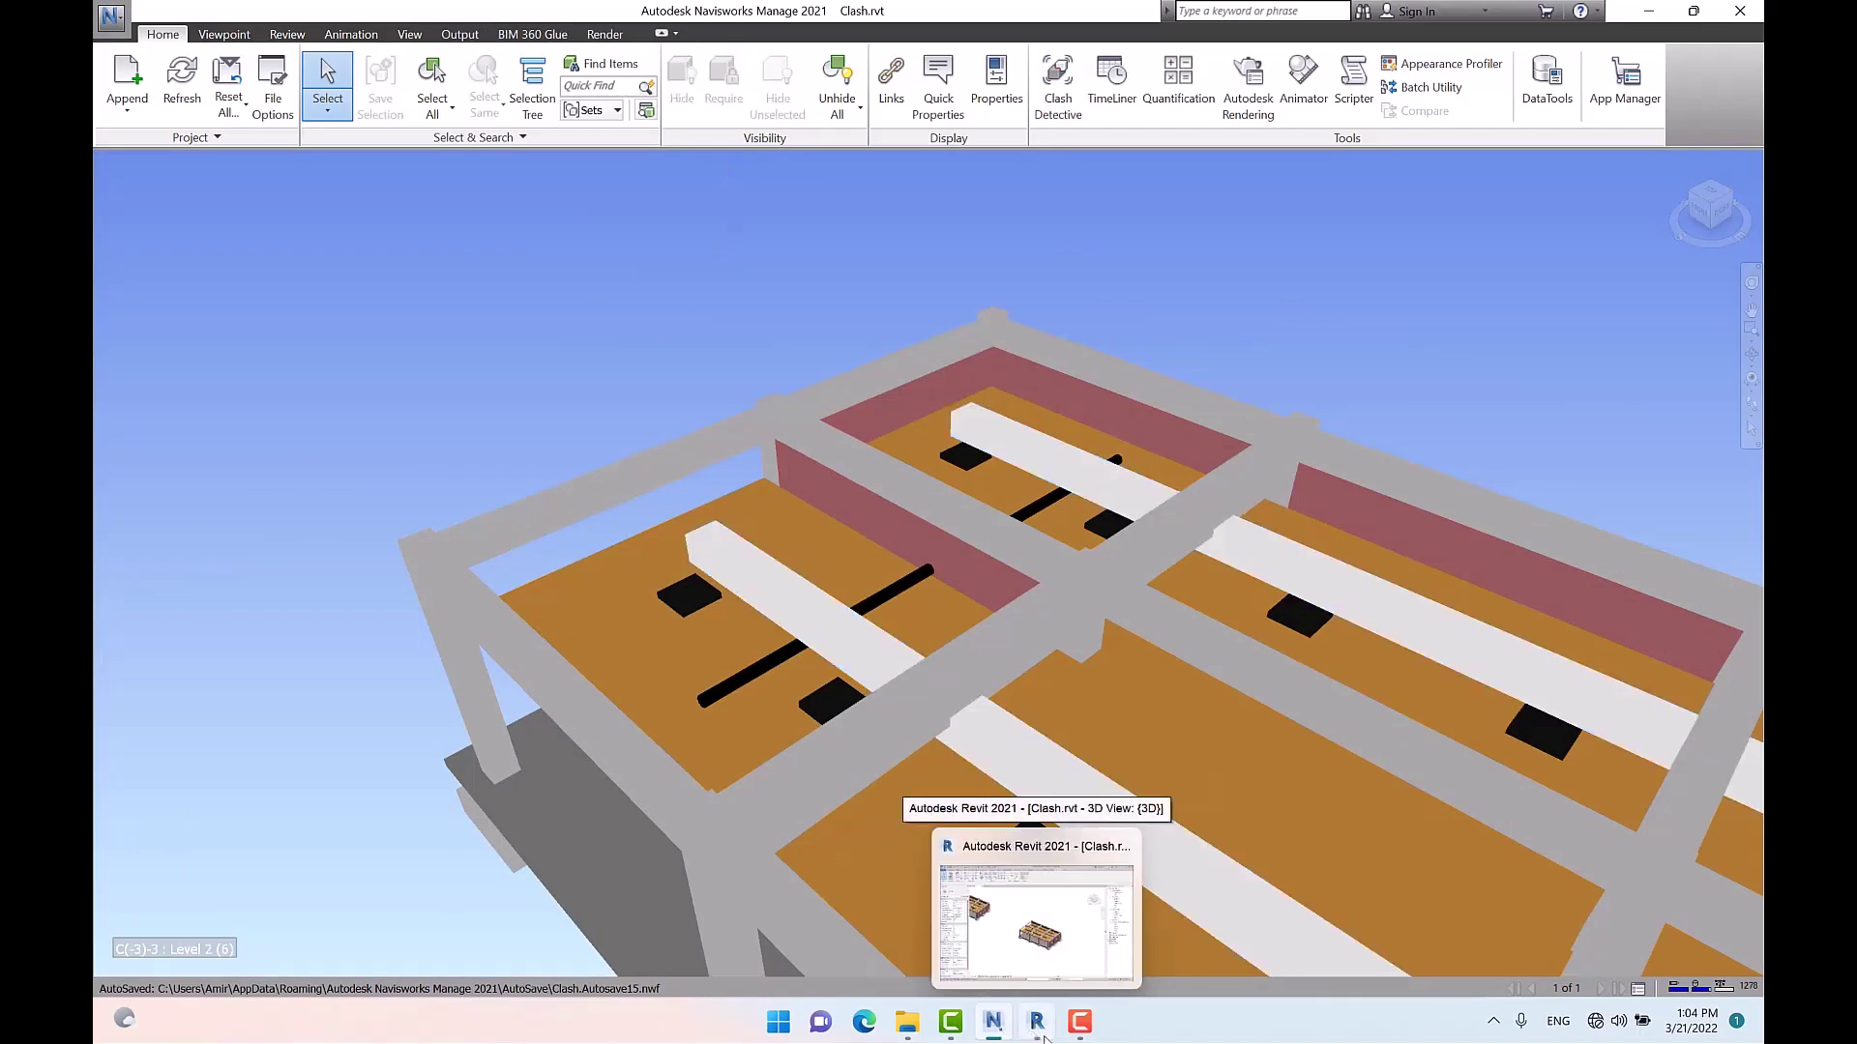
click(1038, 1025)
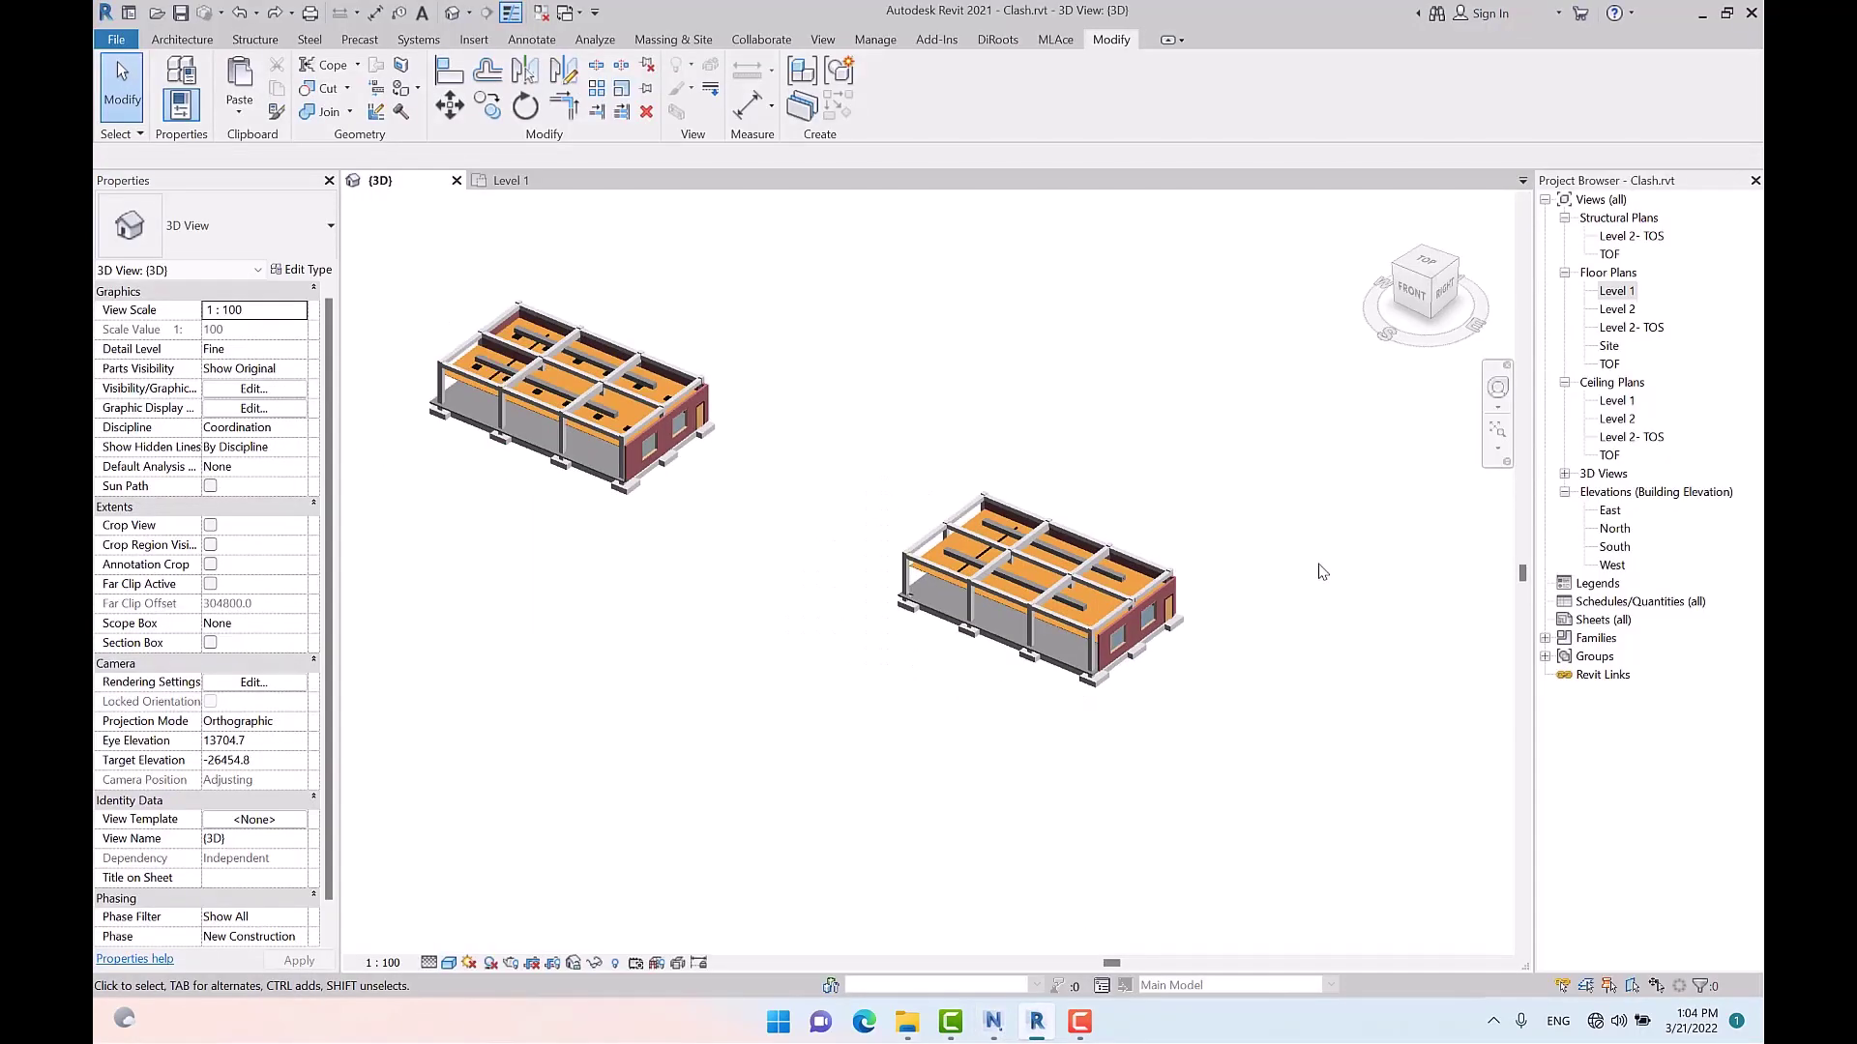
drag(1234, 425, 851, 780)
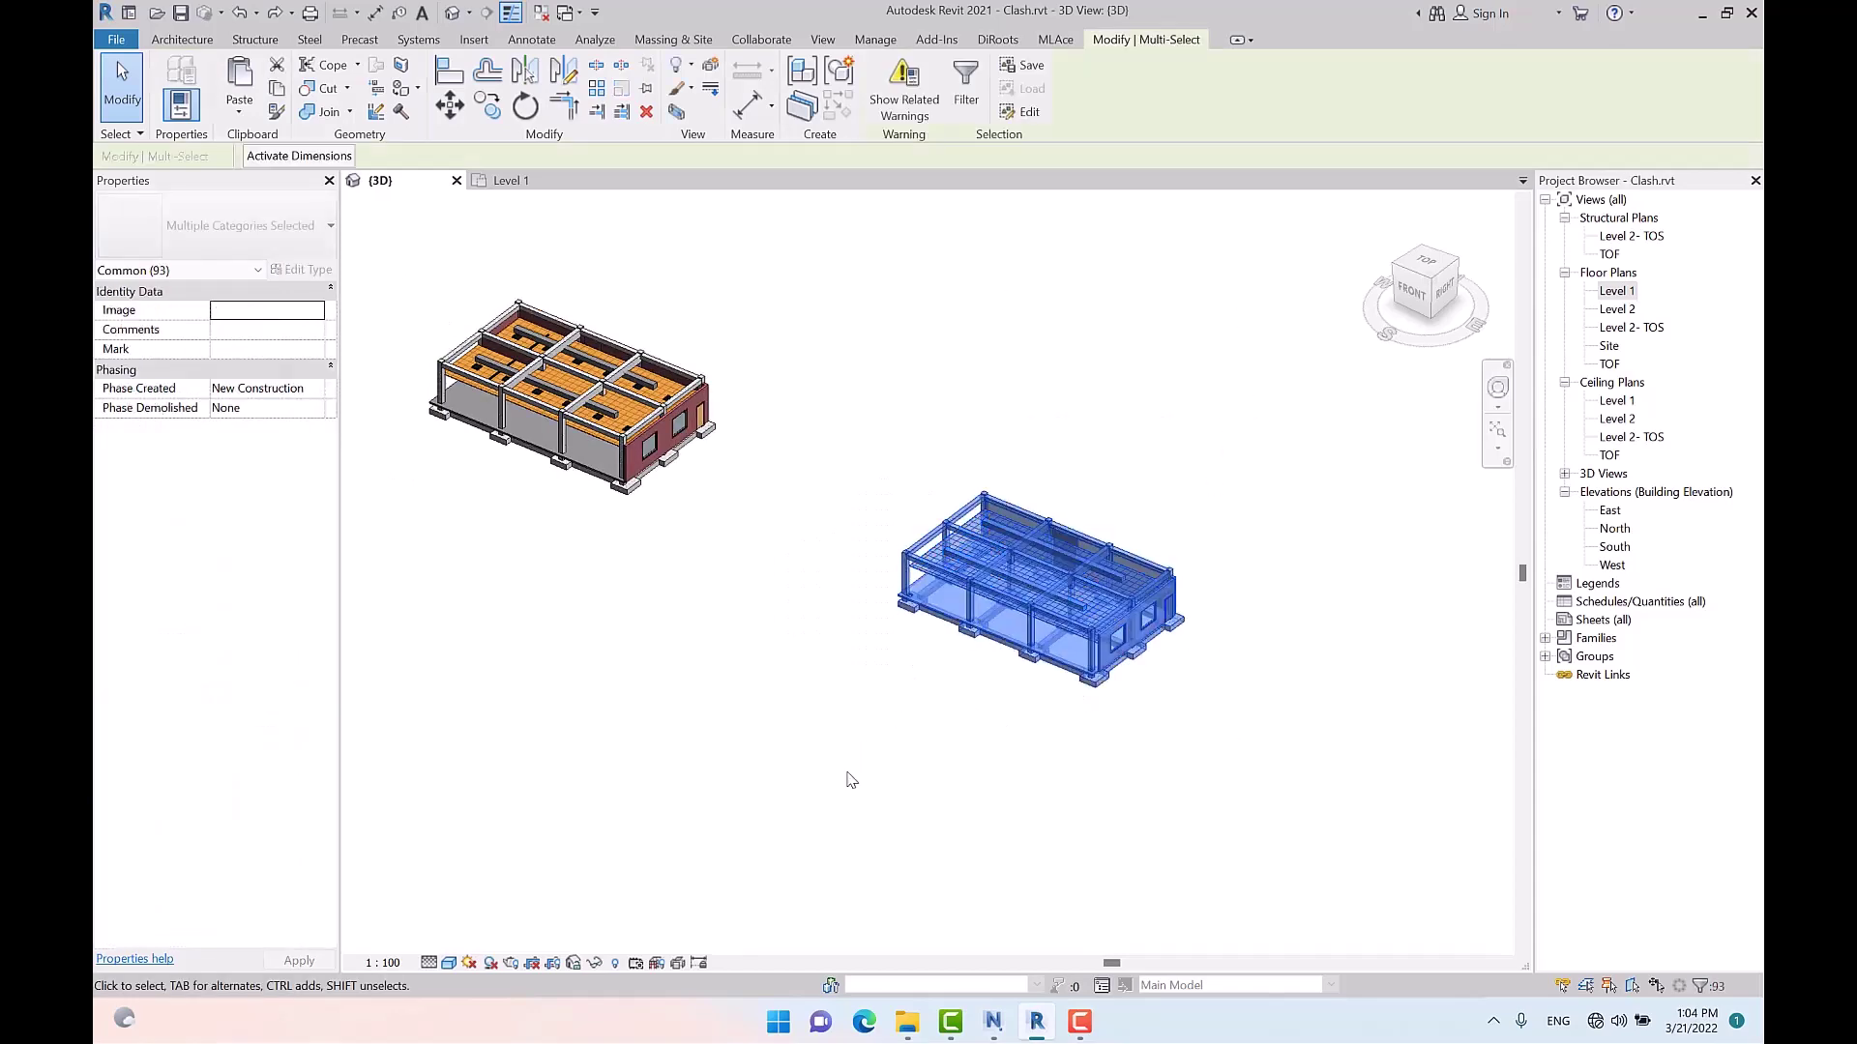
key(Delete)
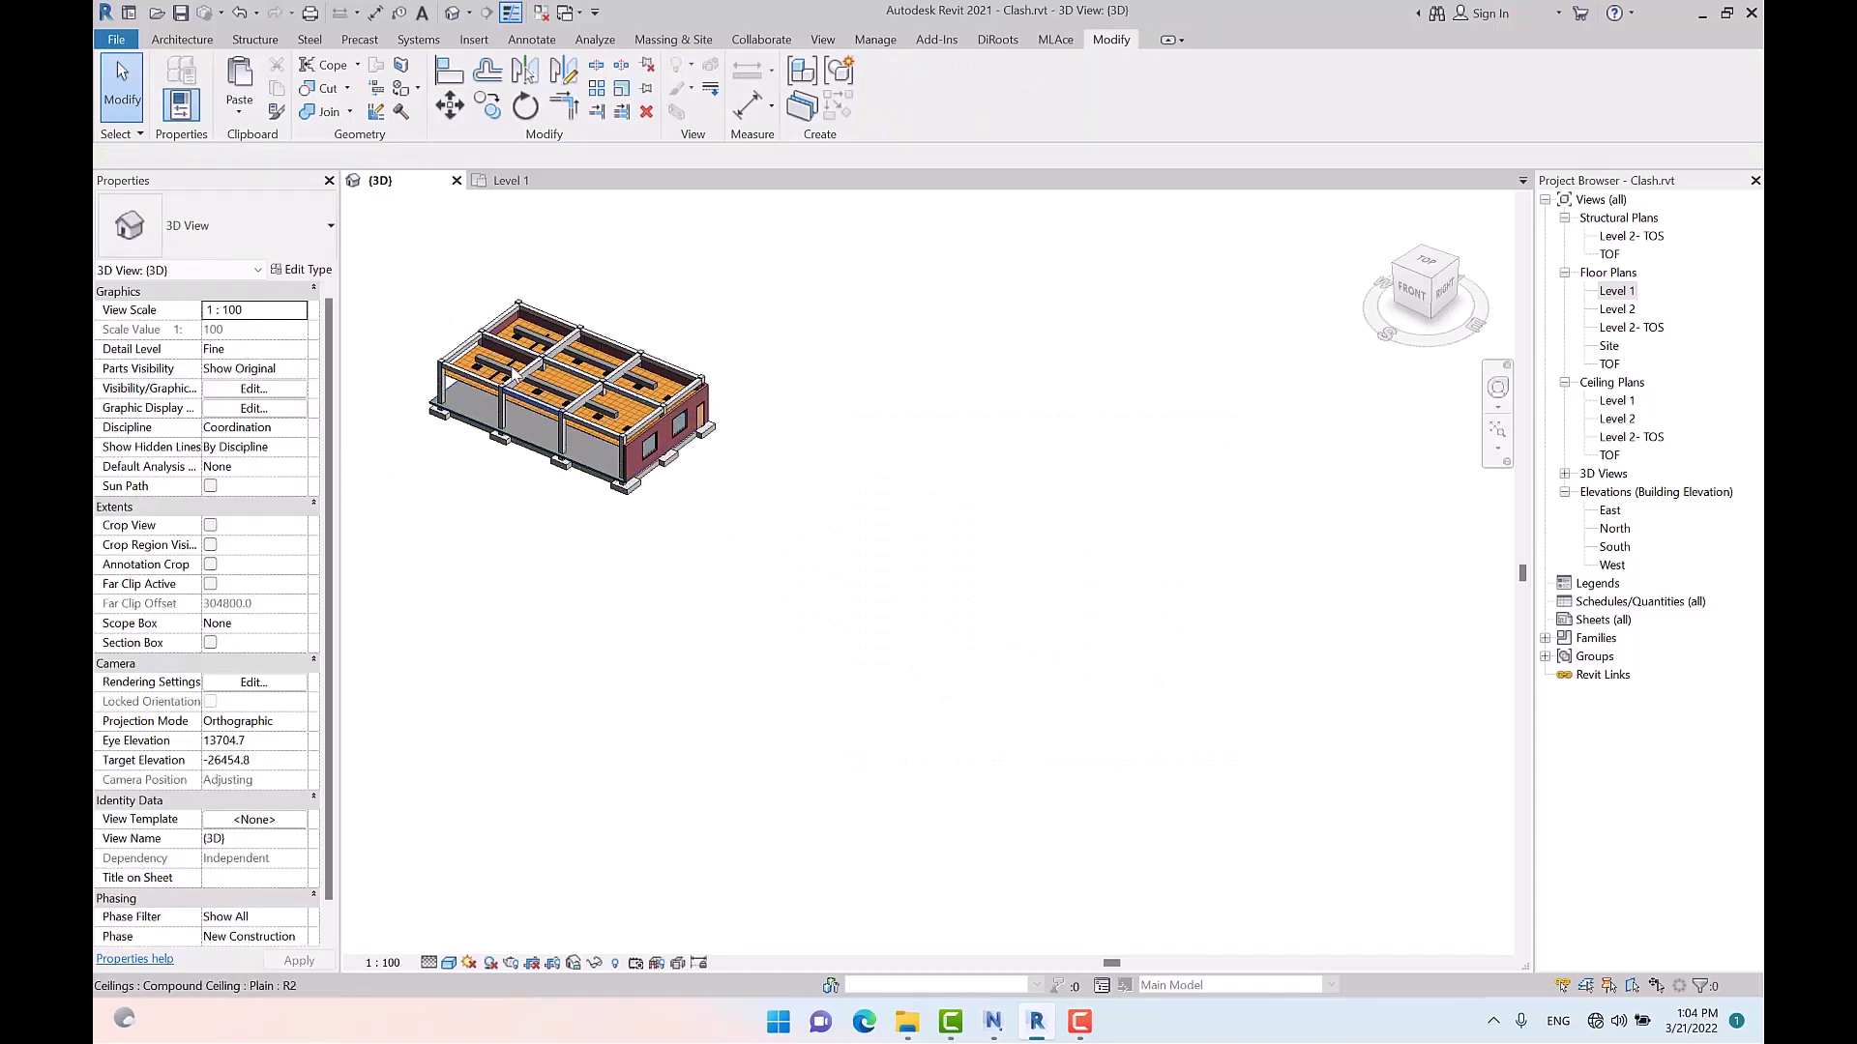
Inspect the remaining building's walls and ceiling elements in the 3D view and save Clash.rvt
scroll(500, 359, up, 5)
scroll(1100, 474, down, 3)
shift+middle_drag(1112, 599, 1200, 581)
scroll(1202, 581, up, 1)
scroll(1202, 581, up, 3)
click(1155, 543)
click(1298, 735)
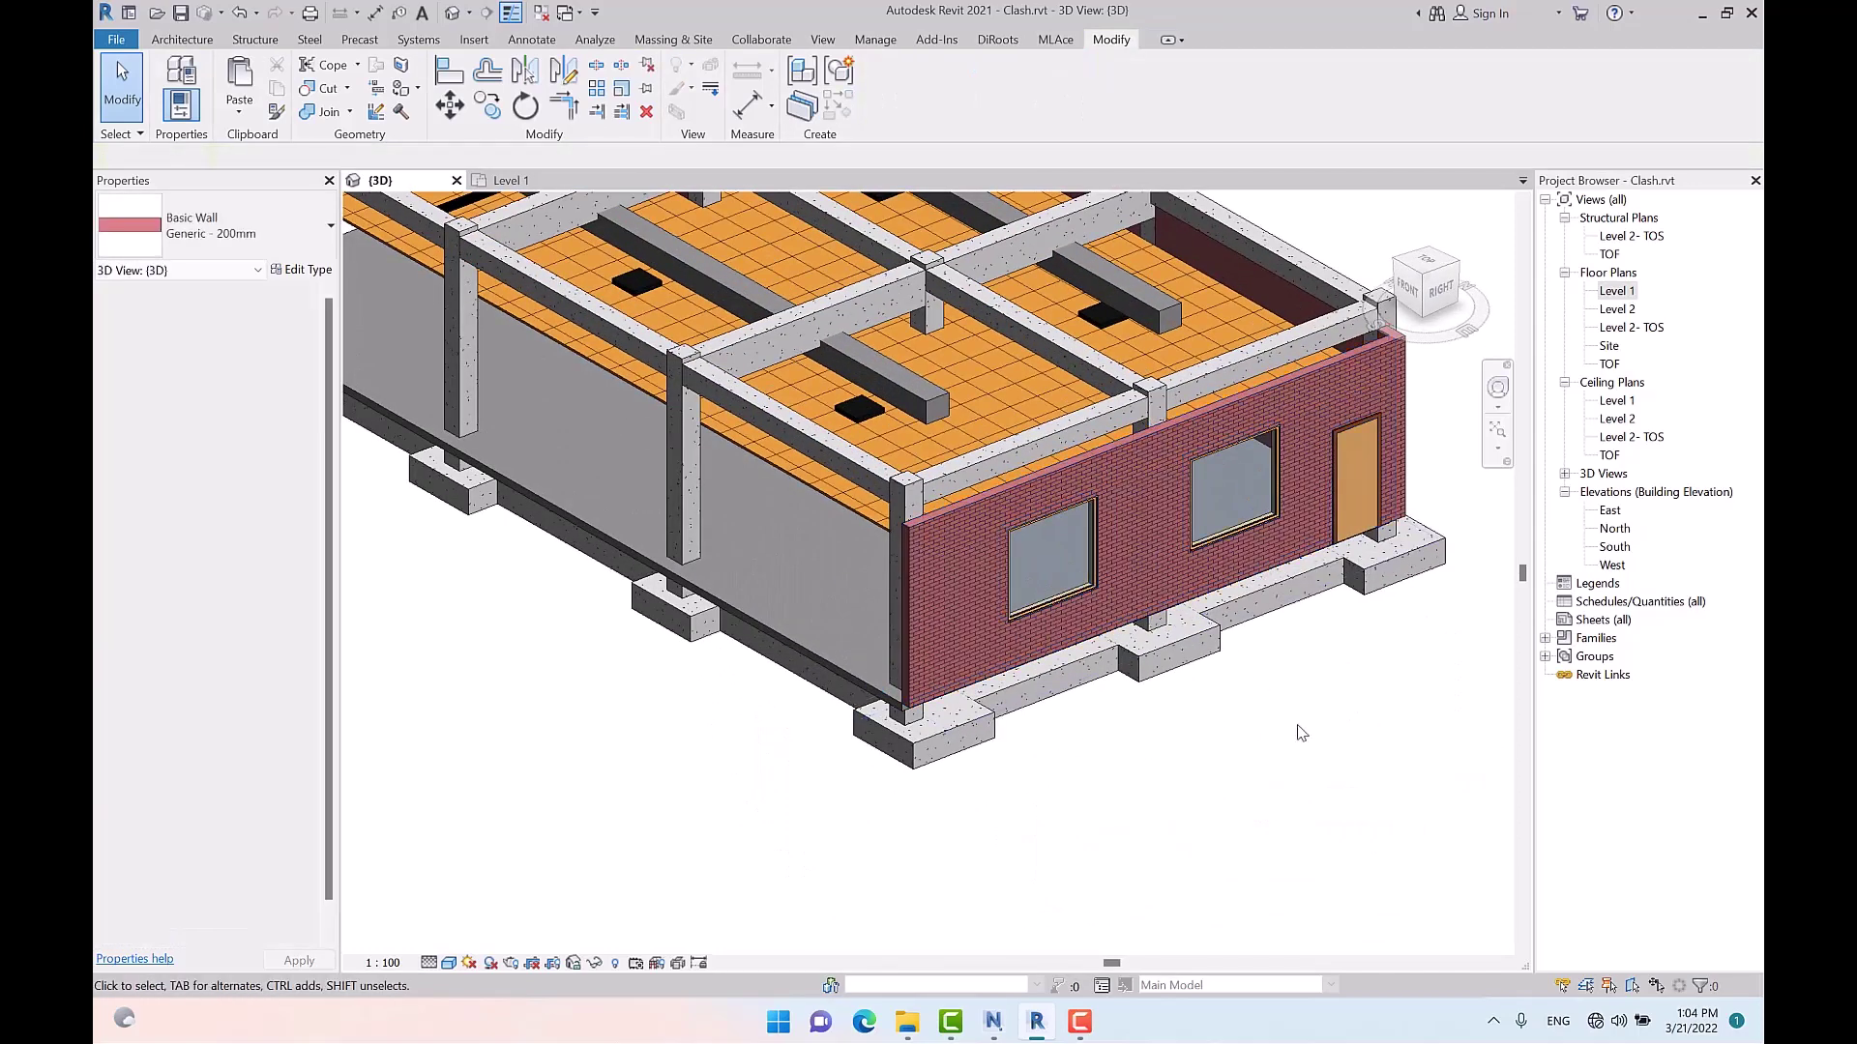
scroll(1306, 749, down, 3)
shift+middle_drag(1132, 634, 1204, 599)
click(975, 493)
click(1228, 353)
key(ctrl+s)
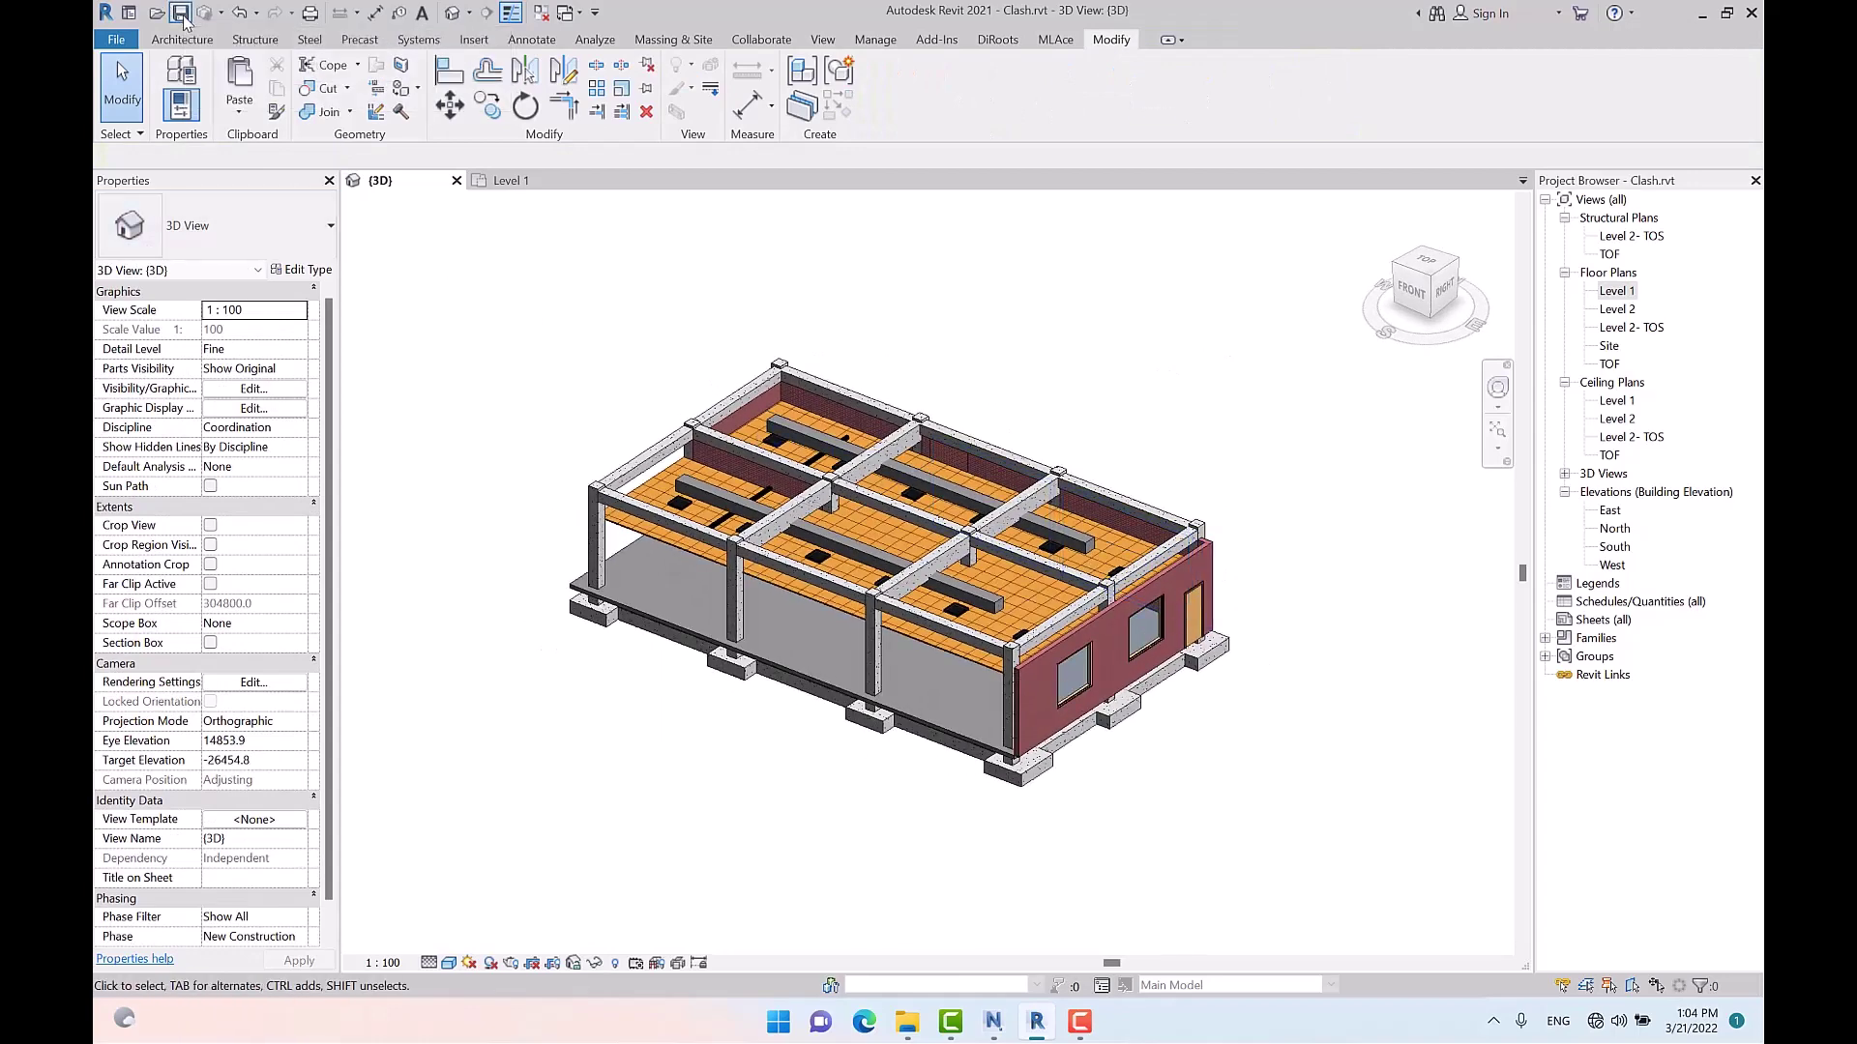
Switch back to Navisworks Manage and refresh Clash.rvt to load the saved Revit changes
scroll(703, 558, up, 2)
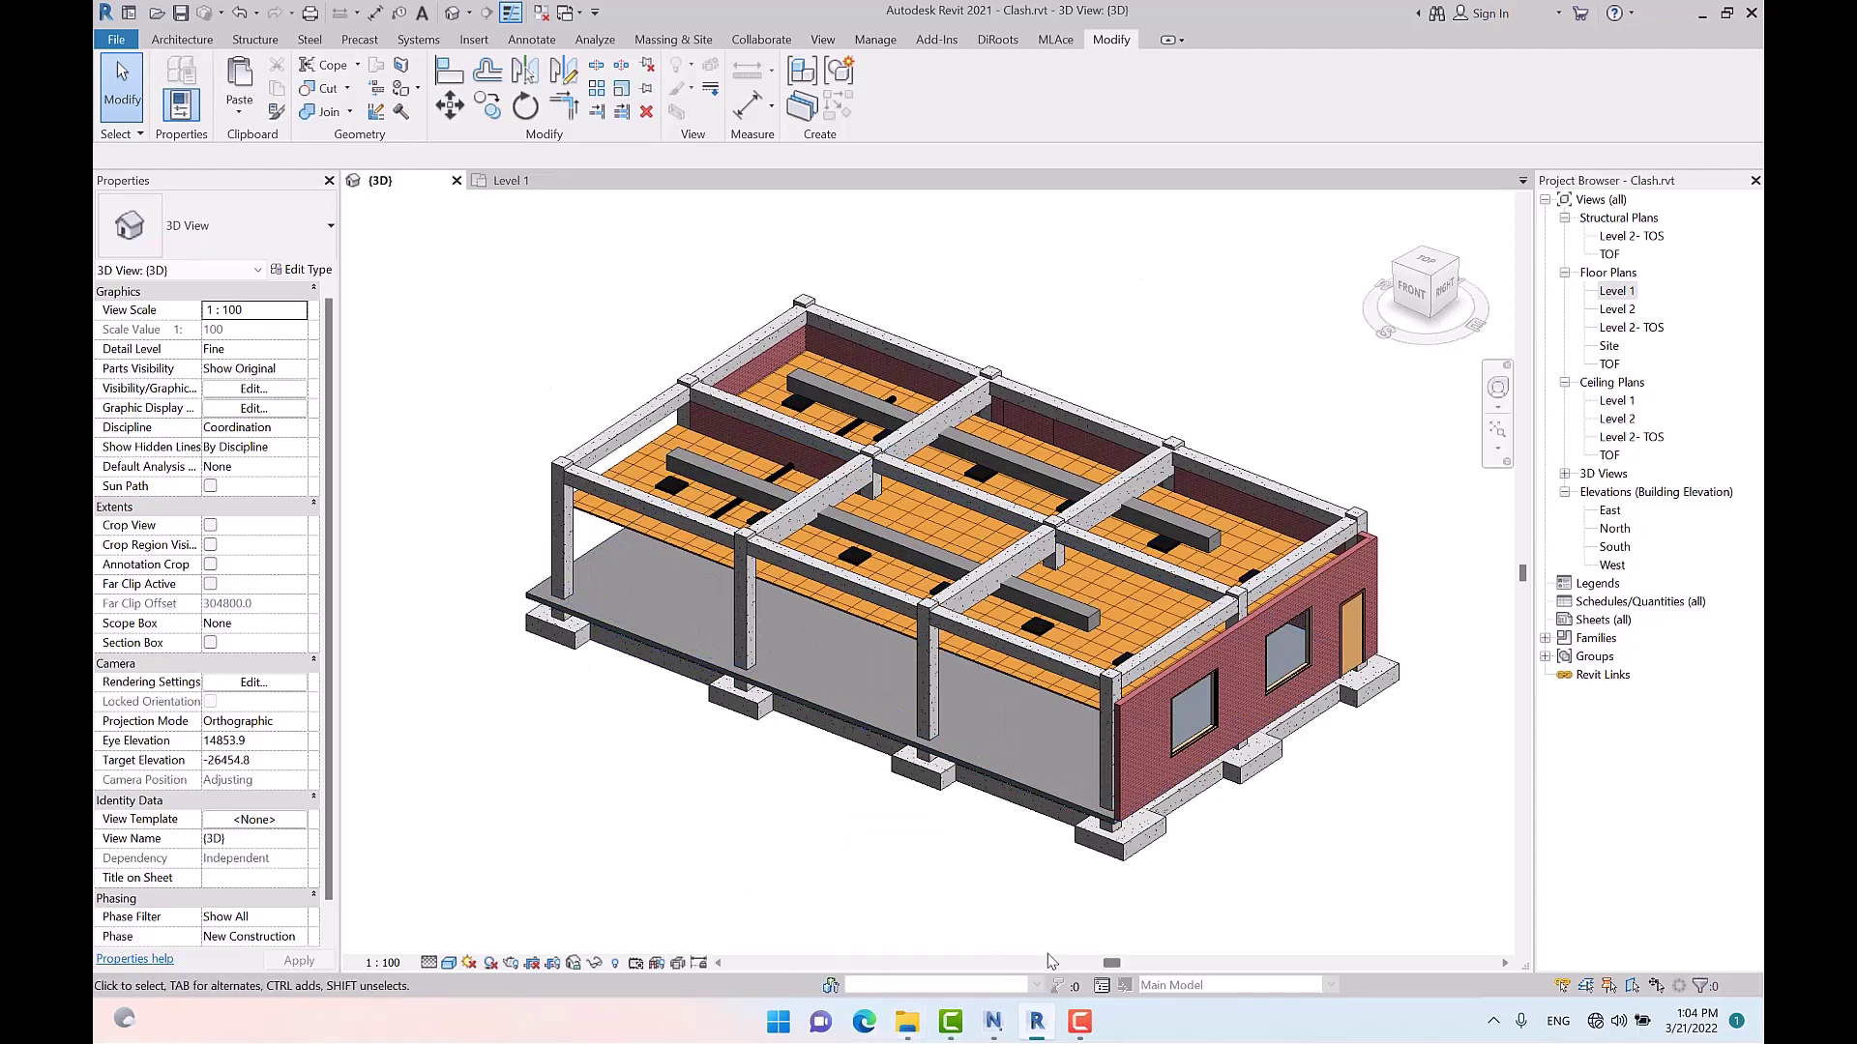
click(1037, 1023)
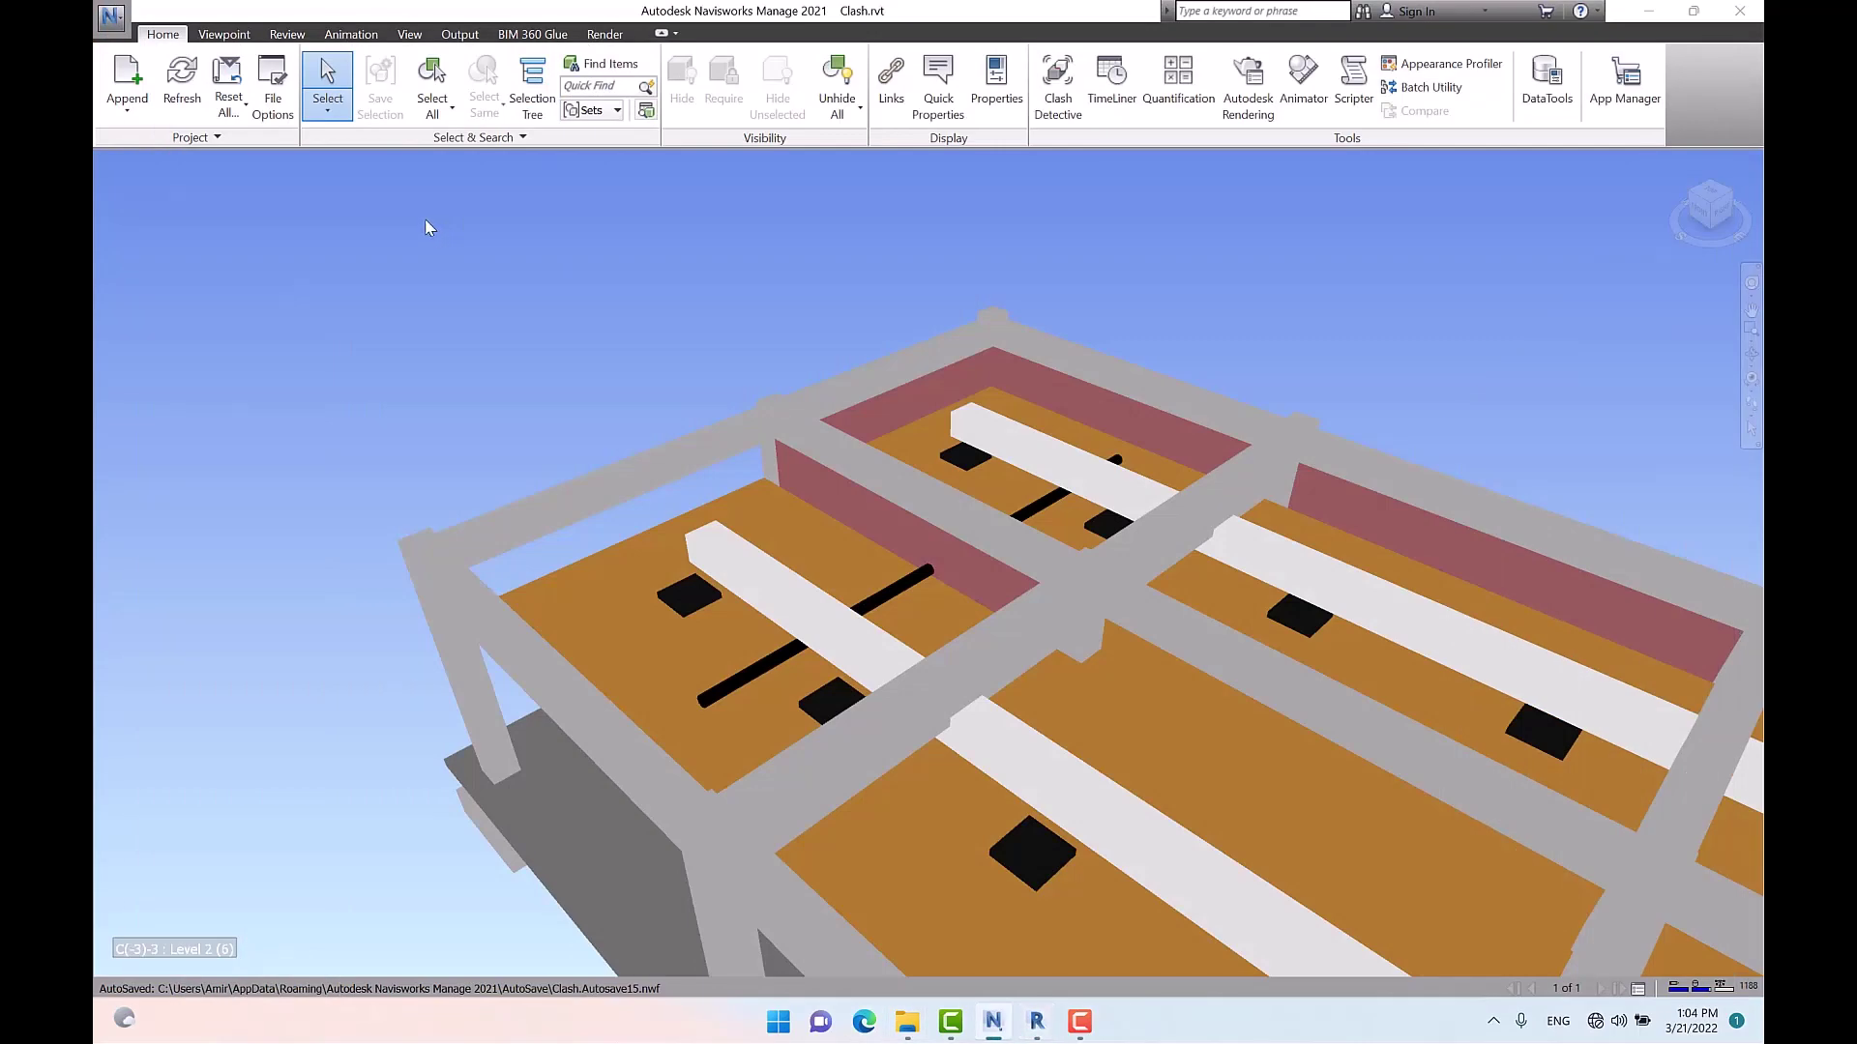
click(194, 89)
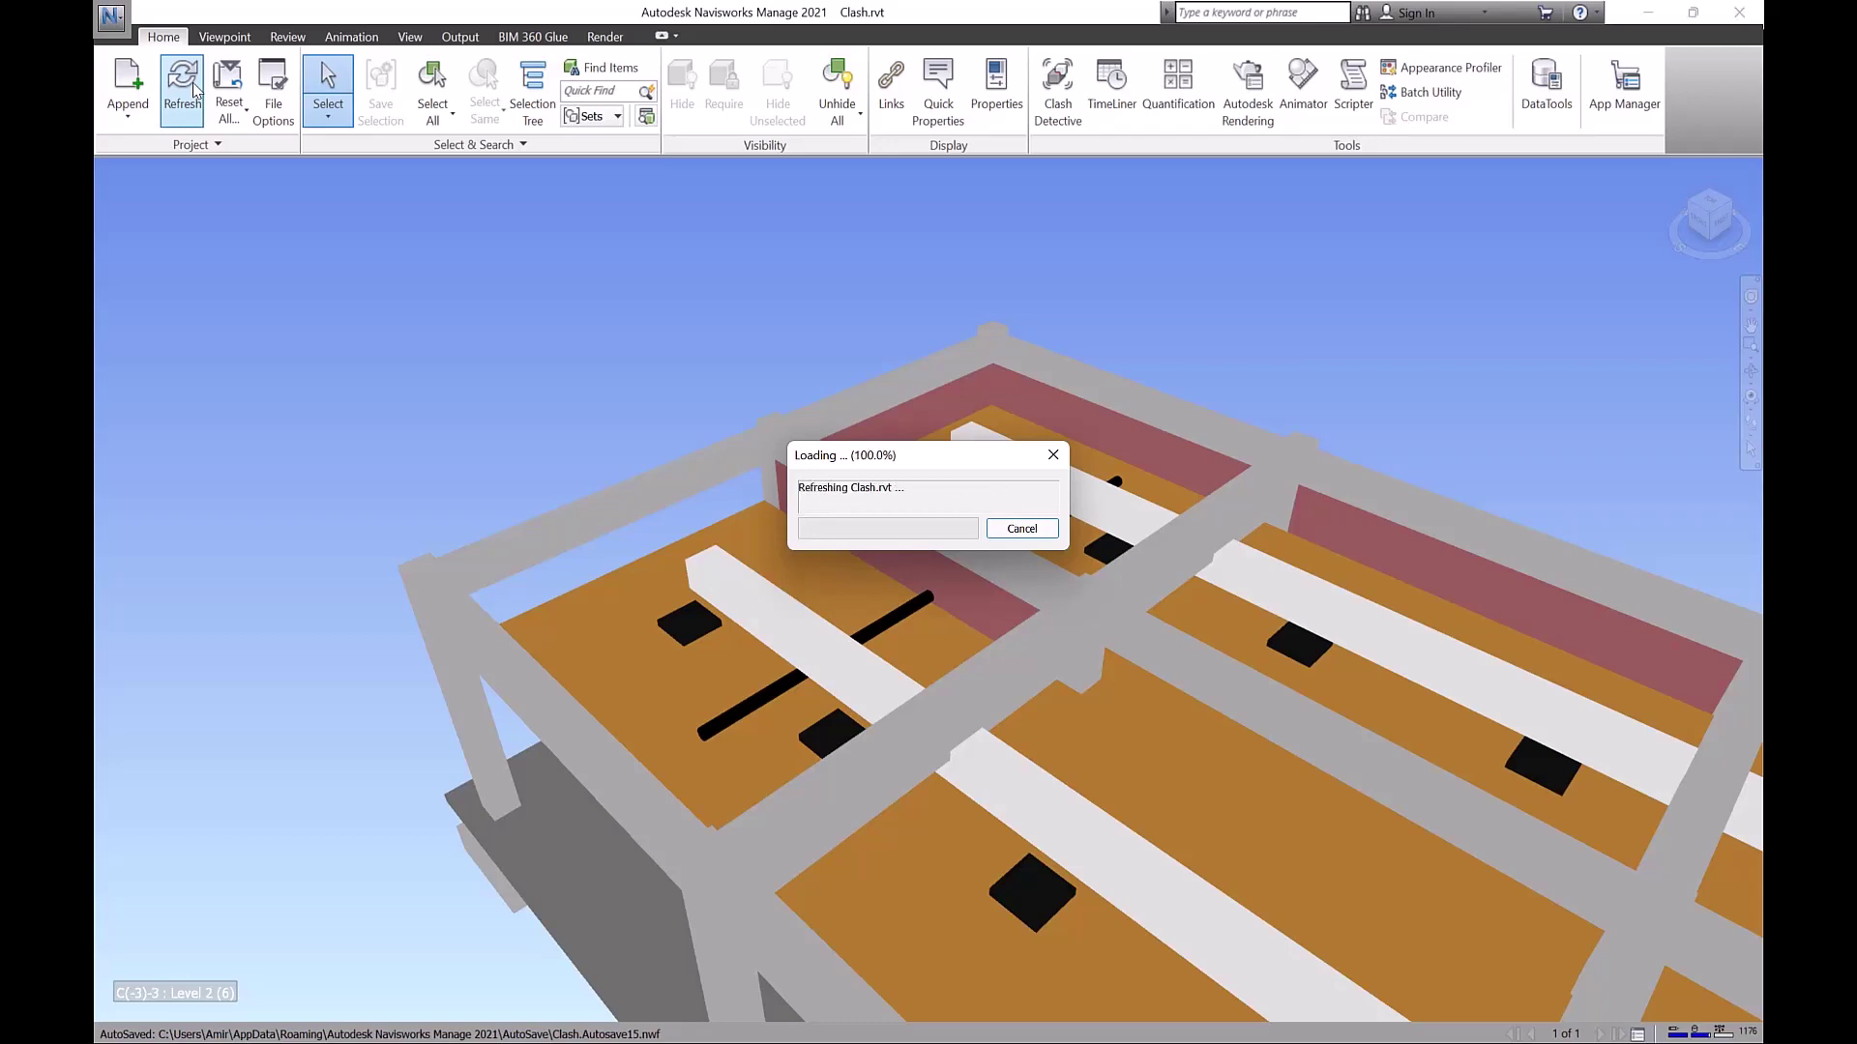
Set the viewpoint's render mode to Shaded and its lighting to Scene Lights
click(225, 34)
click(1012, 114)
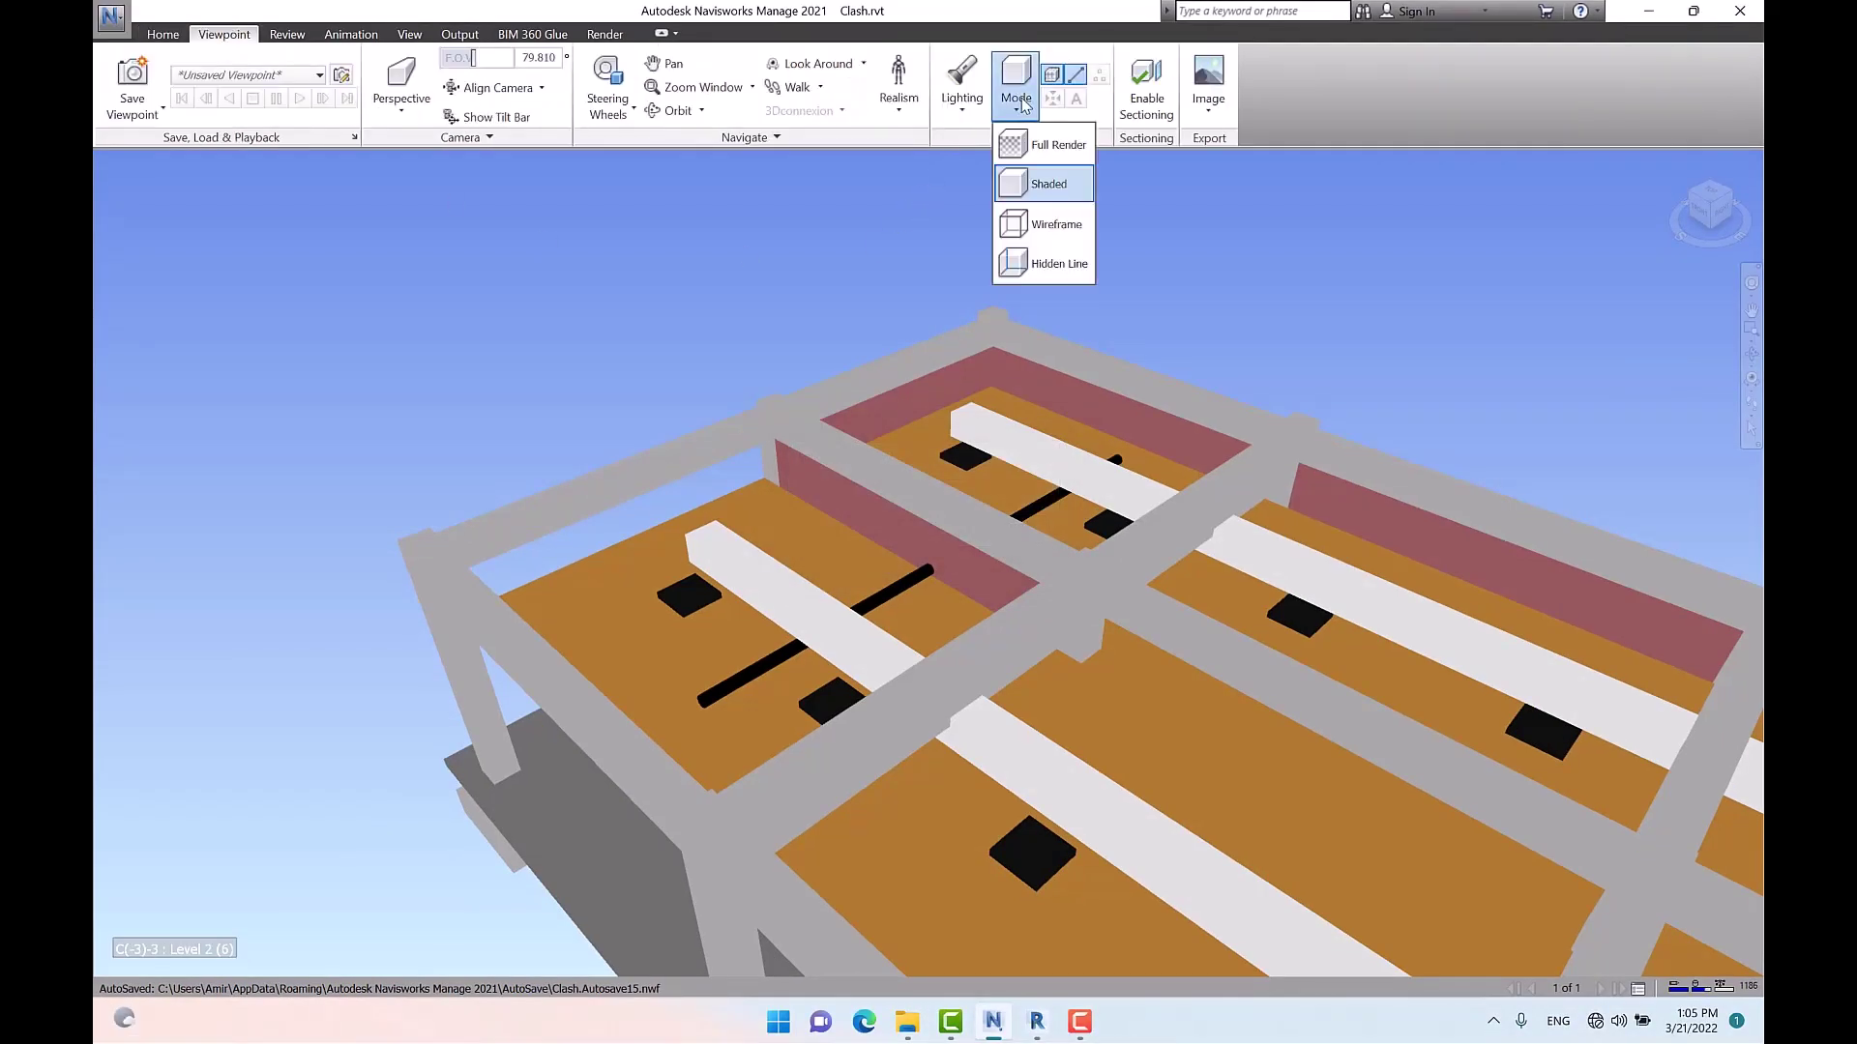
click(1059, 180)
click(979, 108)
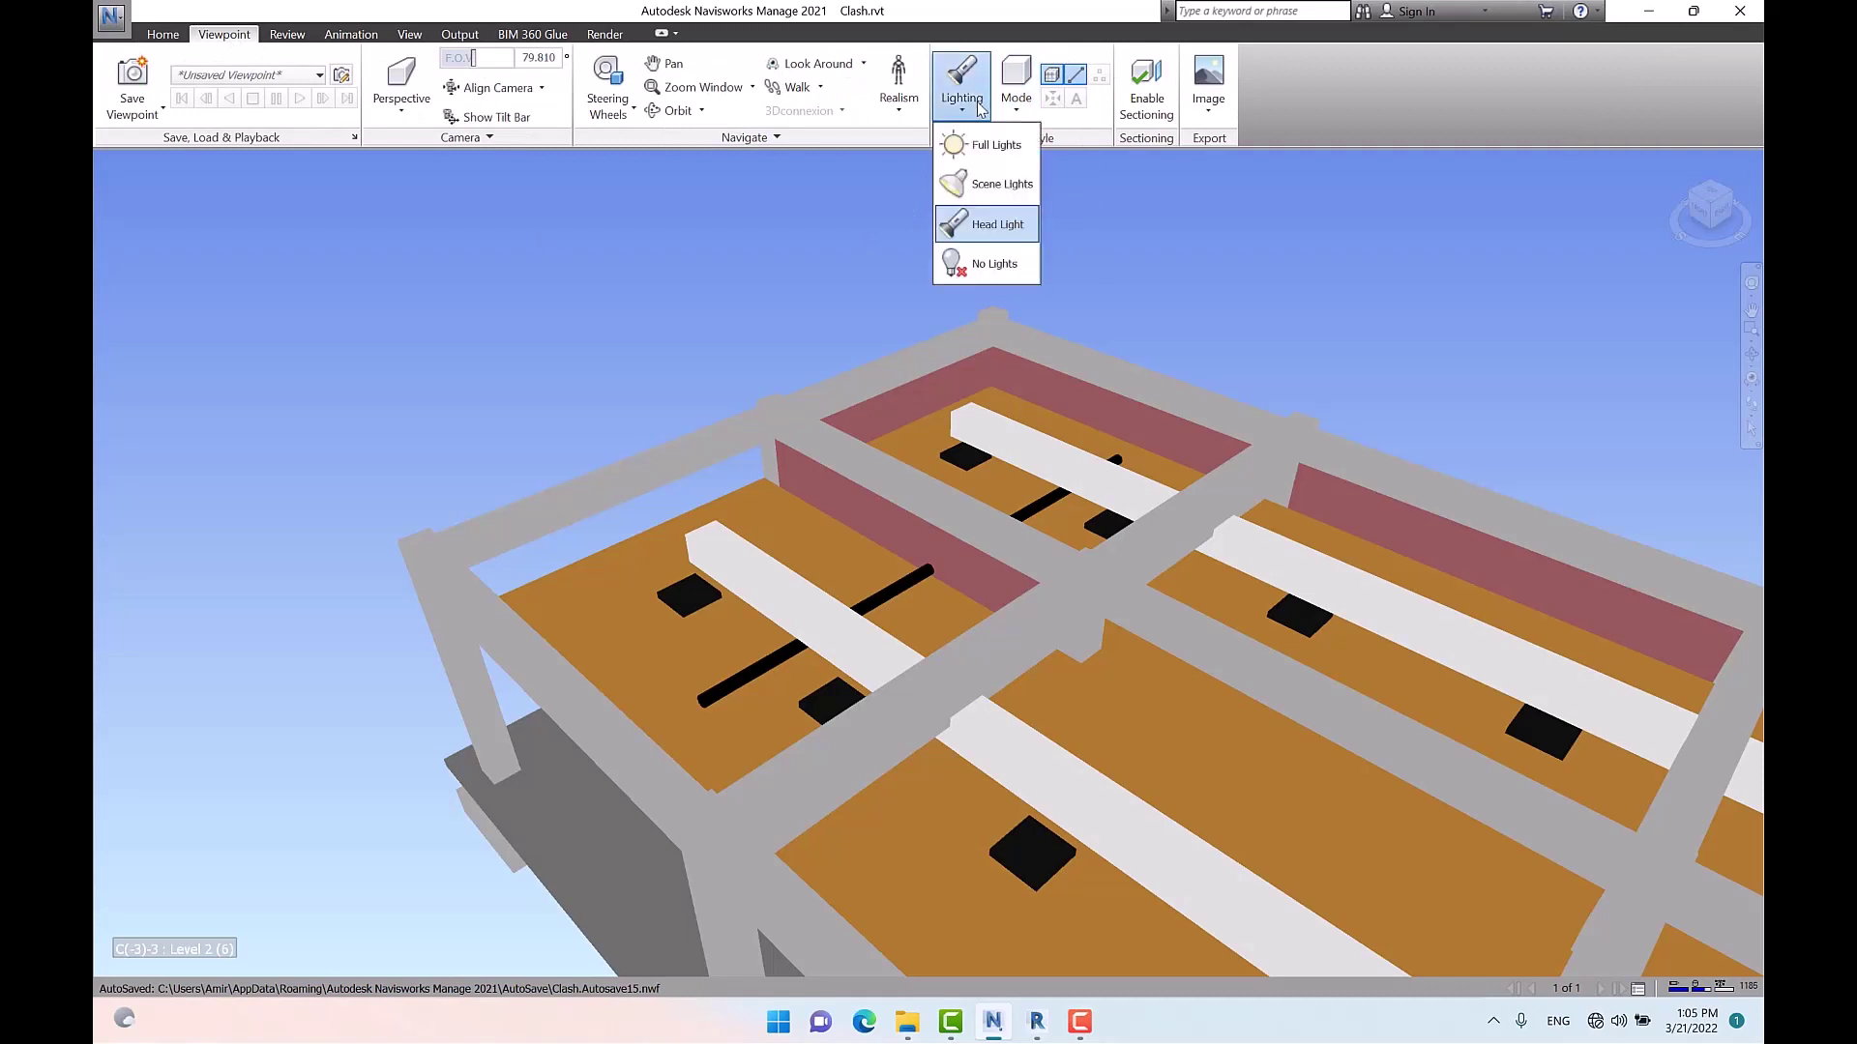
click(1007, 189)
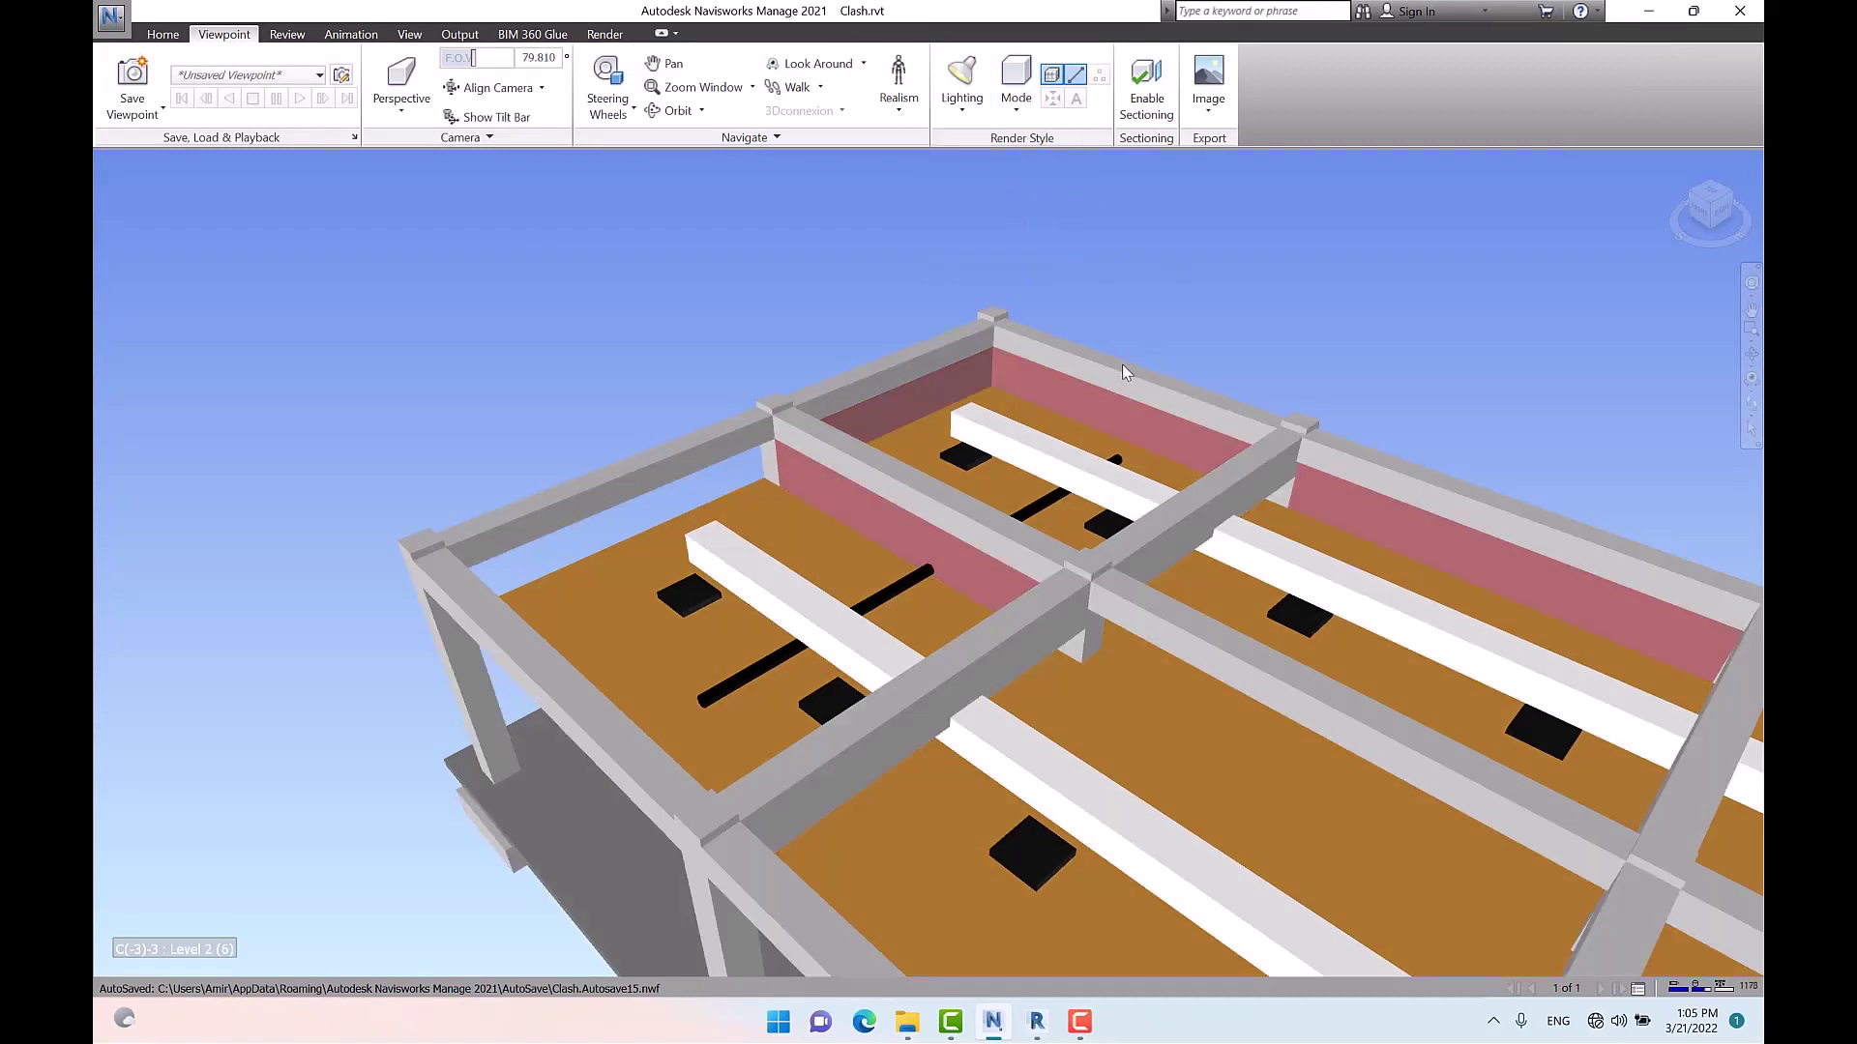
Reopen Clash Detective and add a new clash test
click(165, 34)
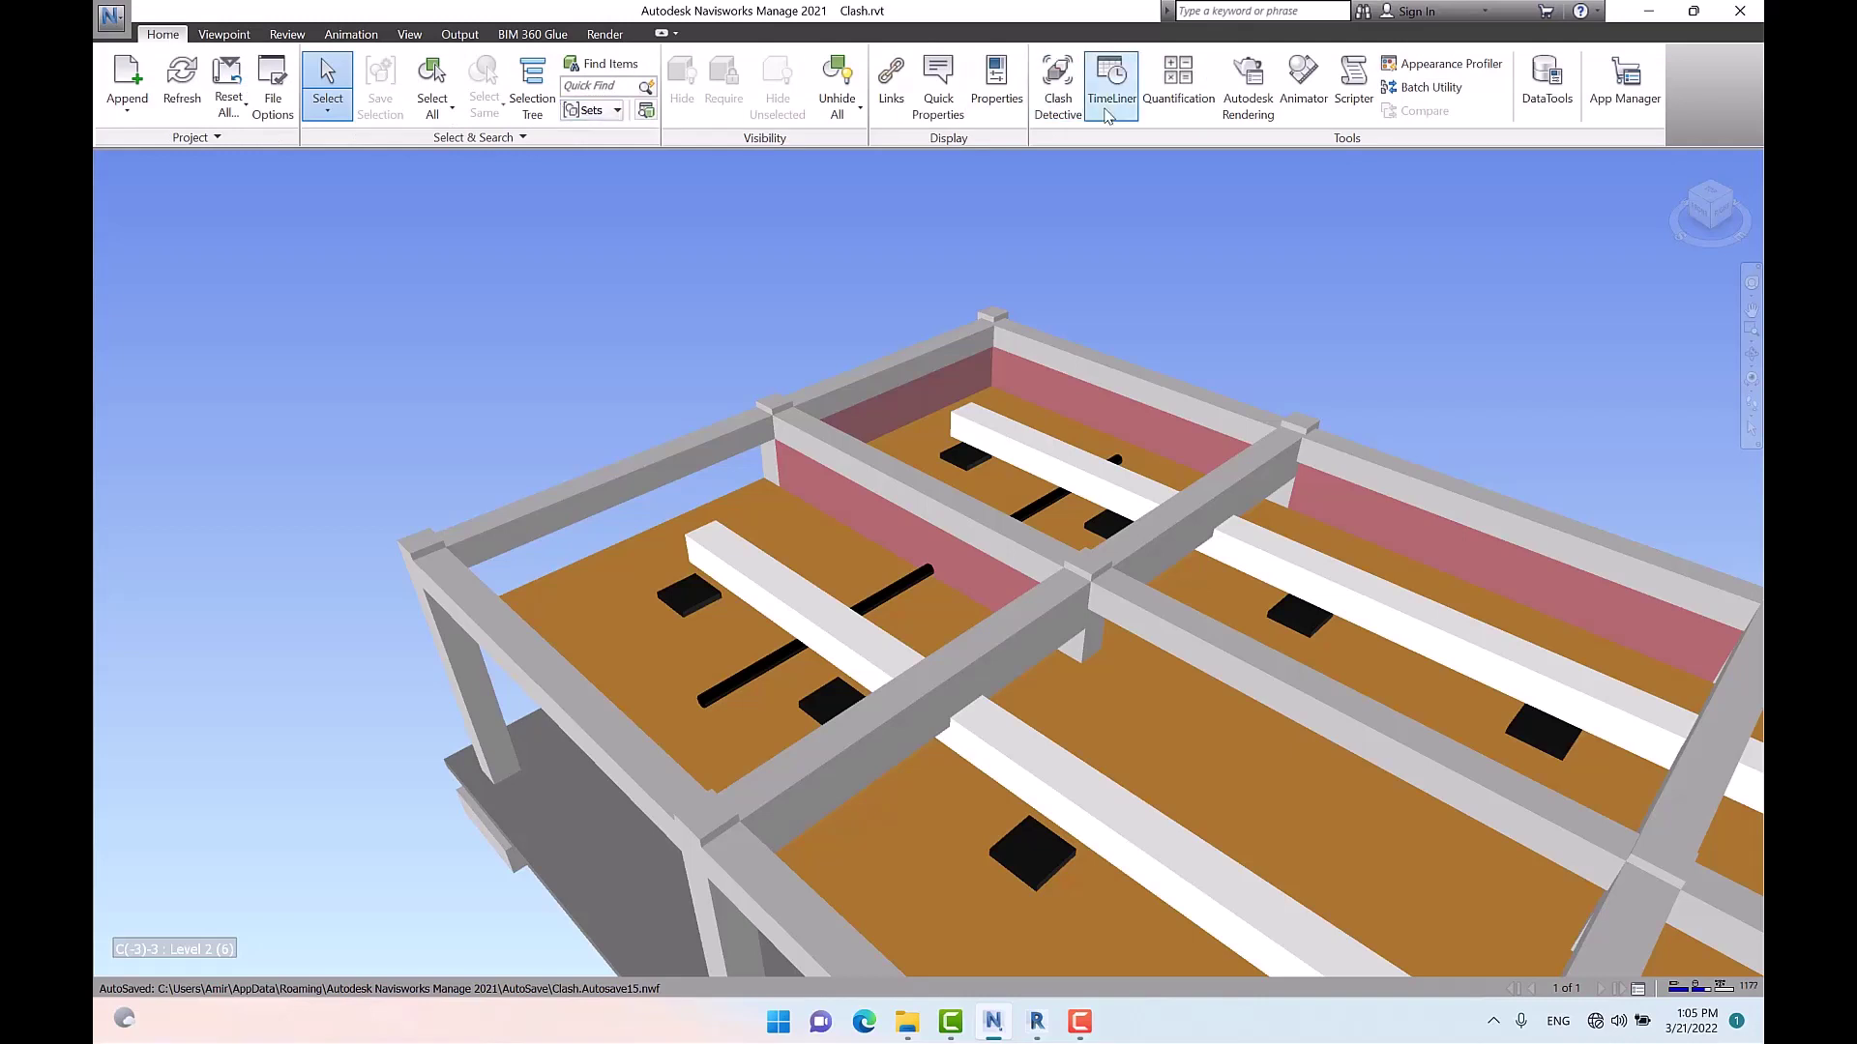
click(1063, 104)
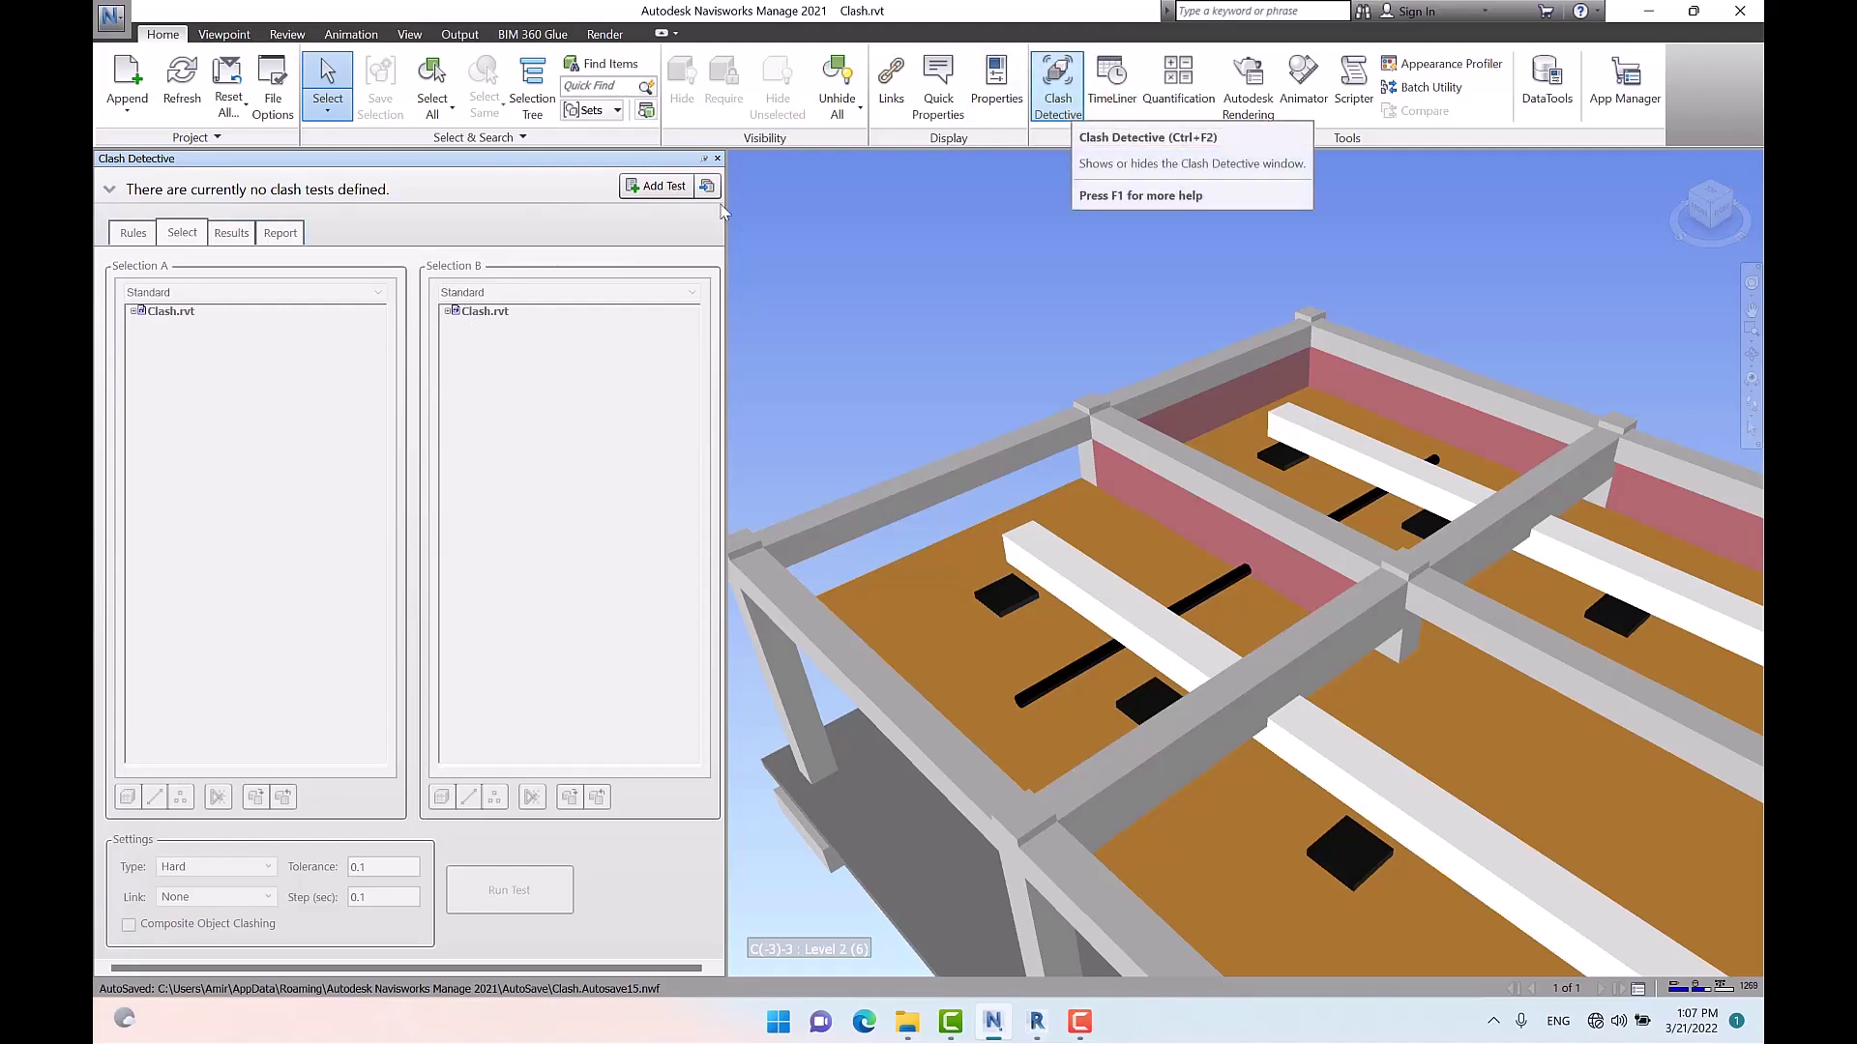
click(663, 189)
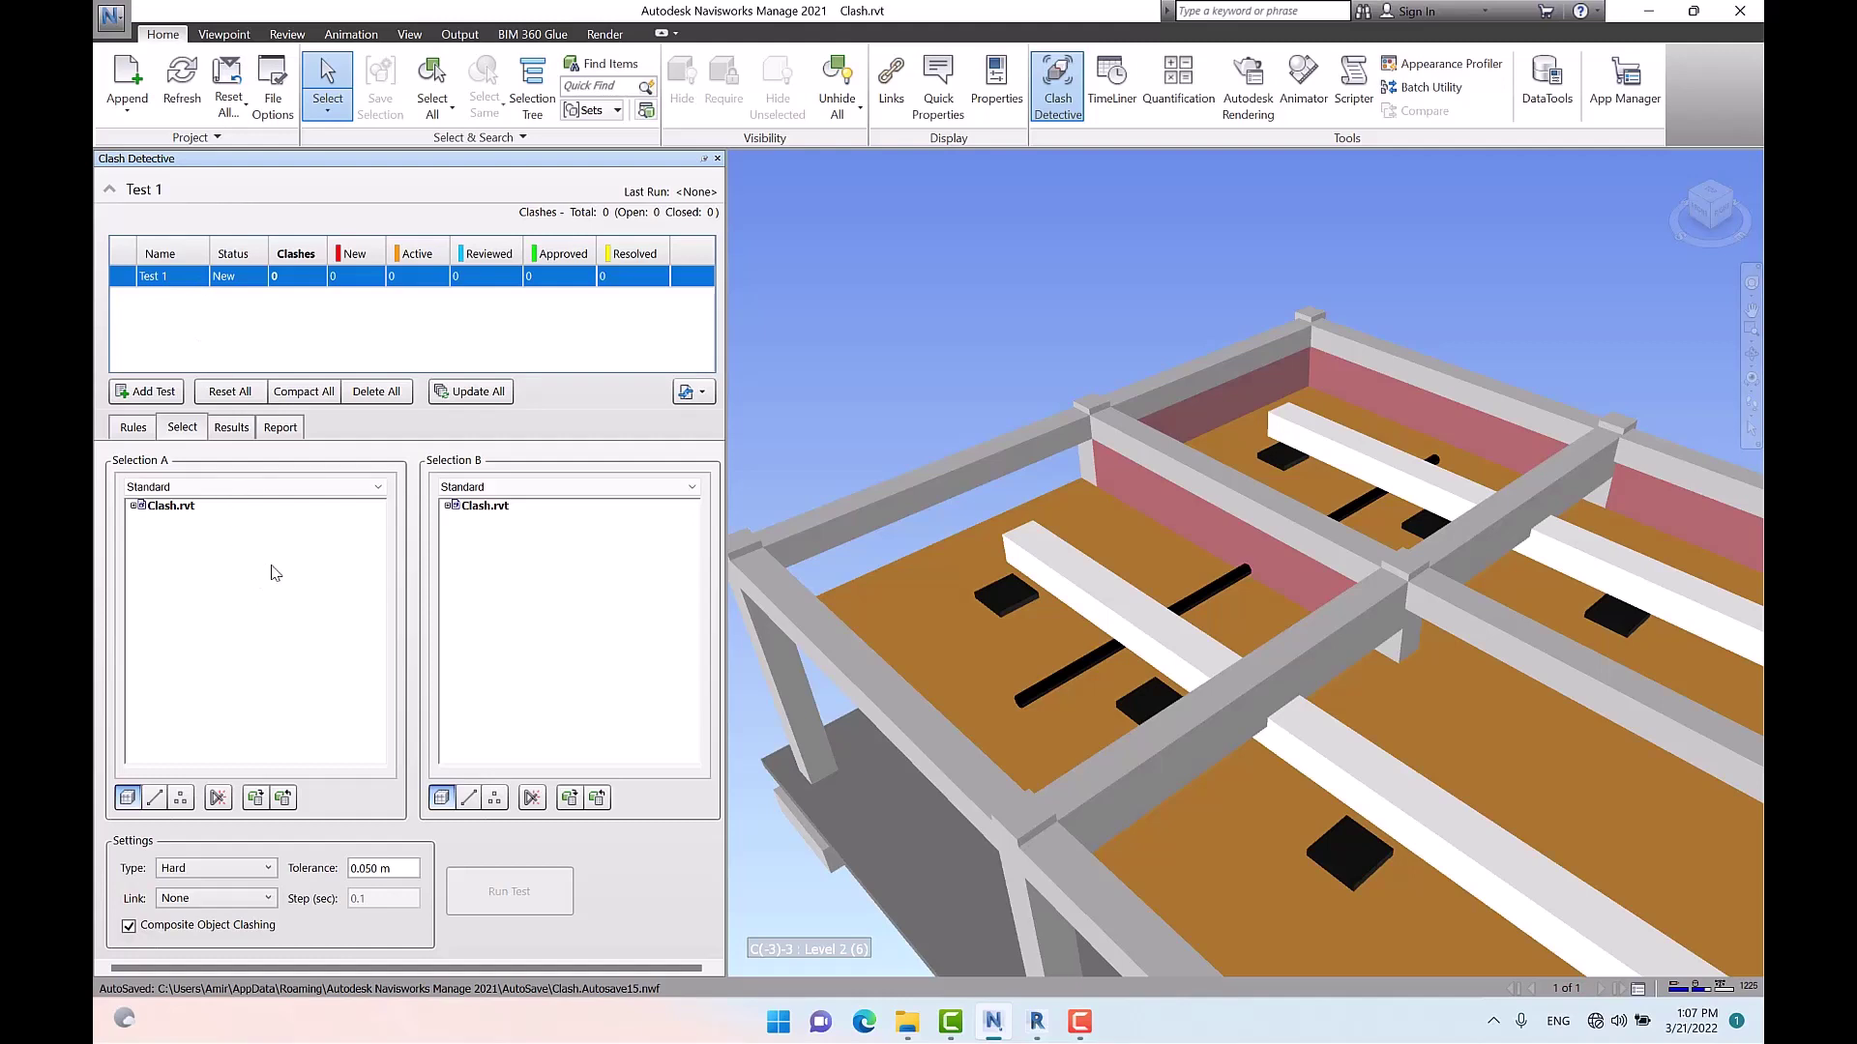
Rename the new clash test Duct&Framing and widen the Name column to fit it
right_click(175, 282)
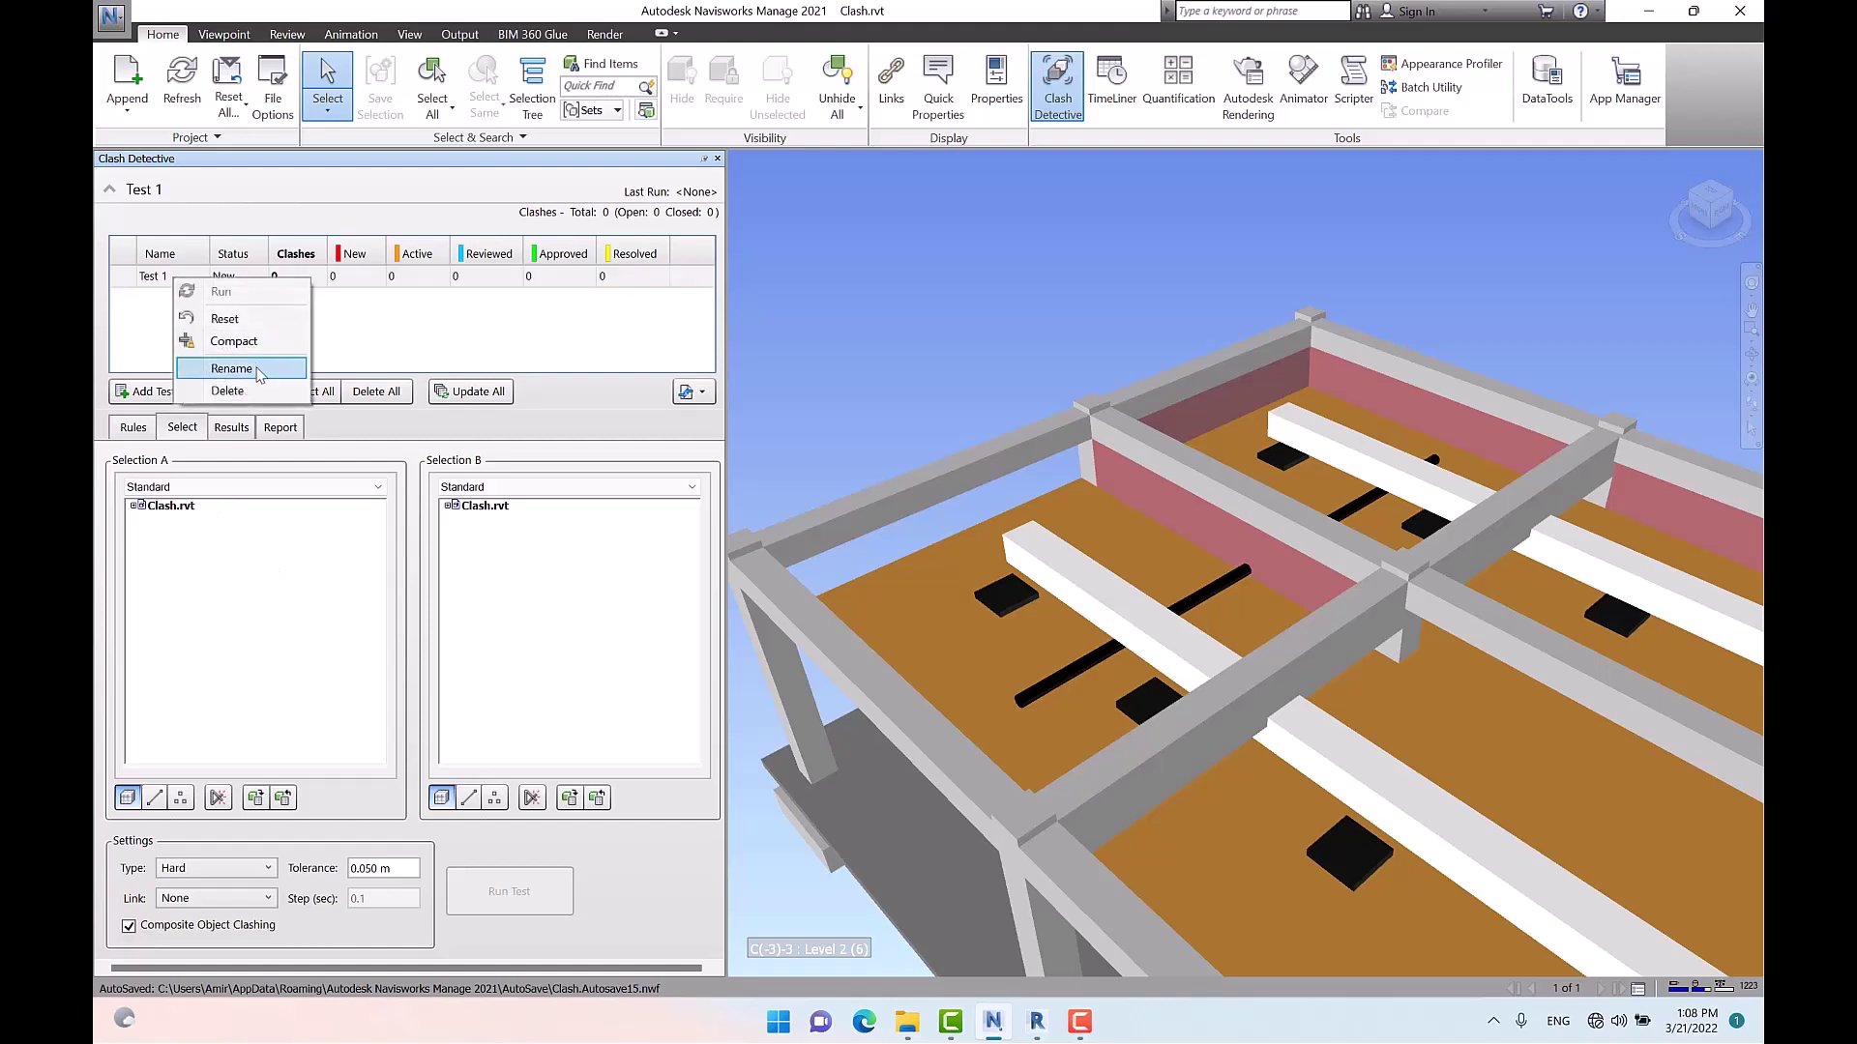
click(259, 373)
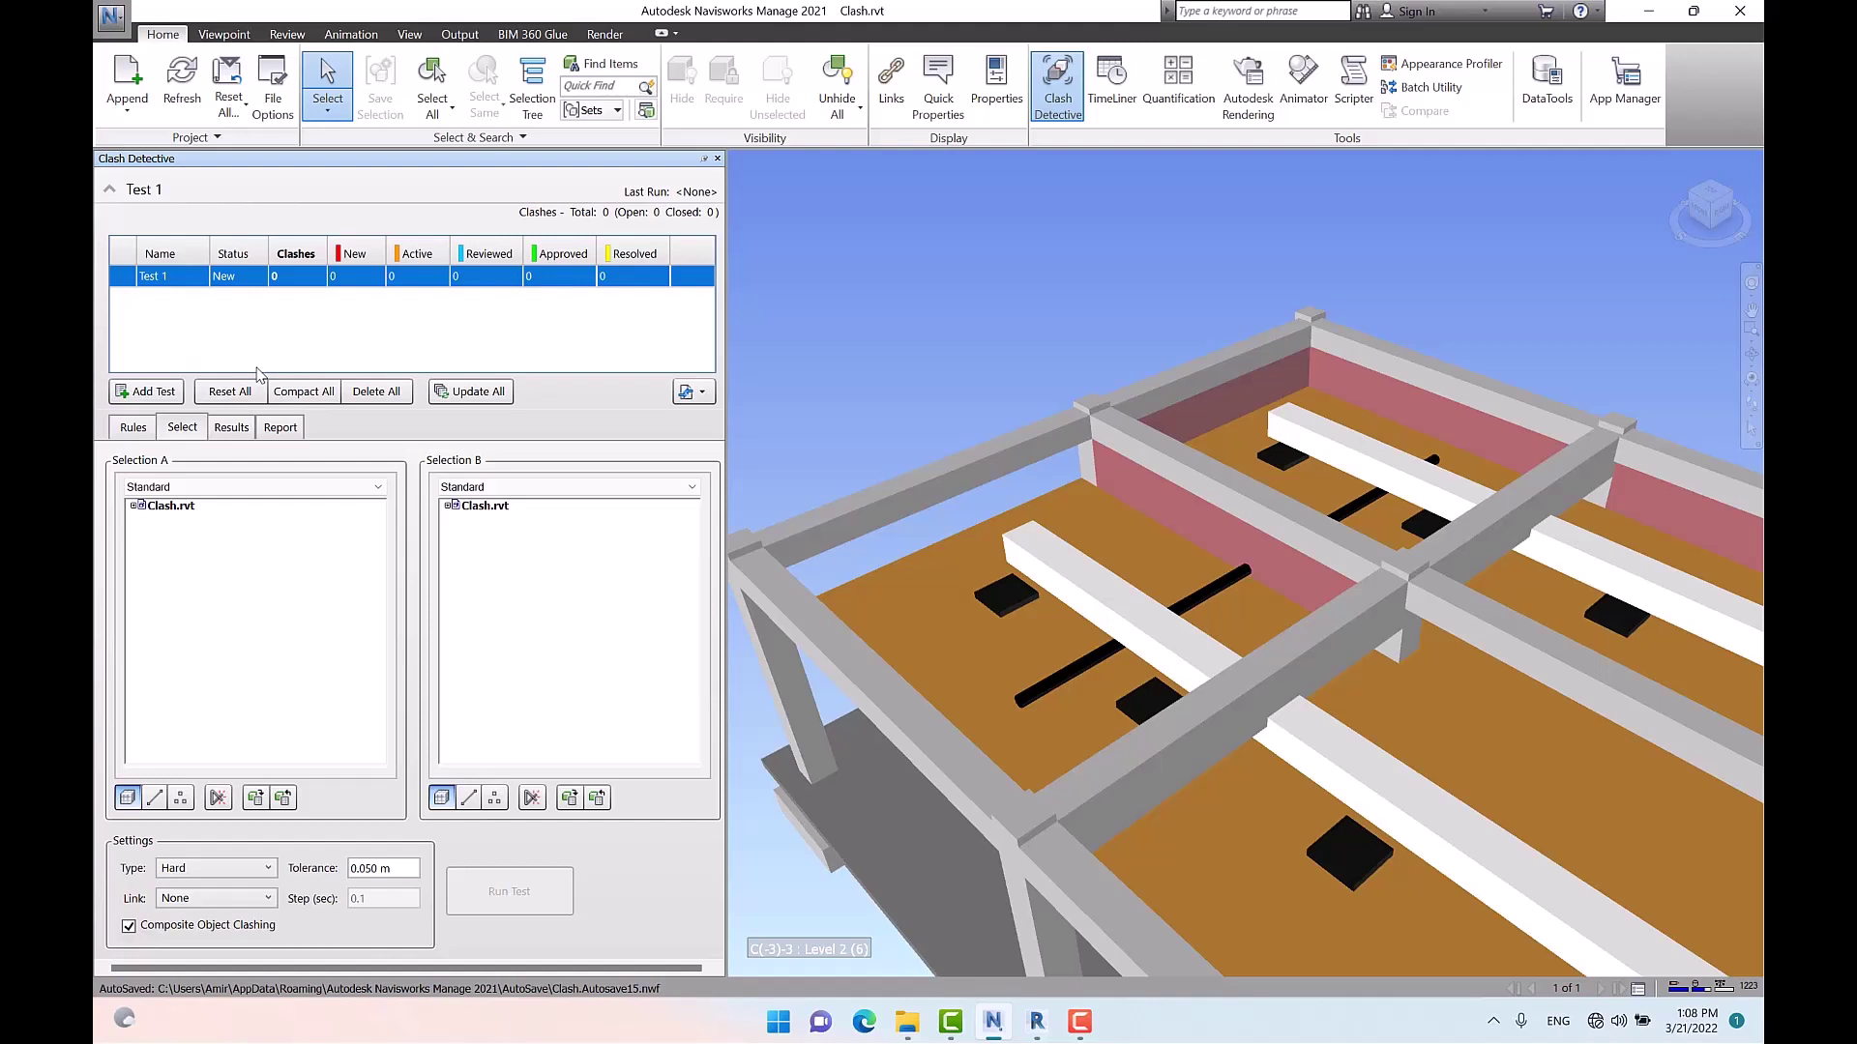
text(D)
text(uct)
text(&)
text(Framin)
text(g)
key(Return)
drag(210, 243, 233, 242)
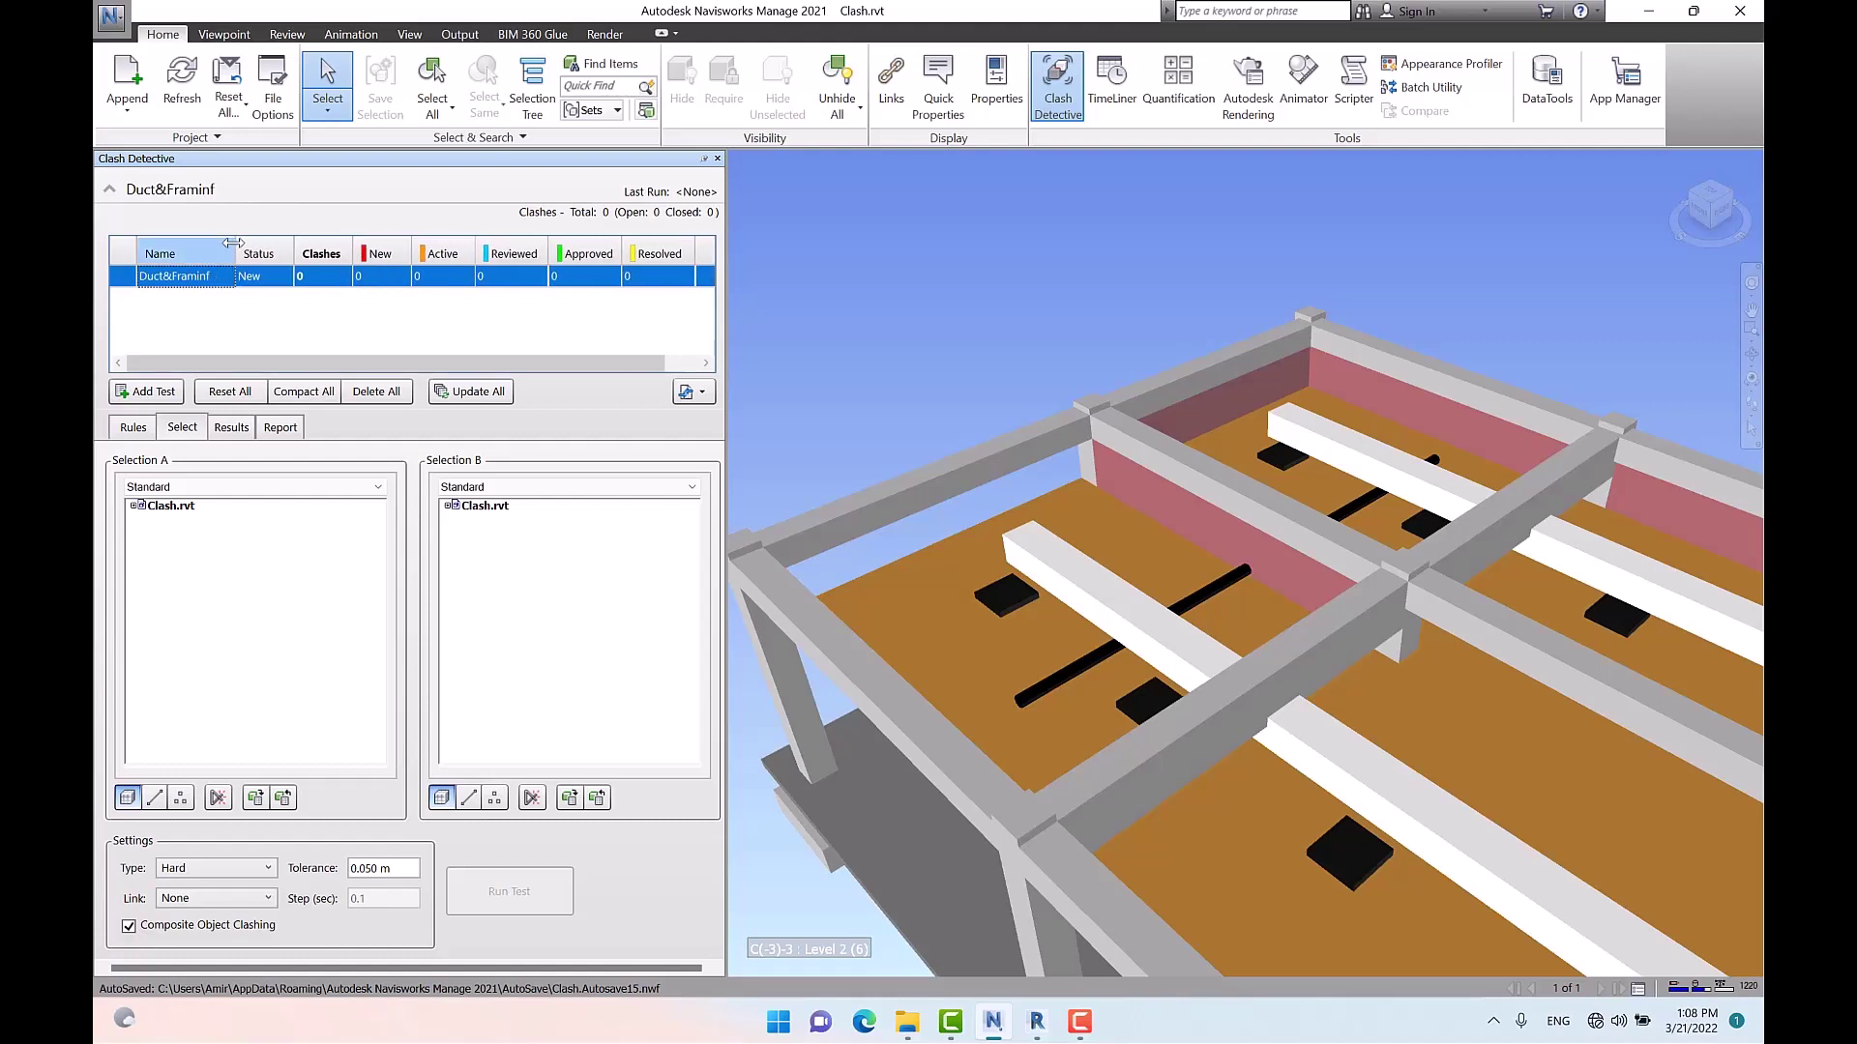
click(215, 277)
right_click(211, 278)
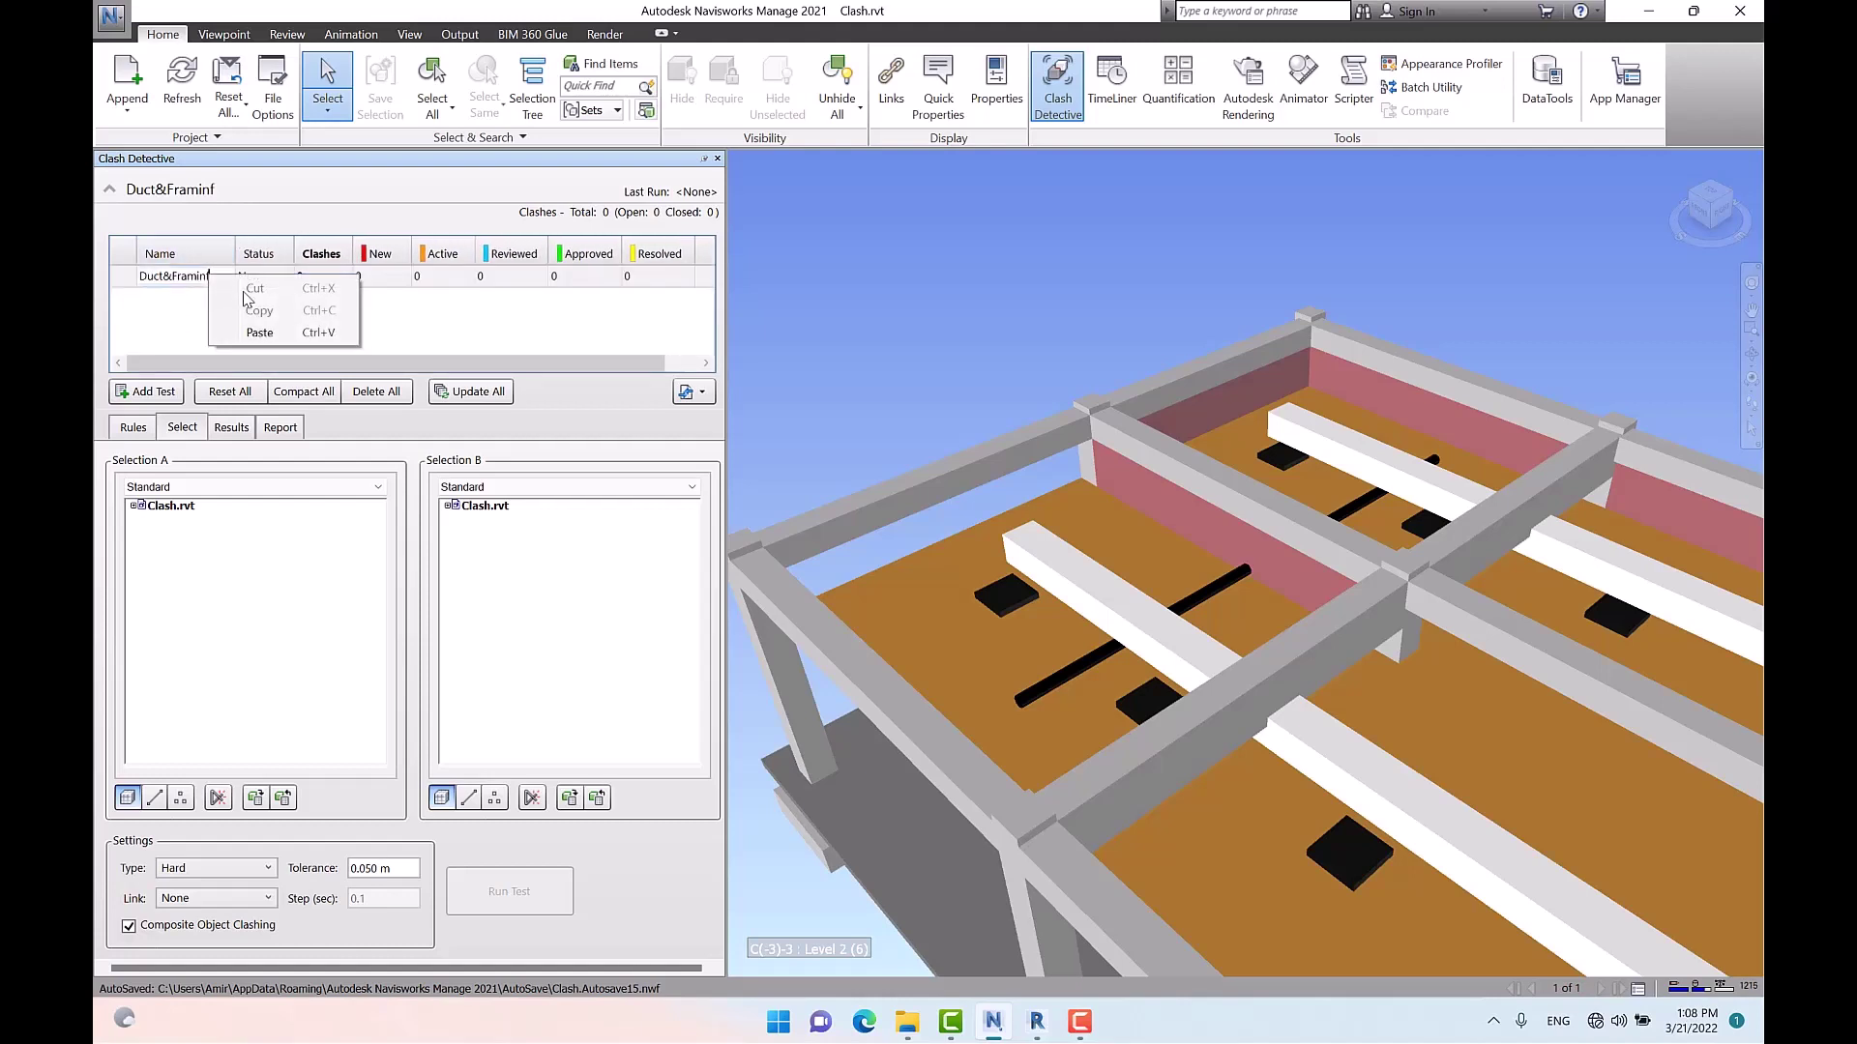
click(215, 277)
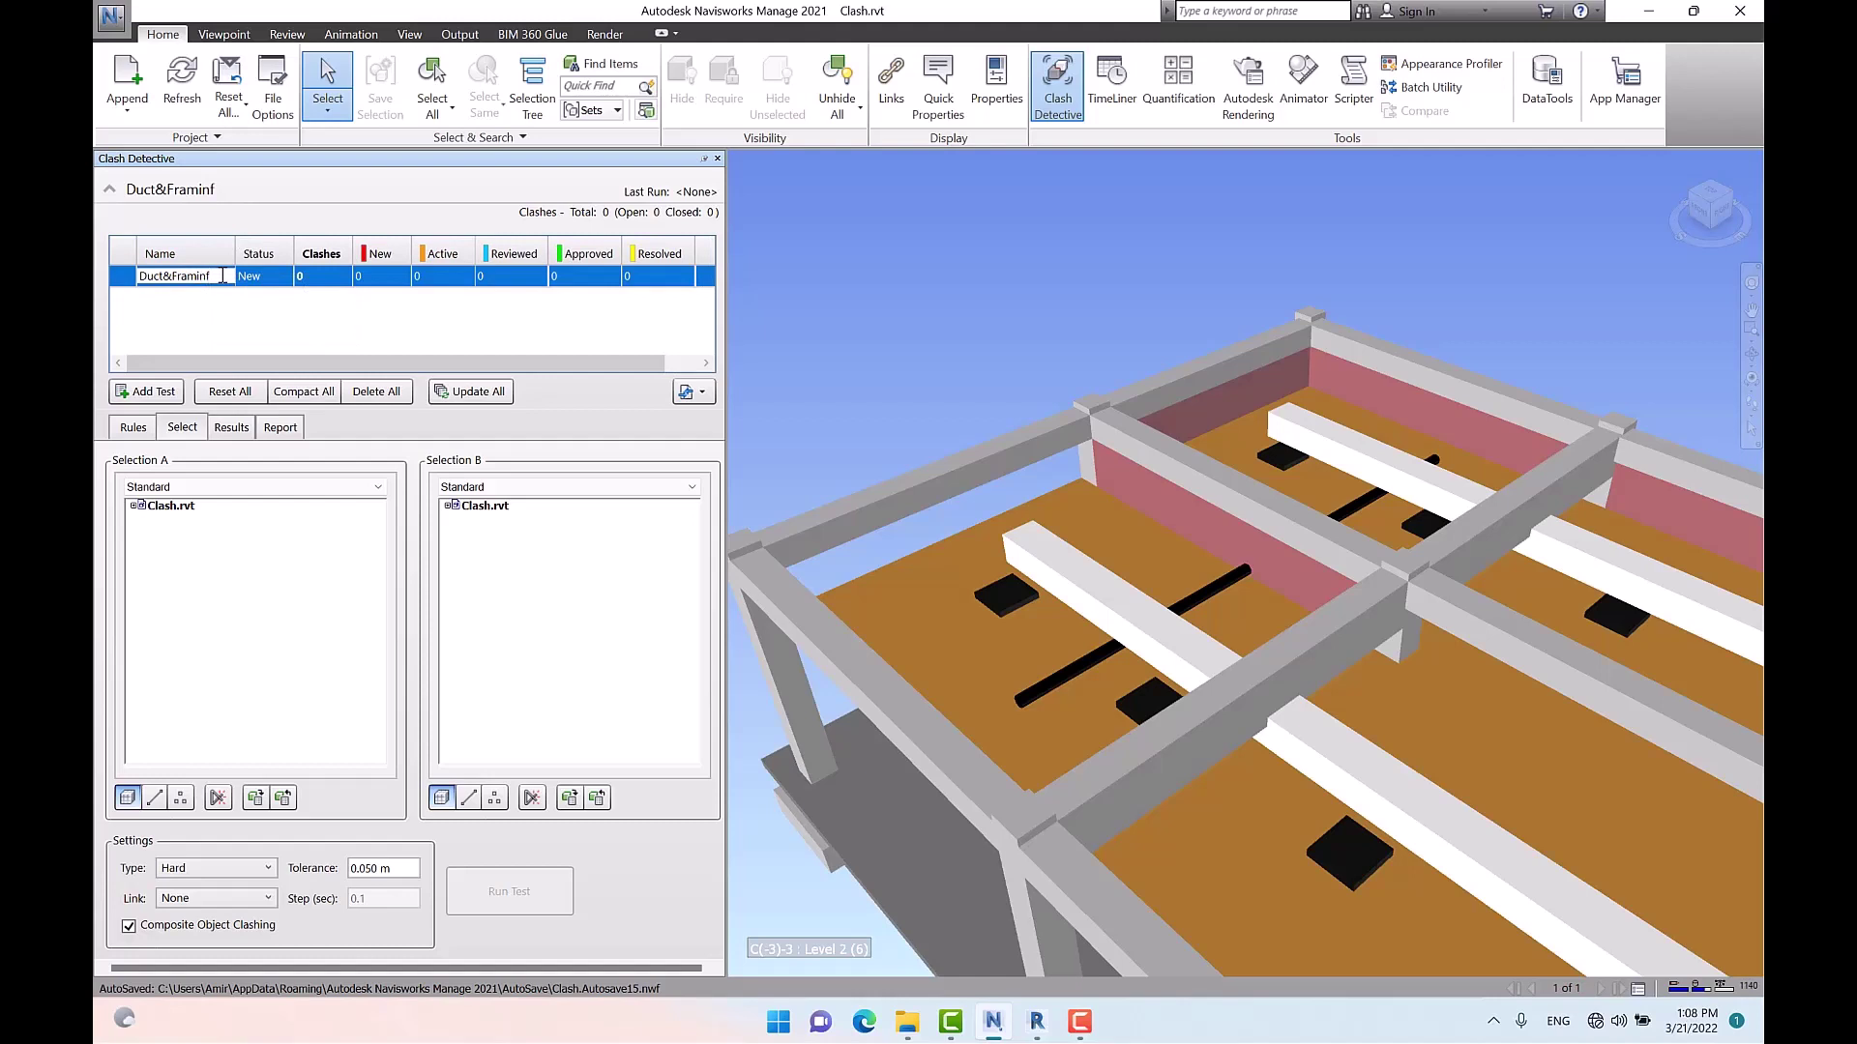
text(g)
key(Return)
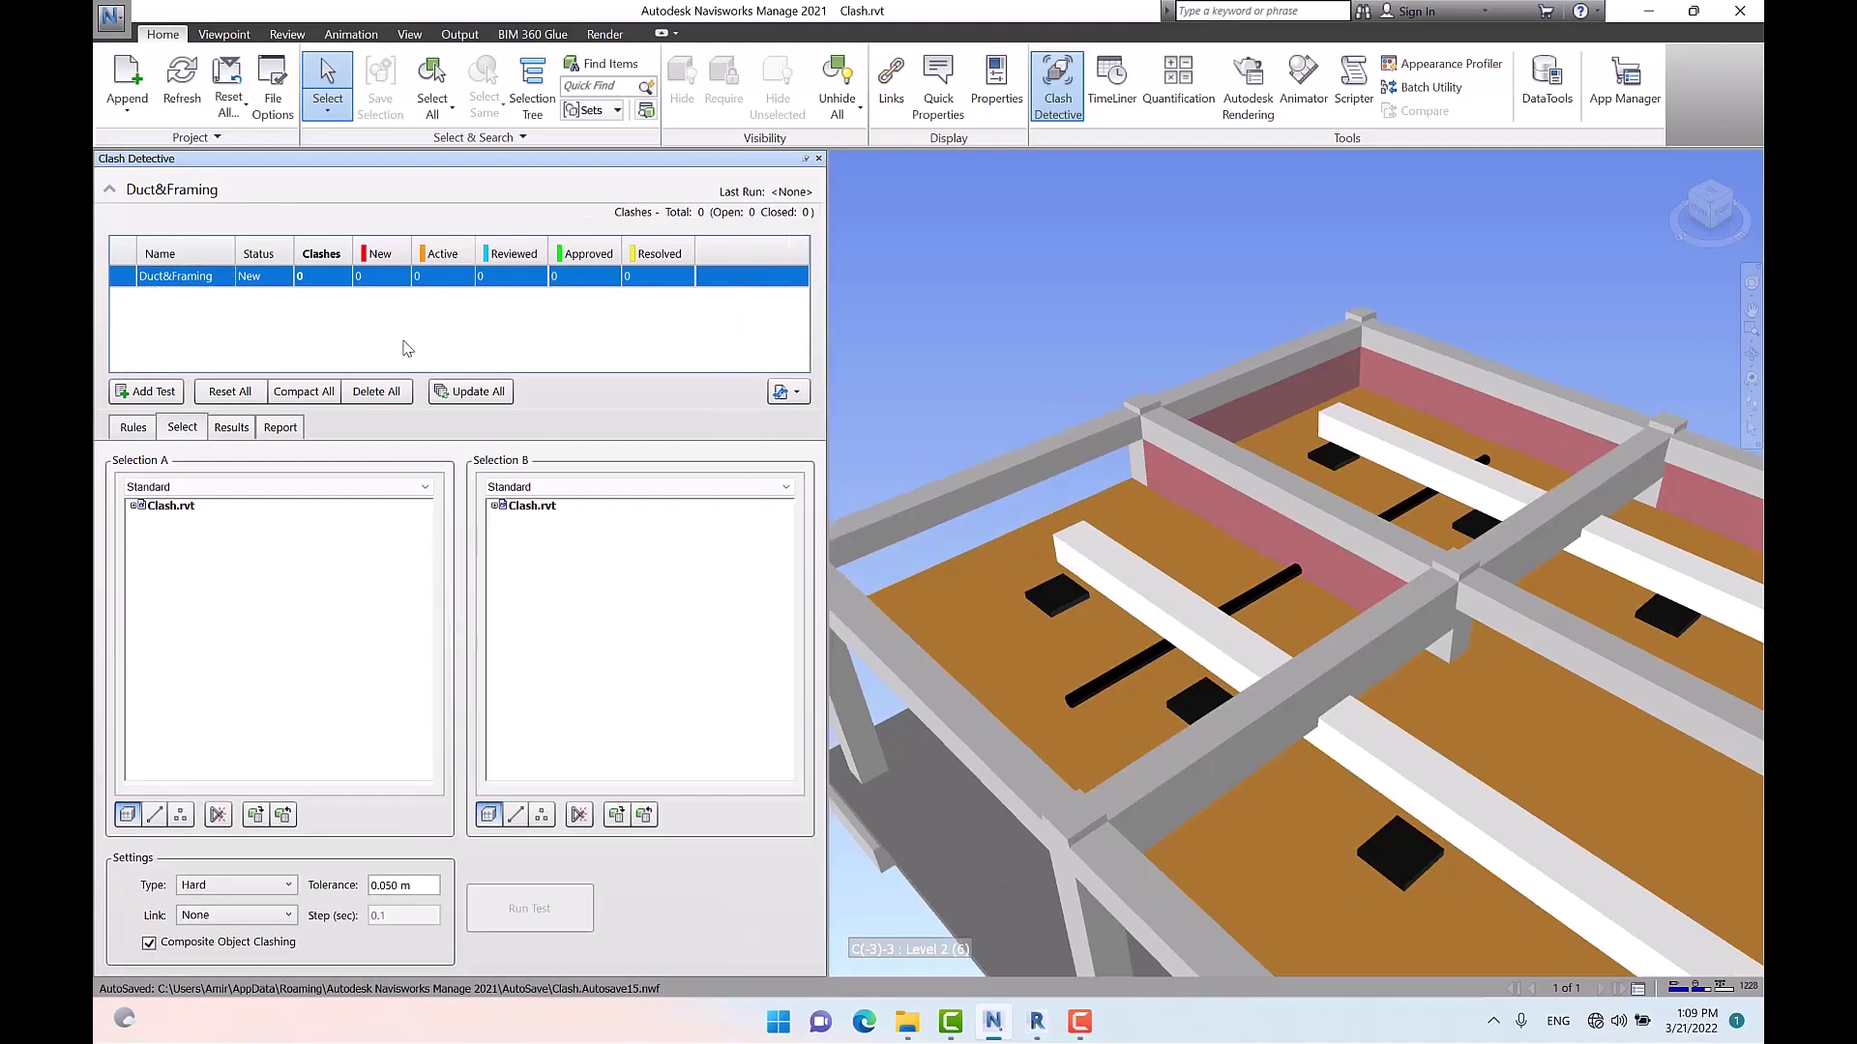
Add a second clash test and rename it Lighting& Framing
click(153, 398)
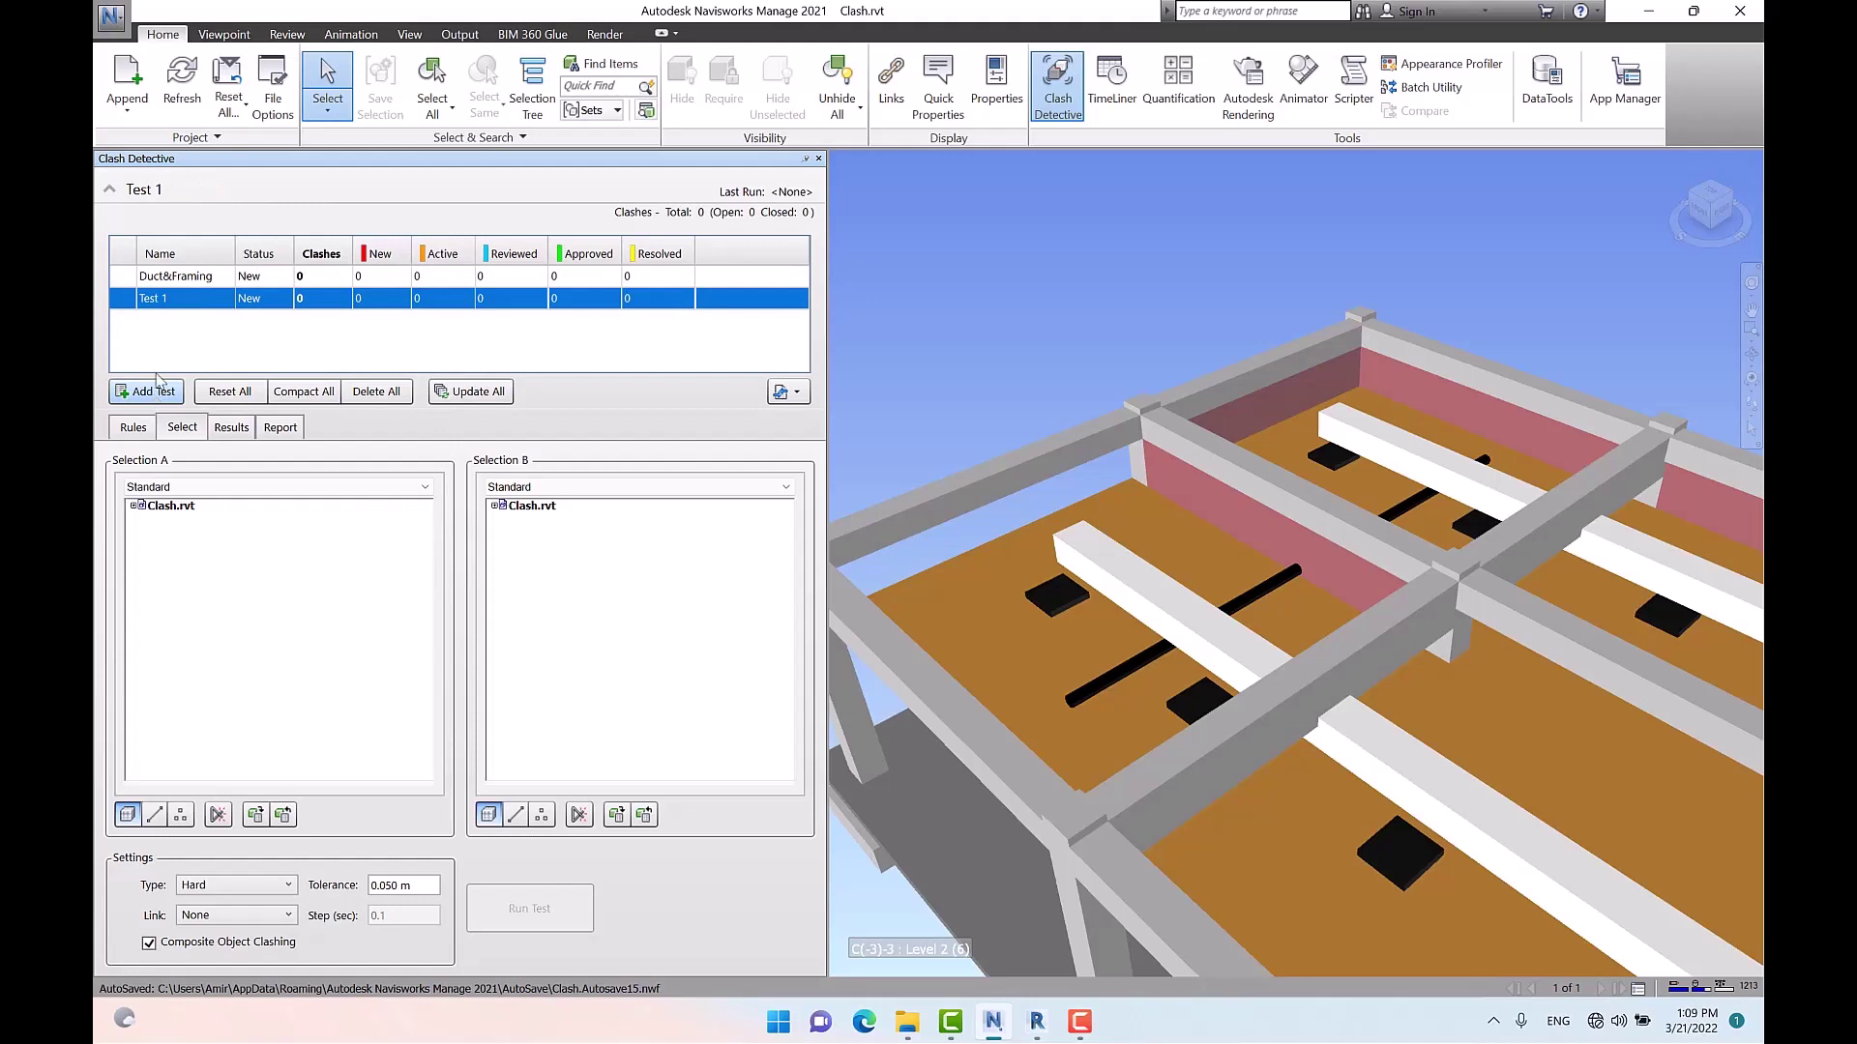
right_click(181, 304)
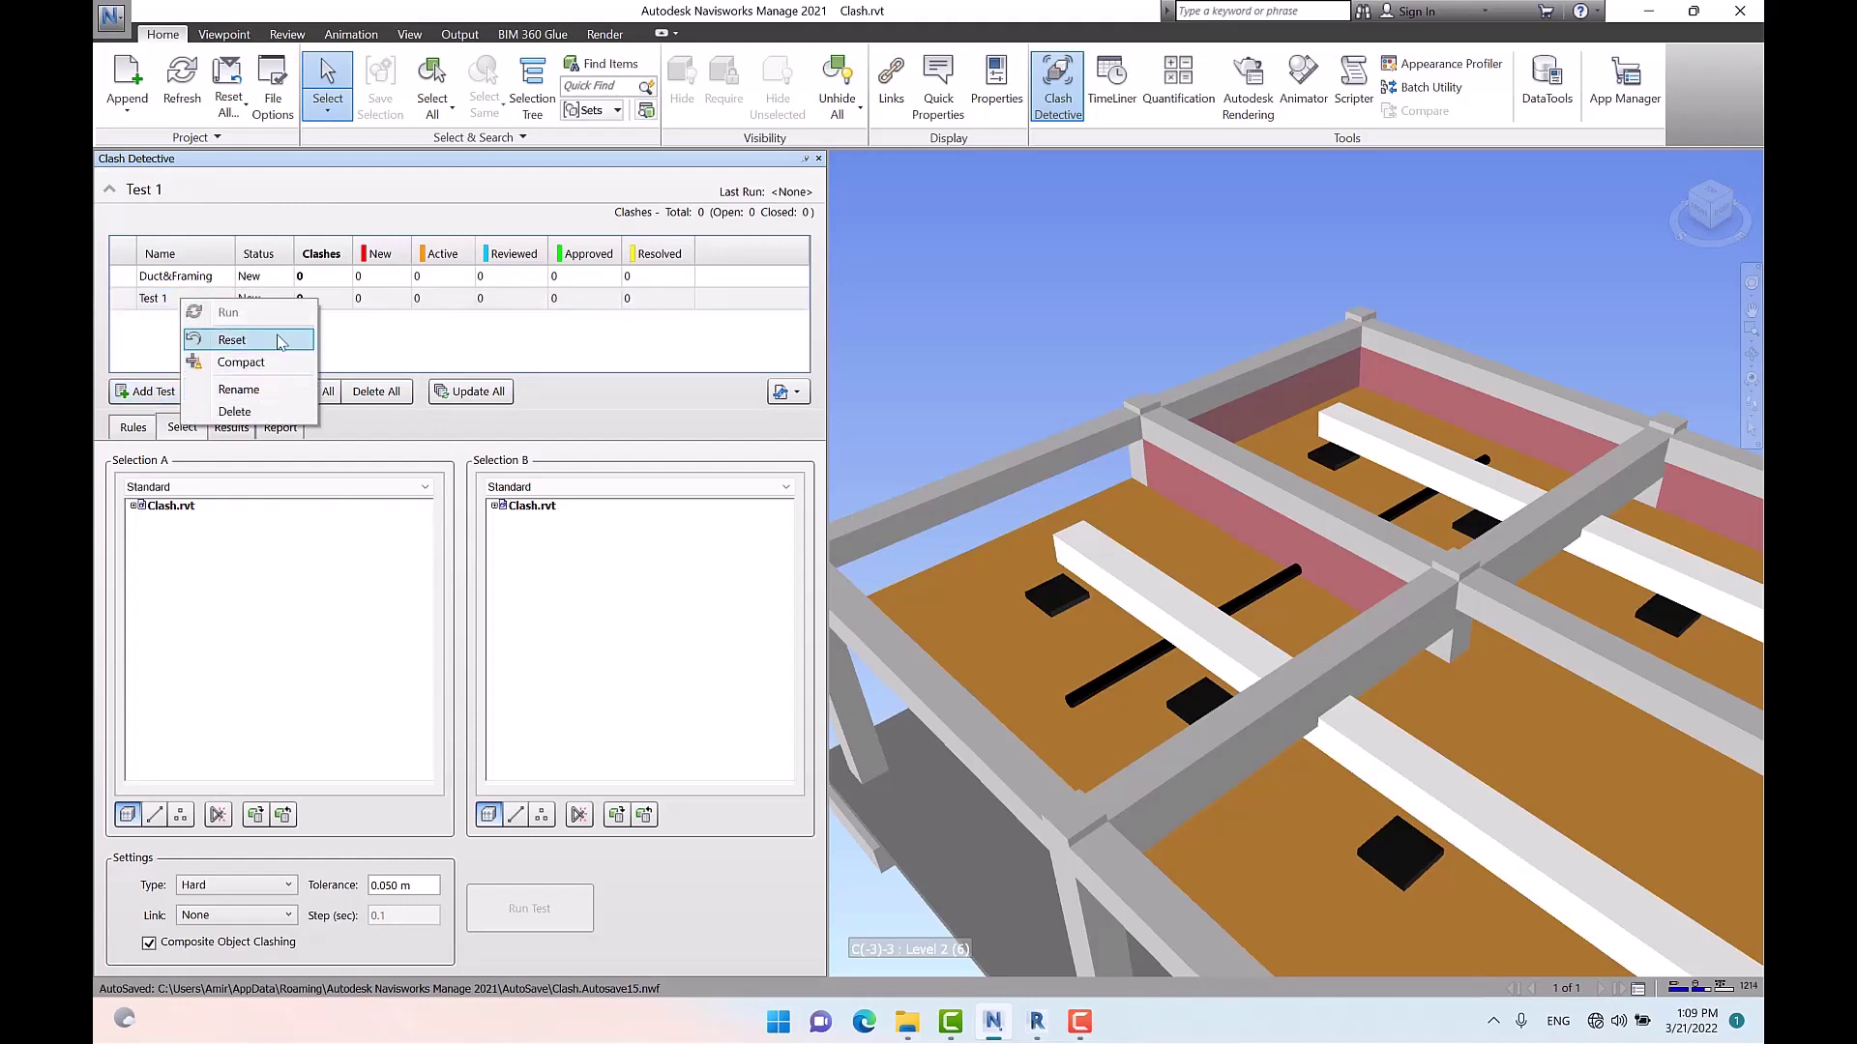
click(273, 390)
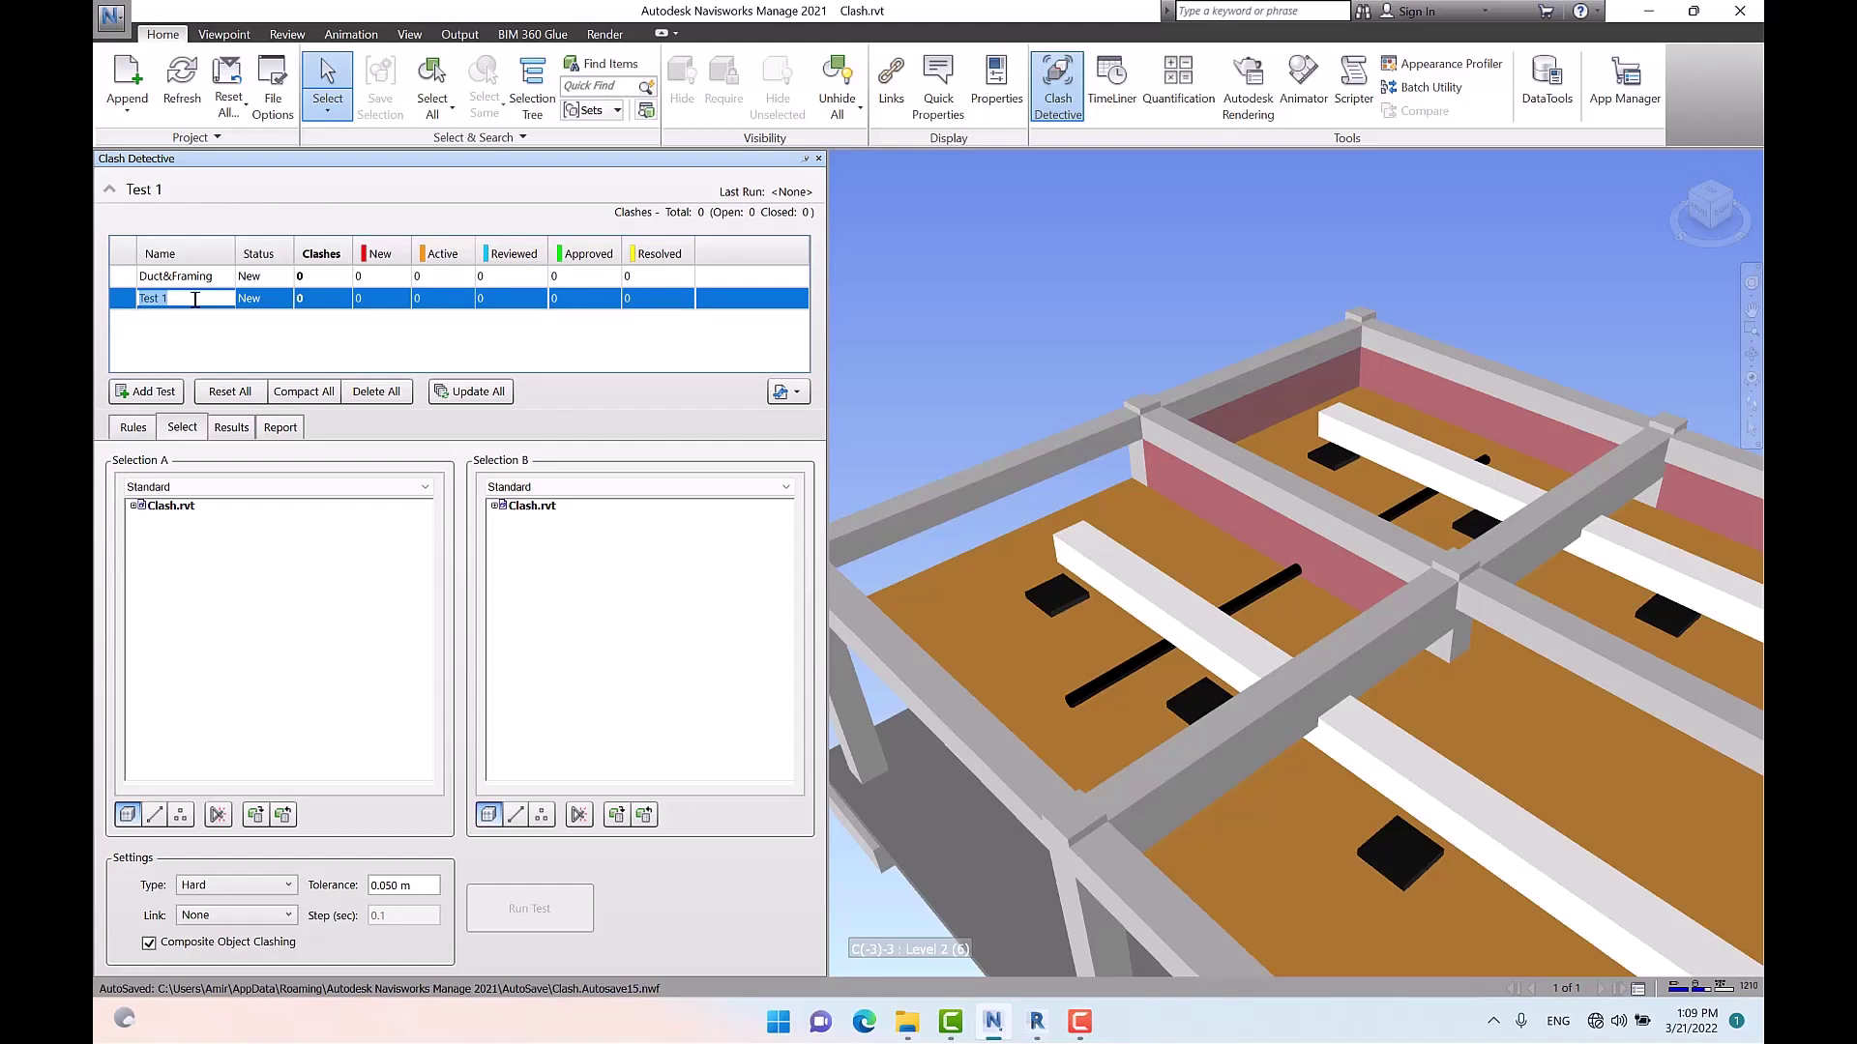
text(Lighting)
key(BackSpace)
text(& Framing)
key(Return)
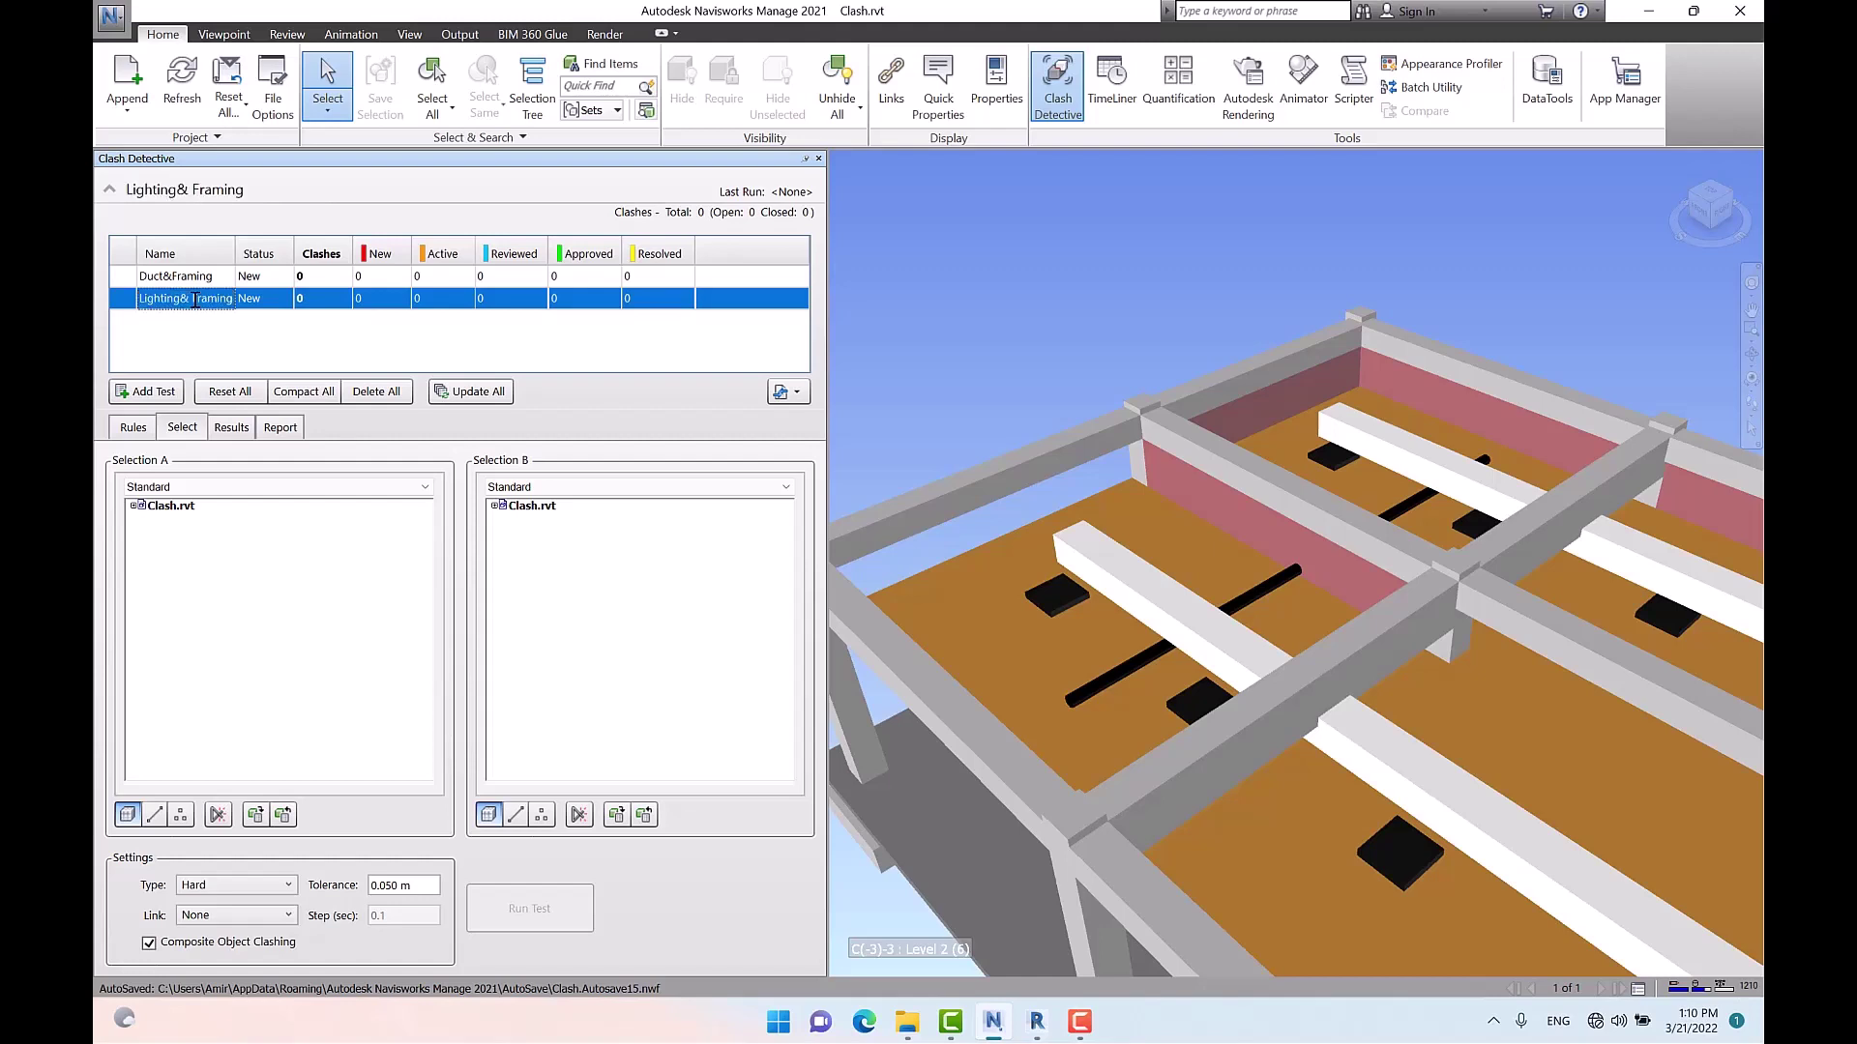
Add a third clash test and rename it Duct& Ceiling
click(150, 393)
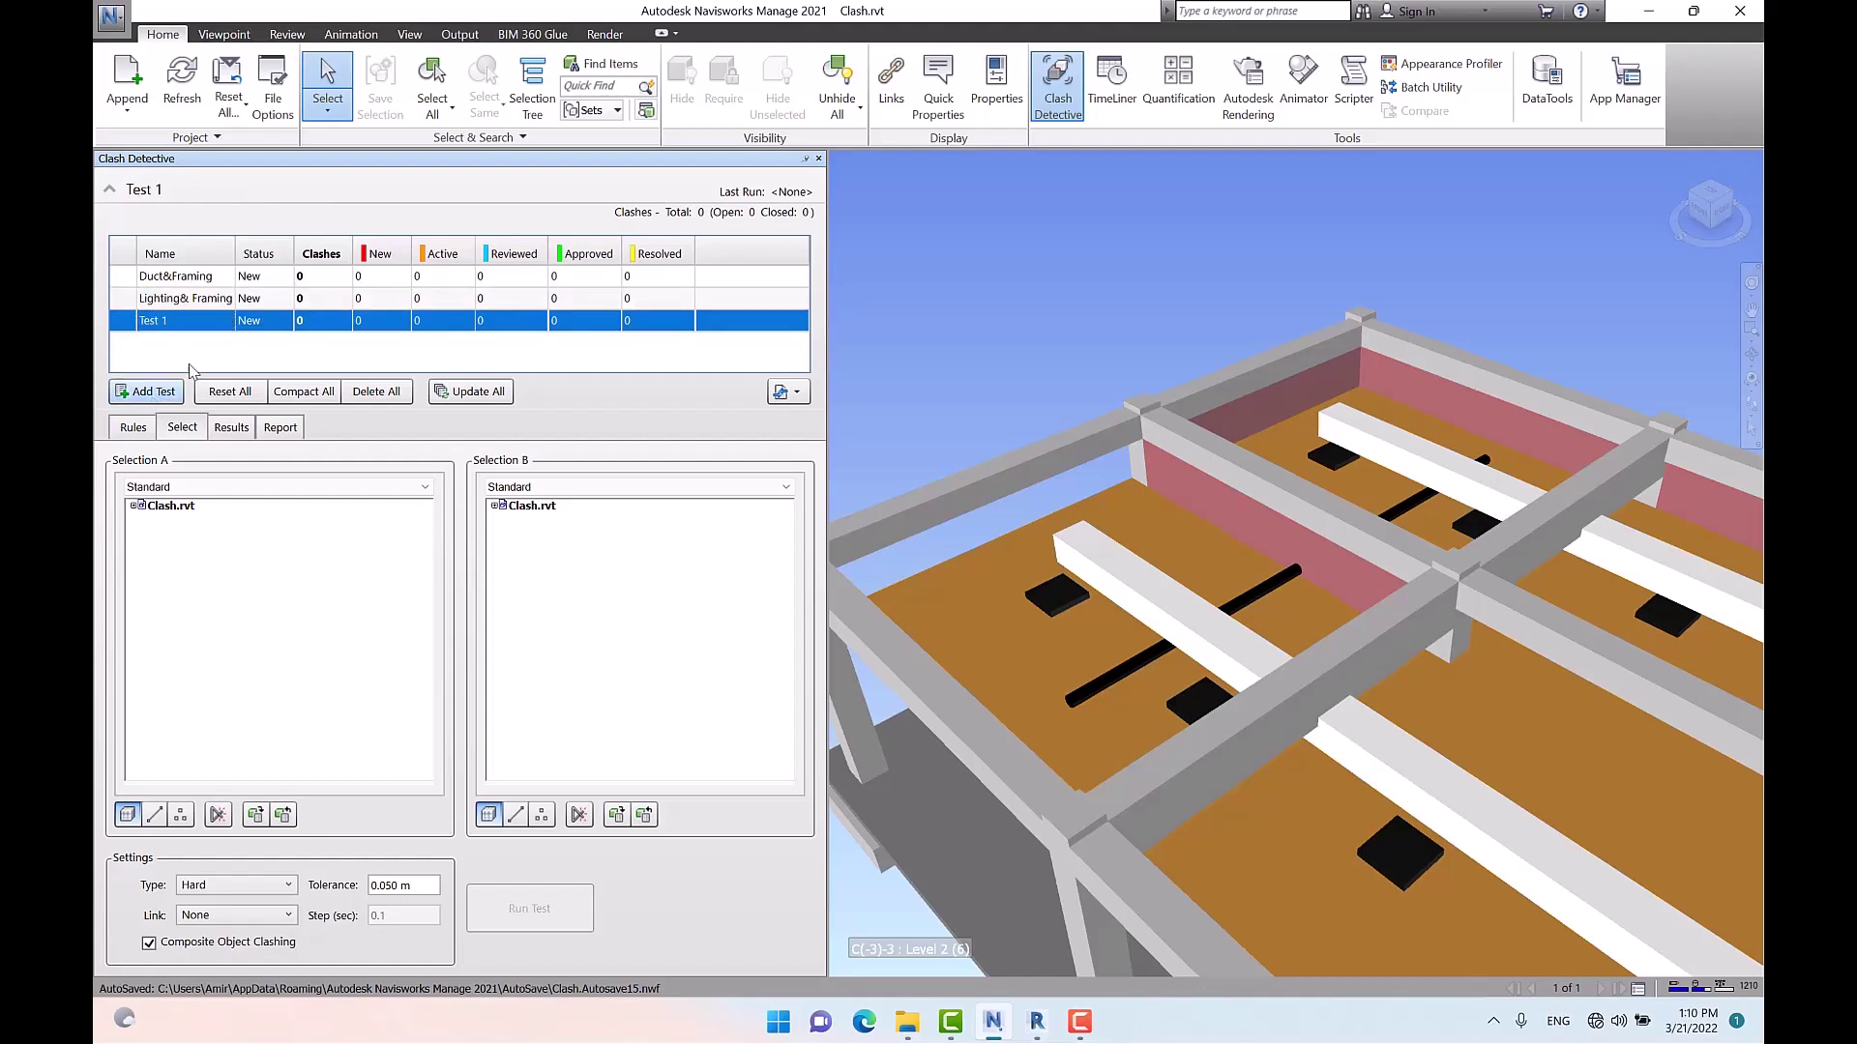
click(197, 319)
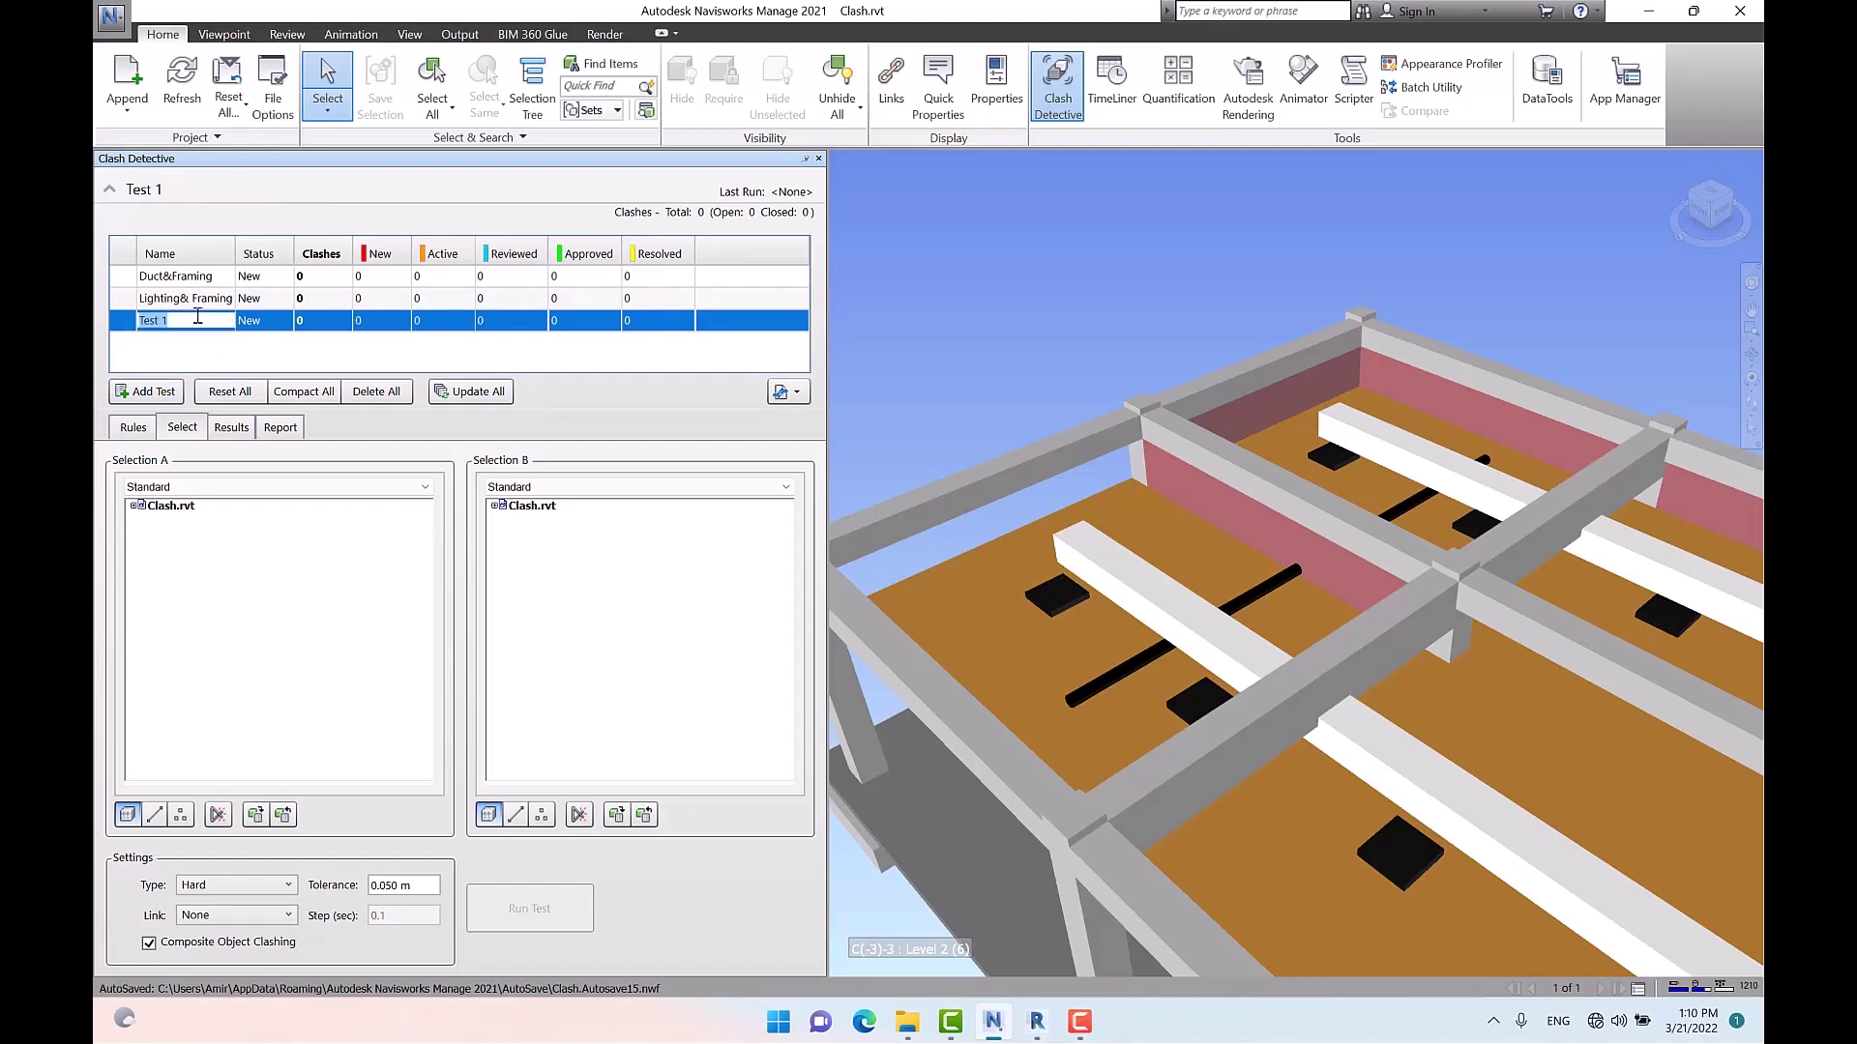
text(Duct& Ceiling)
key(Return)
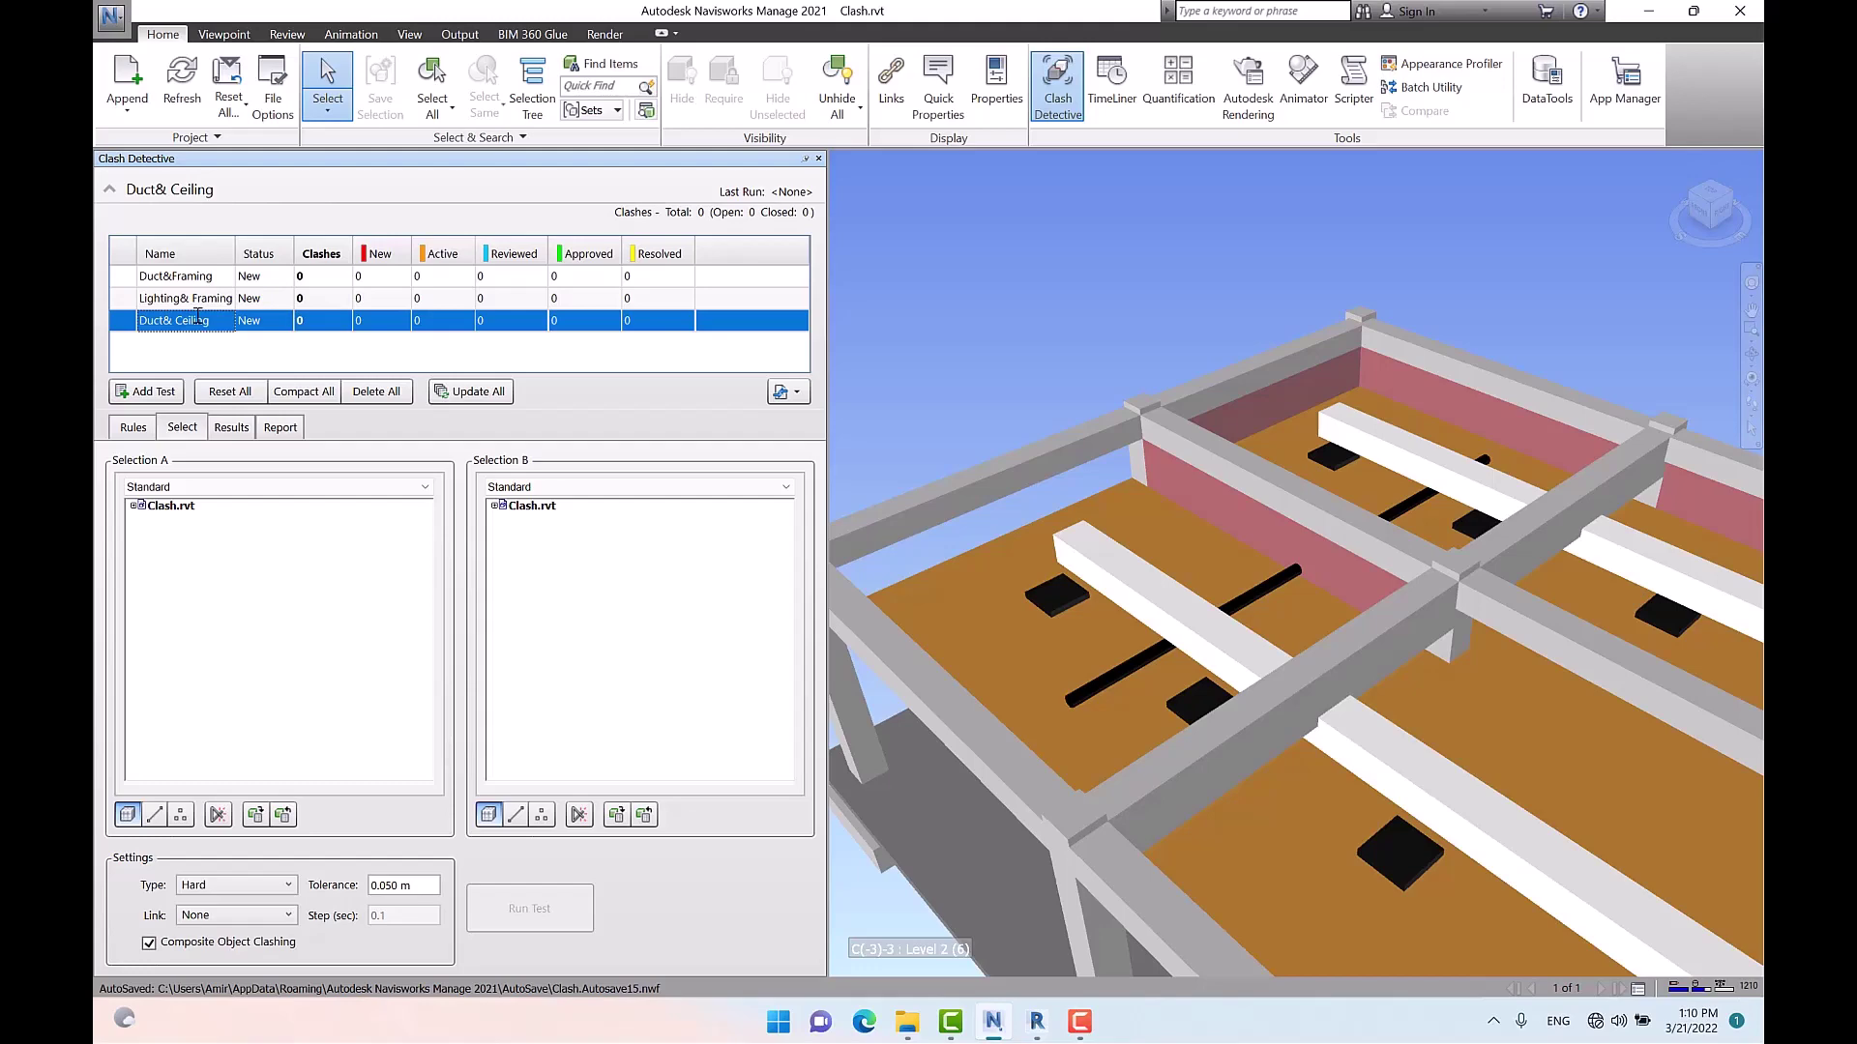
Switch to Revit and set the middle elevation of the pipe above the ceiling to 2600 mm
scroll(1091, 389, down, 5)
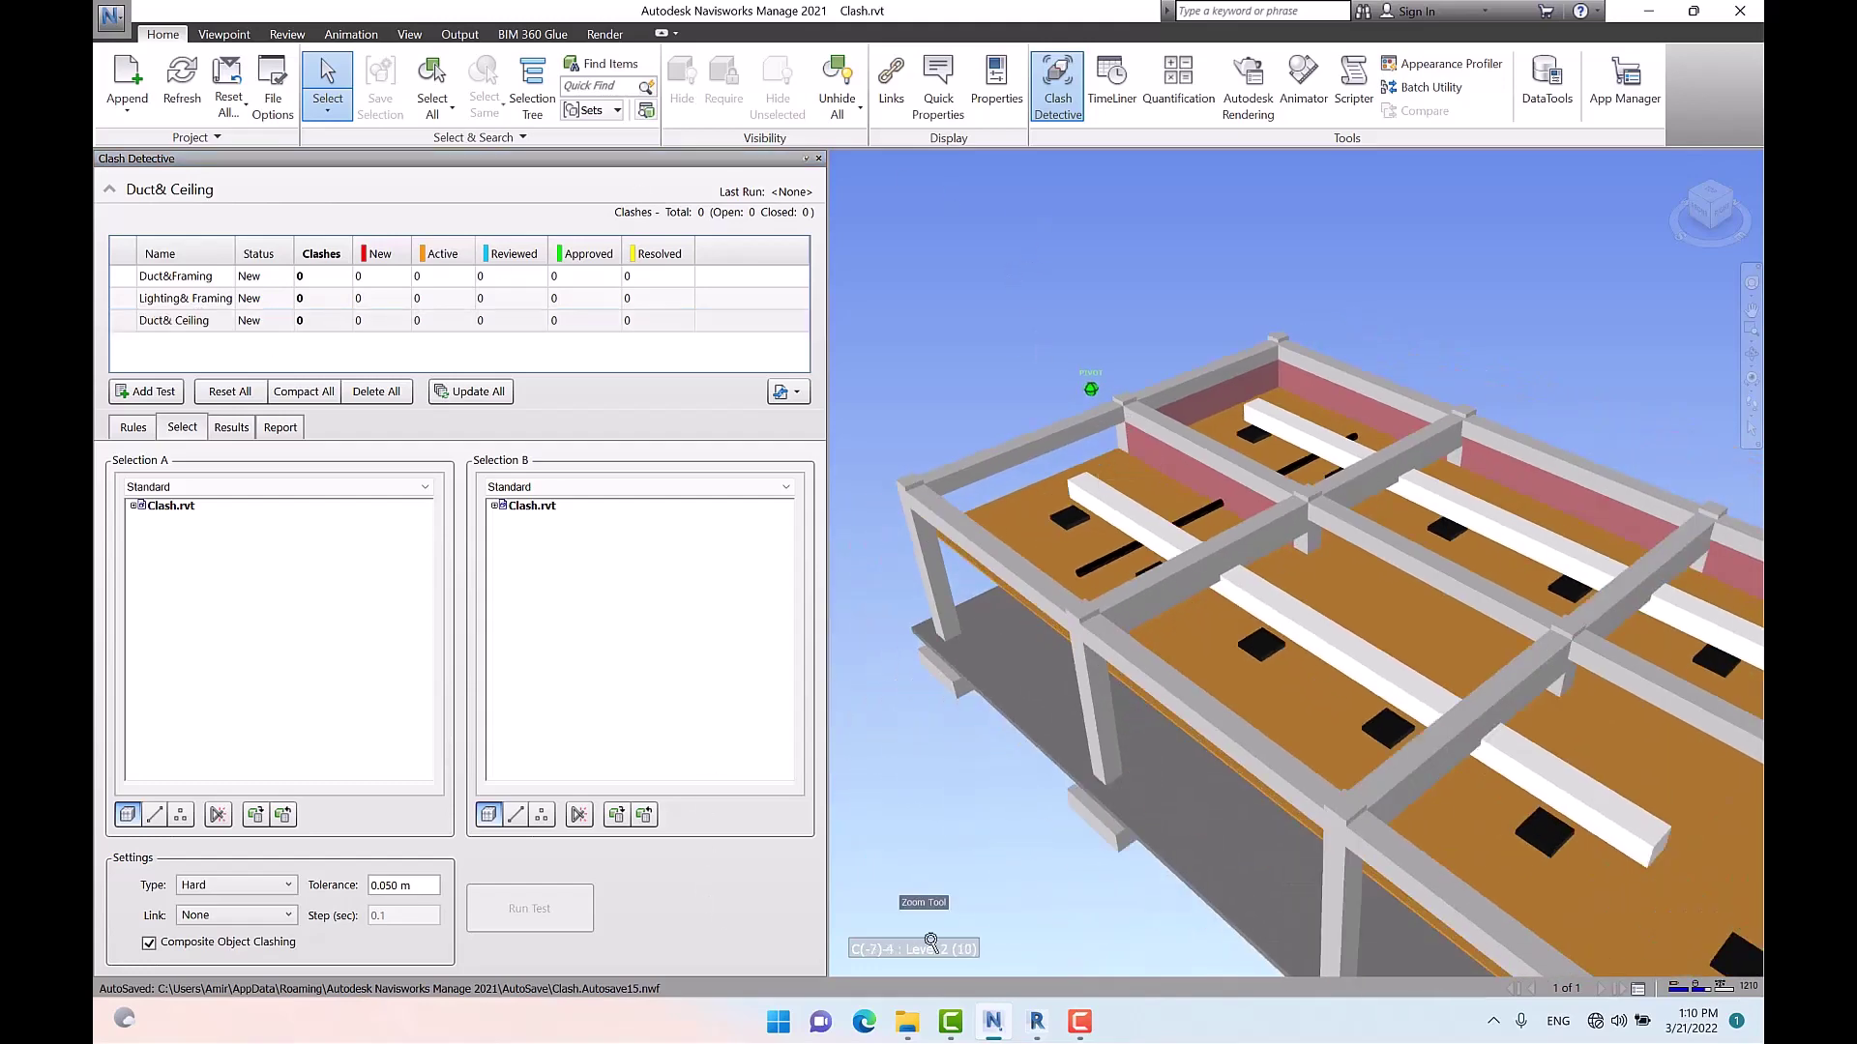
click(1036, 1022)
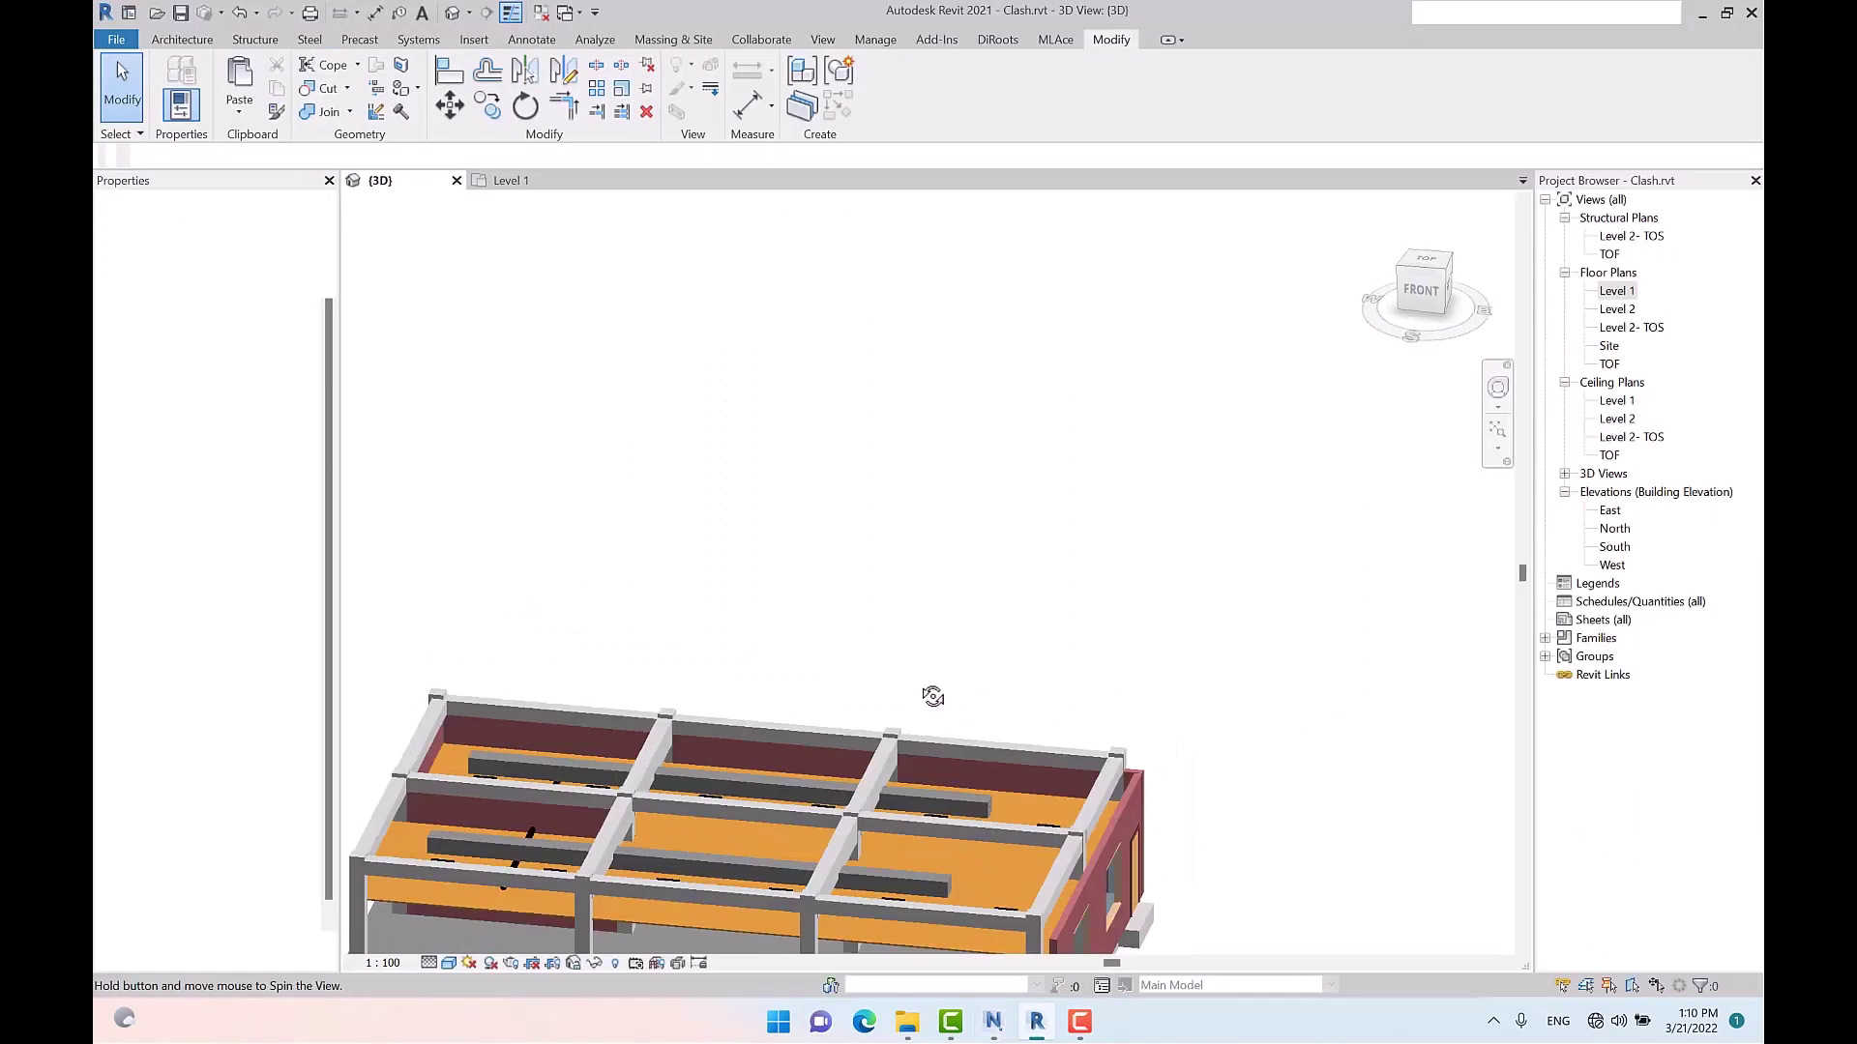
shift+middle_drag(934, 696, 1264, 455)
scroll(922, 471, up, 4)
click(924, 513)
scroll(965, 598, up, 2)
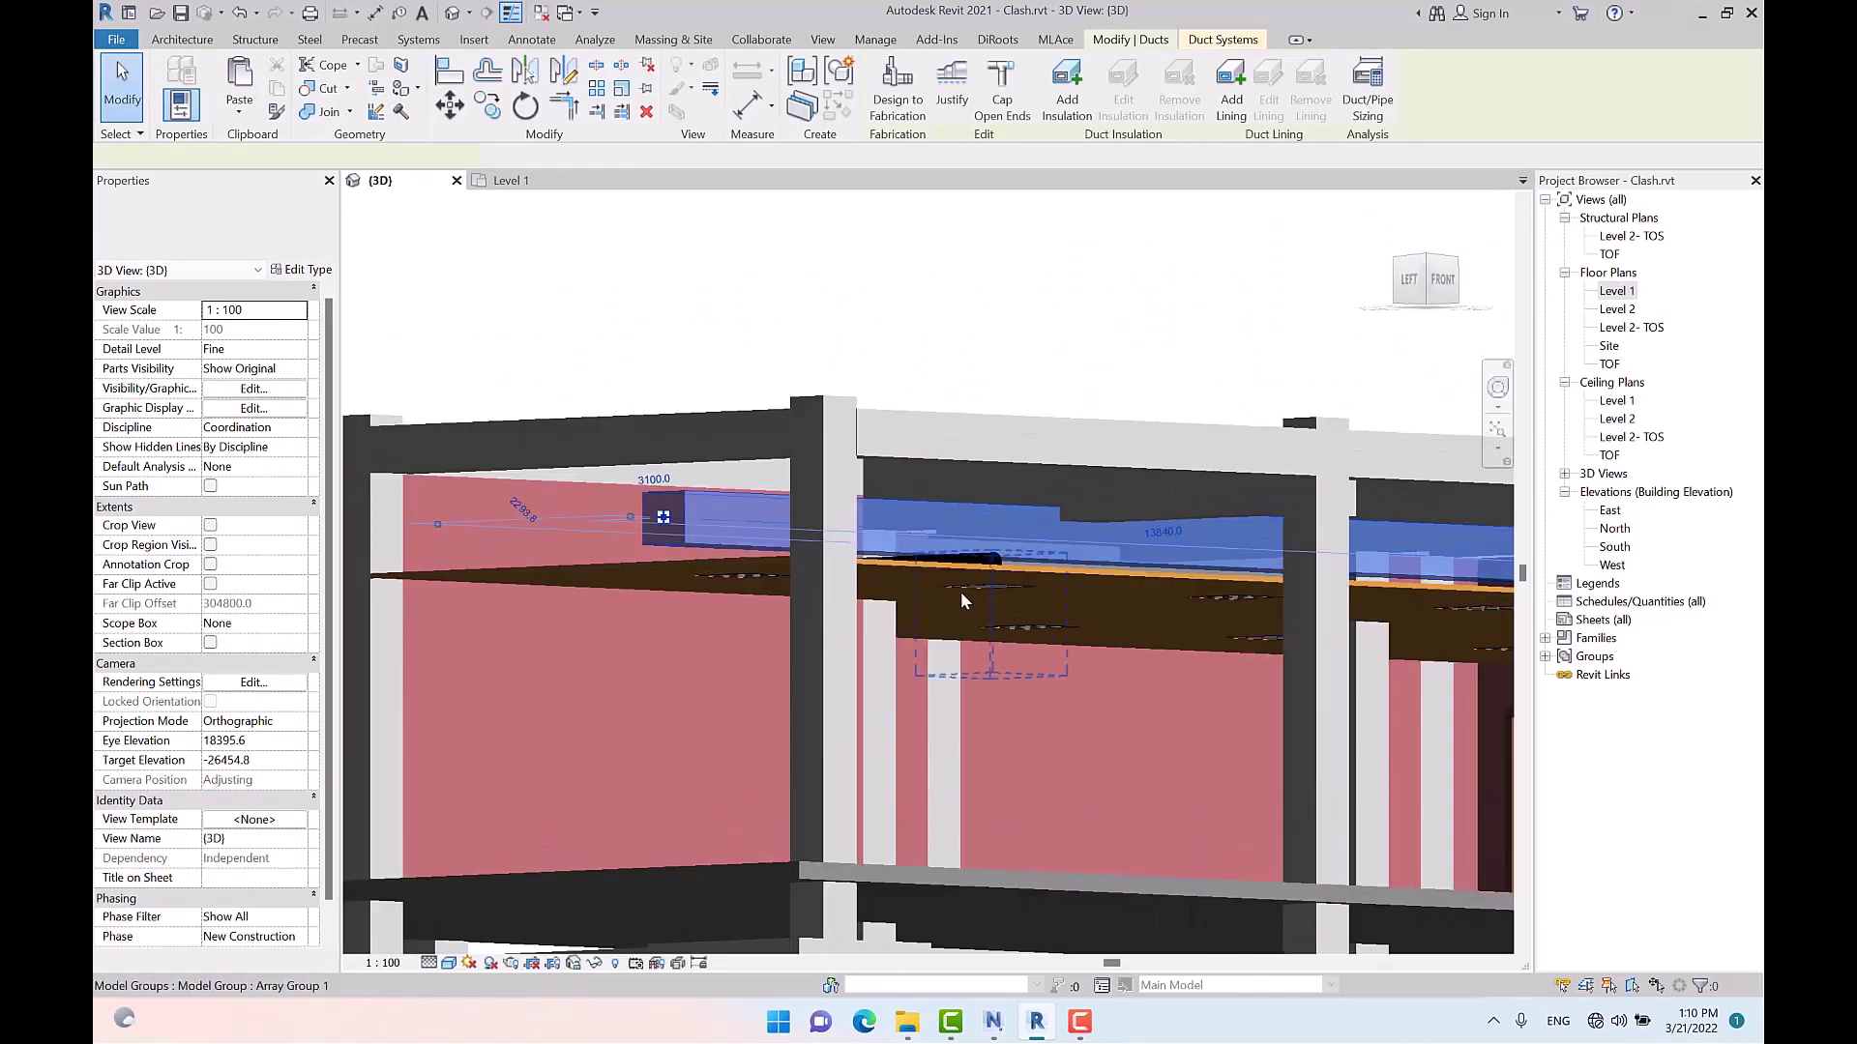
mouse_move(965, 600)
shift+middle_down()
mouse_move(1109, 651)
mouse_move(1074, 595)
mouse_move(1083, 629)
mouse_move(883, 614)
mouse_move(957, 615)
shift+middle_up()
click(883, 615)
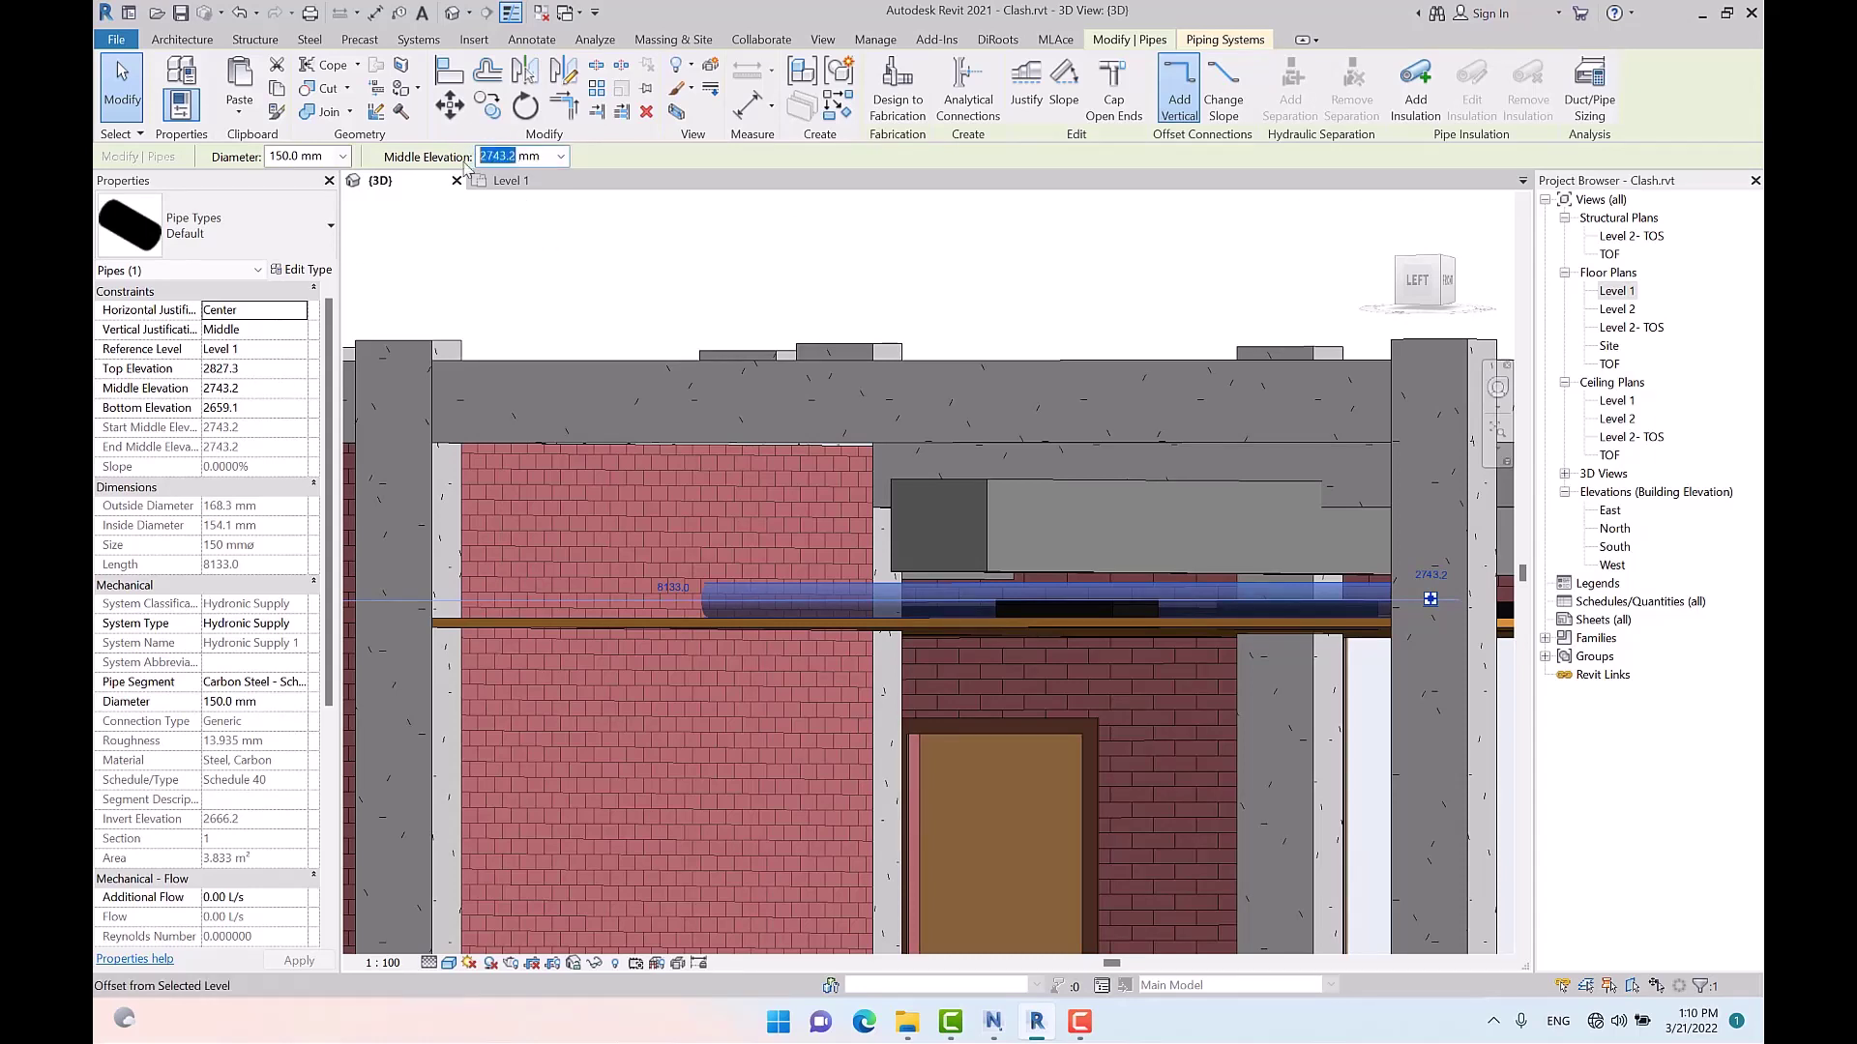
text(2600)
key(Return)
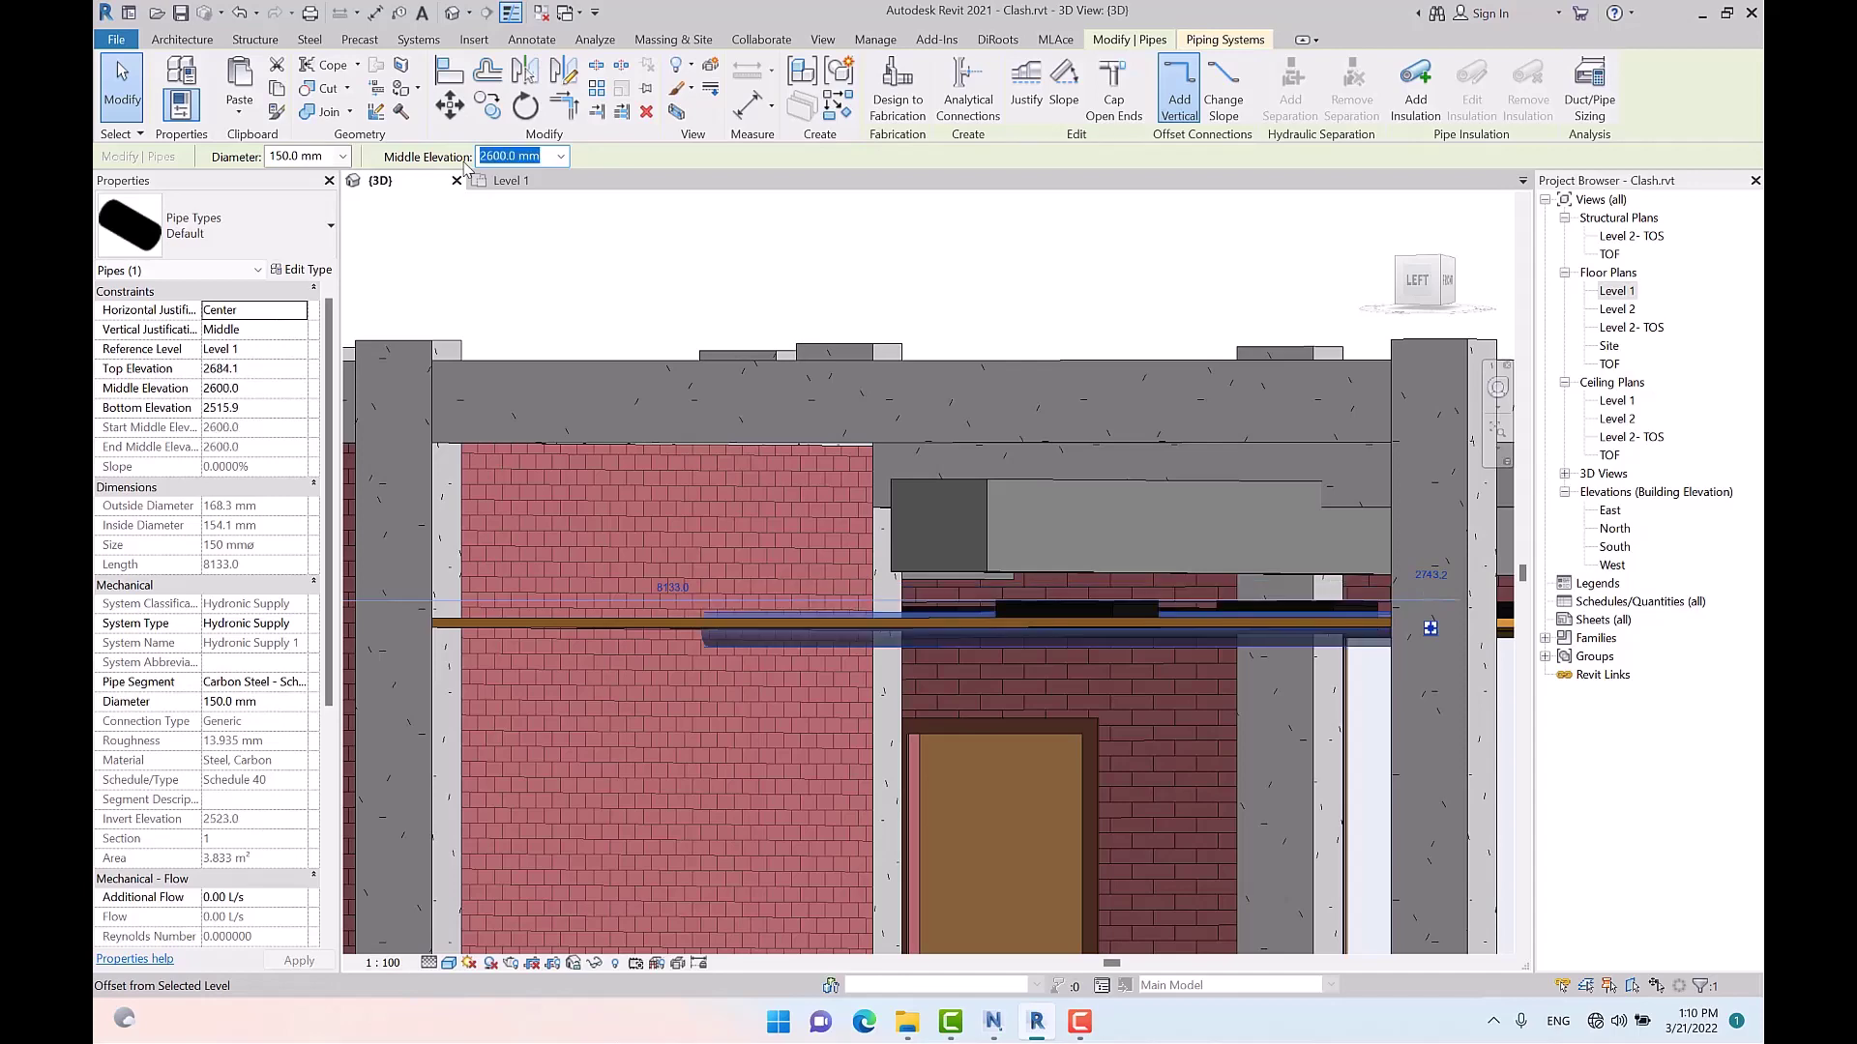
key(Escape)
Check the lowered pipe against the ceiling in the 3D view, and refresh the model in Navisworks to load the change
scroll(832, 537, down, 3)
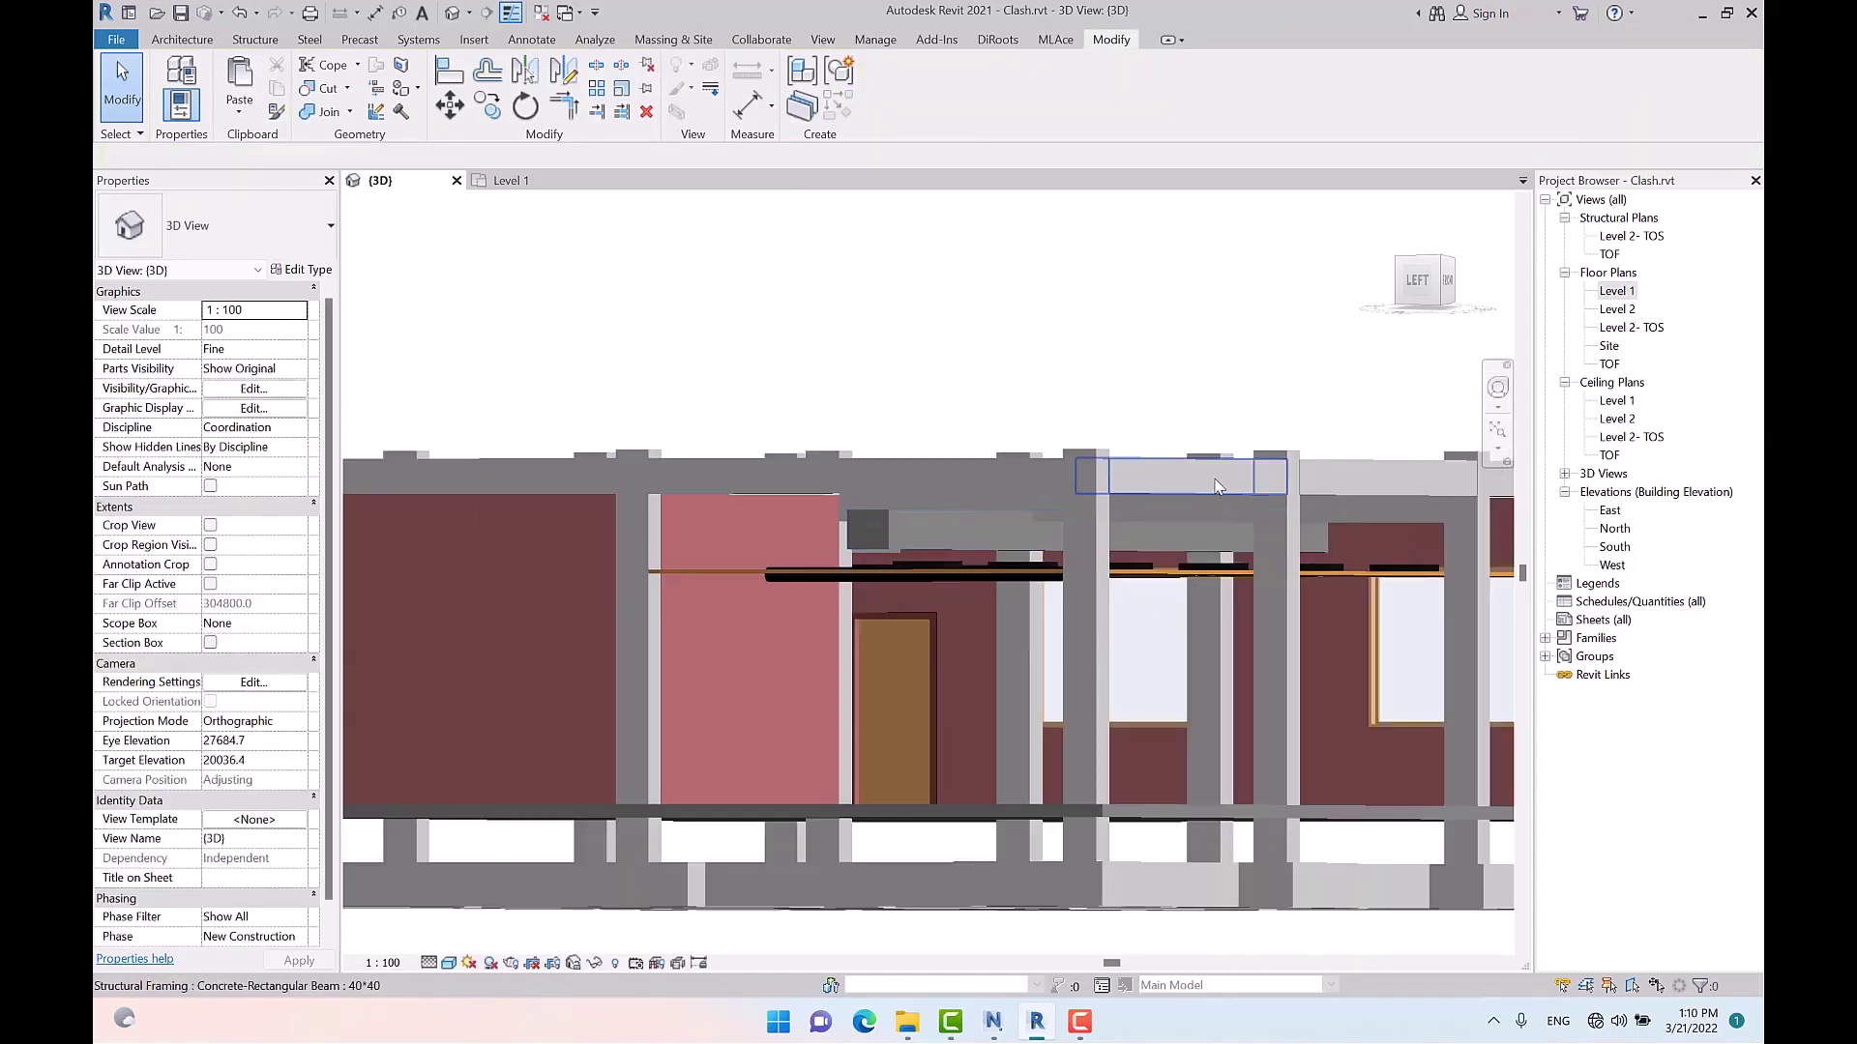
shift+middle_drag(1150, 476, 1102, 629)
scroll(1073, 493, up, 5)
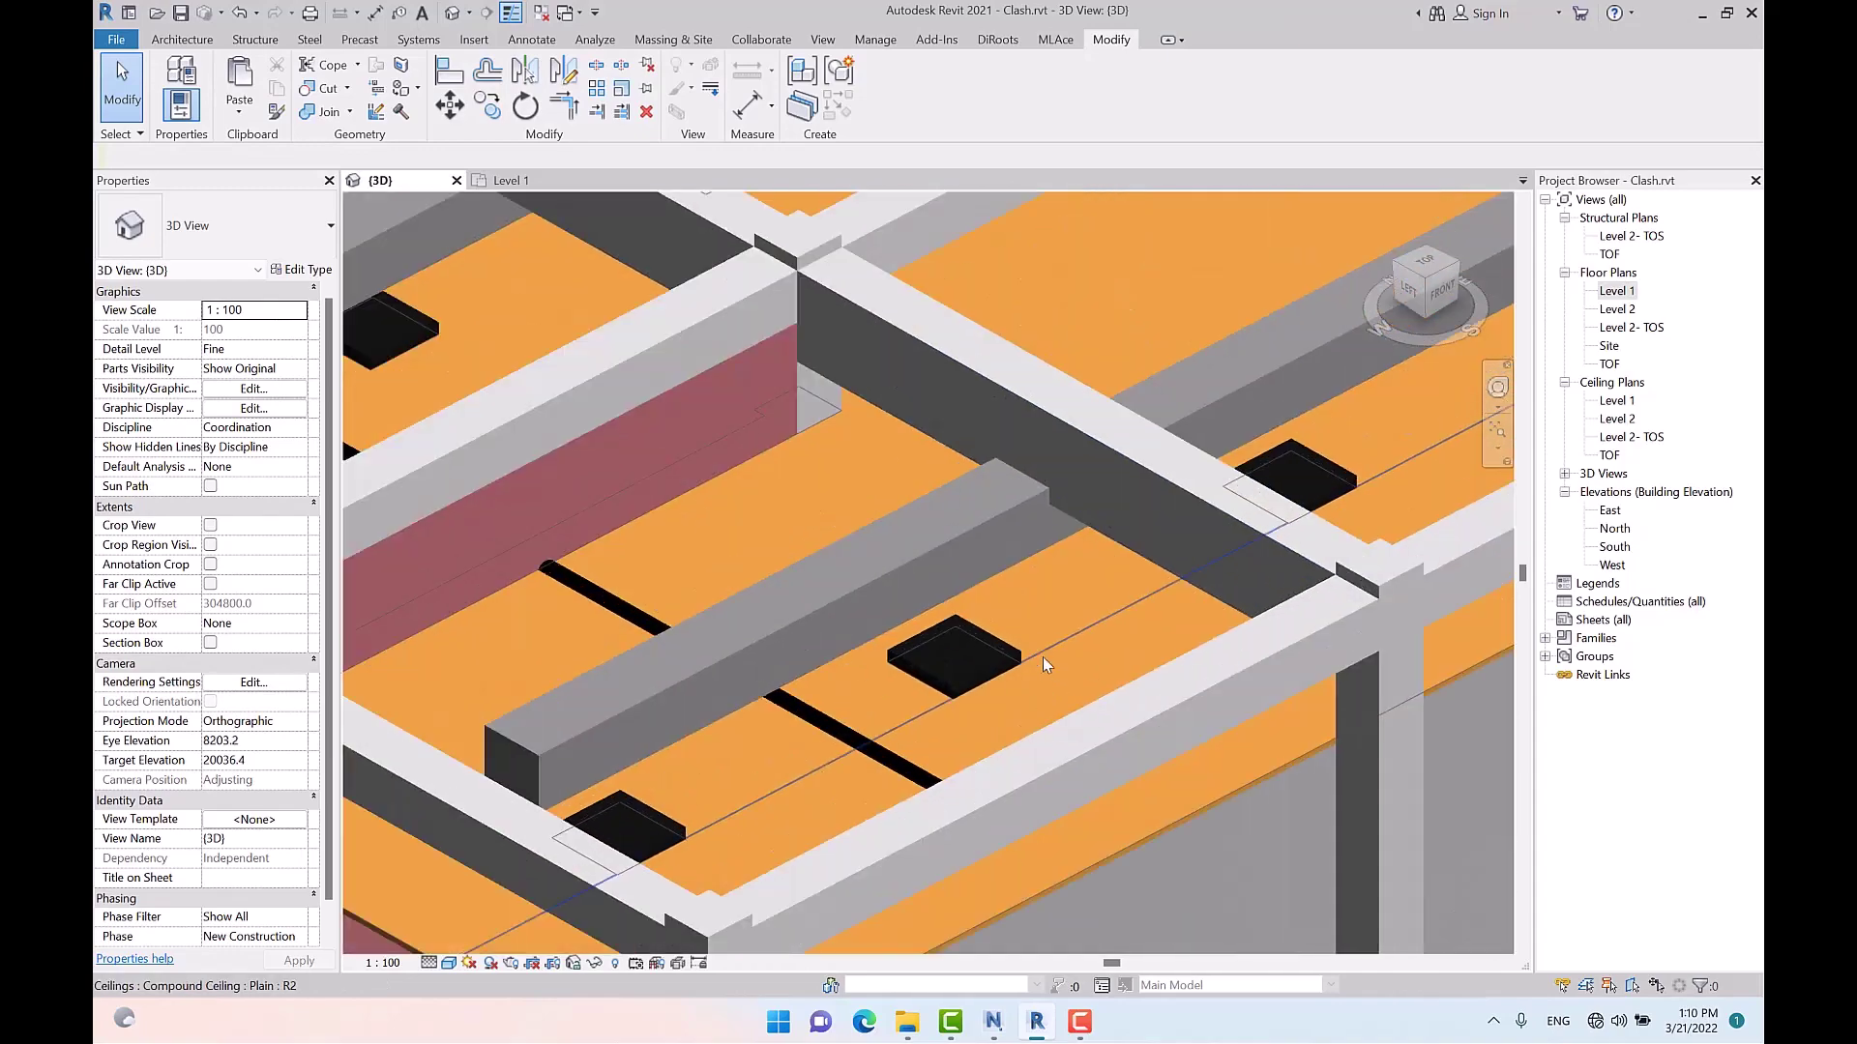
shift+middle_drag(1026, 561, 1112, 580)
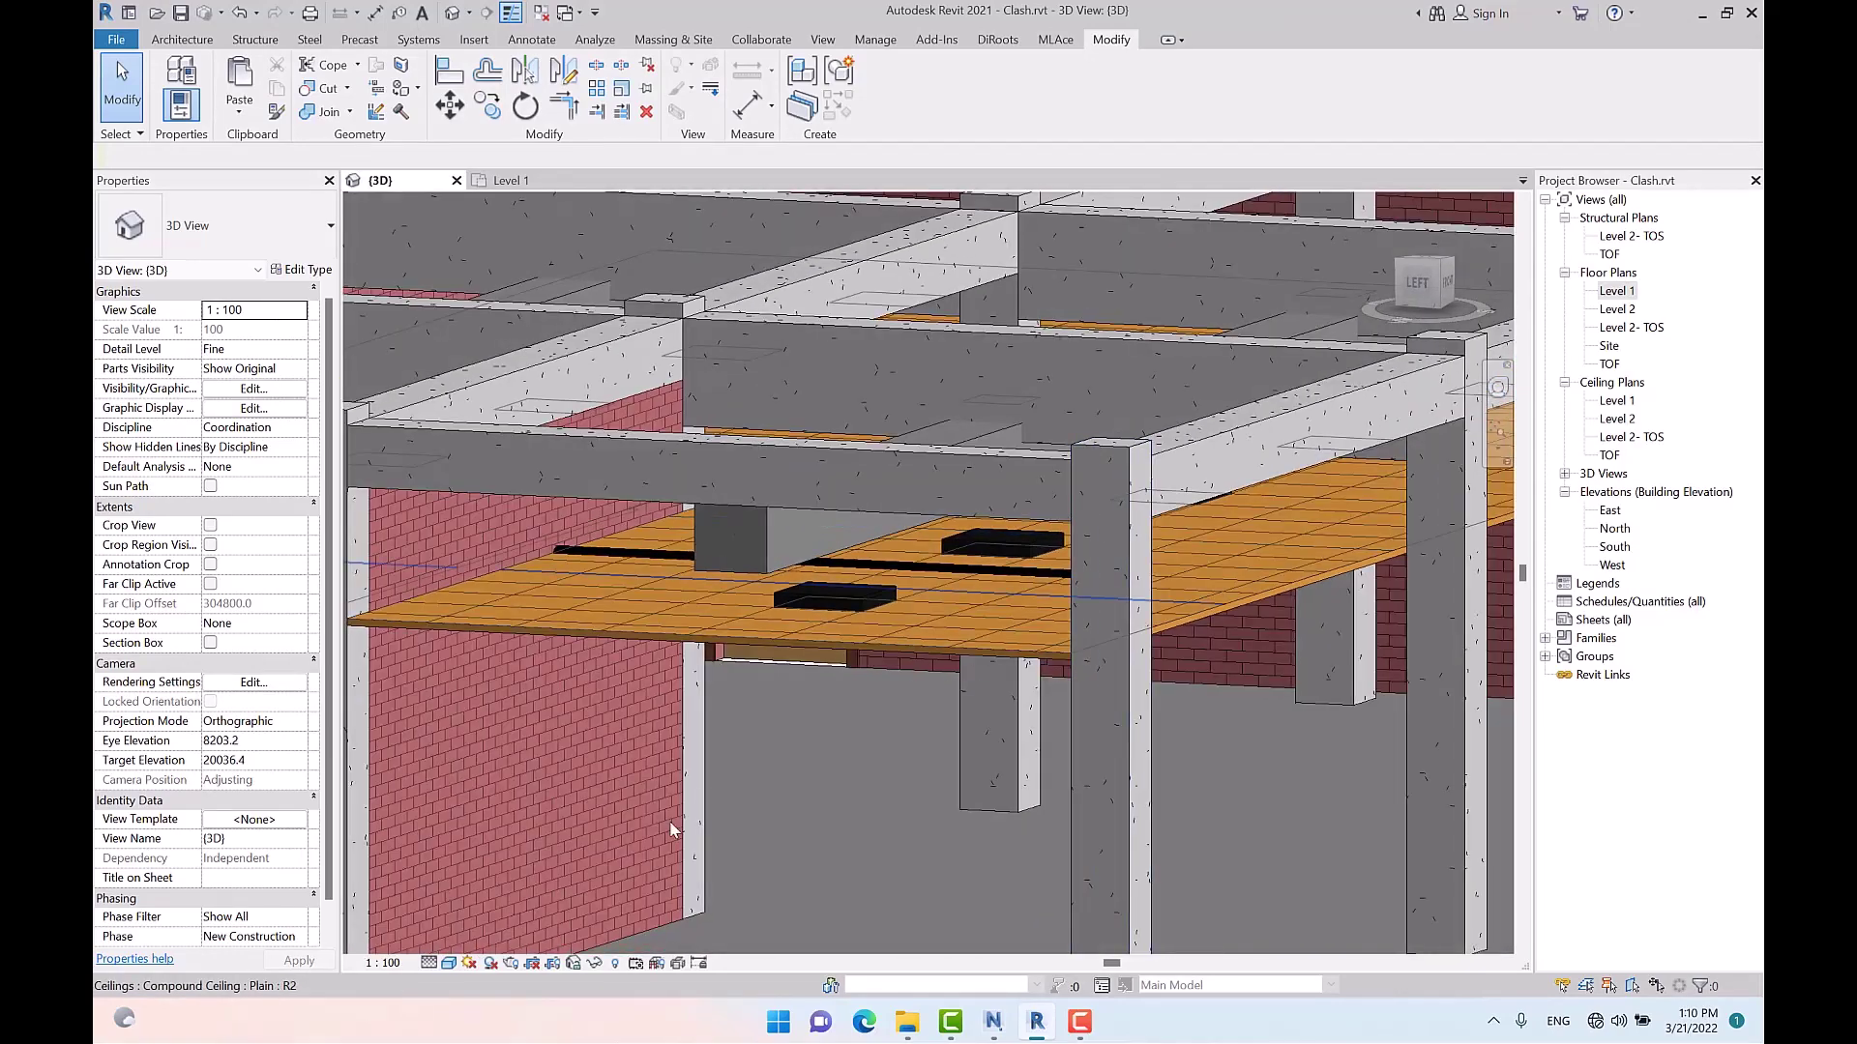
click(992, 1021)
click(183, 87)
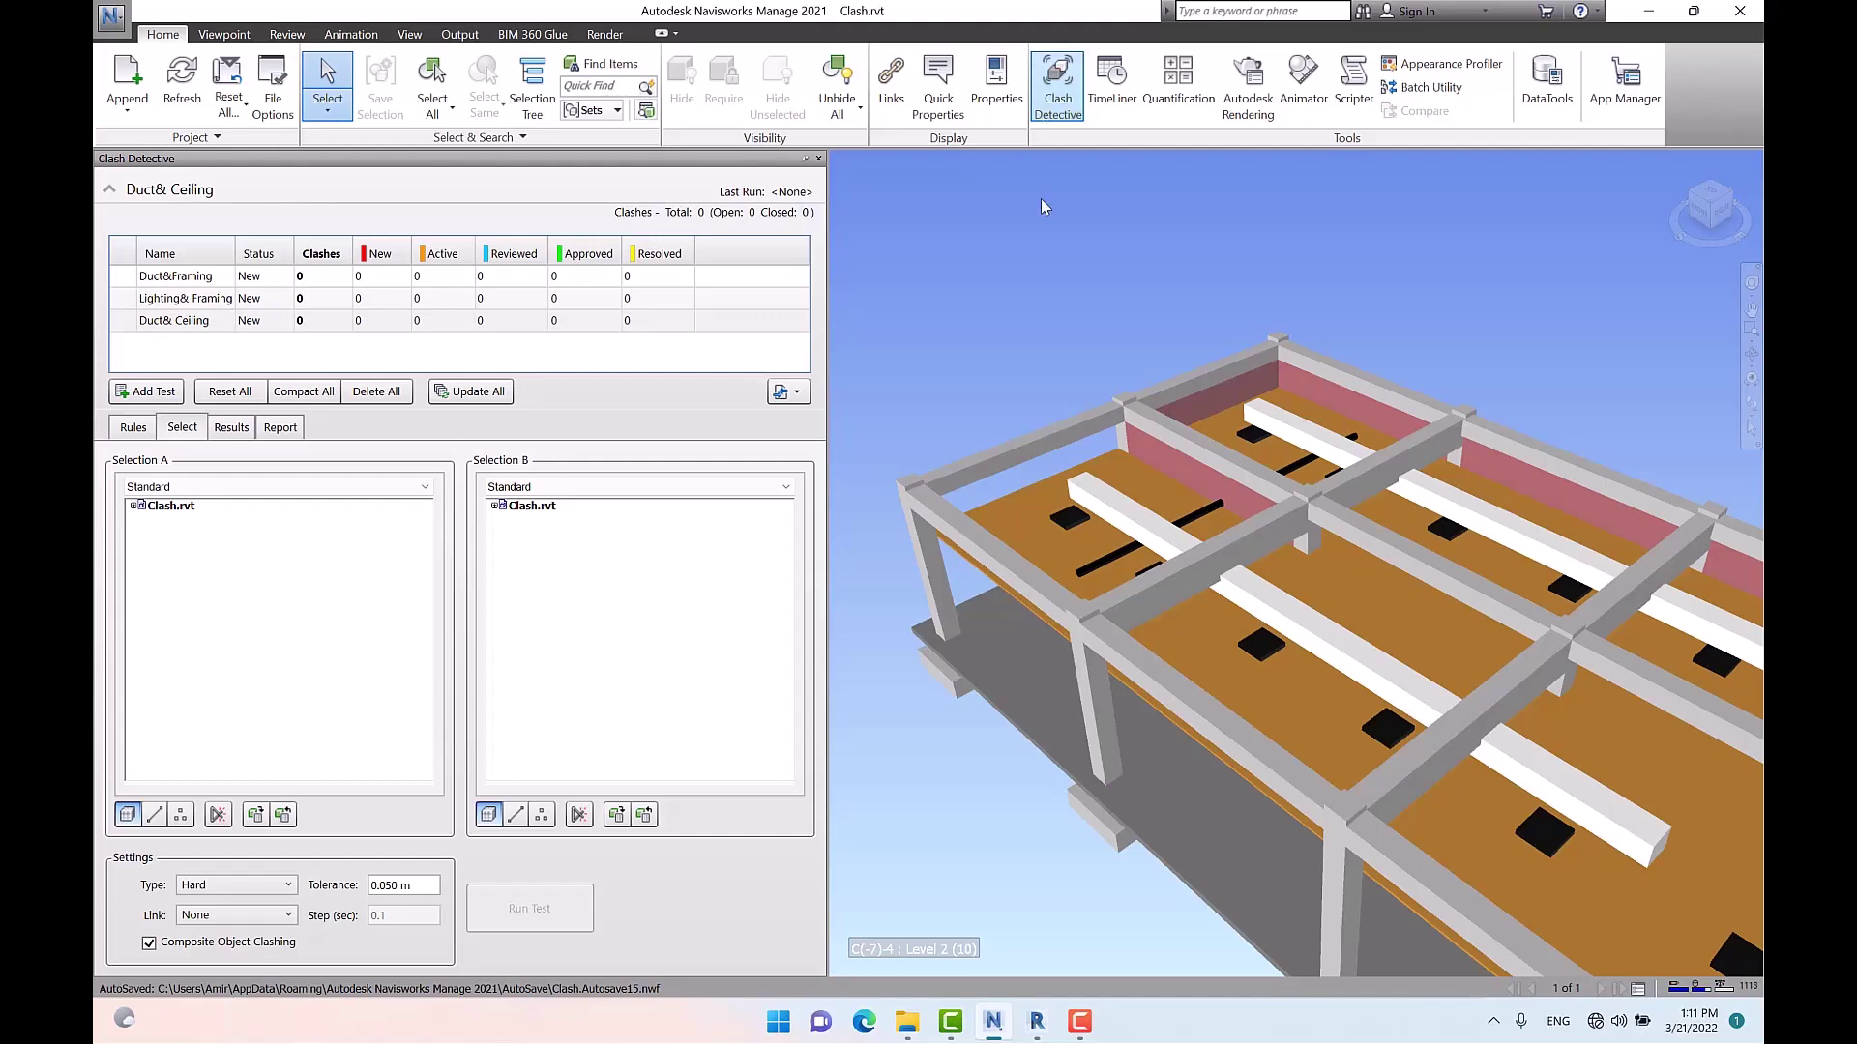
click(1037, 1023)
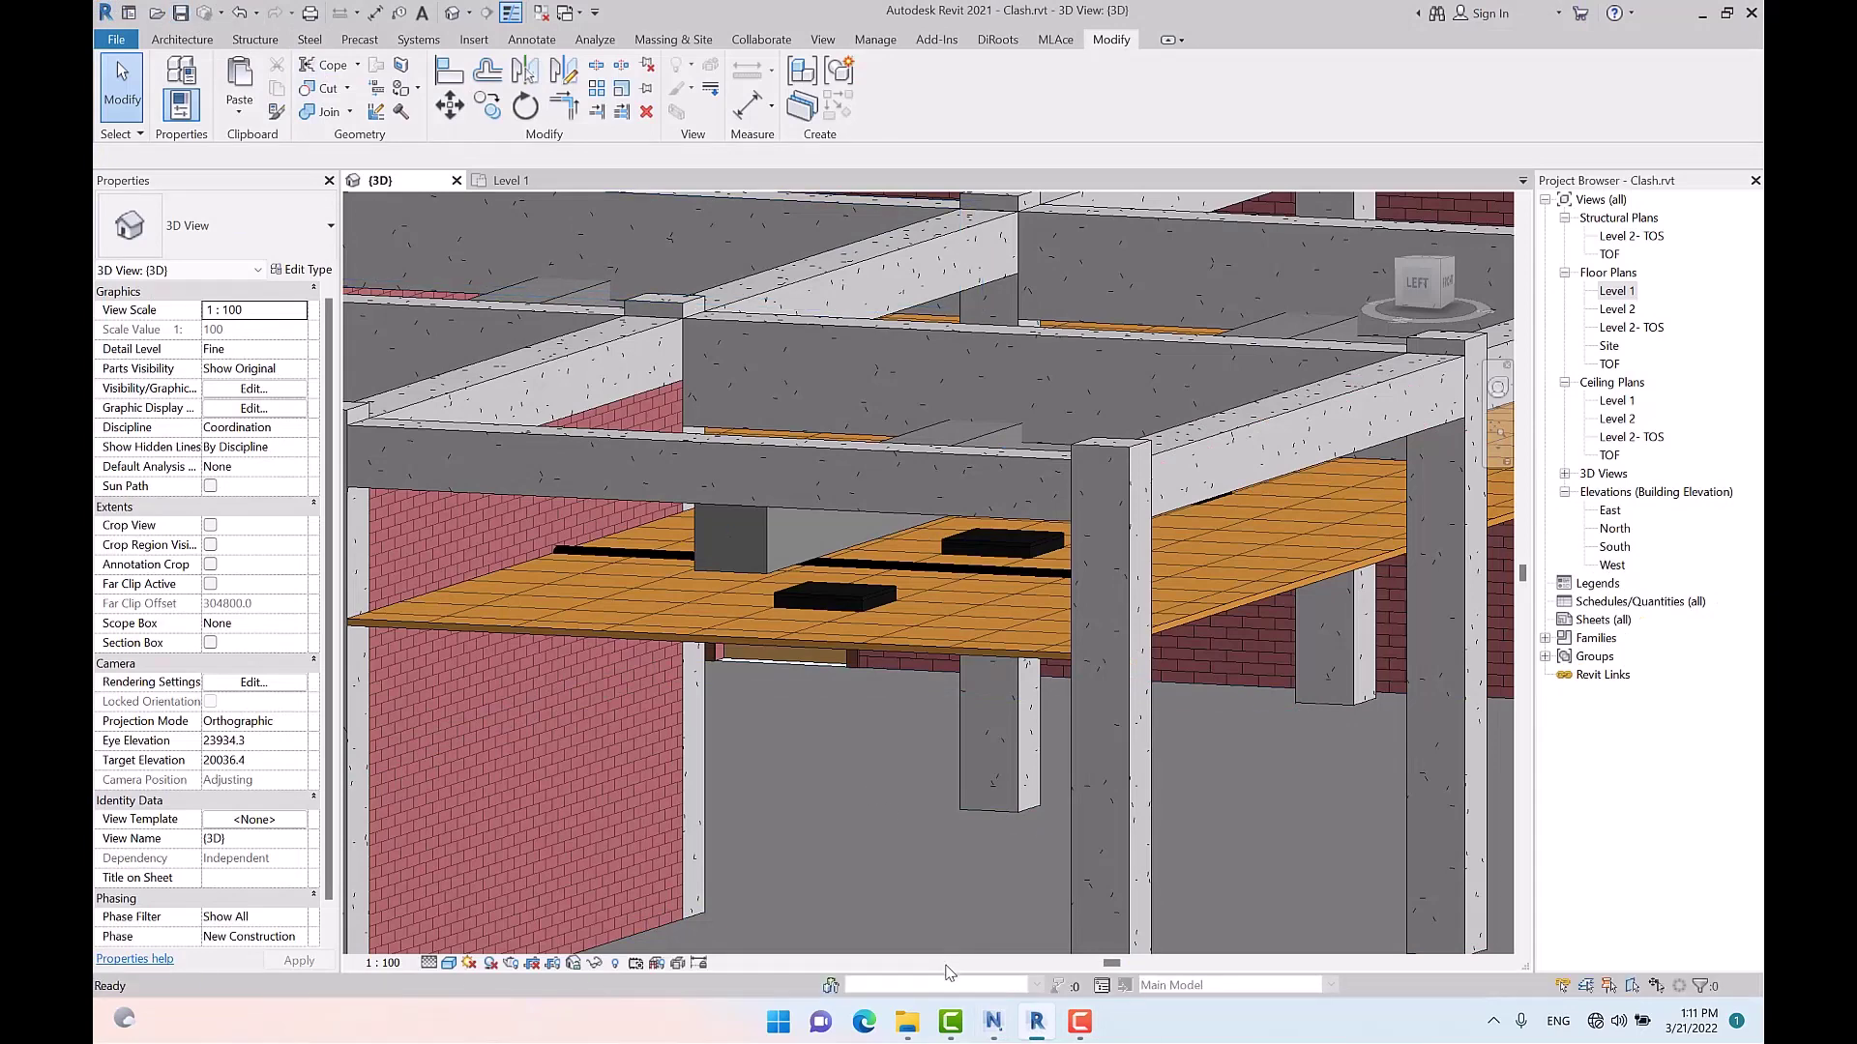
click(993, 1024)
click(192, 107)
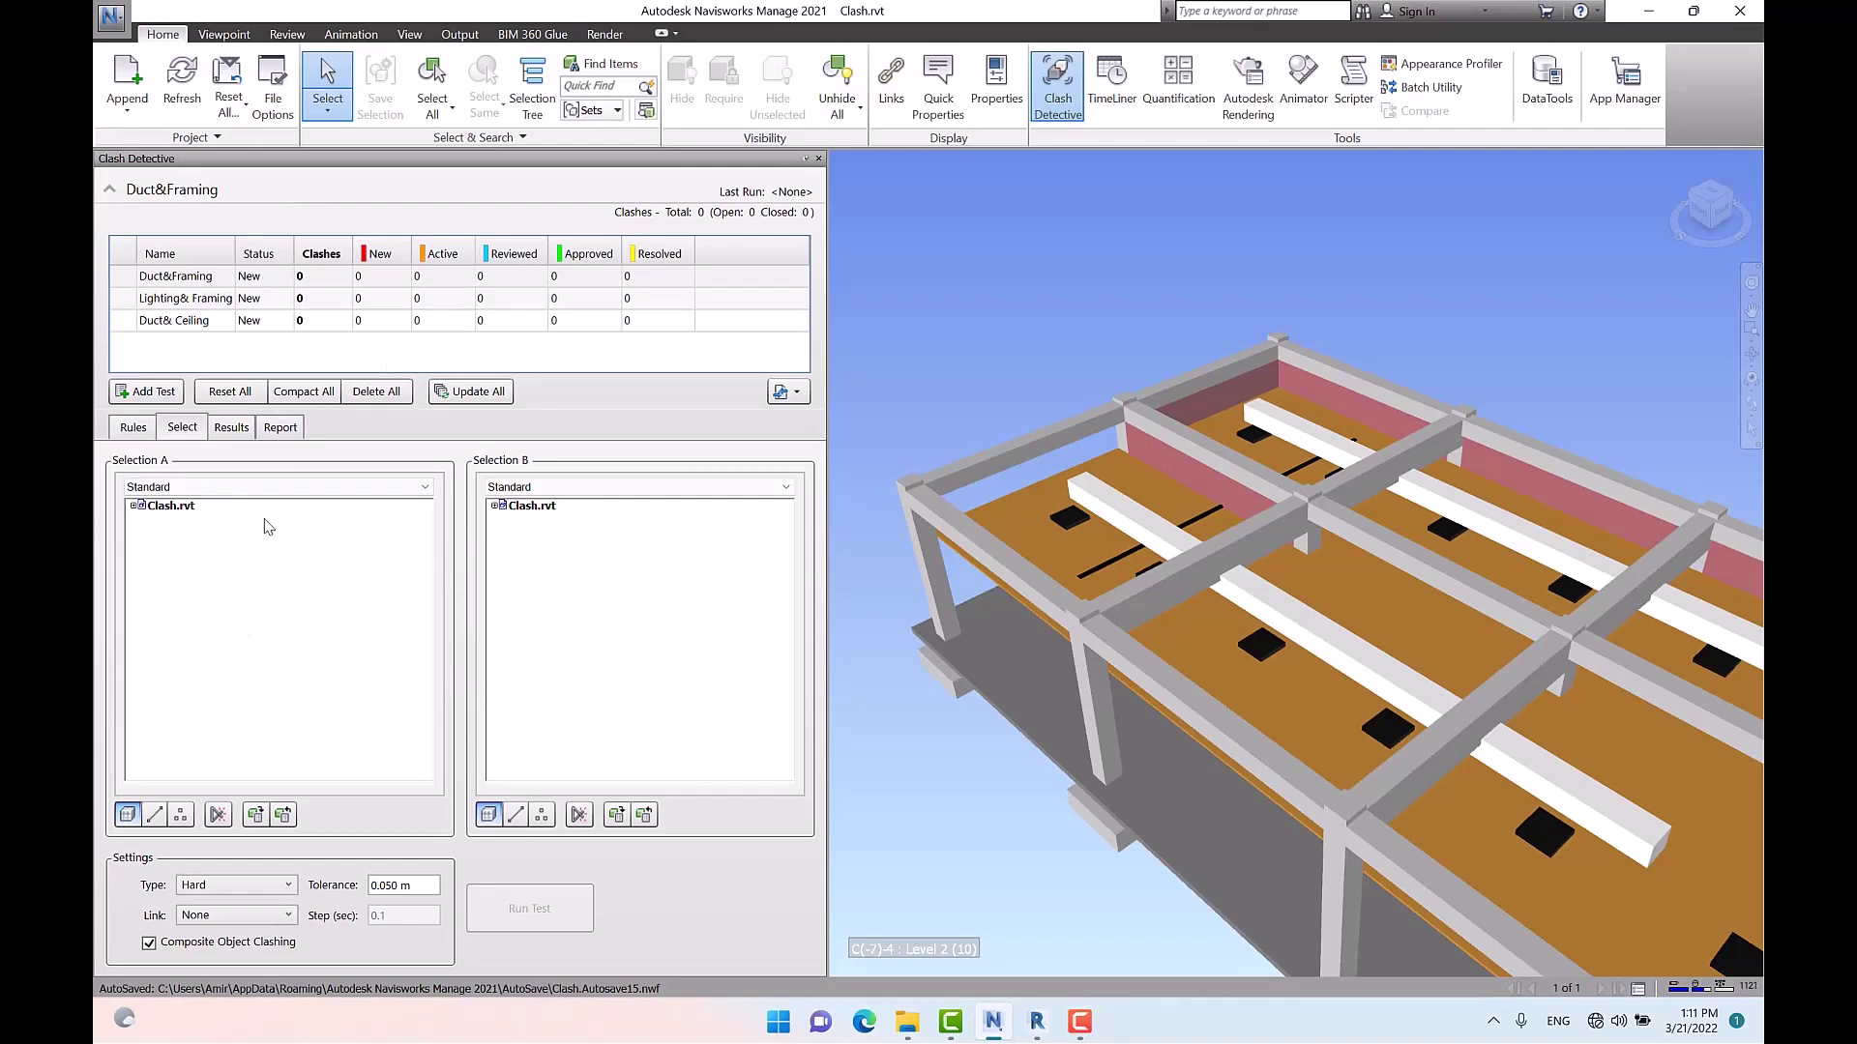
Rename the Duct& Ceiling clash test to Pipe& Ceiling
click(166, 323)
right_click(159, 321)
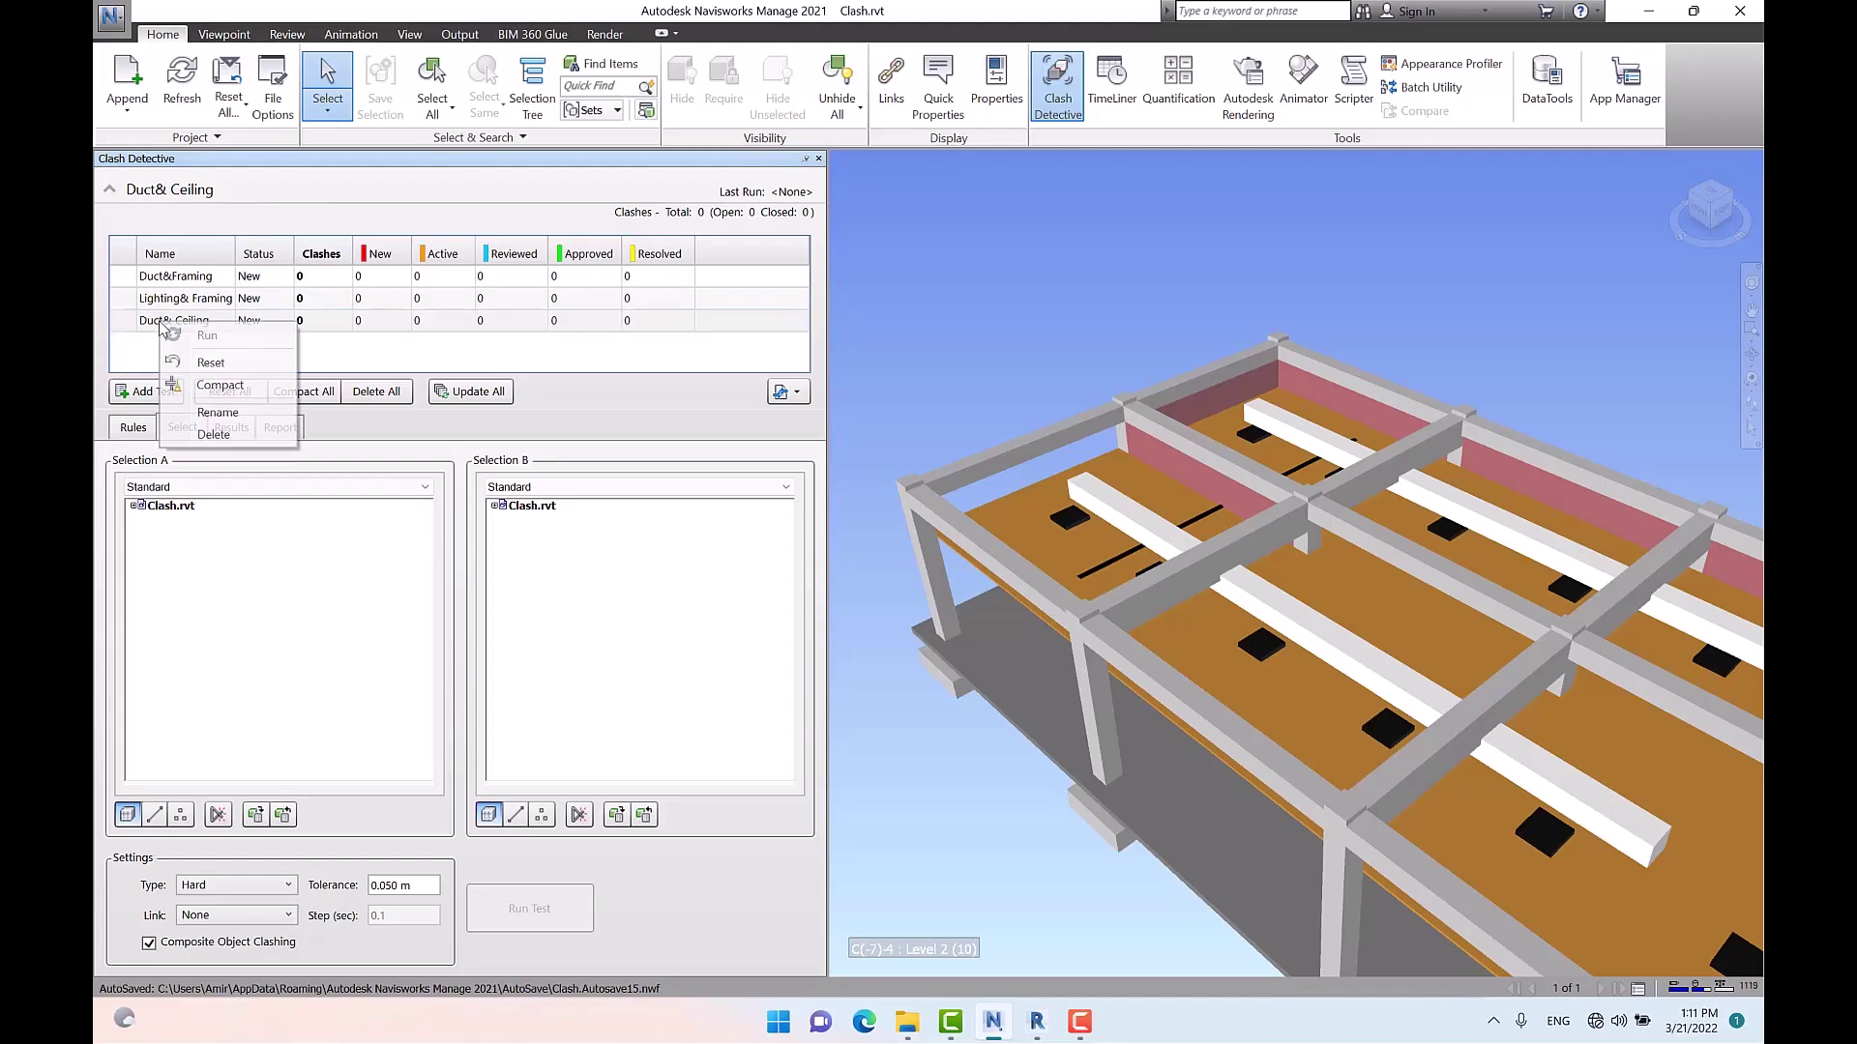
click(218, 412)
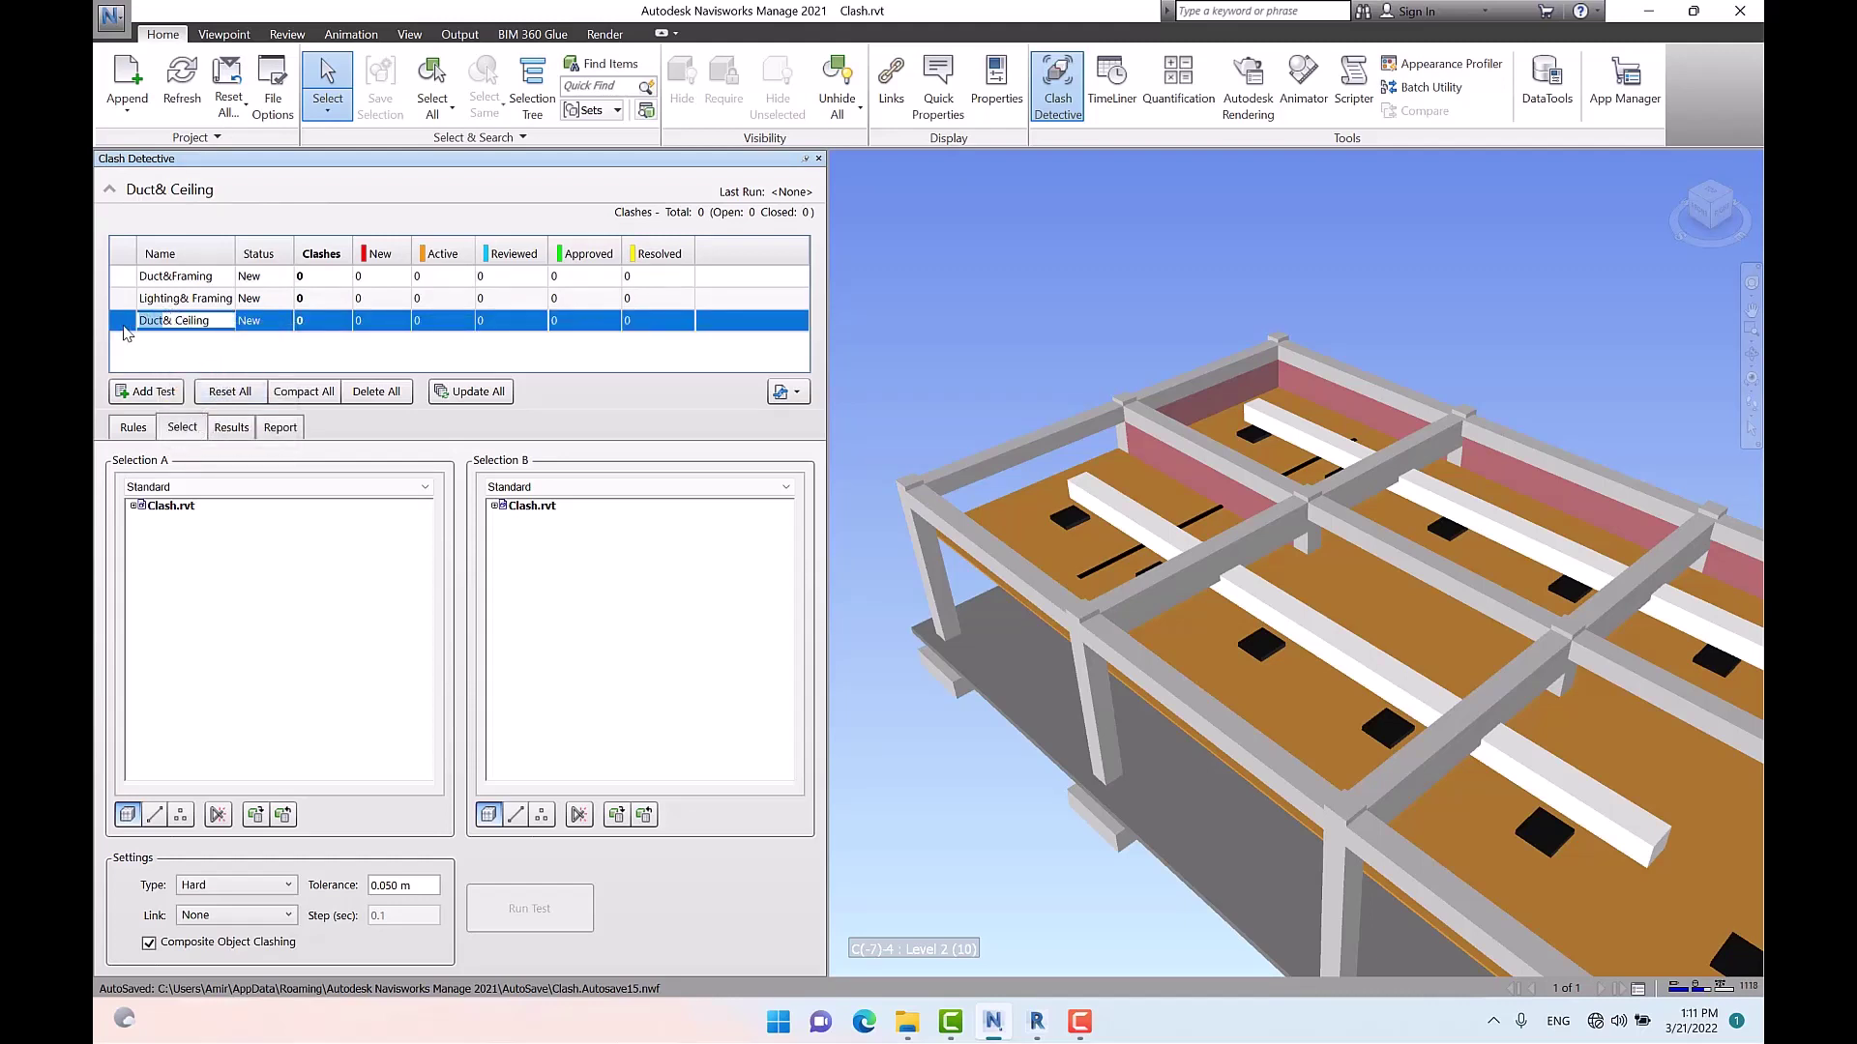
text(Pipe)
key(Return)
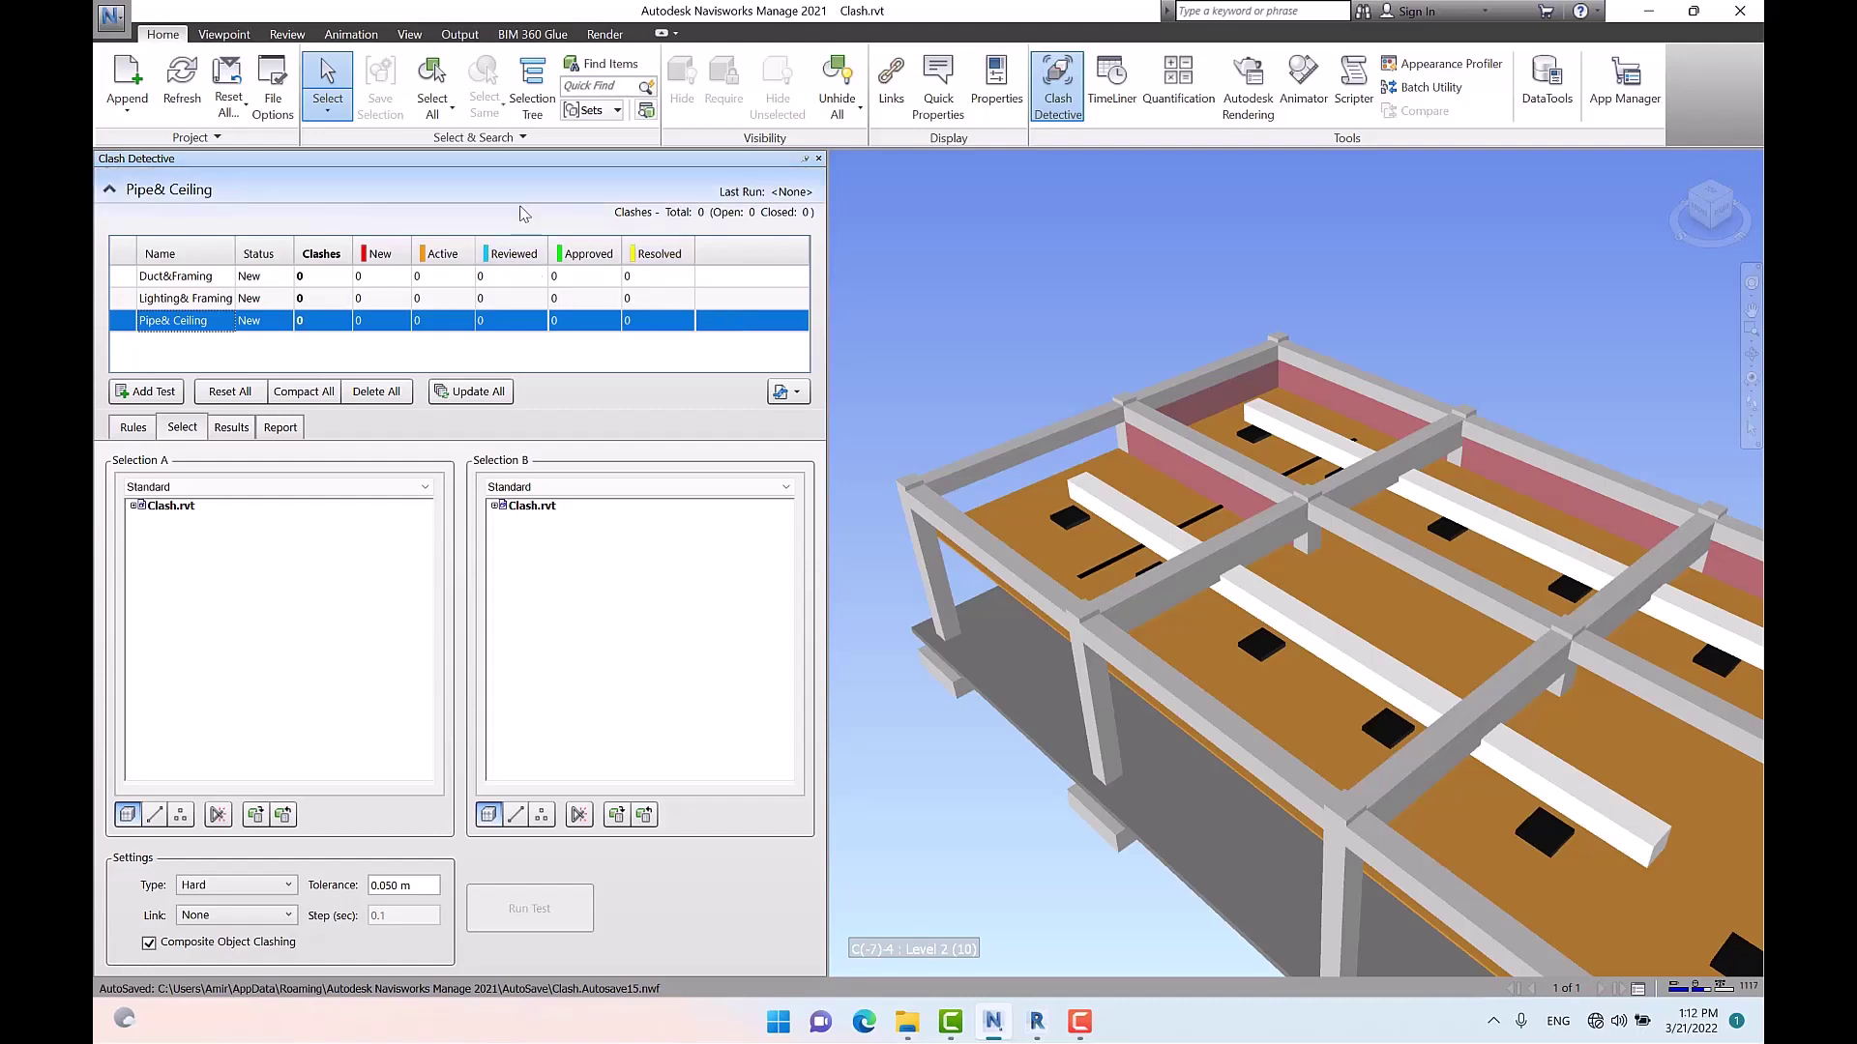
Open Find Items and start a search condition with category Element, property Category and the equals (=) condition
click(604, 64)
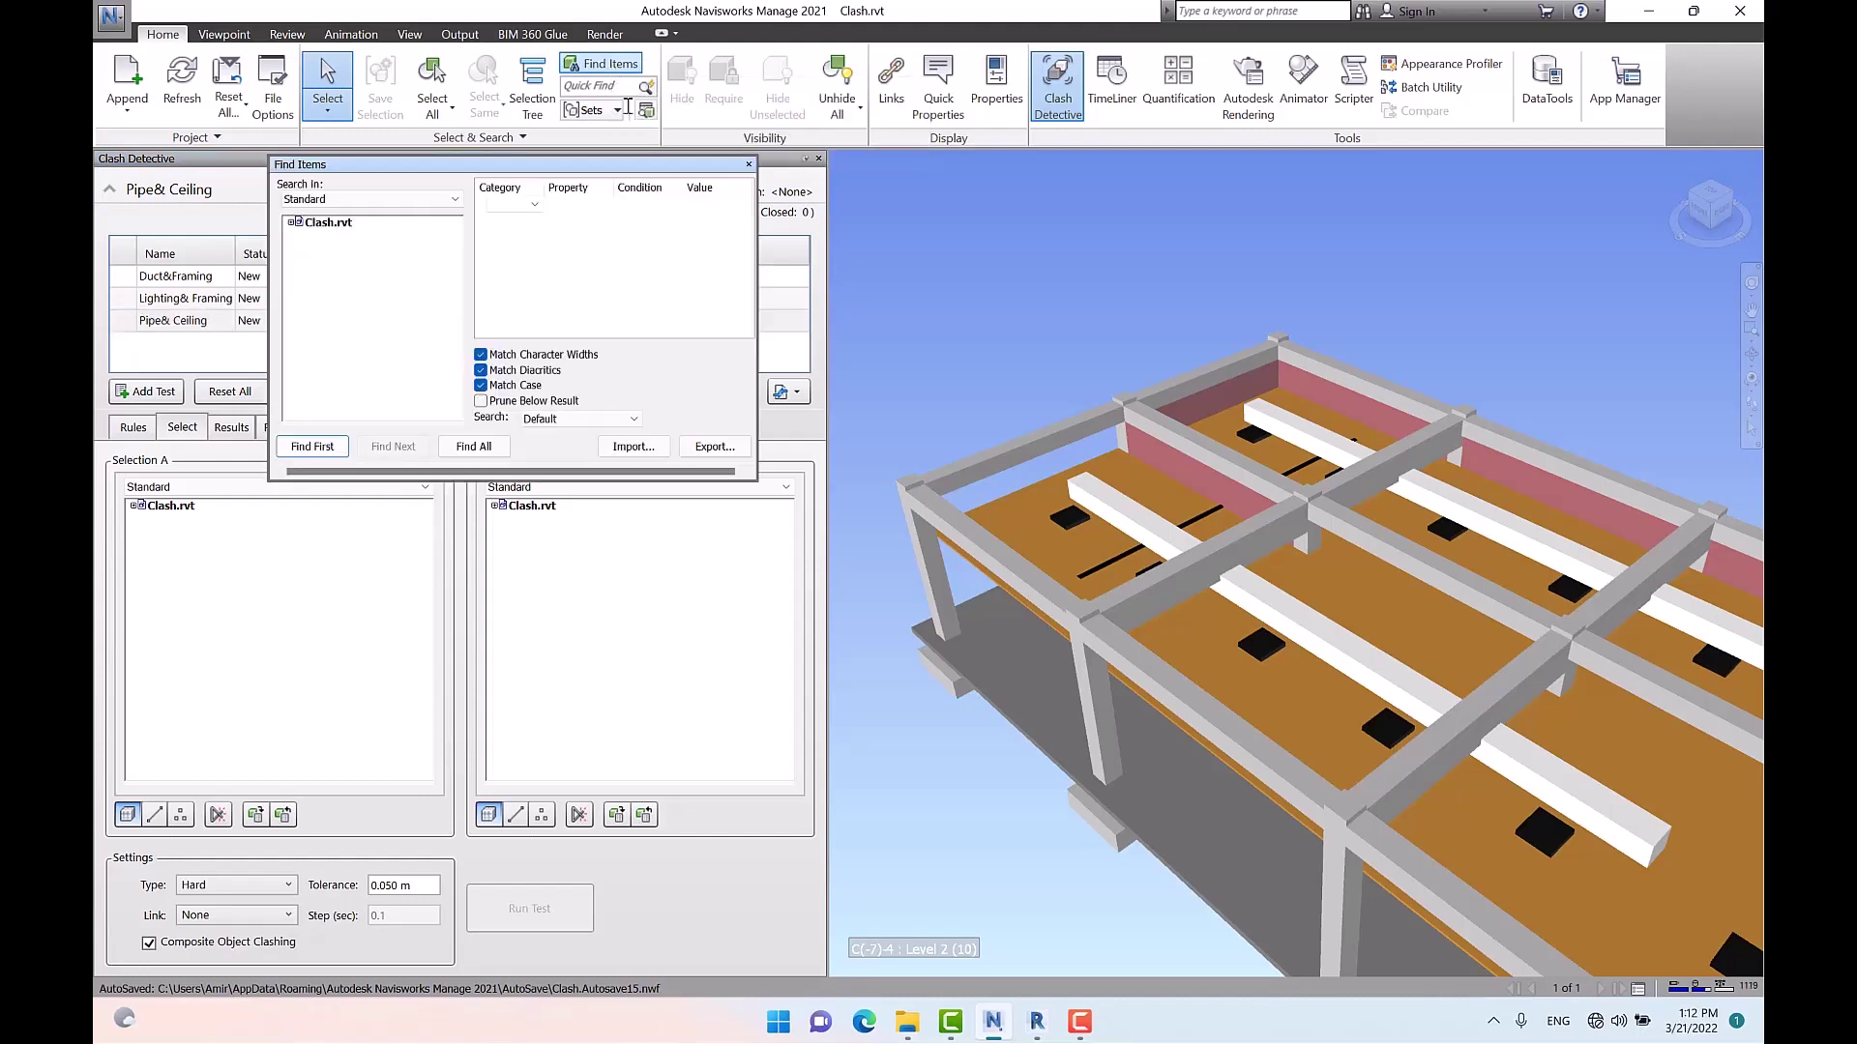
drag(565, 174, 842, 280)
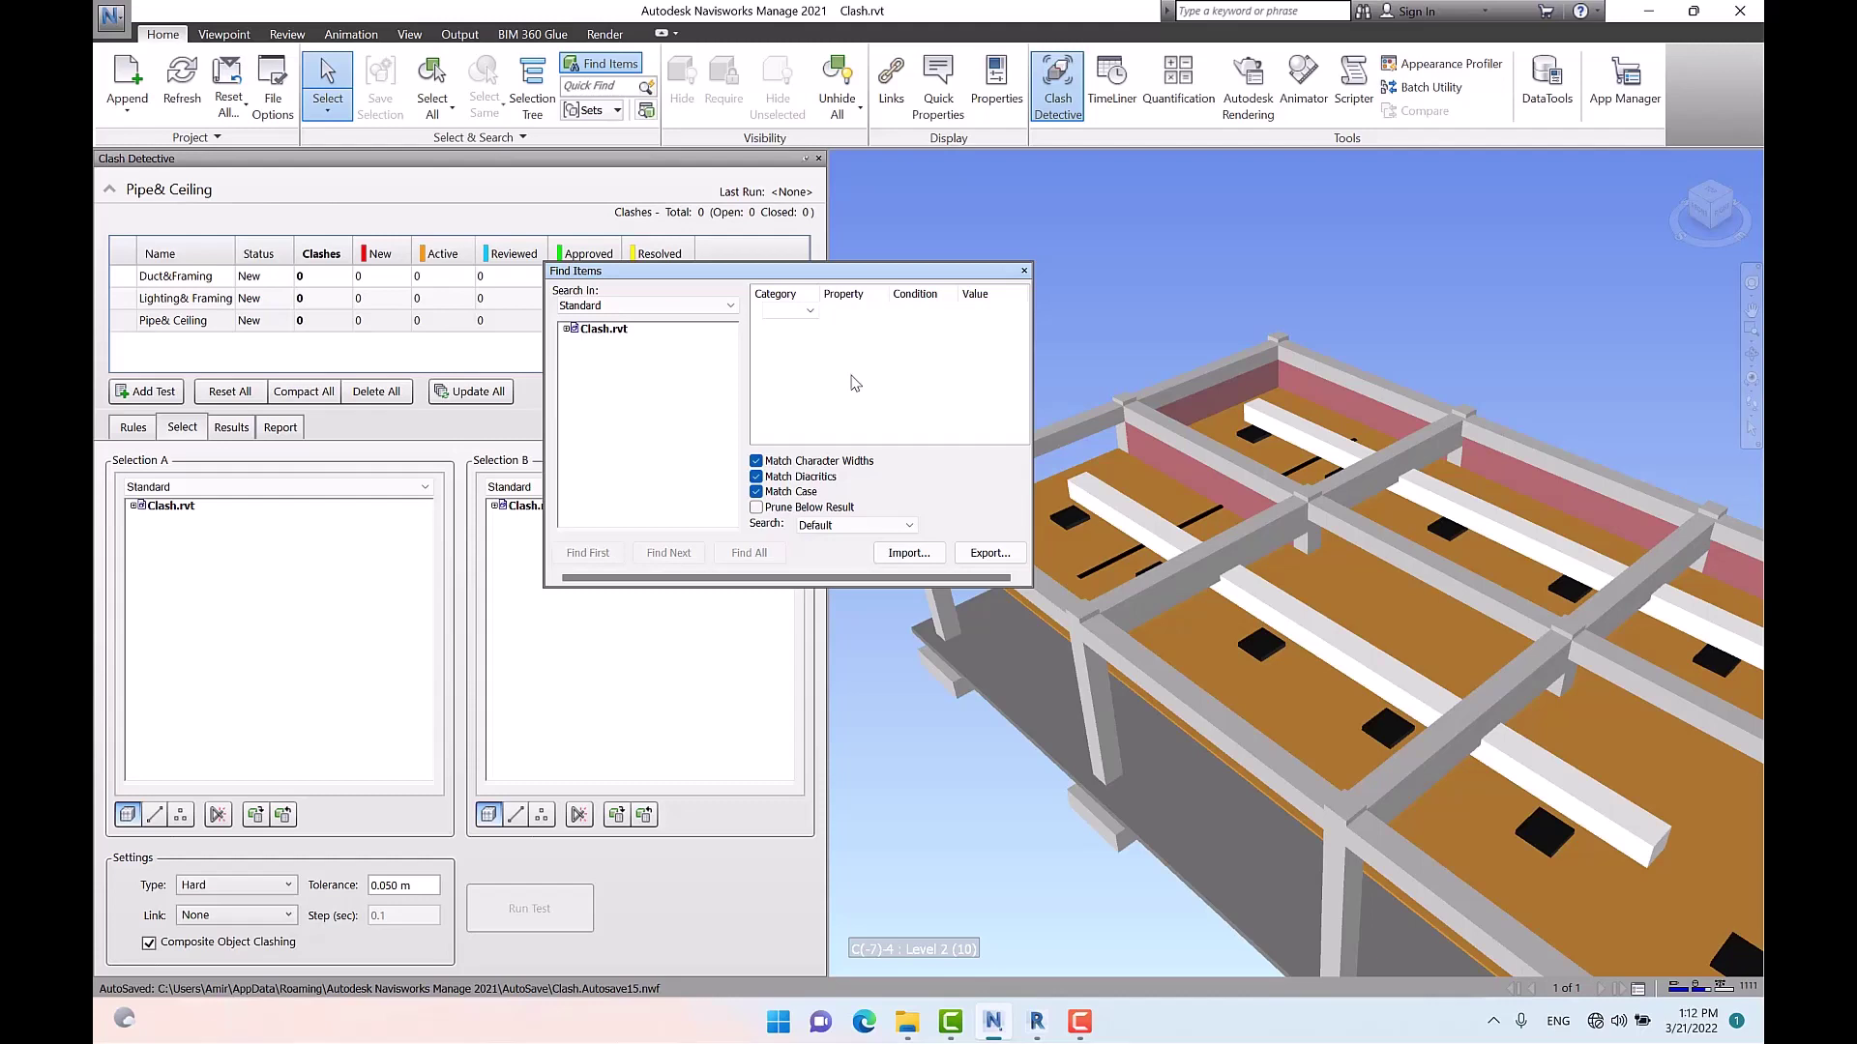
click(803, 312)
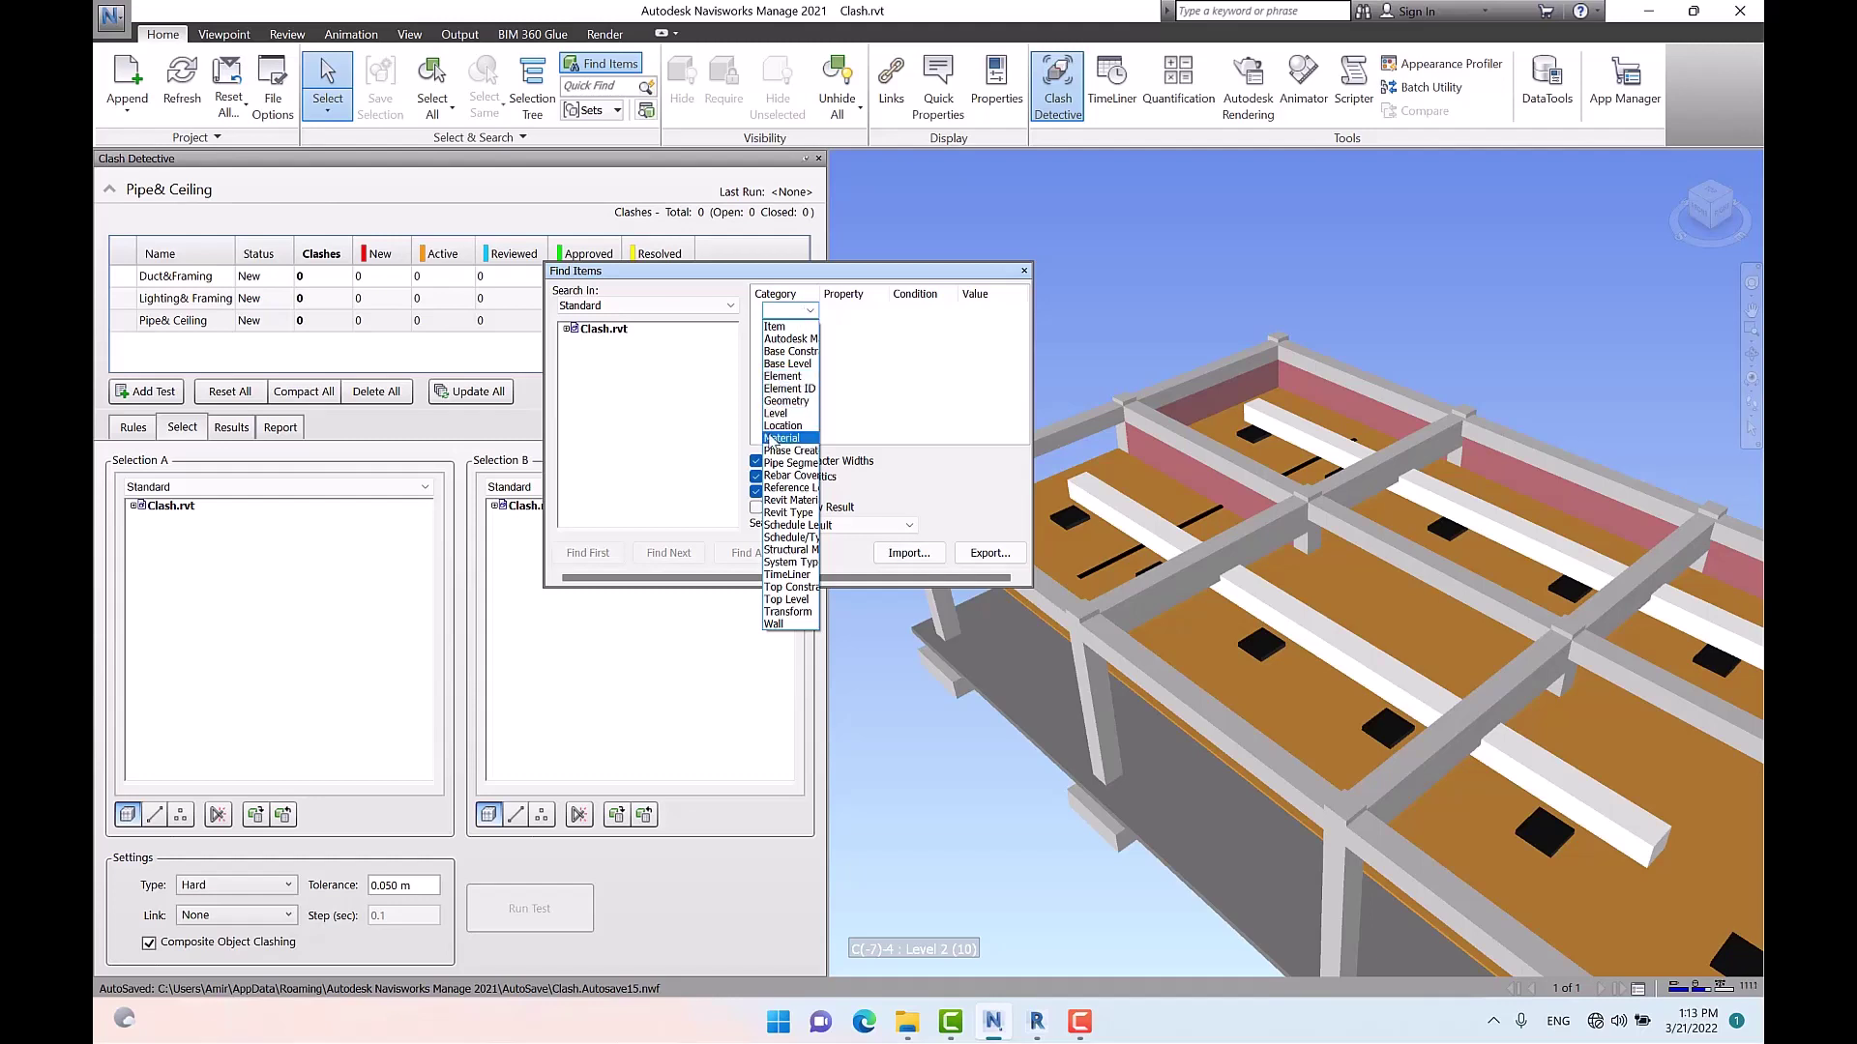
click(783, 377)
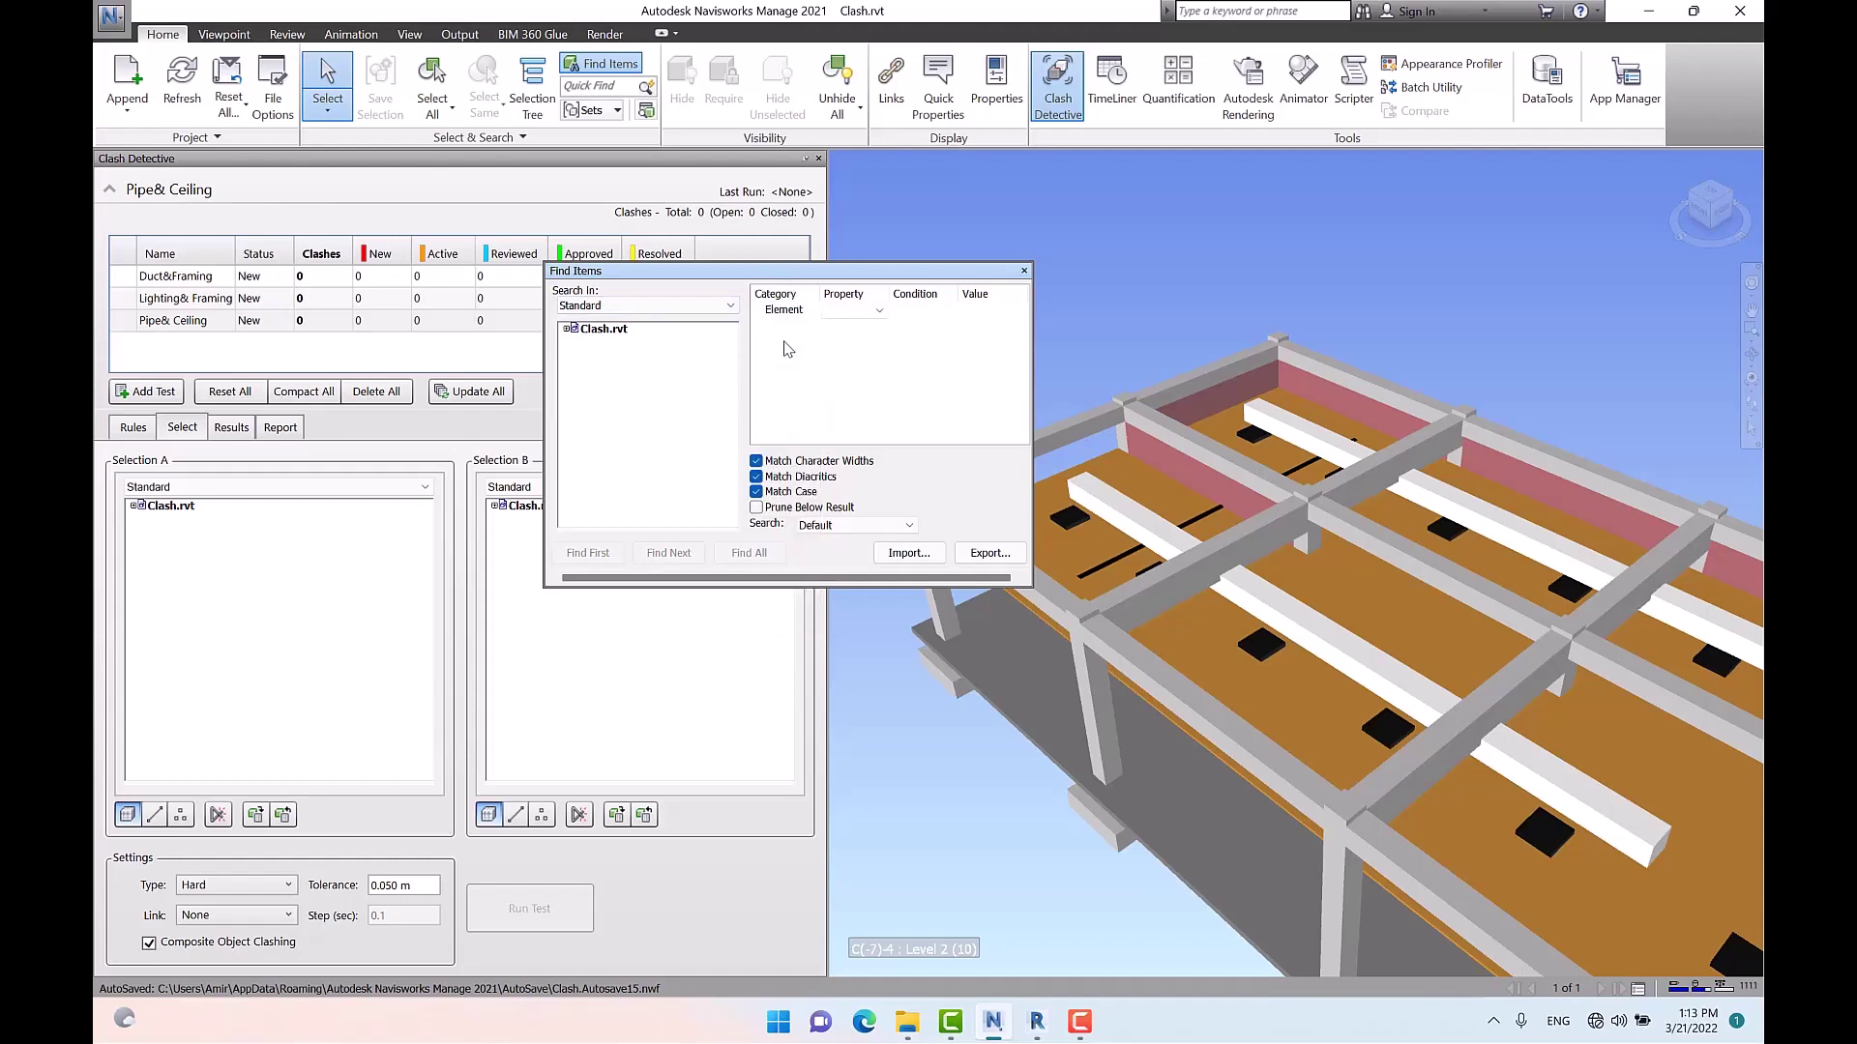
click(877, 311)
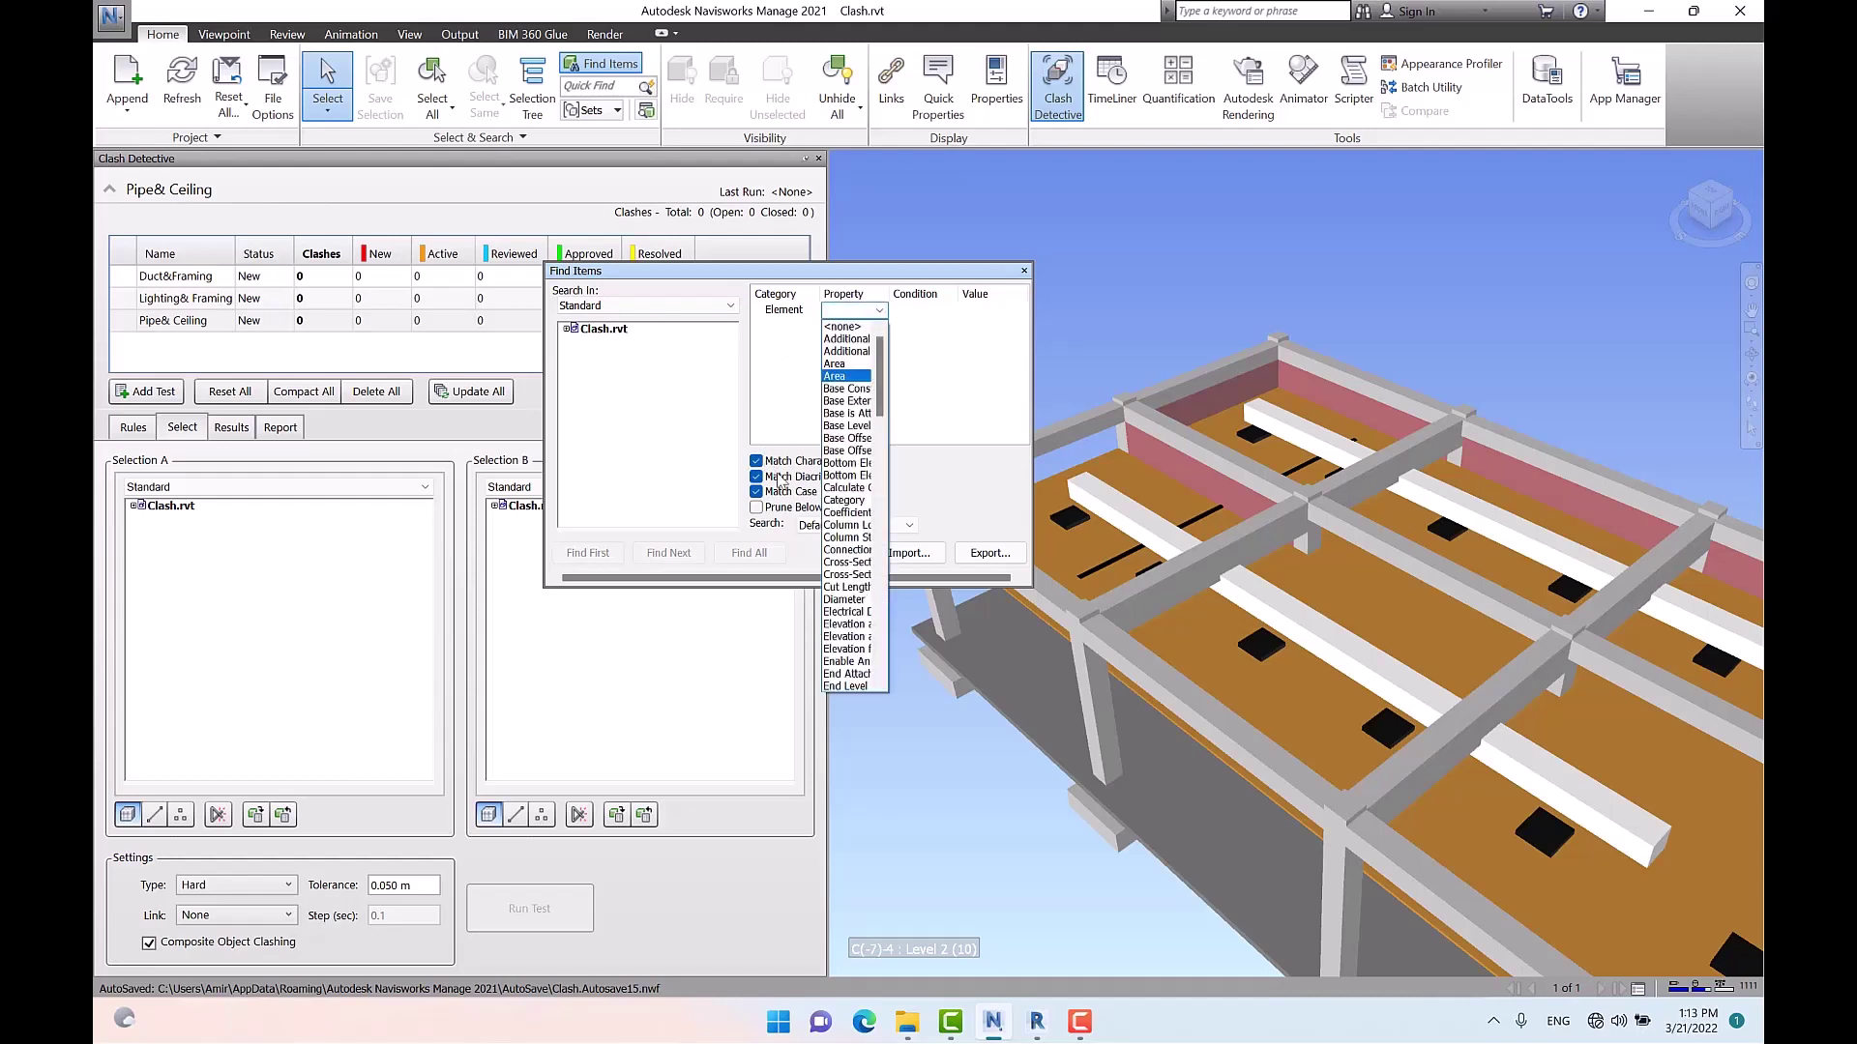
click(849, 501)
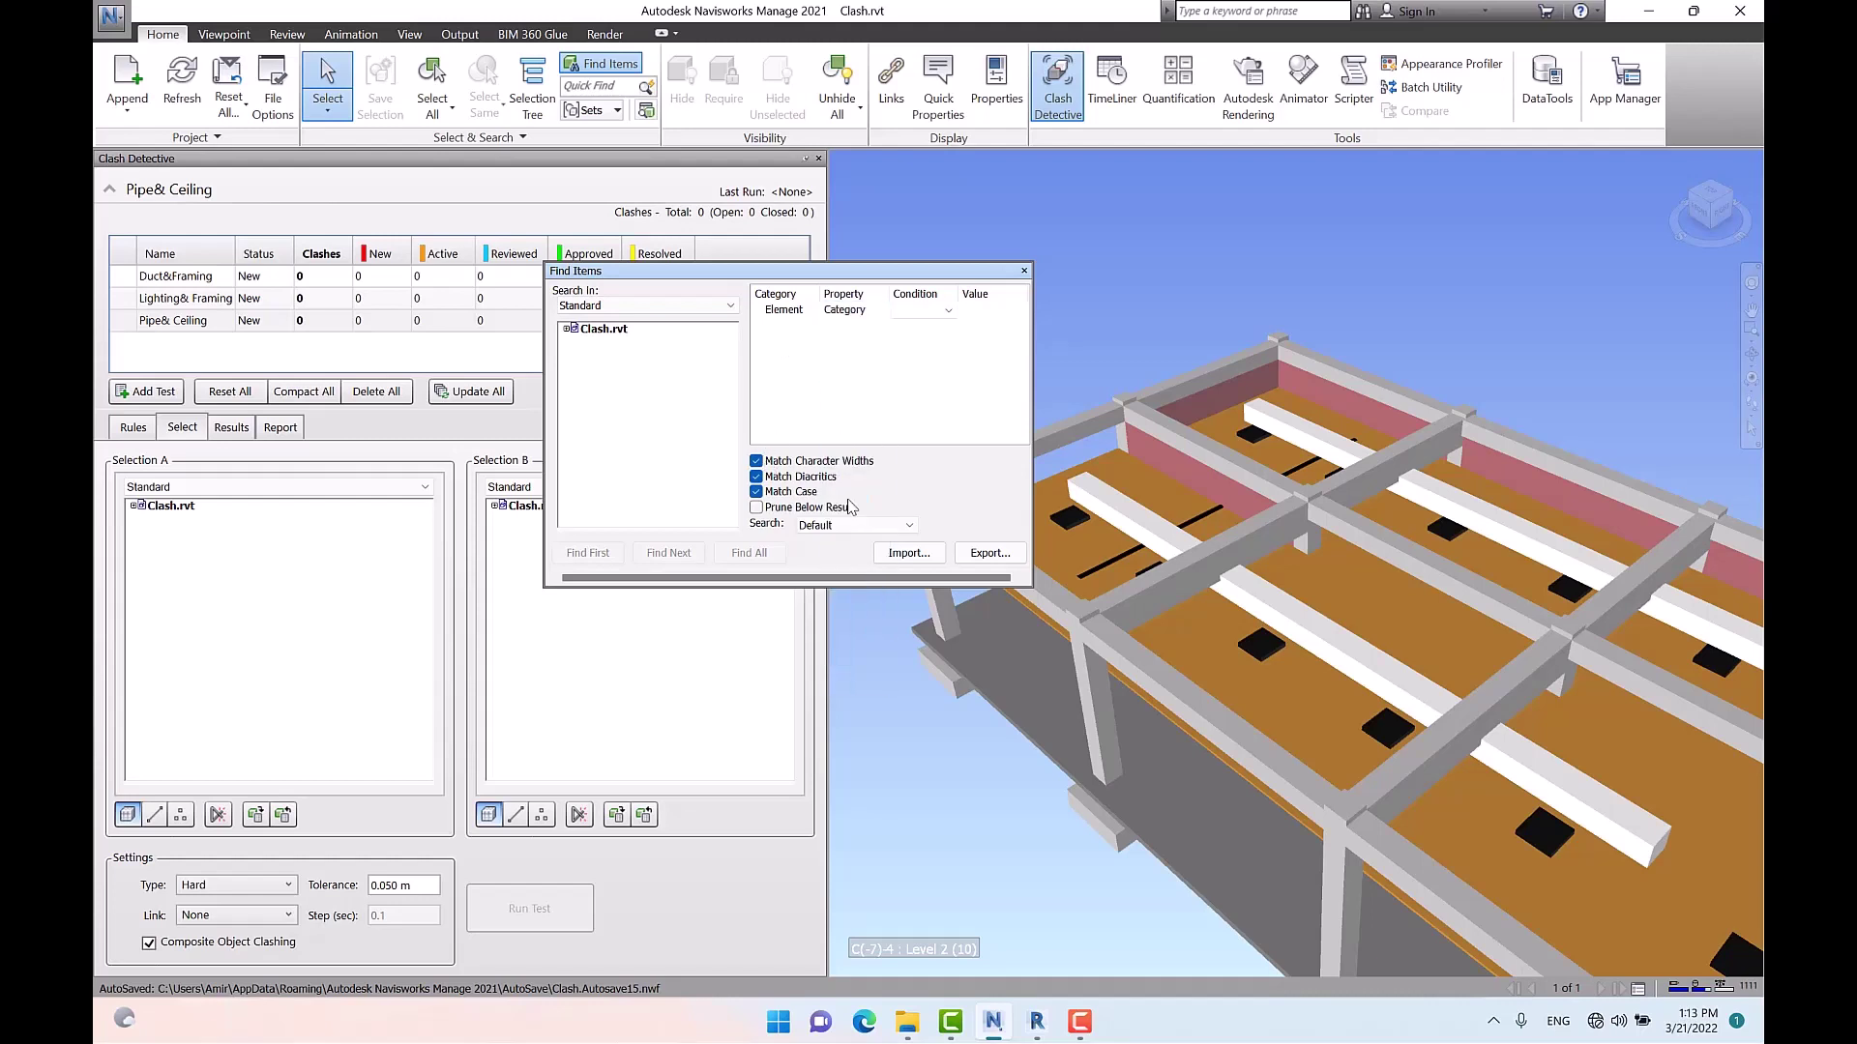
click(949, 311)
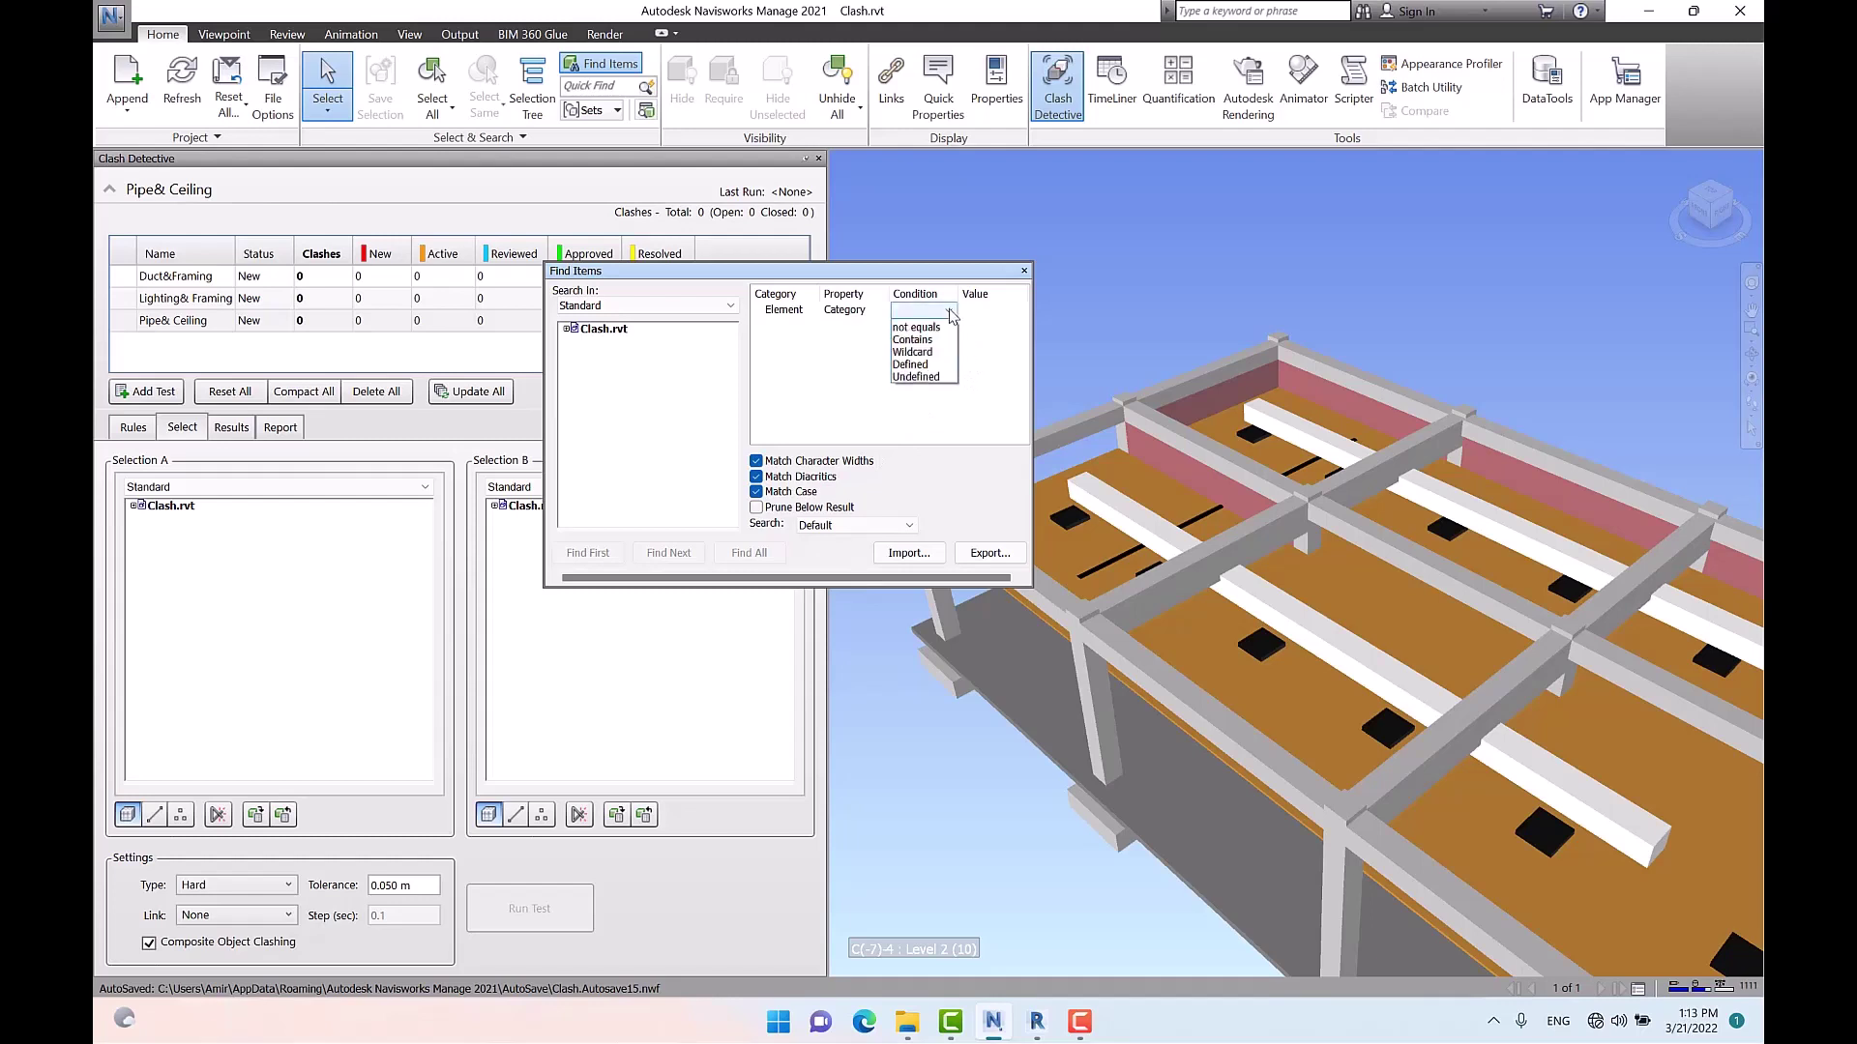
click(927, 327)
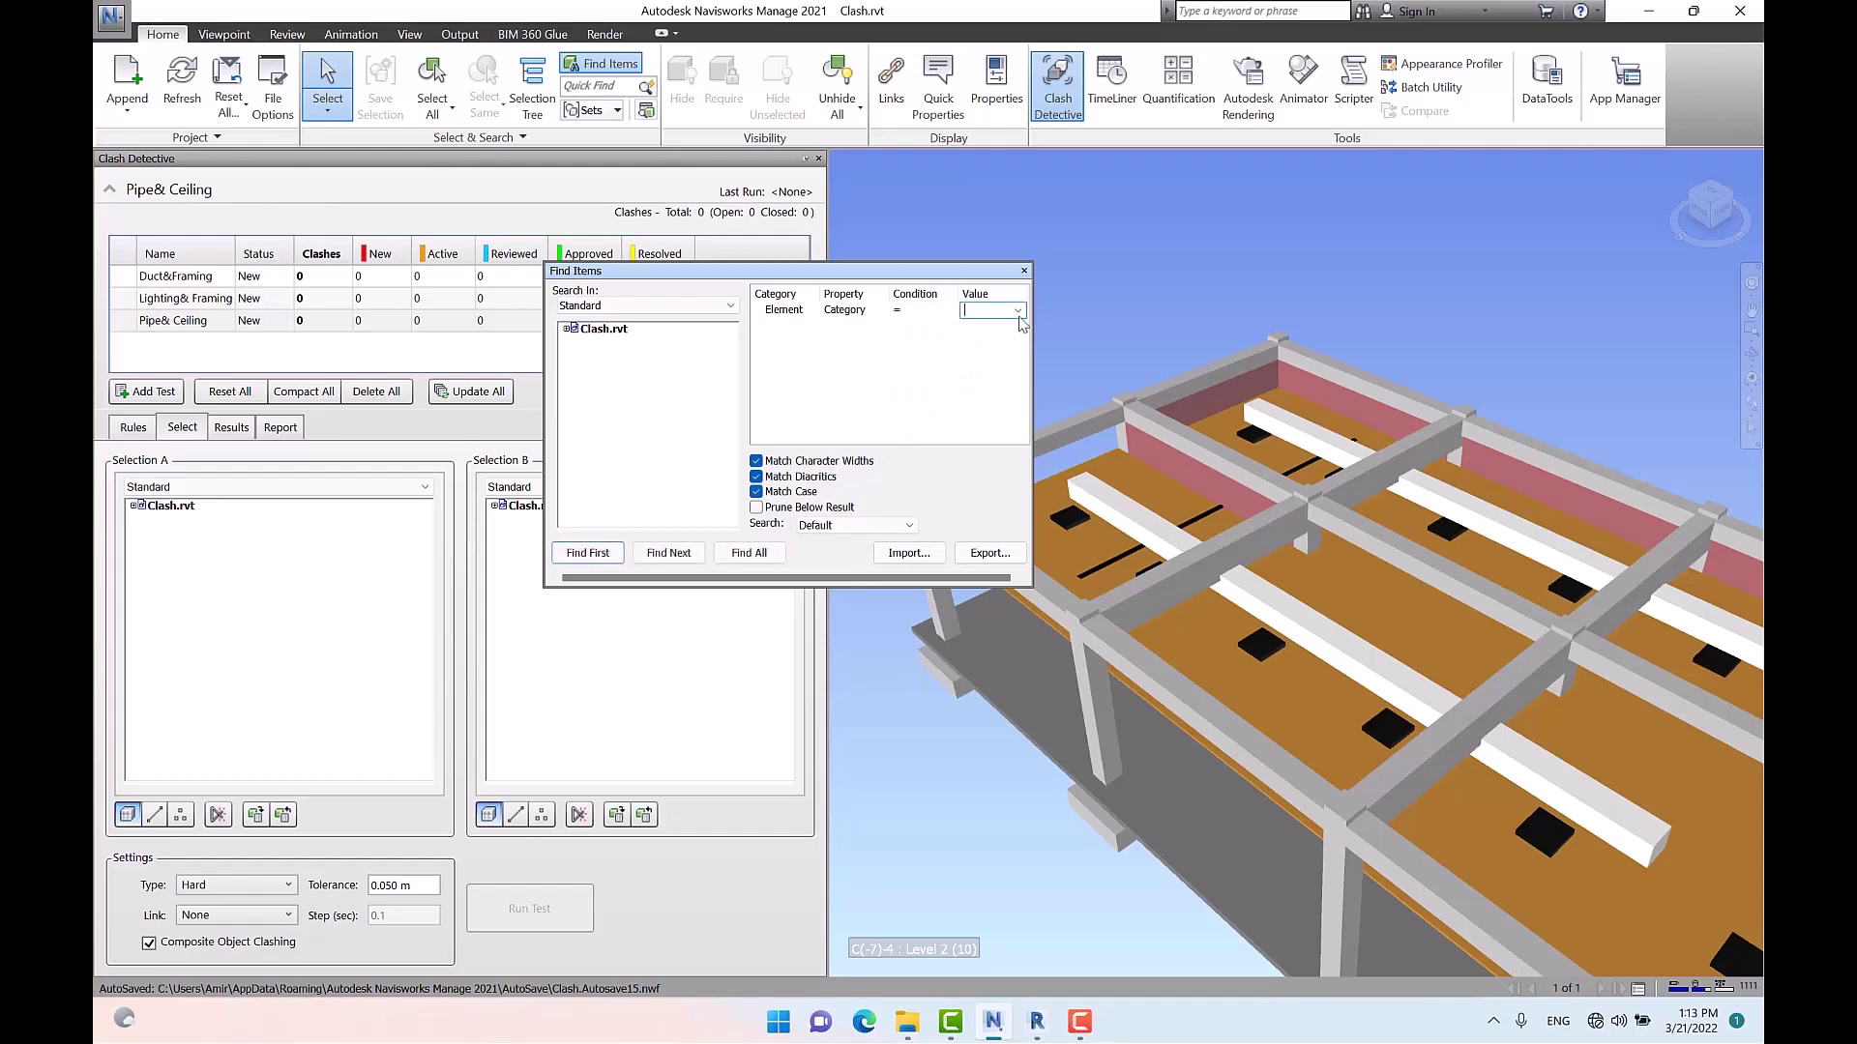
Widen the Find Items window and its Value column, and find all items whose category equals Structural Framing
click(1018, 311)
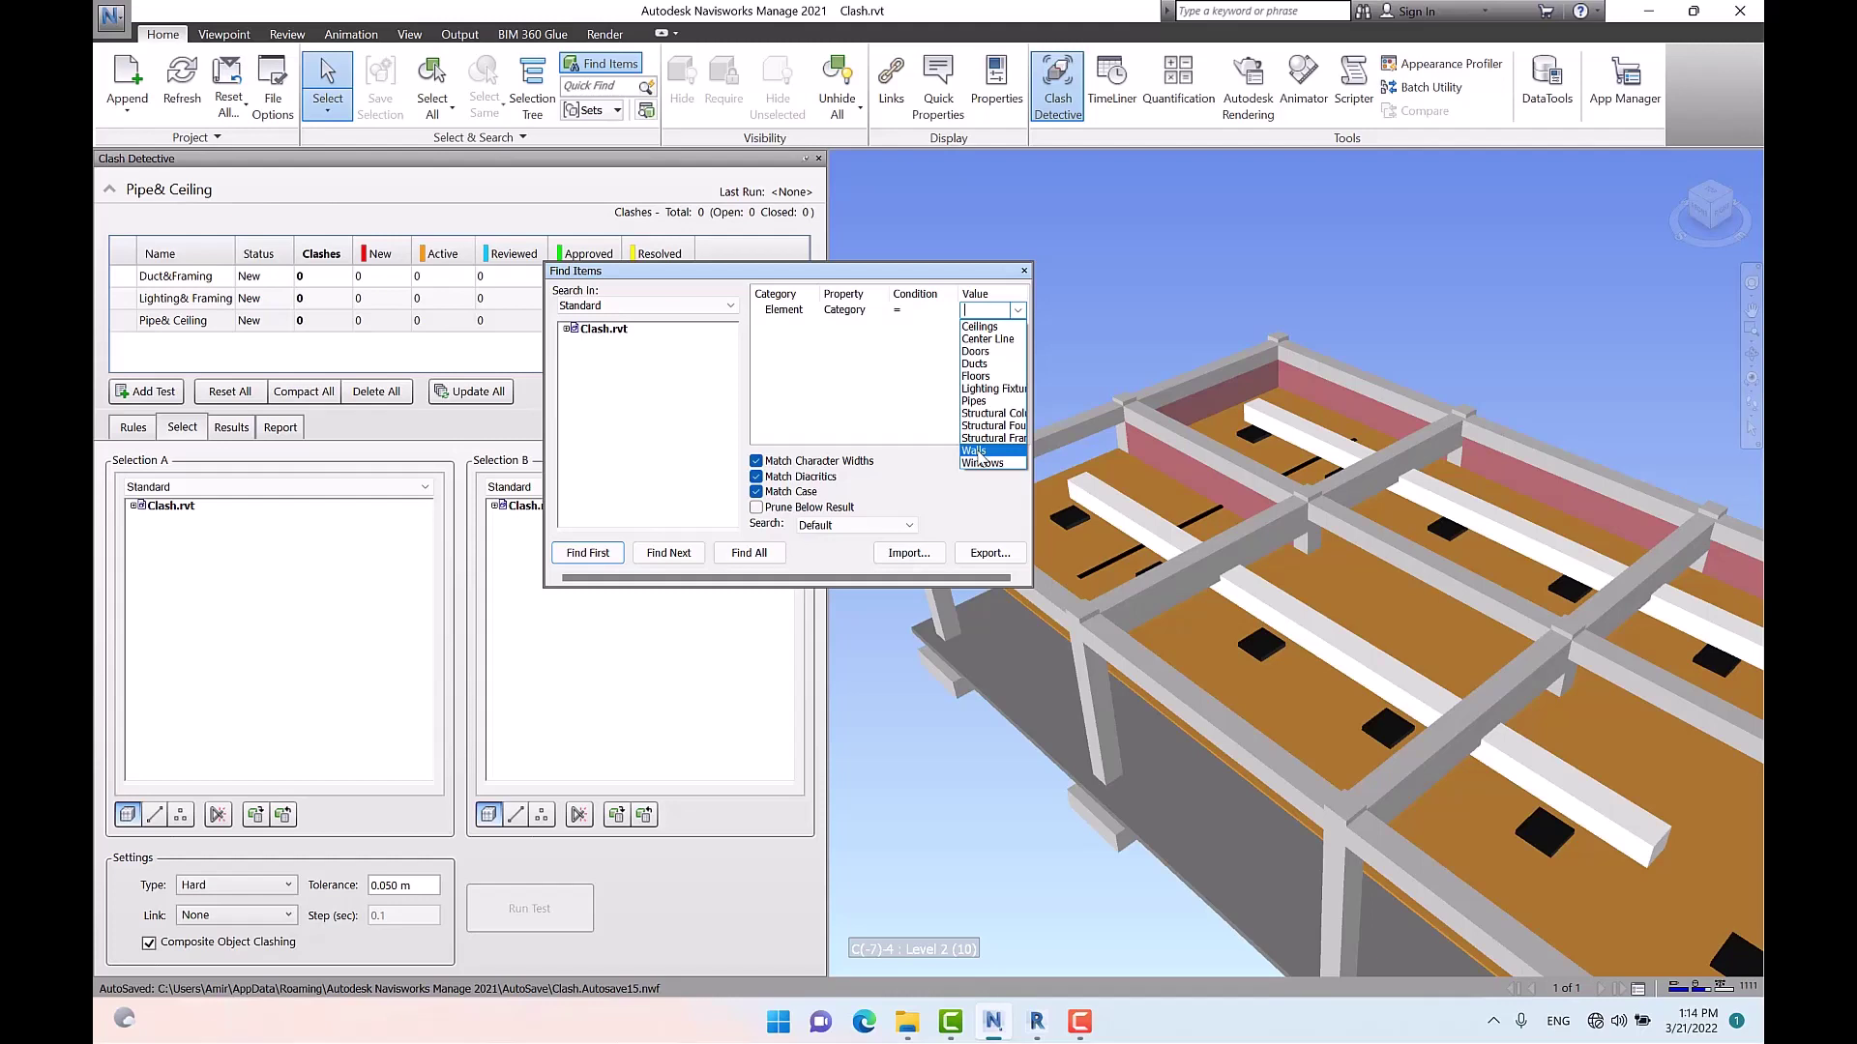
click(982, 279)
drag(1031, 299, 1246, 298)
click(1109, 313)
click(1123, 312)
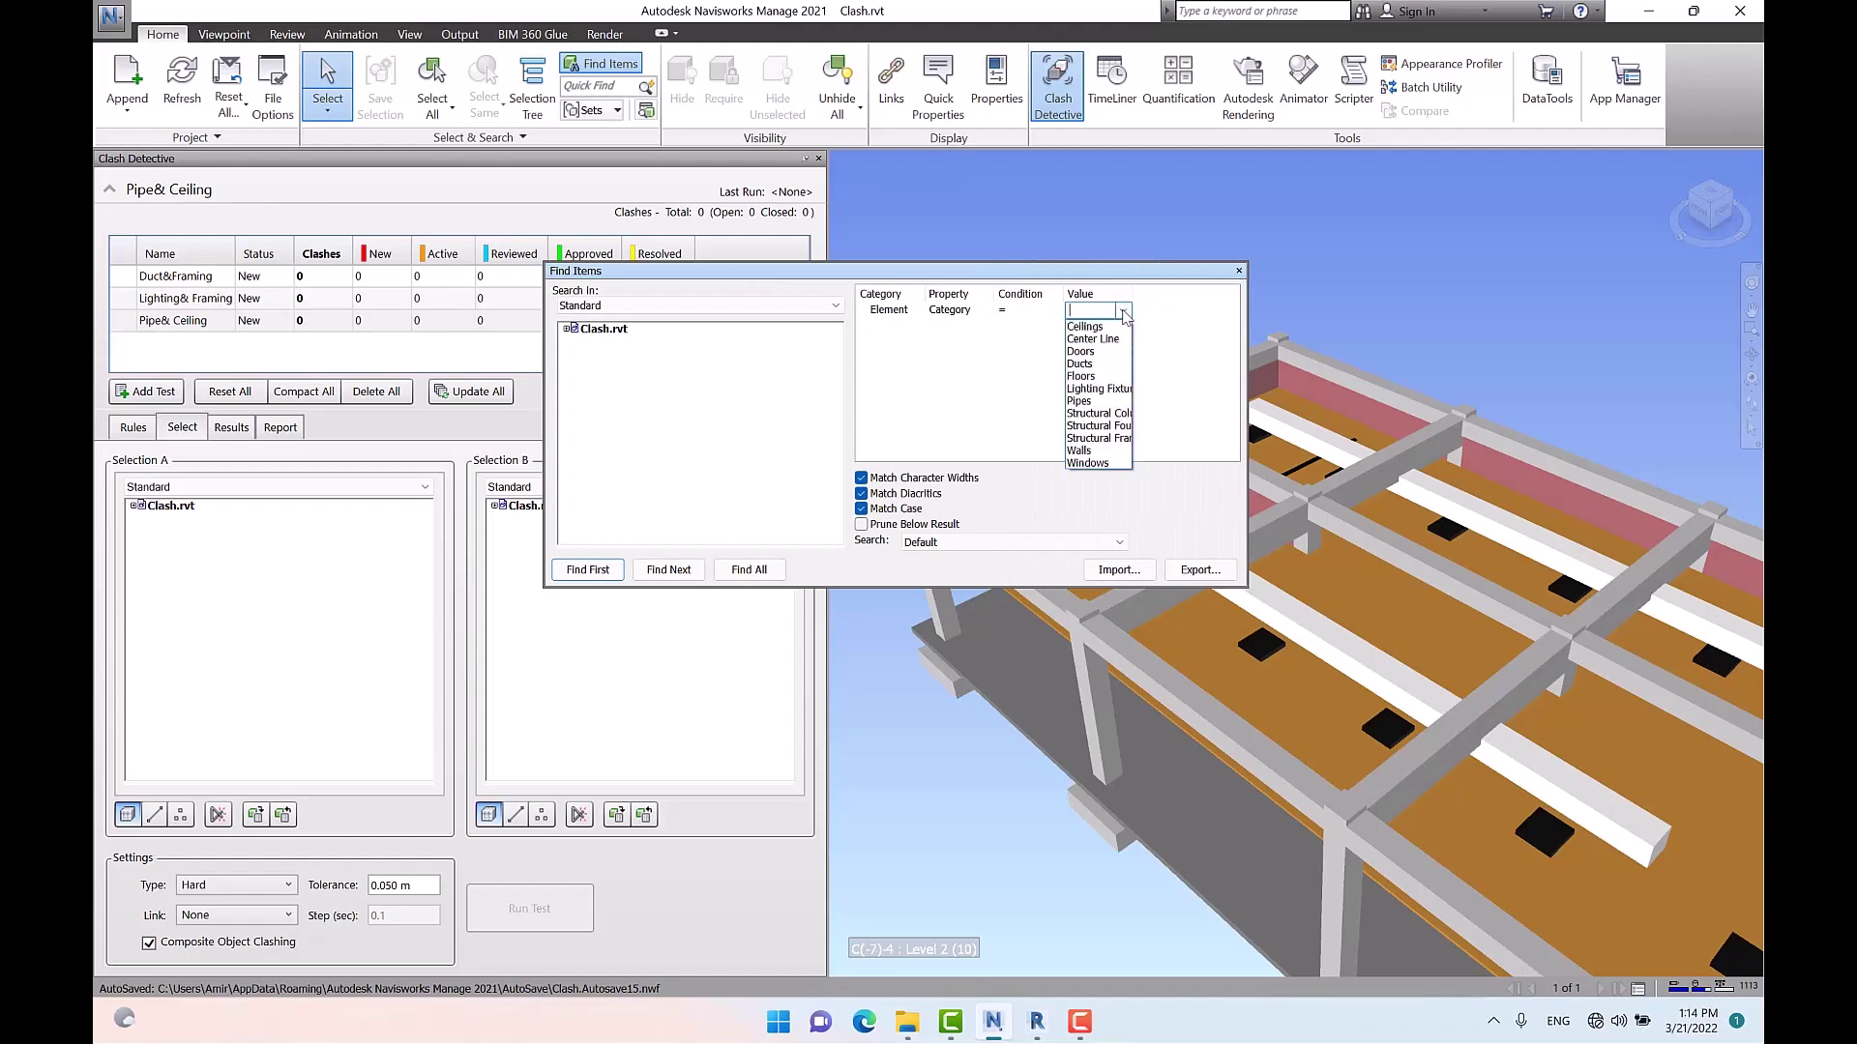
click(1142, 292)
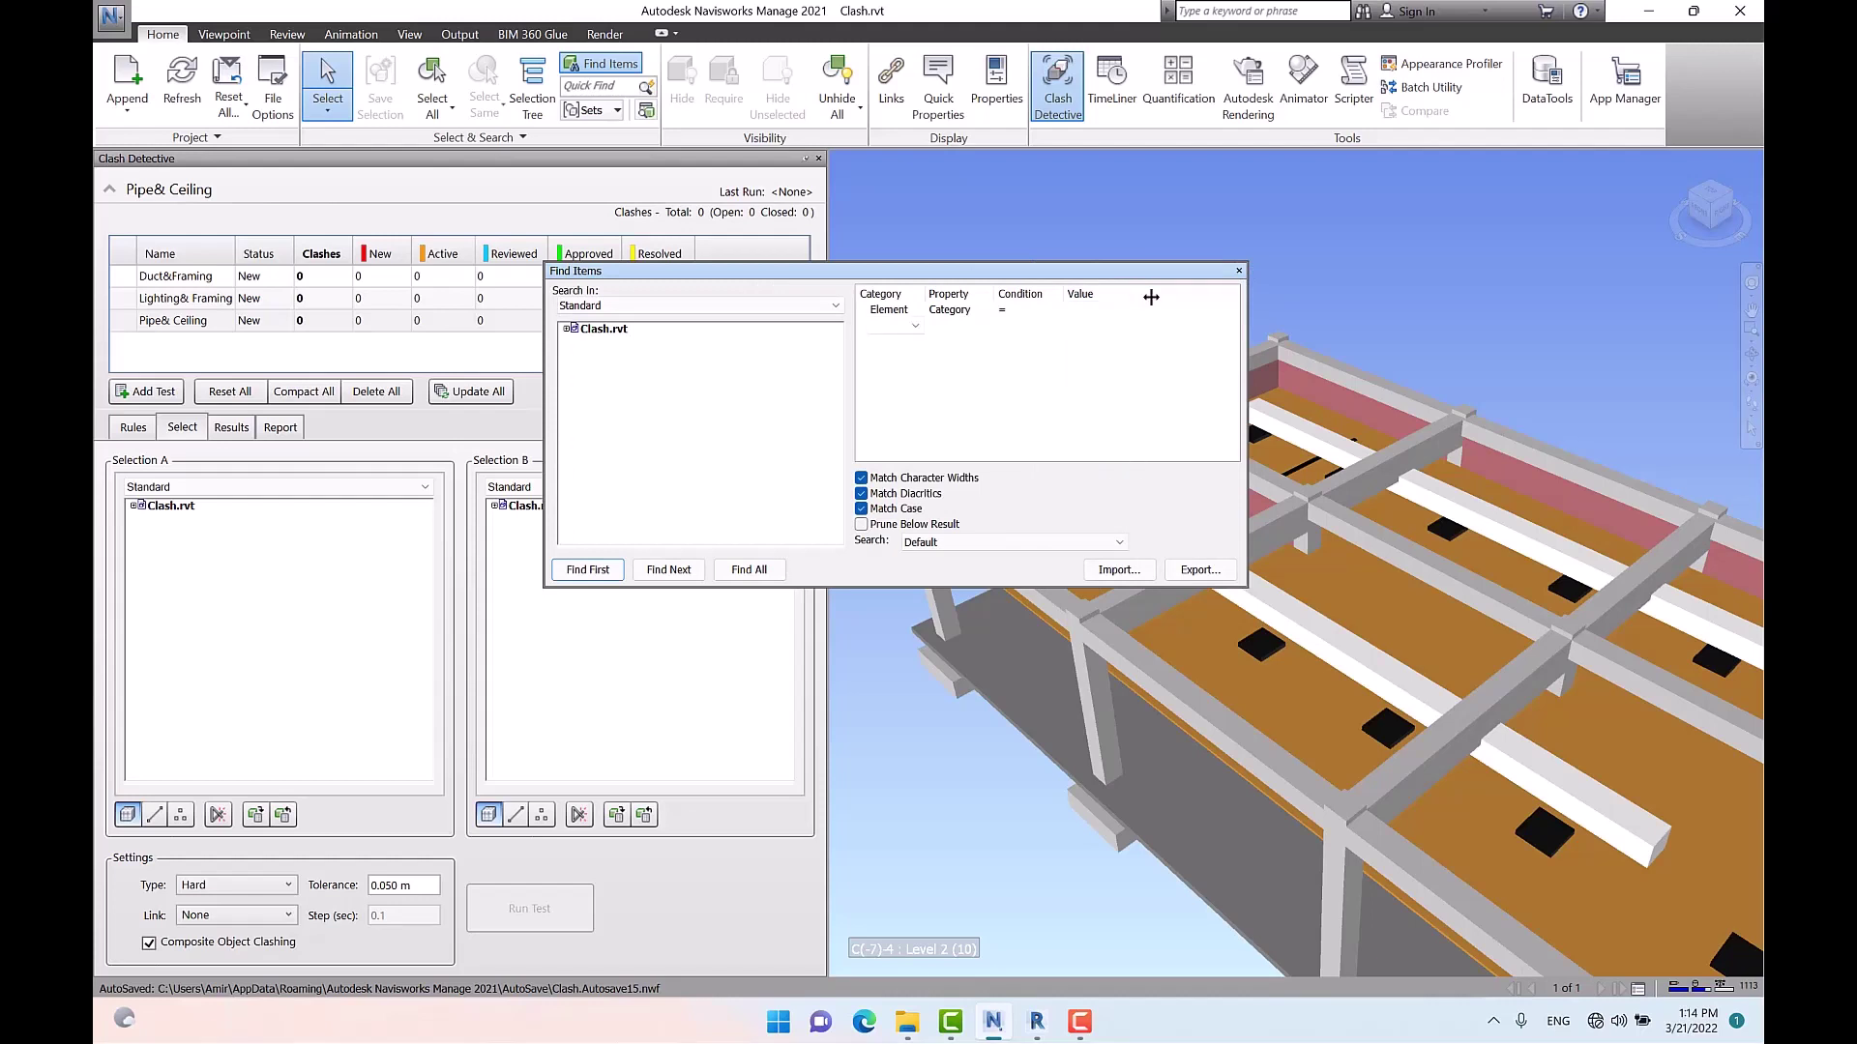
click(1125, 312)
click(1196, 310)
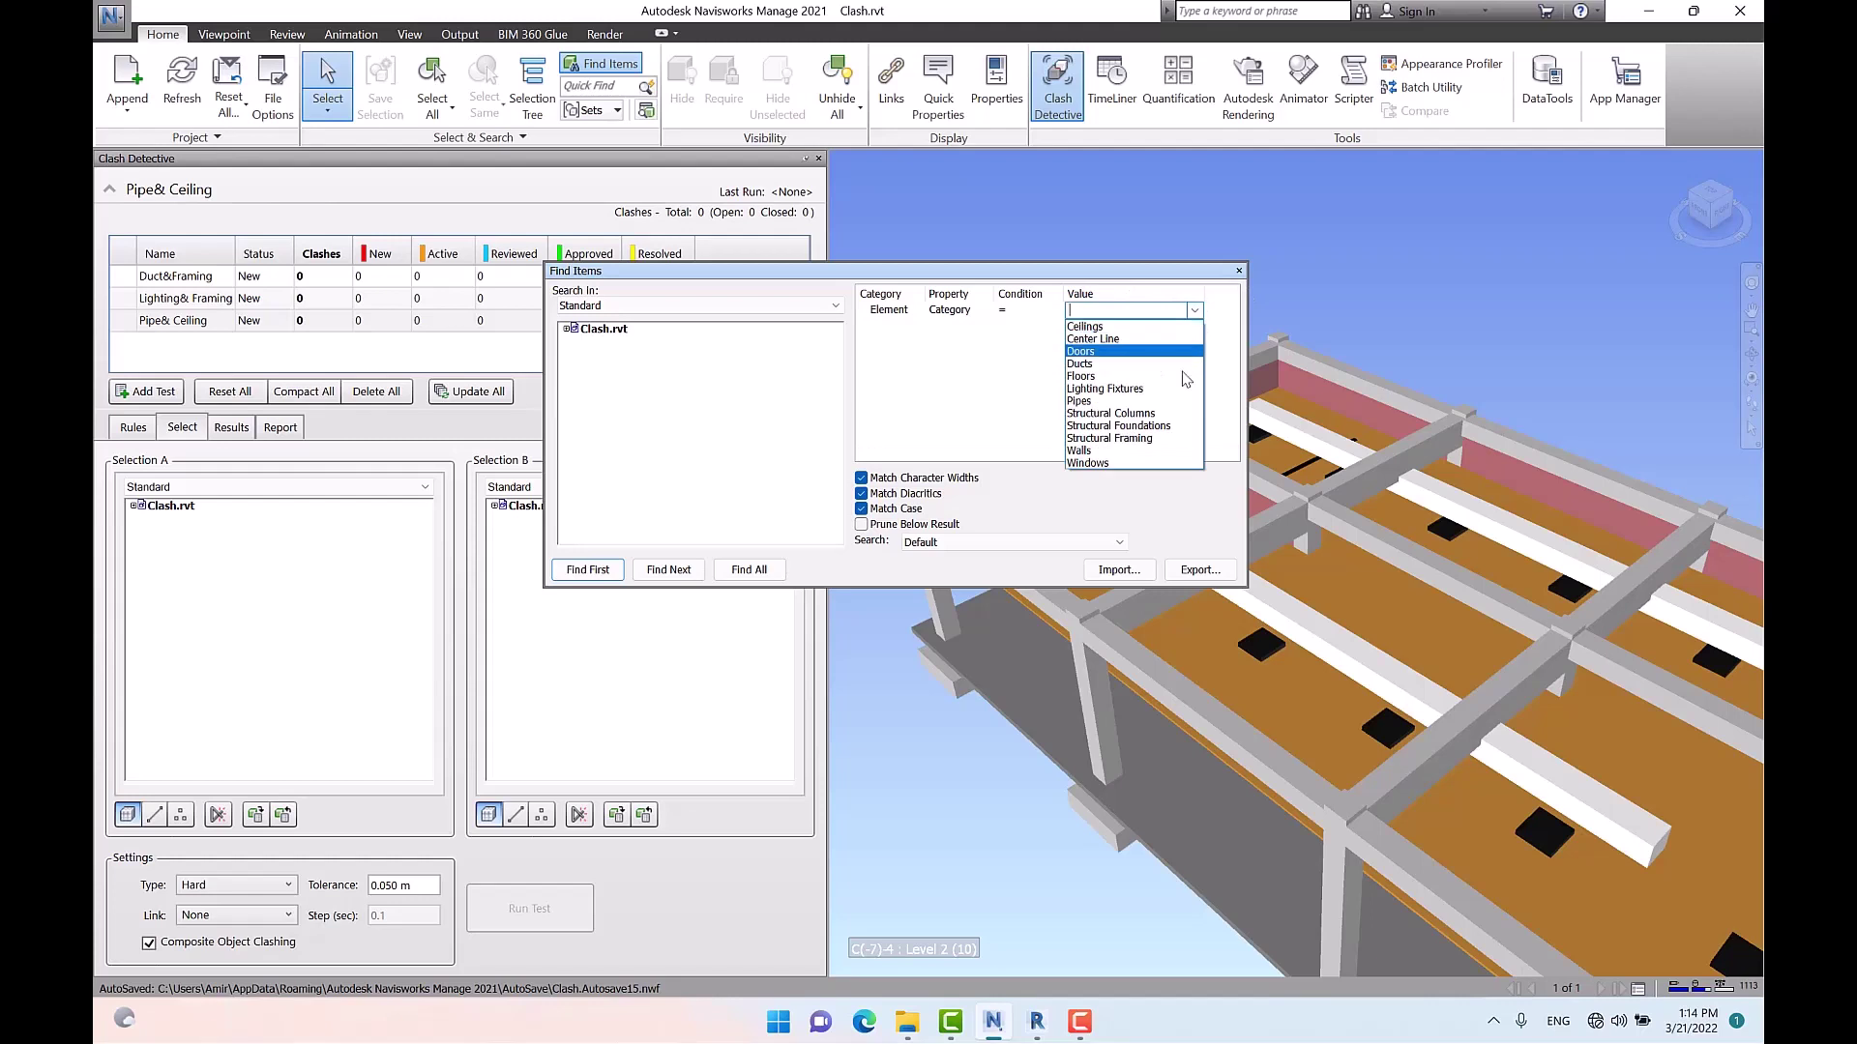
click(1151, 440)
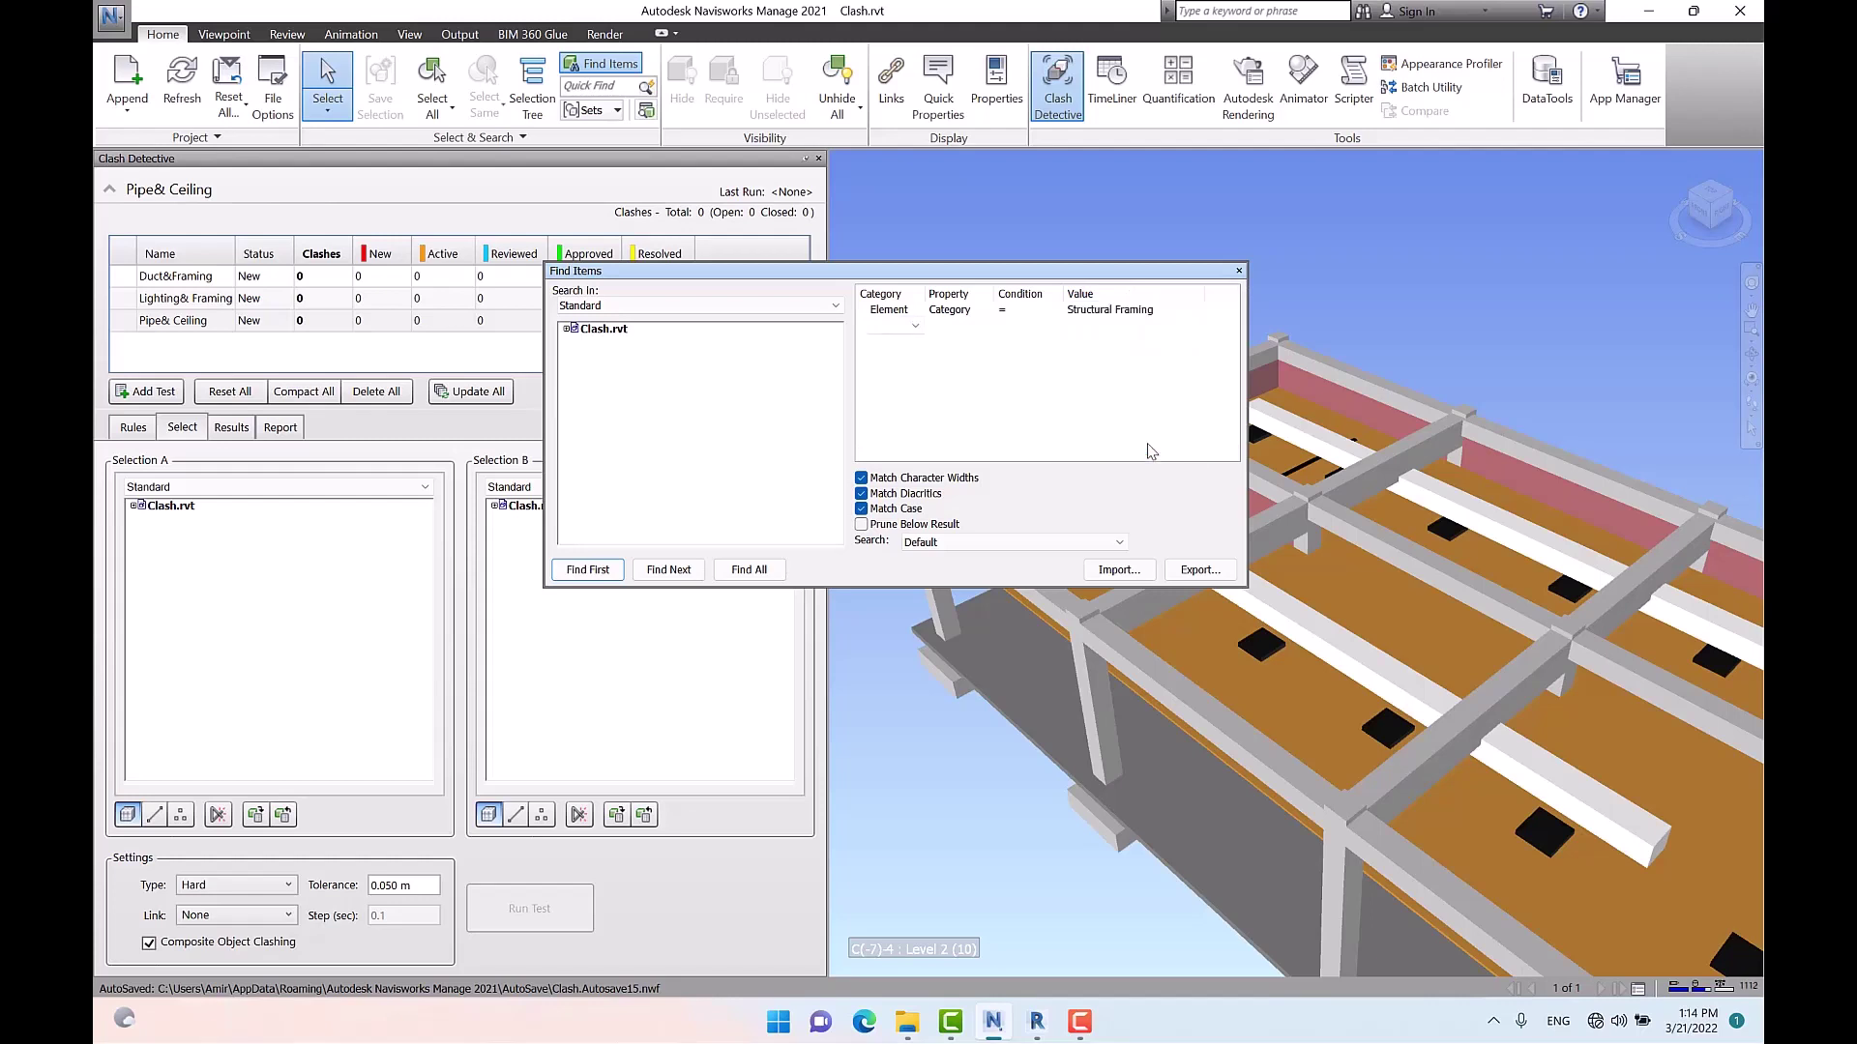
click(751, 569)
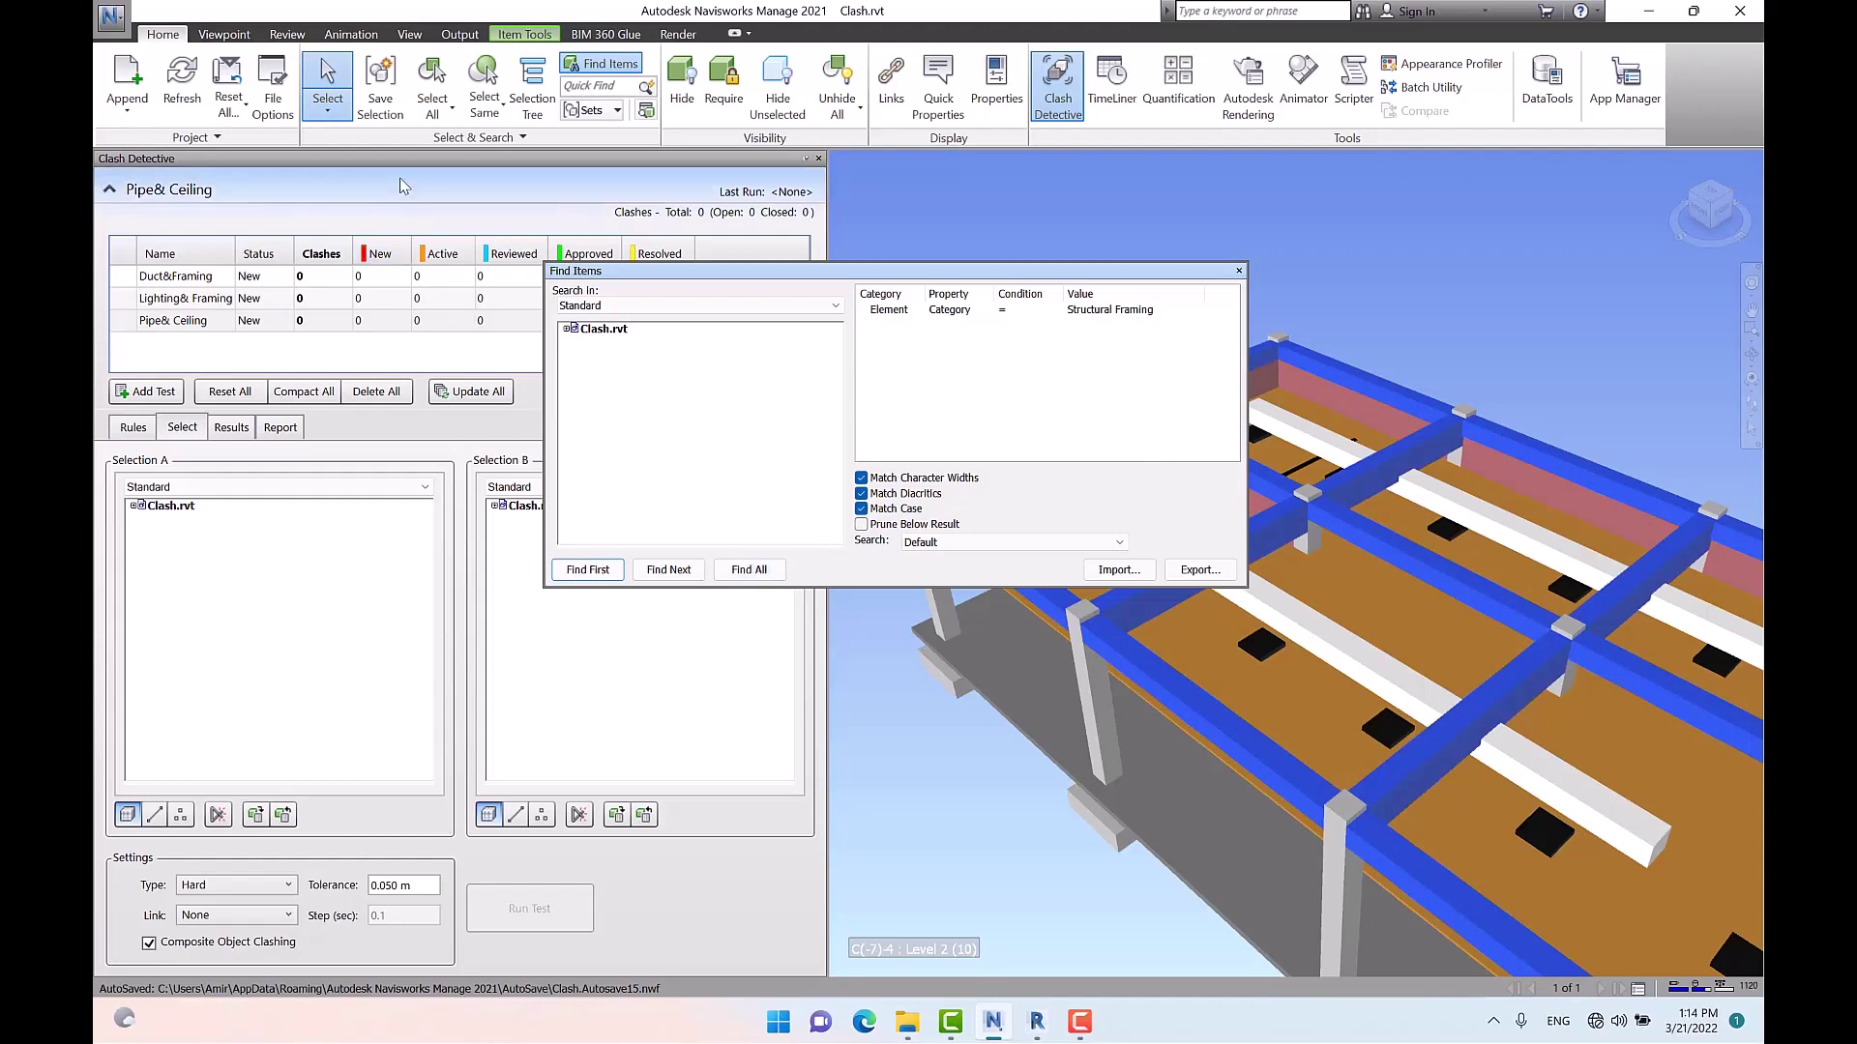
Save the found framing items as a selection set named Structural Framing
click(383, 103)
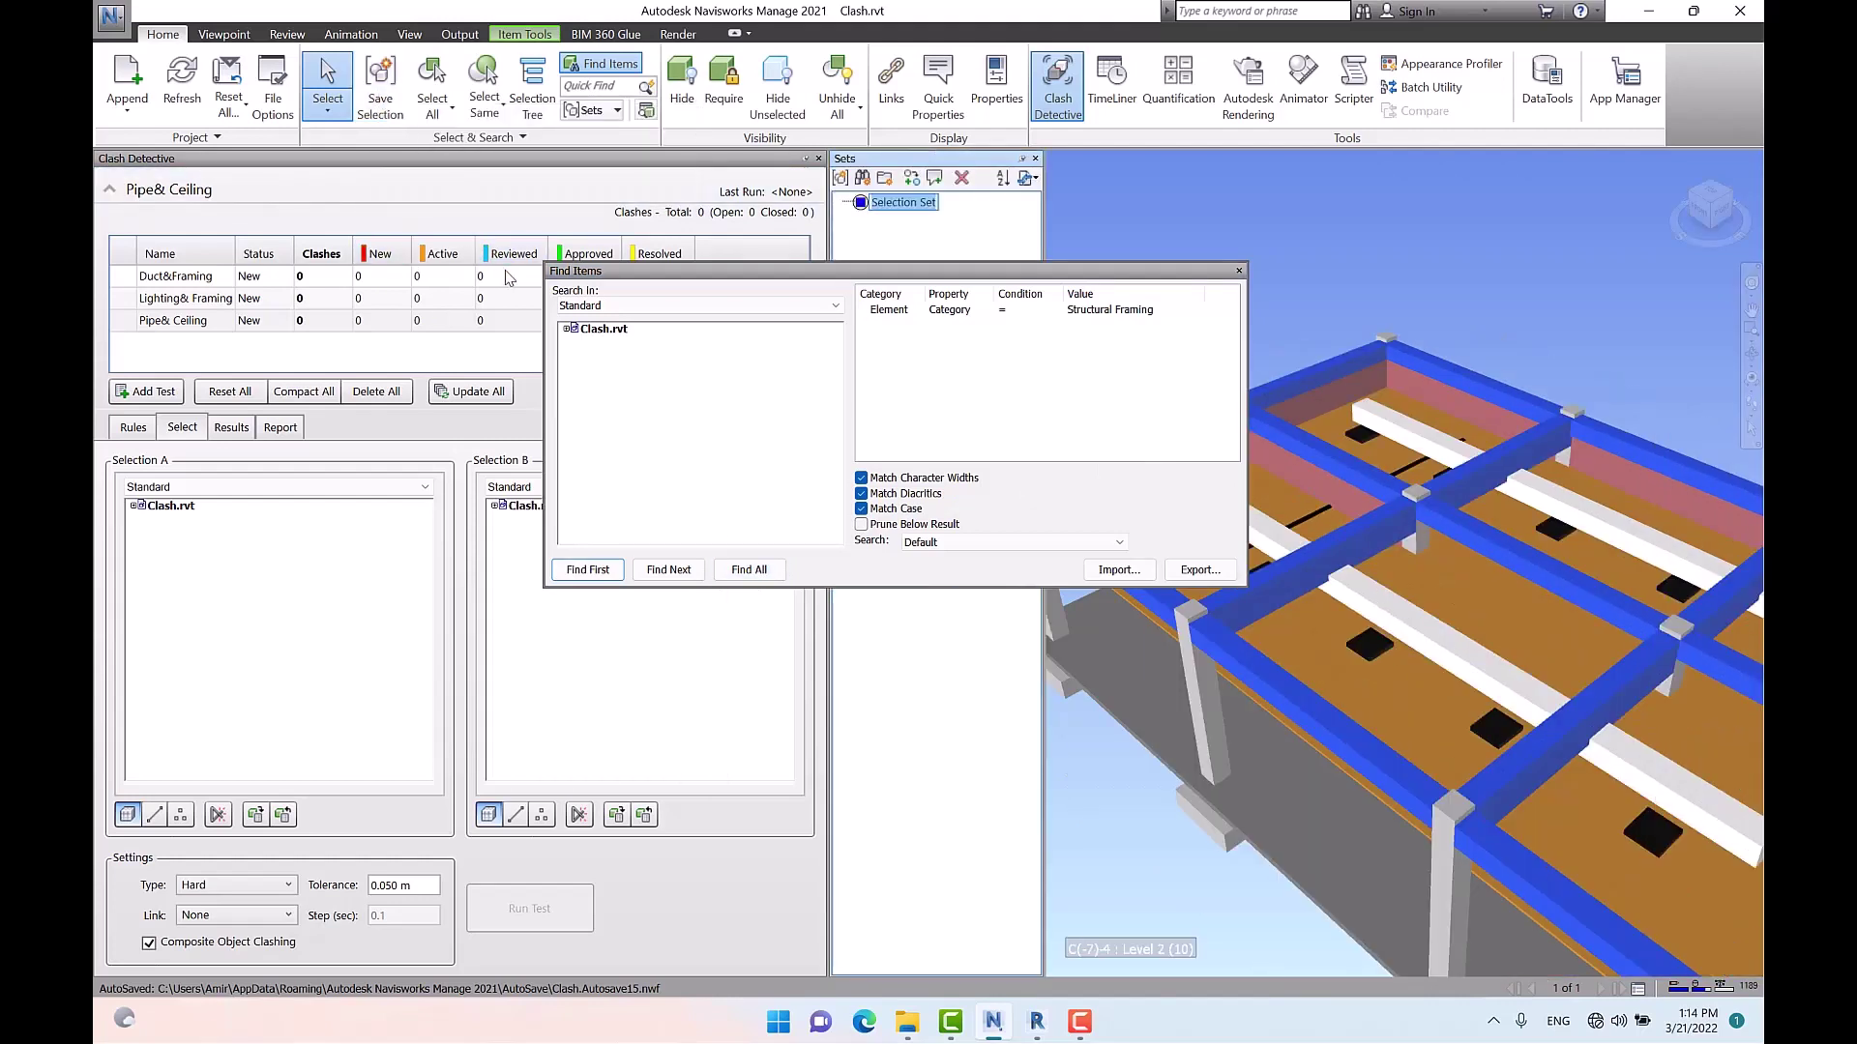
click(1112, 309)
key(ctrl+c)
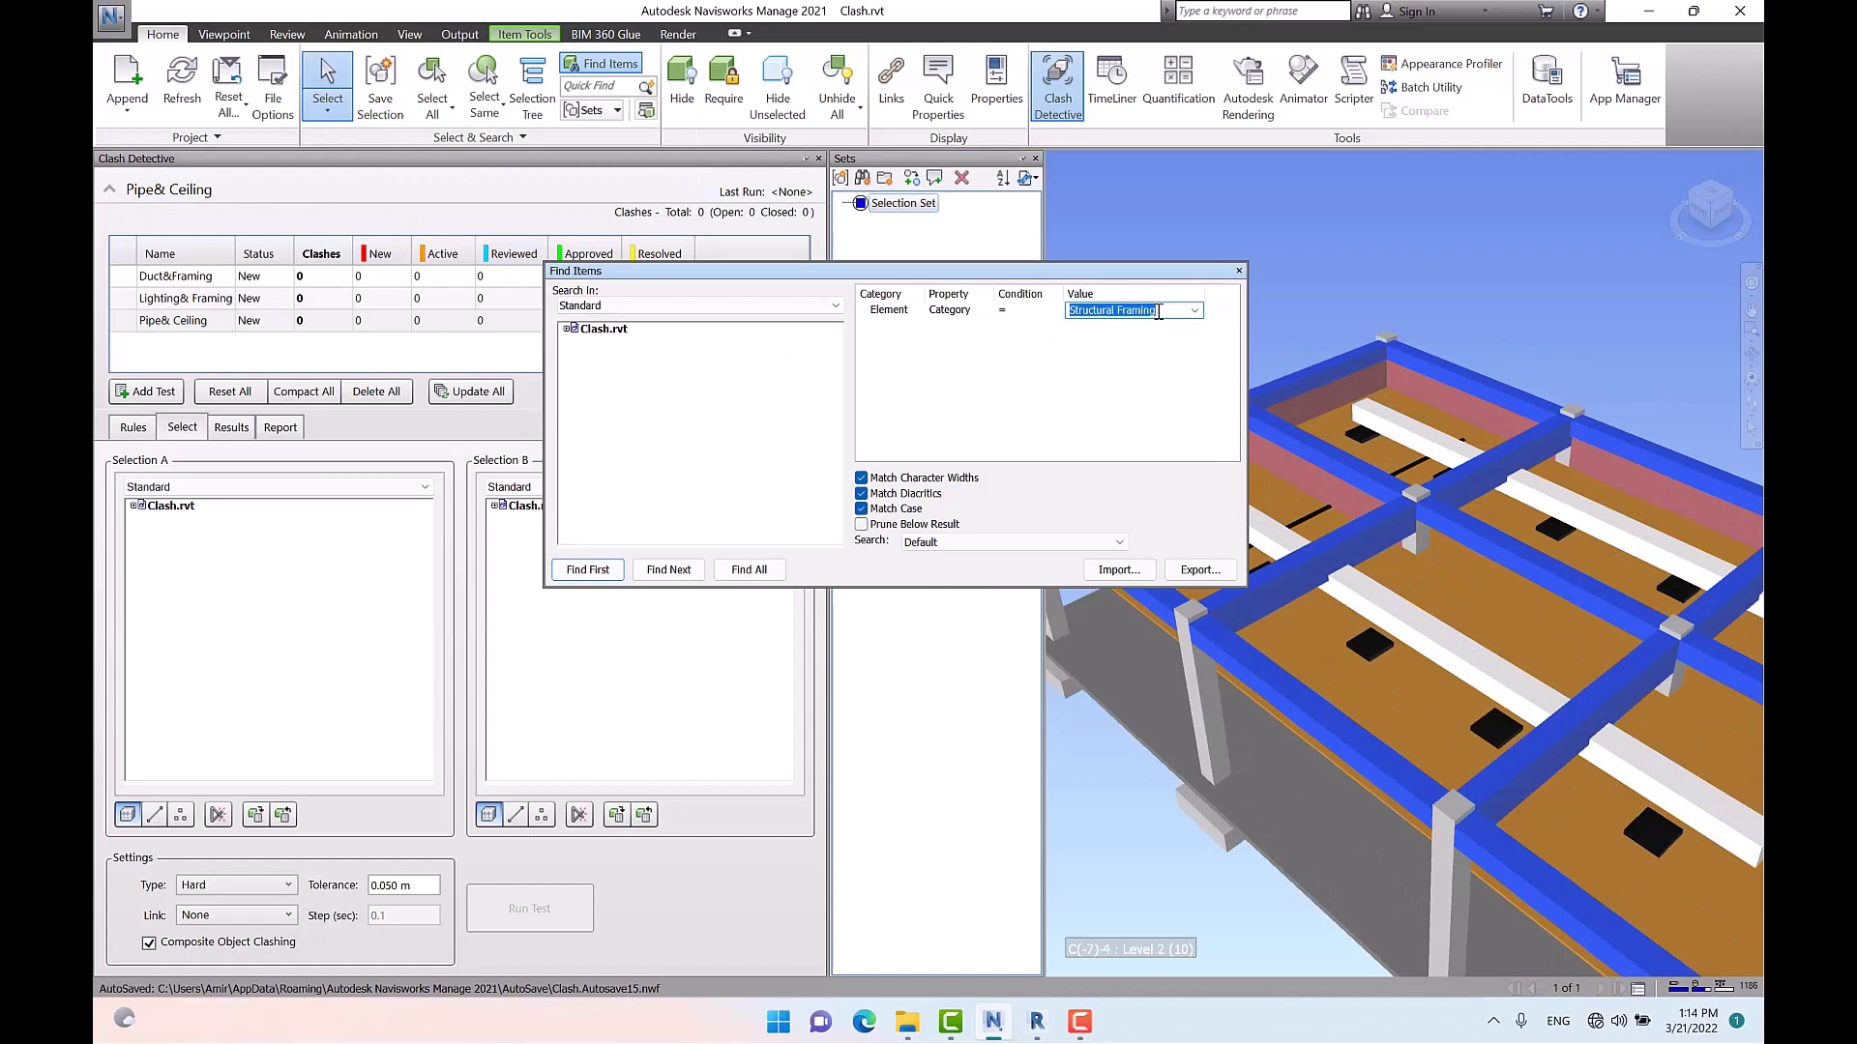
right_click(917, 207)
click(1006, 283)
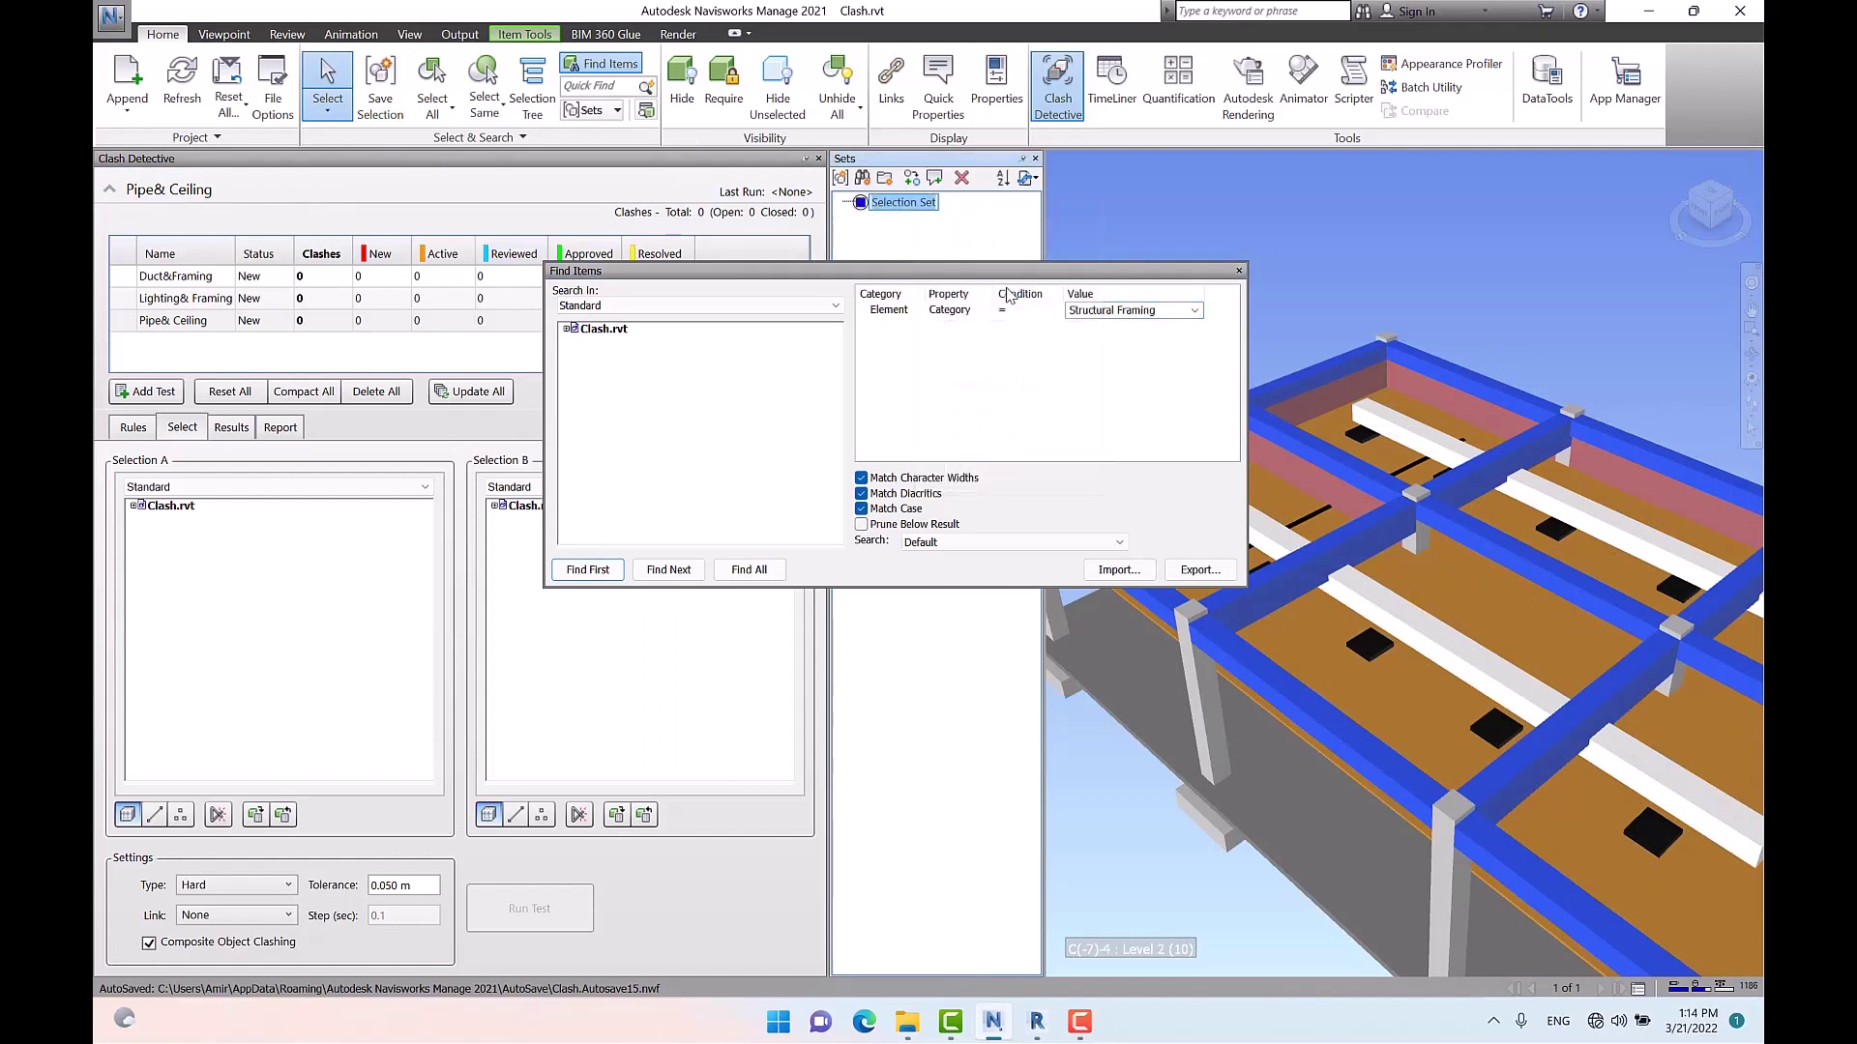
key(ctrl+v)
key(Return)
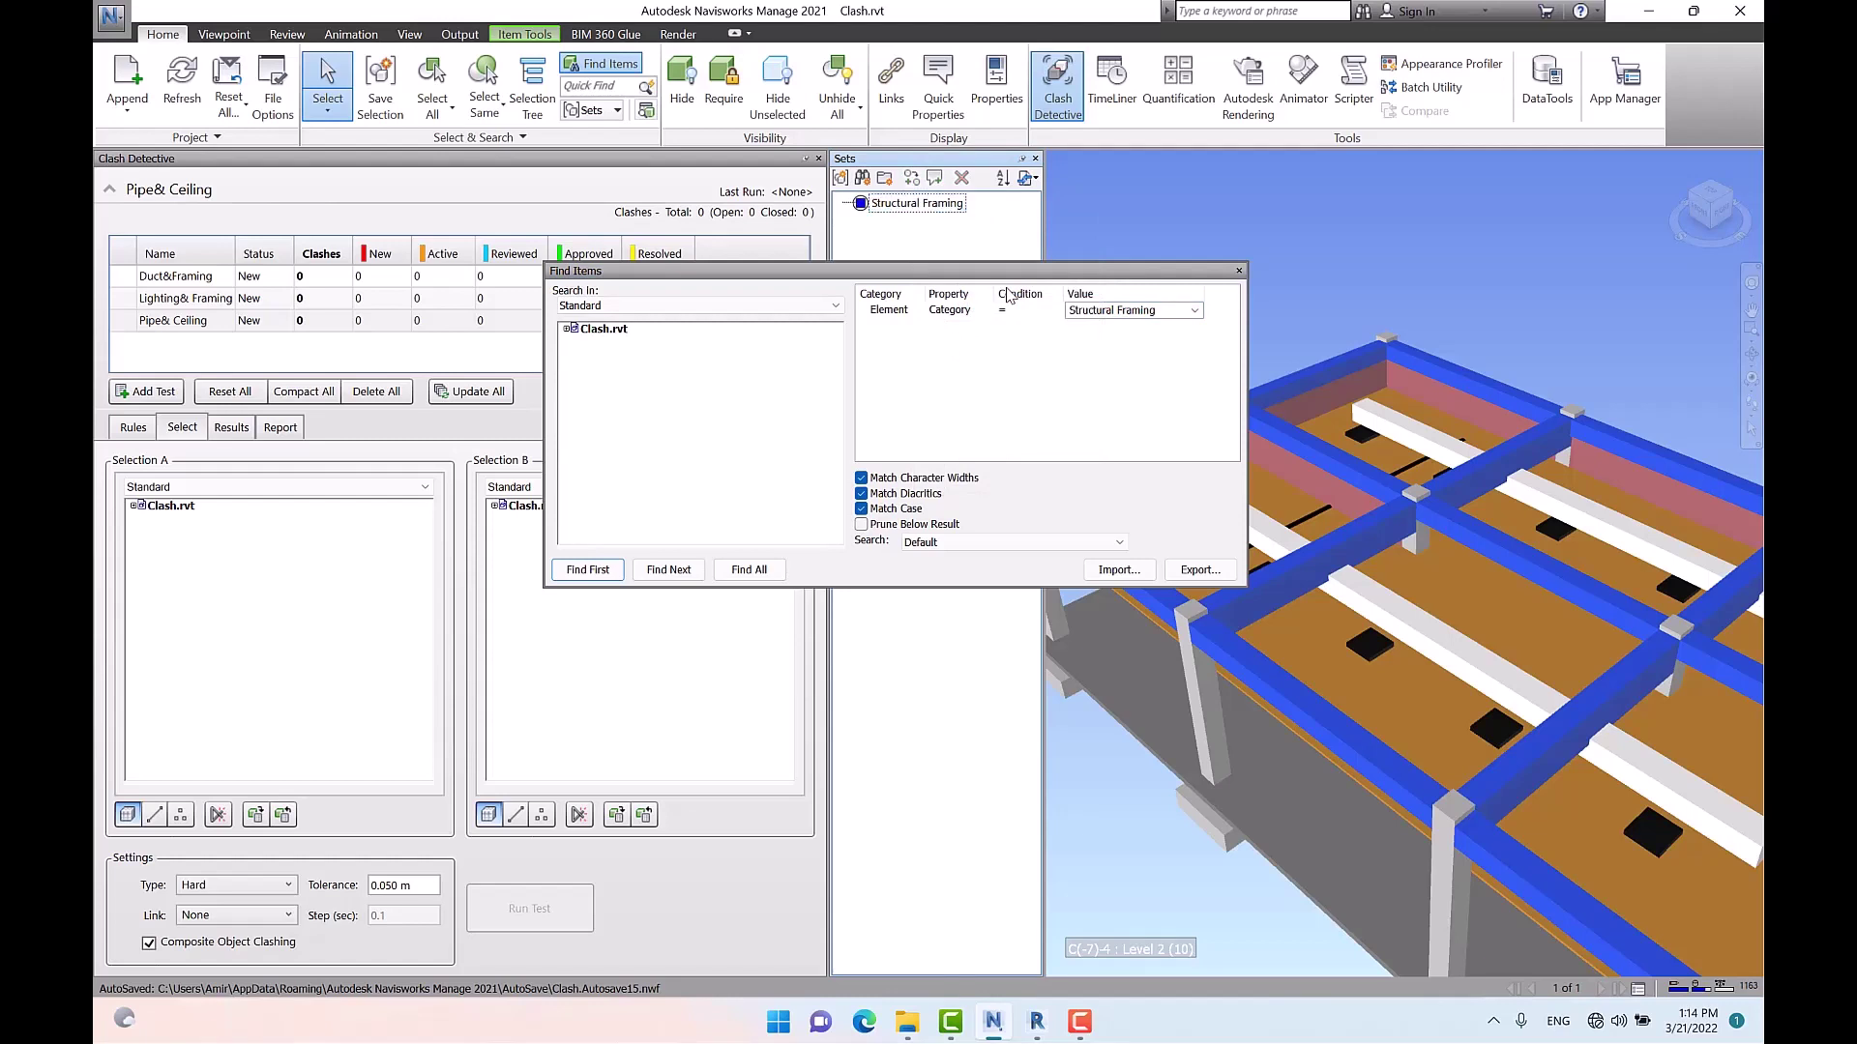
Change the search condition's value to Ducts and find all matching items
click(1195, 310)
click(1197, 312)
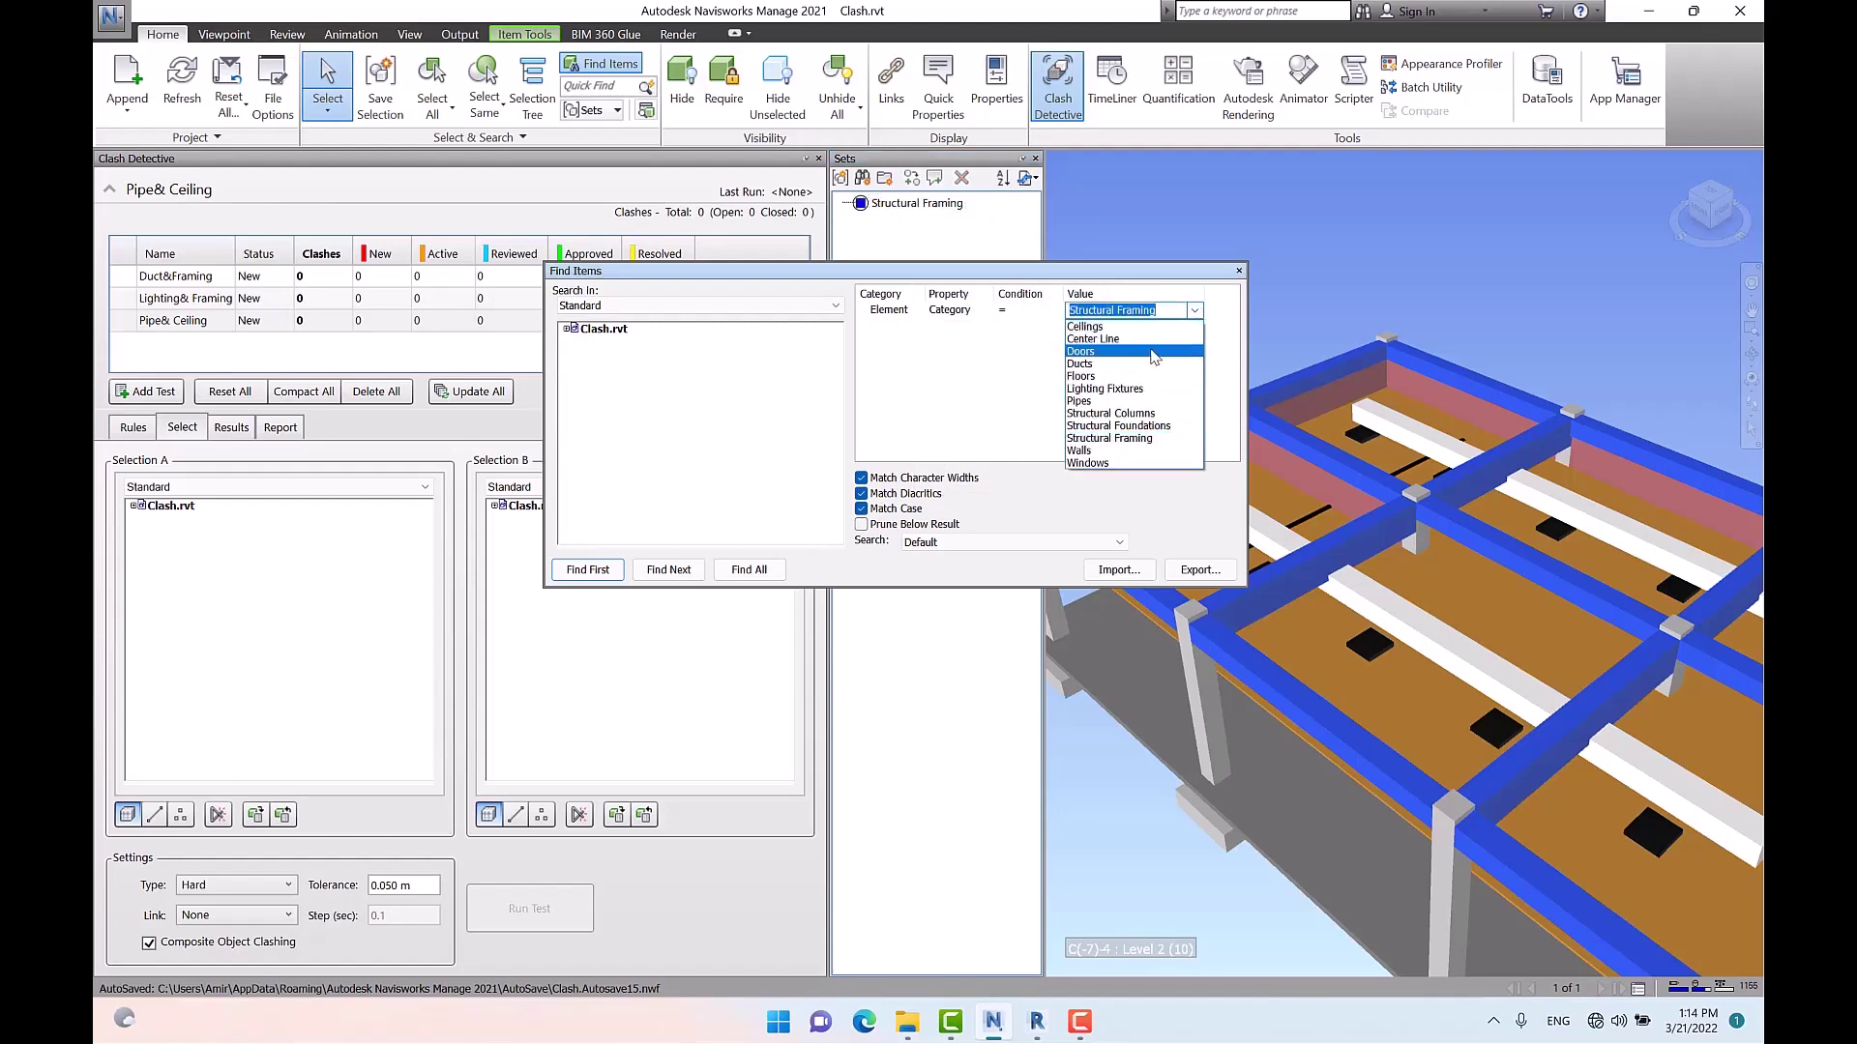
click(1148, 365)
click(1126, 317)
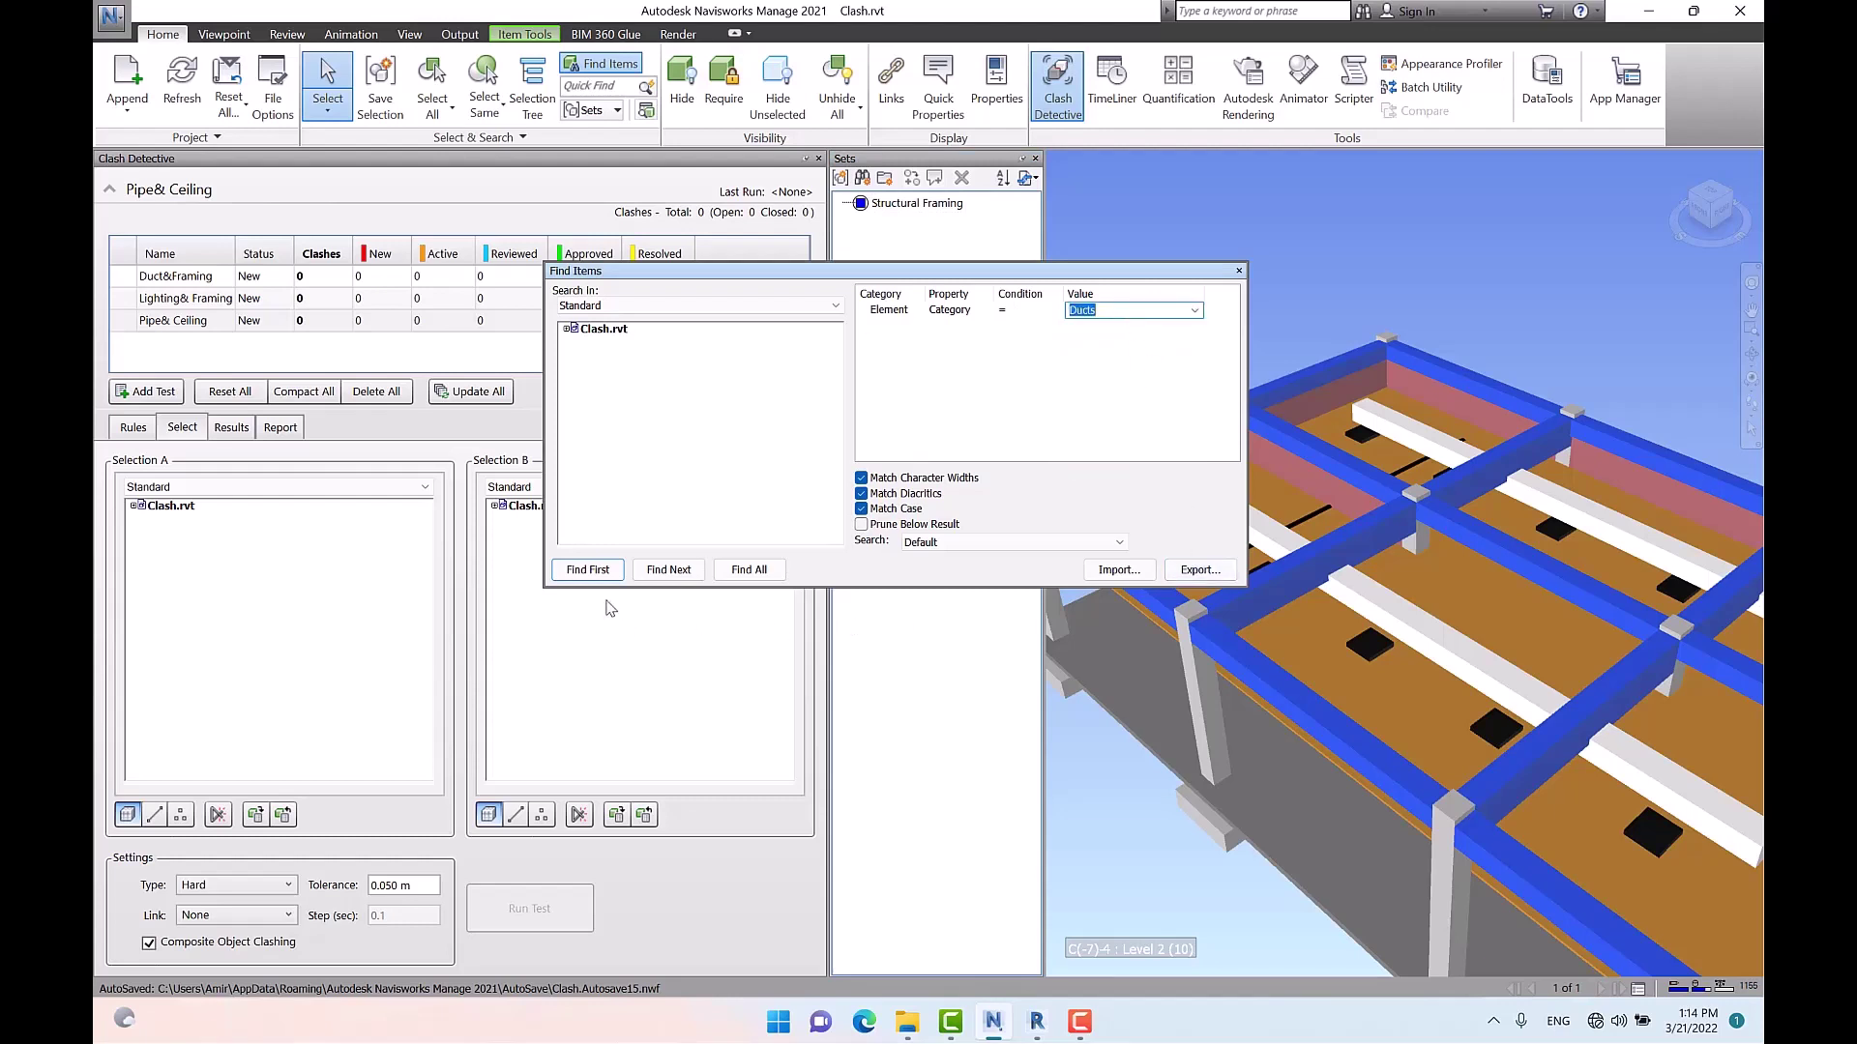
click(749, 567)
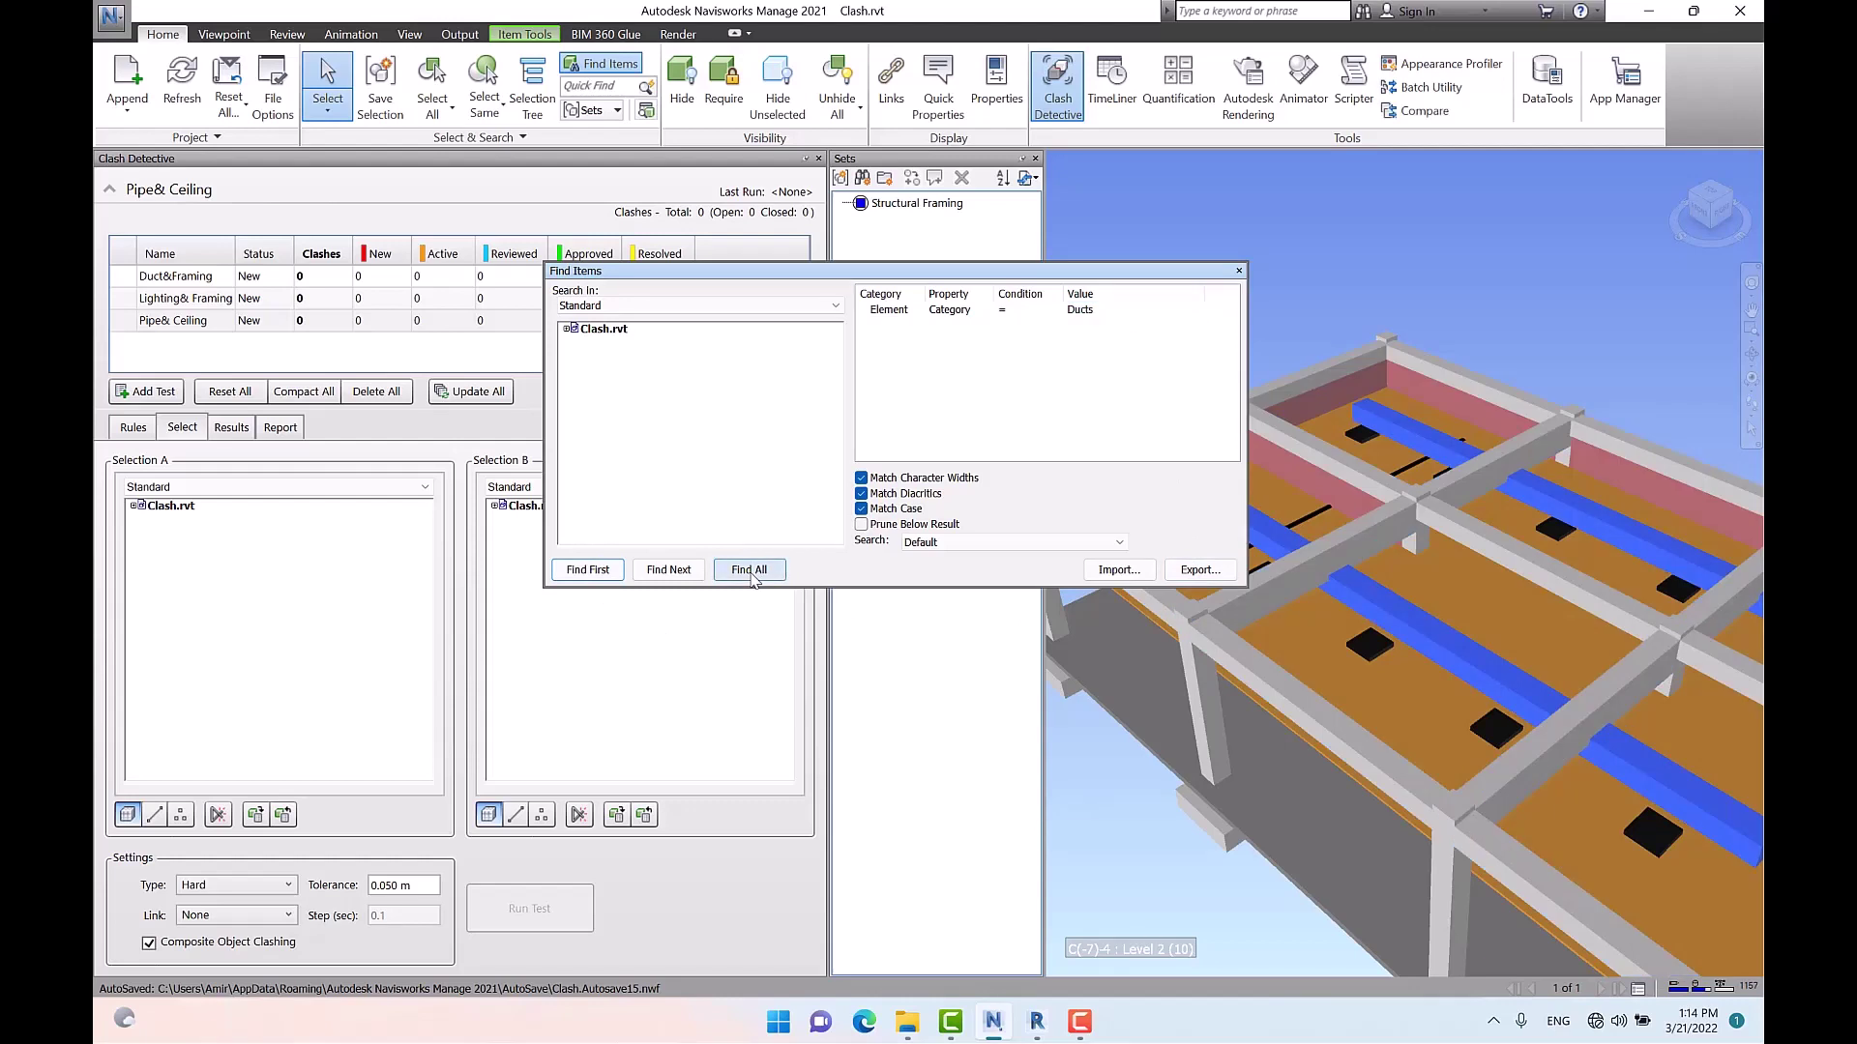
Save the found duct items as a selection set named Ducts
click(387, 92)
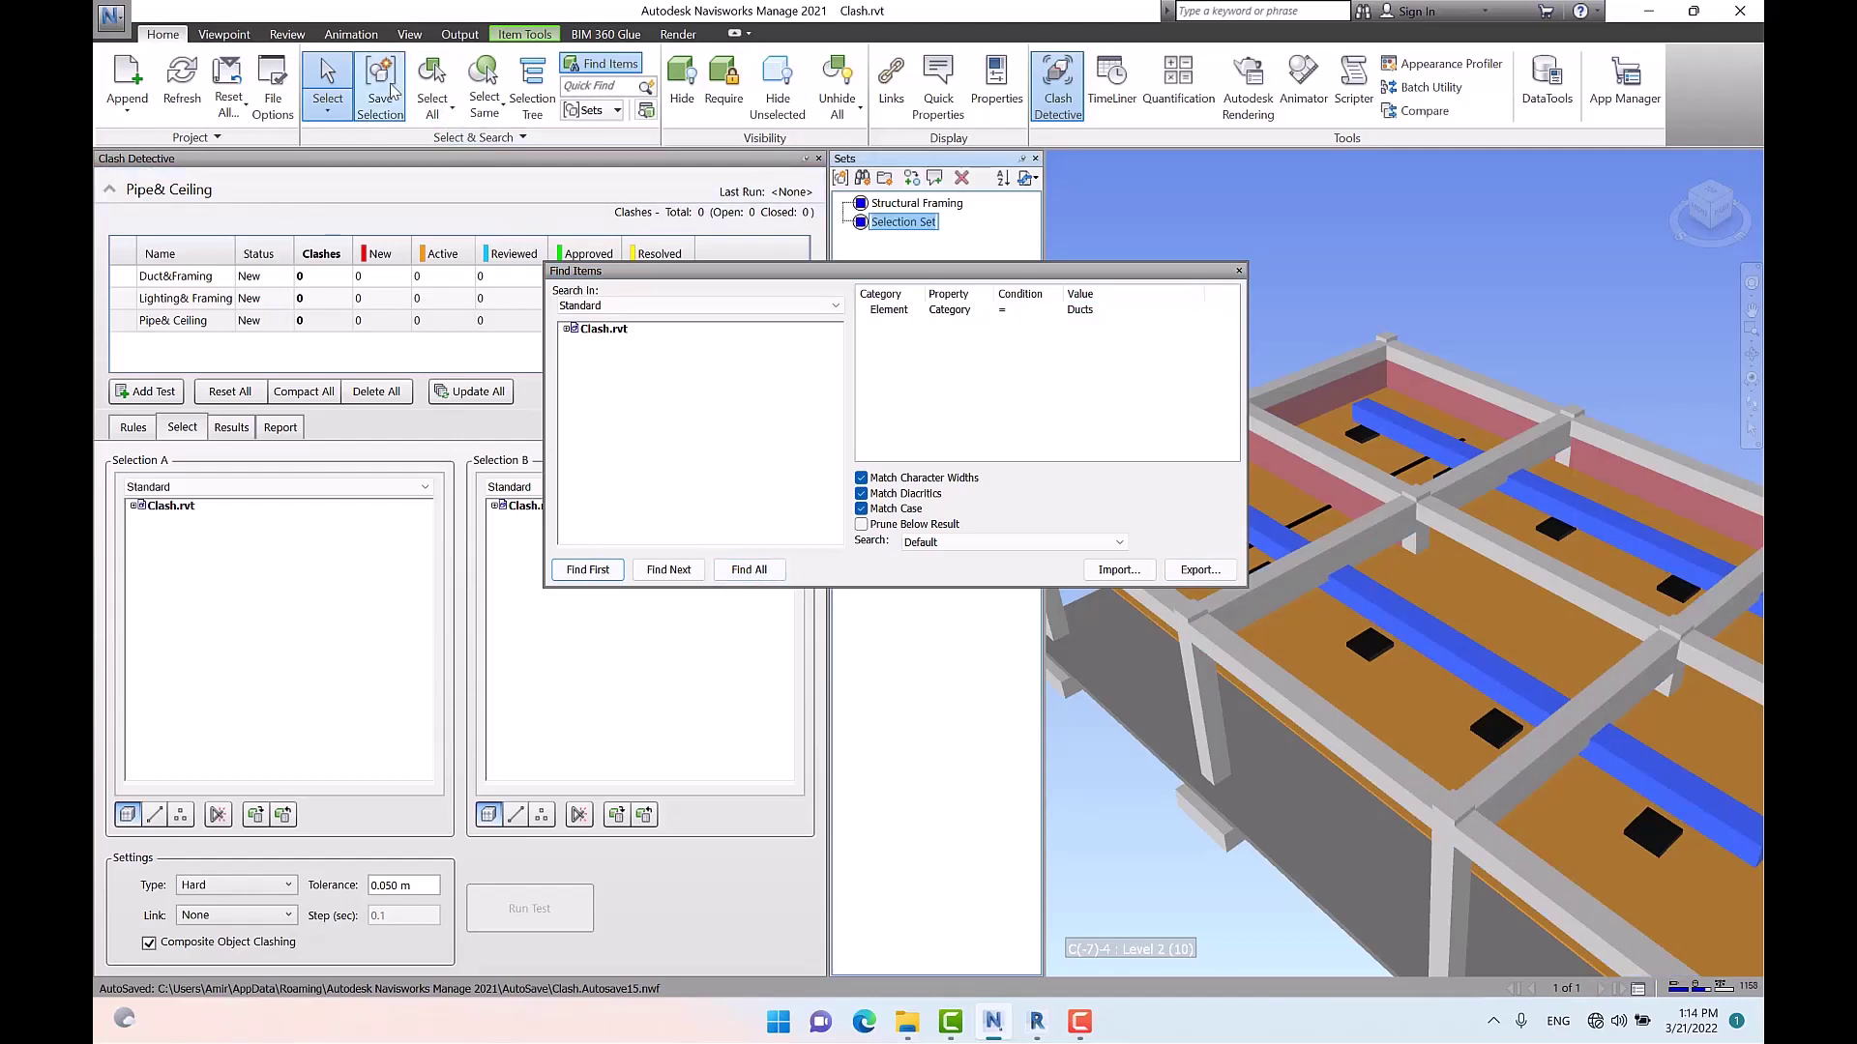
text(Ducts)
key(Return)
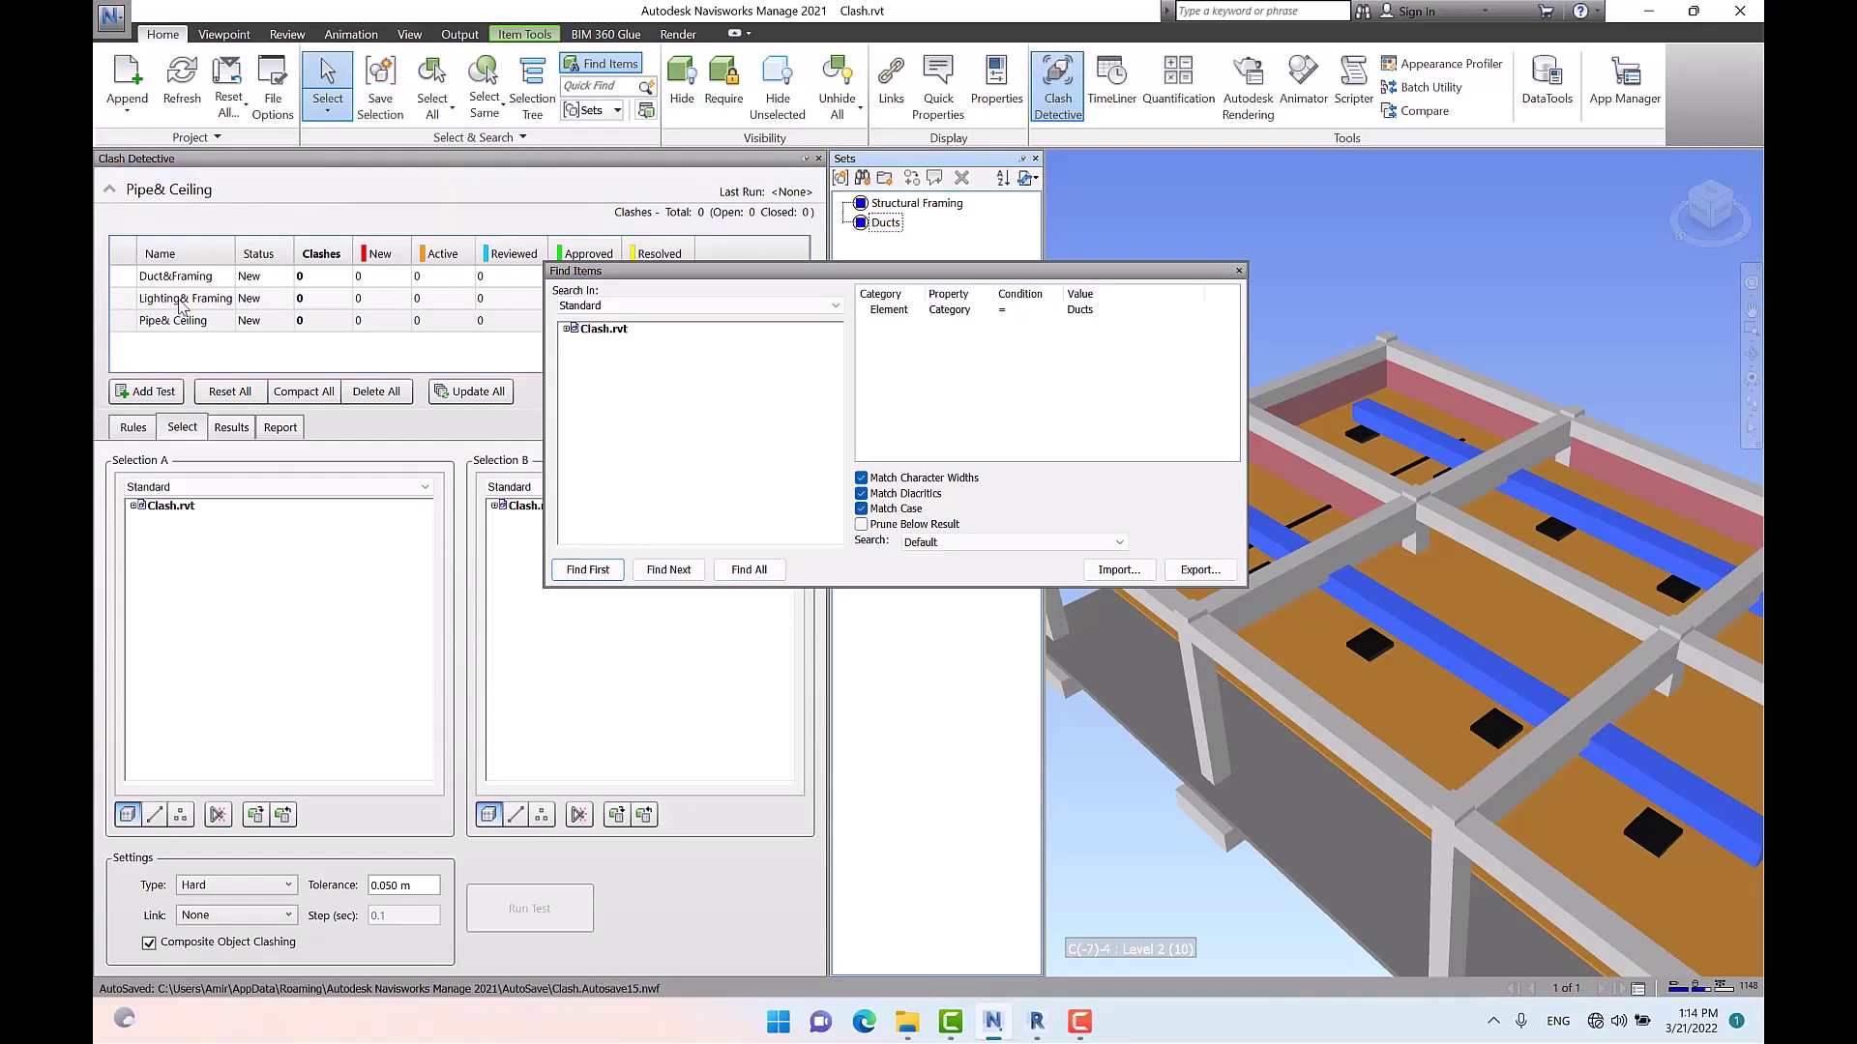
Change the search condition's value to Lighting Fixtures and find all matching items
click(1195, 310)
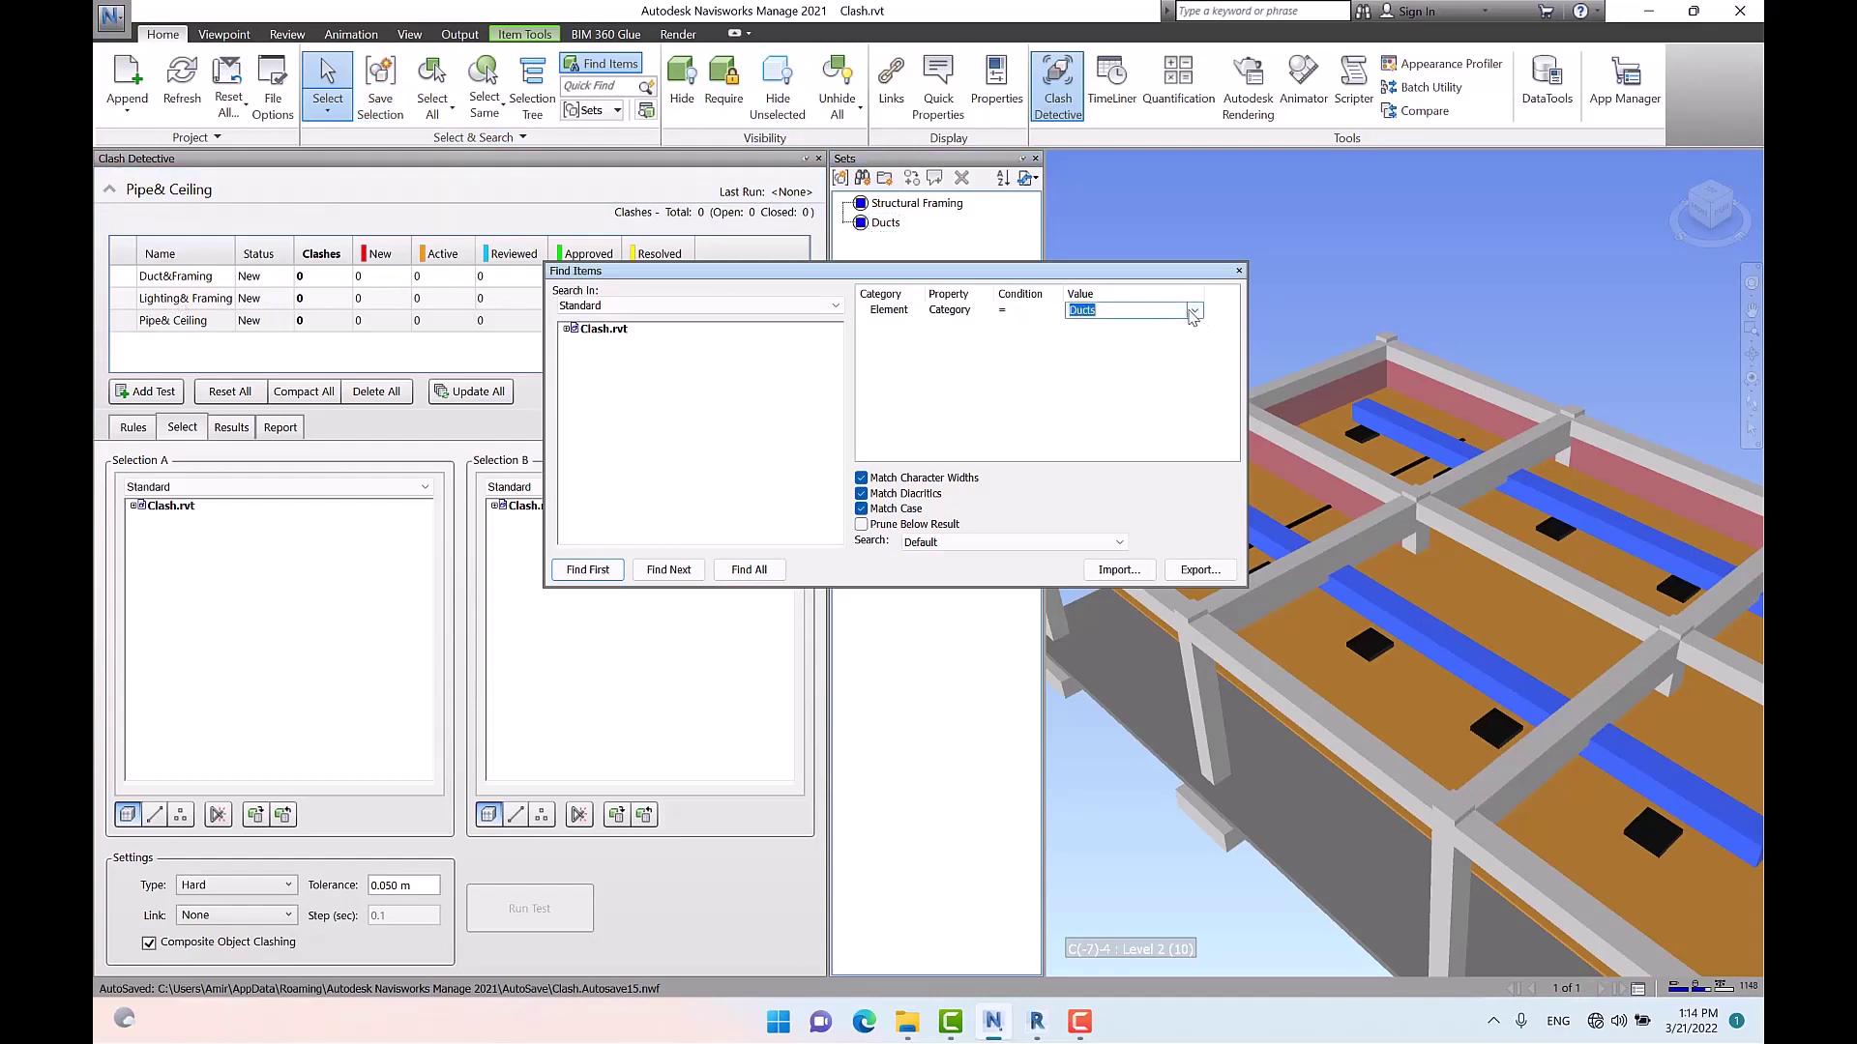
click(1195, 310)
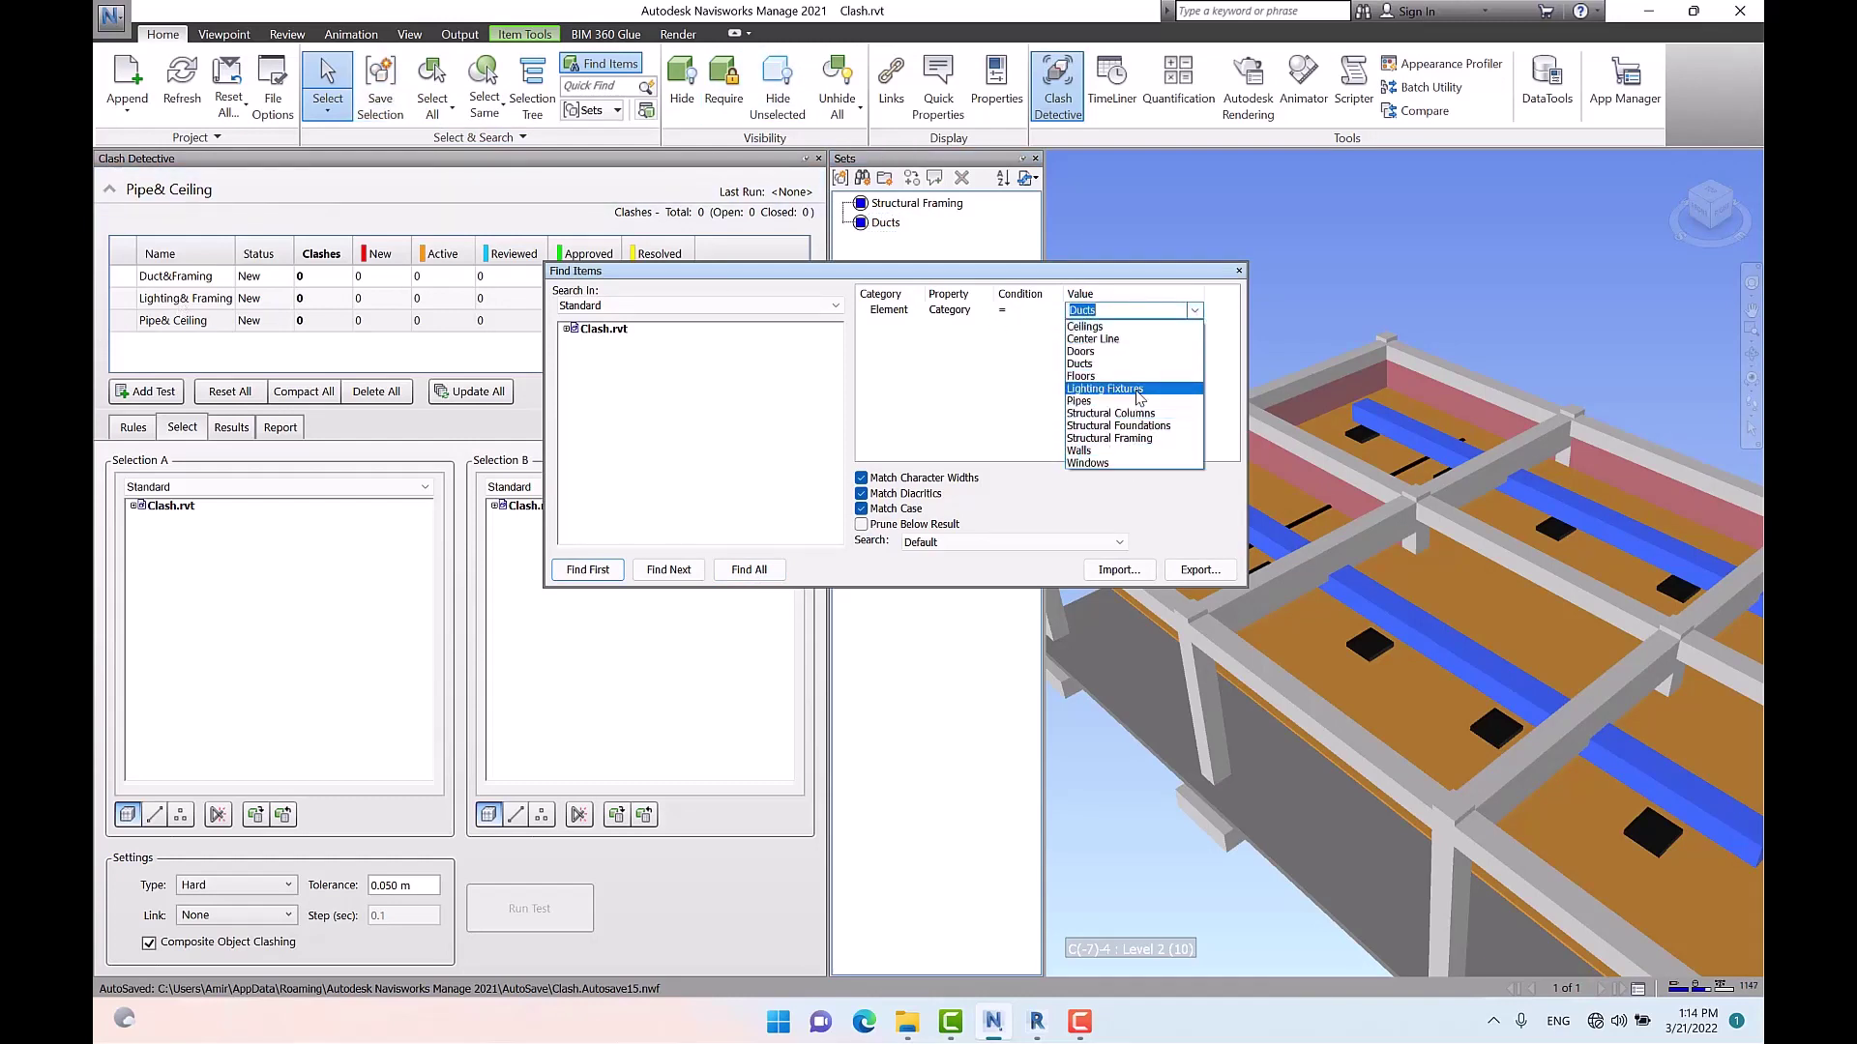
click(1160, 388)
click(1159, 311)
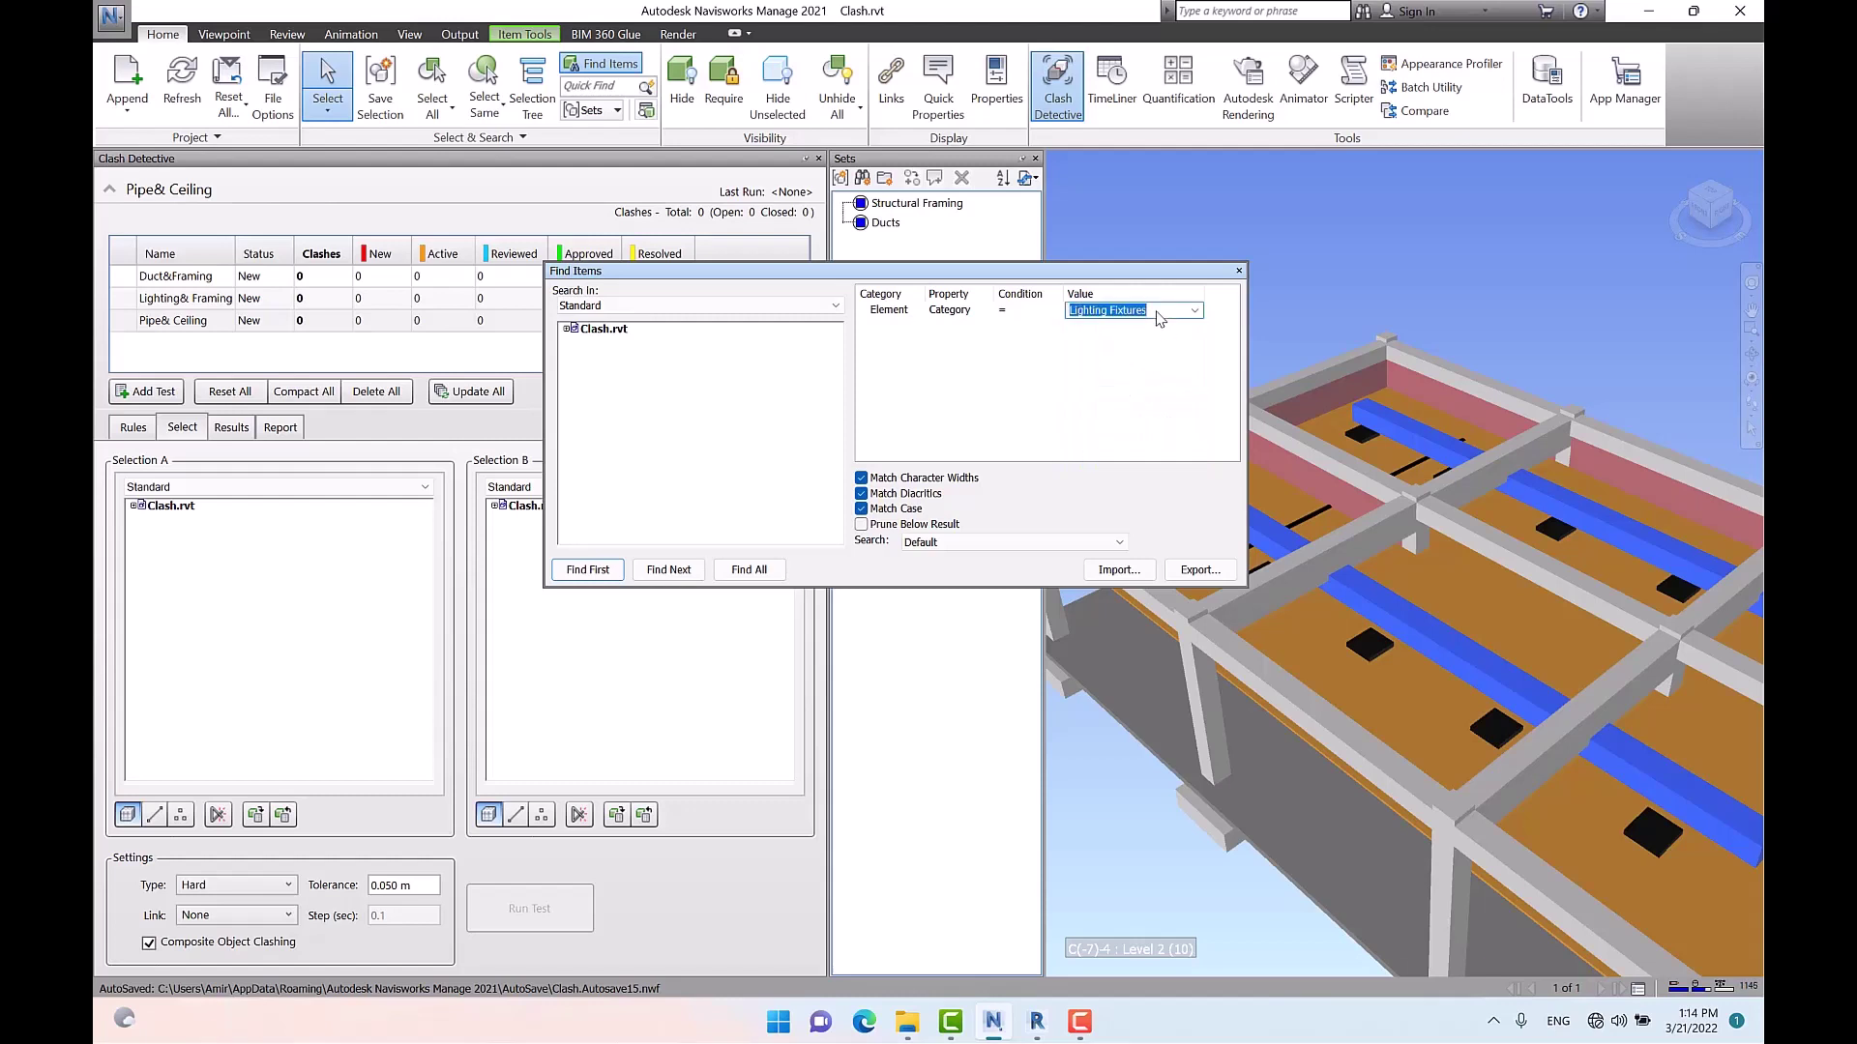
click(769, 573)
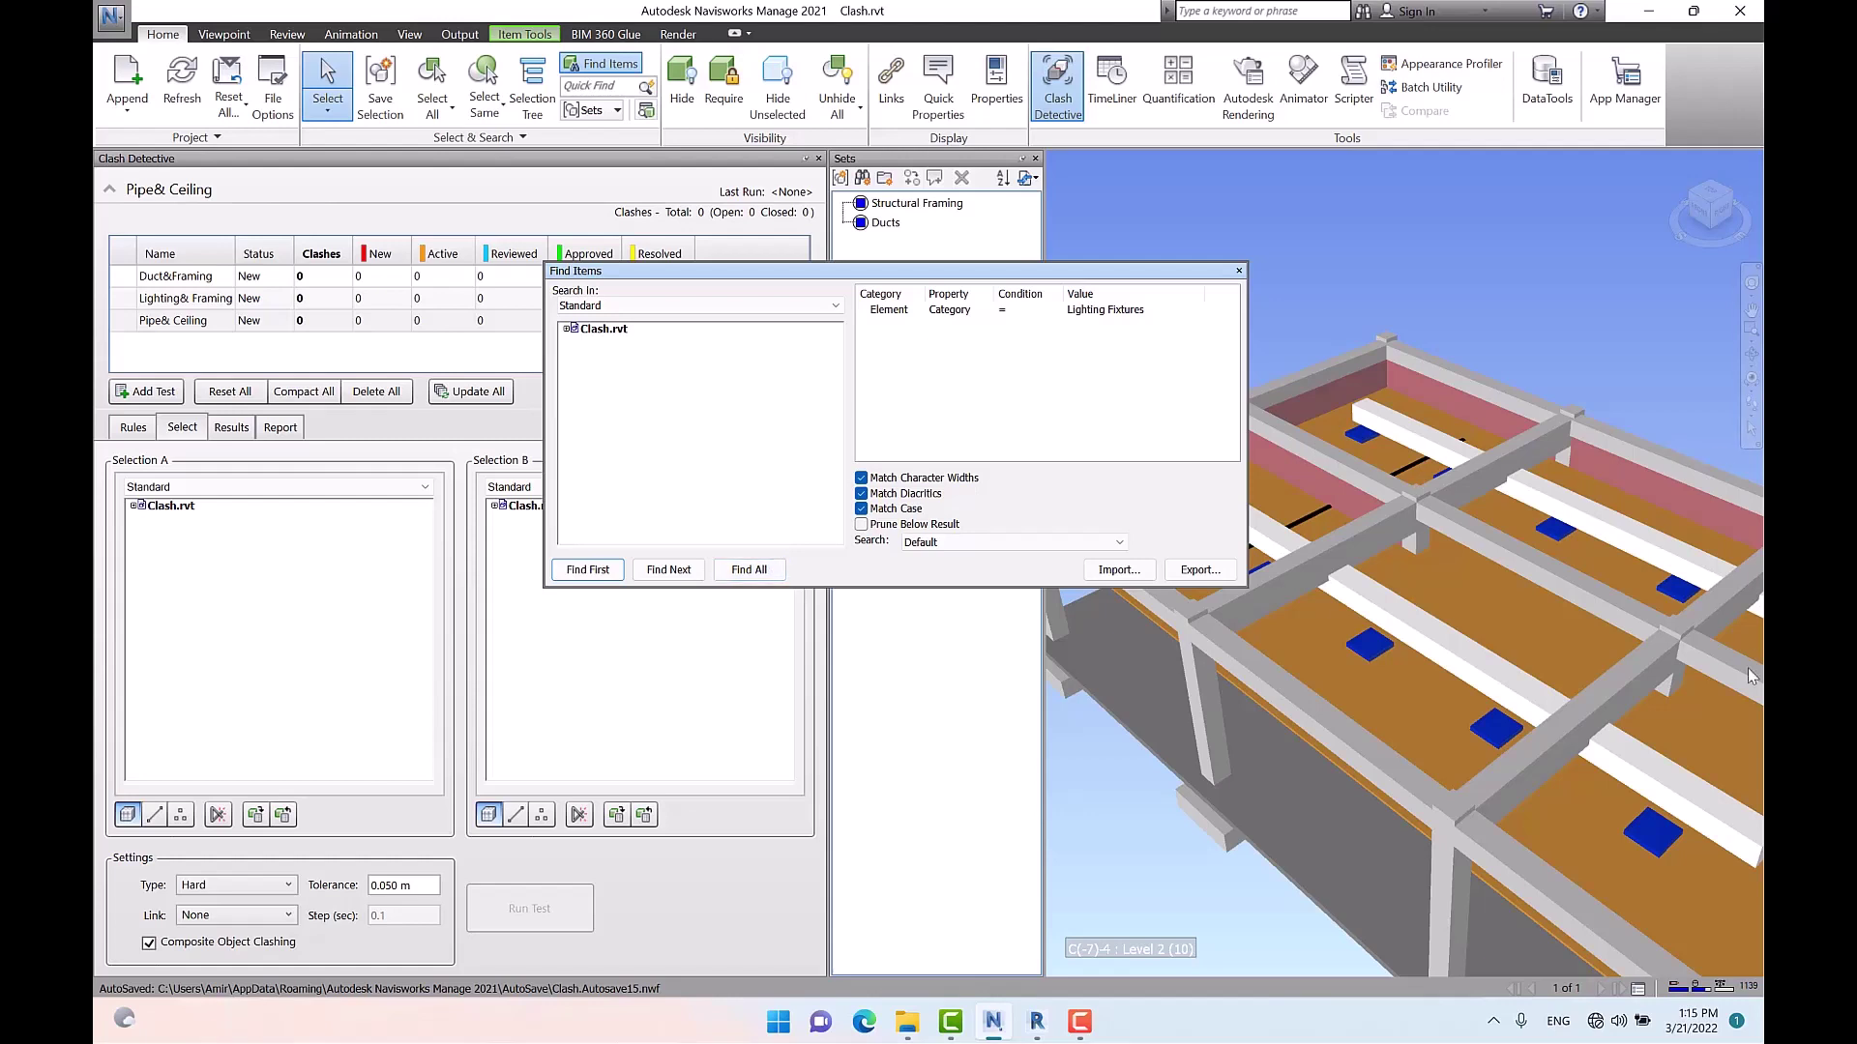
Save the found lighting items as a selection set named Lighting Fixtures
click(379, 97)
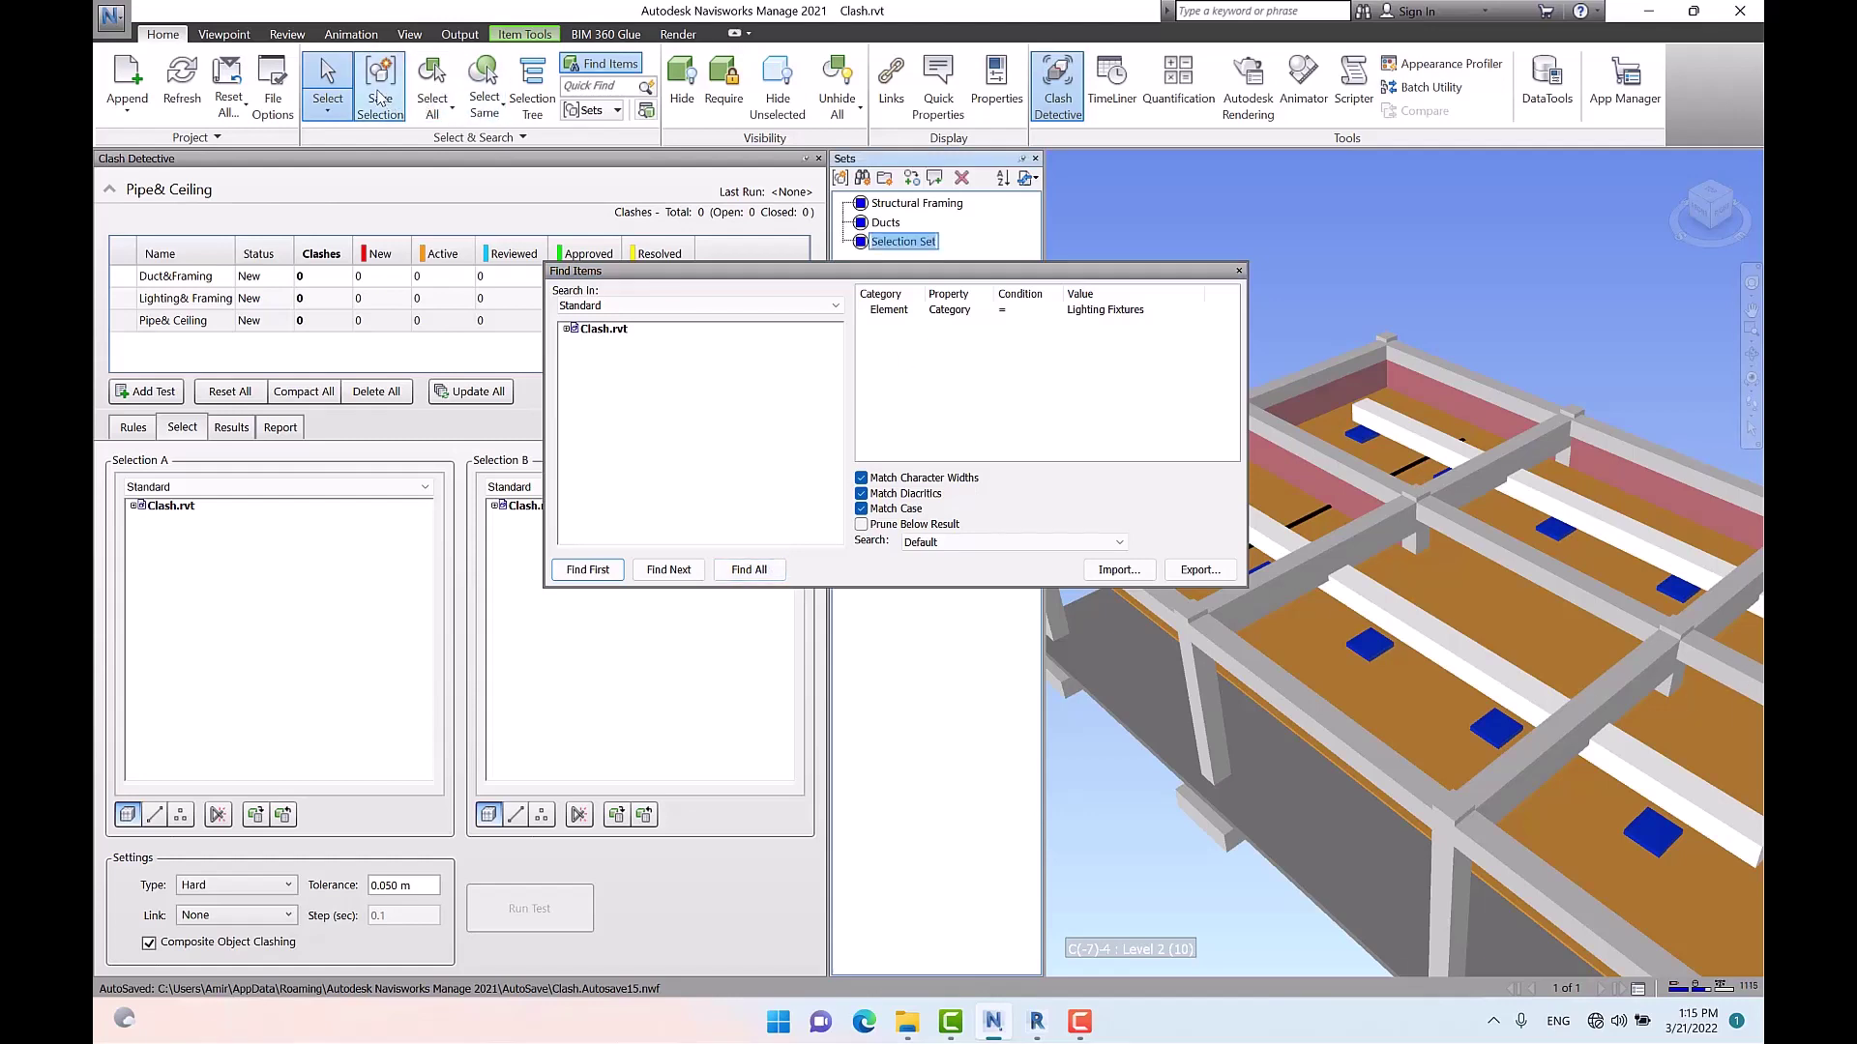
text(Lighting Fixtures)
key(Return)
Change the value of the Element category search condition to Ceilings
click(1161, 315)
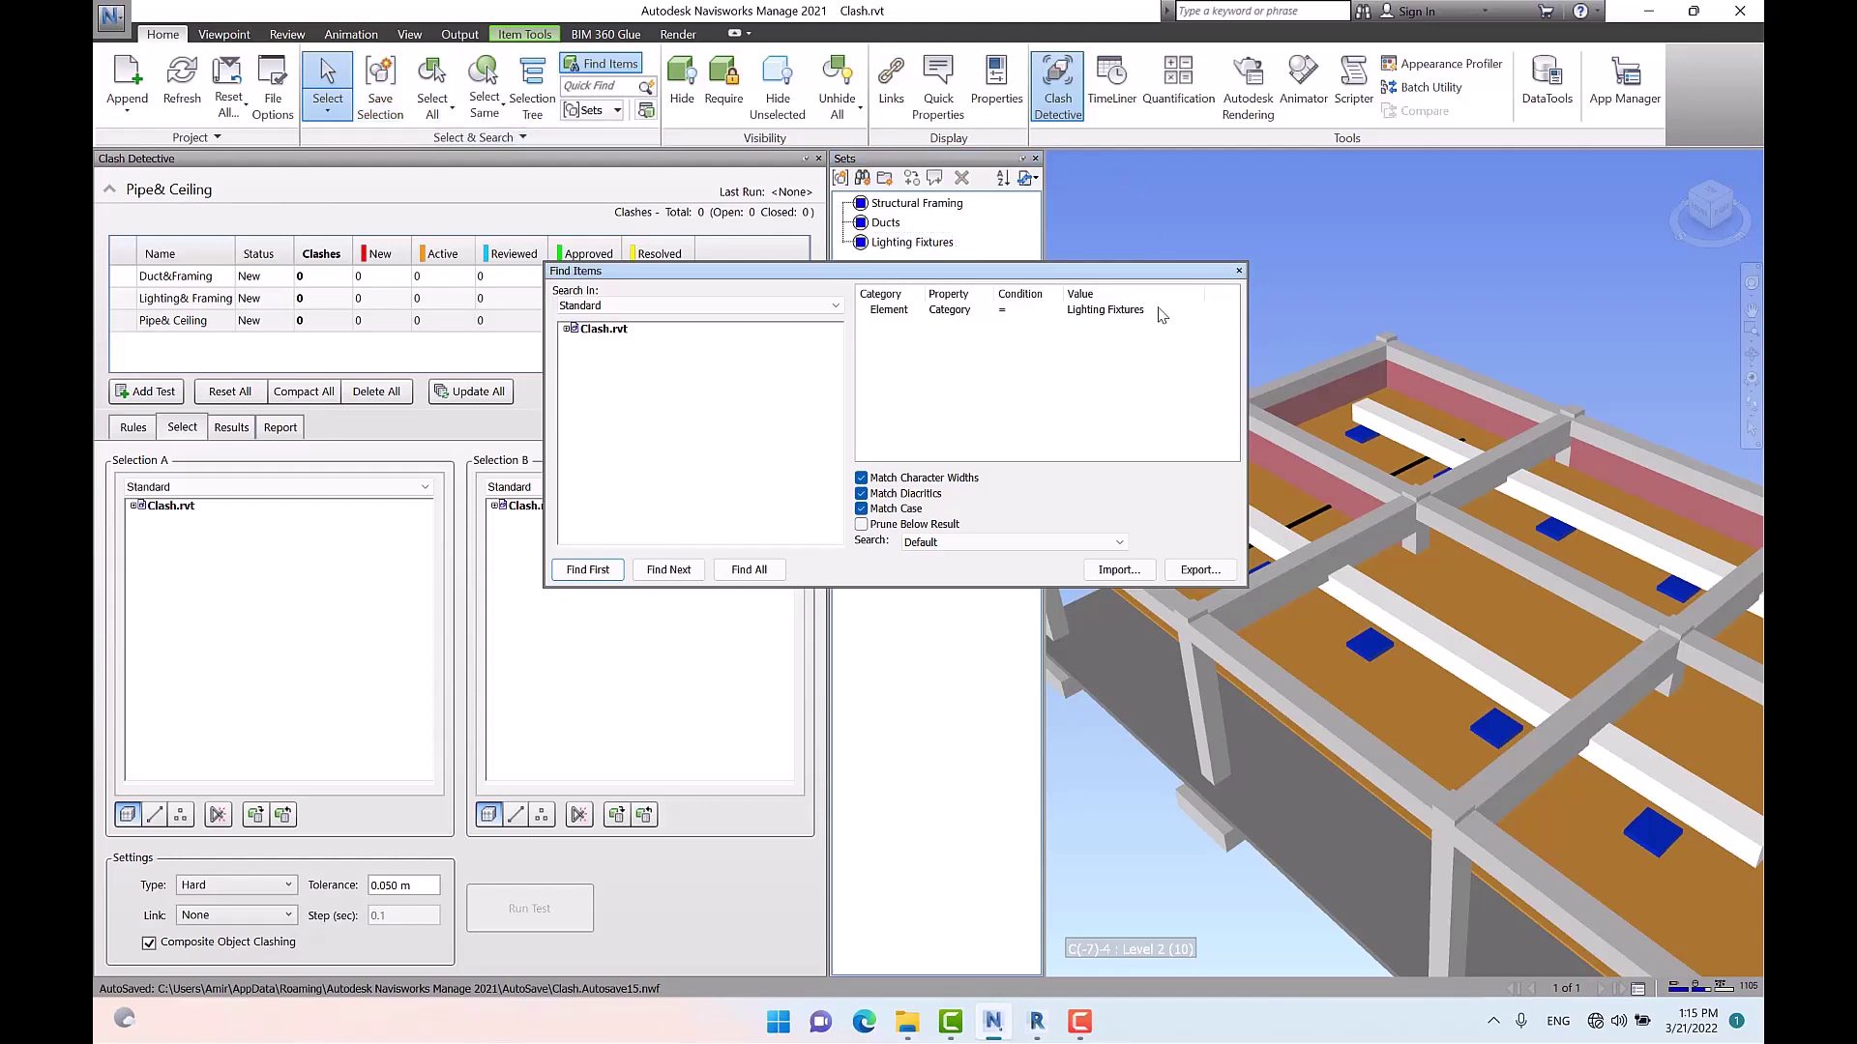
click(1161, 311)
click(1196, 311)
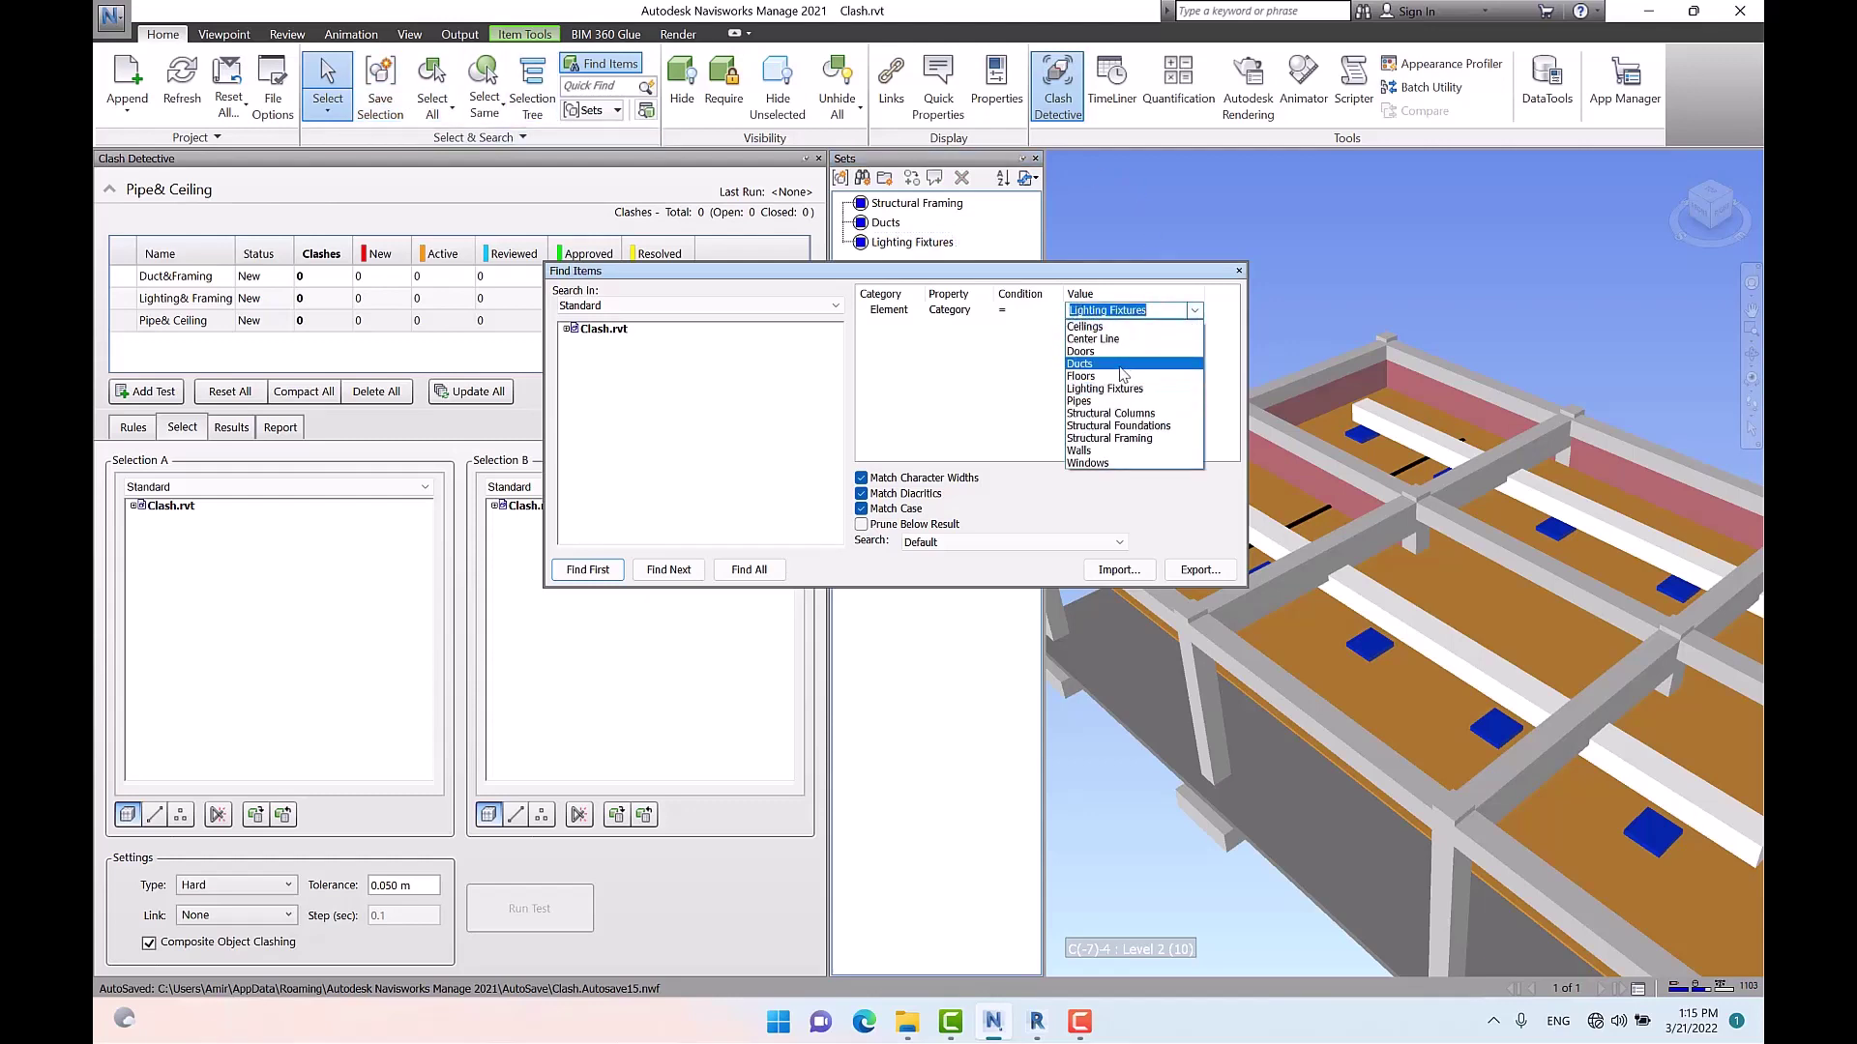
click(1160, 326)
click(1124, 315)
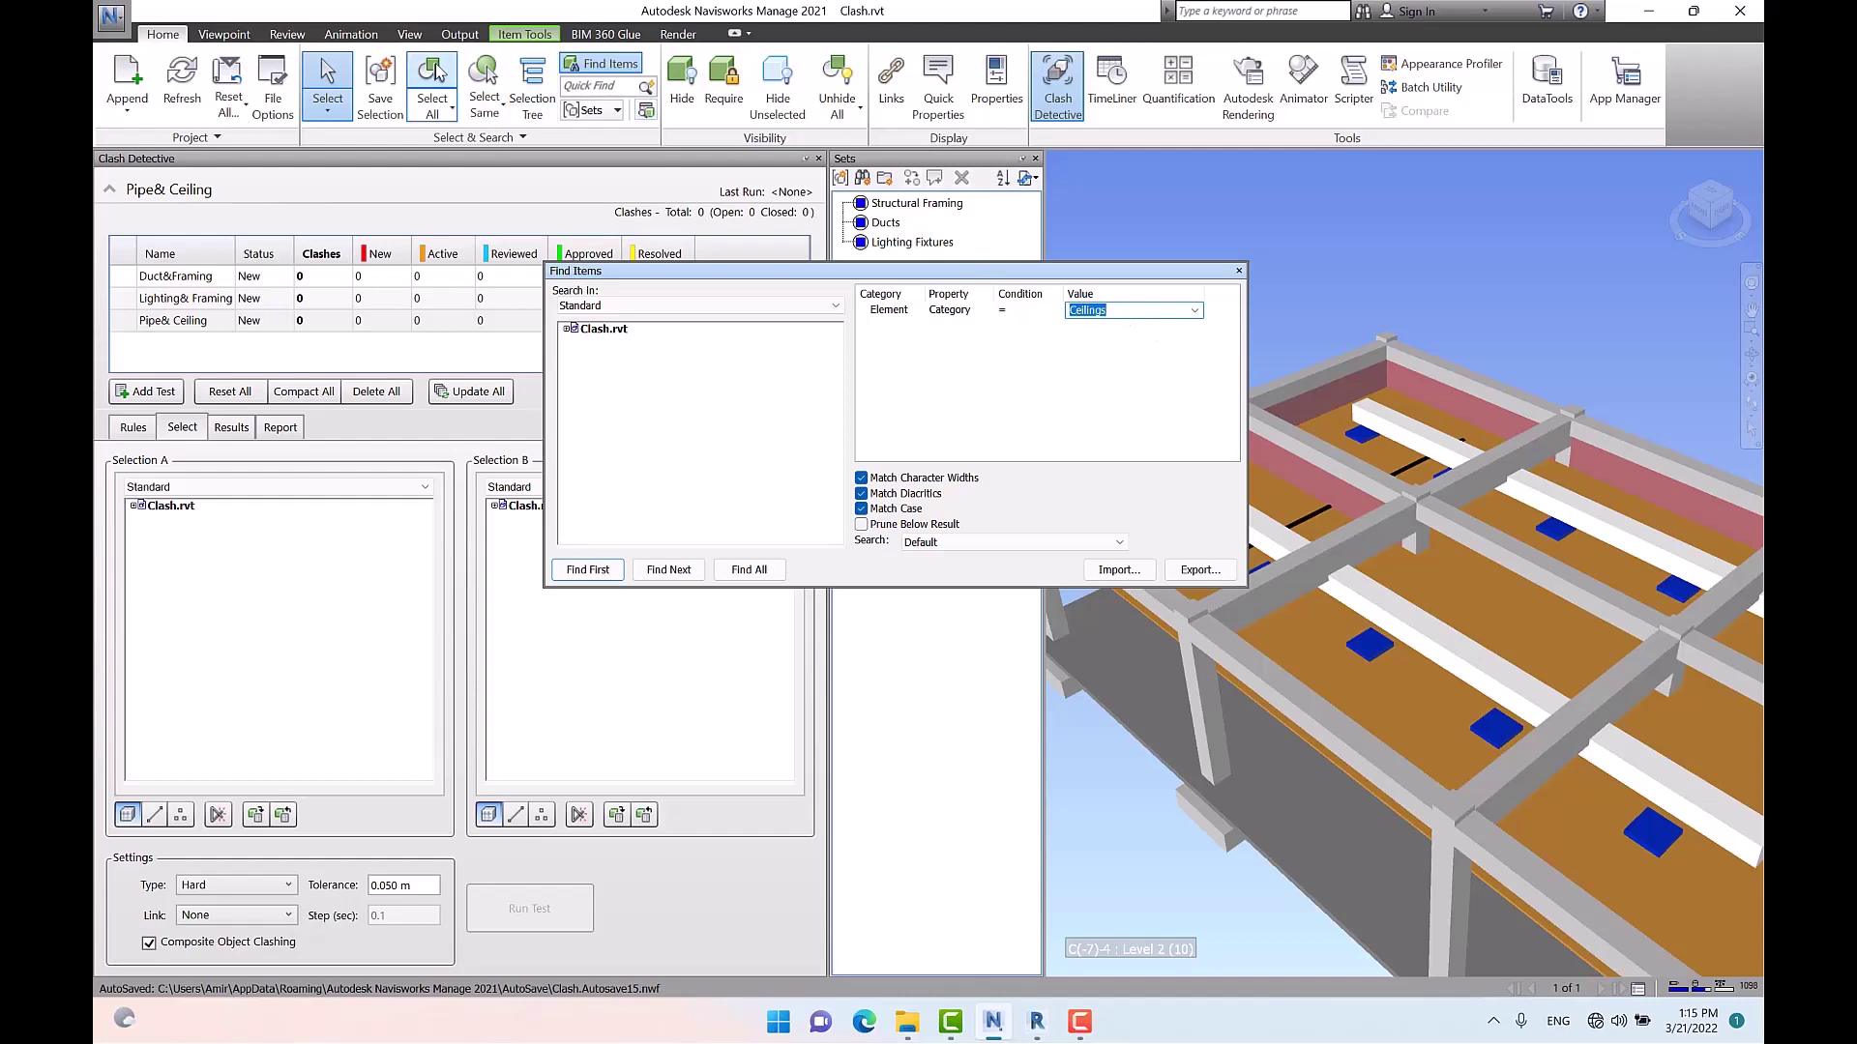
Save the current selection as a selection set named Ceilings
click(380, 89)
text(Ceilings)
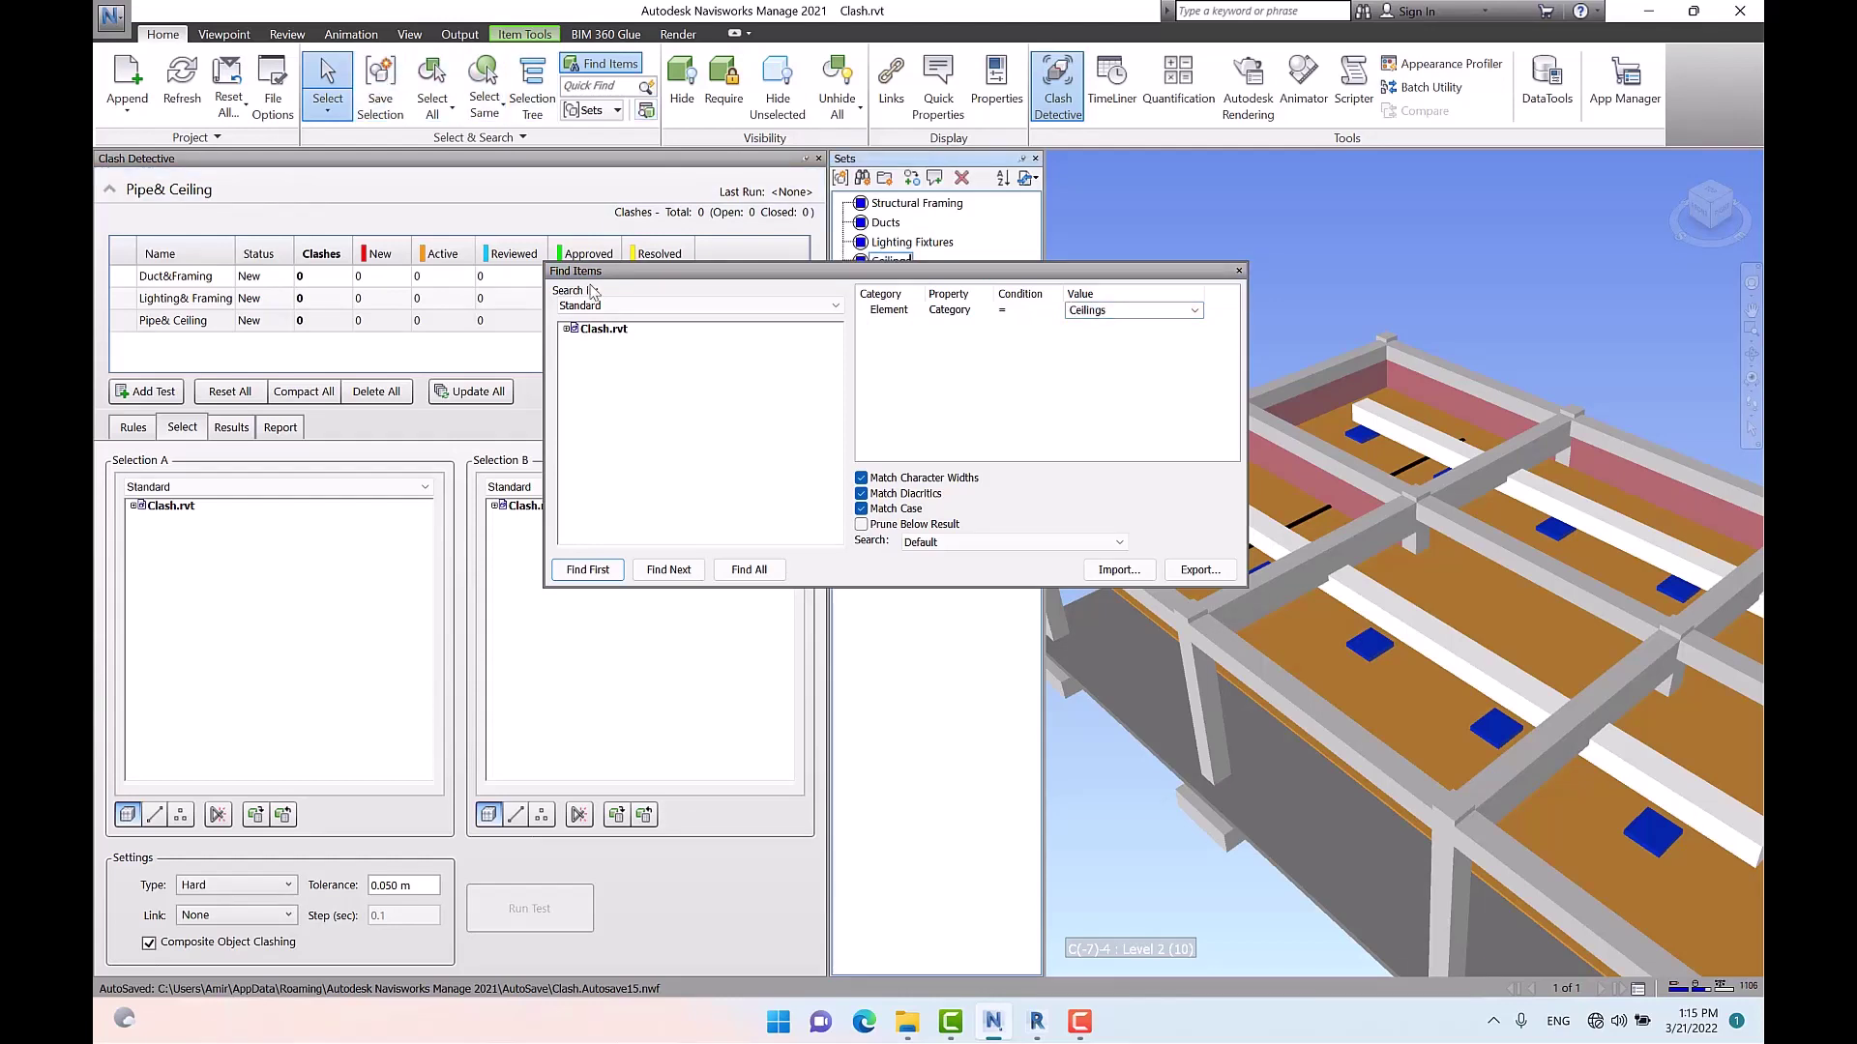
key(Return)
Close the Find Items and Sets windows and clear the selection in the model
click(1239, 273)
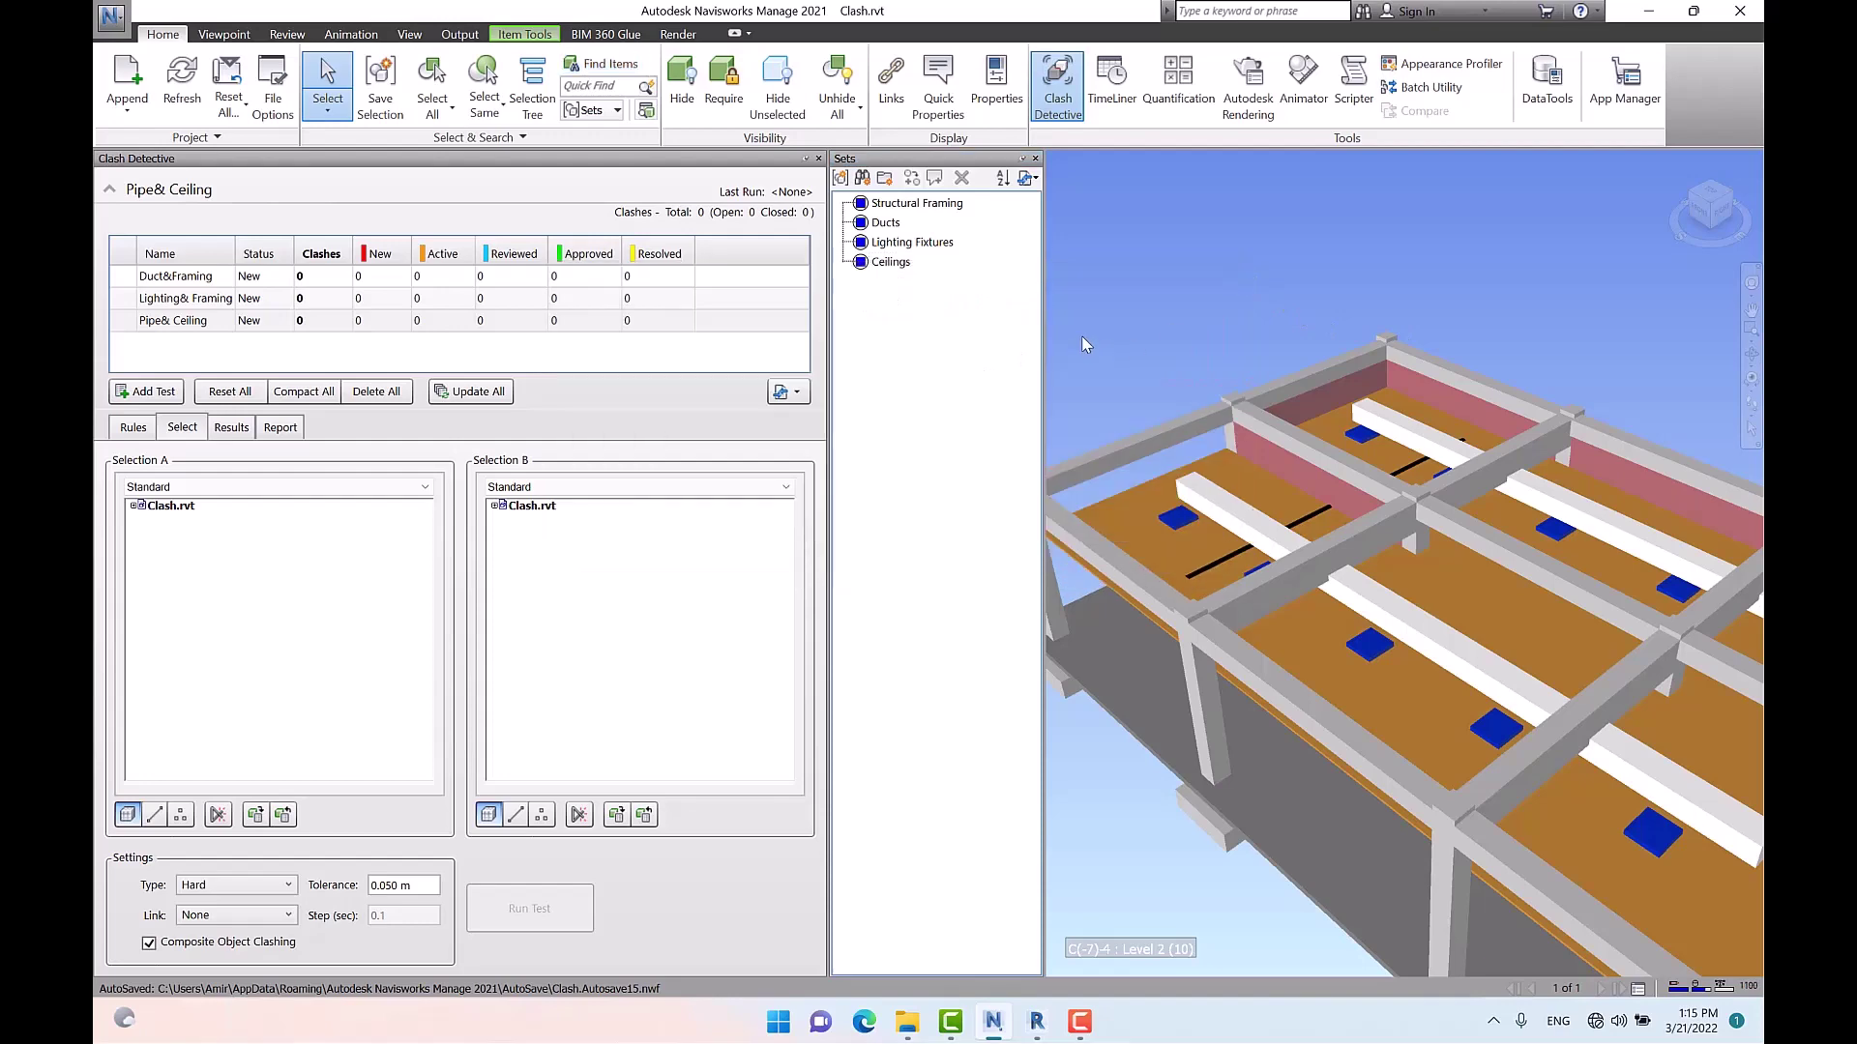
click(1037, 161)
click(1038, 294)
scroll(1037, 294, down, 3)
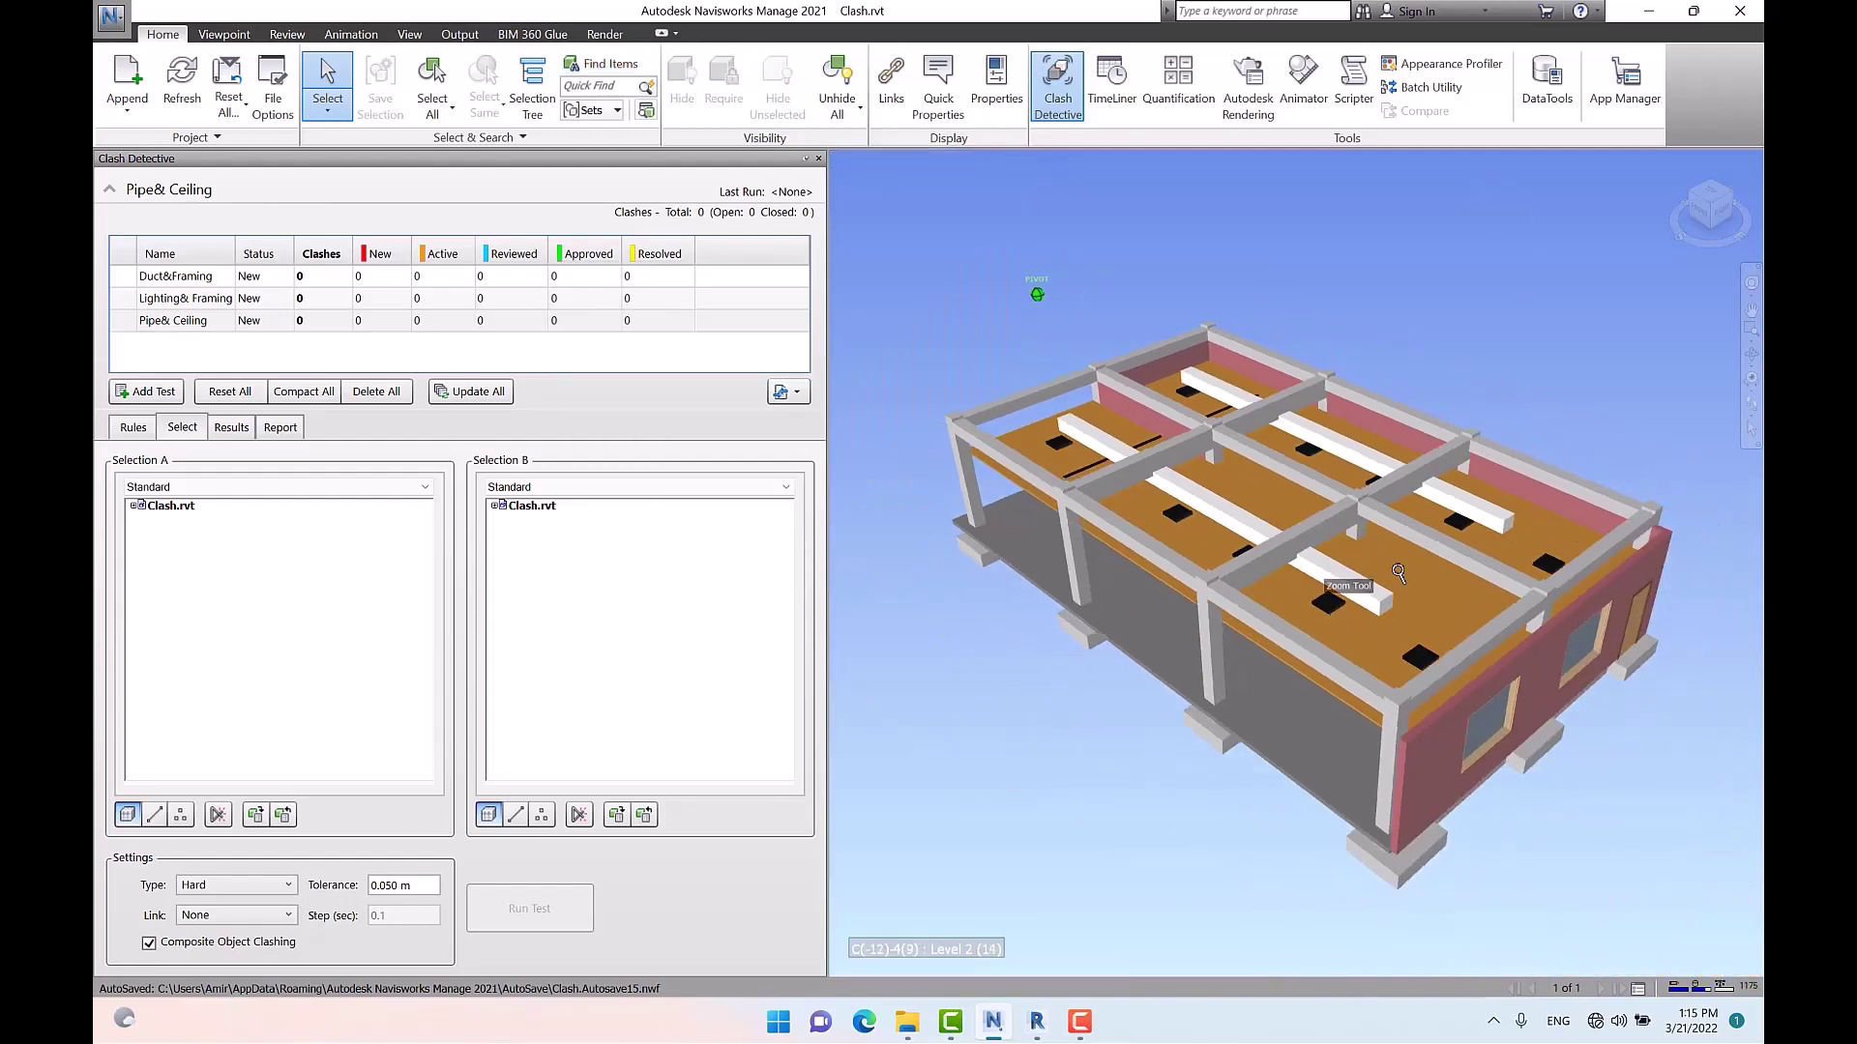
shift+middle_drag(1392, 812, 1410, 541)
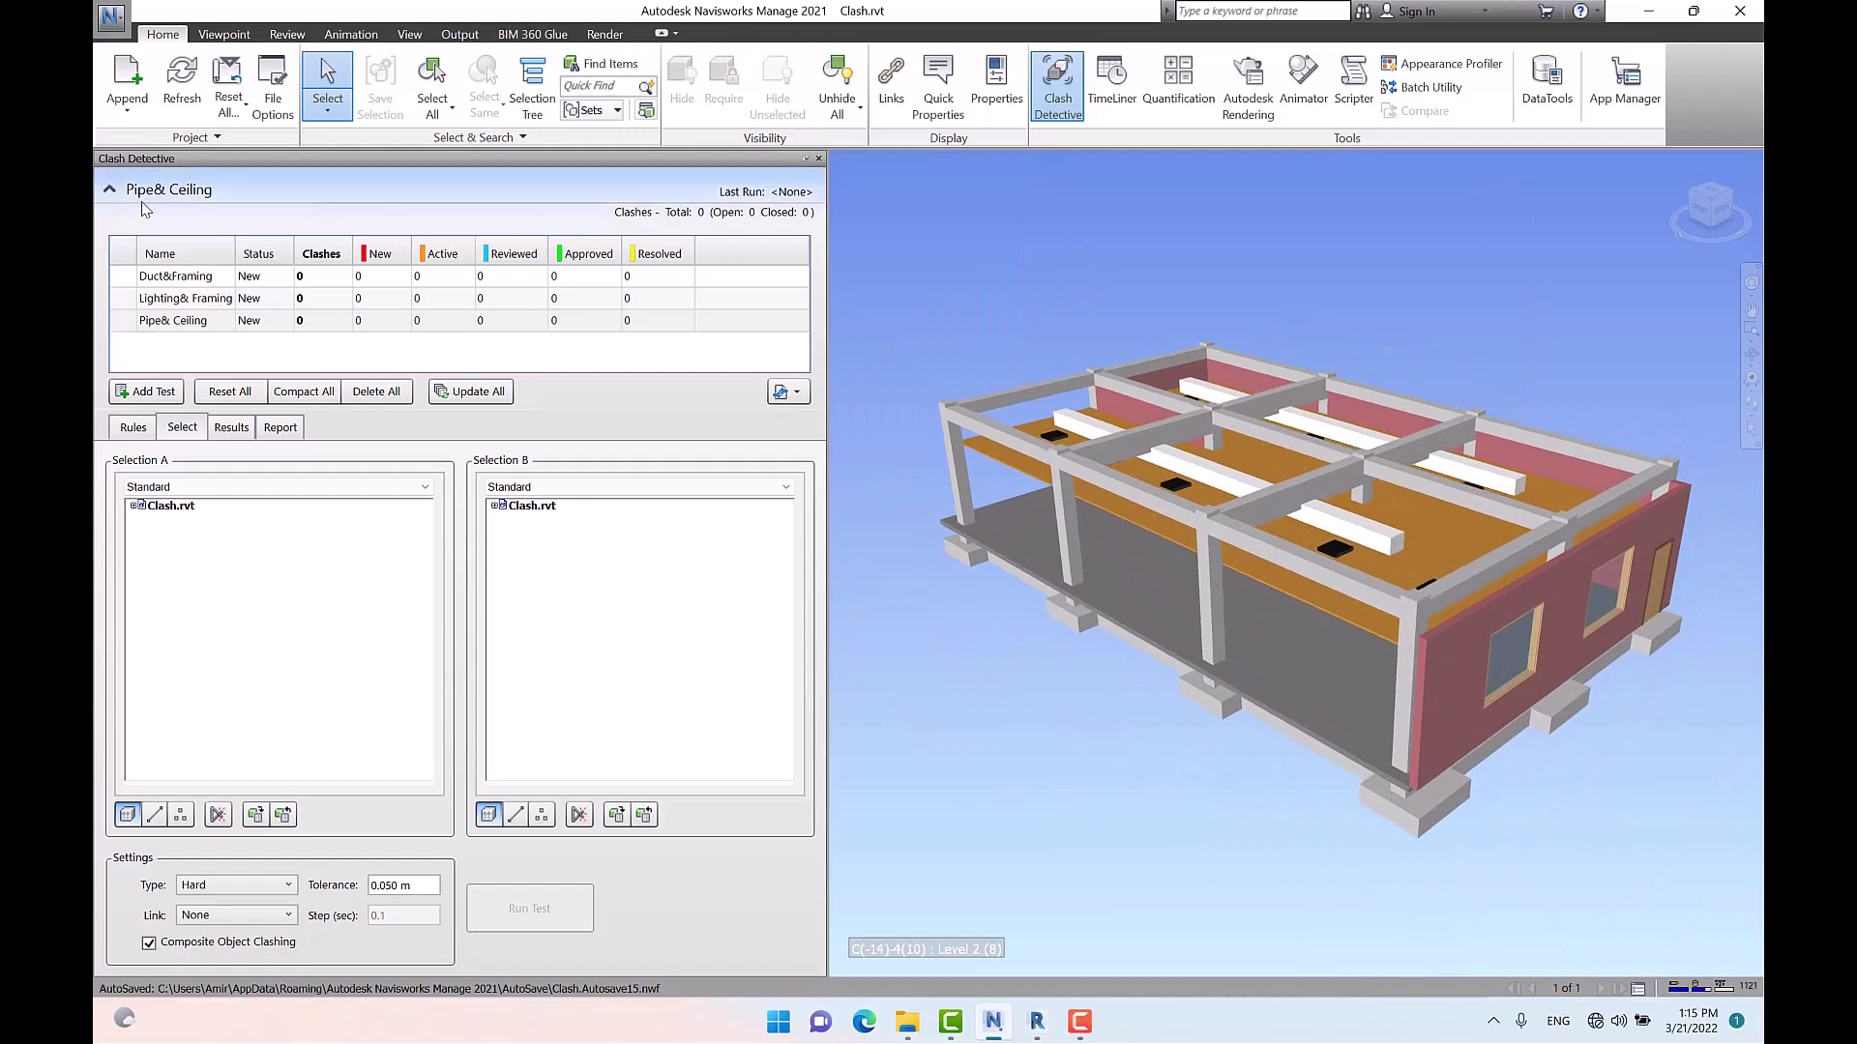
For the Duct&Framing test, switch both Selection A and Selection B from the Standard tree to Sets
click(182, 278)
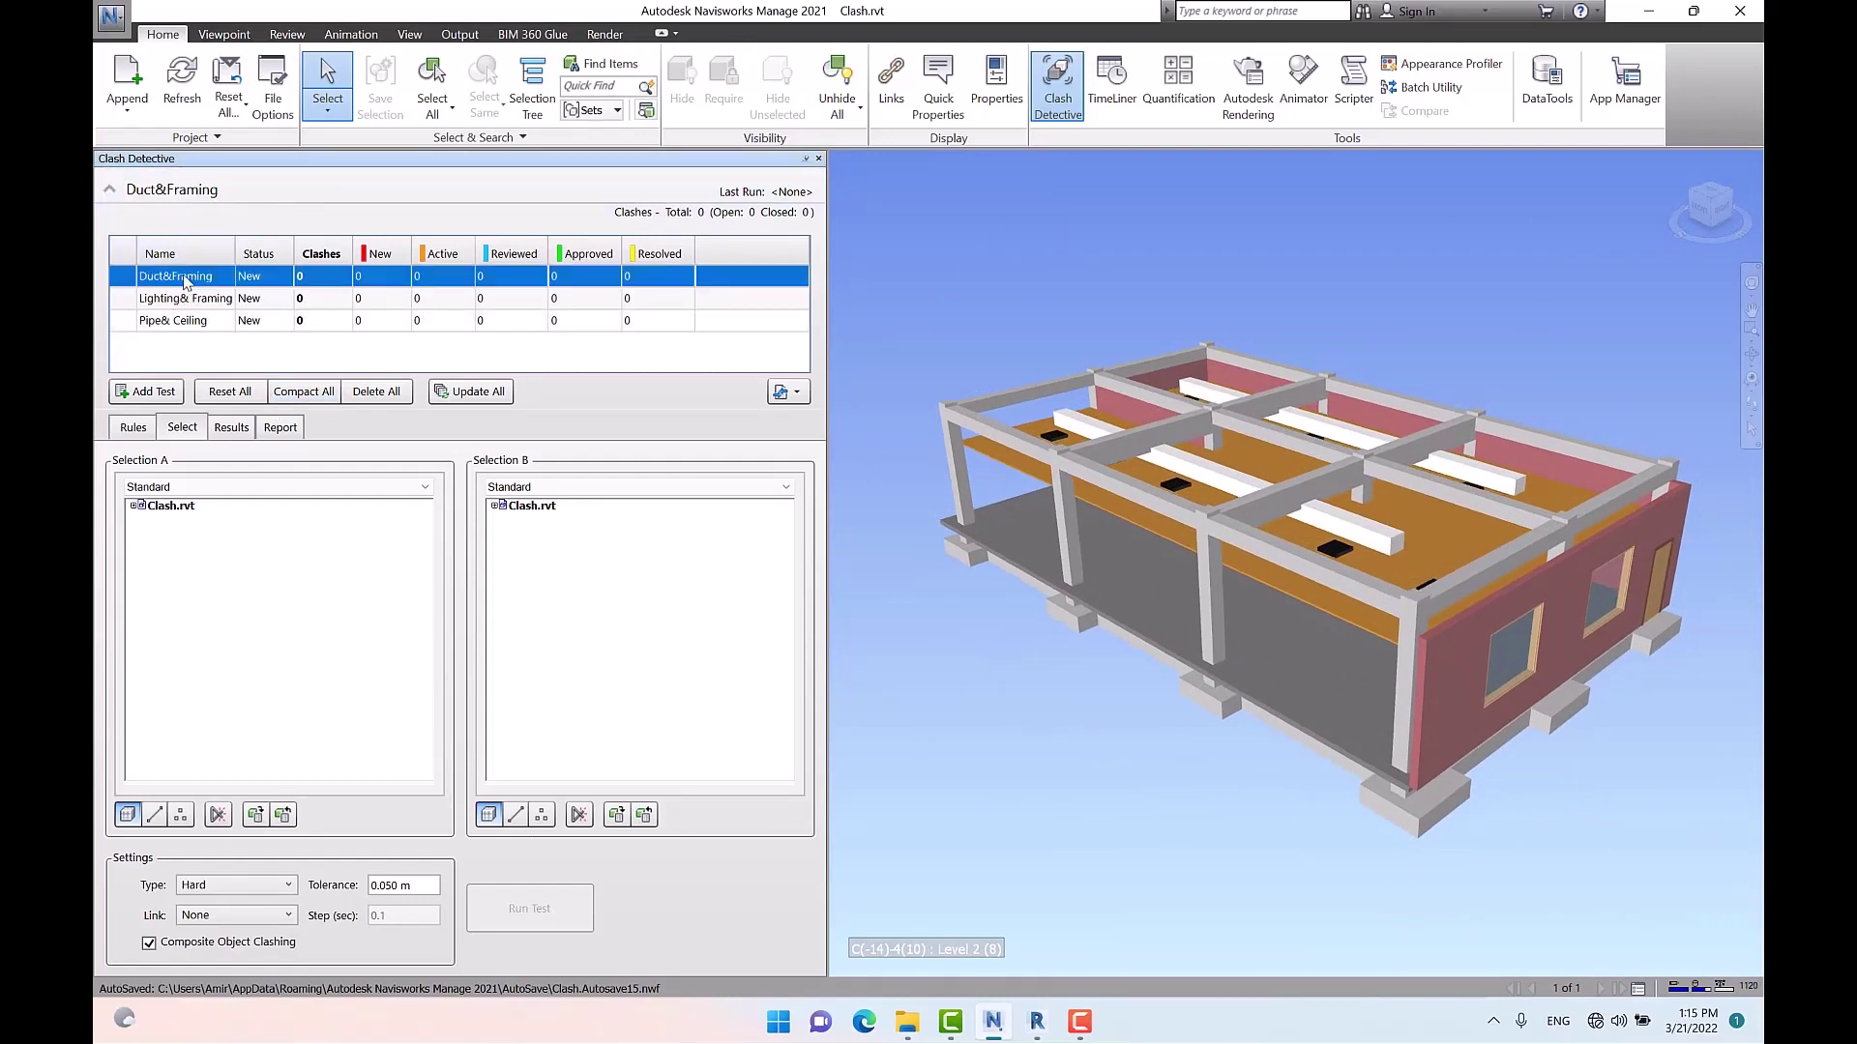
click(232, 488)
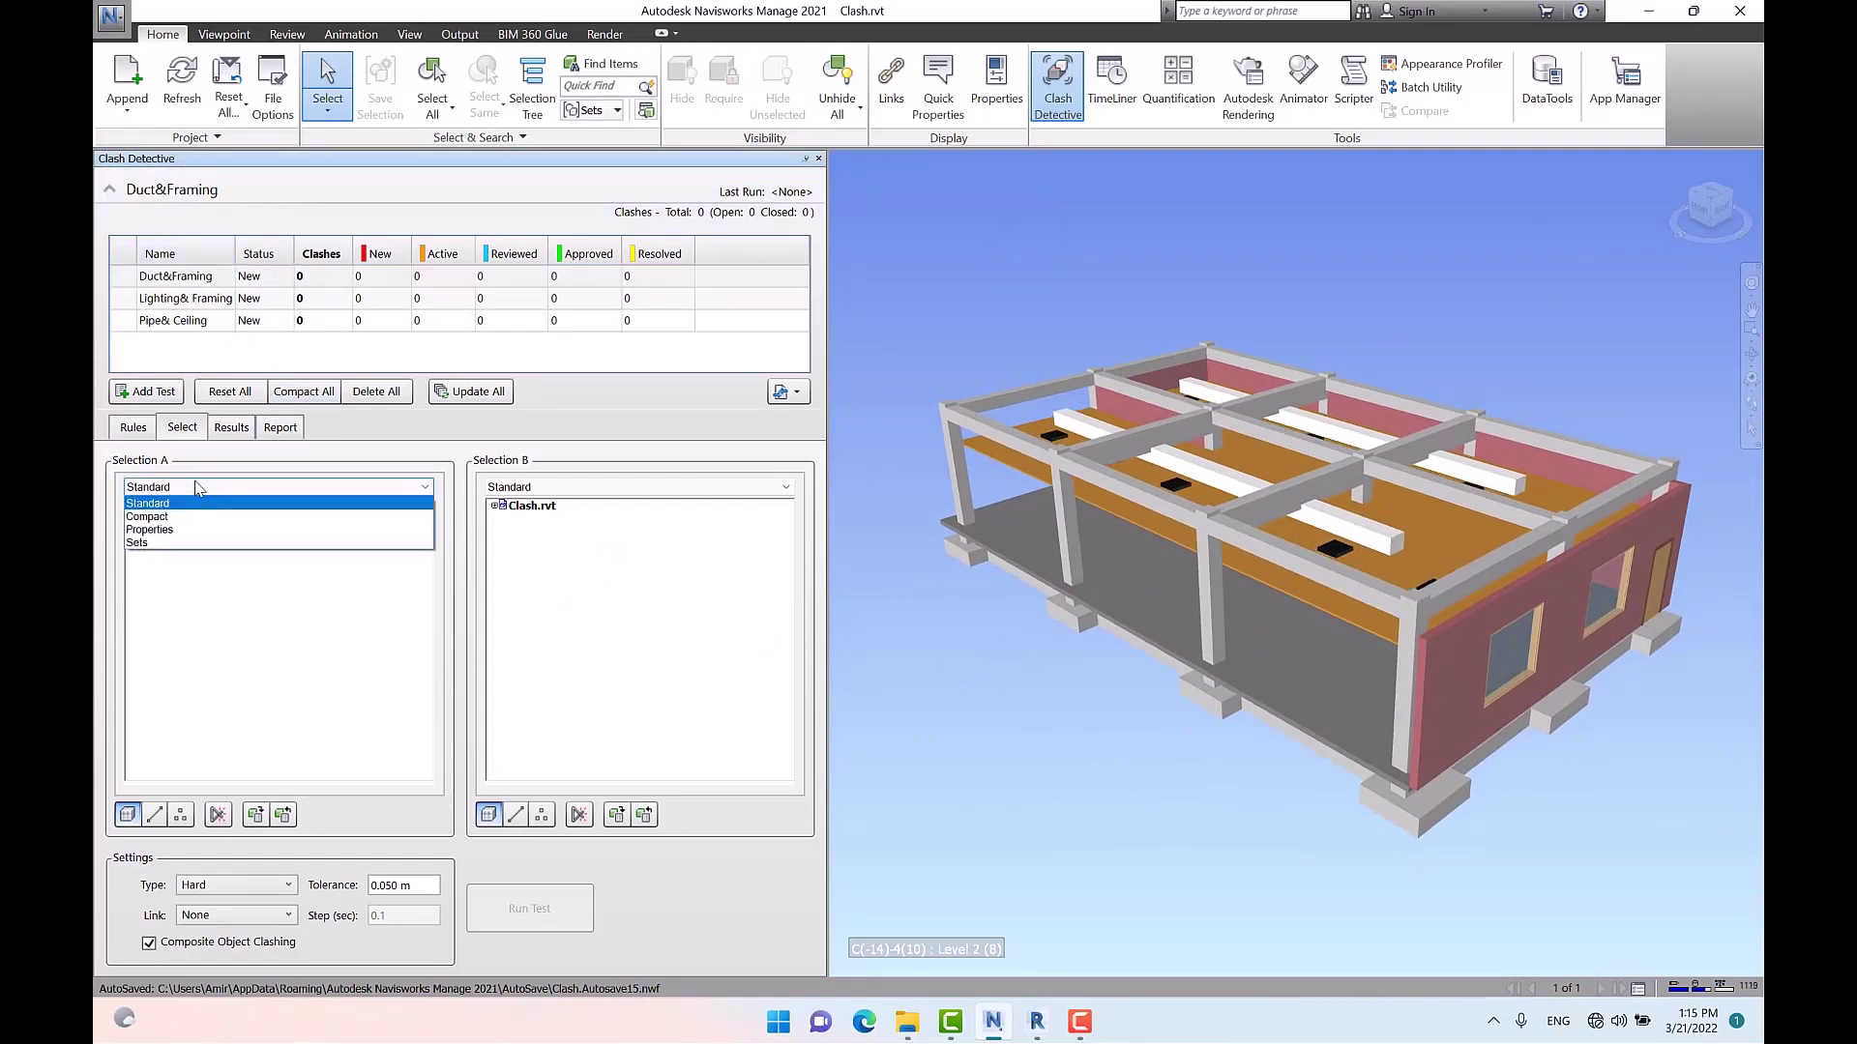
click(171, 544)
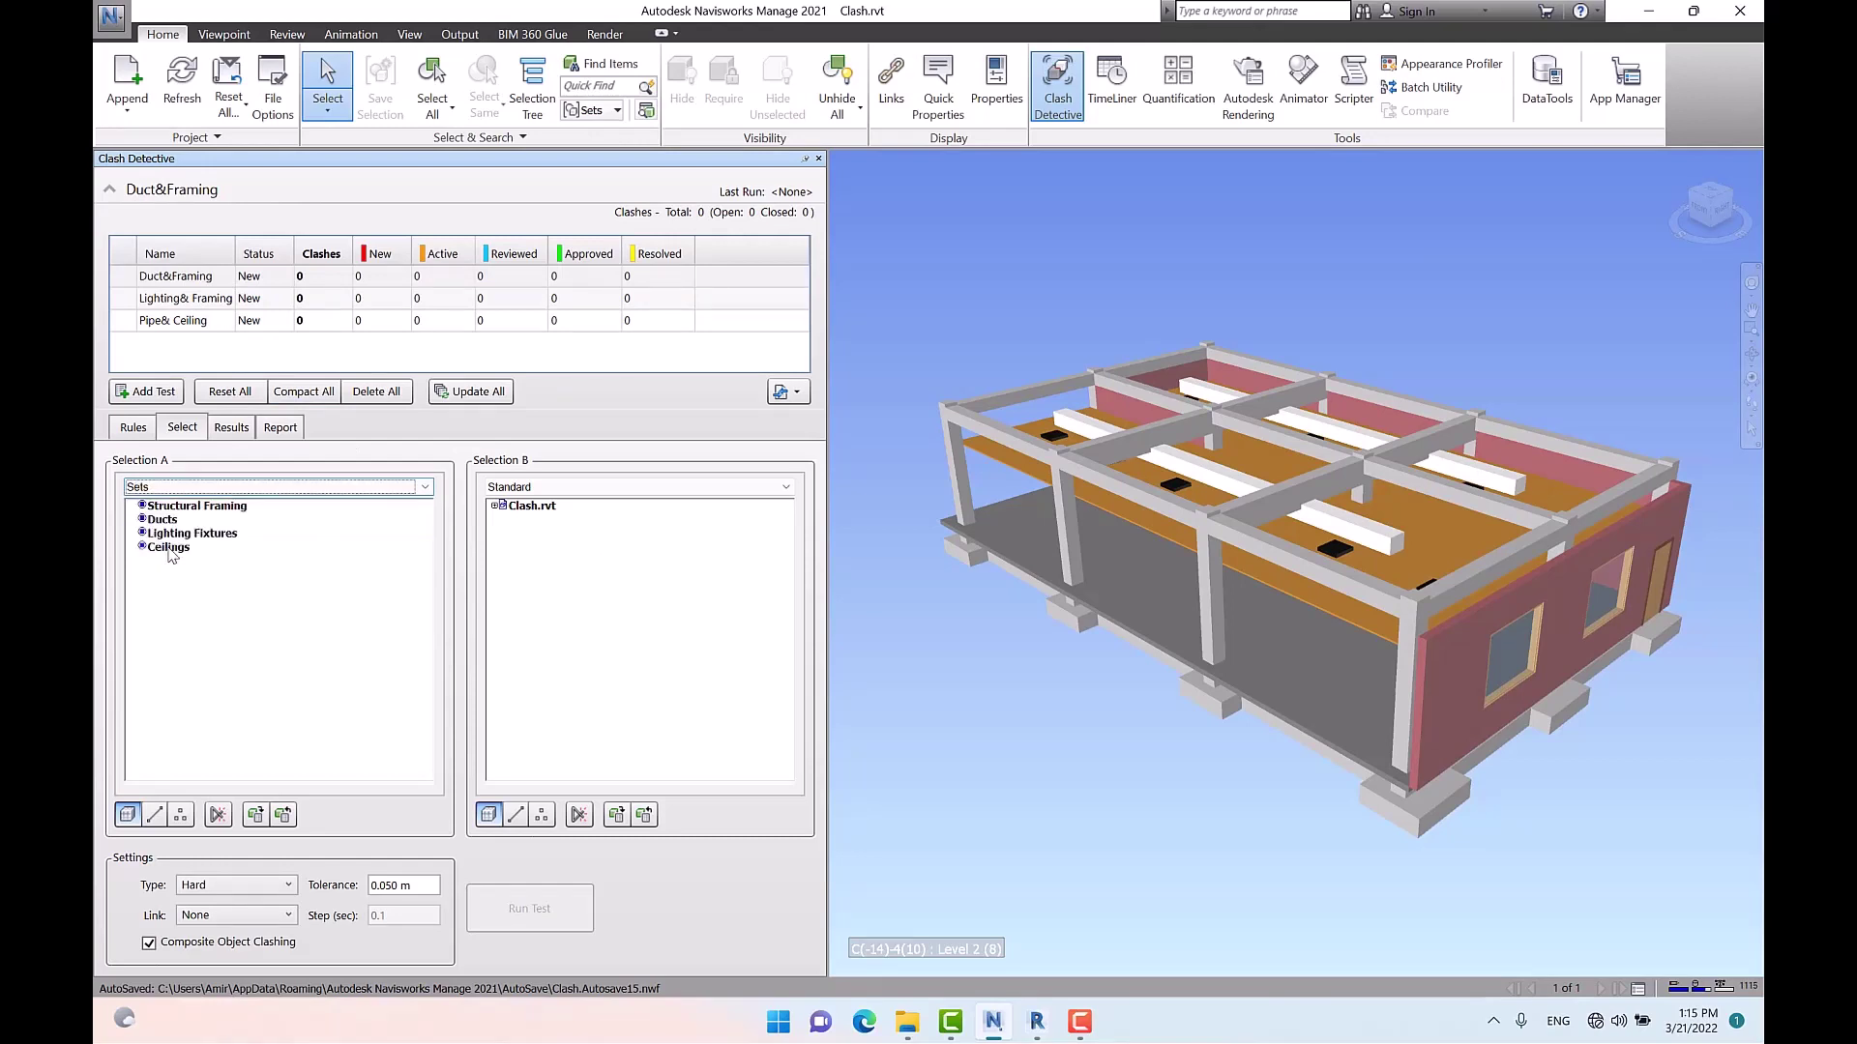
click(581, 487)
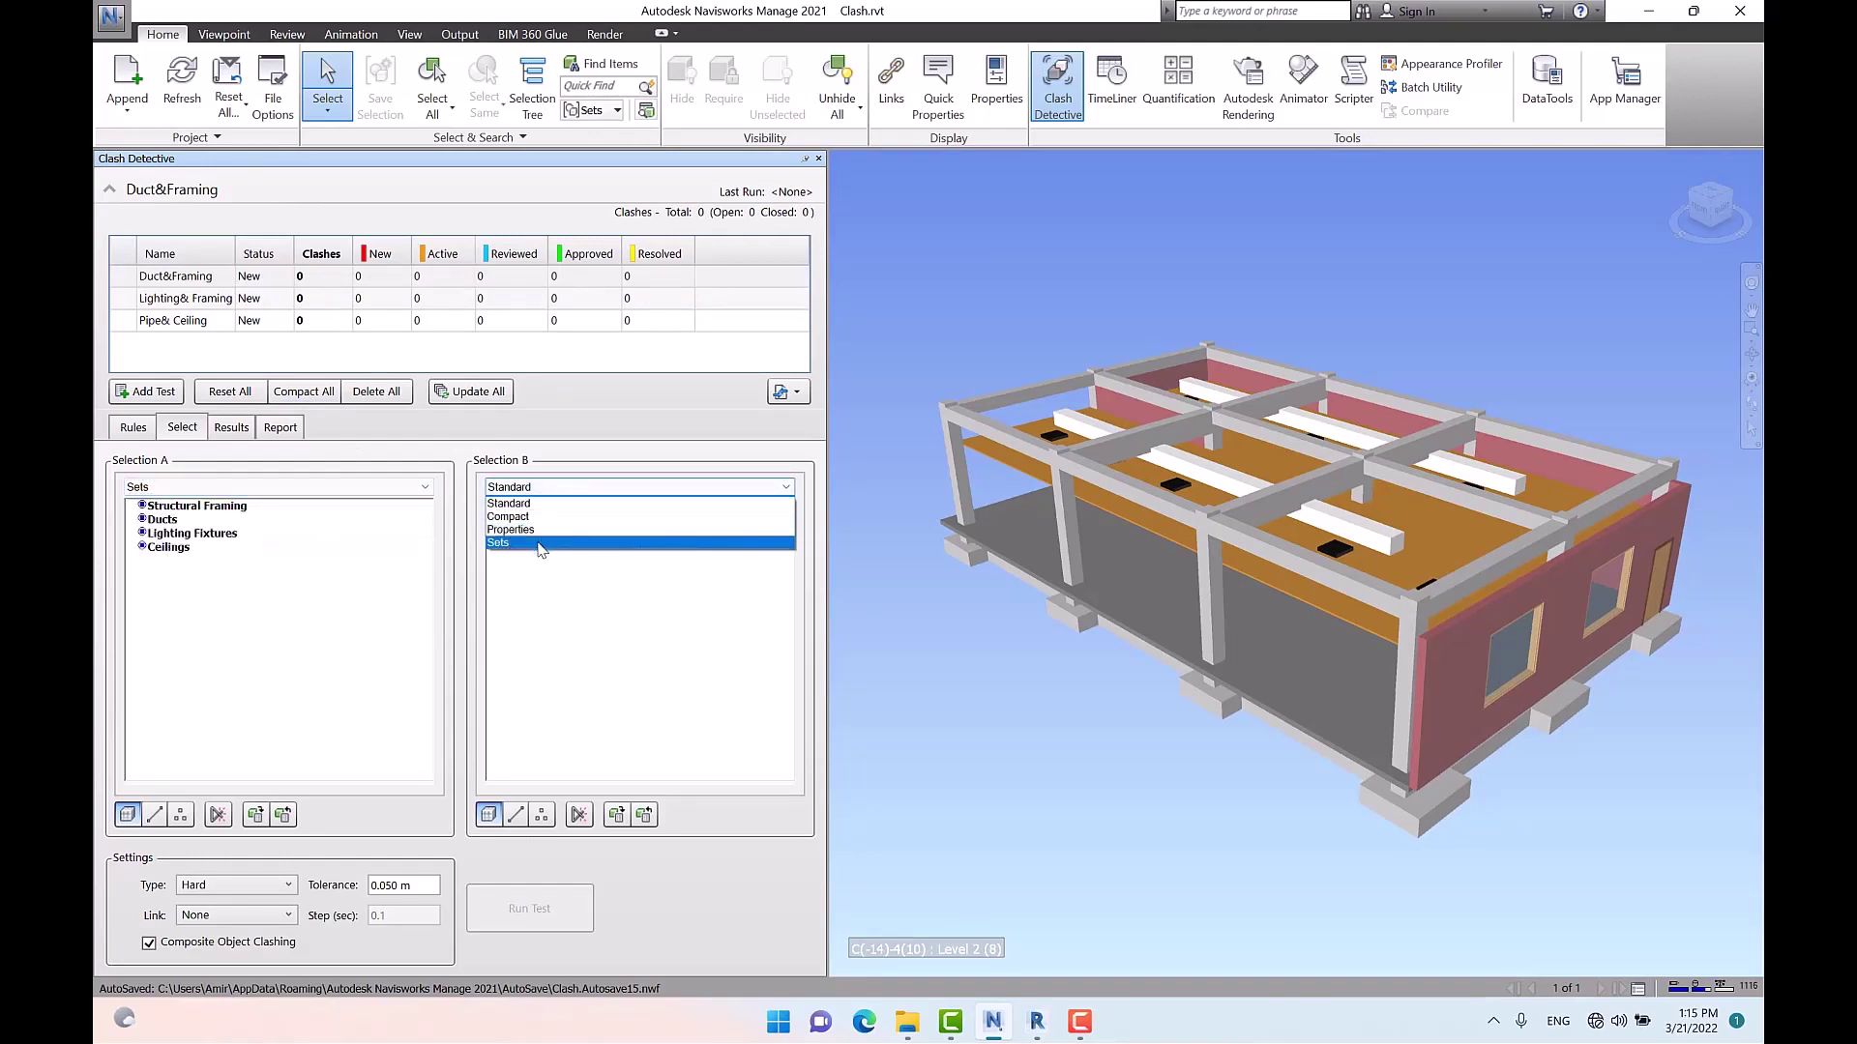
click(543, 542)
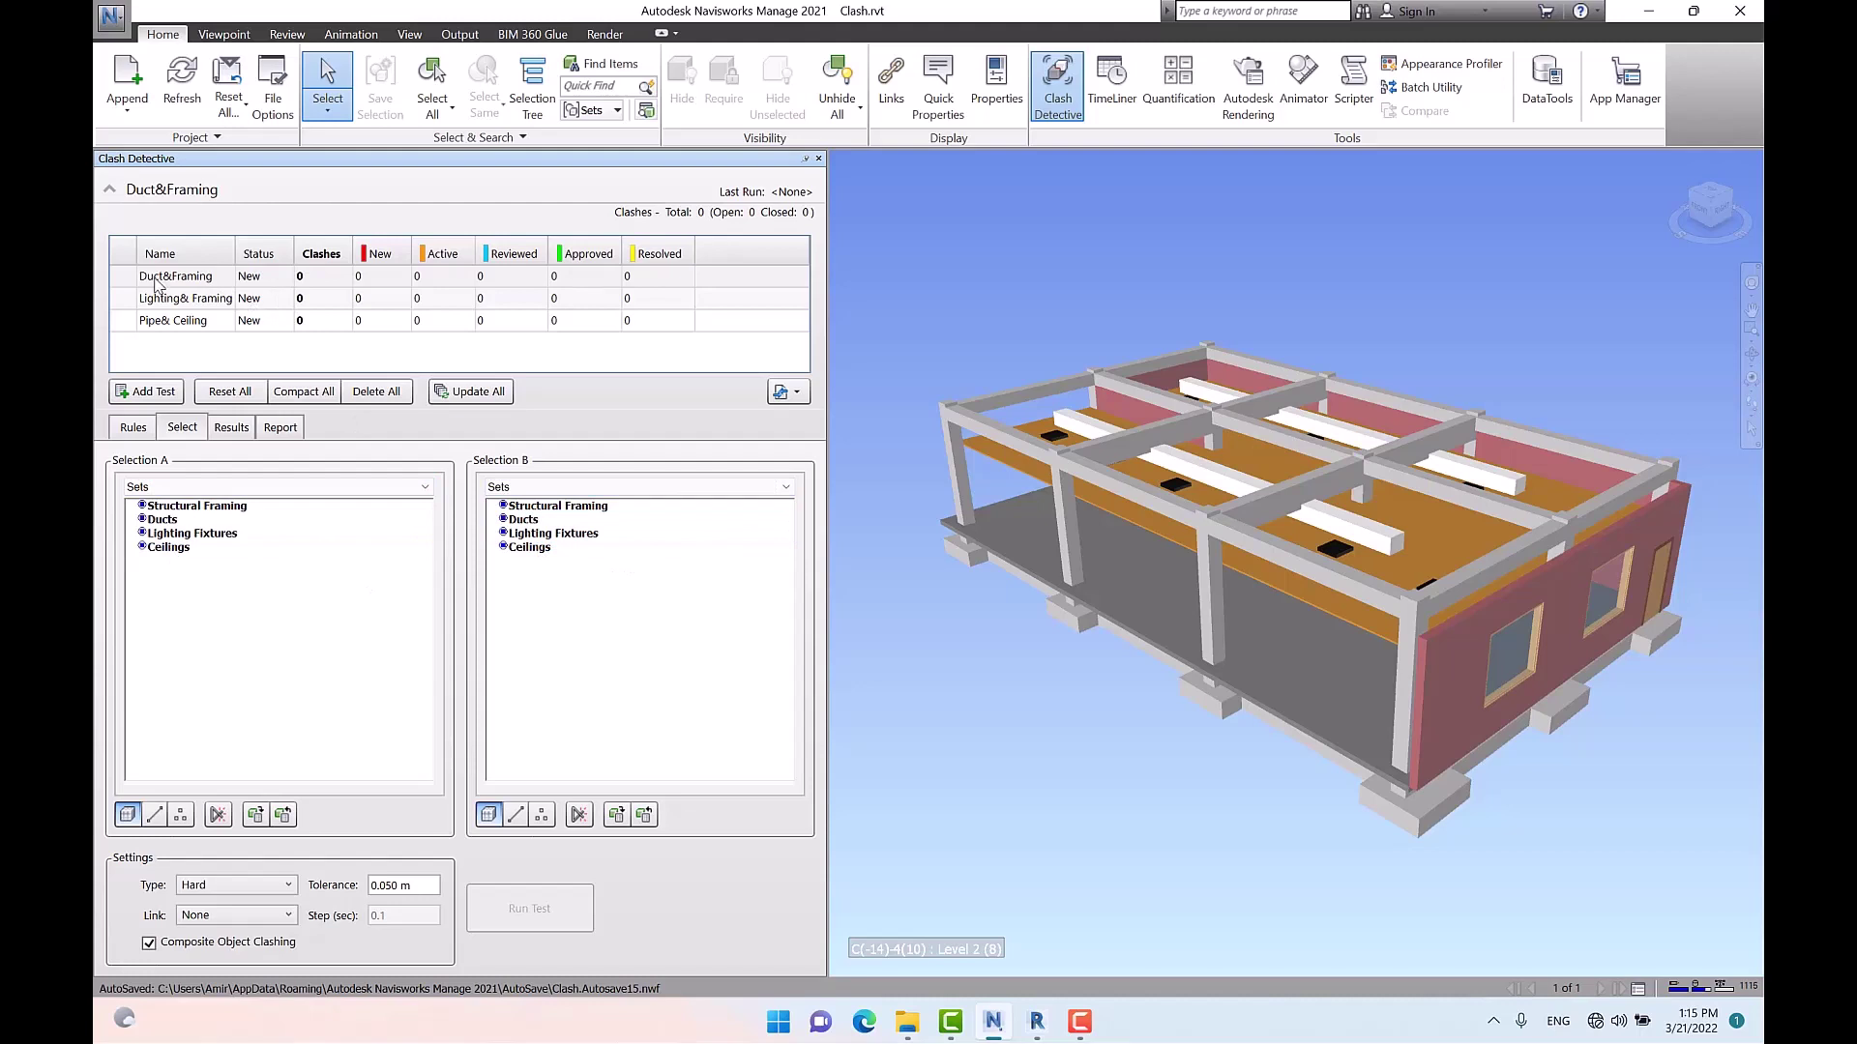
Choose Ducts for Selection A and Structural Framing for Selection B, and run the Duct&Framing test
click(170, 522)
click(580, 508)
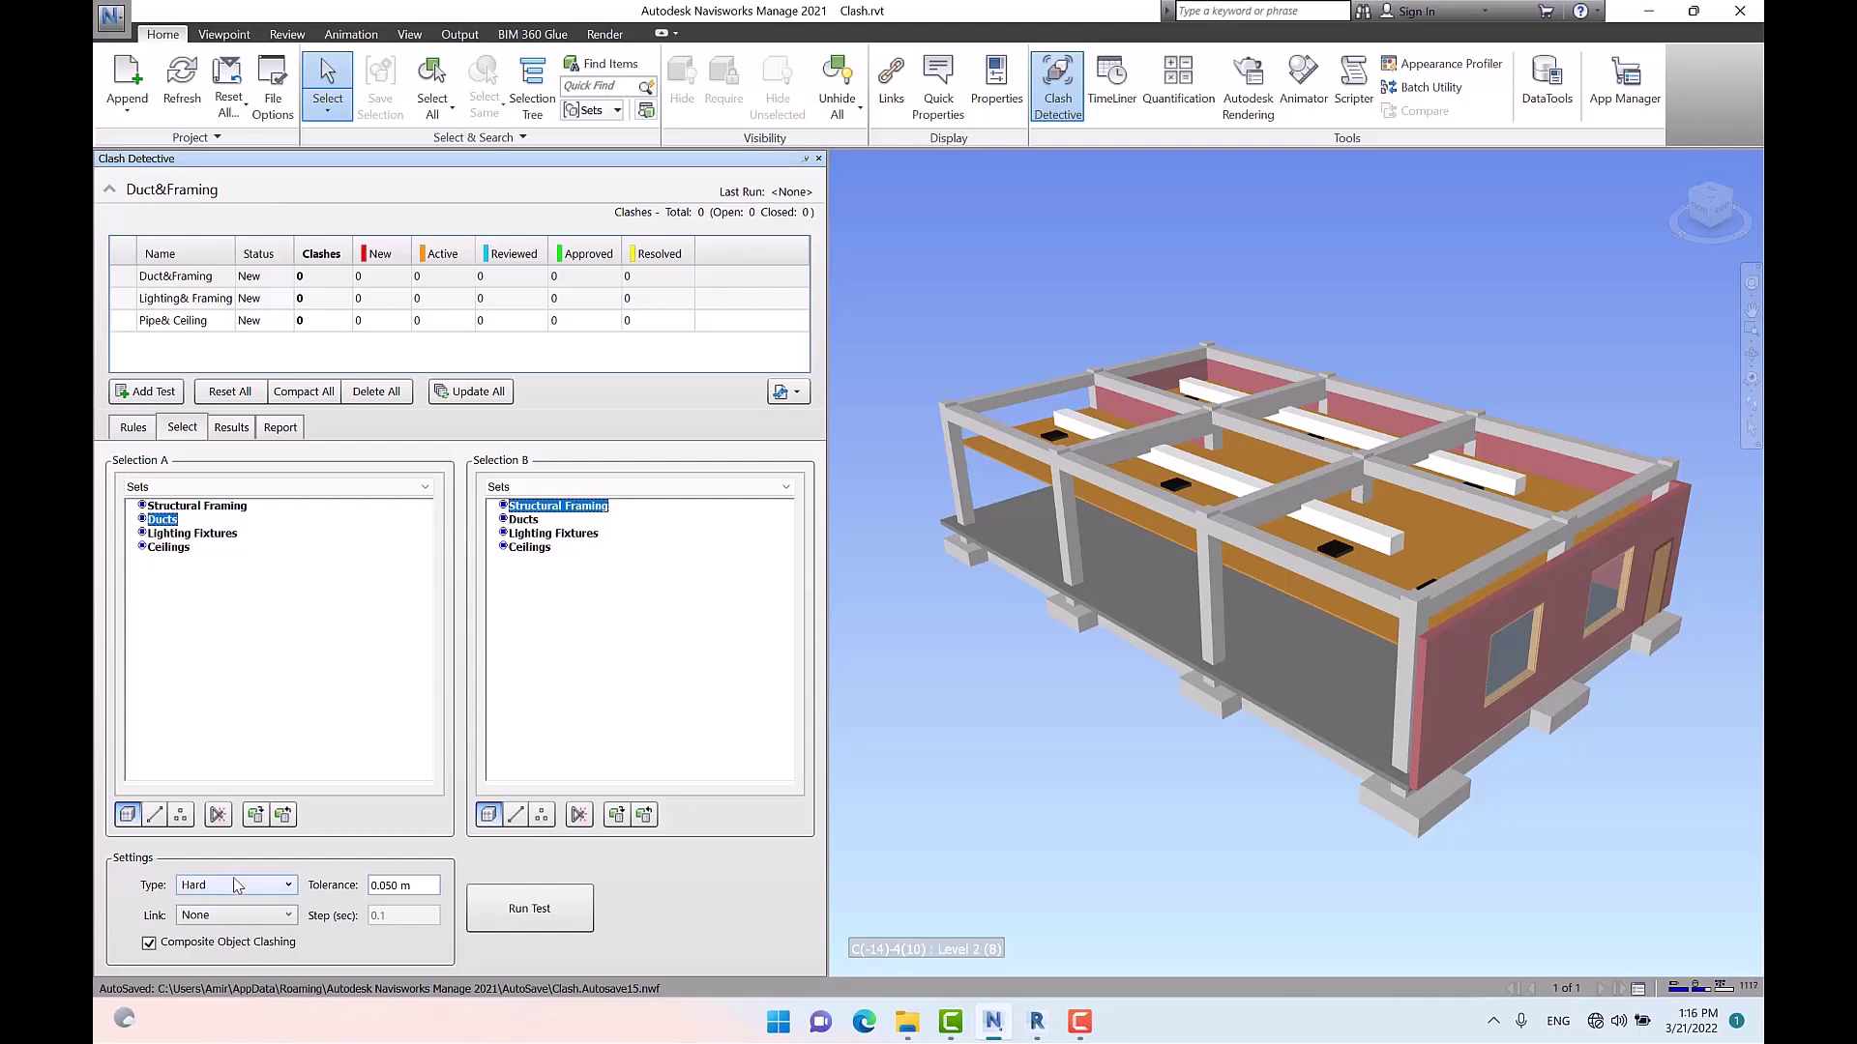
click(515, 912)
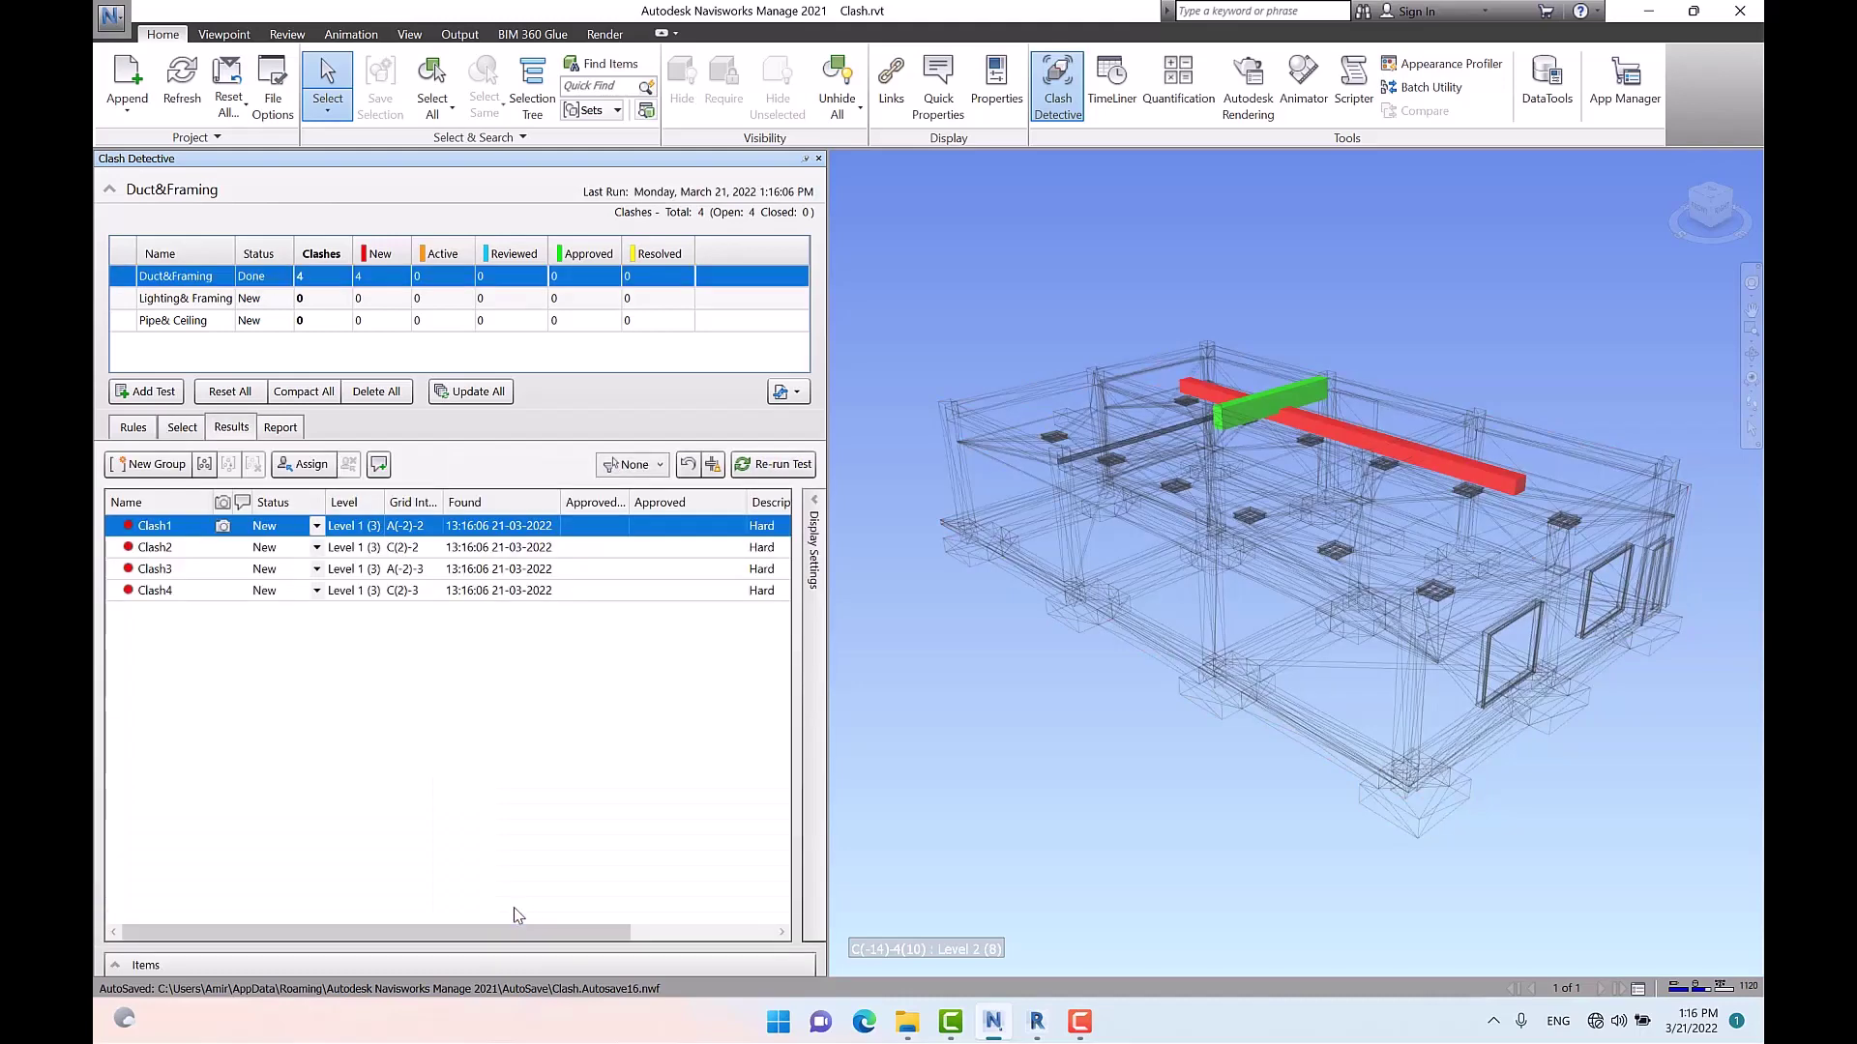
Examine the Duct&Framing clash results one by one in the model, from Clash1 to Clash4
click(150, 552)
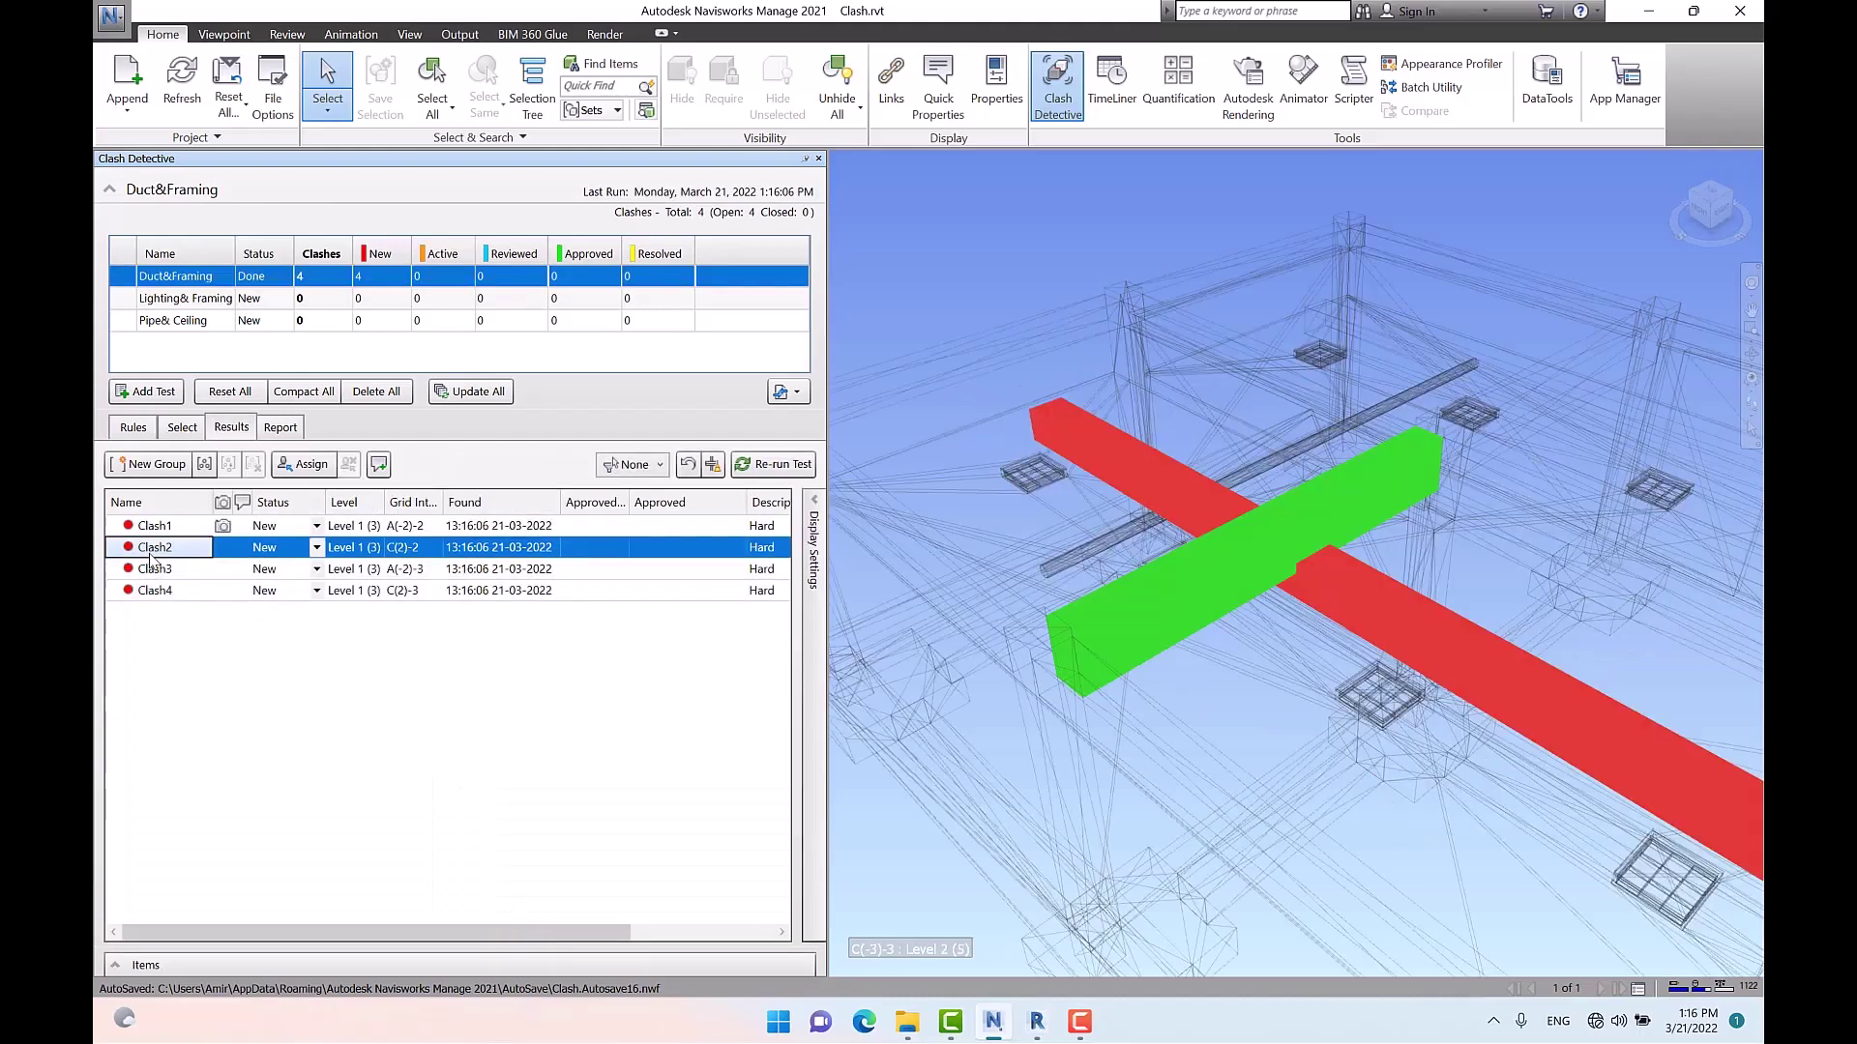
key(Down)
key(Down)
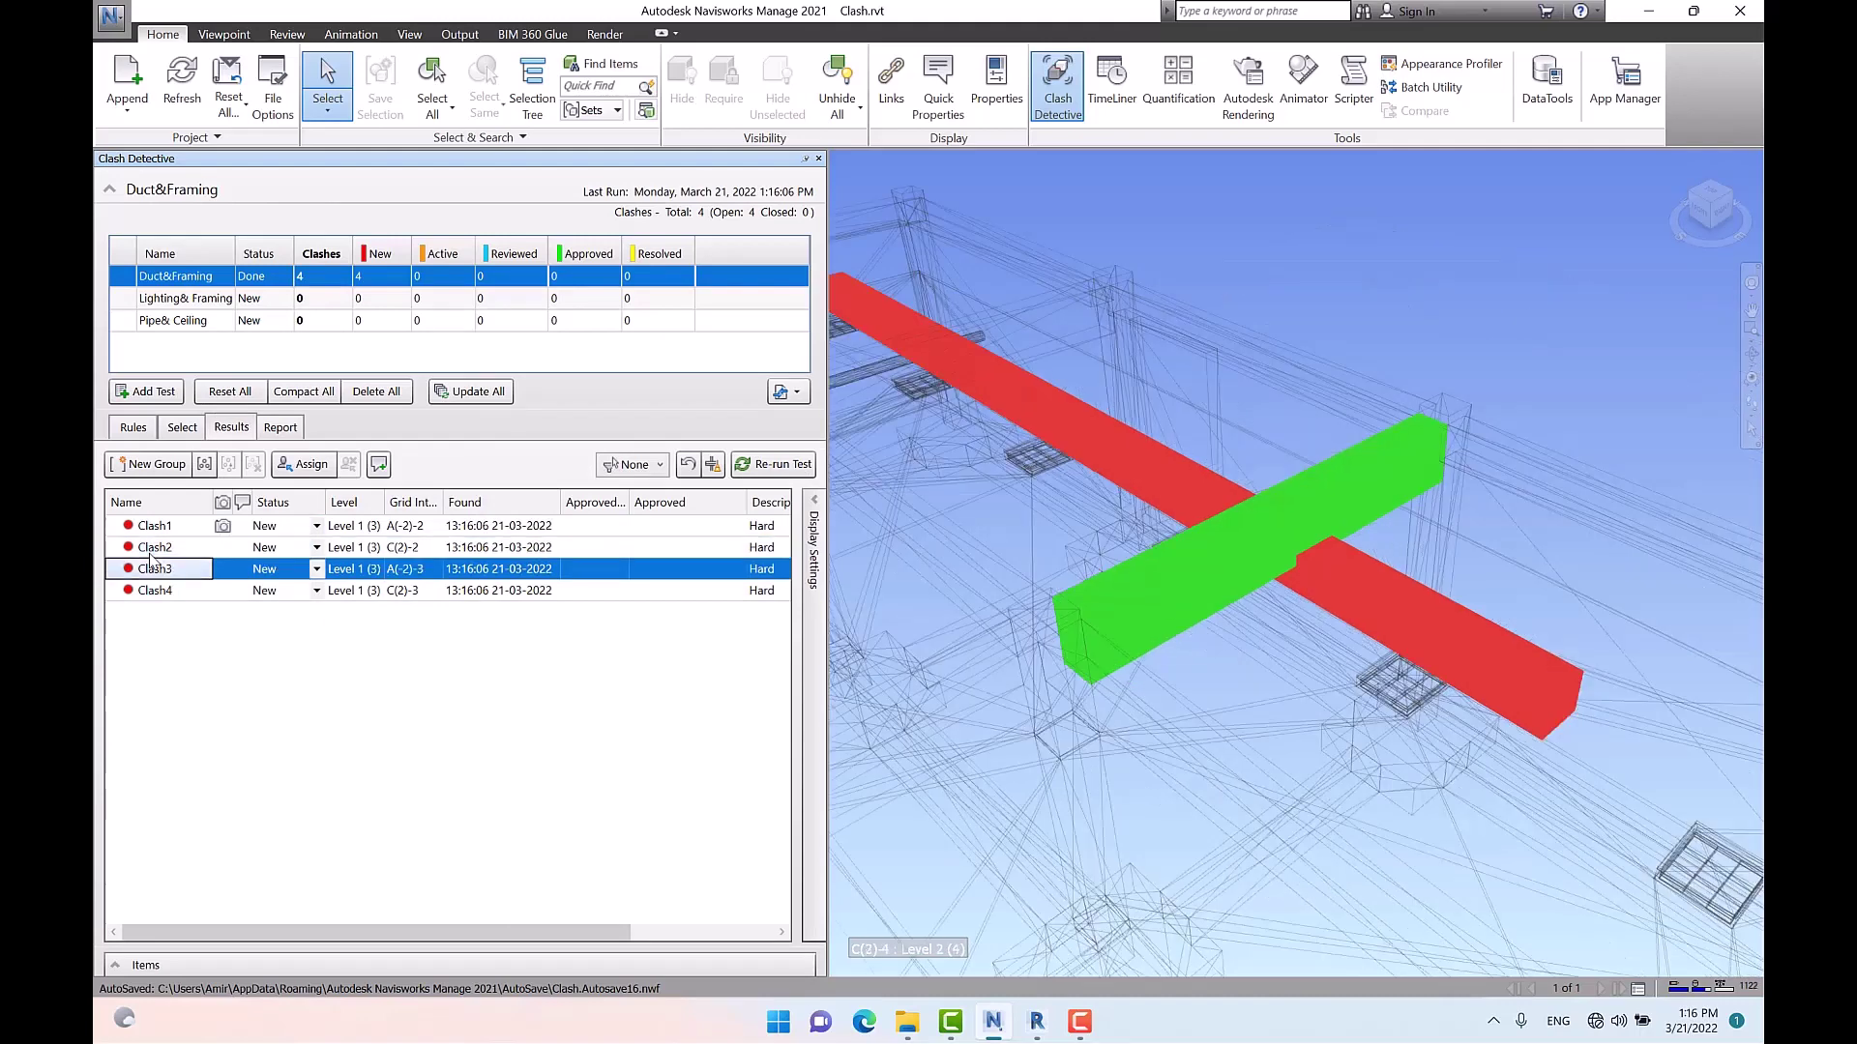
key(Up)
key(Up)
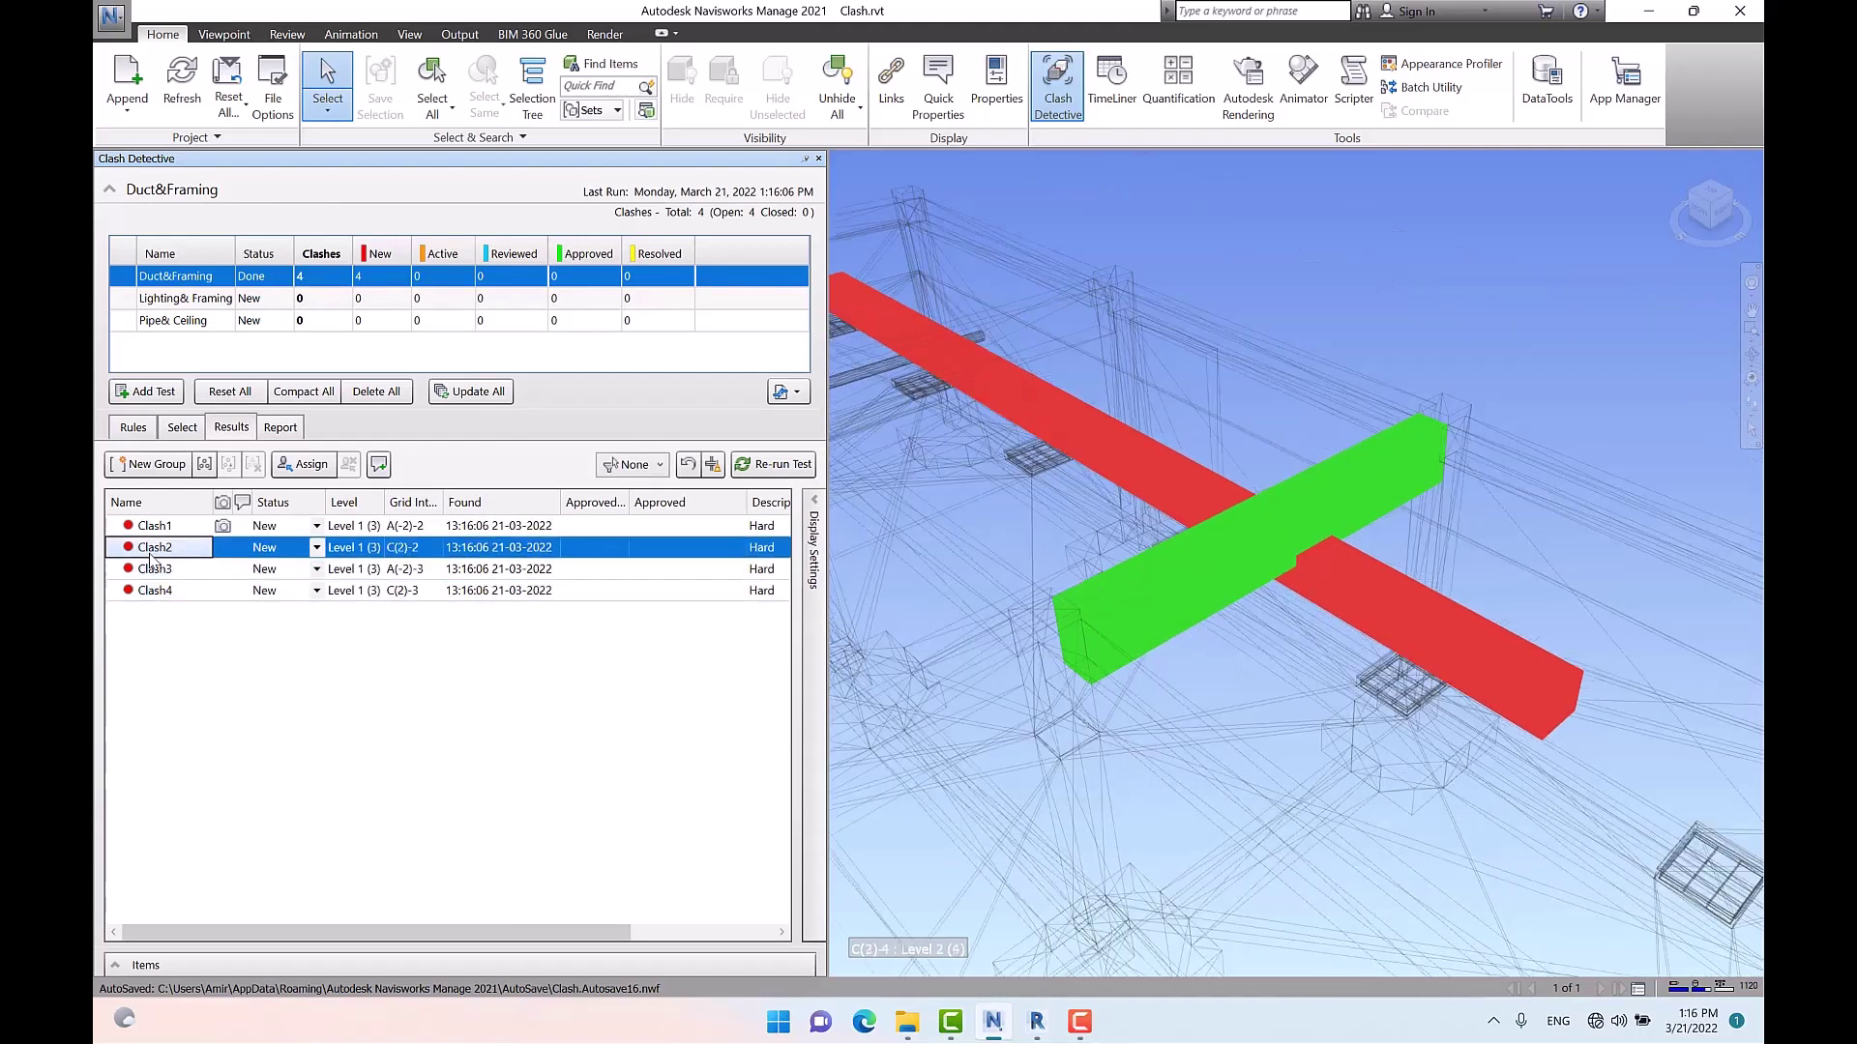
key(Down)
key(Down)
key(Up)
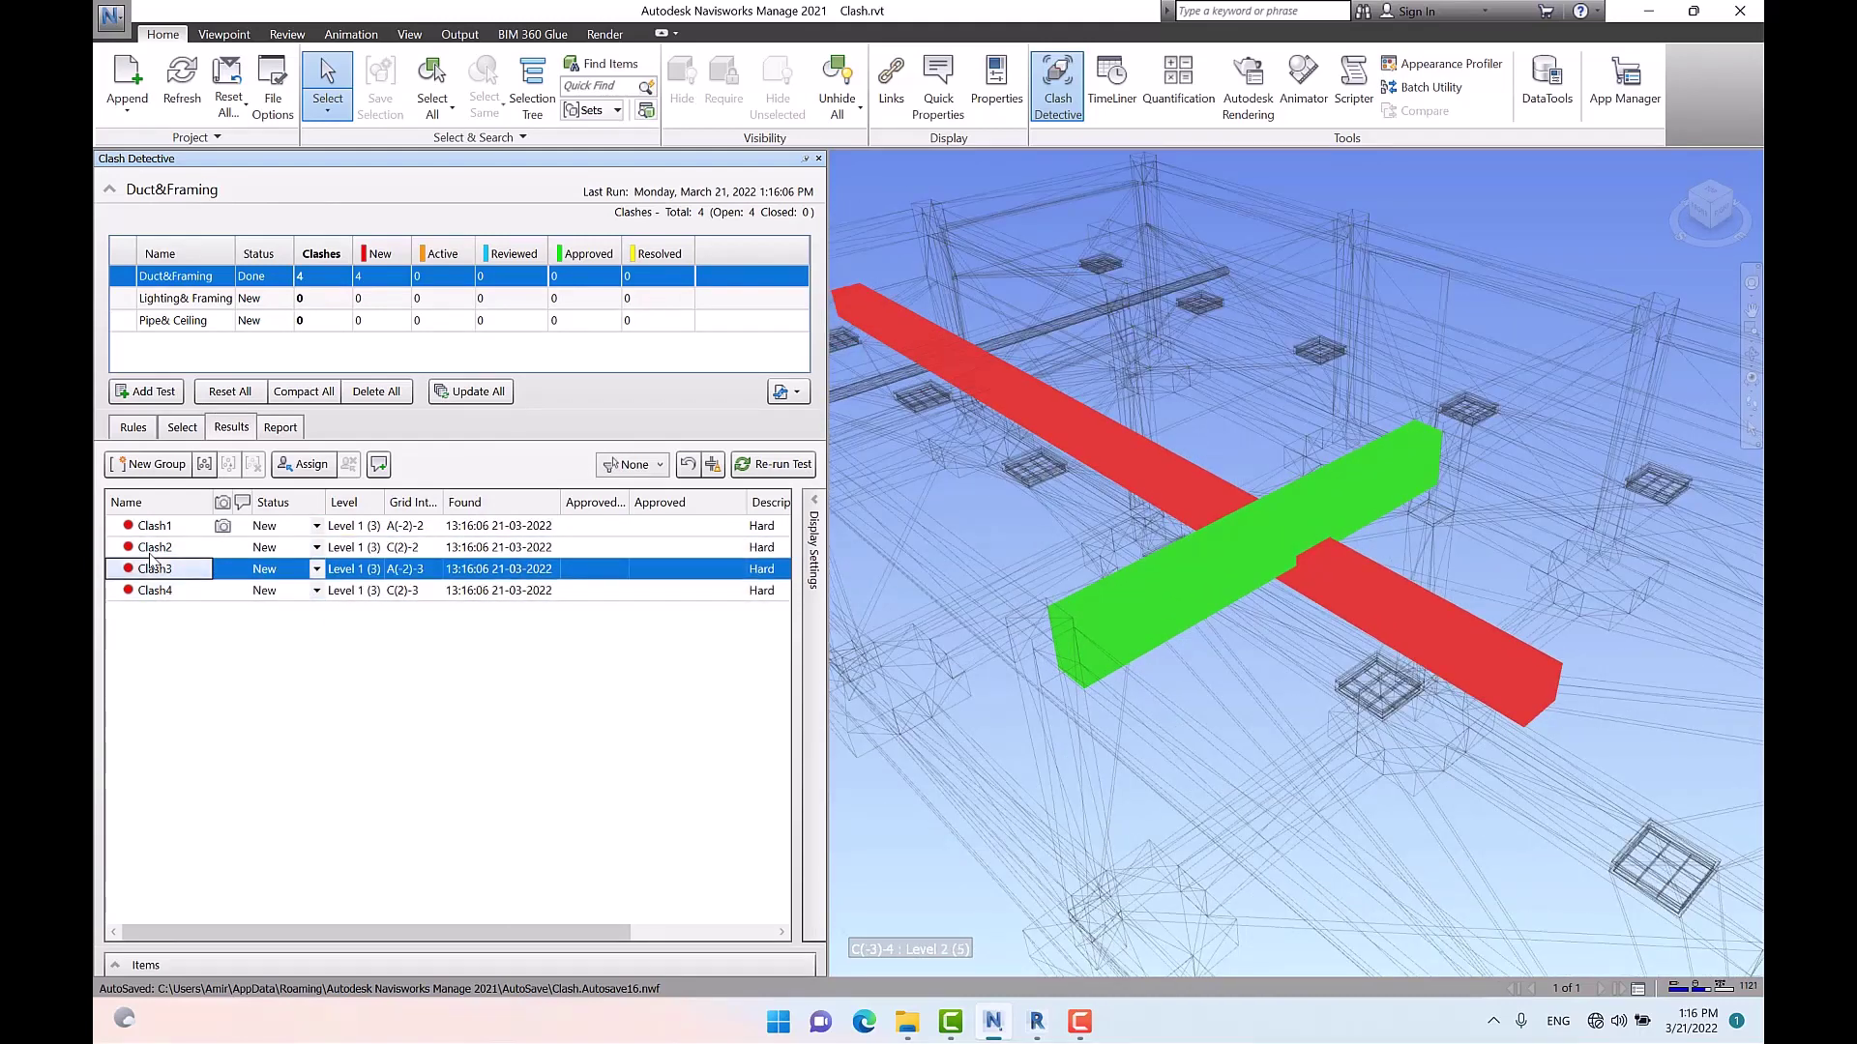
key(Up)
key(Up)
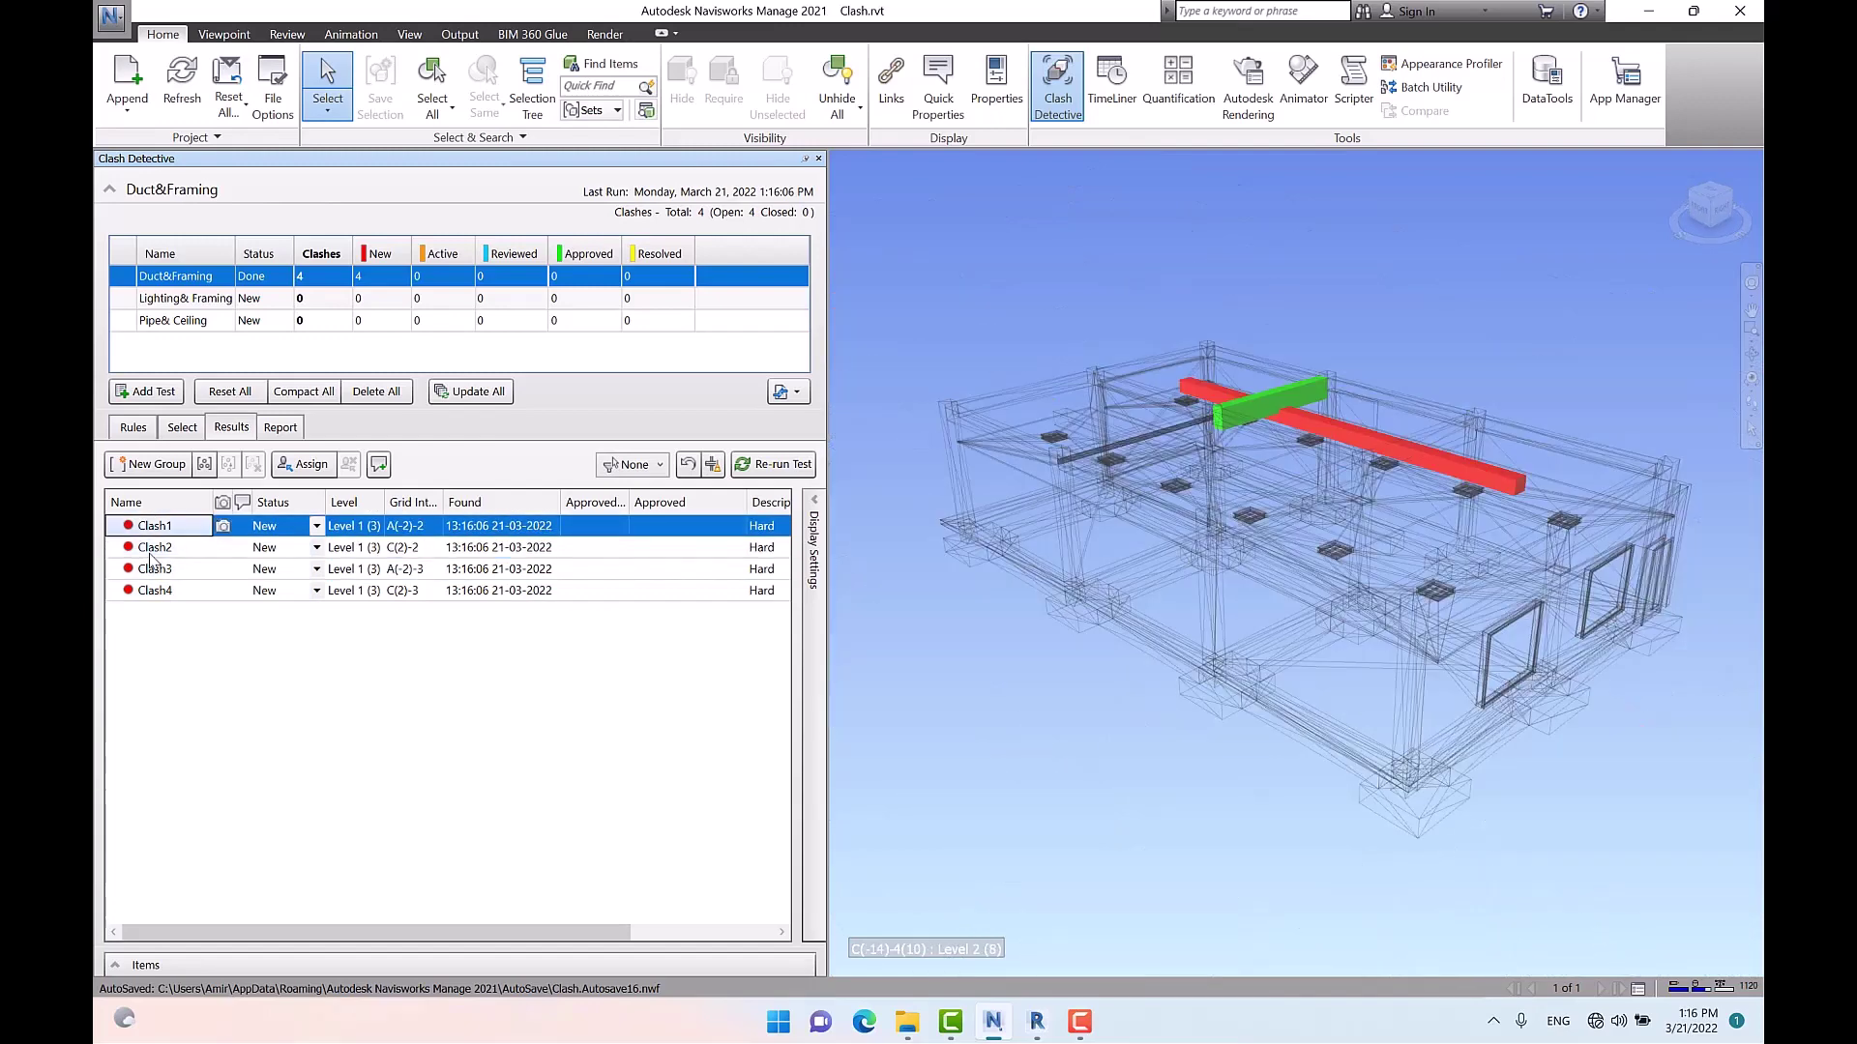
key(Down)
key(Down)
key(Down)
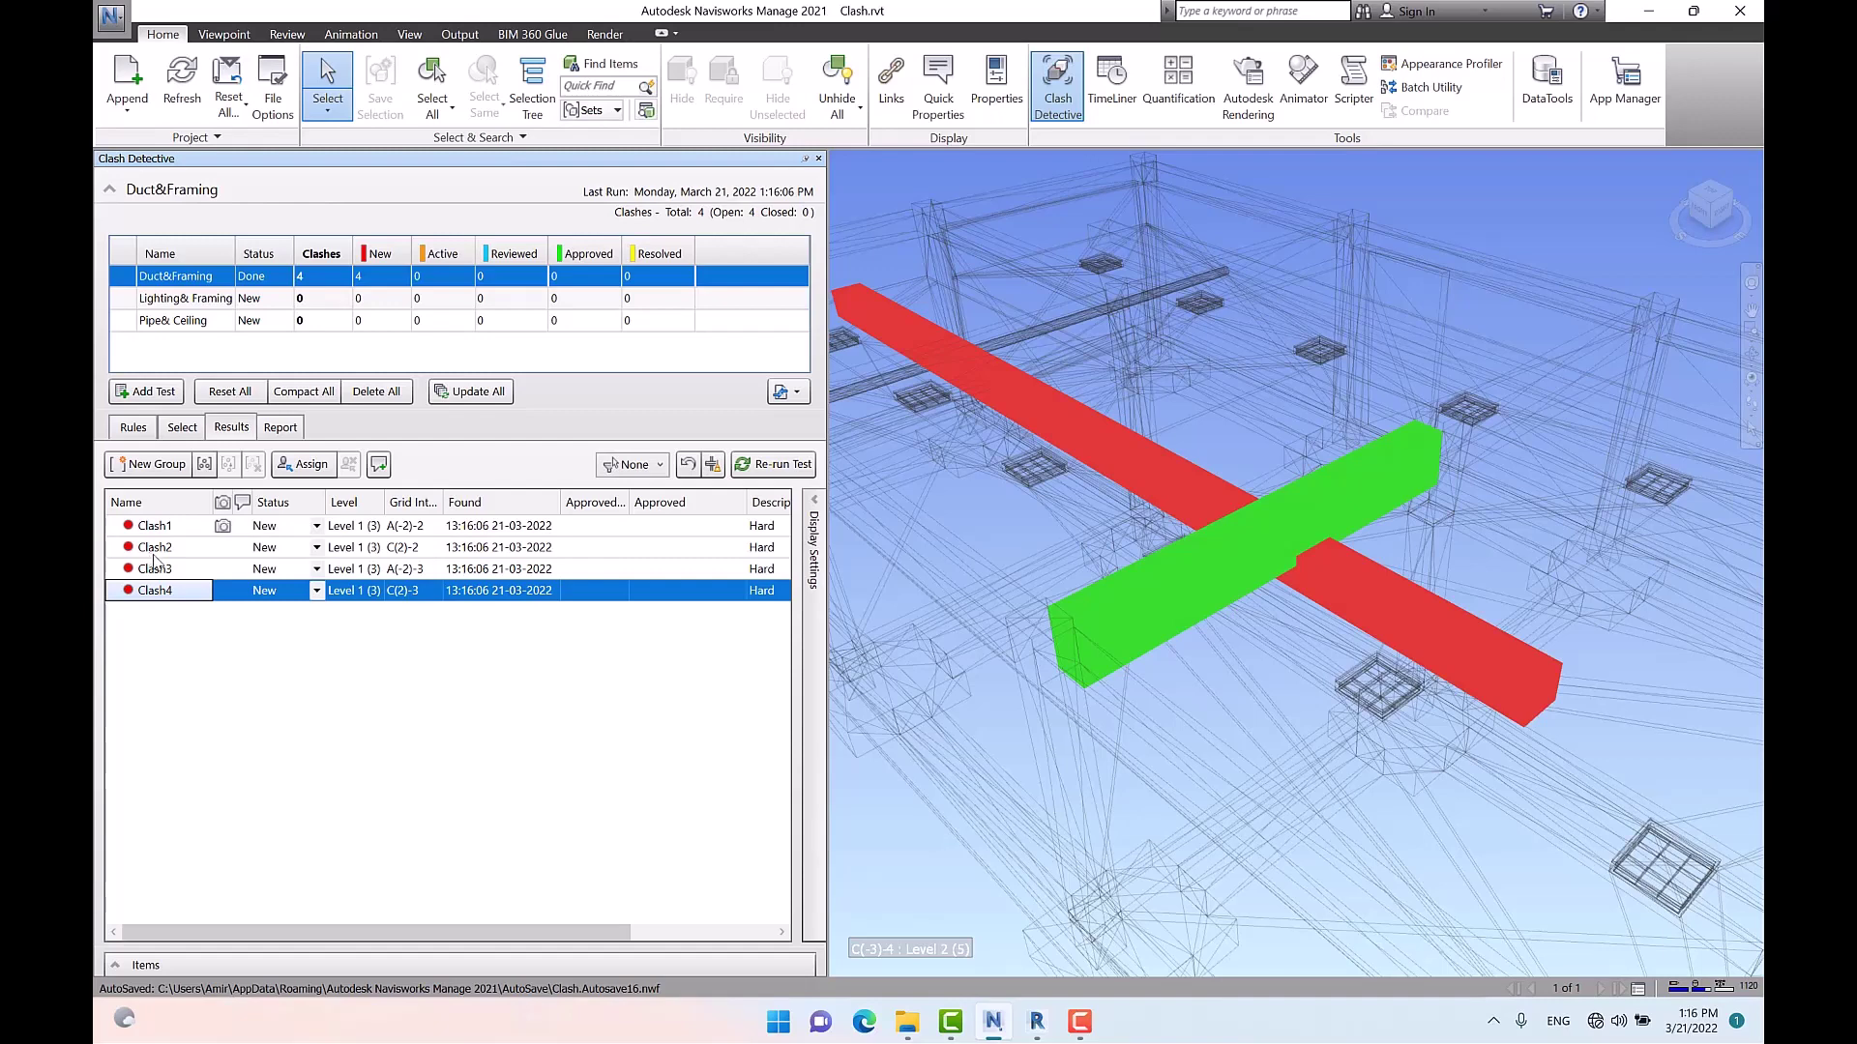
For the Lighting& Framing test, switch both Selection A and Selection B from the Standard tree to Sets
click(179, 302)
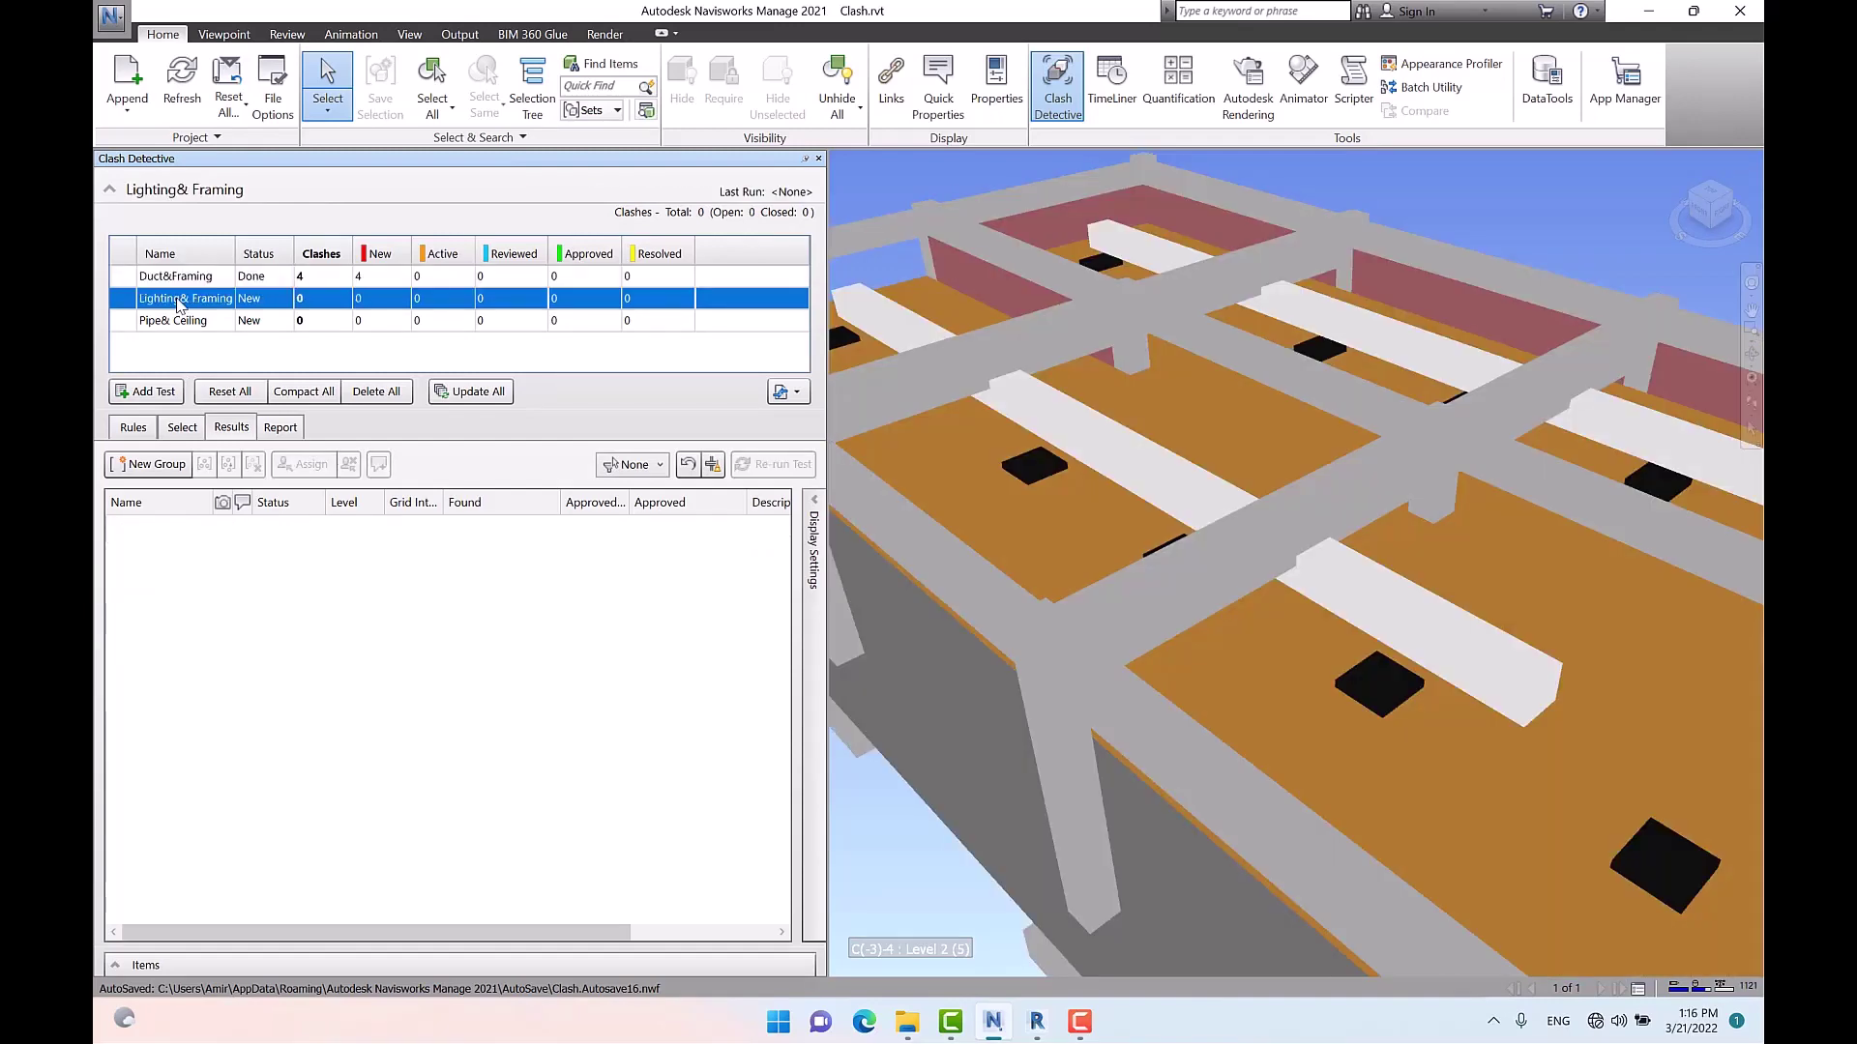
click(180, 431)
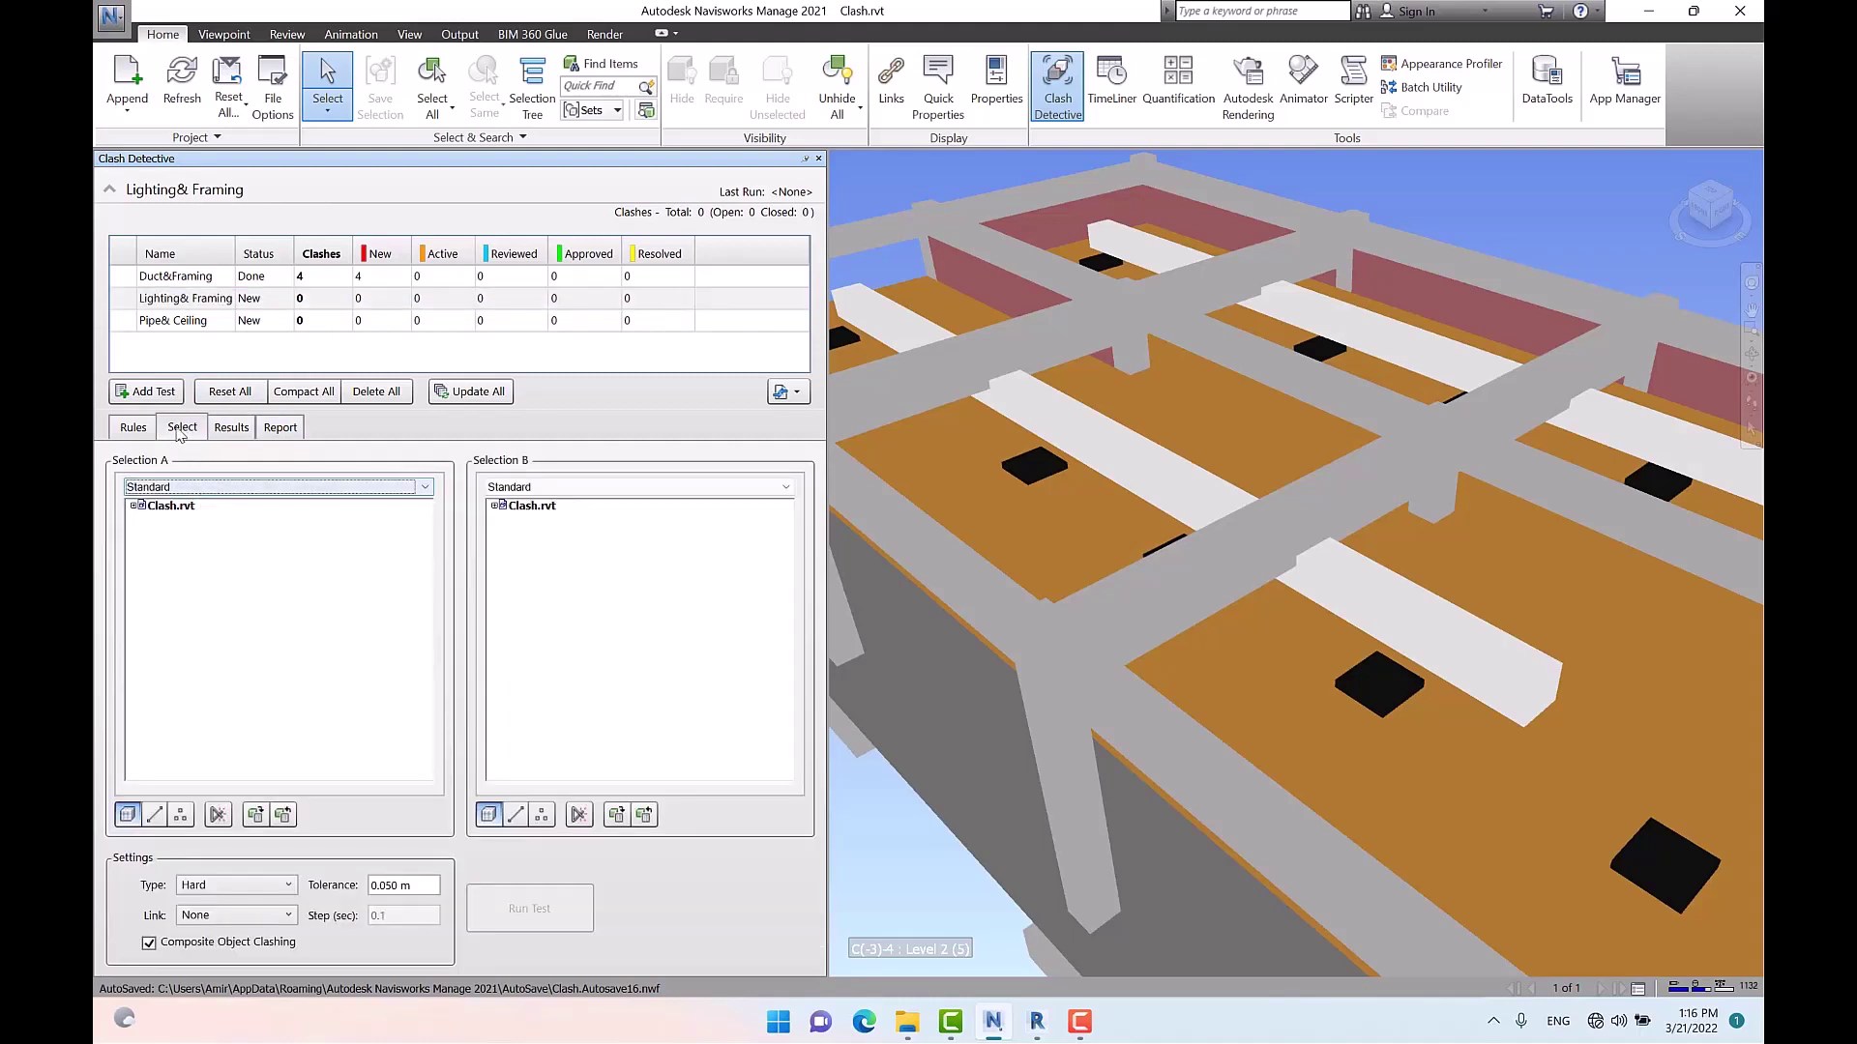
click(223, 487)
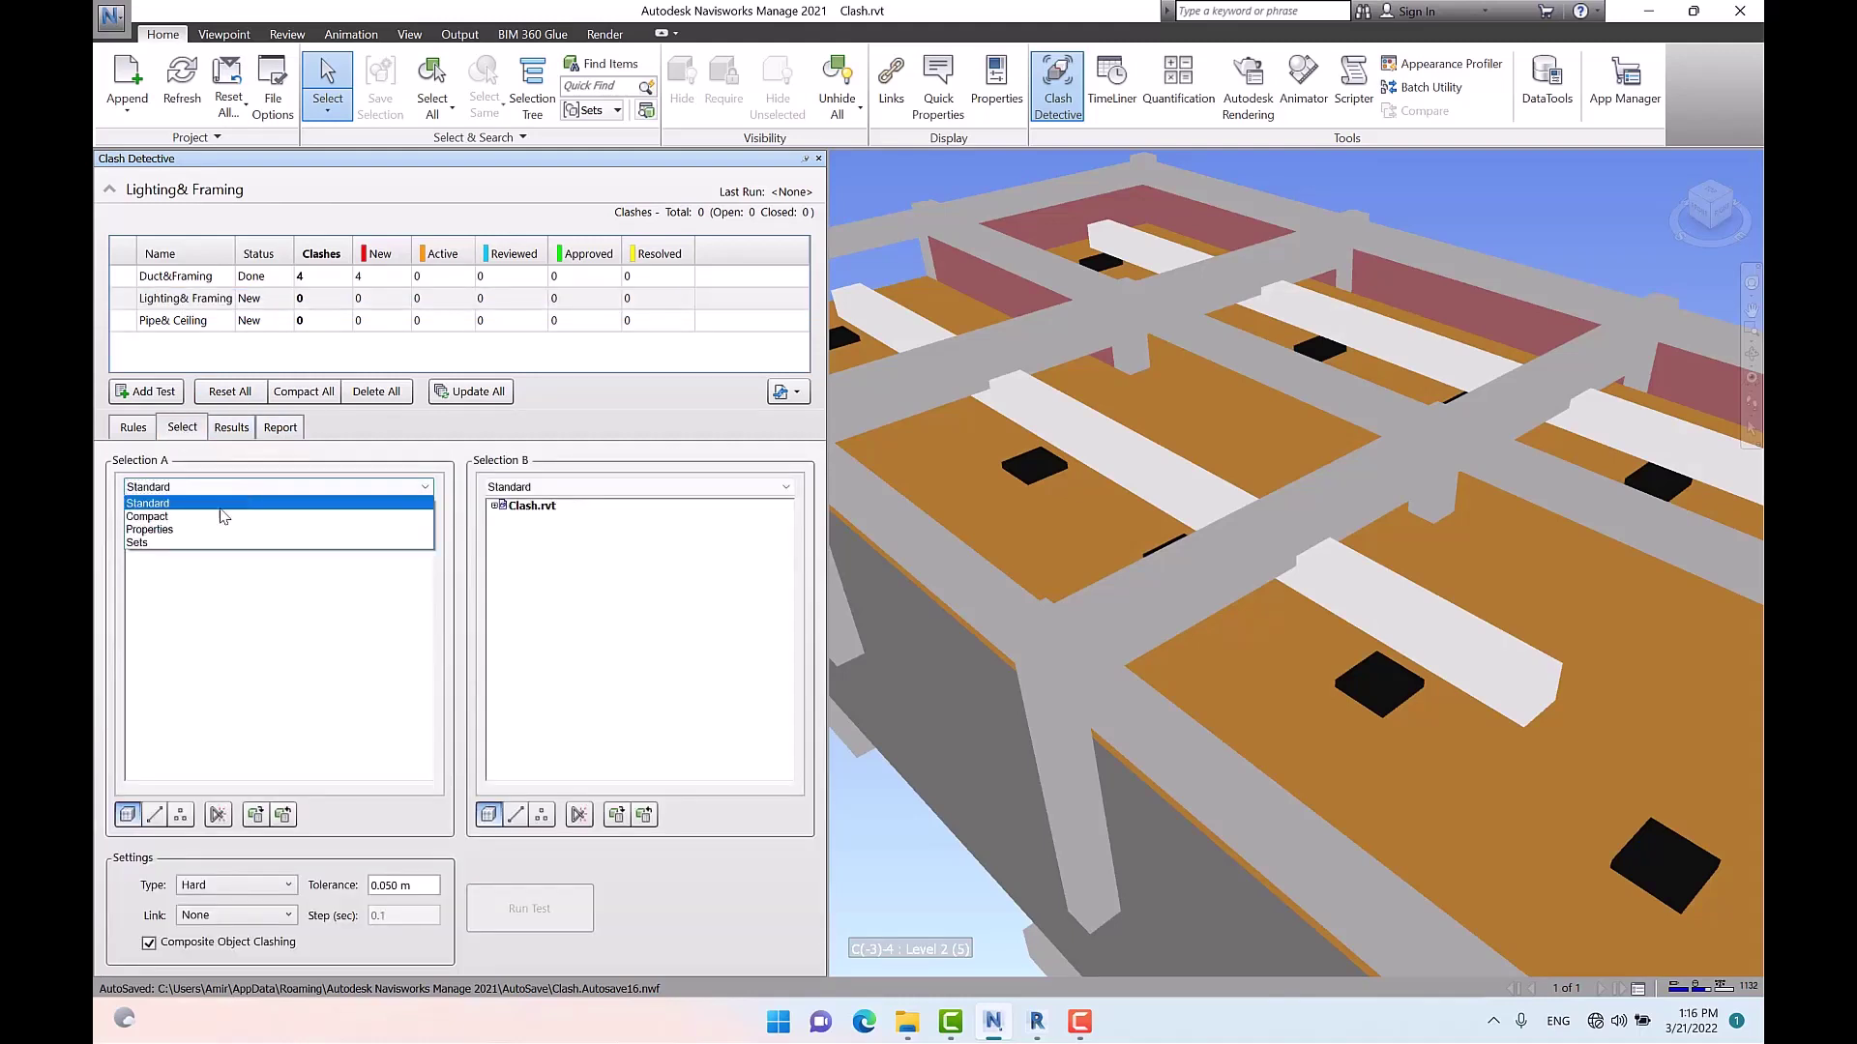
click(202, 542)
click(580, 487)
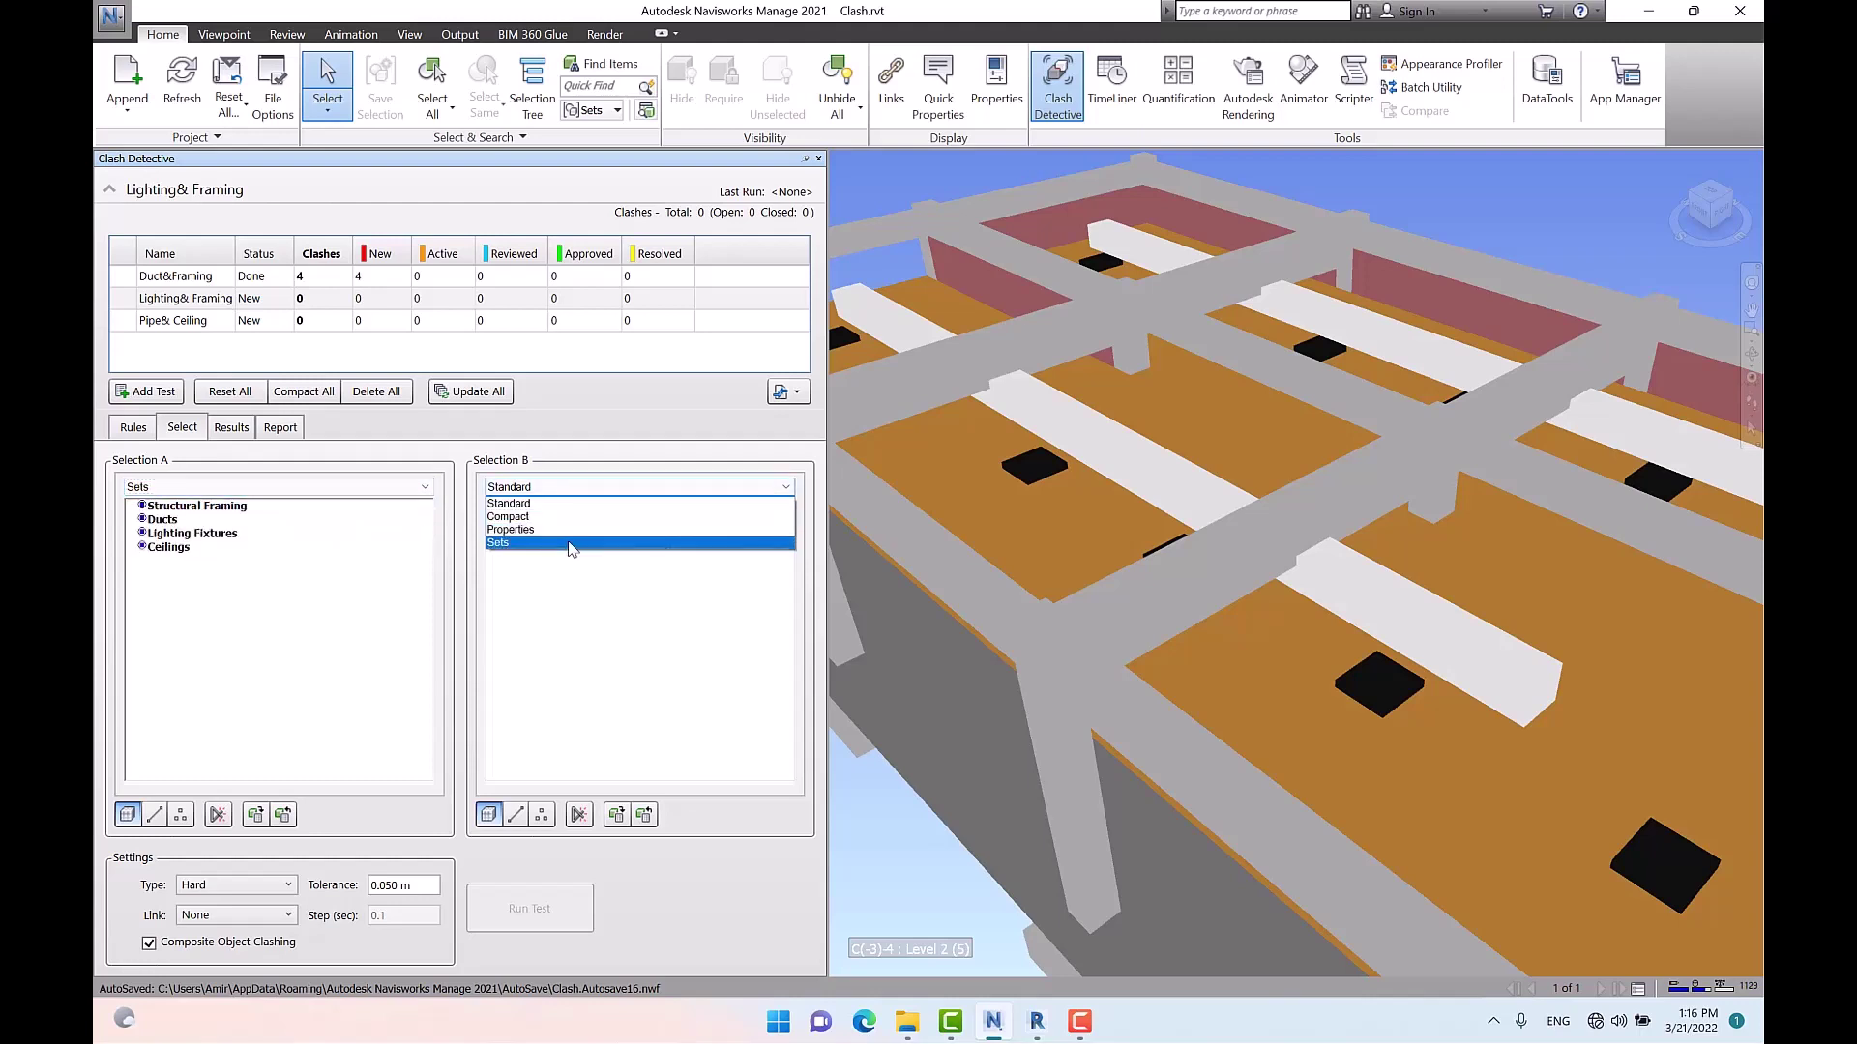
click(522, 542)
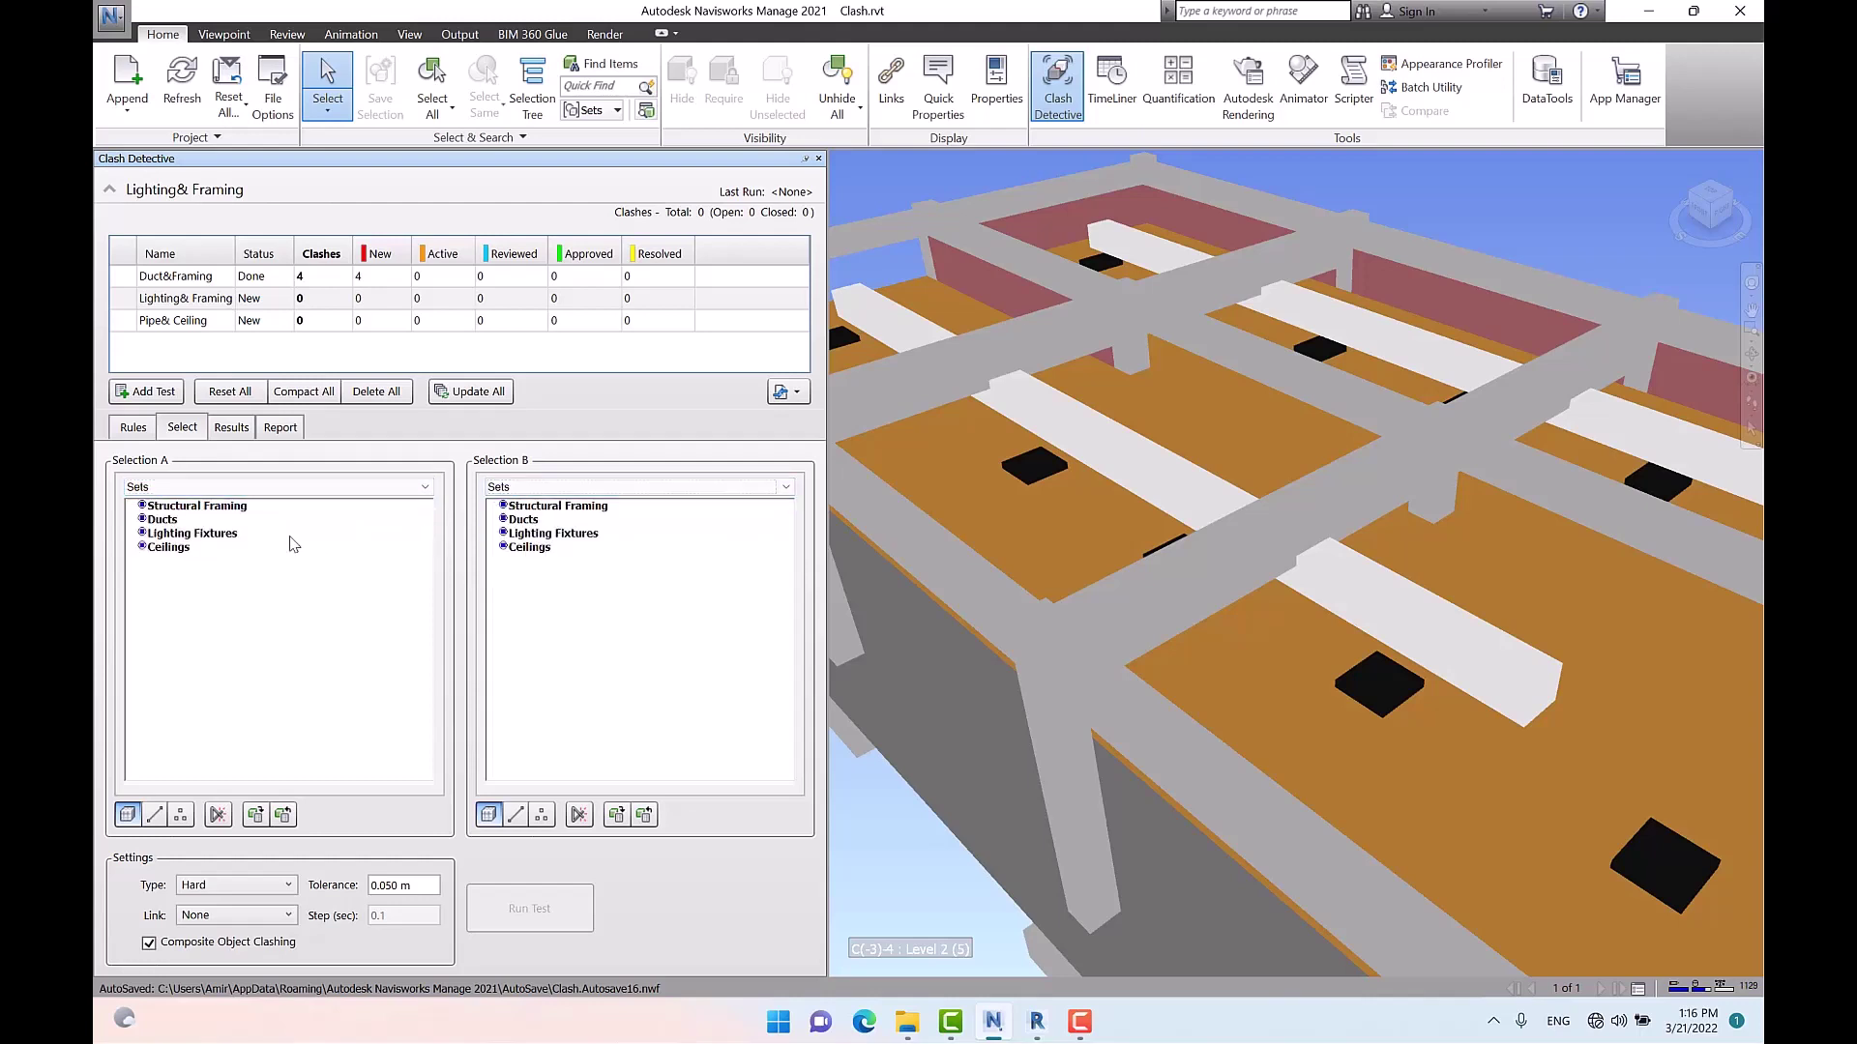
Choose Lighting Fixtures for Selection A and Structural Framing for Selection B, and run the Lighting& Framing test
click(225, 535)
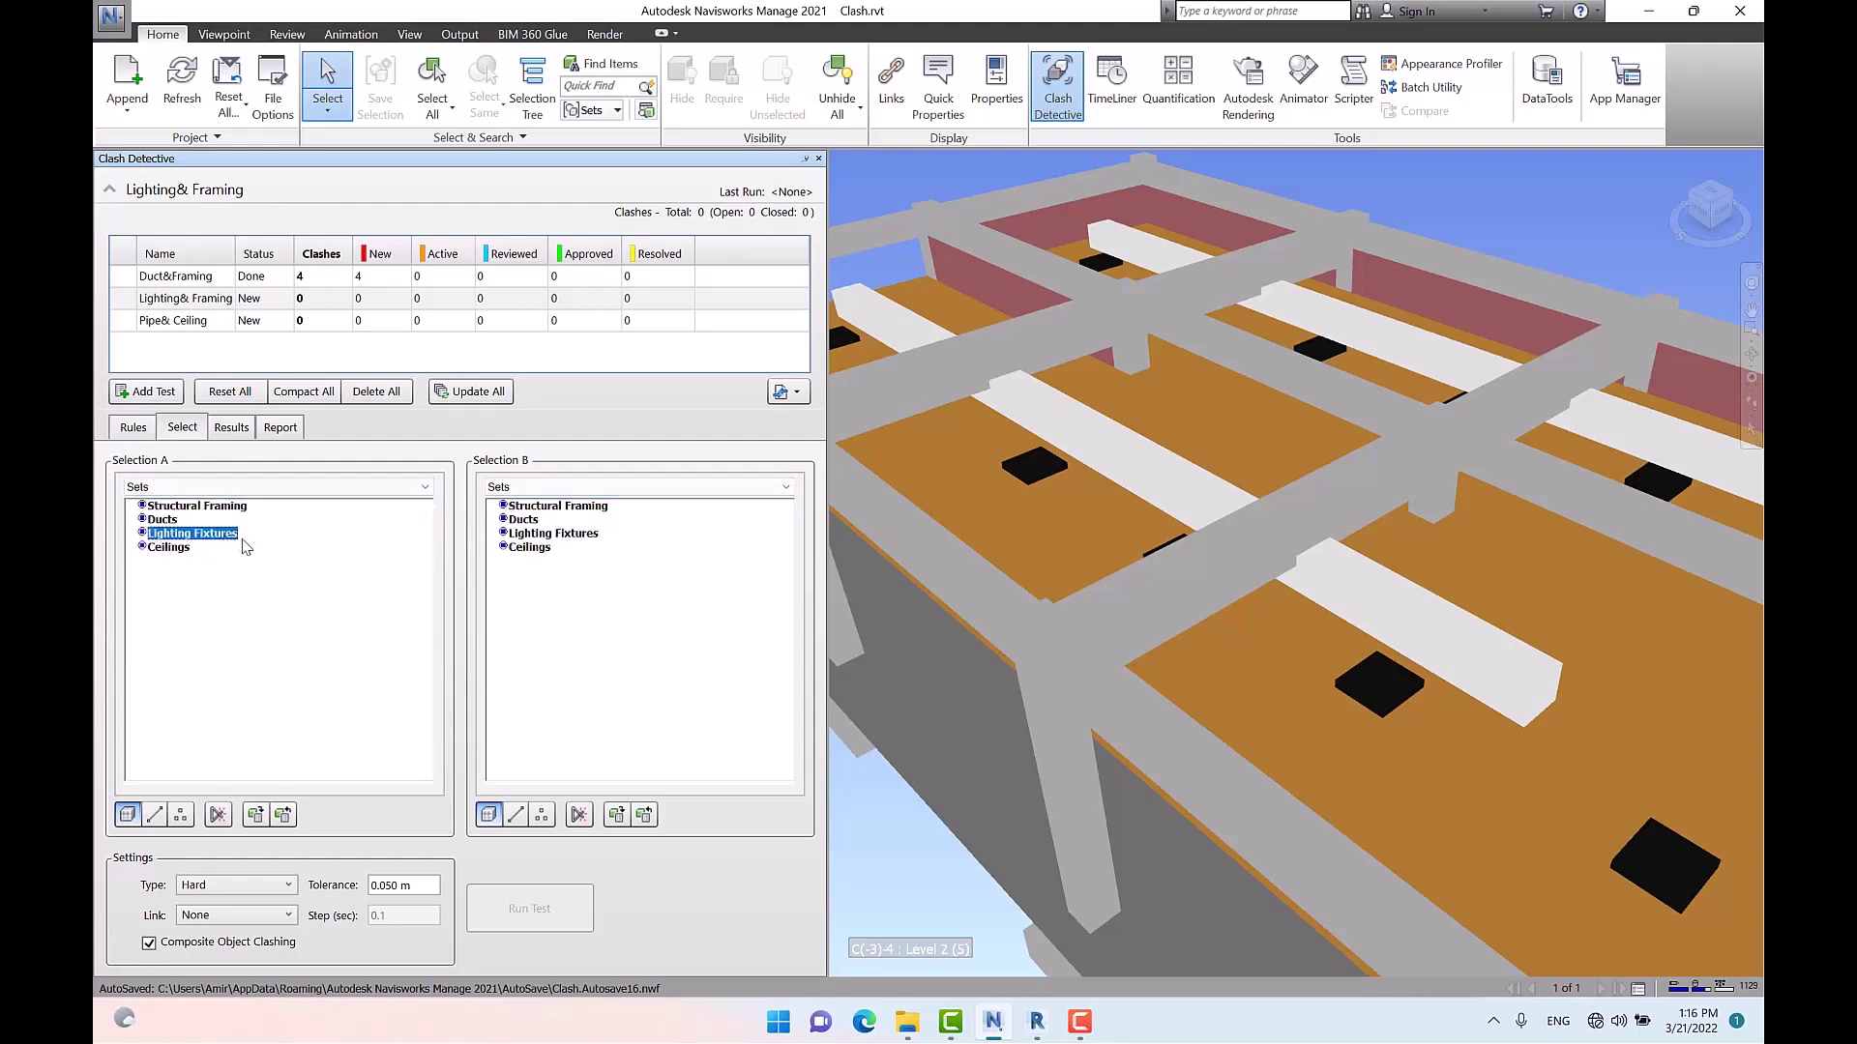
click(576, 509)
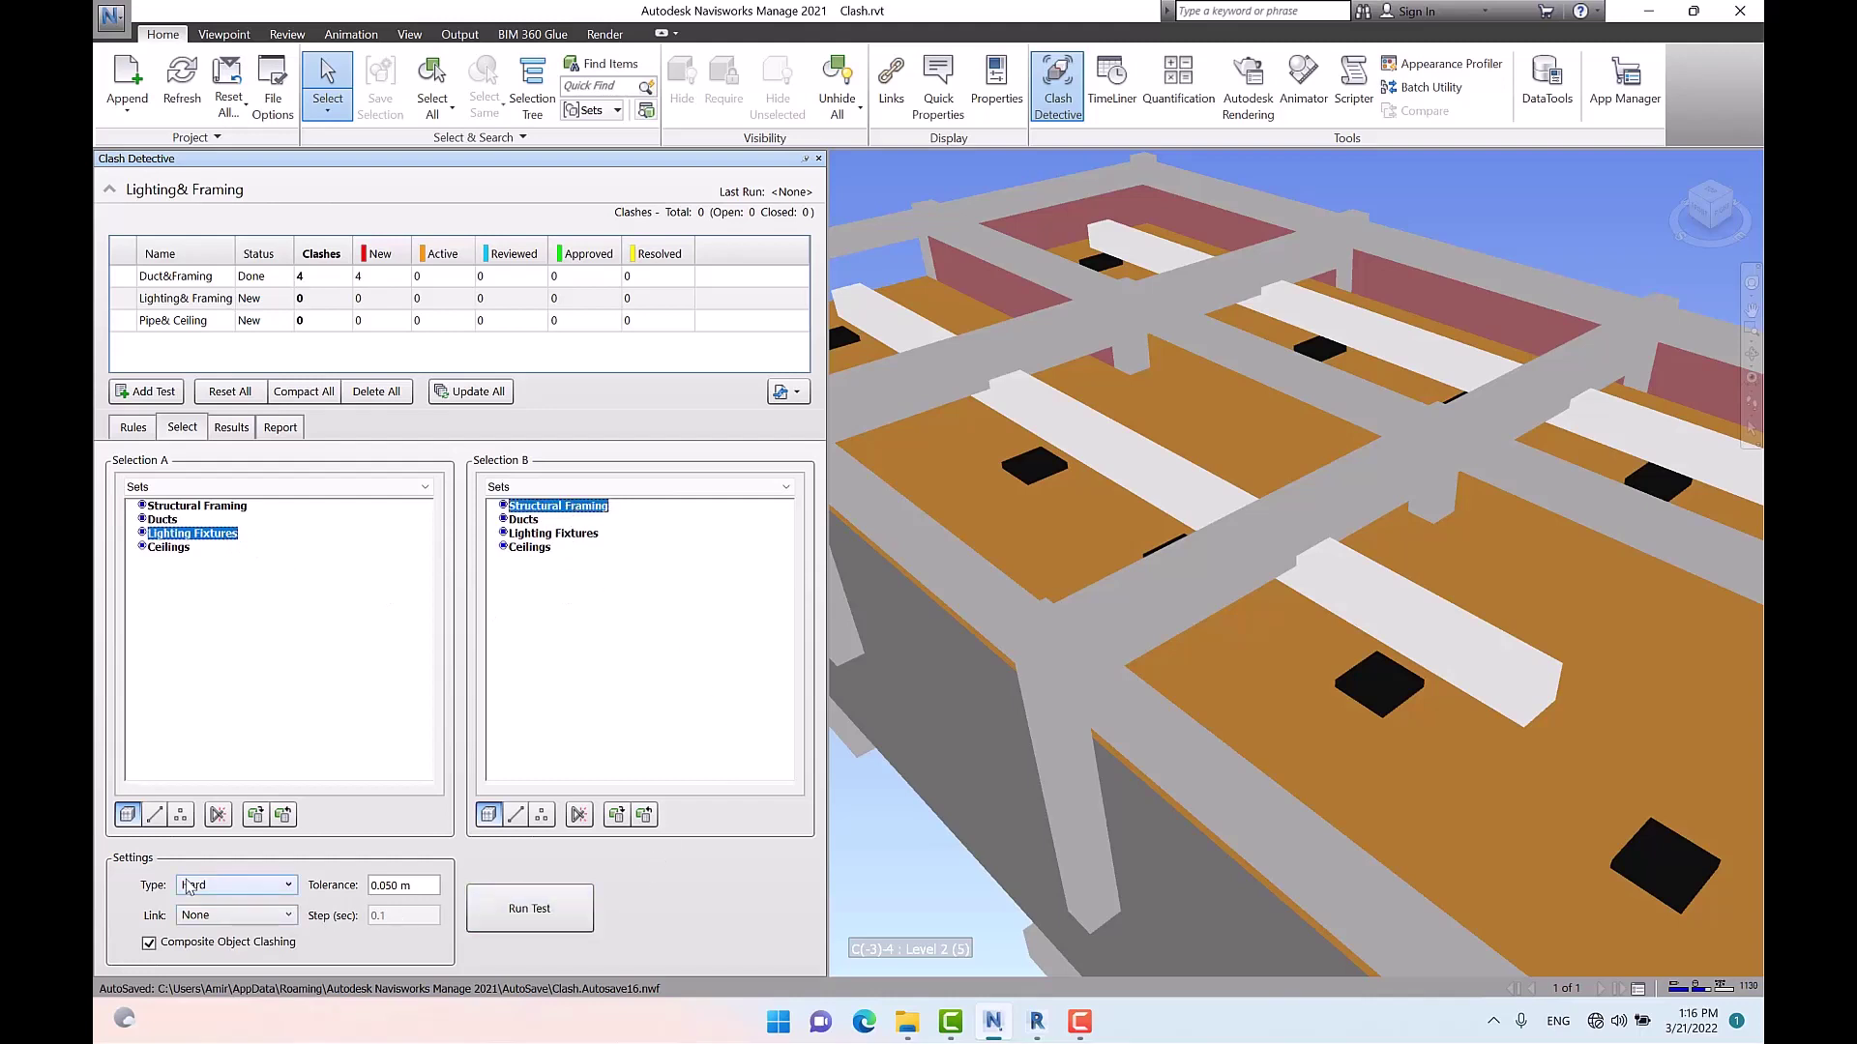
click(531, 923)
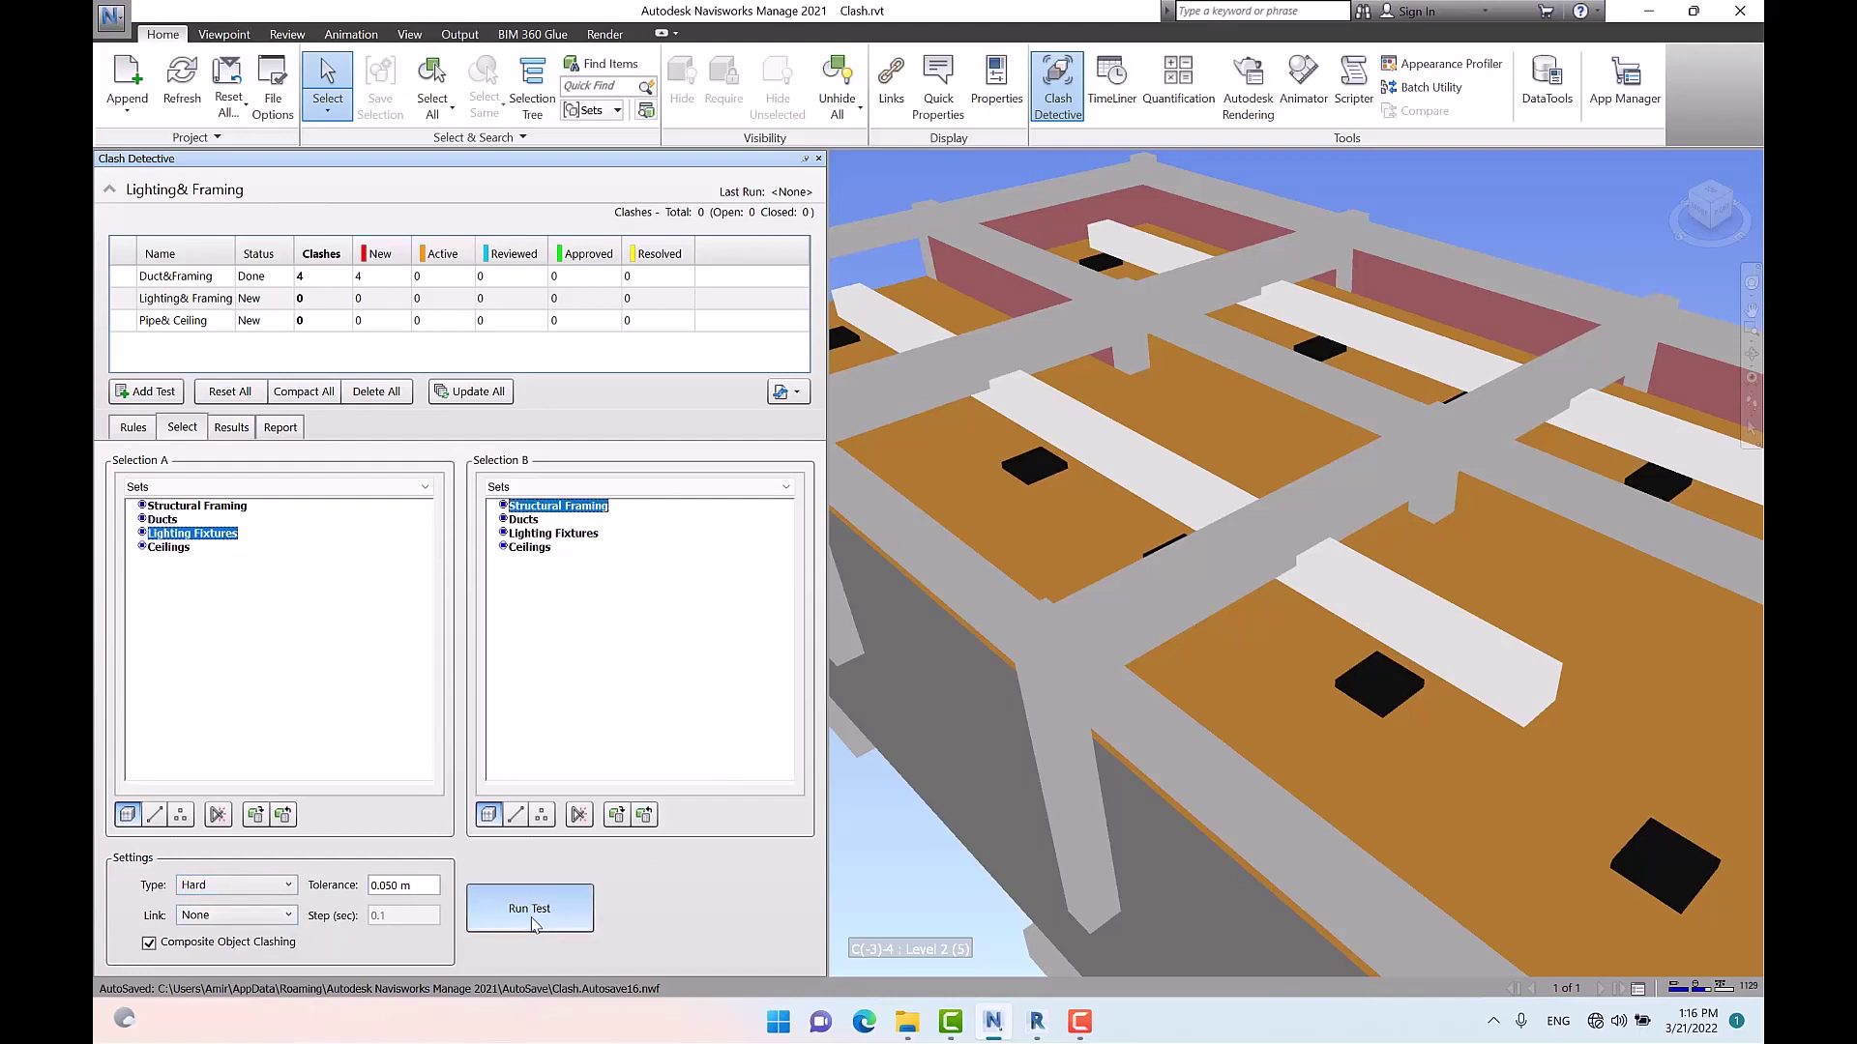
For the Pipe& Ceiling test, switch both Selection A and Selection B from the Standard tree to Sets
click(193, 322)
click(182, 430)
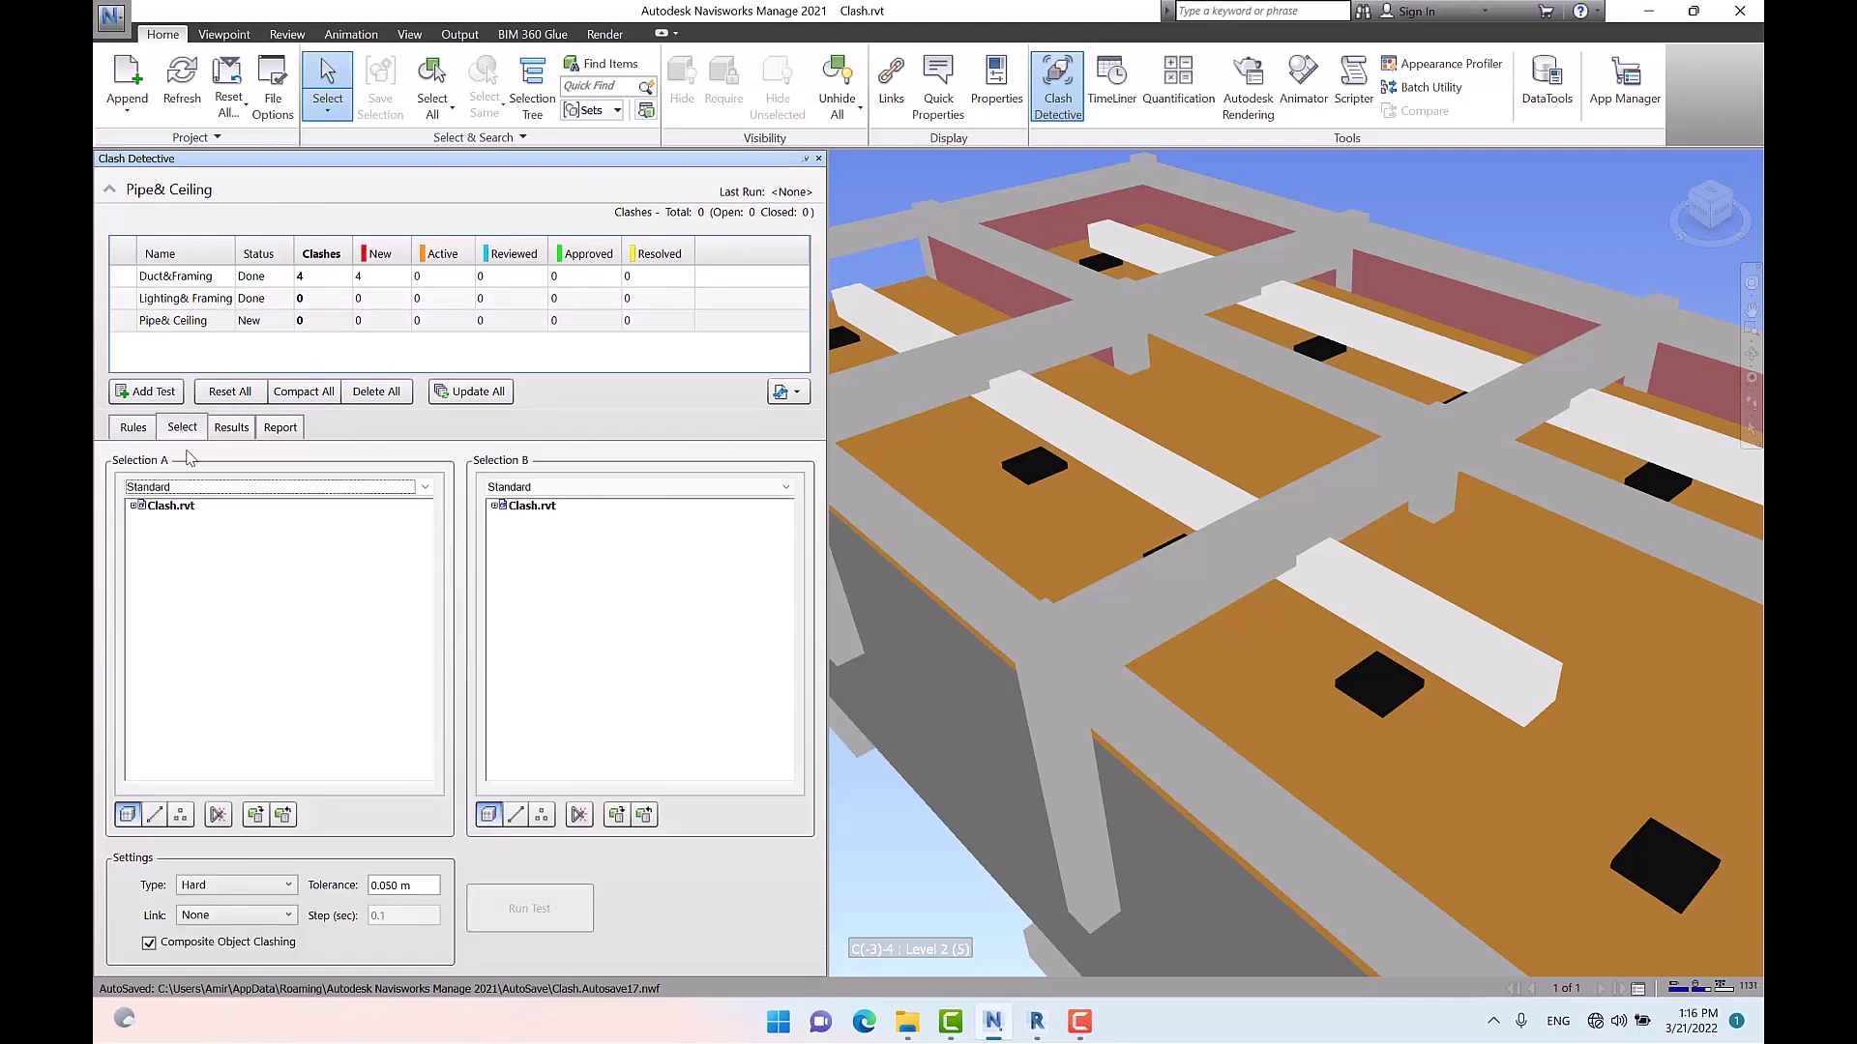
click(202, 487)
click(196, 543)
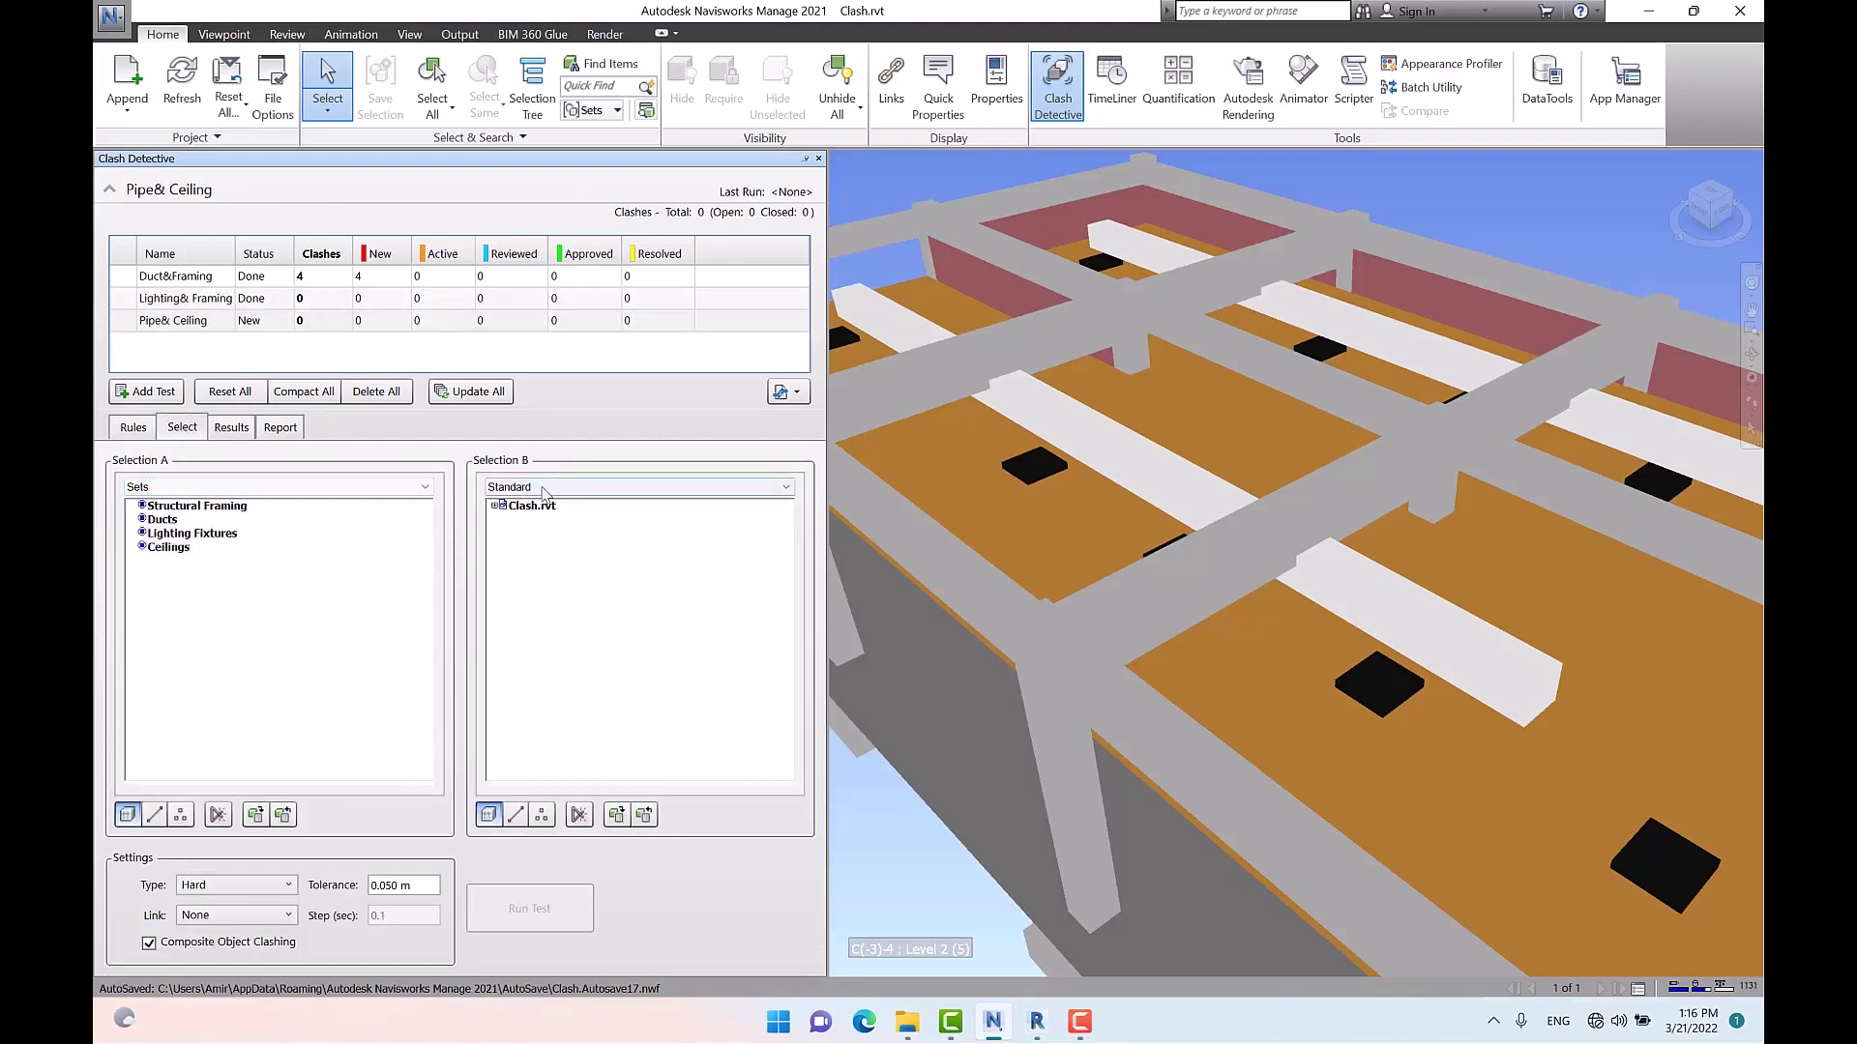
click(542, 488)
click(547, 544)
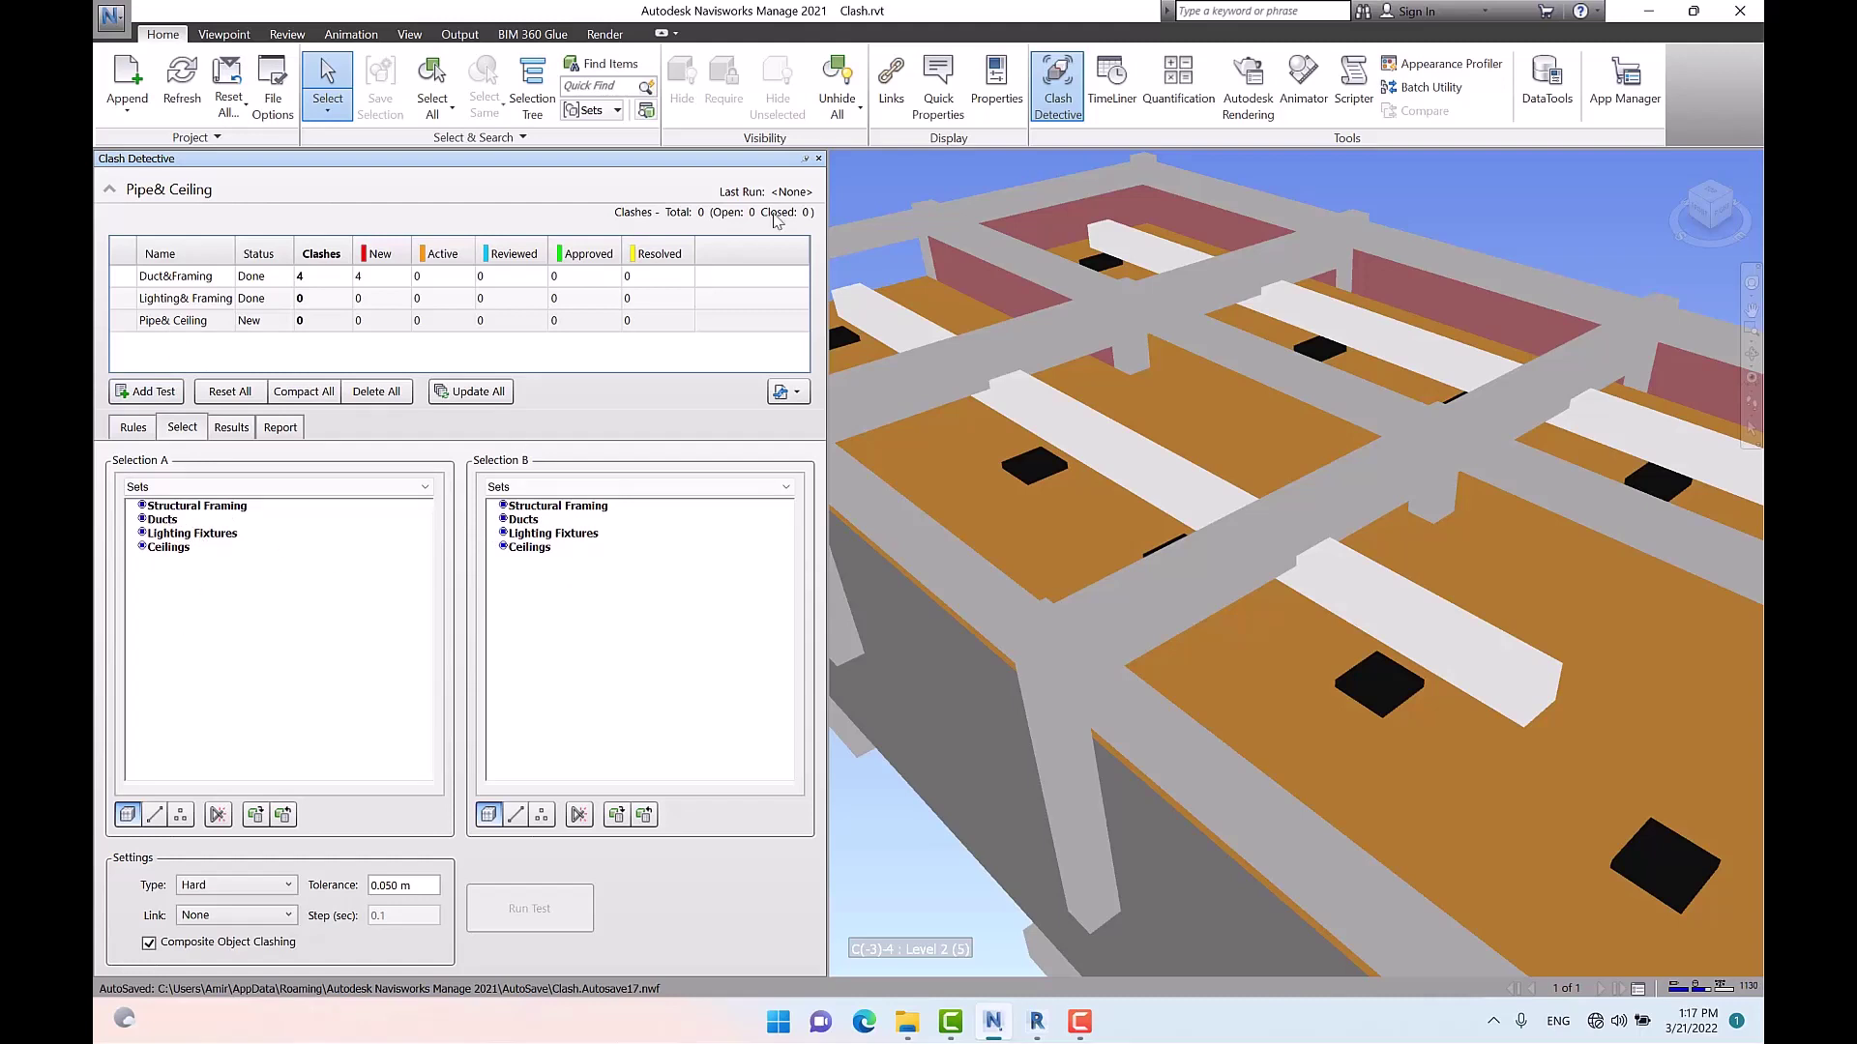
Open Find Items and inspect a concrete beam's Element properties to see where its Category is listed
click(616, 74)
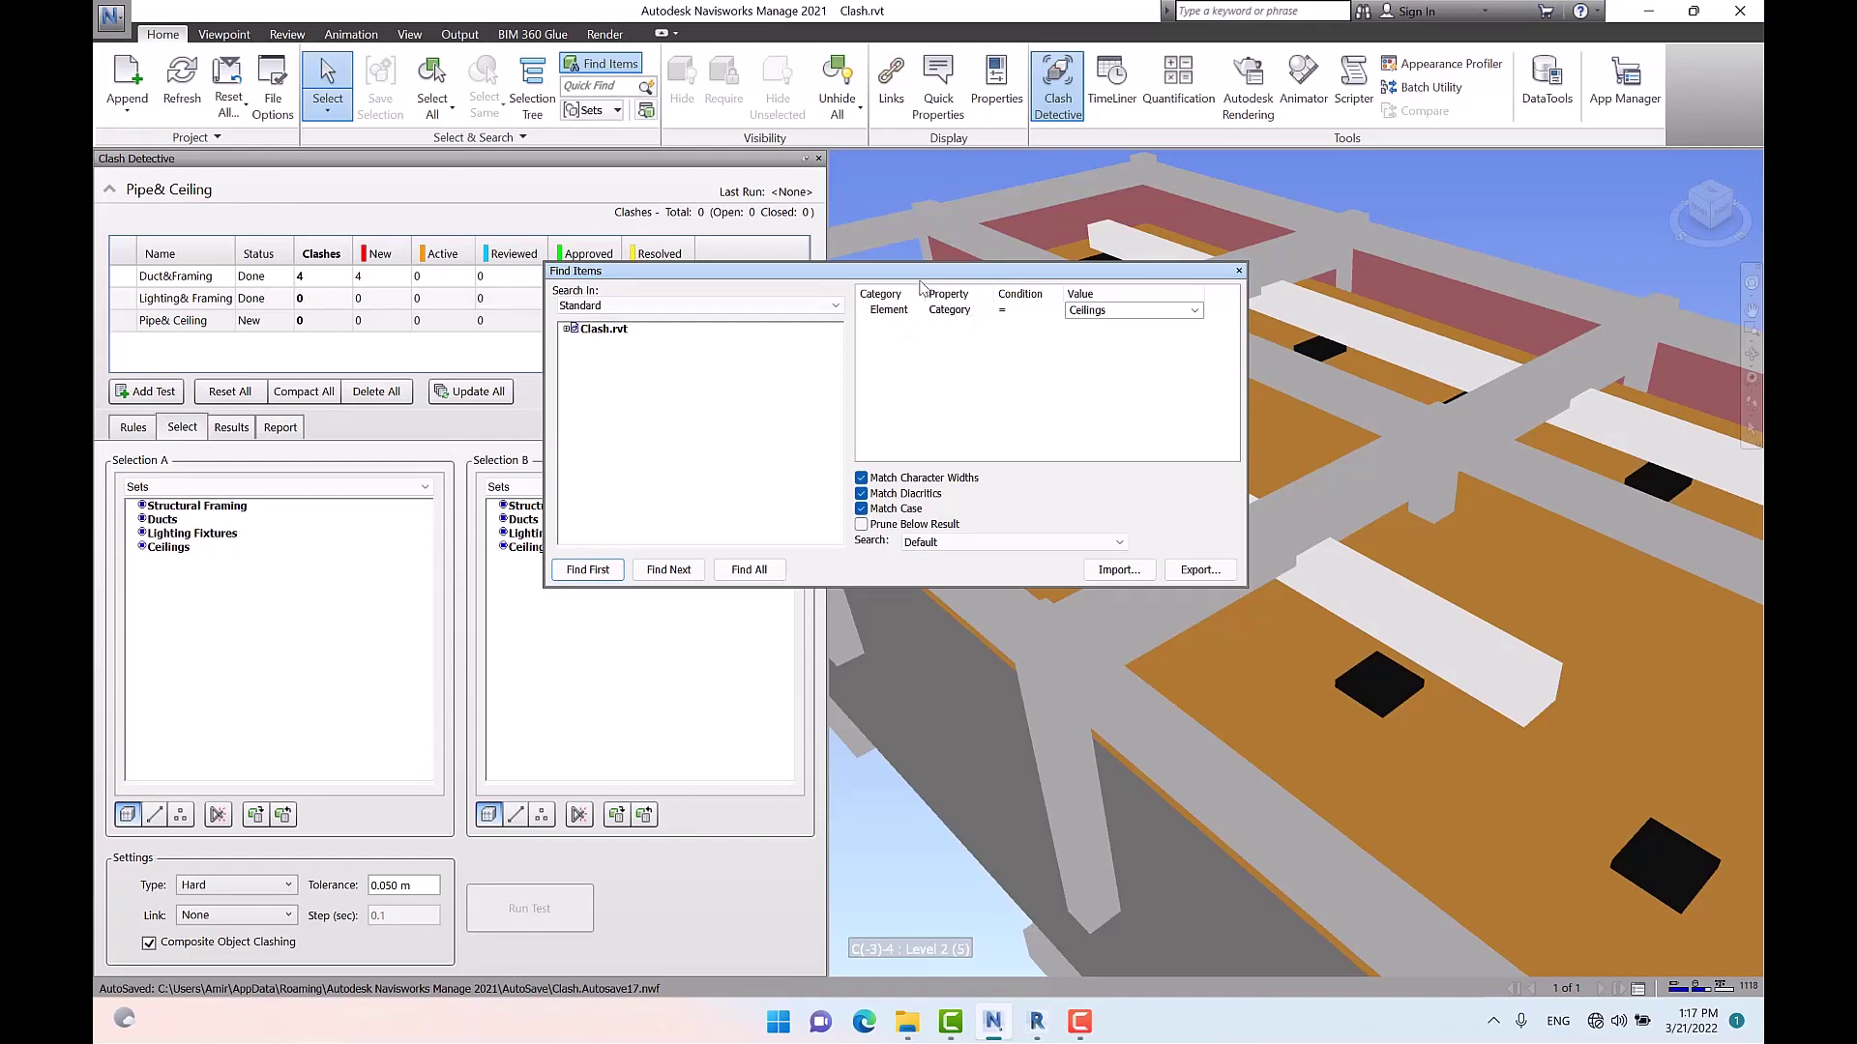
click(996, 91)
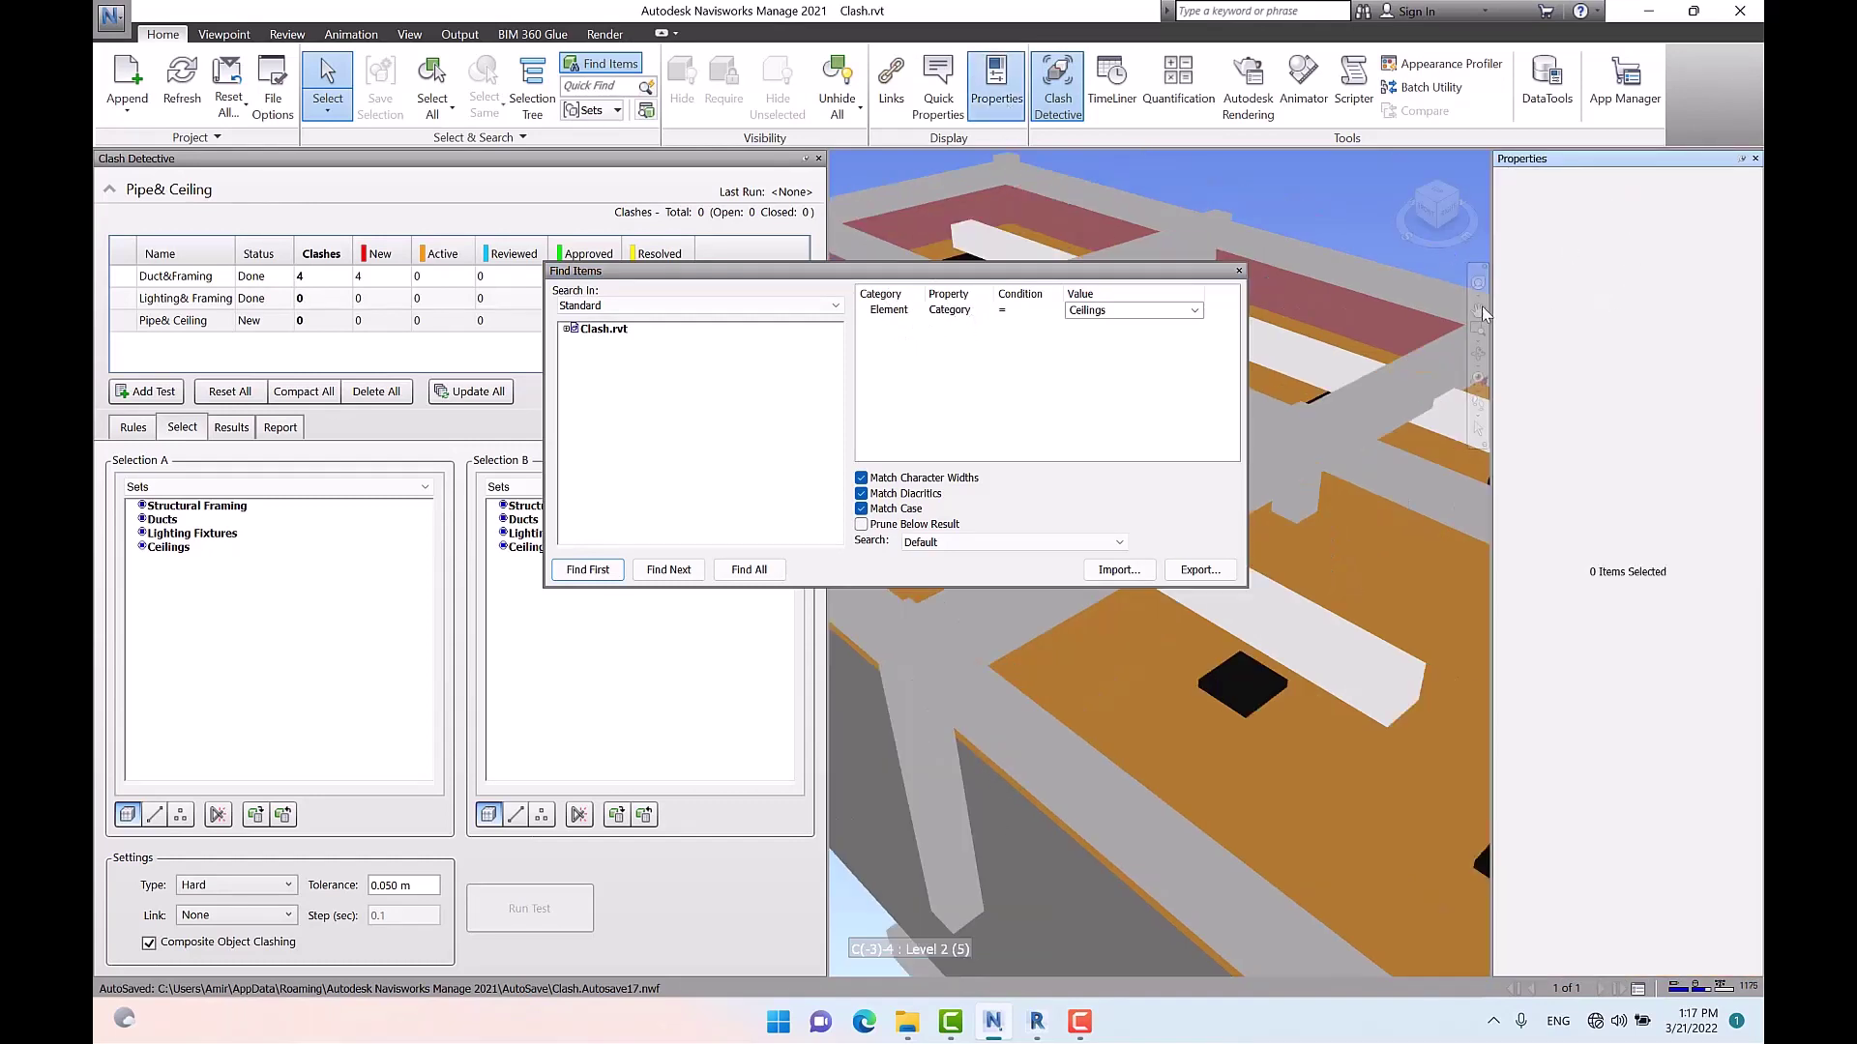
click(1385, 403)
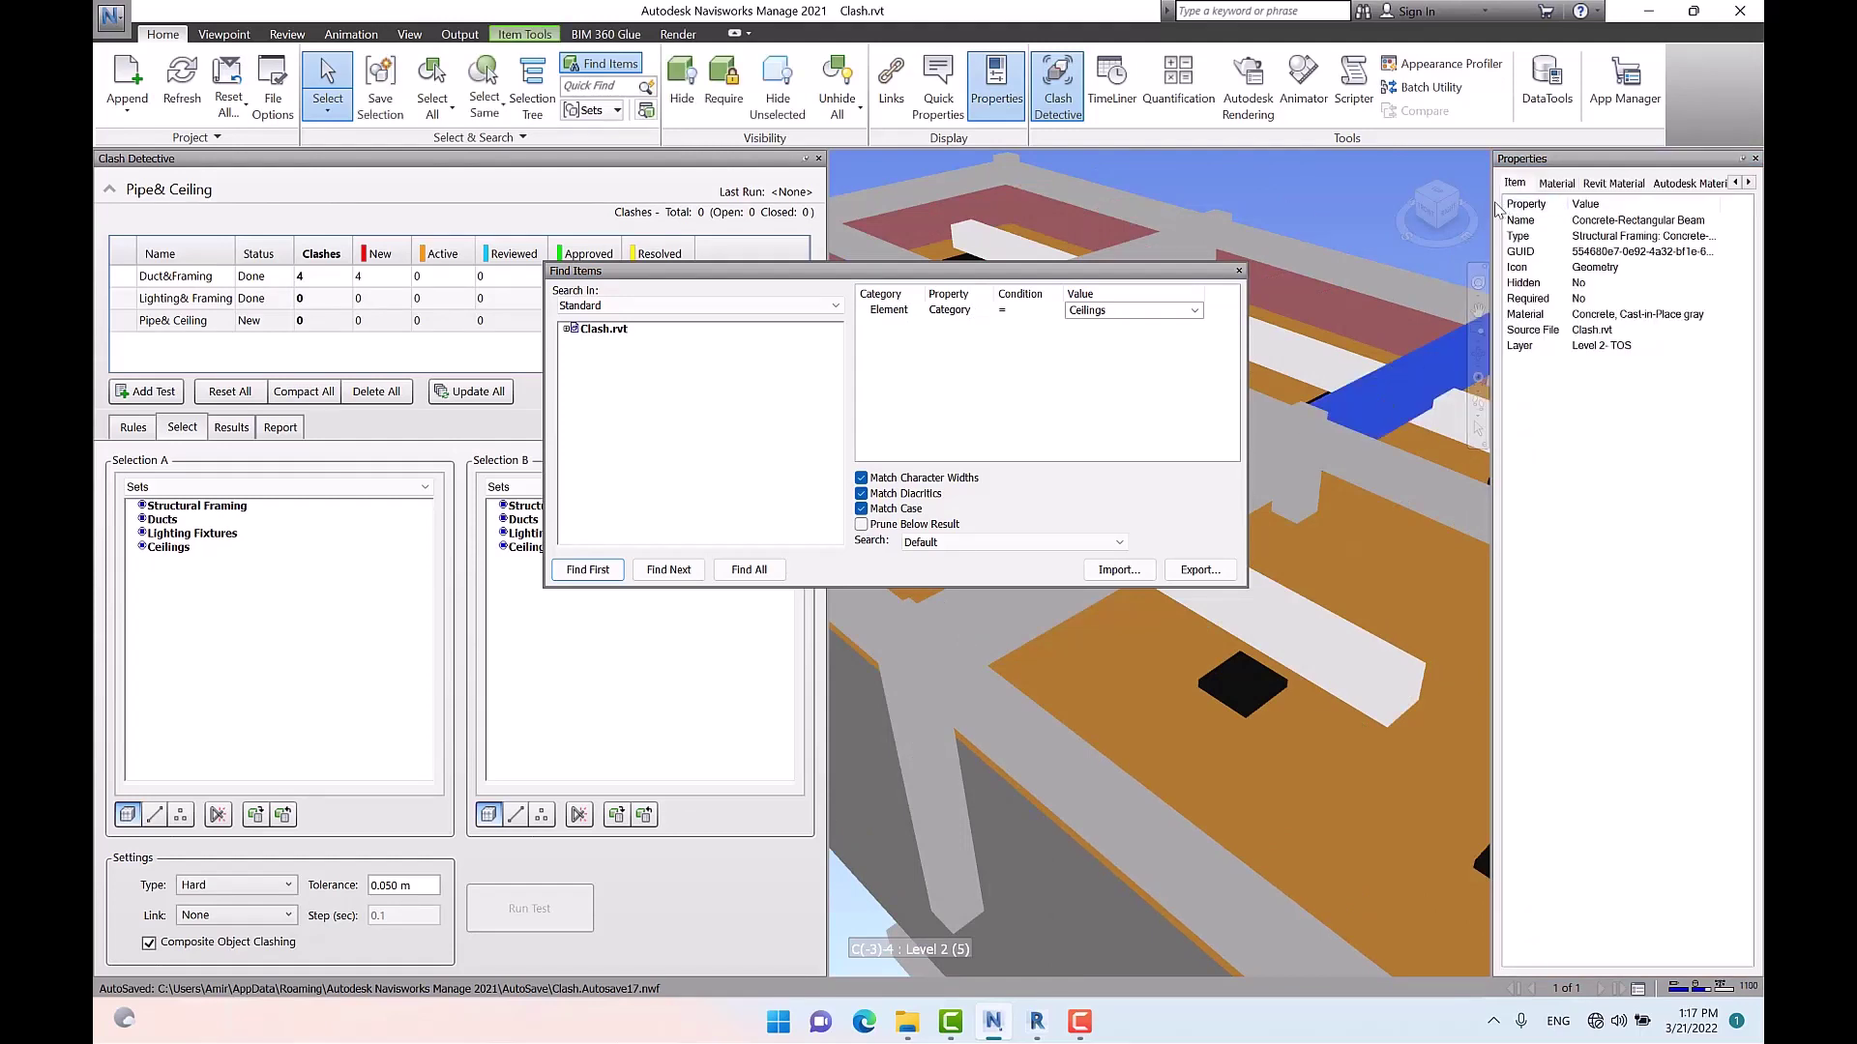
drag(1492, 200, 1264, 200)
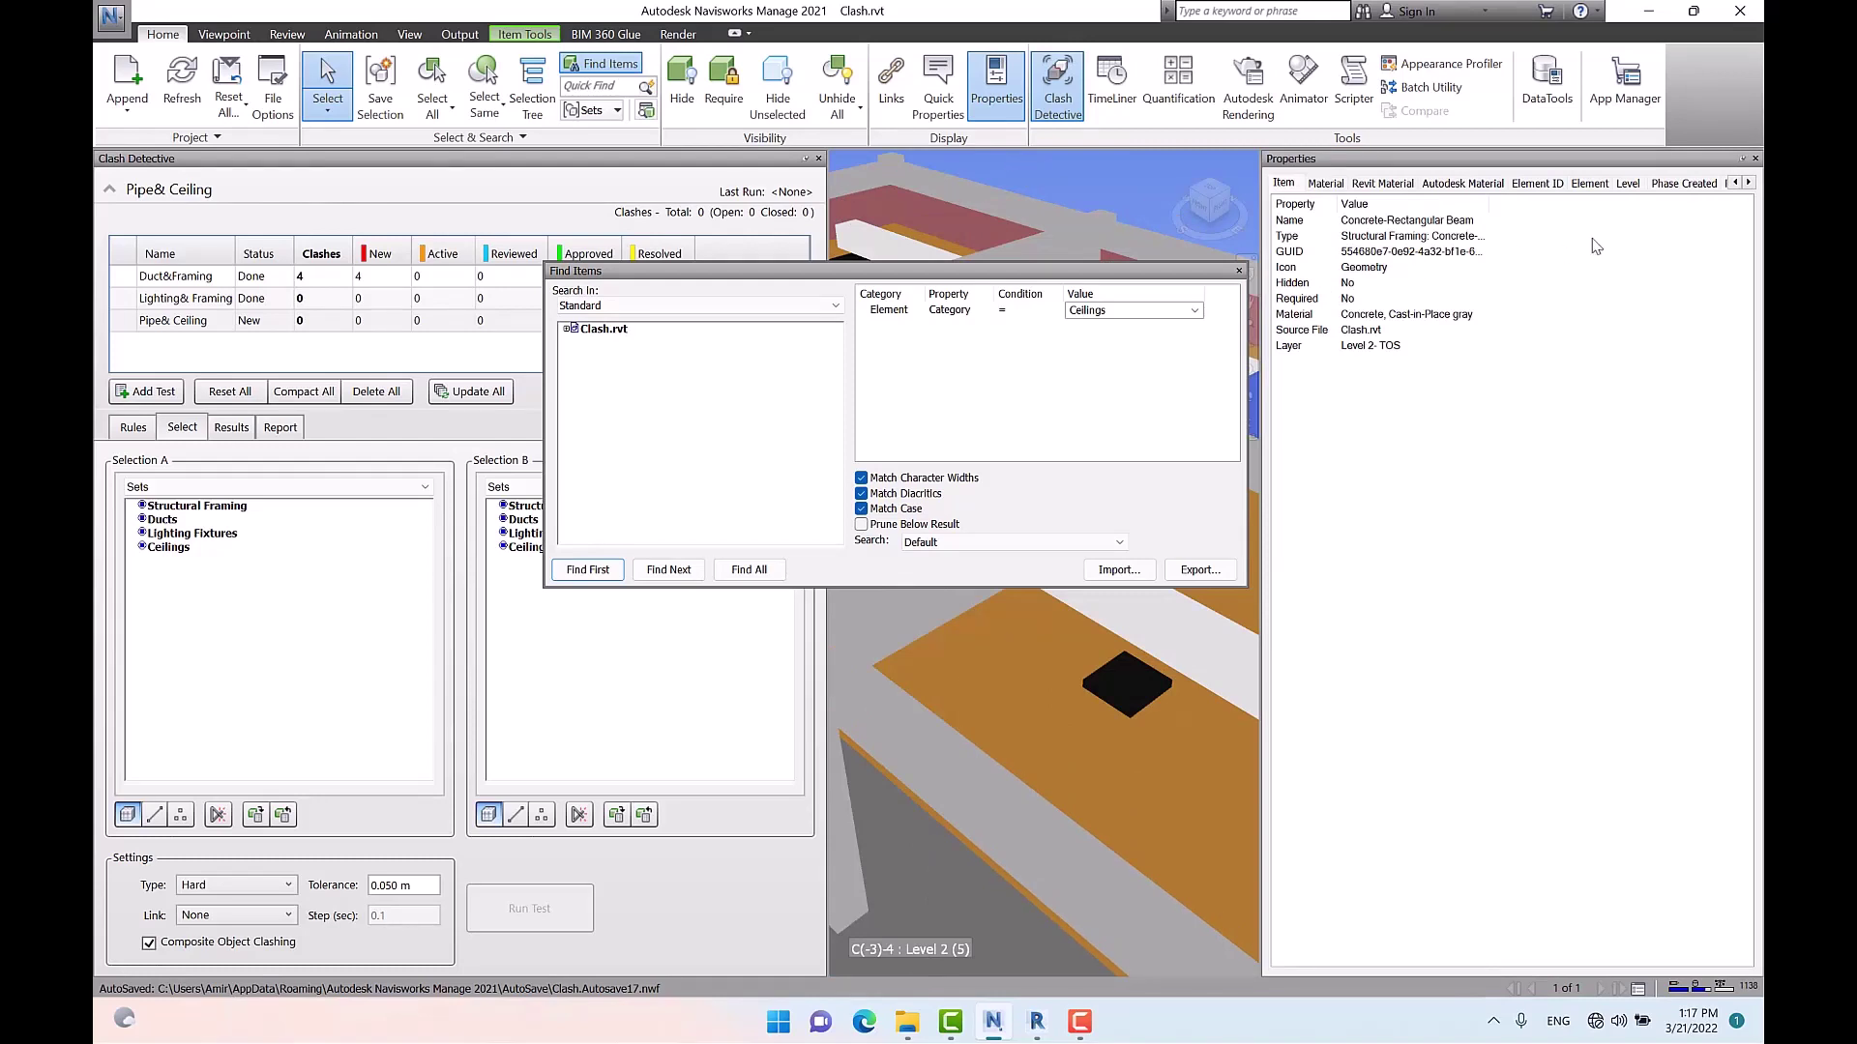
click(1594, 183)
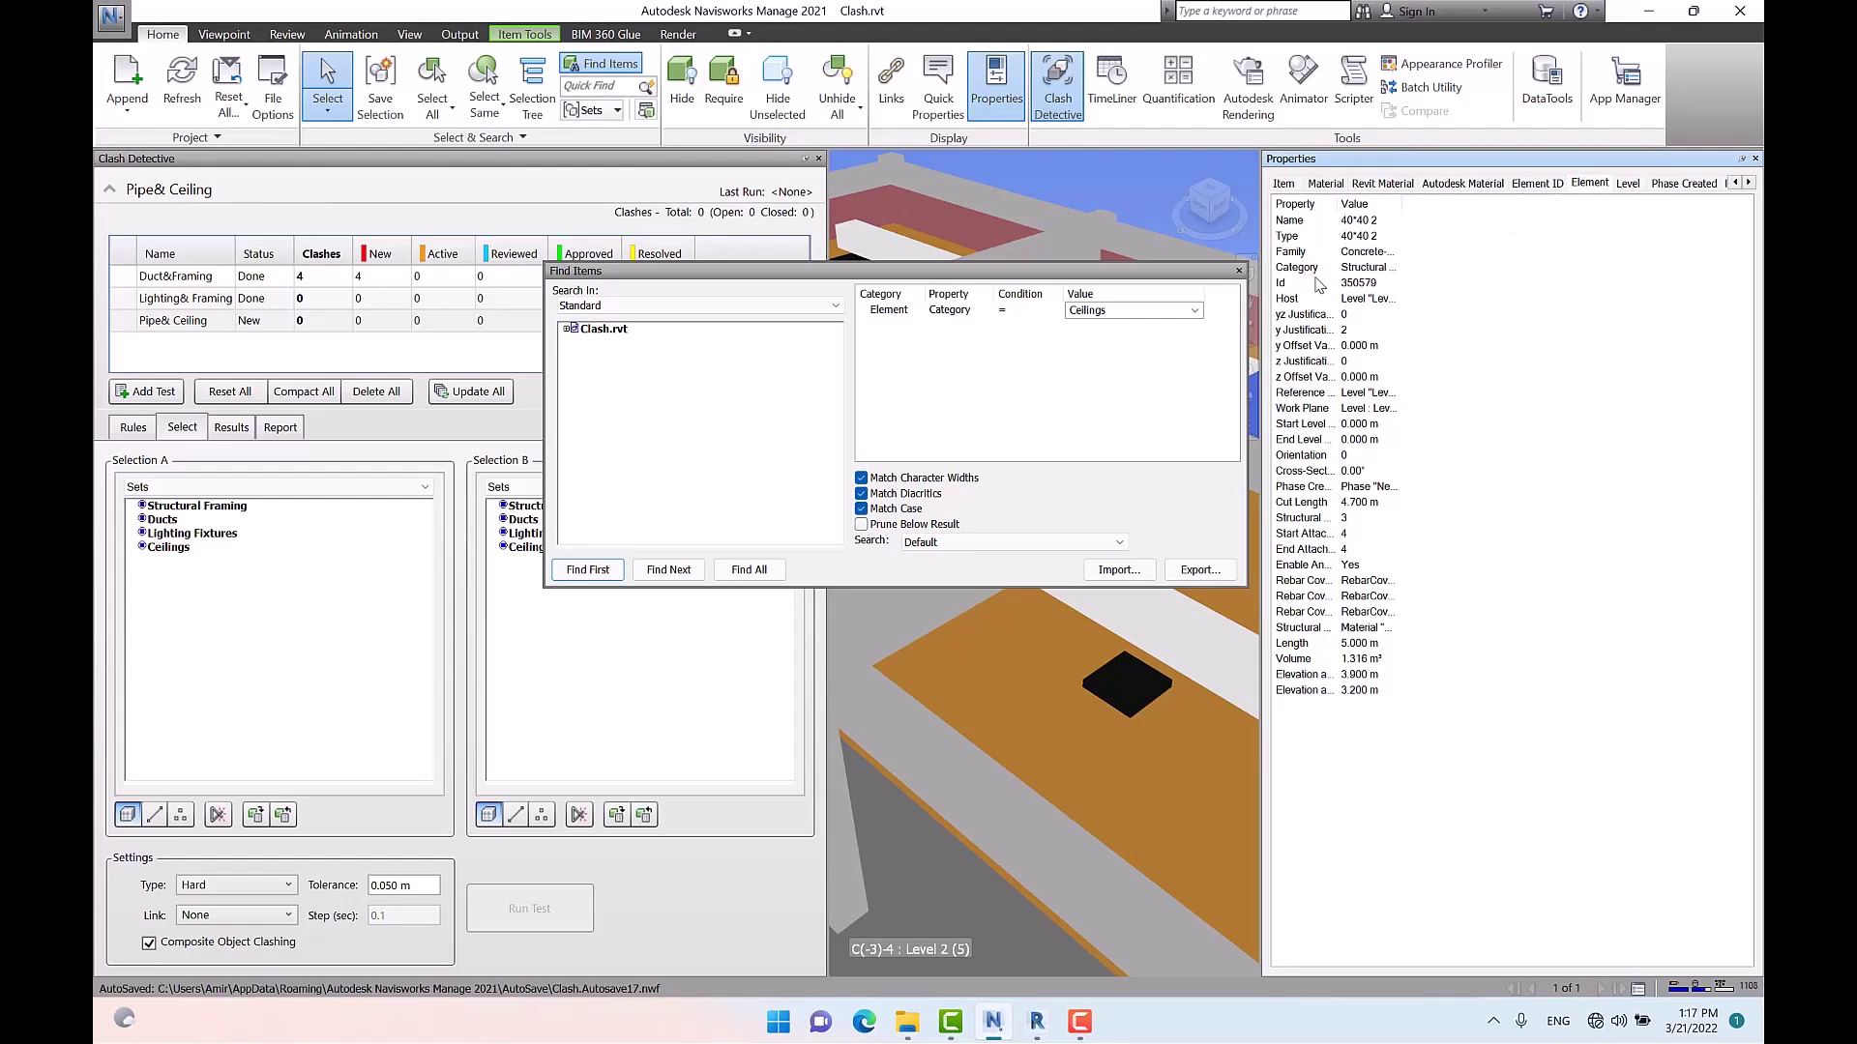
click(1755, 159)
Search Clash.rvt for all items whose Element Category equals Pipes
click(1199, 317)
click(1197, 312)
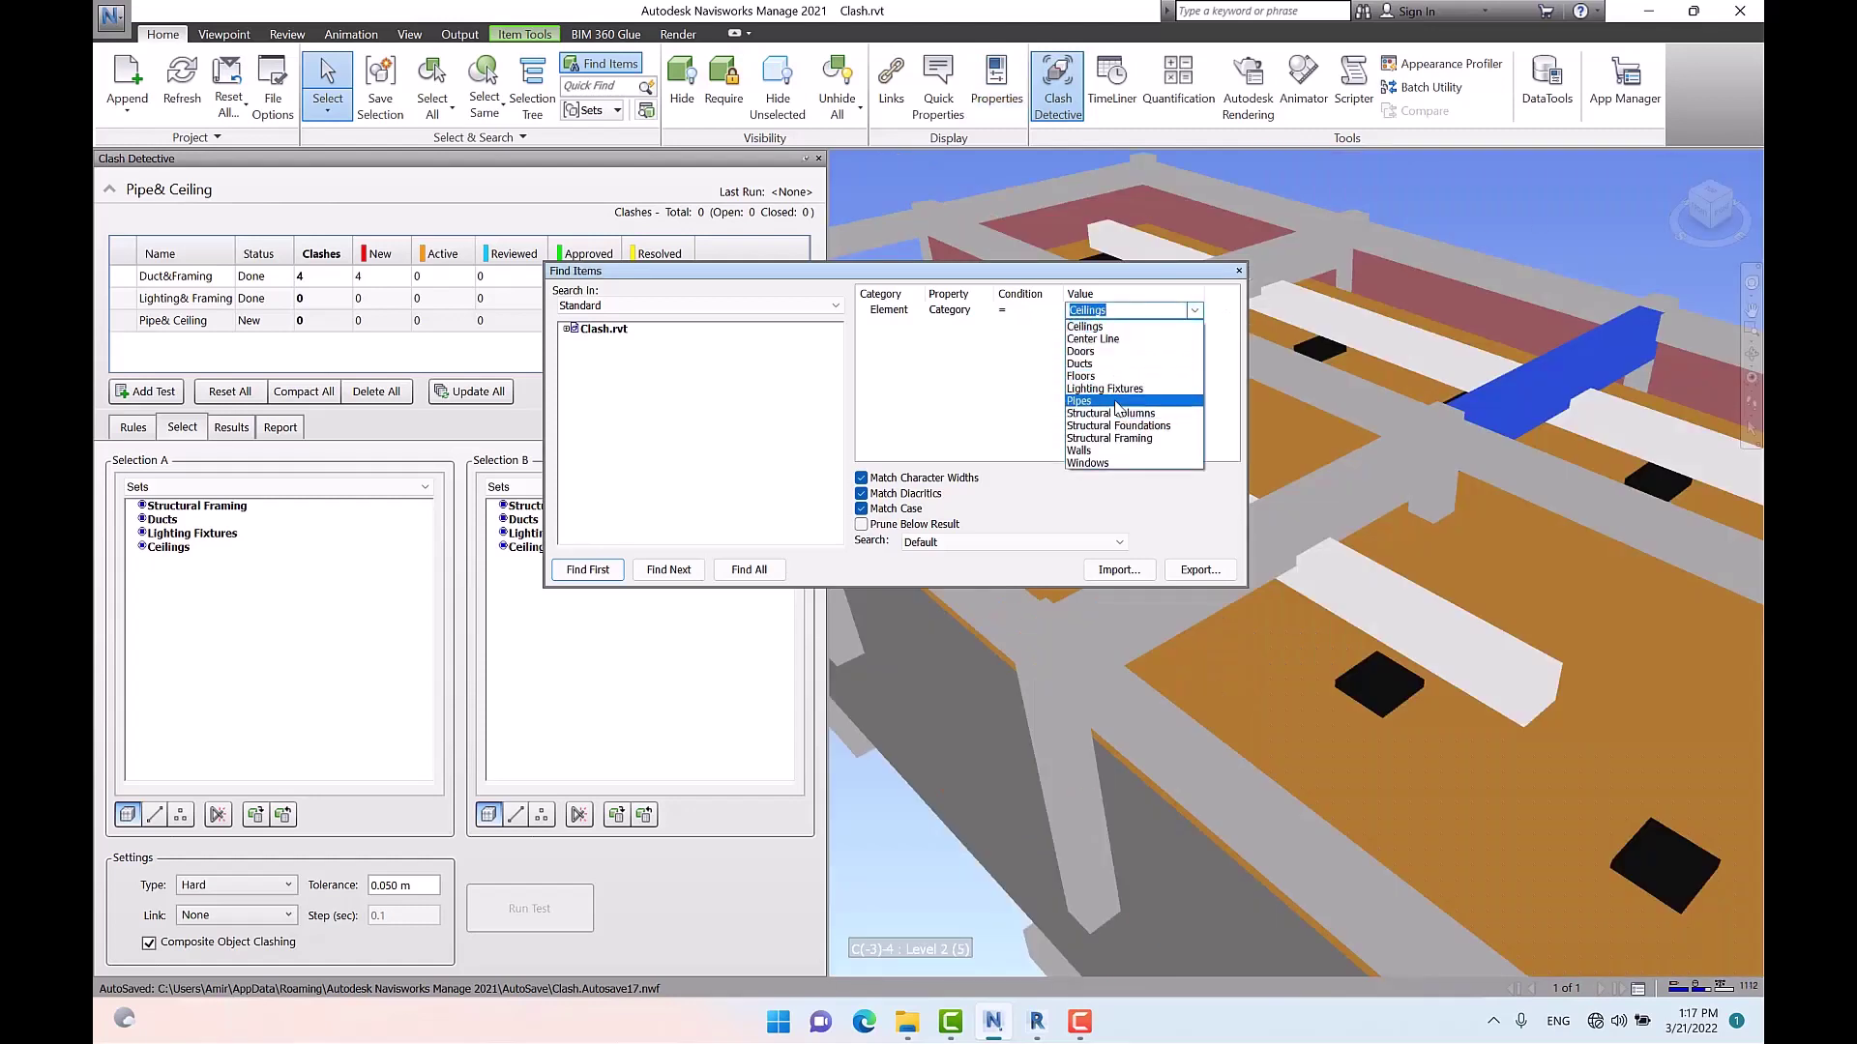
click(1119, 402)
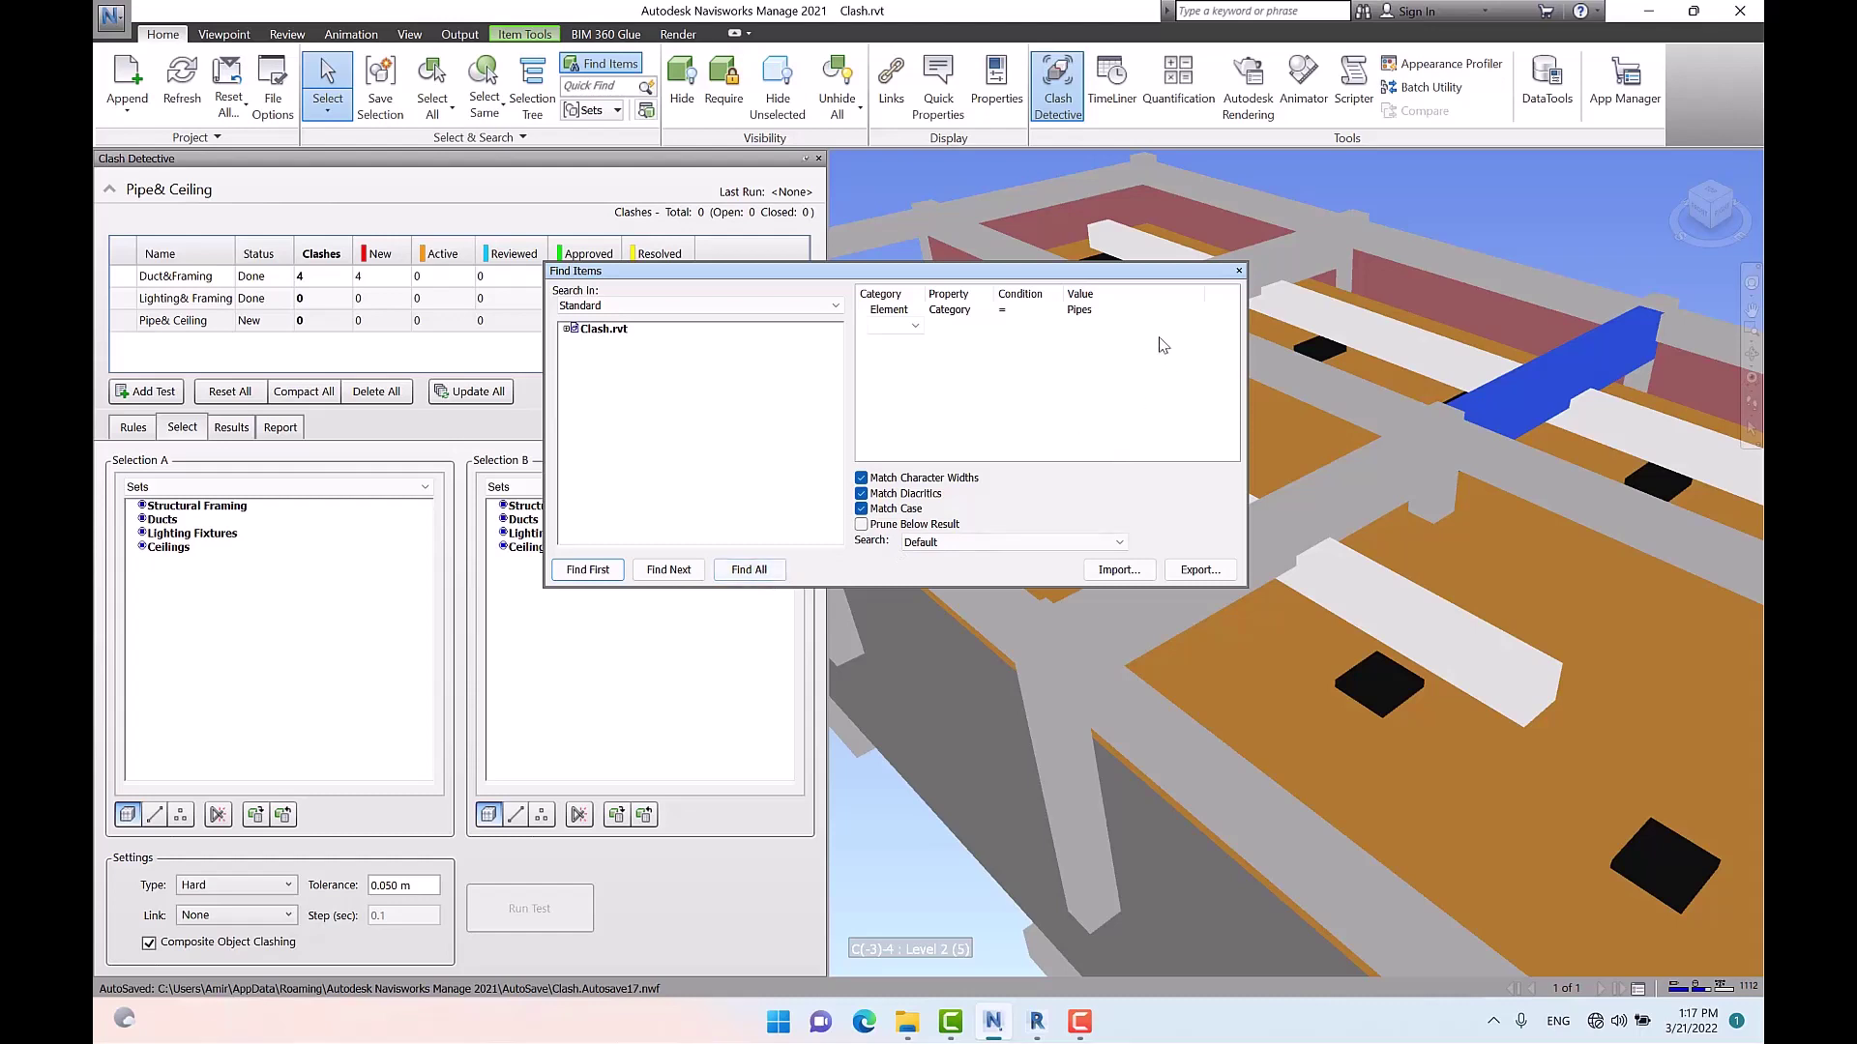
click(1127, 312)
click(749, 569)
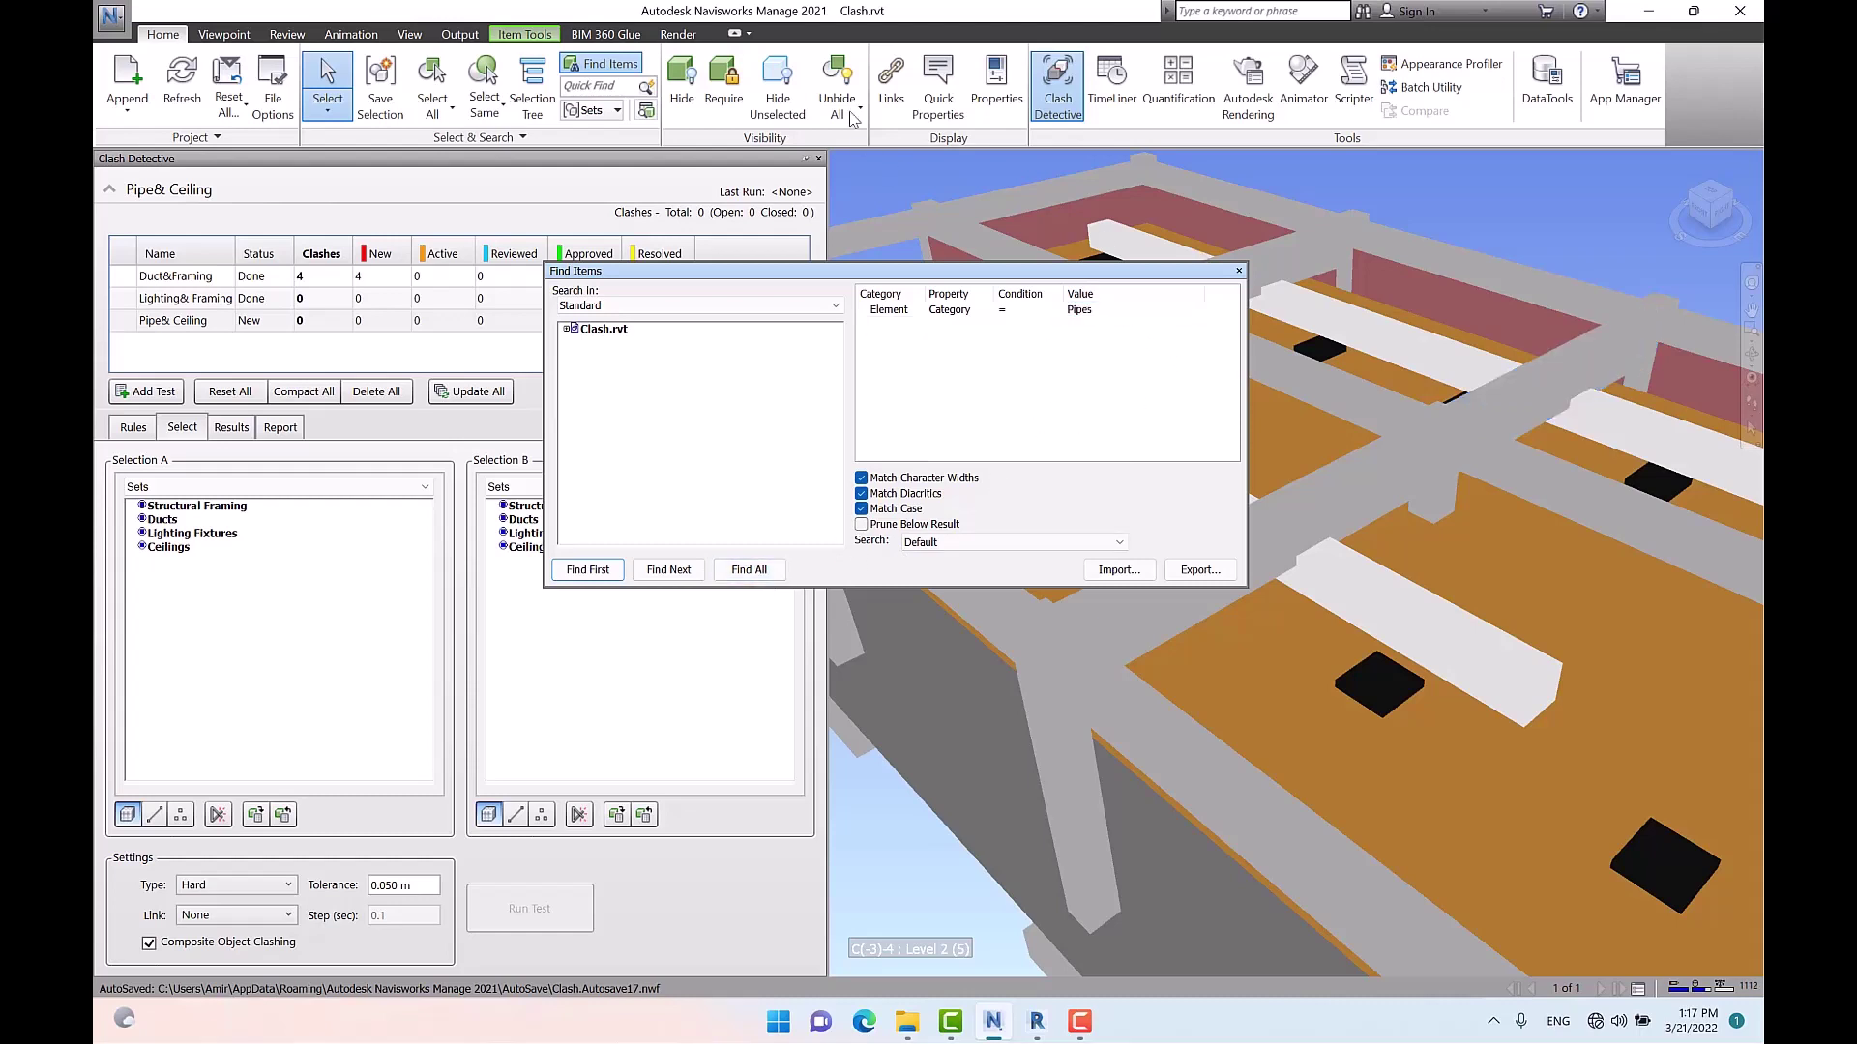
Save the found pipes as a selection set named Pipes and close Find Items
click(381, 97)
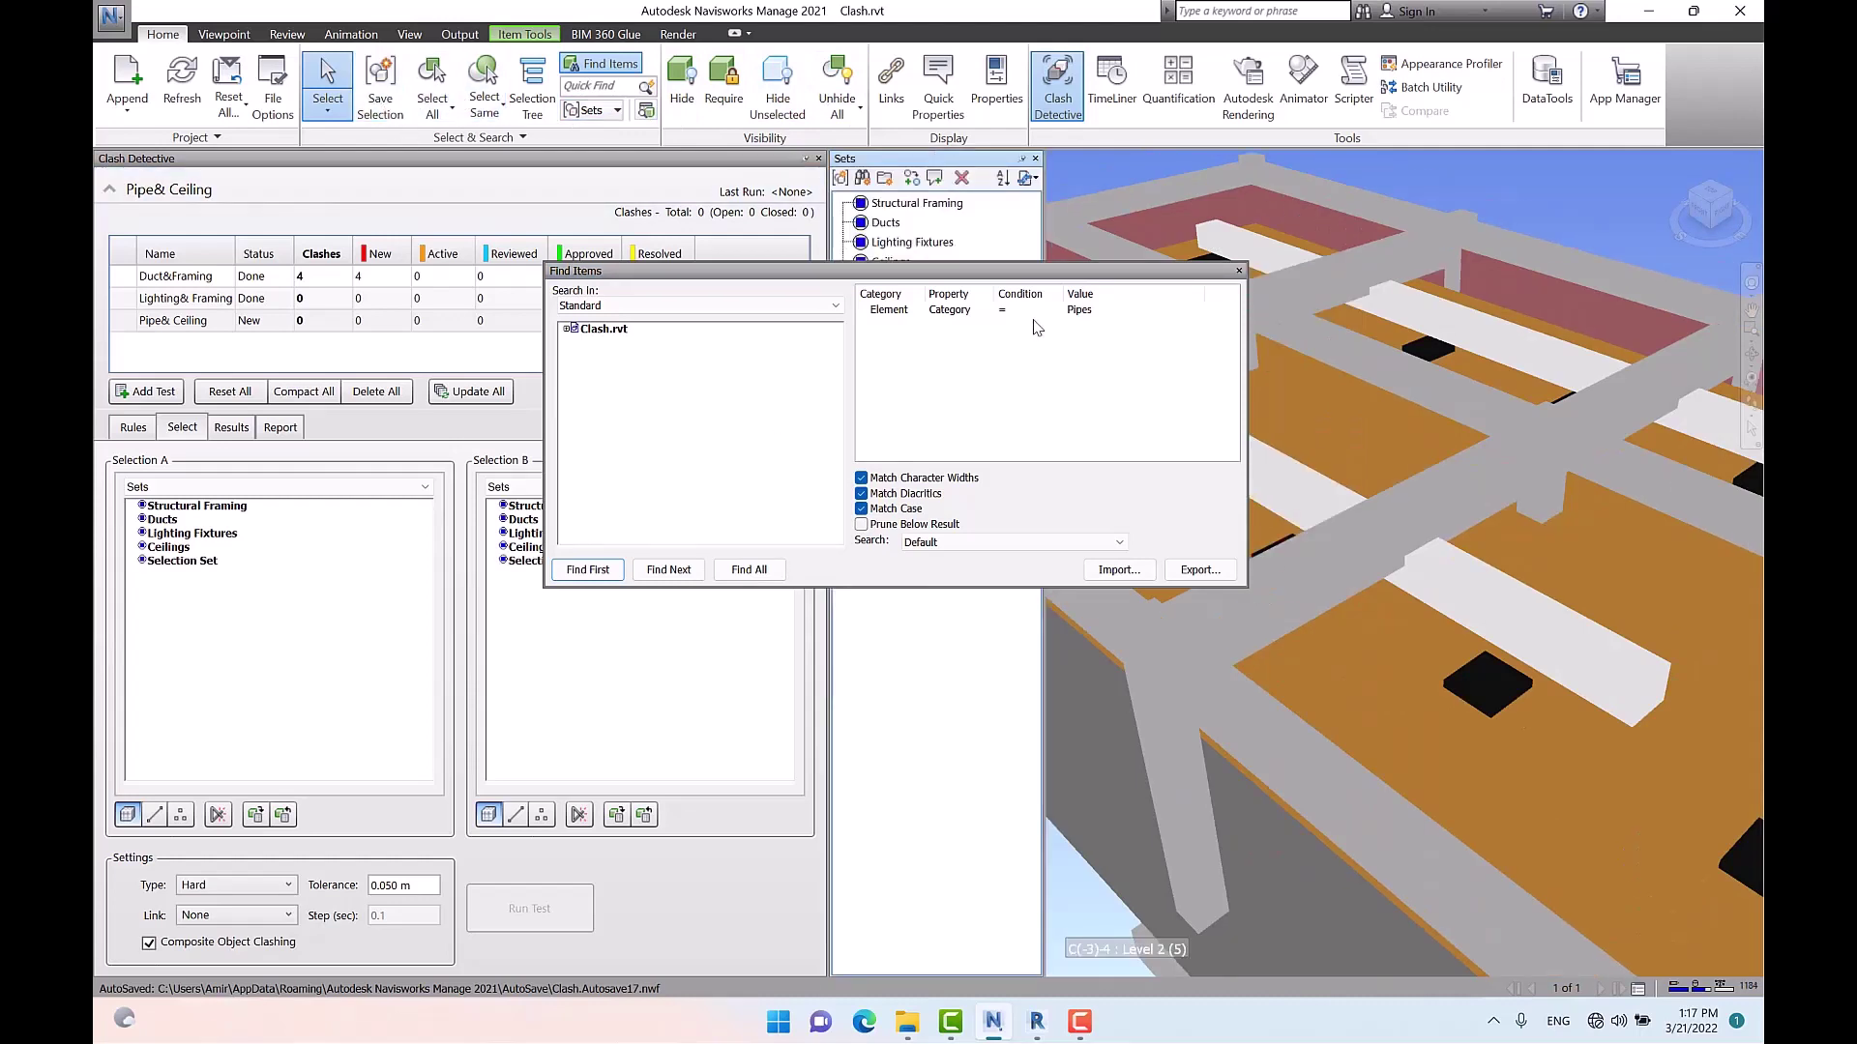
text(Pipes)
key(Return)
click(1239, 271)
click(875, 286)
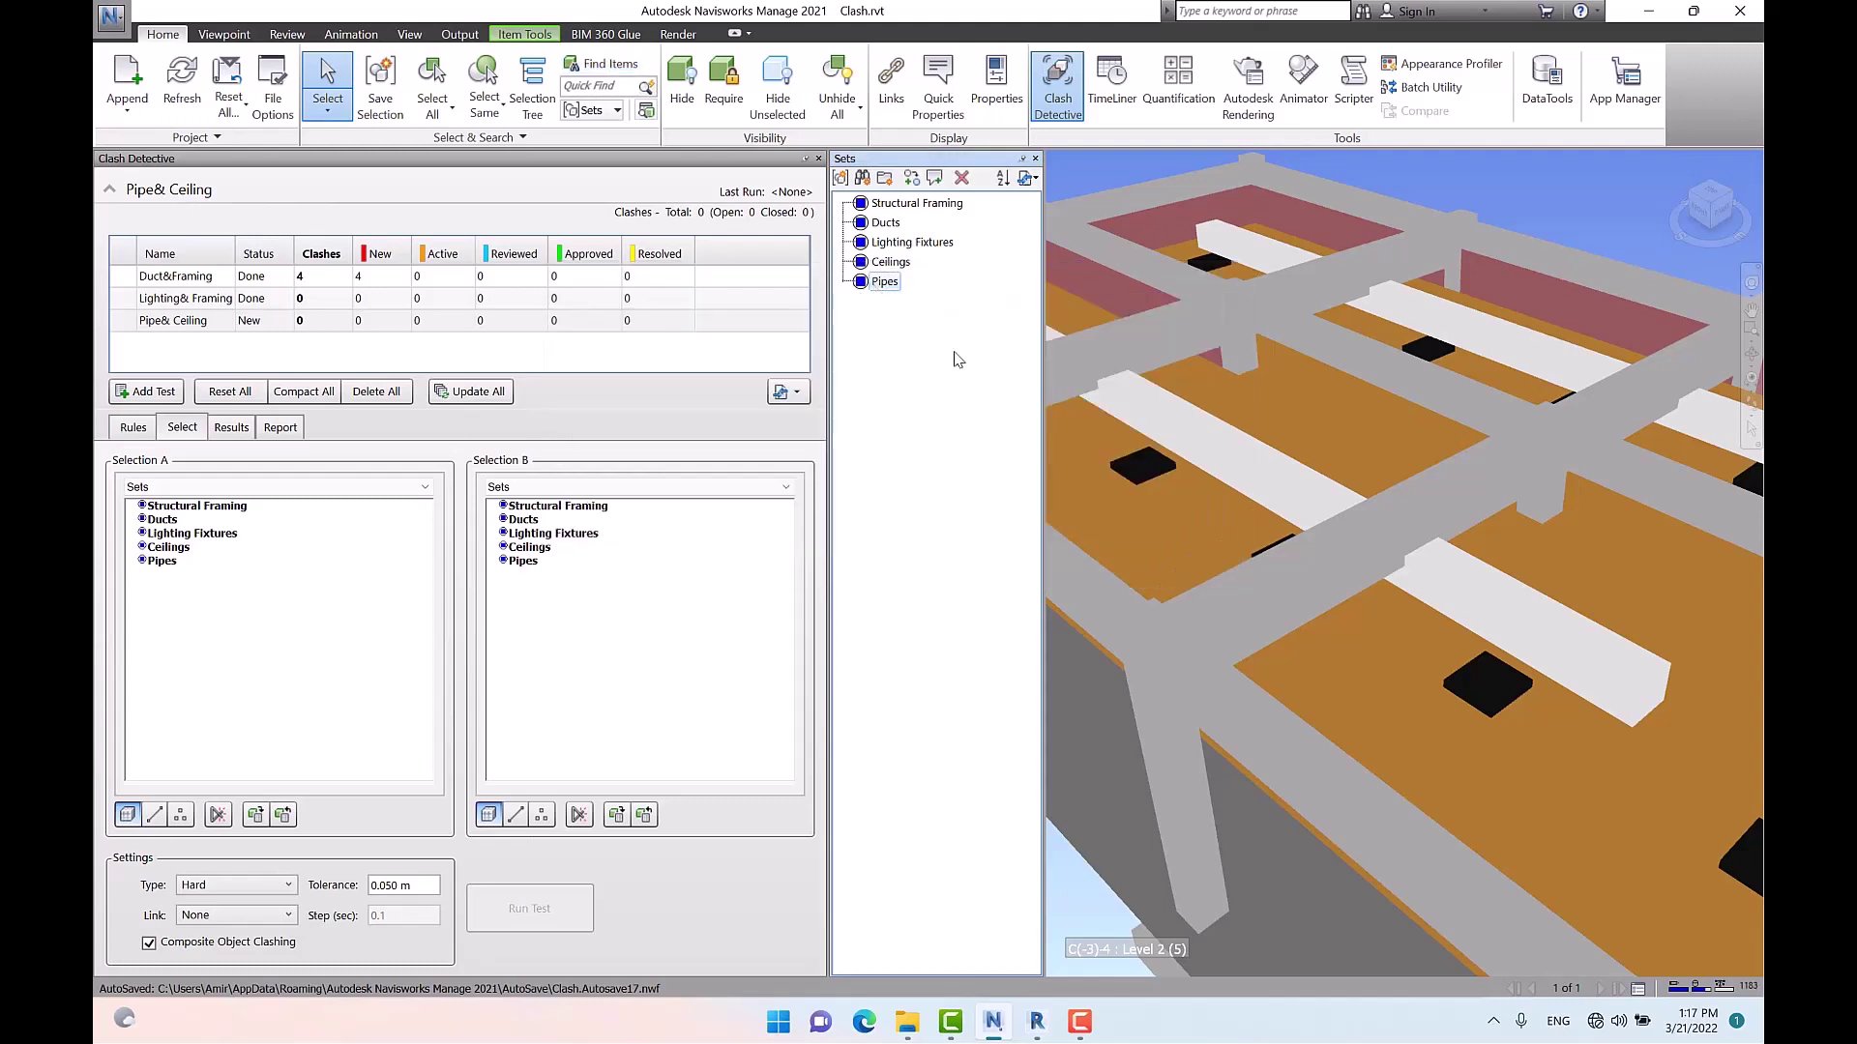
Choose Pipes for Selection A and Ceilings for Selection B, and run the Pipe& Ceiling test
middle_drag(1203, 429, 1579, 665)
click(1245, 322)
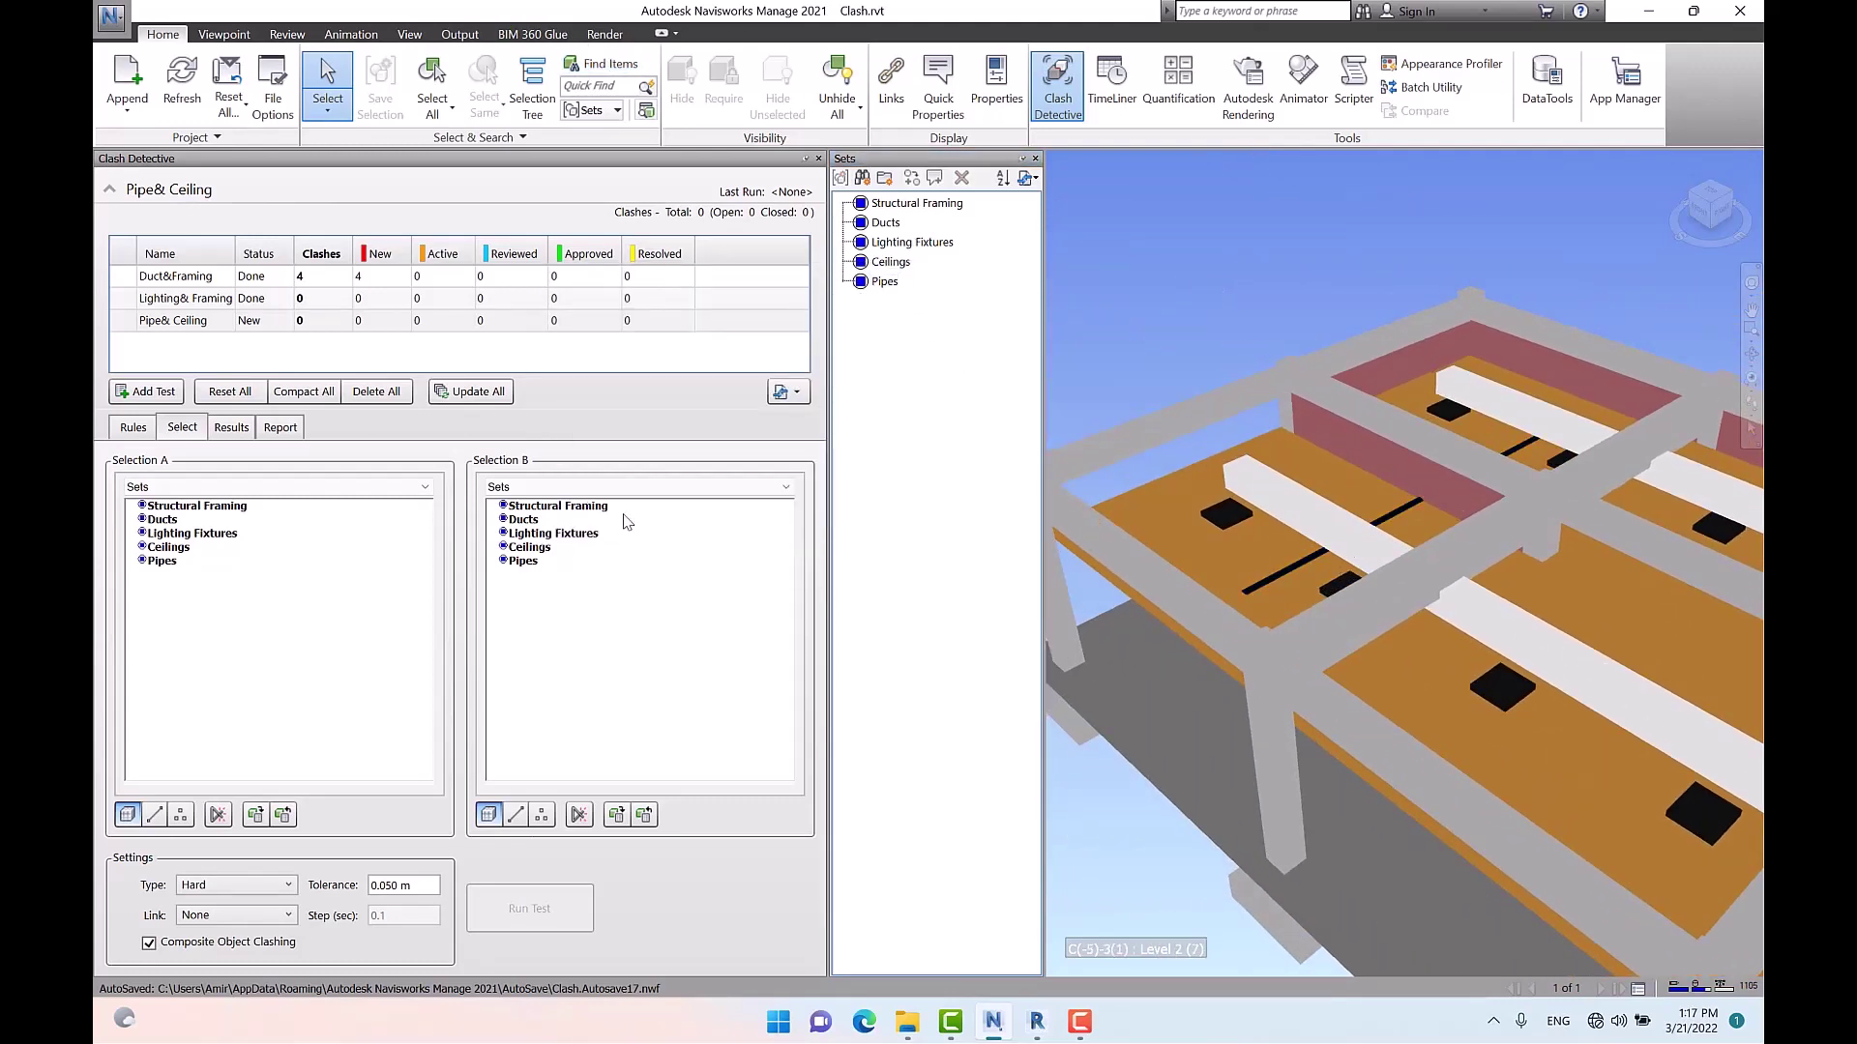
click(161, 561)
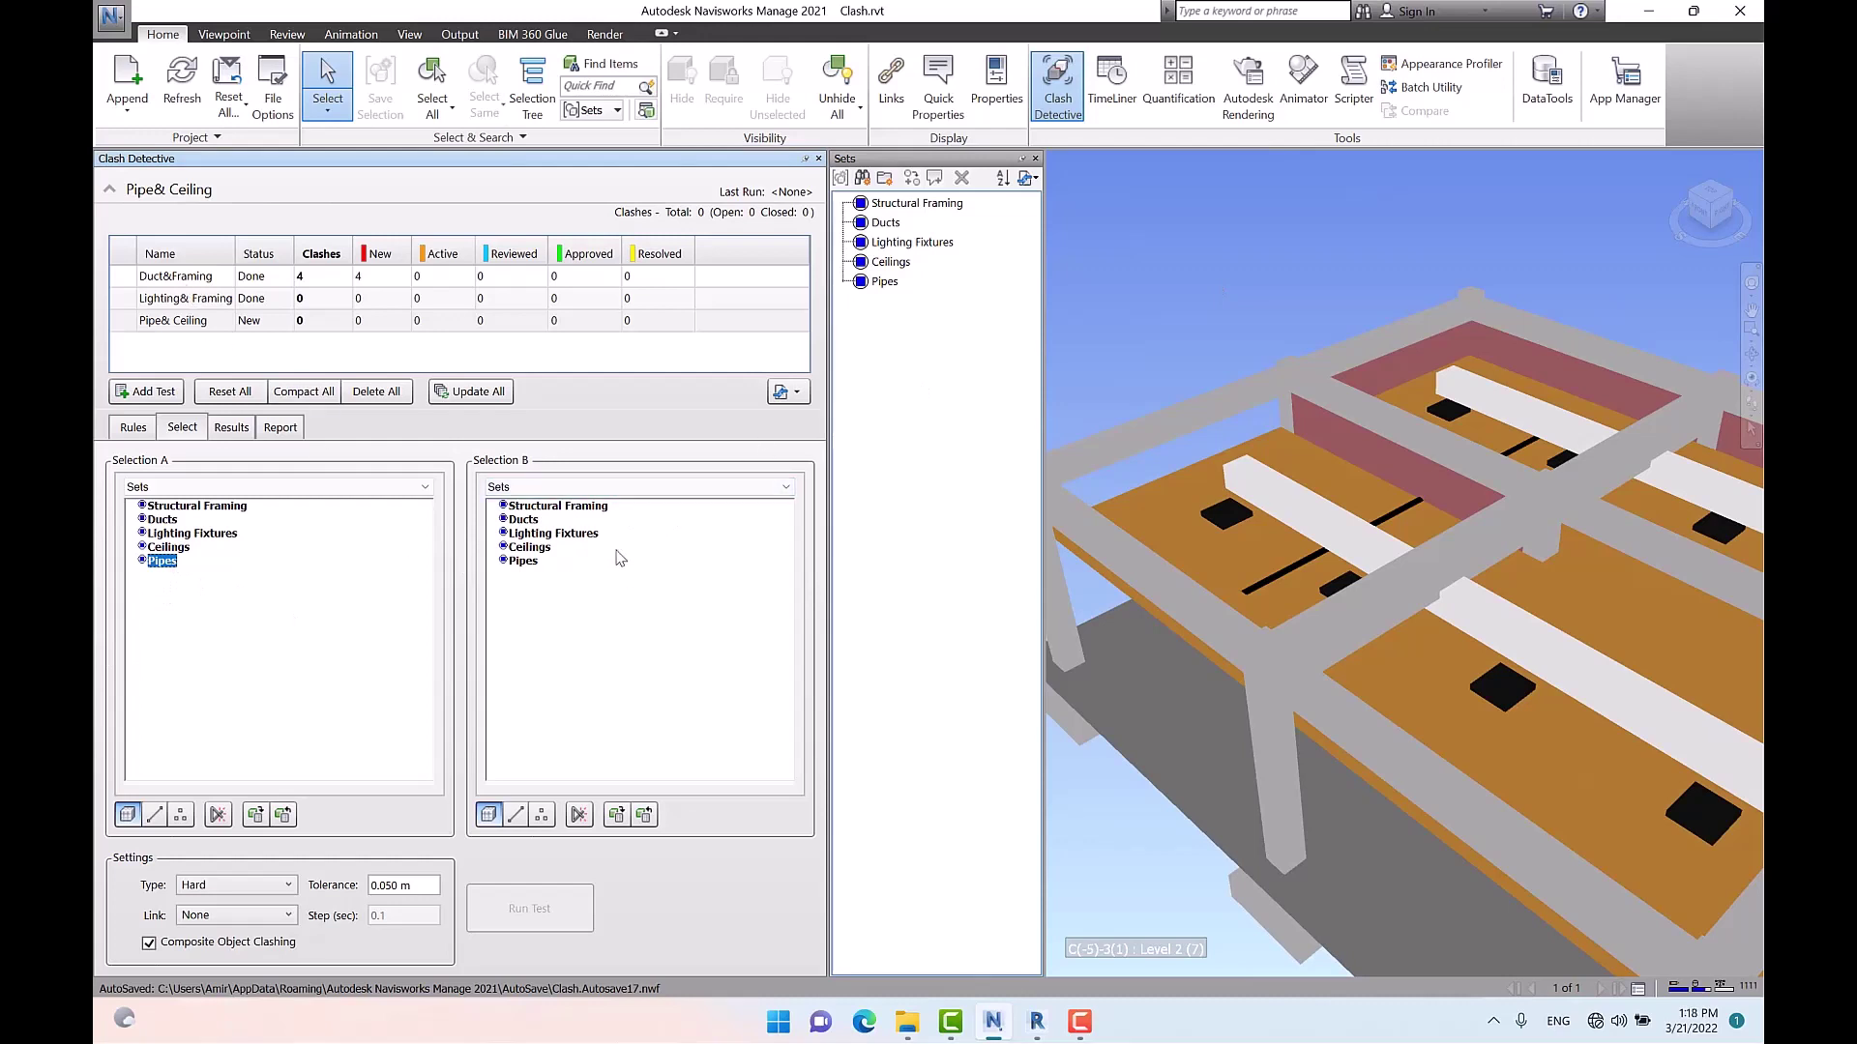
click(530, 547)
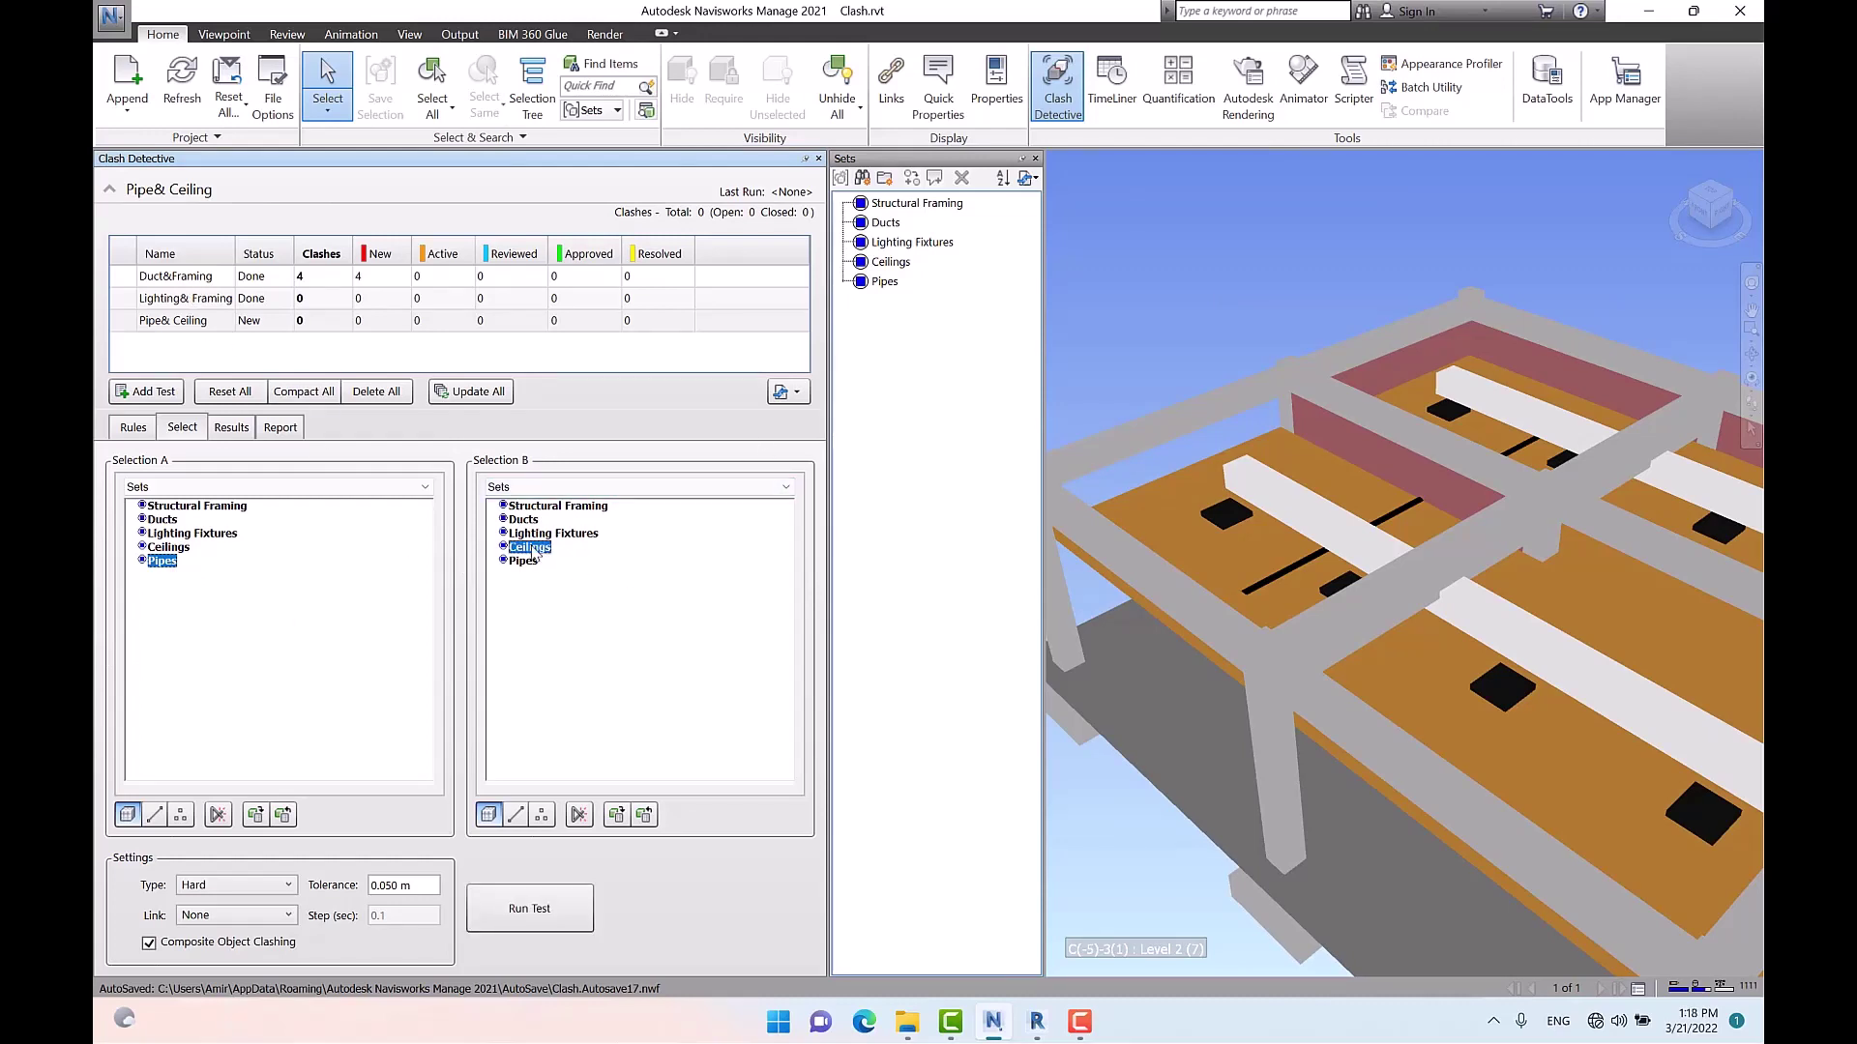
click(568, 913)
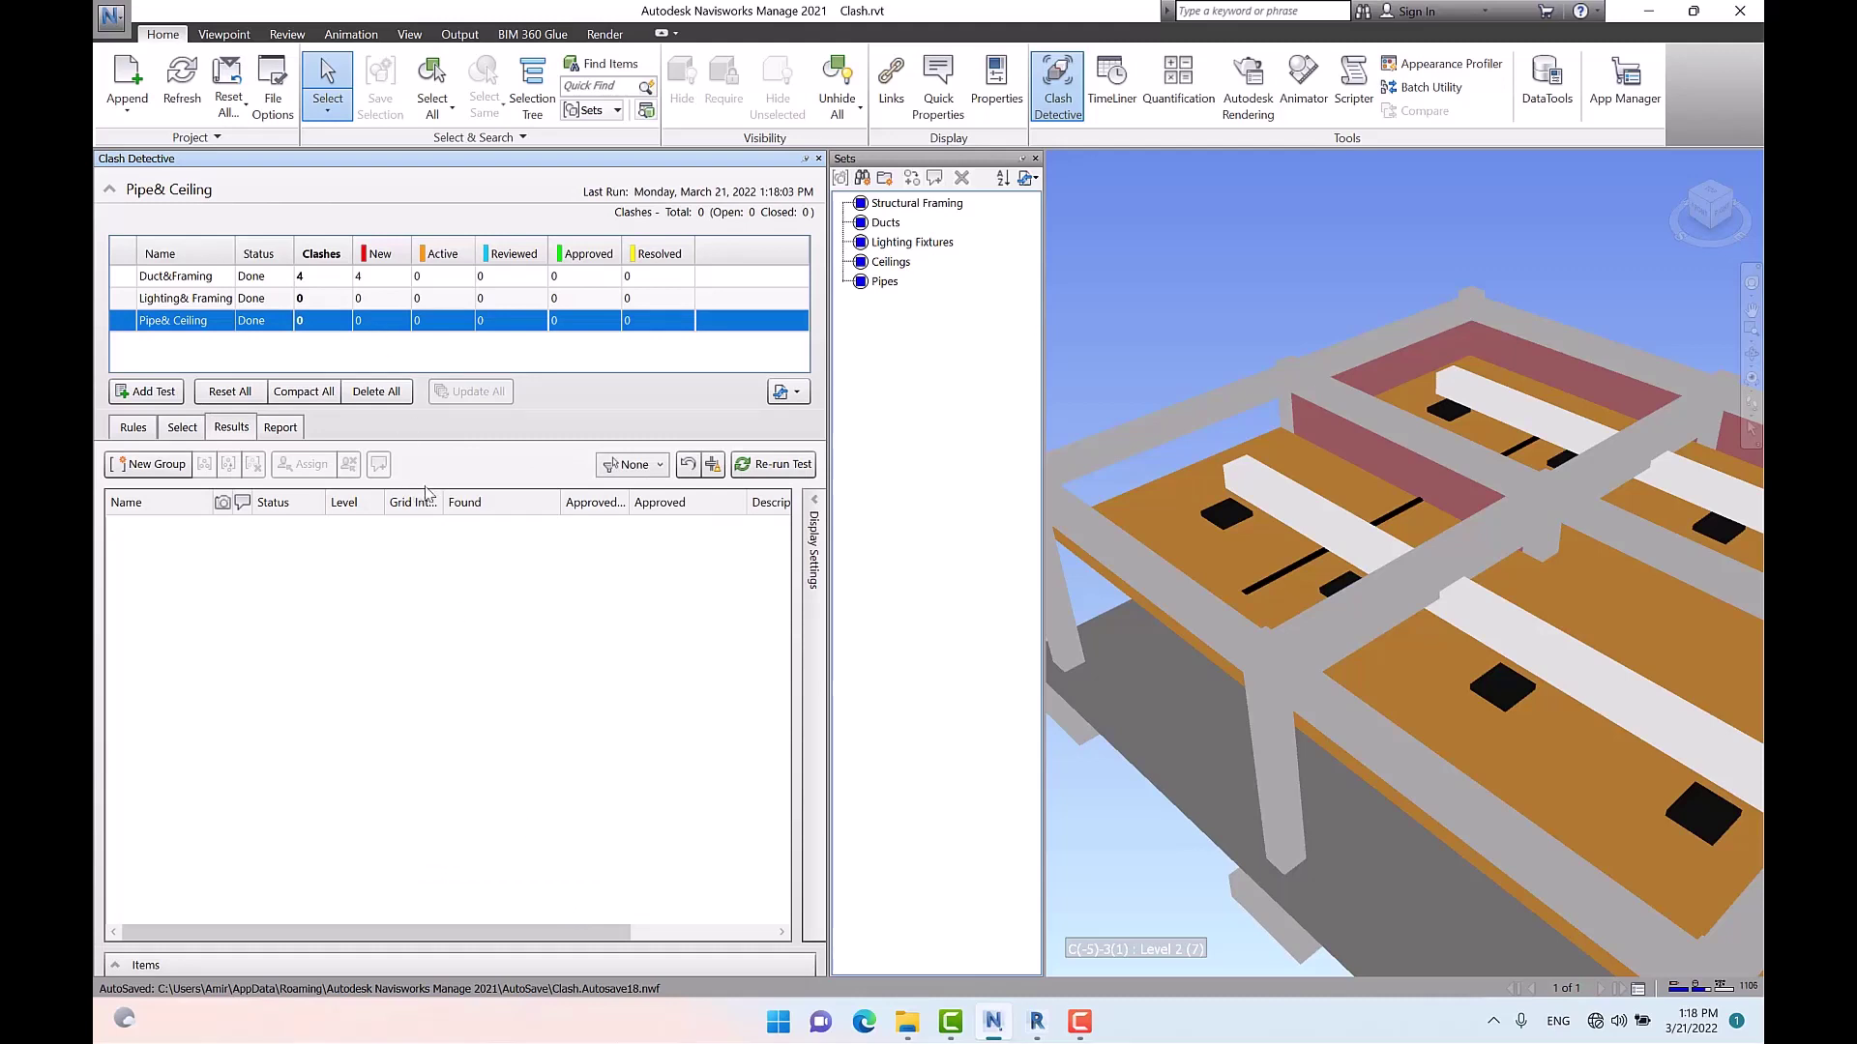
Set the Pipe& Ceiling test's tolerance to 0.000 m and run the test again
click(183, 429)
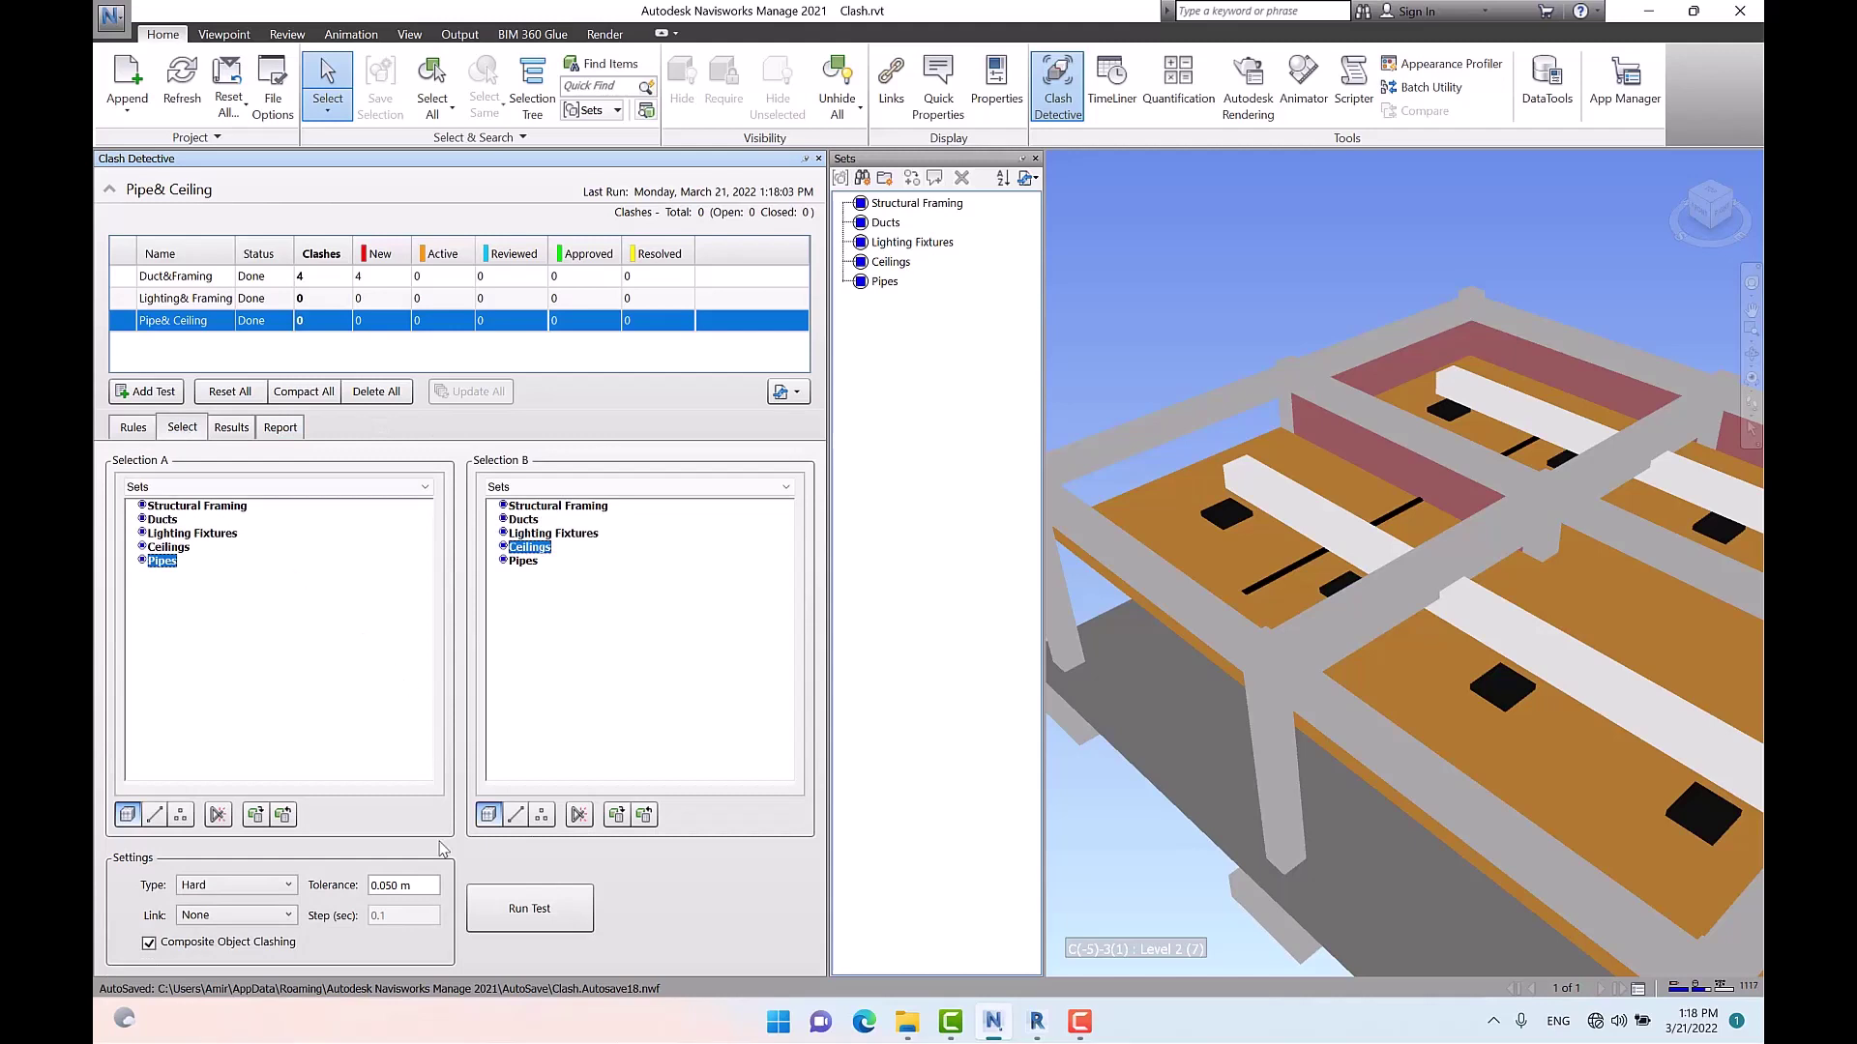
drag(427, 886, 301, 904)
key(BackSpace)
click(523, 914)
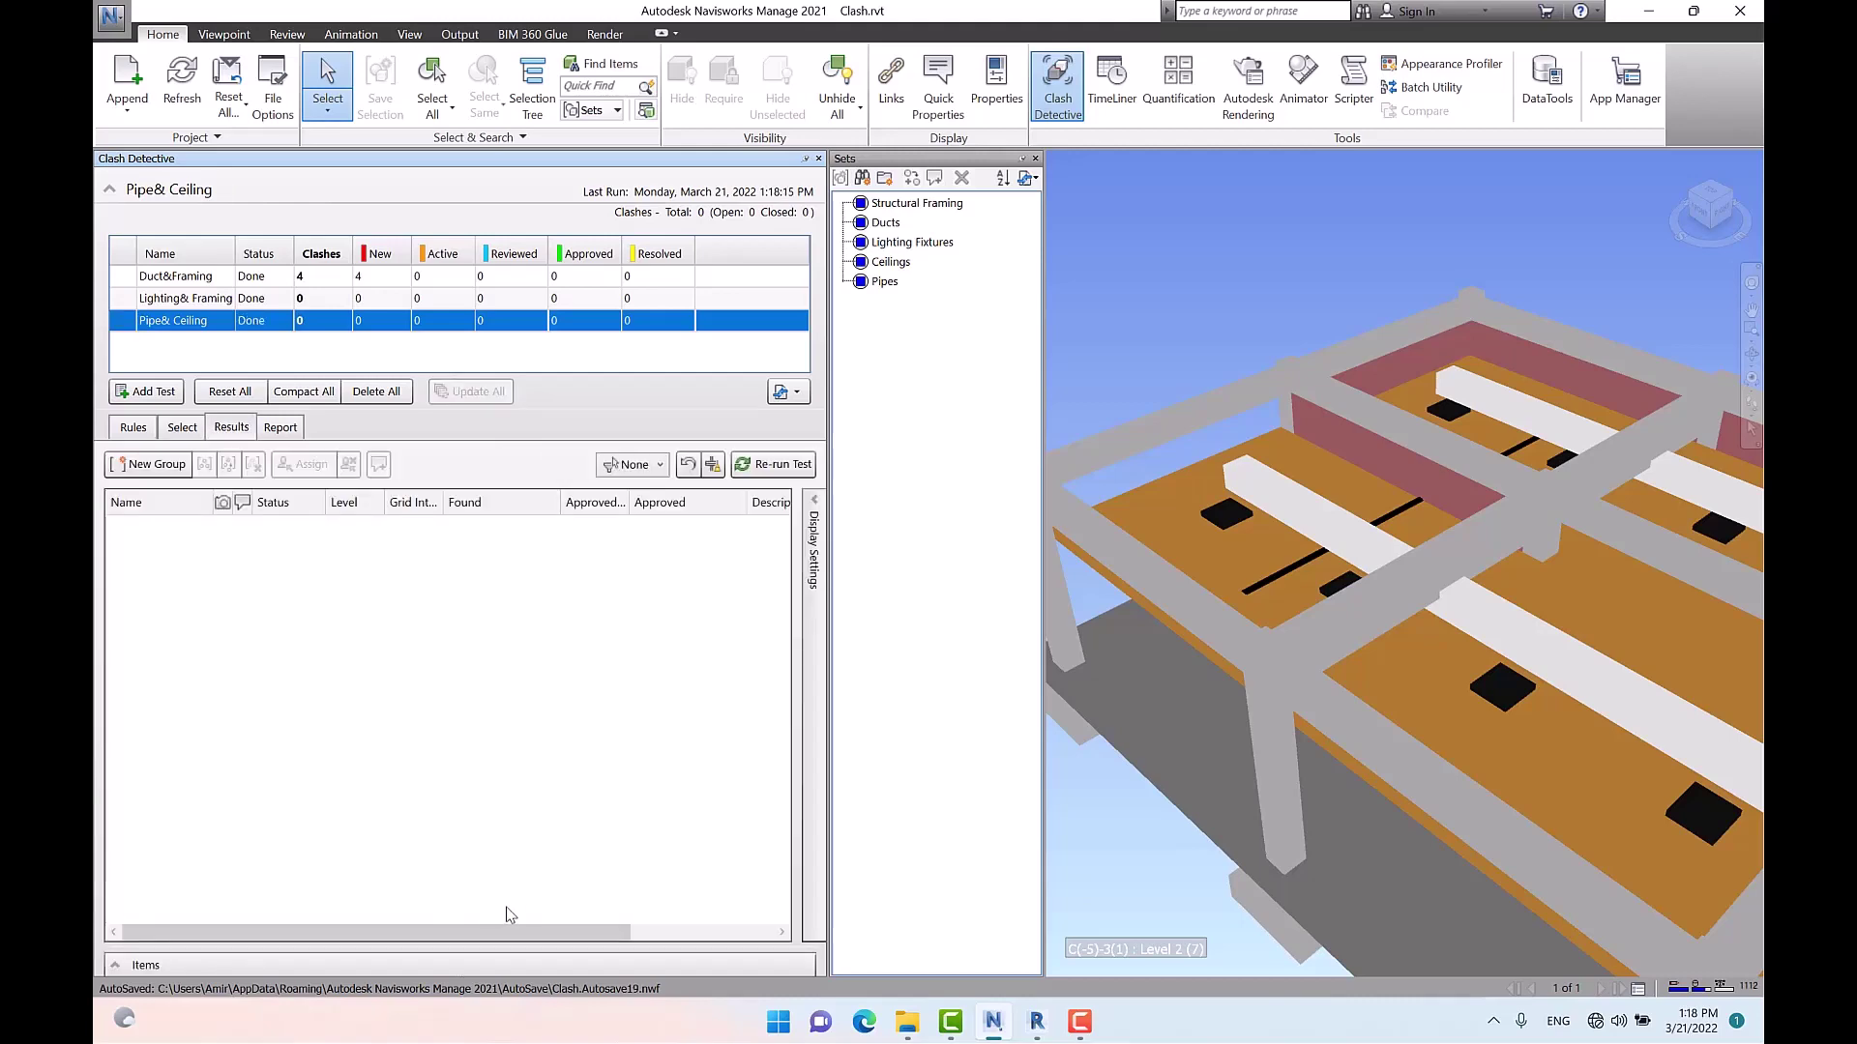
Select the Ceilings set and examine from several angles which elements it highlights around the ceiling and pipe
shift+middle_drag(1348, 654, 1532, 581)
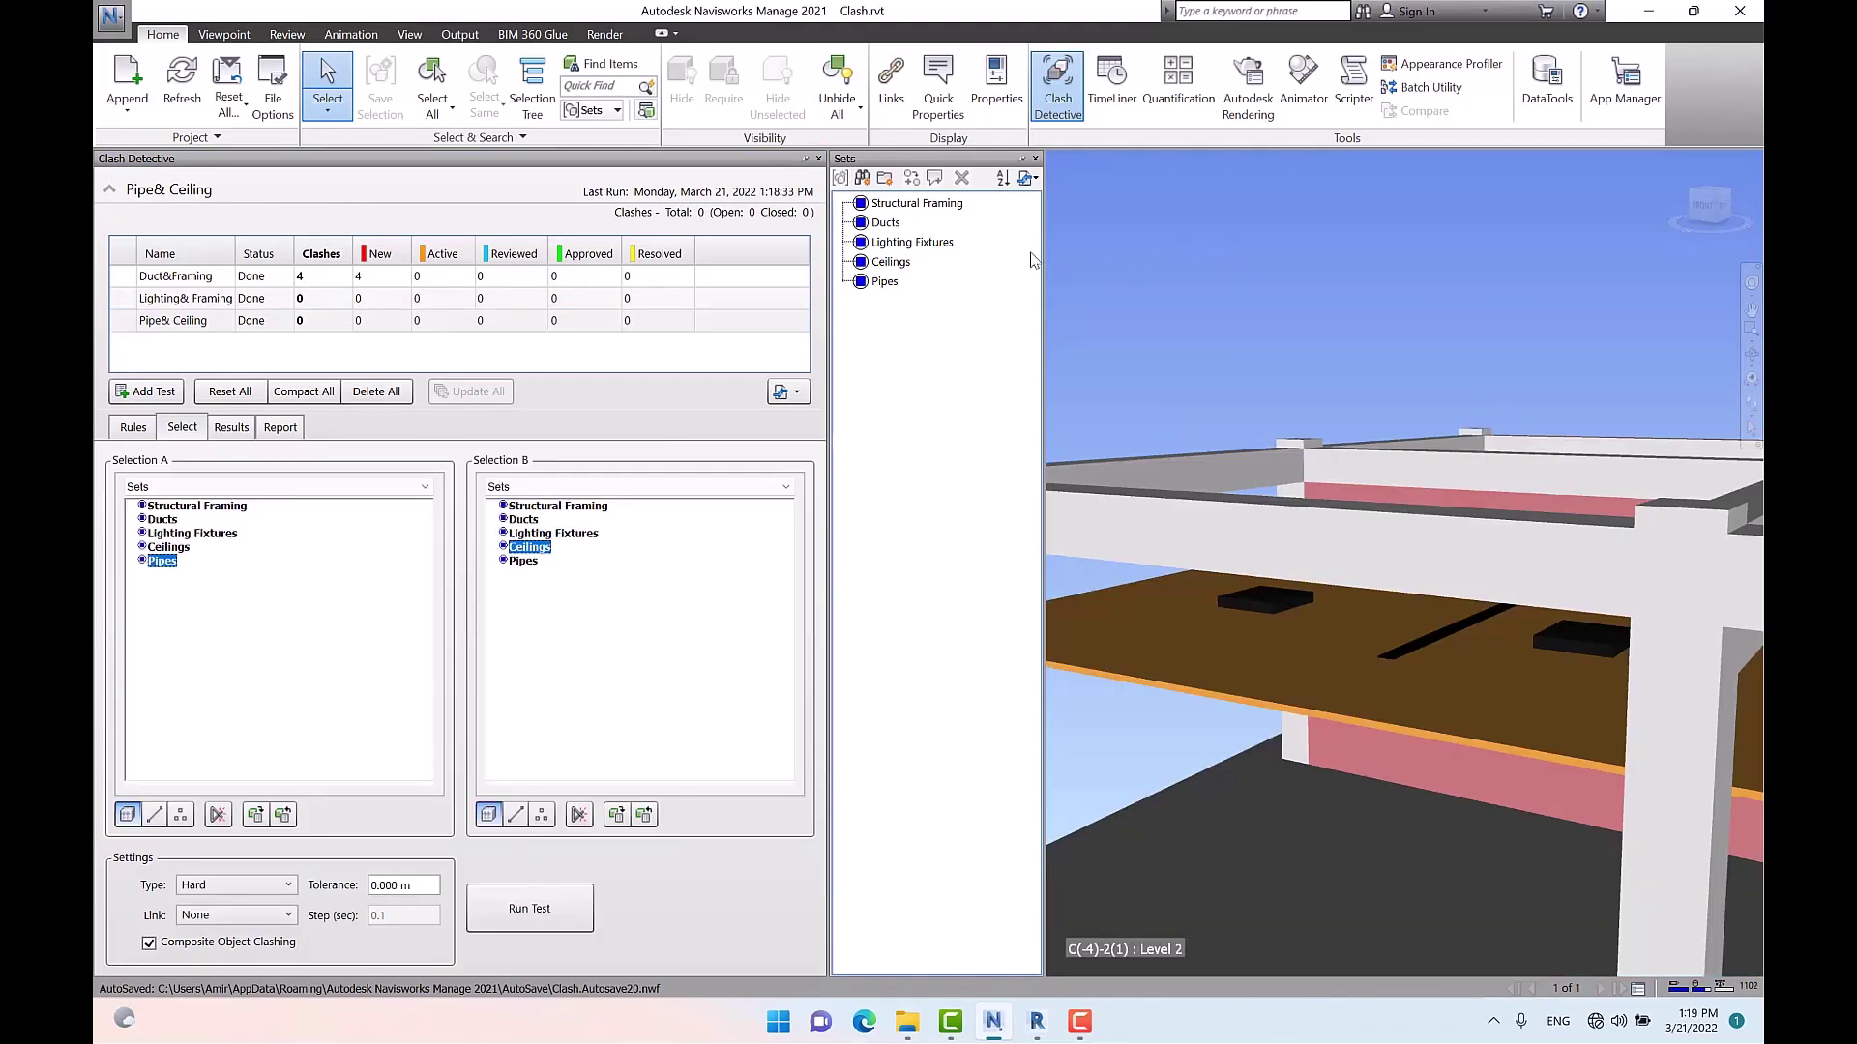
click(890, 263)
mouse_move(1431, 667)
shift+middle_down()
mouse_move(1538, 535)
mouse_move(1563, 563)
mouse_move(1513, 619)
shift+middle_up()
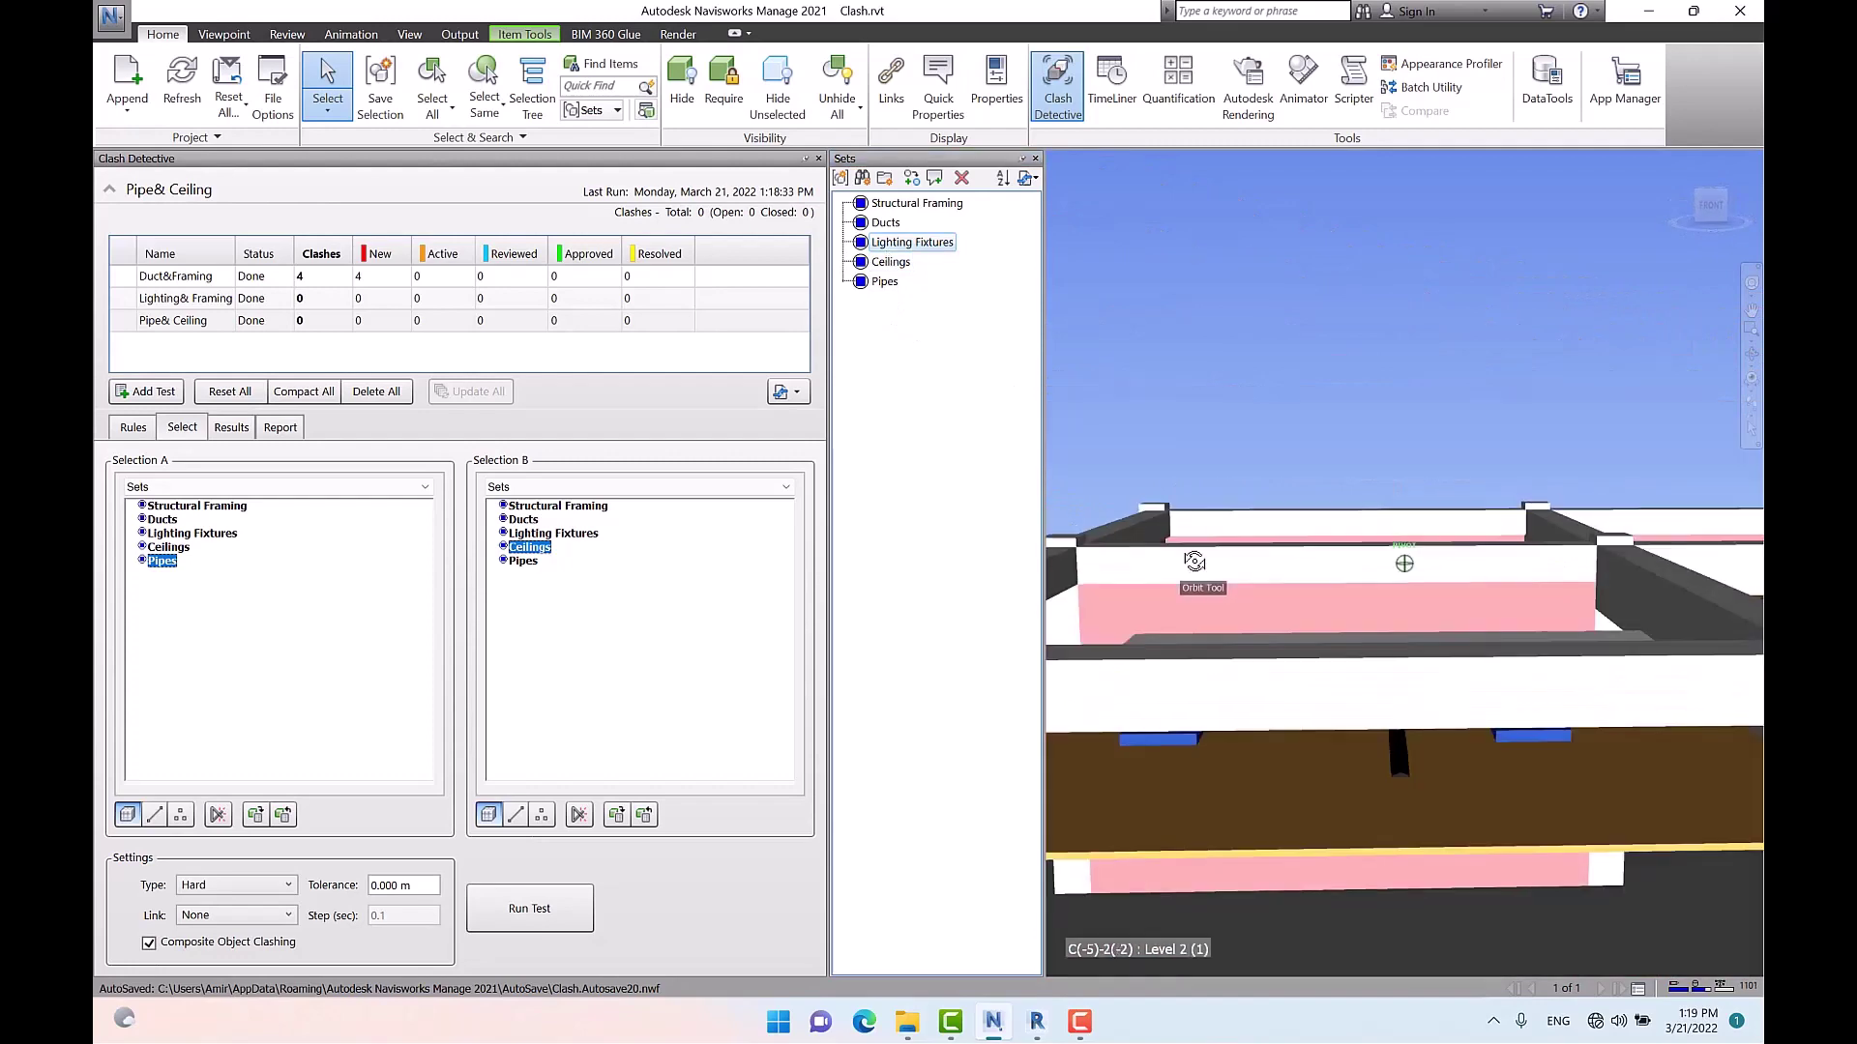
click(891, 265)
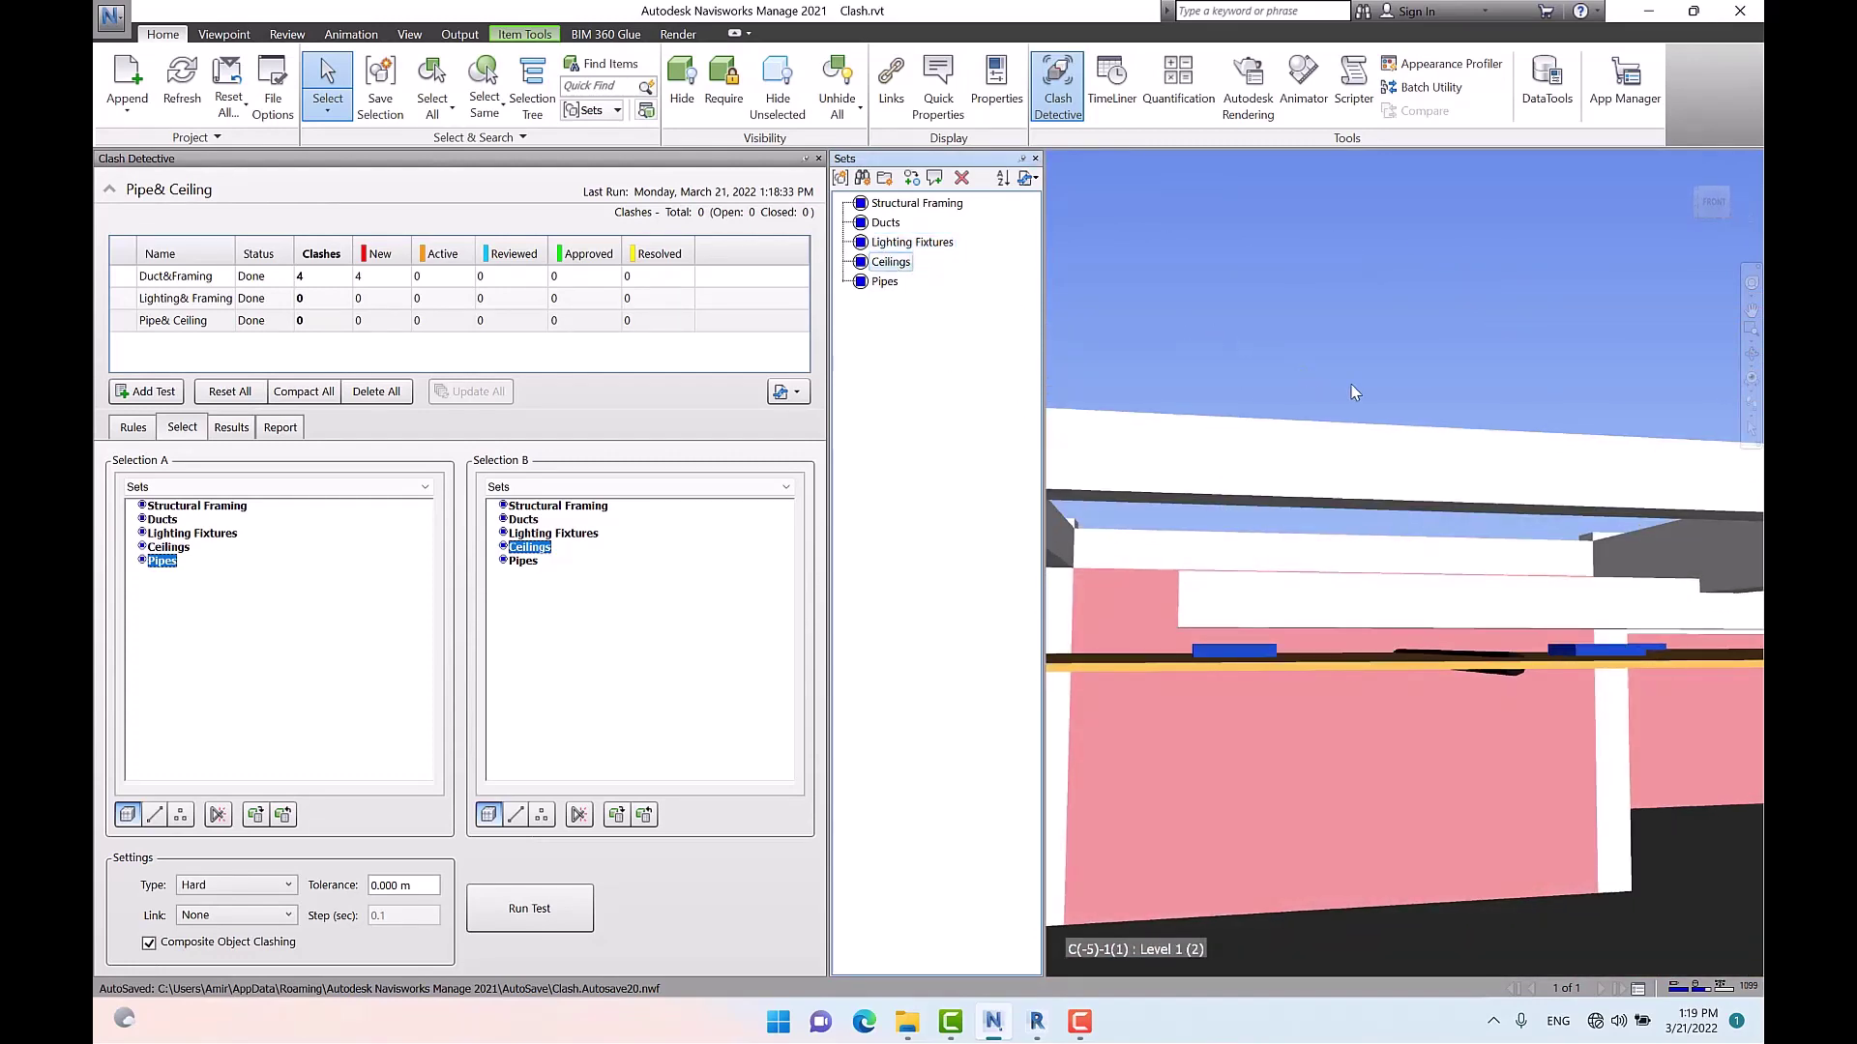
shift+middle_drag(1354, 395, 1305, 574)
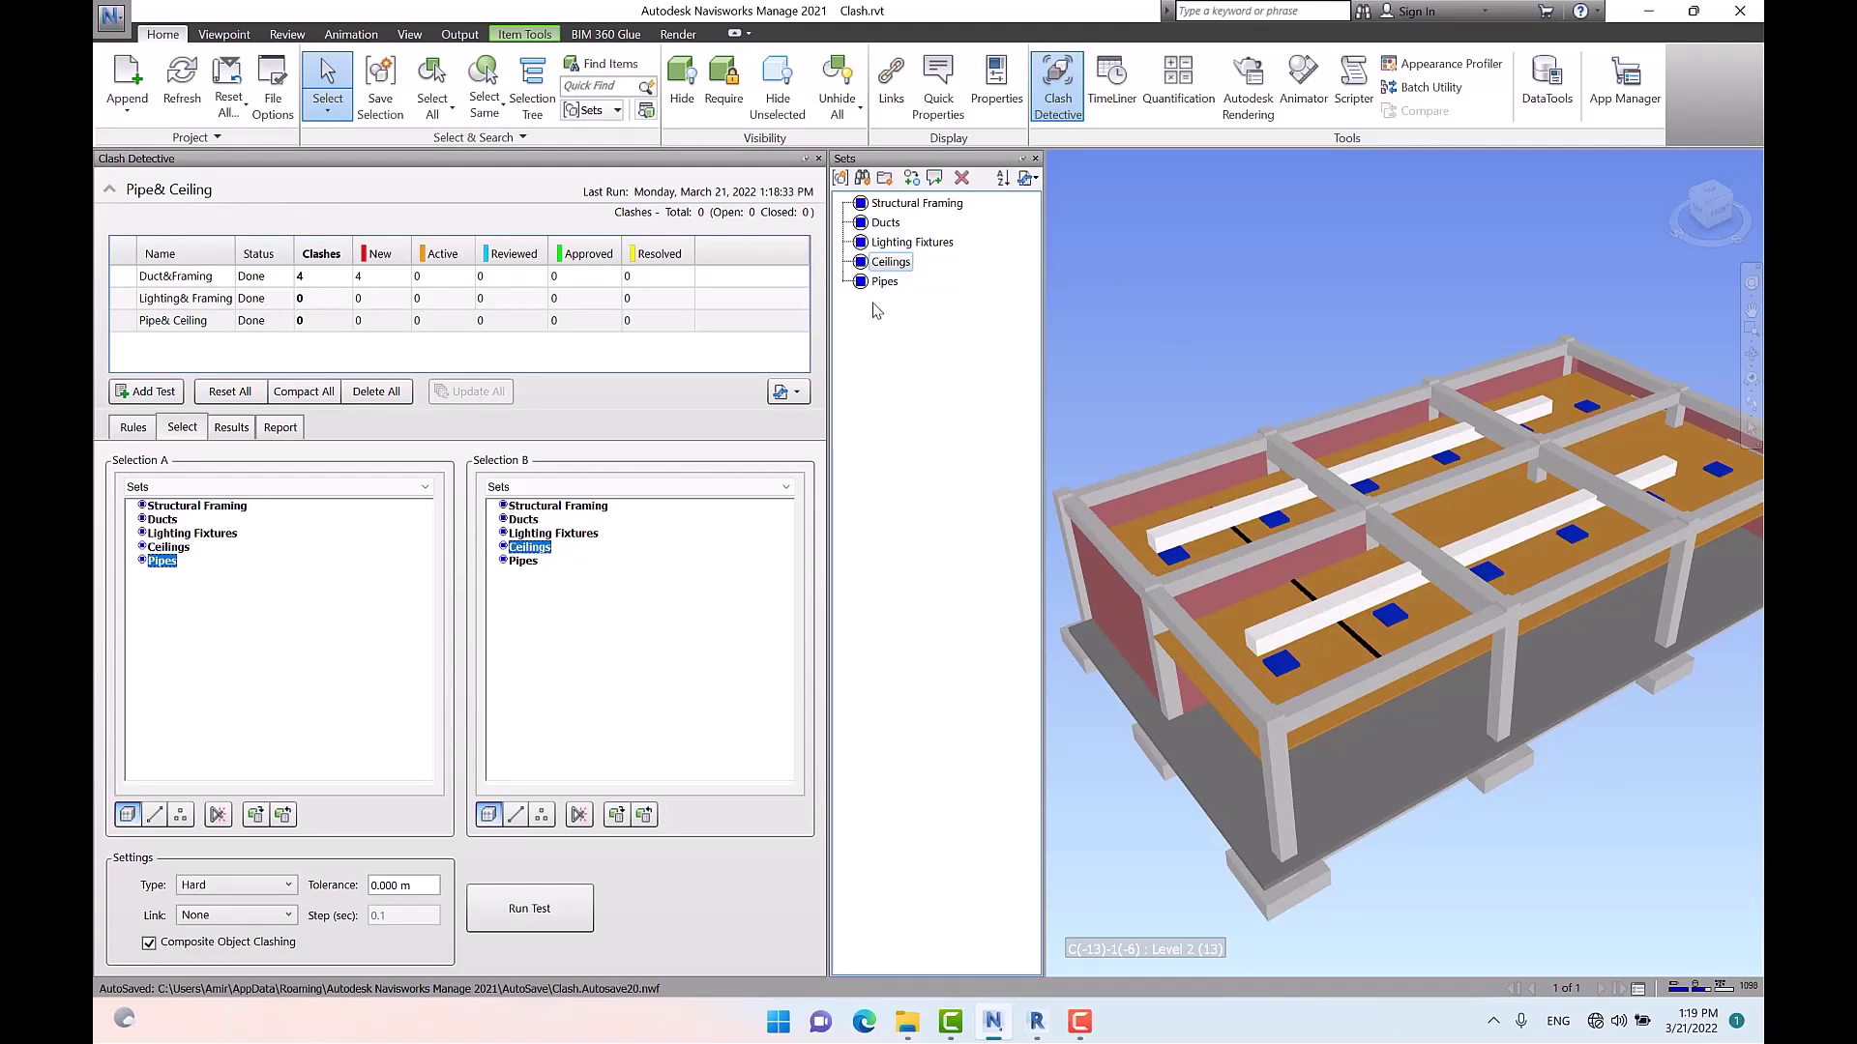
Select each saved set in turn to check which model elements Structural Framing, Ducts, Lighting Fixtures, Ceilings and Pipes contain
click(917, 205)
click(888, 225)
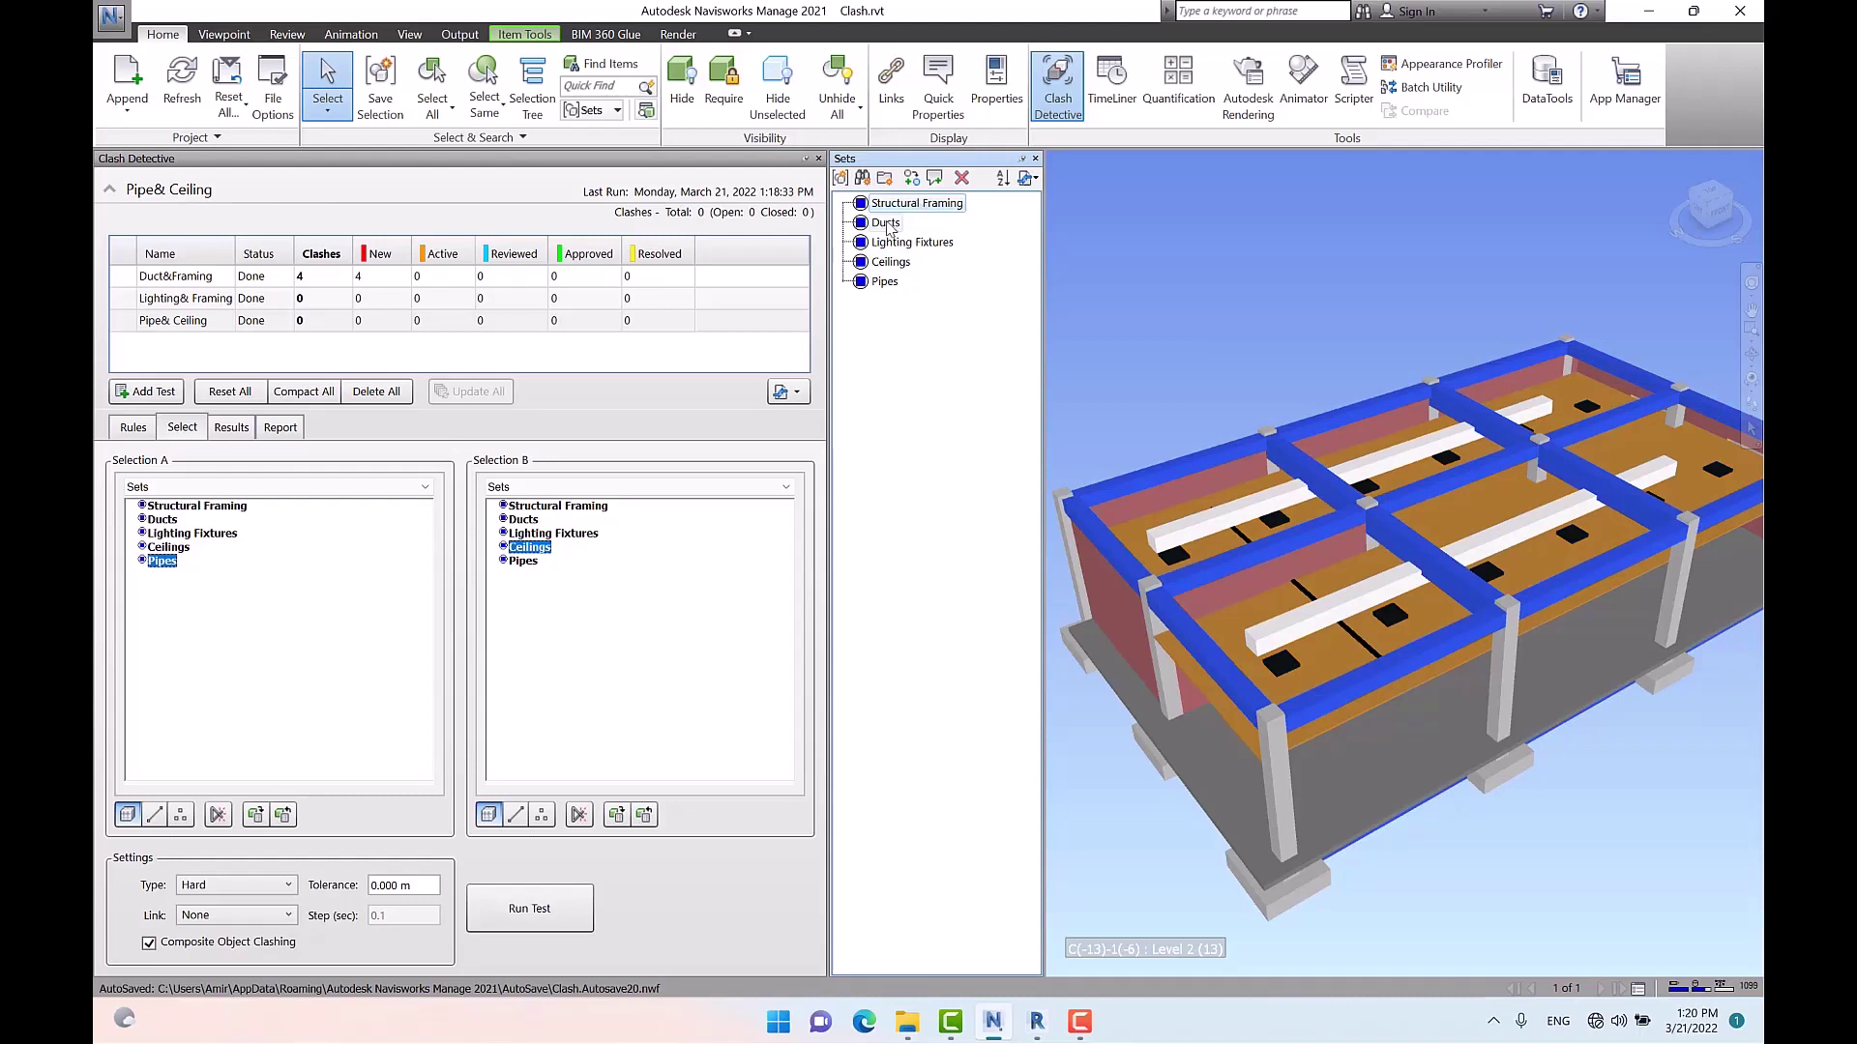
click(884, 245)
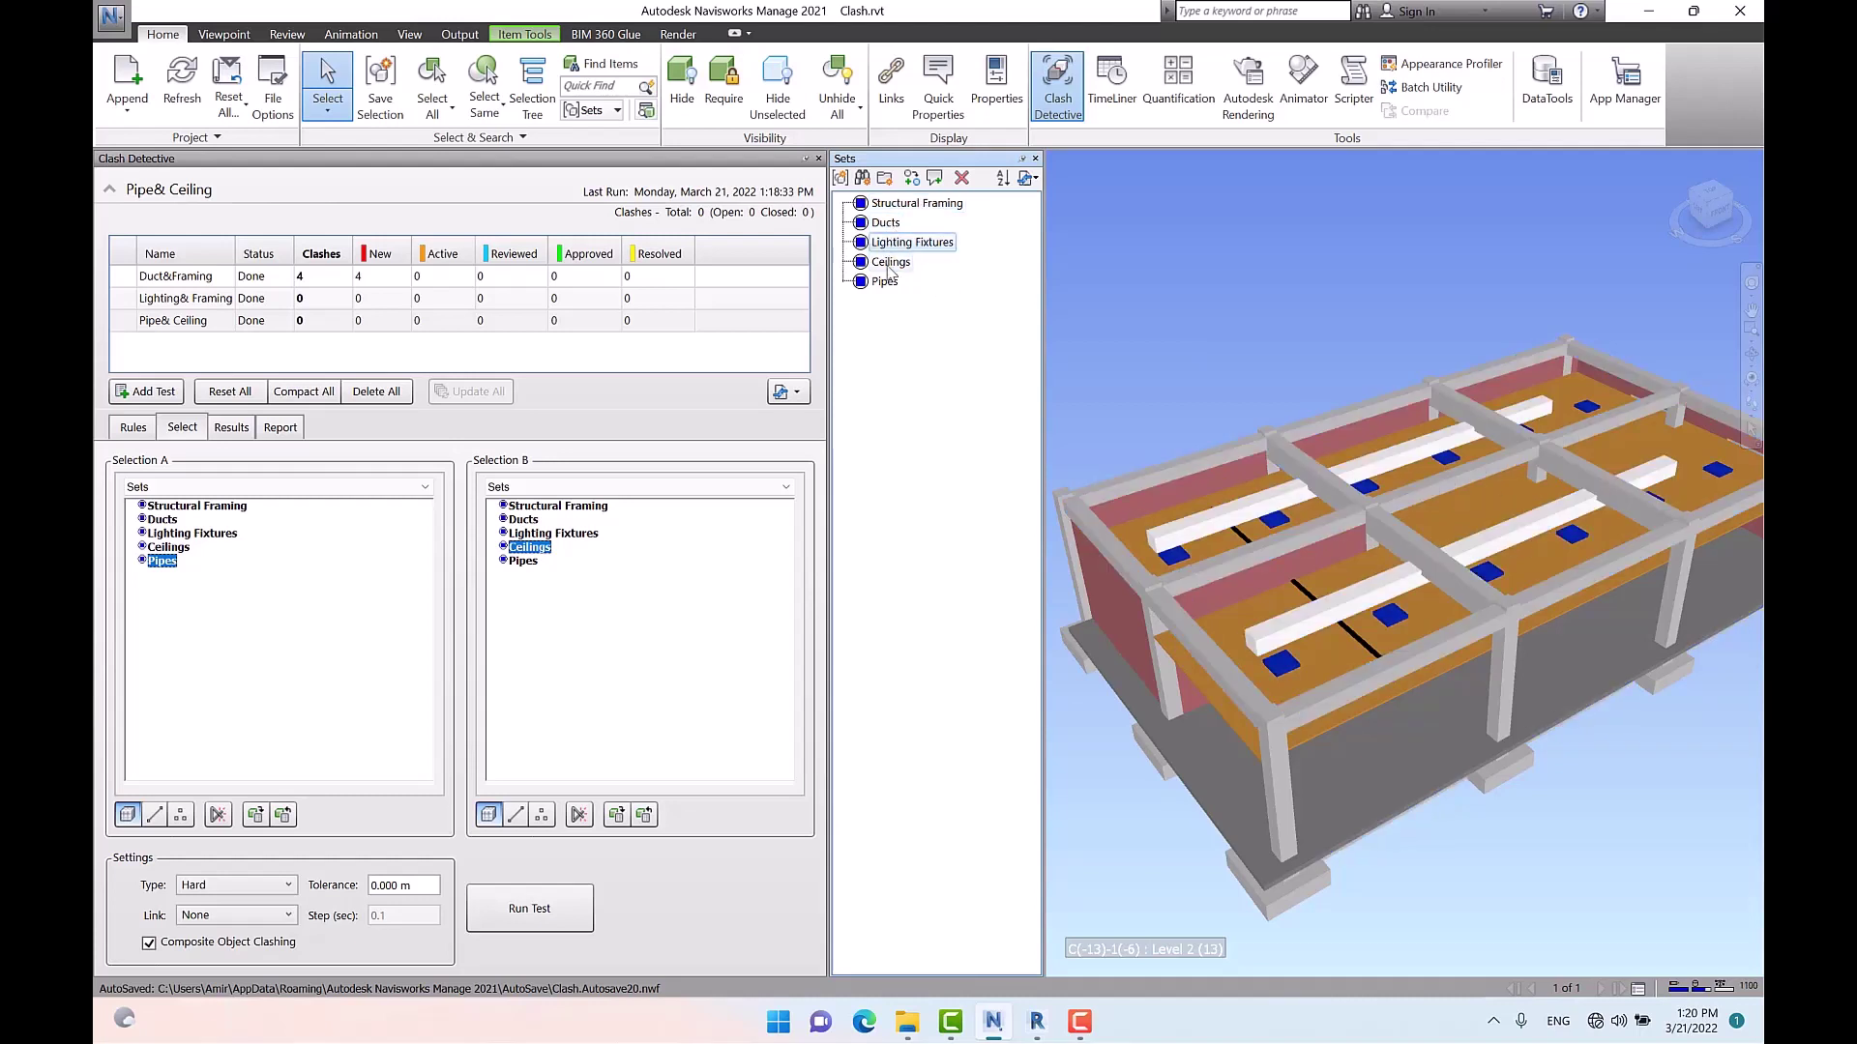
click(890, 266)
click(885, 223)
click(895, 246)
click(887, 284)
click(890, 263)
Search the model for all items whose Element Category equals Ceilings
click(600, 64)
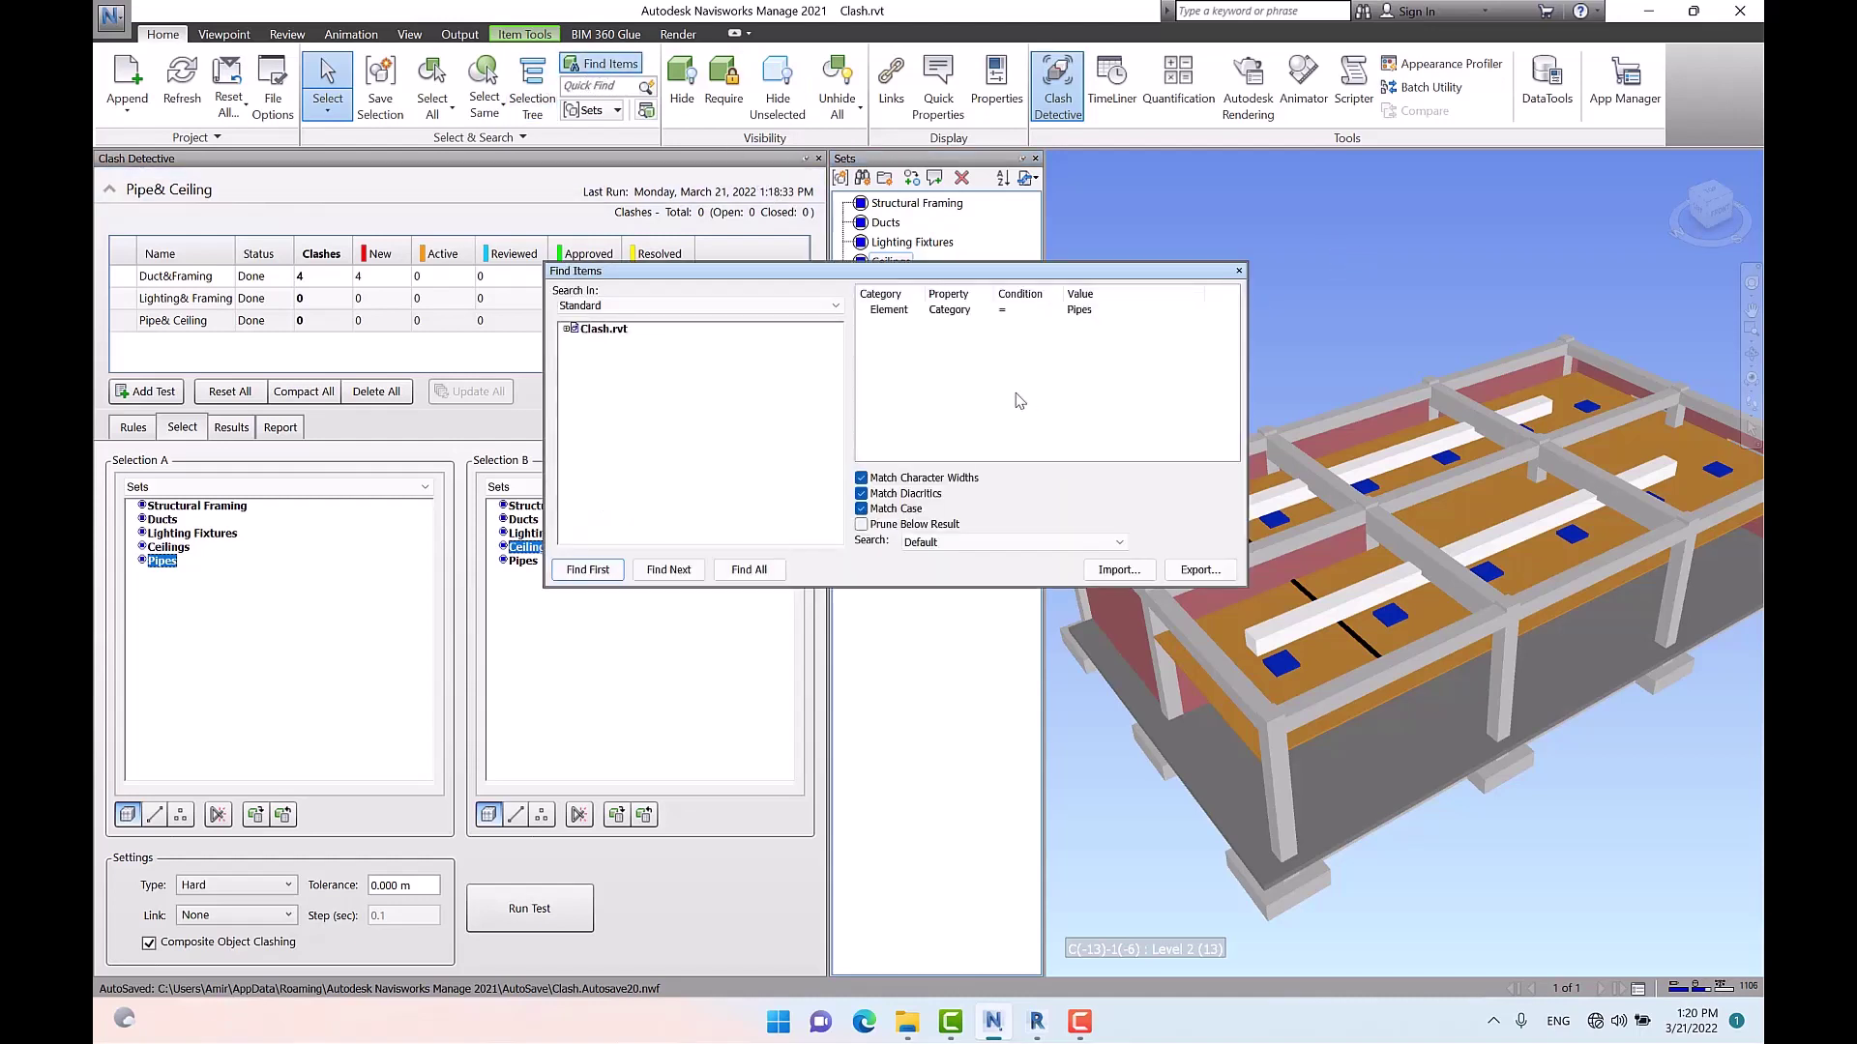
click(1102, 310)
click(1196, 311)
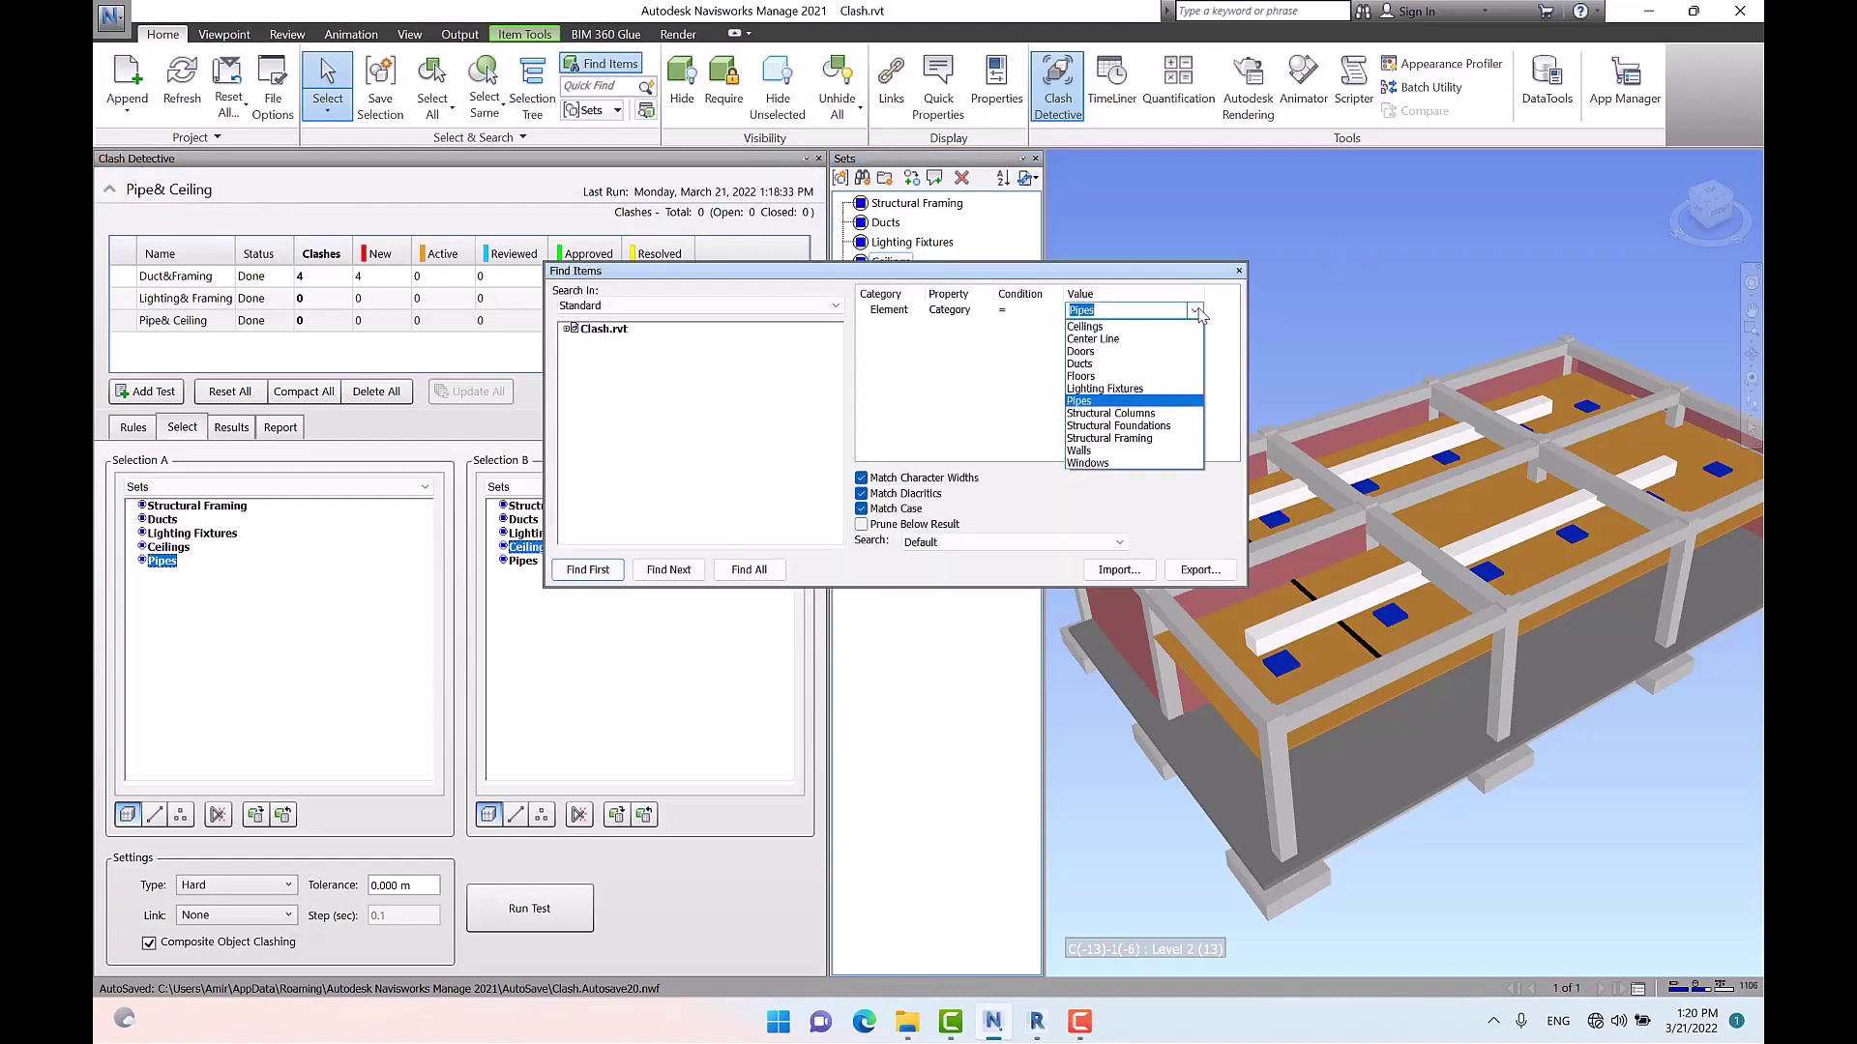
click(1144, 327)
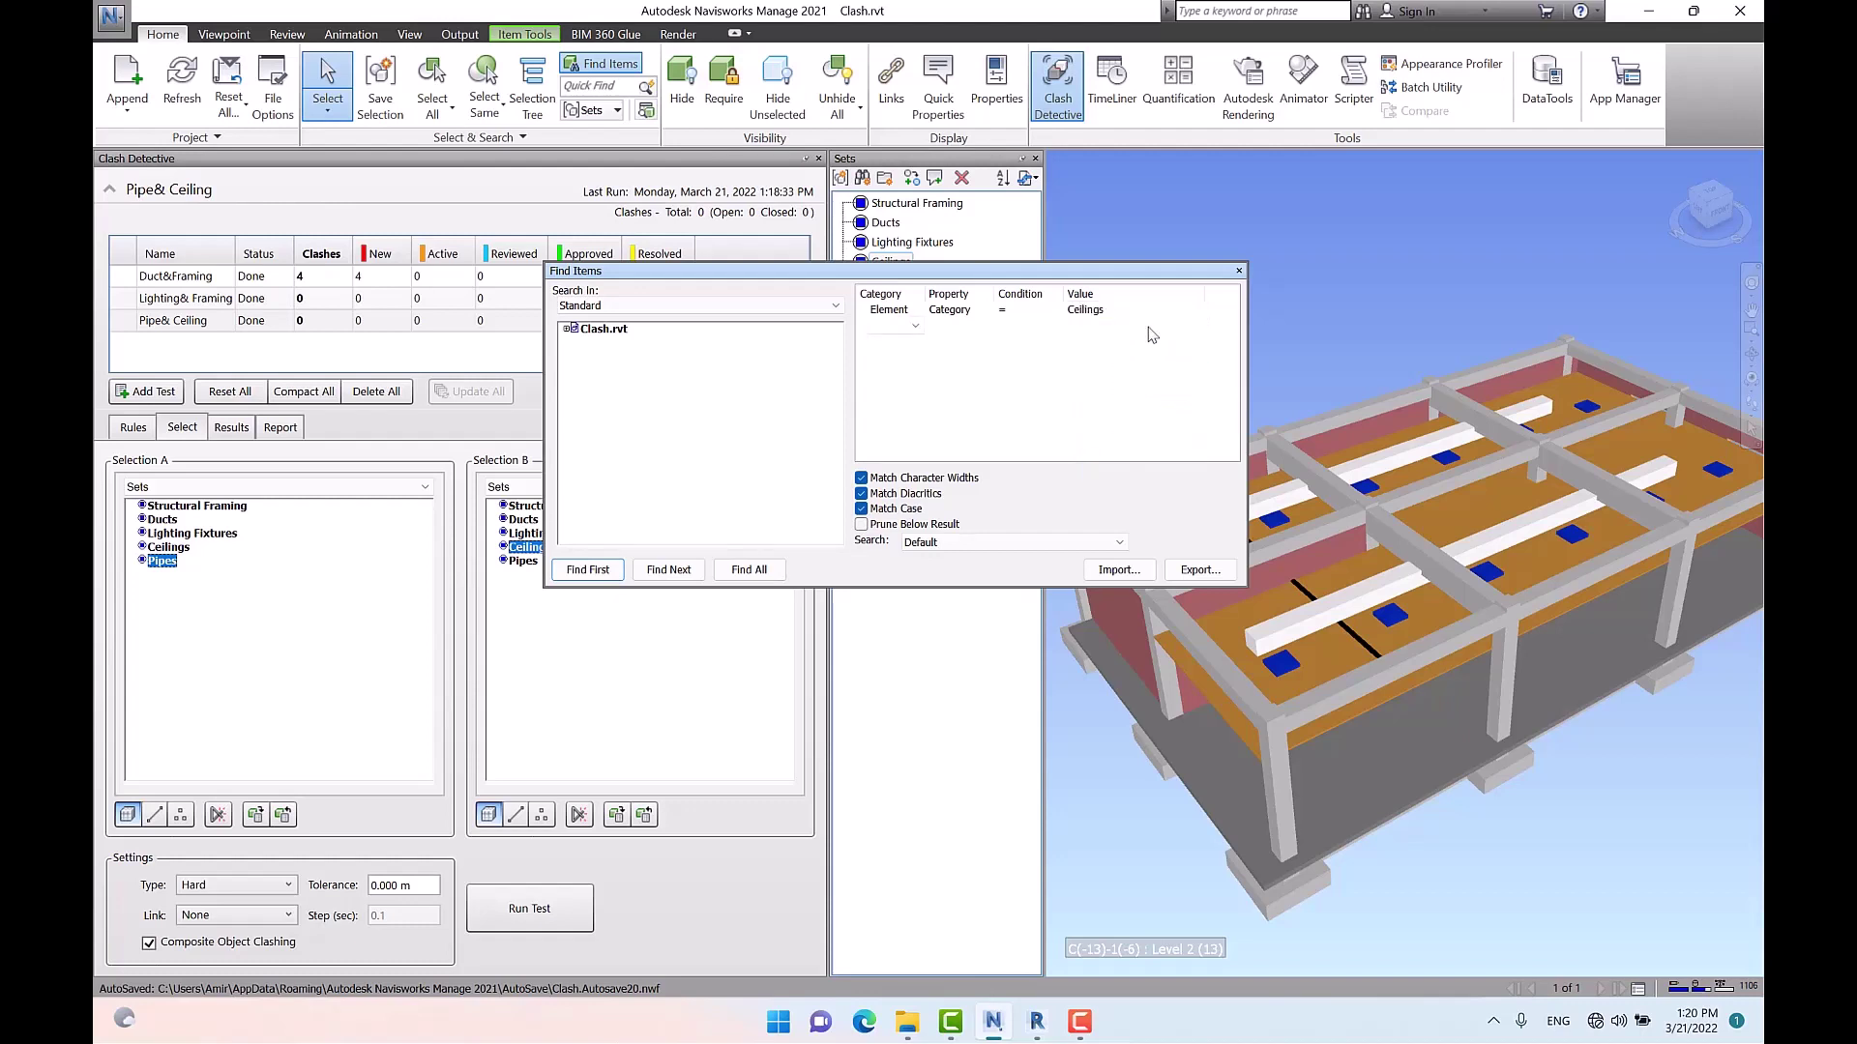
click(751, 570)
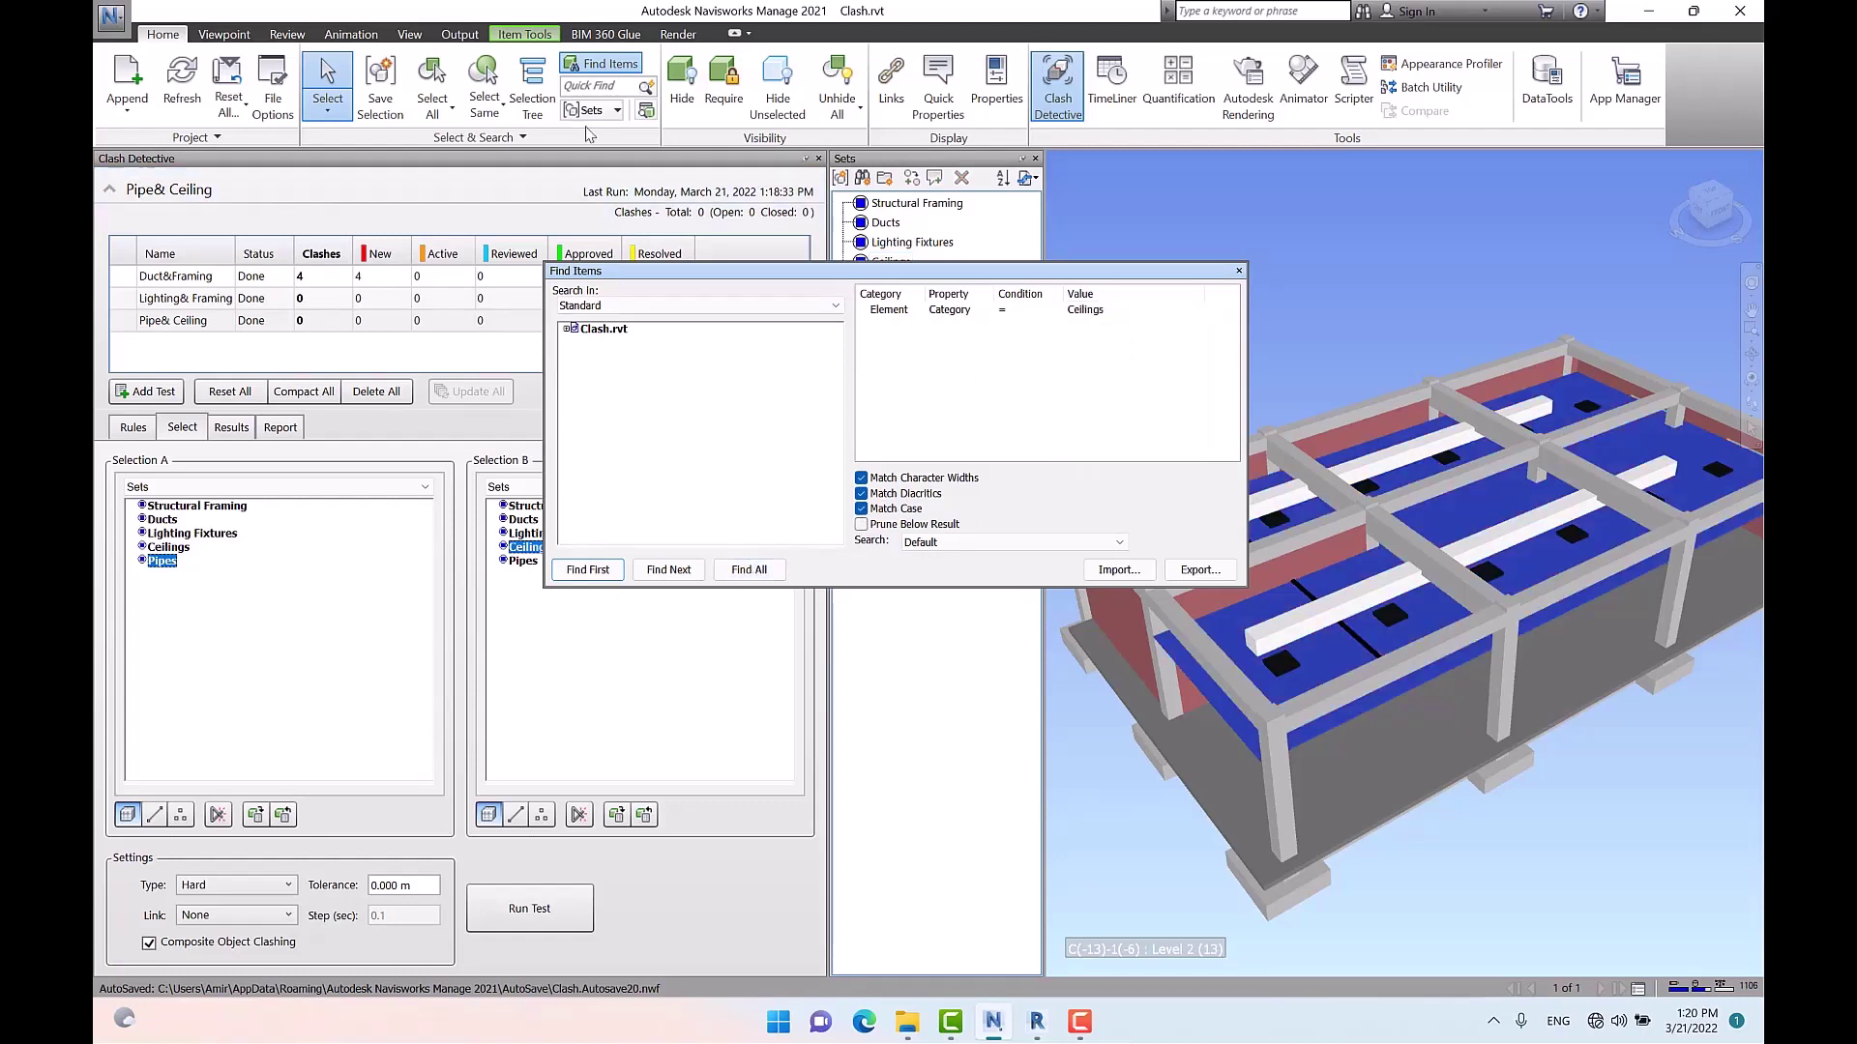
Update the Ceilings set with the currently found ceilings and close Find Items
drag(778, 279, 654, 430)
right_click(887, 263)
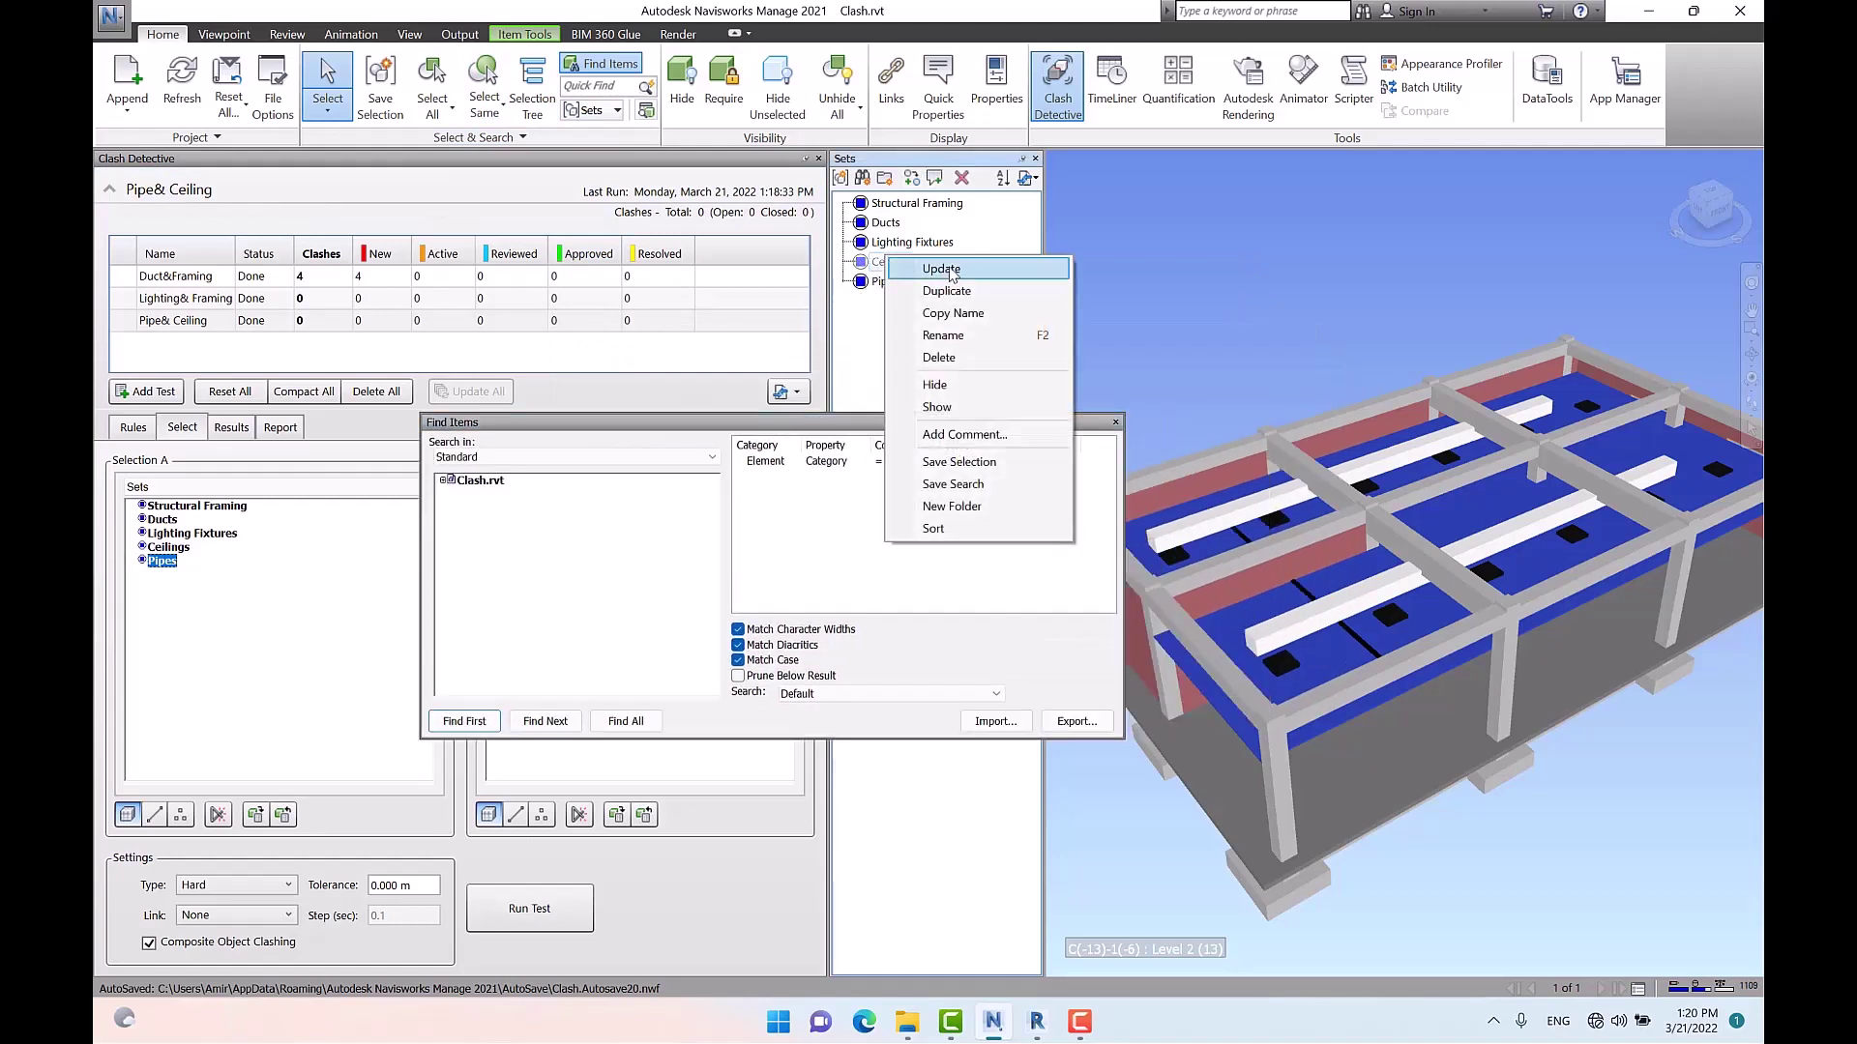
click(919, 273)
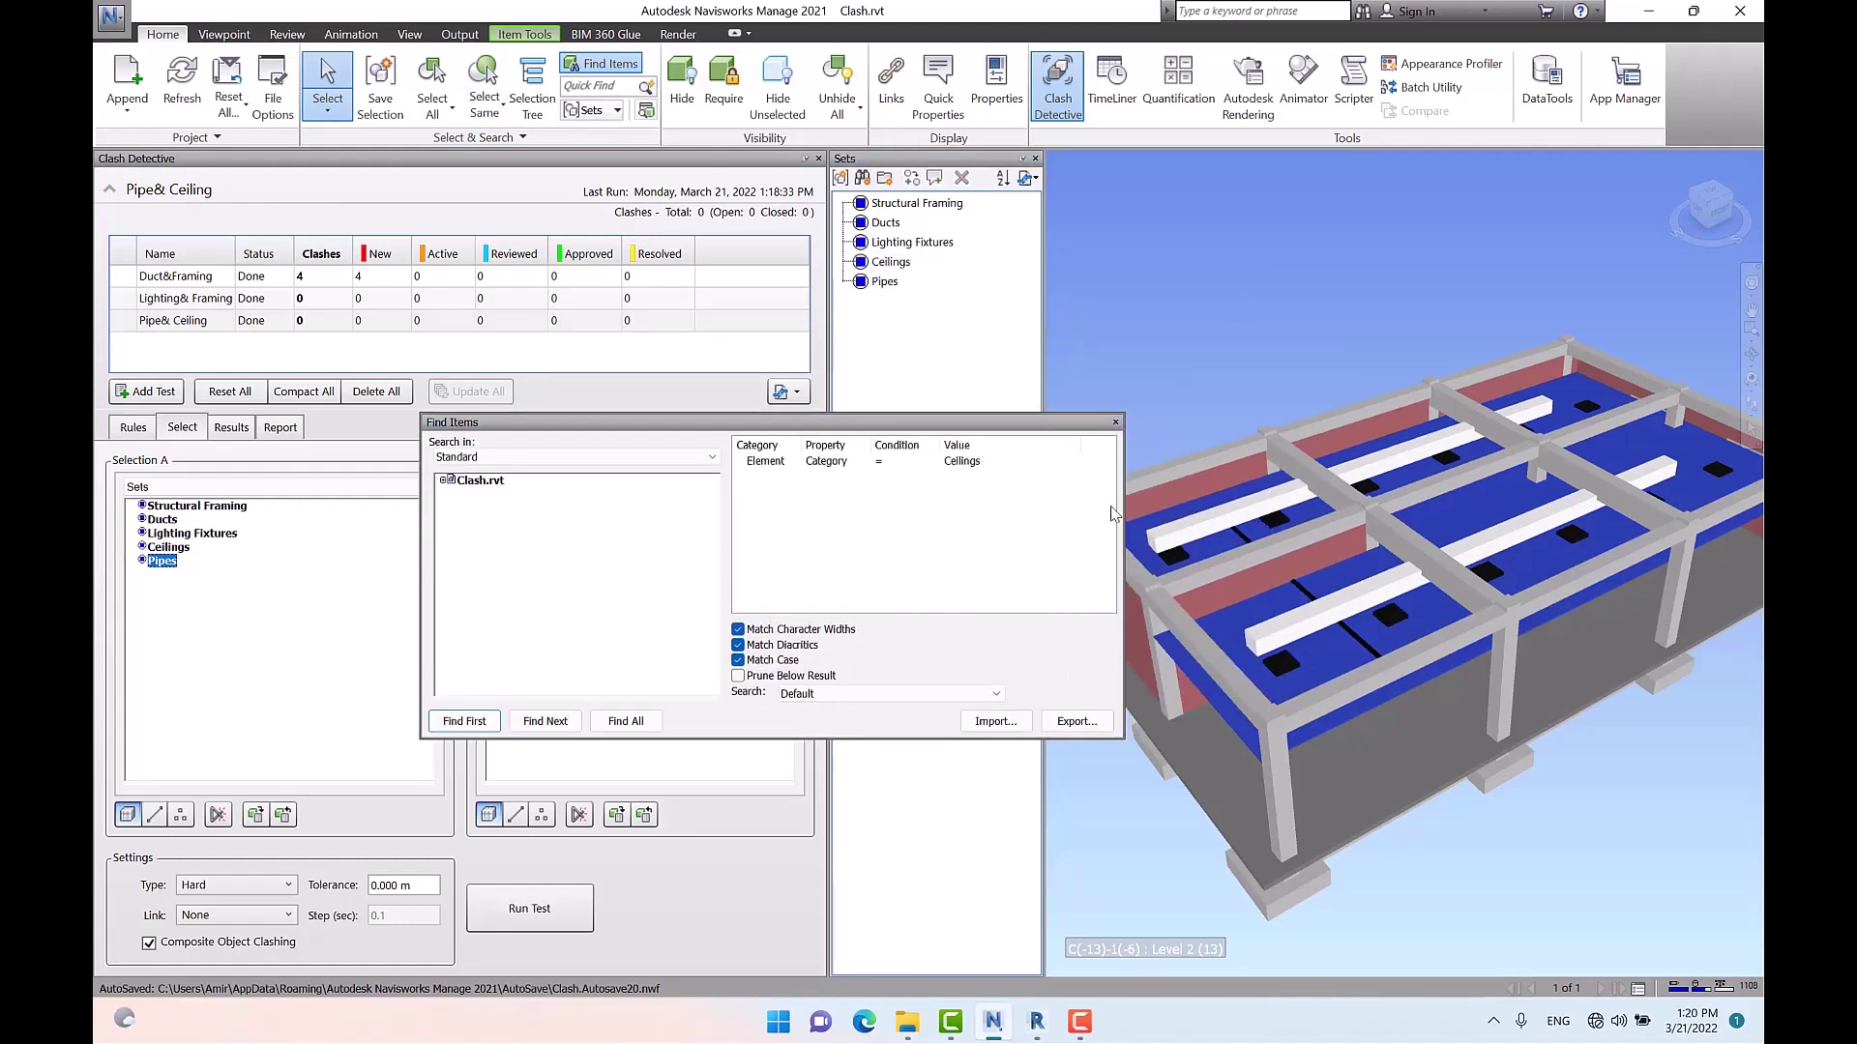
click(1115, 423)
Select the Lighting Fixtures and Ceilings sets in turn to verify their contents, and clear the selection
click(1166, 307)
click(921, 245)
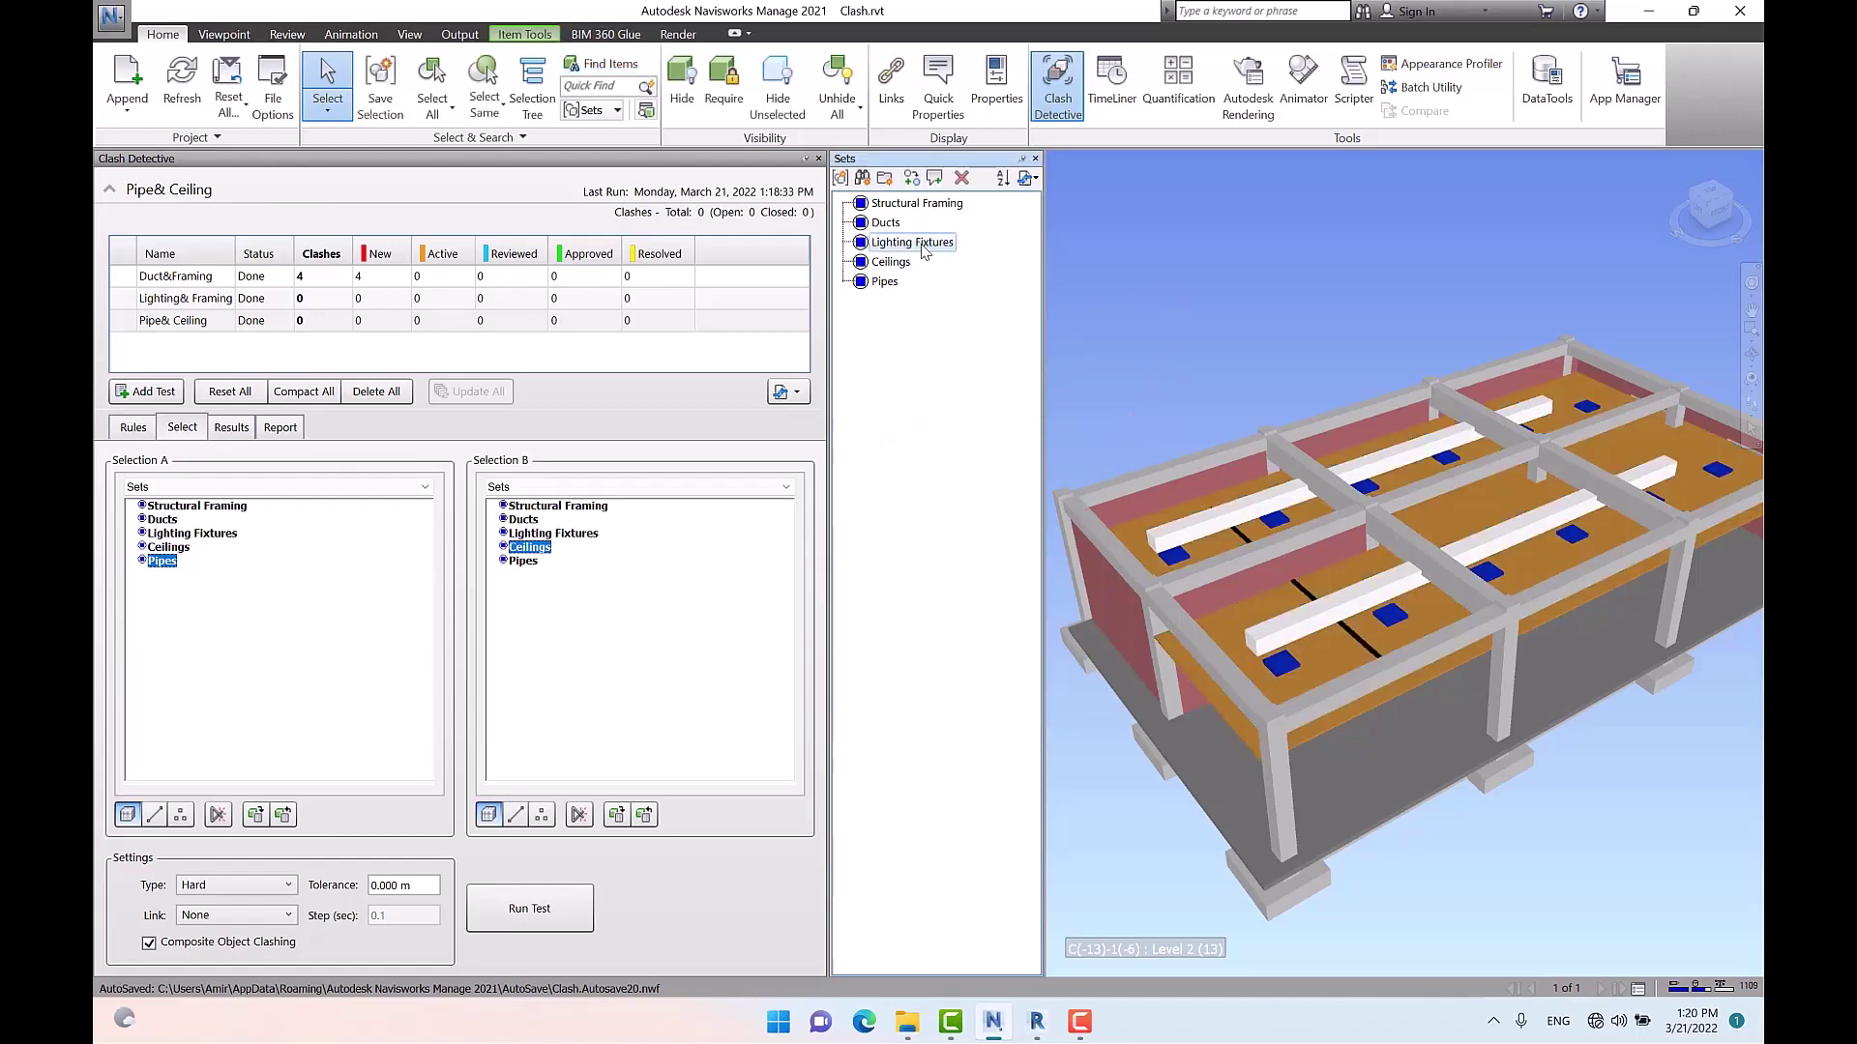
click(892, 263)
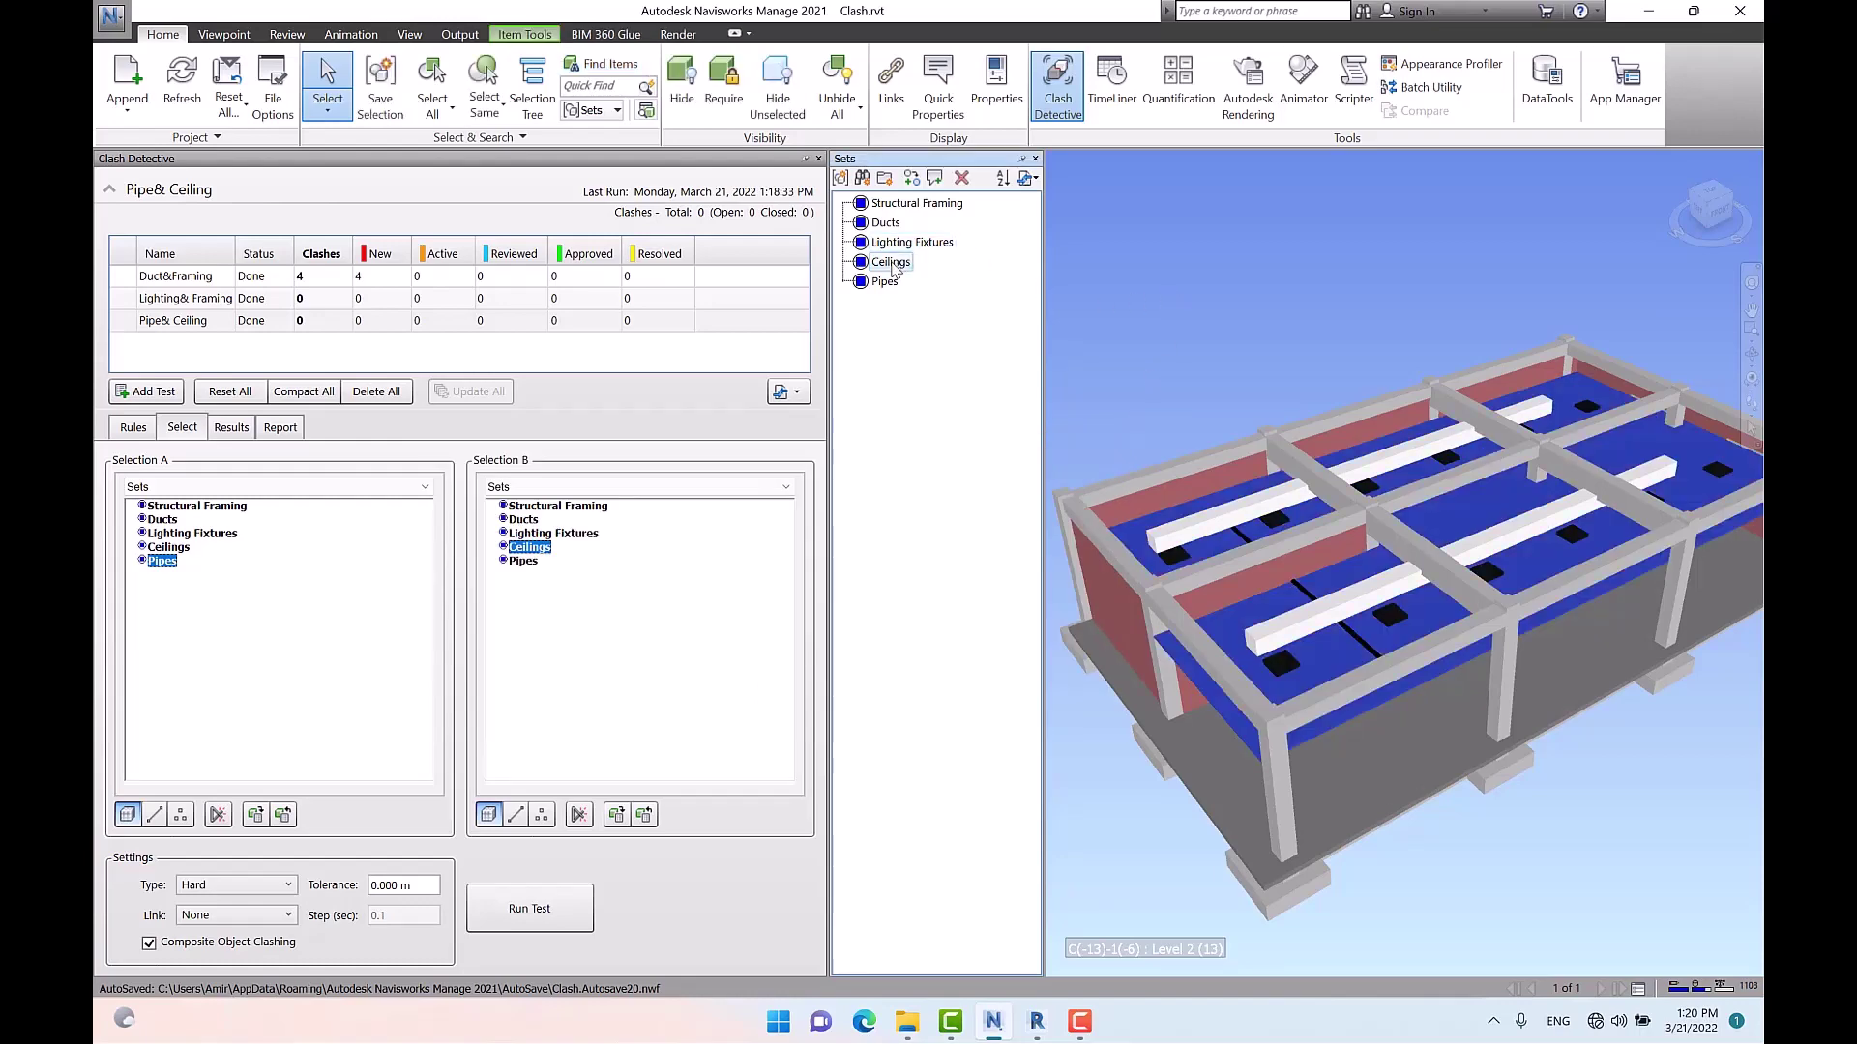
click(1227, 282)
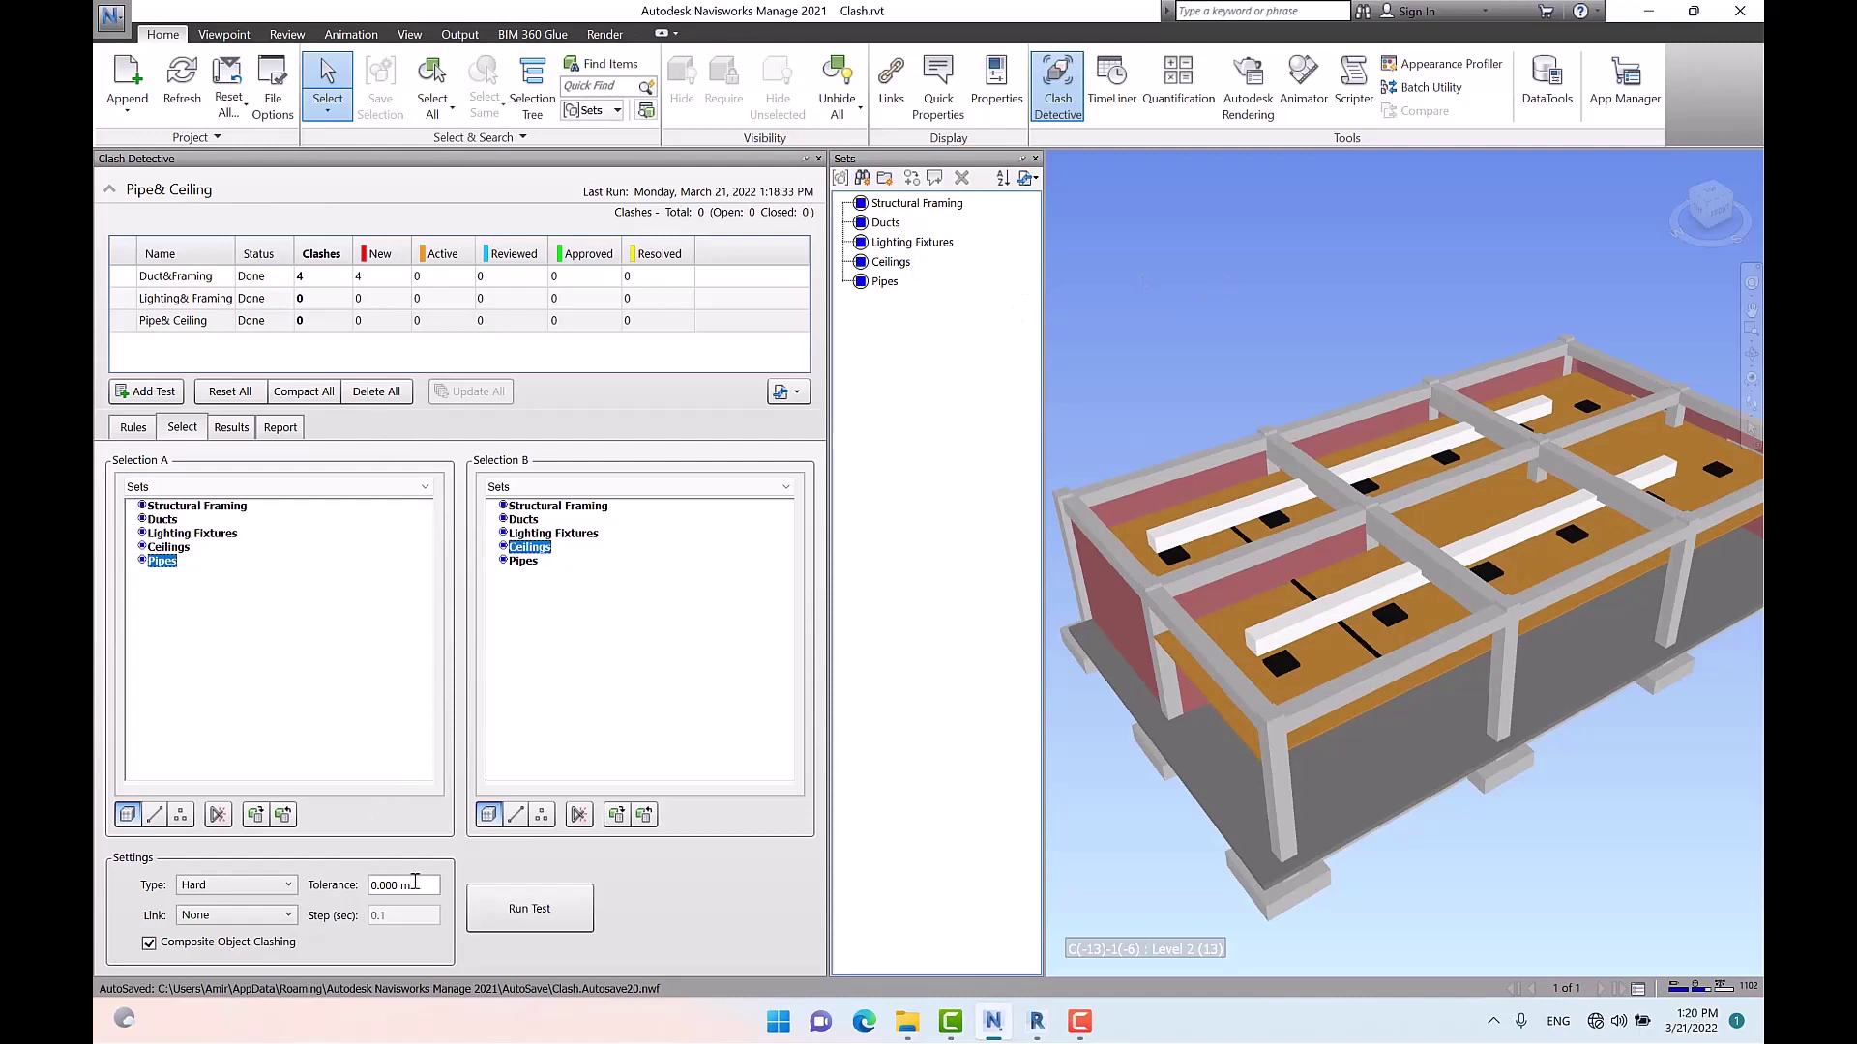
Run the Pipe& Ceiling clash test with a tolerance of 0.050 m and close the Sets window
drag(421, 885, 341, 895)
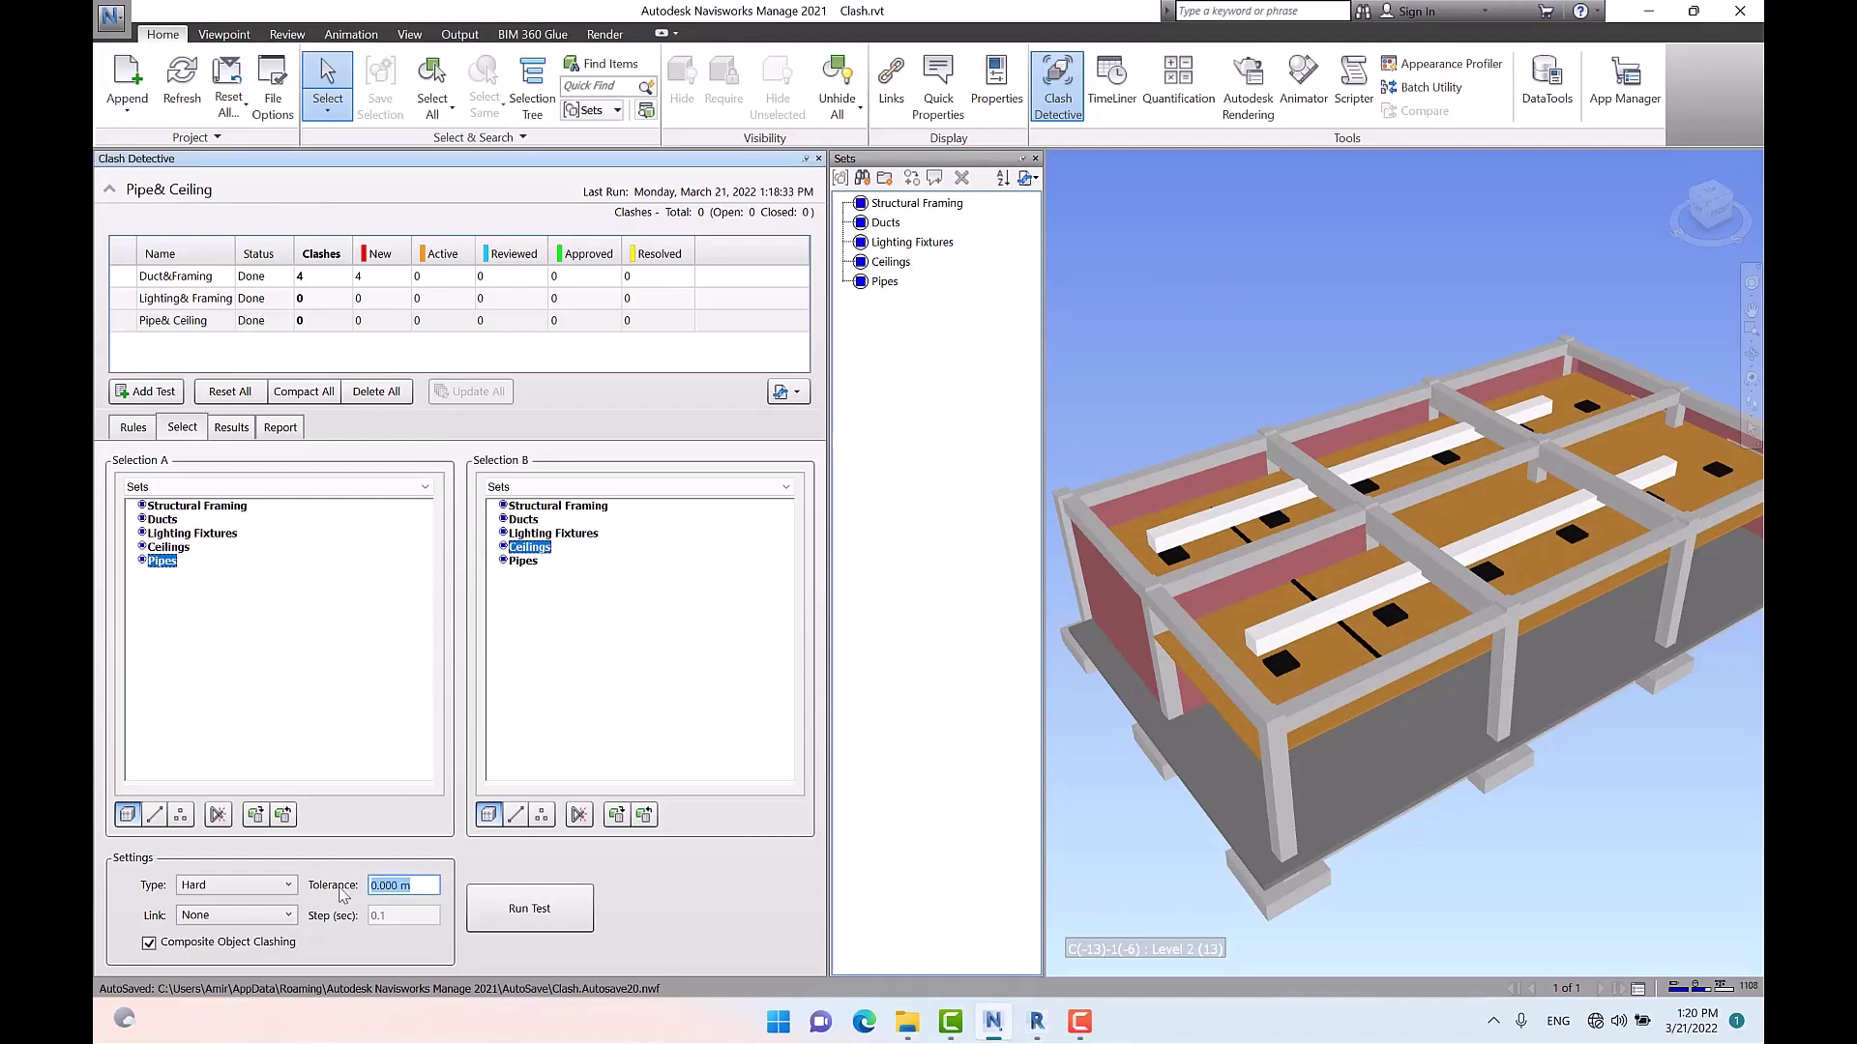
key(BackSpace)
click(524, 905)
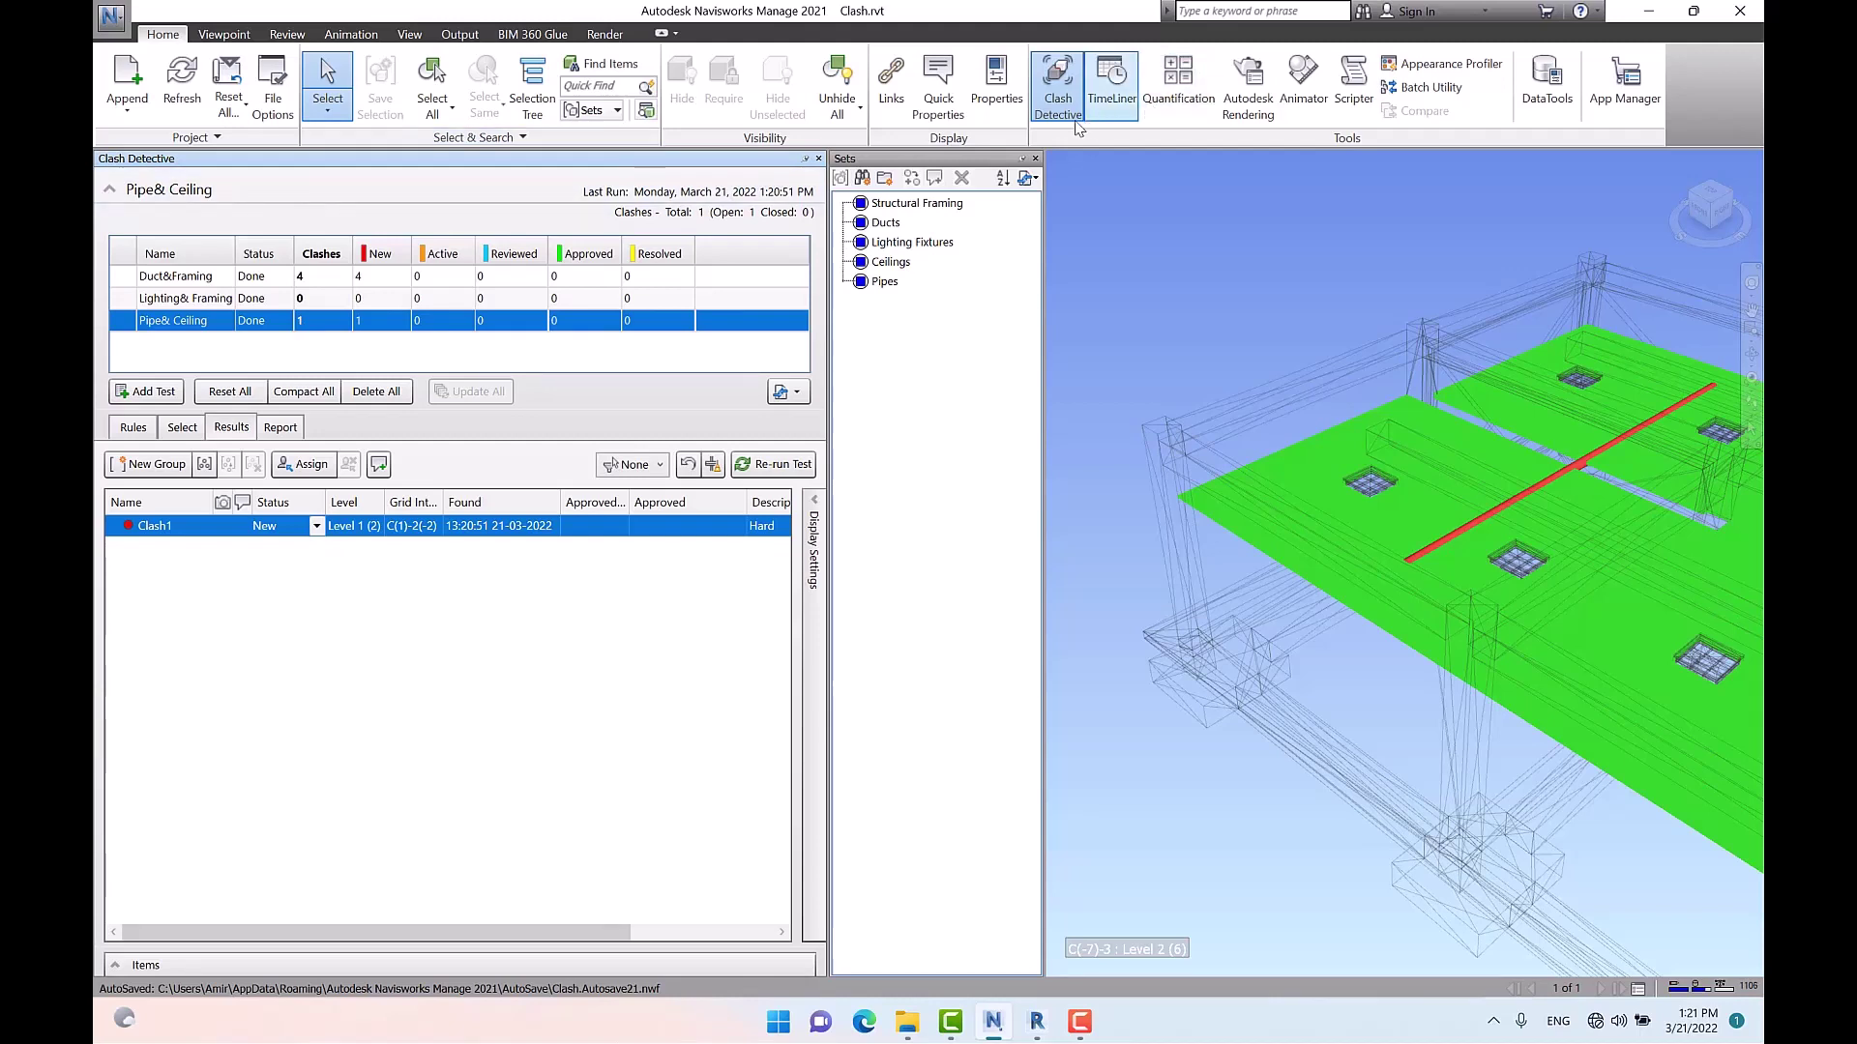
click(1036, 159)
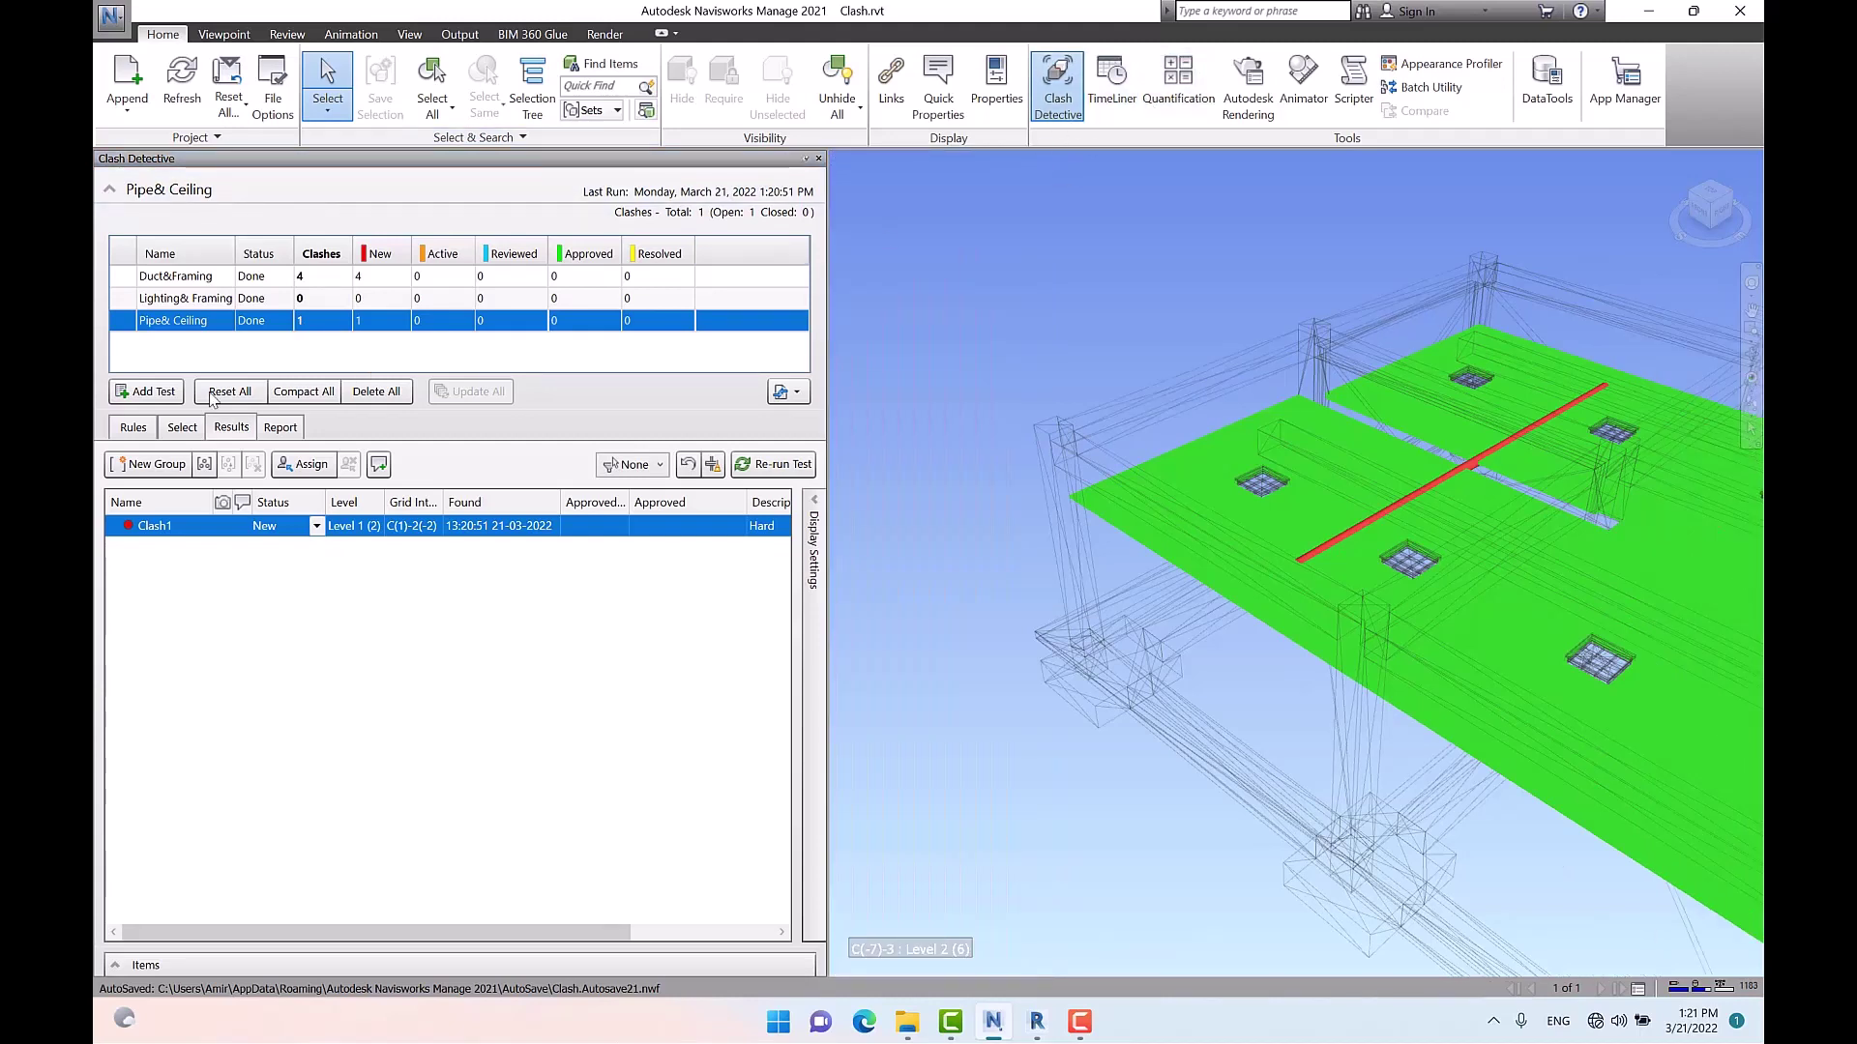
Add a new clash test and rename it D-F
click(181, 433)
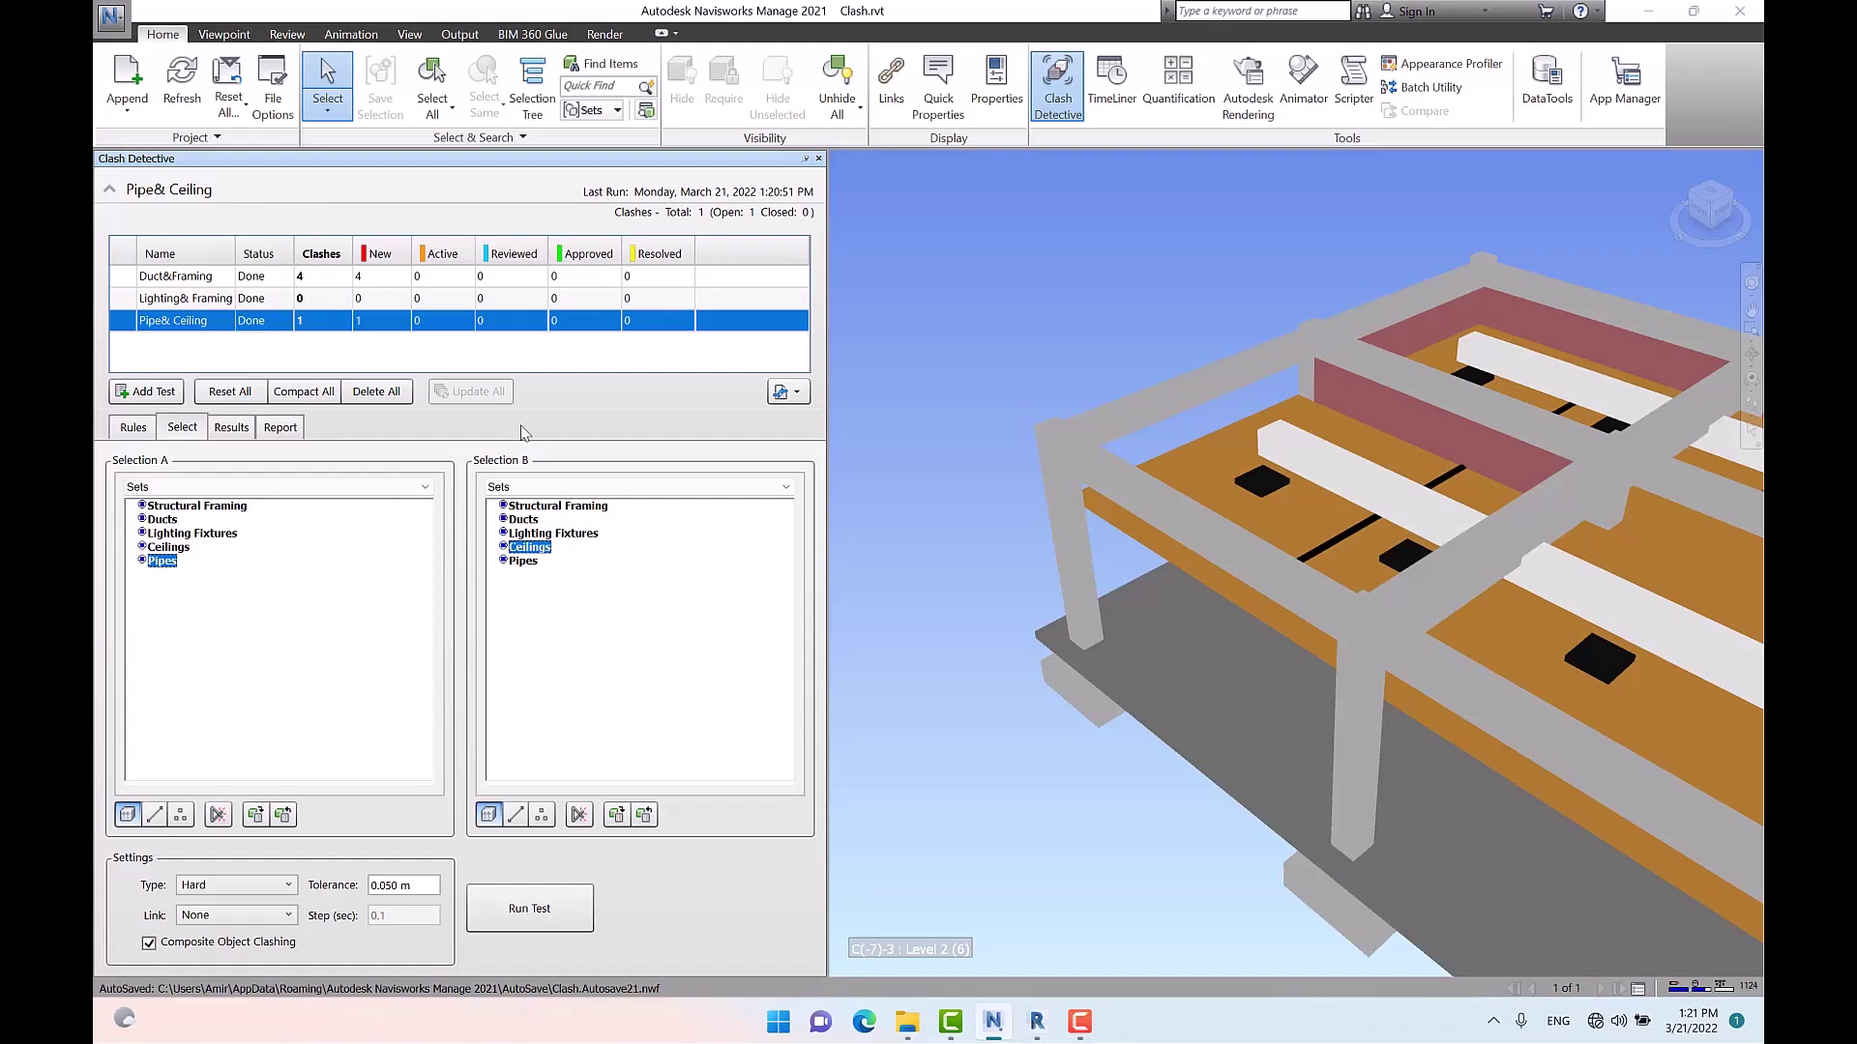
click(176, 281)
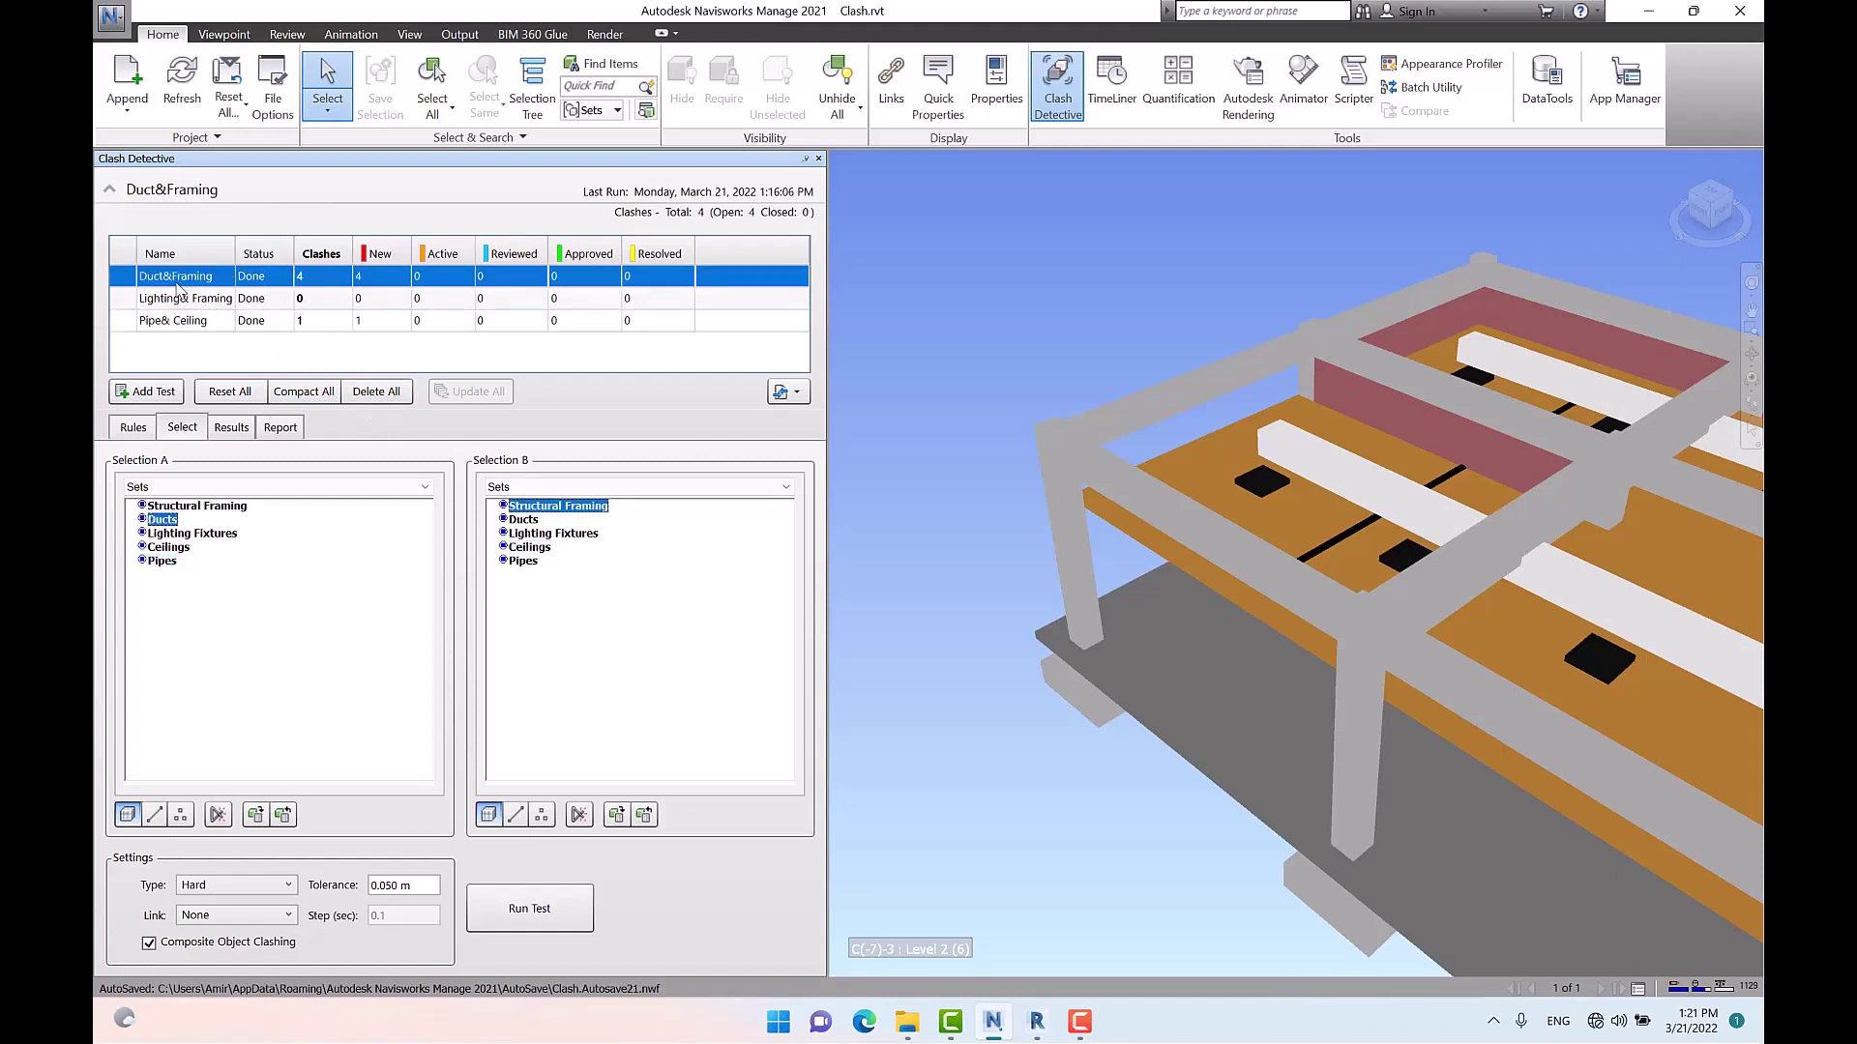
click(147, 391)
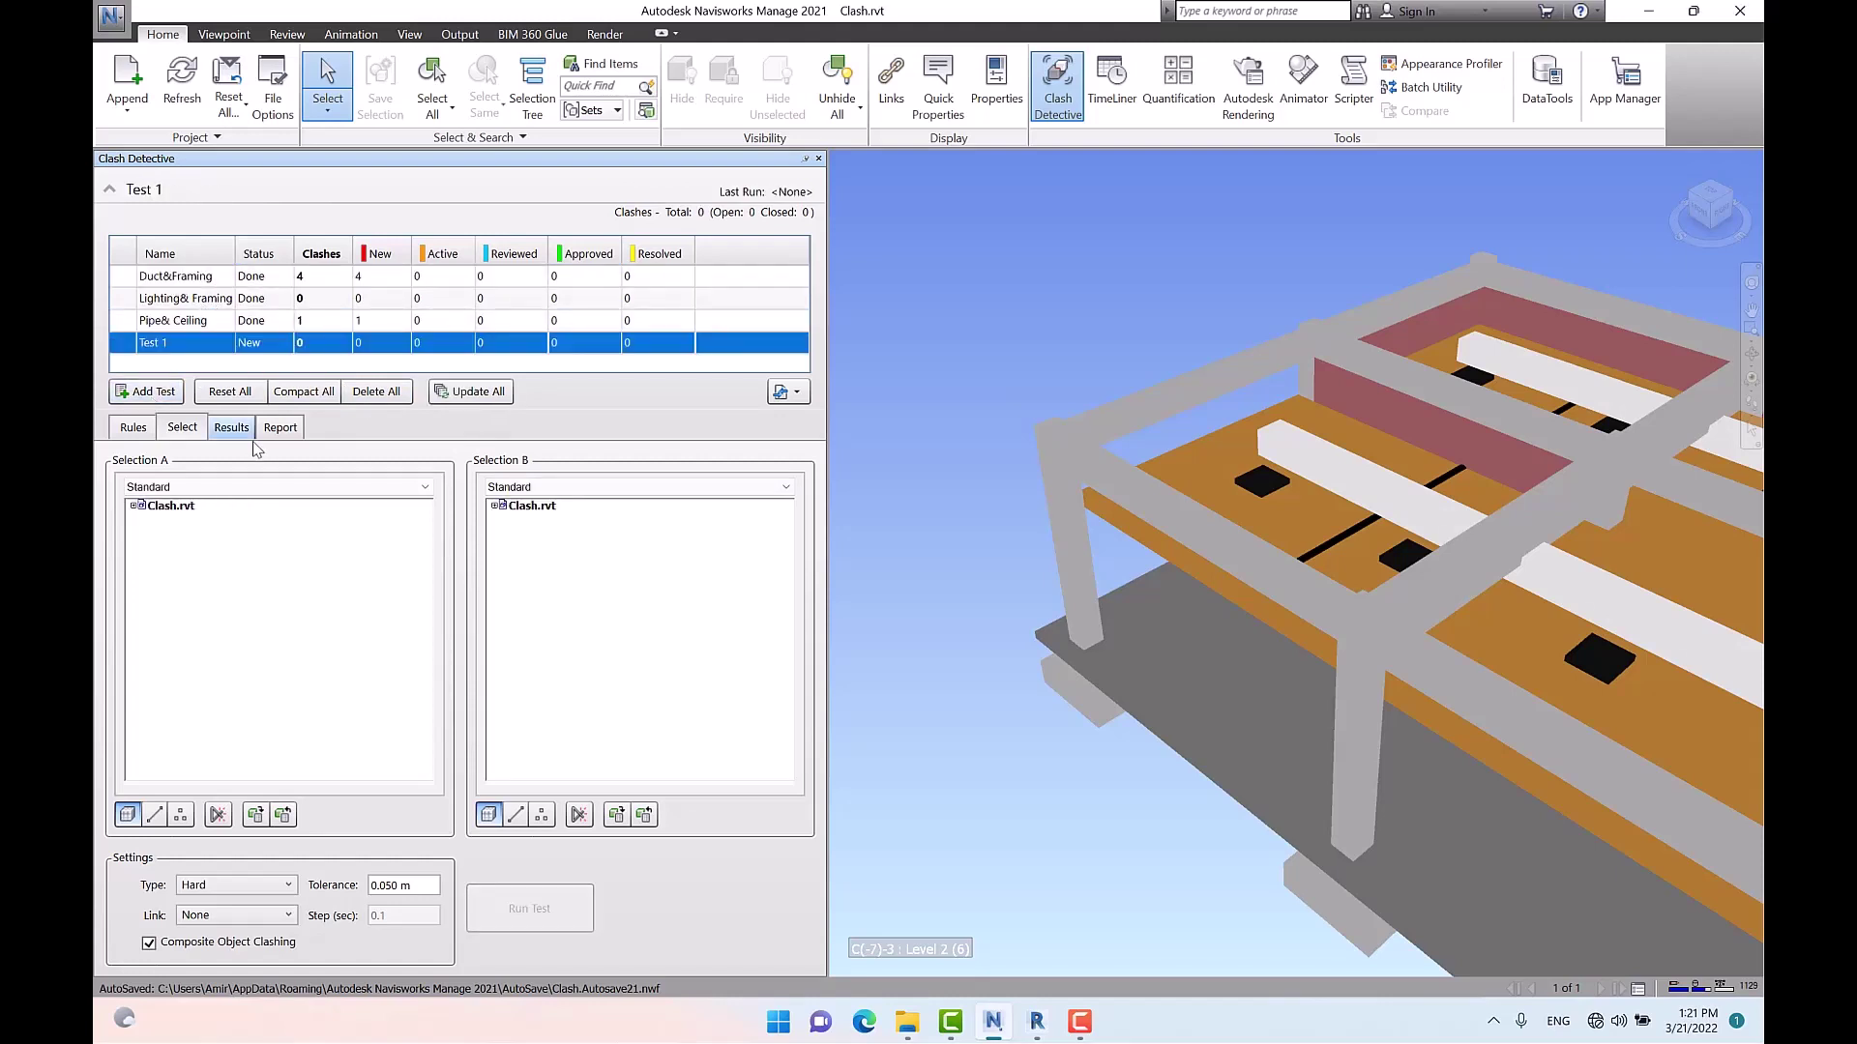
right_click(187, 347)
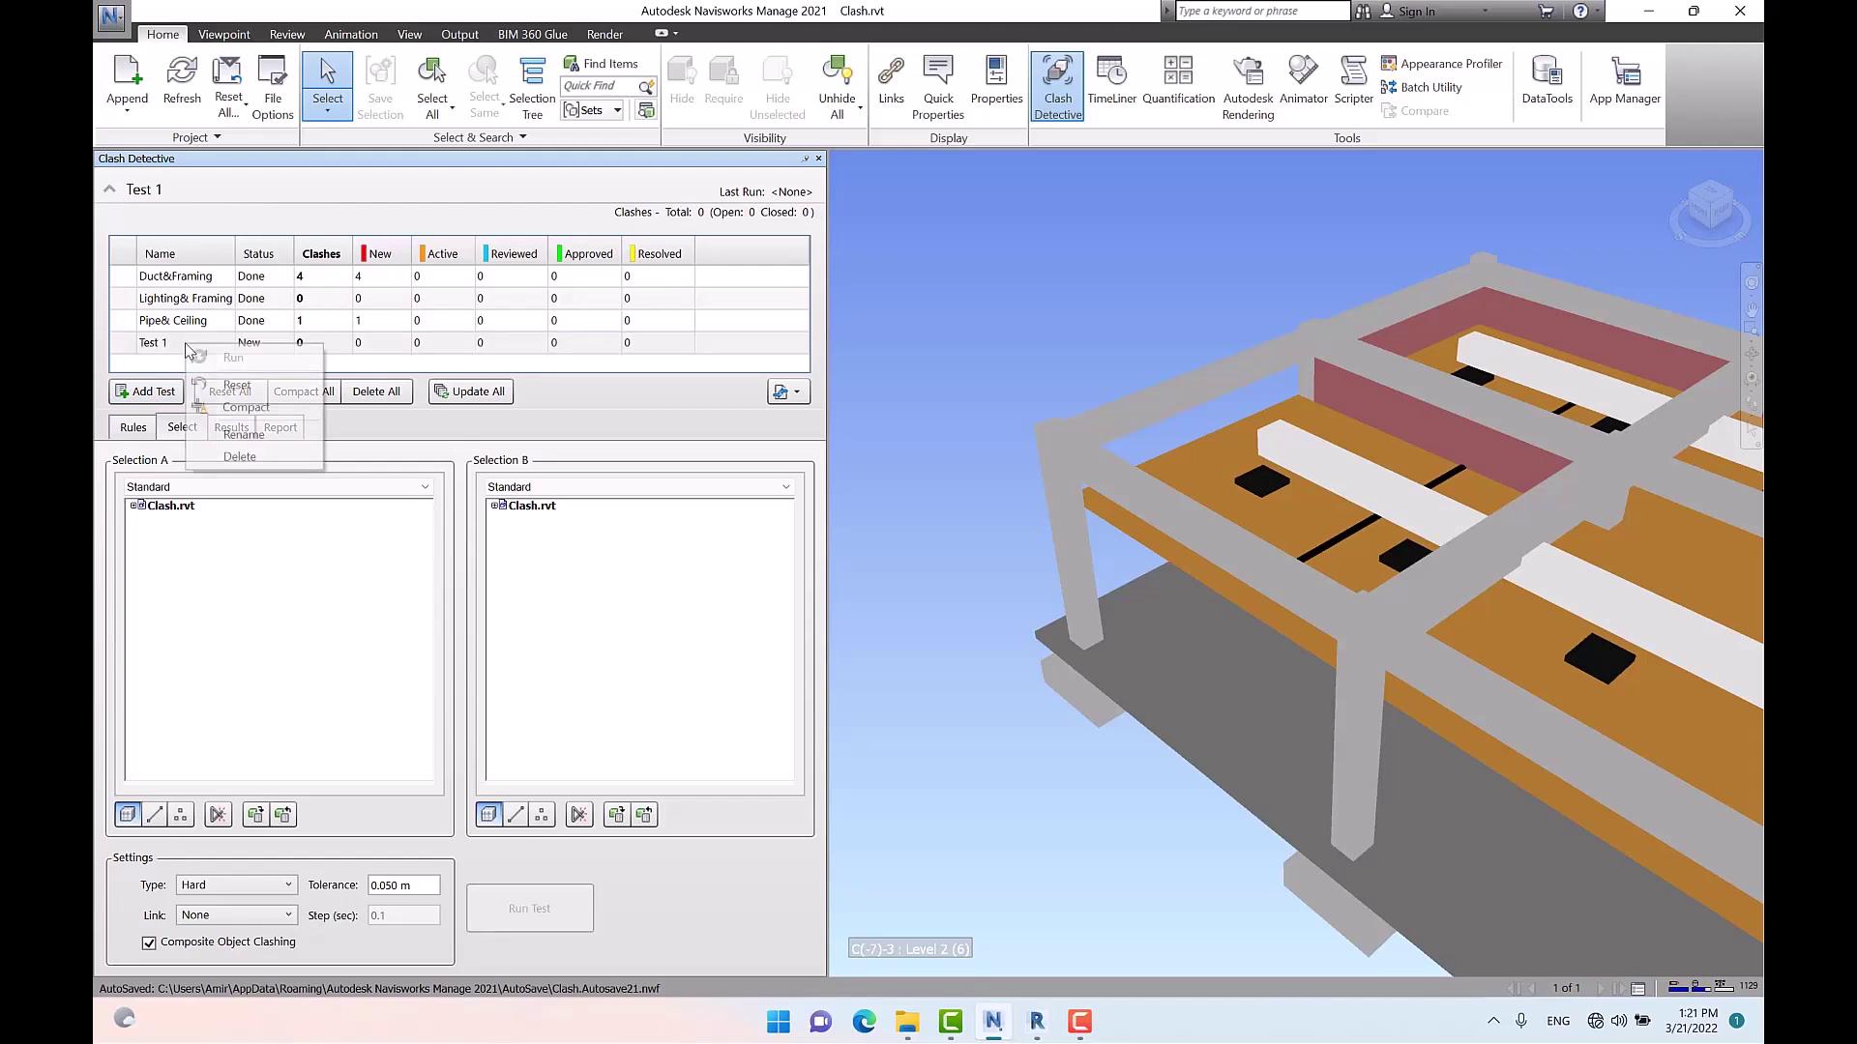
click(261, 434)
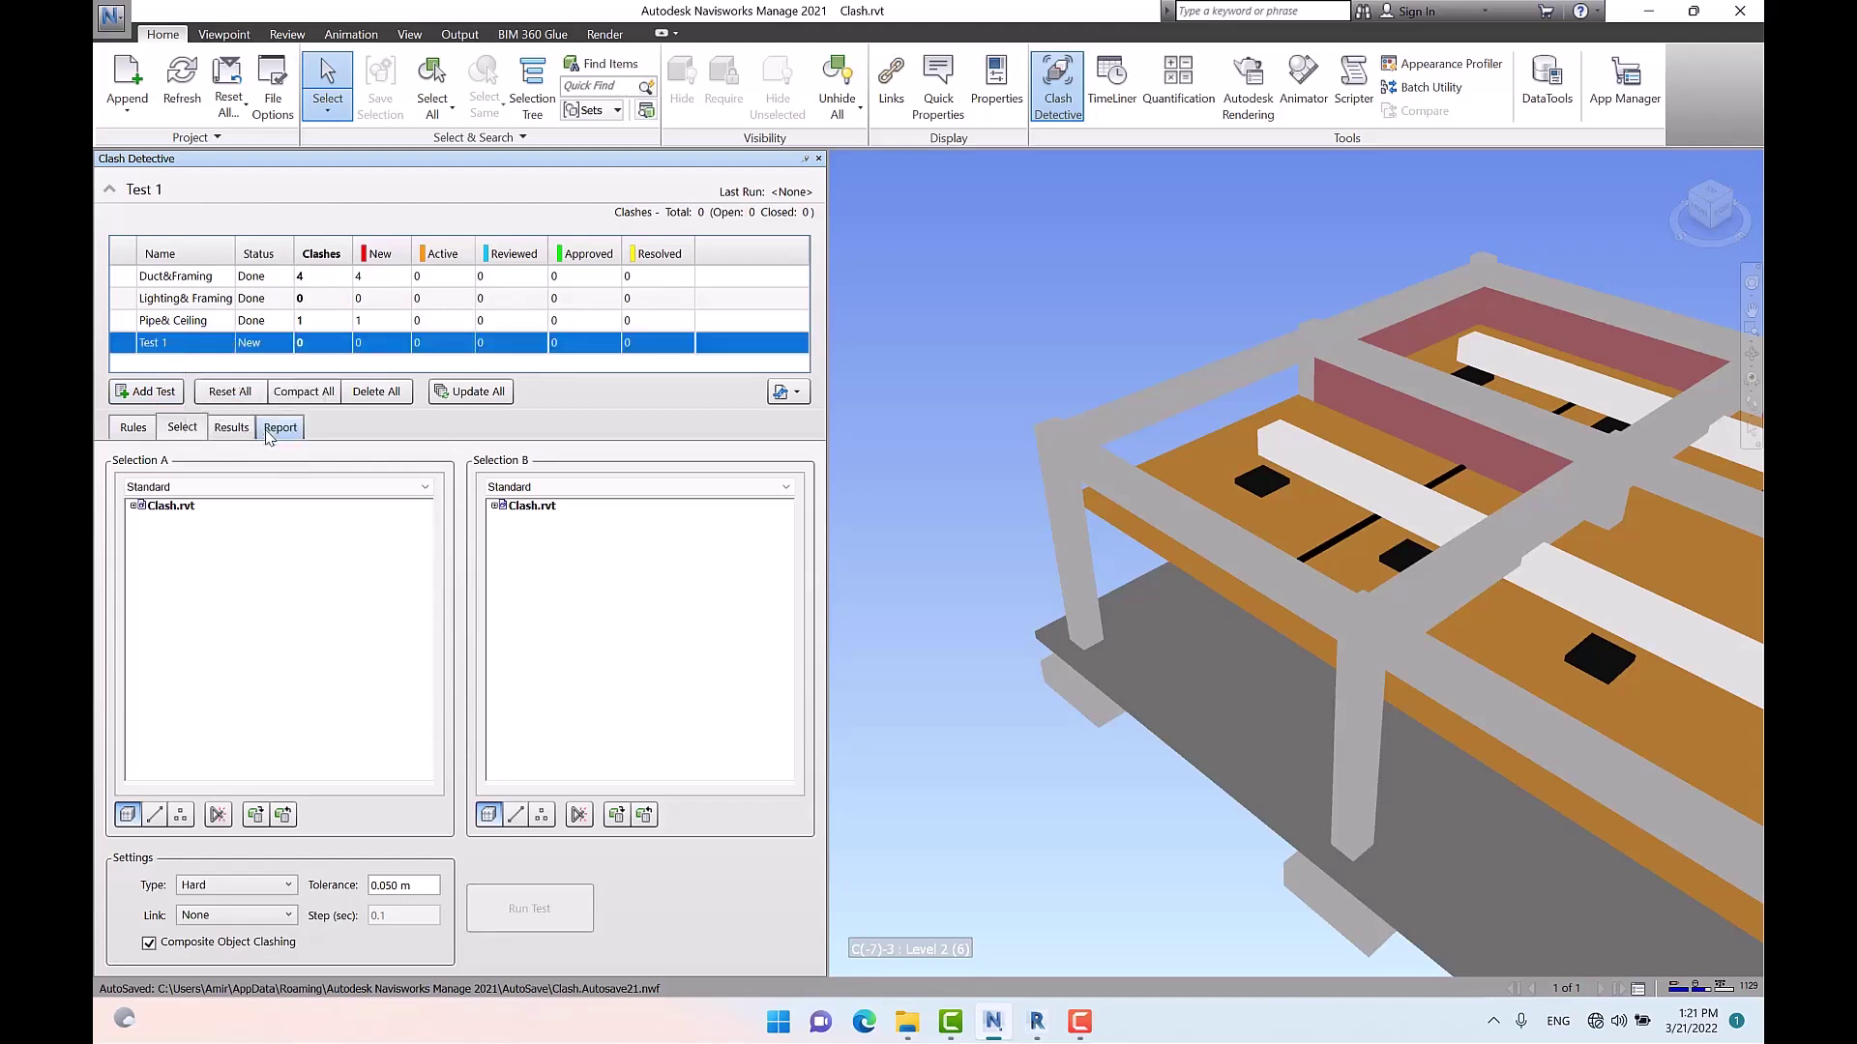
text(D-F)
key(Return)
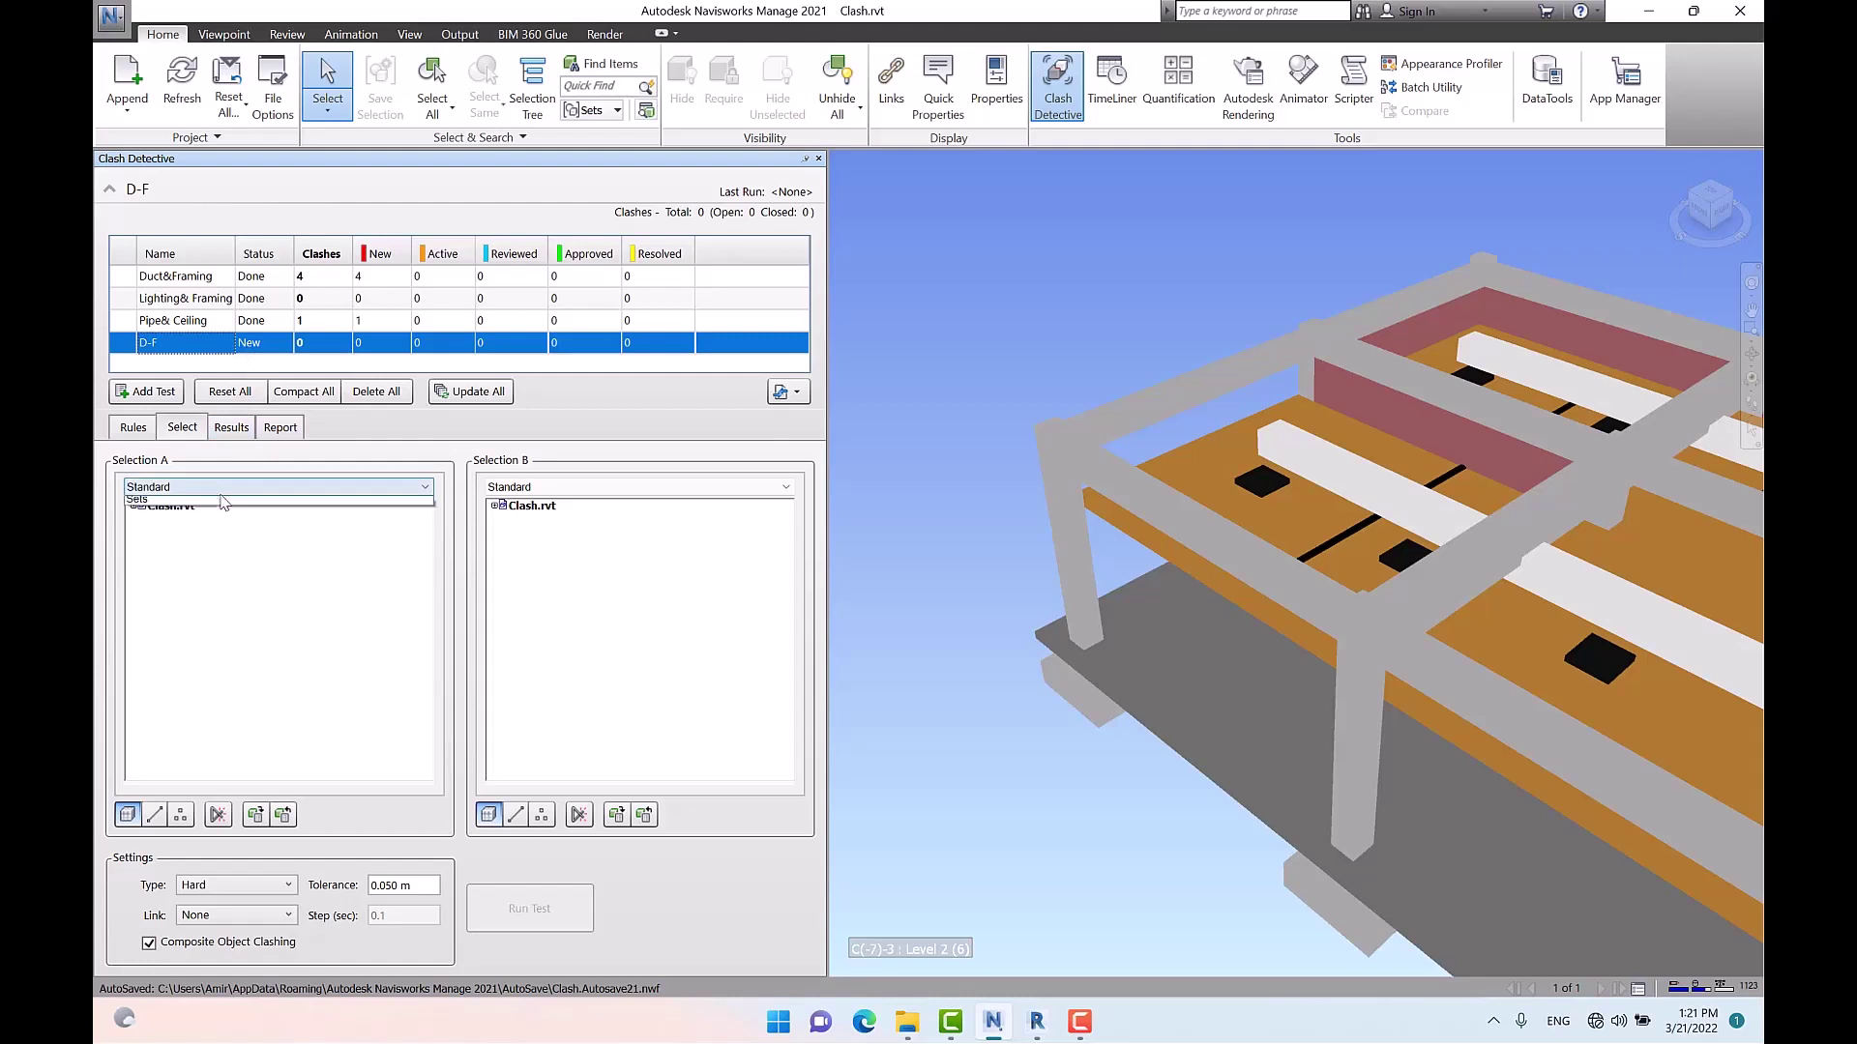
Check which listing modes the Selection Tree offers and close it
click(230, 487)
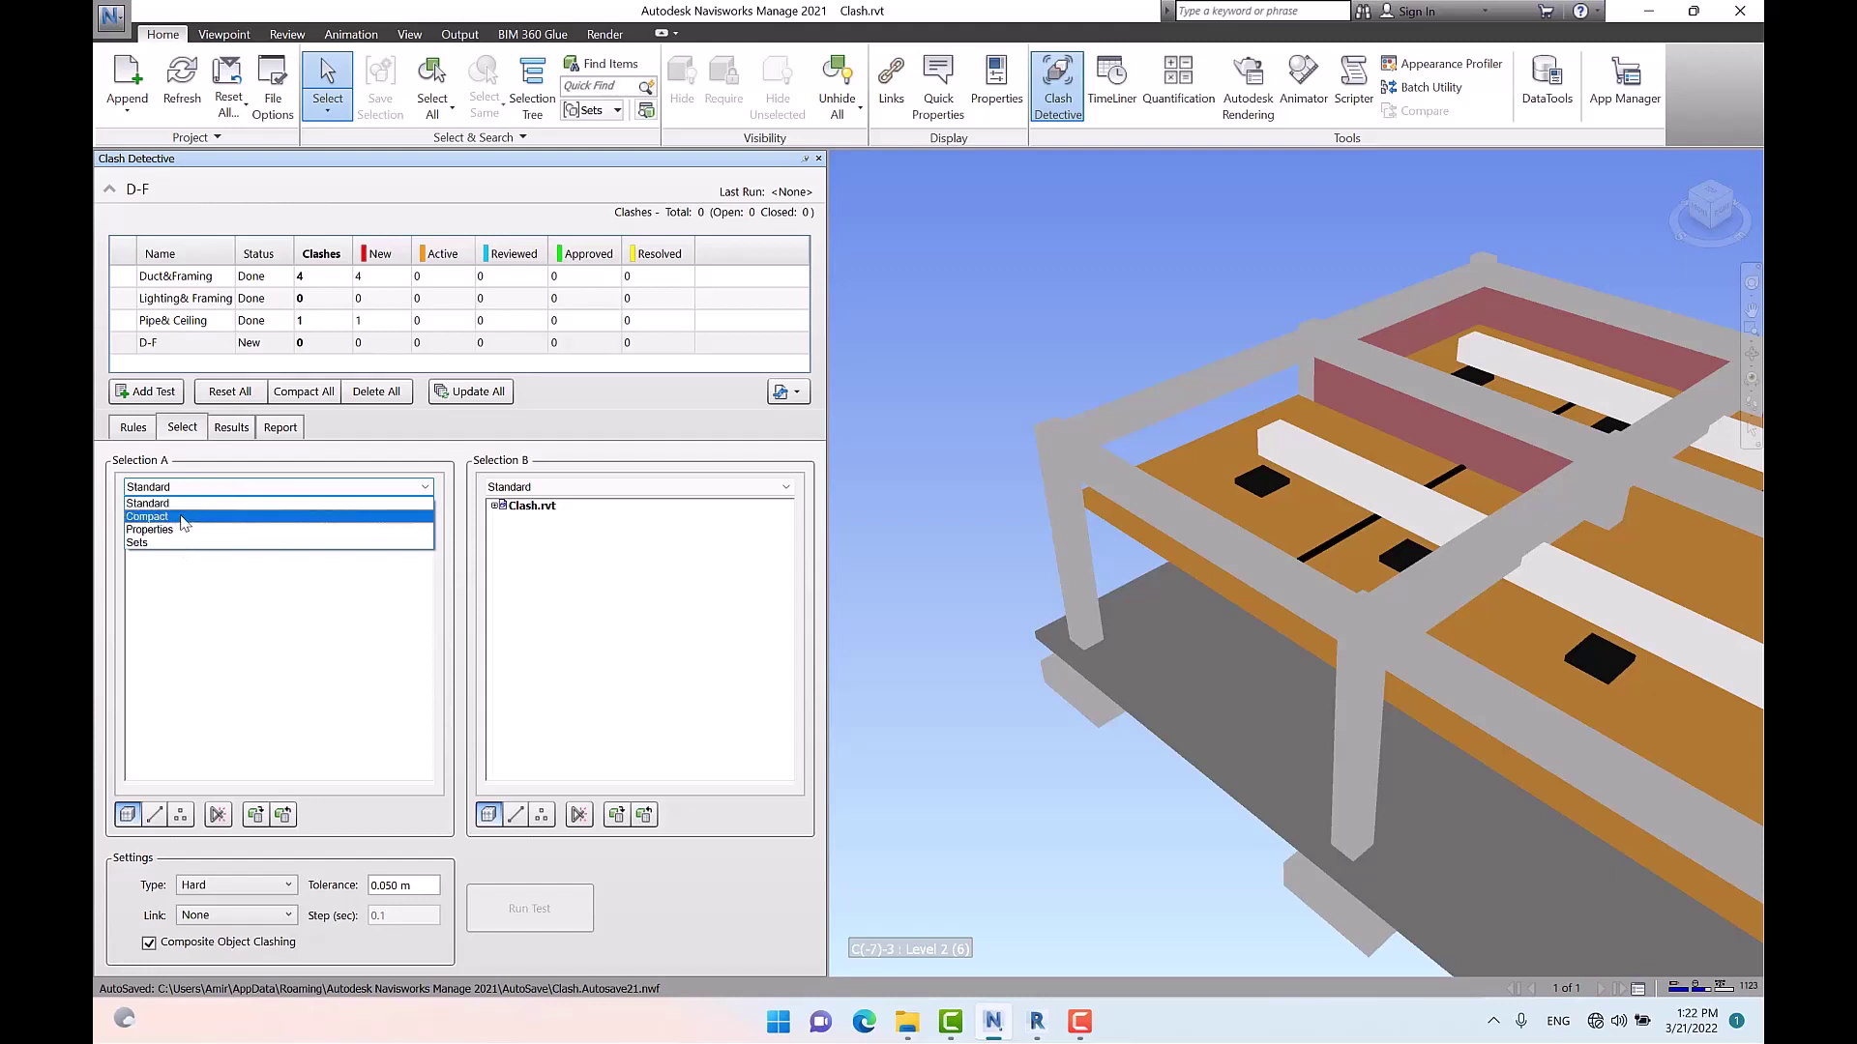
click(532, 92)
click(203, 182)
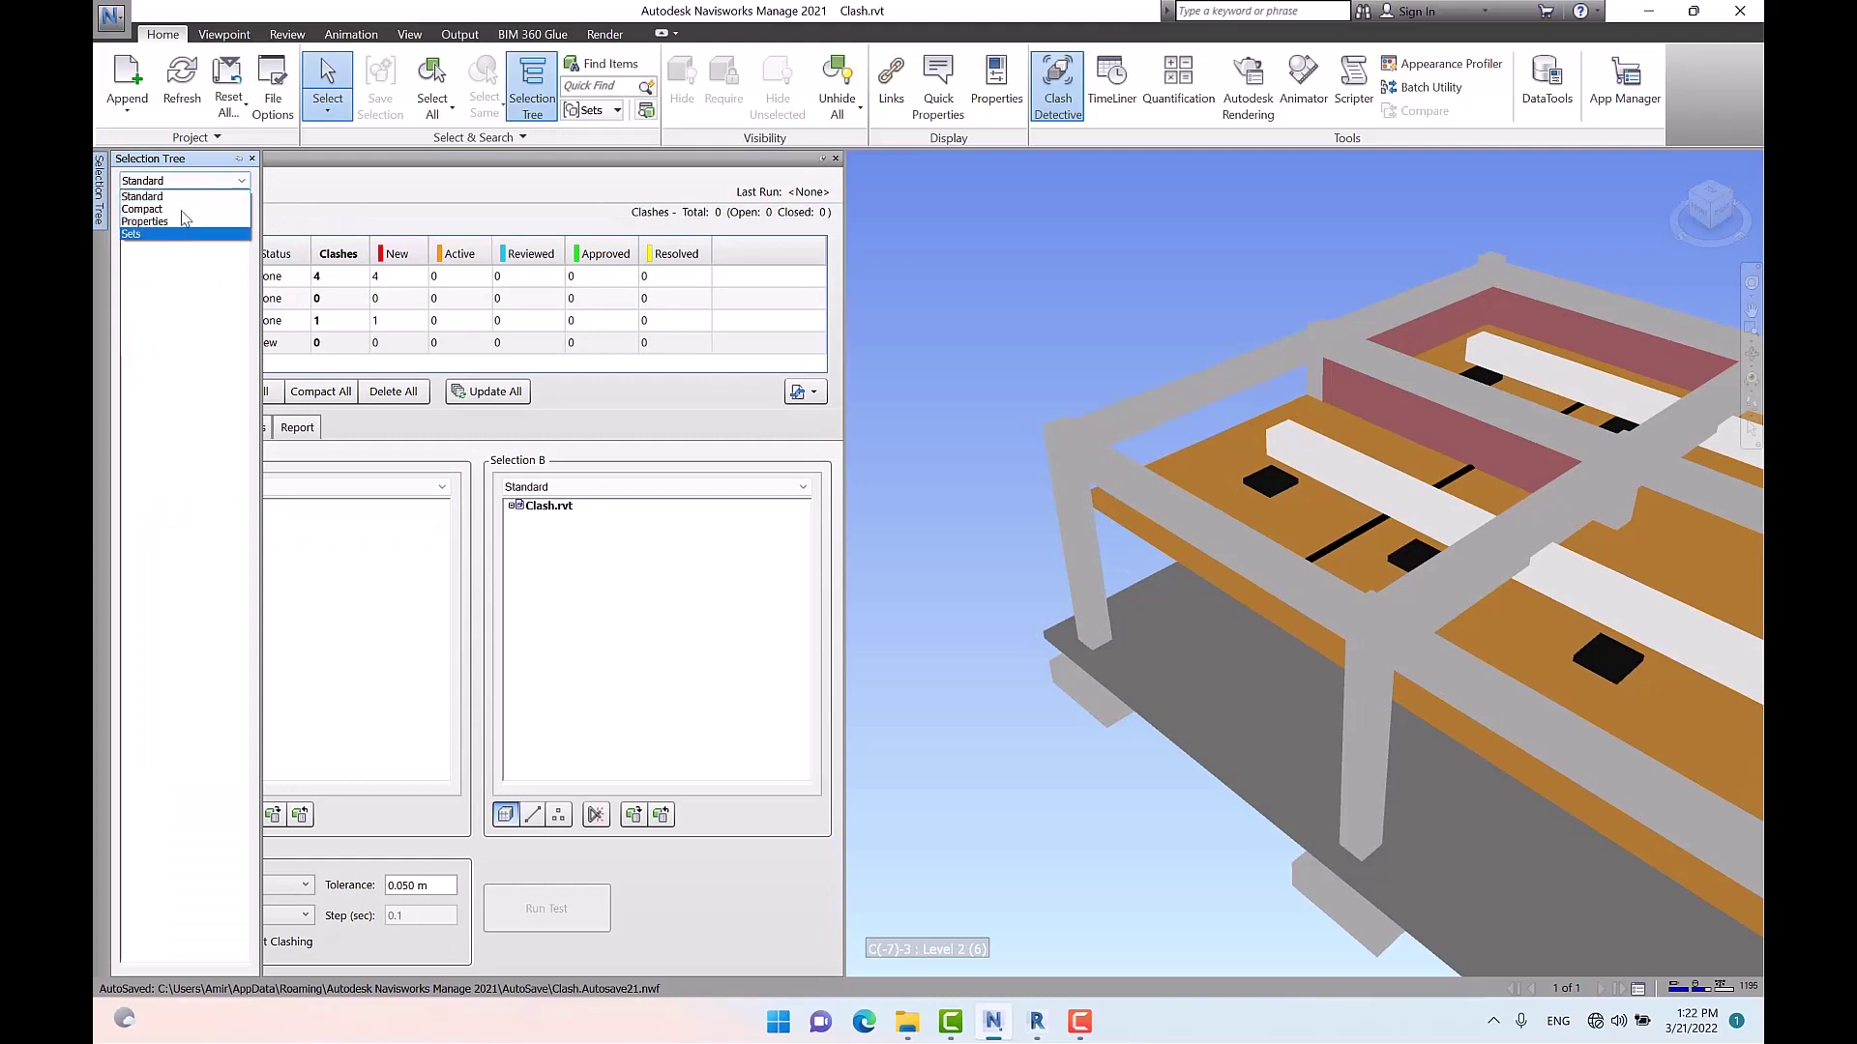
click(258, 164)
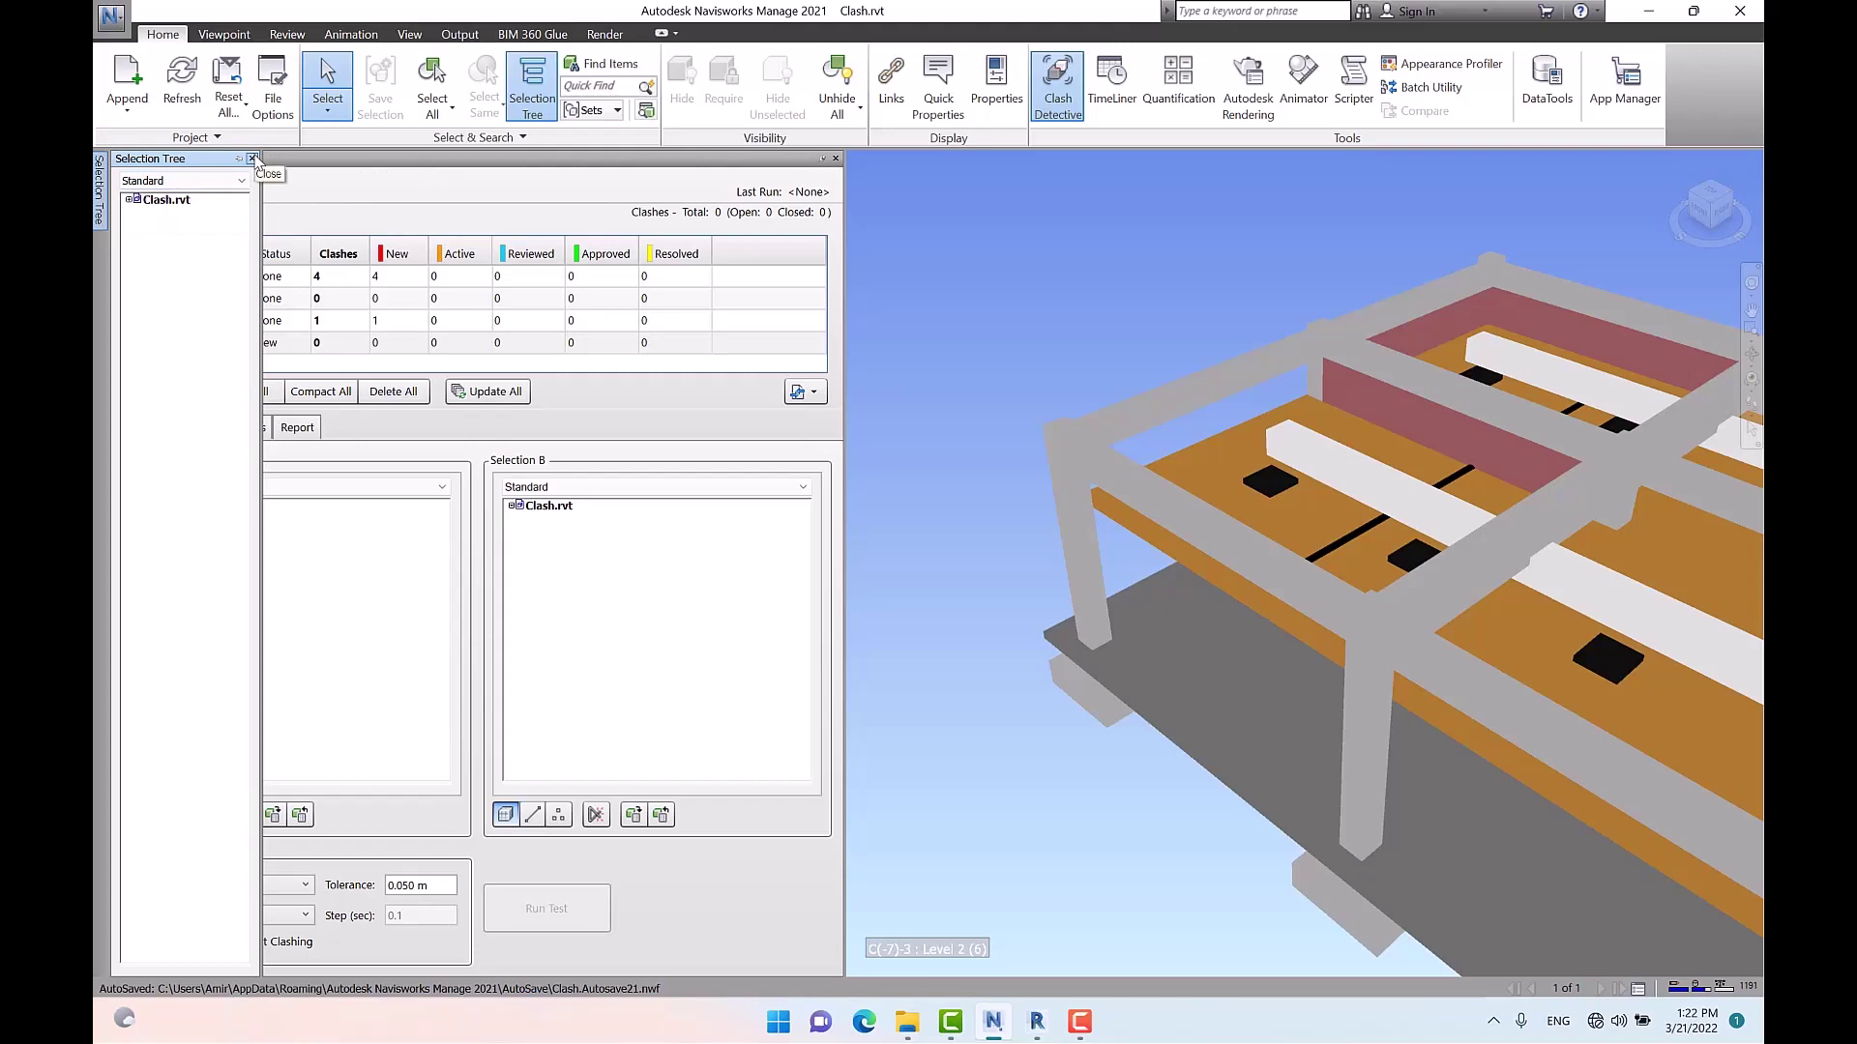
click(254, 159)
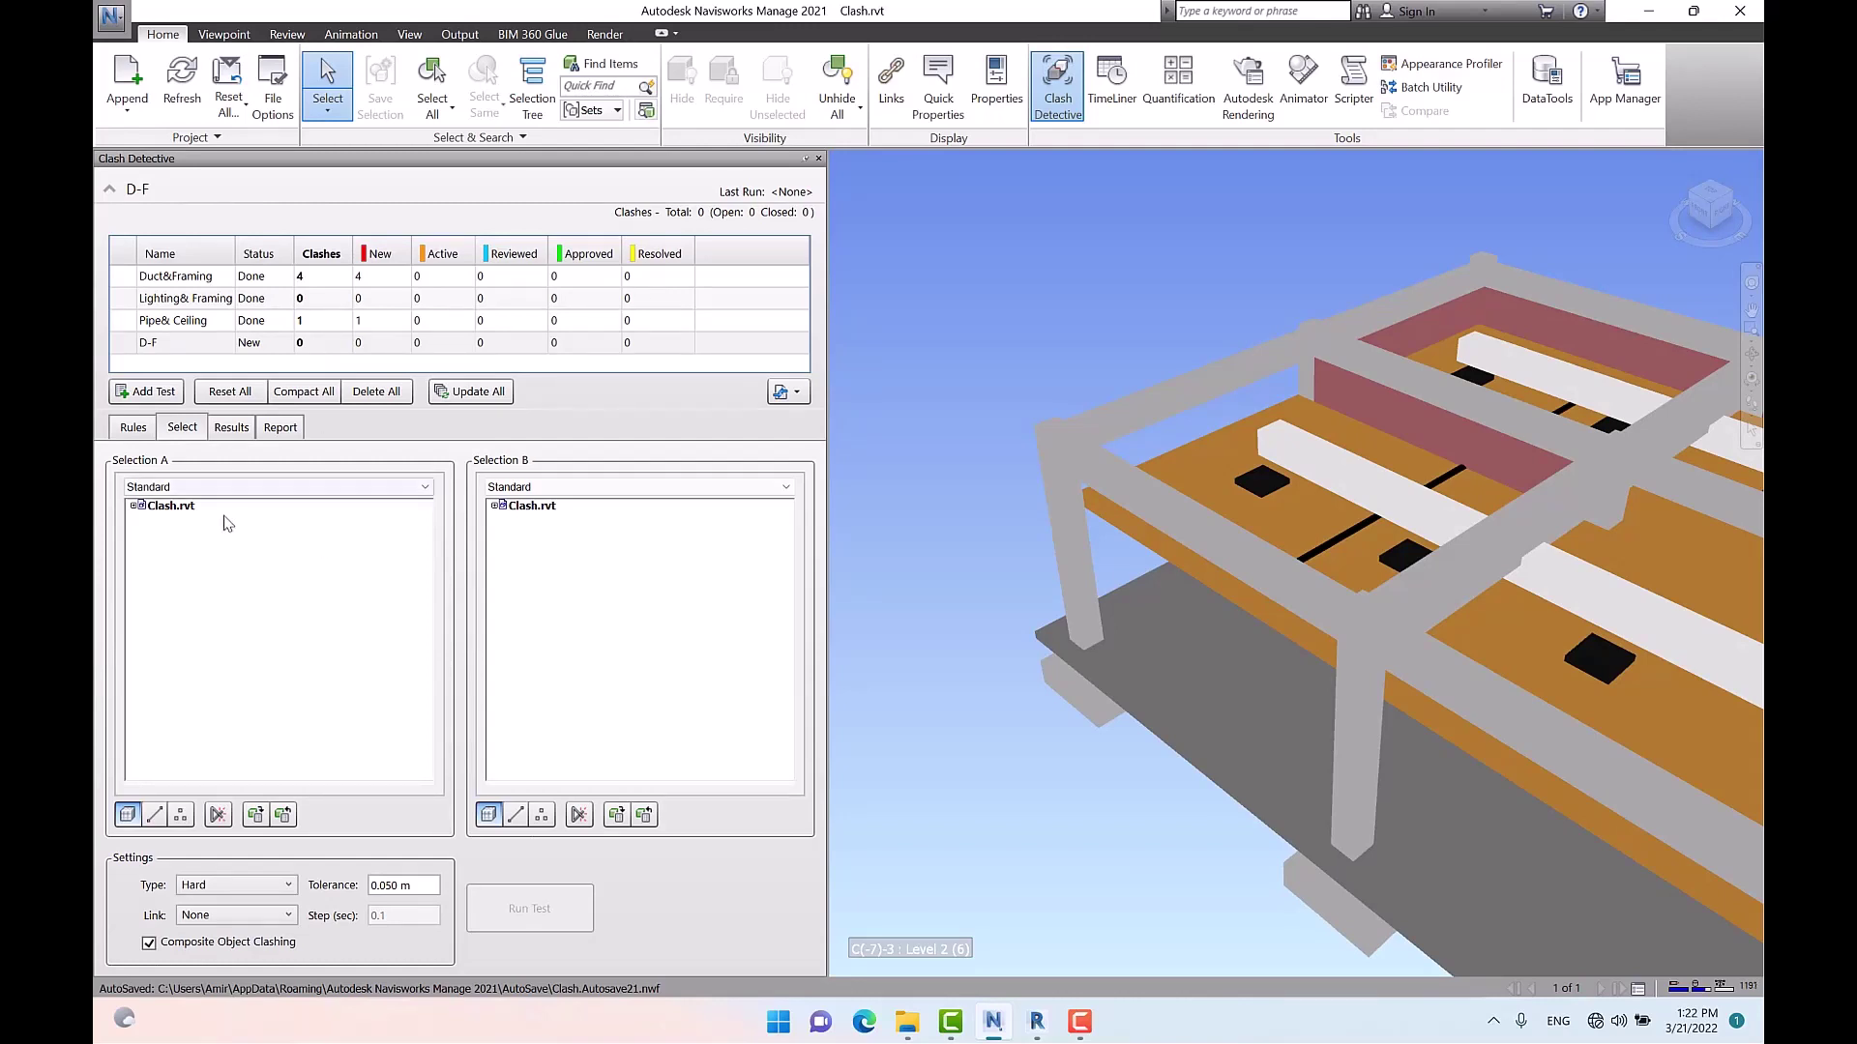
List both Selection A and Selection B of the D-F test by Properties
click(213, 489)
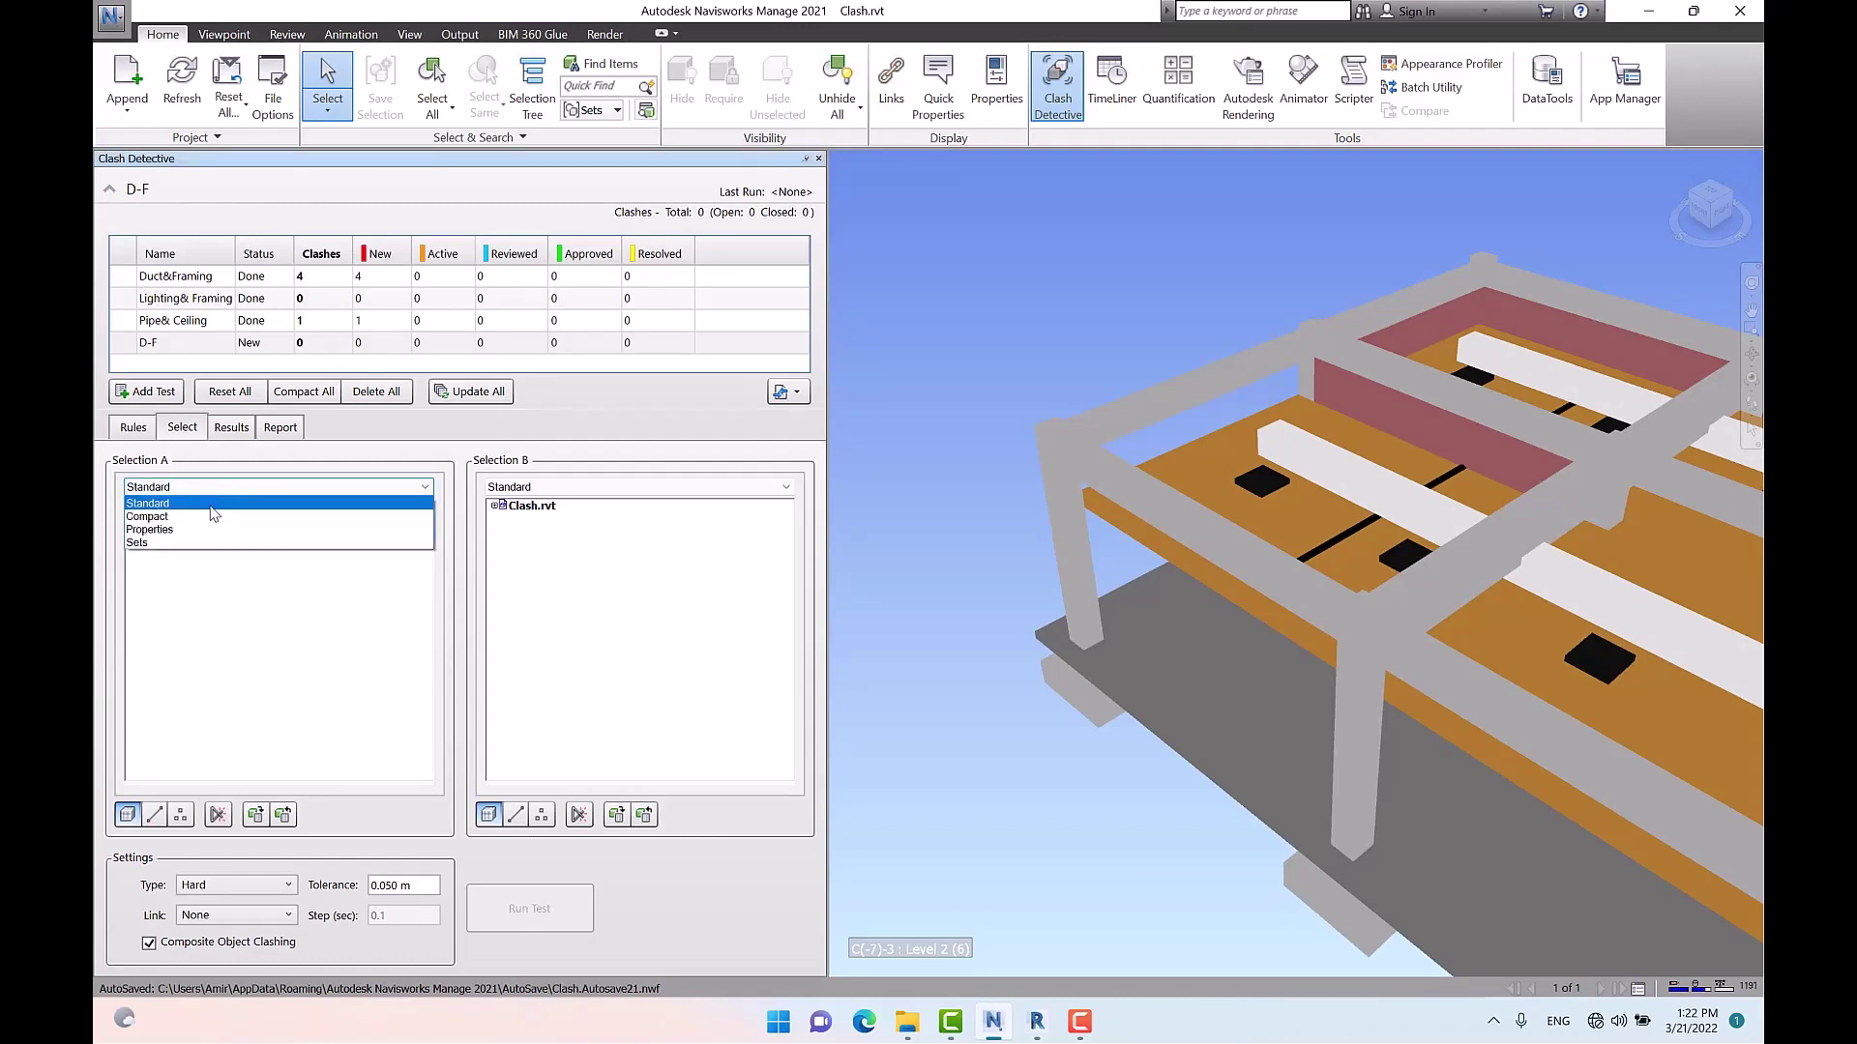
click(201, 532)
click(563, 488)
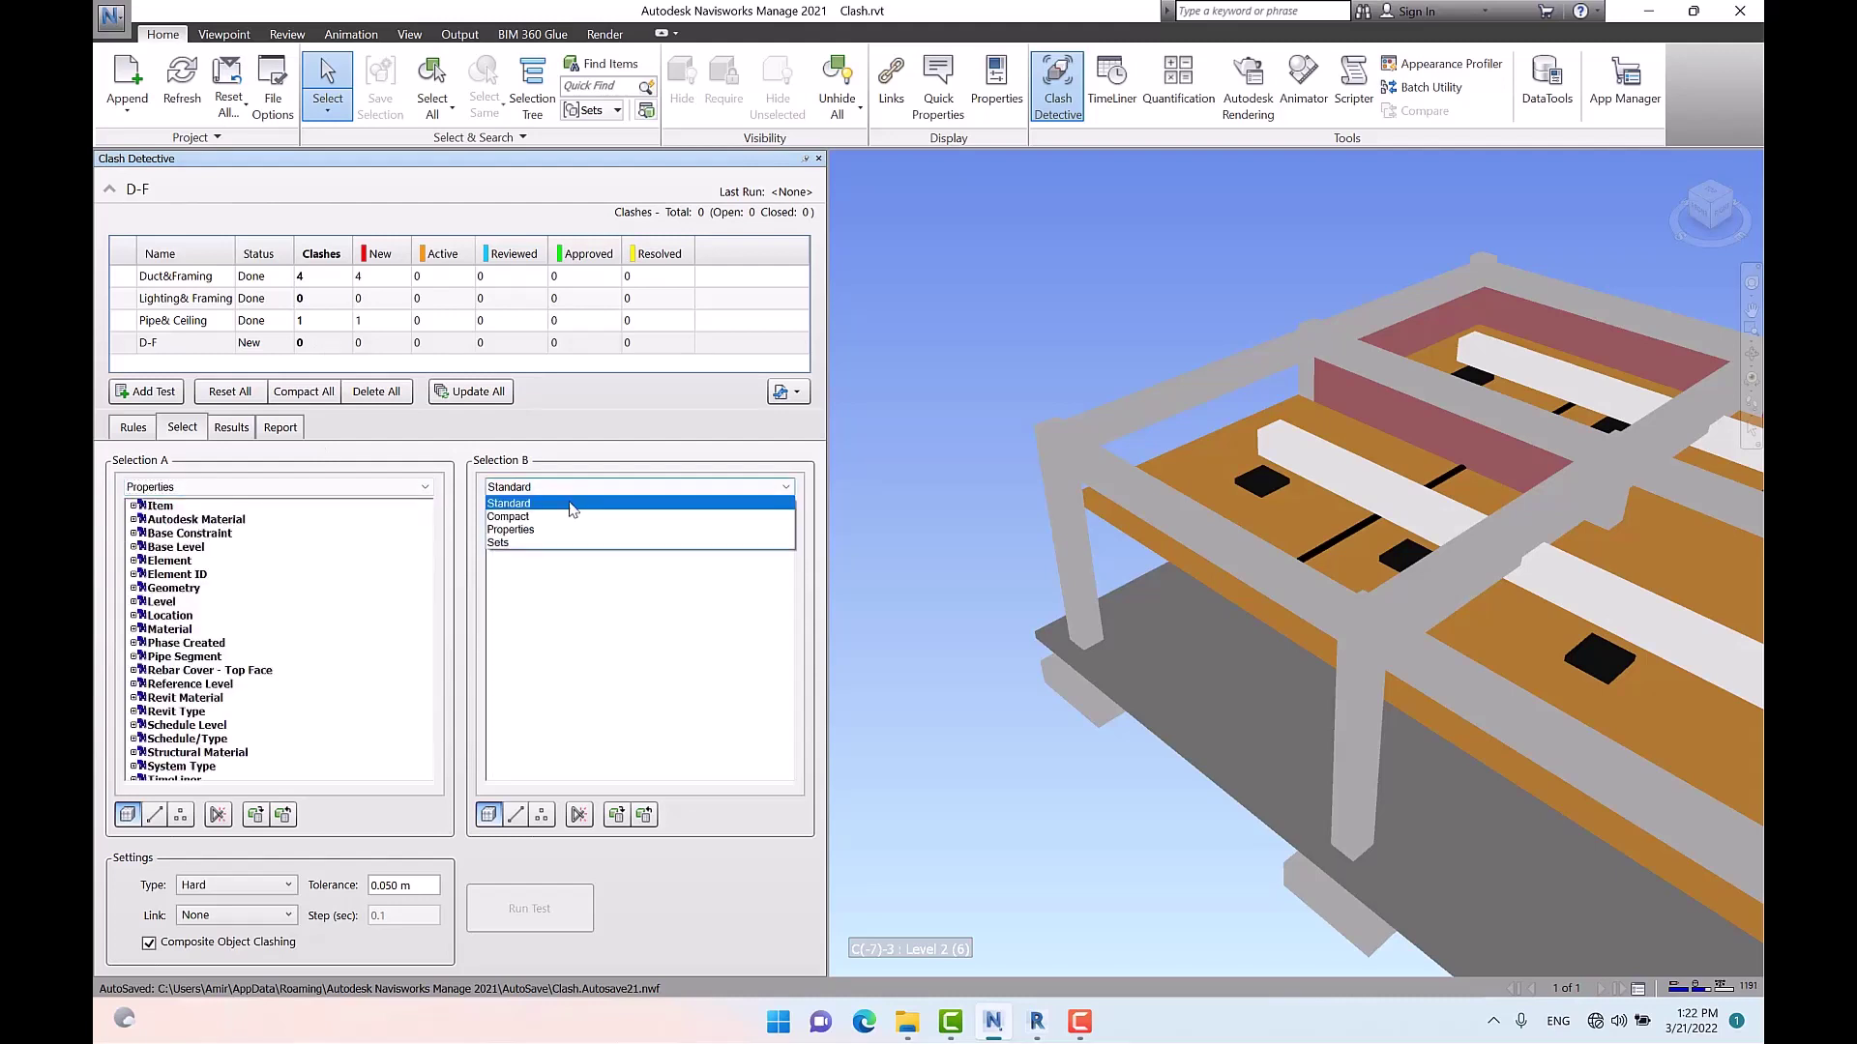
click(553, 527)
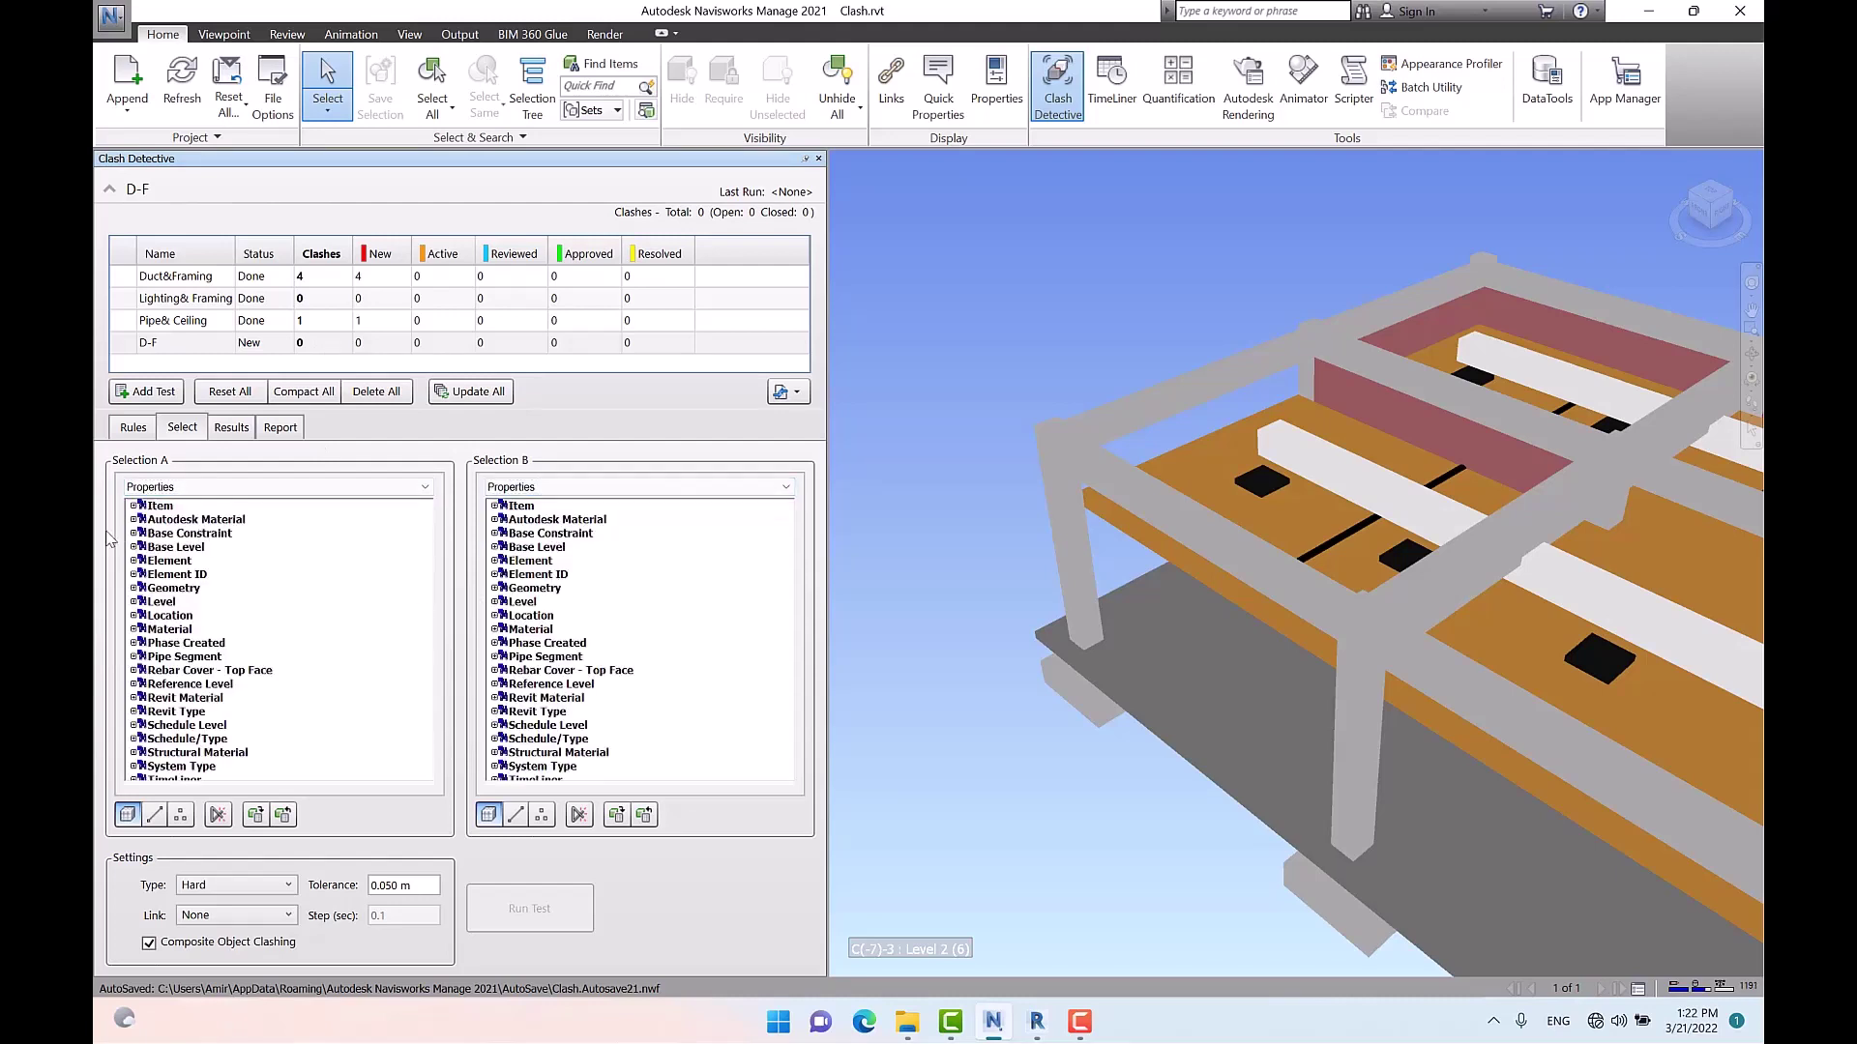
Choose the Ducts value of the Element Category property as Selection A of the D-F test
click(135, 561)
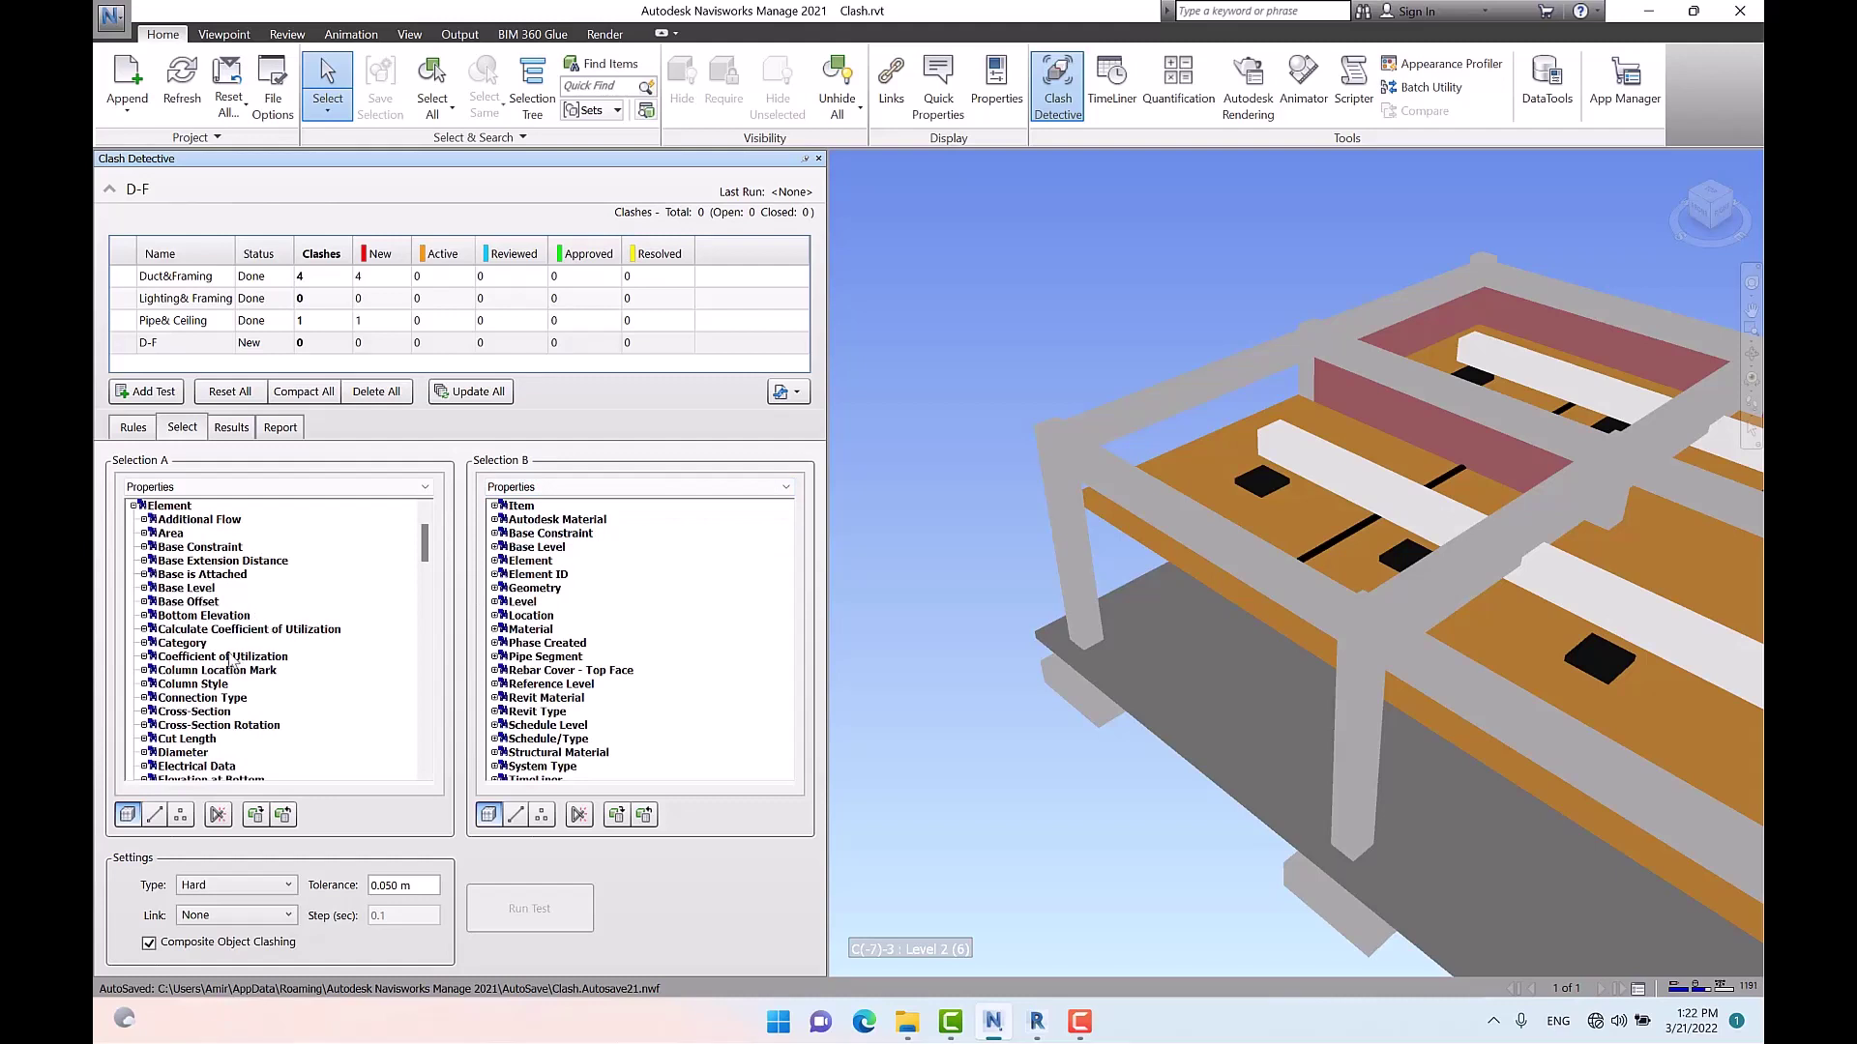
click(148, 645)
click(145, 644)
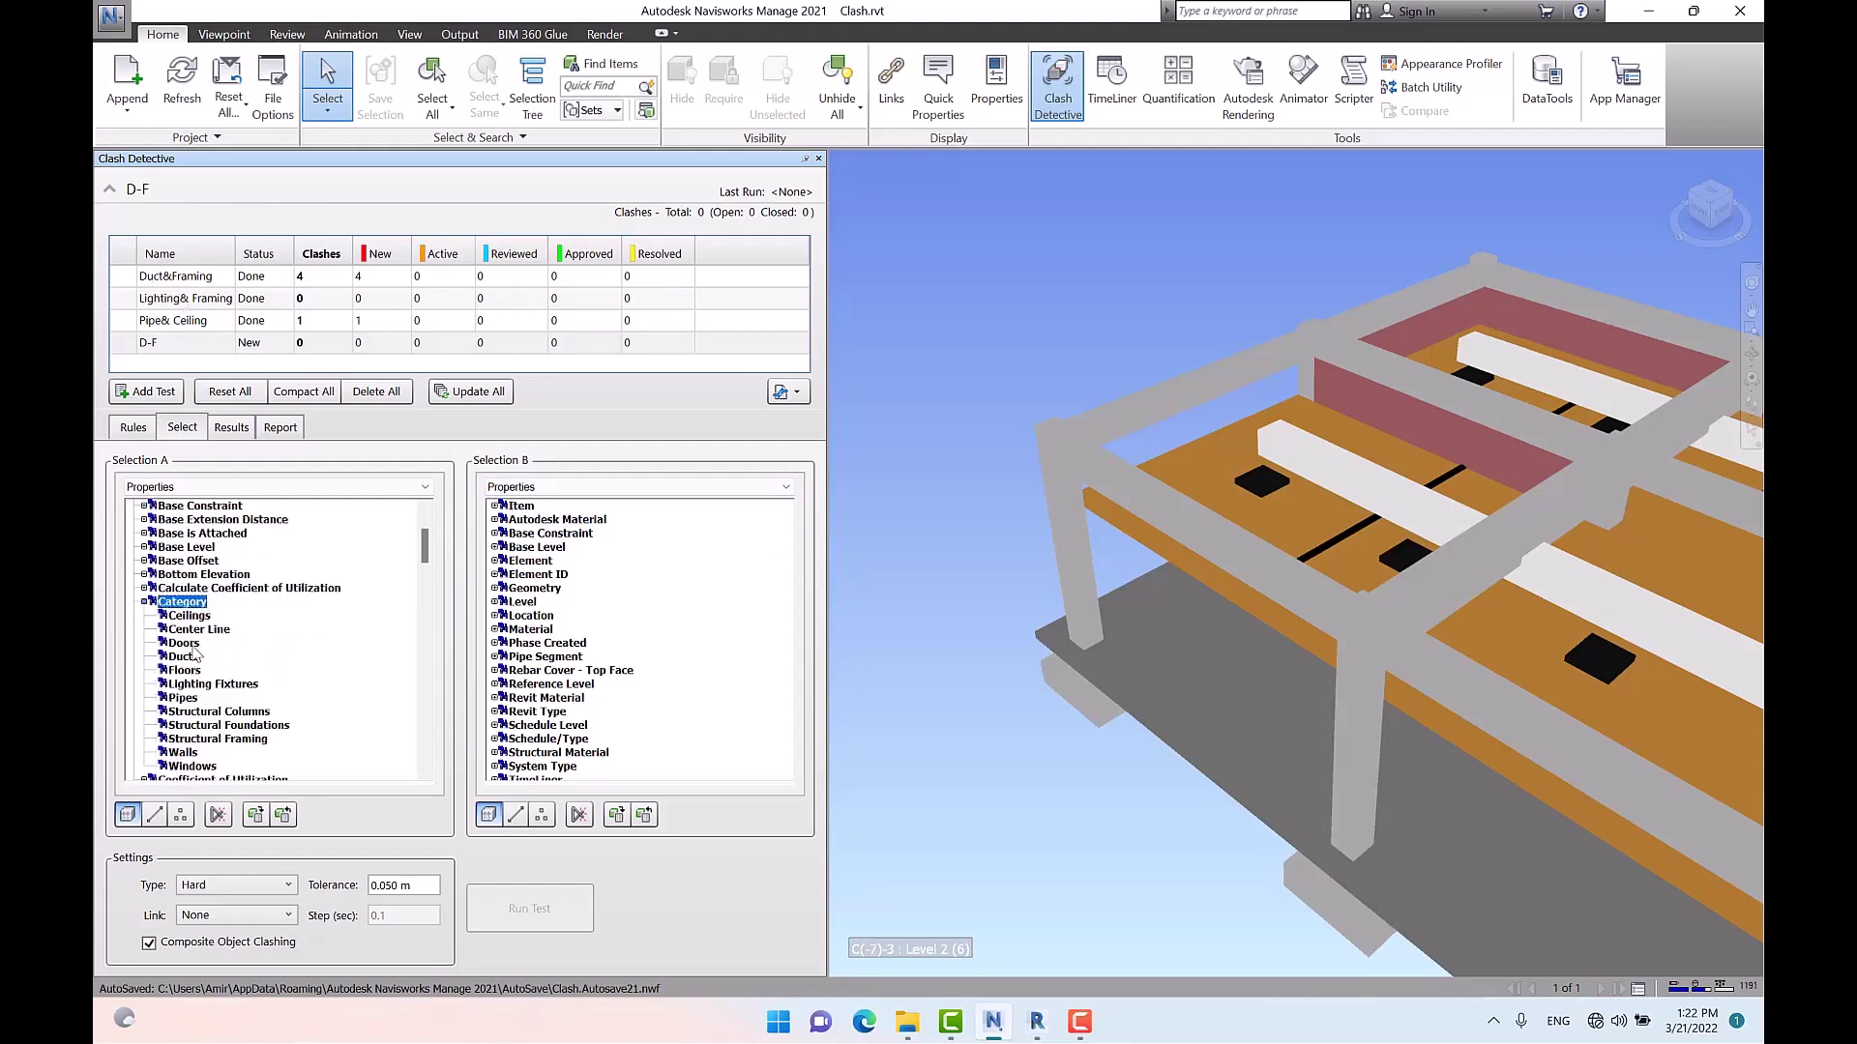
click(183, 658)
Choose the Structural Framing value of Element Category as Selection B and run the D-F test
click(495, 562)
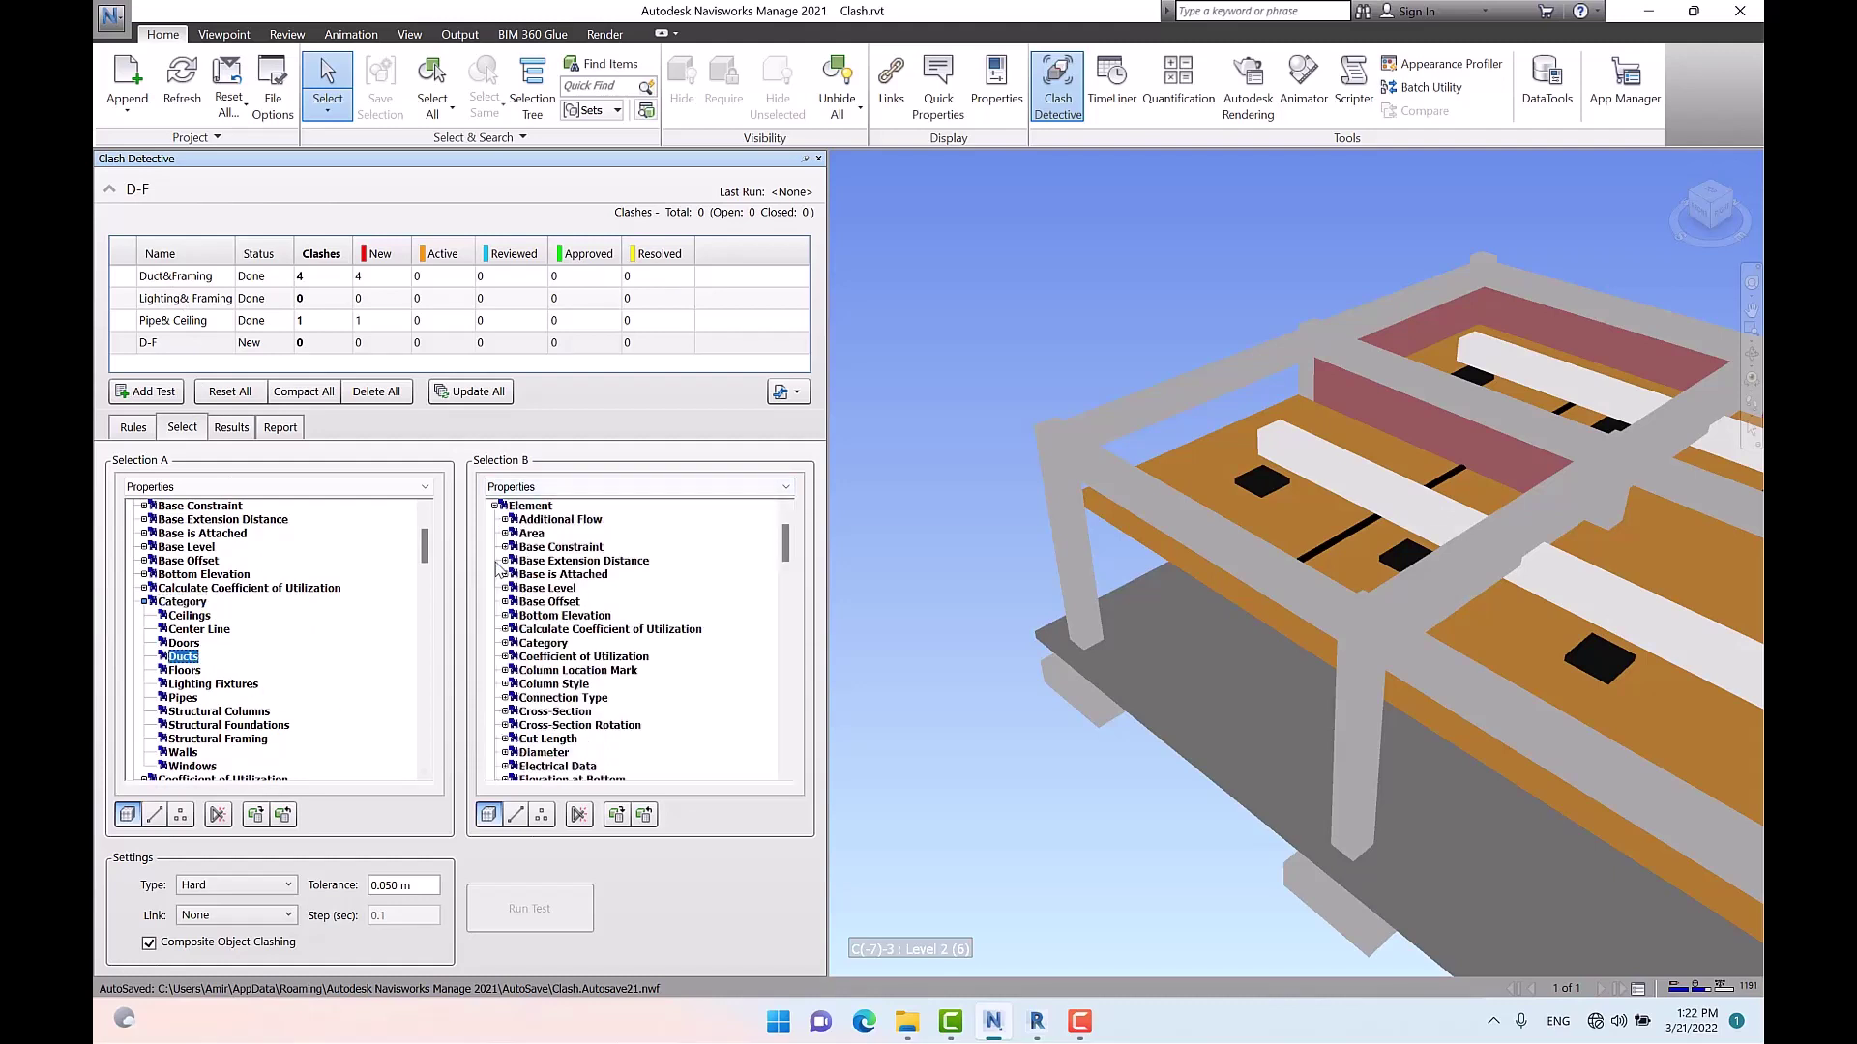
click(505, 643)
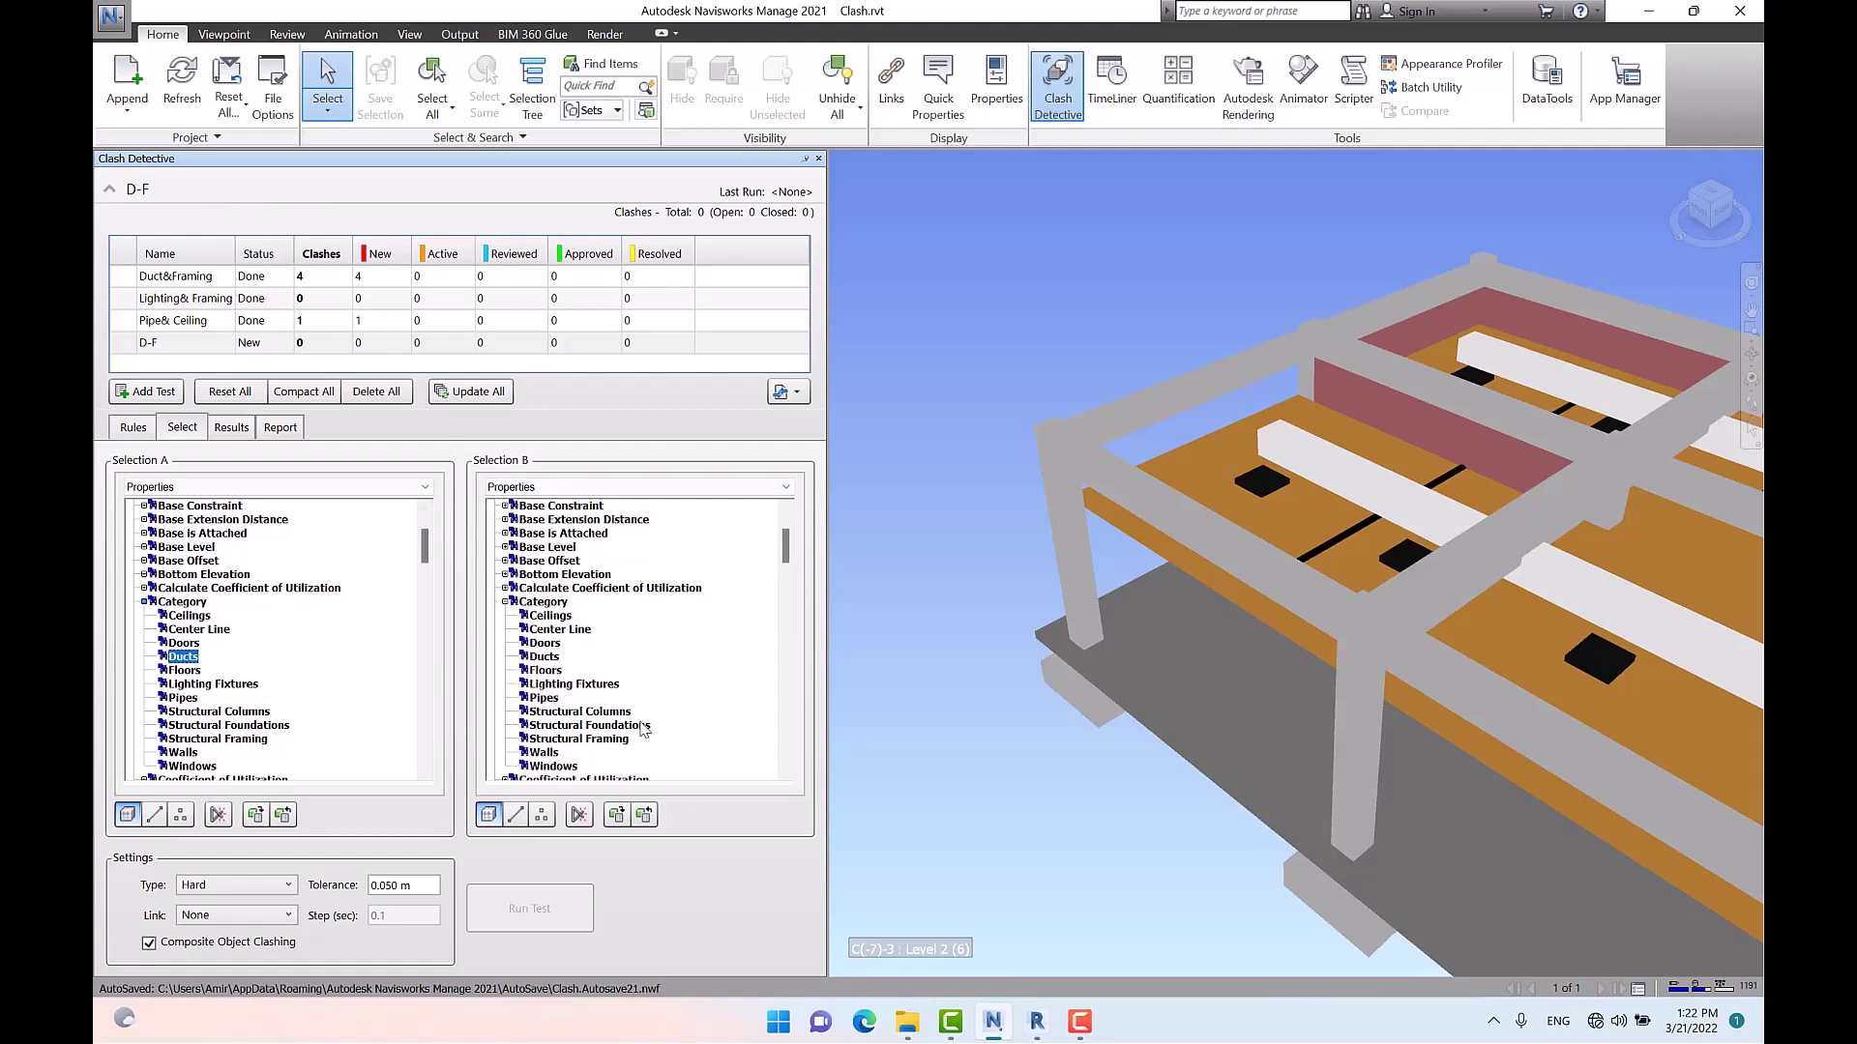
click(616, 743)
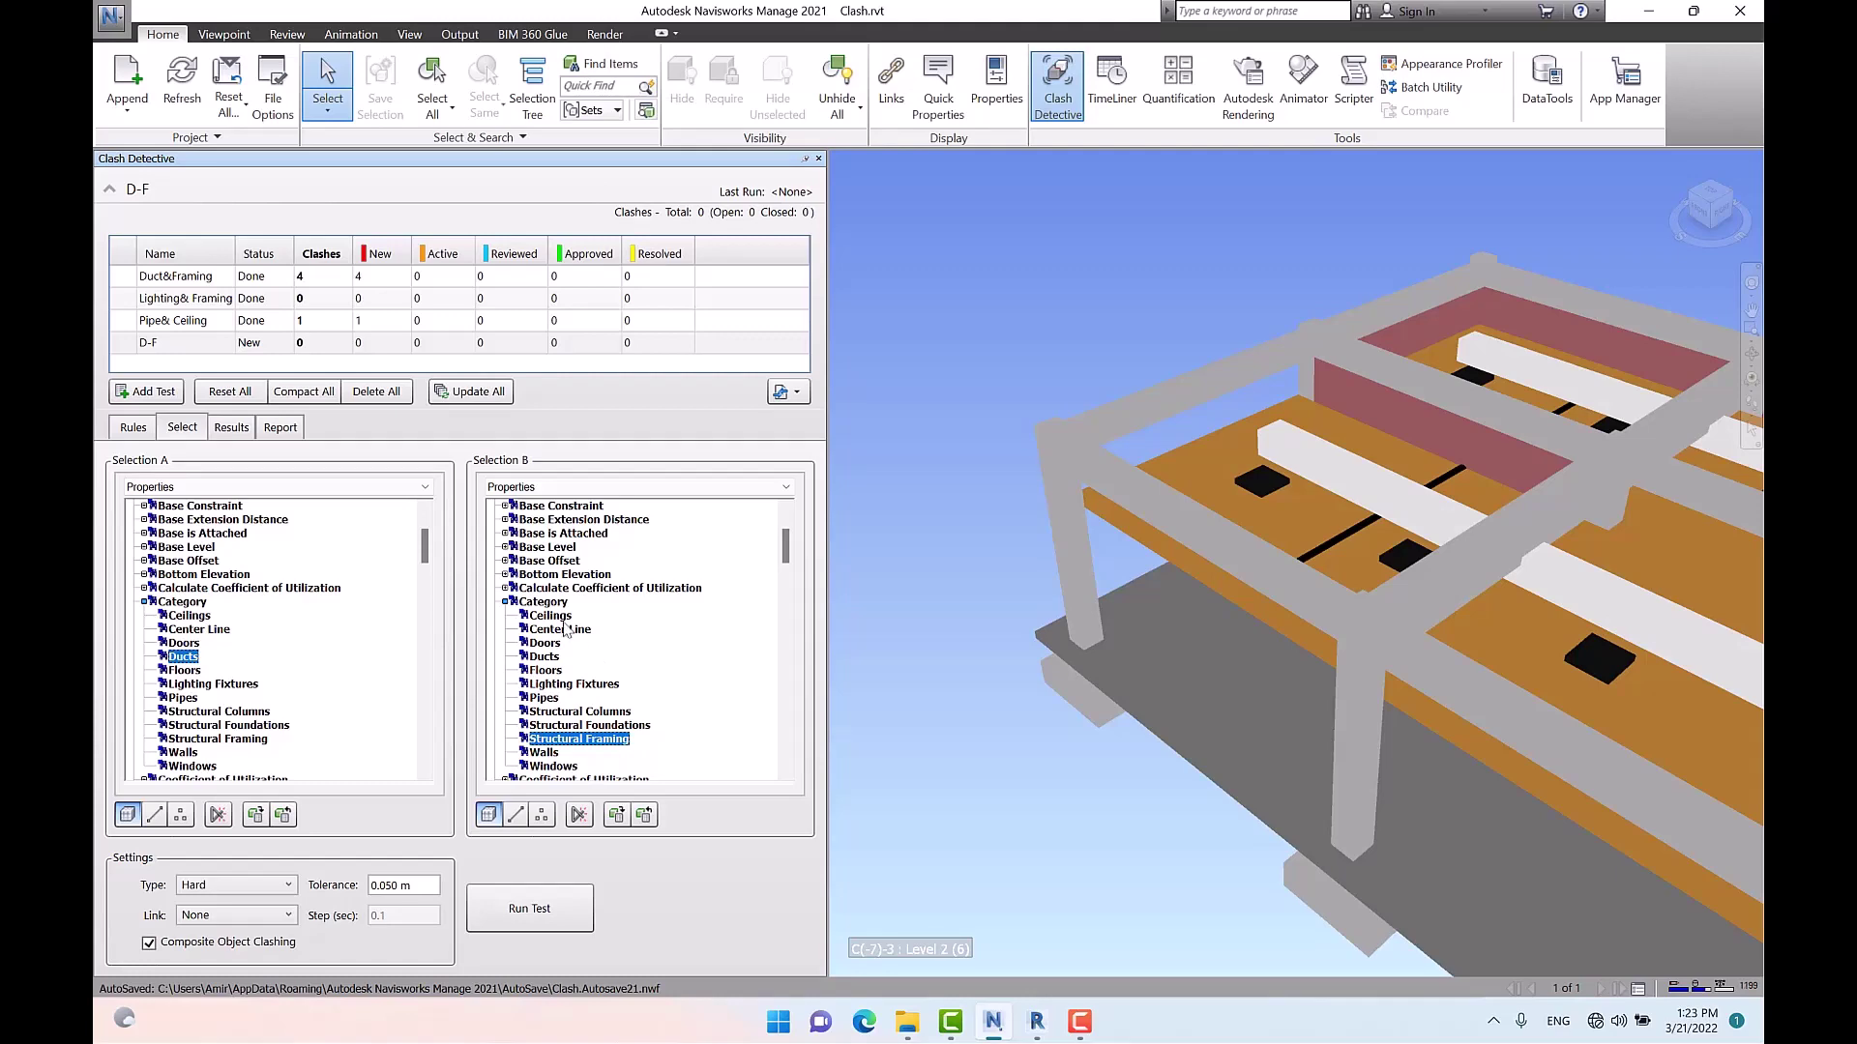
click(530, 910)
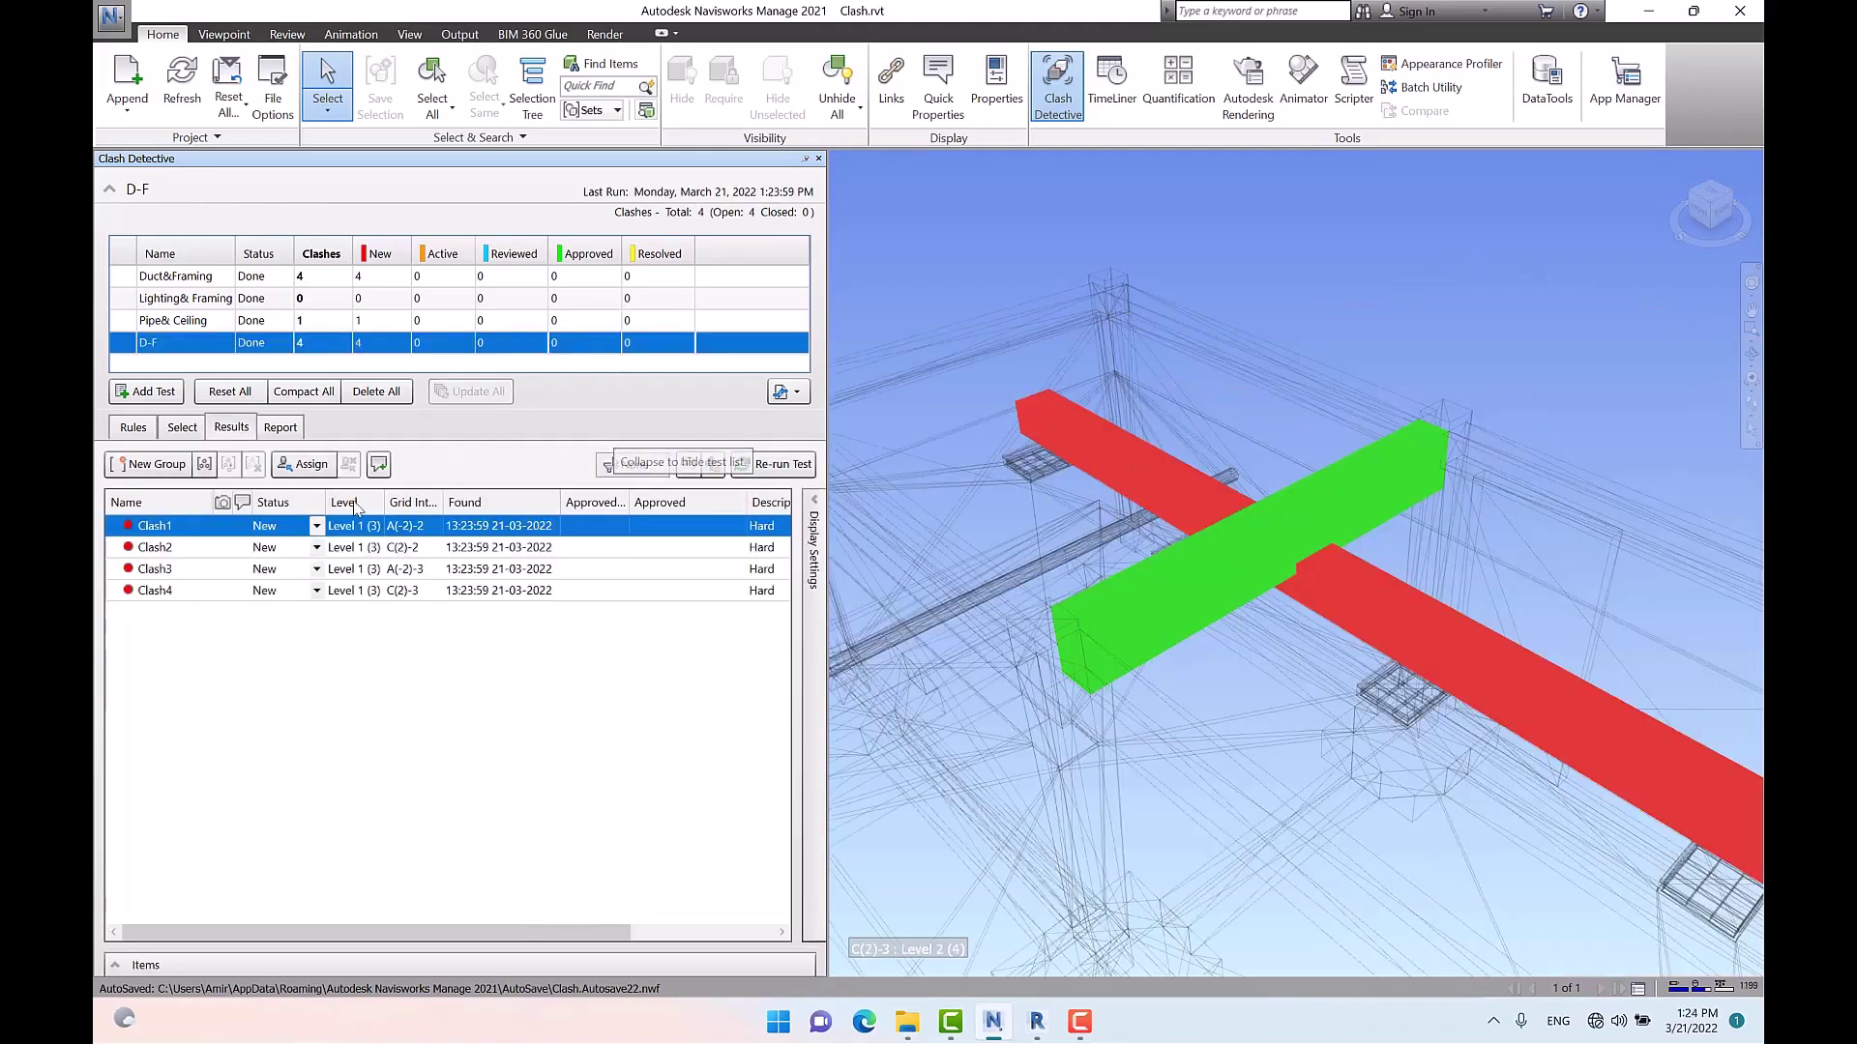
Return to the D-F test's selection settings and list both Selection A and Selection B in Standard mode
click(184, 427)
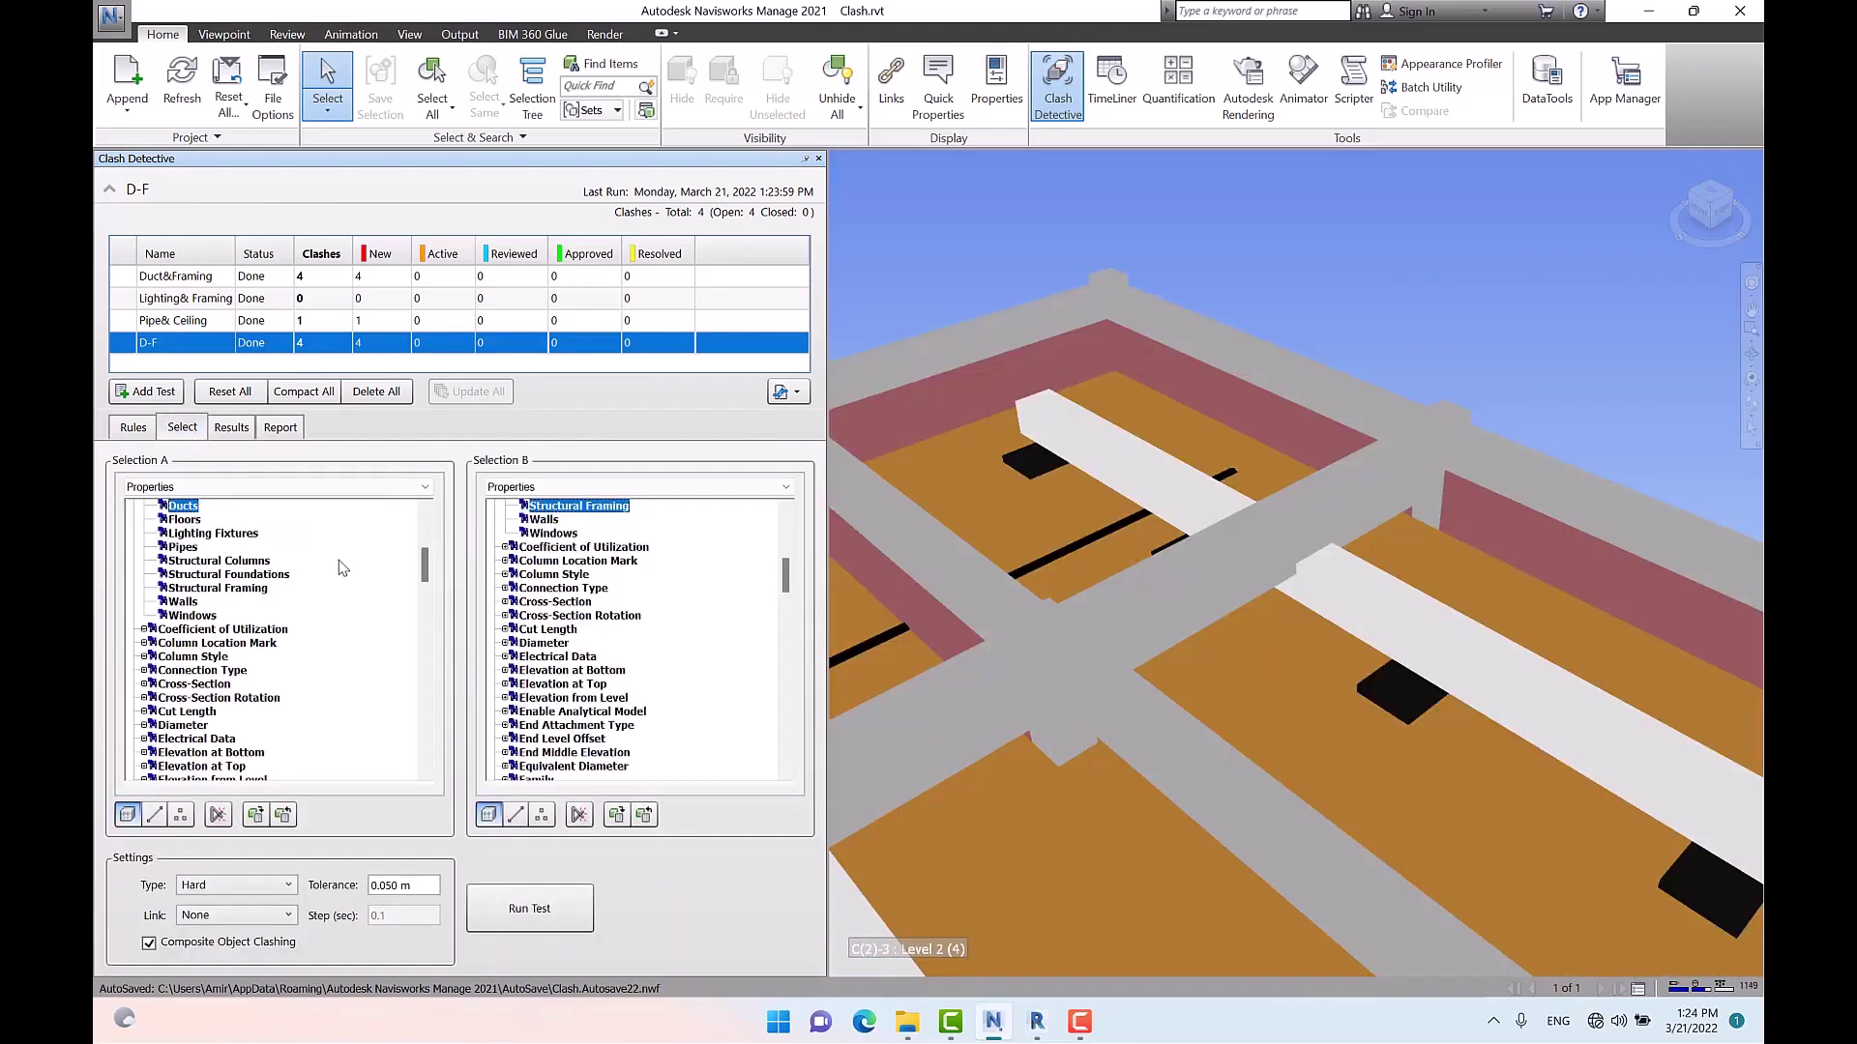
click(226, 489)
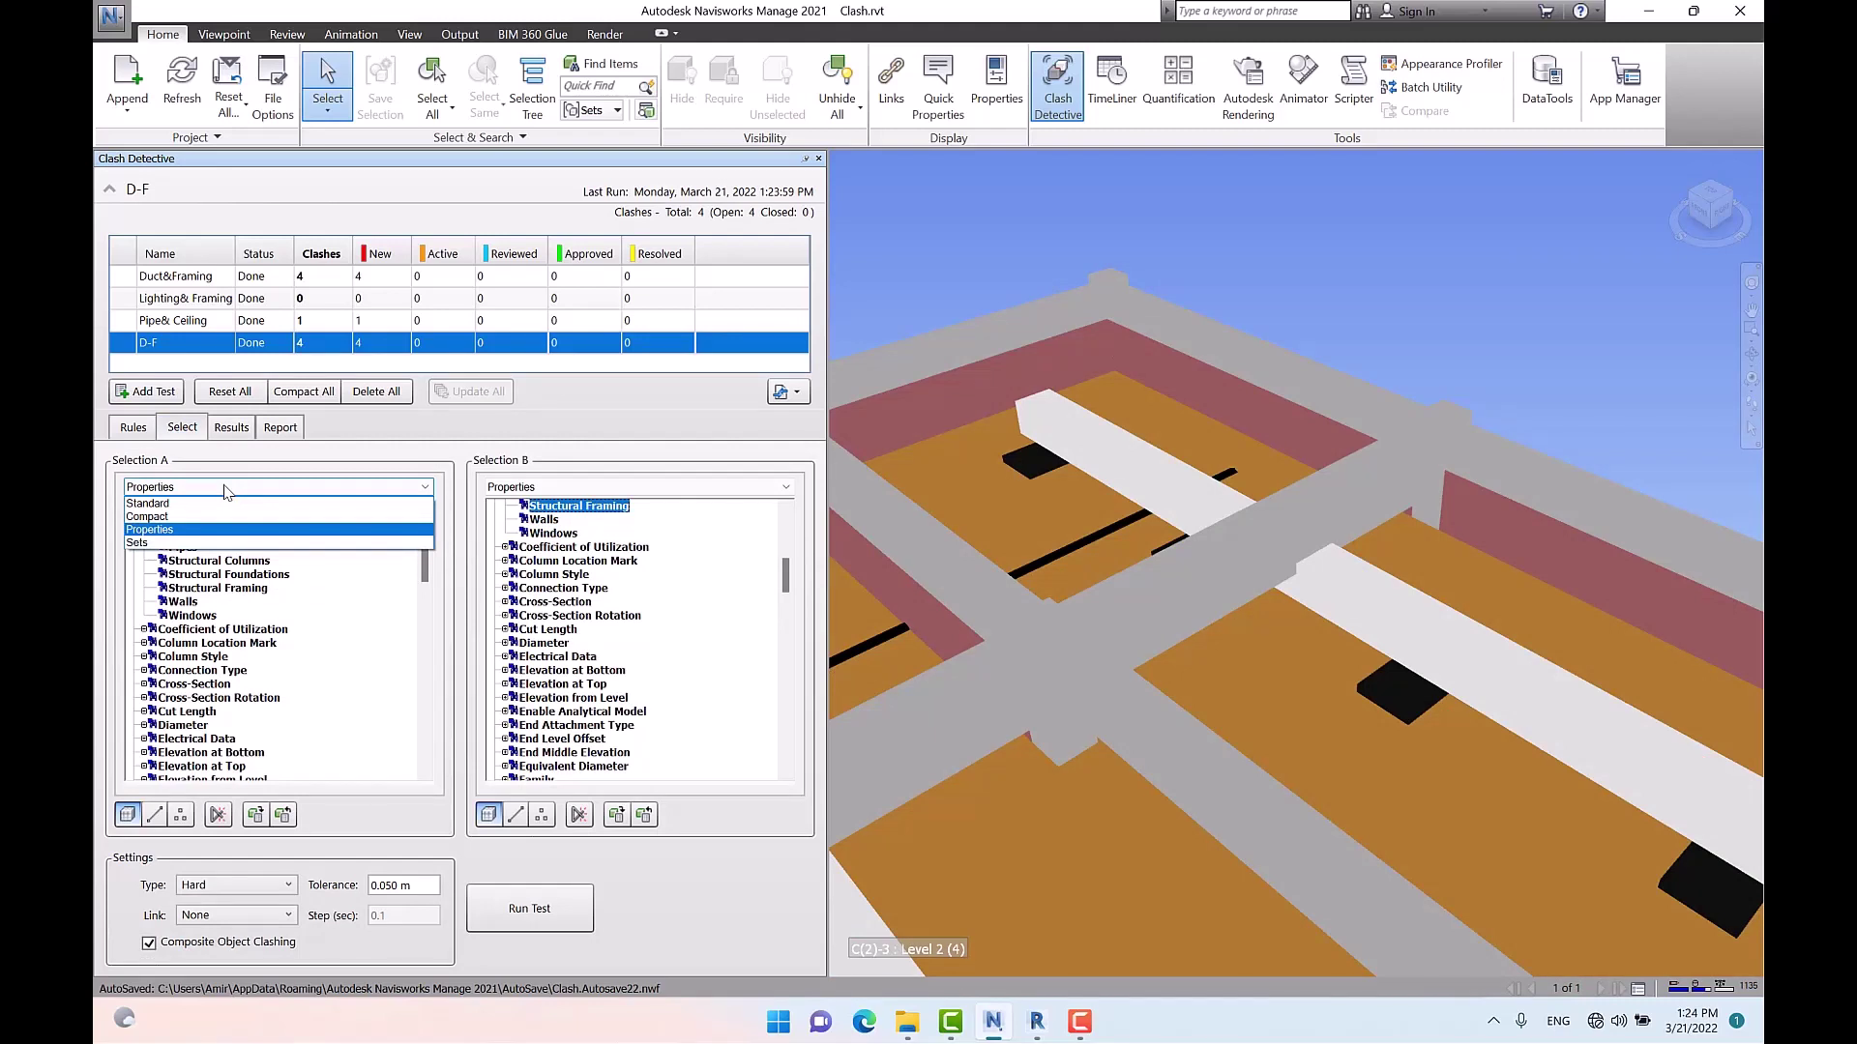
click(194, 530)
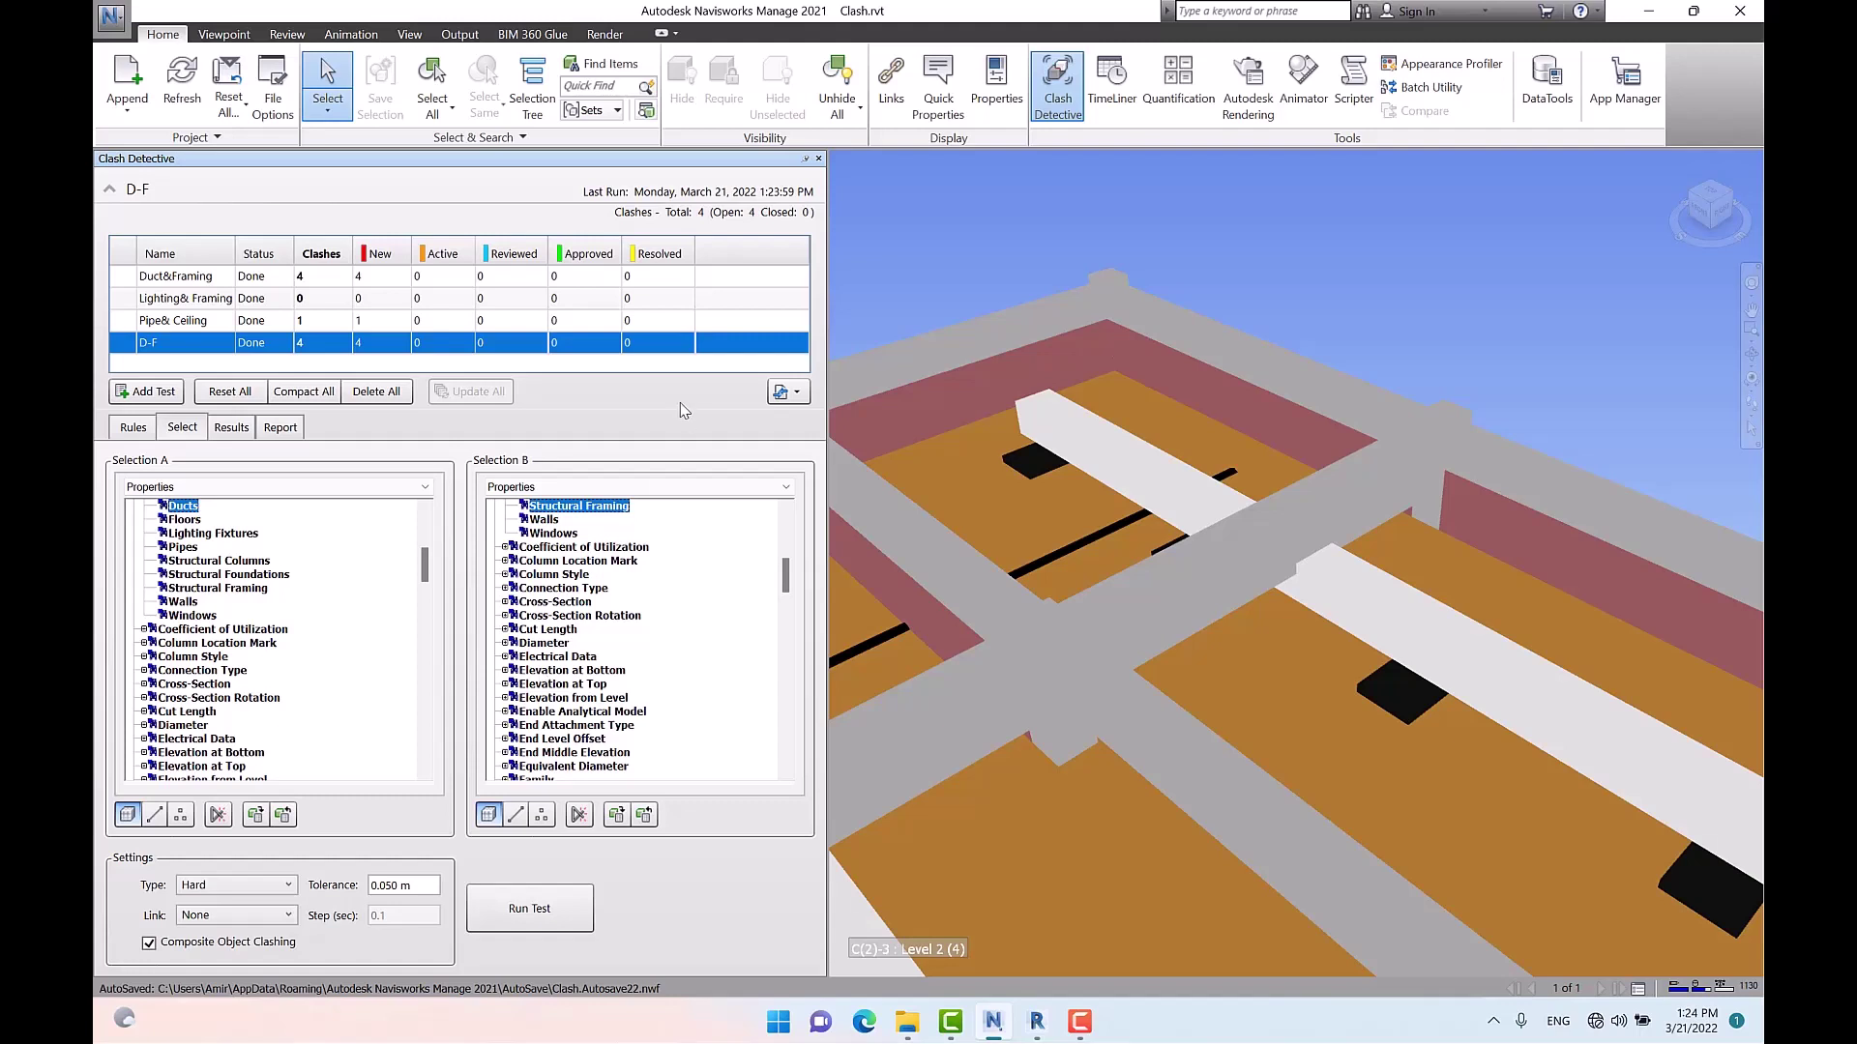
scroll(258, 595, up, 6)
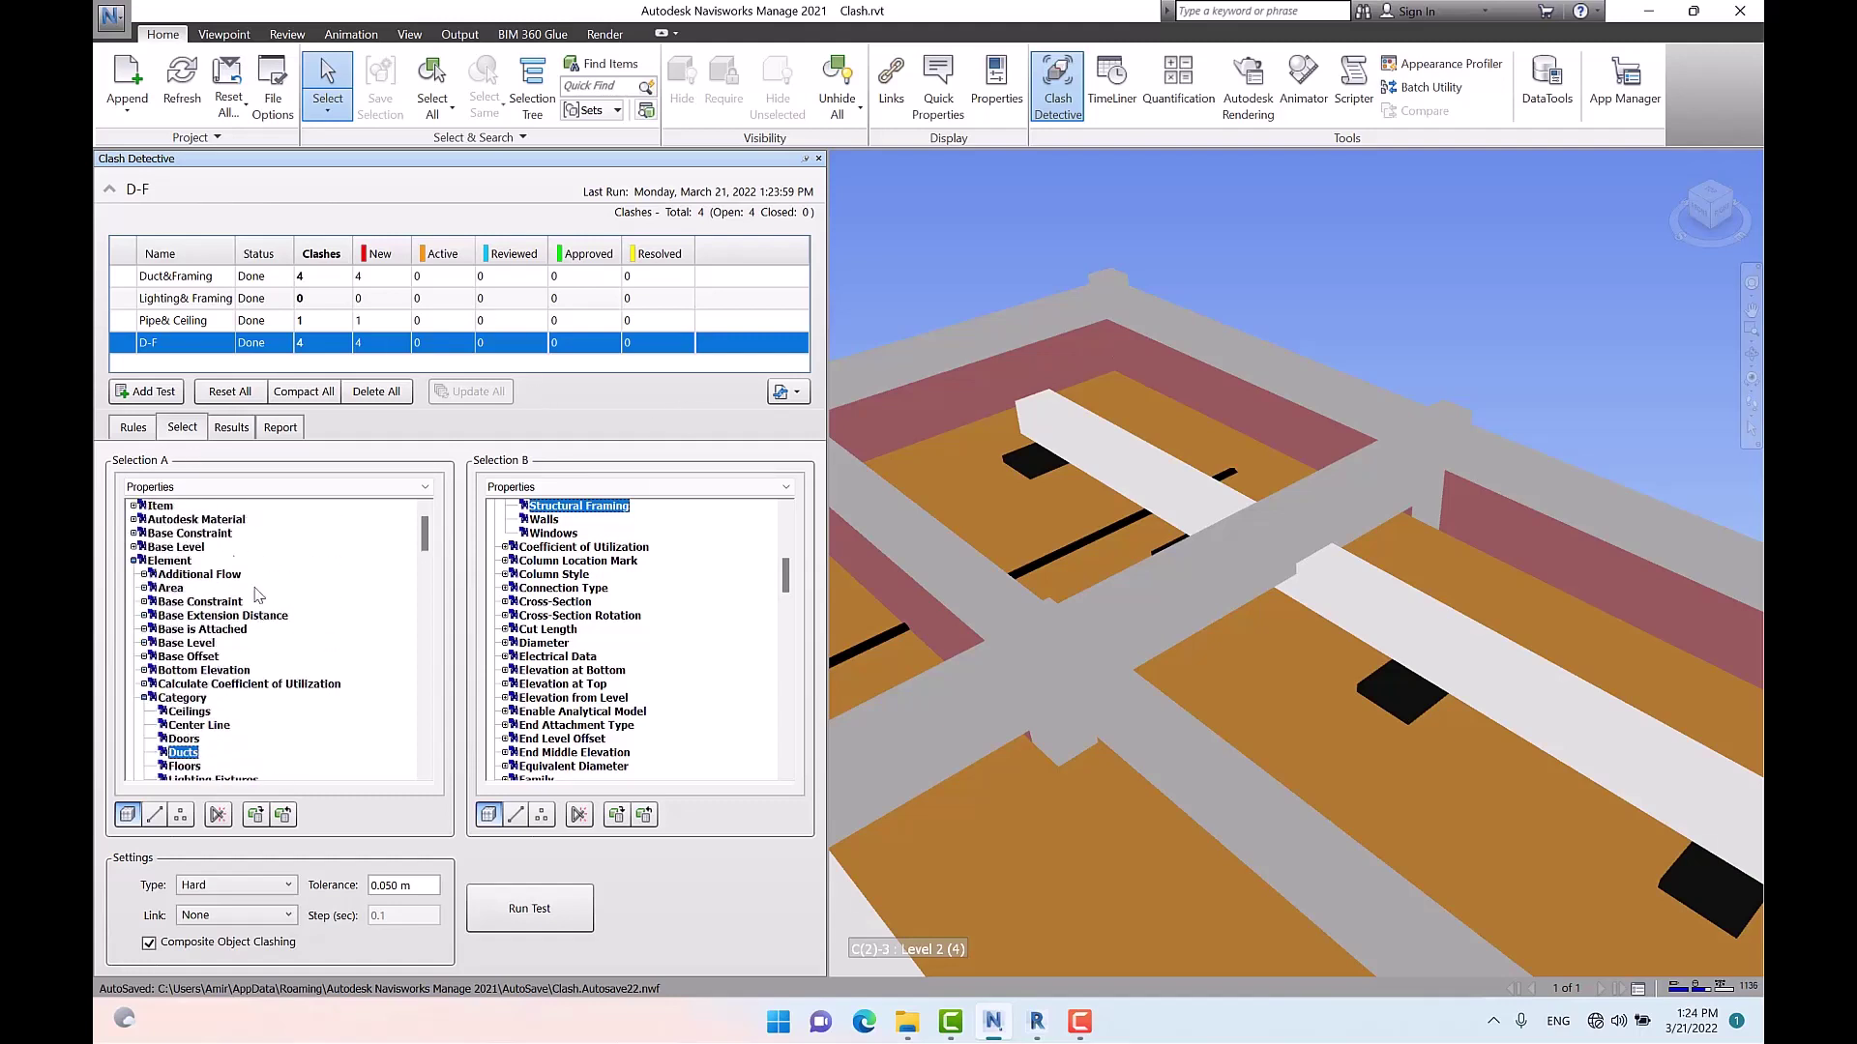
click(192, 491)
click(192, 504)
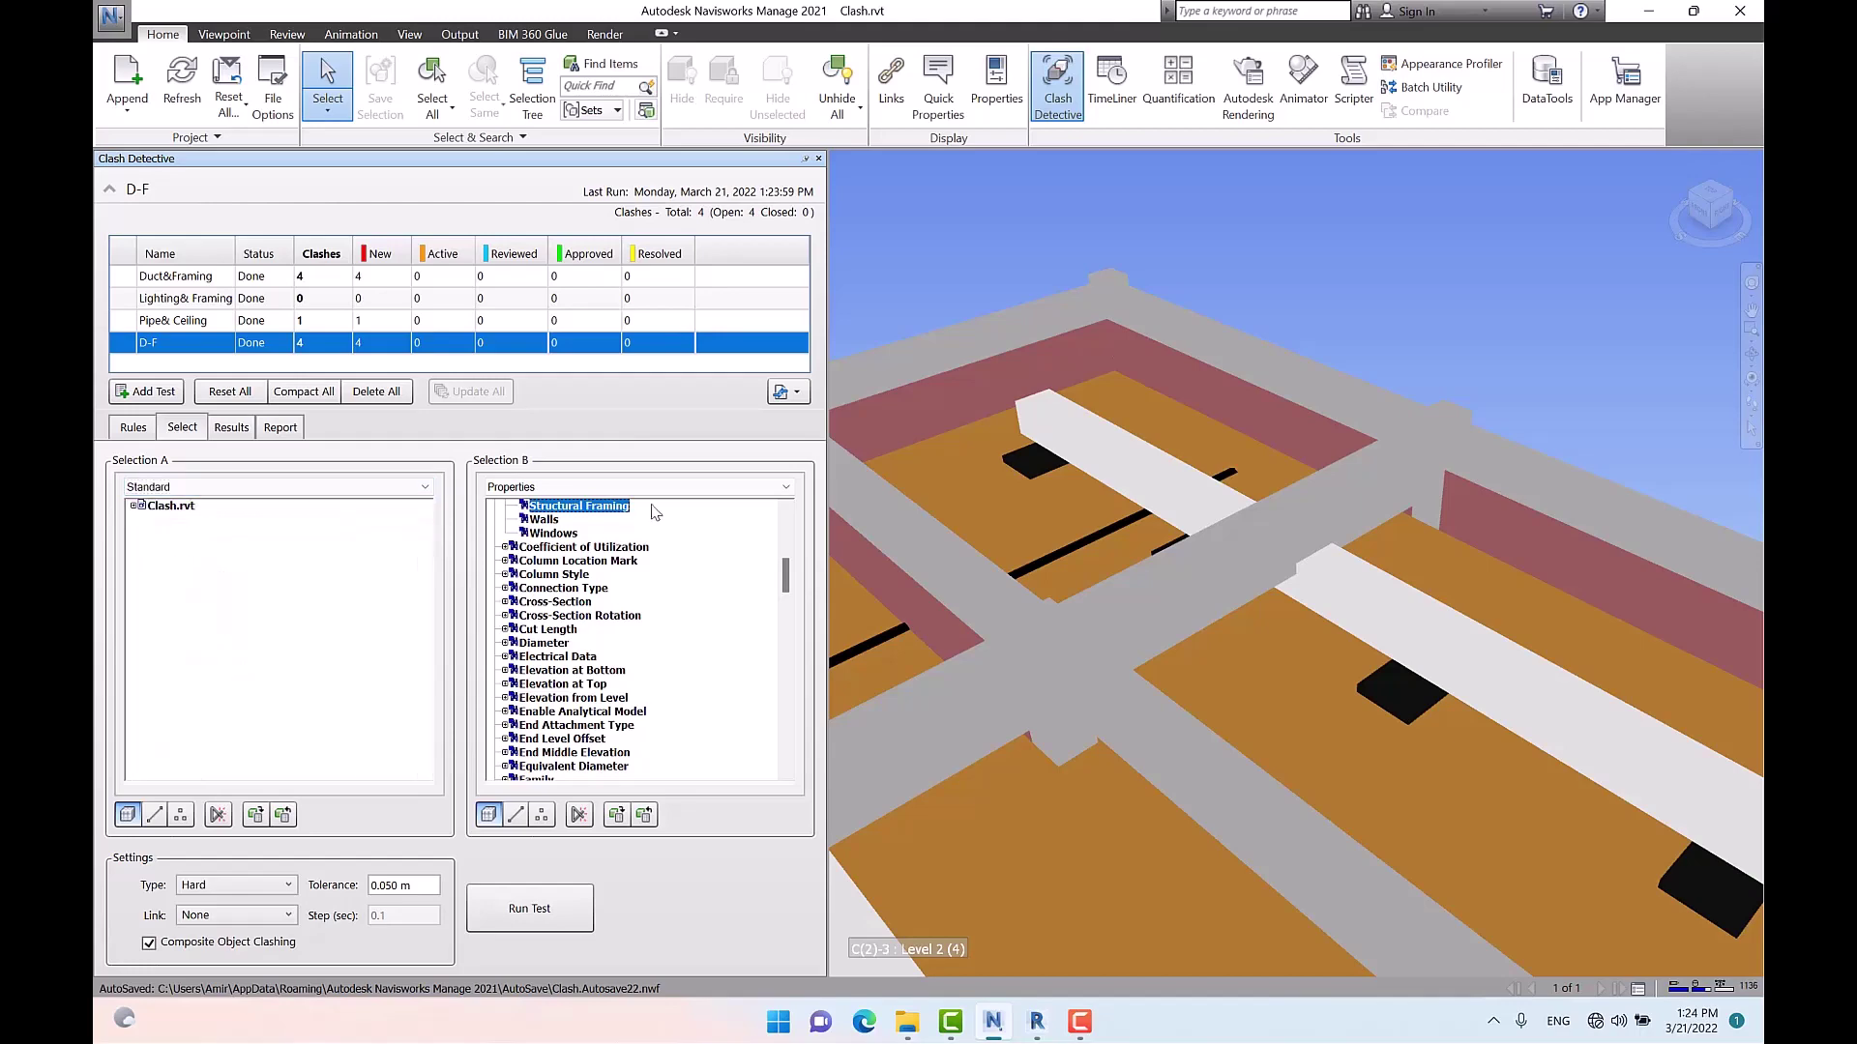
click(600, 487)
click(572, 504)
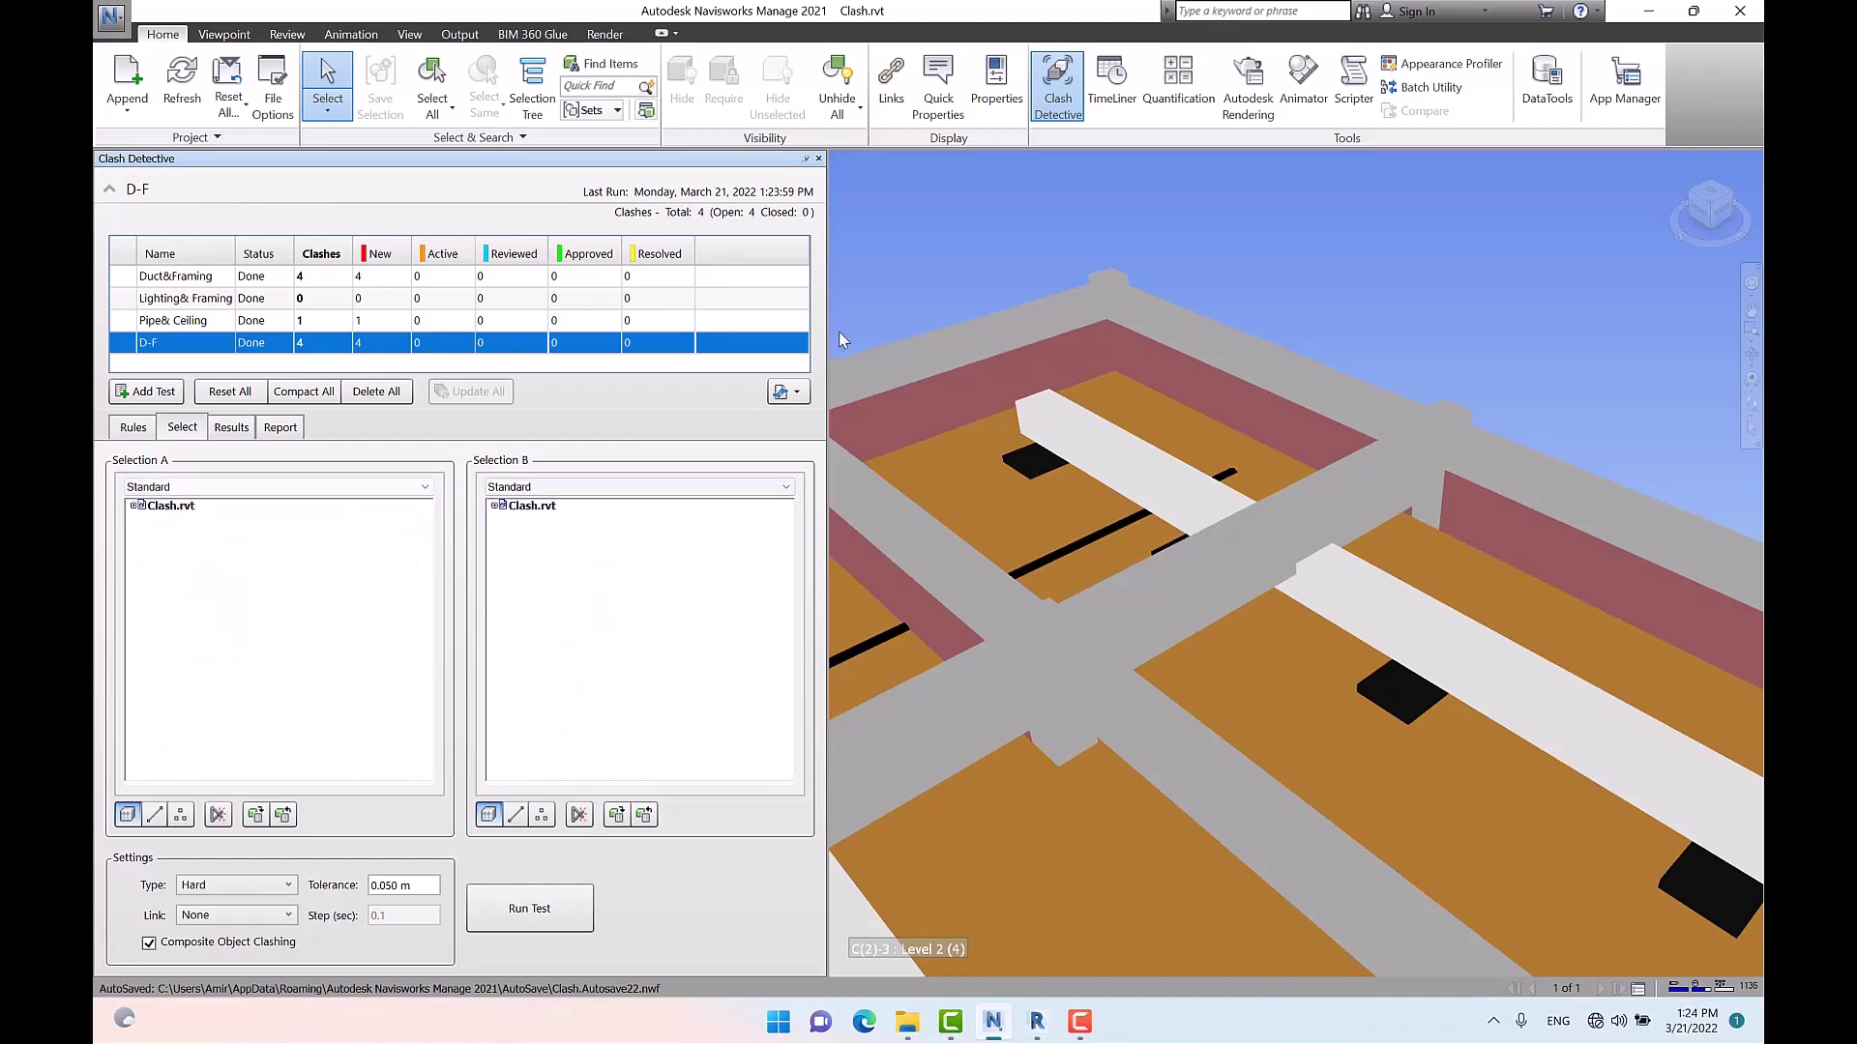
Select one of the cross beams over the ducts together with all other items of the same type
scroll(1271, 452, down, 5)
scroll(1271, 451, down, 2)
mouse_move(1335, 551)
middle_down()
mouse_move(1227, 595)
mouse_move(1314, 551)
mouse_move(1340, 584)
middle_up()
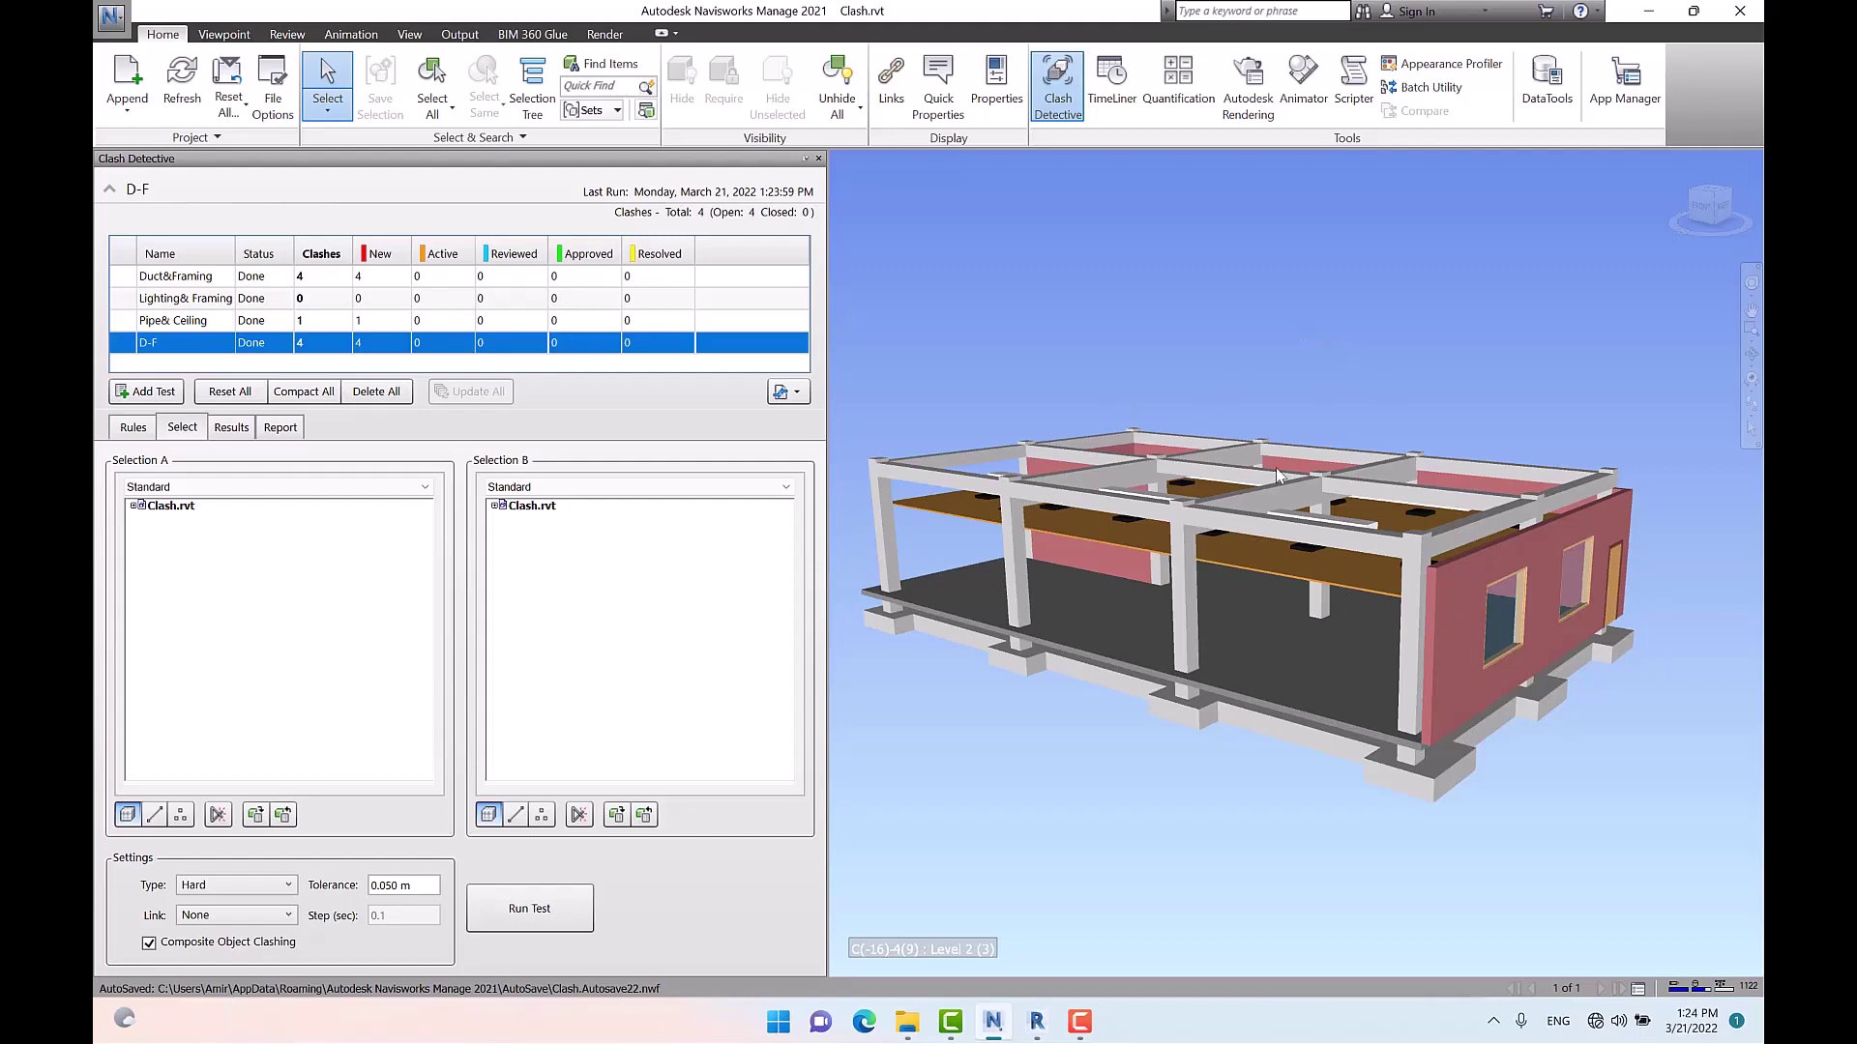
scroll(1202, 531, up, 2)
scroll(1159, 624, up, 8)
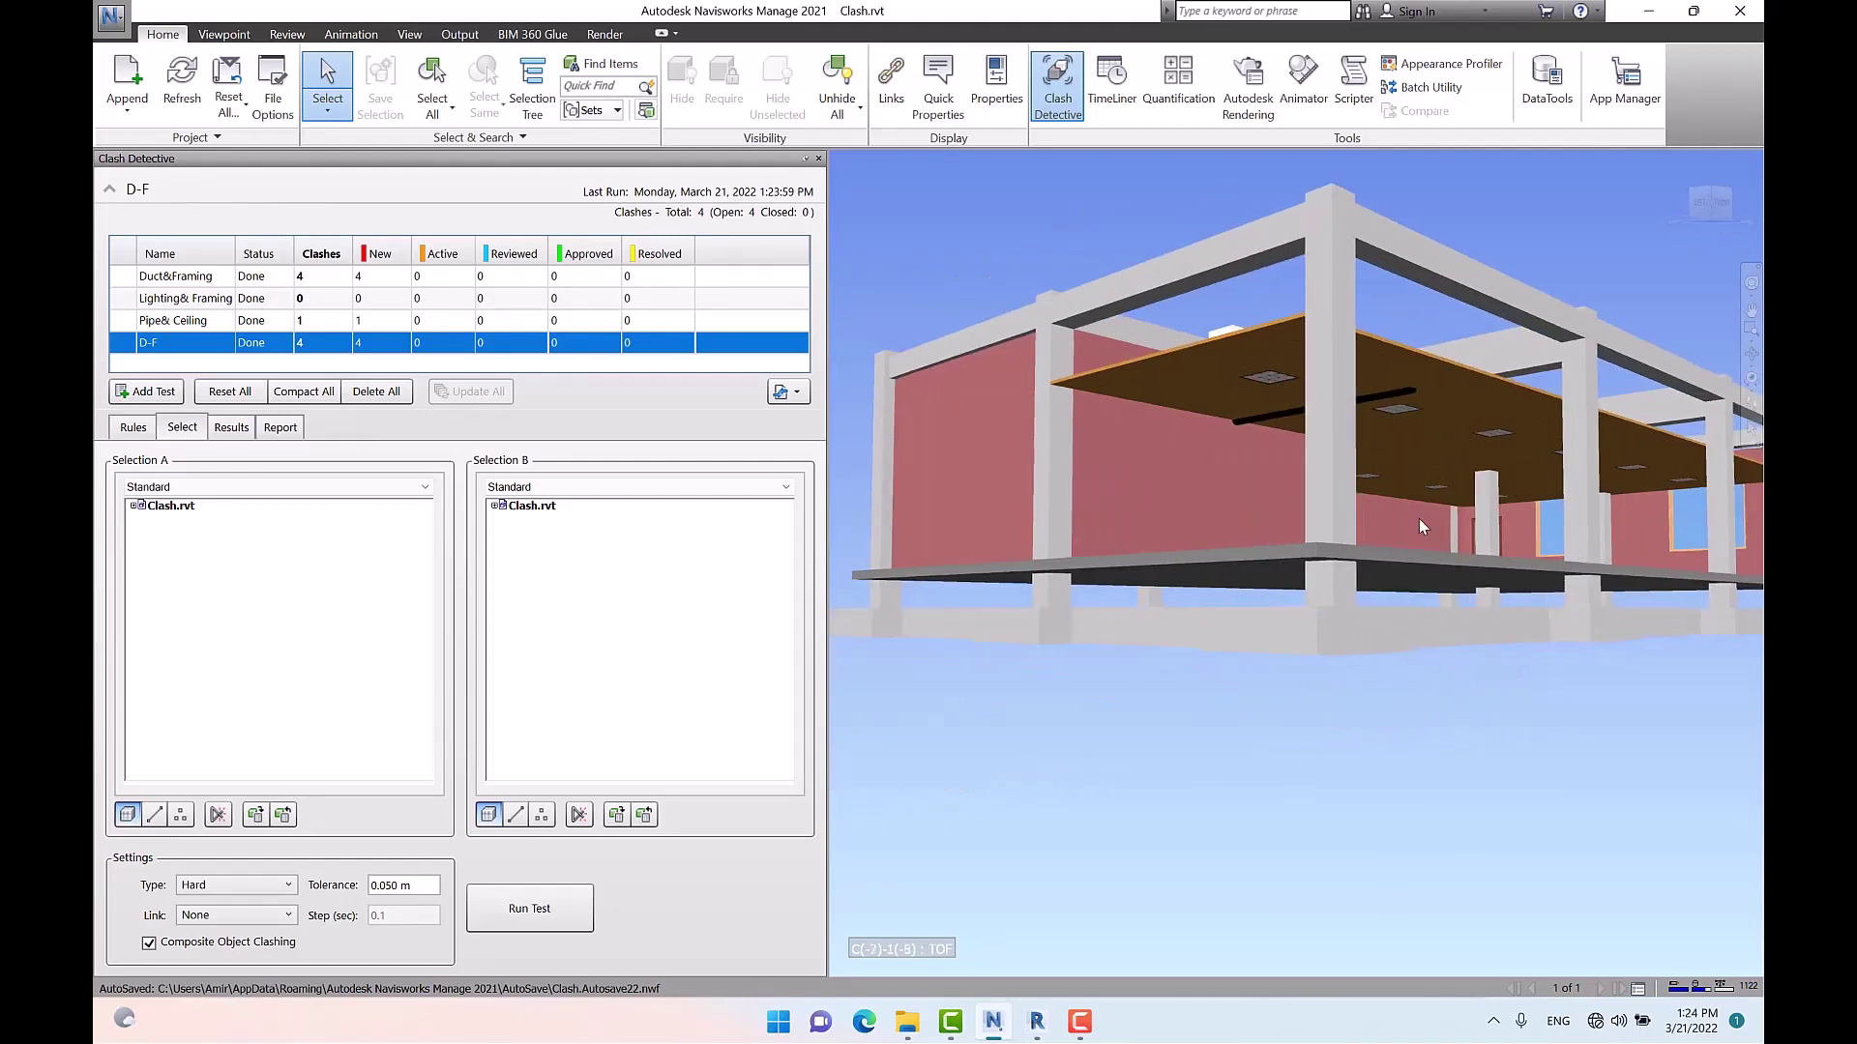
middle_drag(1425, 581, 1387, 489)
scroll(1402, 656, down, 5)
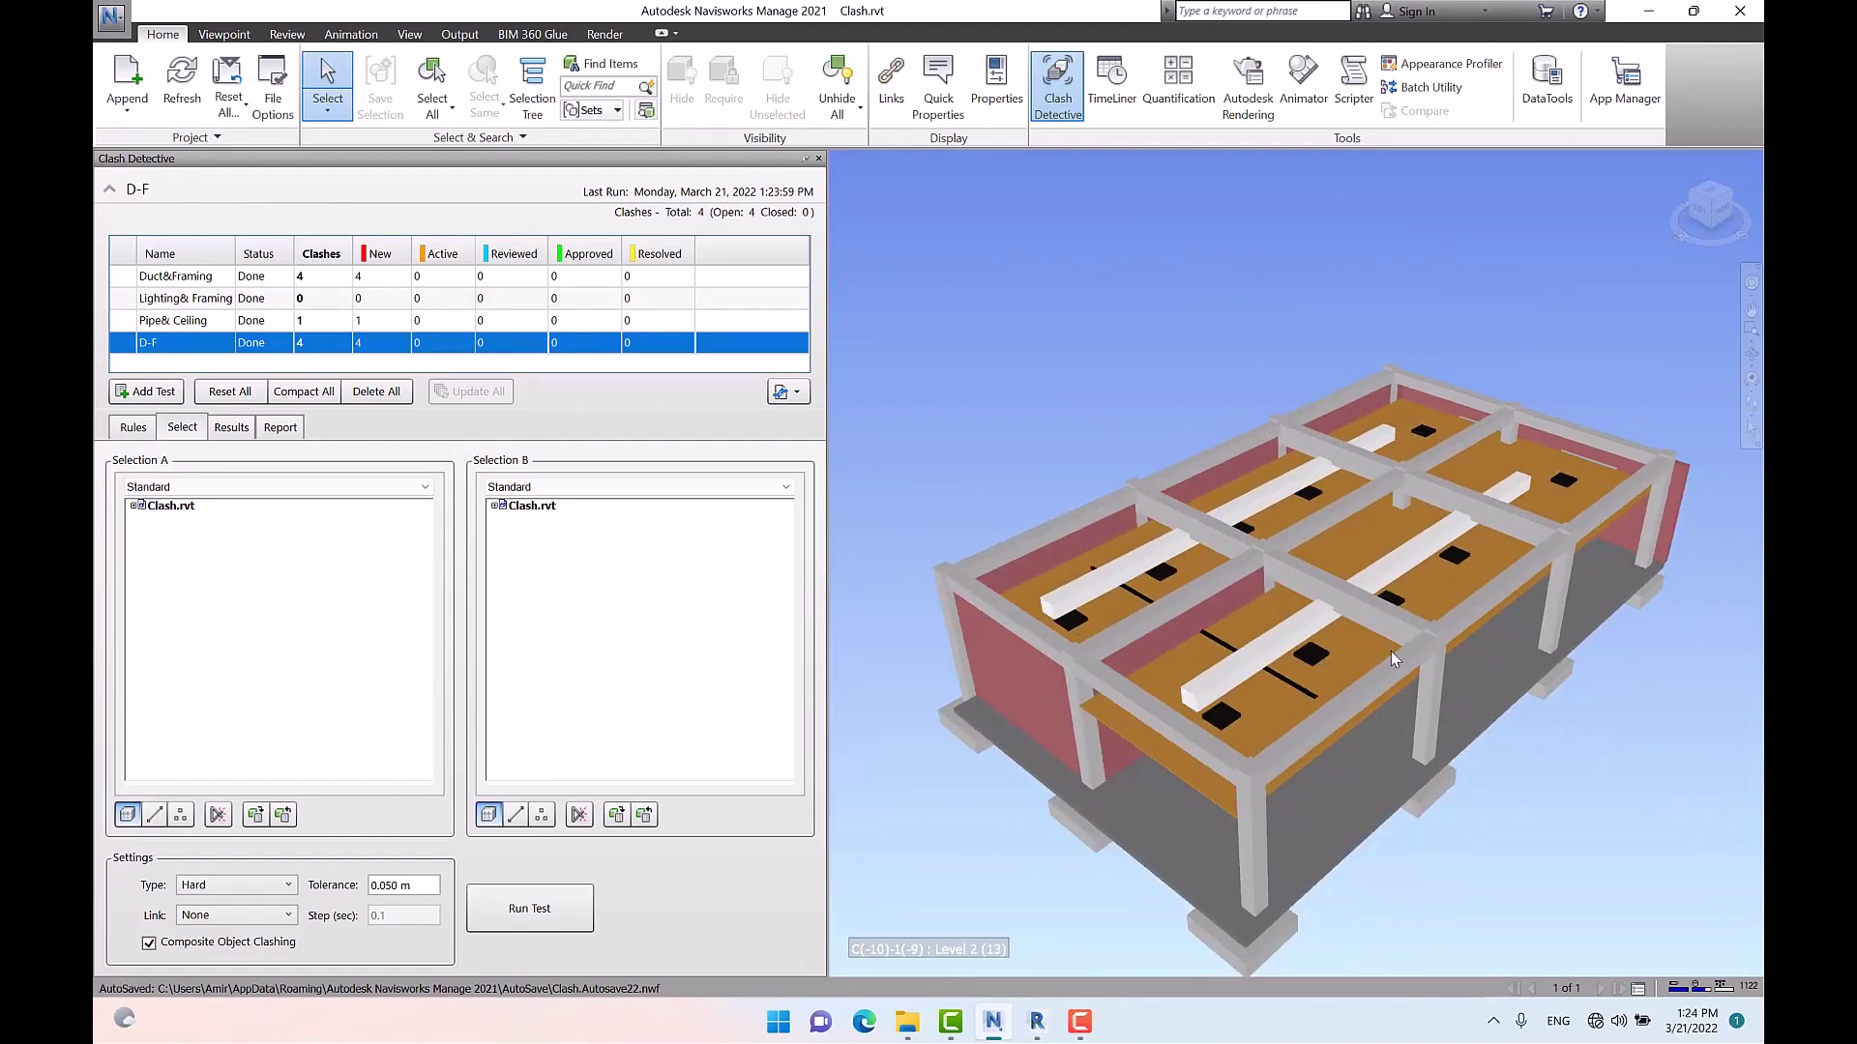
scroll(1269, 527, up, 3)
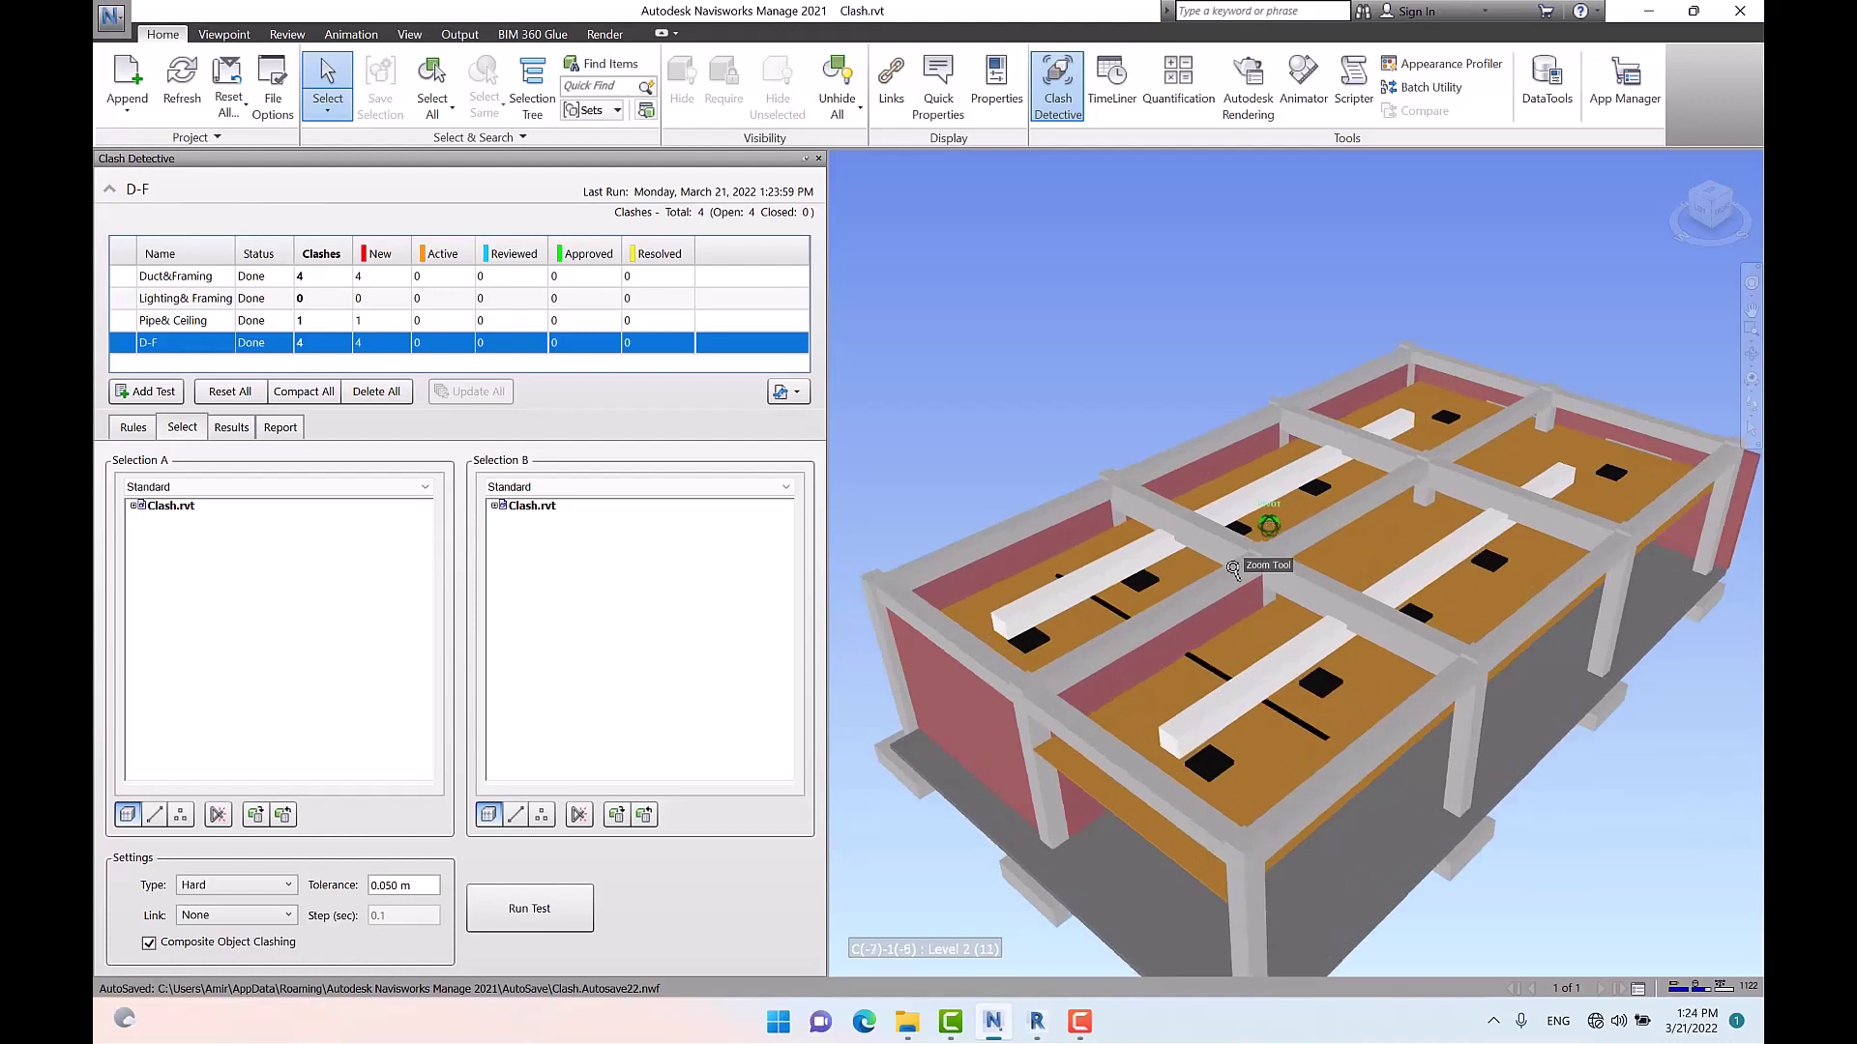
scroll(1233, 568, up, 2)
click(1130, 505)
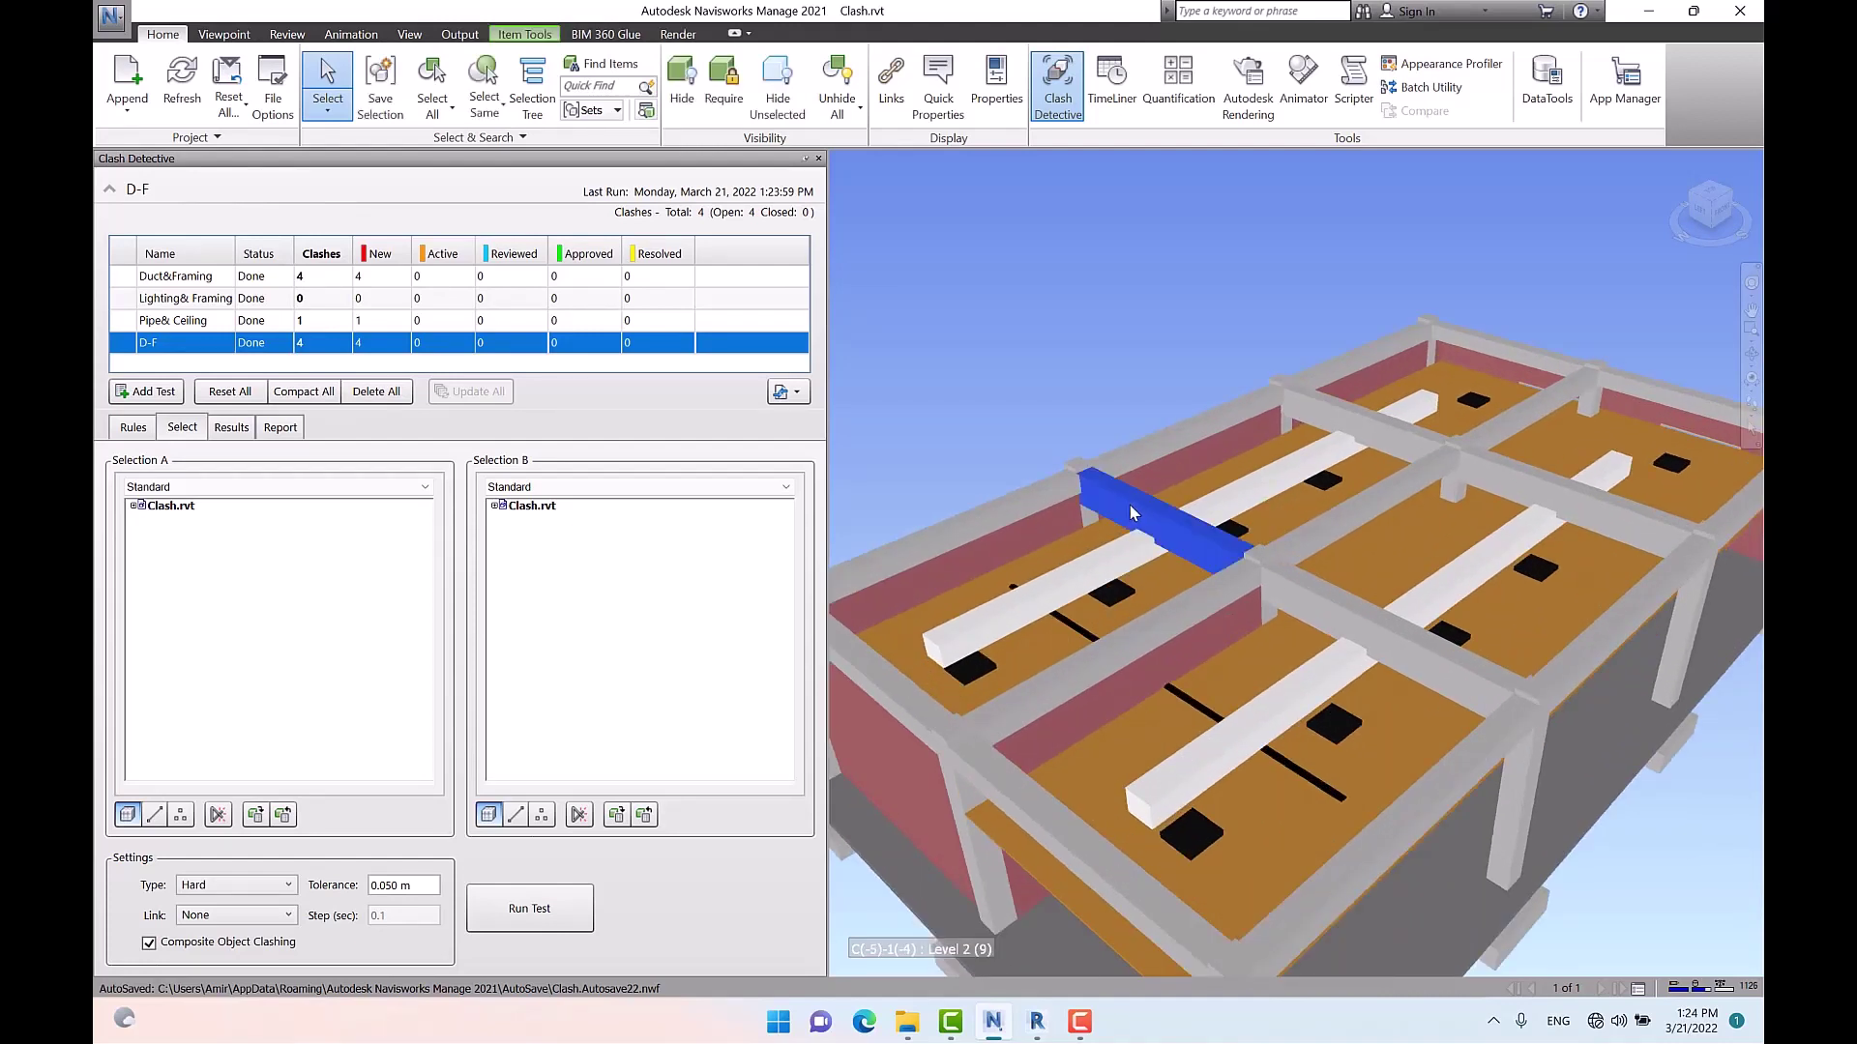
click(492, 111)
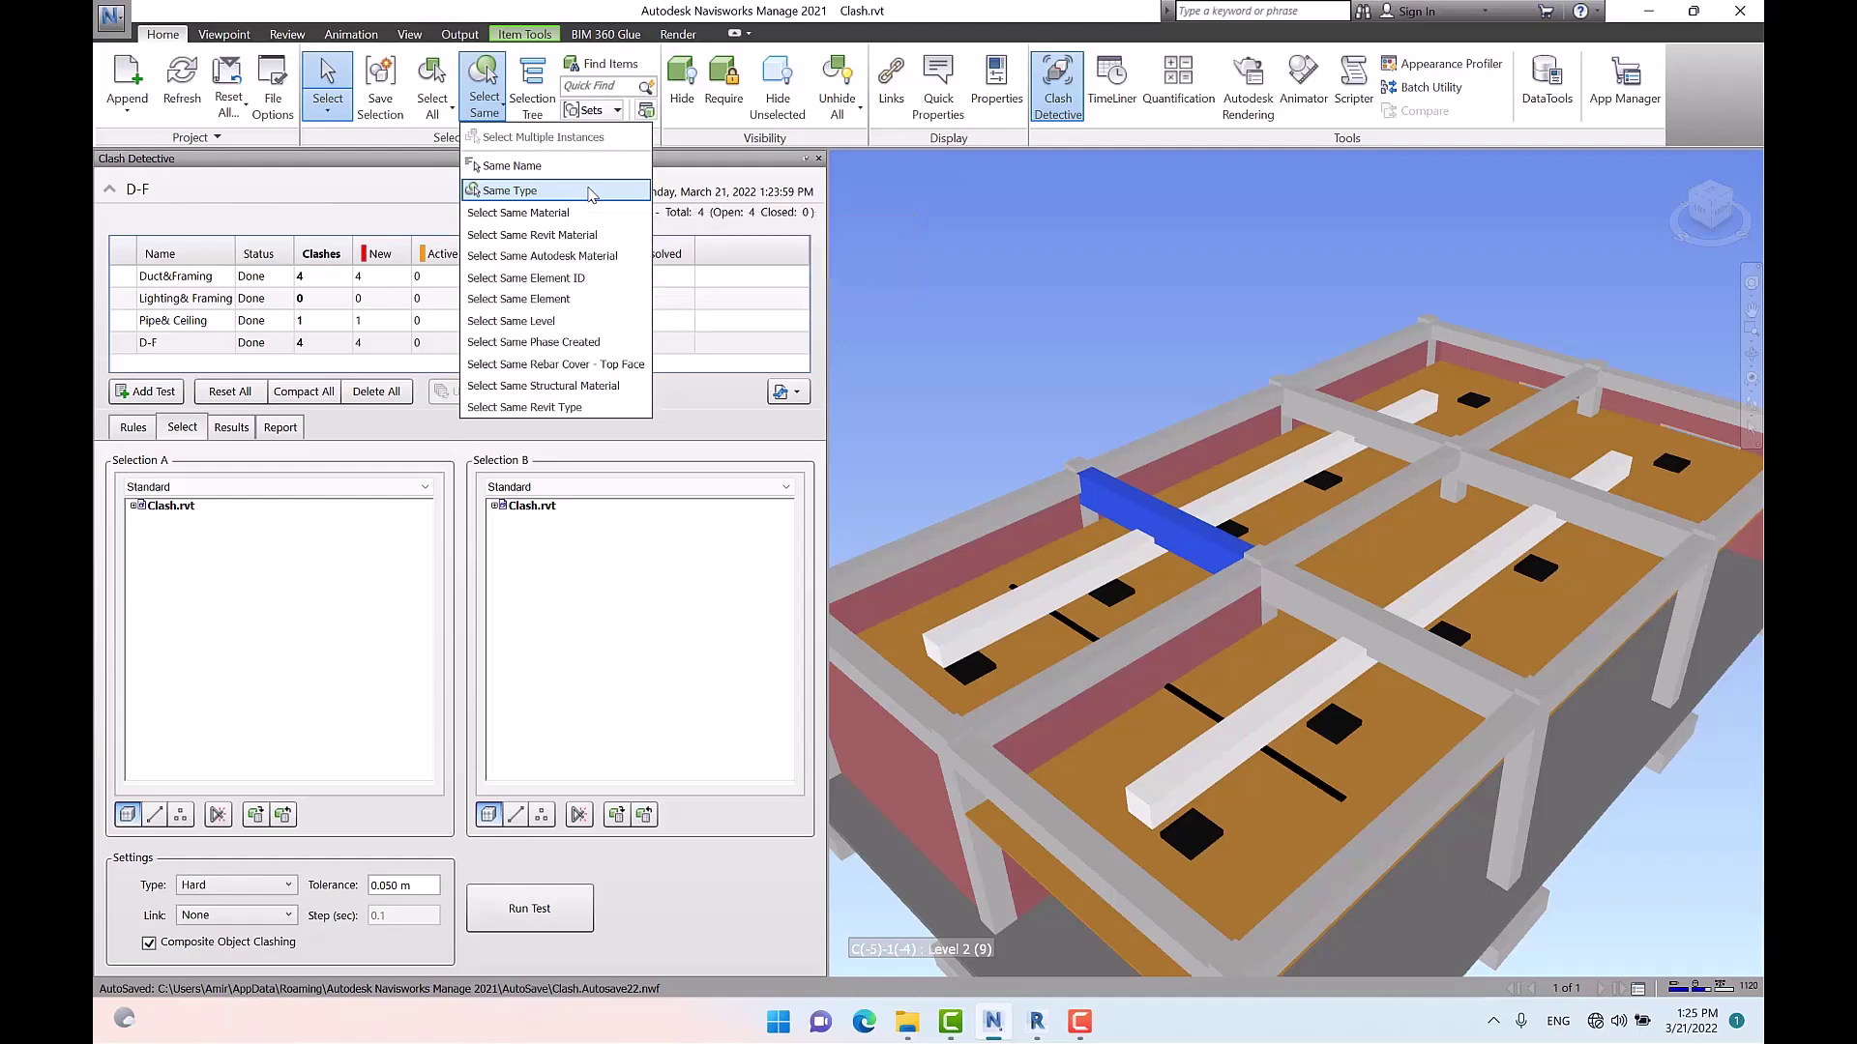
click(592, 192)
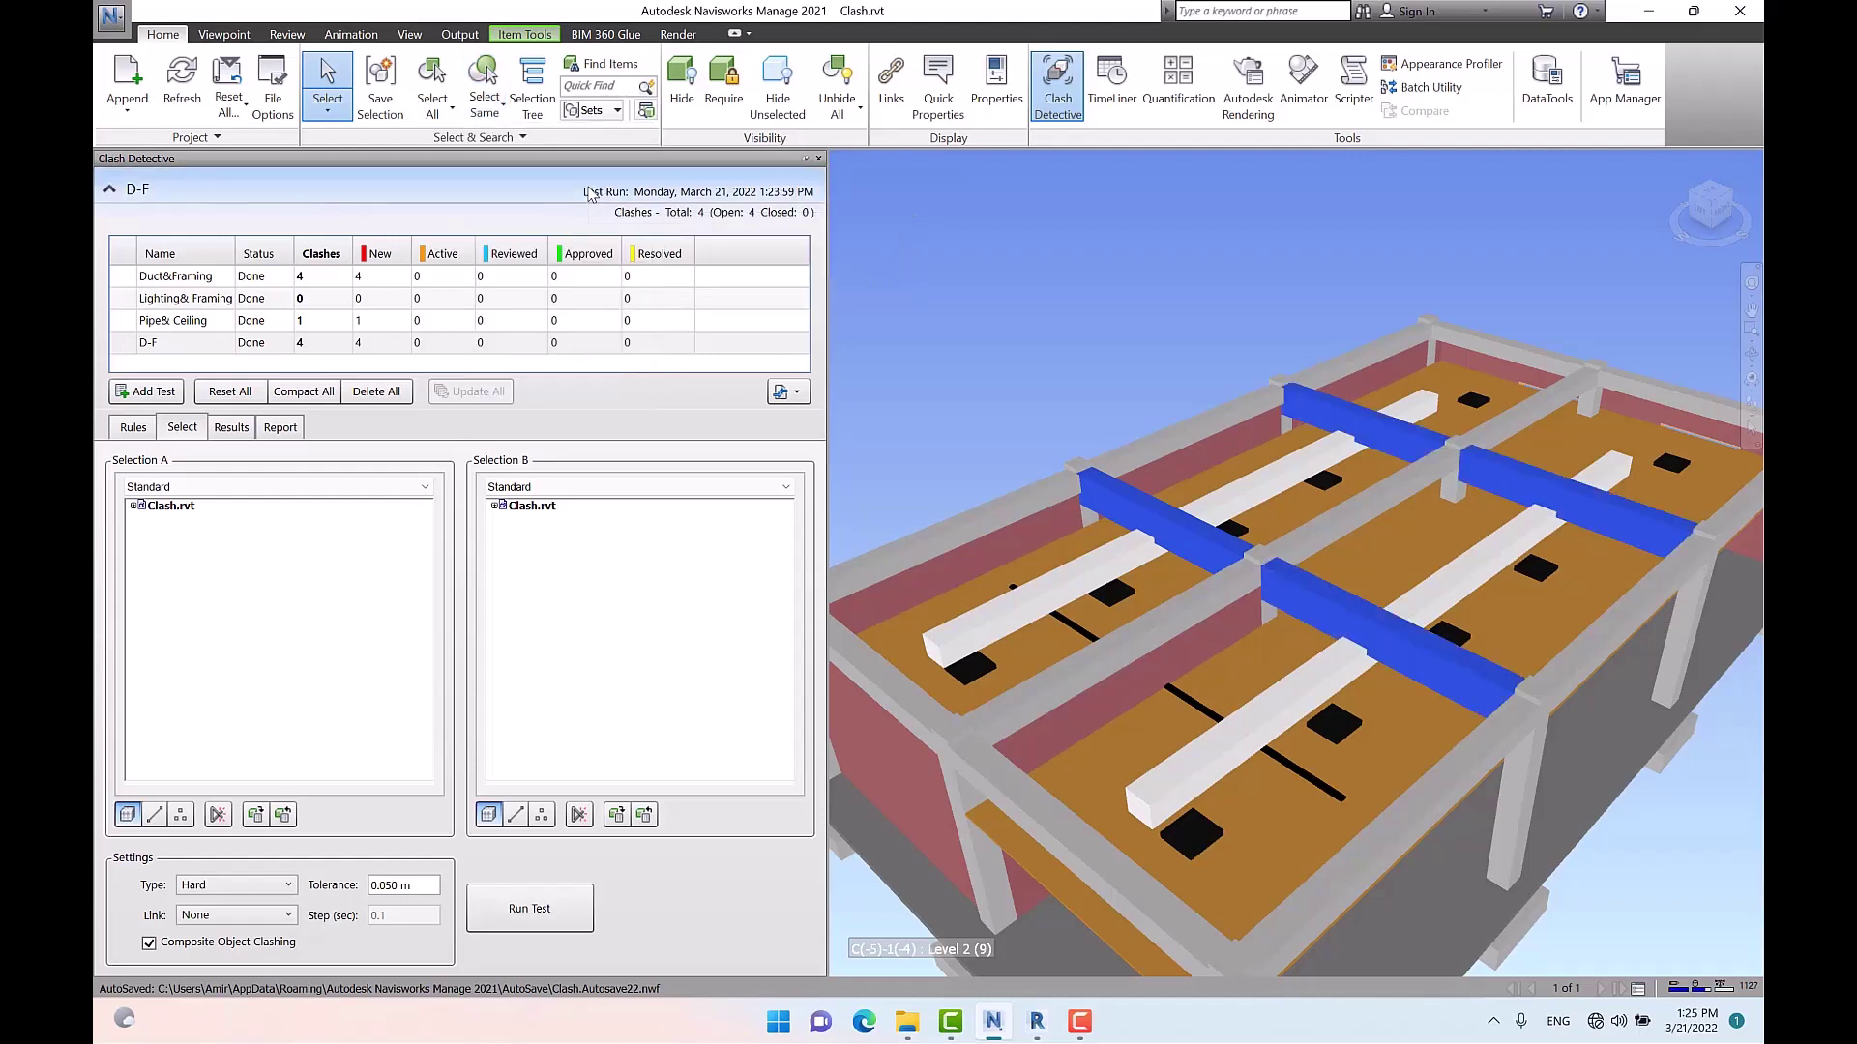
Select one edge beam and one cross beam with all items of the same types, and use them as Selection A
click(1147, 358)
click(1152, 433)
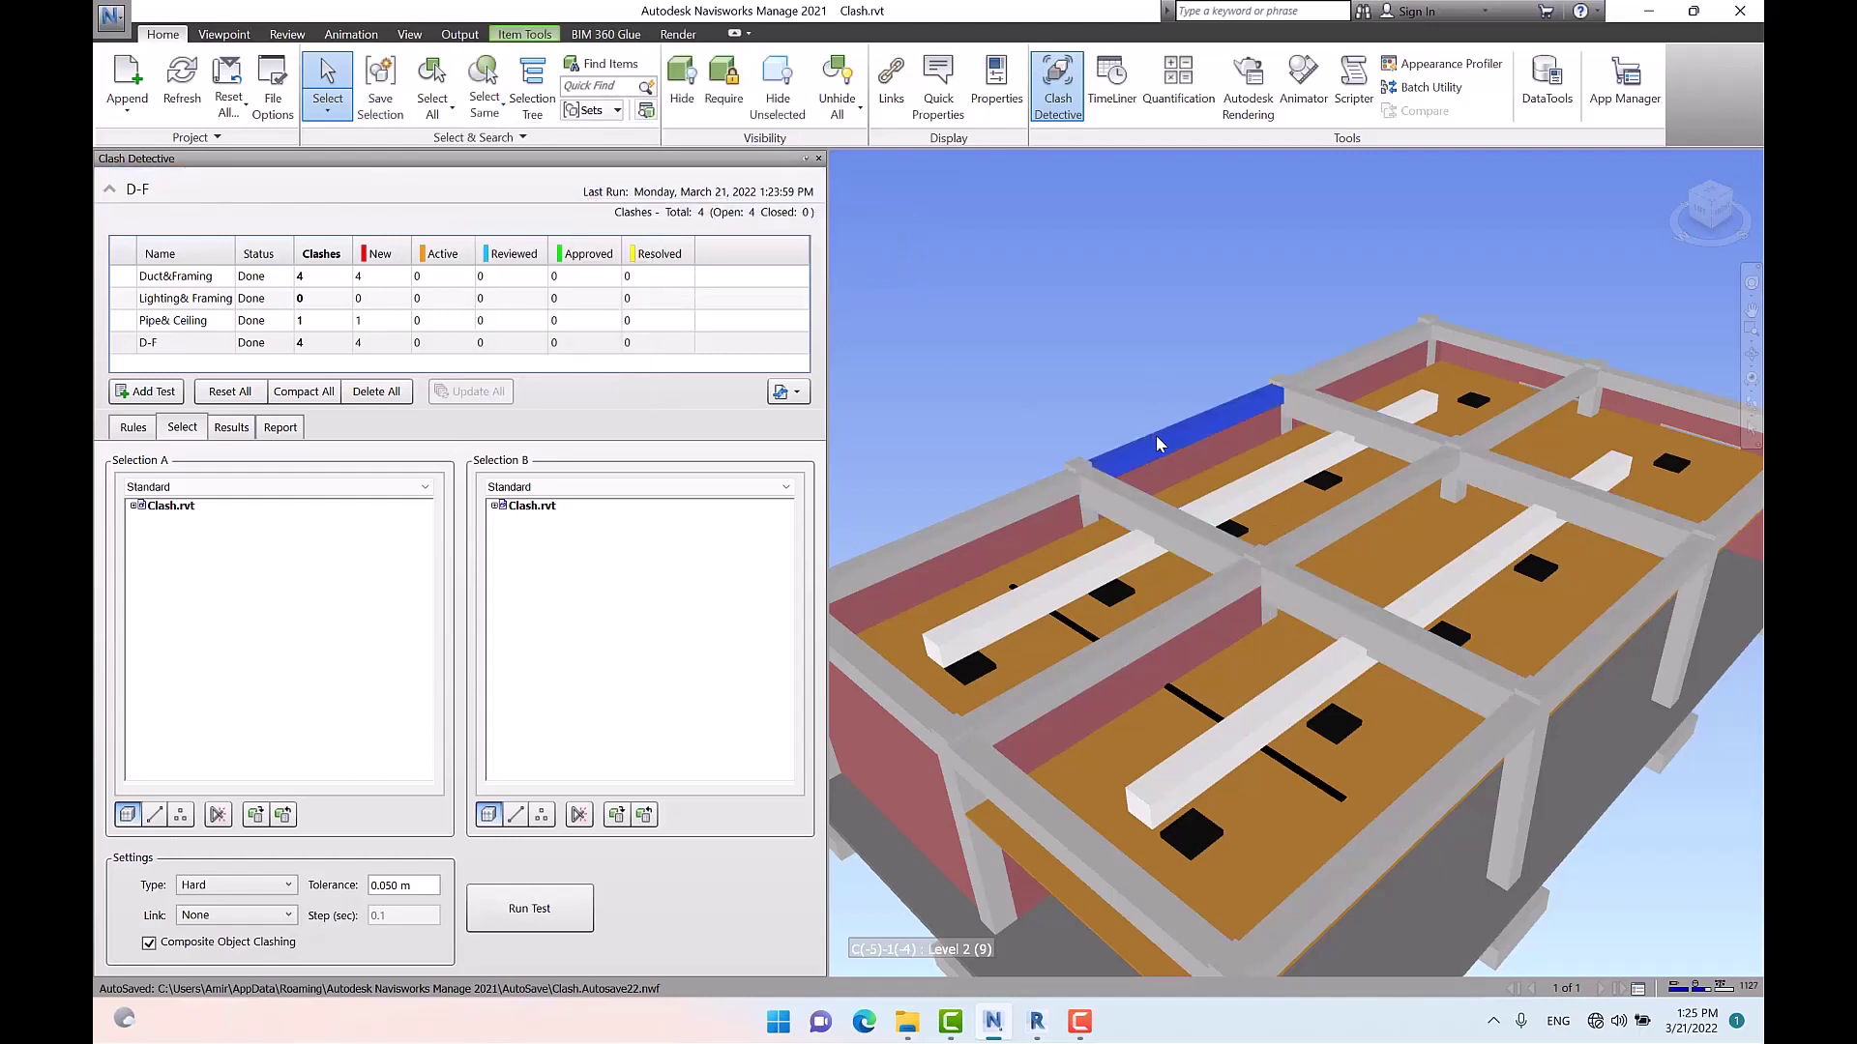
ctrl+click(1125, 499)
click(484, 101)
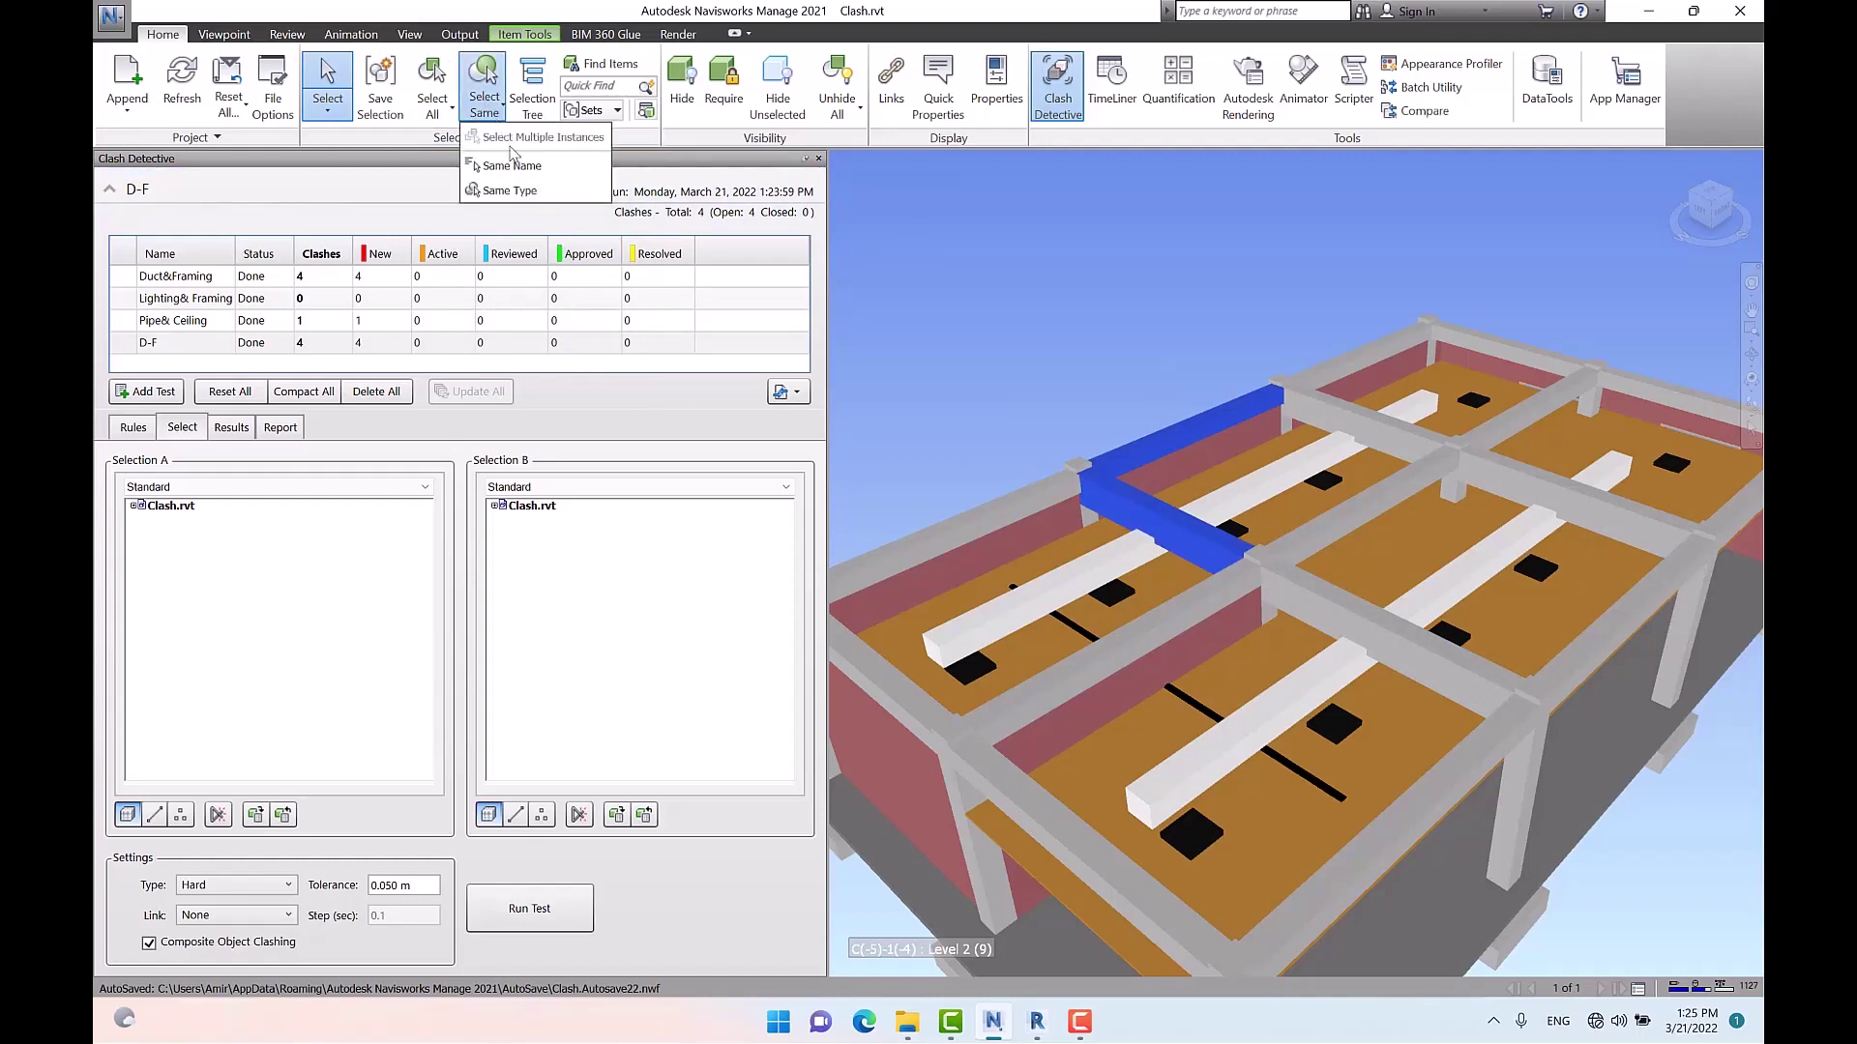
click(510, 191)
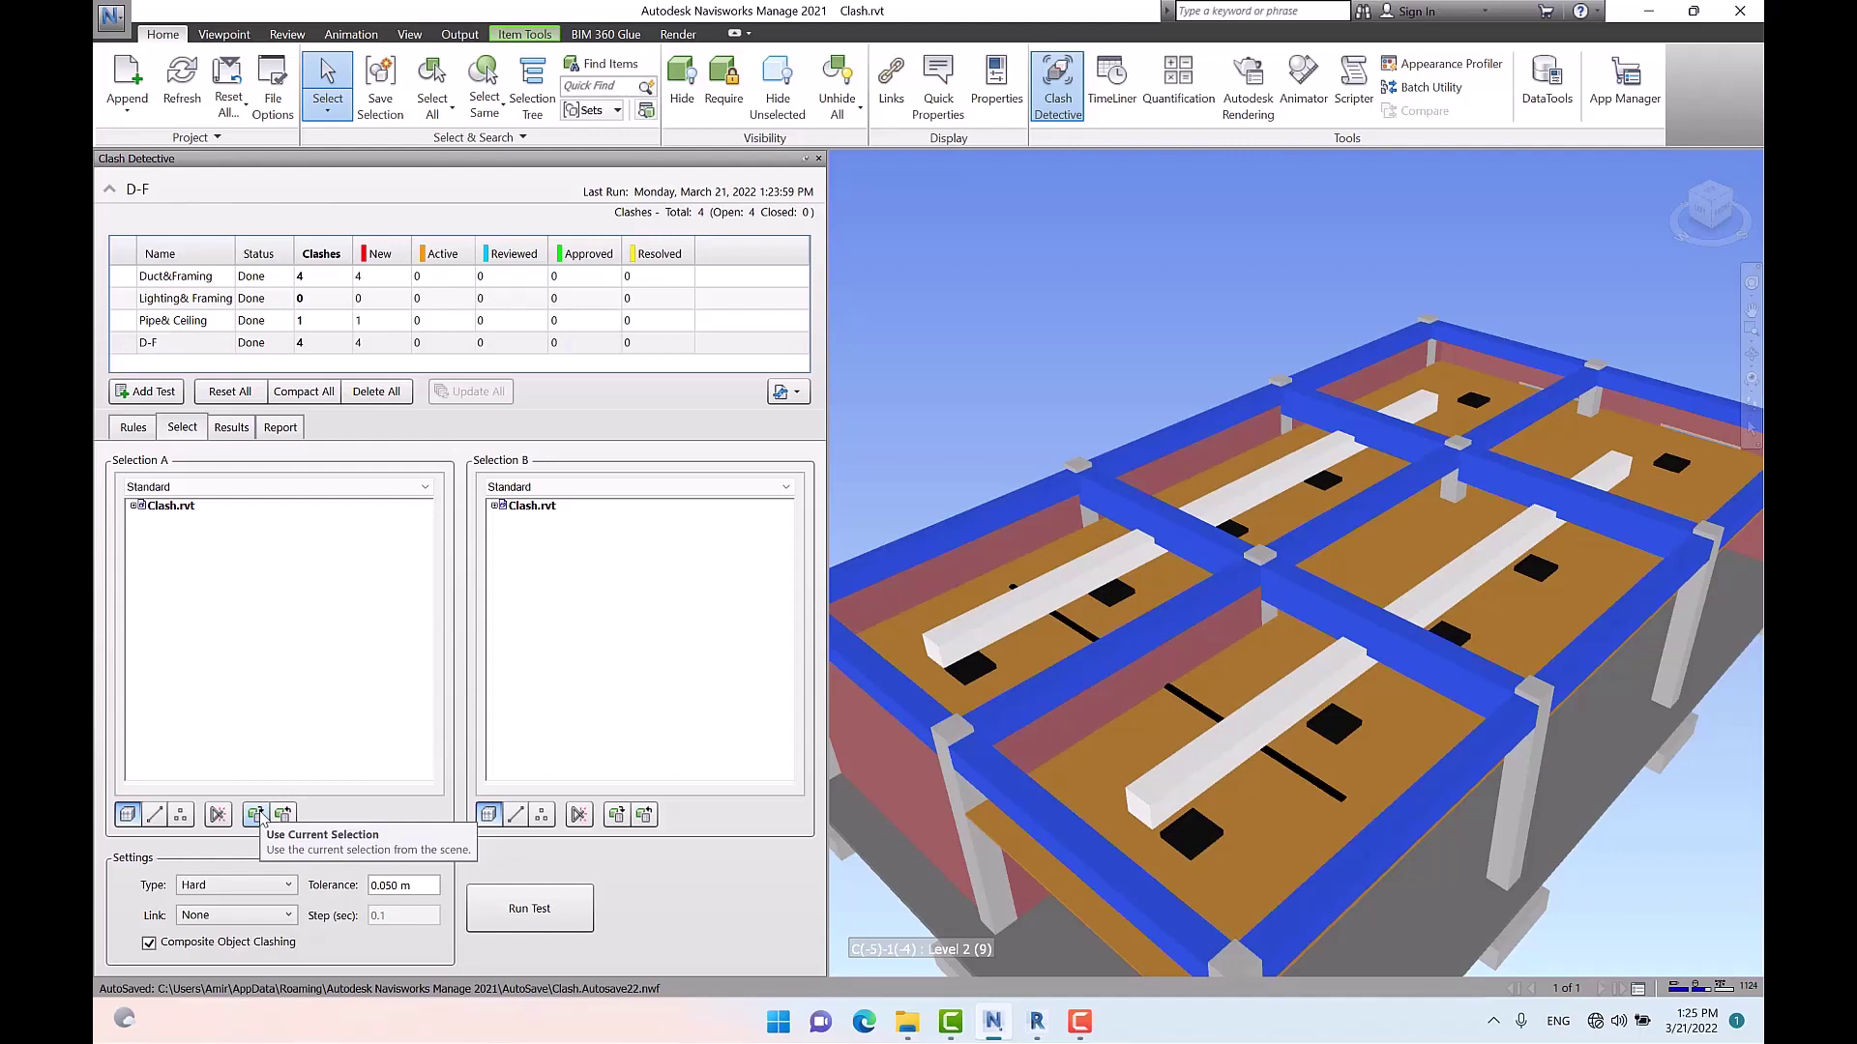
click(256, 815)
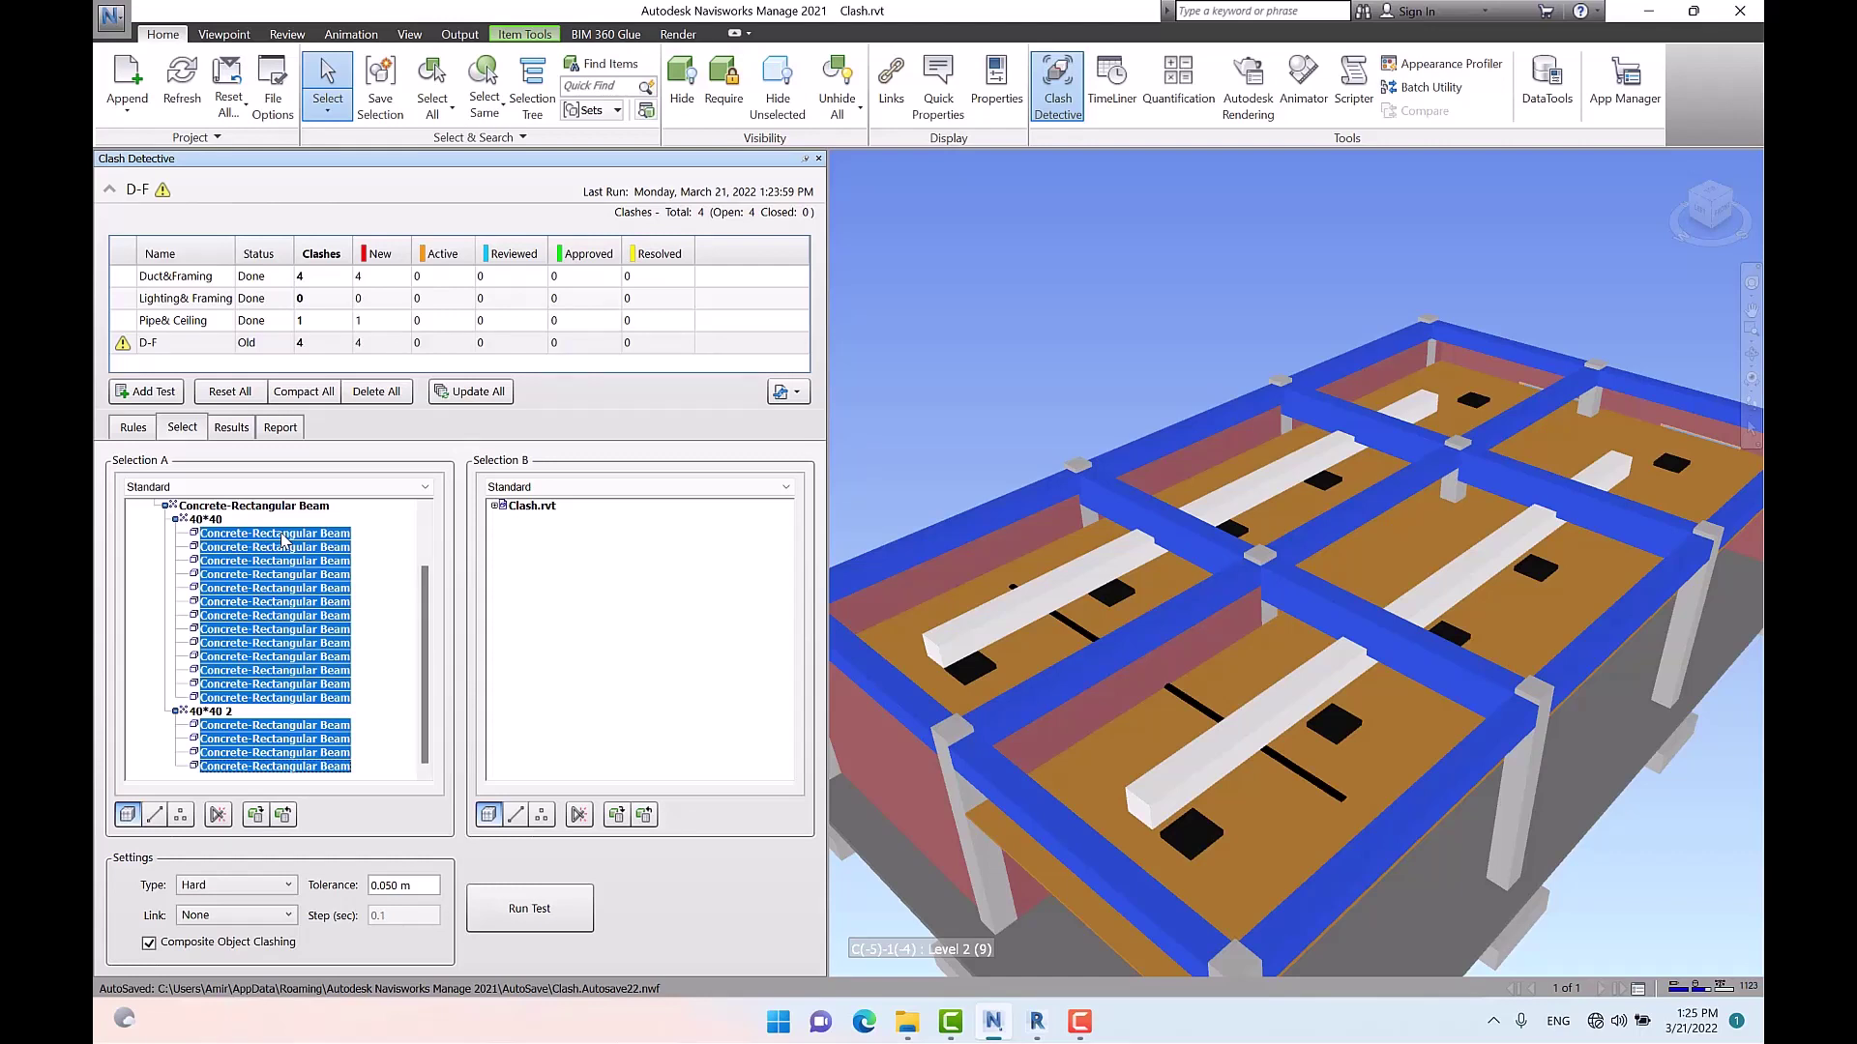
Use one rectangular duct and all others of the same type as Selection B, and run the D-F test
click(1165, 328)
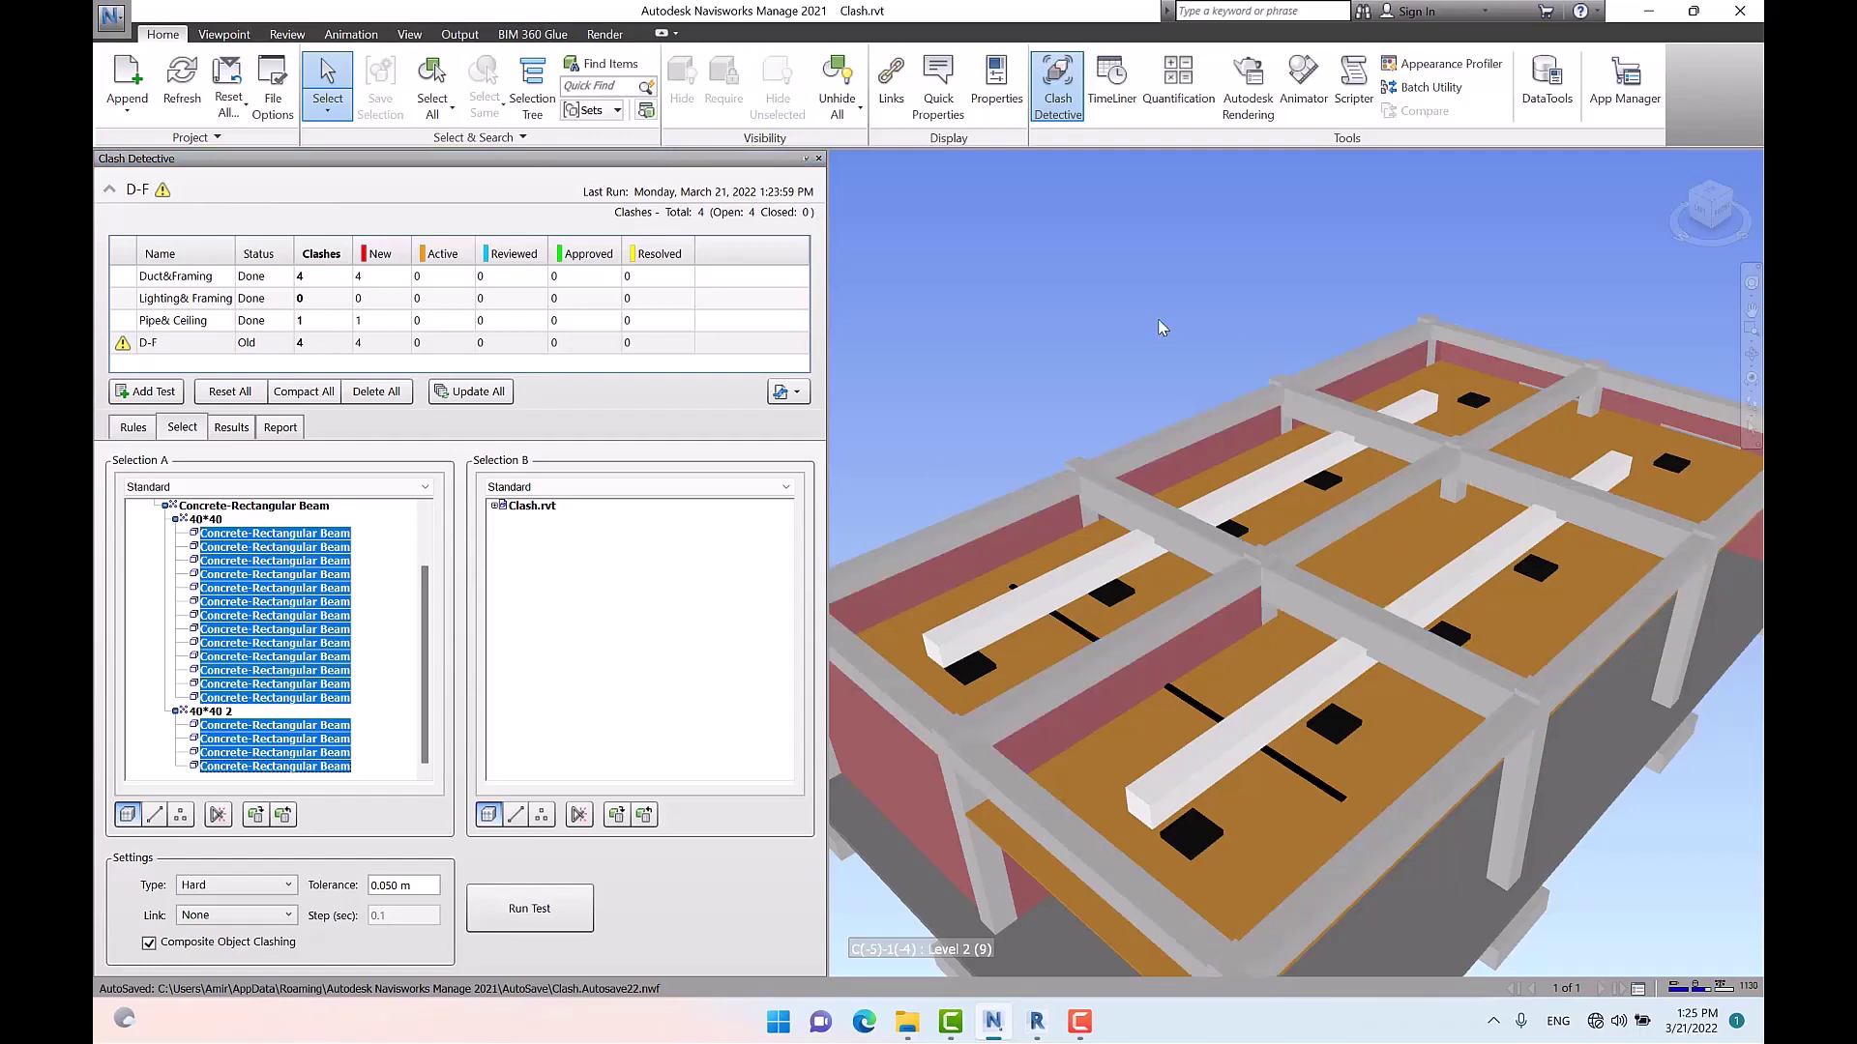
click(1271, 485)
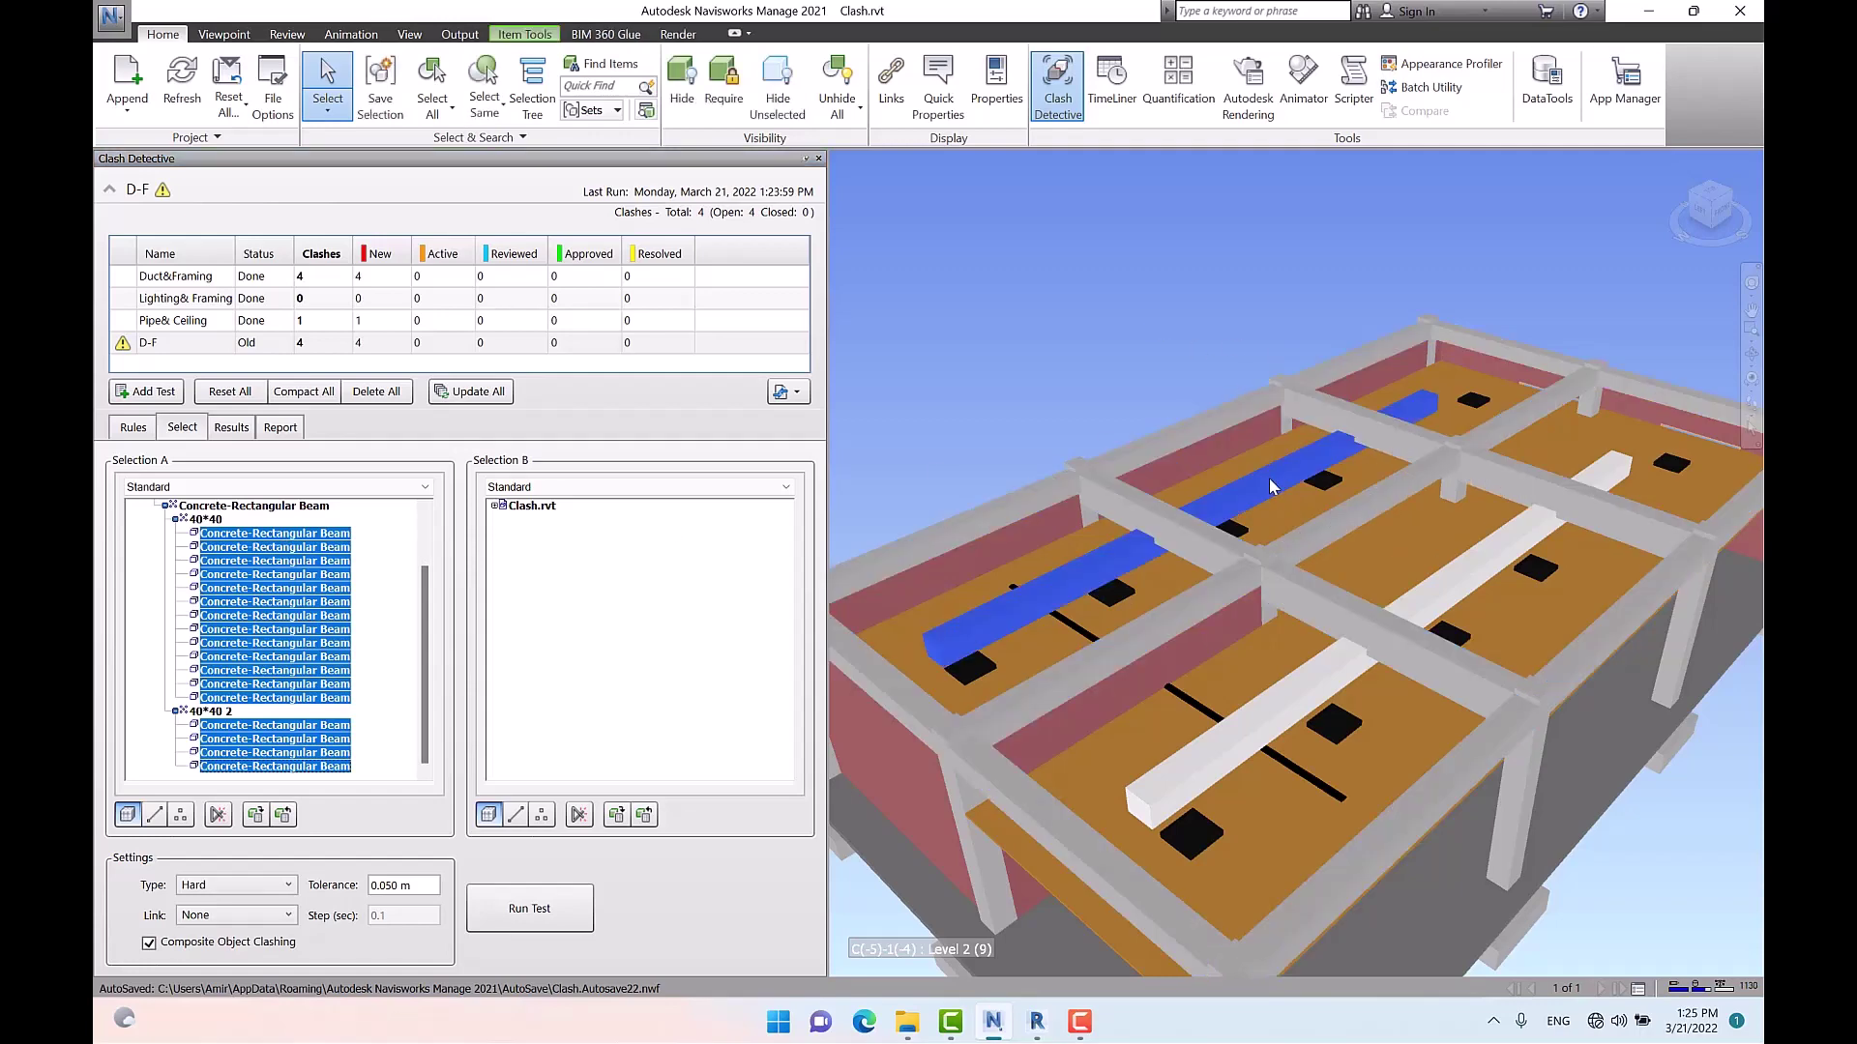
click(484, 92)
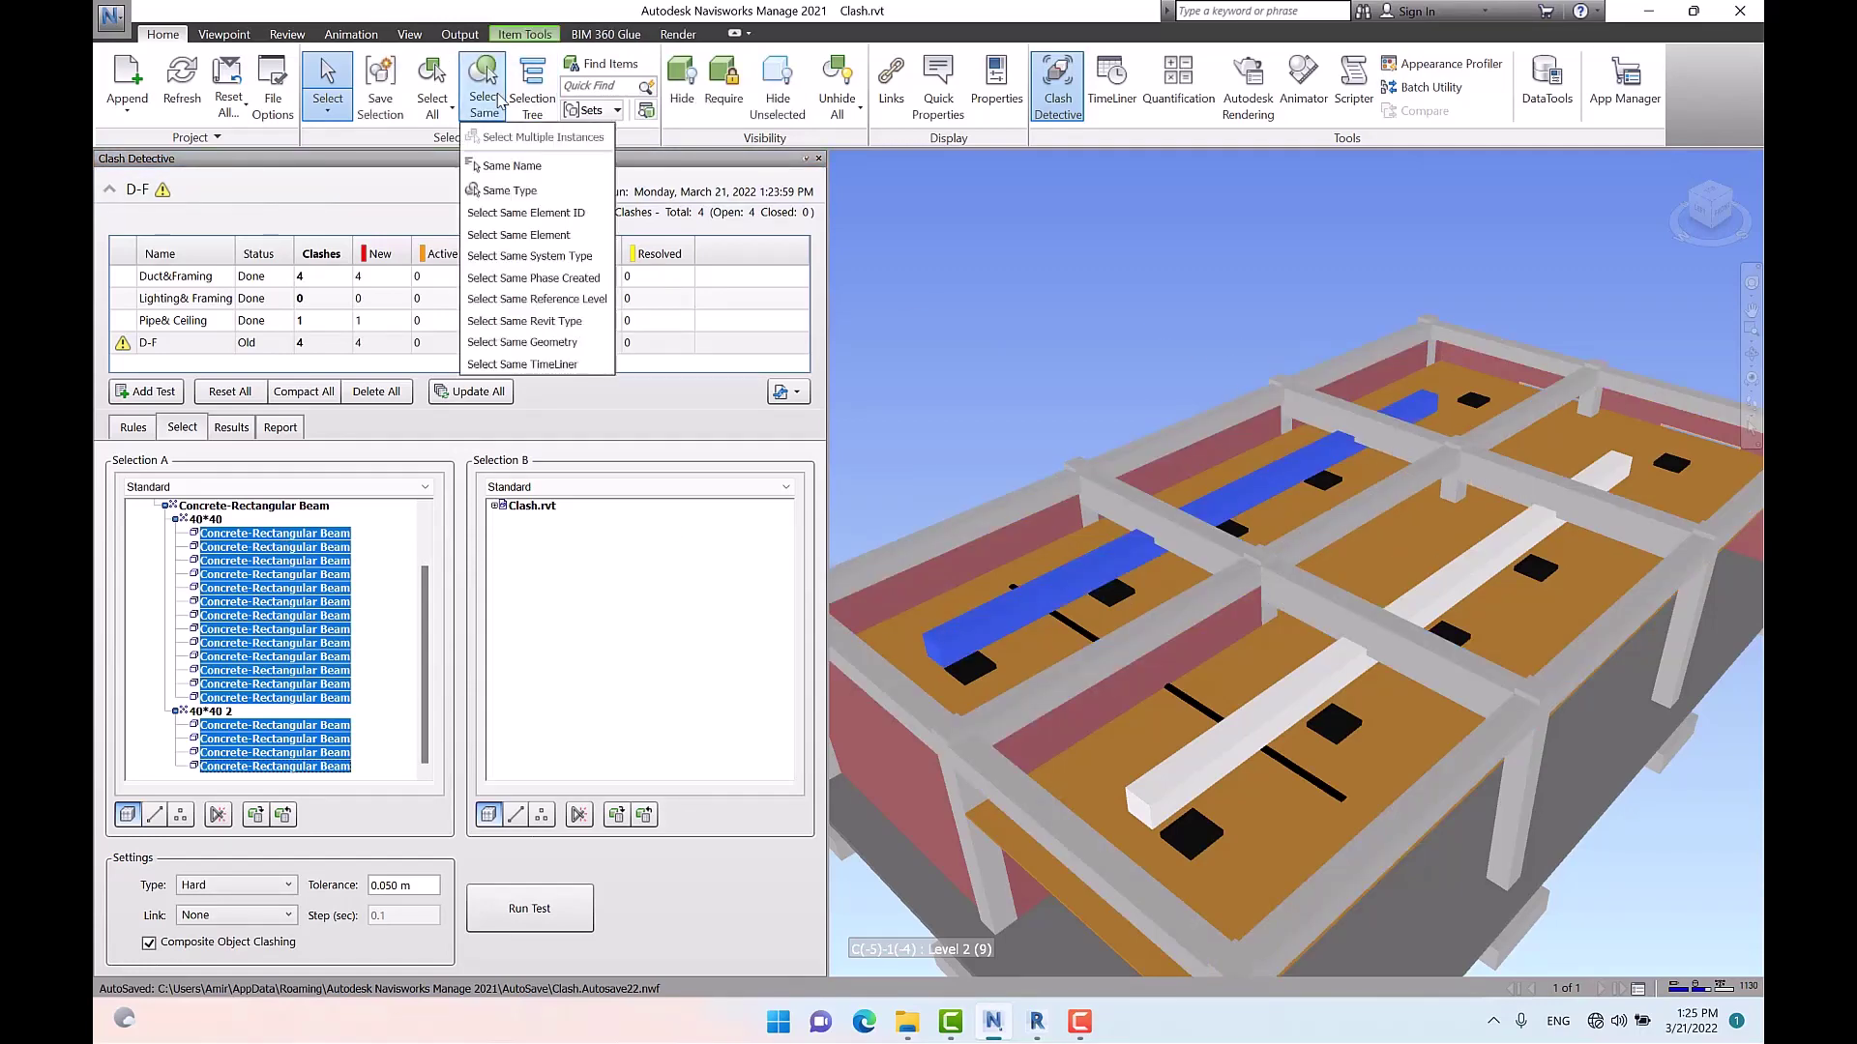
click(565, 193)
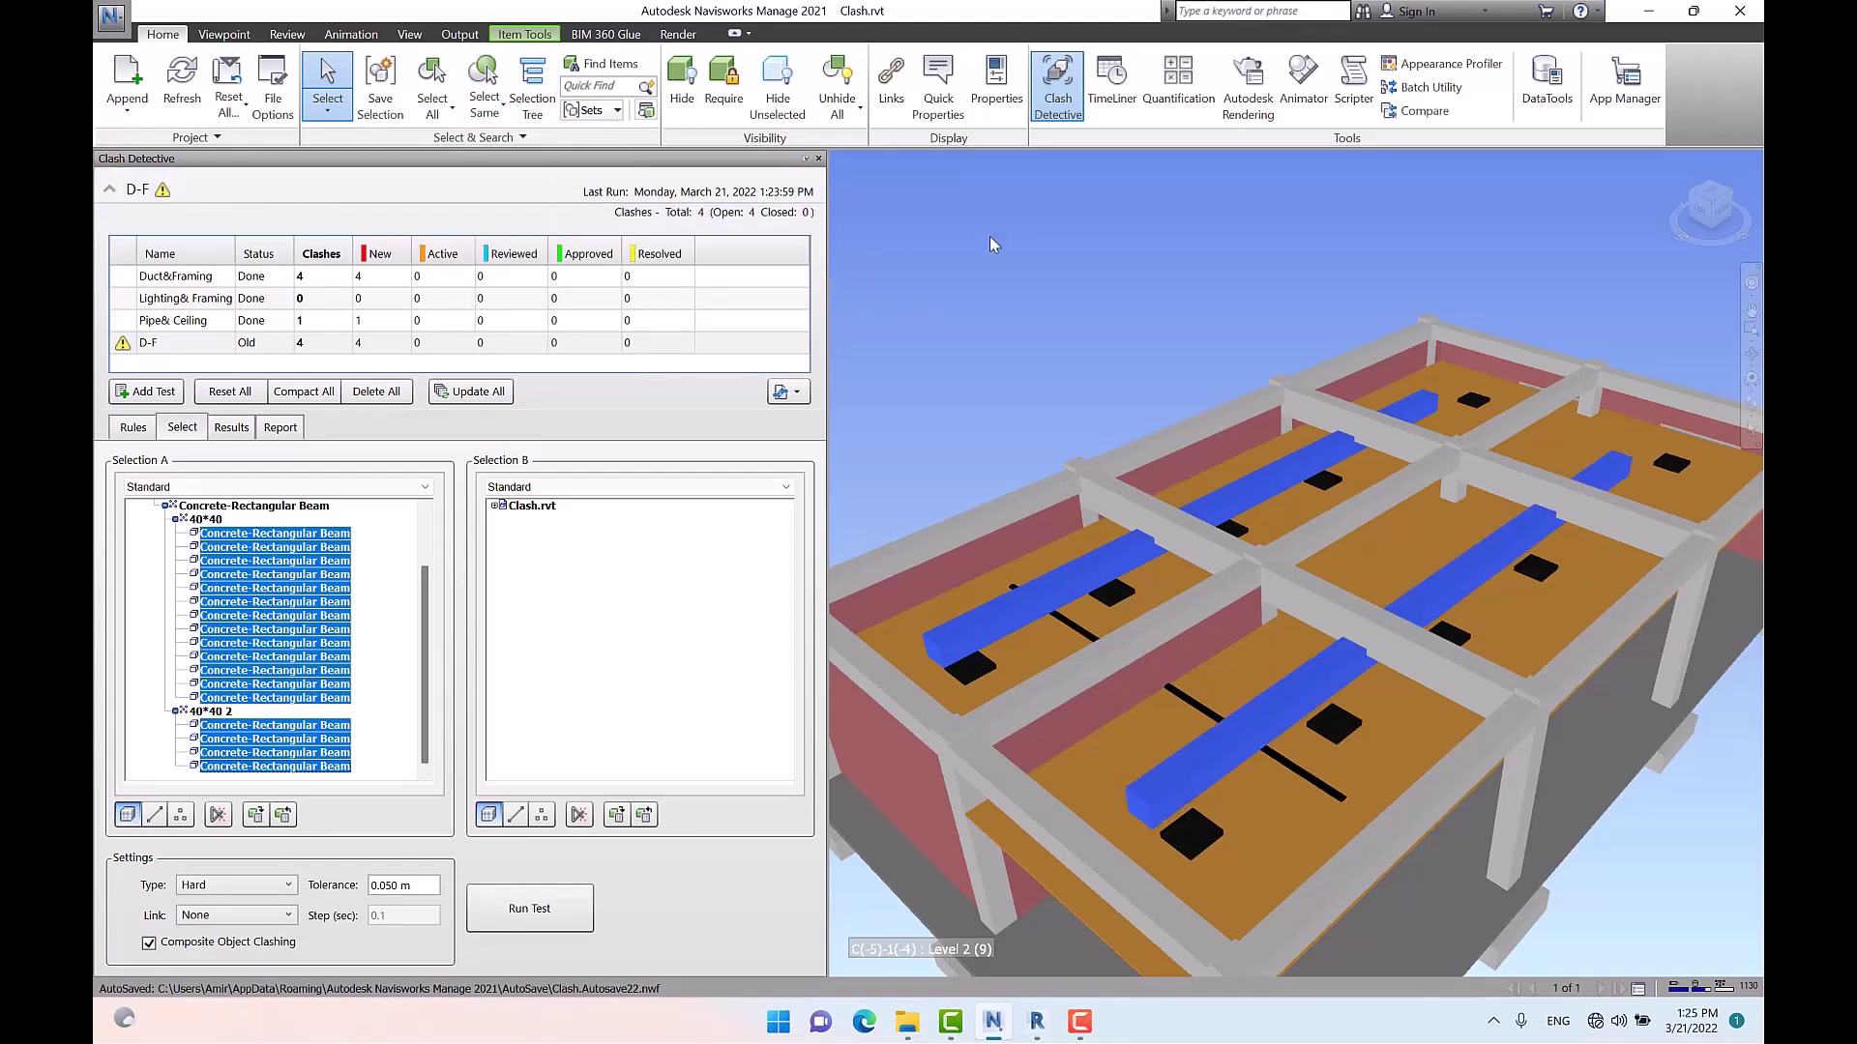
click(617, 816)
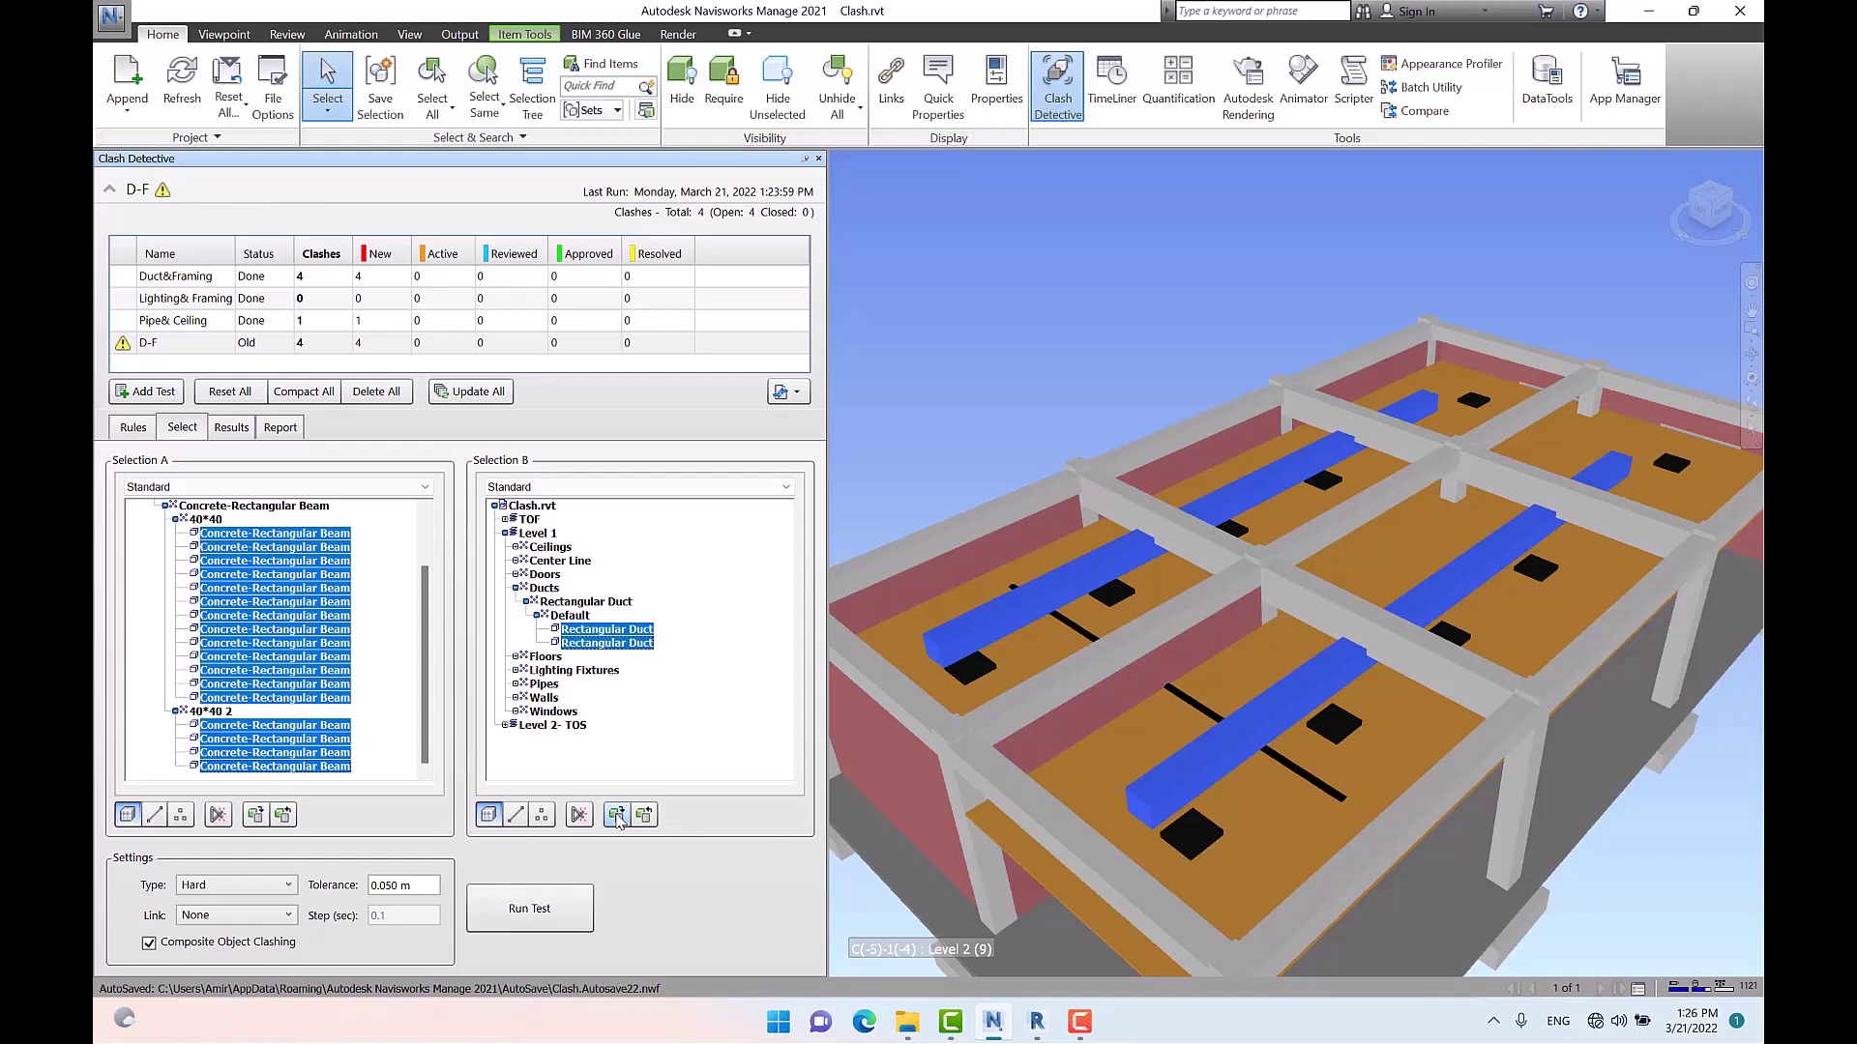
click(534, 922)
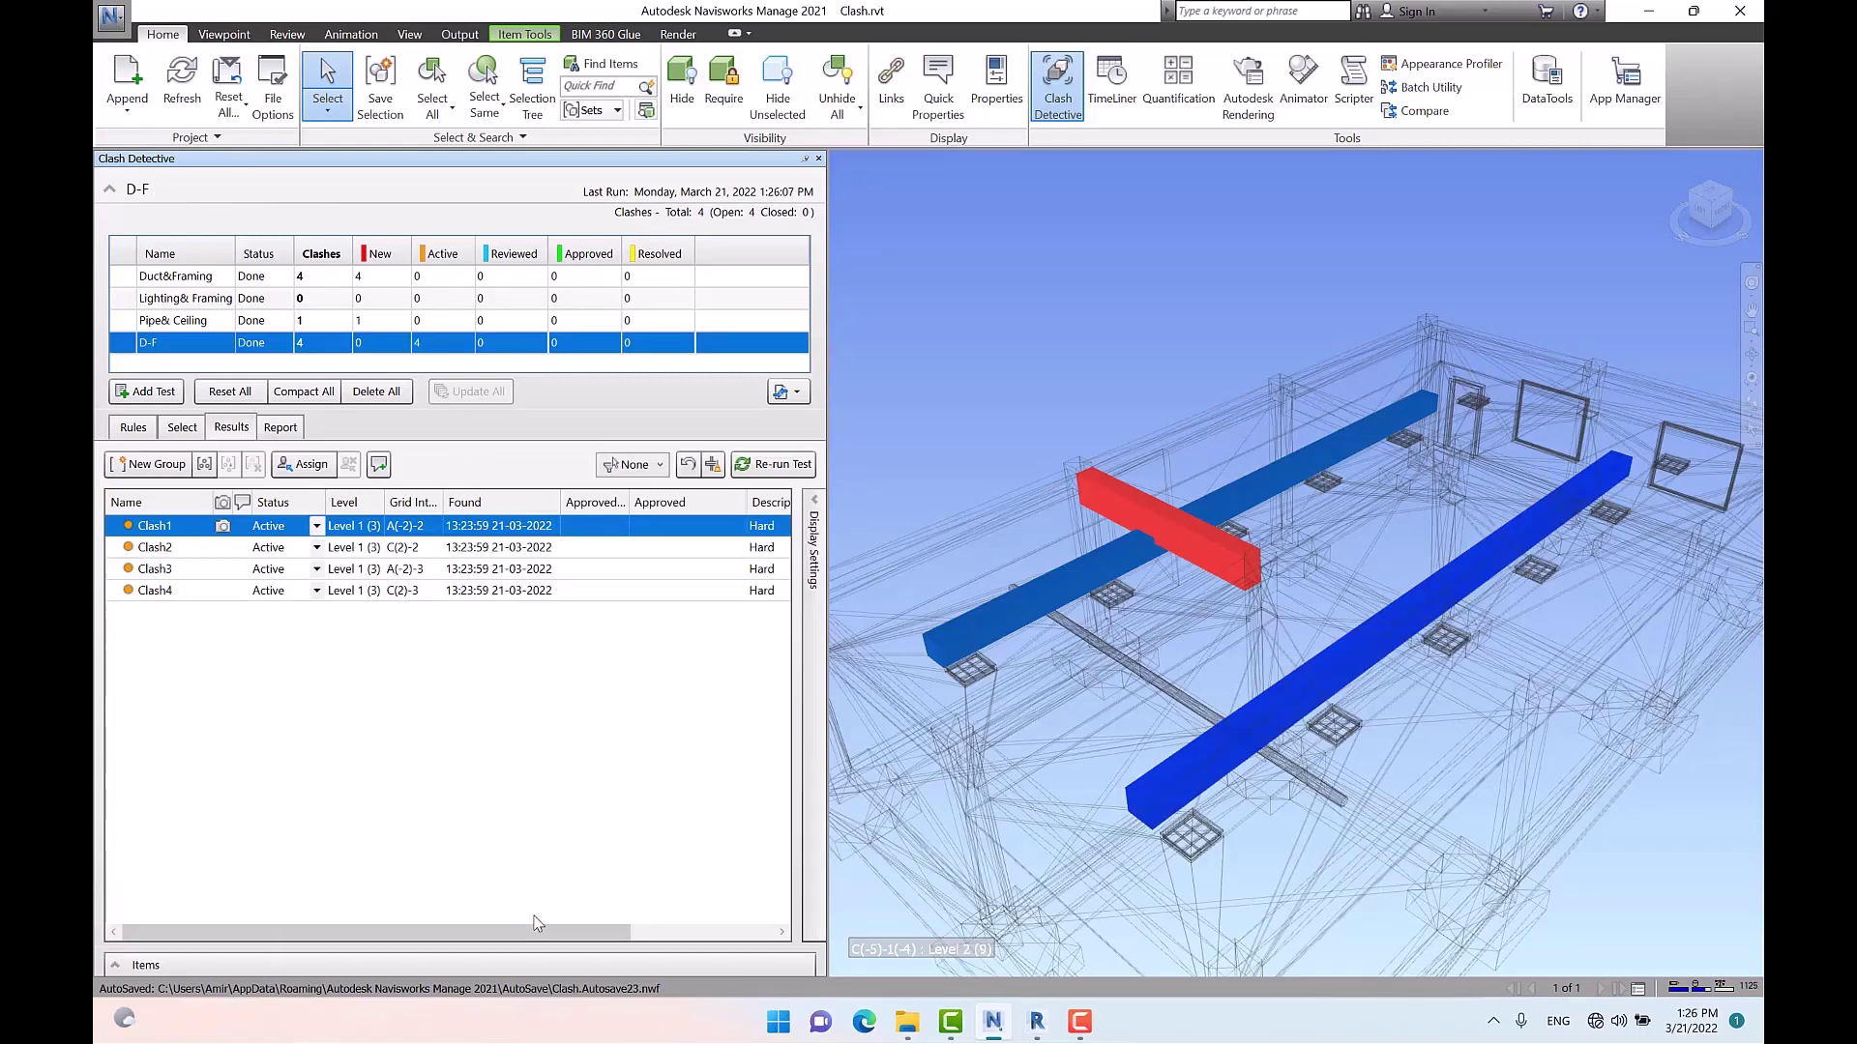
Return to the D-F test's selection settings and deselect the ducts in the model
click(184, 427)
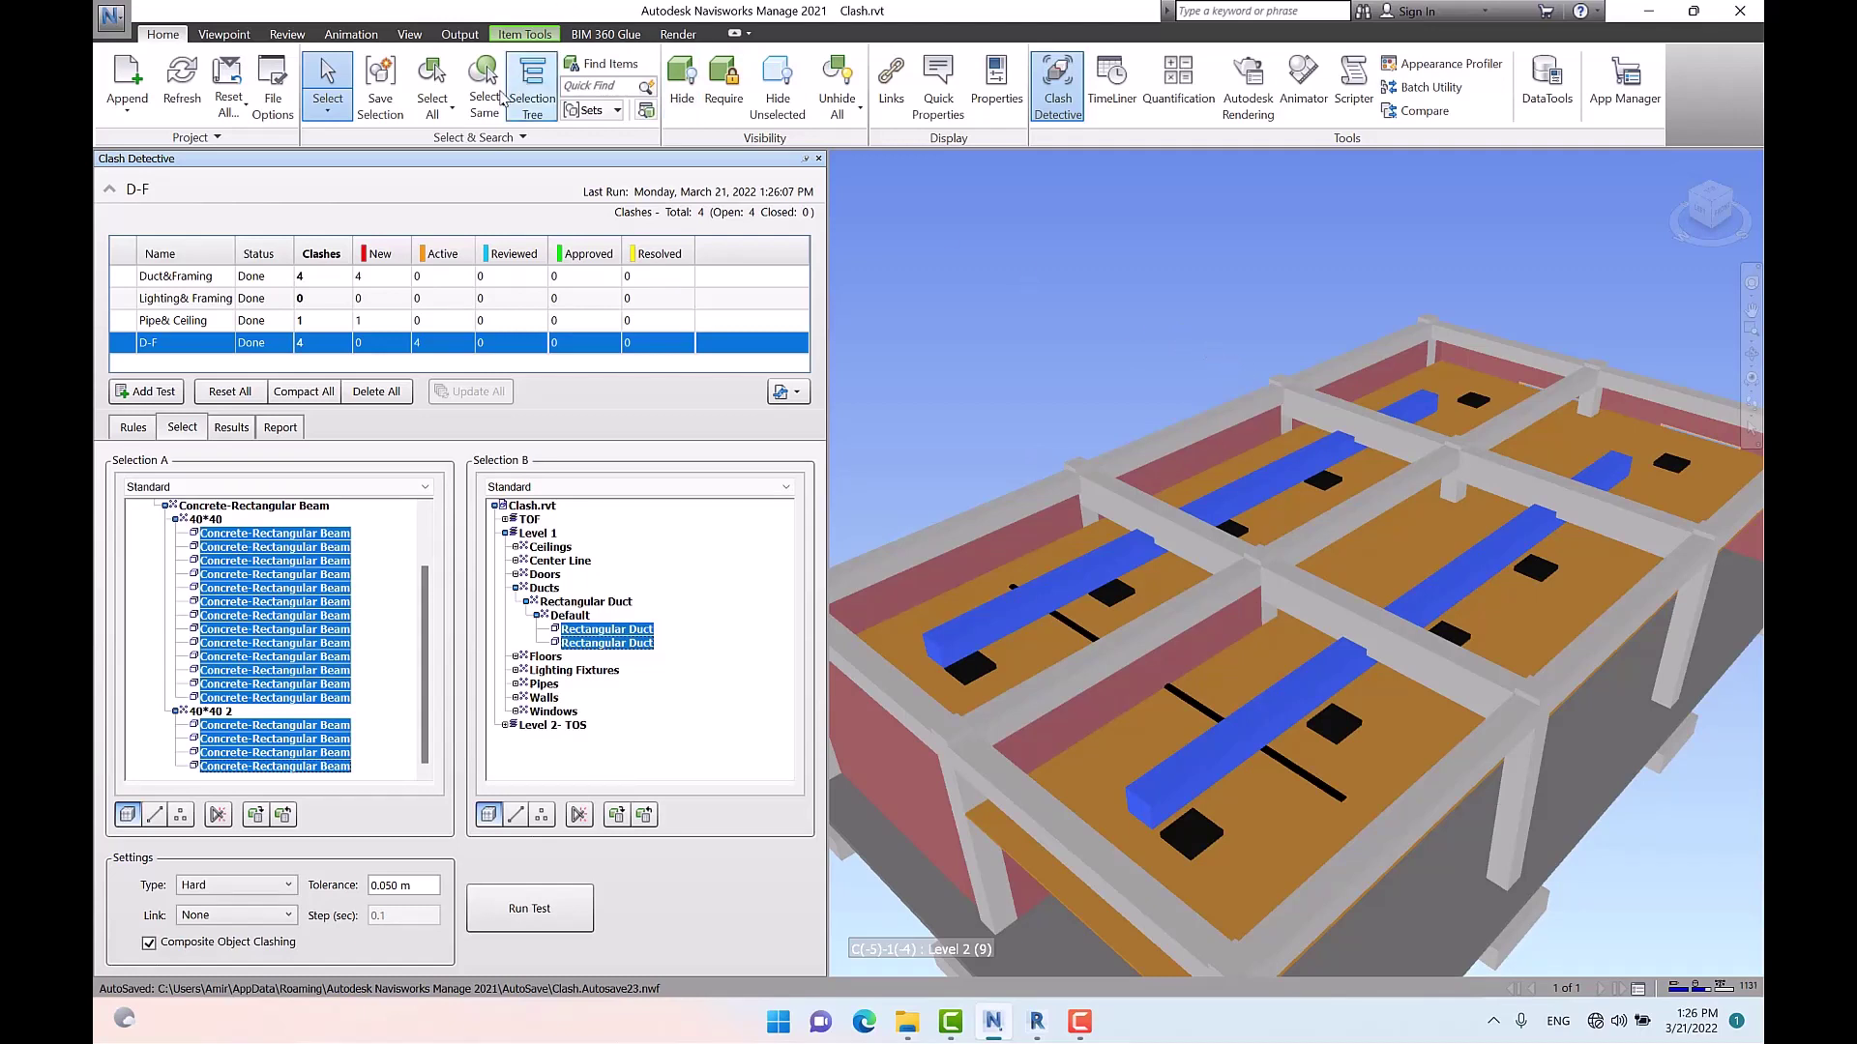
click(481, 113)
click(484, 114)
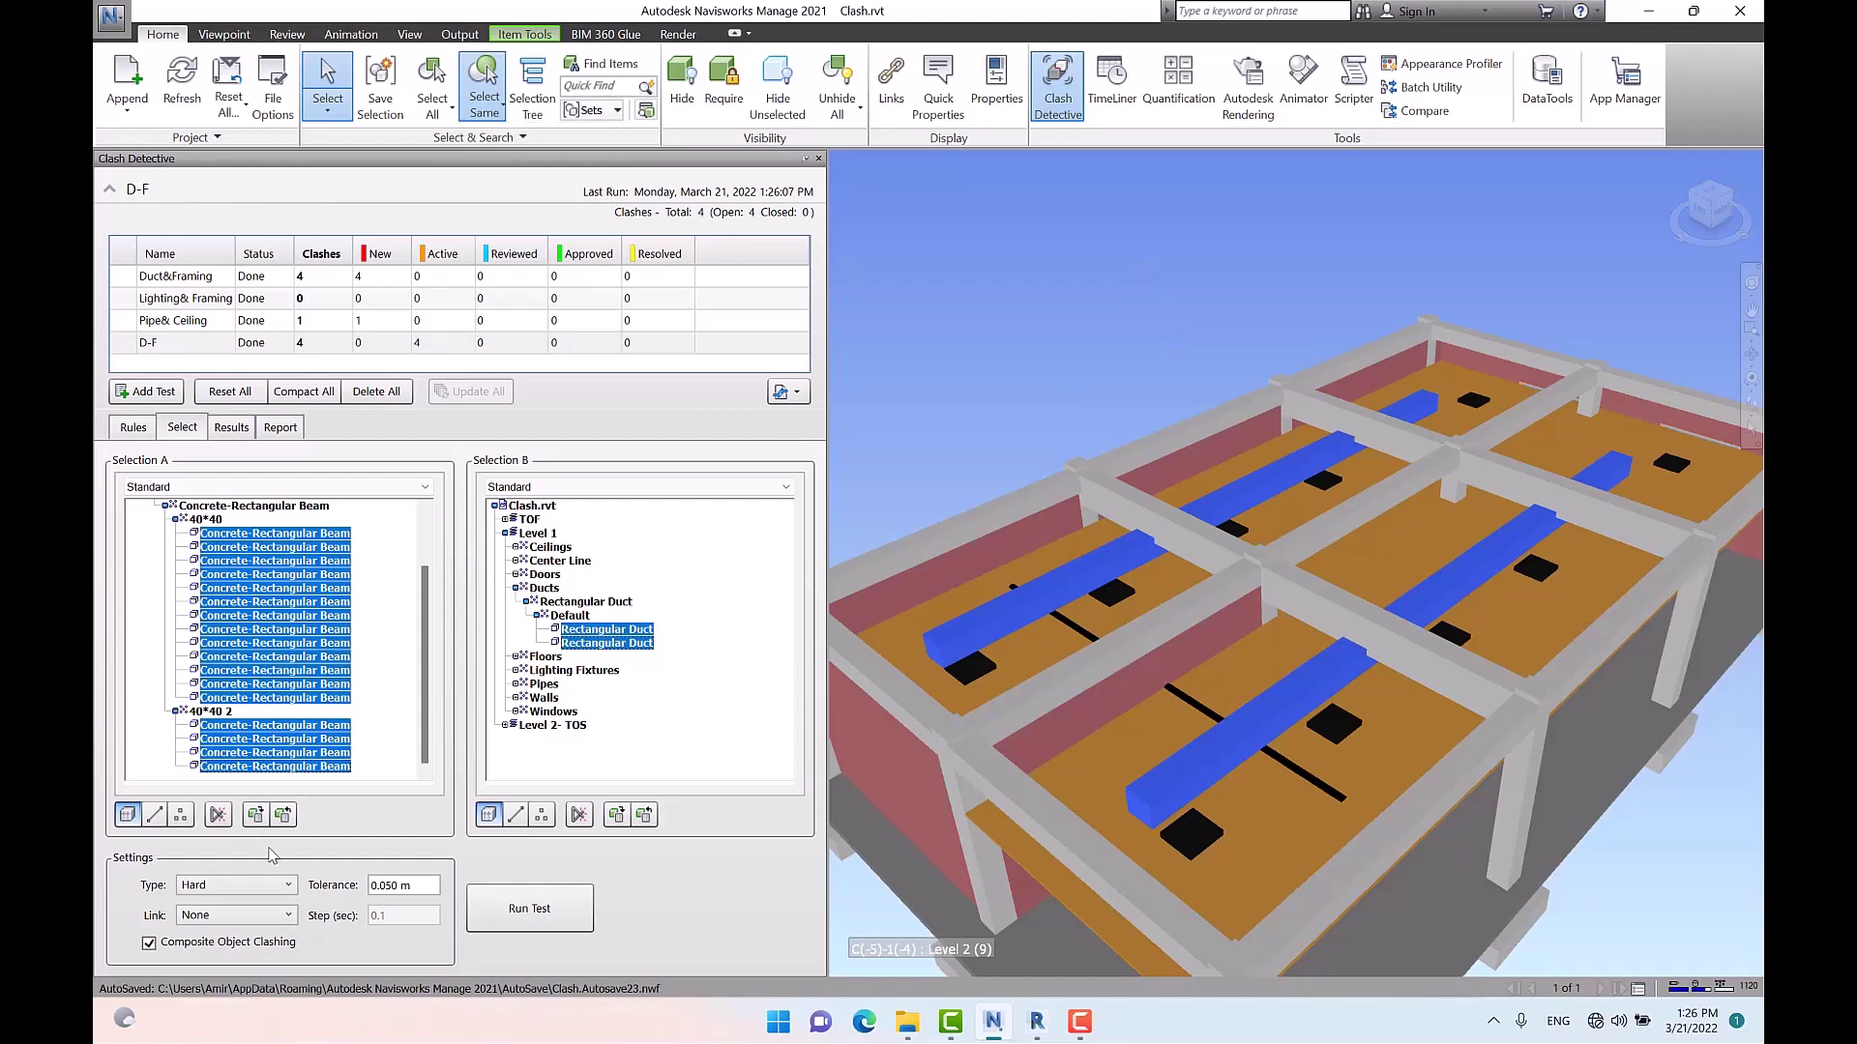
click(254, 822)
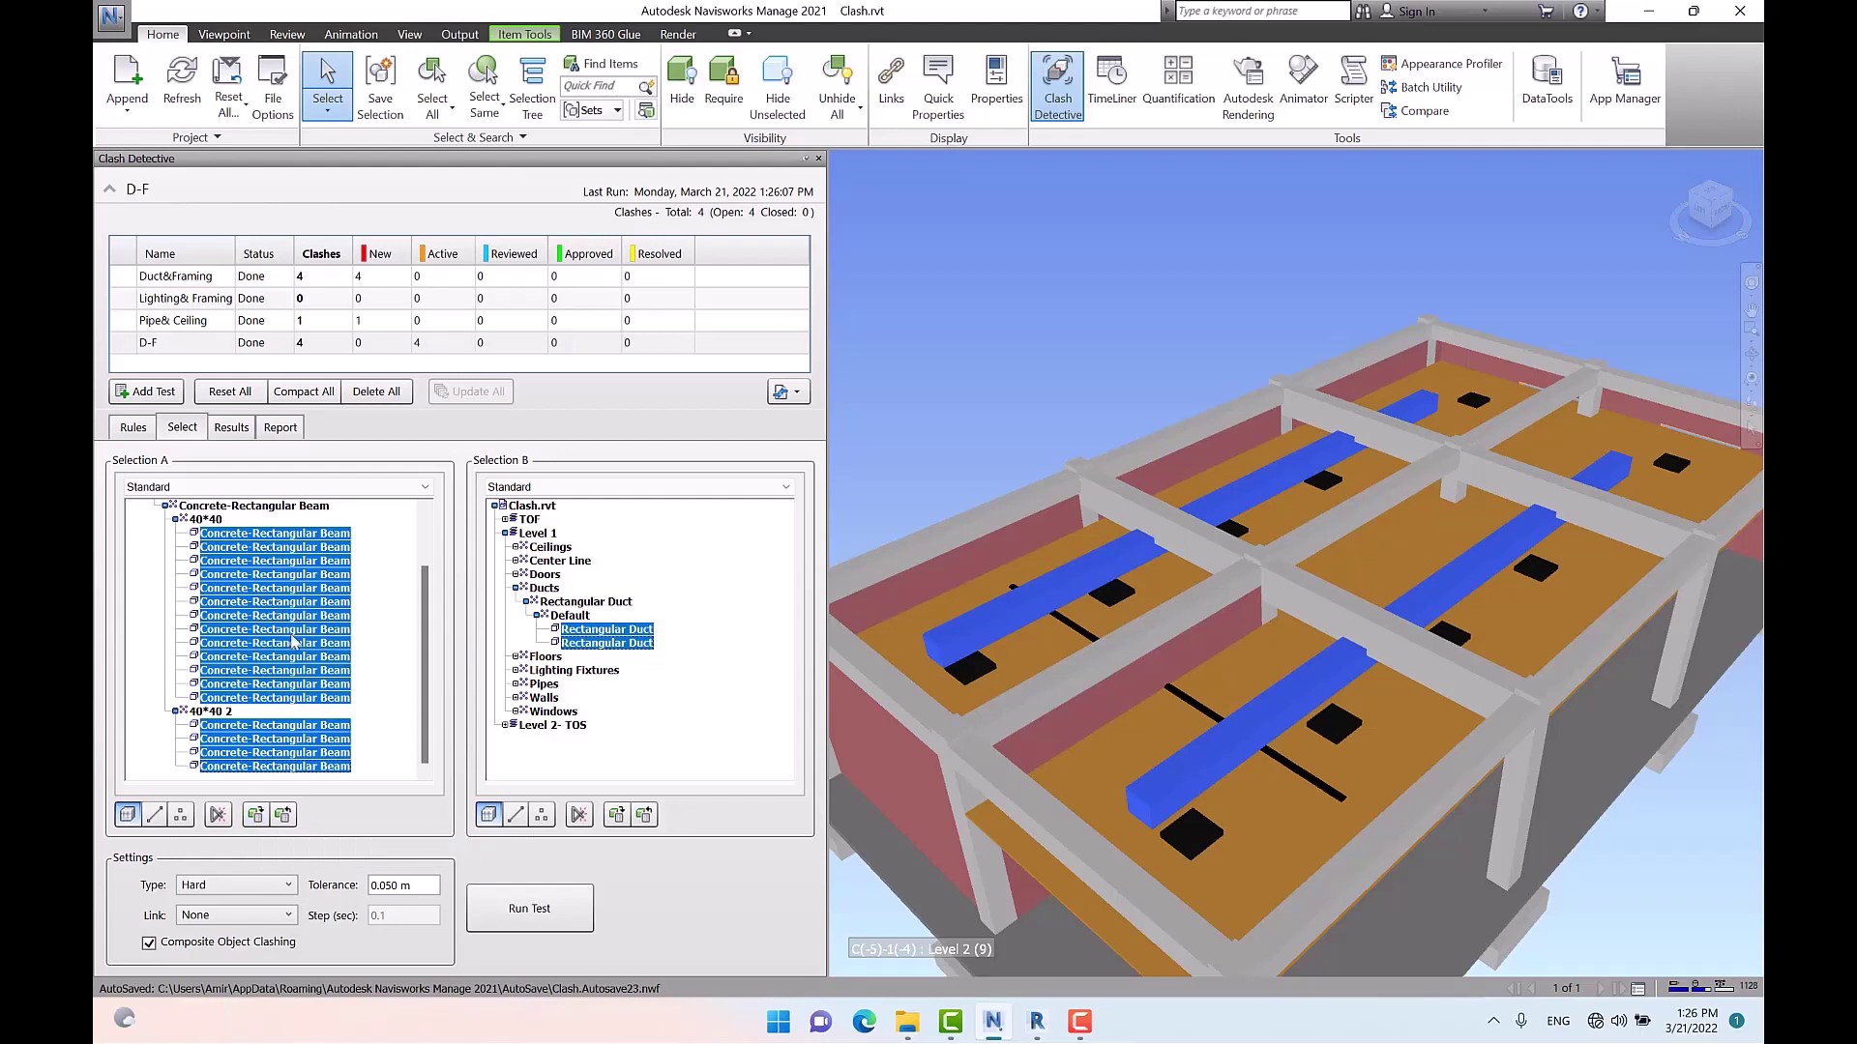
click(1064, 330)
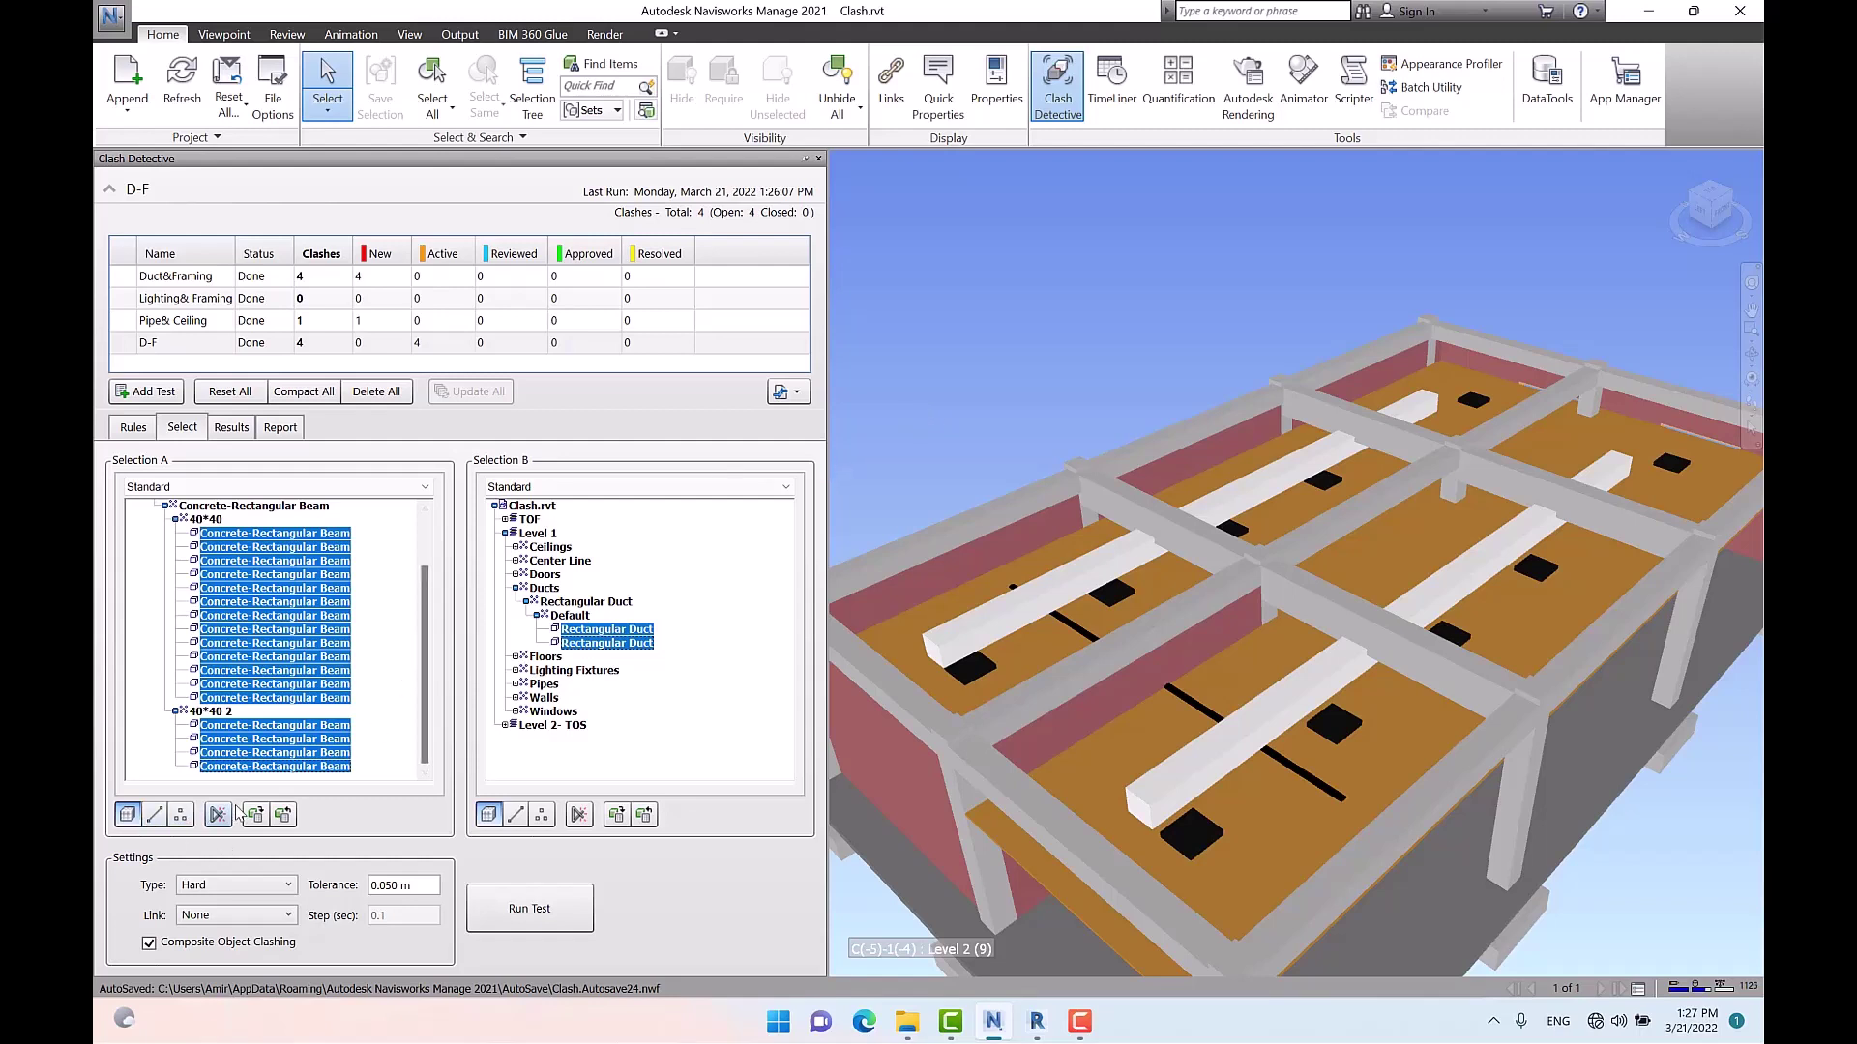
Open the Duct&Framing test and highlight its Selection A set Ducts and Selection B set Structural Framing in the scene
click(193, 277)
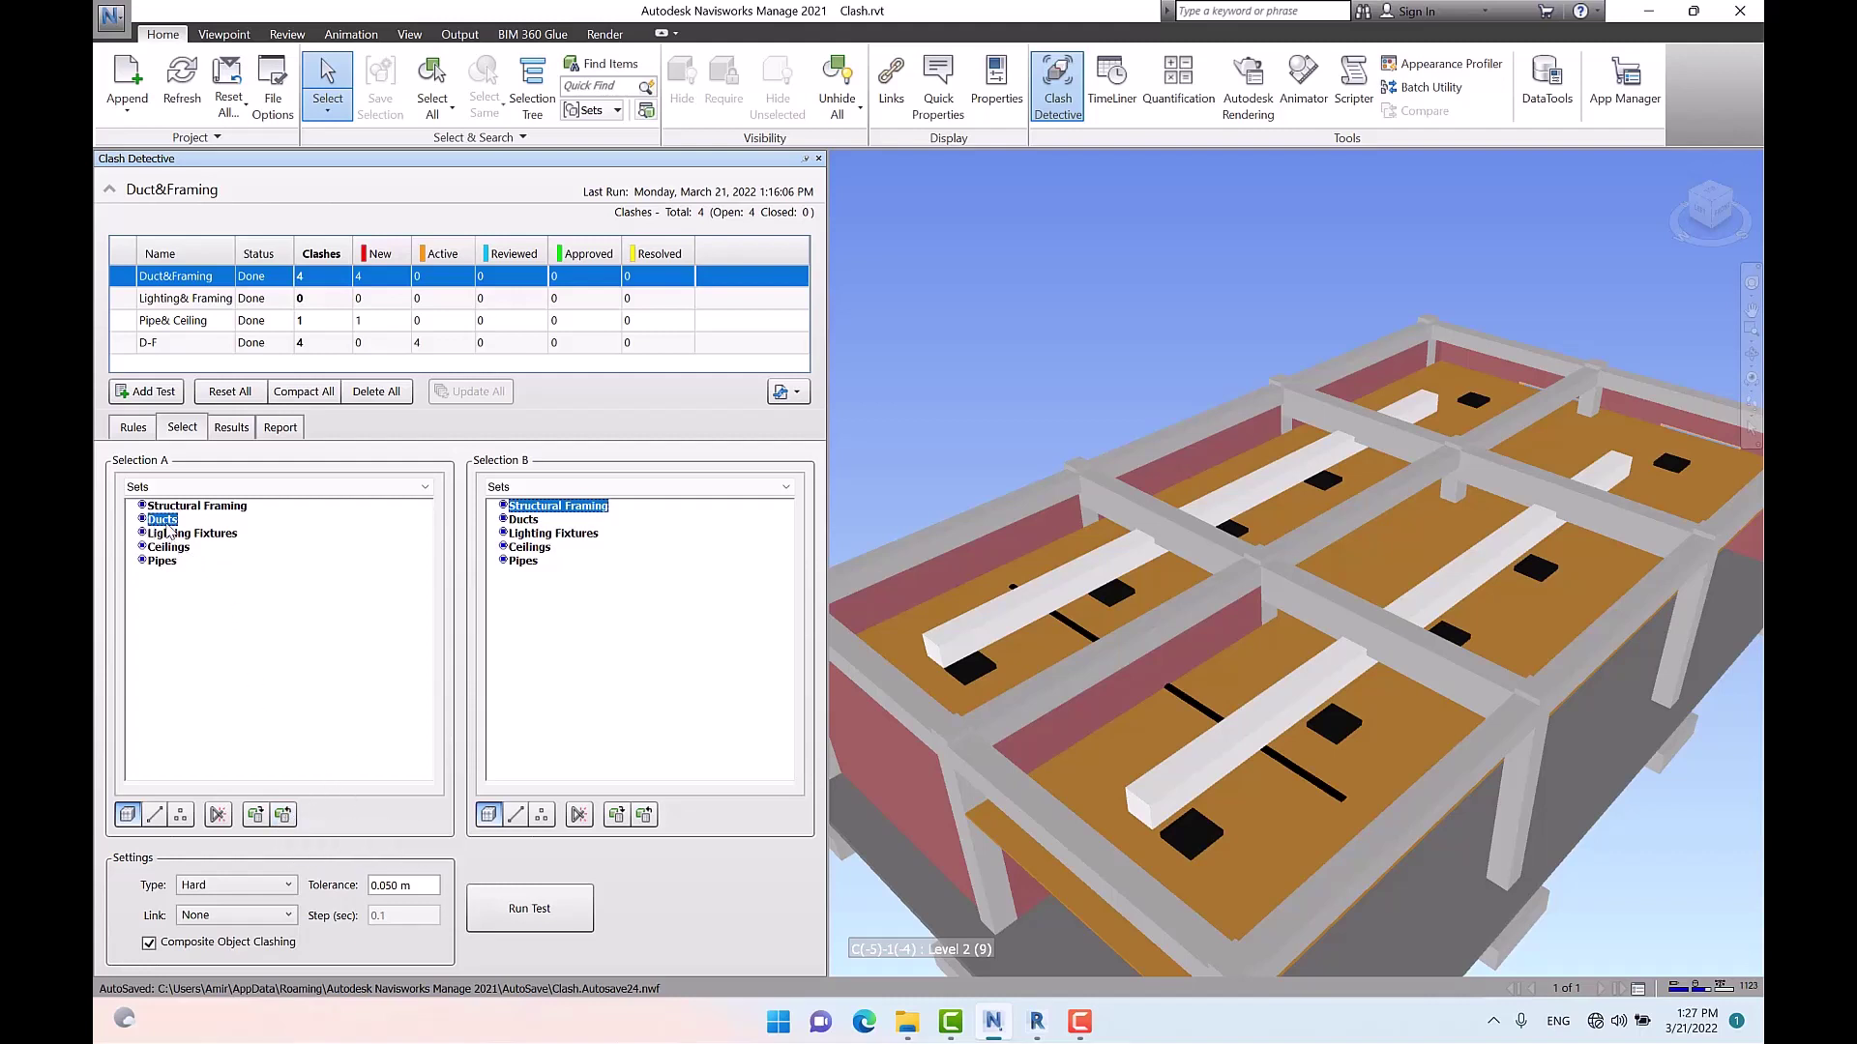
click(282, 816)
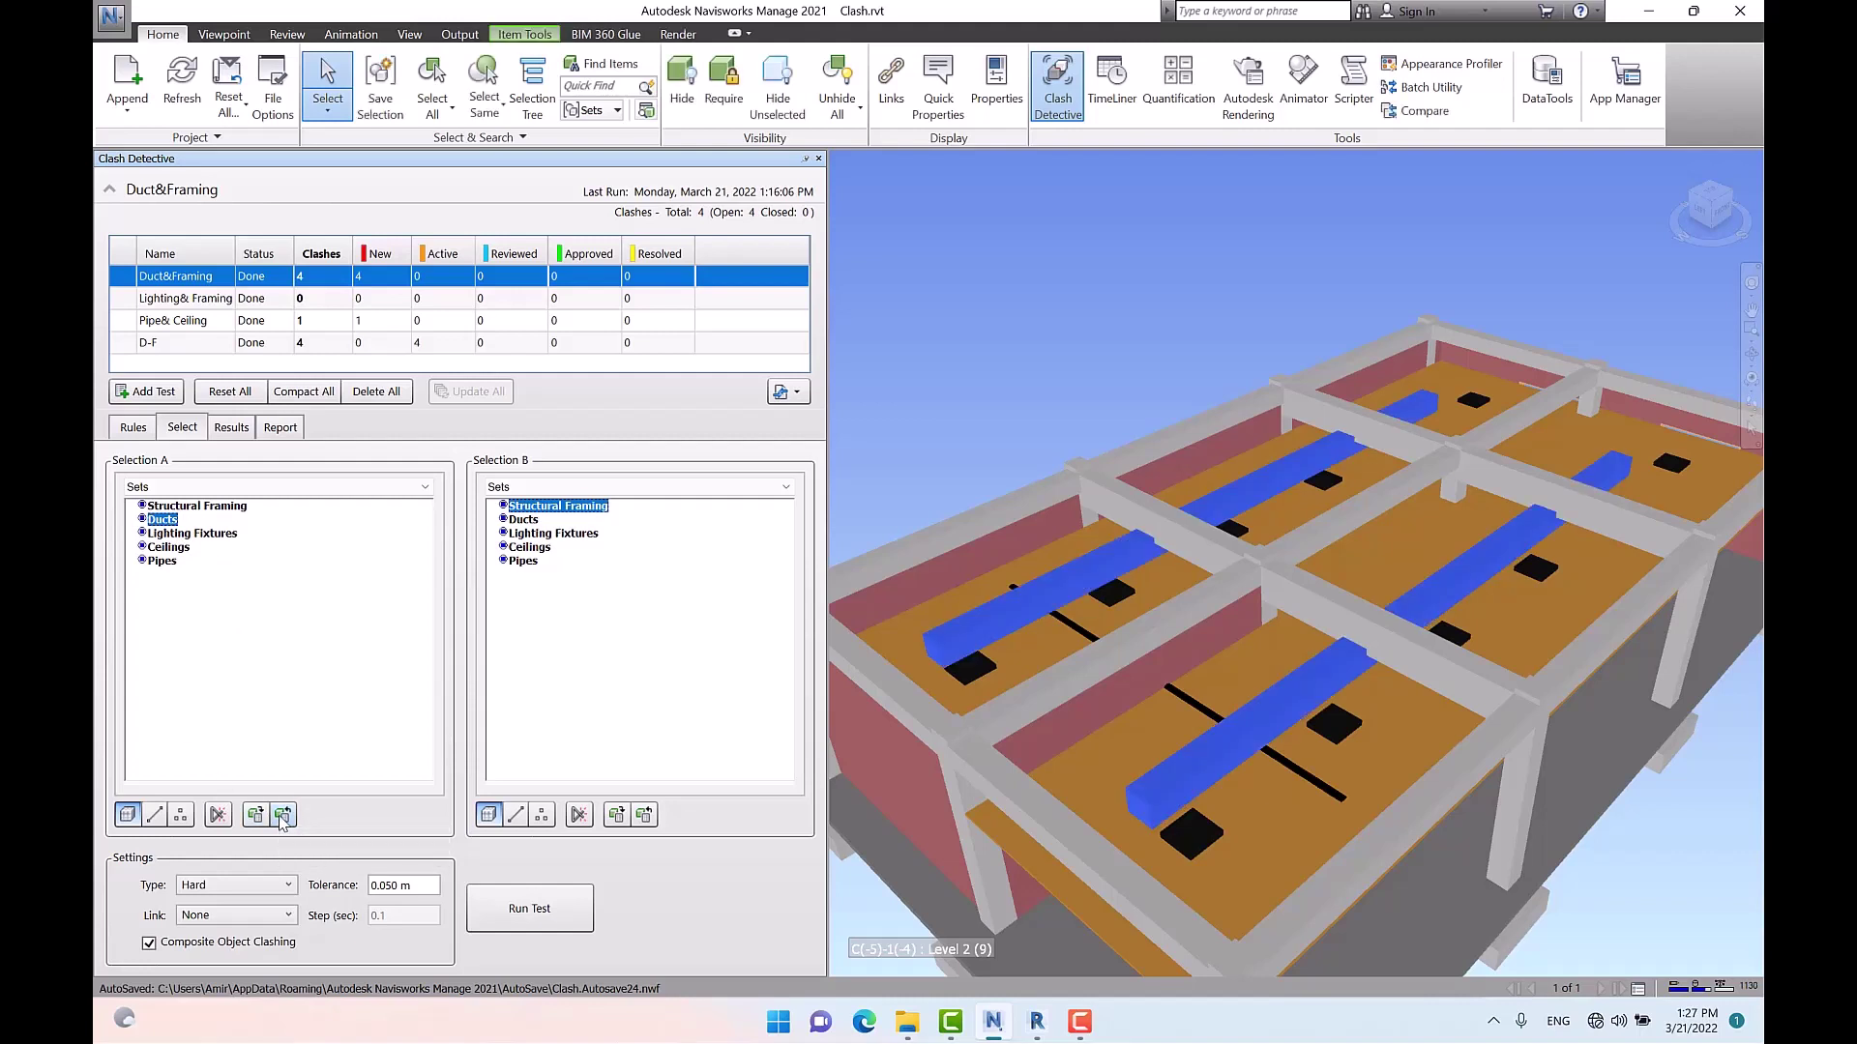
click(574, 656)
click(589, 505)
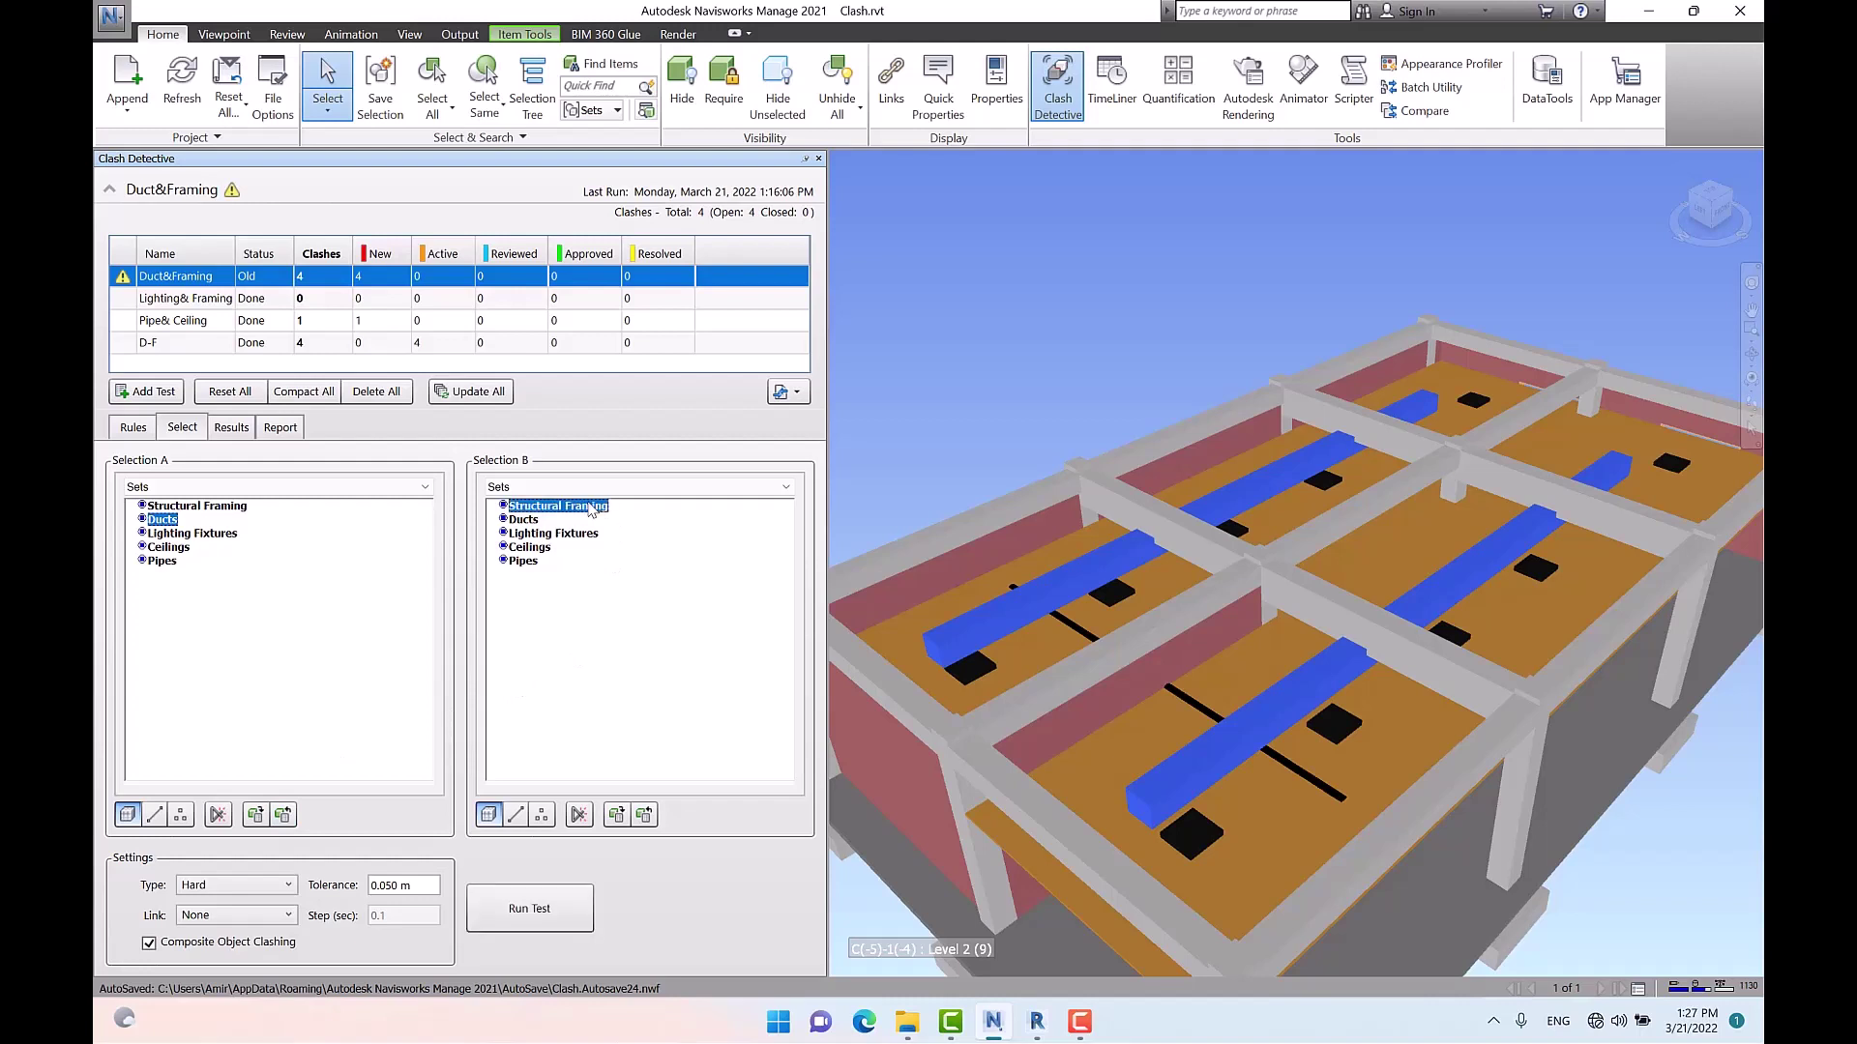
click(646, 816)
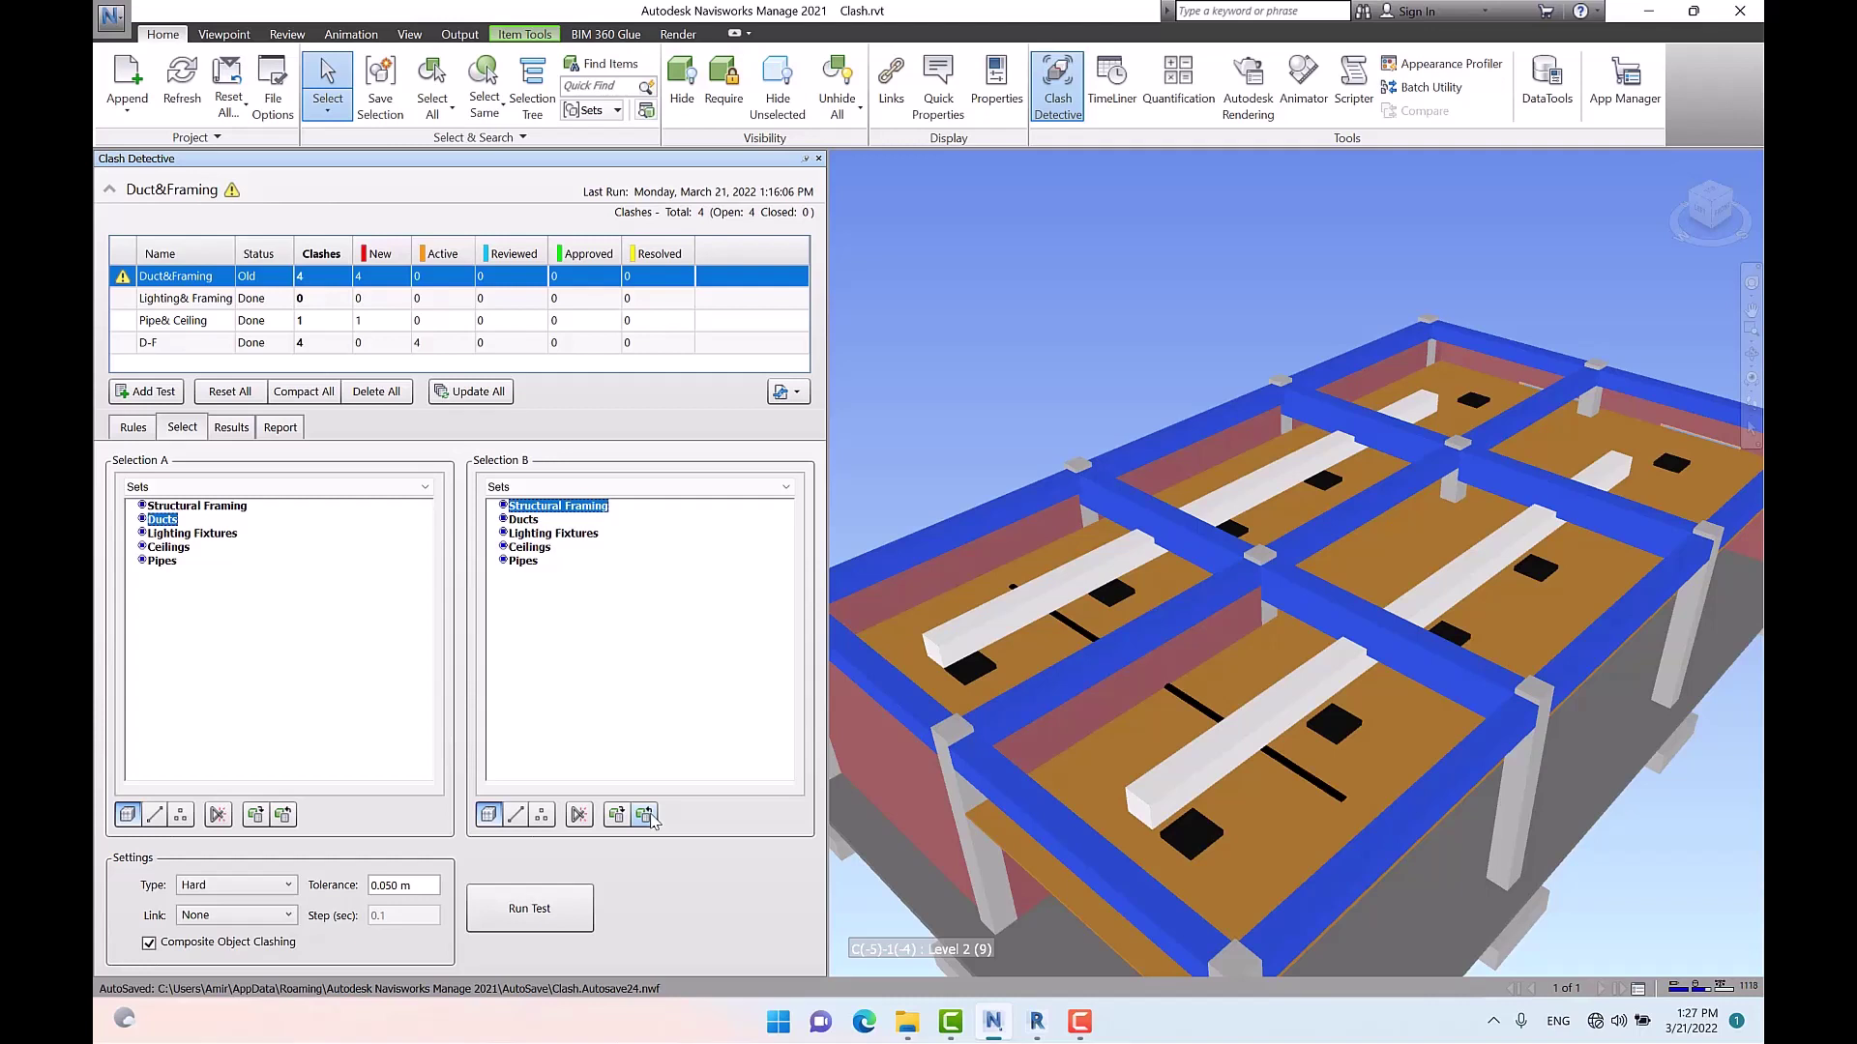
Choose the Ceilings set as Selection B of Duct&Framing, highlight it in the scene, and clear Selection A
click(534, 549)
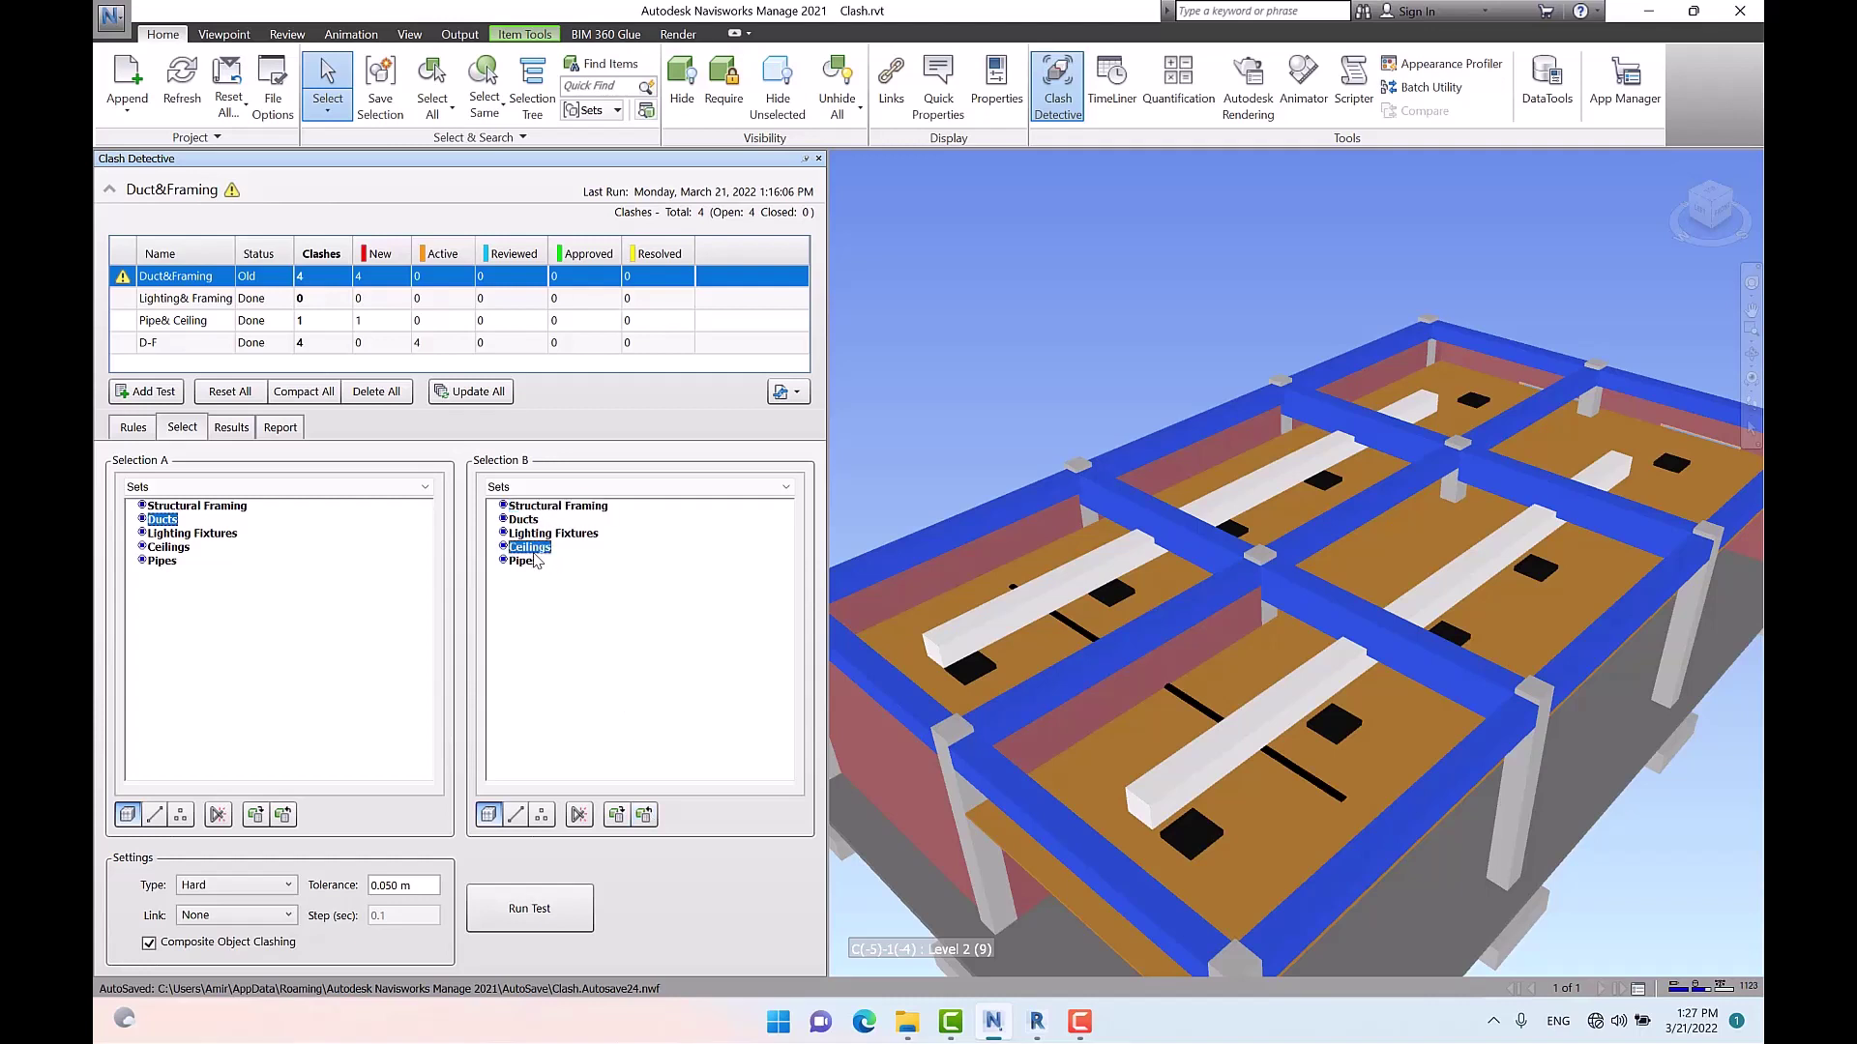
click(645, 816)
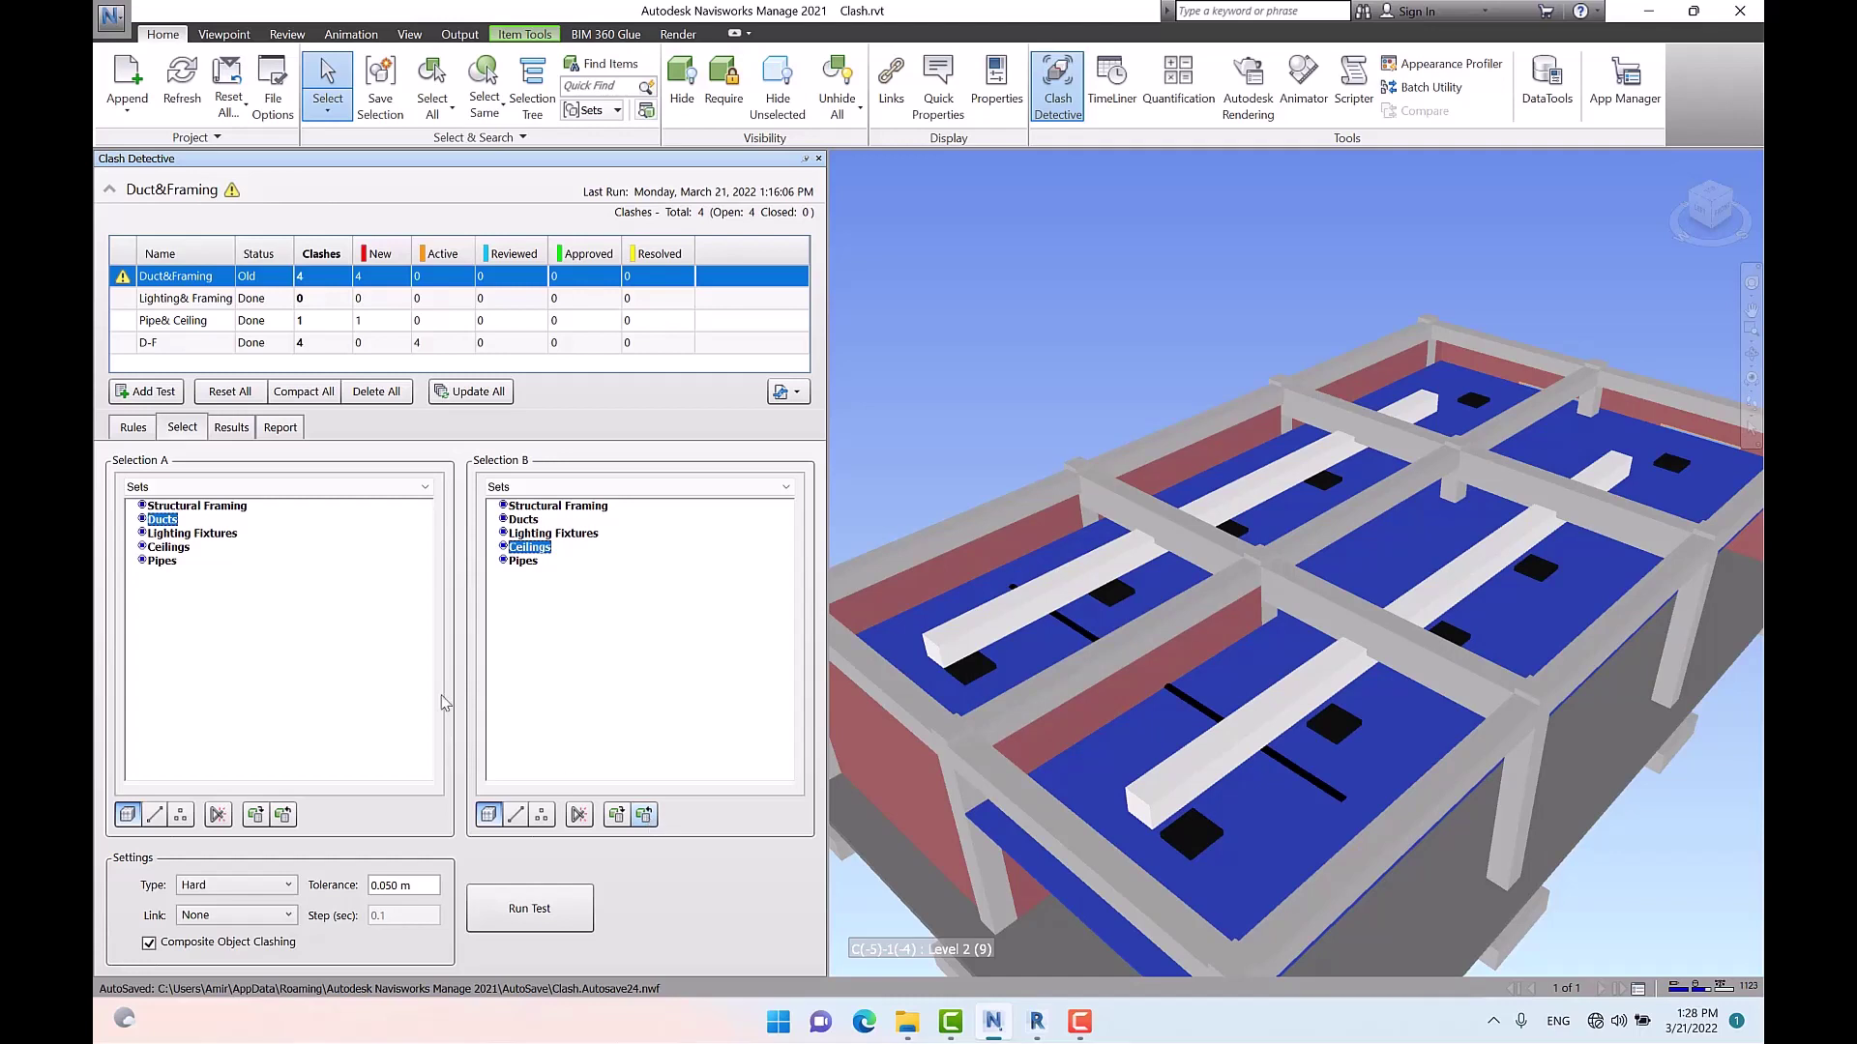
click(274, 620)
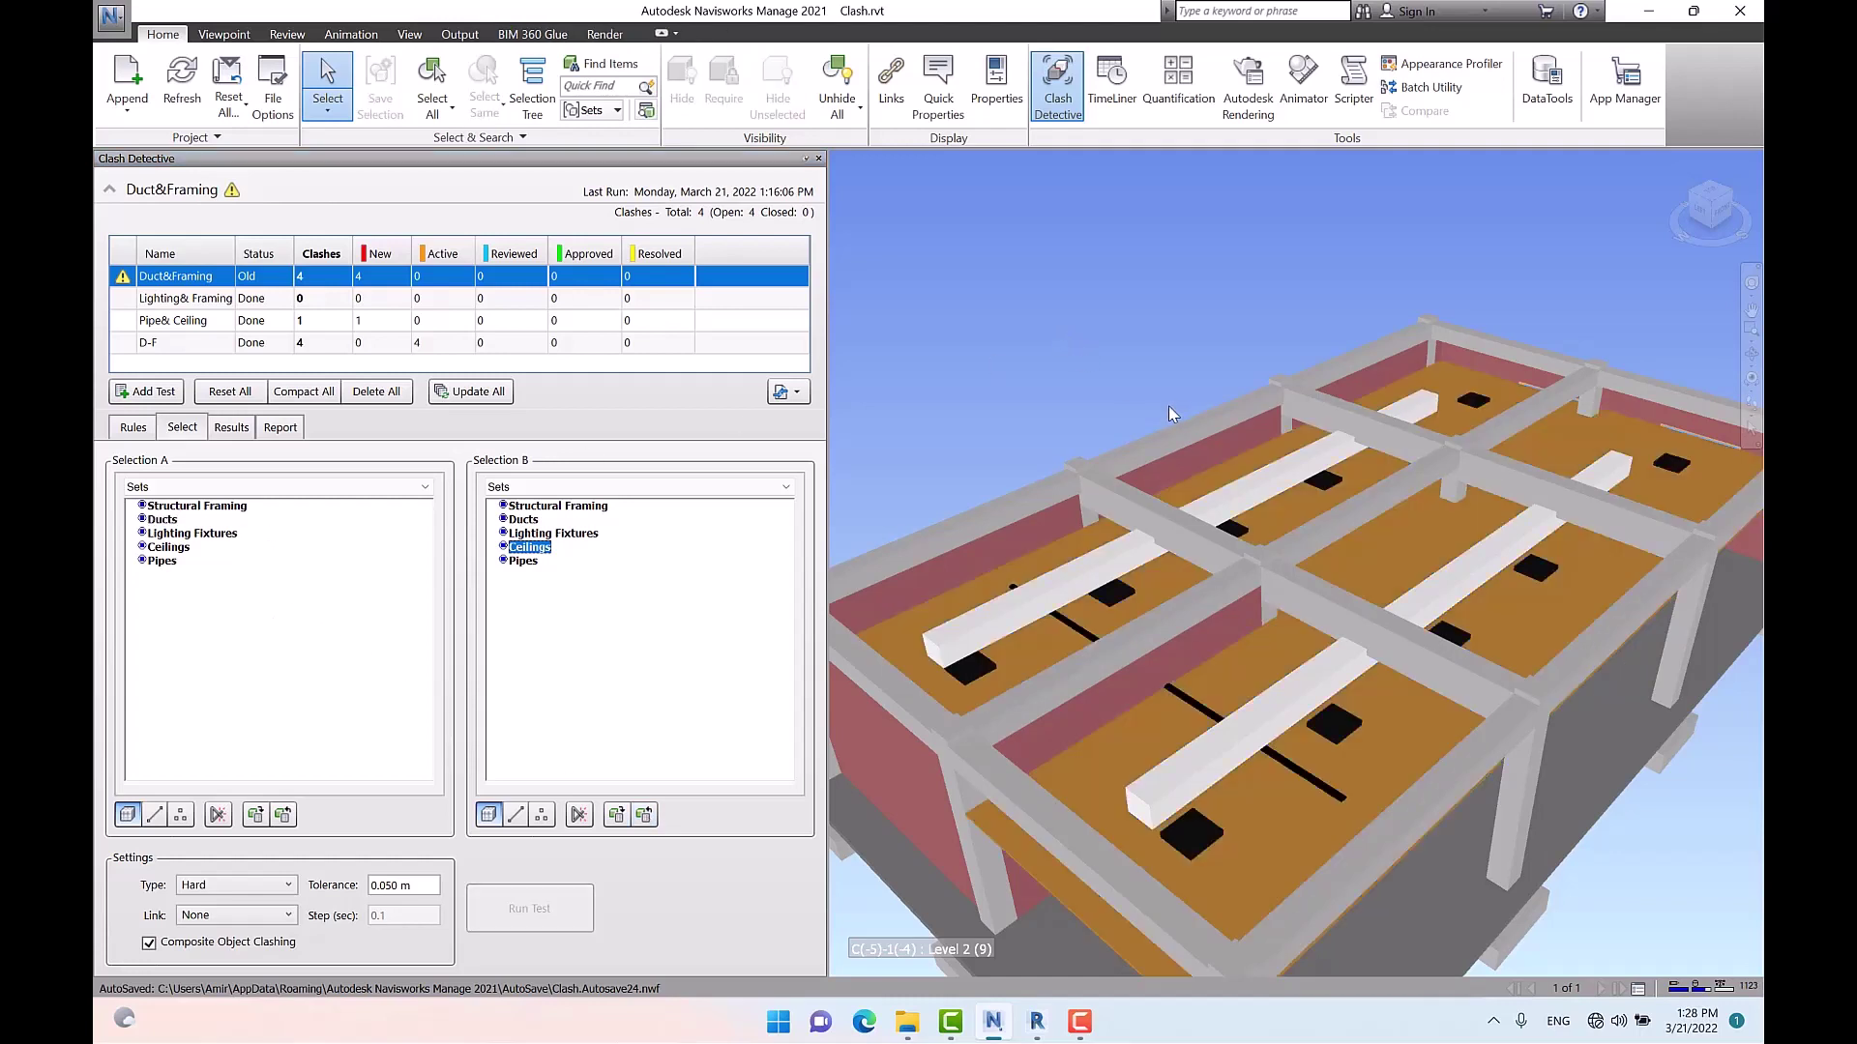
Switch to the D-F test, highlight its Selection A beams in the scene, and clear the ducts from Selection B
click(183, 344)
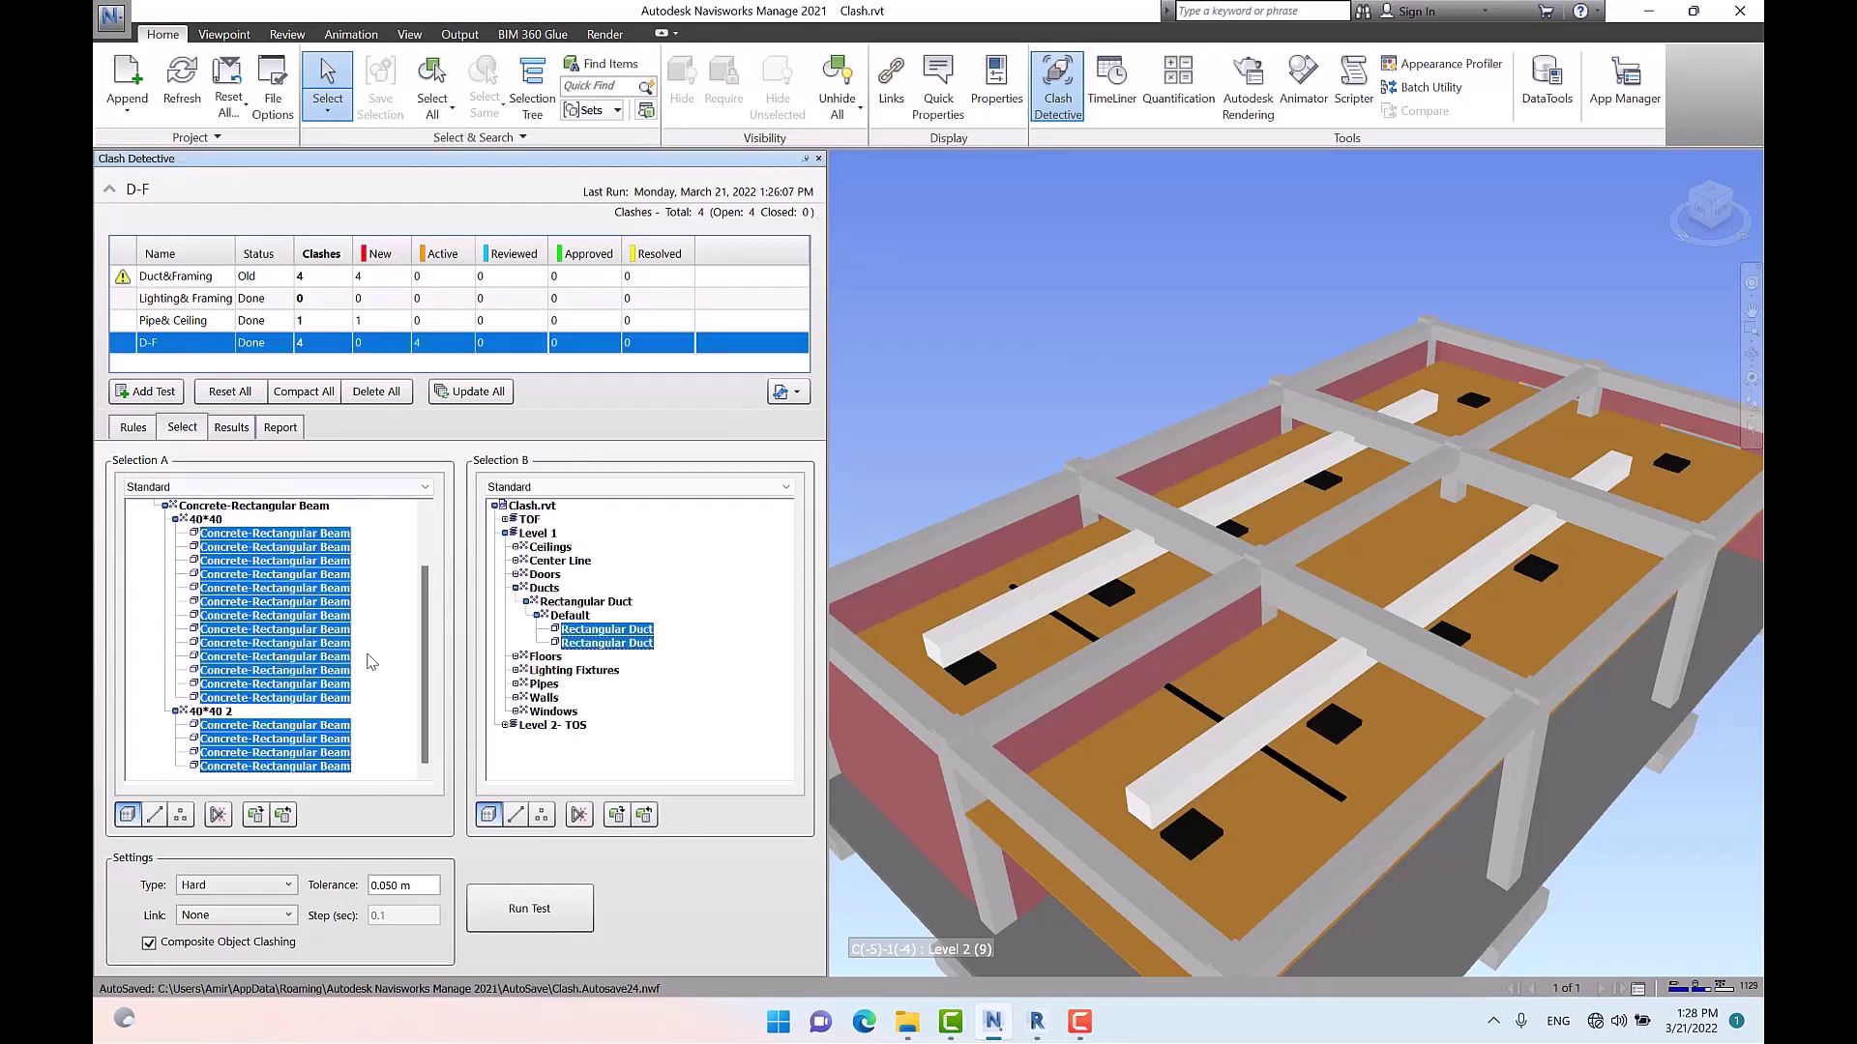
click(290, 817)
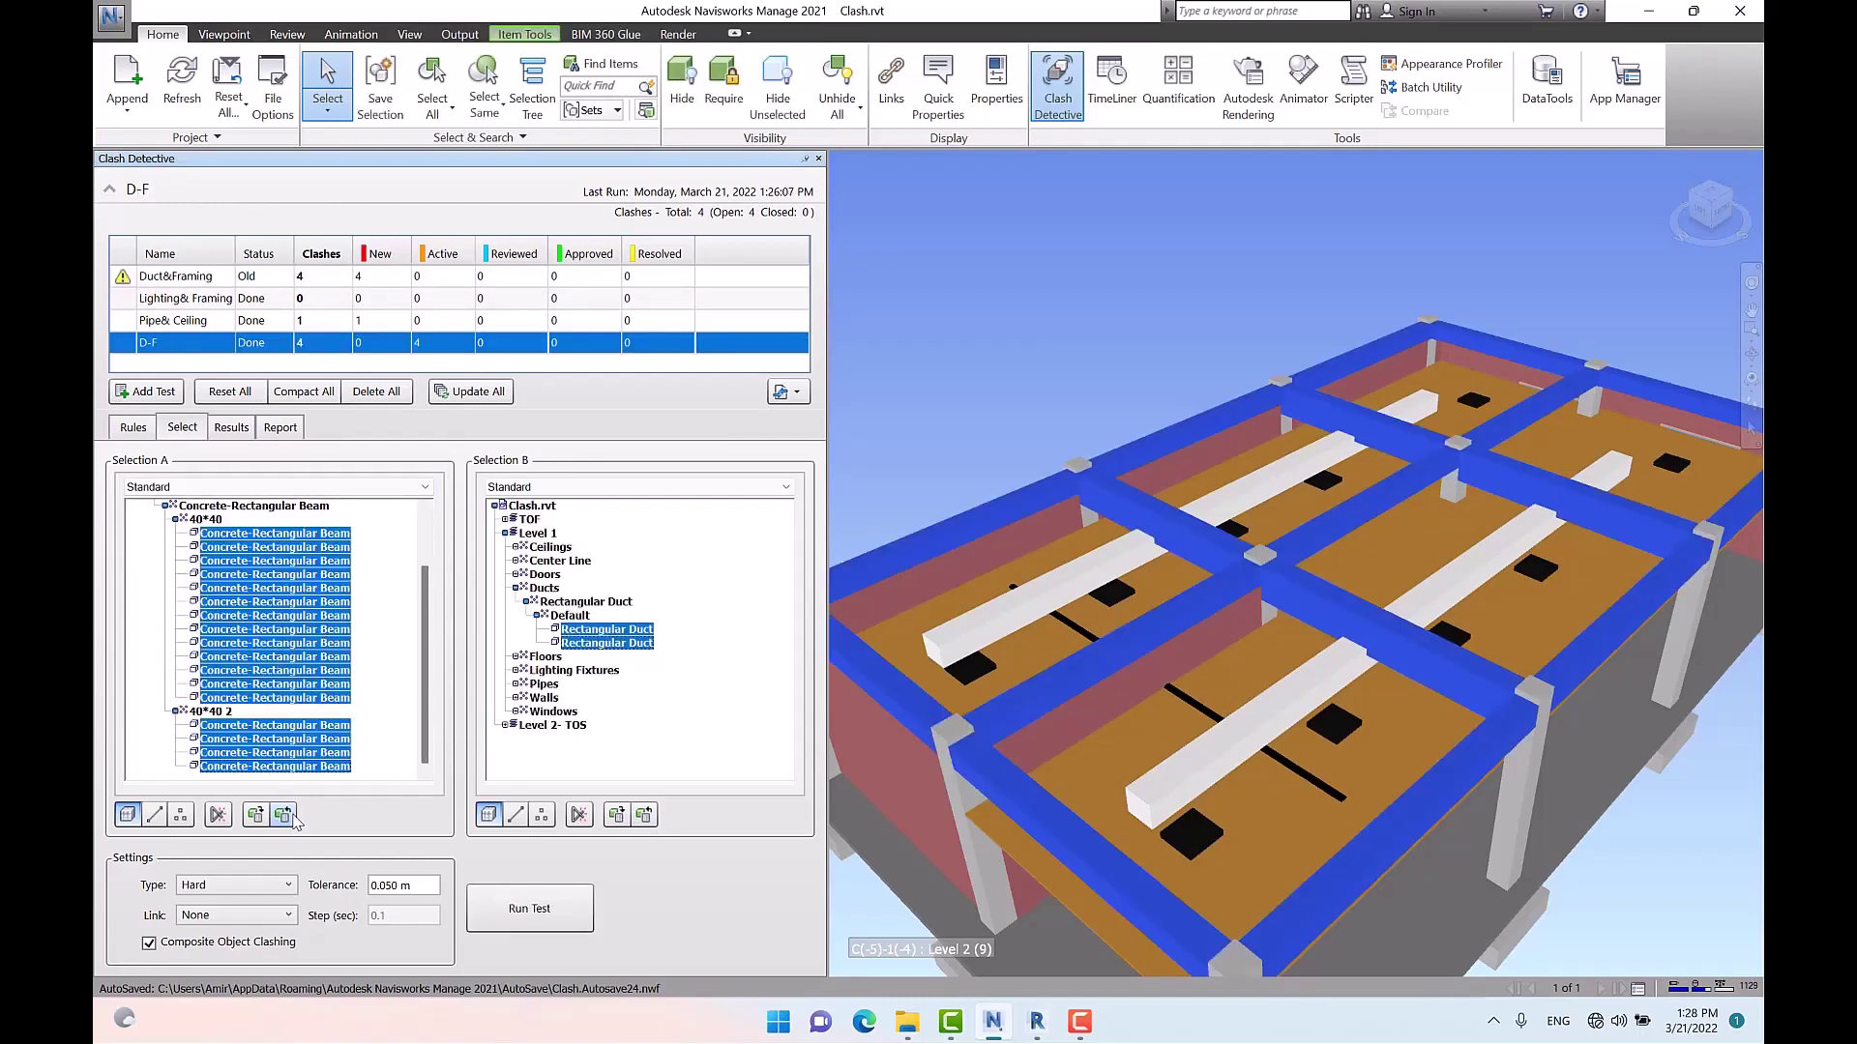
click(615, 816)
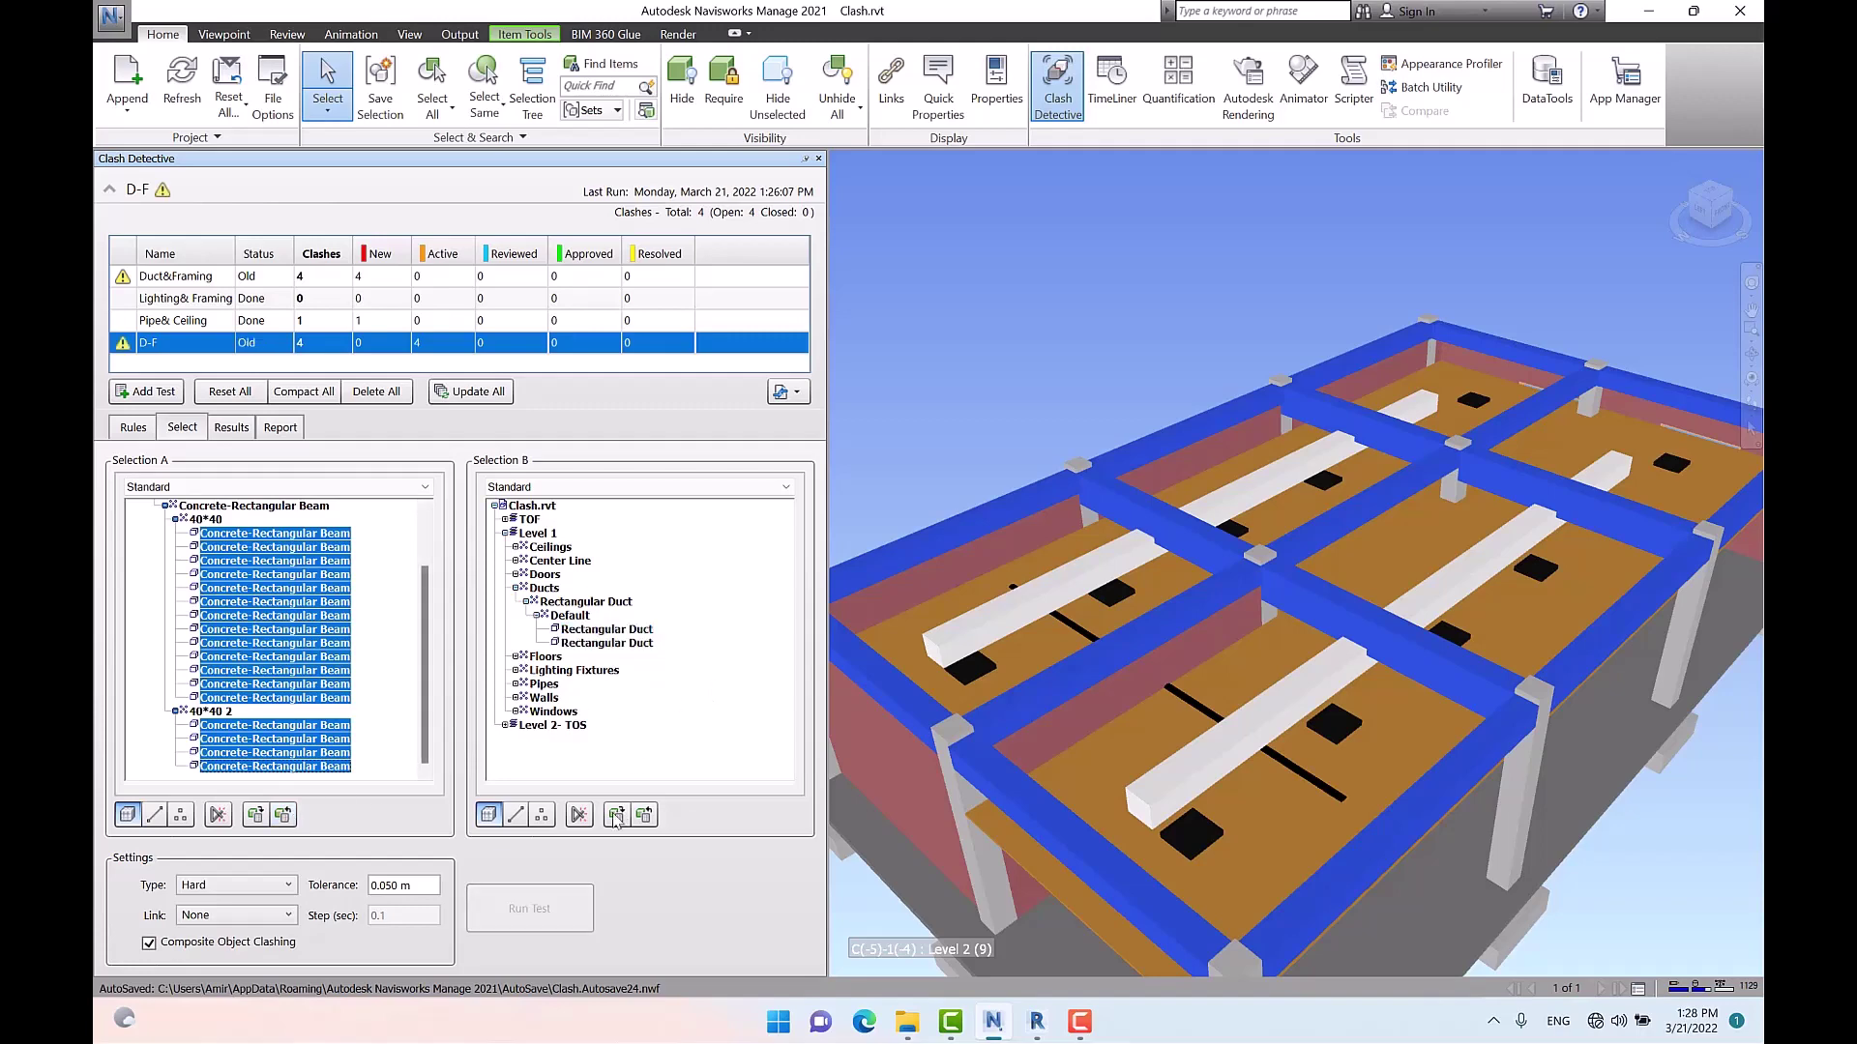
click(645, 815)
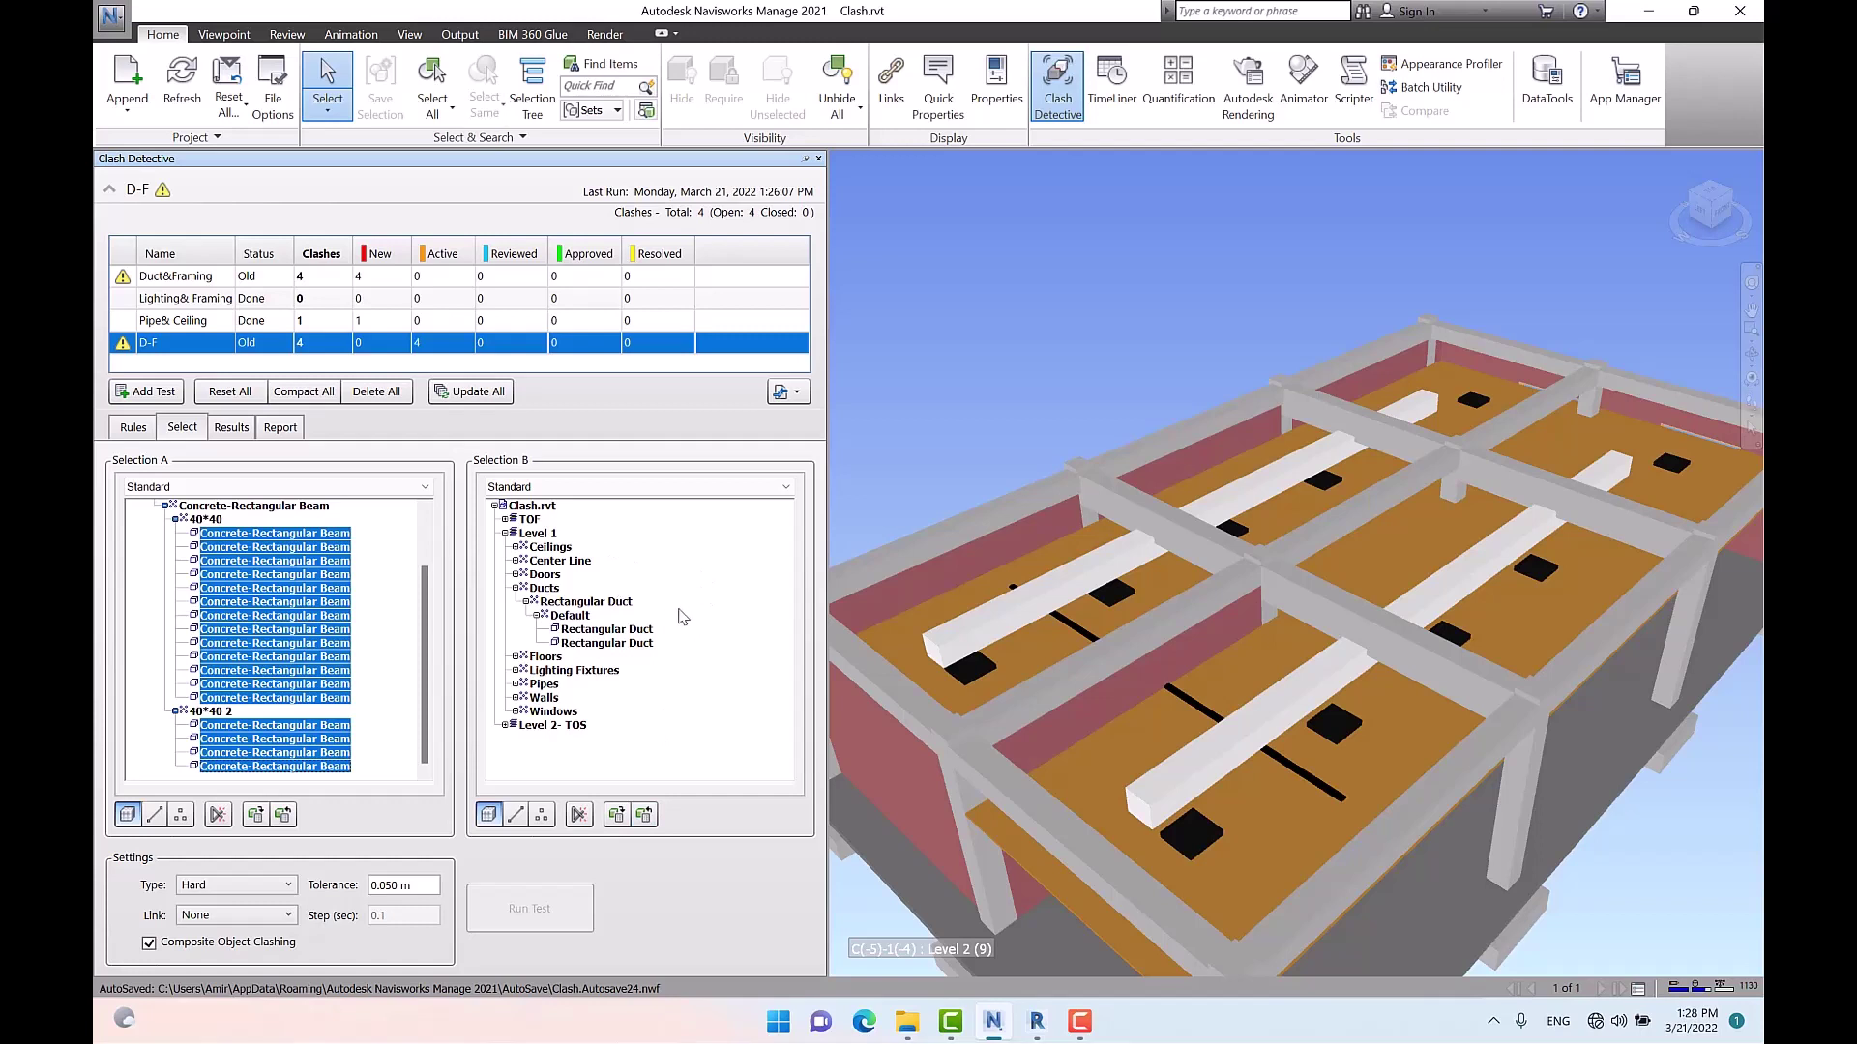
click(641, 820)
Use one duct and all others of the same type as Selection B of the D-F test, and deselect them in the model
click(1245, 503)
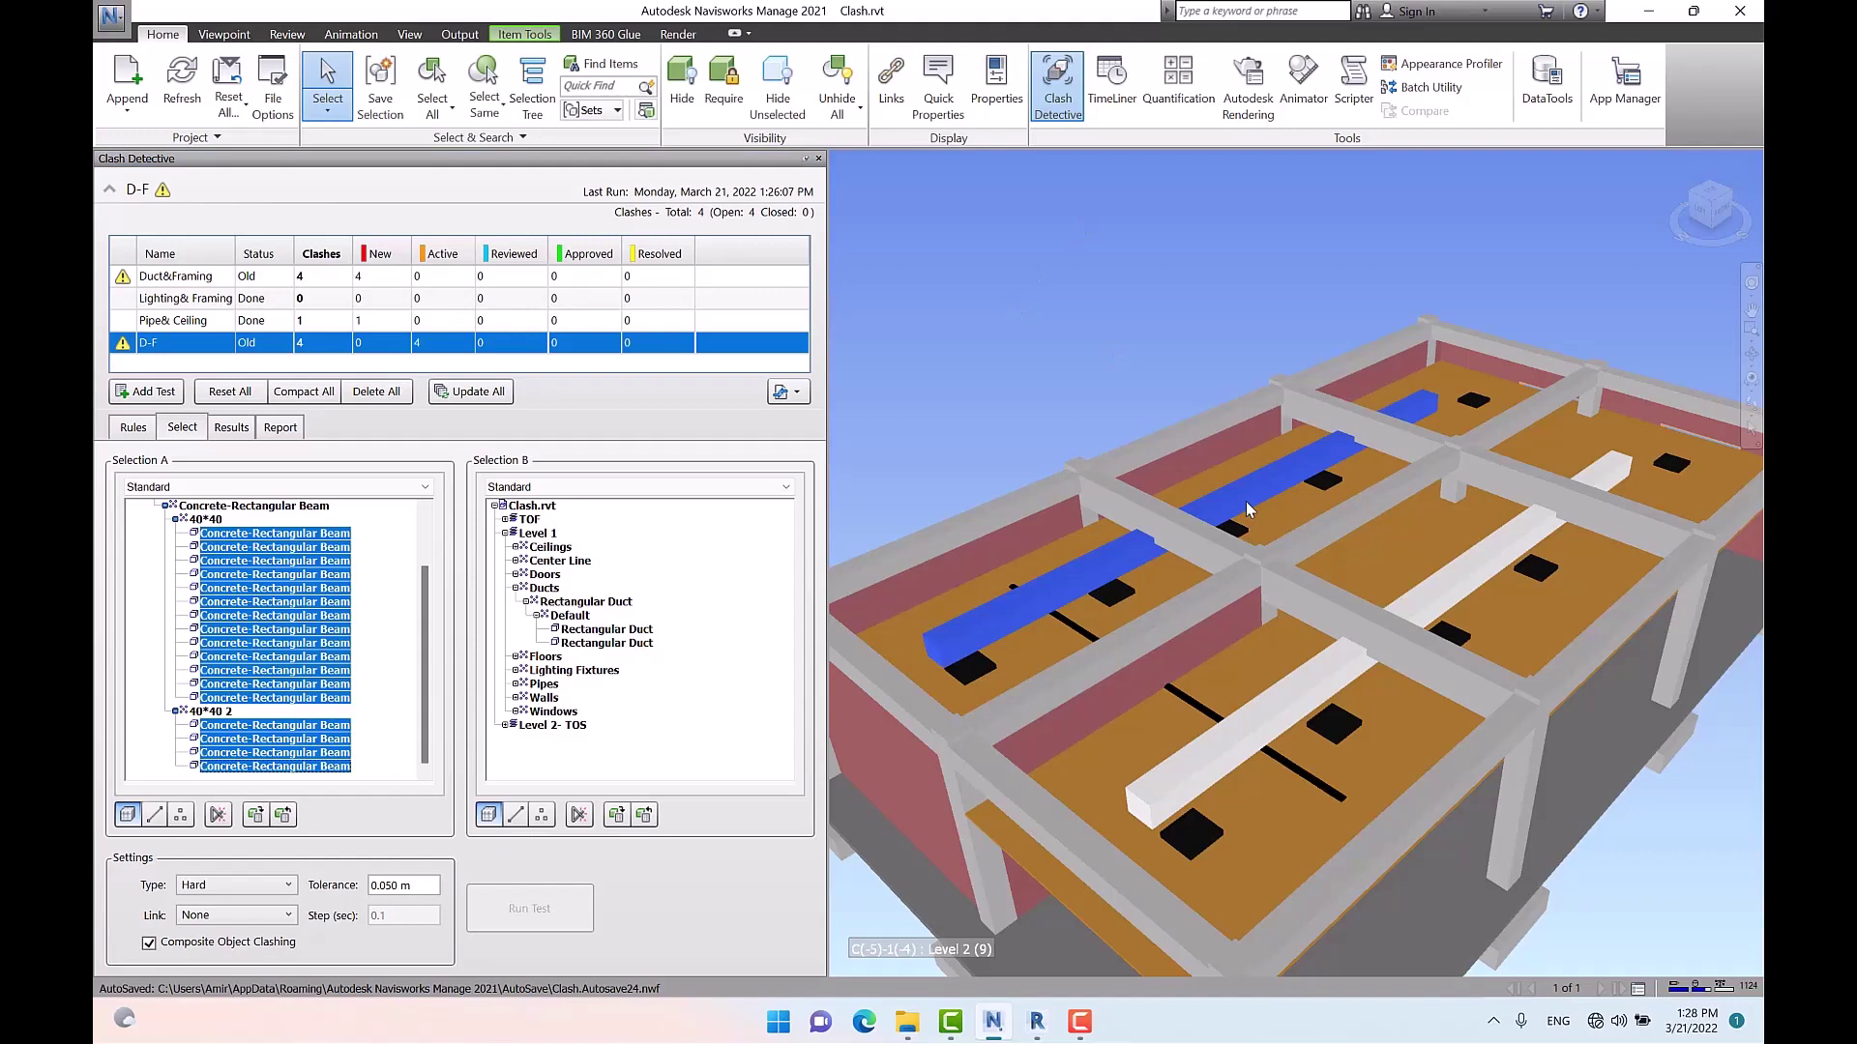
click(484, 104)
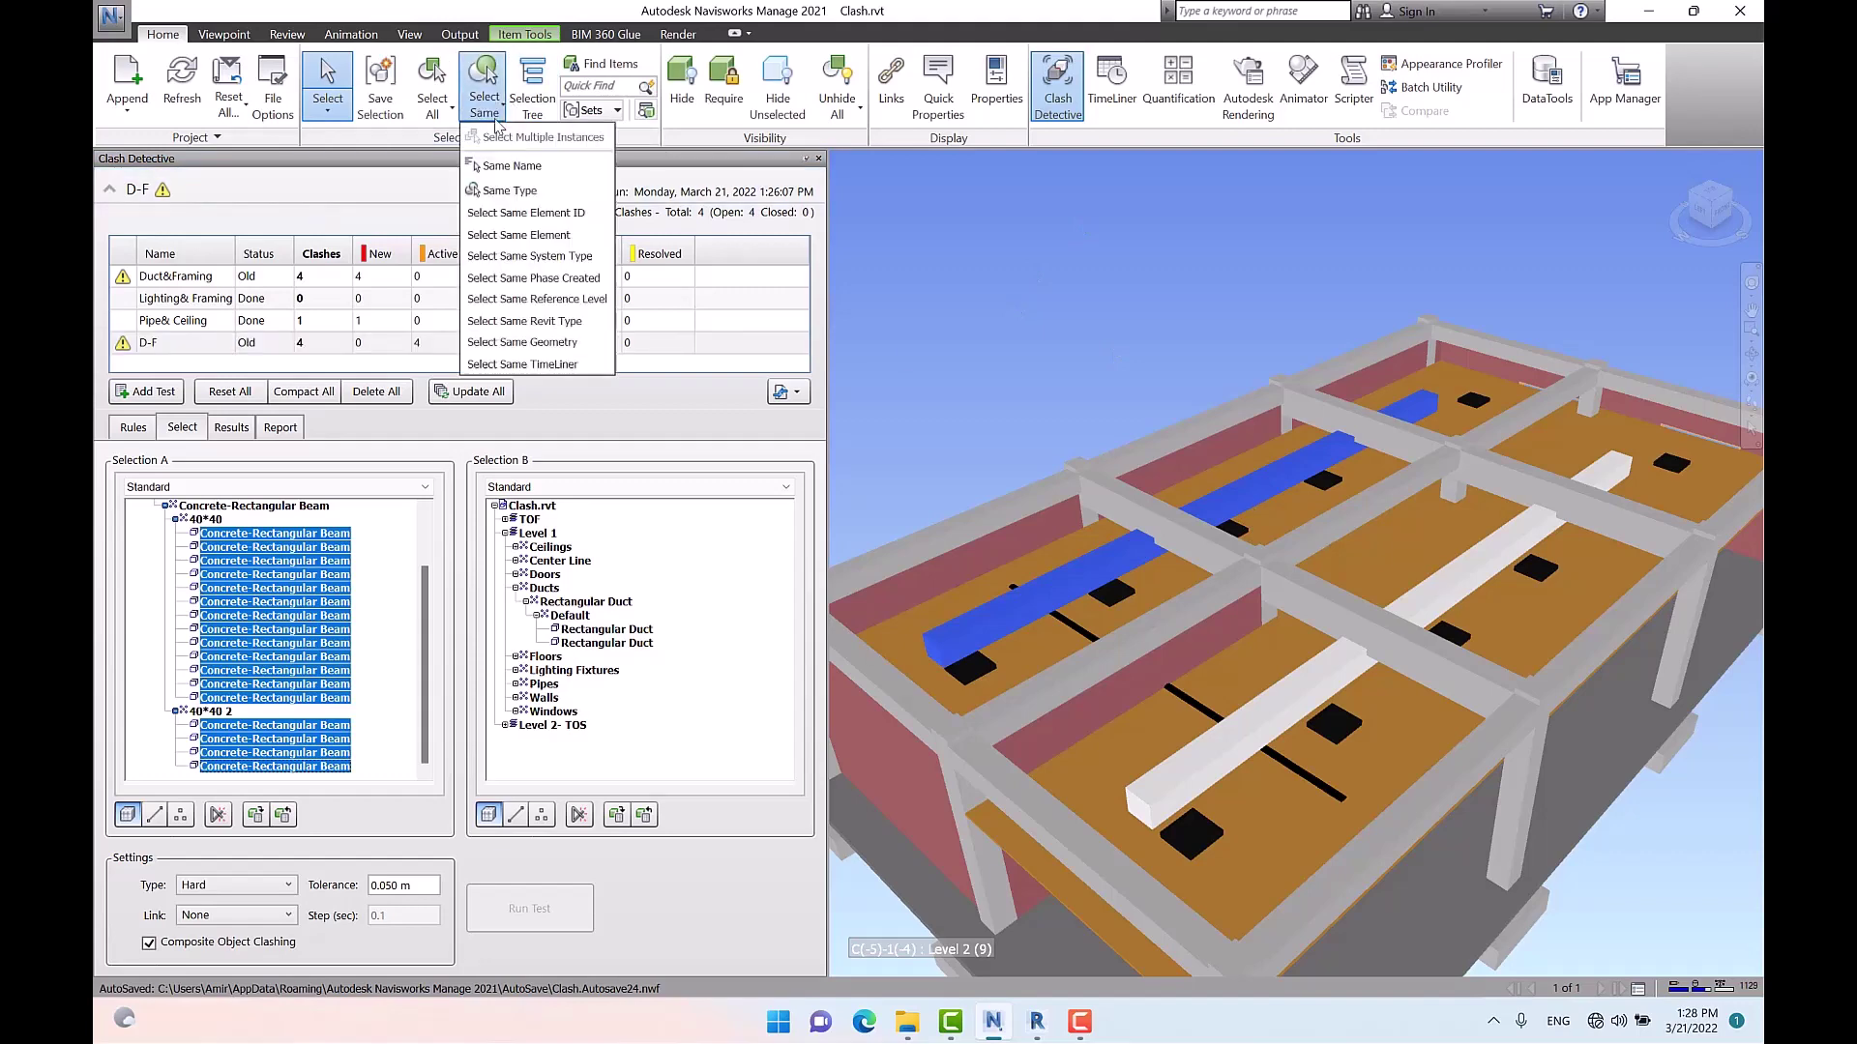
click(561, 191)
click(615, 814)
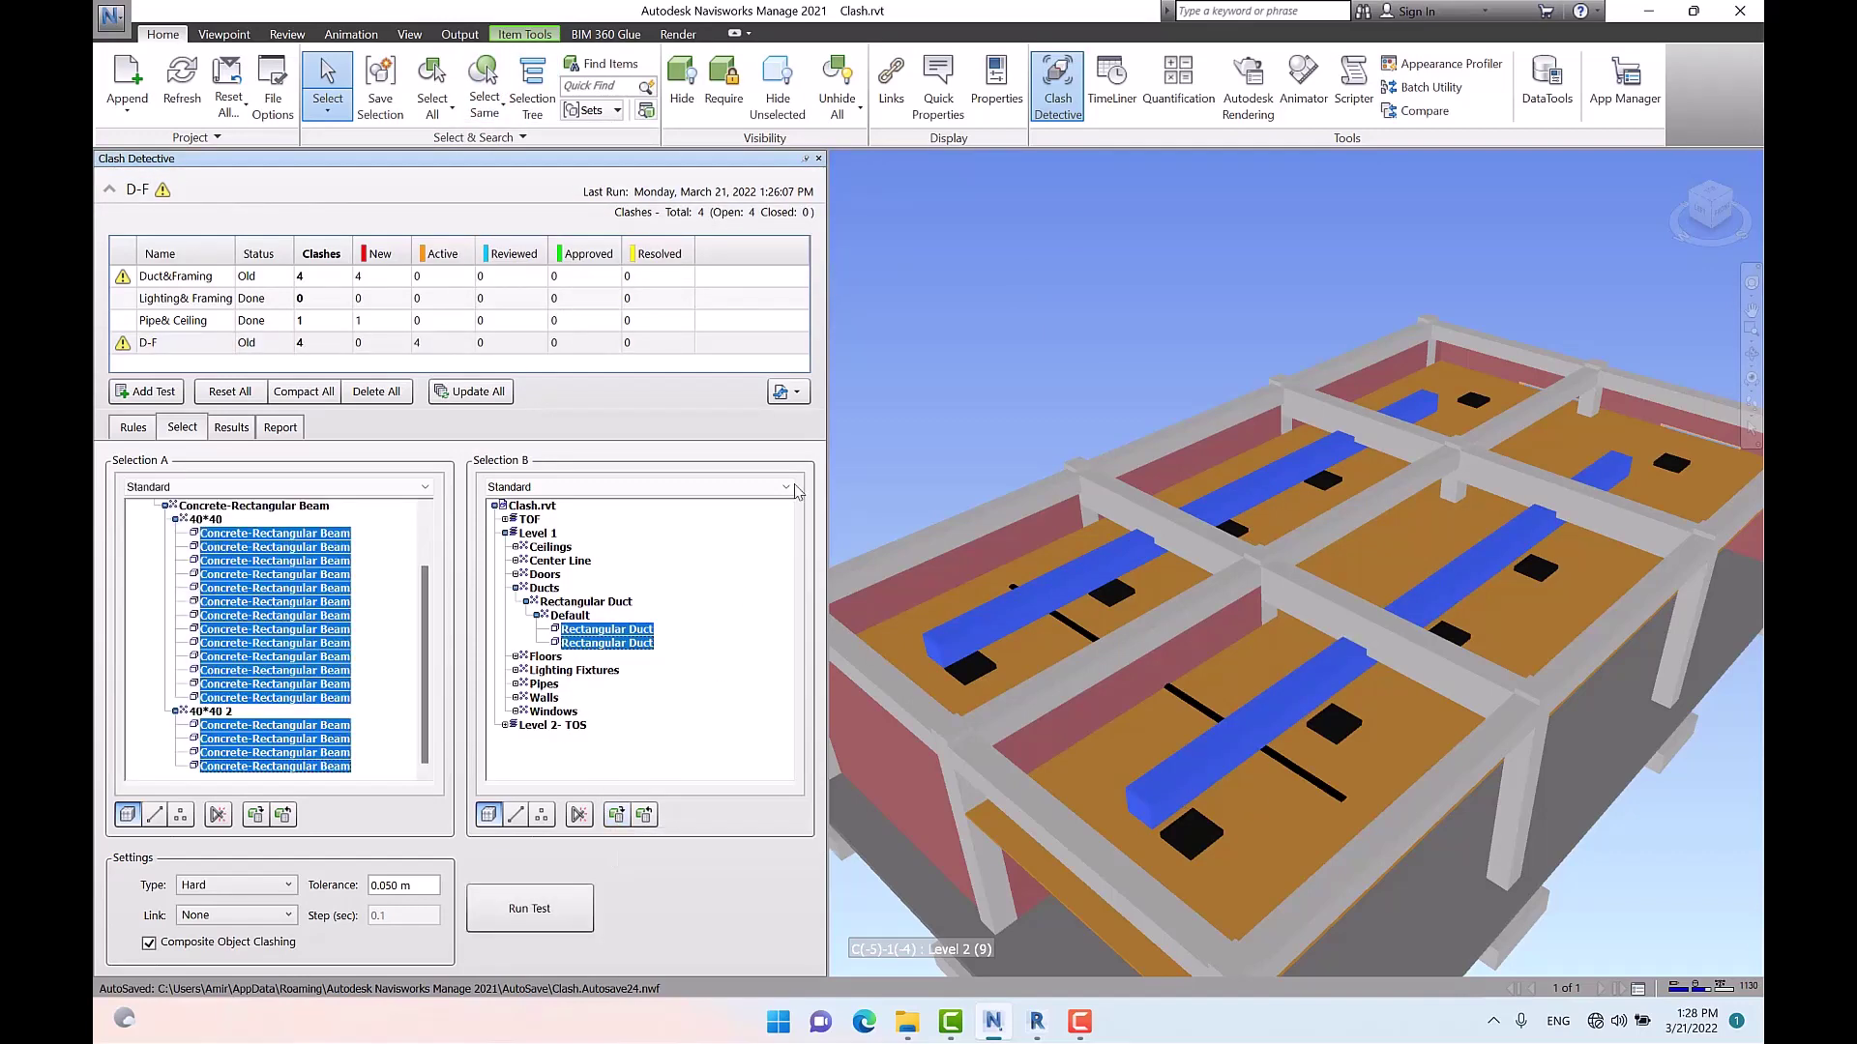
click(645, 815)
click(890, 418)
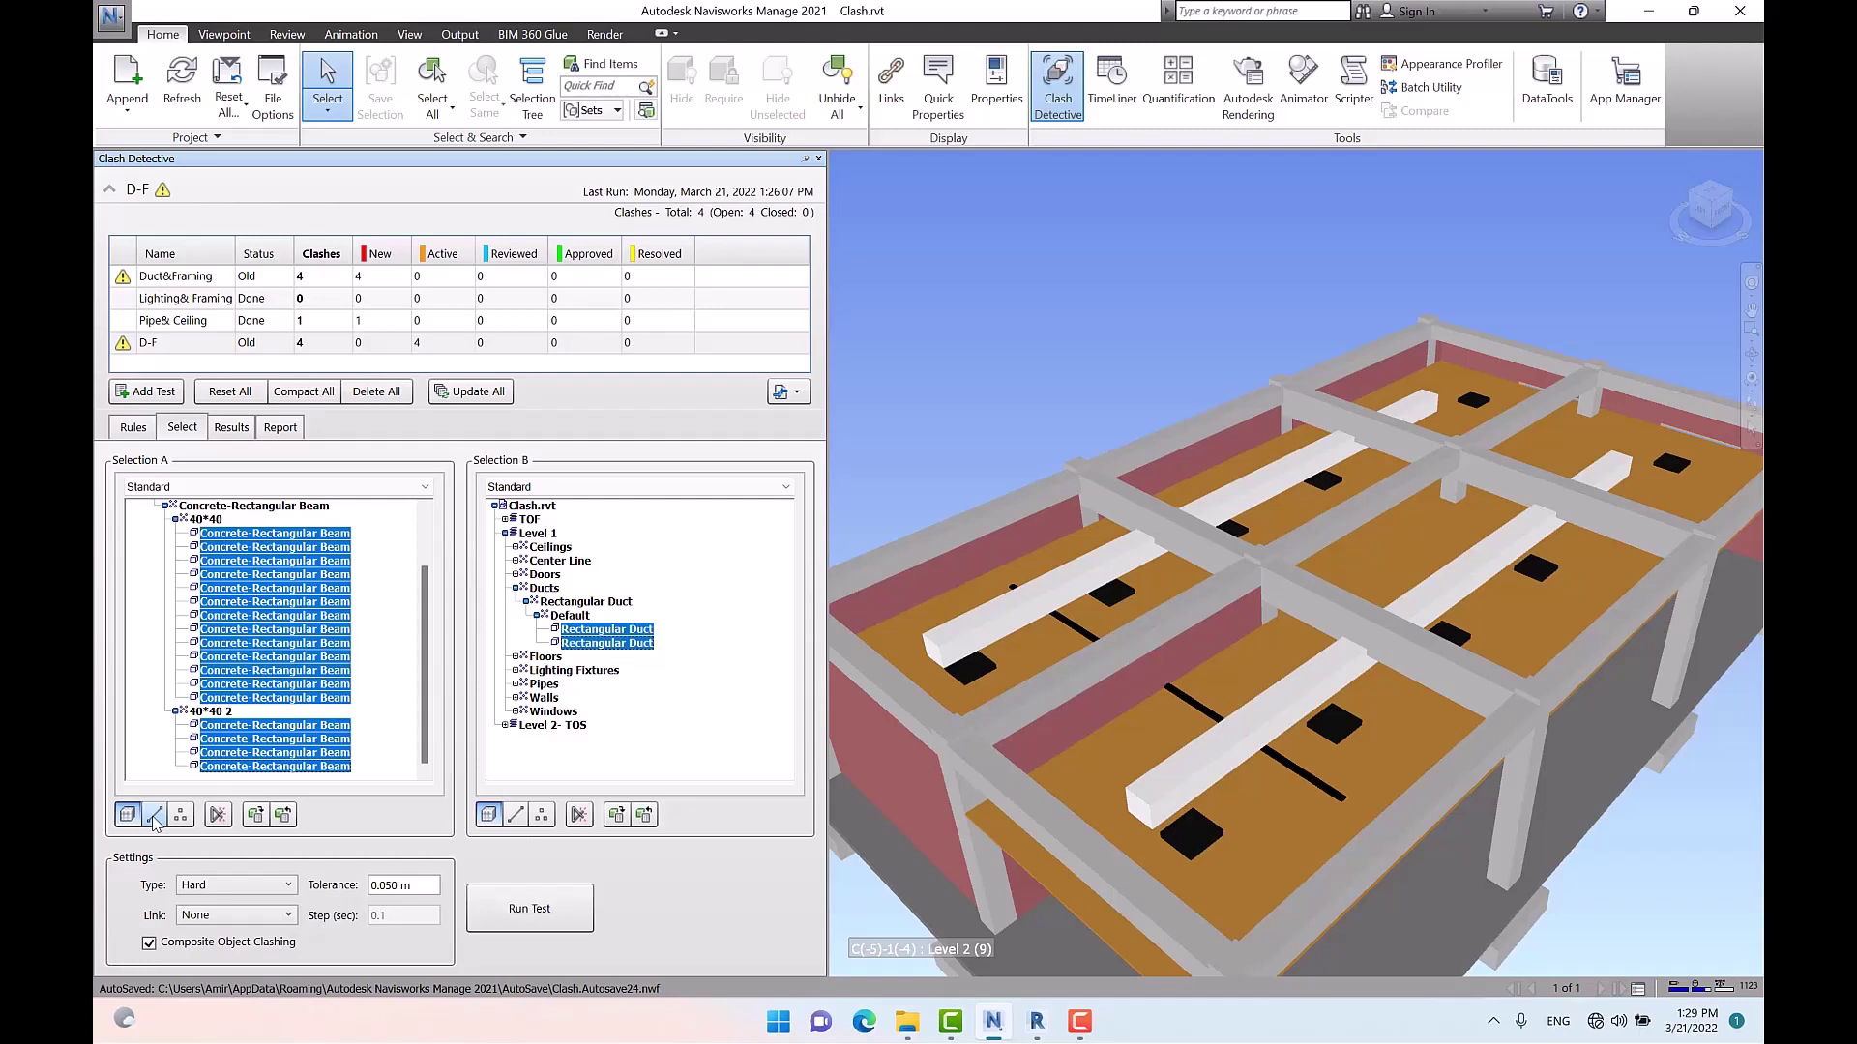
Check the geometry type and Link options in the D-F test's selection settings
click(154, 815)
click(225, 921)
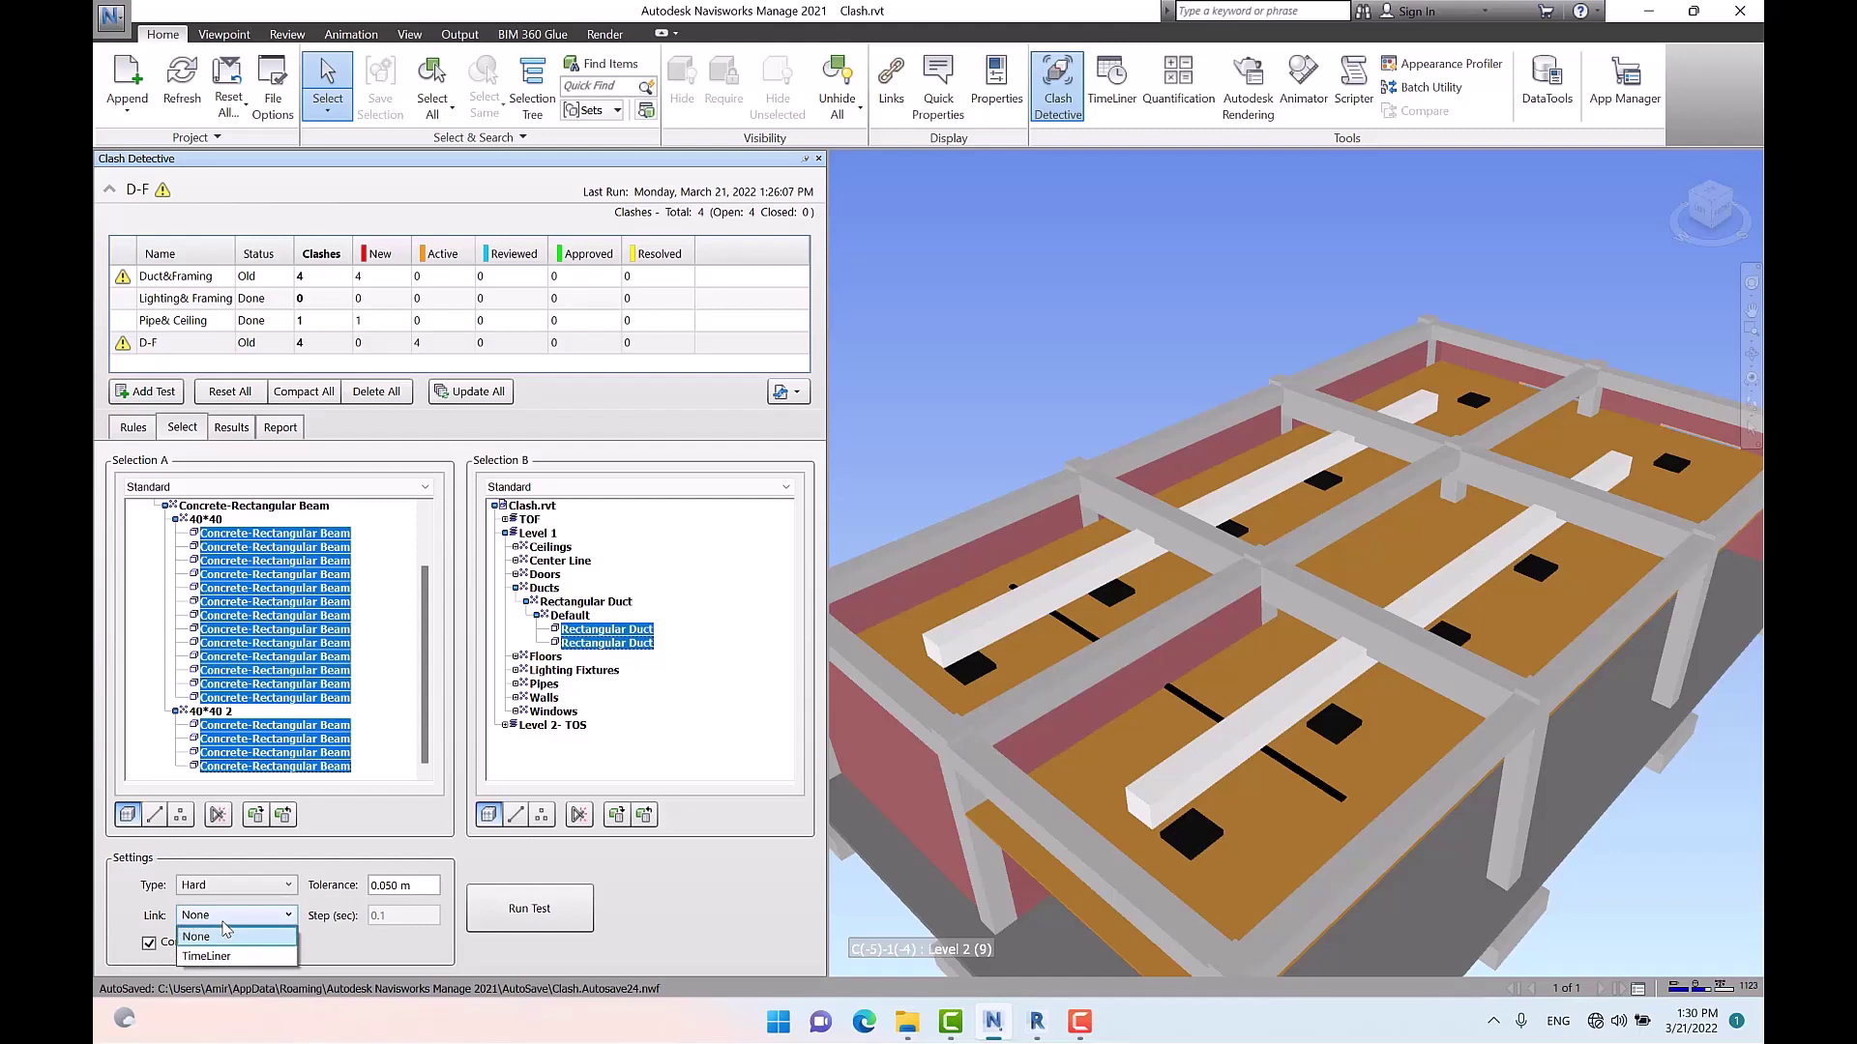
click(223, 925)
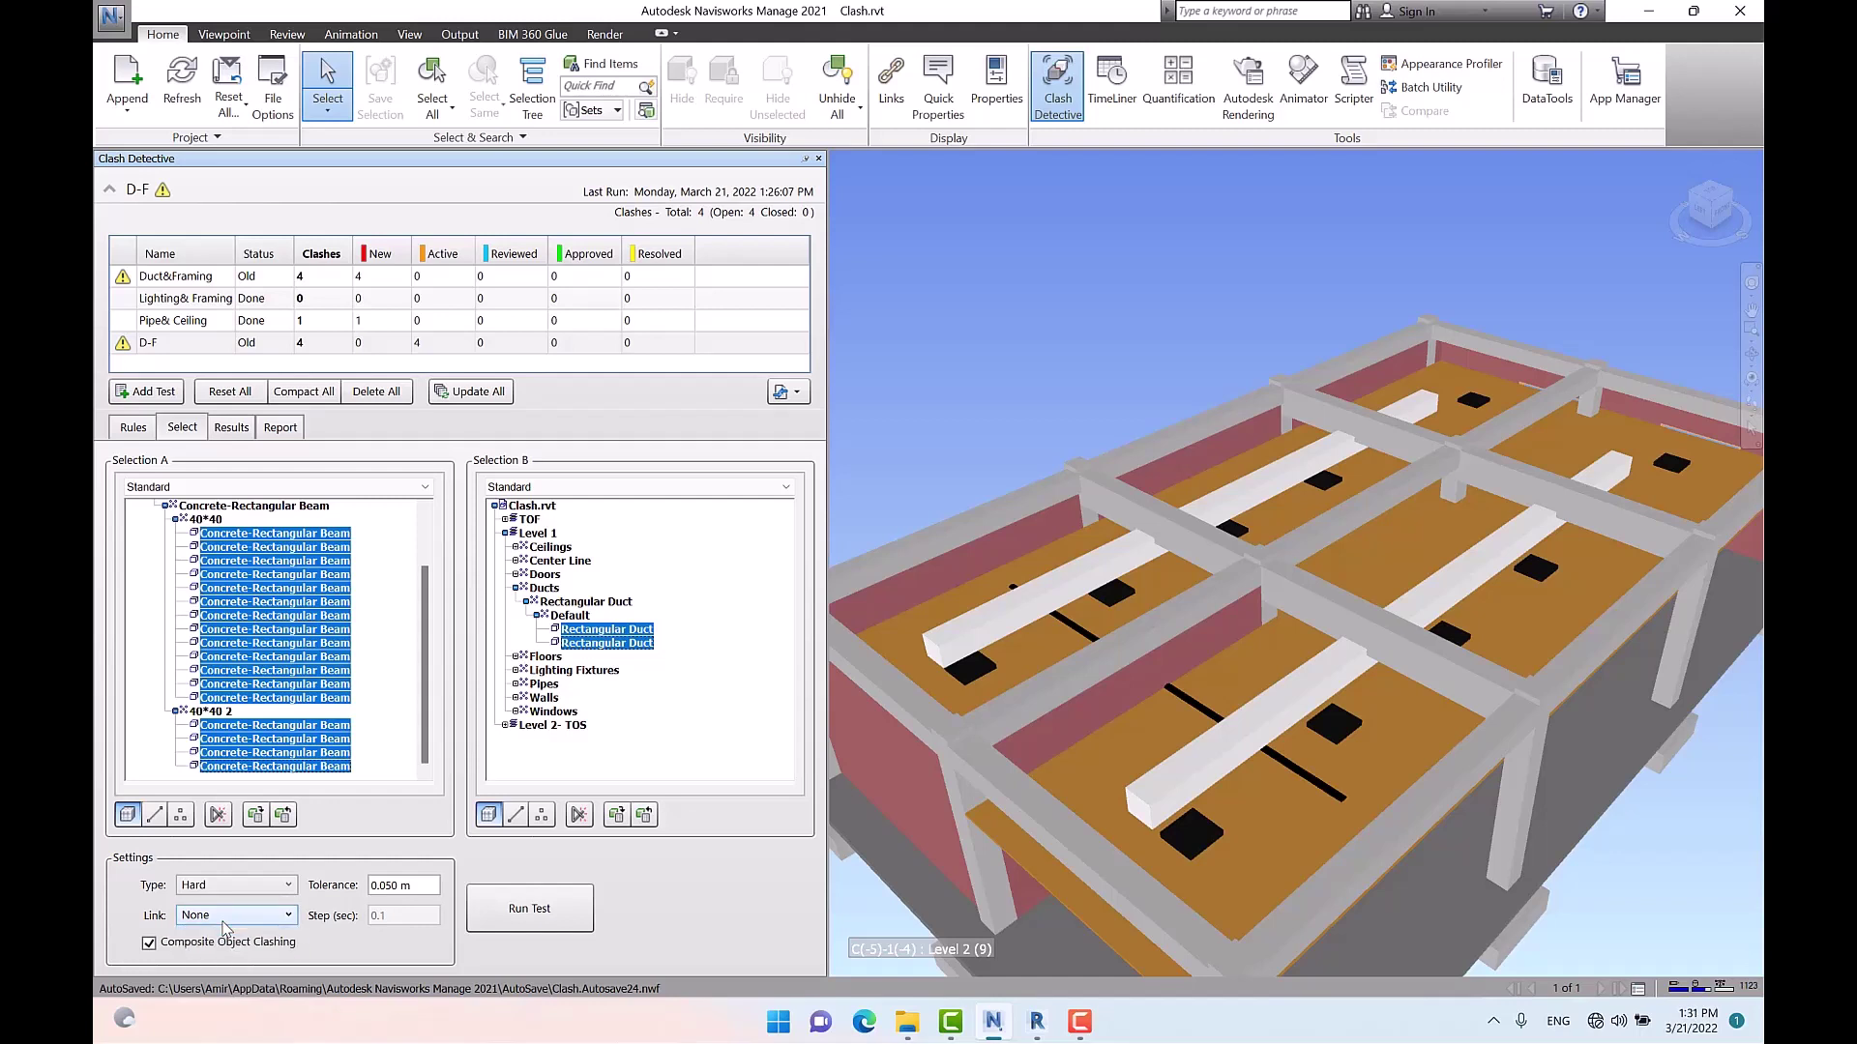